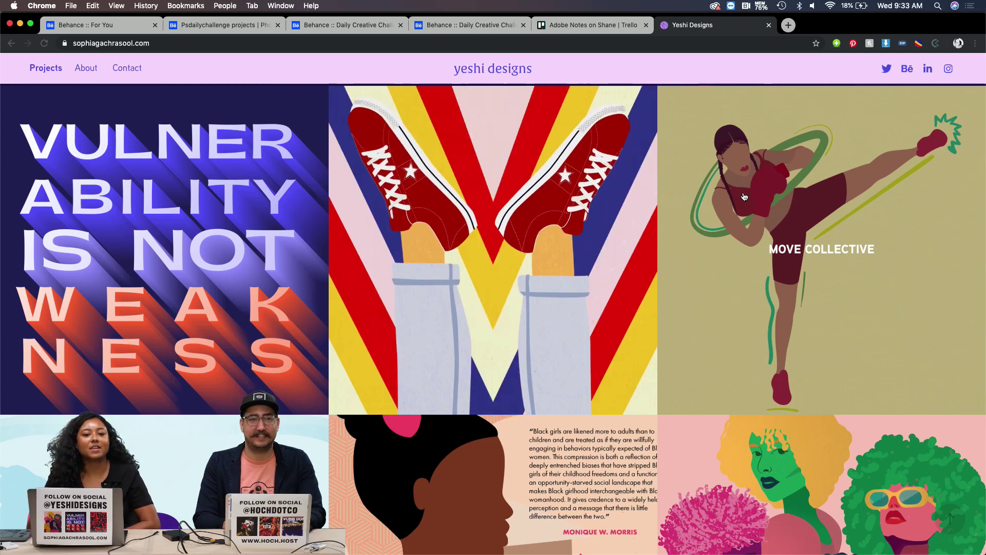
Step: Look through the project artwork thumbnails on the yeshi designs portfolio page
{"action": "scroll", "coordinate": [841, 201], "scroll_direction": "down", "scroll_amount": 3}
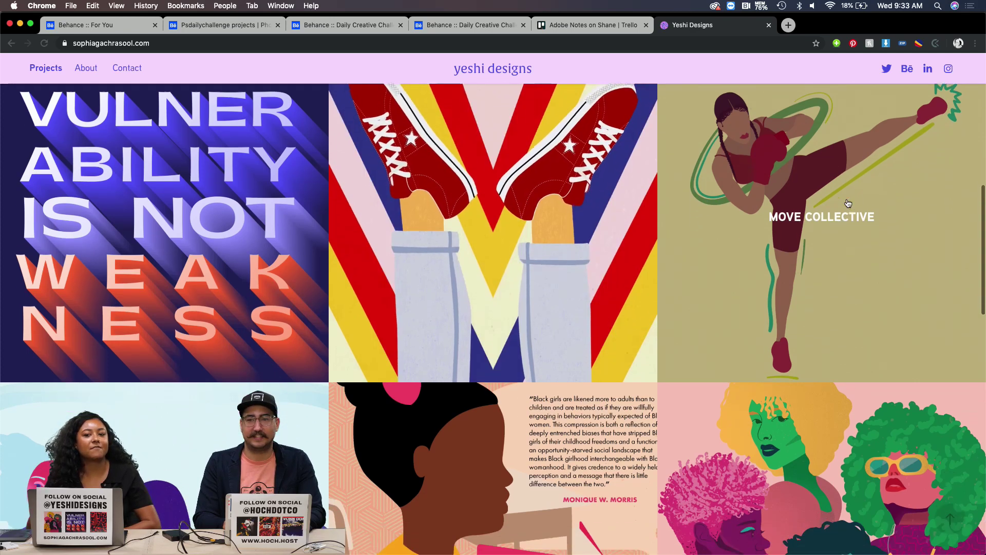
{"action": "scroll", "coordinate": [817, 224], "scroll_direction": "down", "scroll_amount": 10}
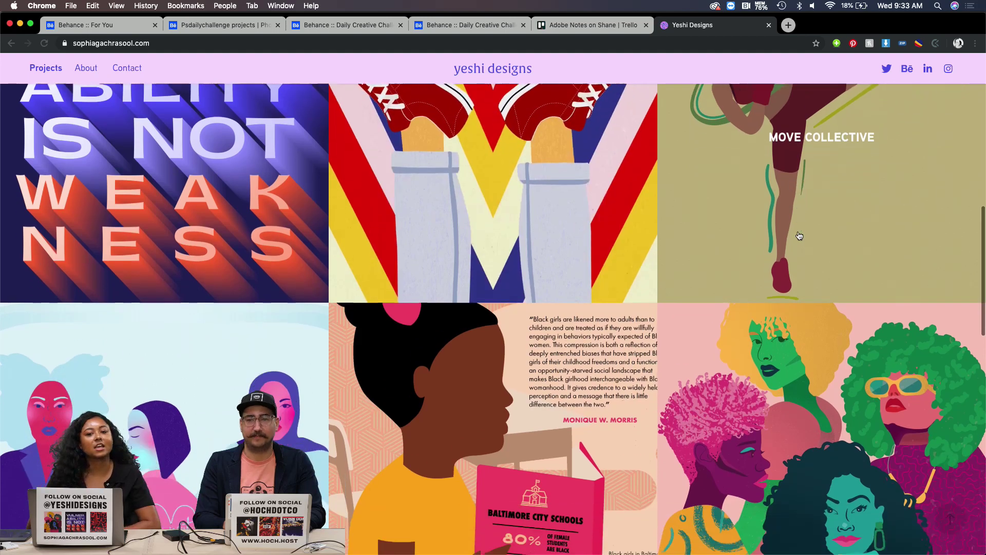
{"action": "scroll", "coordinate": [799, 236], "scroll_direction": "down", "scroll_amount": 3}
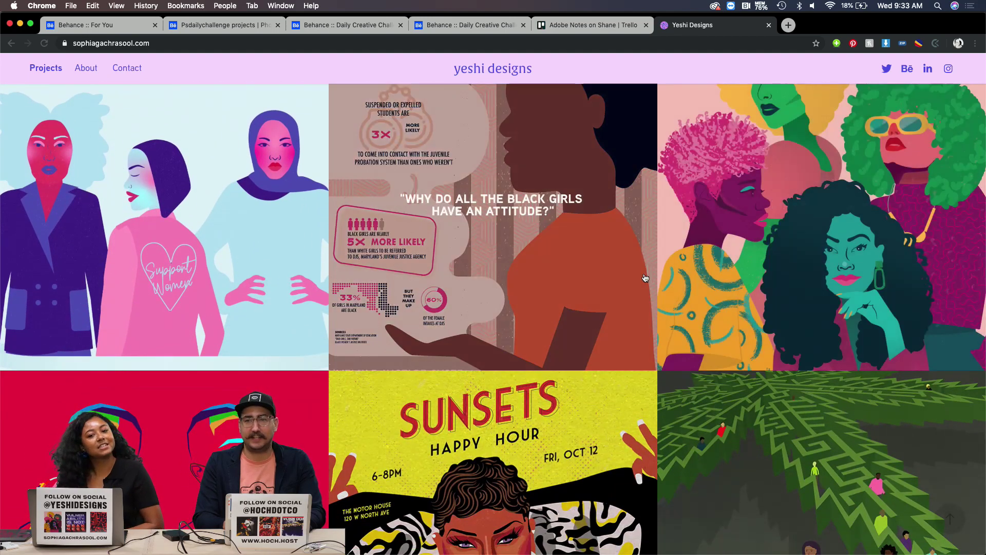
{"action": "scroll", "coordinate": [645, 278], "scroll_direction": "up", "scroll_amount": 1}
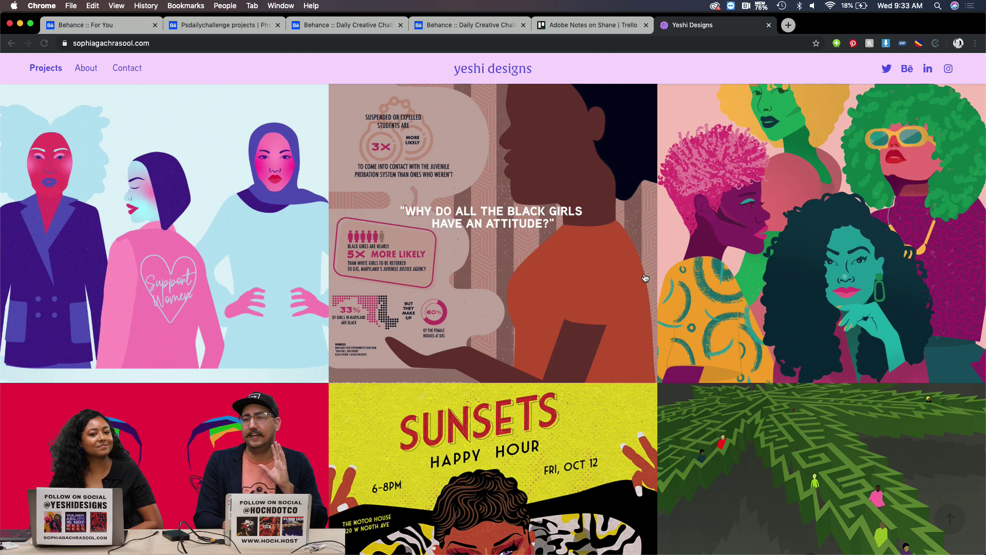
{"action": "scroll", "coordinate": [645, 277], "scroll_direction": "down", "scroll_amount": 6}
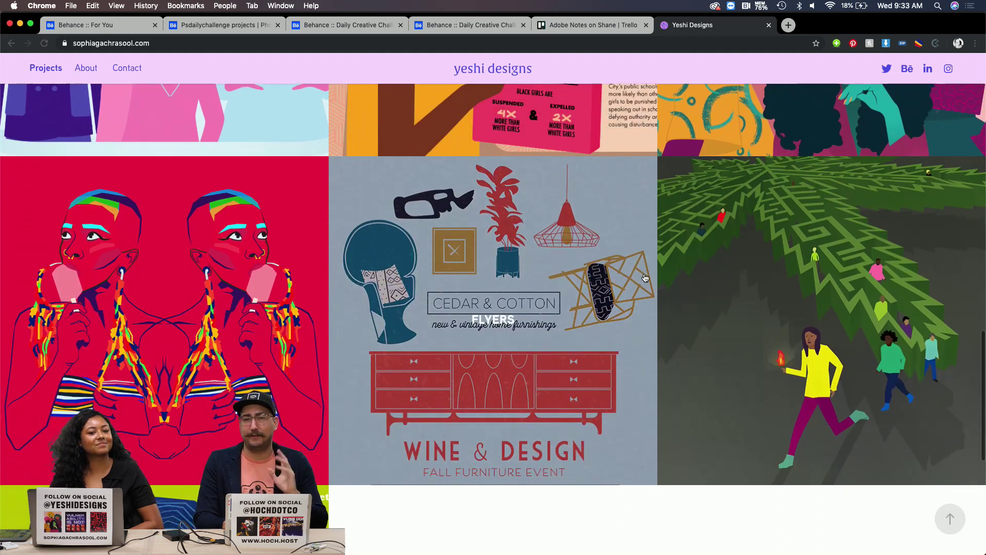
{"action": "scroll", "coordinate": [645, 278], "scroll_direction": "down", "scroll_amount": 5}
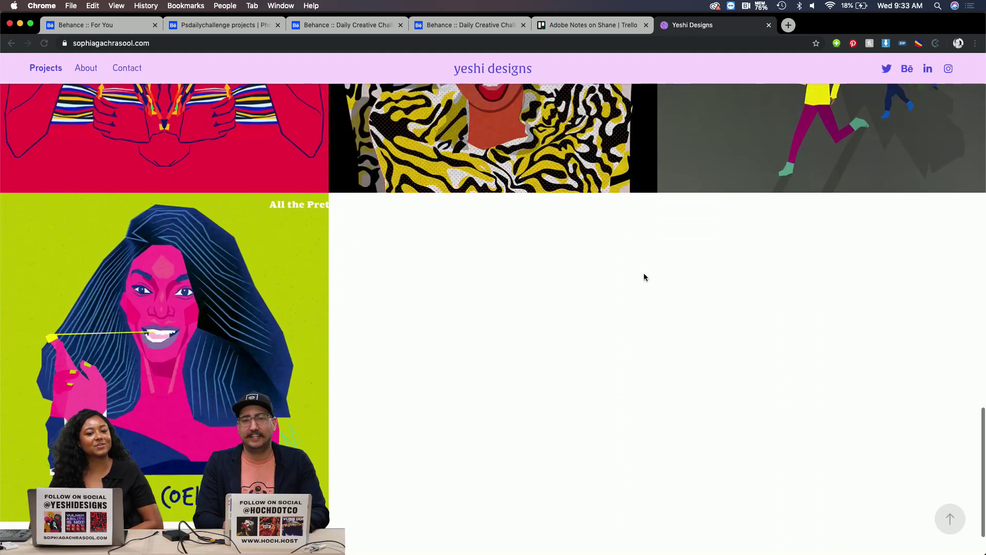
{"action": "scroll", "coordinate": [471, 297], "scroll_direction": "up", "scroll_amount": 20}
{"action": "scroll", "coordinate": [475, 299], "scroll_direction": "down", "scroll_amount": 1}
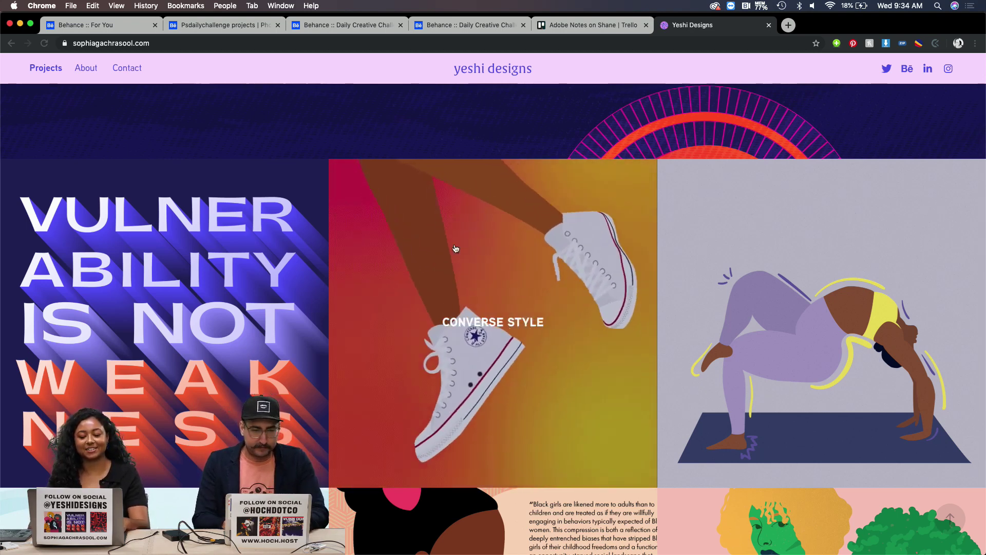
{"action": "scroll", "coordinate": [516, 366], "scroll_direction": "down", "scroll_amount": 1}
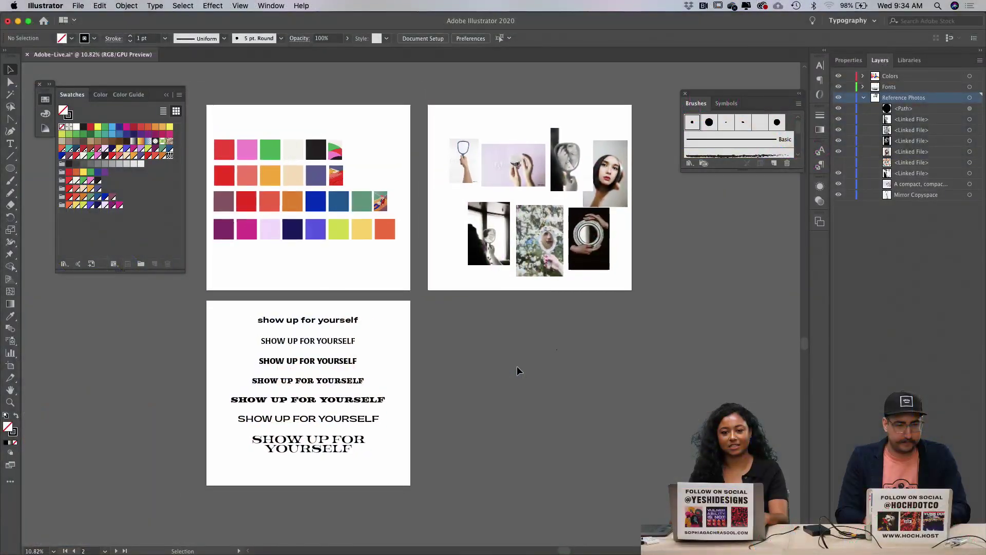
Step: In Illustrator, create a 24 × 36 in artboard below the reference photos artboard, beside the font samples
{"action": "scroll", "coordinate": [517, 365], "scroll_direction": "down", "scroll_amount": 2}
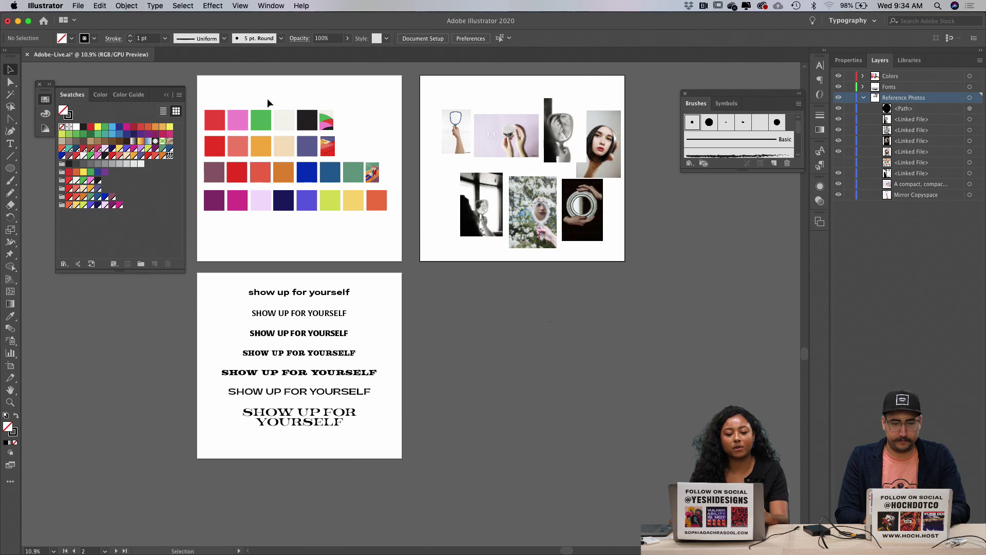
{"action": "left_click", "coordinate": [8, 367]}
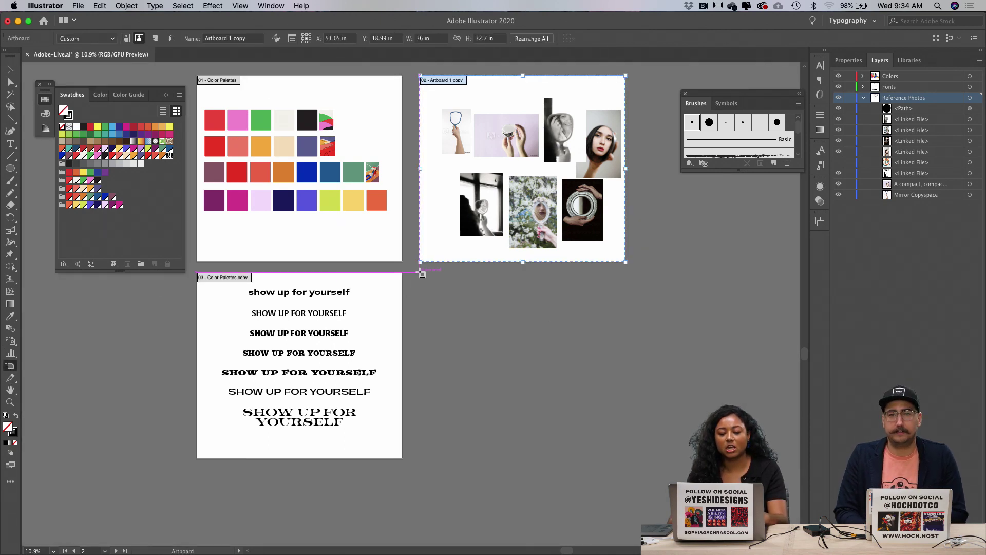
{"action": "left_click_drag", "start_coordinate": [422, 274], "coordinate": [623, 532]}
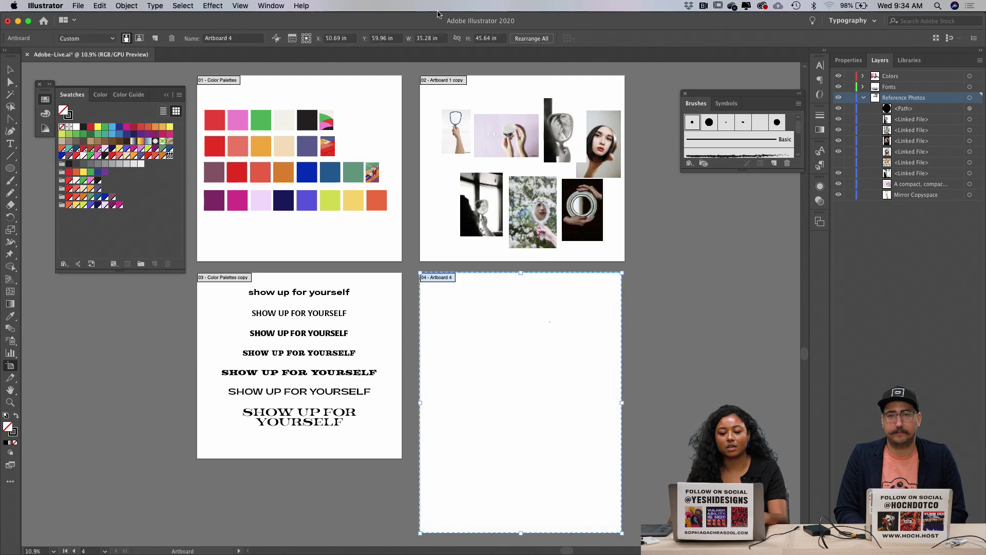
{"action": "key", "text": "Tab"}
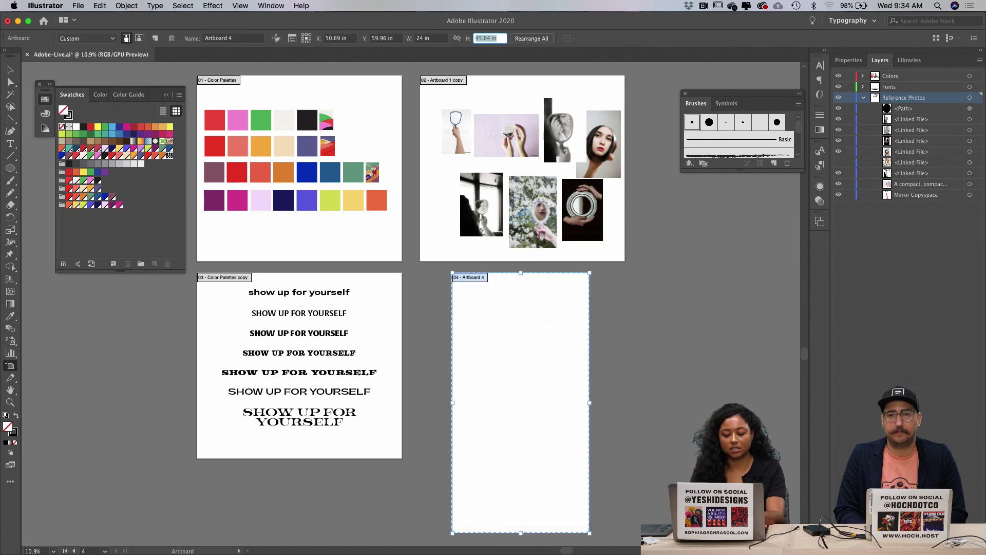
{"action": "key", "text": "Tab"}
{"action": "type", "text": "V"}
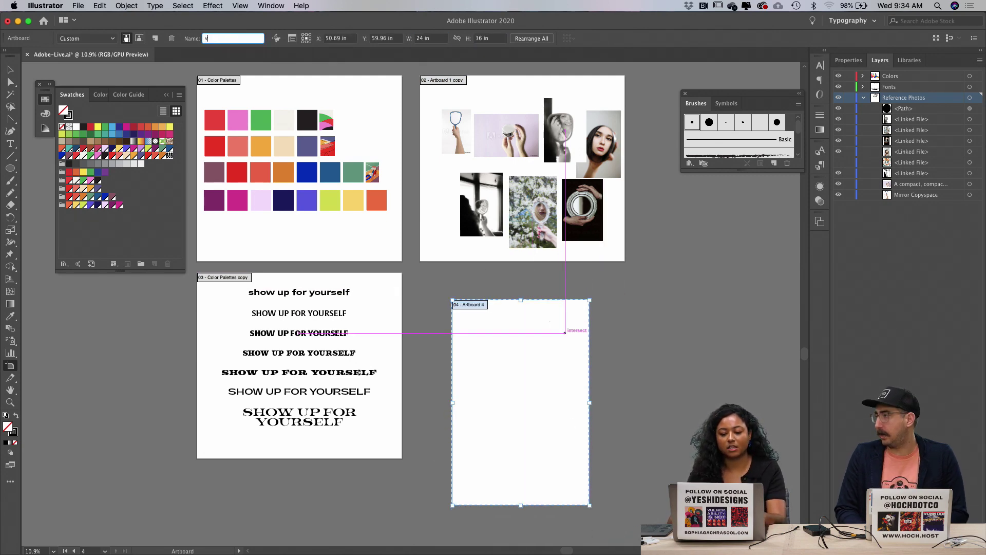
{"action": "left_click", "coordinate": [8, 65]}
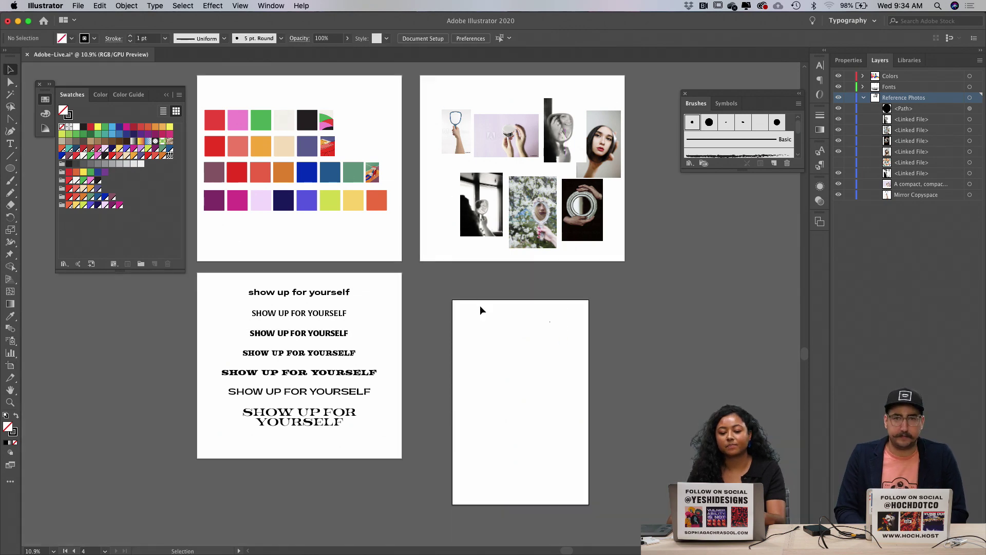
Step: Move the floating Brushes panel slightly up and away from the docked panels
{"action": "scroll", "coordinate": [480, 306], "scroll_direction": "down", "scroll_amount": 2}
{"action": "scroll", "coordinate": [480, 306], "scroll_direction": "up", "scroll_amount": 2}
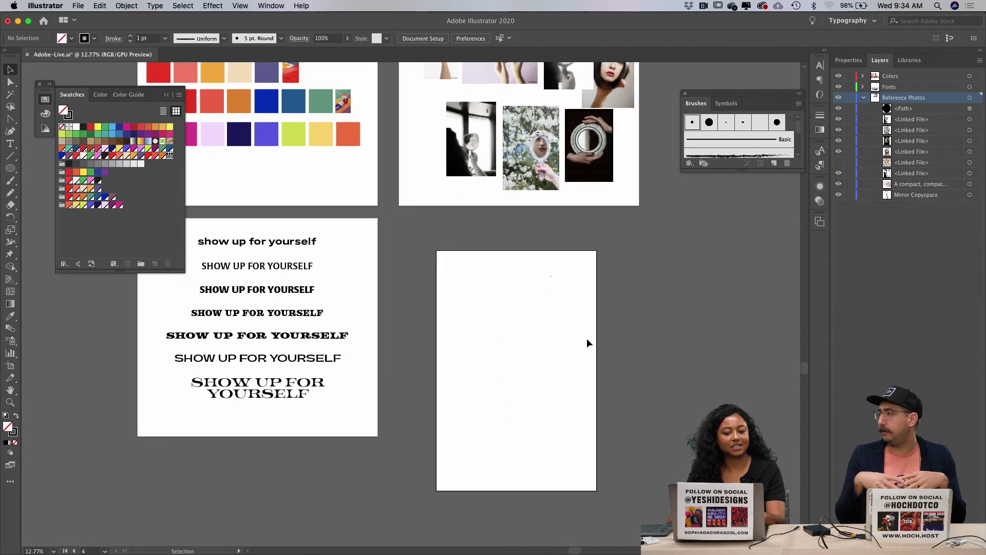
{"action": "scroll", "coordinate": [586, 338], "scroll_direction": "right", "scroll_amount": 3}
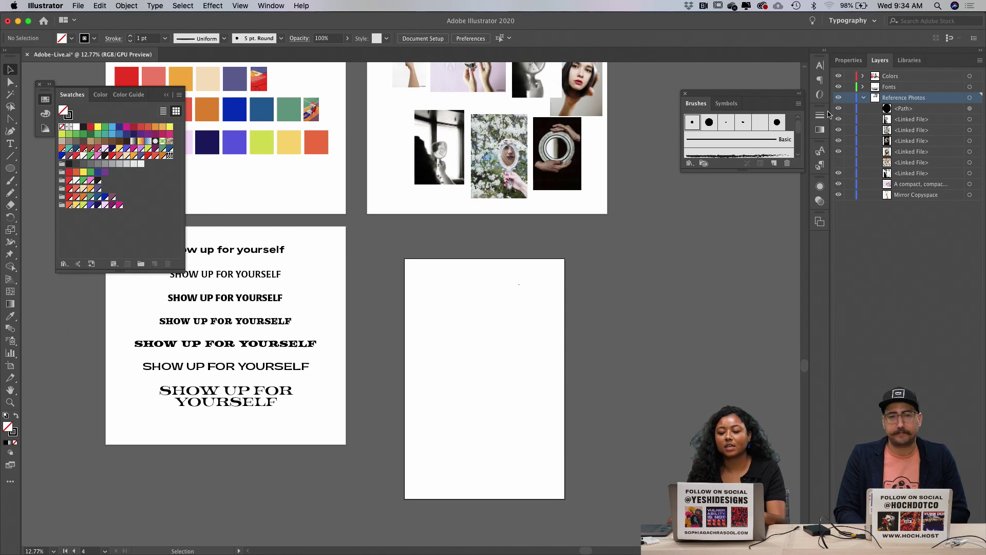
{"action": "left_click_drag", "start_coordinate": [780, 98], "coordinate": [749, 76]}
Step: Move the flower-background mirror photo and the round-mirror portrait together from the reference artboard onto the new blank artboard
{"action": "scroll", "coordinate": [631, 199], "scroll_direction": "up", "scroll_amount": 3}
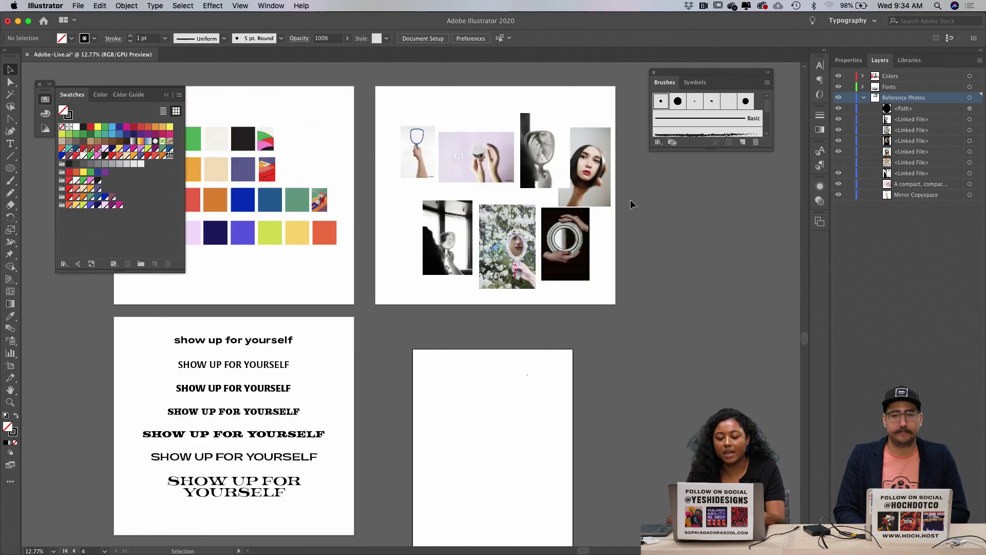
{"action": "scroll", "coordinate": [524, 87], "scroll_direction": "up", "scroll_amount": 1}
{"action": "scroll", "coordinate": [542, 115], "scroll_direction": "up", "scroll_amount": 3}
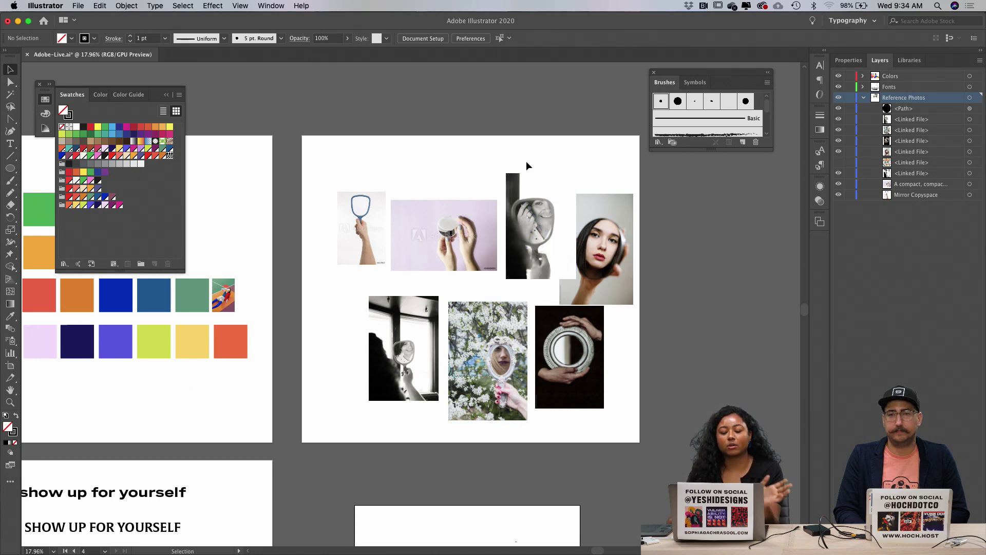
{"action": "scroll", "coordinate": [591, 187], "scroll_direction": "up", "scroll_amount": 2}
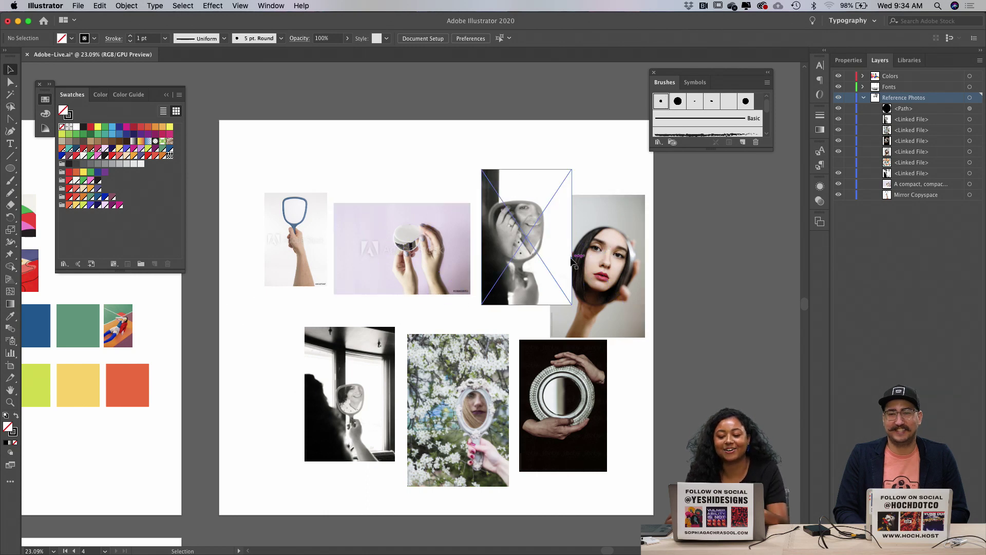
{"action": "scroll", "coordinate": [525, 304], "scroll_direction": "down", "scroll_amount": 2}
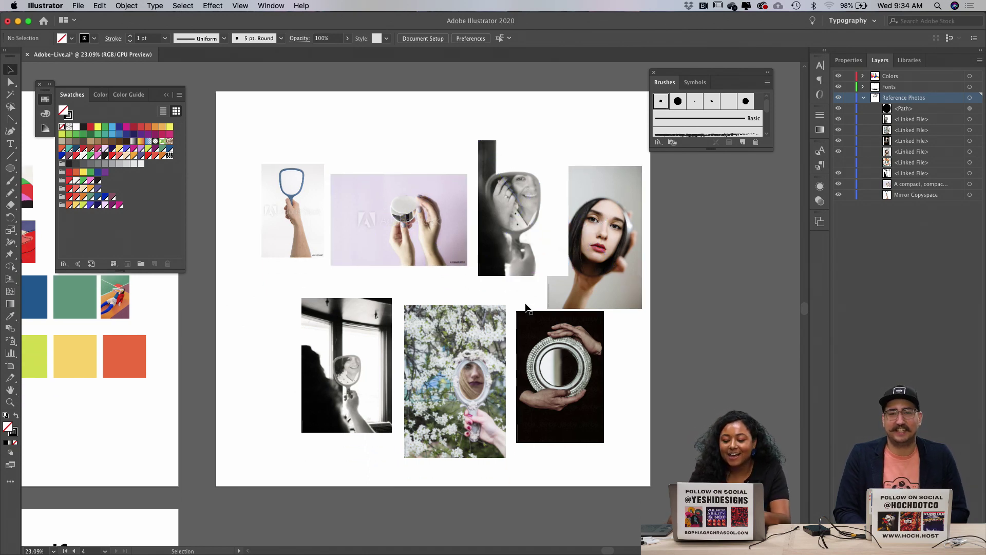
{"action": "left_click", "coordinate": [473, 360]}
{"action": "scroll", "coordinate": [642, 354], "scroll_direction": "down", "scroll_amount": 1}
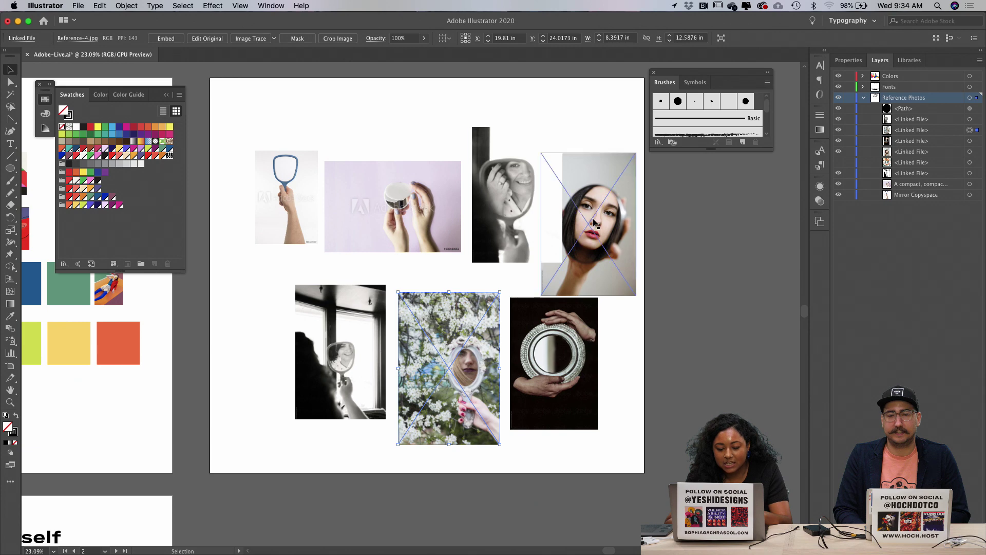
{"action": "left_click", "coordinate": [573, 210], "text": "shift"}
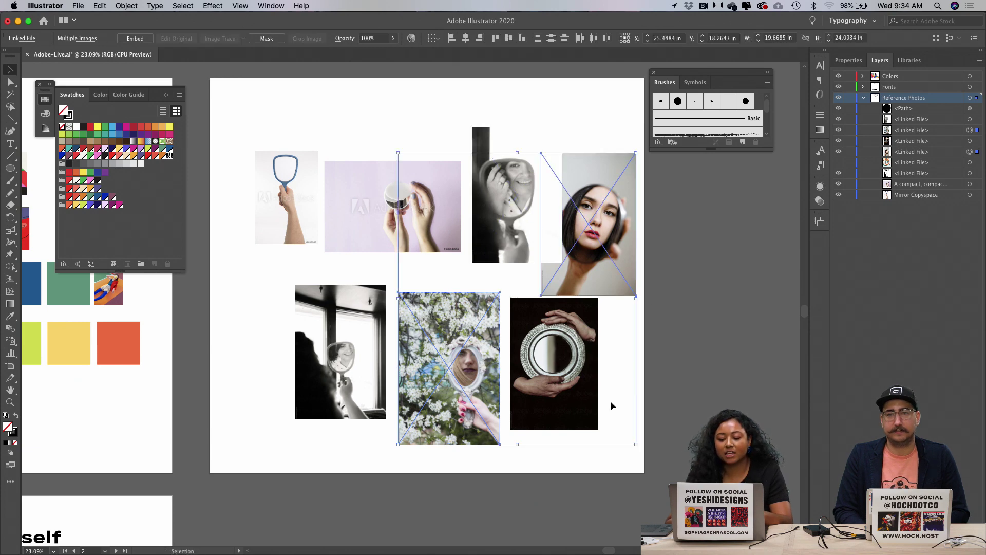
{"action": "scroll", "coordinate": [646, 311], "scroll_direction": "down", "scroll_amount": 1}
{"action": "scroll", "coordinate": [646, 311], "scroll_direction": "down", "scroll_amount": 1}
{"action": "scroll", "coordinate": [638, 257], "scroll_direction": "down", "scroll_amount": 2}
{"action": "left_click_drag", "start_coordinate": [596, 147], "coordinate": [531, 460]}
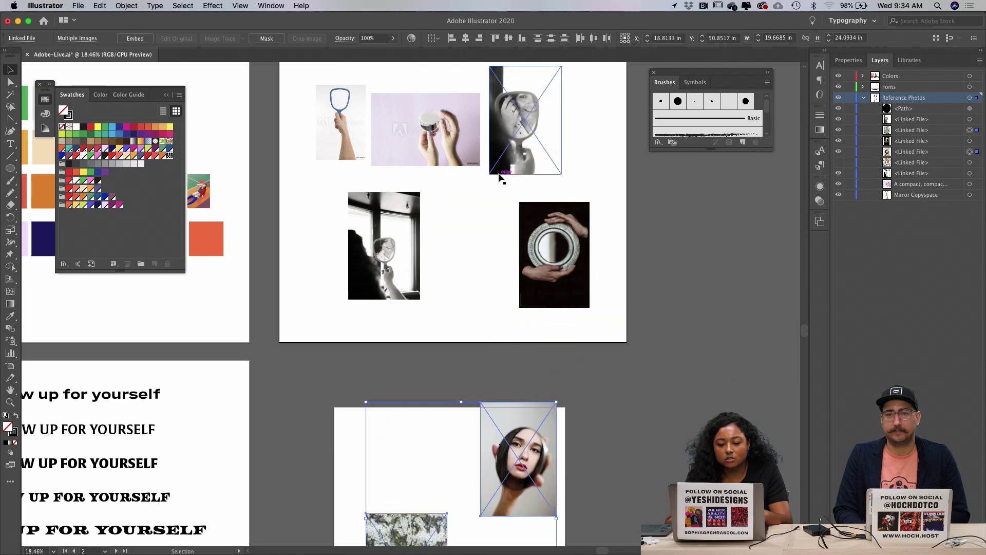
Step: Move the blue hand mirror photo onto the new artboard and enlarge it in the upper left area
{"action": "scroll", "coordinate": [438, 226], "scroll_direction": "up", "scroll_amount": 2}
{"action": "scroll", "coordinate": [403, 238], "scroll_direction": "up", "scroll_amount": 1}
{"action": "left_click_drag", "start_coordinate": [340, 154], "coordinate": [441, 440]}
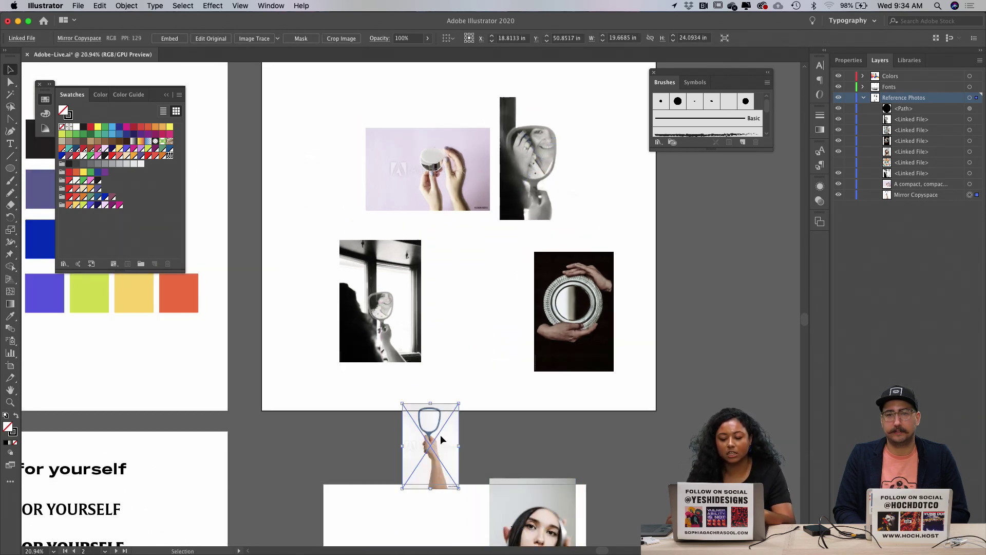
{"action": "scroll", "coordinate": [441, 439], "scroll_direction": "down", "scroll_amount": 5}
{"action": "scroll", "coordinate": [438, 278], "scroll_direction": "down", "scroll_amount": 6}
{"action": "scroll", "coordinate": [449, 167], "scroll_direction": "up", "scroll_amount": 1}
{"action": "left_click_drag", "start_coordinate": [443, 114], "coordinate": [547, 530]}
Step: Scale the flower-background mirror photo to about 12.7 × 19 in and place it in the artboard's lower middle
{"action": "left_click", "coordinate": [434, 385]}
{"action": "left_click_drag", "start_coordinate": [509, 411], "coordinate": [493, 392]}
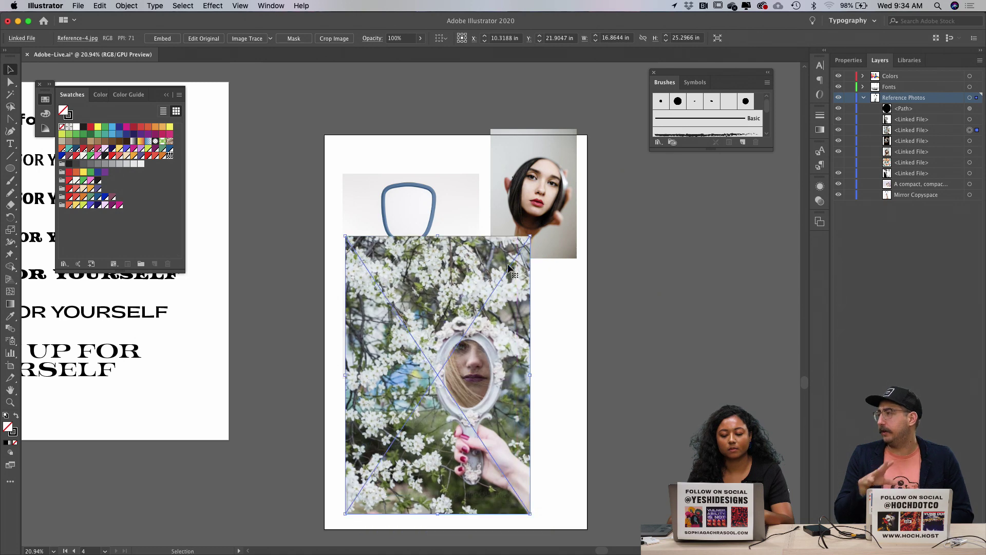
{"action": "left_click_drag", "start_coordinate": [530, 237], "coordinate": [488, 304]}
{"action": "left_click_drag", "start_coordinate": [440, 379], "coordinate": [489, 350]}
Step: Enlarge the round-mirror portrait and position it at the artboard's upper right, beside the blue mirror photo
{"action": "left_click", "coordinate": [522, 197]}
{"action": "left_click_drag", "start_coordinate": [577, 258], "coordinate": [619, 322]}
{"action": "left_click_drag", "start_coordinate": [587, 218], "coordinate": [561, 265]}
{"action": "left_click_drag", "start_coordinate": [561, 222], "coordinate": [561, 213]}
Step: Adjust the photo arrangement, shifting the flower-background photo to the artboard's lower left so the hand mirror and portrait are uncovered
{"action": "left_click_drag", "start_coordinate": [436, 211], "coordinate": [427, 214]}
{"action": "left_click", "coordinate": [467, 124]}
{"action": "left_click_drag", "start_coordinate": [529, 222], "coordinate": [528, 207]}
{"action": "left_click", "coordinate": [486, 155]}
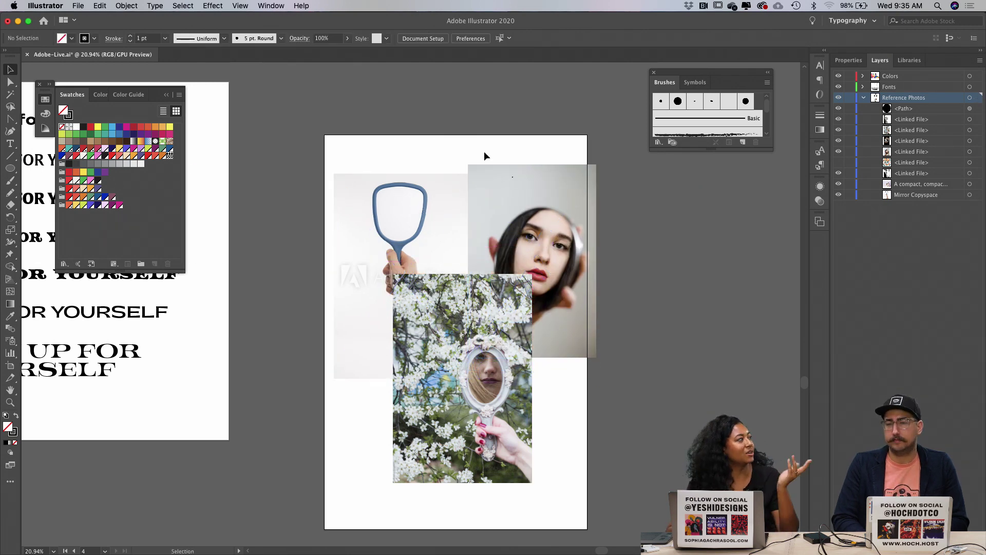
{"action": "scroll", "coordinate": [484, 151], "scroll_direction": "right", "scroll_amount": 4}
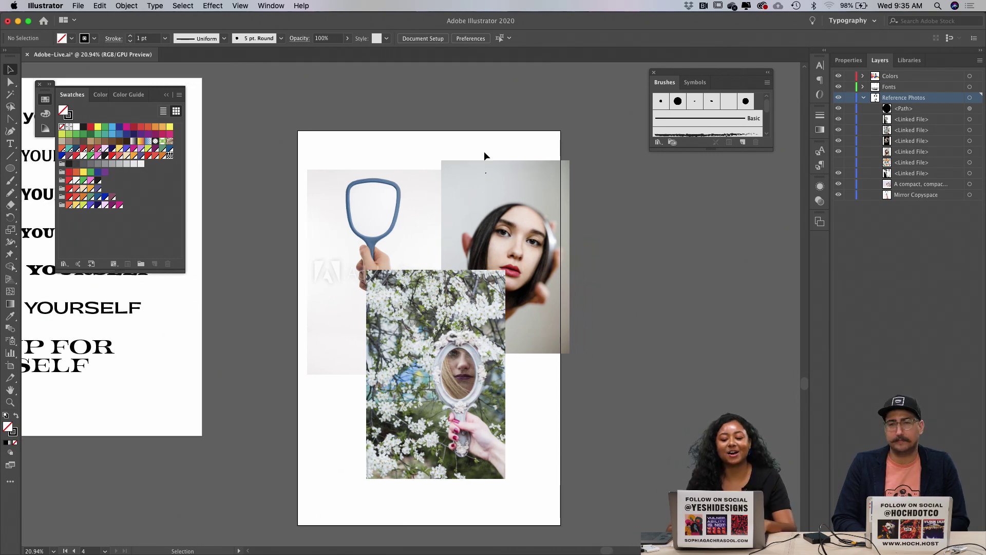
{"action": "left_click_drag", "start_coordinate": [428, 361], "coordinate": [344, 393]}
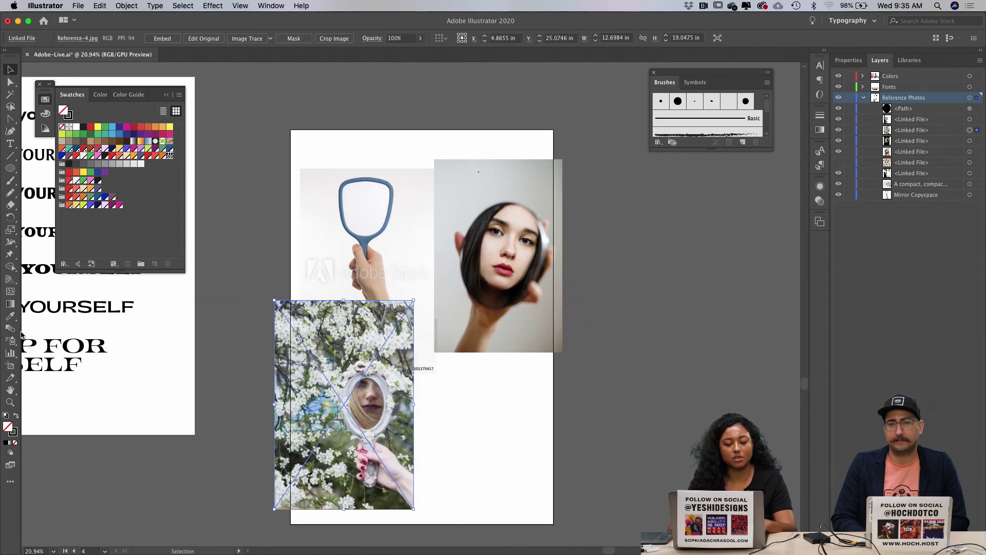
Step: Draw a new artboard of about 18.6 × 21.1 in to the right of the photo layout and name it Mirror
{"action": "left_click", "coordinate": [12, 367]}
{"action": "left_click_drag", "start_coordinate": [574, 210], "coordinate": [722, 433]}
{"action": "key", "text": "Delete"}
{"action": "left_click_drag", "start_coordinate": [591, 208], "coordinate": [795, 439]}
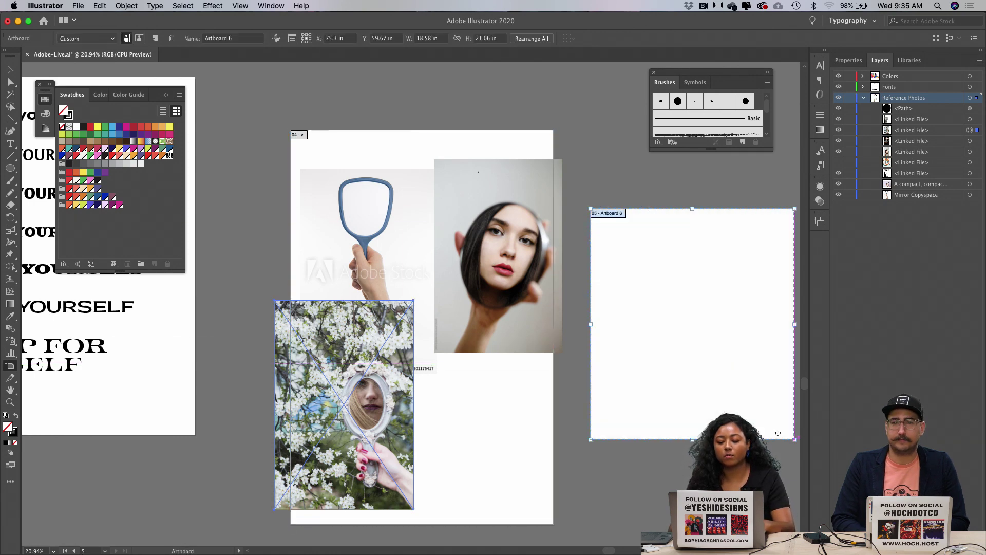
{"action": "left_click", "coordinate": [239, 38]}
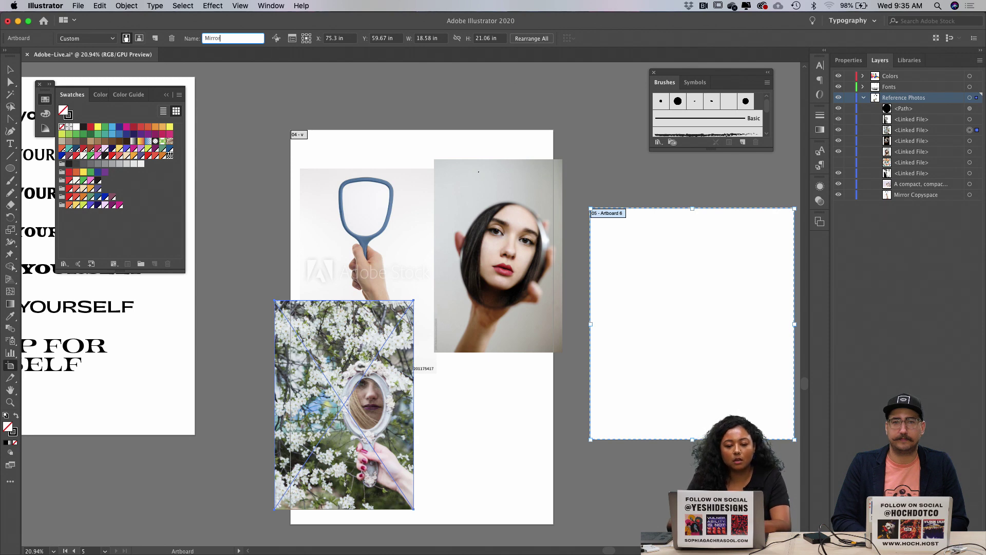
{"action": "key", "text": "Return"}
Step: Rename the 24 × 36 in artboard holding the three mirror photos as Poster and clear the selection
{"action": "scroll", "coordinate": [439, 227], "scroll_direction": "right", "scroll_amount": 3}
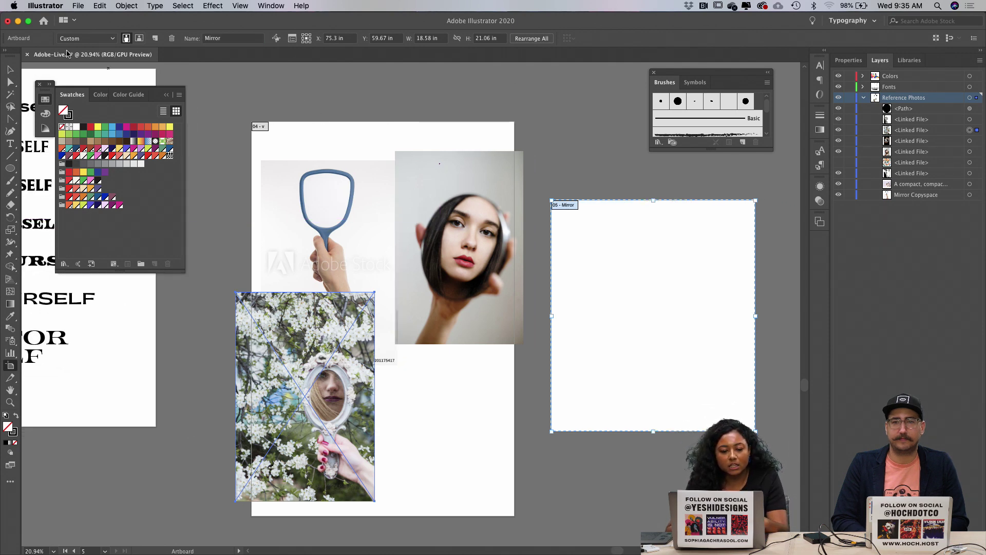
{"action": "left_click", "coordinate": [295, 145]}
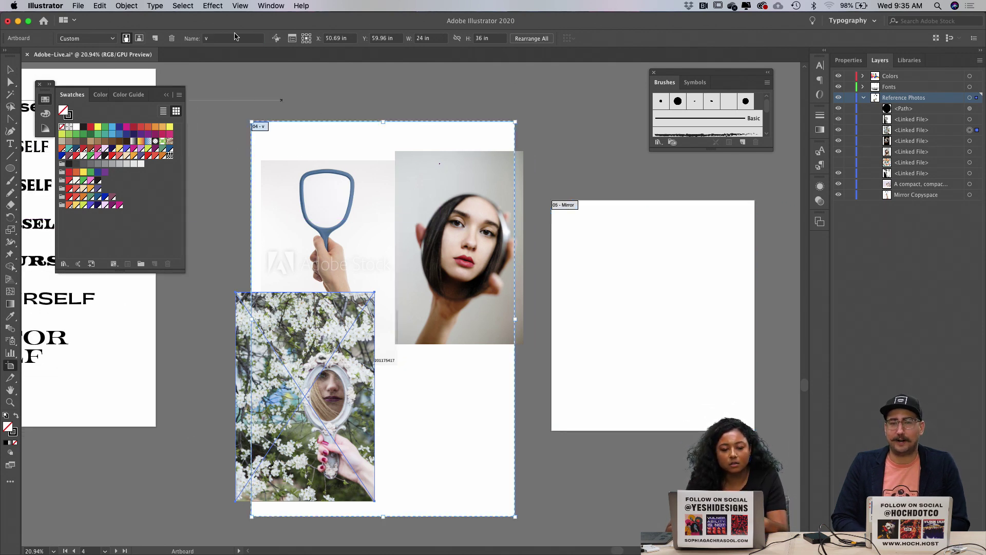
{"action": "left_click", "coordinate": [219, 38]}
{"action": "key", "text": "BackSpace"}
{"action": "type", "text": "Poster"}
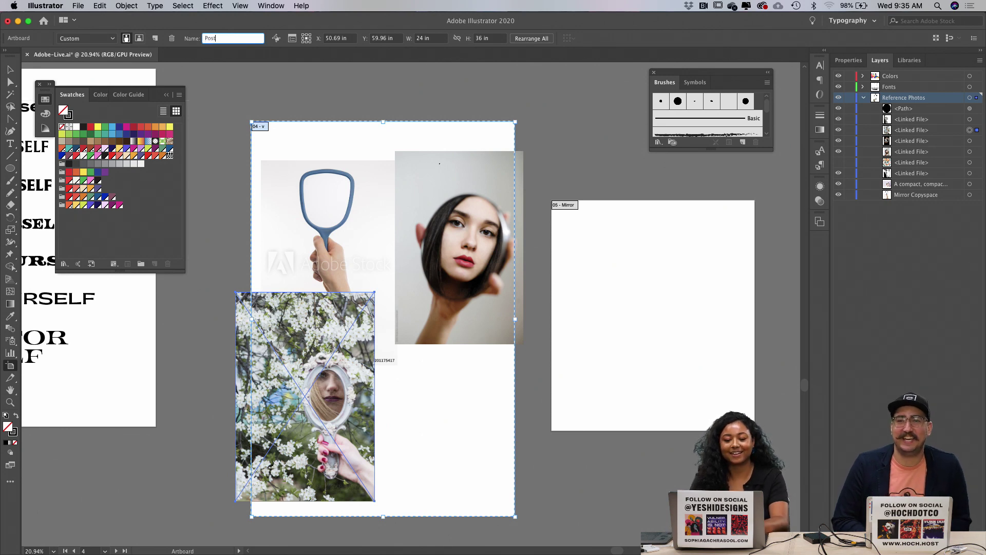
{"action": "key", "text": "Return"}
{"action": "left_click", "coordinate": [10, 70]}
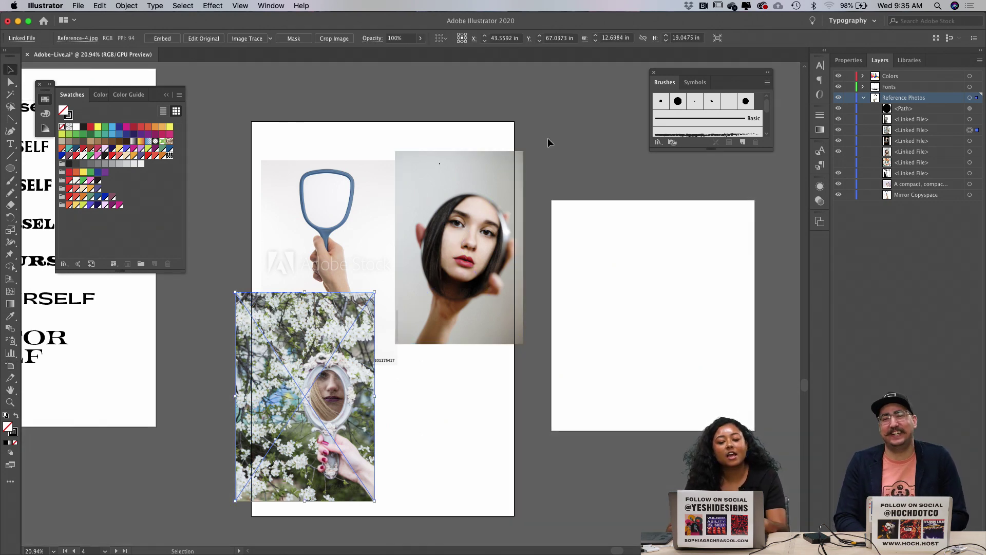
{"action": "scroll", "coordinate": [649, 197], "scroll_direction": "right", "scroll_amount": 3}
{"action": "scroll", "coordinate": [650, 202], "scroll_direction": "down", "scroll_amount": 1}
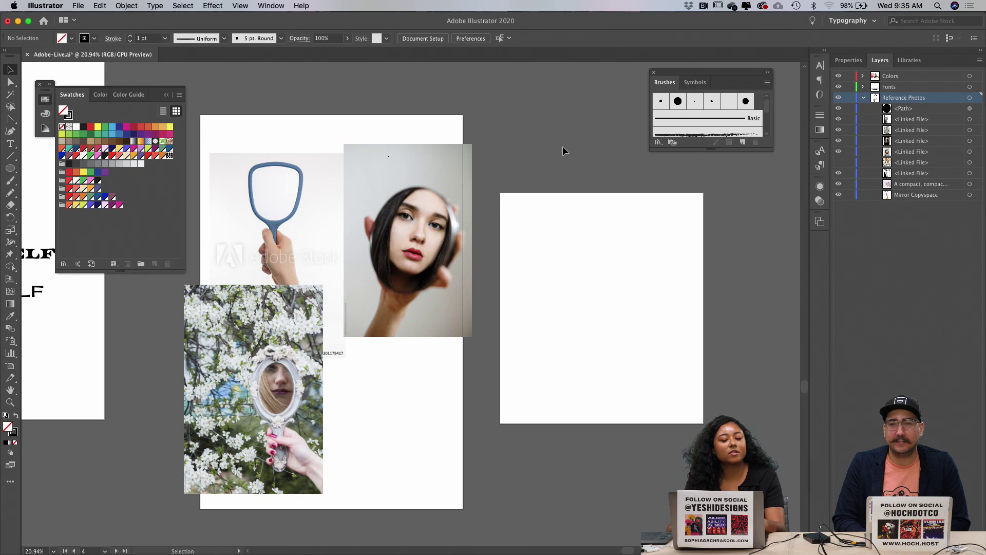
Step: Resize the Mirror artboard to 20 × 20 in
{"action": "scroll", "coordinate": [560, 149], "scroll_direction": "right", "scroll_amount": 6}
{"action": "scroll", "coordinate": [560, 149], "scroll_direction": "down", "scroll_amount": 1}
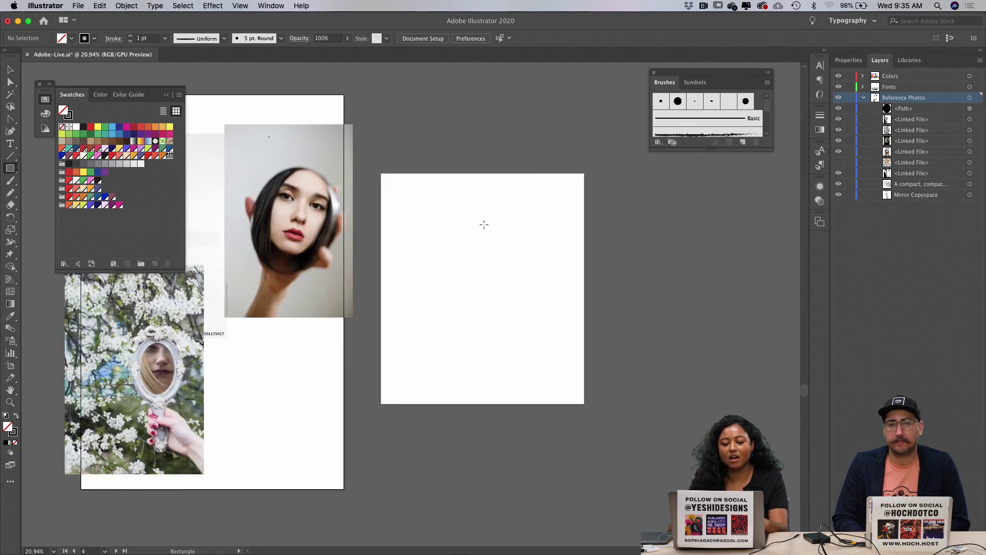
{"action": "left_click", "coordinate": [8, 366]}
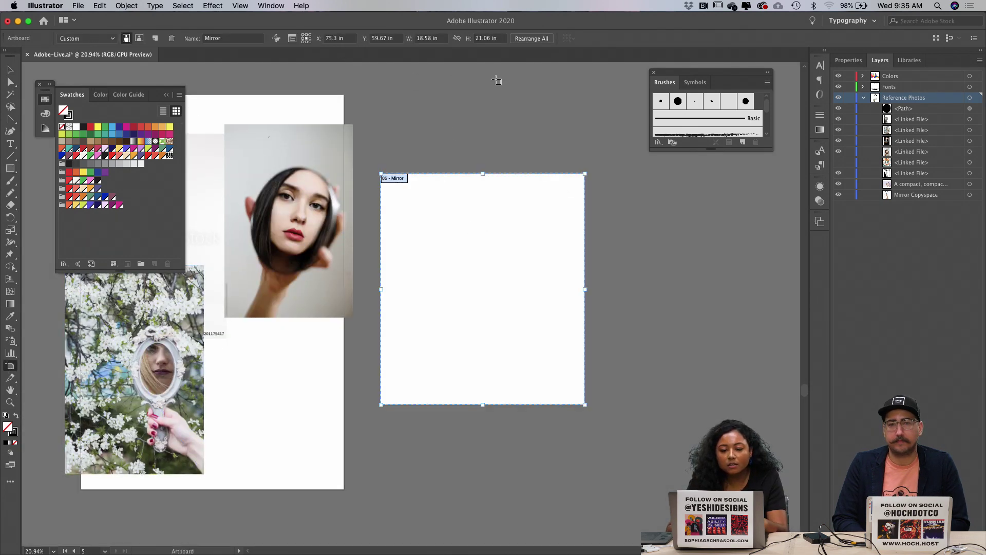
{"action": "key", "text": "Tab"}
{"action": "type", "text": "20"}
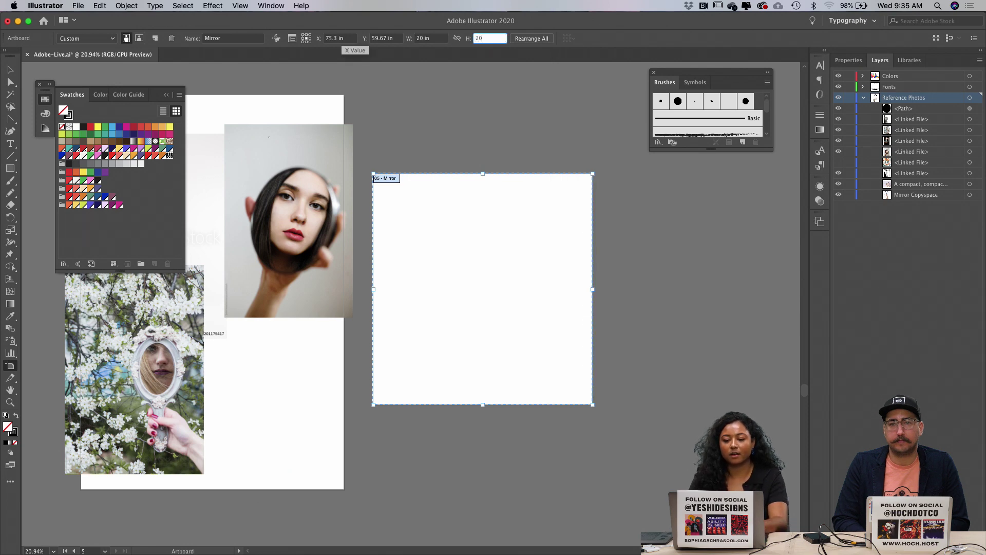
{"action": "key", "text": "Tab"}
{"action": "left_click", "coordinate": [11, 72]}
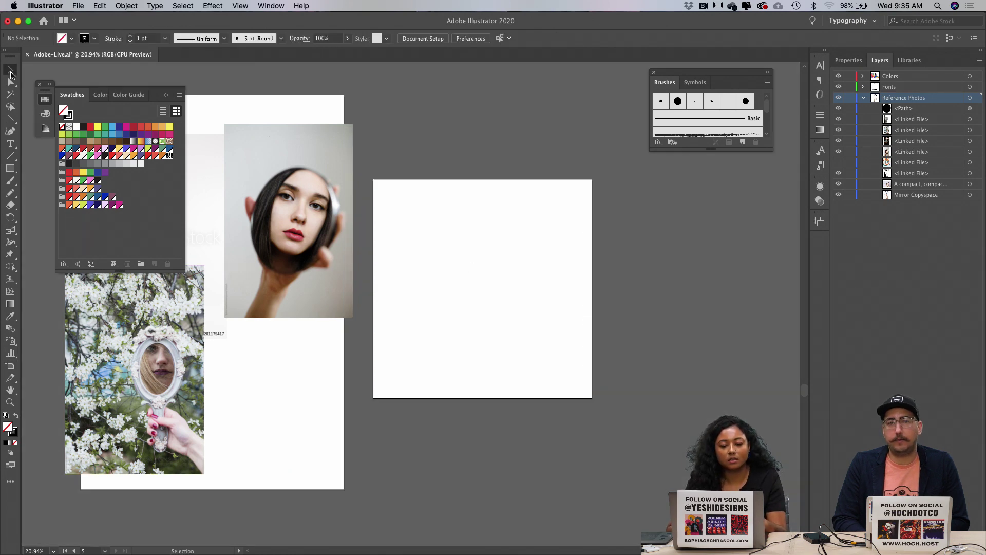
Step: Draw a rectangle of about 21.7 × 21.3 in around the Mirror artboard, slightly larger than its edges
{"action": "key", "text": "m"}
{"action": "left_click_drag", "start_coordinate": [364, 173], "coordinate": [602, 406]}
{"action": "key", "text": "v"}
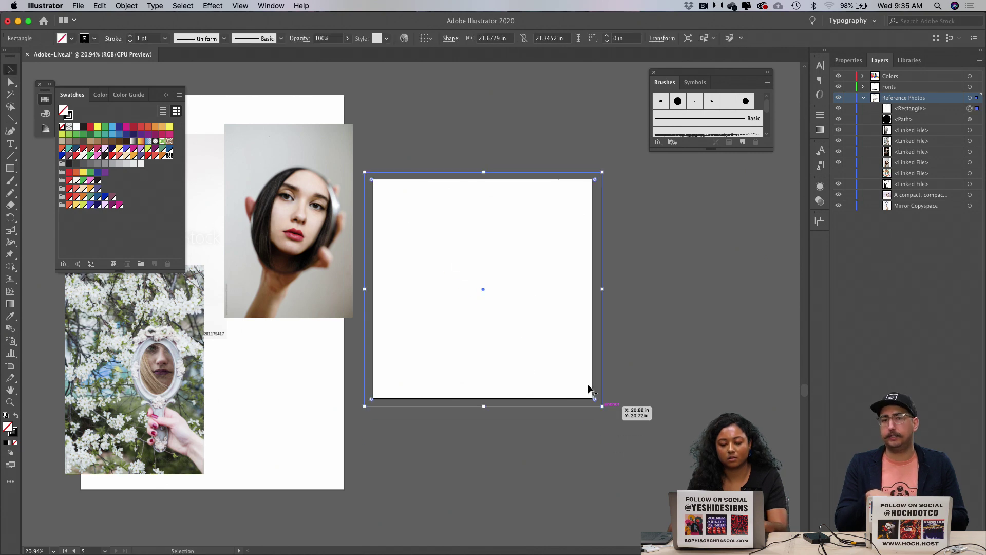
{"action": "left_click", "coordinate": [8, 366]}
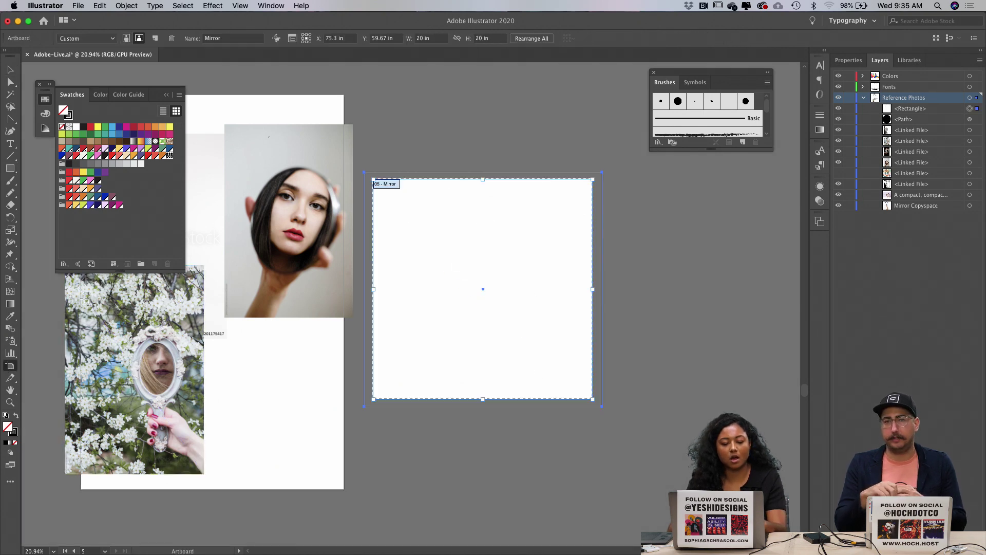
{"action": "left_click_drag", "start_coordinate": [435, 265], "coordinate": [676, 259]}
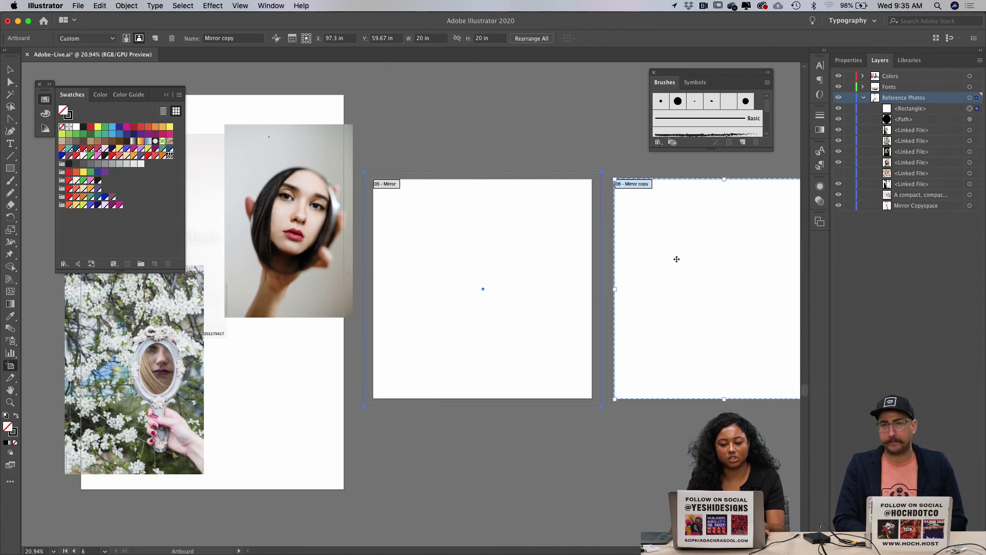
{"action": "key", "text": "Delete"}
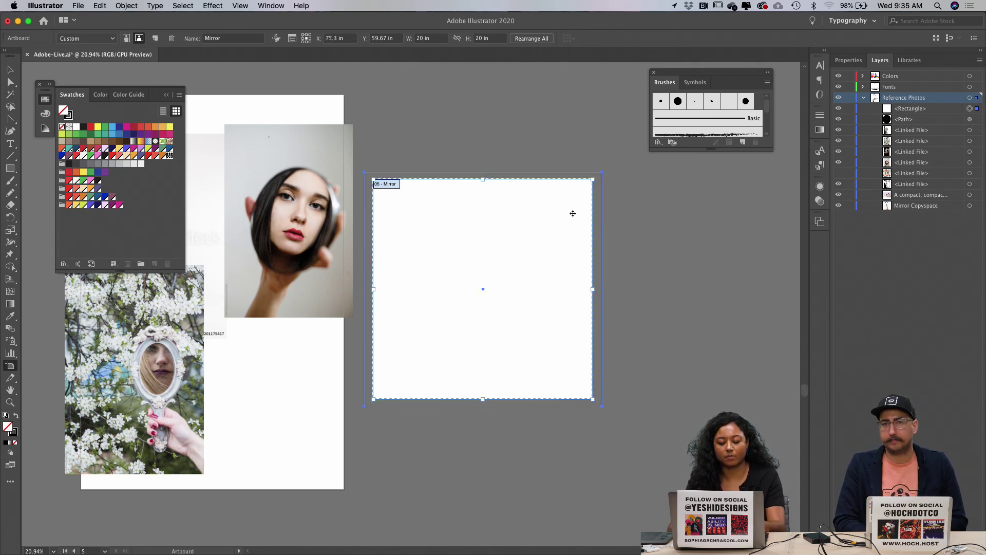
{"action": "key", "text": "Escape"}
Step: Centre the surrounding rectangle on the Mirror artboard with alignment set to Align to Artboard, and clear the selection
{"action": "left_click", "coordinate": [426, 38]}
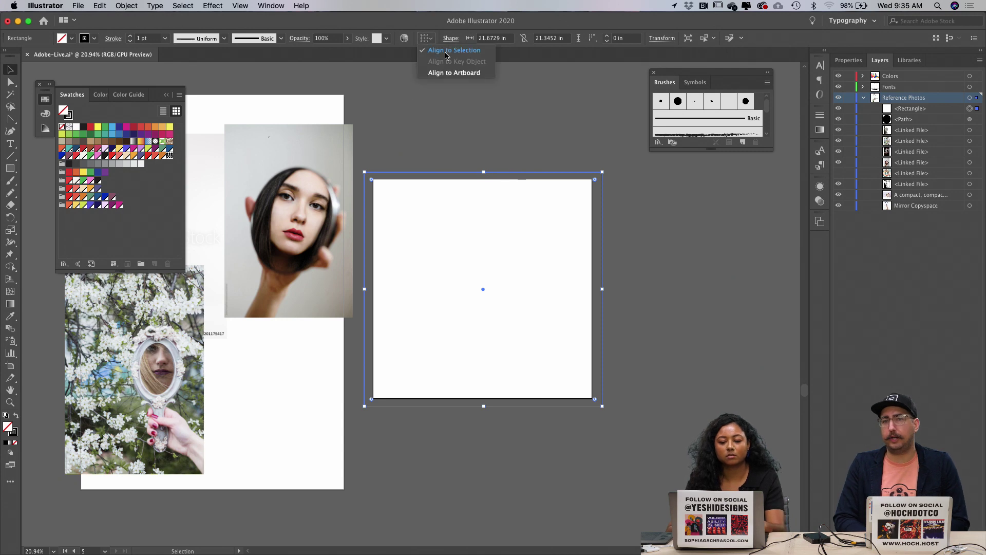
{"action": "left_click", "coordinate": [461, 73]}
{"action": "left_click", "coordinate": [459, 40]}
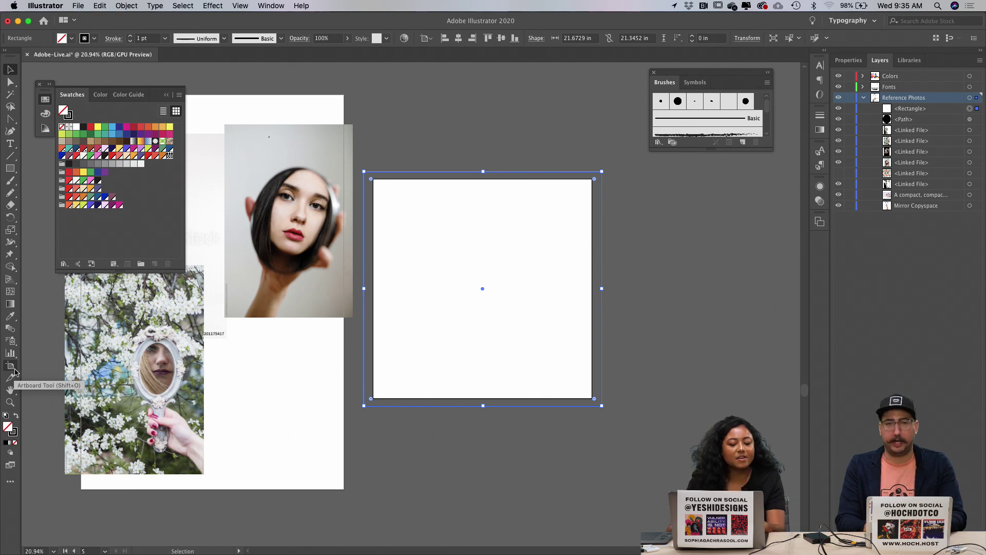
{"action": "left_click", "coordinate": [10, 366]}
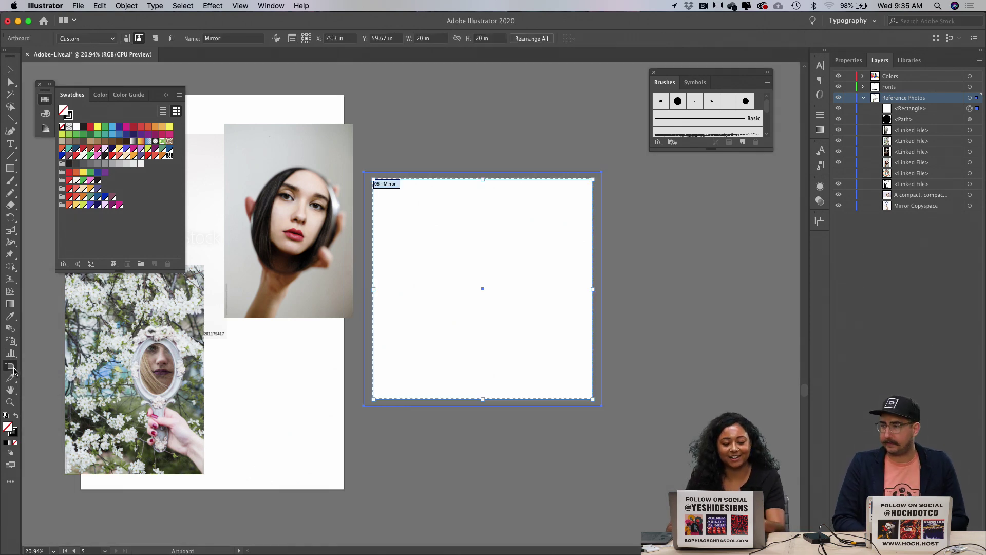
{"action": "left_click", "coordinate": [10, 69]}
{"action": "left_click", "coordinate": [433, 130]}
{"action": "left_click", "coordinate": [449, 191]}
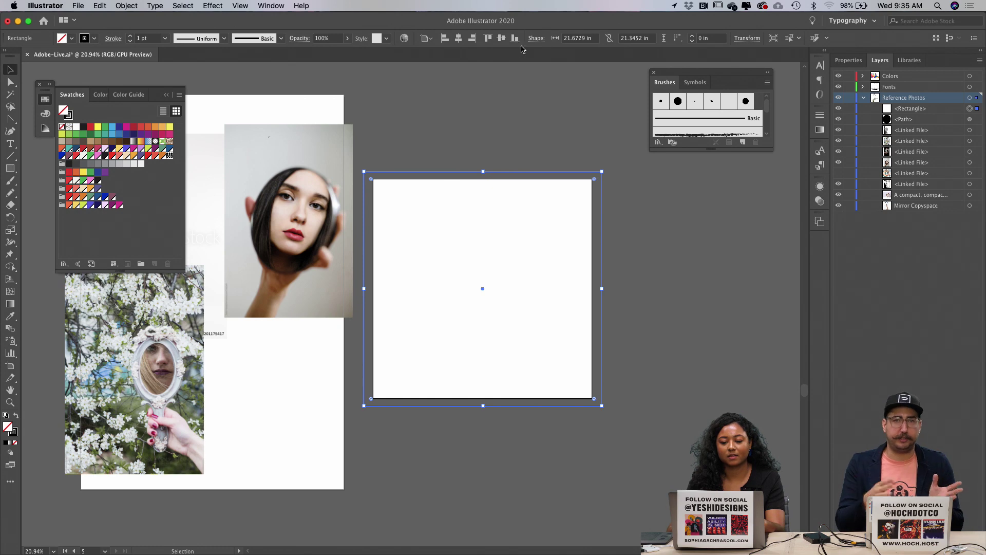
{"action": "left_click", "coordinate": [500, 112]}
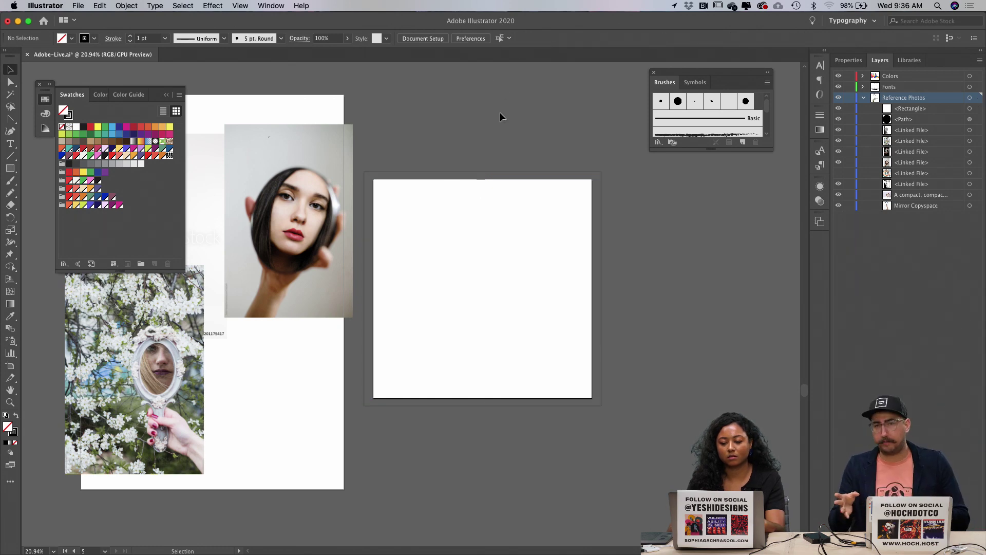
Step: Place a vertical ruler guide near the middle of the Mirror artboard and collapse the floating Brushes panel
{"action": "scroll", "coordinate": [471, 196], "scroll_direction": "up", "scroll_amount": 2}
{"action": "key", "text": "super+r"}
{"action": "left_click_drag", "start_coordinate": [26, 180], "coordinate": [495, 191]}
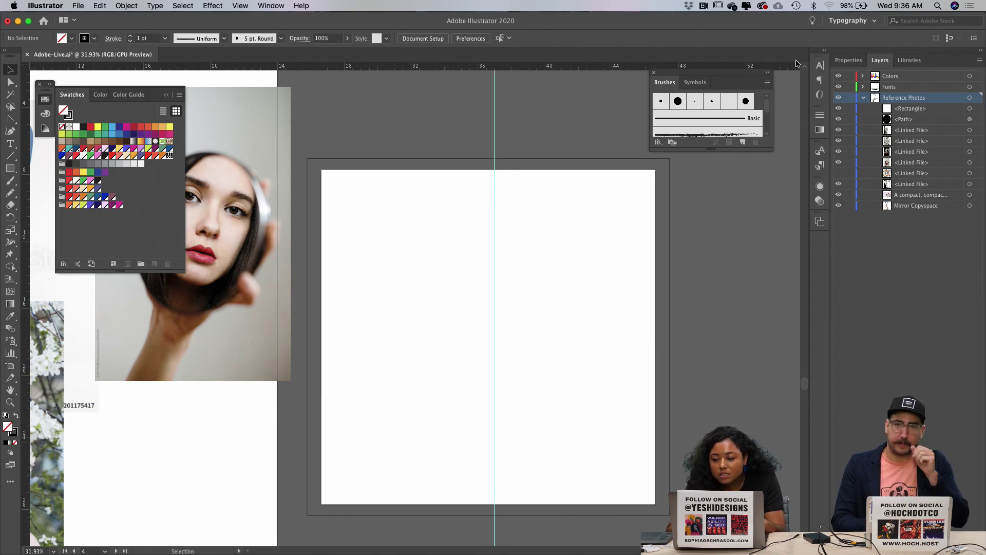
{"action": "left_click", "coordinate": [768, 75]}
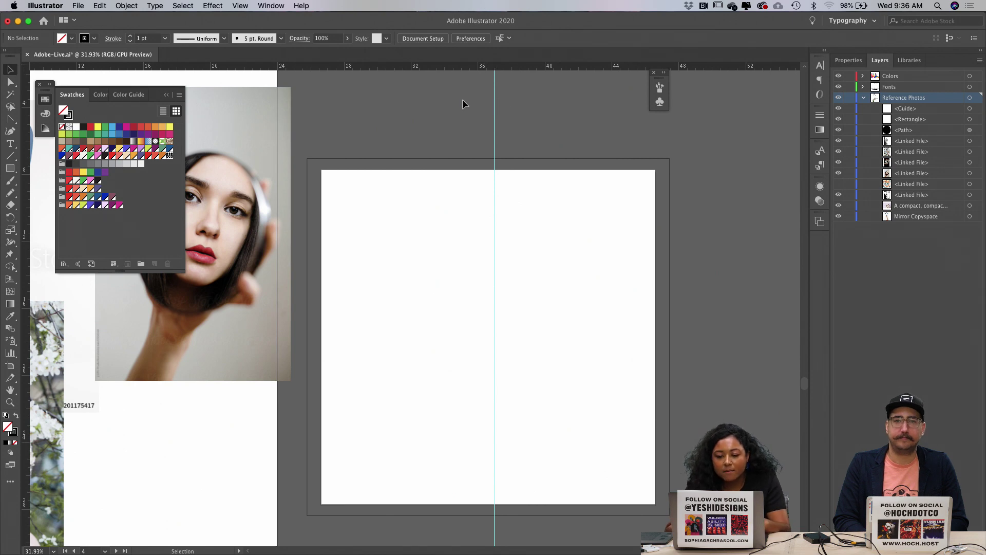
Step: Centre the vertical guide horizontally on the Mirror artboard, undoing the first alignment attempt, and deselect it
{"action": "left_click", "coordinate": [495, 113]}
{"action": "left_click", "coordinate": [459, 38]}
{"action": "key", "text": "super+z"}
{"action": "left_click", "coordinate": [545, 172], "text": "shift"}
{"action": "left_click", "coordinate": [494, 84]}
{"action": "left_click", "coordinate": [461, 37]}
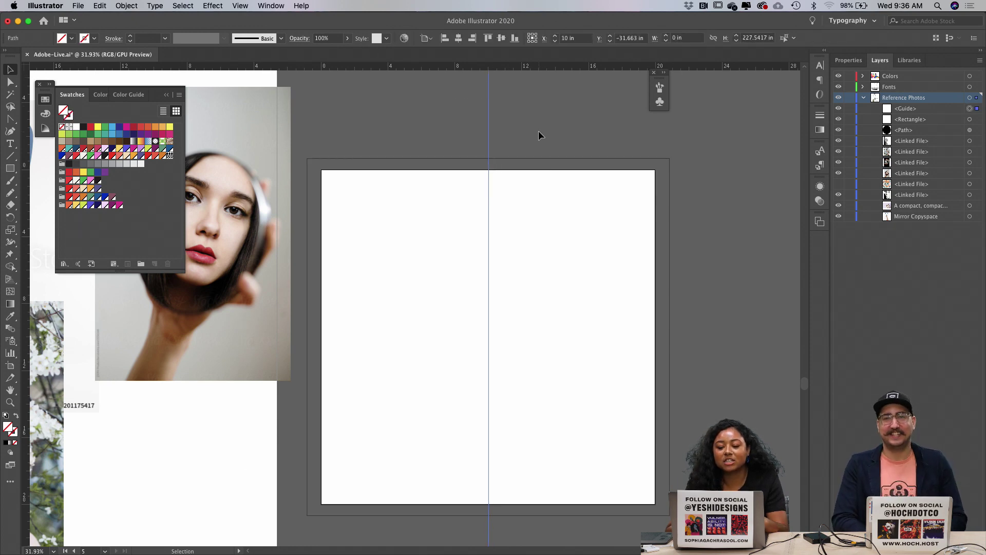
{"action": "left_click", "coordinate": [538, 130]}
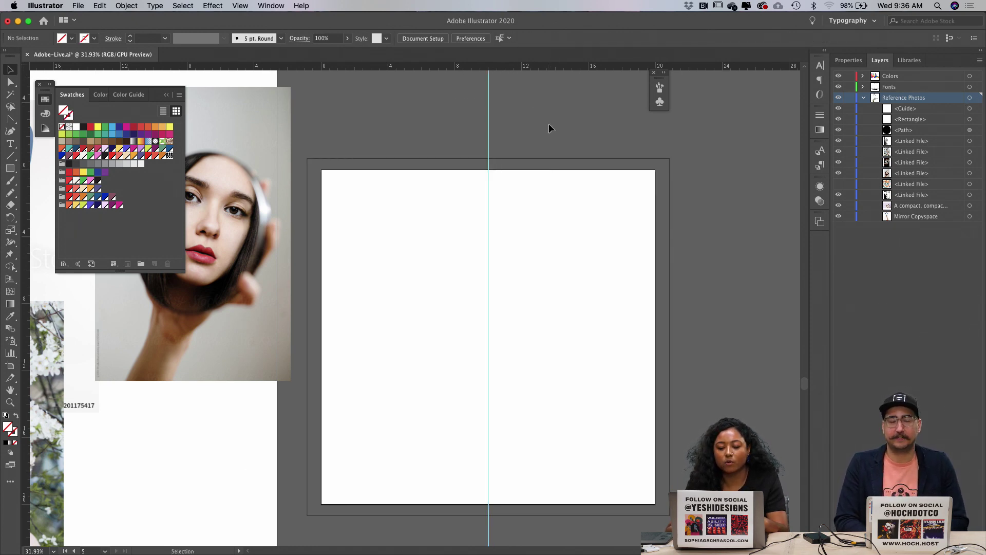
Step: Paint a curved brush stroke in the default black, about 2.9 × 8.1 in, left of the guide on the Mirror artboard
{"action": "scroll", "coordinate": [358, 121], "scroll_direction": "down", "scroll_amount": 1}
{"action": "scroll", "coordinate": [359, 121], "scroll_direction": "right", "scroll_amount": 1}
{"action": "key", "text": "b"}
{"action": "key", "text": "d"}
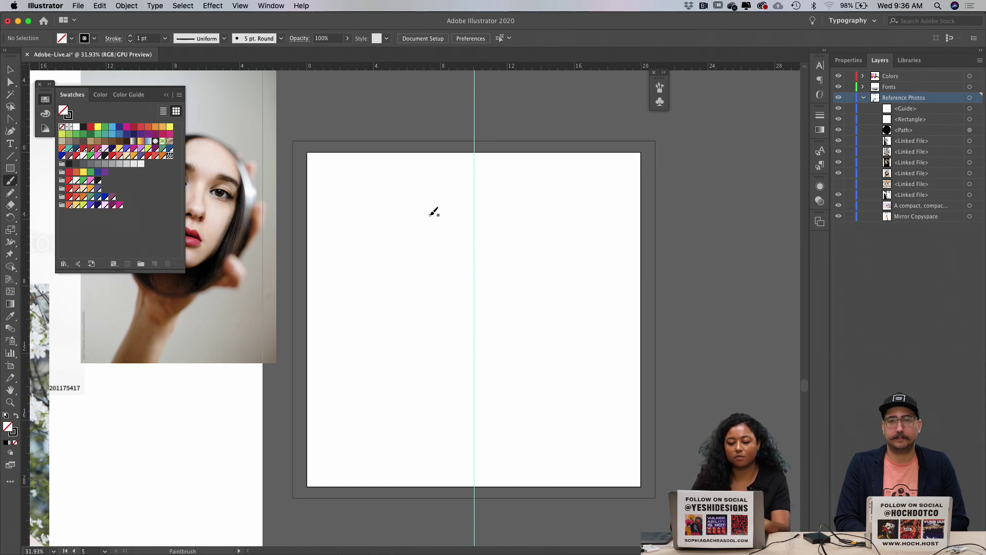
{"action": "left_click_drag", "start_coordinate": [431, 213], "coordinate": [410, 343]}
{"action": "key", "text": "v"}
{"action": "left_click", "coordinate": [155, 5]}
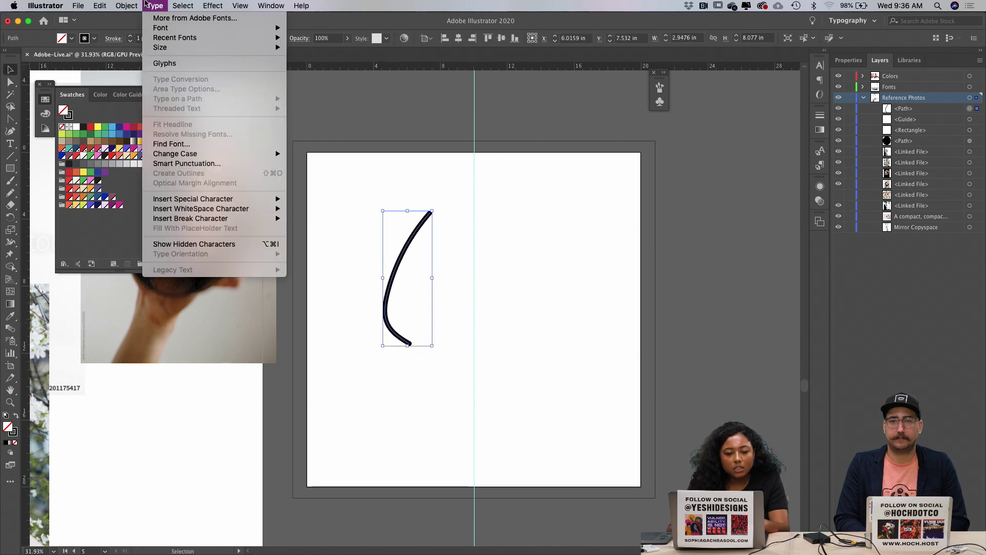
{"action": "mouse_move", "coordinate": [179, 329]}
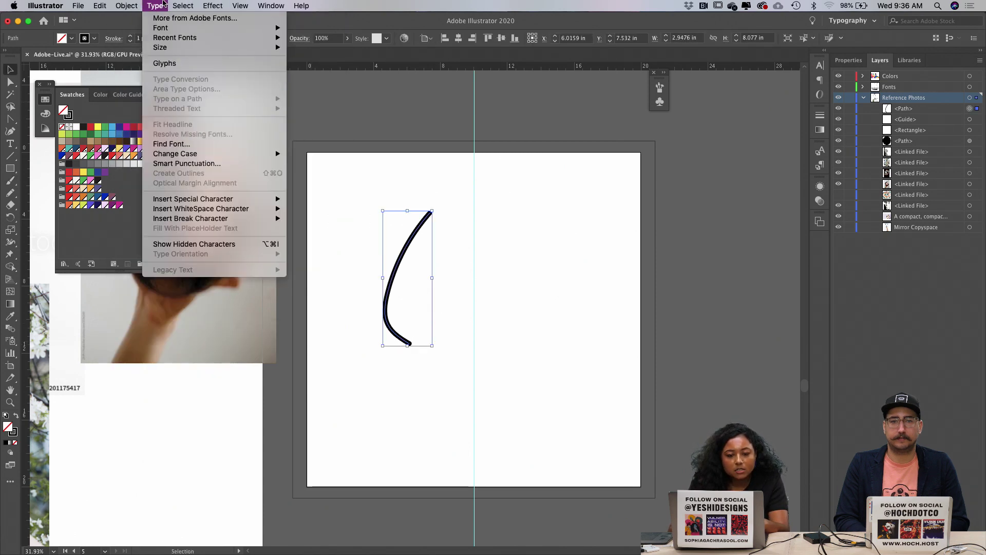
{"action": "mouse_move", "coordinate": [154, 18]}
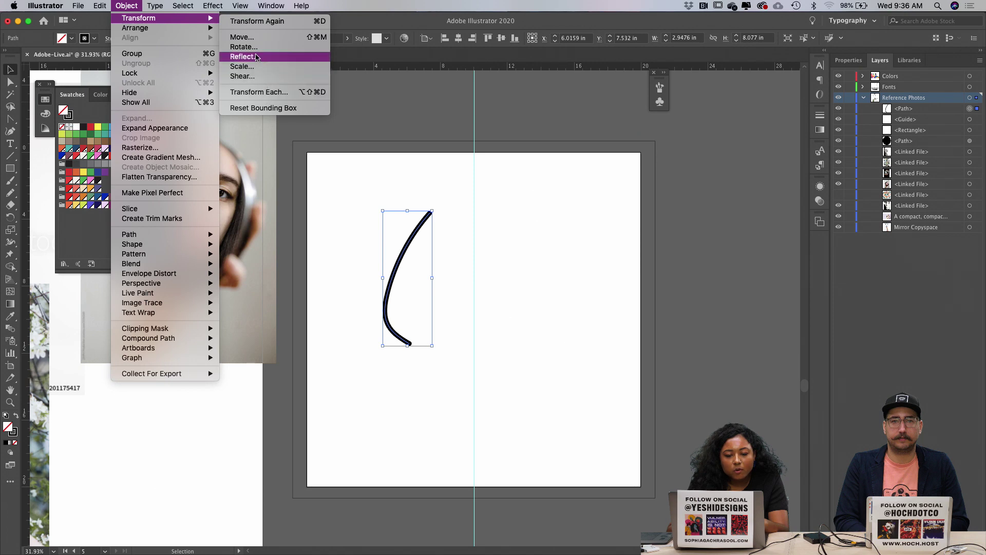
{"action": "left_click", "coordinate": [263, 92]}
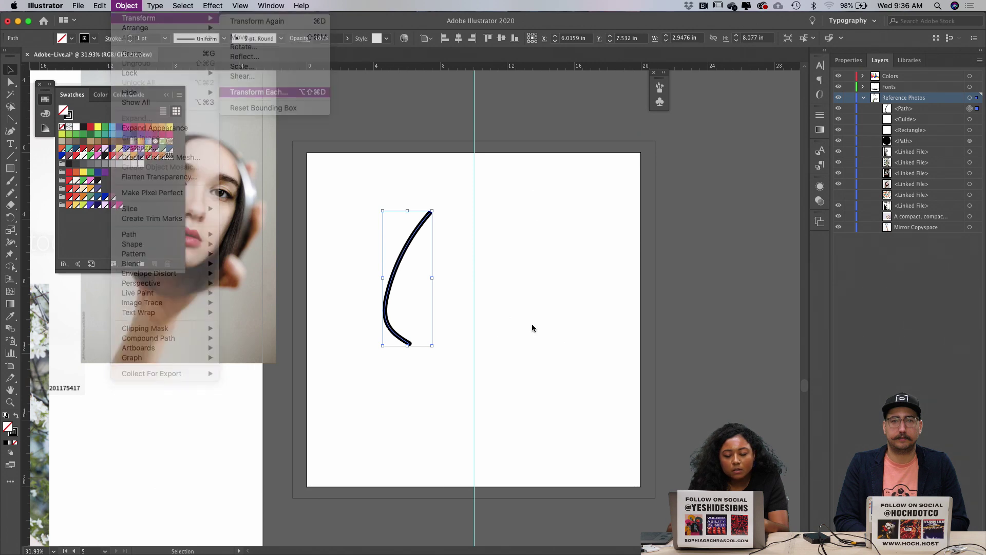
{"action": "left_click", "coordinate": [529, 376]}
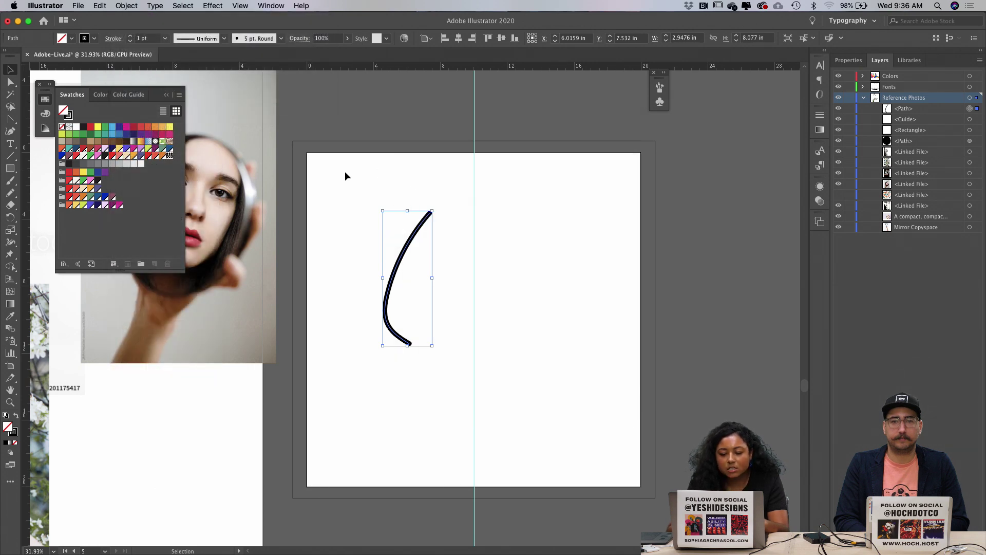
Step: Select the brush stroke, guide and surrounding rectangle, and create a new layer named Mirror above Reference Photos
{"action": "left_click_drag", "start_coordinate": [357, 174], "coordinate": [590, 383]}
{"action": "left_click", "coordinate": [128, 5]}
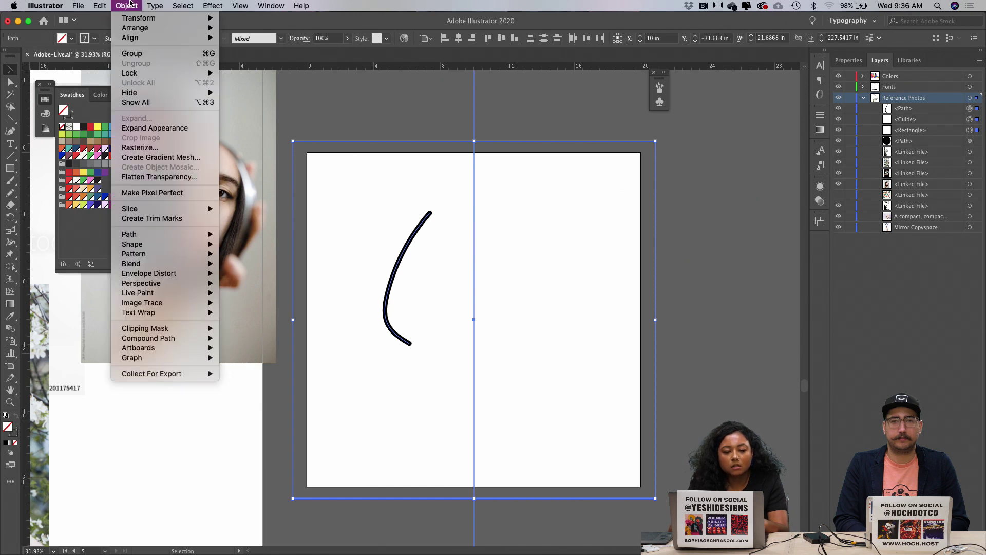
{"action": "left_click", "coordinate": [132, 4]}
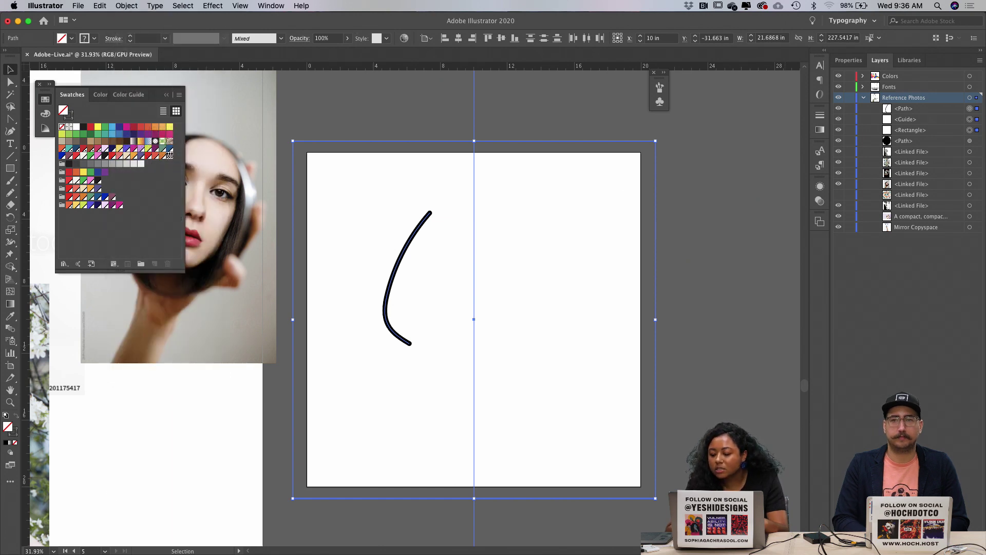
{"action": "key", "text": "super+l"}
{"action": "double_click", "coordinate": [893, 98]}
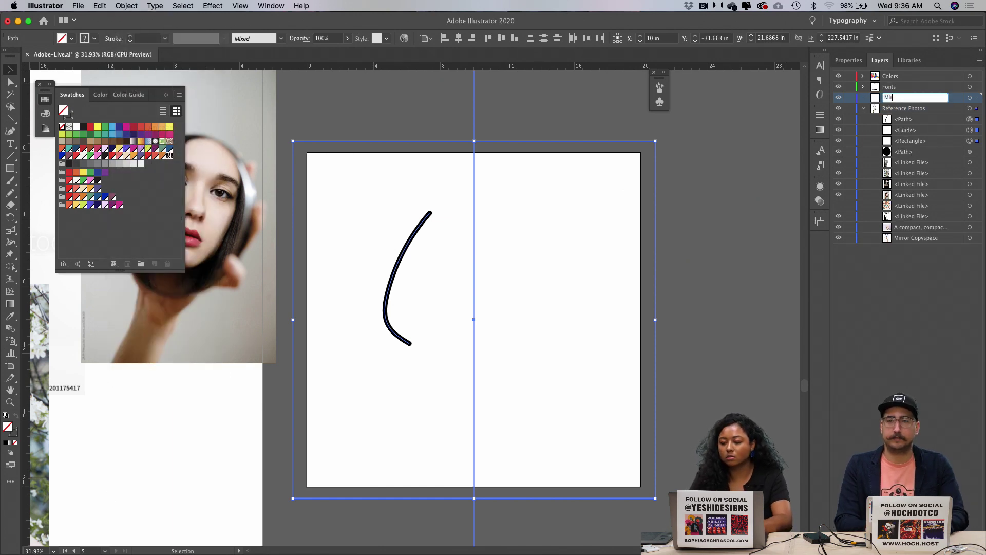
{"action": "key", "text": "Return"}
Step: Move the stroke path, guide and rectangle from the Reference Photos layer into the Mirror layer
{"action": "left_click", "coordinate": [932, 121]}
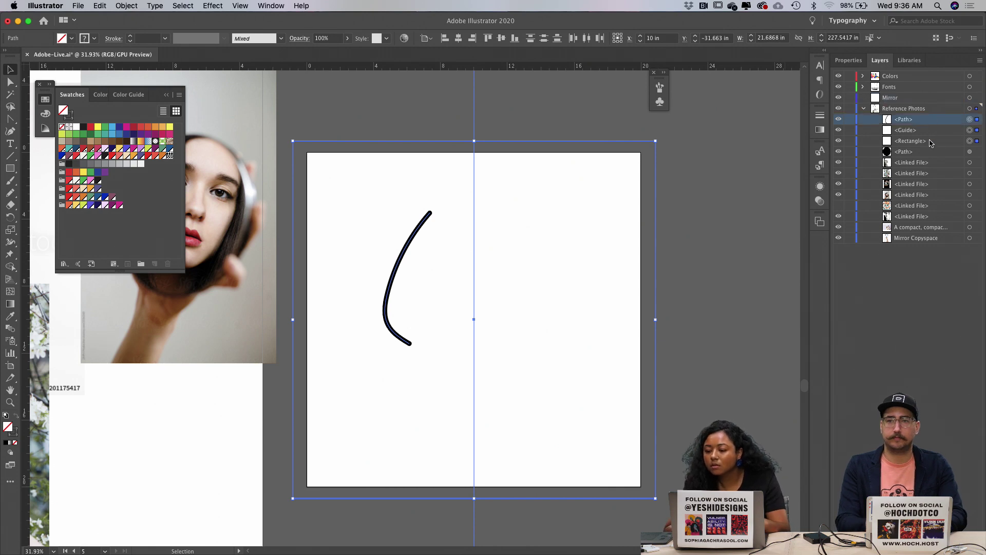
{"action": "left_click", "coordinate": [932, 141], "text": "shift"}
{"action": "left_click_drag", "start_coordinate": [921, 118], "coordinate": [891, 100]}
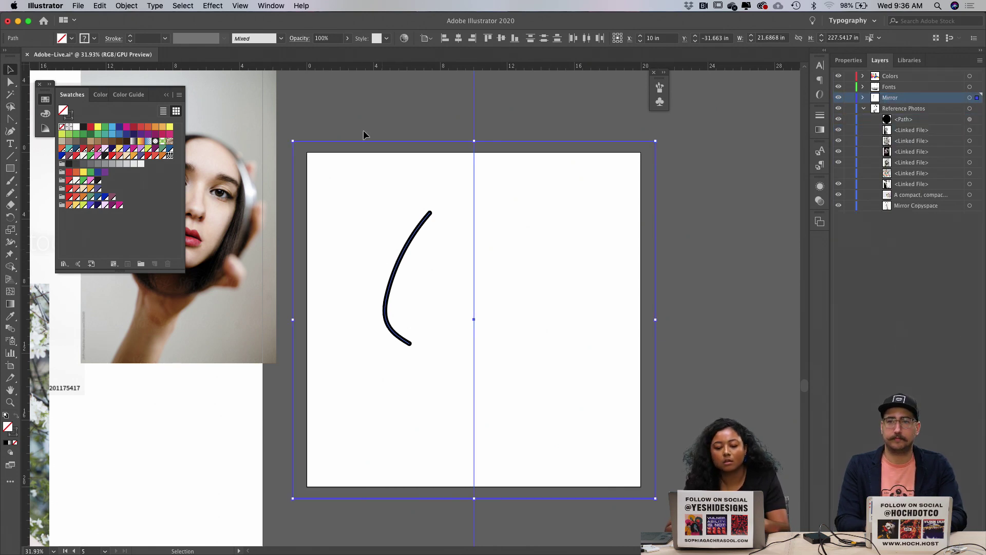
Step: Try mirroring the selected artwork through Transform Each with the preview on, testing Reflect Y and Reflect X, and cancel
{"action": "left_click", "coordinate": [126, 6]}
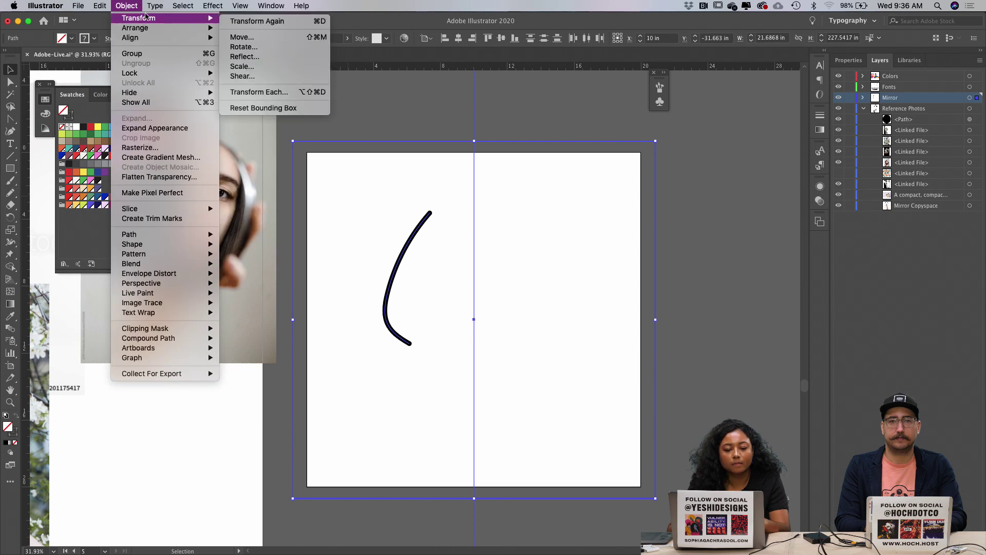
{"action": "mouse_move", "coordinate": [127, 5]}
{"action": "mouse_move", "coordinate": [154, 18]}
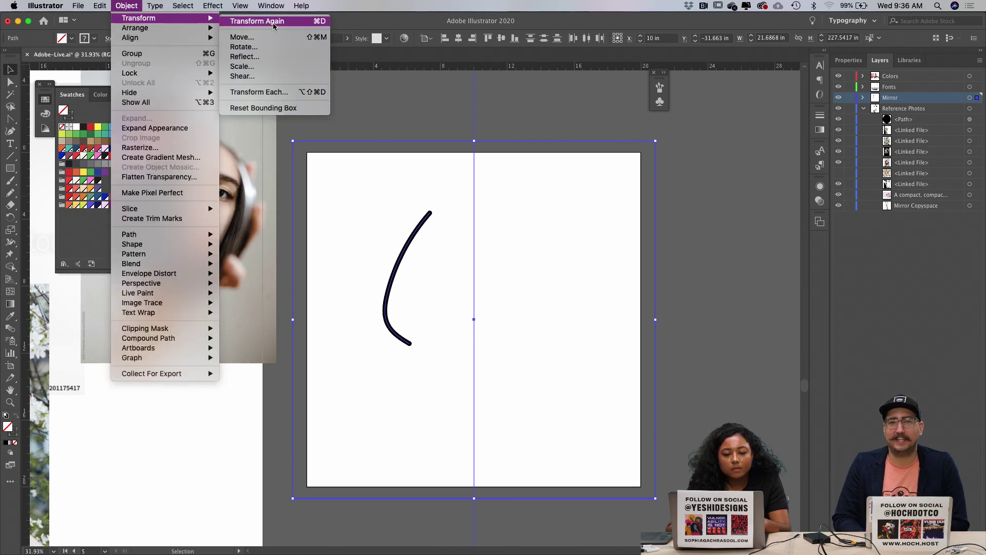
{"action": "left_click", "coordinate": [267, 90]}
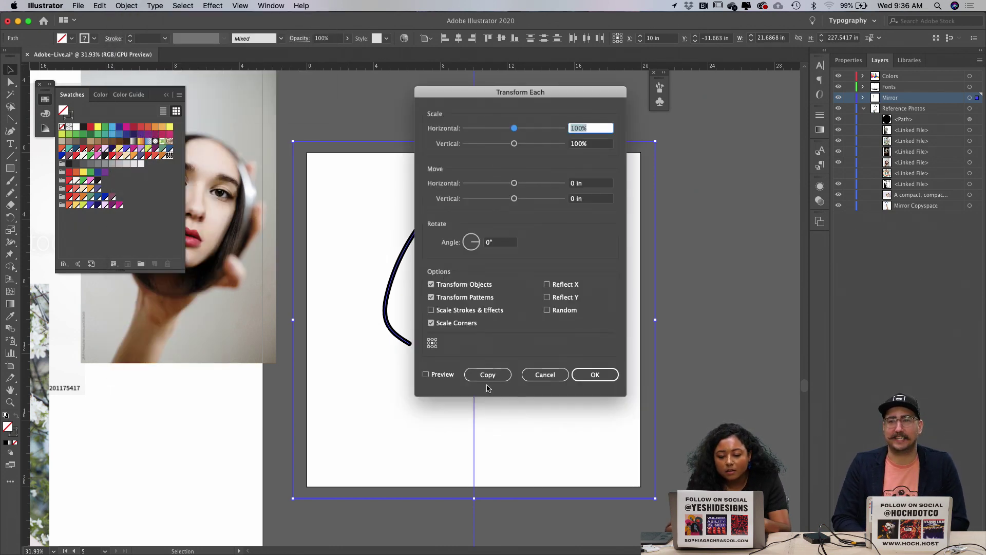
{"action": "left_click", "coordinate": [441, 375]}
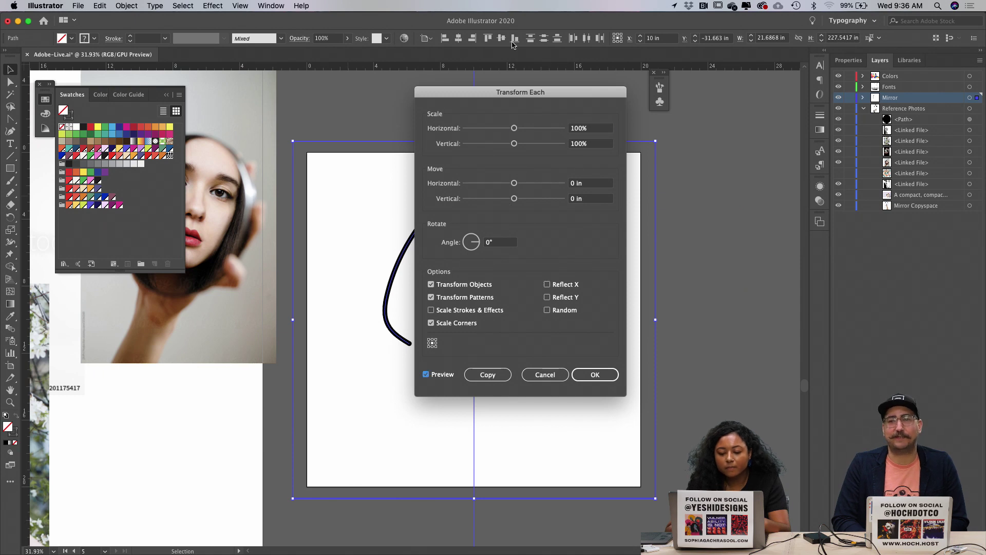
{"action": "left_click_drag", "start_coordinate": [528, 97], "coordinate": [662, 92]}
{"action": "left_click", "coordinate": [692, 291]}
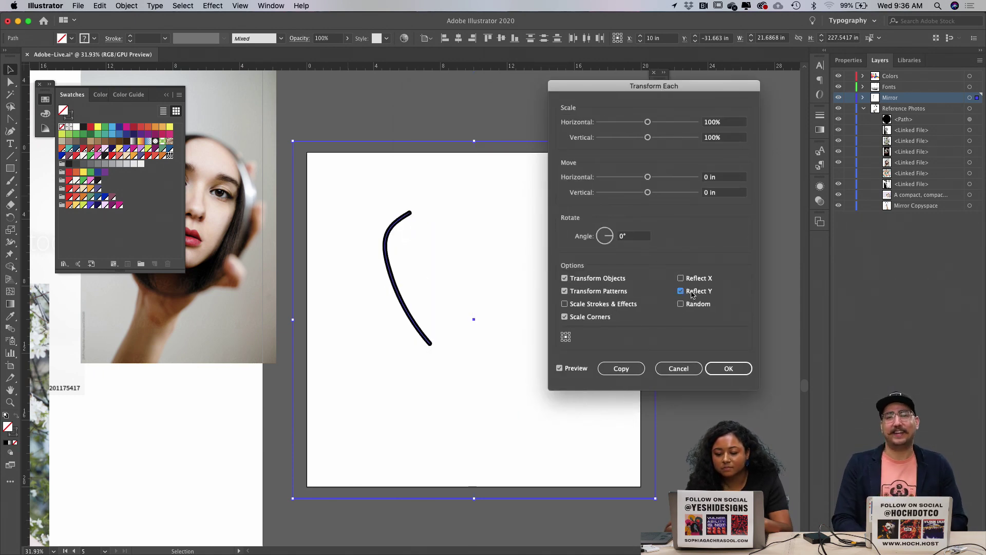
{"action": "left_click", "coordinate": [692, 292]}
{"action": "left_click", "coordinate": [682, 278]}
{"action": "left_click", "coordinate": [682, 278]}
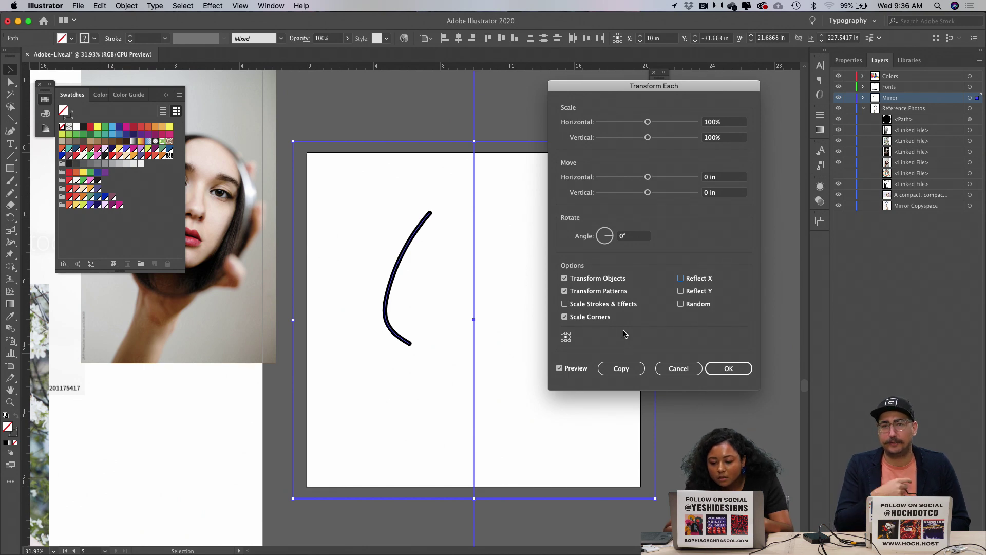
{"action": "left_click", "coordinate": [680, 369]}
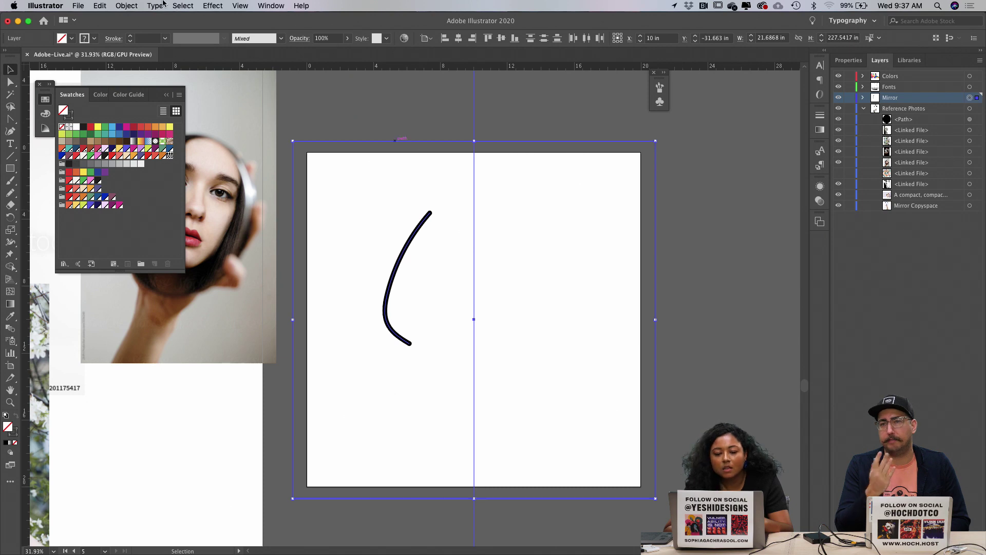
Step: Reflect the Mirror layer's artwork with Transform Each, using Reflect X with the preview on, and apply it
{"action": "left_click", "coordinate": [126, 6]}
{"action": "mouse_move", "coordinate": [154, 18]}
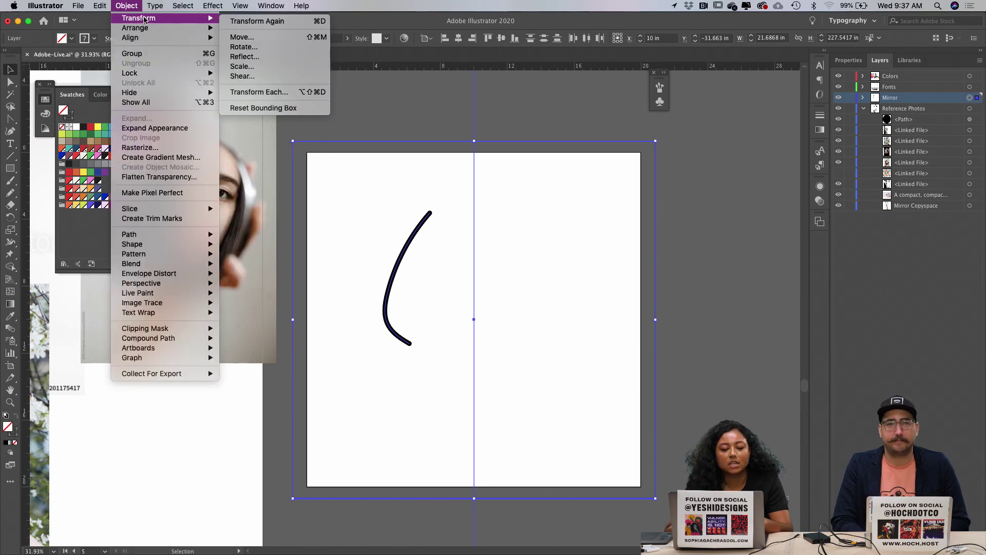
{"action": "left_click", "coordinate": [304, 96]}
{"action": "left_click", "coordinate": [572, 367]}
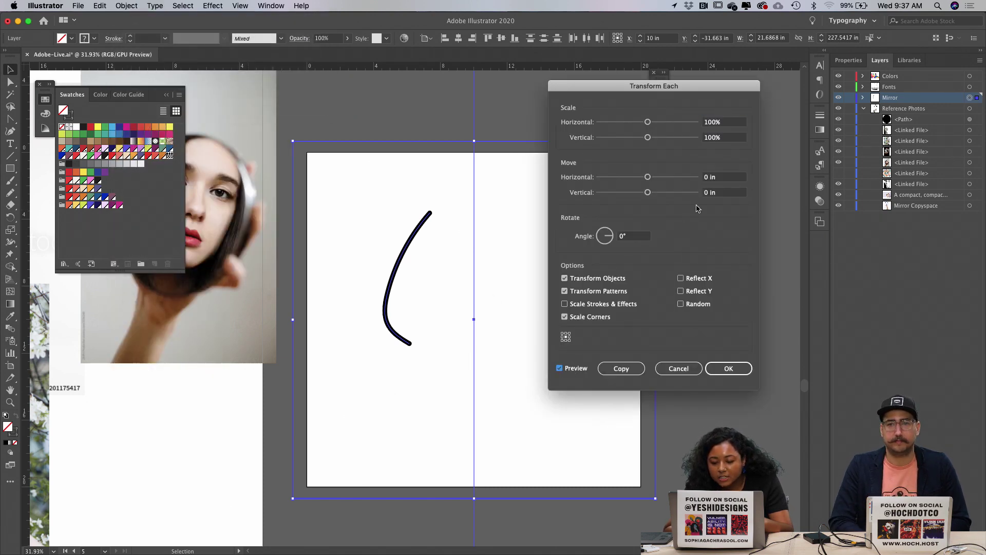
{"action": "left_click", "coordinate": [681, 279]}
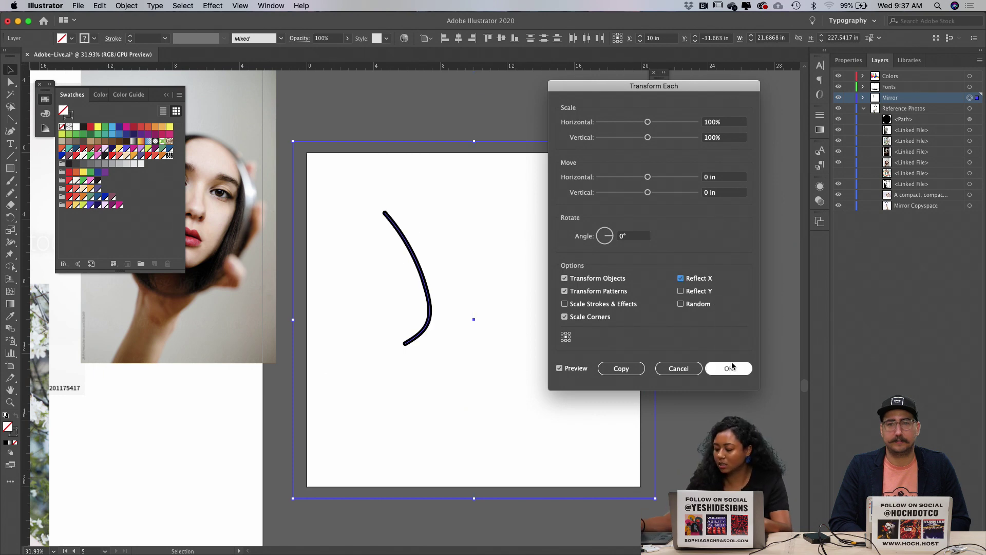
{"action": "left_click", "coordinate": [680, 278]}
{"action": "left_click", "coordinate": [680, 278]}
{"action": "left_click", "coordinate": [727, 368]}
Step: Paint test brush strokes on the Mirror artboard, and undo them together with the applied reflection
{"action": "key", "text": "b"}
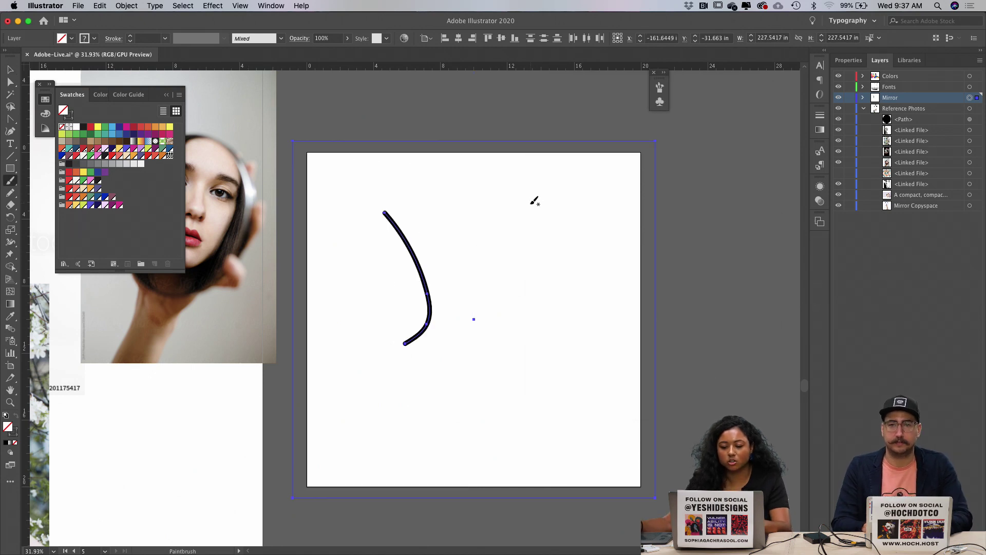
{"action": "left_click_drag", "start_coordinate": [530, 216], "coordinate": [539, 327]}
{"action": "key", "text": "ctrl+z"}
{"action": "left_click_drag", "start_coordinate": [352, 220], "coordinate": [359, 344]}
{"action": "key", "text": "v"}
{"action": "key", "text": "ctrl+z"}
{"action": "key", "text": "super+z"}
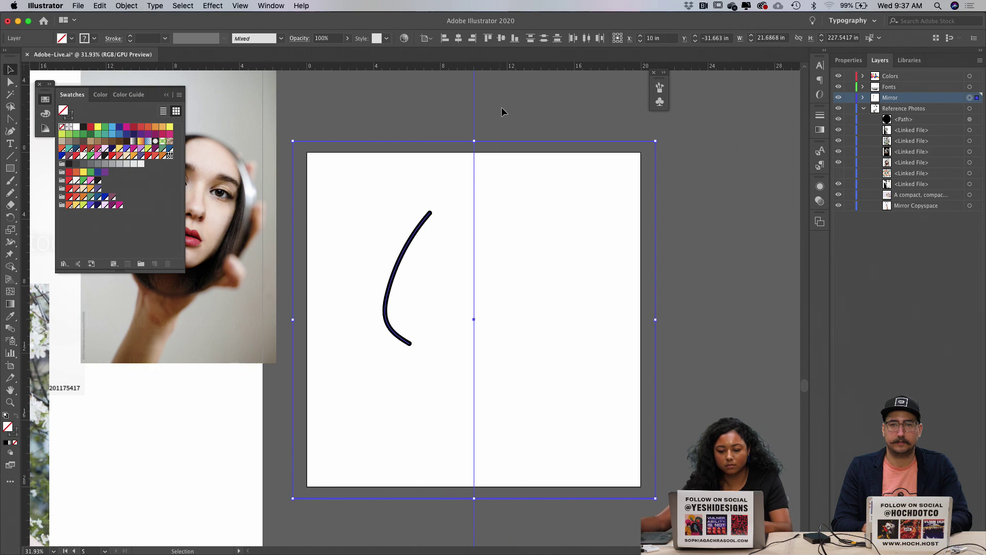
Step: Expand the Mirror layer, select its curved brush stroke and hide that path
{"action": "left_click", "coordinate": [493, 110]}
{"action": "left_click", "coordinate": [863, 98]}
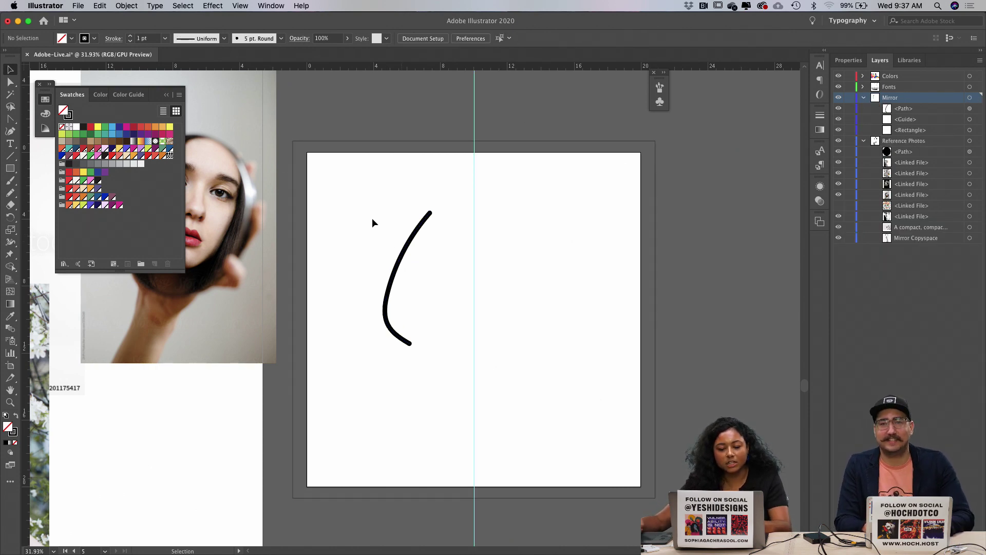
{"action": "left_click_drag", "start_coordinate": [374, 218], "coordinate": [435, 256]}
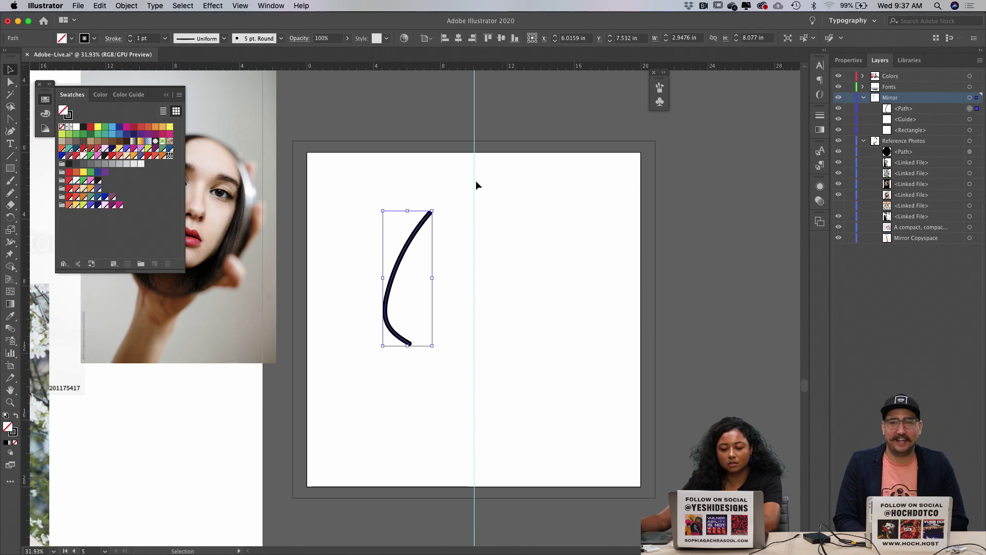
{"action": "left_click", "coordinate": [840, 109]}
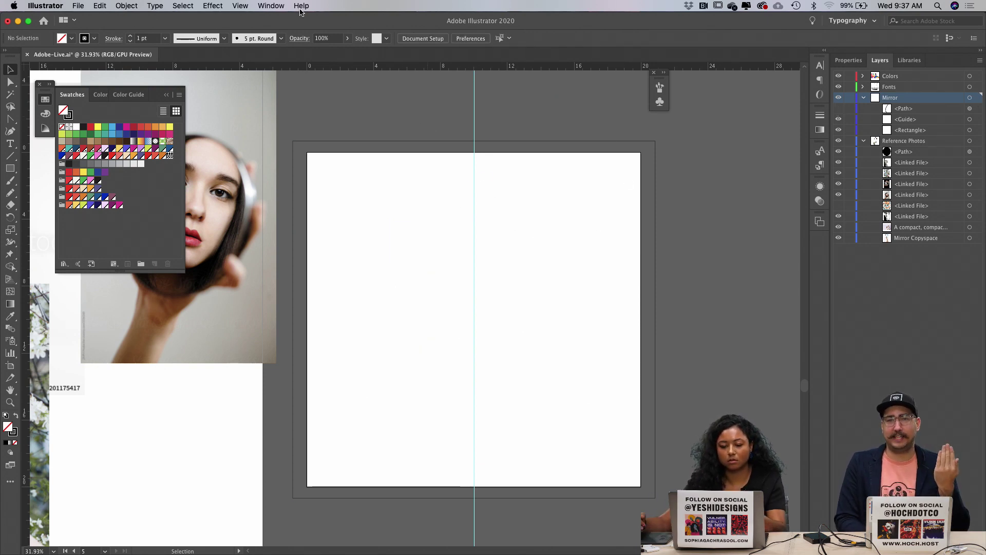
Step: Target the whole Mirror layer, preview Transform Each with Reflect X, and cancel it
{"action": "left_click", "coordinate": [969, 99]}
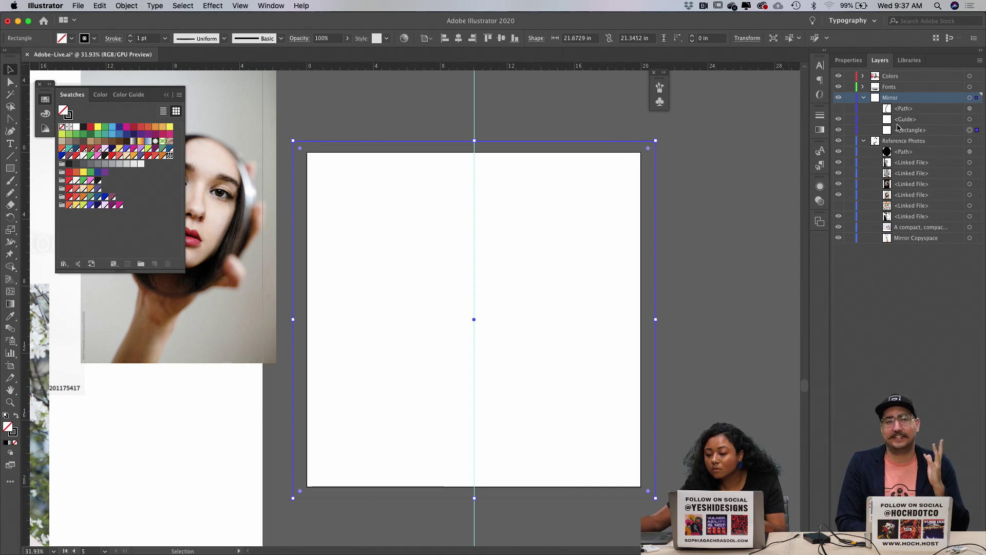
{"action": "left_click", "coordinate": [966, 122]}
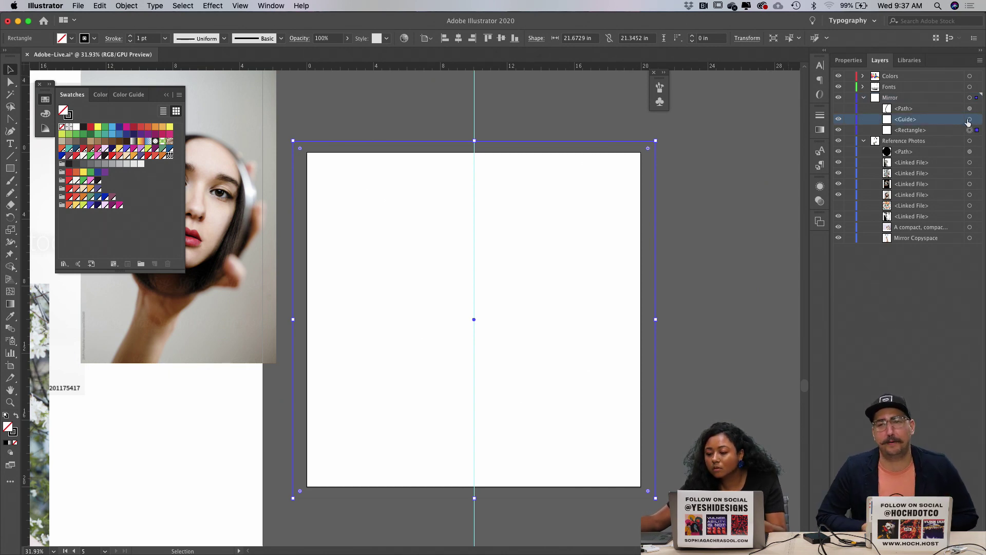
{"action": "left_click", "coordinate": [970, 121]}
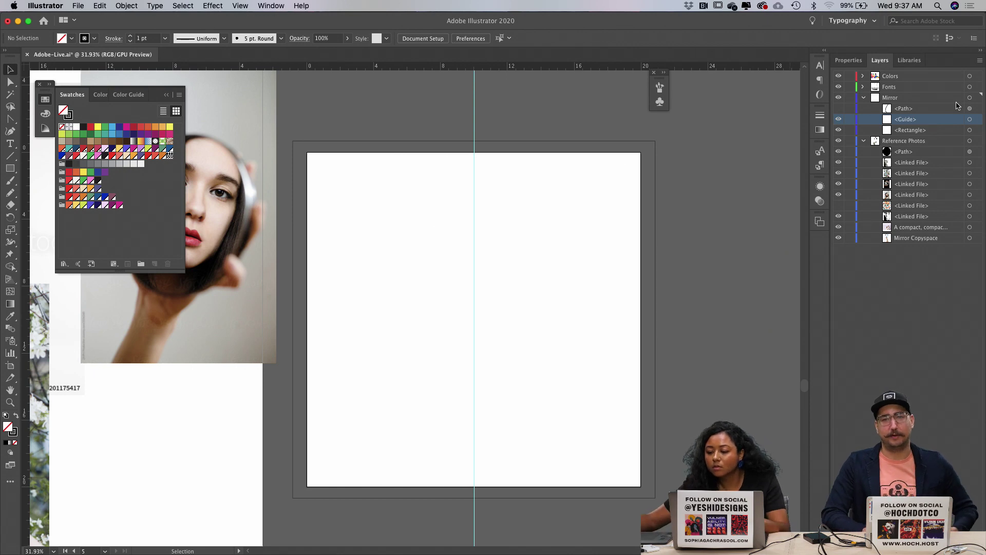
{"action": "left_click", "coordinate": [970, 98]}
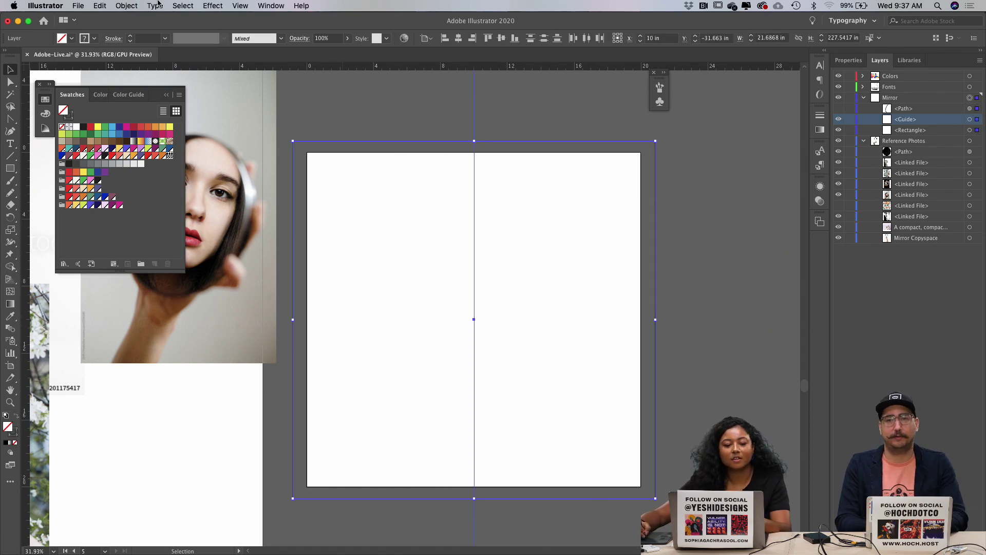
{"action": "left_click", "coordinate": [127, 6]}
{"action": "mouse_move", "coordinate": [139, 18]}
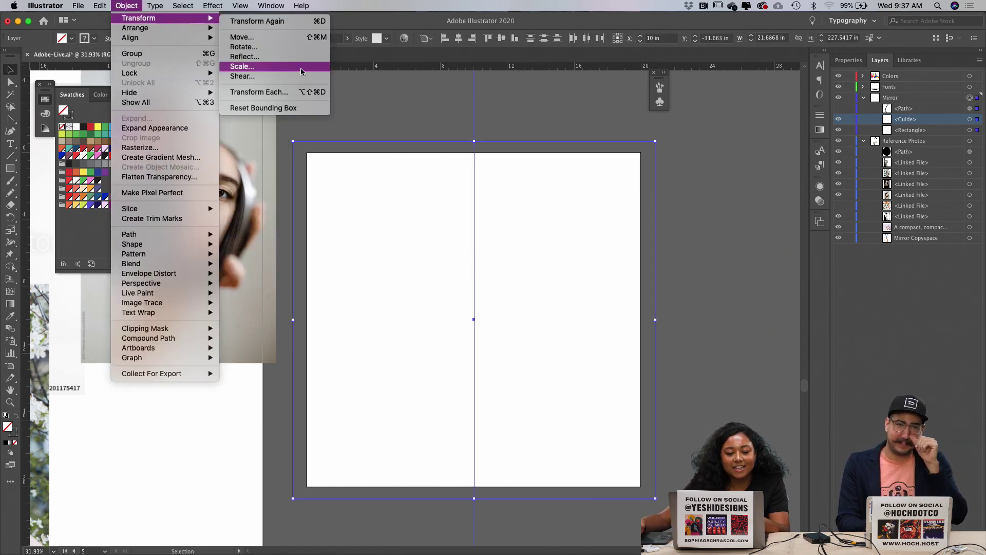
{"action": "left_click", "coordinate": [287, 92]}
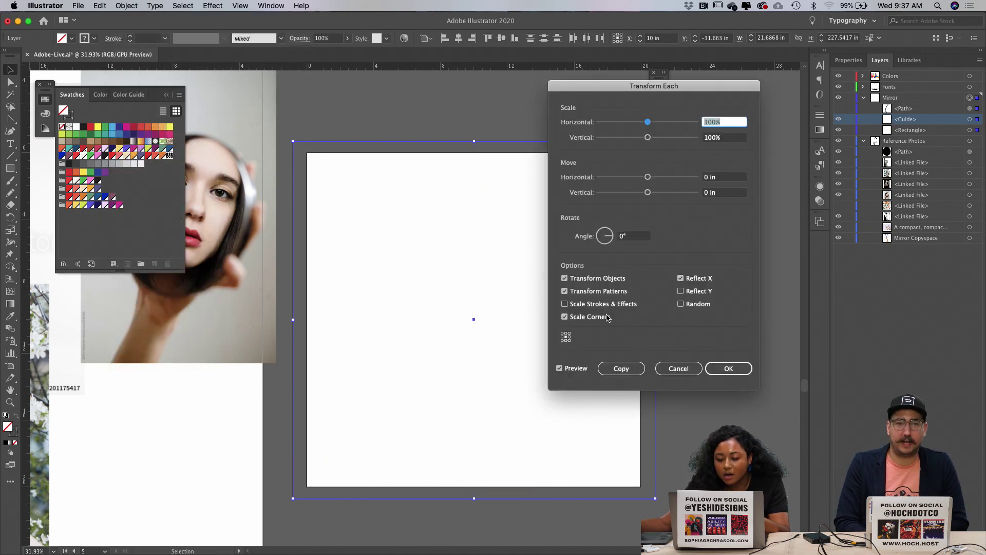
{"action": "left_click", "coordinate": [677, 367]}
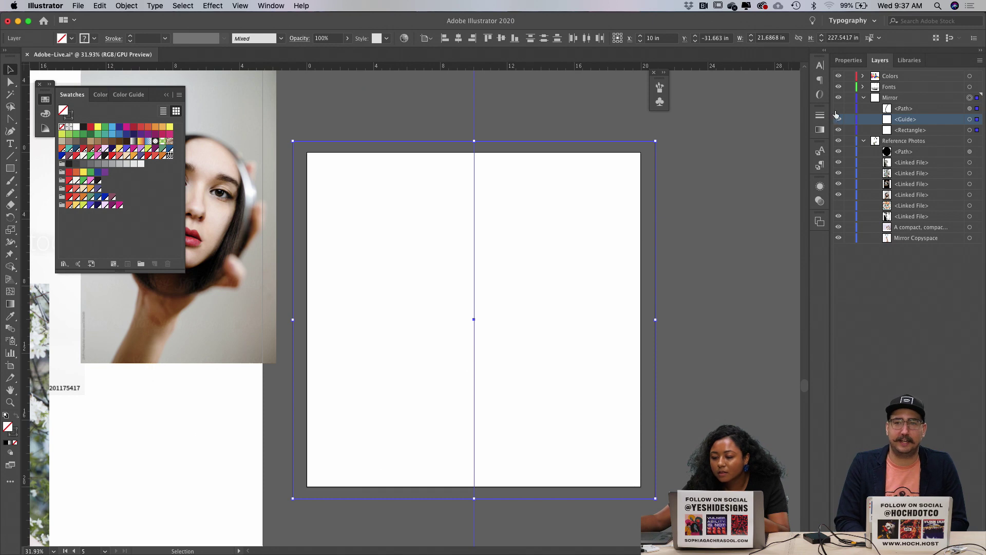
Step: Show the hidden brush stroke path again and apply Transform Each with Reflect X to the Mirror layer's artwork
{"action": "left_click", "coordinate": [839, 109]}
{"action": "left_click", "coordinate": [126, 6]}
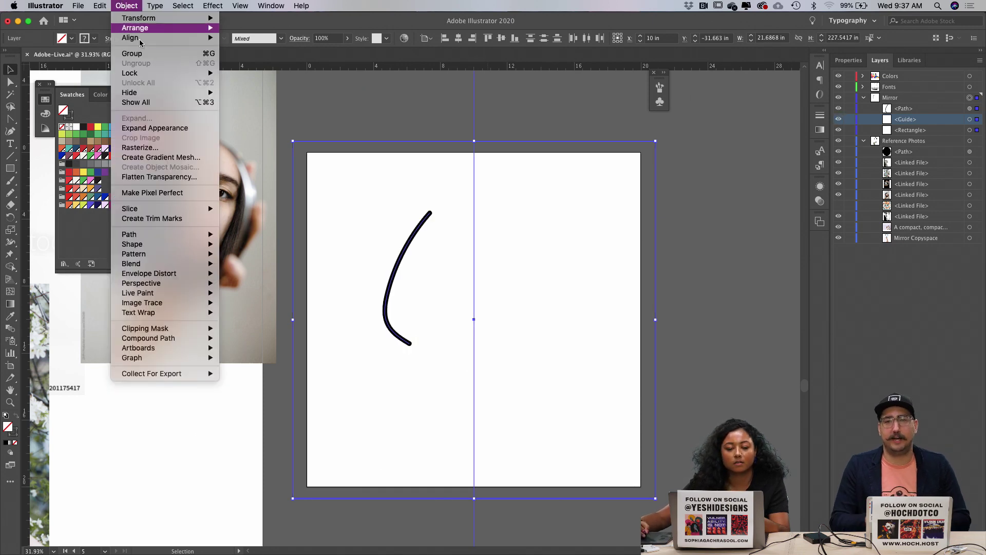
{"action": "mouse_move", "coordinate": [137, 20]}
{"action": "left_click", "coordinate": [290, 92]}
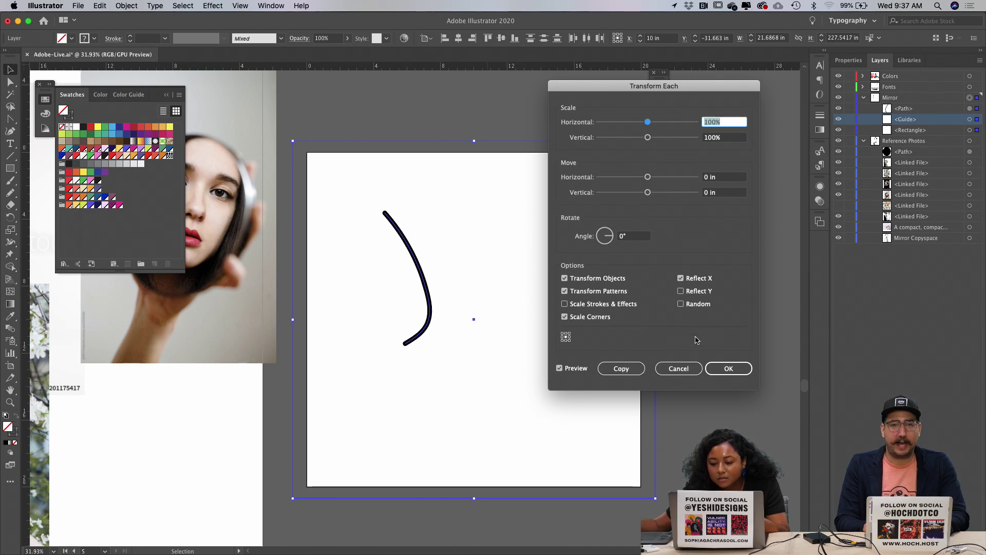
{"action": "left_click", "coordinate": [681, 292]}
{"action": "left_click", "coordinate": [681, 291]}
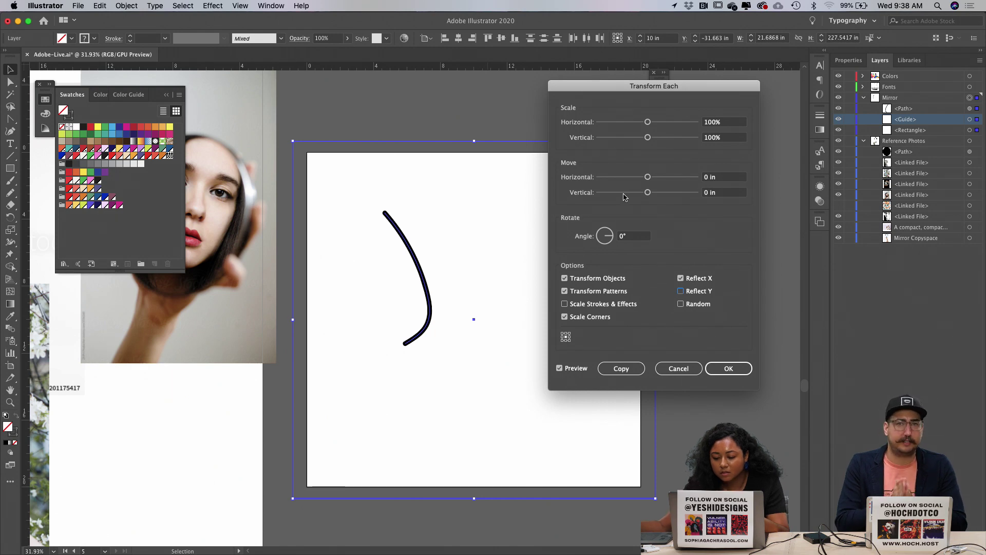
{"action": "left_click", "coordinate": [727, 370]}
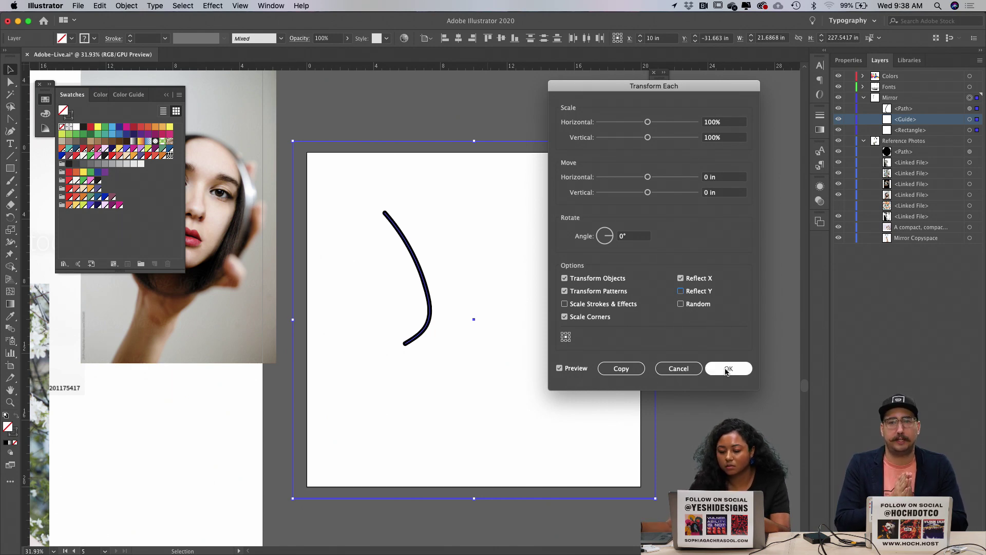
Step: Paint a test brush stroke on the Mirror artboard to check the reflection, and undo it
{"action": "key", "text": "b"}
{"action": "left_click_drag", "start_coordinate": [453, 195], "coordinate": [472, 311]}
{"action": "key", "text": "ctrl+z"}
{"action": "key", "text": "v"}
{"action": "key", "text": "super+alt+a"}
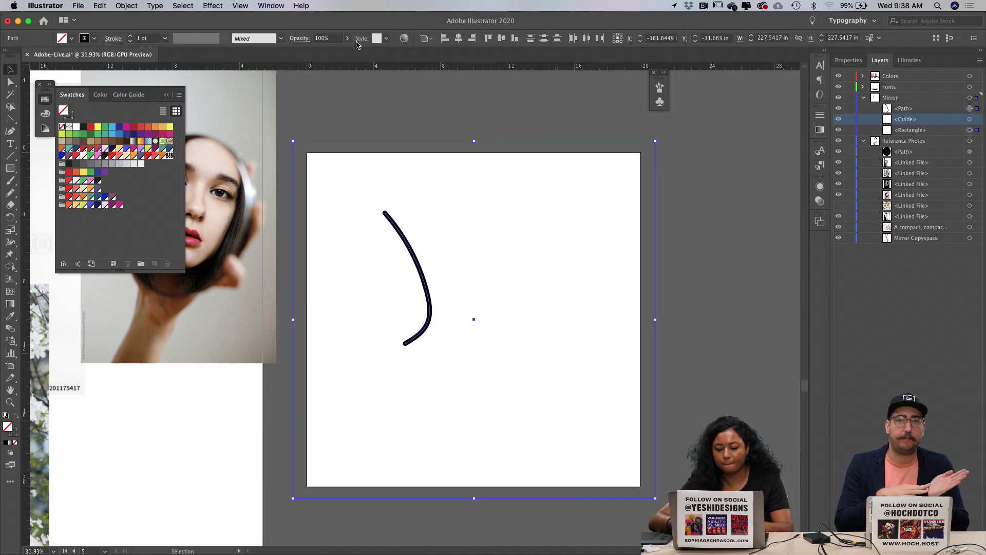
{"action": "key", "text": "a"}
{"action": "key", "text": "v"}
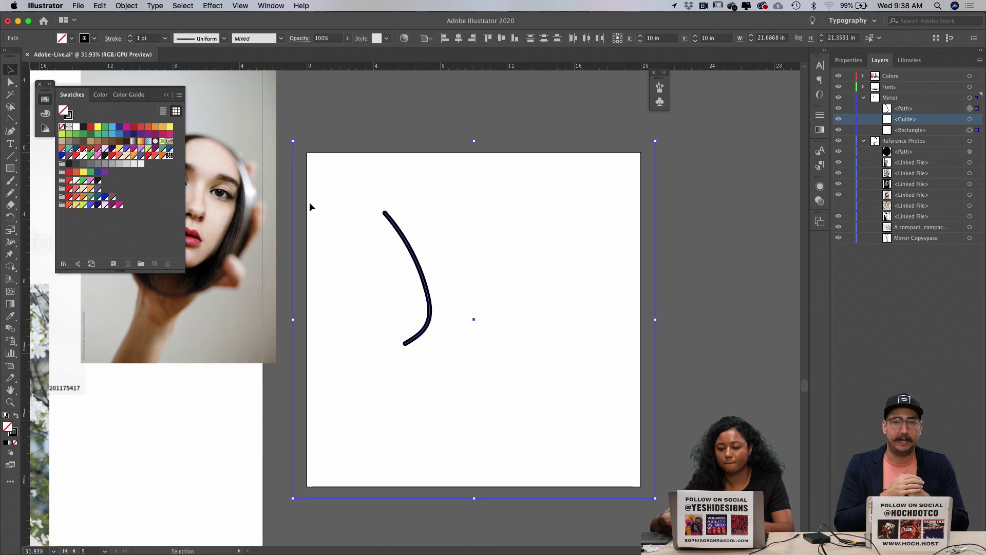
Step: Select the guide in the Mirror layer, undo the reflection and the path's visibility change, and deselect everything
{"action": "left_click", "coordinate": [977, 119]}
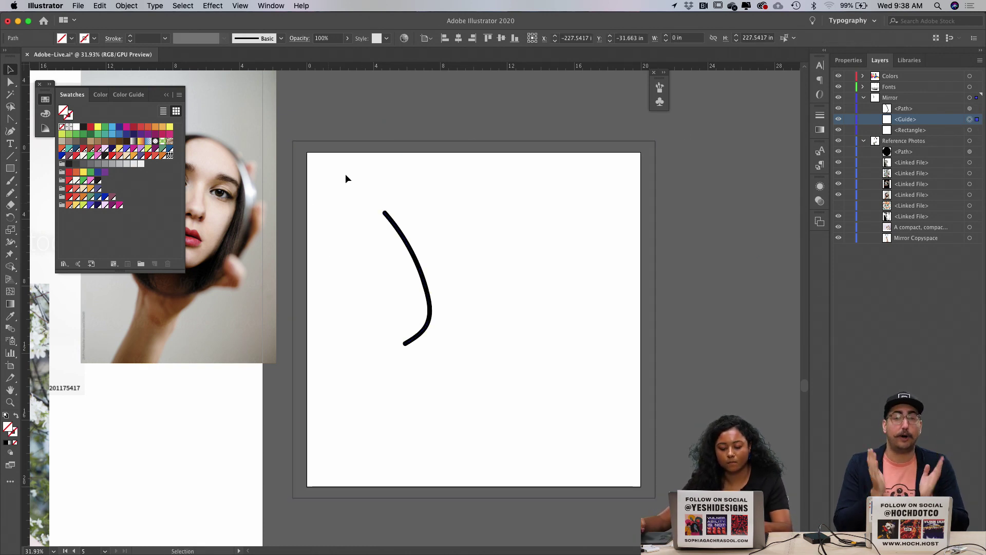
{"action": "key", "text": "a"}
{"action": "key", "text": "super+z"}
{"action": "key", "text": "super+z"}
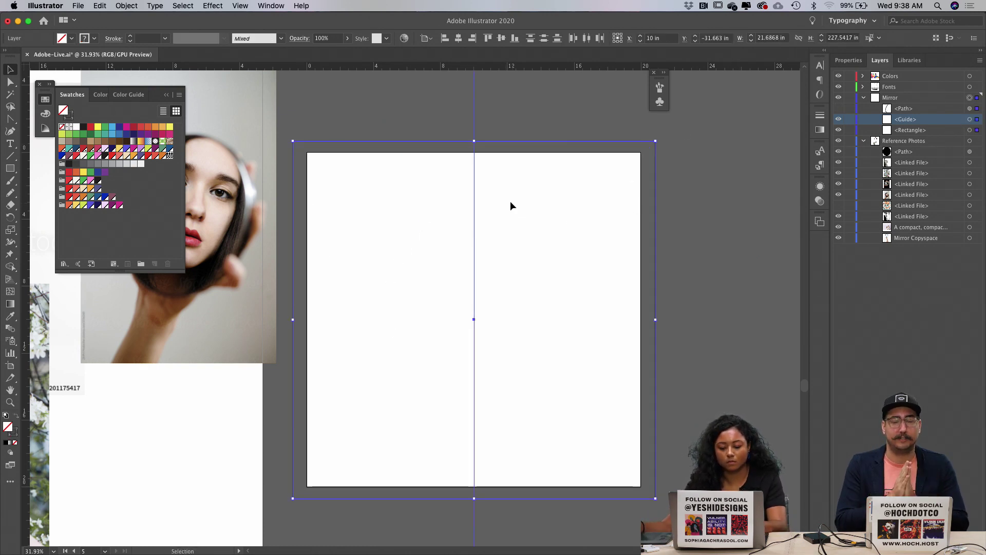
{"action": "left_click", "coordinate": [506, 100]}
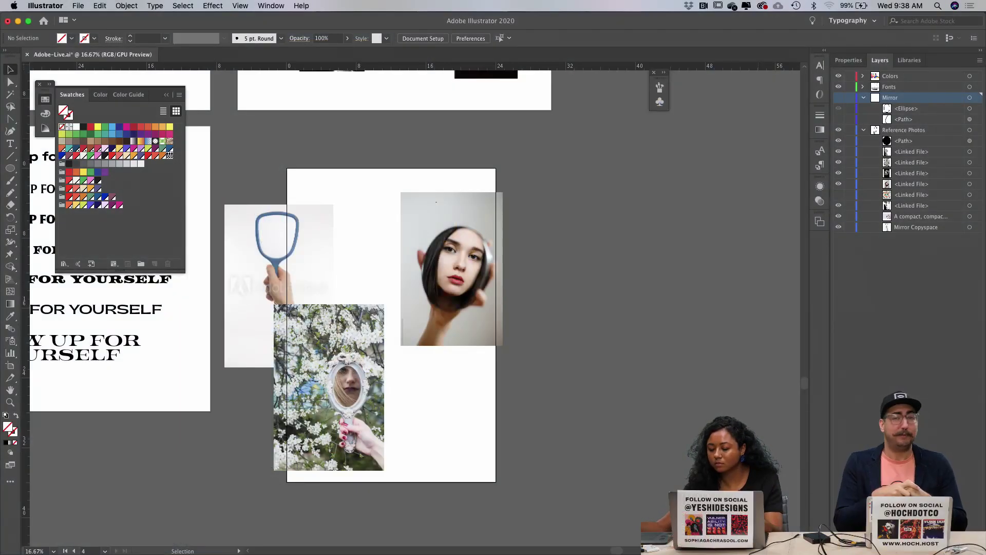
Step: Create a new layer named Mirror above the old Mirror layer, and delete the old one with its artwork
{"action": "key", "text": "super+l"}
{"action": "double_click", "coordinate": [894, 97]}
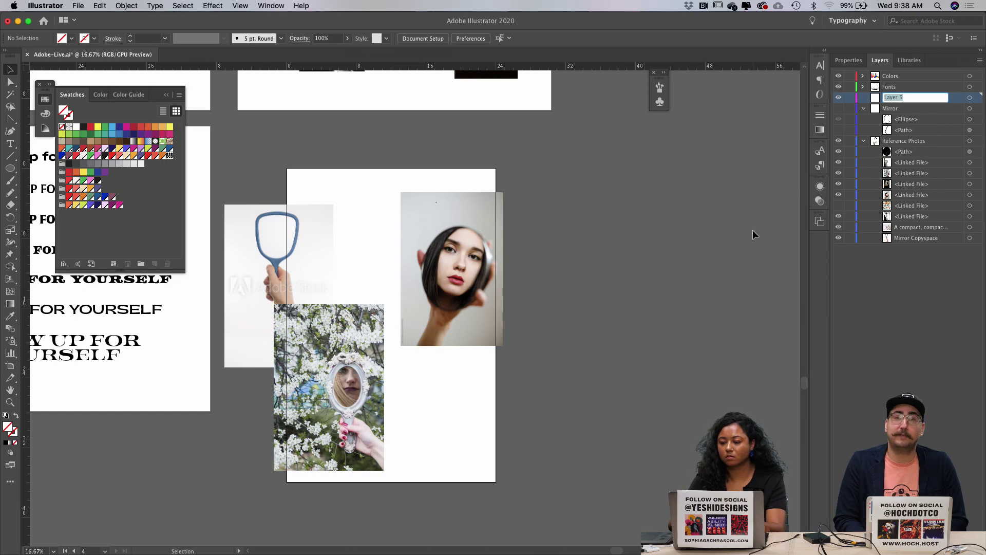
{"action": "type", "text": "Mirror"}
{"action": "key", "text": "Return"}
{"action": "left_click", "coordinate": [936, 109]}
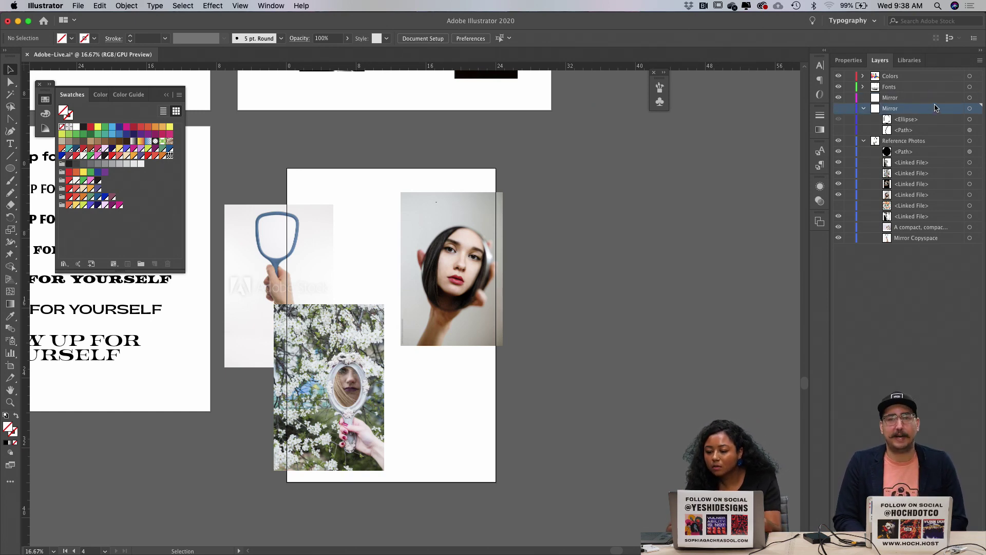
{"action": "left_click", "coordinate": [977, 550]}
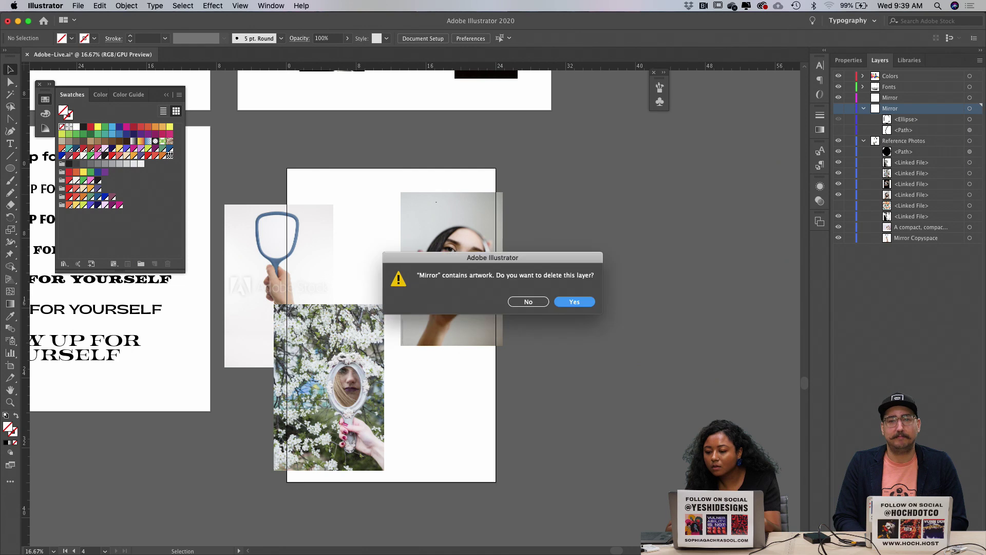
{"action": "left_click", "coordinate": [573, 302]}
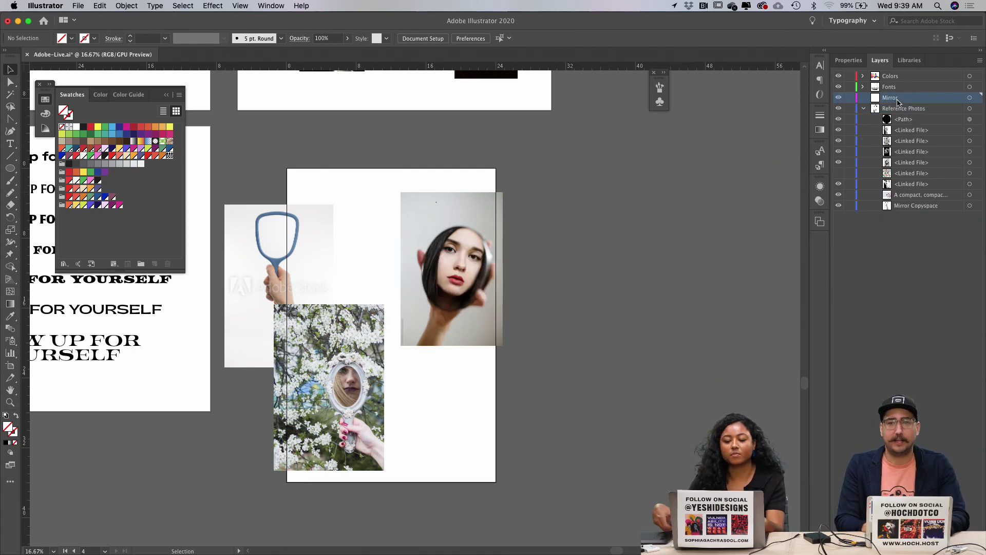
Step: Draw an ellipse about 10.8 × 18.5 in on the reference photo artboard, with no fill and a dark magenta stroke
{"action": "key", "text": "l"}
{"action": "left_click_drag", "start_coordinate": [346, 188], "coordinate": [441, 350]}
{"action": "scroll", "coordinate": [453, 290], "scroll_direction": "left", "scroll_amount": 5}
{"action": "key", "text": "v"}
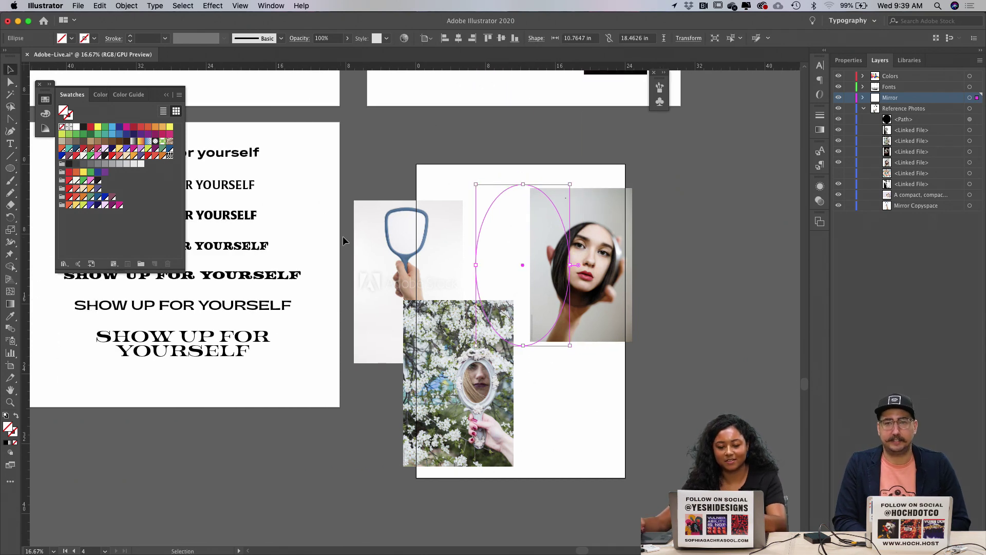
{"action": "left_click", "coordinate": [113, 205]}
{"action": "key", "text": "shift+x"}
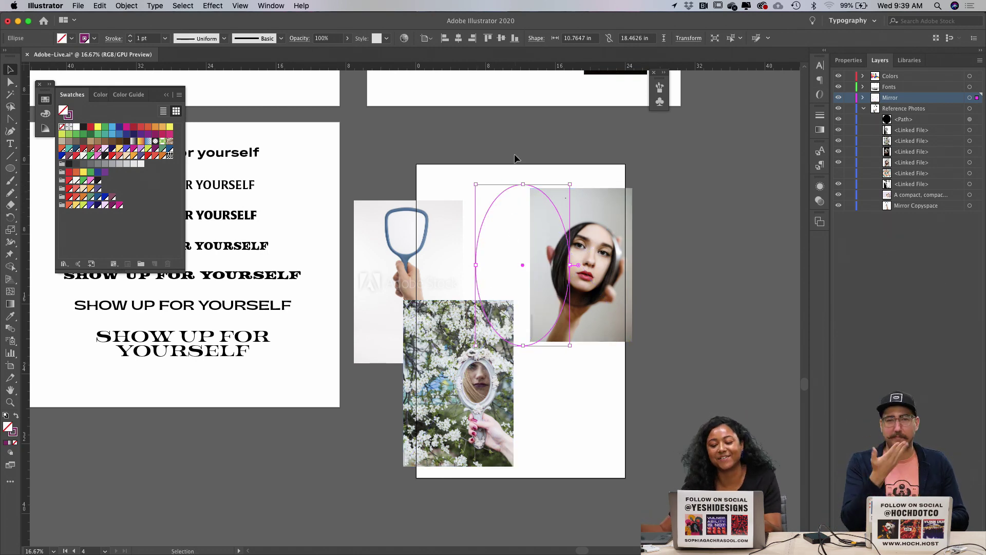
Step: Center the ellipse horizontally on the artboard and shorten it from its upper edge to about 17.1 in tall
{"action": "left_click", "coordinate": [458, 38]}
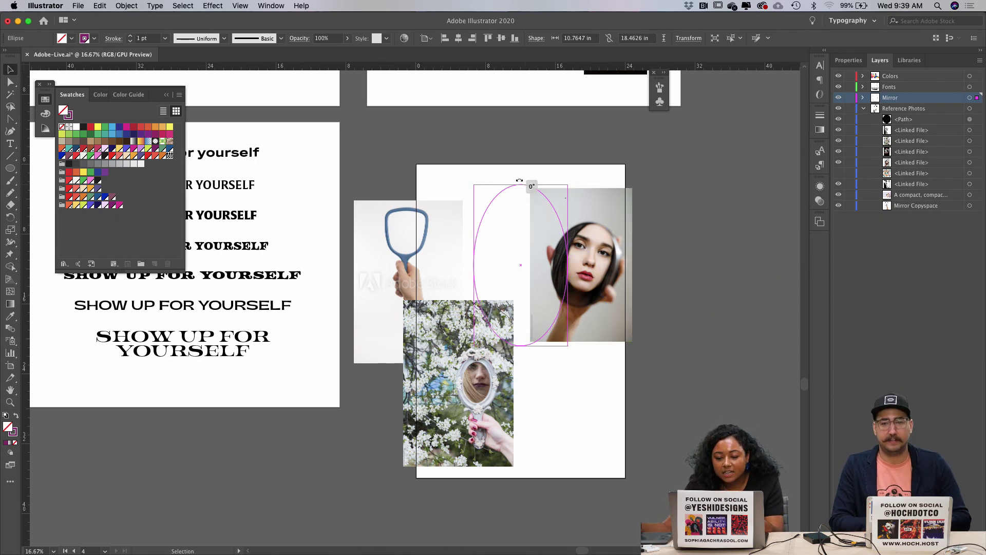
{"action": "left_click_drag", "start_coordinate": [521, 184], "coordinate": [521, 196]}
{"action": "left_click", "coordinate": [525, 257]}
Step: Move the dark-haired woman's mirror photo and the blossom mirror photo outward, clear of the ellipse
{"action": "left_click_drag", "start_coordinate": [590, 220], "coordinate": [654, 216]}
{"action": "left_click_drag", "start_coordinate": [469, 383], "coordinate": [435, 418]}
Step: Select the ellipse, set its stroke weight to 7 pt, and deselect it
{"action": "left_click", "coordinate": [547, 210]}
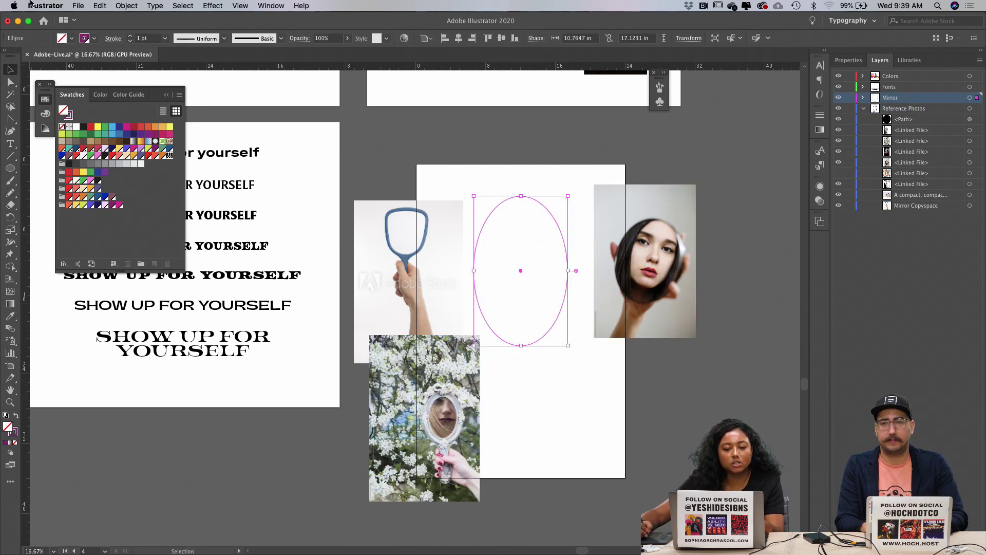
{"action": "left_click", "coordinate": [131, 37]}
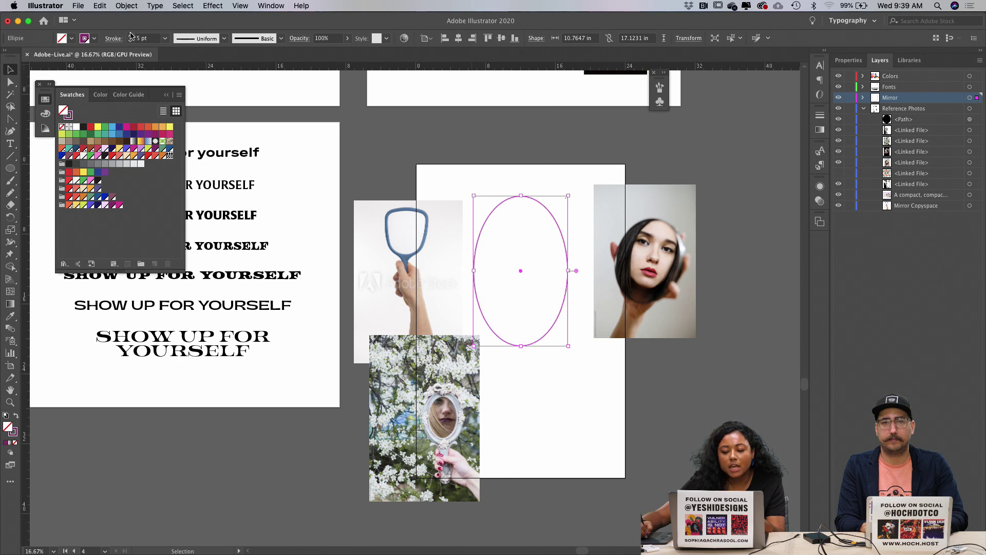
{"action": "left_click", "coordinate": [130, 36]}
{"action": "left_click", "coordinate": [464, 220]}
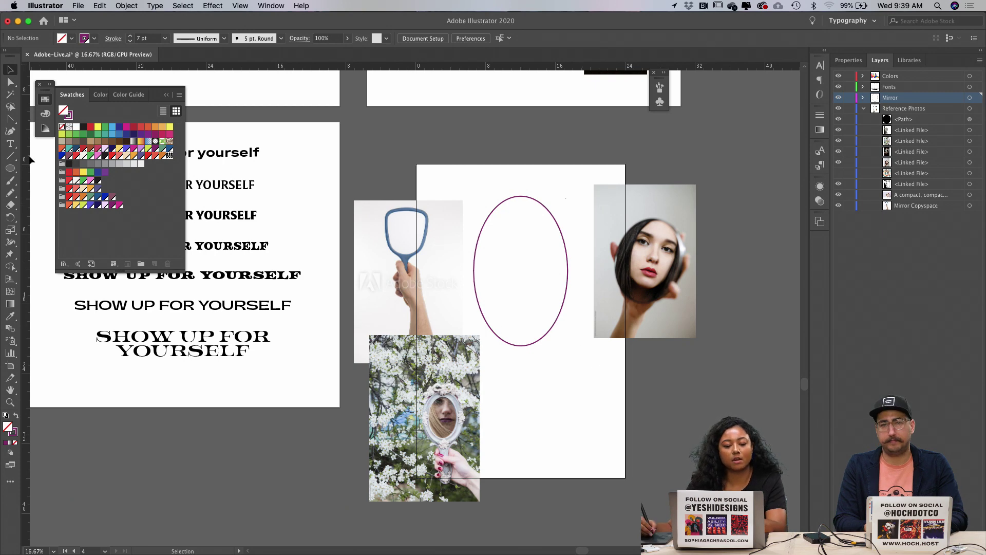
Step: Draw a handle rectangle about 2.1 × 13.7 in below the ellipse and round its two lower corners by 1.06 in
{"action": "left_click", "coordinate": [8, 171]}
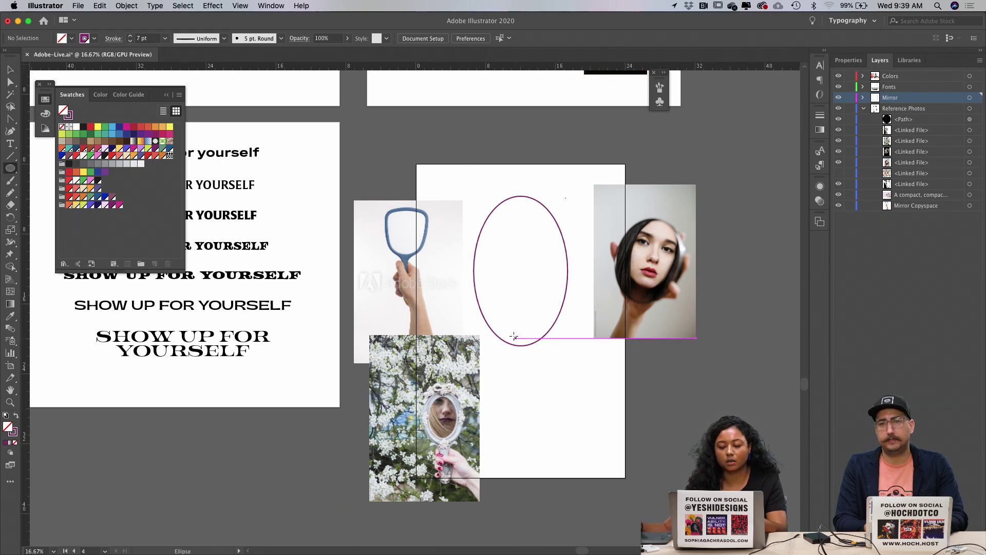
{"action": "key", "text": "m"}
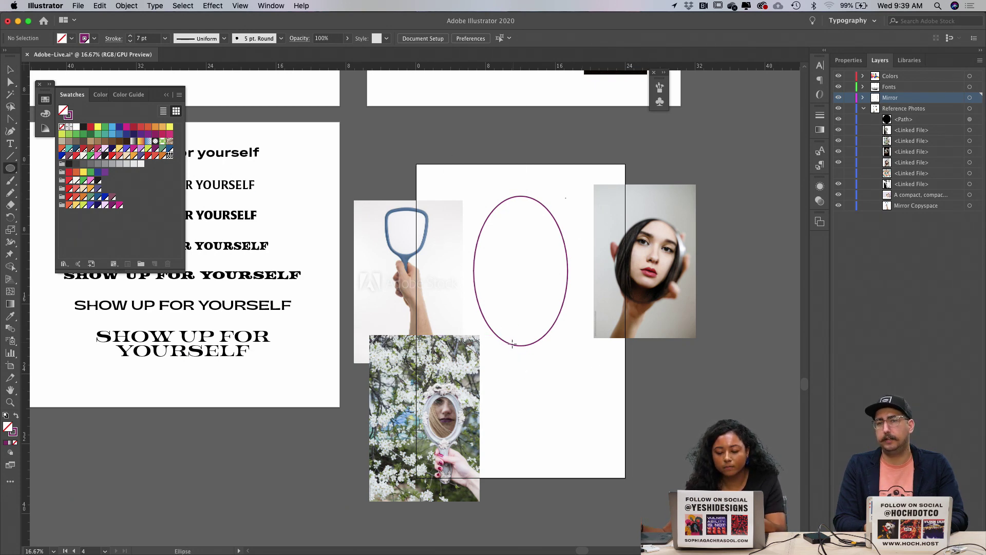
{"action": "mouse_move", "coordinate": [512, 337]}
{"action": "left_mouse_down"}
{"action": "mouse_move", "coordinate": [542, 467]}
{"action": "mouse_move", "coordinate": [515, 416]}
{"action": "left_mouse_up"}
{"action": "key", "text": "a"}
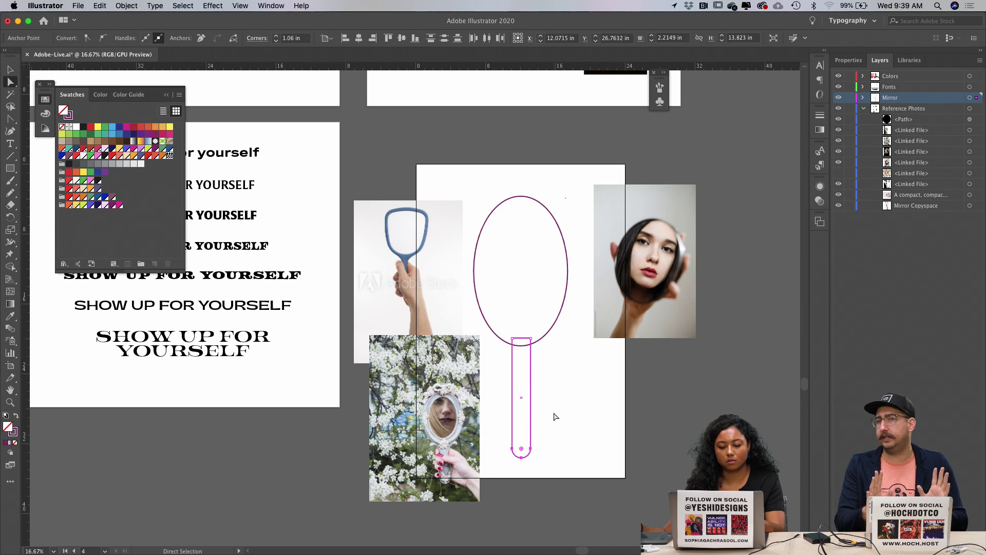
{"action": "key", "text": "v"}
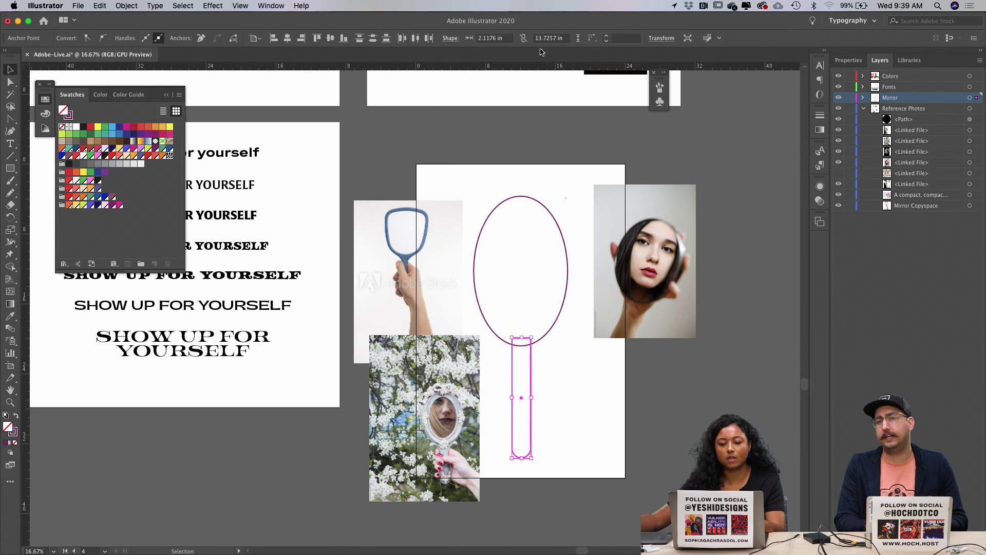
Step: Undo the first alignment, center the handle horizontally on the artboard, and deselect it
{"action": "left_click", "coordinate": [287, 38]}
{"action": "key", "text": "super+z"}
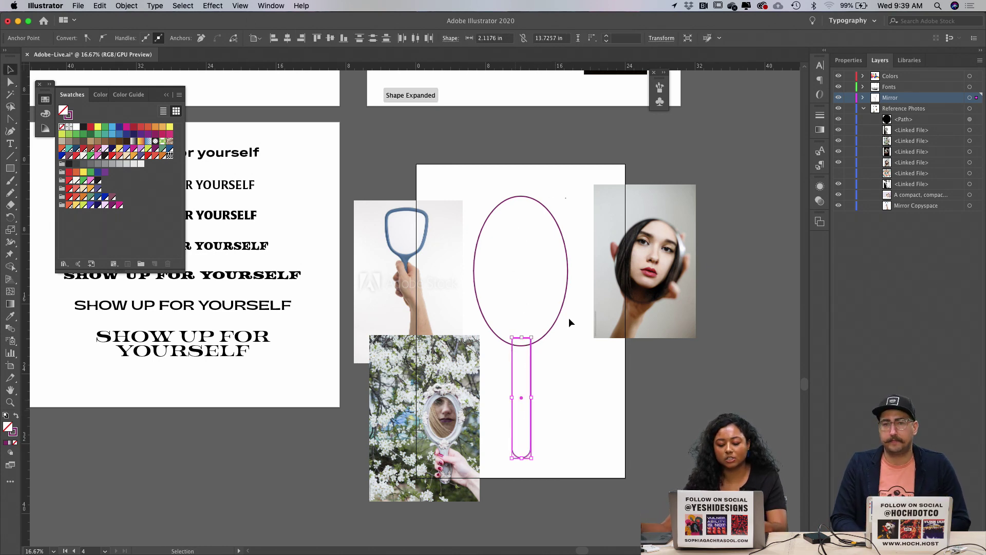
{"action": "left_click", "coordinate": [571, 396]}
{"action": "left_click", "coordinate": [513, 353]}
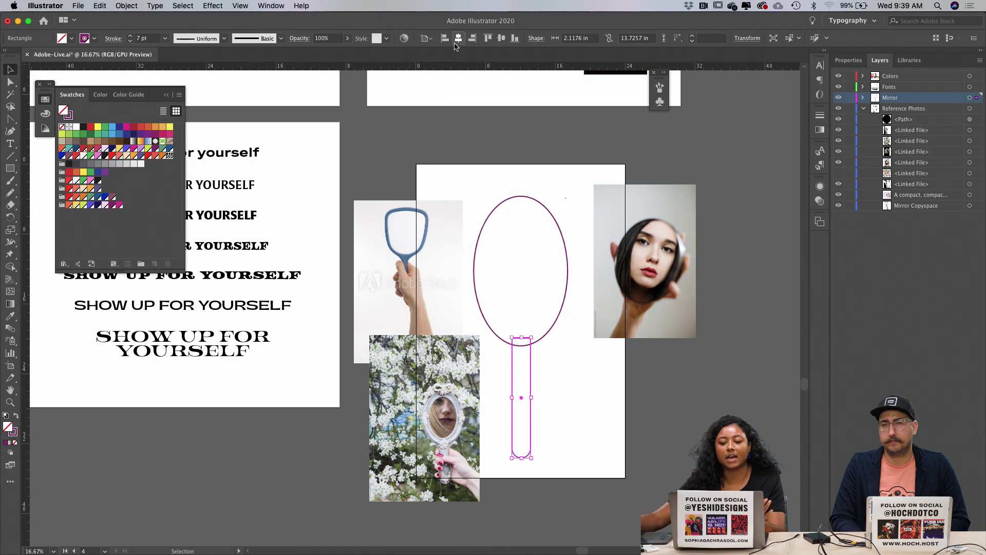
{"action": "left_click", "coordinate": [560, 374]}
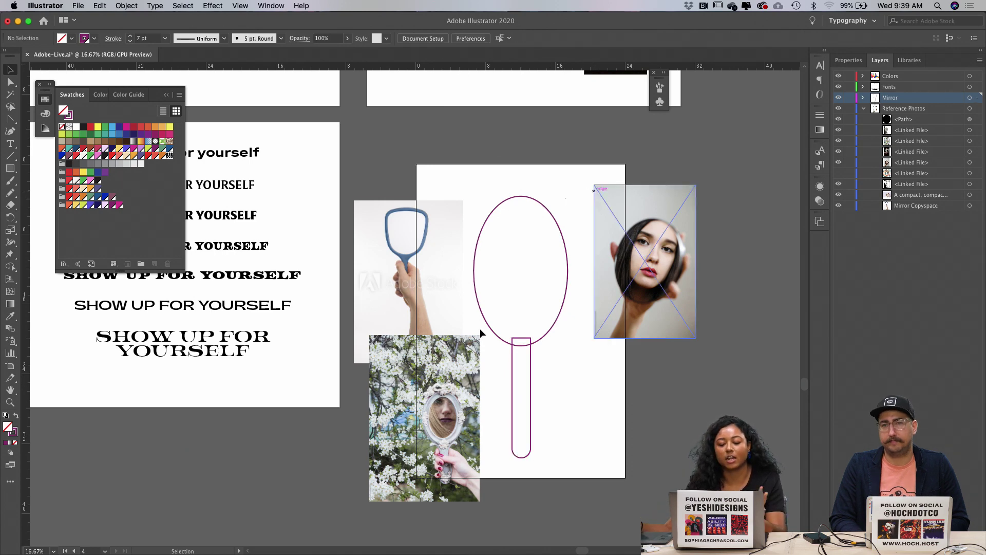
Step: Paste a copy of the ellipse in place and set the copy's uniform scale to 90%
{"action": "left_click", "coordinate": [562, 304]}
{"action": "key", "text": "a"}
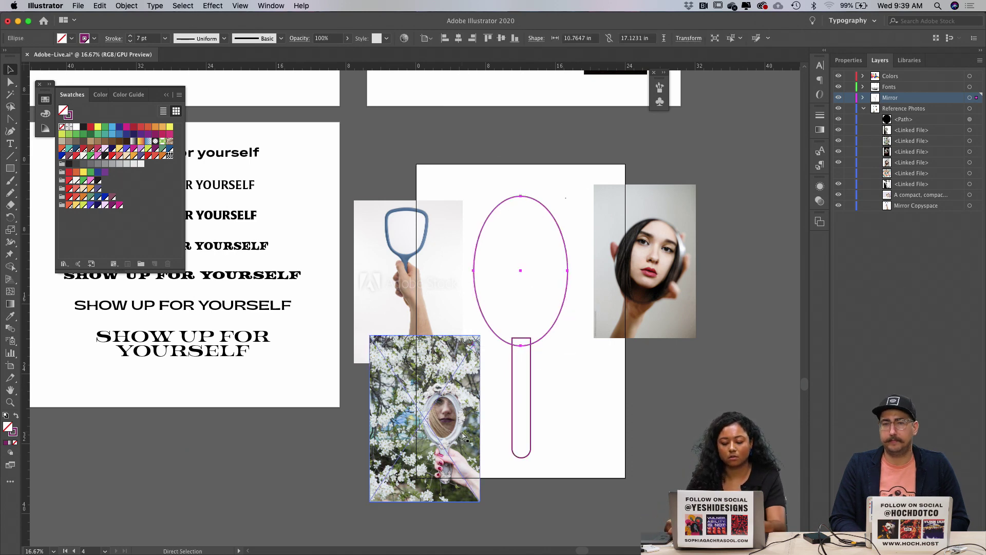
{"action": "key", "text": "super+c"}
{"action": "key", "text": "super+f"}
{"action": "key", "text": "s"}
{"action": "key", "text": "Return"}
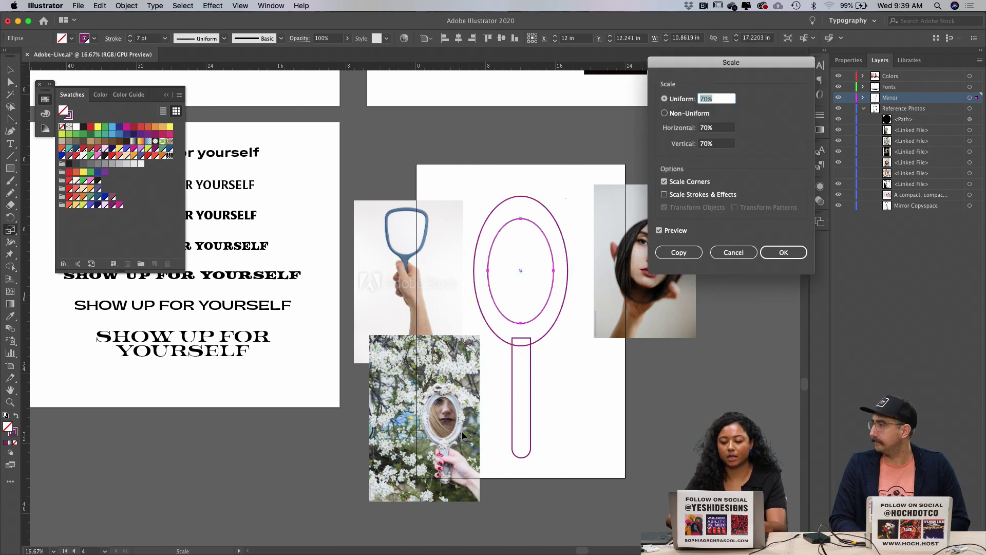
{"action": "type", "text": "90"}
{"action": "key", "text": "Tab"}
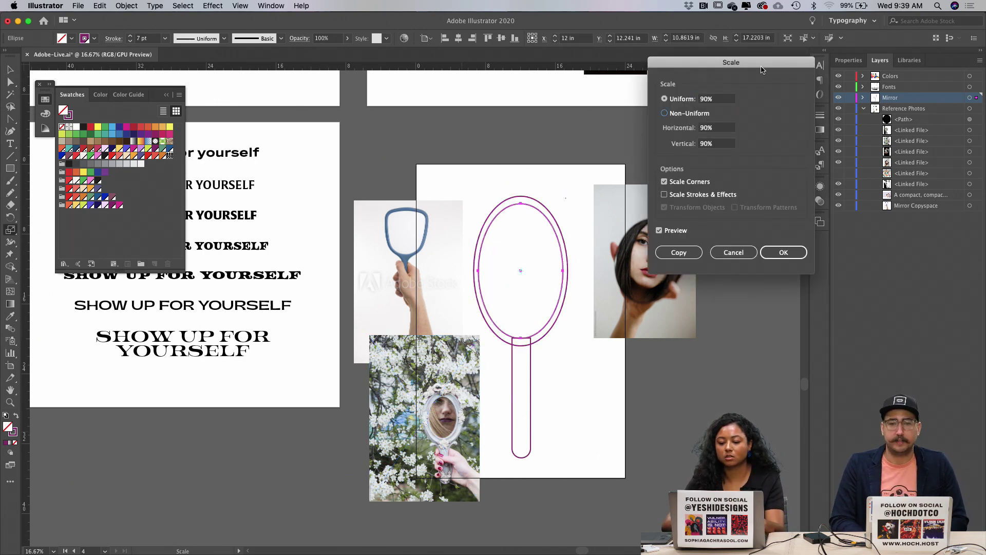
Step: Try a uniform scale of 80% for the copied ellipse and set it back to 90%
{"action": "left_click", "coordinate": [723, 100]}
{"action": "type", "text": "80"}
{"action": "key", "text": "Tab"}
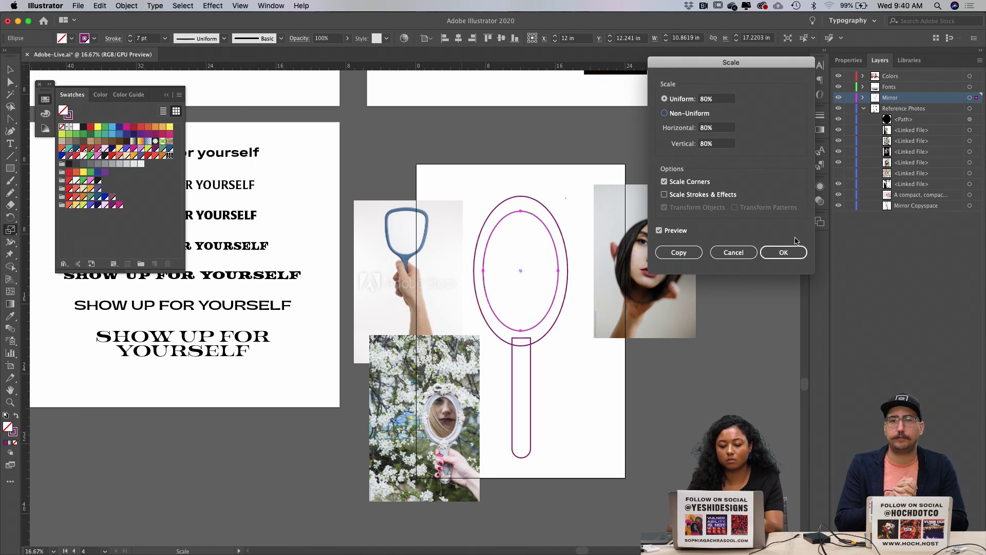
{"action": "left_click_drag", "start_coordinate": [719, 99], "coordinate": [655, 98]}
{"action": "type", "text": "90"}
{"action": "key", "text": "Tab"}
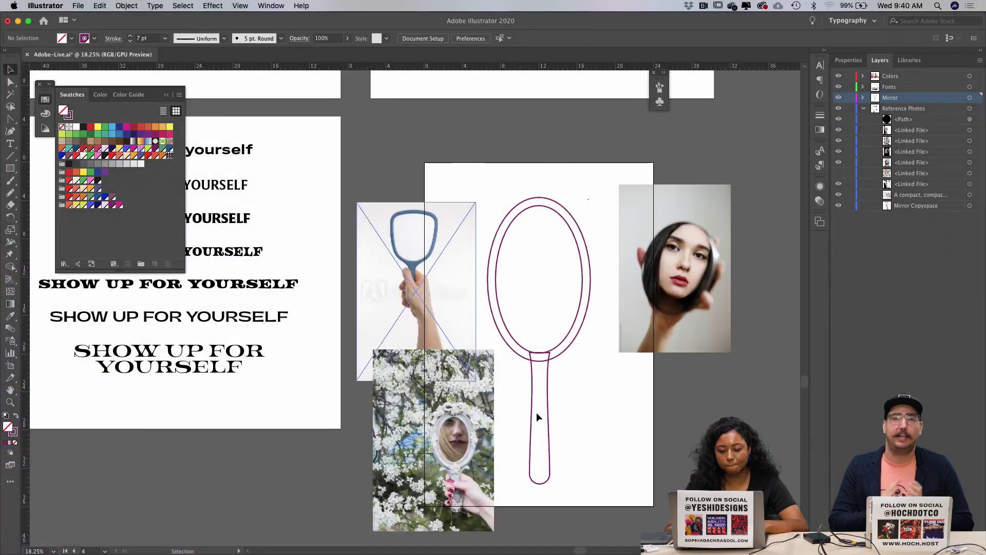
Step: Scale the inner ellipse uniformly by a further 90%
{"action": "left_click", "coordinate": [582, 275]}
{"action": "key", "text": "s"}
{"action": "key", "text": "Return"}
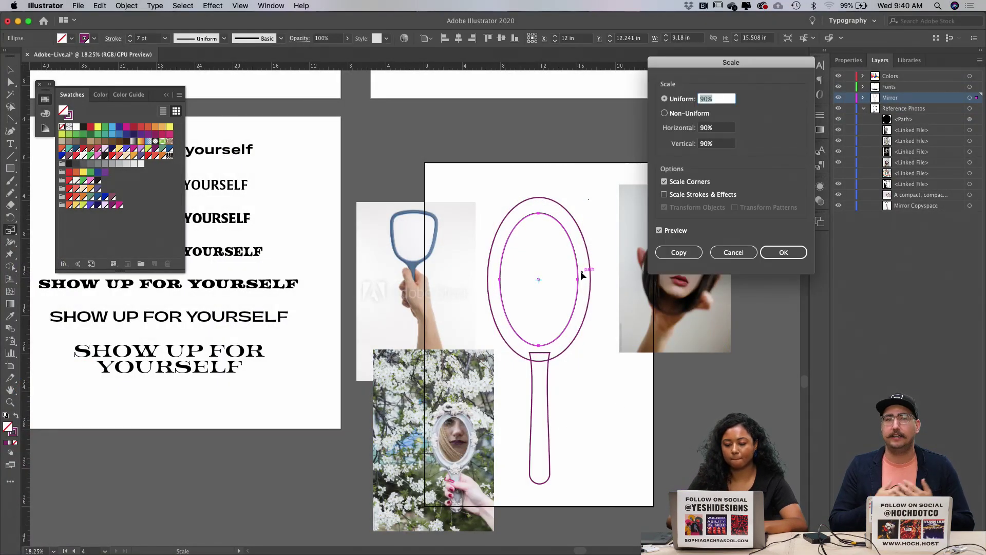
{"action": "key", "text": "Return"}
{"action": "key", "text": "v"}
{"action": "scroll", "coordinate": [614, 292], "scroll_direction": "up", "scroll_amount": 2}
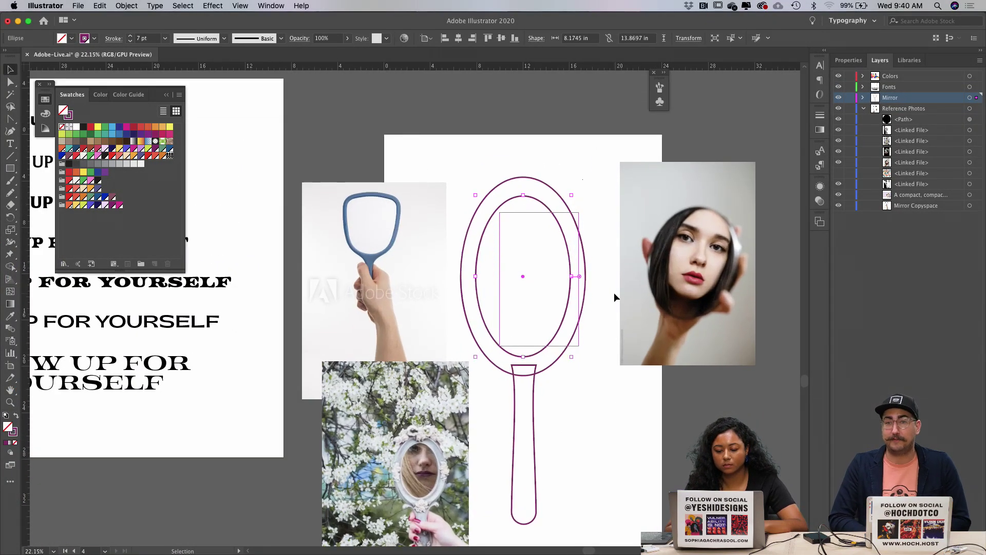
Step: Adjust the handle's lower anchor points to widen its rounded end slightly, and deselect the handle
{"action": "scroll", "coordinate": [586, 374], "scroll_direction": "down", "scroll_amount": 3}
{"action": "key", "text": "a"}
{"action": "left_click", "coordinate": [520, 469]}
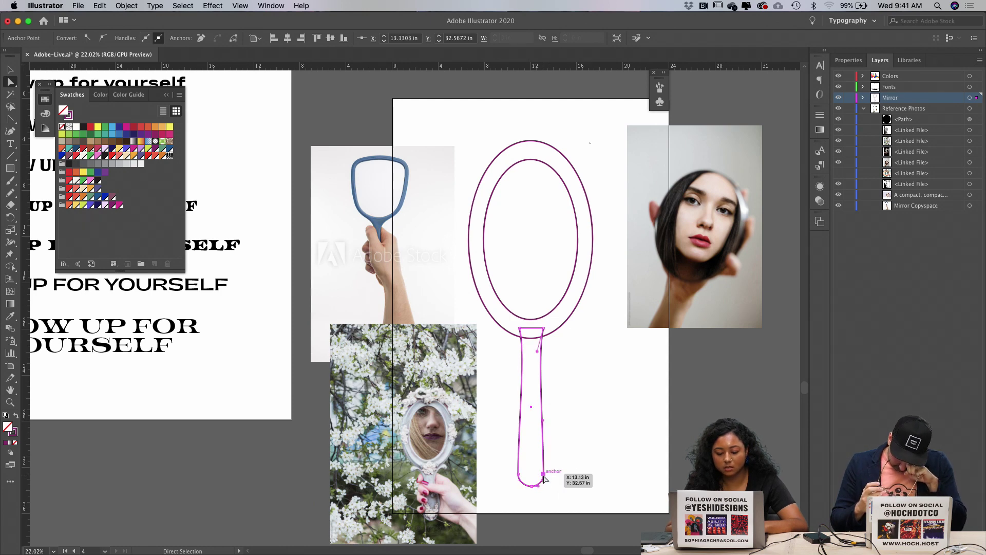
{"action": "left_click", "coordinate": [604, 465]}
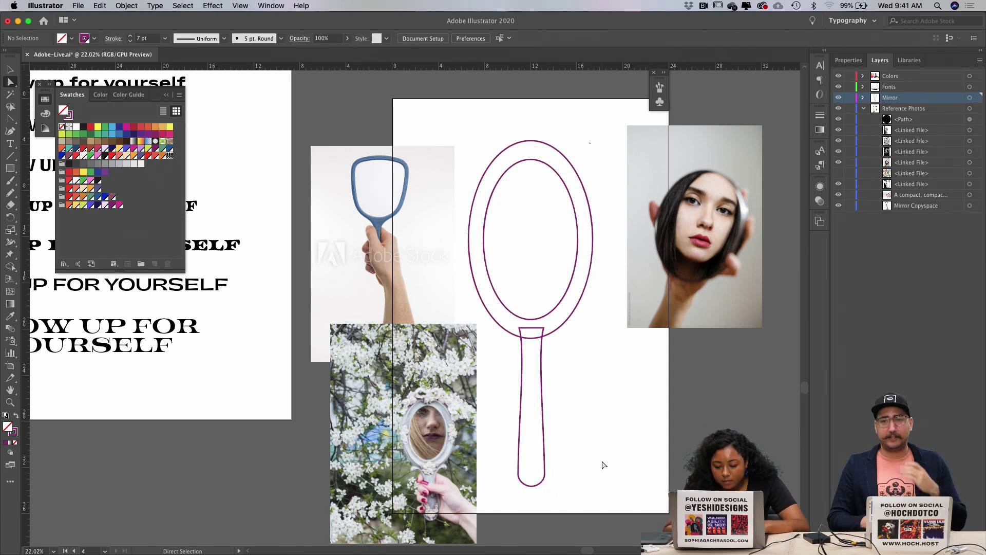
{"action": "key", "text": "v"}
{"action": "scroll", "coordinate": [586, 302], "scroll_direction": "up", "scroll_amount": 1}
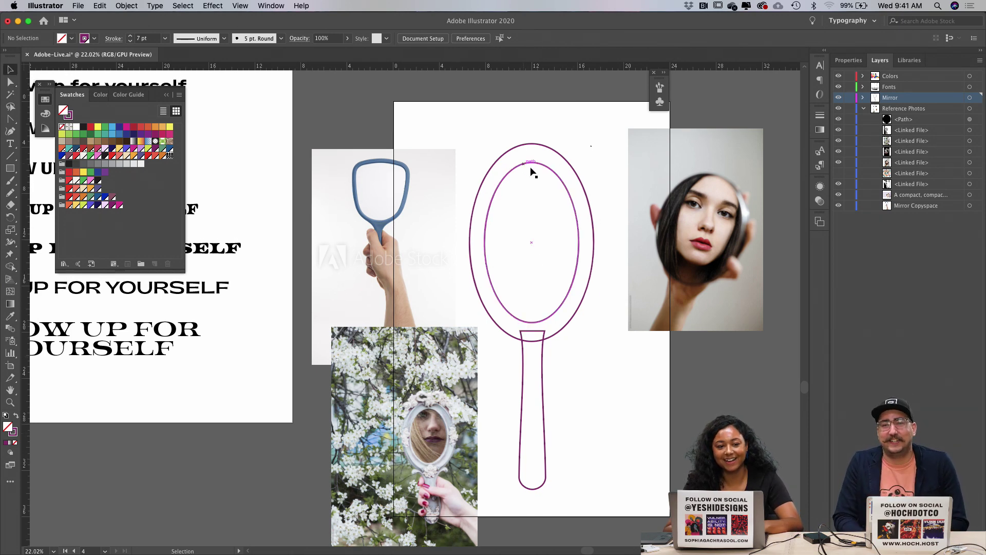
Step: Merge the outer ellipse and the handle into one continuous outline with the Shape Builder, and deselect it
{"action": "left_click", "coordinate": [589, 188]}
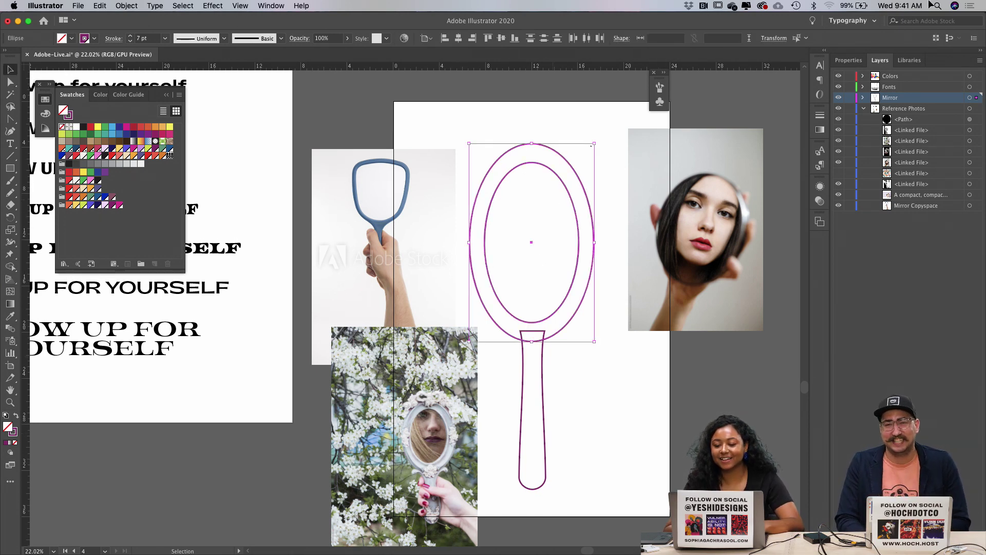
{"action": "left_click", "coordinate": [849, 61]}
{"action": "left_click", "coordinate": [886, 304]}
{"action": "left_click", "coordinate": [544, 373], "text": "shift"}
{"action": "key", "text": "shift+m"}
{"action": "left_click_drag", "start_coordinate": [535, 335], "coordinate": [538, 335]}
{"action": "key", "text": "a"}
{"action": "left_click", "coordinate": [574, 370]}
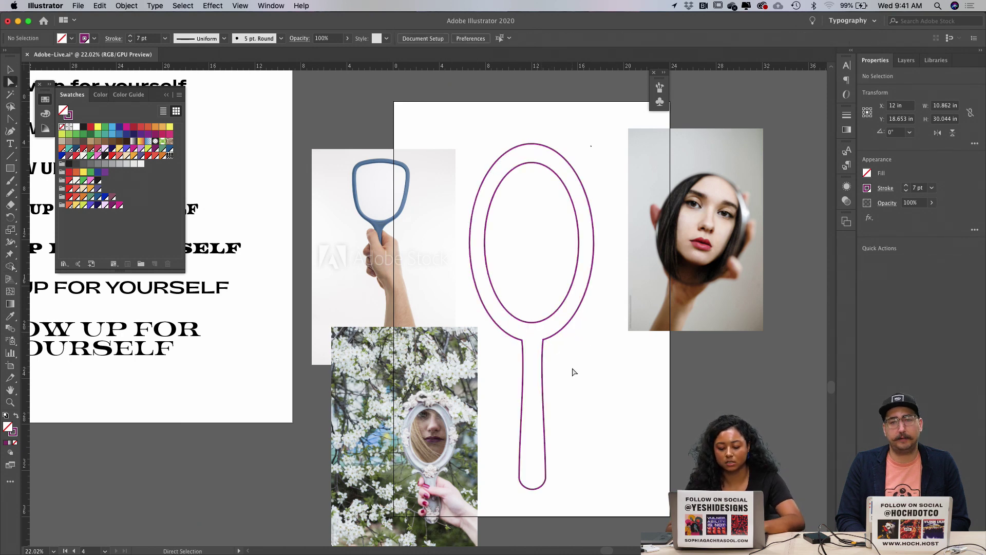
{"action": "key", "text": "v"}
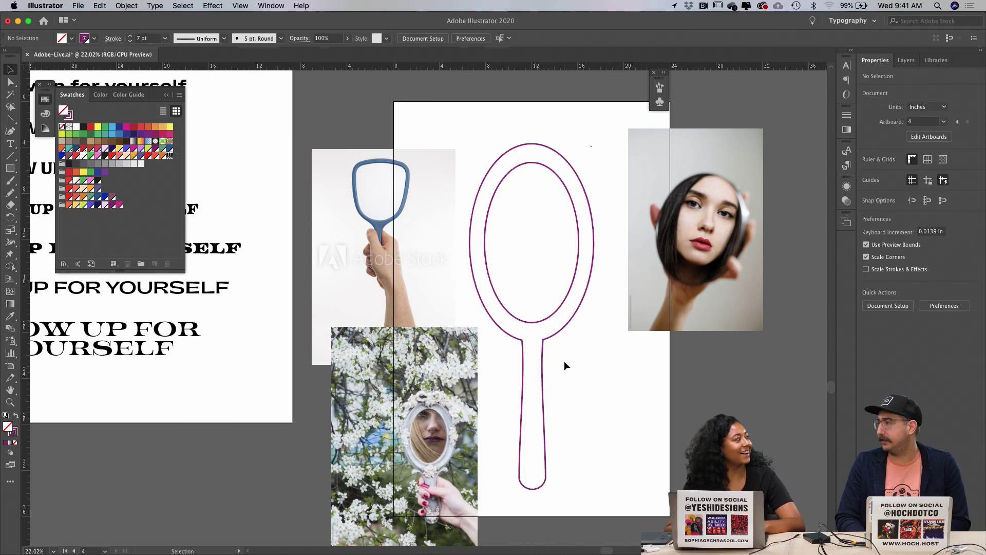
Step: Draw a circle about 0.86 in across beside the photo of the ornate round mirror held by two hands
{"action": "scroll", "coordinate": [565, 362], "scroll_direction": "down", "scroll_amount": 1}
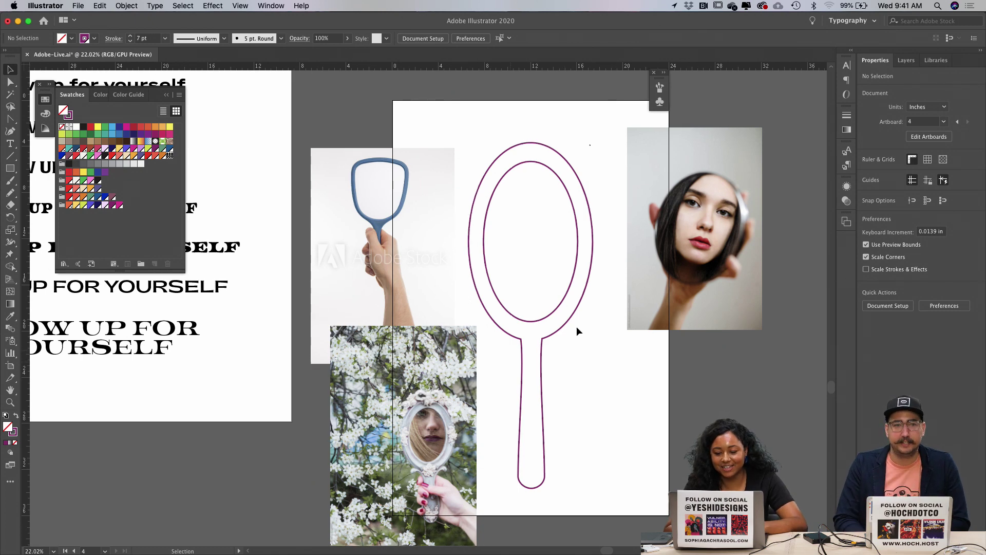
{"action": "scroll", "coordinate": [536, 274], "scroll_direction": "right", "scroll_amount": 3}
{"action": "scroll", "coordinate": [541, 341], "scroll_direction": "up", "scroll_amount": 10}
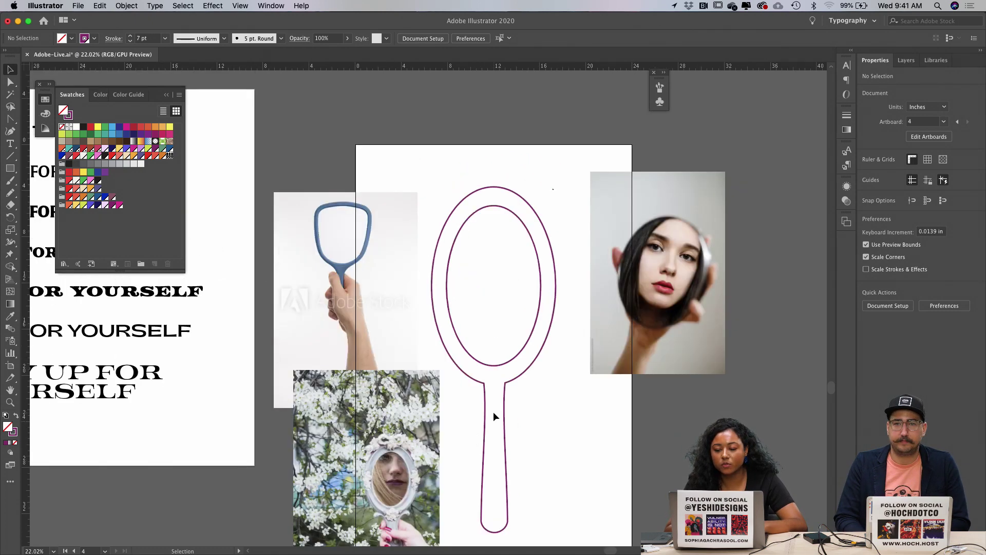
{"action": "scroll", "coordinate": [636, 183], "scroll_direction": "up", "scroll_amount": 5}
{"action": "scroll", "coordinate": [560, 196], "scroll_direction": "up", "scroll_amount": 6}
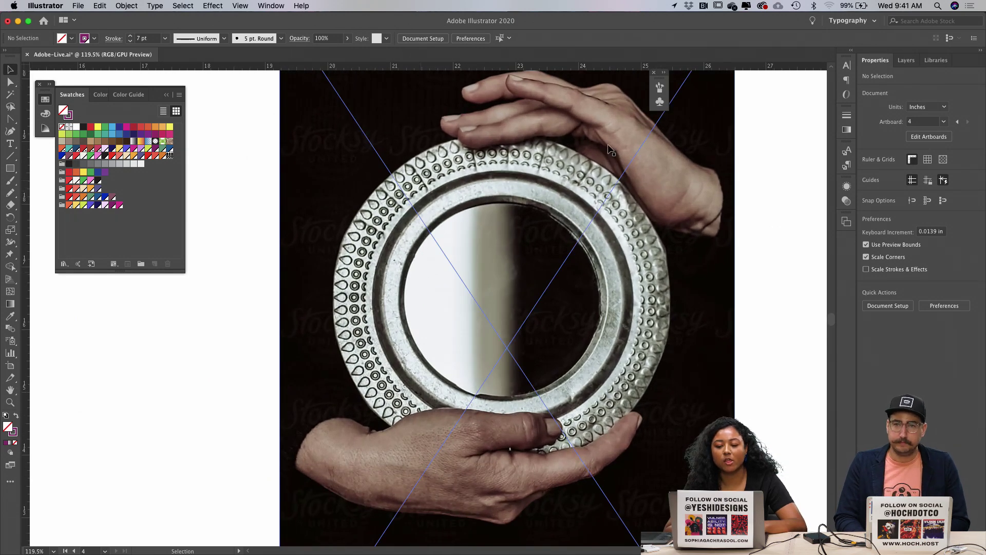
{"action": "scroll", "coordinate": [621, 184], "scroll_direction": "down", "scroll_amount": 3}
{"action": "scroll", "coordinate": [621, 184], "scroll_direction": "right", "scroll_amount": 5}
{"action": "key", "text": "l"}
{"action": "left_click_drag", "start_coordinate": [636, 212], "coordinate": [677, 252]}
{"action": "scroll", "coordinate": [651, 205], "scroll_direction": "up", "scroll_amount": 2}
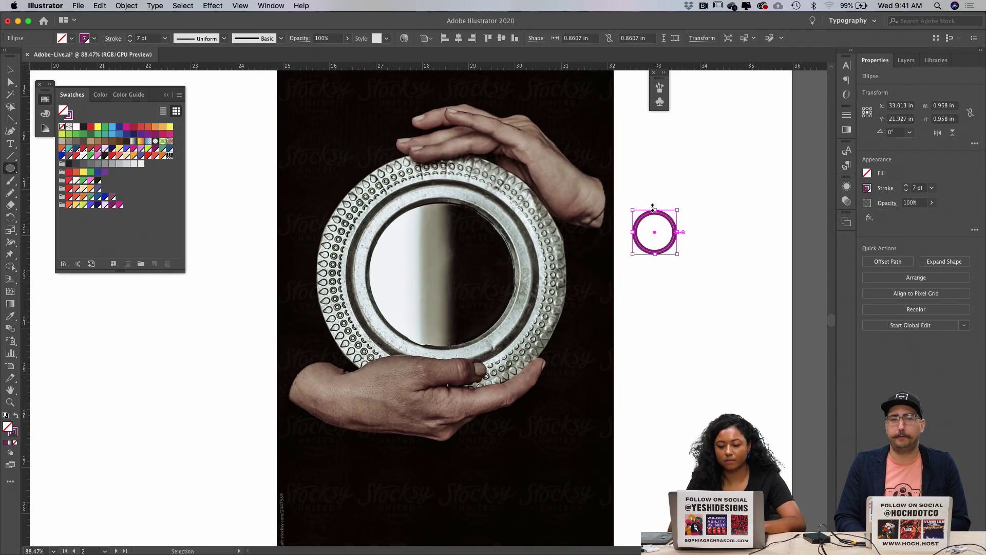
Step: Make a concentric copy of the circle scaled to 80%, with no fill and a 1 pt magenta stroke
{"action": "key", "text": "s"}
{"action": "left_click", "coordinate": [651, 207], "text": "alt"}
{"action": "type", "text": "80"}
{"action": "key", "text": "Return"}
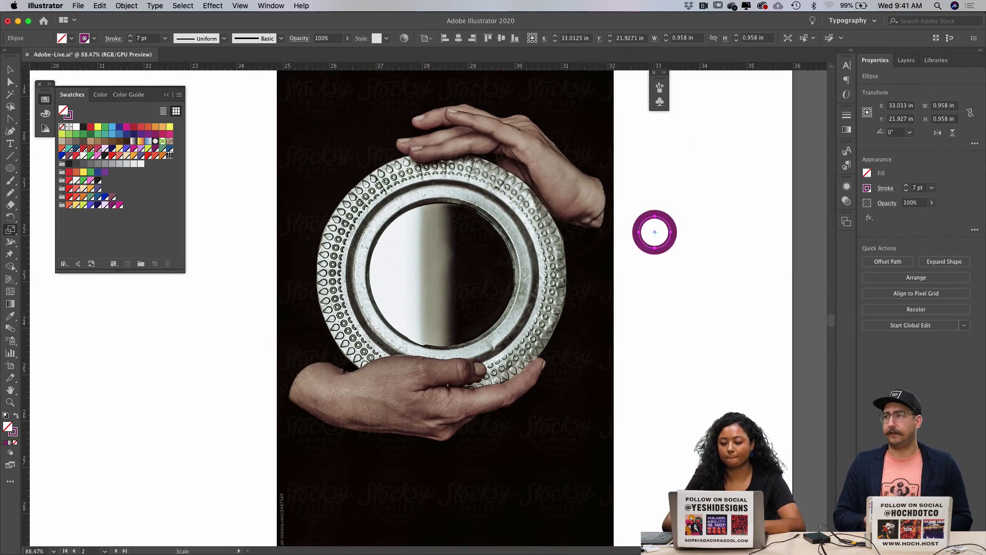
{"action": "key", "text": "shift+x"}
{"action": "key", "text": "v"}
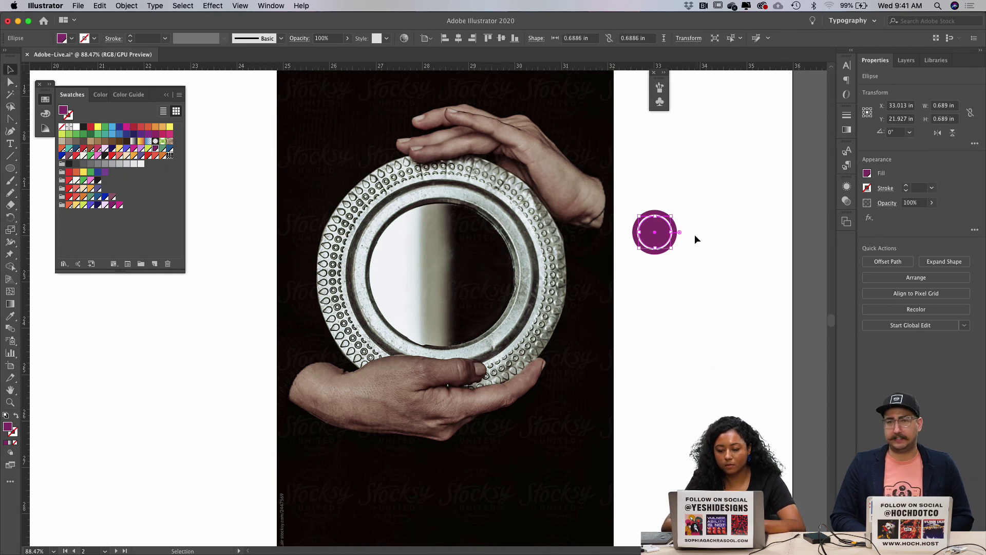
{"action": "key", "text": "shift+x"}
{"action": "left_click", "coordinate": [705, 236]}
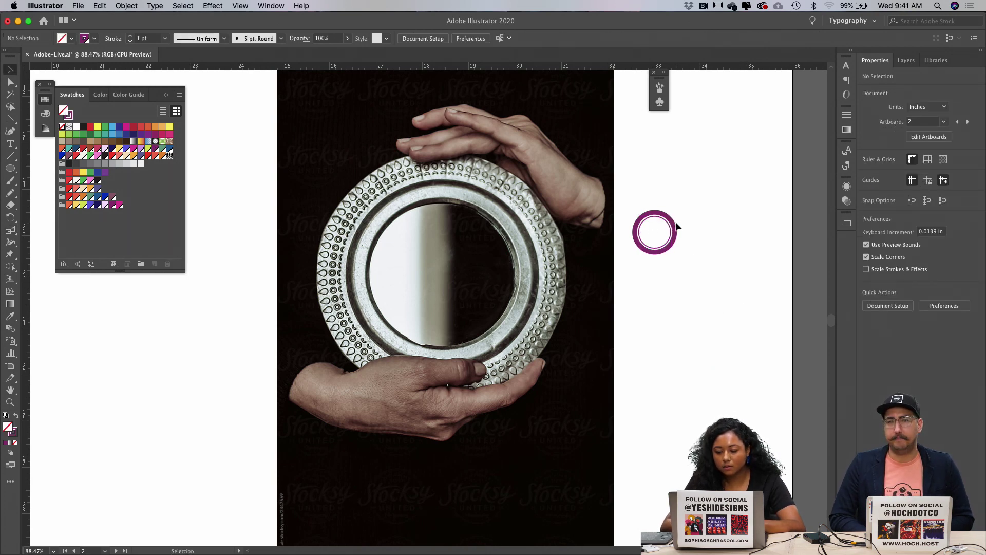
Step: Set the outer circle's stroke weight to 1 pt and deselect it
{"action": "left_click", "coordinate": [676, 227]}
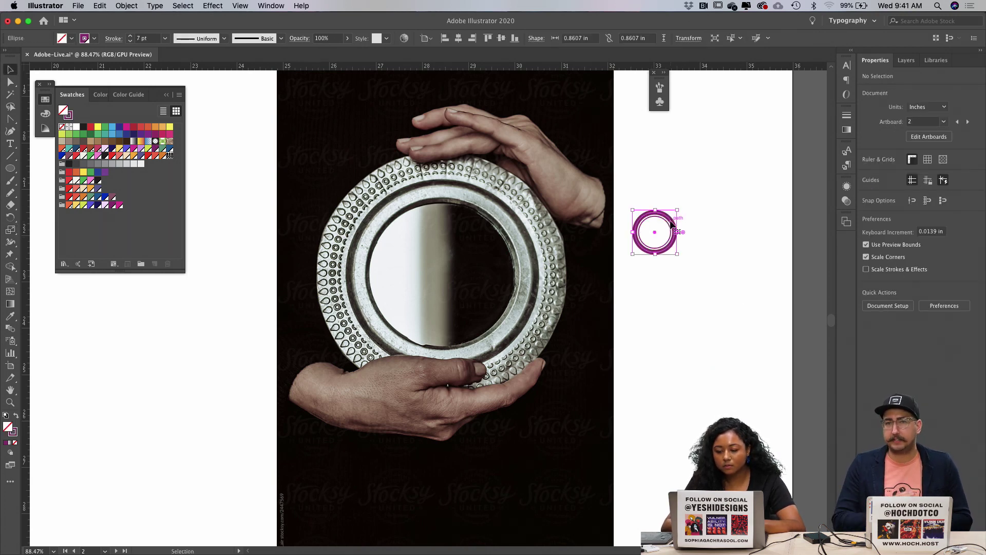
{"action": "left_click", "coordinate": [169, 39]}
{"action": "left_click", "coordinate": [181, 82]}
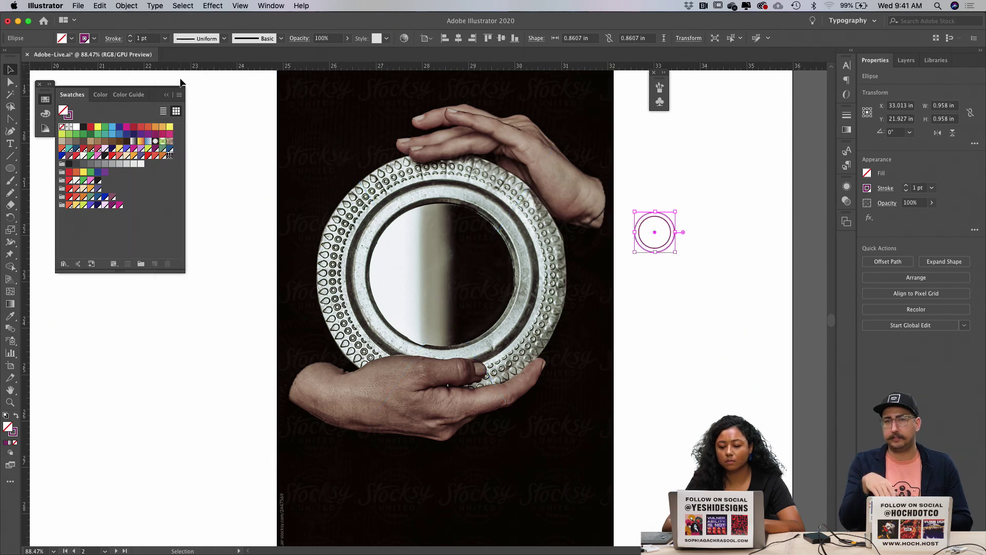
{"action": "left_click", "coordinate": [758, 225]}
Step: Scale the inner circle uniformly to 80% and deselect it
{"action": "left_click", "coordinate": [668, 242]}
{"action": "key", "text": "s"}
{"action": "key", "text": "Return"}
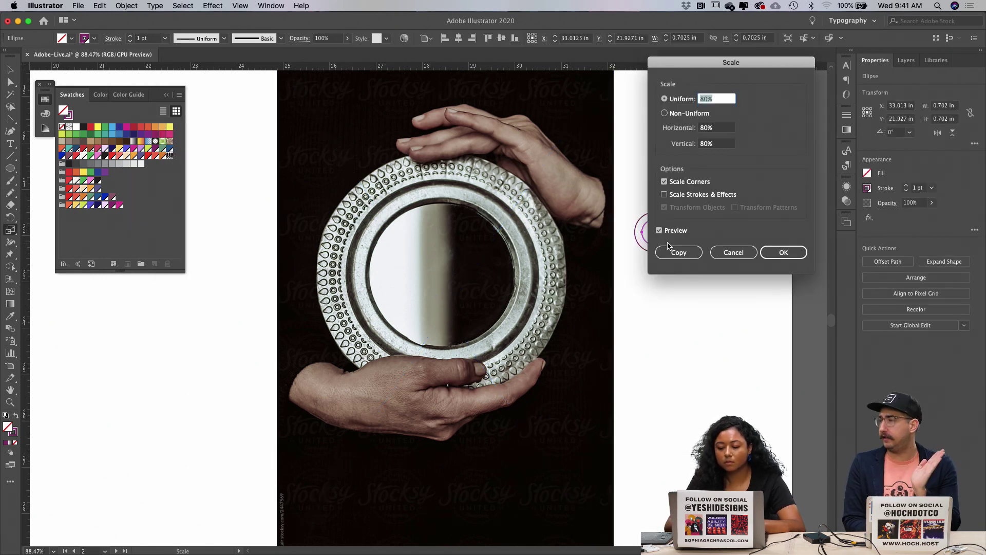
{"action": "key", "text": "Return"}
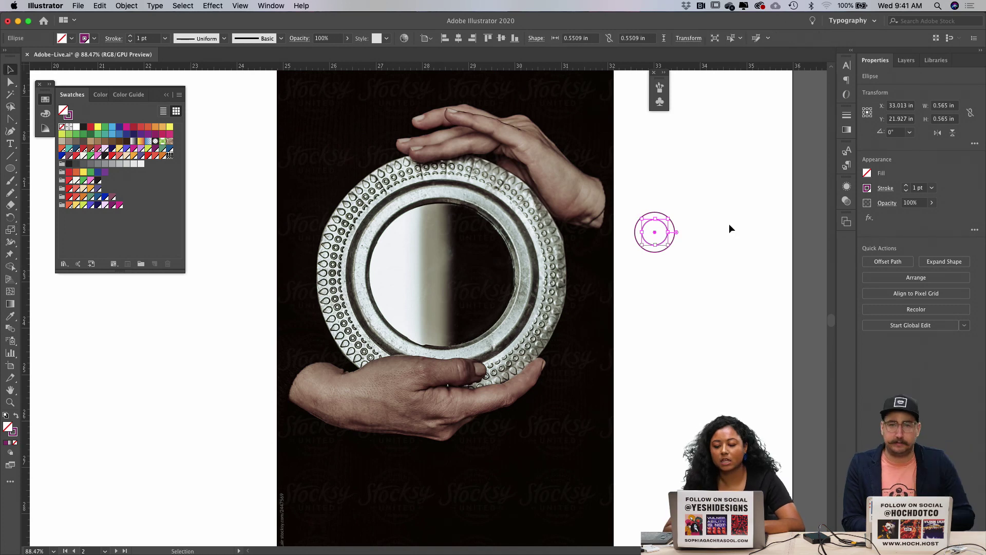
{"action": "key", "text": "v"}
{"action": "left_click", "coordinate": [713, 224]}
Step: Subtract the inner circle from the outer one and swap stroke and fill to make a solid magenta ring
{"action": "scroll", "coordinate": [637, 217], "scroll_direction": "right", "scroll_amount": 3}
{"action": "scroll", "coordinate": [638, 218], "scroll_direction": "up", "scroll_amount": 1}
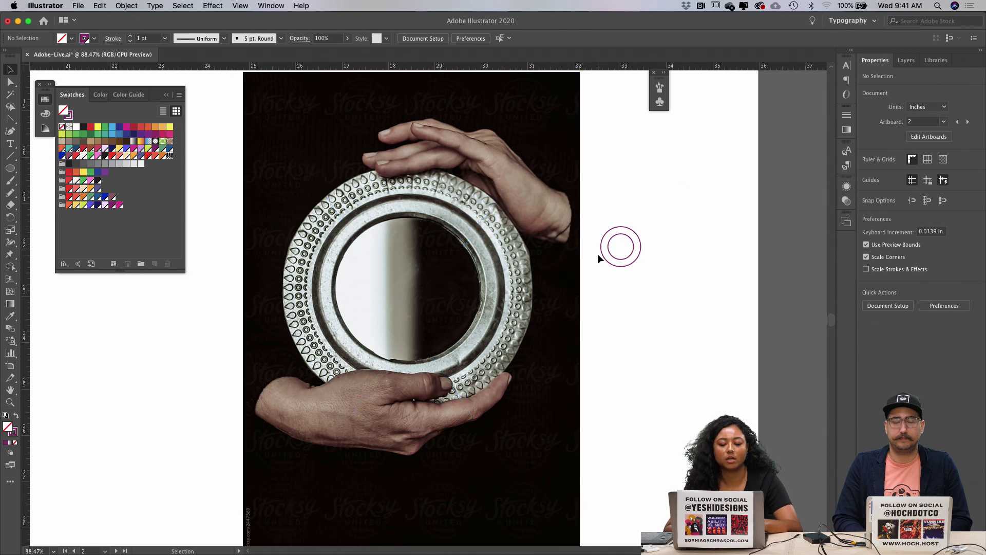
{"action": "left_click", "coordinate": [639, 260]}
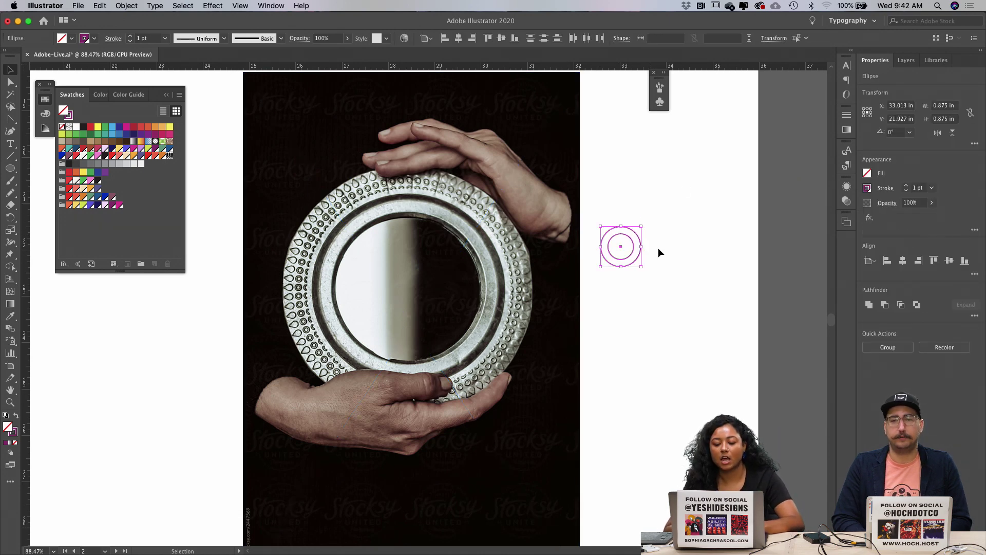
{"action": "left_click", "coordinate": [889, 305]}
{"action": "key", "text": "shift+x"}
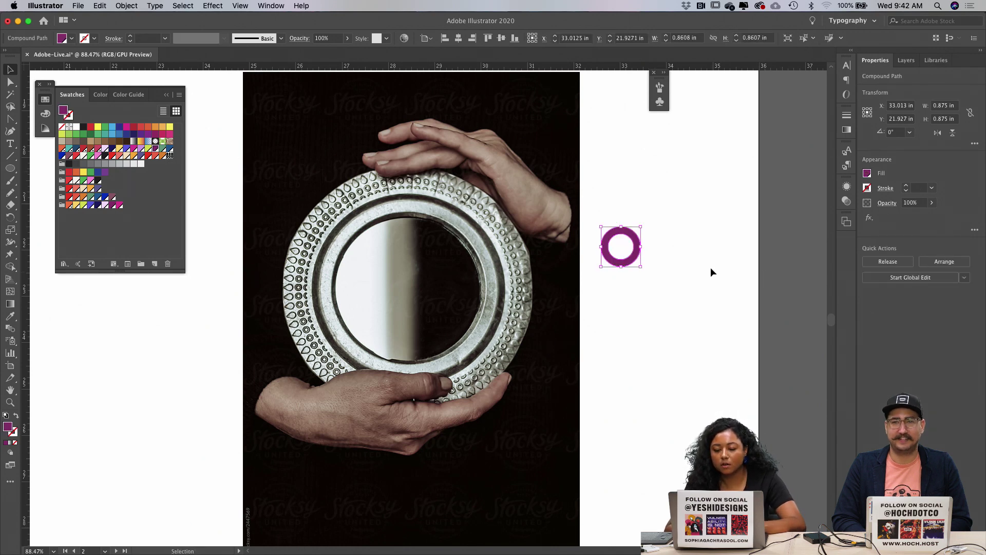
Step: Duplicate the magenta ring directly below the original and deselect the copy
{"action": "left_click", "coordinate": [673, 257]}
{"action": "left_click_drag", "start_coordinate": [640, 240], "coordinate": [643, 286]}
{"action": "left_click", "coordinate": [665, 293]}
Step: Draw a rectangle about 1.28 × 0.81 in over the duplicated ring's lower half, with no fill and a magenta stroke
{"action": "key", "text": "m"}
{"action": "scroll", "coordinate": [637, 298], "scroll_direction": "up", "scroll_amount": 5}
{"action": "mouse_move", "coordinate": [538, 279]}
{"action": "left_mouse_down"}
{"action": "mouse_move", "coordinate": [749, 414]}
{"action": "mouse_move", "coordinate": [692, 376]}
{"action": "left_mouse_up"}
{"action": "key", "text": "v"}
{"action": "key", "text": "shift+x"}
Step: Line the rectangle up with the duplicated ring's middle and use Shape Builder to remove everything below it, leaving the upper arch
{"action": "left_click", "coordinate": [642, 243]}
{"action": "left_click", "coordinate": [700, 252]}
{"action": "left_click_drag", "start_coordinate": [671, 280], "coordinate": [671, 277]}
{"action": "left_click", "coordinate": [650, 265]}
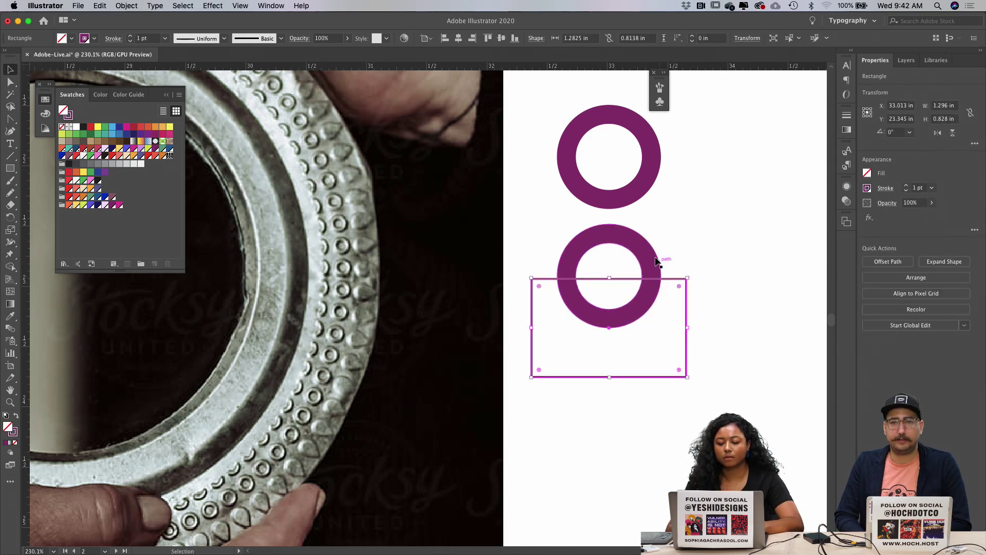
{"action": "left_click", "coordinate": [657, 262], "text": "shift"}
{"action": "key", "text": "shift+m"}
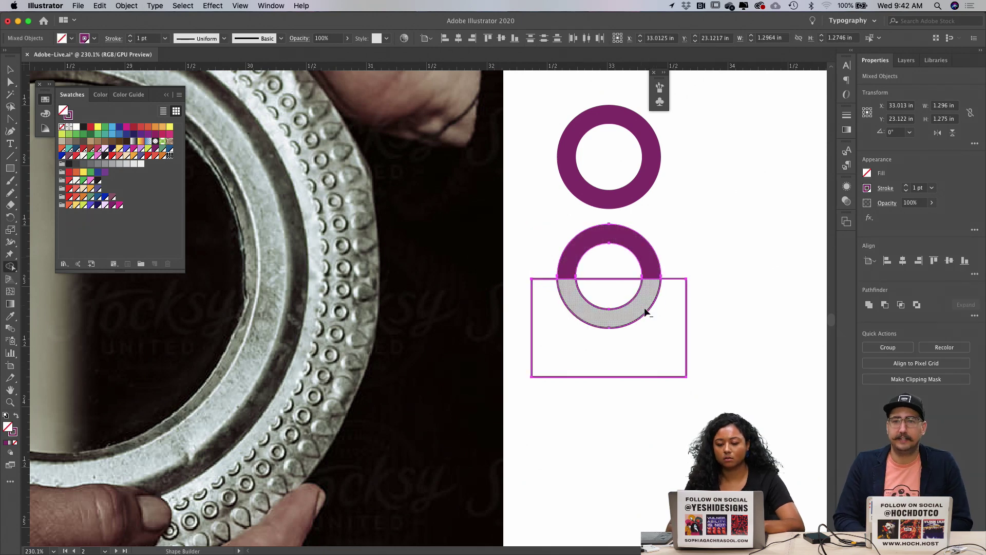
{"action": "left_click", "coordinate": [685, 315], "text": "alt"}
{"action": "left_click", "coordinate": [647, 311], "text": "alt"}
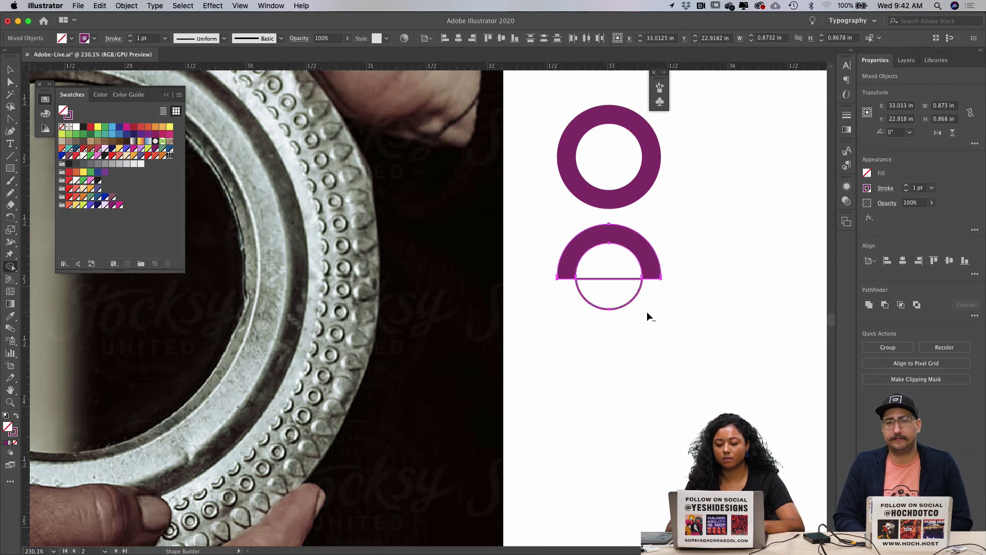
{"action": "left_click", "coordinate": [630, 303], "text": "alt"}
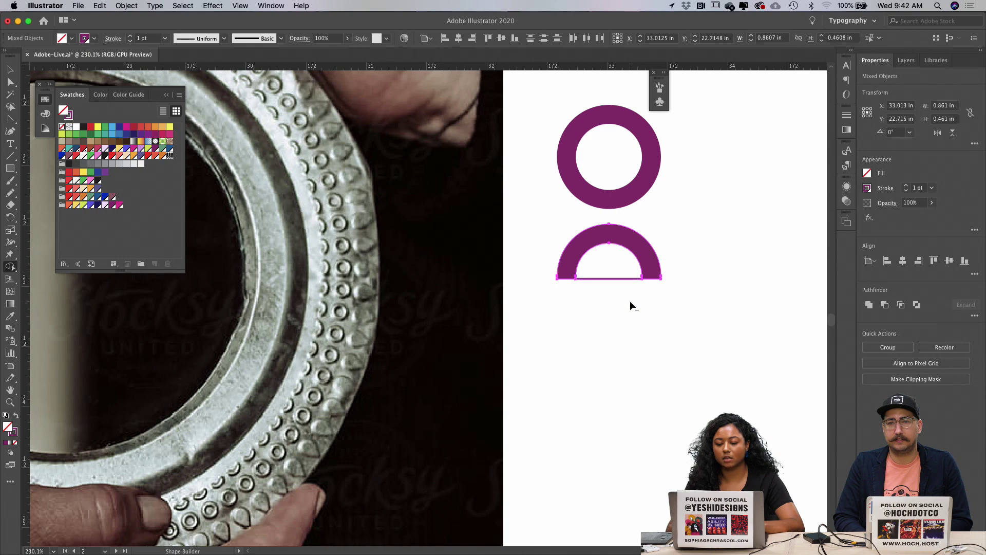
Step: Delete the leftover straight line spanning the arch's inner opening
{"action": "key", "text": "a"}
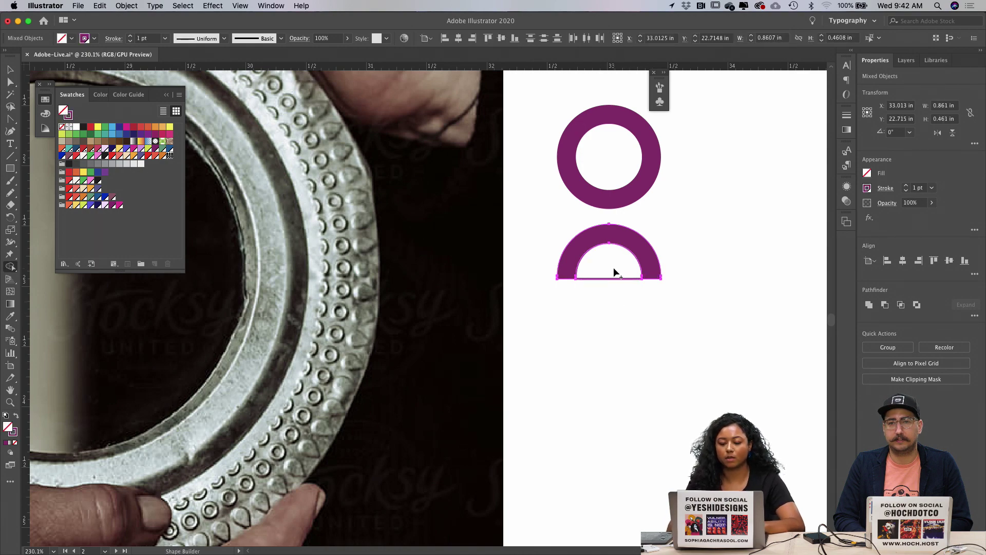
{"action": "left_click", "coordinate": [617, 288]}
{"action": "key", "text": "shift+x"}
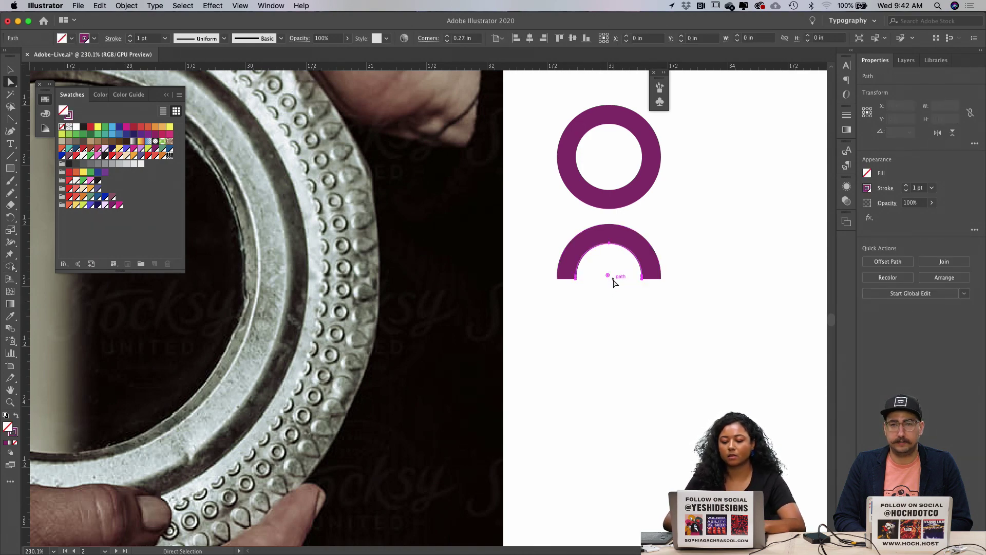
{"action": "scroll", "coordinate": [617, 285], "scroll_direction": "down", "scroll_amount": 5}
{"action": "key", "text": "v"}
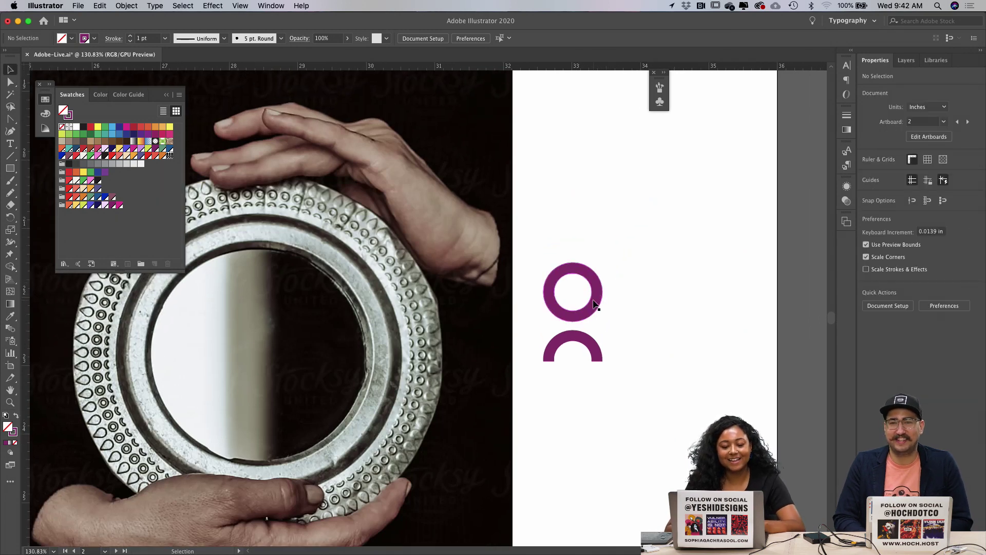
Step: Draw a circle about 0.74 in wide above the ring, with no fill and a magenta stroke
{"action": "scroll", "coordinate": [405, 298], "scroll_direction": "up", "scroll_amount": 2}
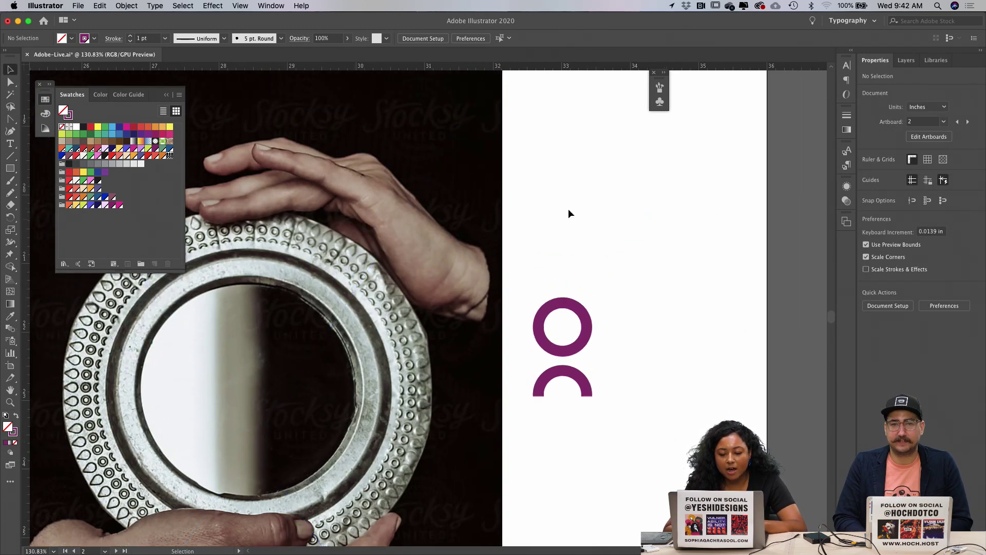
{"action": "key", "text": "l"}
{"action": "left_click_drag", "start_coordinate": [542, 236], "coordinate": [592, 286]}
{"action": "key", "text": "a"}
{"action": "key", "text": "v"}
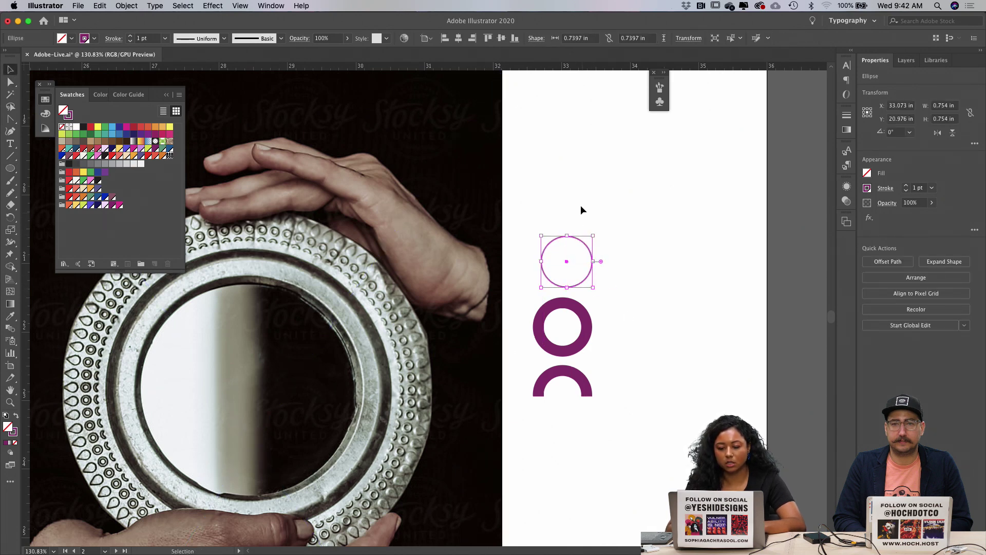
Step: Center the circle, ring and arch horizontally using Align to Selection, and nudge the circle slightly down towards the ring
{"action": "left_click_drag", "start_coordinate": [606, 394], "coordinate": [590, 247]}
{"action": "left_click", "coordinate": [461, 40]}
{"action": "key", "text": "ctrl+z"}
{"action": "left_click", "coordinate": [424, 39]}
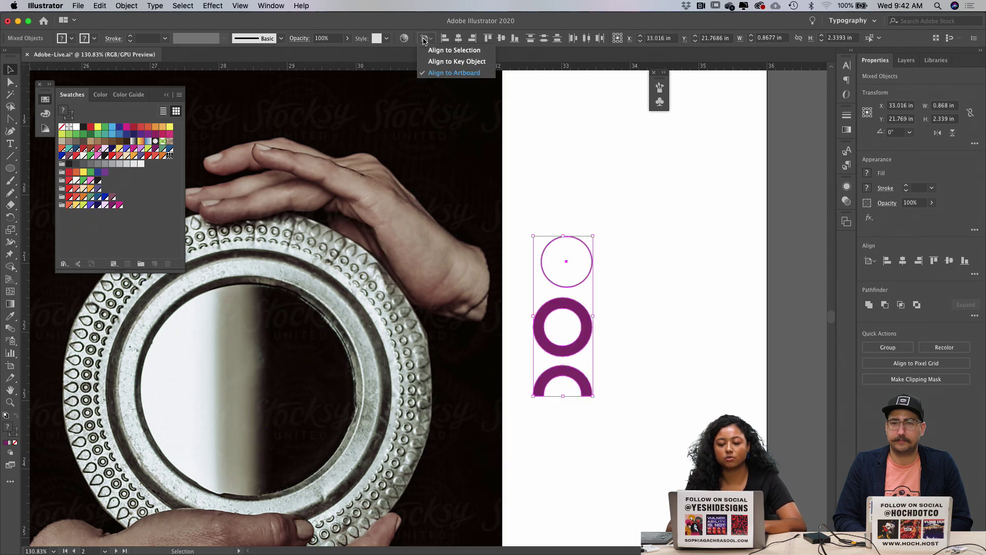
{"action": "left_click", "coordinate": [456, 50]}
{"action": "left_click", "coordinate": [459, 39]}
{"action": "left_click", "coordinate": [643, 268]}
{"action": "left_click_drag", "start_coordinate": [586, 249], "coordinate": [586, 253]}
Step: Pull the circle's top anchor point upward and convert it to a corner to form a teardrop
{"action": "key", "text": "a"}
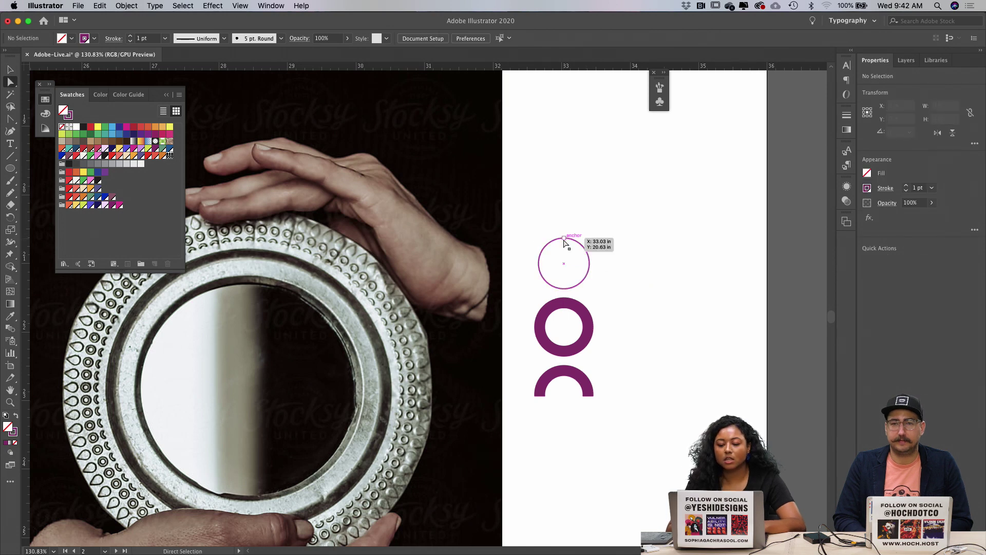
{"action": "left_click", "coordinate": [565, 240]}
{"action": "left_click_drag", "start_coordinate": [565, 239], "coordinate": [572, 221]}
{"action": "key", "text": "shift+c"}
{"action": "key", "text": "a"}
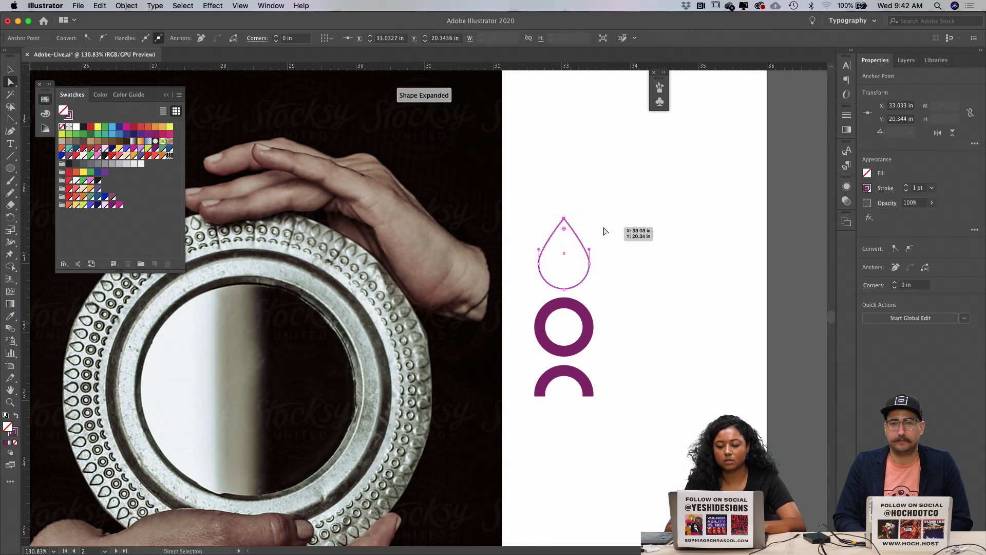
{"action": "left_click", "coordinate": [603, 230]}
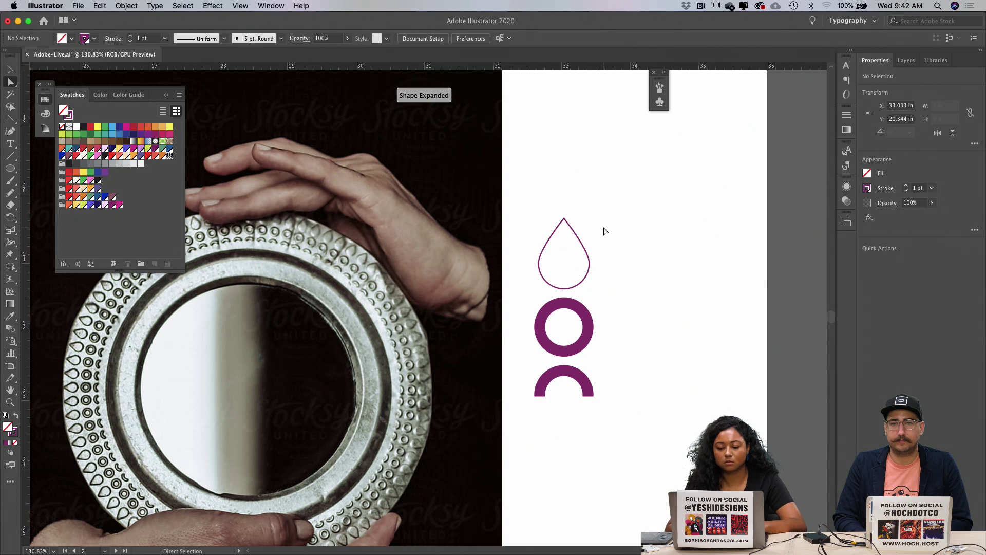
Step: Swap the teardrop's stroke and fill to make it solid magenta and deselect it
{"action": "key", "text": "v"}
{"action": "left_click", "coordinate": [588, 248]}
{"action": "key", "text": "shift+x"}
{"action": "left_click", "coordinate": [633, 260]}
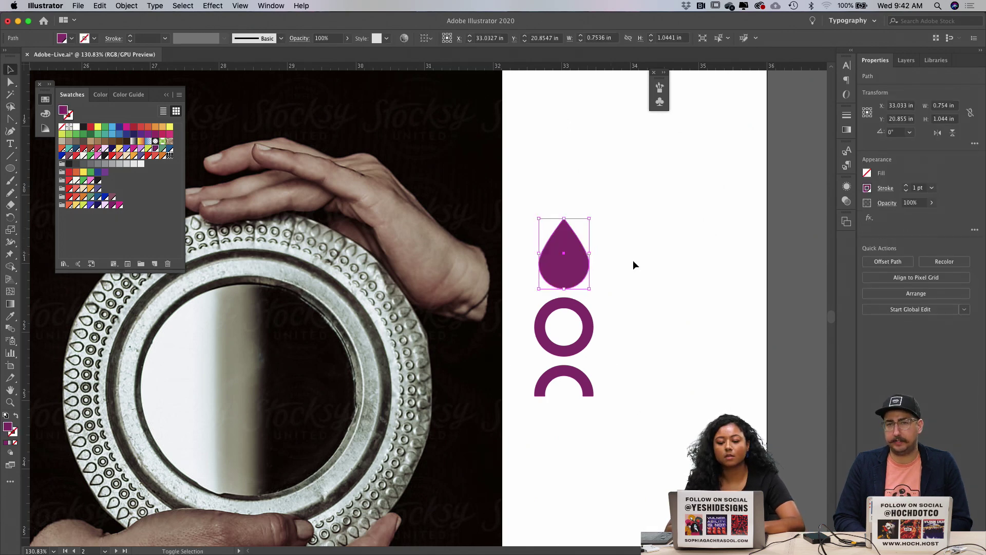
Step: Distribute the vertical spacing between the teardrop, ring and arch evenly and deselect them
{"action": "scroll", "coordinate": [610, 304], "scroll_direction": "up", "scroll_amount": 1}
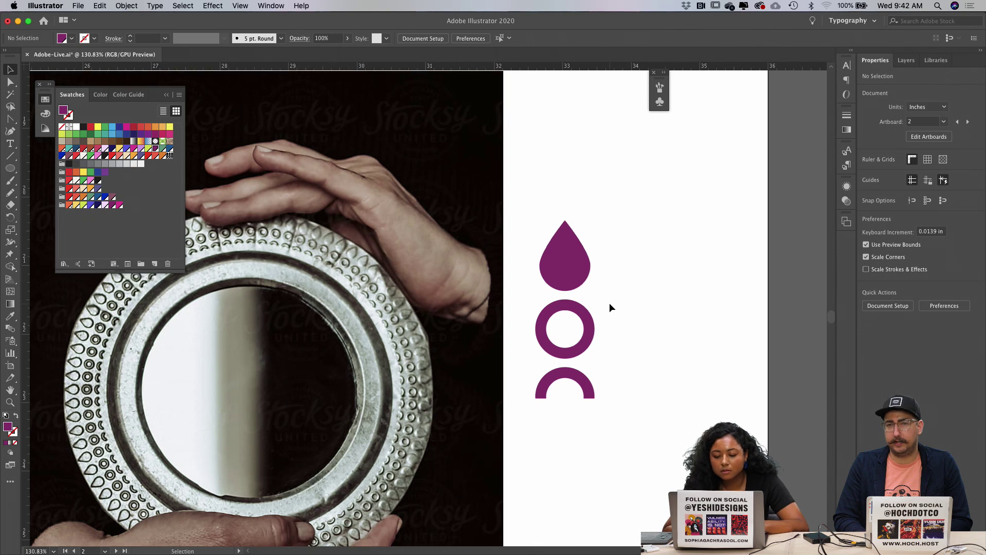
{"action": "left_click_drag", "start_coordinate": [602, 435], "coordinate": [534, 219]}
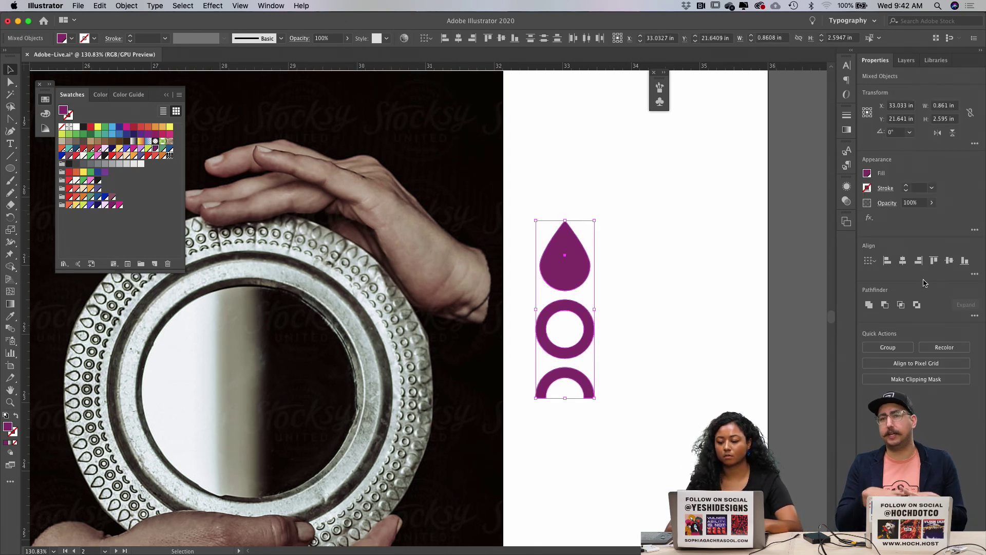
{"action": "left_click", "coordinate": [975, 275]}
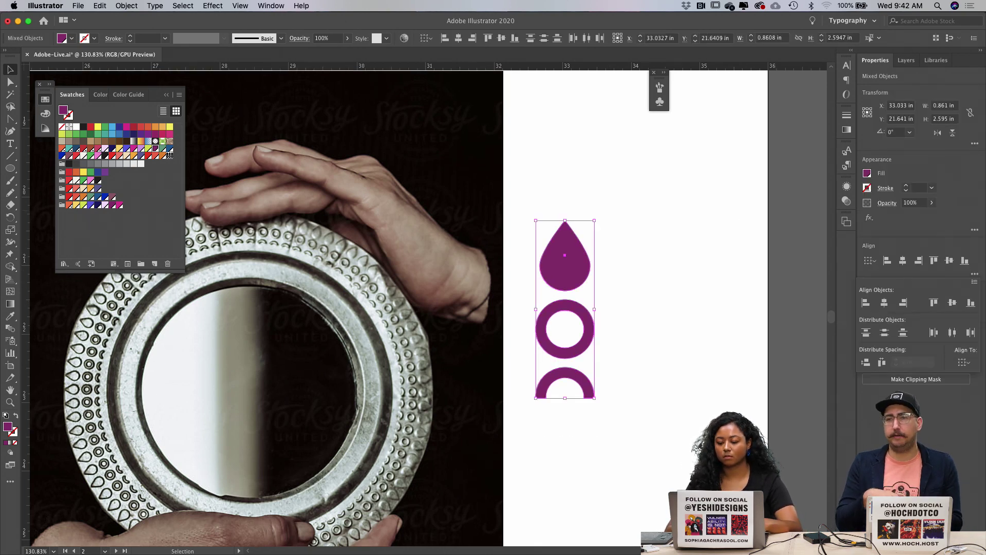
{"action": "left_click", "coordinate": [866, 363]}
{"action": "left_click", "coordinate": [651, 337]}
{"action": "scroll", "coordinate": [586, 257], "scroll_direction": "up", "scroll_amount": 3}
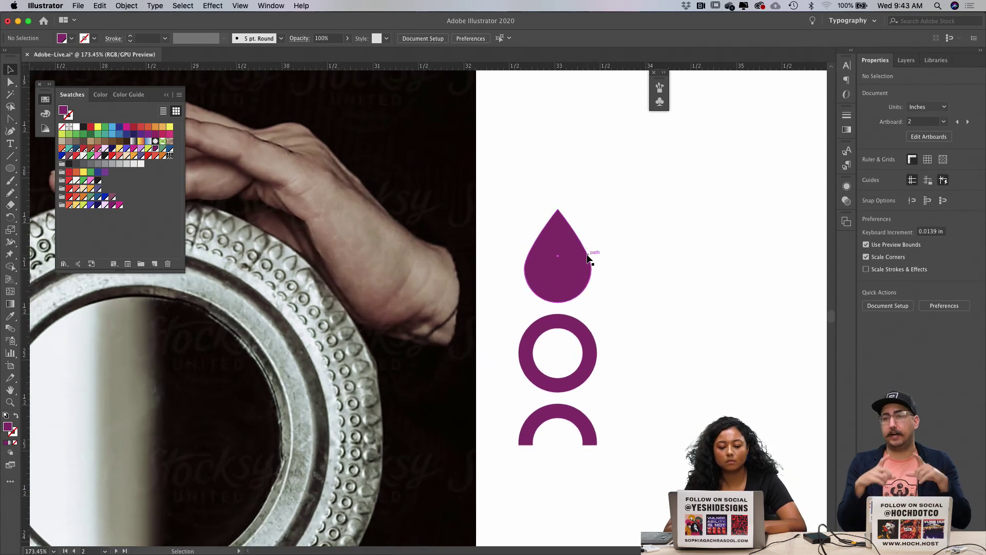
{"action": "key", "text": "a"}
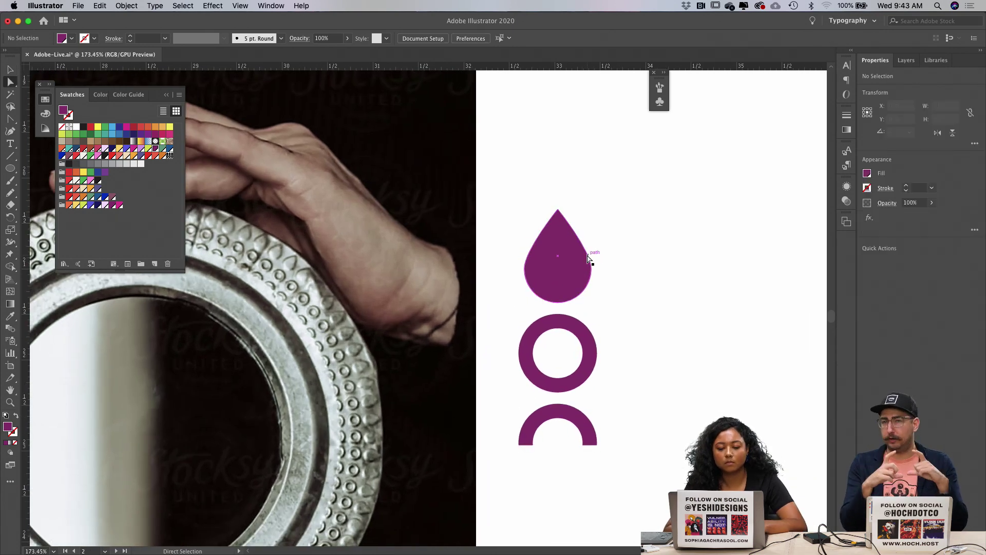
{"action": "left_click", "coordinate": [559, 210]}
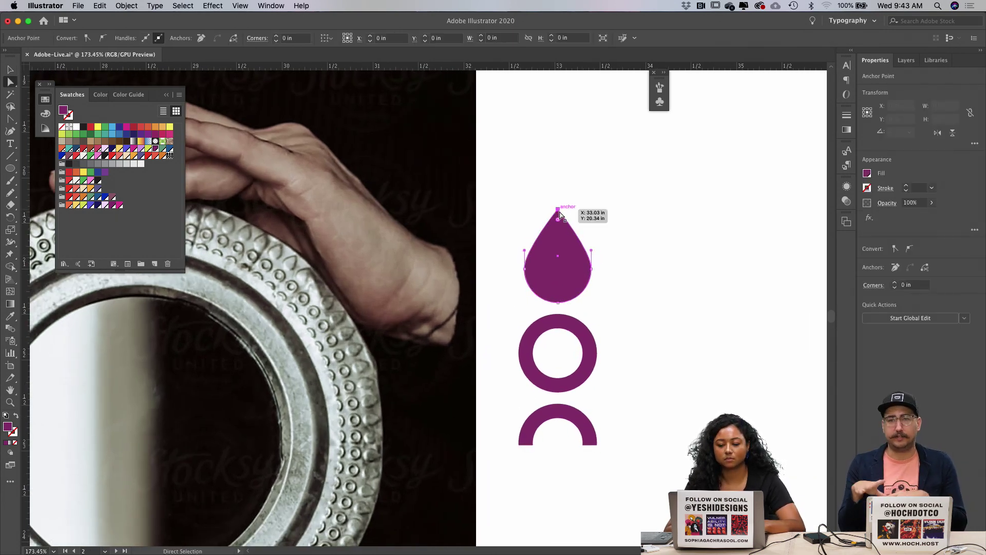
{"action": "key", "text": "super+shift+a"}
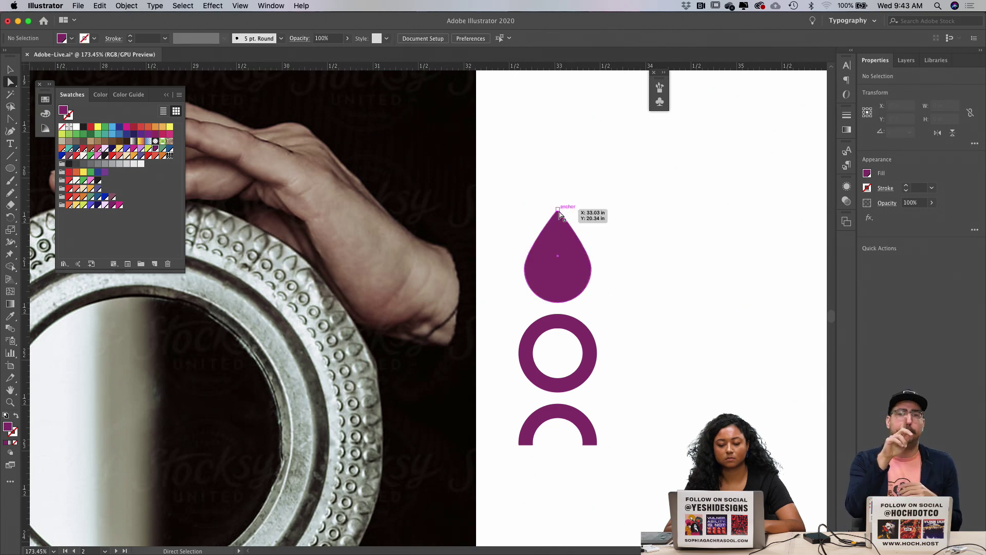
Step: Duplicate the teardrop, ring and arch column sideways twice to build a grid of three evenly spaced columns
{"action": "key", "text": "super+1"}
{"action": "key", "text": "v"}
{"action": "left_click_drag", "start_coordinate": [602, 371], "coordinate": [666, 236]}
{"action": "key", "text": "a"}
{"action": "key", "text": "super+z"}
{"action": "left_click_drag", "start_coordinate": [713, 253], "coordinate": [642, 275]}
Step: Scale the whole motif grid uniformly to 70% and repeat the same scaling once more
{"action": "left_click_drag", "start_coordinate": [636, 375], "coordinate": [508, 238]}
{"action": "key", "text": "s"}
{"action": "key", "text": "Return"}
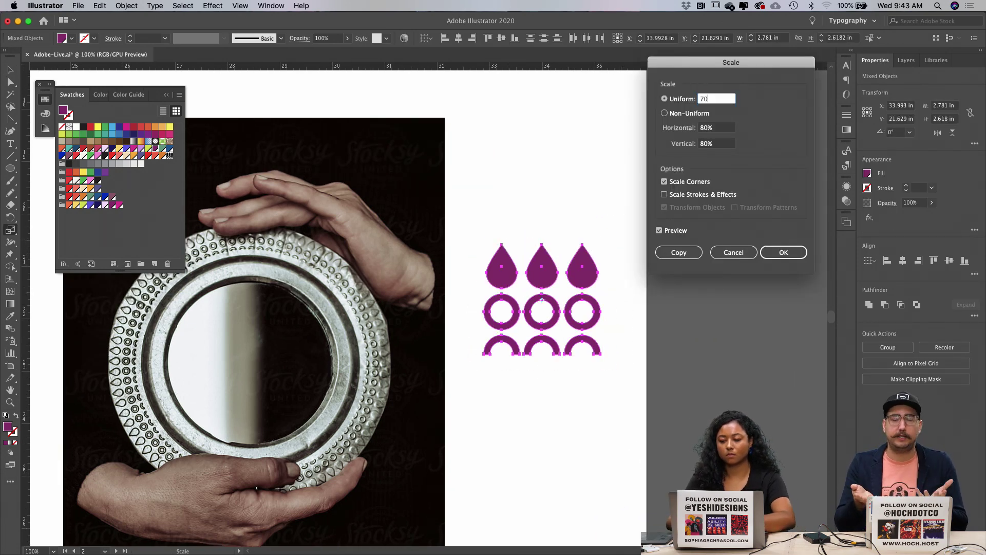
{"action": "key", "text": "Return"}
{"action": "key", "text": "super+d"}
{"action": "key", "text": "v"}
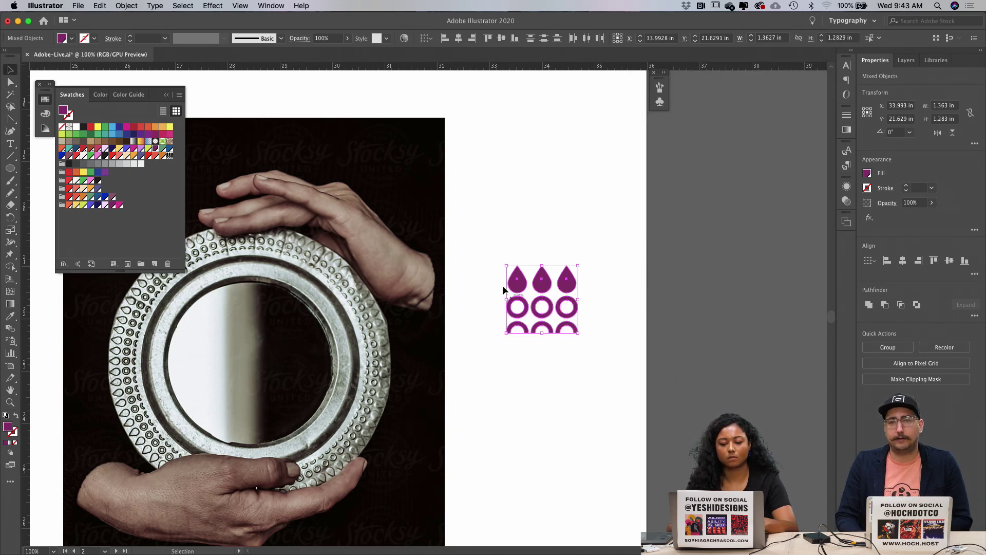
{"action": "left_click", "coordinate": [659, 90]}
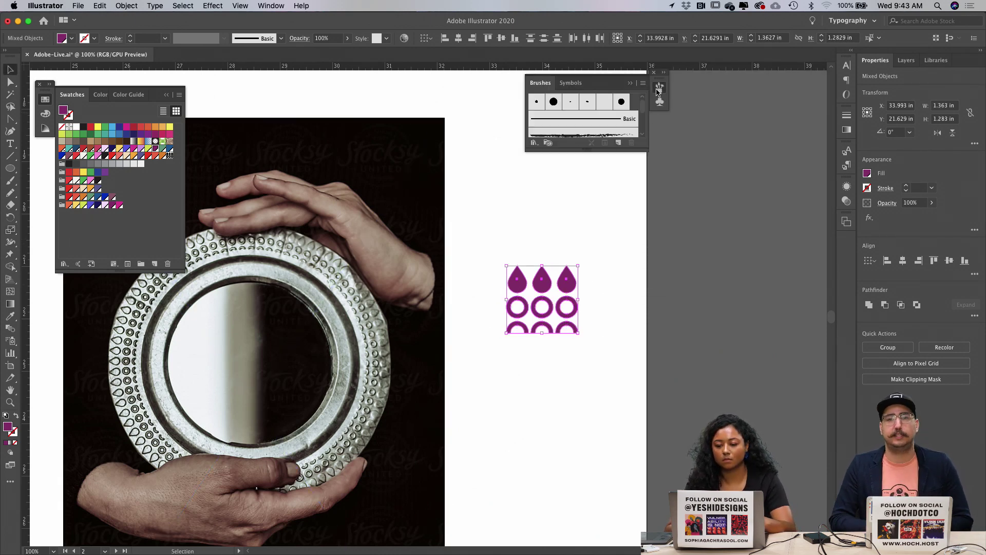
{"action": "left_click", "coordinate": [619, 143]}
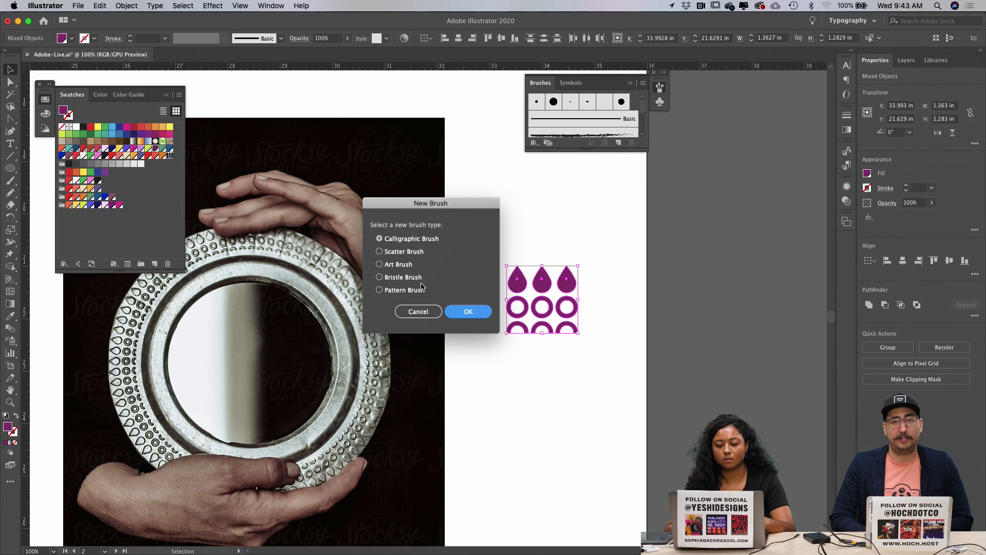
{"action": "left_click", "coordinate": [406, 290]}
{"action": "left_click_drag", "start_coordinate": [474, 203], "coordinate": [431, 158]}
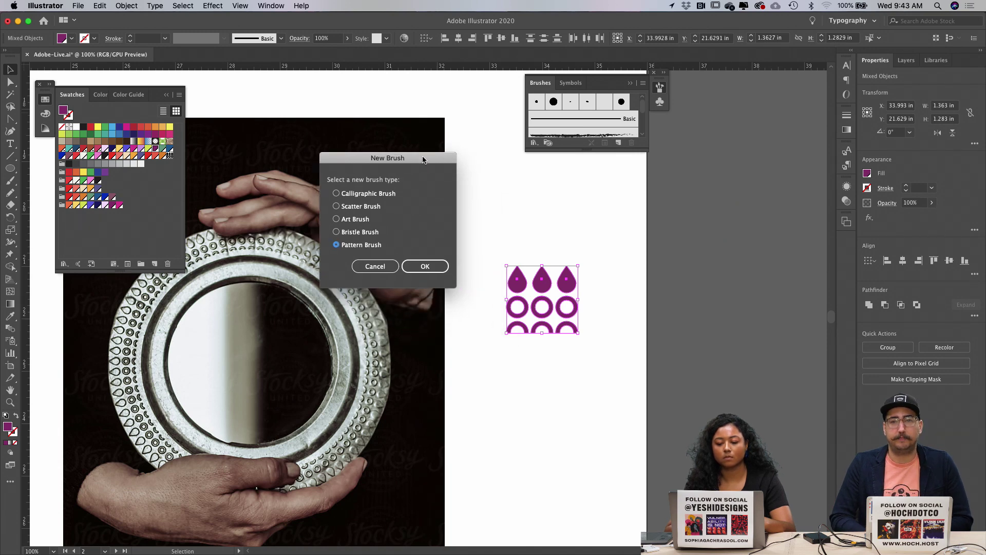
{"action": "left_click", "coordinate": [378, 266]}
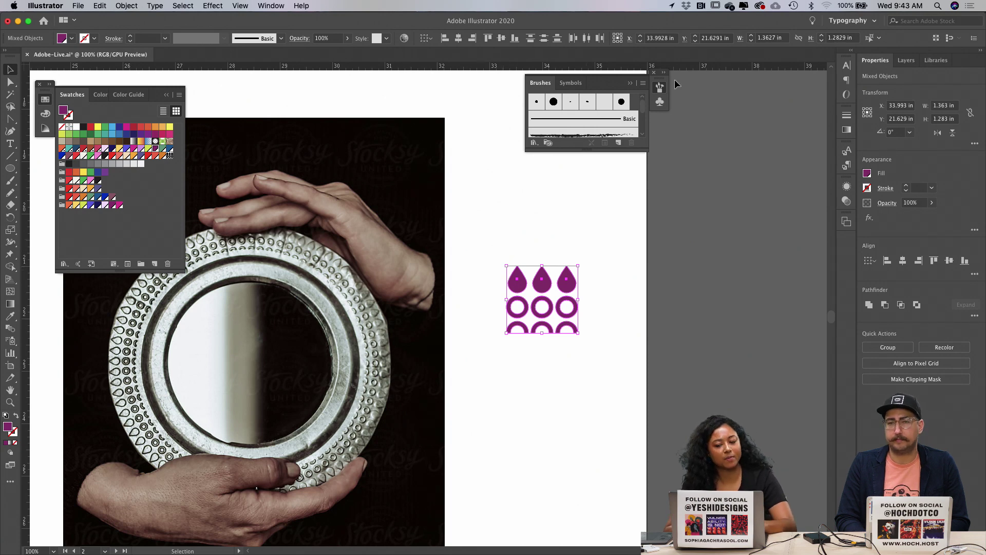
Step: Create a Pattern Brush from the selected motif grid with its colorization method set to Hue Shift
{"action": "left_click", "coordinate": [620, 143]}
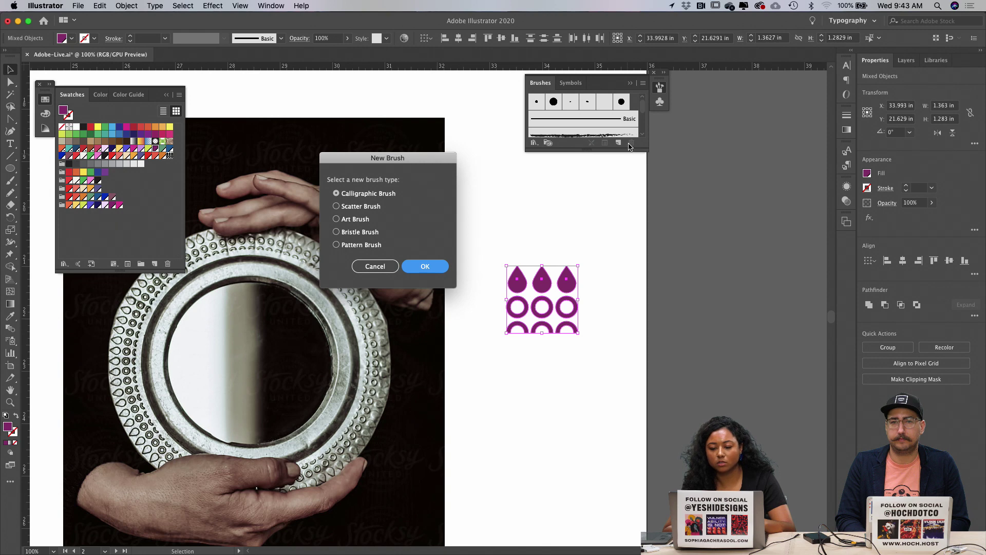
{"action": "left_click", "coordinate": [348, 247]}
{"action": "left_click", "coordinate": [425, 267]}
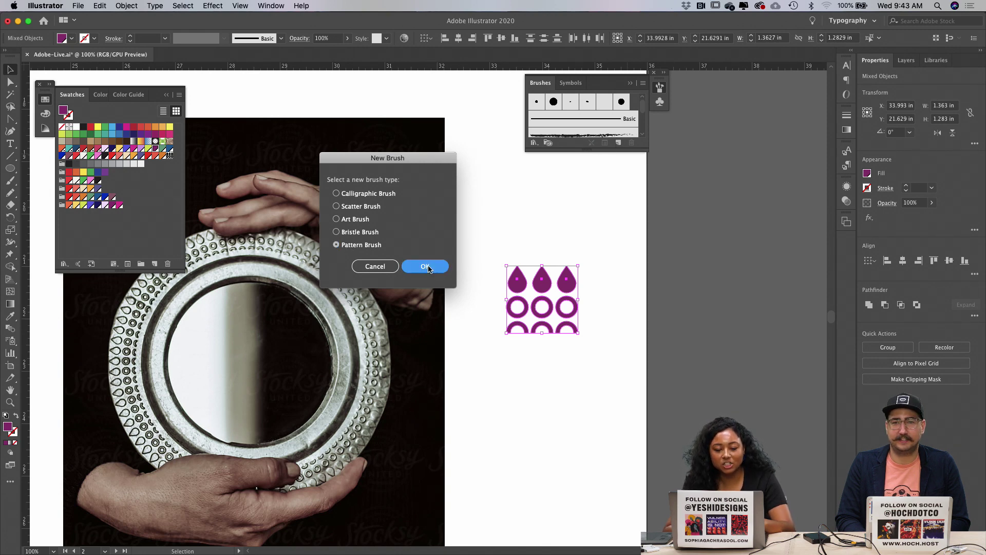
{"action": "left_click_drag", "start_coordinate": [654, 41], "coordinate": [690, 39]}
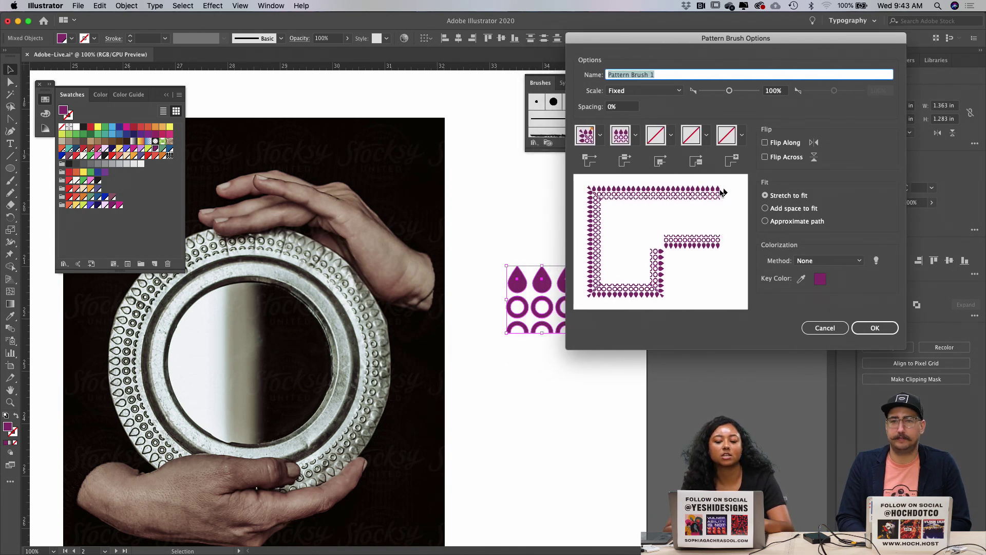
{"action": "left_click", "coordinate": [599, 135]}
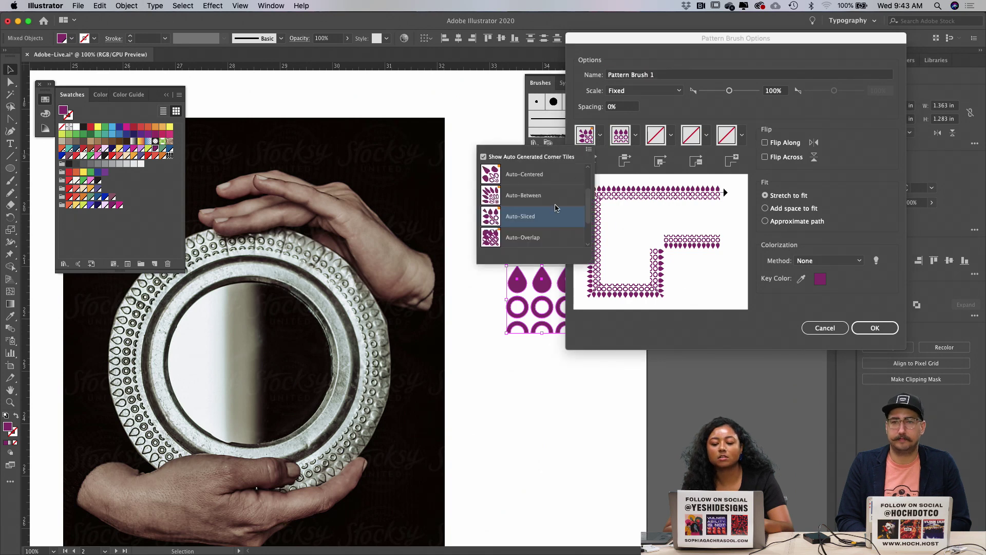
{"action": "left_click", "coordinate": [715, 224]}
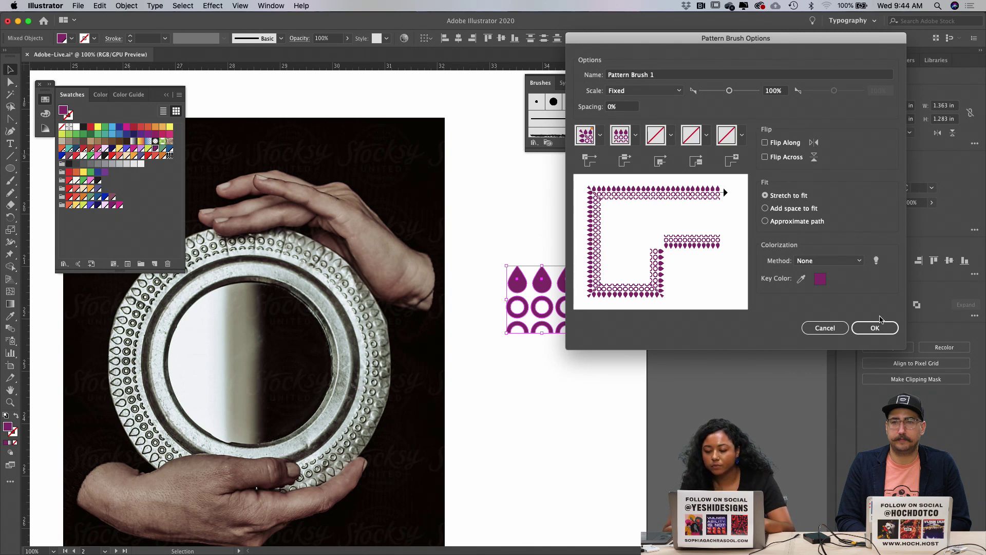
{"action": "left_click", "coordinate": [829, 262]}
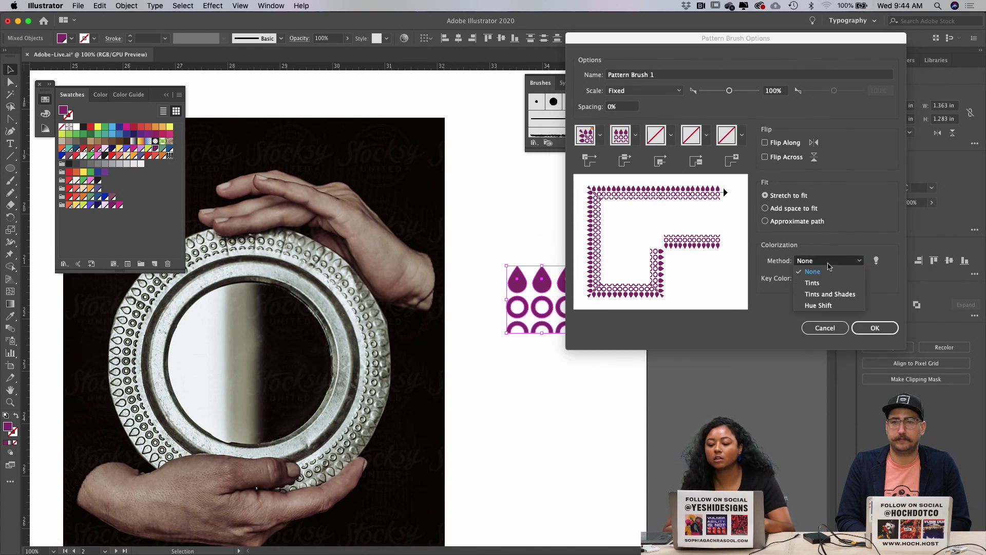
{"action": "left_click", "coordinate": [824, 305]}
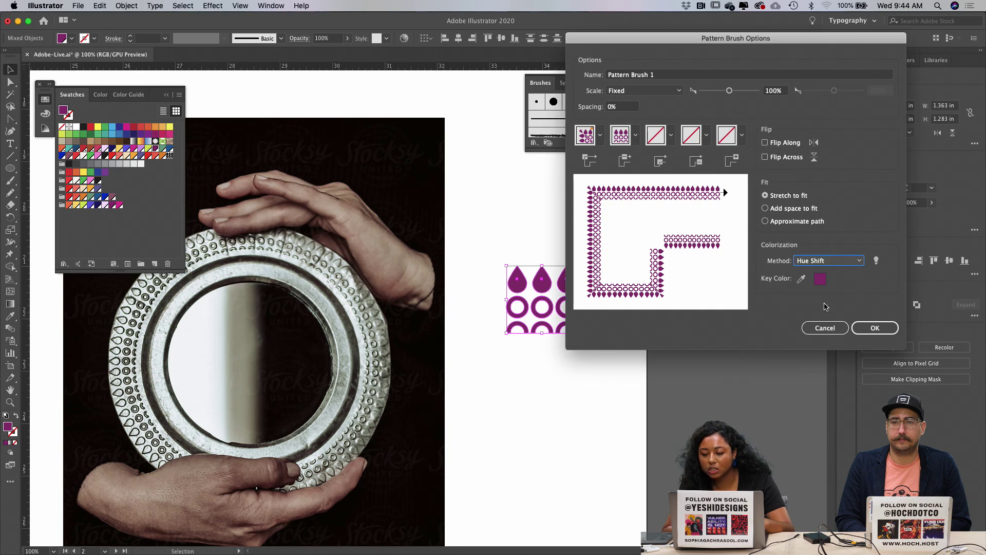
{"action": "left_click", "coordinate": [889, 332]}
{"action": "scroll", "coordinate": [598, 229], "scroll_direction": "down", "scroll_amount": 5}
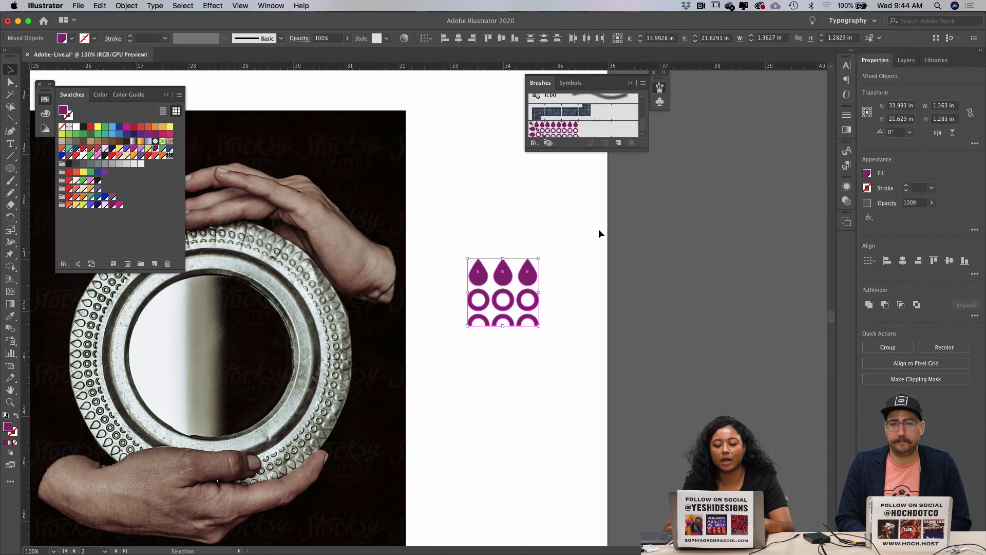
Step: Draw a circle about 5.83 in across below the motif grid, make it stroke-only, and apply the new motif pattern brush
{"action": "left_click", "coordinate": [597, 229]}
{"action": "key", "text": "l"}
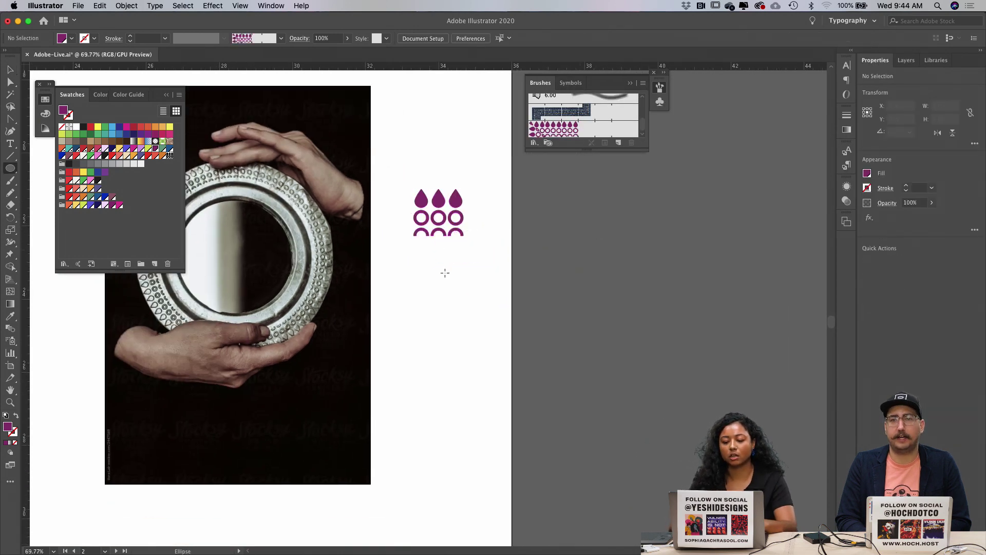
{"action": "left_click_drag", "start_coordinate": [397, 268], "coordinate": [609, 412]}
{"action": "key", "text": "shift+x"}
{"action": "key", "text": "v"}
{"action": "left_click", "coordinate": [591, 129]}
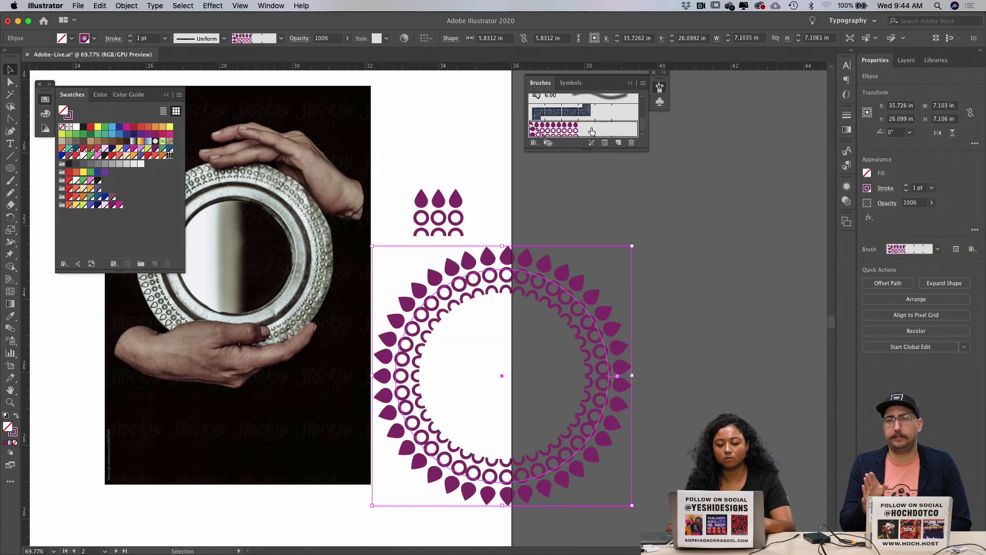
Step: Try a 0.25 pt stroke on the patterned circle, set its stroke weight to 0.5 pt instead, and deselect it
{"action": "left_click", "coordinate": [932, 187]}
{"action": "left_click", "coordinate": [940, 194]}
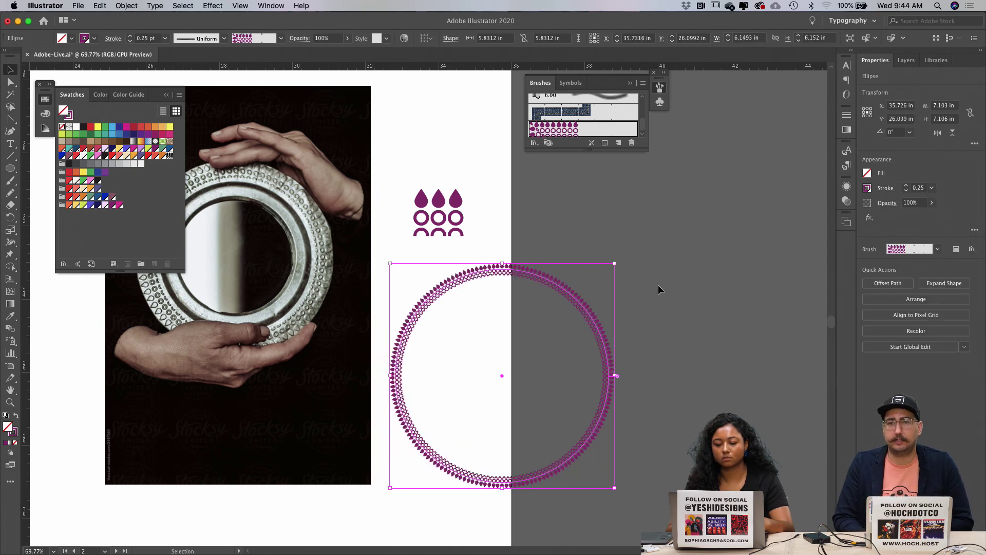
{"action": "left_click", "coordinate": [932, 188]}
{"action": "left_click", "coordinate": [940, 205]}
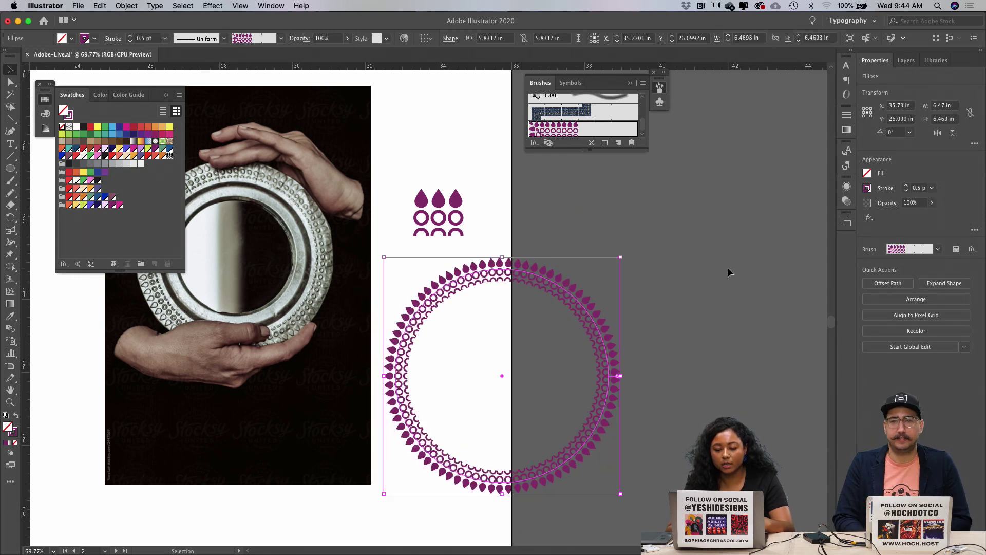
{"action": "left_click", "coordinate": [692, 312]}
{"action": "scroll", "coordinate": [692, 312], "scroll_direction": "down", "scroll_amount": 5}
{"action": "scroll", "coordinate": [692, 312], "scroll_direction": "down", "scroll_amount": 5}
{"action": "scroll", "coordinate": [692, 312], "scroll_direction": "down", "scroll_amount": 5}
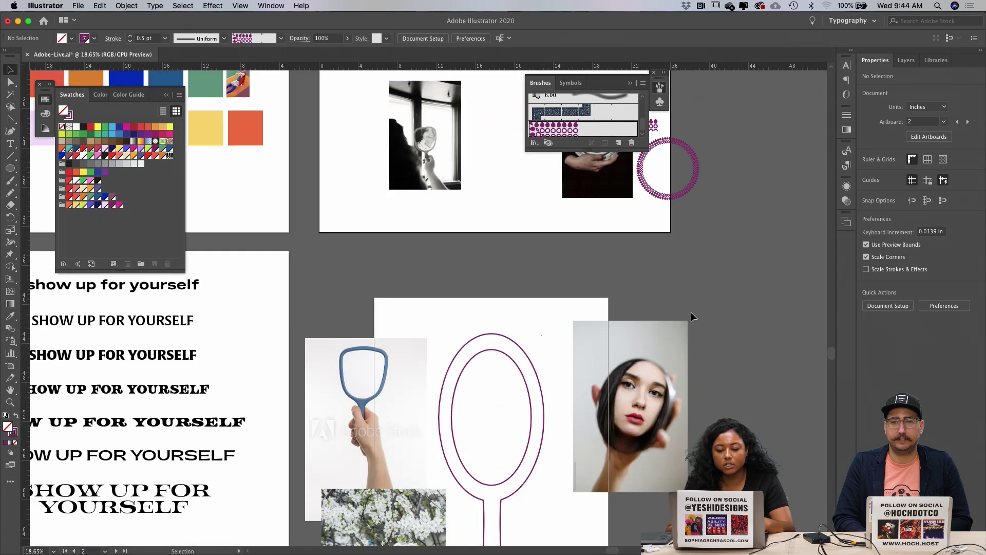
{"action": "left_click", "coordinate": [522, 353]}
{"action": "key", "text": "s"}
{"action": "key", "text": "Return"}
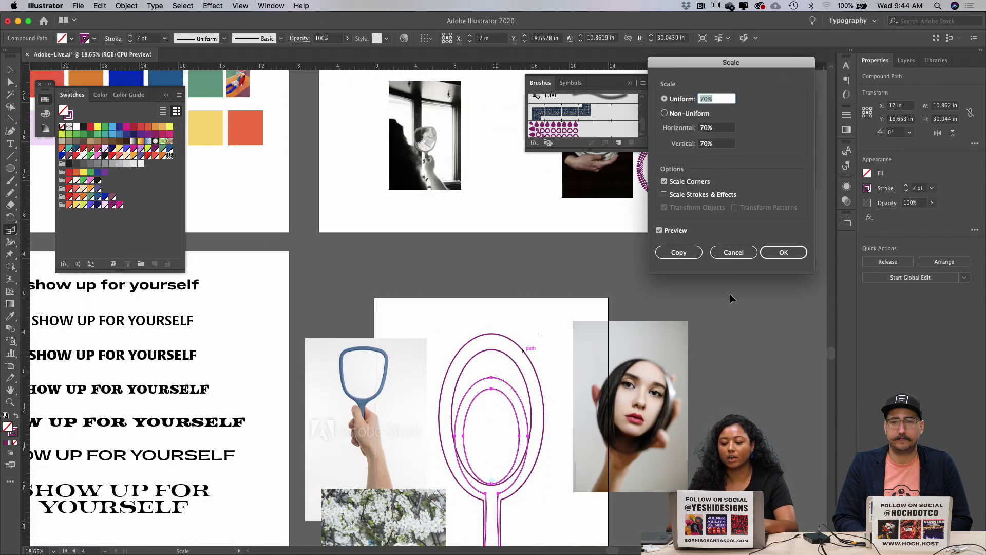
{"action": "left_click", "coordinate": [734, 253]}
{"action": "scroll", "coordinate": [519, 329], "scroll_direction": "down", "scroll_amount": 2}
{"action": "key", "text": "v"}
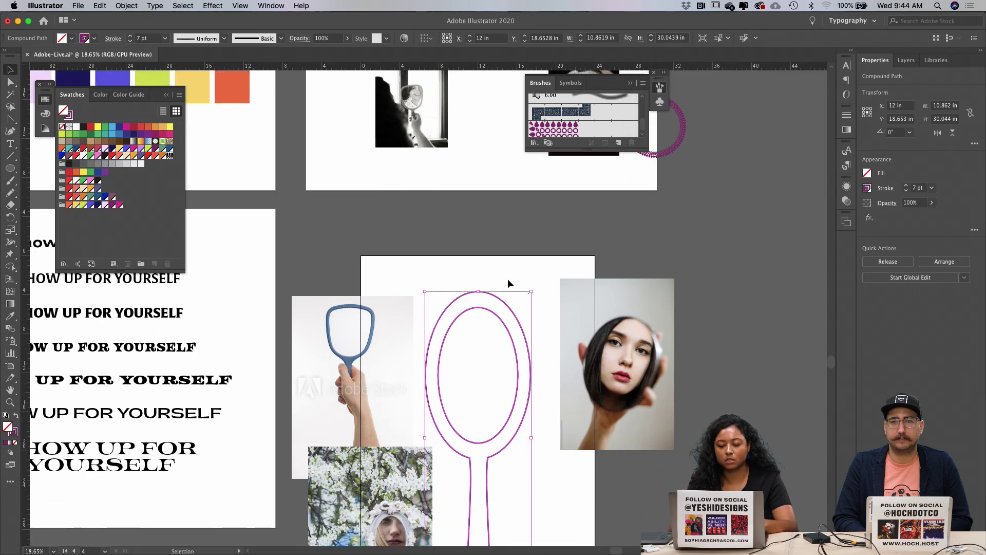
{"action": "left_click", "coordinate": [508, 278]}
Step: Isolate the inner oval of the mirror's compound path and make a copy of it scaled uniformly to 115%
{"action": "double_click", "coordinate": [510, 329]}
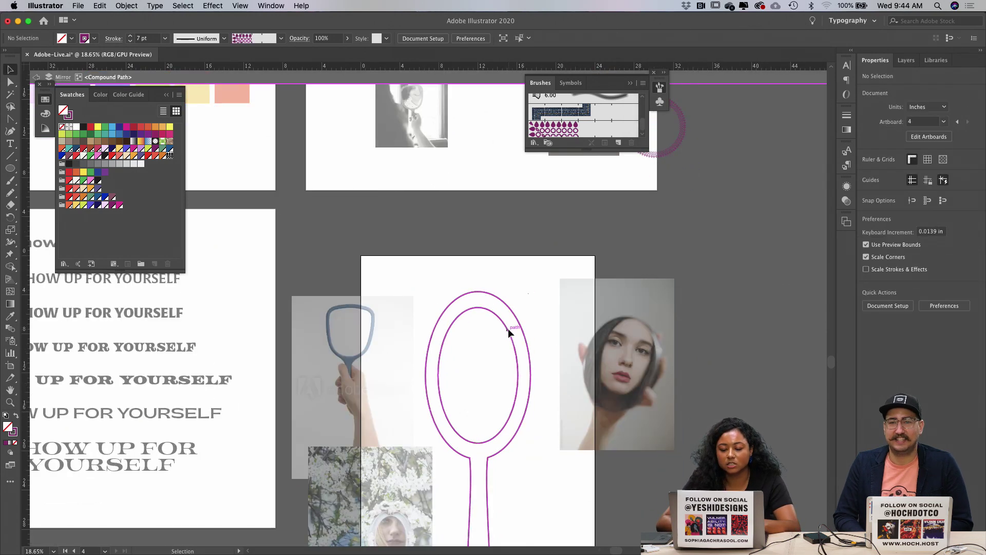
{"action": "key", "text": "s"}
{"action": "key", "text": "Return"}
{"action": "type", "text": "110"}
{"action": "key", "text": "Tab"}
{"action": "left_click", "coordinate": [730, 99]}
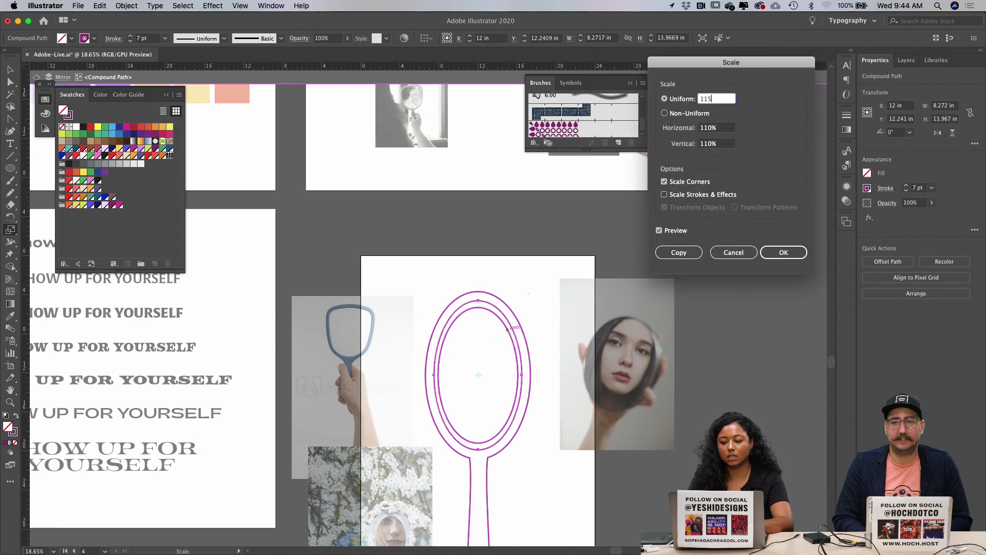
{"action": "type", "text": "115"}
{"action": "key", "text": "Tab"}
{"action": "left_click", "coordinate": [679, 252]}
{"action": "key", "text": "v"}
Step: Try to sample the patterned circle's appearance onto the enlarged oval with the Eyedropper, and undo it
{"action": "key", "text": "i"}
{"action": "scroll", "coordinate": [686, 202], "scroll_direction": "up", "scroll_amount": 4}
{"action": "left_click", "coordinate": [600, 221]}
{"action": "key", "text": "v"}
{"action": "scroll", "coordinate": [590, 268], "scroll_direction": "down", "scroll_amount": 3}
{"action": "key", "text": "super+z"}
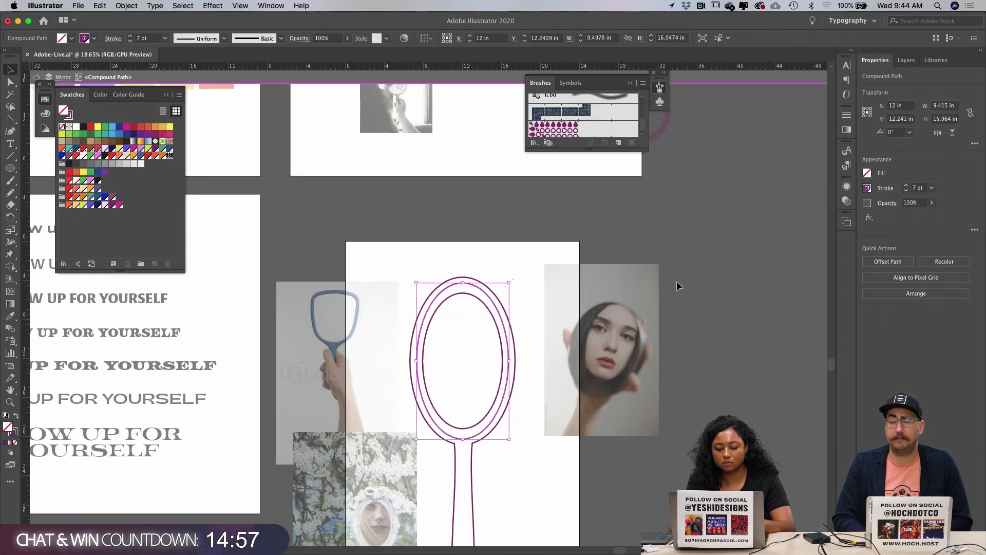
Step: Cut the enlarged oval out of the mirror's compound path, leave isolation mode, and paste the oval in place
{"action": "key", "text": "a"}
{"action": "scroll", "coordinate": [563, 332], "scroll_direction": "down", "scroll_amount": 2}
{"action": "left_click", "coordinate": [563, 331]}
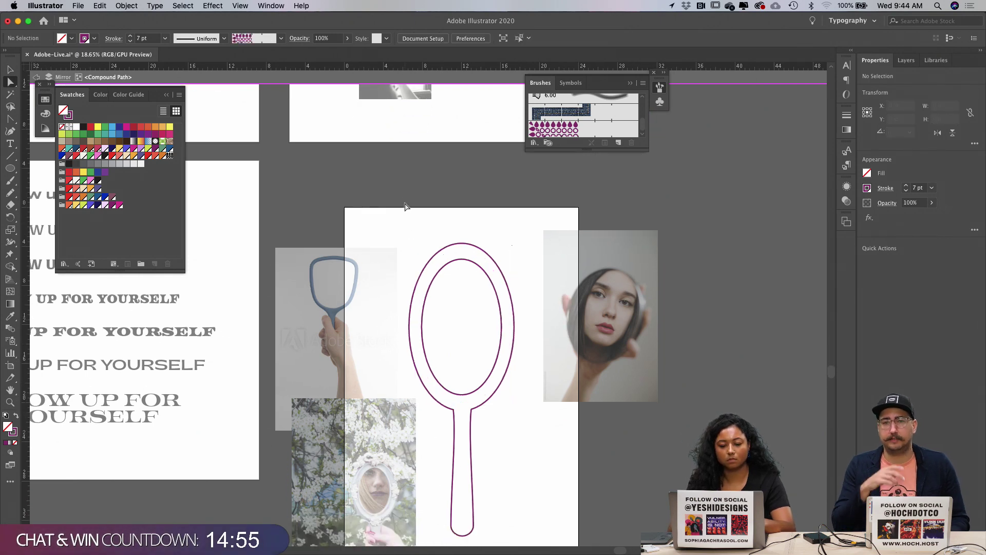
{"action": "double_click", "coordinate": [410, 233]}
{"action": "left_click", "coordinate": [100, 5]}
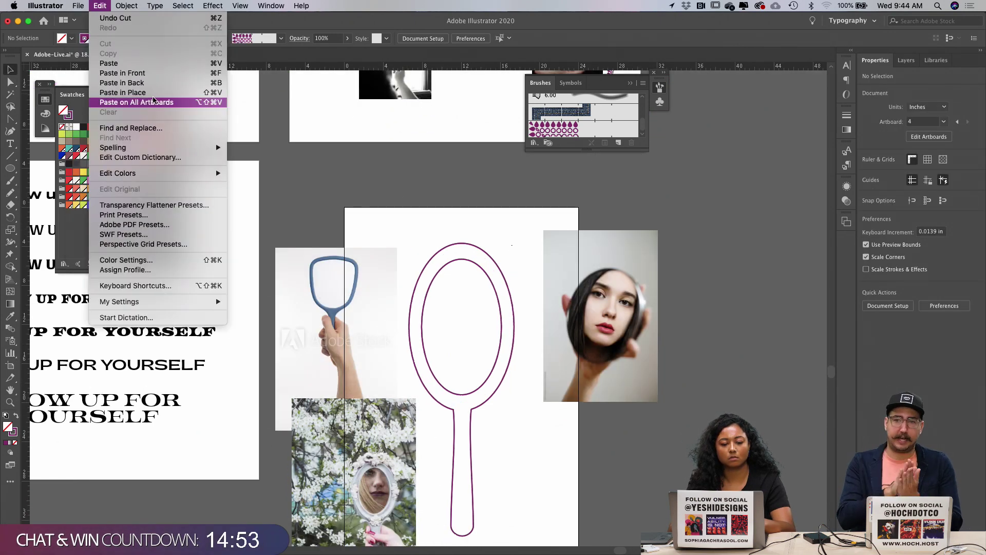
{"action": "left_click", "coordinate": [123, 92]}
Step: Apply the motif pattern brush to the pasted oval and set its stroke weight to 0.75 pt
{"action": "scroll", "coordinate": [690, 192], "scroll_direction": "up", "scroll_amount": 1}
{"action": "scroll", "coordinate": [690, 192], "scroll_direction": "up", "scroll_amount": 2}
{"action": "left_click", "coordinate": [574, 128]}
{"action": "scroll", "coordinate": [796, 211], "scroll_direction": "down", "scroll_amount": 2}
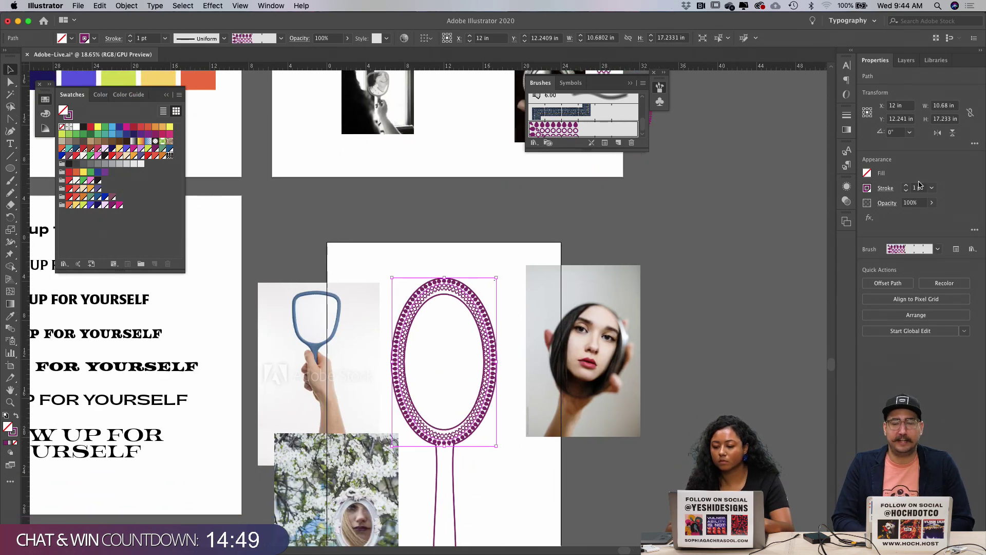
{"action": "left_click", "coordinate": [933, 188]}
{"action": "left_click", "coordinate": [936, 199]}
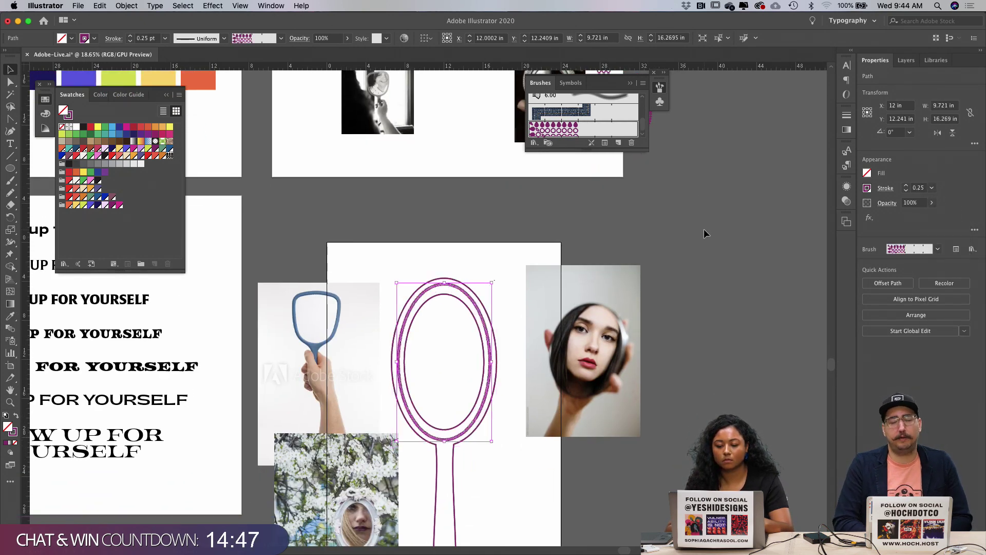
{"action": "scroll", "coordinate": [509, 325], "scroll_direction": "up", "scroll_amount": 3}
{"action": "left_click", "coordinate": [933, 188]}
{"action": "left_click", "coordinate": [946, 225]}
Step: Scale the patterned oval uniformly to 99% after previewing 95%
{"action": "key", "text": "s"}
{"action": "key", "text": "Return"}
{"action": "type", "text": "9"}
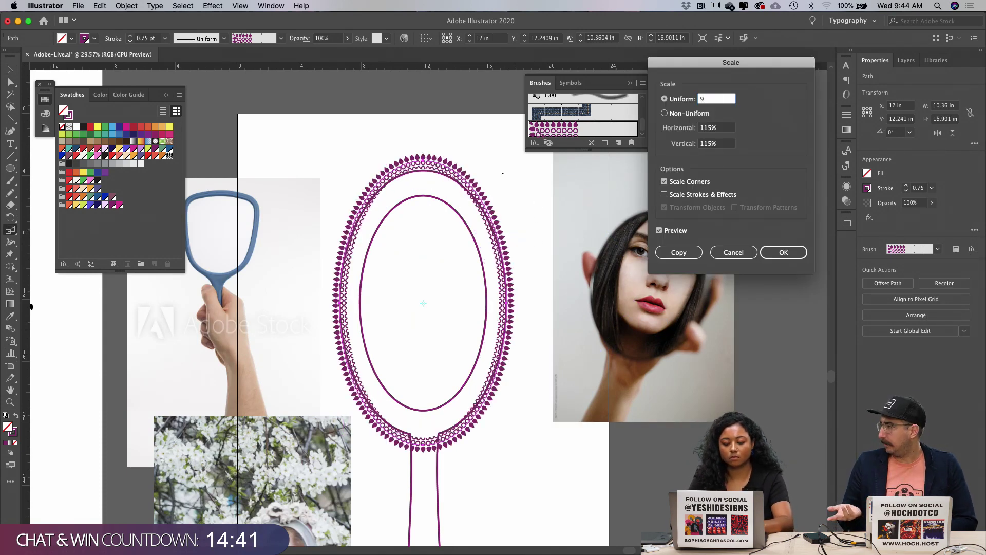
{"action": "type", "text": "5"}
{"action": "key", "text": "Tab"}
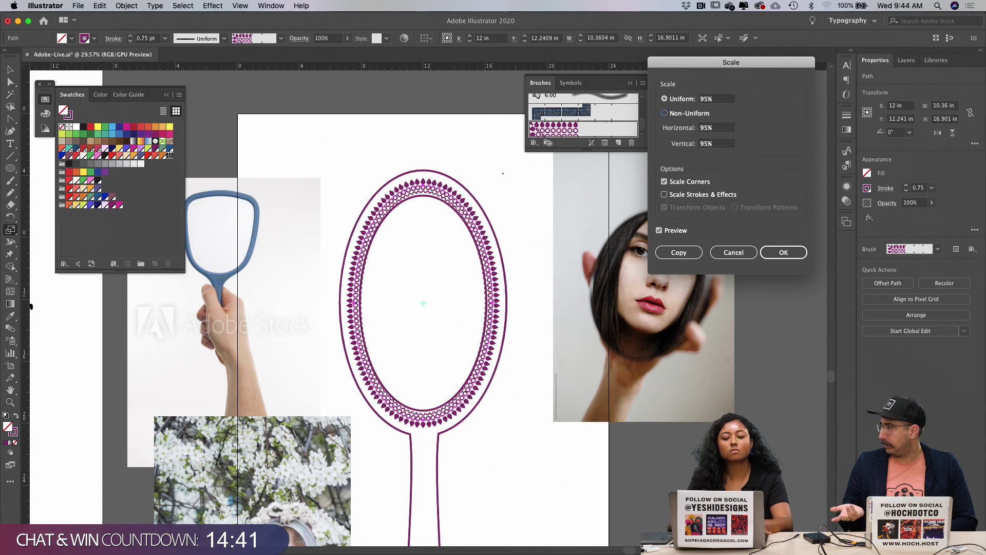
{"action": "left_click", "coordinate": [726, 100]}
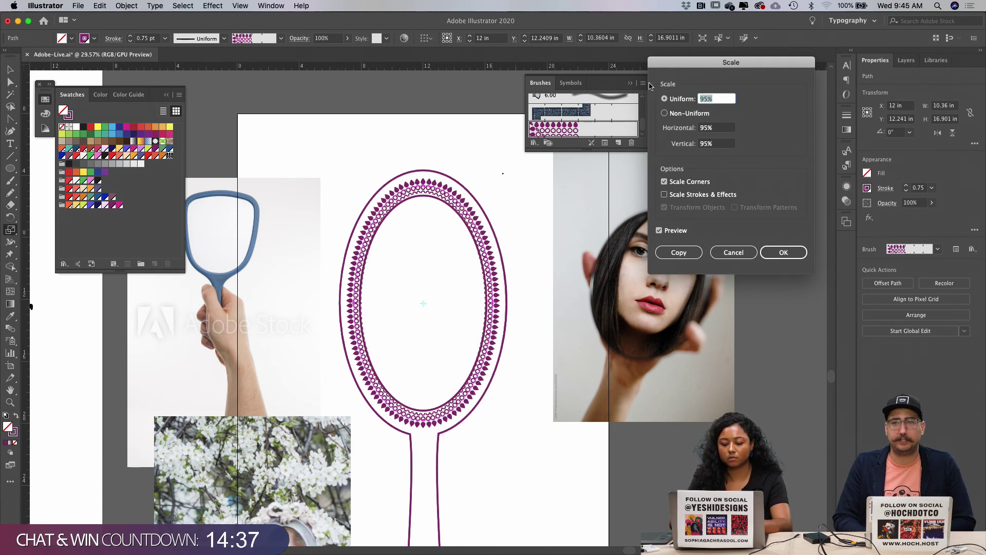
{"action": "type", "text": "99"}
{"action": "key", "text": "Tab"}
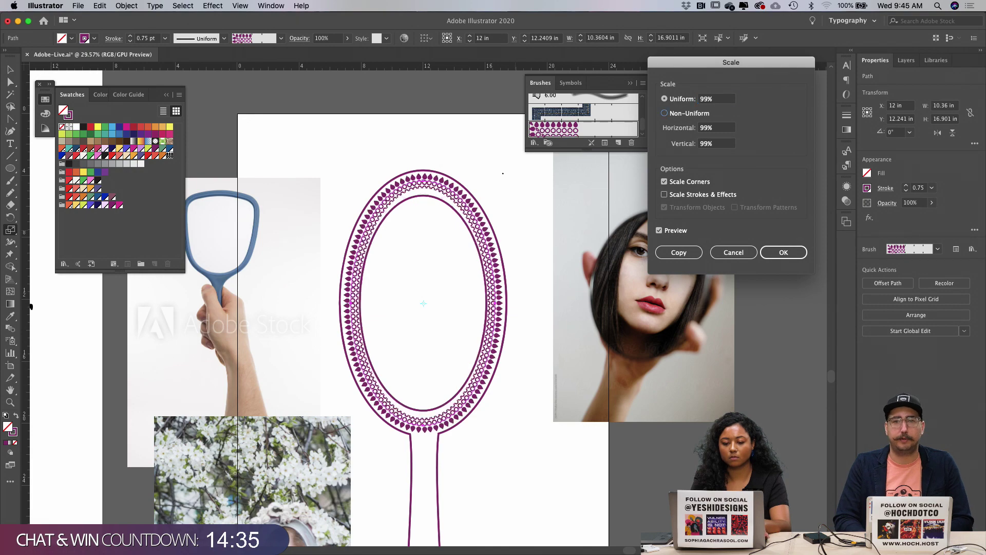
{"action": "key", "text": "Return"}
{"action": "key", "text": "v"}
{"action": "left_click", "coordinate": [562, 187]}
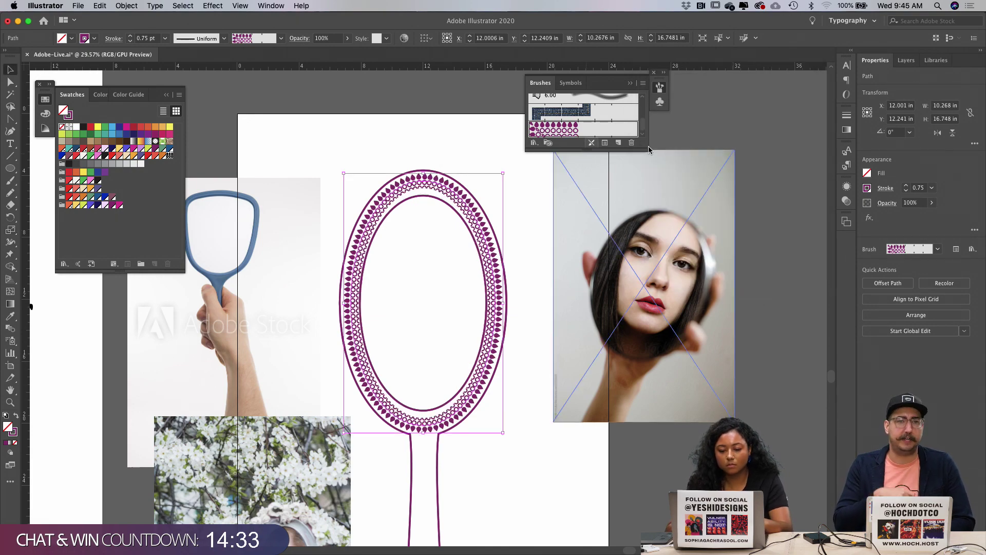
{"action": "scroll", "coordinate": [534, 209], "scroll_direction": "down", "scroll_amount": 3}
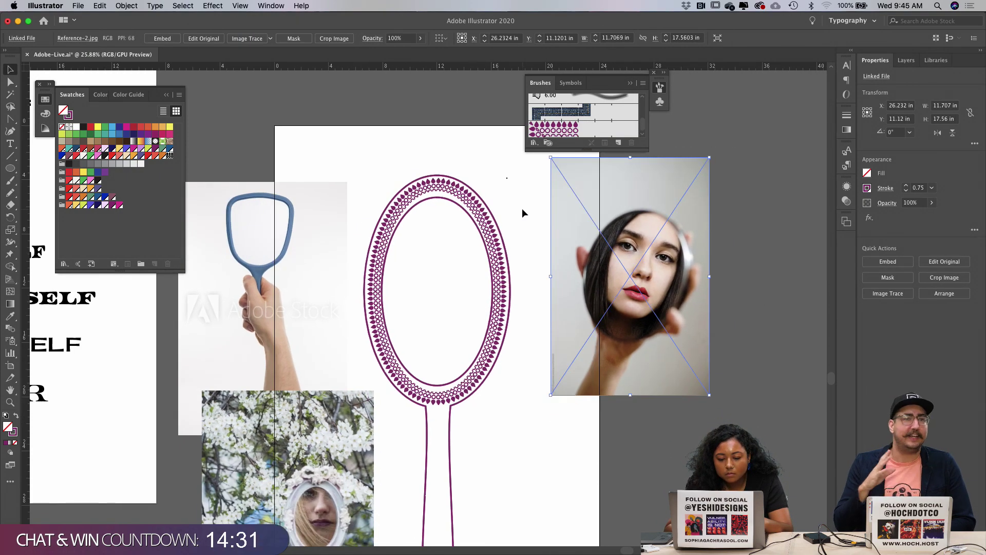
Step: Widen the patterned oval to about 10.36 in and center it horizontally on the artboard
{"action": "scroll", "coordinate": [418, 266], "scroll_direction": "up", "scroll_amount": 5}
{"action": "left_click", "coordinate": [354, 272]}
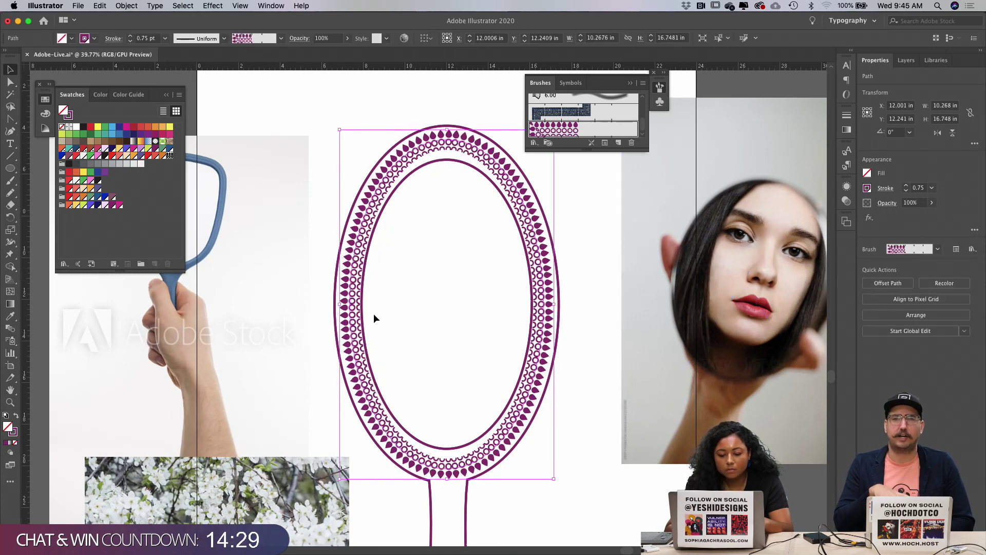
{"action": "left_click_drag", "start_coordinate": [341, 305], "coordinate": [339, 307]}
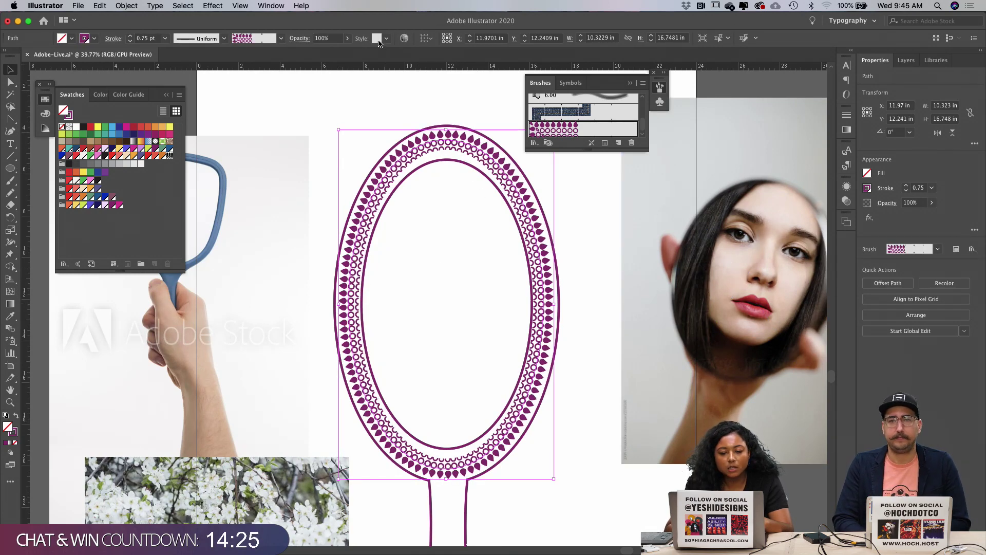
{"action": "left_click", "coordinate": [429, 41]}
{"action": "left_click", "coordinate": [452, 73]}
{"action": "left_click", "coordinate": [458, 40]}
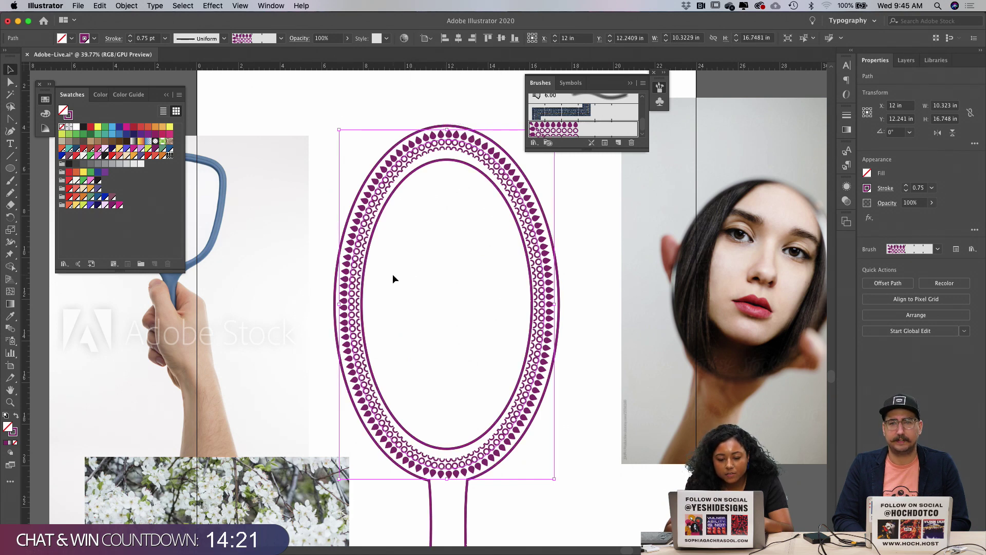
{"action": "left_click_drag", "start_coordinate": [341, 305], "coordinate": [339, 307]}
{"action": "left_click", "coordinate": [458, 39]}
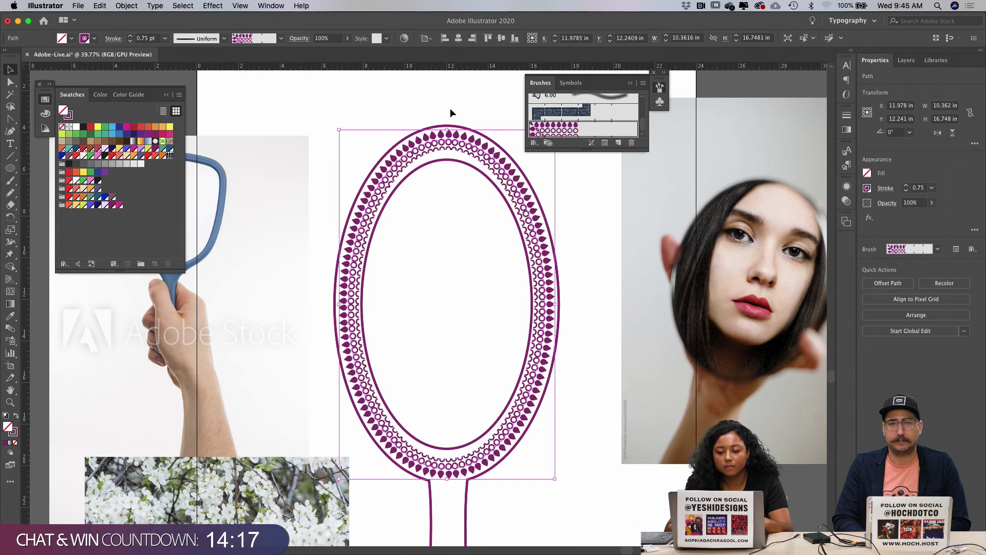
Step: Shorten the patterned oval to about 16.49 in high and nudge it slightly upward inside the mirror frame
{"action": "left_click_drag", "start_coordinate": [450, 132], "coordinate": [447, 137]}
{"action": "left_click", "coordinate": [501, 39]}
{"action": "key", "text": "Up"}
{"action": "key", "text": "Up"}
{"action": "key", "text": "Up"}
{"action": "key", "text": "Up"}
{"action": "key", "text": "Up"}
{"action": "key", "text": "Up"}
{"action": "key", "text": "Up"}
{"action": "key", "text": "Up"}
{"action": "key", "text": "Up"}
{"action": "key", "text": "Up"}
{"action": "key", "text": "Up"}
{"action": "key", "text": "Up"}
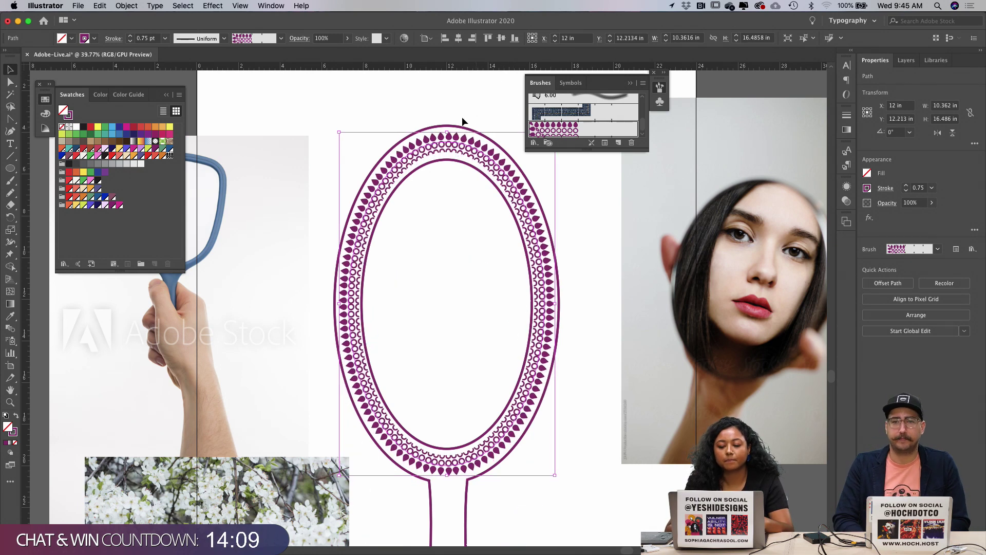
{"action": "left_click", "coordinate": [480, 94]}
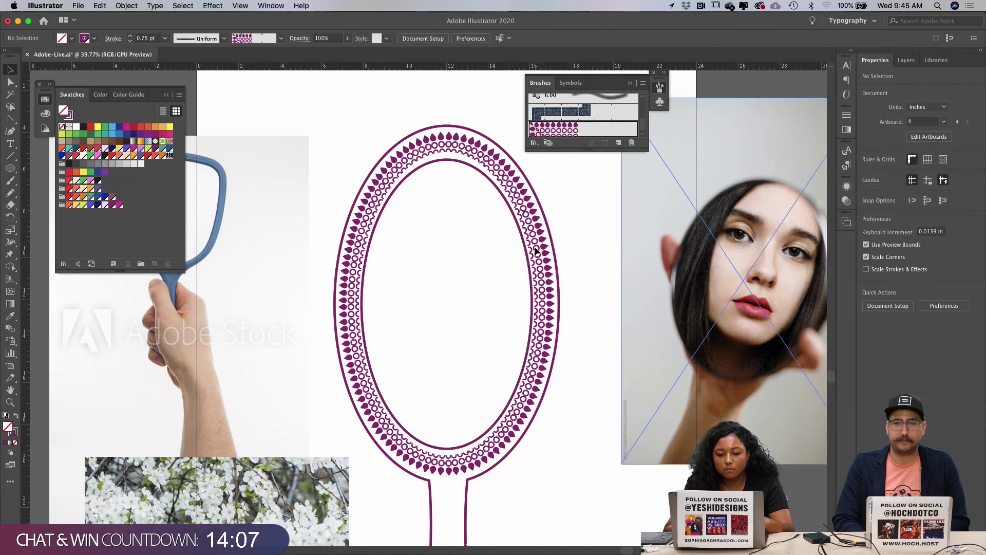
Step: Reduce the patterned oval's height further to about 16.32 in, shift it slightly up within the frame, and deselect it
{"action": "left_click", "coordinate": [452, 144]}
{"action": "left_click_drag", "start_coordinate": [446, 134], "coordinate": [477, 144]}
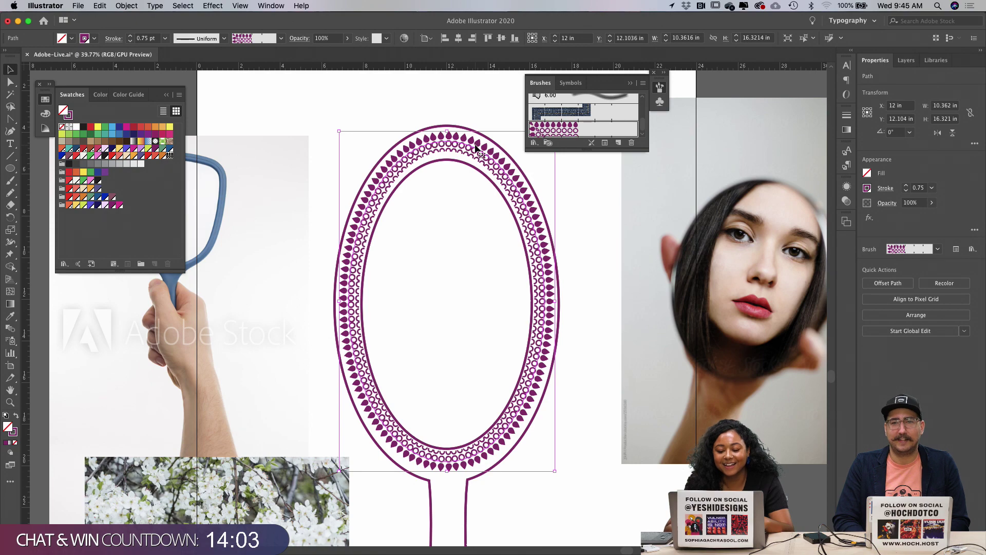
{"action": "left_click", "coordinate": [459, 102]}
{"action": "scroll", "coordinate": [459, 102], "scroll_direction": "down", "scroll_amount": 3}
{"action": "scroll", "coordinate": [554, 205], "scroll_direction": "down", "scroll_amount": 2}
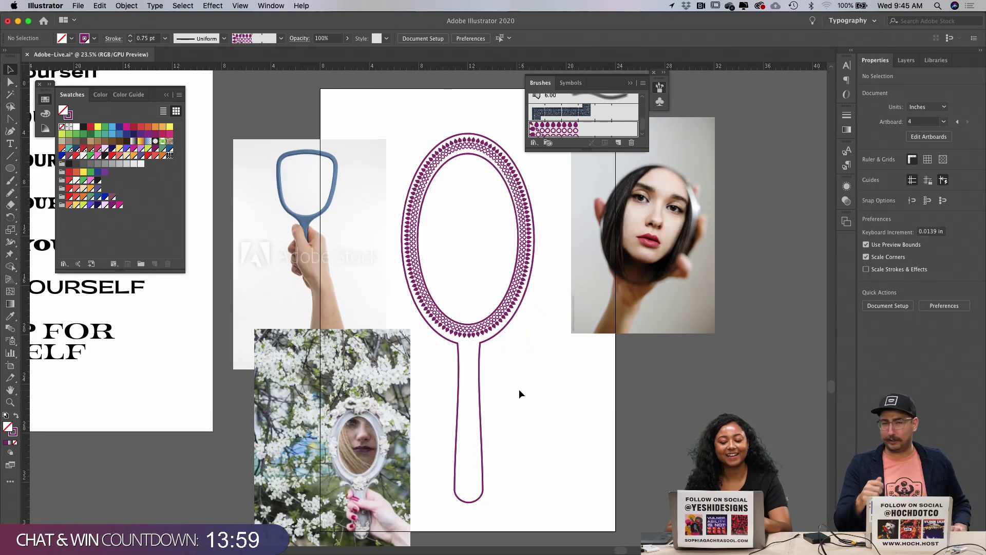
{"action": "scroll", "coordinate": [519, 394], "scroll_direction": "down", "scroll_amount": 2}
{"action": "scroll", "coordinate": [519, 394], "scroll_direction": "up", "scroll_amount": 2}
{"action": "scroll", "coordinate": [519, 394], "scroll_direction": "right", "scroll_amount": 1}
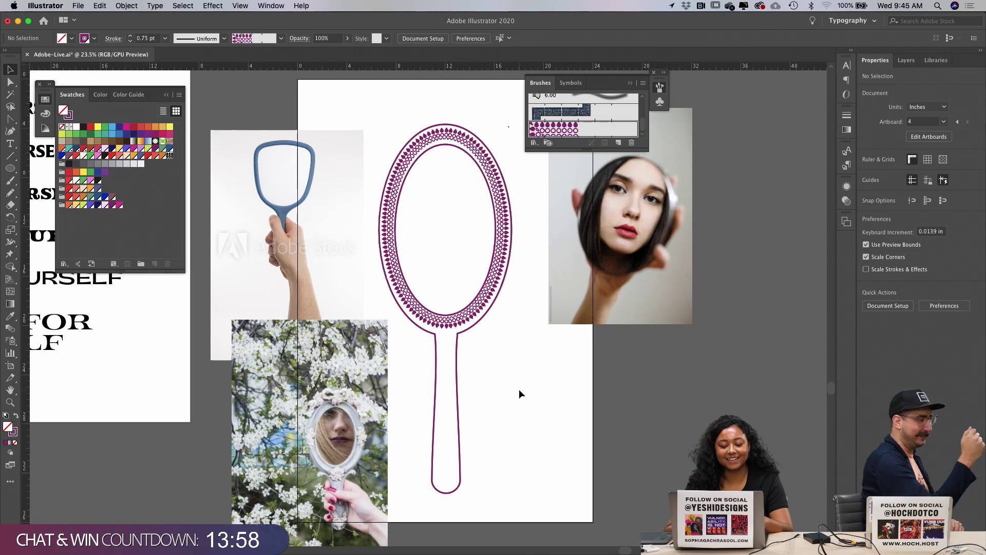
Step: Swap the mirror shape's stroke to a solid purple fill and recolor the patterned oval's stroke with a pale lavender swatch
{"action": "left_click", "coordinate": [455, 355]}
{"action": "key", "text": "shift+x"}
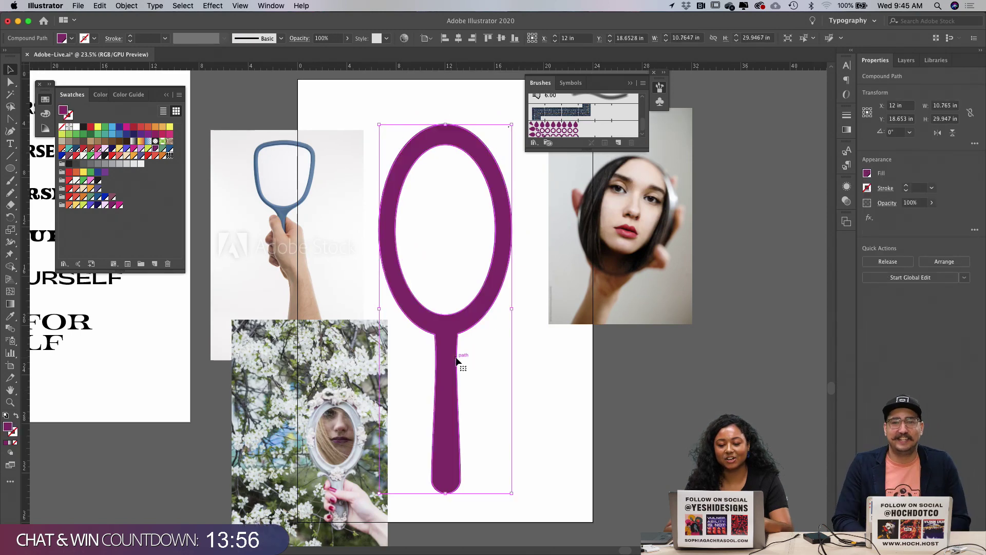
{"action": "left_click", "coordinate": [504, 217]}
{"action": "left_click", "coordinate": [867, 188]}
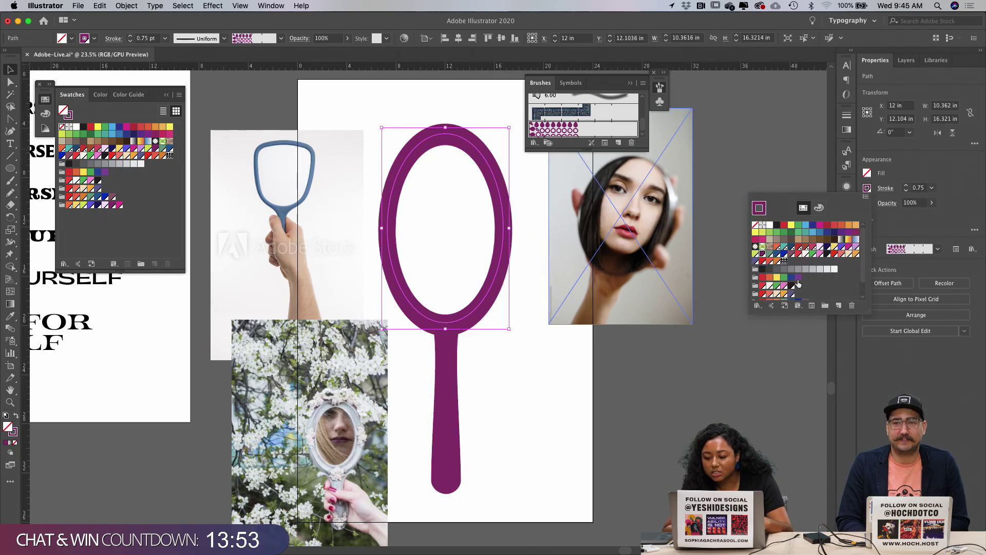
{"action": "scroll", "coordinate": [781, 290], "scroll_direction": "down", "scroll_amount": 2}
{"action": "left_click", "coordinate": [799, 294]}
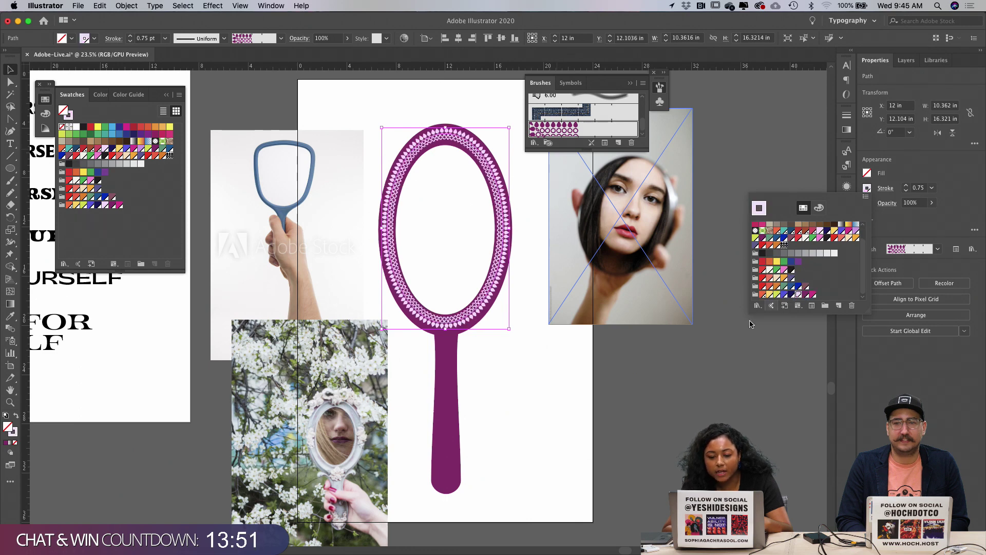
{"action": "left_click", "coordinate": [548, 402]}
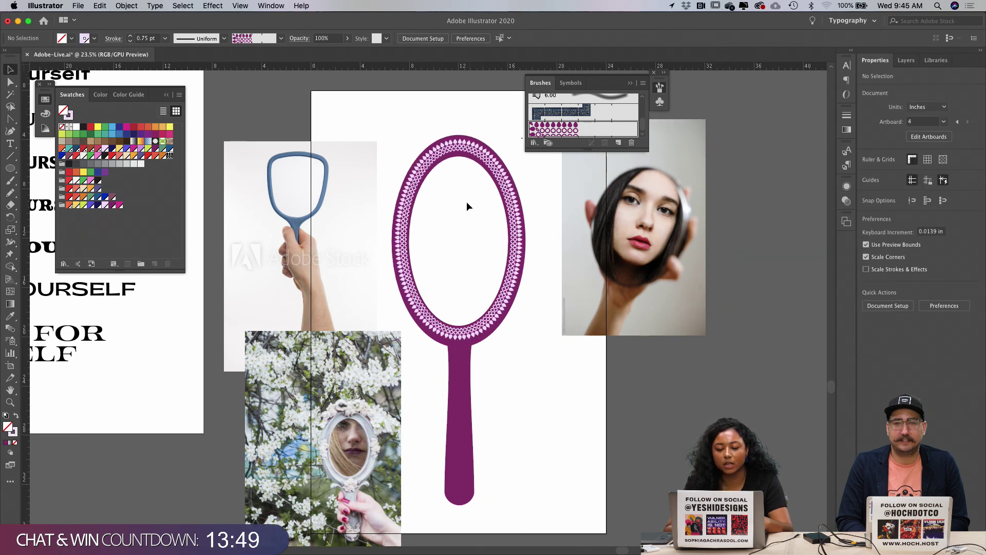
Step: Paste a copy of the frame's inner oval in place over the mirror opening and fill it with an off-white swatch
{"action": "double_click", "coordinate": [459, 159]}
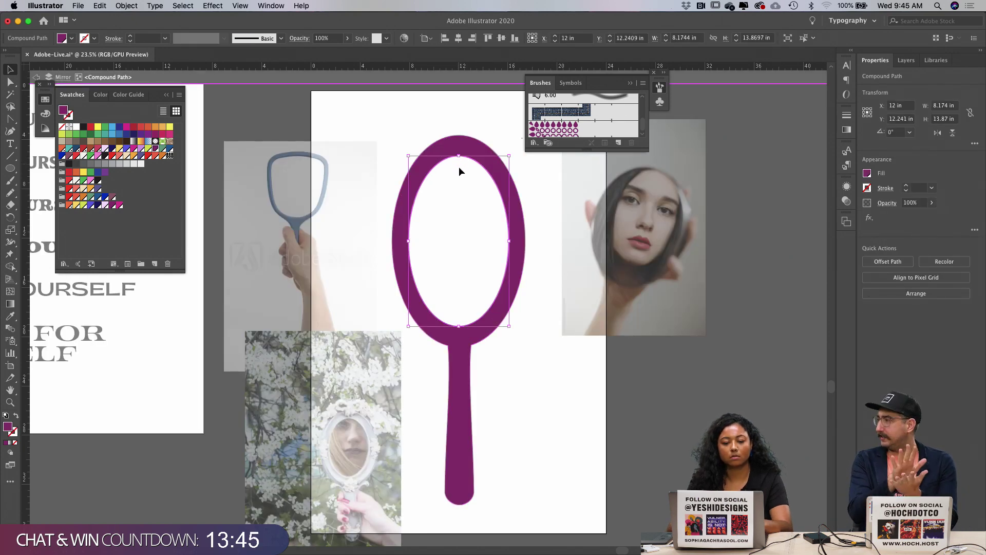
{"action": "double_click", "coordinate": [457, 172]}
{"action": "left_click", "coordinate": [99, 6]}
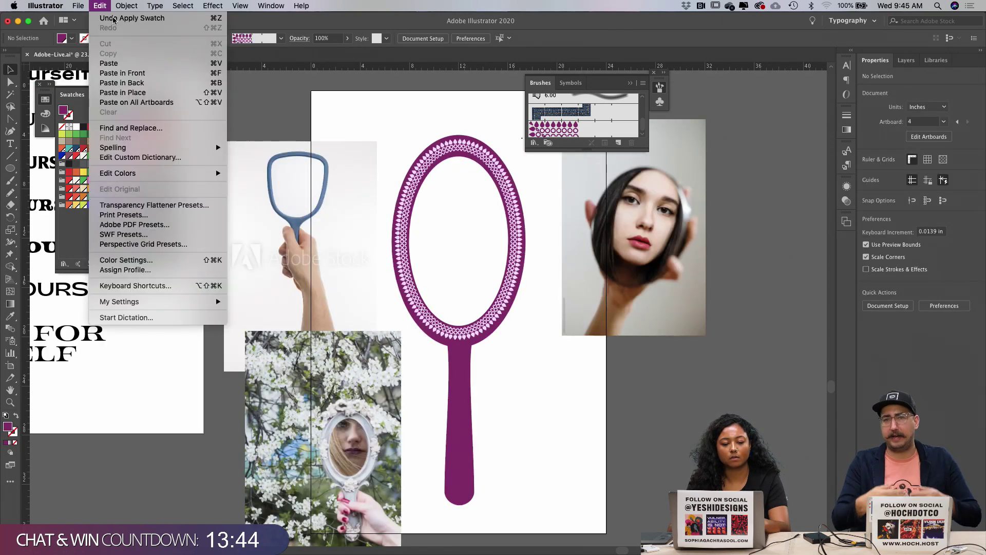
{"action": "left_click", "coordinate": [148, 93]}
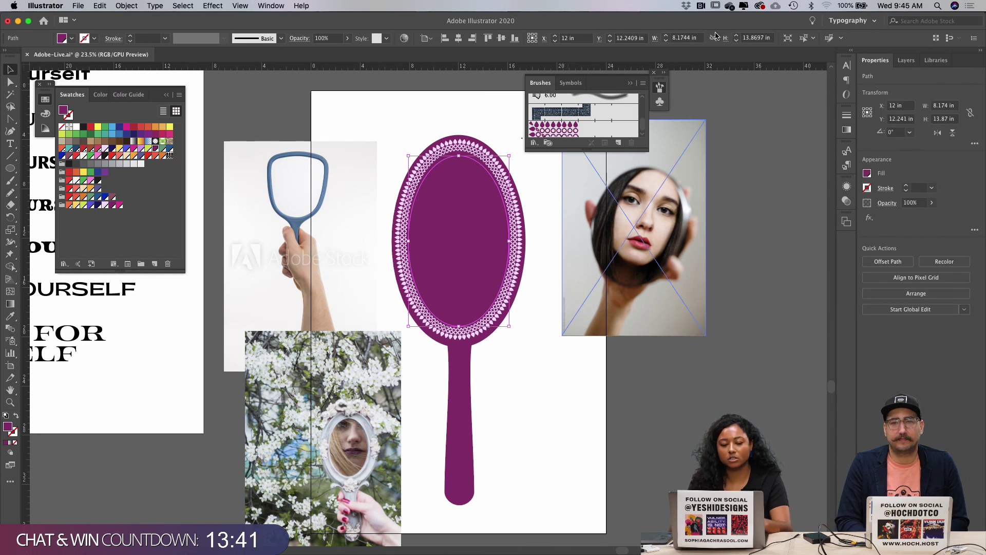
{"action": "left_click", "coordinate": [76, 180]}
{"action": "left_click", "coordinate": [561, 198]}
{"action": "left_click", "coordinate": [552, 197]}
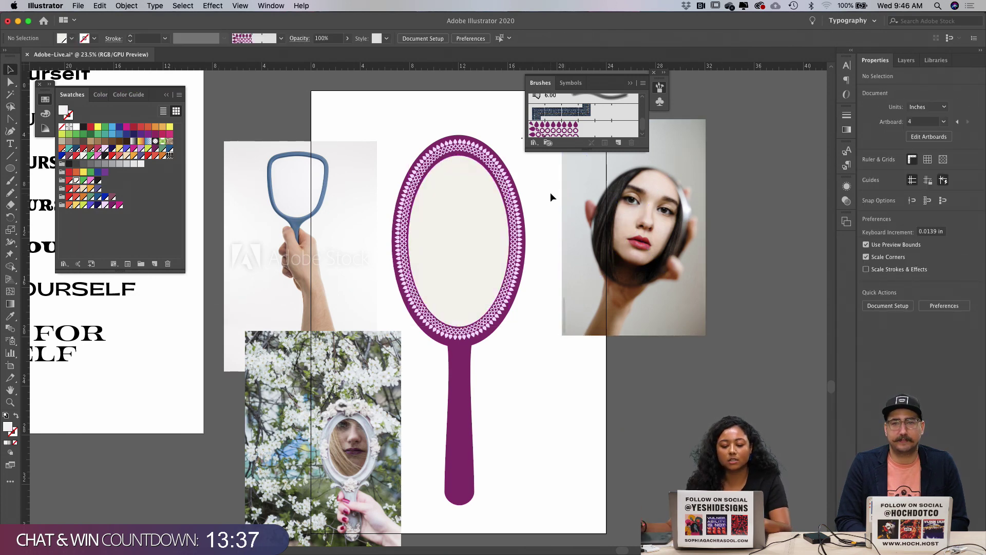
Step: Rearrange and enlarge the reference photos, placing the blossom mirror photo beside the handle and moving the portrait photo off the artboard
{"action": "scroll", "coordinate": [318, 364], "scroll_direction": "down", "scroll_amount": 2}
{"action": "scroll", "coordinate": [318, 364], "scroll_direction": "right", "scroll_amount": 2}
{"action": "left_click_drag", "start_coordinate": [369, 292], "coordinate": [396, 154]}
{"action": "left_click_drag", "start_coordinate": [349, 366], "coordinate": [297, 252]}
{"action": "left_click_drag", "start_coordinate": [282, 154], "coordinate": [337, 116]}
{"action": "left_click_drag", "start_coordinate": [343, 117], "coordinate": [461, 341]}
{"action": "left_click_drag", "start_coordinate": [545, 206], "coordinate": [770, 214]}
{"action": "left_click_drag", "start_coordinate": [253, 337], "coordinate": [228, 328]}
Step: Enlarge the blue hand mirror photo to about 16.09 by 24.13 in next to the purple handle, and close the Brushes panel
{"action": "left_click_drag", "start_coordinate": [555, 328], "coordinate": [552, 287]}
{"action": "left_click_drag", "start_coordinate": [565, 291], "coordinate": [545, 280]}
{"action": "left_click_drag", "start_coordinate": [600, 213], "coordinate": [643, 124]}
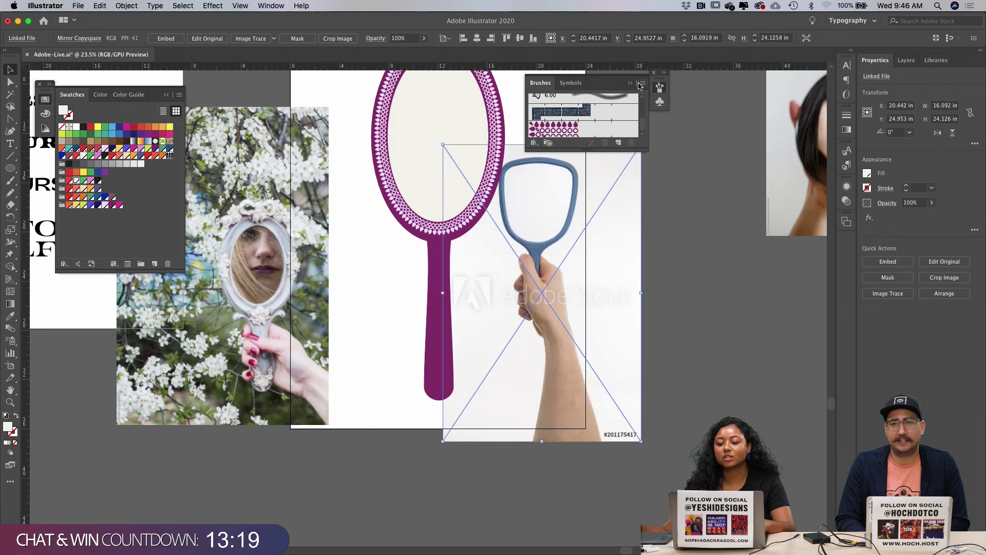
{"action": "left_click", "coordinate": [644, 85]}
{"action": "mouse_move", "coordinate": [598, 240]}
{"action": "left_mouse_down"}
{"action": "mouse_move", "coordinate": [634, 212]}
{"action": "mouse_move", "coordinate": [577, 286]}
{"action": "mouse_move", "coordinate": [573, 262]}
{"action": "mouse_move", "coordinate": [596, 308]}
{"action": "left_mouse_up"}
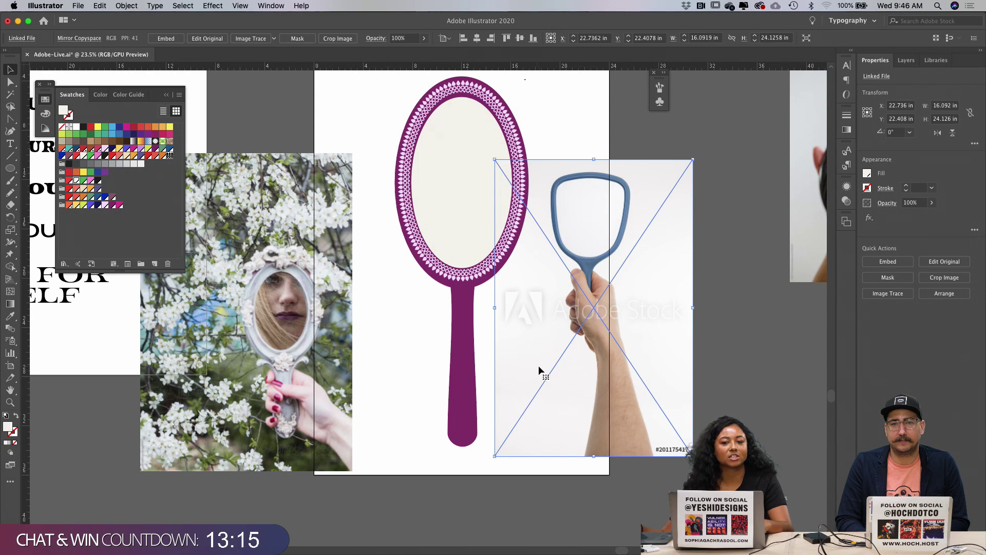
Step: Begin a Pen path at the purple handle's right edge and curve it over the back of the hand
{"action": "key", "text": "p"}
{"action": "scroll", "coordinate": [591, 308], "scroll_direction": "right", "scroll_amount": 3}
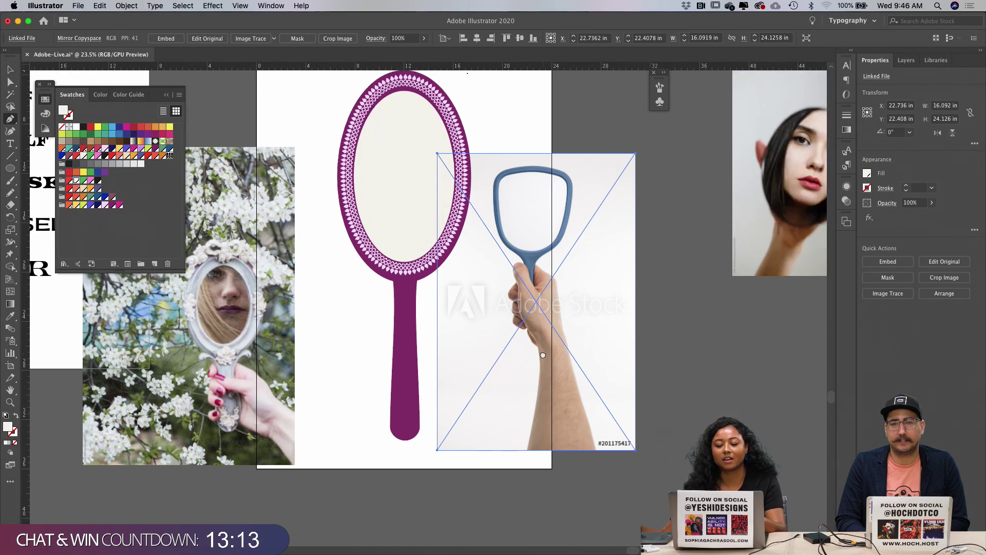
{"action": "key", "text": "z"}
{"action": "left_click_drag", "start_coordinate": [411, 361], "coordinate": [457, 293]}
{"action": "key", "text": "p"}
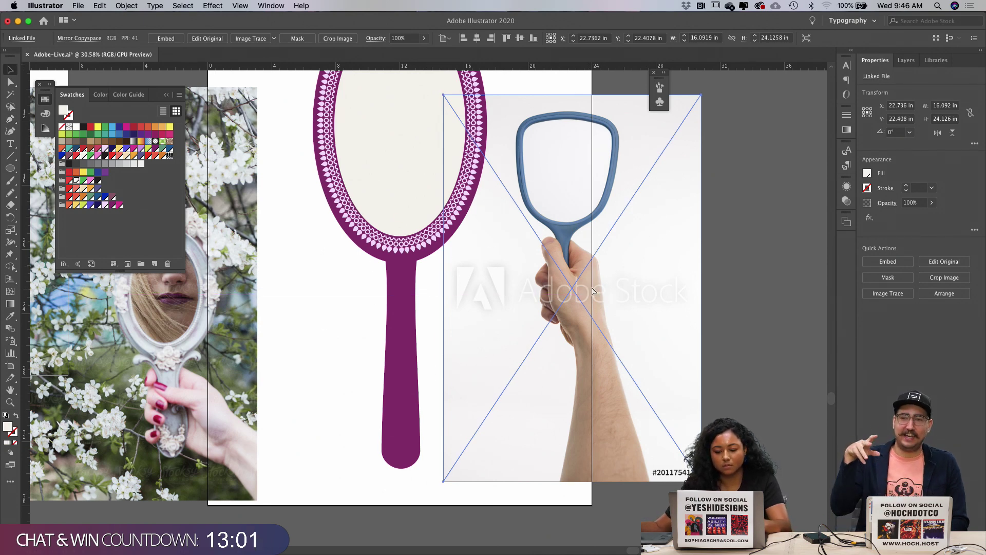
{"action": "key", "text": "super+shift+a"}
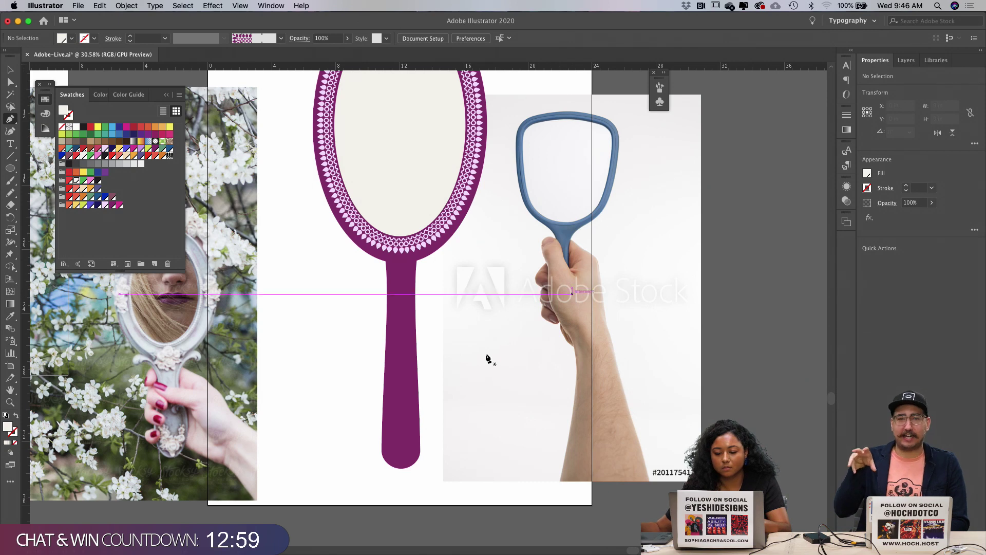
{"action": "left_click_drag", "start_coordinate": [416, 289], "coordinate": [427, 292]}
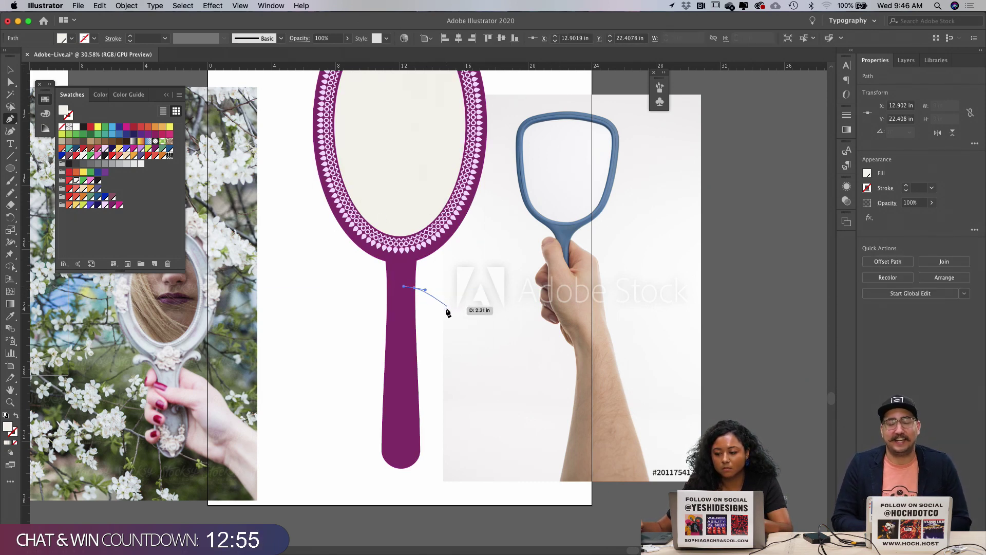
{"action": "left_click", "coordinate": [415, 287]}
{"action": "left_click_drag", "start_coordinate": [444, 298], "coordinate": [457, 306]}
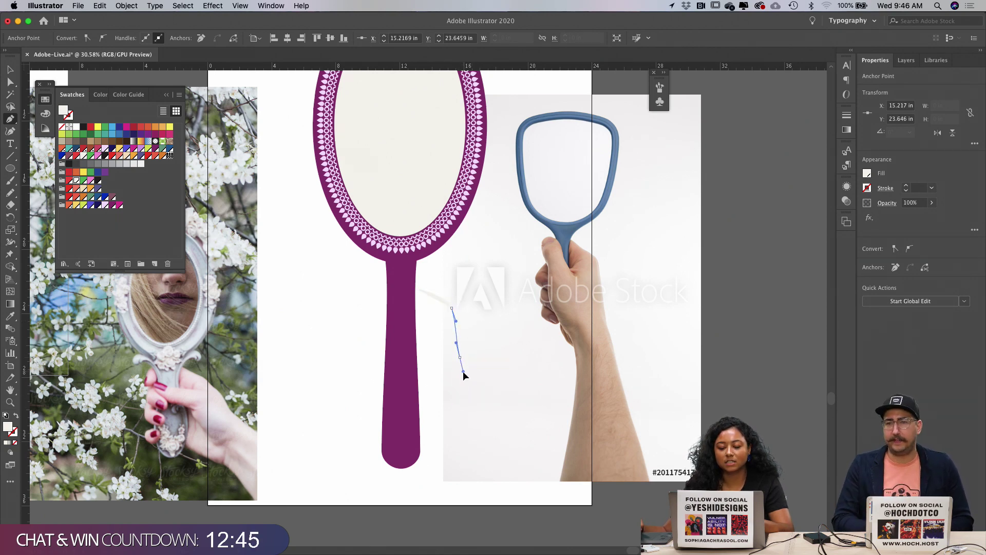
Step: Continue the path down the forearm to the artboard's lower edge, across, and back up past the wrist to the handle
{"action": "left_click", "coordinate": [464, 374]}
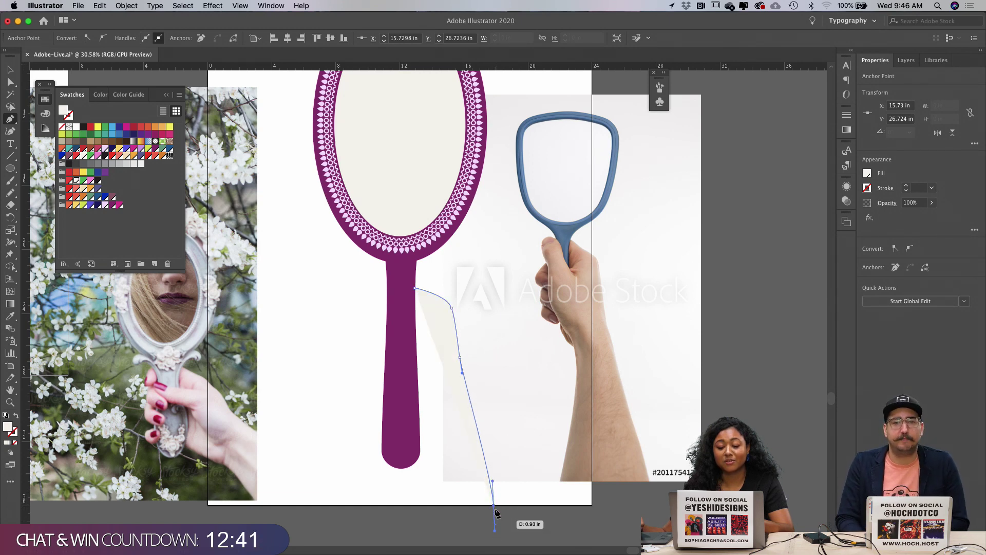
{"action": "left_click", "coordinate": [494, 505]}
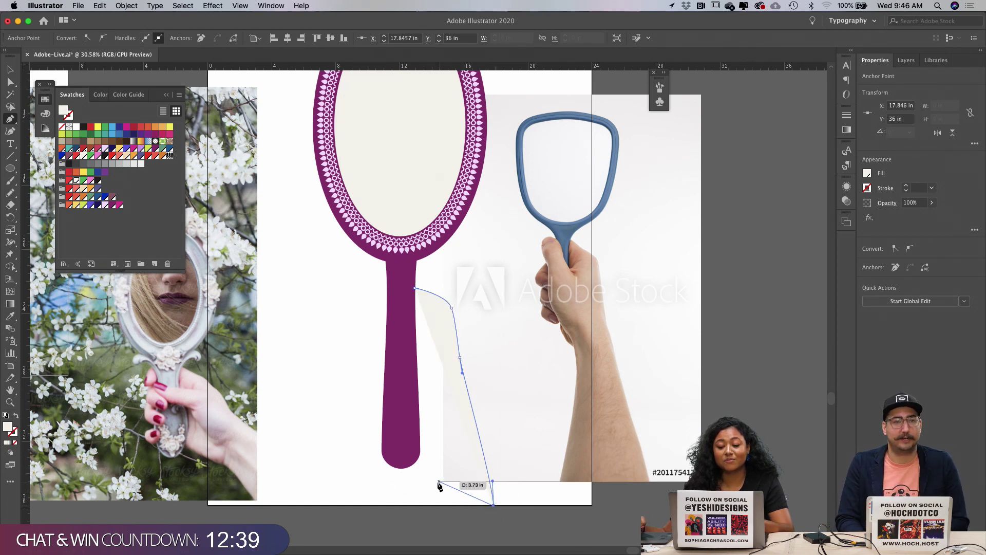
{"action": "left_click", "coordinate": [421, 507]}
{"action": "mouse_move", "coordinate": [434, 376]}
{"action": "left_mouse_down"}
{"action": "mouse_move", "coordinate": [429, 344]}
{"action": "mouse_move", "coordinate": [428, 361]}
{"action": "left_mouse_up"}
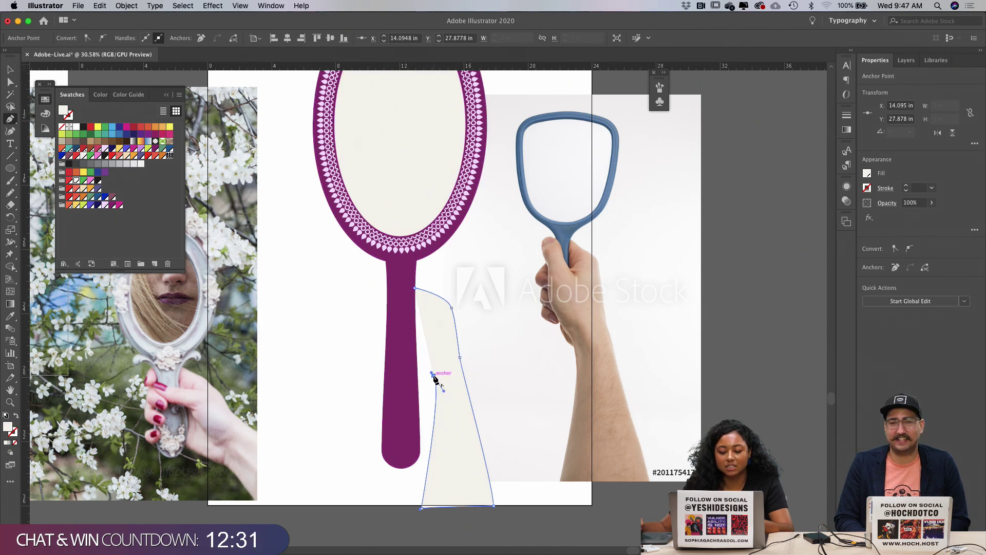
{"action": "left_click", "coordinate": [417, 353]}
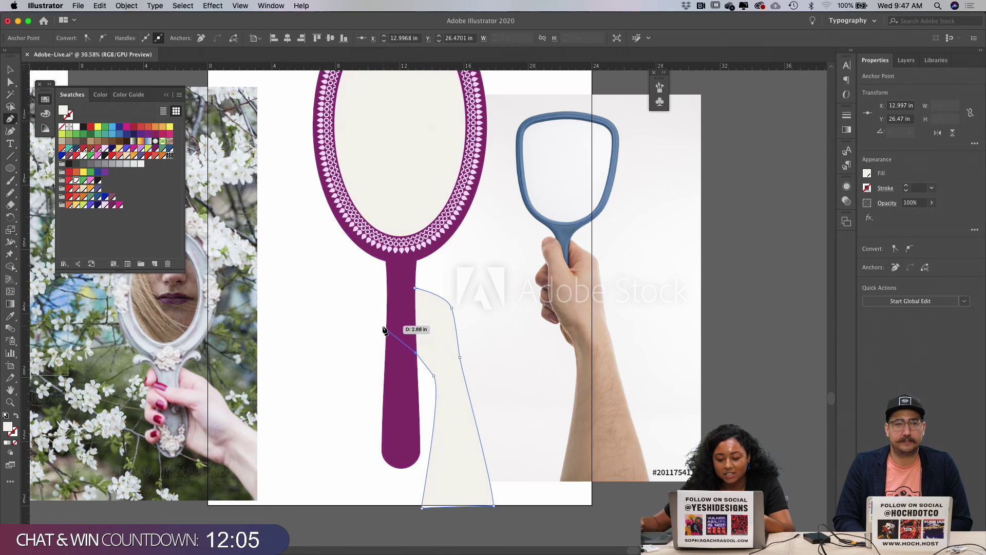
Step: Draw the thumb outline on the handle's other side and close the hand path across the handle
{"action": "mouse_move", "coordinate": [379, 317]}
{"action": "left_mouse_down"}
{"action": "mouse_move", "coordinate": [378, 295]}
{"action": "mouse_move", "coordinate": [367, 314]}
{"action": "left_mouse_up"}
{"action": "key", "text": "super+z"}
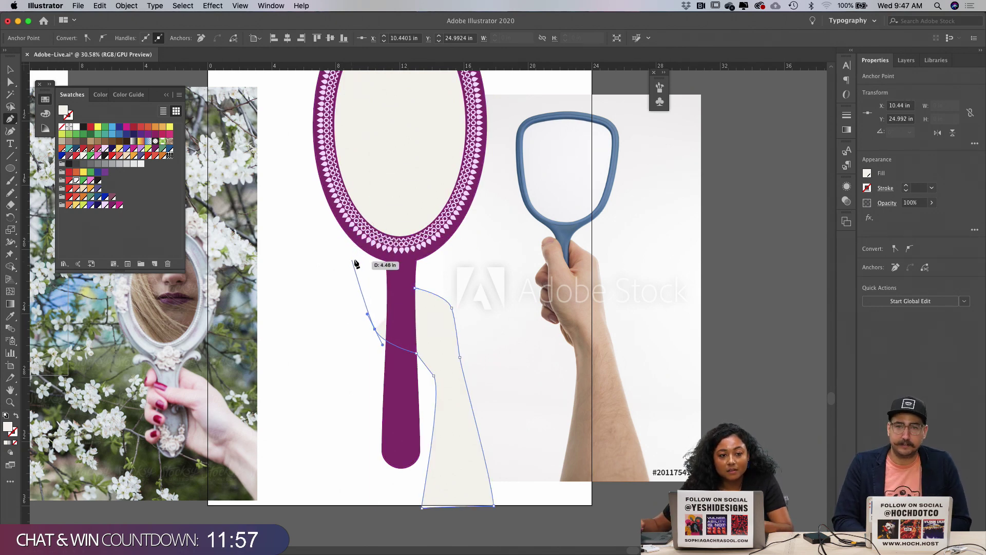
{"action": "left_click", "coordinate": [364, 289]}
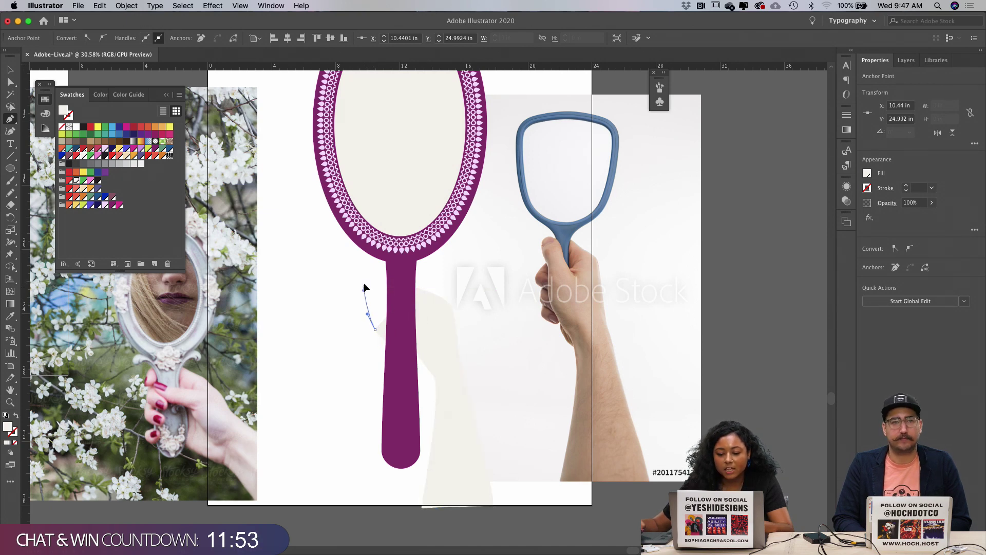
{"action": "left_click_drag", "start_coordinate": [364, 264], "coordinate": [404, 300]}
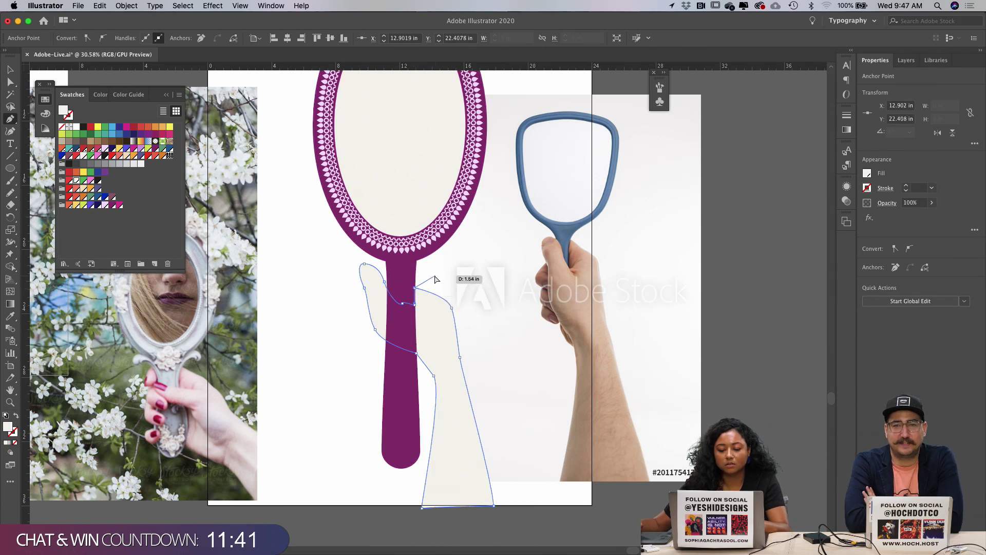
{"action": "left_click", "coordinate": [431, 291], "text": "super"}
{"action": "left_click", "coordinate": [432, 291]}
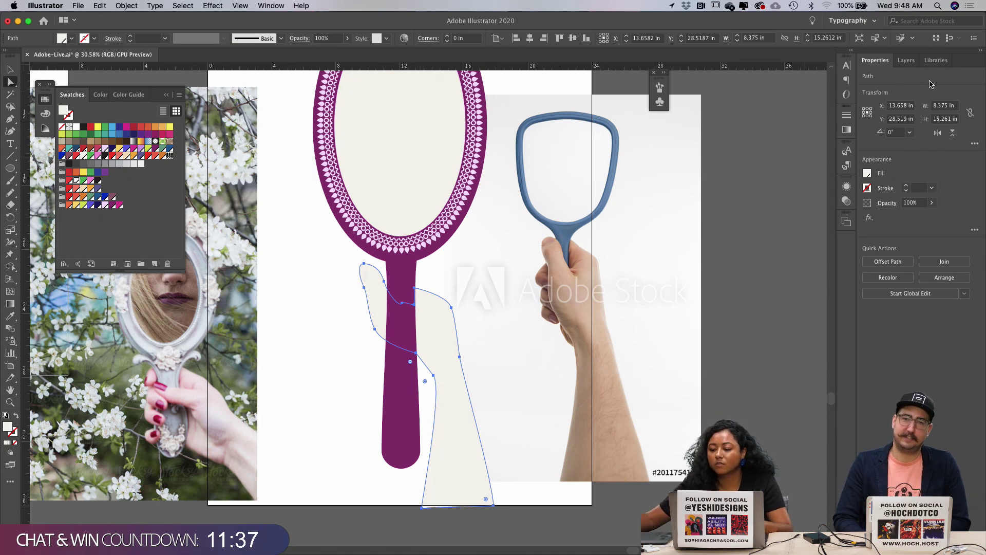
Step: Create a layer named Hand above the Reference Photos layer and move the hand path into it
{"action": "left_click", "coordinate": [907, 60]}
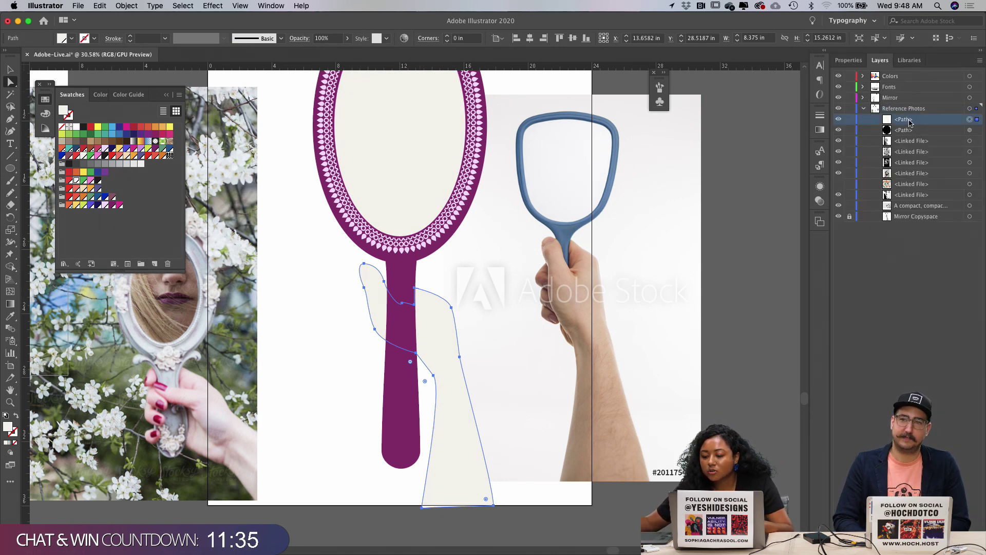
{"action": "left_click", "coordinate": [907, 120]}
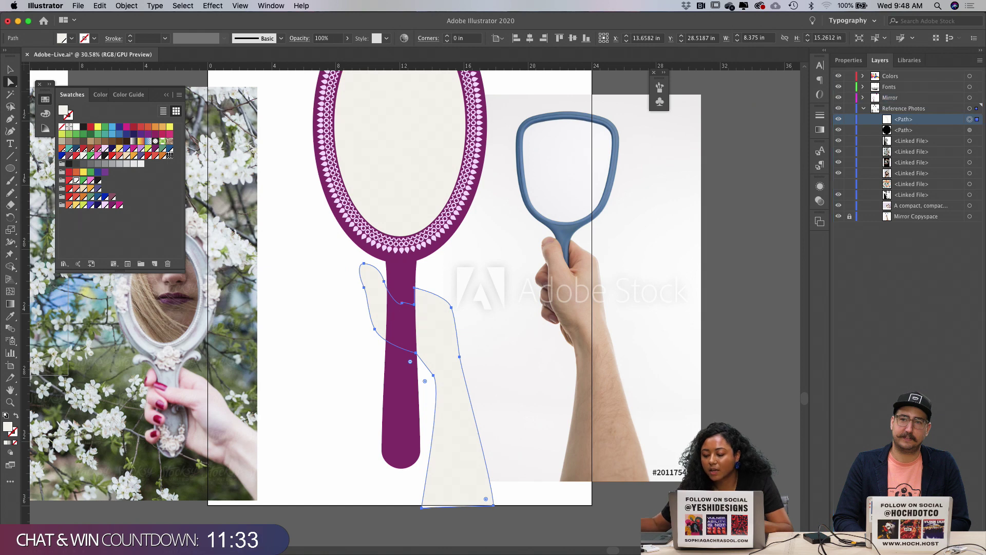
{"action": "left_click", "coordinate": [959, 548]}
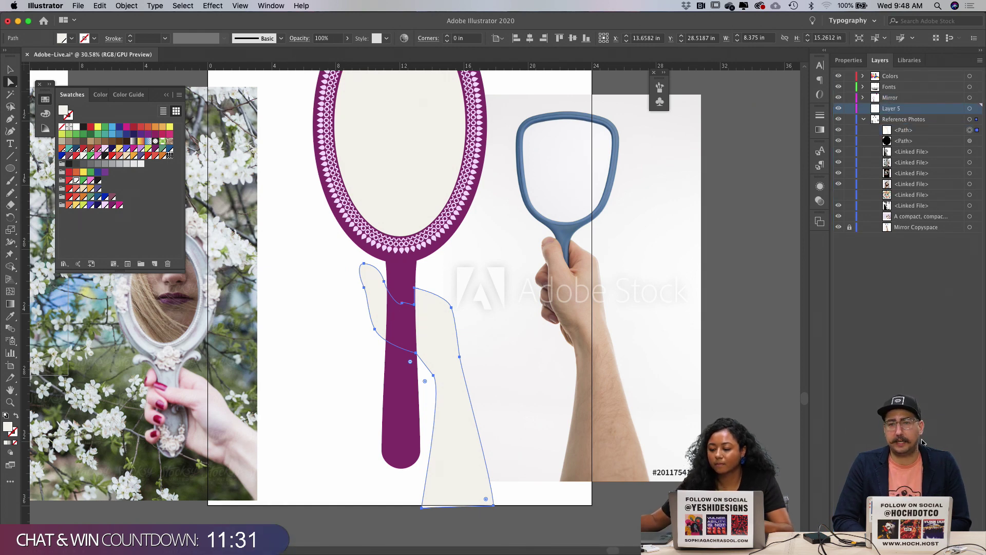
{"action": "left_click", "coordinate": [945, 494]}
{"action": "left_click", "coordinate": [959, 548]}
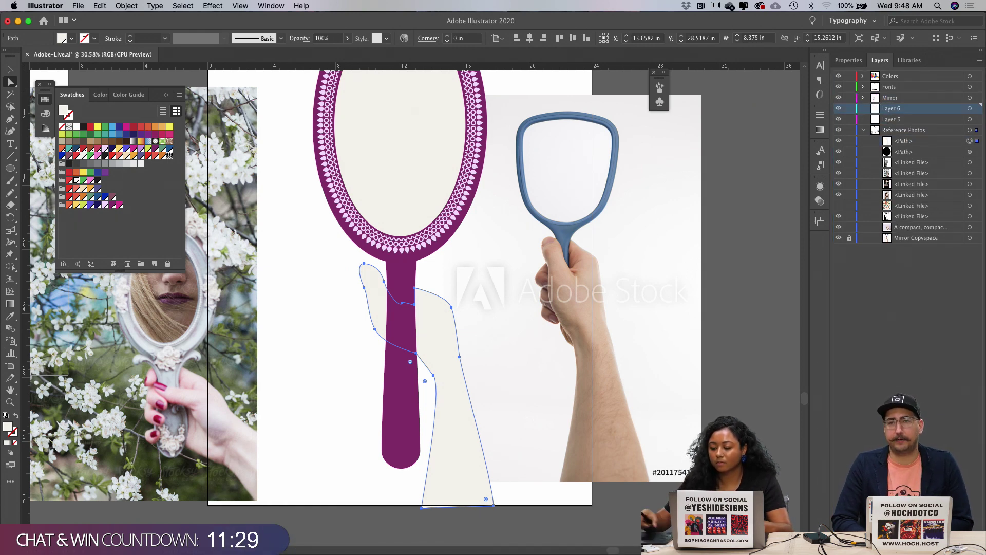
{"action": "key", "text": "super+z"}
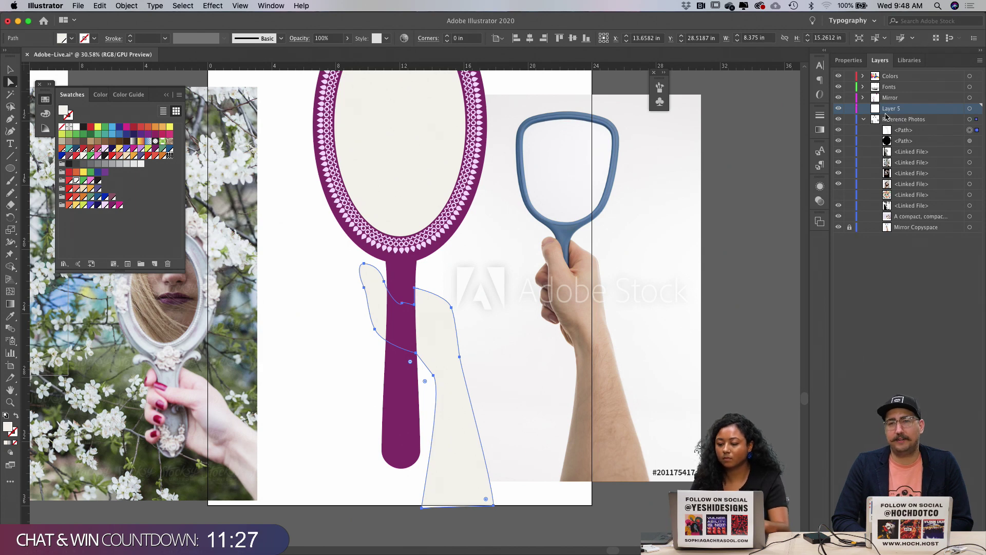
{"action": "double_click", "coordinate": [887, 109]}
{"action": "type", "text": "Hand"}
{"action": "left_click", "coordinate": [905, 132]}
{"action": "left_click_drag", "start_coordinate": [906, 135], "coordinate": [868, 110]}
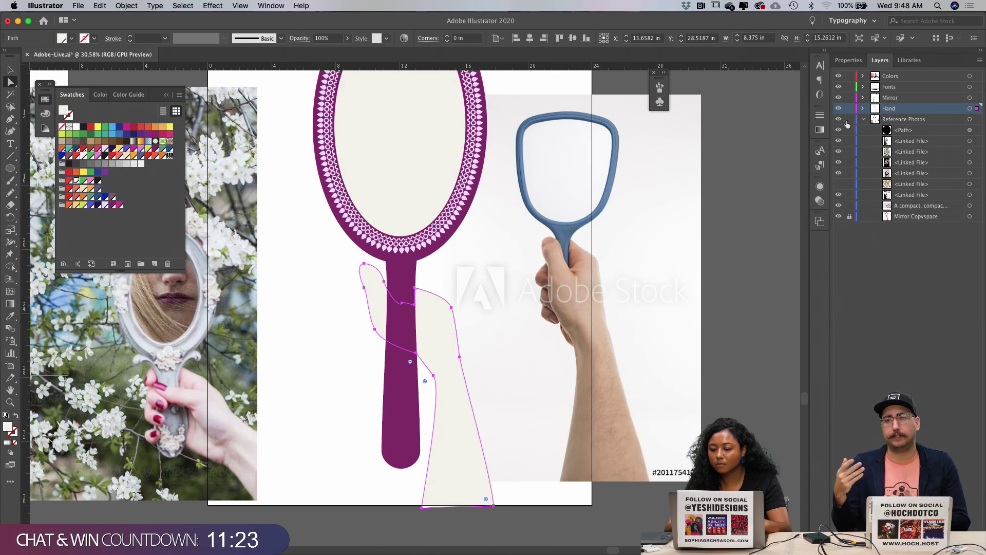
Step: Delete the stray path from the Reference Photos layer, and lock and collapse that layer
{"action": "left_click", "coordinate": [905, 135]}
{"action": "left_click", "coordinate": [968, 132]}
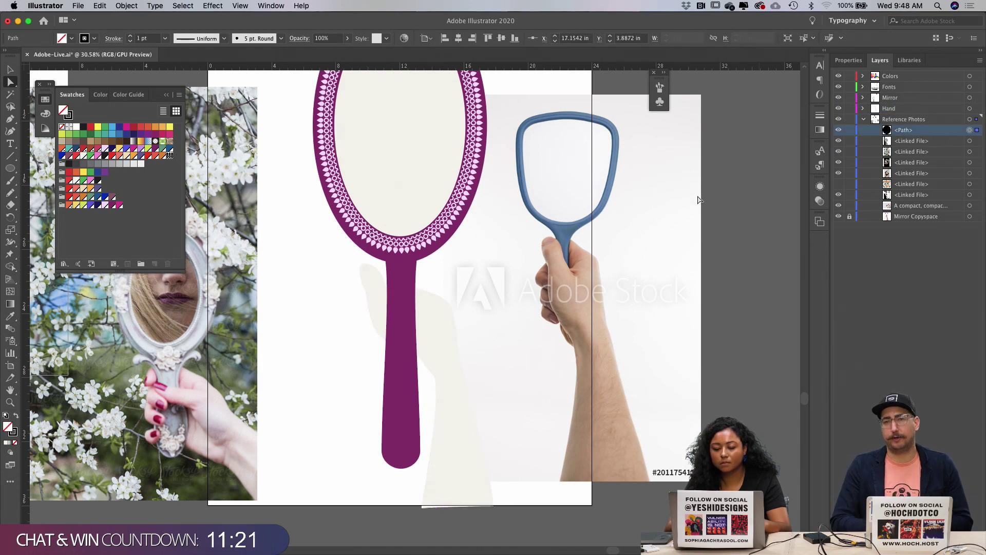
{"action": "scroll", "coordinate": [689, 200], "scroll_direction": "down", "scroll_amount": 5}
{"action": "scroll", "coordinate": [689, 200], "scroll_direction": "up", "scroll_amount": 5}
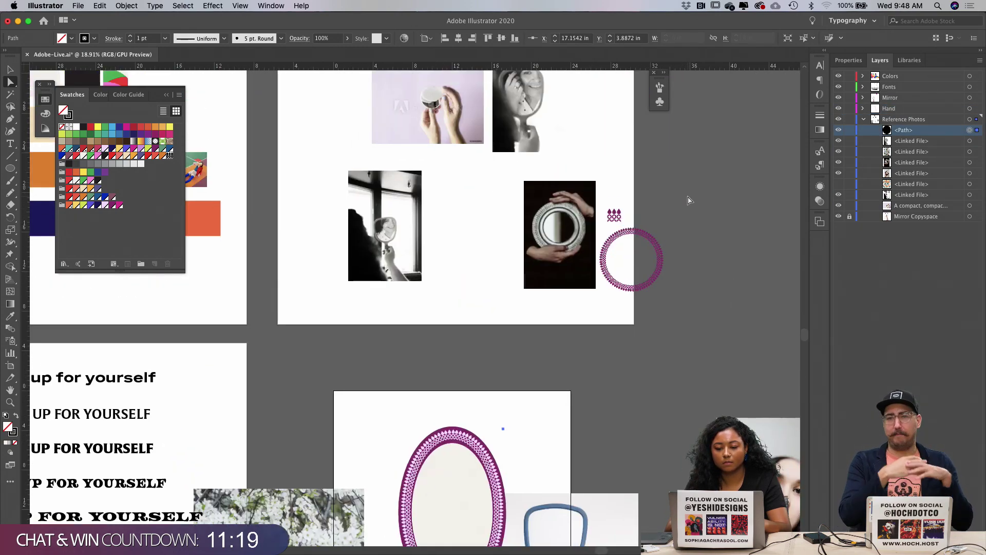
{"action": "scroll", "coordinate": [689, 200], "scroll_direction": "down", "scroll_amount": 5}
{"action": "scroll", "coordinate": [555, 308], "scroll_direction": "up", "scroll_amount": 5}
{"action": "scroll", "coordinate": [556, 309], "scroll_direction": "down", "scroll_amount": 1}
{"action": "key", "text": "Delete"}
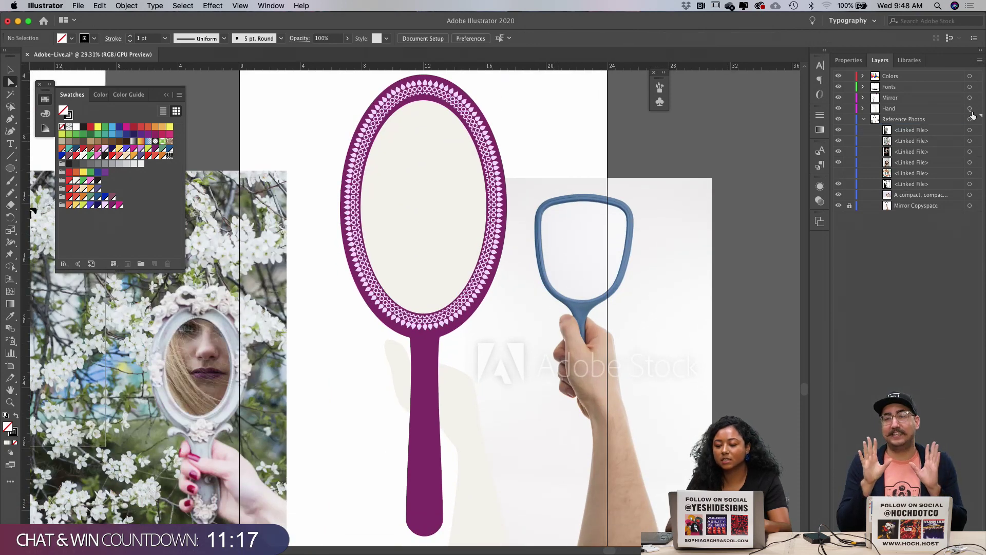
{"action": "left_click", "coordinate": [863, 119]}
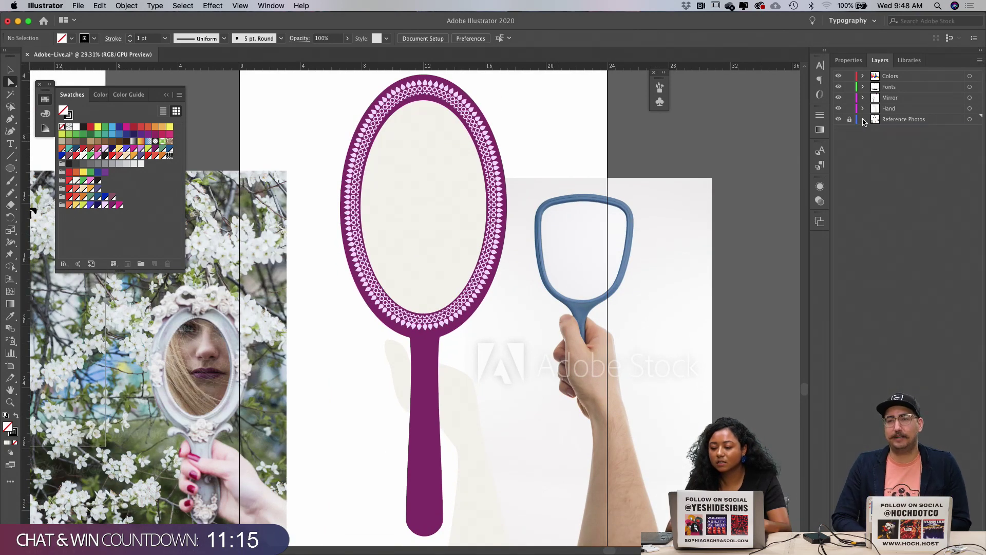
Step: Move the Hand layer above the Mirror layer so the hand sits in front of the handle
{"action": "left_click", "coordinate": [864, 108]}
{"action": "left_click", "coordinate": [906, 98]}
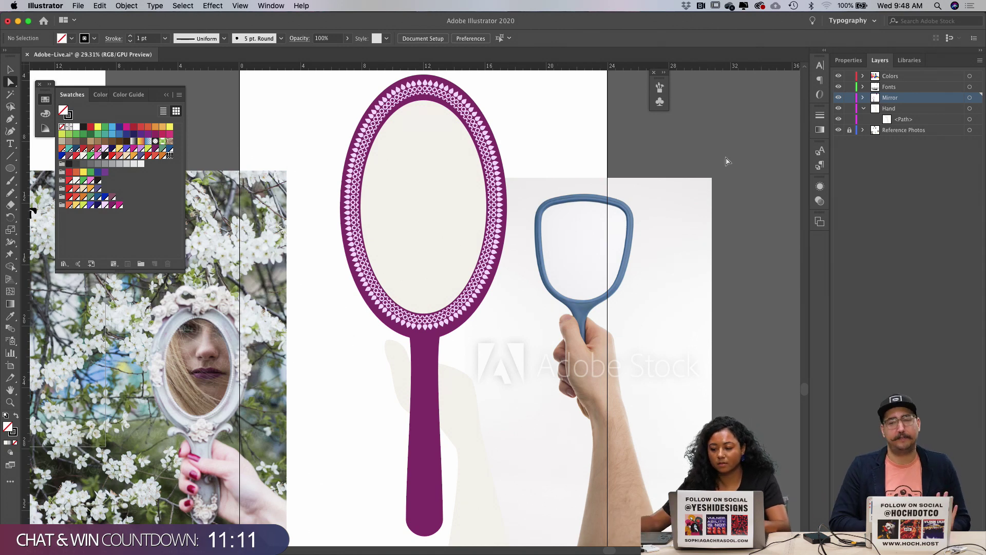
{"action": "left_click_drag", "start_coordinate": [893, 115], "coordinate": [894, 95]}
Step: Raise the hand's upper anchor point along the handle's right edge to heighten the knuckle curve
{"action": "left_click_drag", "start_coordinate": [414, 342], "coordinate": [394, 301]}
{"action": "key", "text": "z"}
{"action": "left_click_drag", "start_coordinate": [399, 359], "coordinate": [472, 366]}
{"action": "key", "text": "a"}
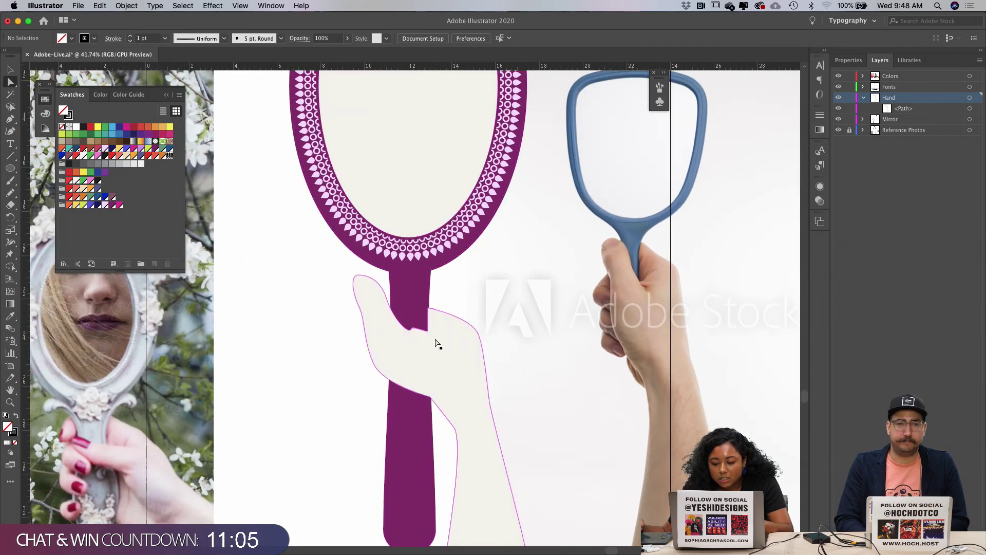
{"action": "left_click", "coordinate": [441, 318]}
{"action": "left_click_drag", "start_coordinate": [428, 308], "coordinate": [428, 290]}
{"action": "key", "text": "ctrl+z"}
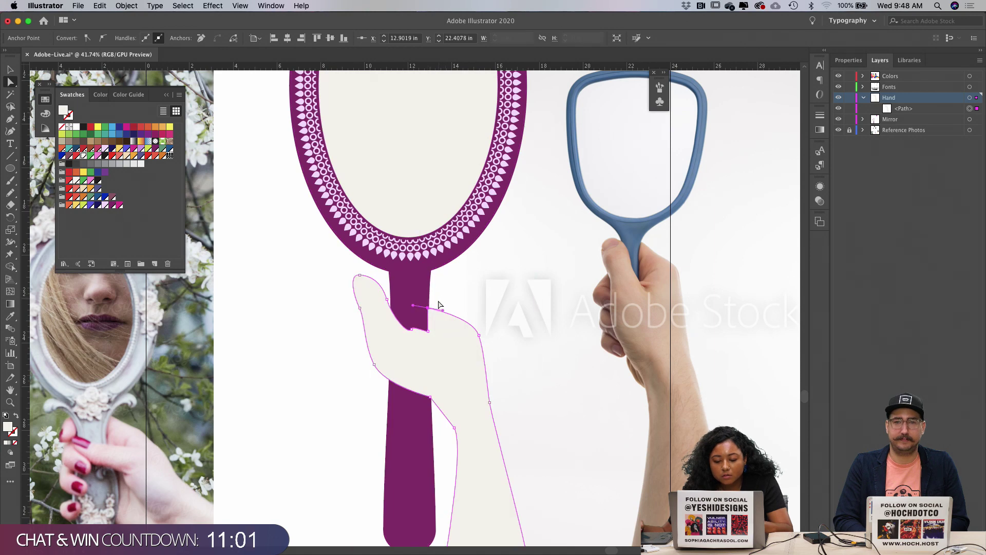
{"action": "key", "text": "a"}
{"action": "left_click_drag", "start_coordinate": [428, 308], "coordinate": [429, 293]}
{"action": "left_click", "coordinate": [467, 248]}
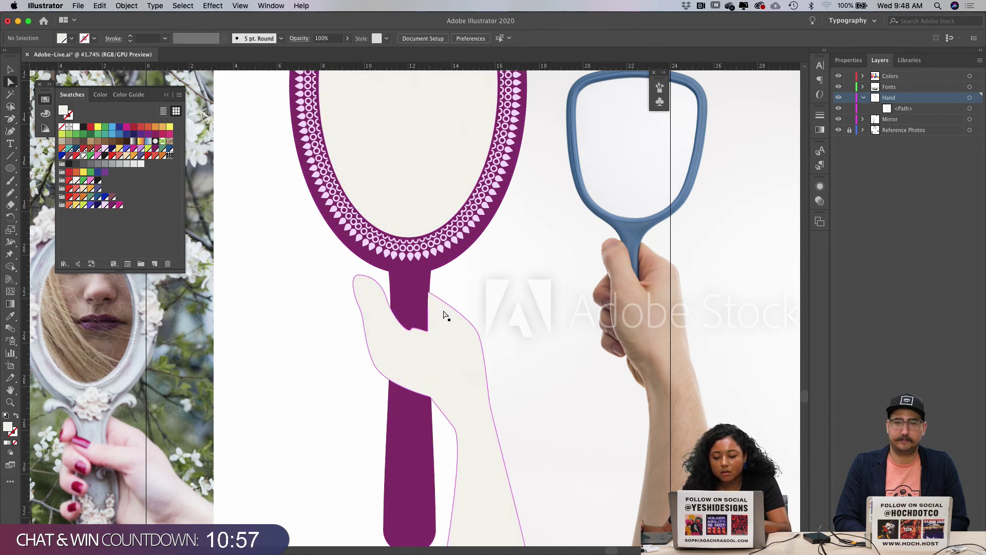
Step: Reshape the hand's curve between the thumb and the knuckle so it dips smoothly across the mirror handle
{"action": "left_click", "coordinate": [444, 309]}
{"action": "left_click", "coordinate": [446, 295]}
{"action": "left_click_drag", "start_coordinate": [414, 331], "coordinate": [412, 328]}
{"action": "key", "text": "p"}
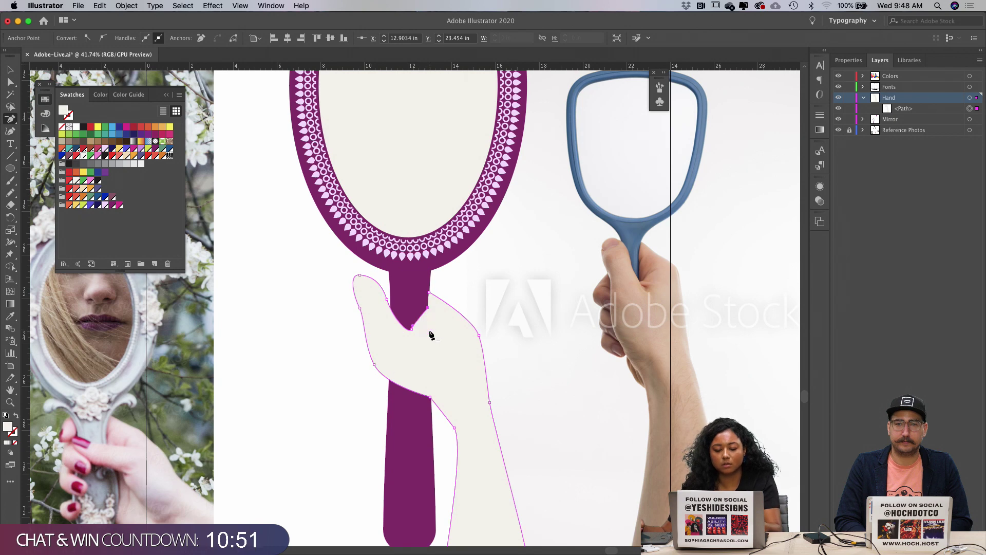
{"action": "mouse_move", "coordinate": [413, 329]}
{"action": "left_mouse_down"}
{"action": "mouse_move", "coordinate": [430, 340]}
{"action": "mouse_move", "coordinate": [433, 329]}
{"action": "left_mouse_up"}
{"action": "left_click", "coordinate": [472, 254]}
{"action": "left_click", "coordinate": [435, 314]}
Step: Try removing the anchor point below the knuckle on the inner curve, and undo the removal
{"action": "key", "text": "minus"}
{"action": "left_click", "coordinate": [428, 308]}
{"action": "key", "text": "a"}
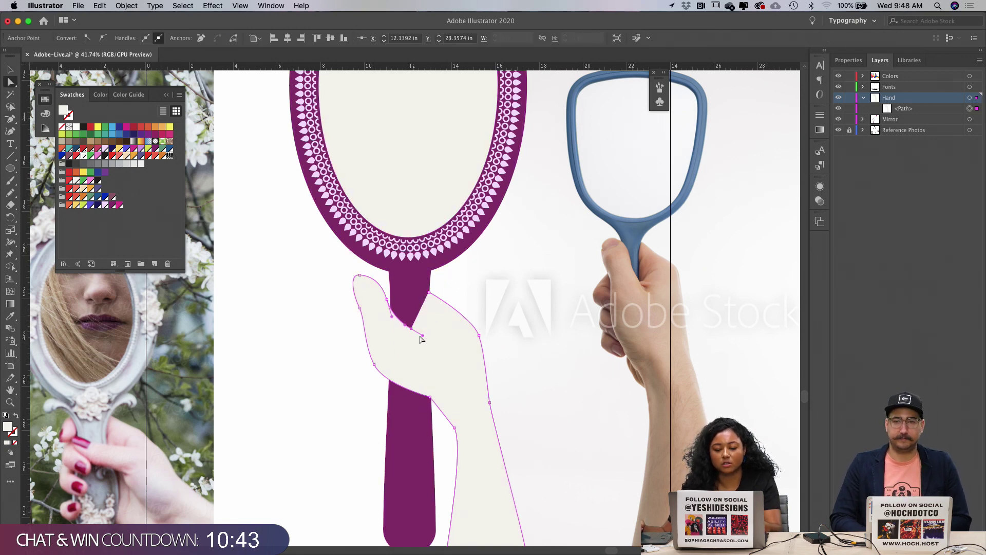
{"action": "key", "text": "super+z"}
Step: Nudge the knuckle's top anchor point upward along the handle's right edge
{"action": "left_click", "coordinate": [429, 308]}
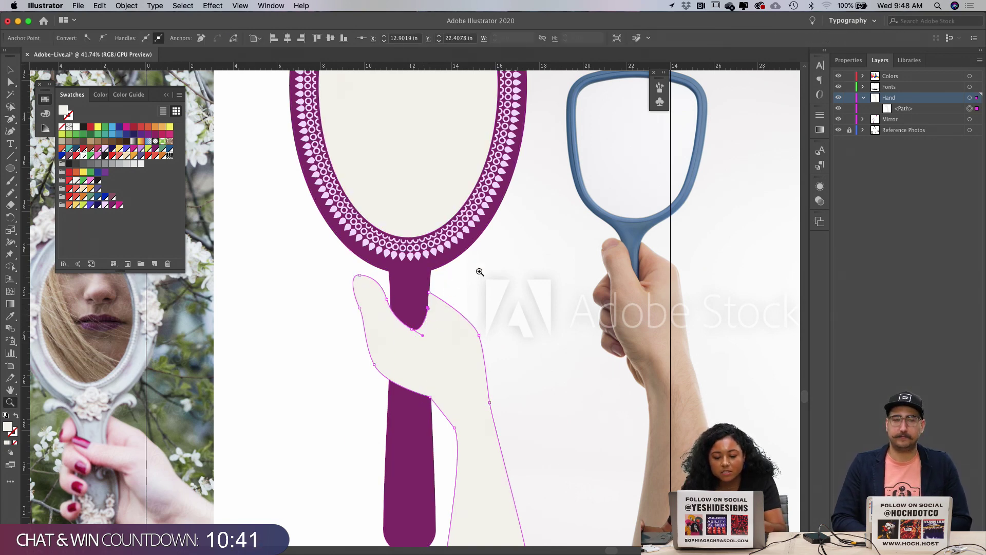
{"action": "scroll", "coordinate": [430, 312], "scroll_direction": "up", "scroll_amount": 5}
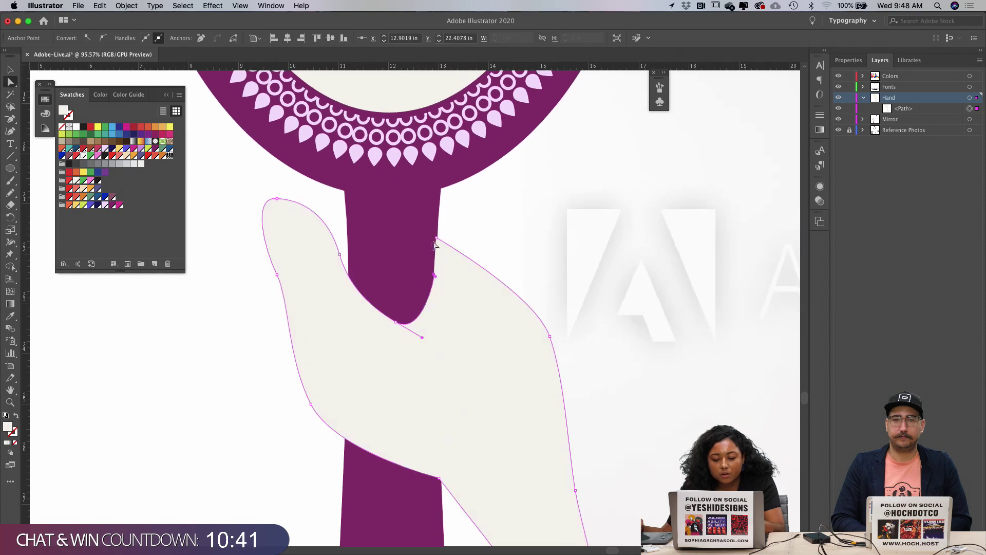
{"action": "left_click", "coordinate": [434, 275], "text": "shift"}
{"action": "left_click", "coordinate": [433, 275]}
{"action": "left_click_drag", "start_coordinate": [434, 274], "coordinate": [441, 243]}
{"action": "key", "text": "a"}
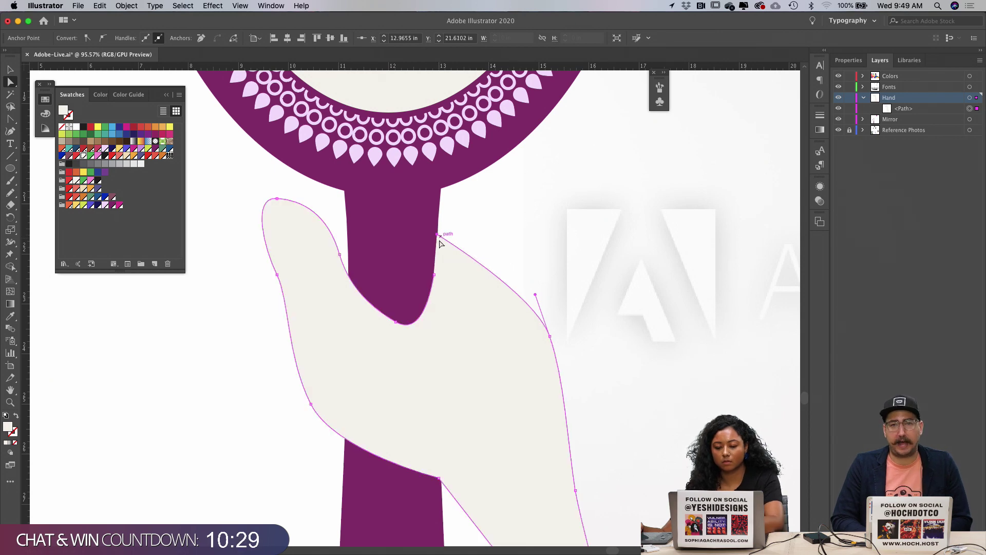
Step: Tighten the outer contour of the thumb and palm on the side facing away from the wrist
{"action": "key", "text": "super+minus"}
{"action": "key", "text": "super+minus"}
{"action": "key", "text": "super+minus"}
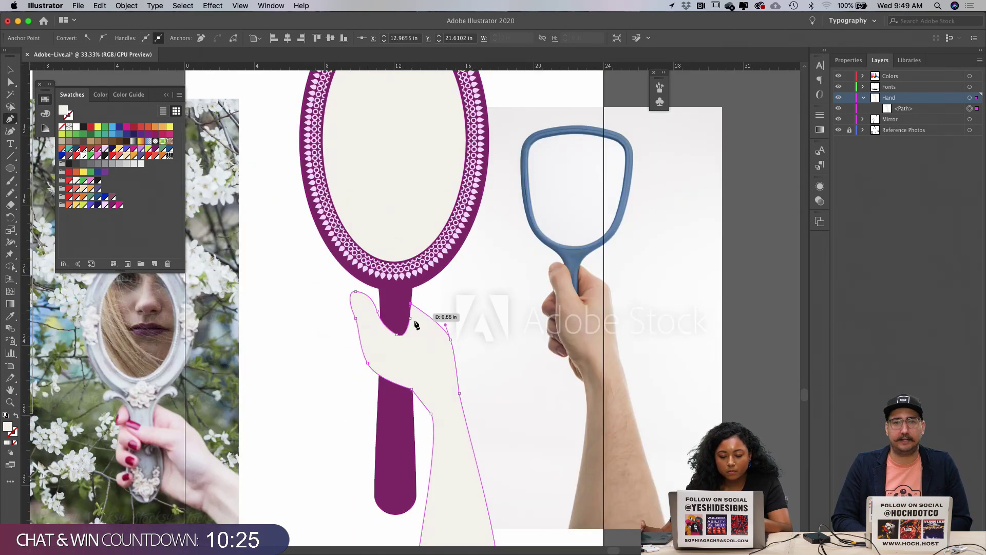
{"action": "key", "text": "a"}
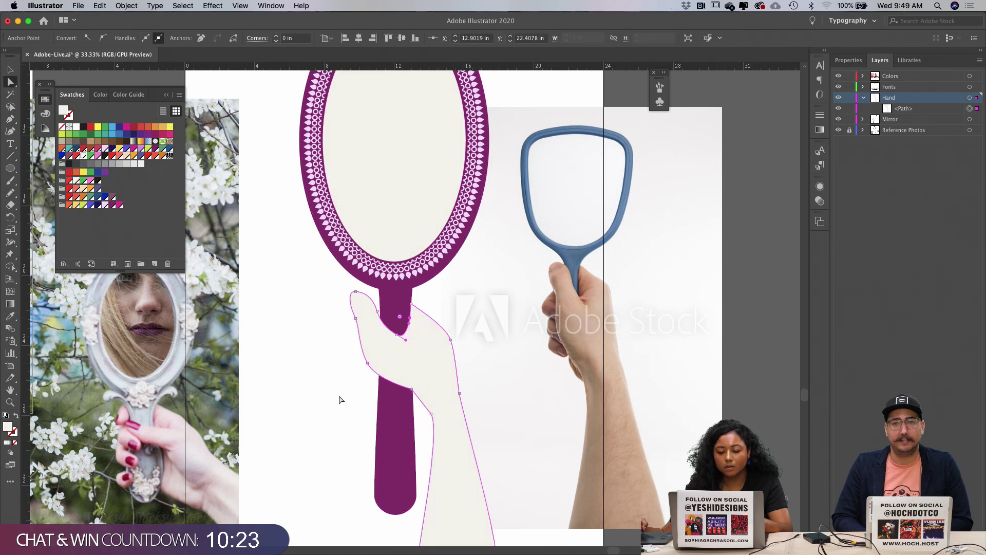
{"action": "left_click", "coordinate": [352, 400]}
{"action": "scroll", "coordinate": [409, 361], "scroll_direction": "down", "scroll_amount": 2}
{"action": "scroll", "coordinate": [410, 360], "scroll_direction": "right", "scroll_amount": 1}
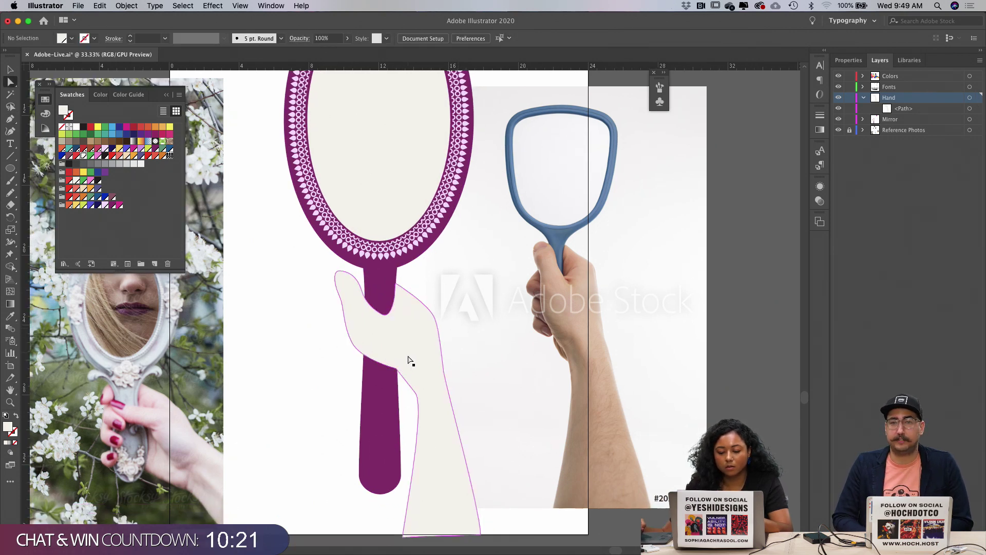
{"action": "left_click", "coordinate": [385, 368]}
{"action": "left_click_drag", "start_coordinate": [353, 345], "coordinate": [332, 278]}
{"action": "key", "text": "super+shift+a"}
Step: Smooth the wrist's inner anchor point and reshape the palm's lower edge where it crosses the handle
{"action": "left_click", "coordinate": [404, 352]}
{"action": "left_click_drag", "start_coordinate": [414, 402], "coordinate": [432, 415]}
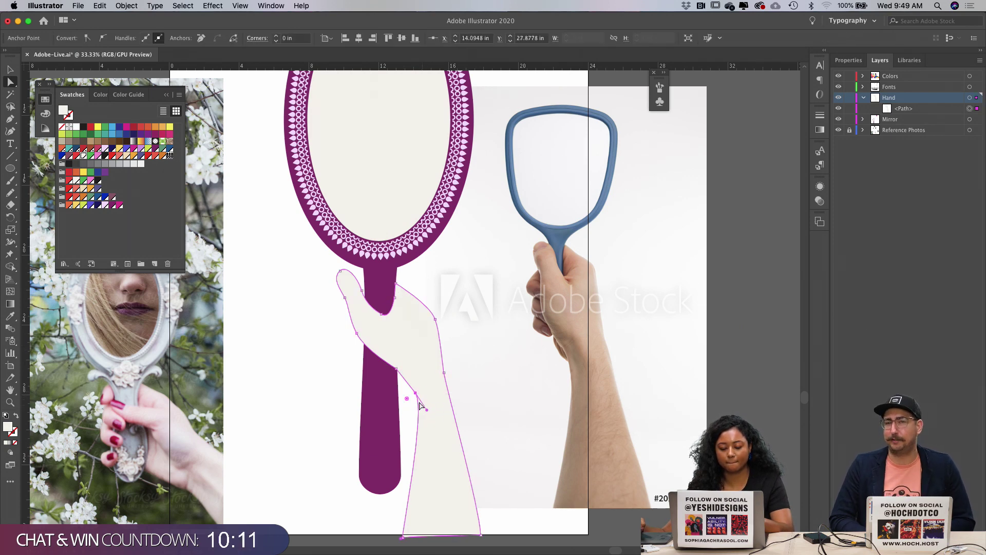
{"action": "key", "text": "shift+c"}
{"action": "left_click", "coordinate": [426, 409]}
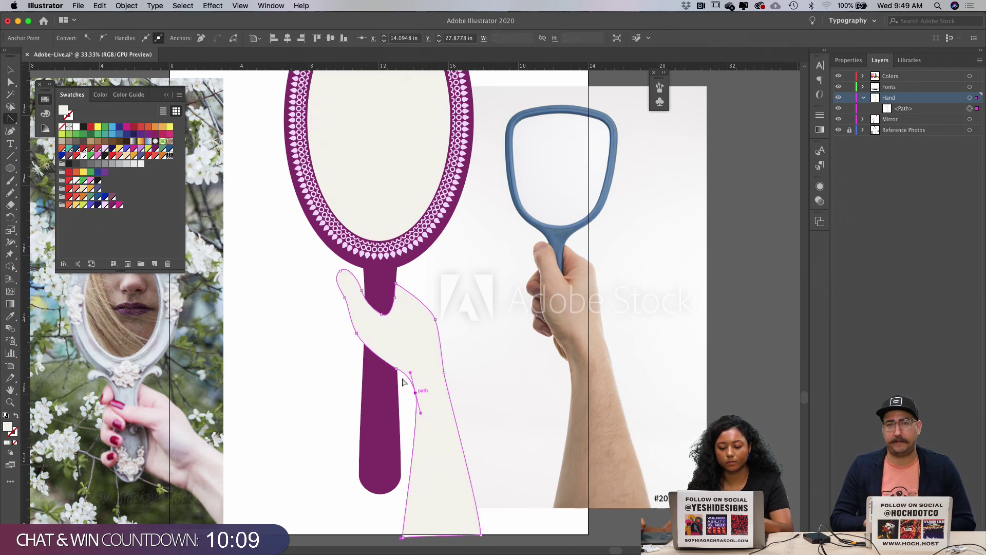
{"action": "mouse_move", "coordinate": [401, 372]}
{"action": "left_mouse_down"}
{"action": "mouse_move", "coordinate": [411, 368]}
{"action": "mouse_move", "coordinate": [406, 360]}
{"action": "mouse_move", "coordinate": [394, 366]}
{"action": "left_mouse_up"}
{"action": "key", "text": "shift+c"}
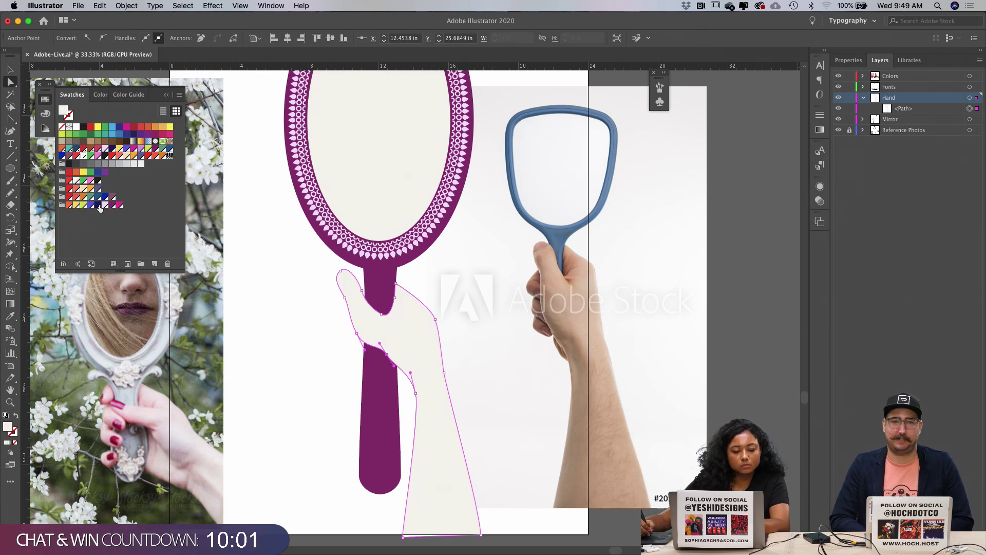
Step: Fill the hand with the magenta swatch from the last color group and deselect it
{"action": "left_click", "coordinate": [113, 205]}
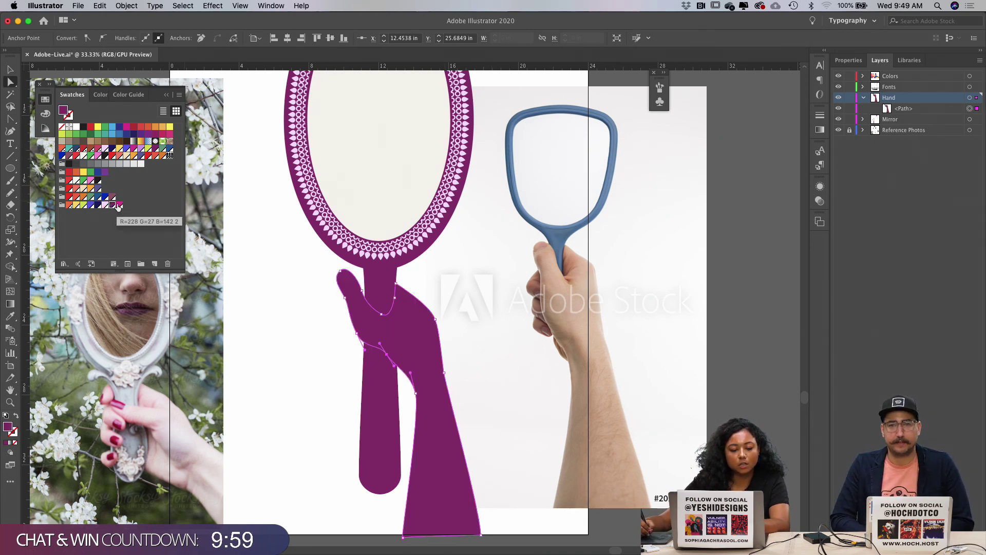
{"action": "left_click", "coordinate": [118, 205]}
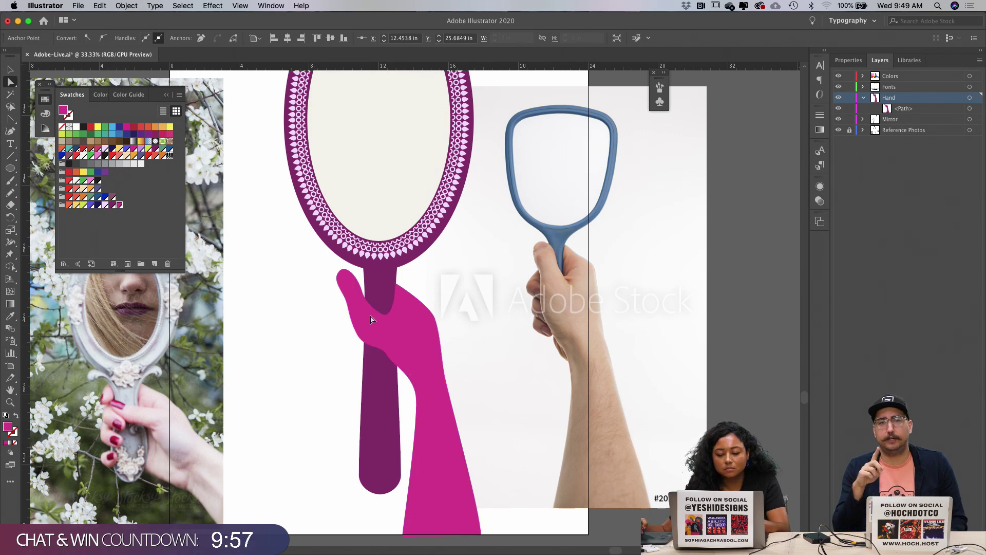
{"action": "left_click", "coordinate": [340, 329]}
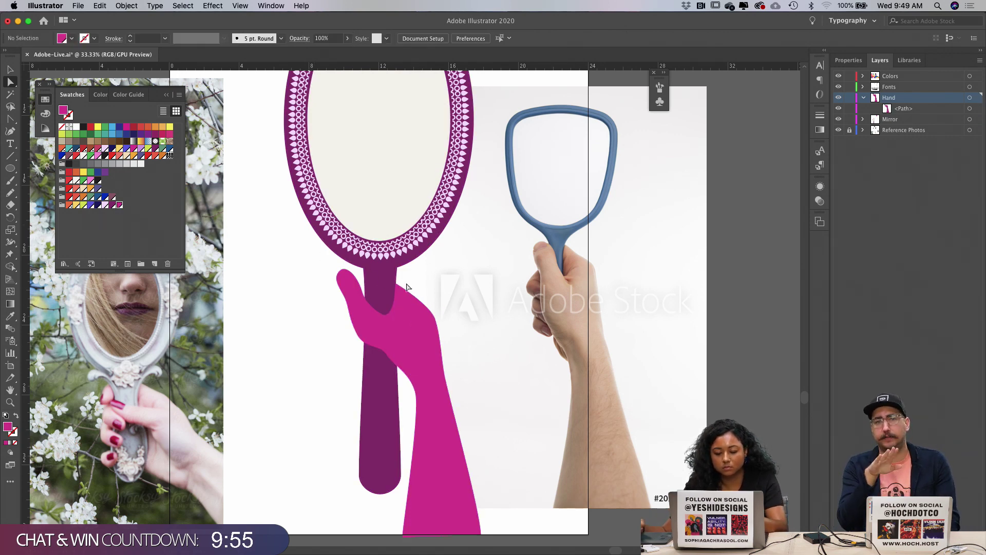
Step: Round the pointed knuckle tip beside the handle by converting its anchor point to a smooth curve
{"action": "left_click", "coordinate": [414, 296]}
{"action": "key", "text": "shift+c"}
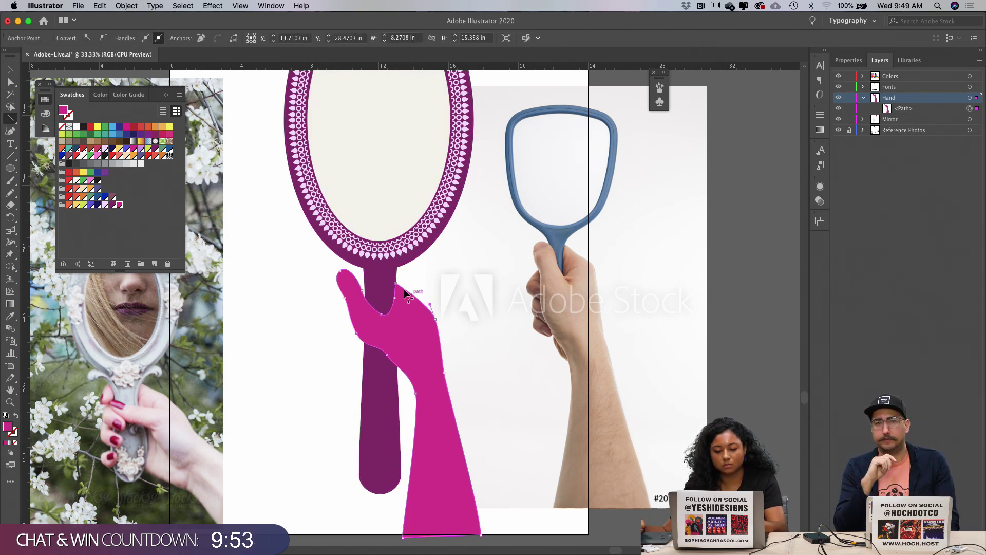
{"action": "left_click_drag", "start_coordinate": [396, 284], "coordinate": [404, 280]}
{"action": "left_click_drag", "start_coordinate": [438, 370], "coordinate": [504, 418]}
Step: Review the color palette, reference photo and lettering artboards against the mirror and hand illustration
{"action": "key", "text": "super+minus"}
{"action": "key", "text": "super+minus"}
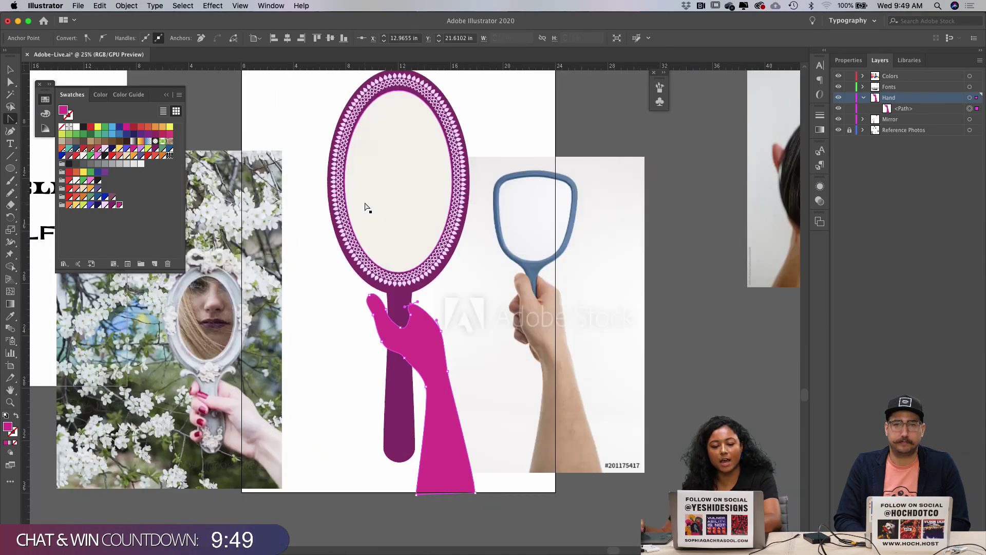
{"action": "scroll", "coordinate": [271, 228], "scroll_direction": "up", "scroll_amount": 10}
{"action": "scroll", "coordinate": [270, 228], "scroll_direction": "left", "scroll_amount": 6}
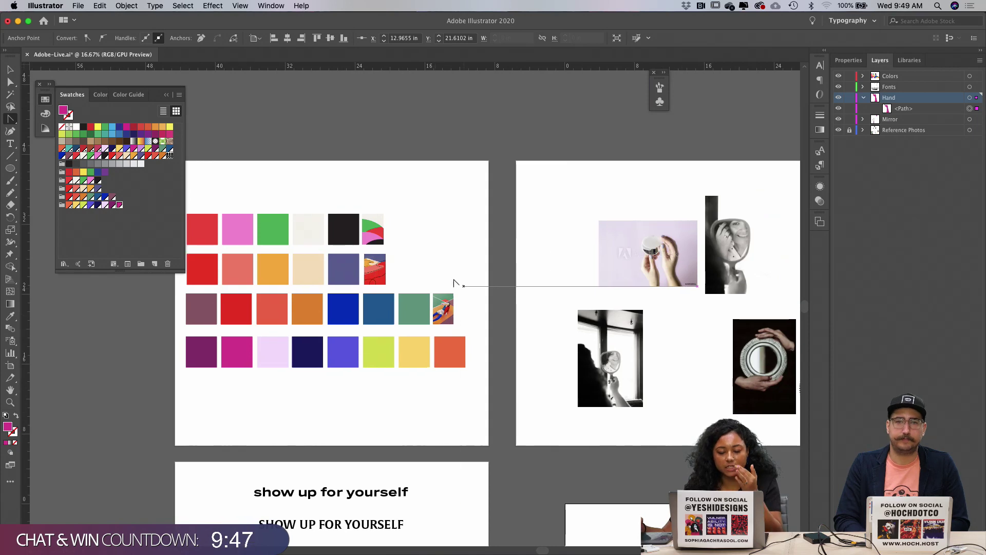
{"action": "key", "text": "v"}
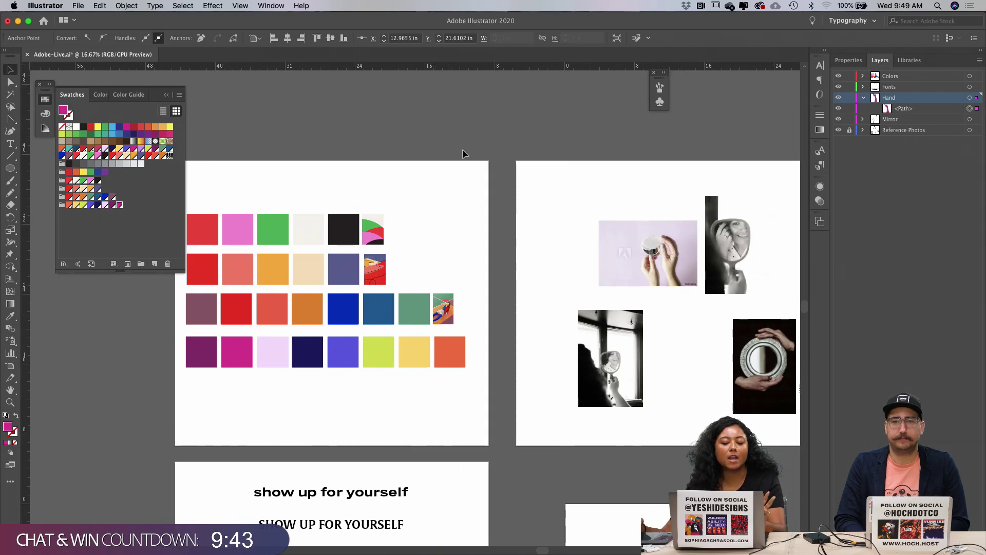
{"action": "left_click", "coordinate": [354, 275]}
{"action": "left_click", "coordinate": [440, 236]}
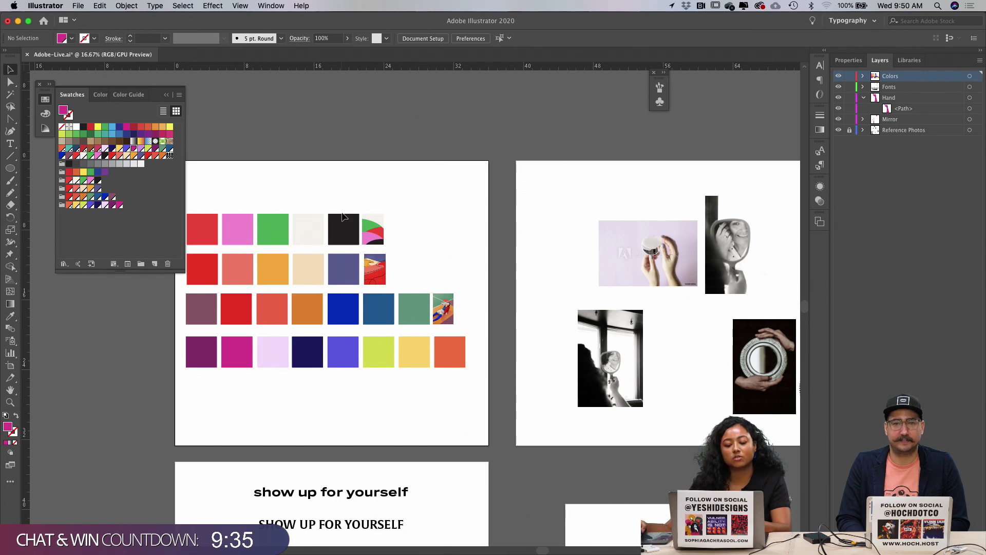
{"action": "left_click", "coordinate": [335, 227]}
{"action": "left_click", "coordinate": [436, 143]}
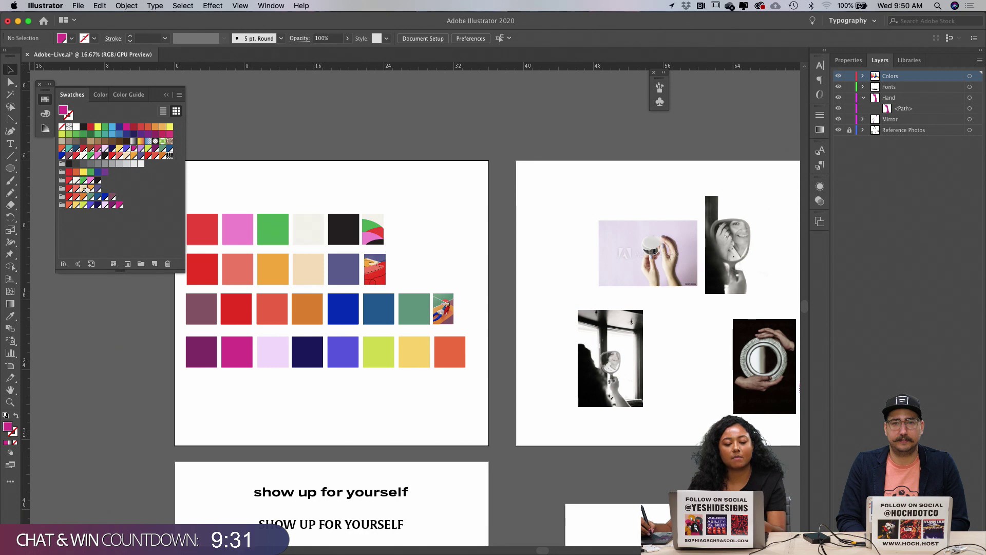
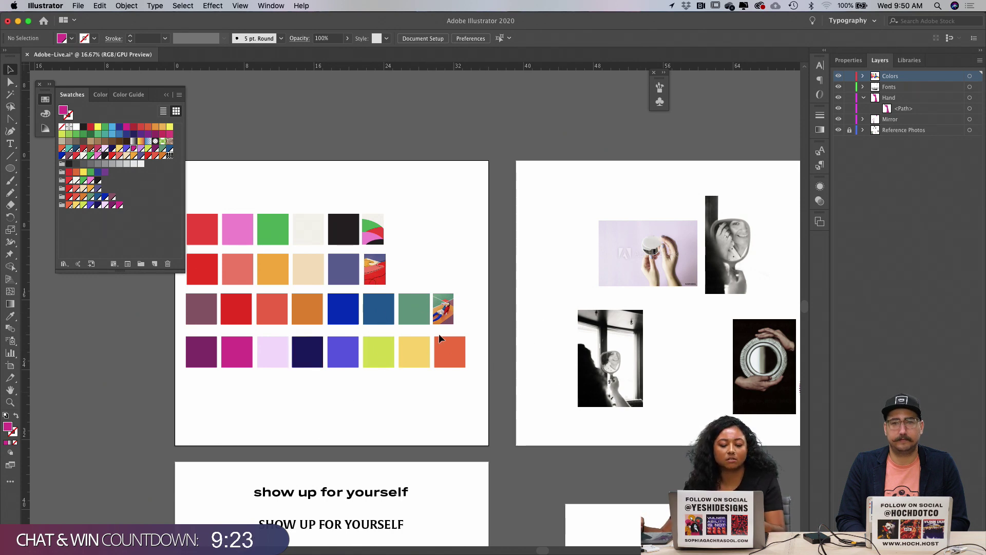
{"action": "scroll", "coordinate": [481, 382], "scroll_direction": "down", "scroll_amount": 10}
{"action": "scroll", "coordinate": [481, 383], "scroll_direction": "right", "scroll_amount": 7}
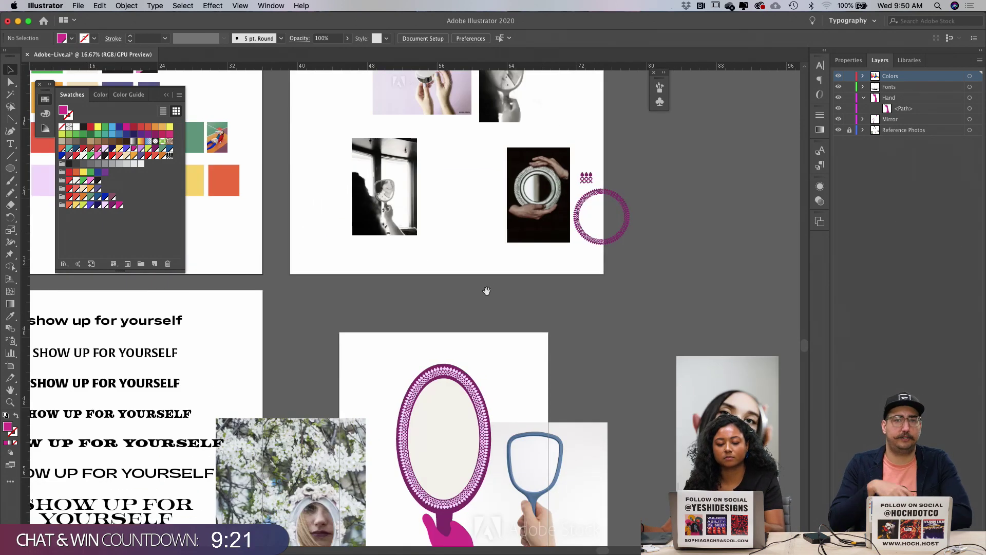
{"action": "scroll", "coordinate": [565, 198], "scroll_direction": "down", "scroll_amount": 5}
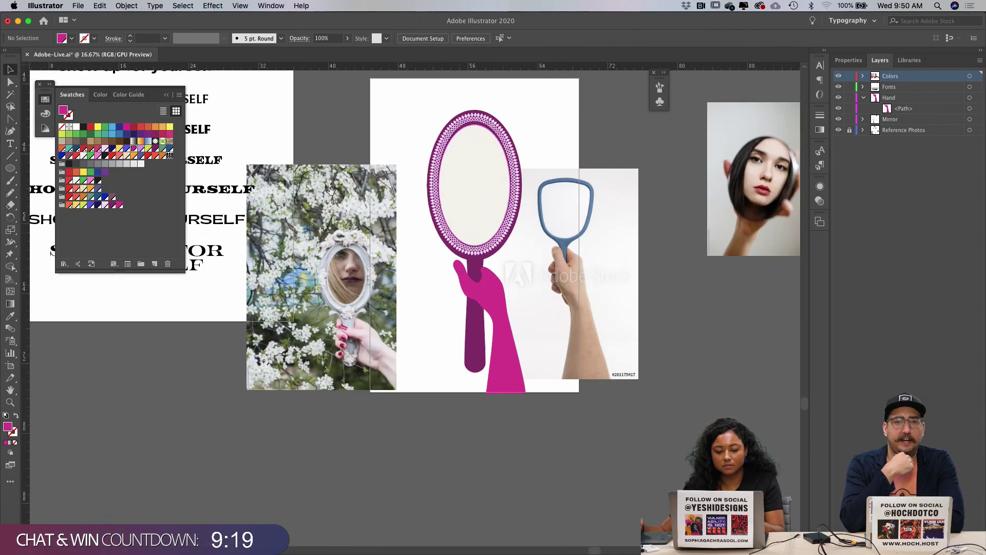
{"action": "scroll", "coordinate": [339, 213], "scroll_direction": "up", "scroll_amount": 3}
{"action": "scroll", "coordinate": [339, 213], "scroll_direction": "left", "scroll_amount": 2}
{"action": "left_click_drag", "start_coordinate": [335, 174], "coordinate": [375, 235]}
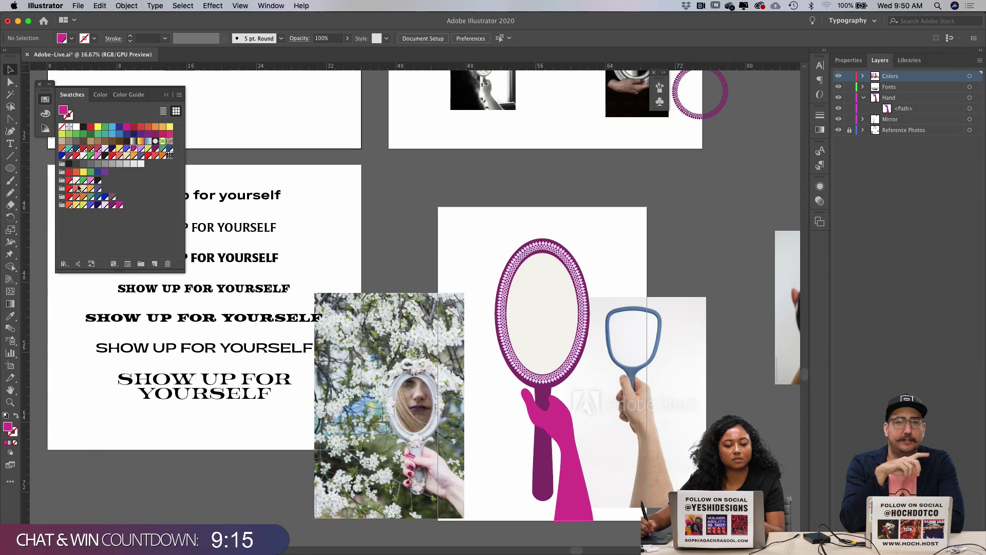
{"action": "scroll", "coordinate": [591, 208], "scroll_direction": "down", "scroll_amount": 3}
{"action": "scroll", "coordinate": [590, 208], "scroll_direction": "right", "scroll_amount": 2}
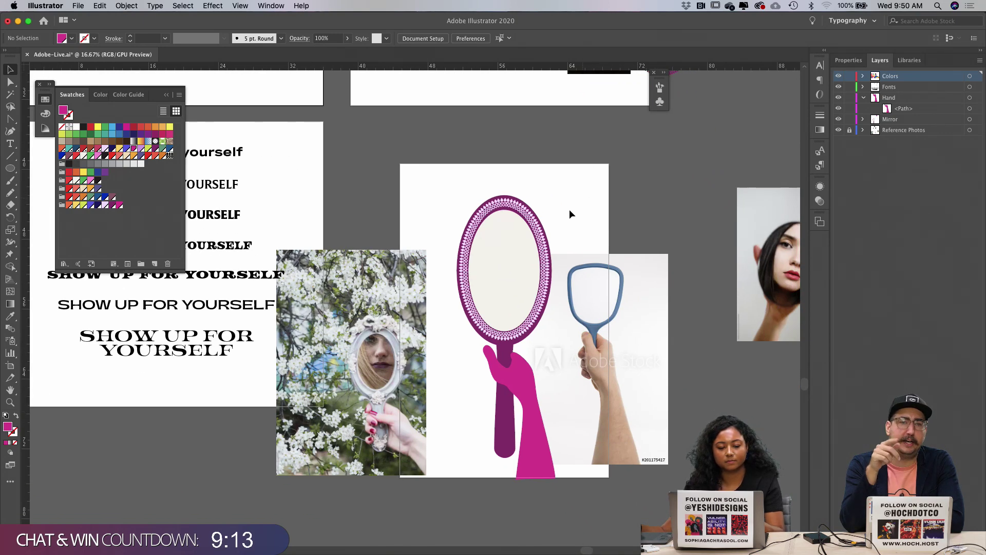
Step: Delete the default rainbow color group below the grays from the swatches
{"action": "left_click", "coordinate": [61, 172]}
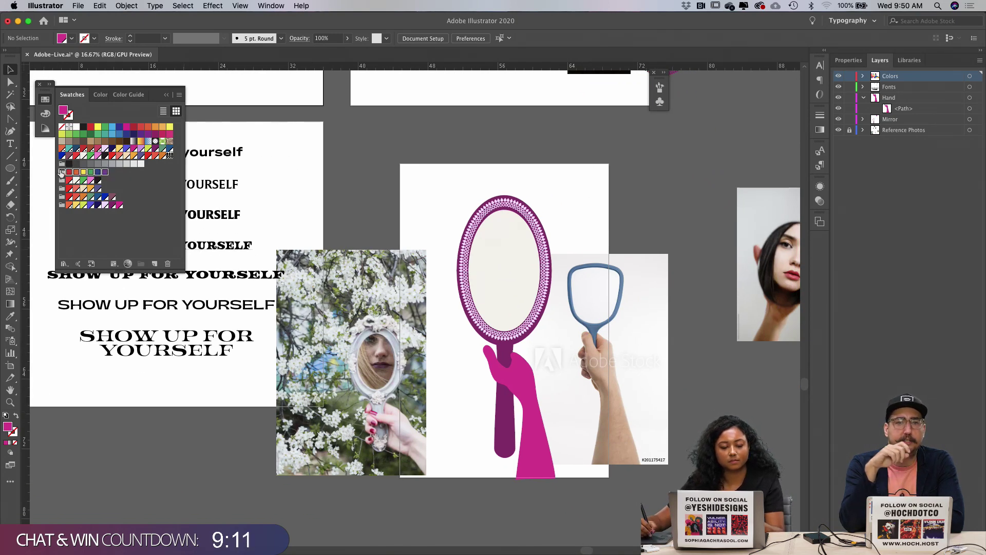
{"action": "left_click", "coordinate": [168, 264]}
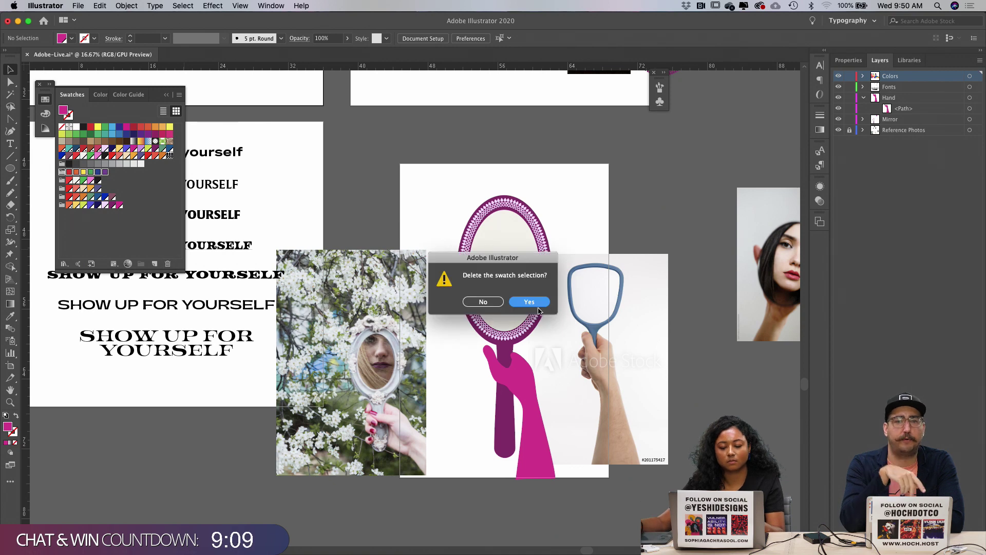
{"action": "left_click", "coordinate": [517, 304]}
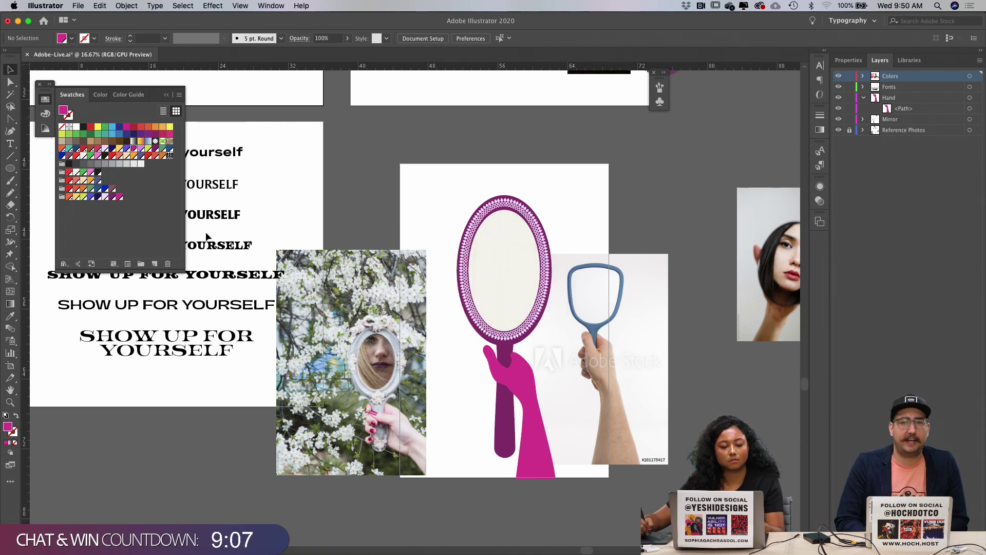
Step: Show the swatches in medium thumbnail view and bring the custom color groups into sight
{"action": "scroll", "coordinate": [249, 185], "scroll_direction": "down", "scroll_amount": 2}
{"action": "scroll", "coordinate": [249, 185], "scroll_direction": "right", "scroll_amount": 1}
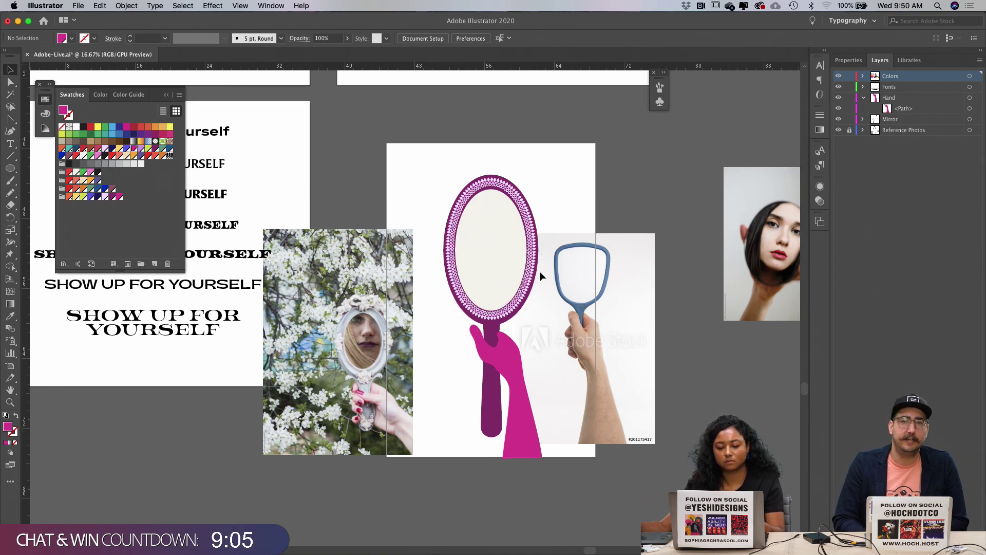
{"action": "left_click", "coordinate": [163, 112]}
{"action": "left_click", "coordinate": [177, 112]}
{"action": "left_click", "coordinate": [179, 95]}
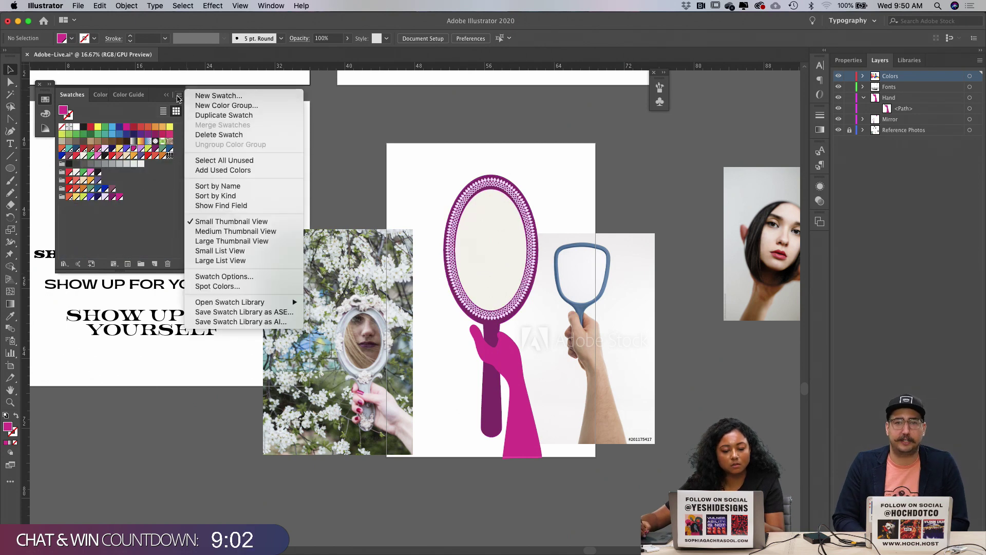
{"action": "left_click", "coordinate": [239, 236]}
{"action": "scroll", "coordinate": [172, 211], "scroll_direction": "down", "scroll_amount": 1}
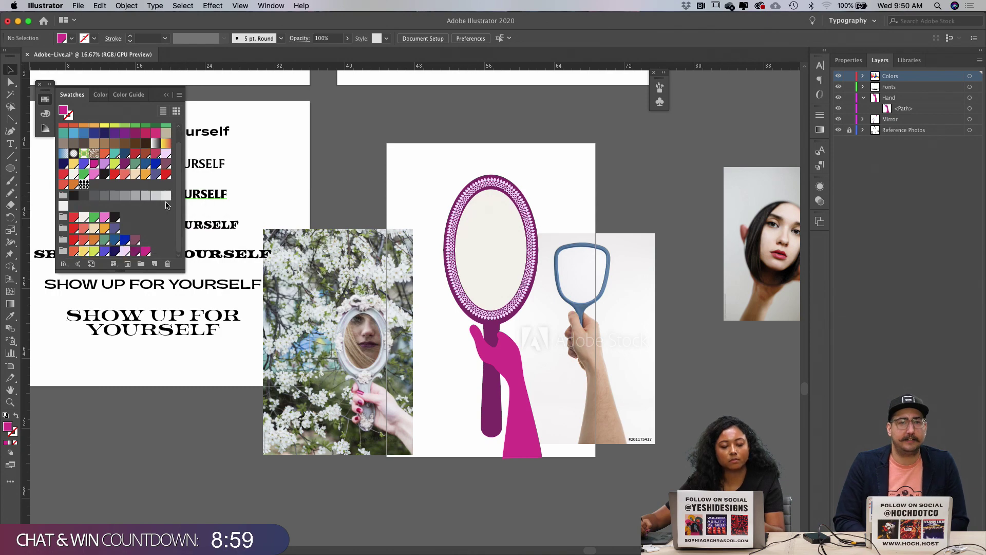
Step: Refine the knuckle's top anchor point so the hand's inner edge runs along the handle without bulging
{"action": "left_click_drag", "start_coordinate": [663, 300], "coordinate": [664, 279]}
{"action": "key", "text": "z"}
{"action": "left_click_drag", "start_coordinate": [506, 336], "coordinate": [598, 303]}
{"action": "key", "text": "a"}
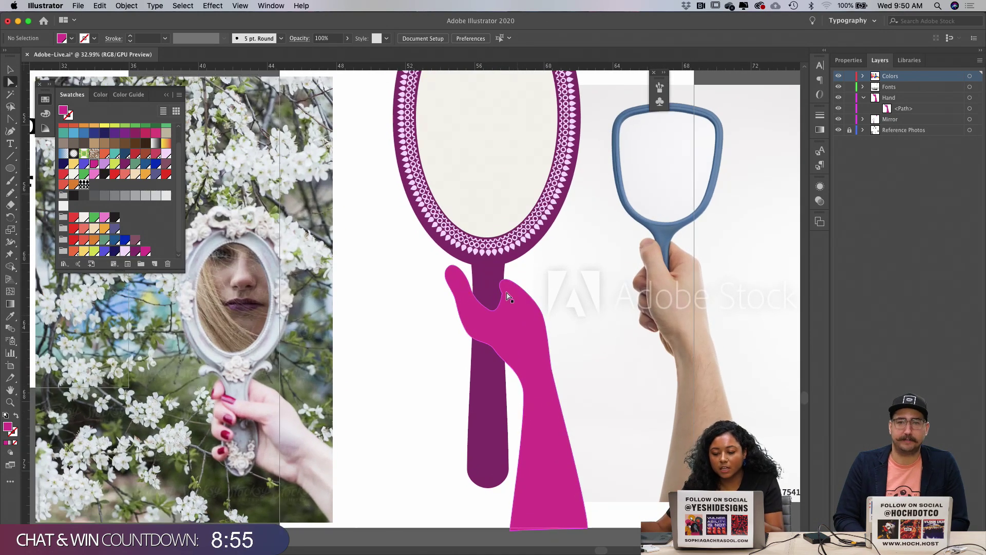
{"action": "left_click", "coordinate": [506, 293]}
{"action": "key", "text": "z"}
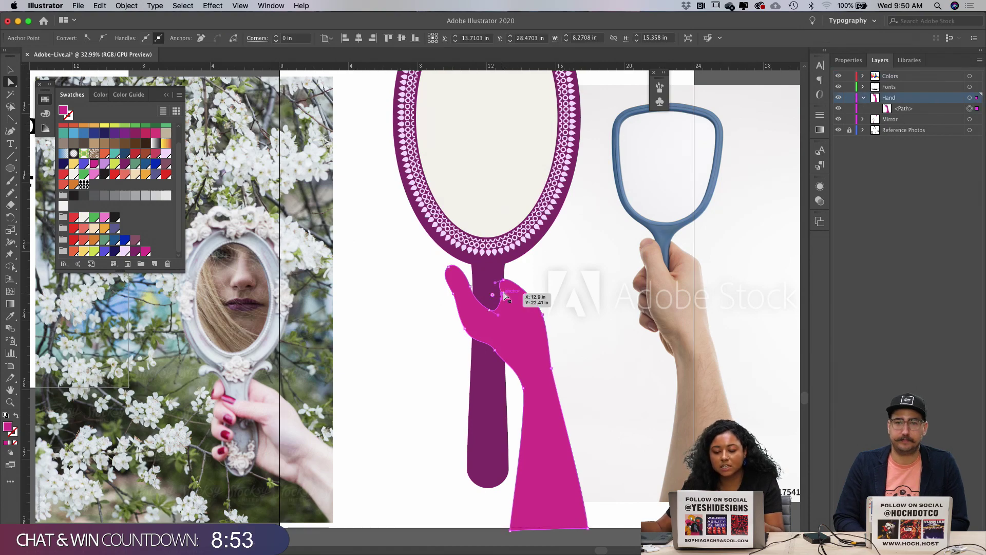
{"action": "left_click_drag", "start_coordinate": [537, 293], "coordinate": [563, 240]}
{"action": "key", "text": "a"}
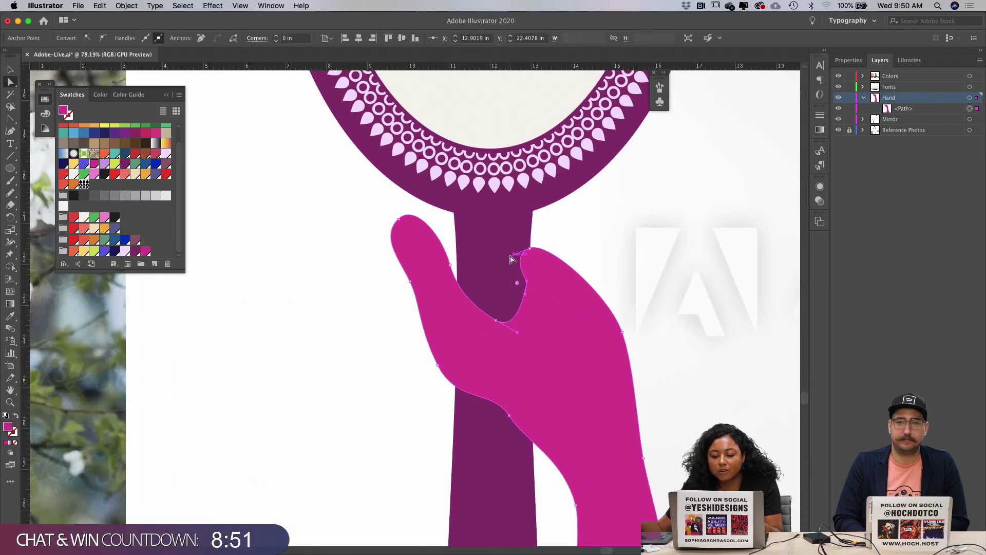
{"action": "left_click", "coordinate": [530, 249]}
{"action": "left_click", "coordinate": [341, 383]}
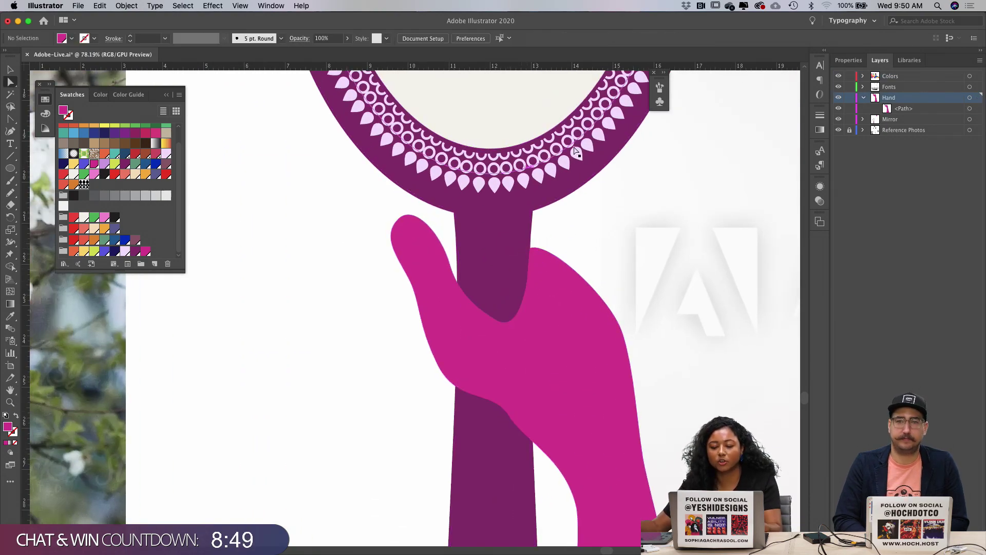
Step: Draw a rounded magenta finger shape about 1.5 in wide and 2.5 in tall beneath the thumb with the Pen tool
{"action": "key", "text": "super+minus"}
{"action": "key", "text": "super+minus"}
{"action": "key", "text": "super+minus"}
{"action": "key", "text": "p"}
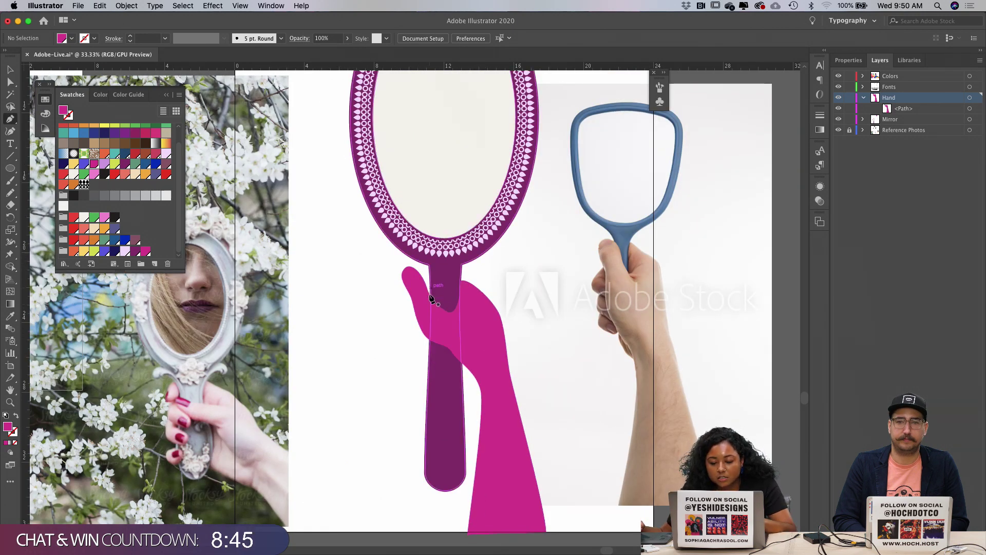
{"action": "left_click", "coordinate": [433, 287]}
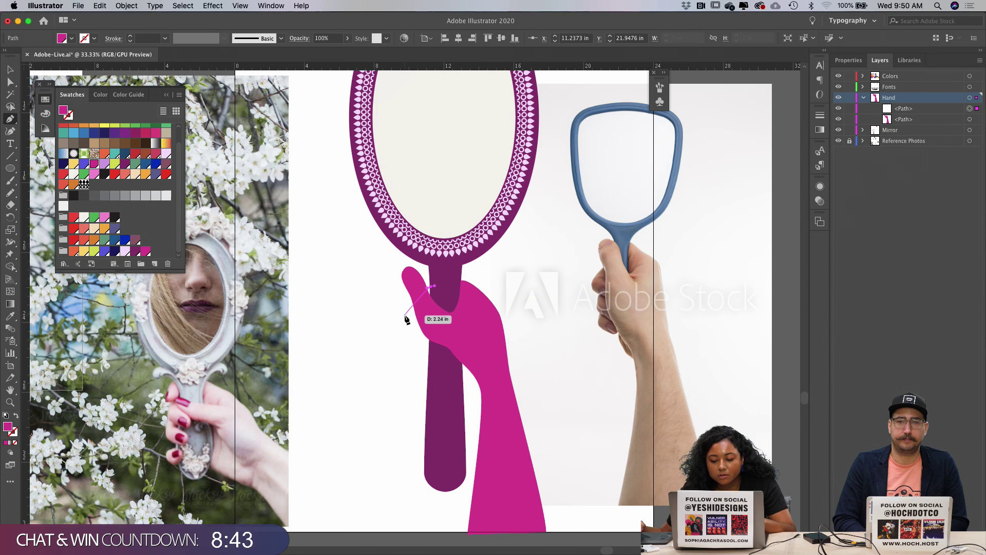
{"action": "left_click_drag", "start_coordinate": [410, 327], "coordinate": [411, 328]}
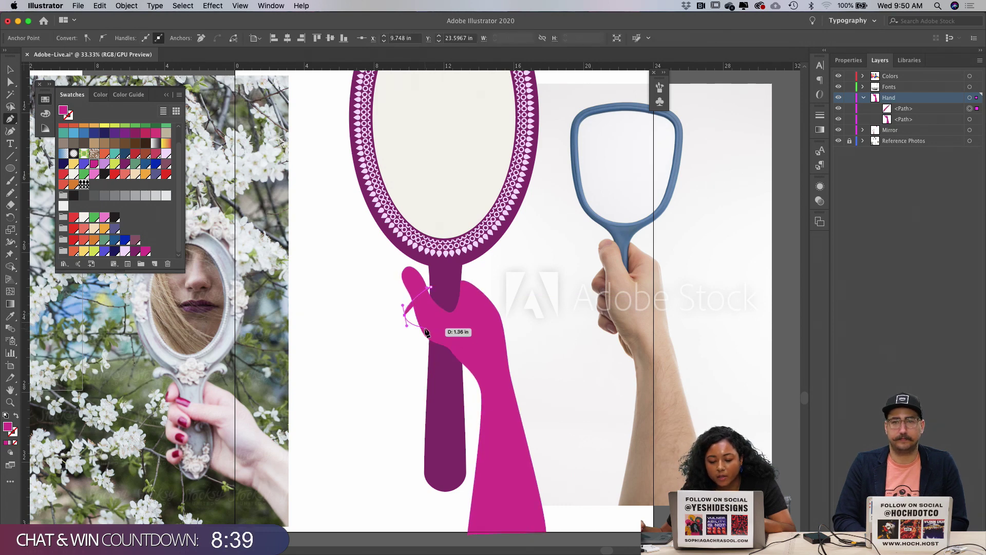
{"action": "left_click", "coordinate": [425, 330]}
{"action": "left_click", "coordinate": [433, 290]}
Step: Send the new finger shape behind the hand shape
{"action": "key", "text": "a"}
{"action": "left_click", "coordinate": [424, 308]}
{"action": "key", "text": "super+["}
{"action": "left_click", "coordinate": [398, 345]}
{"action": "left_click", "coordinate": [410, 314]}
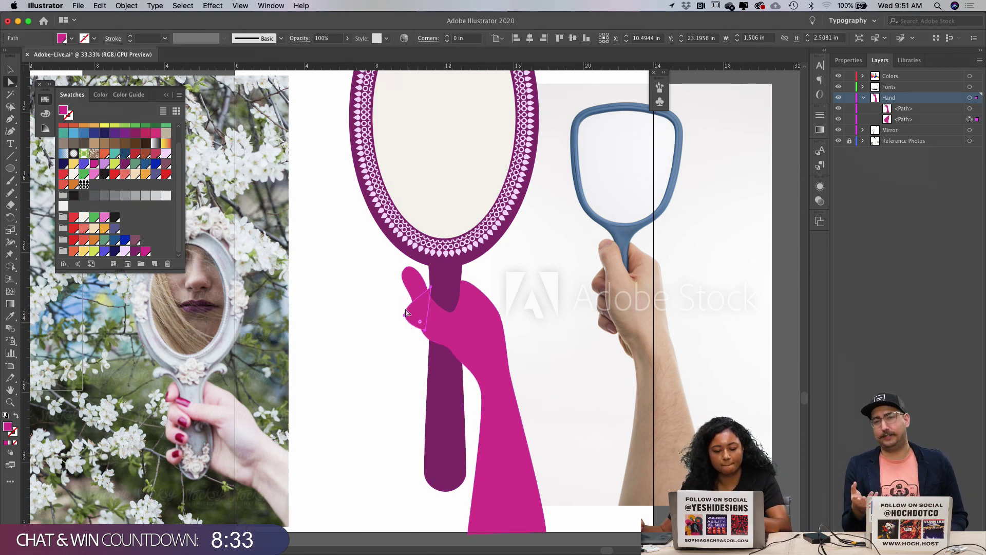
Step: Recolor the finger's fill to a darker shade of magenta
{"action": "double_click", "coordinate": [7, 428]}
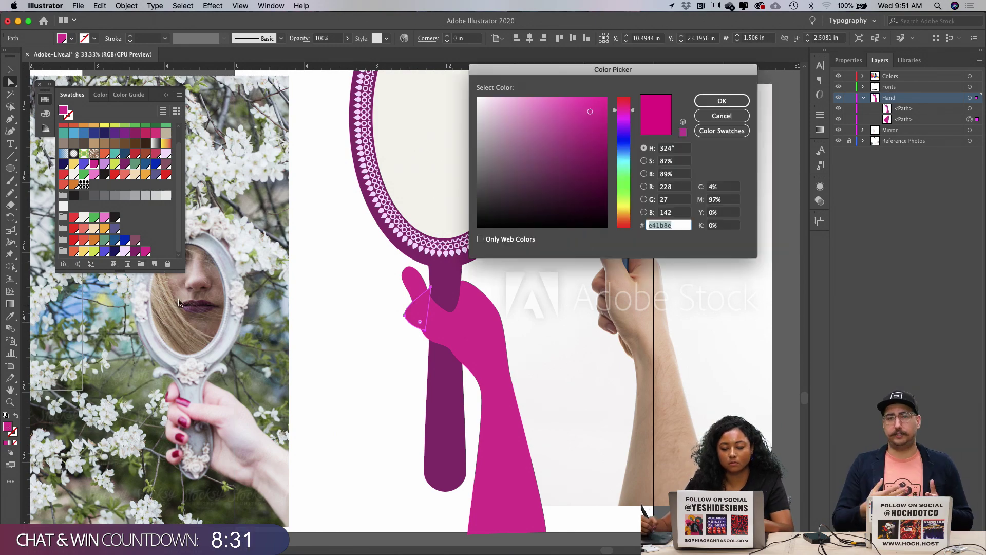
{"action": "left_click_drag", "start_coordinate": [596, 123], "coordinate": [590, 141]}
{"action": "left_click", "coordinate": [721, 101]}
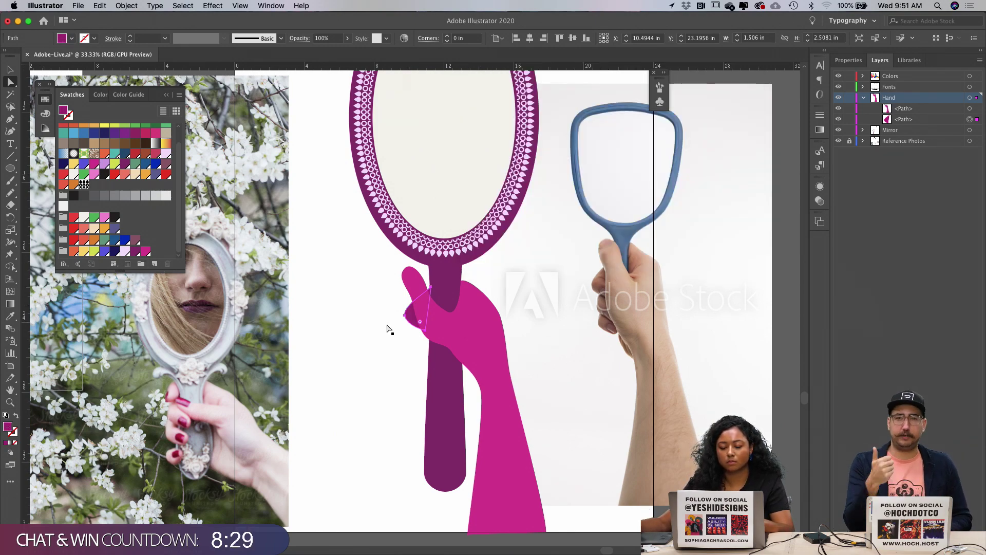
{"action": "left_click", "coordinate": [424, 352]}
Step: Draw a second dark magenta finger below the first, about 1.1 in wide and 1.9 in tall, with the Pen tool
{"action": "key", "text": "p"}
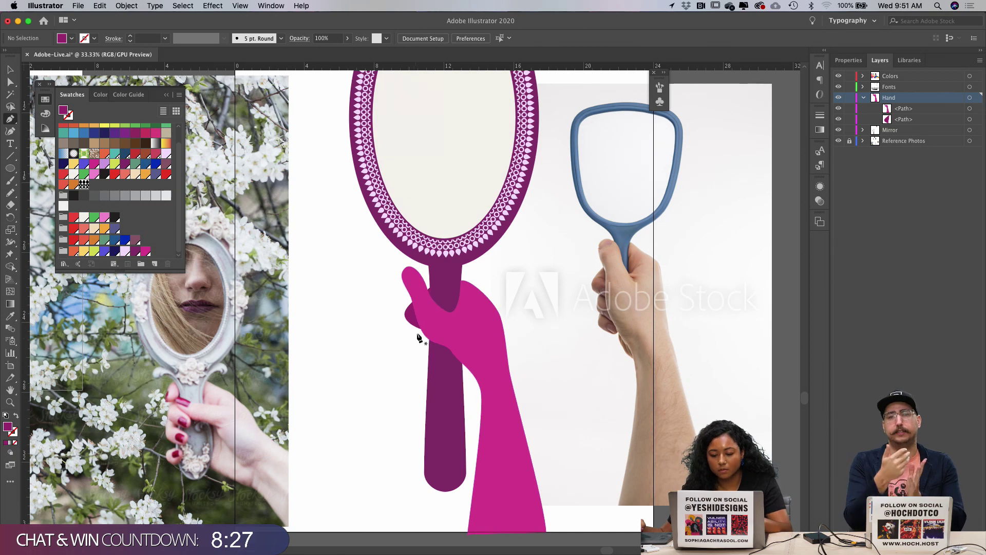
{"action": "left_click_drag", "start_coordinate": [428, 330], "coordinate": [437, 307]}
{"action": "key", "text": "super+z"}
{"action": "key", "text": "z"}
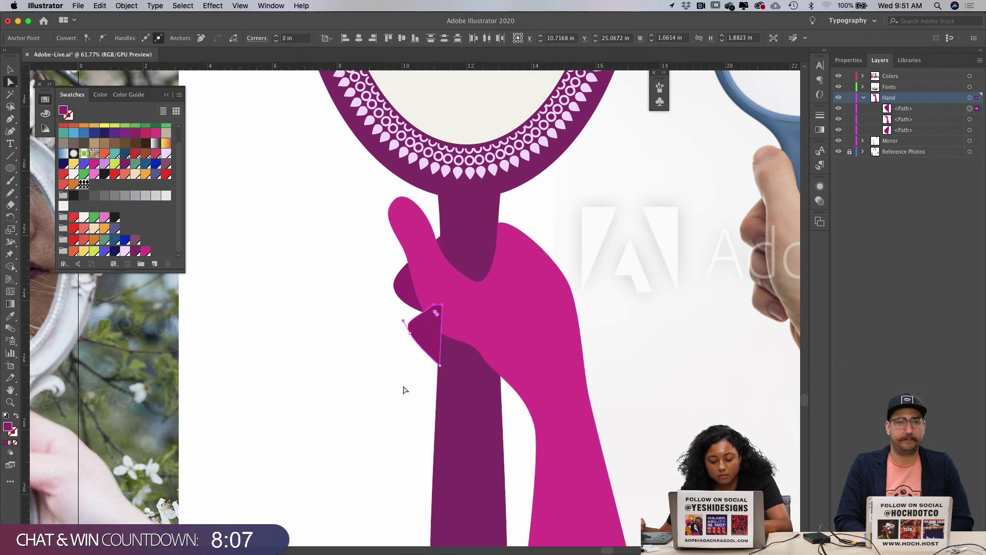
Step: Adjust the second finger's upper anchor point and send the shape to the back, behind the hand
{"action": "key", "text": "p"}
{"action": "left_click_drag", "start_coordinate": [434, 308], "coordinate": [468, 310]}
{"action": "key", "text": "super+shift+bracketleft"}
{"action": "key", "text": "super+minus"}
{"action": "key", "text": "super+minus"}
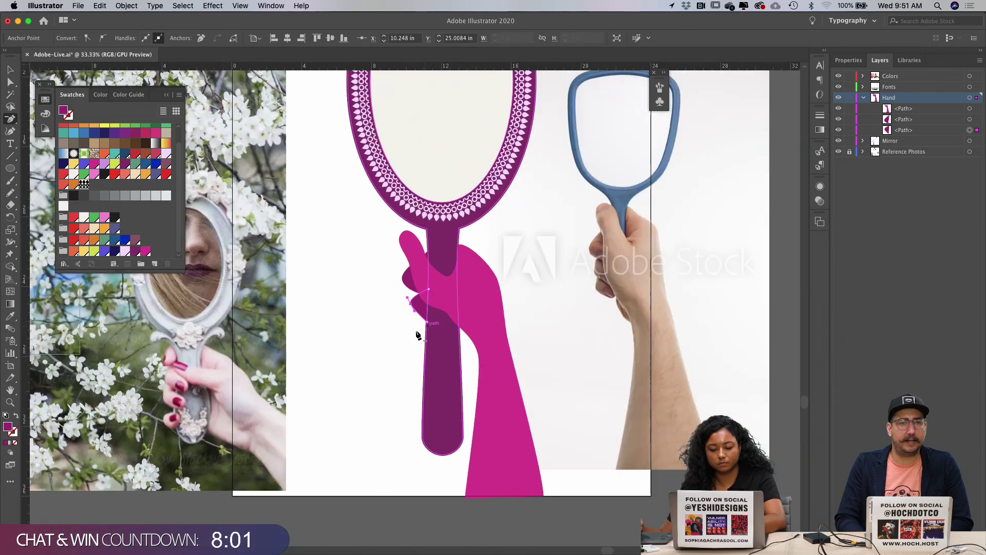
{"action": "key", "text": "z"}
{"action": "left_click", "coordinate": [405, 347]}
{"action": "scroll", "coordinate": [442, 288], "scroll_direction": "up", "scroll_amount": 2}
{"action": "scroll", "coordinate": [442, 288], "scroll_direction": "right", "scroll_amount": 1}
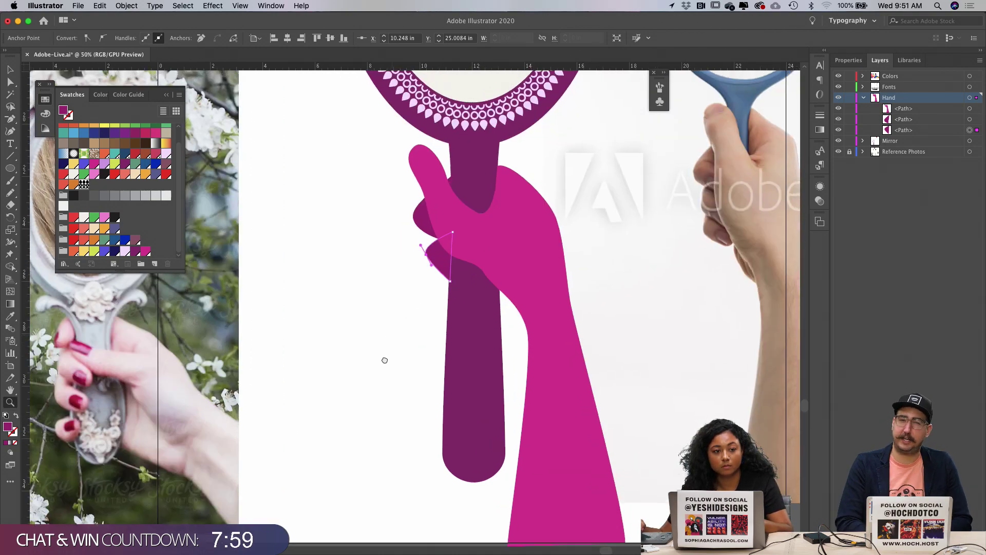
{"action": "left_click", "coordinate": [358, 351]}
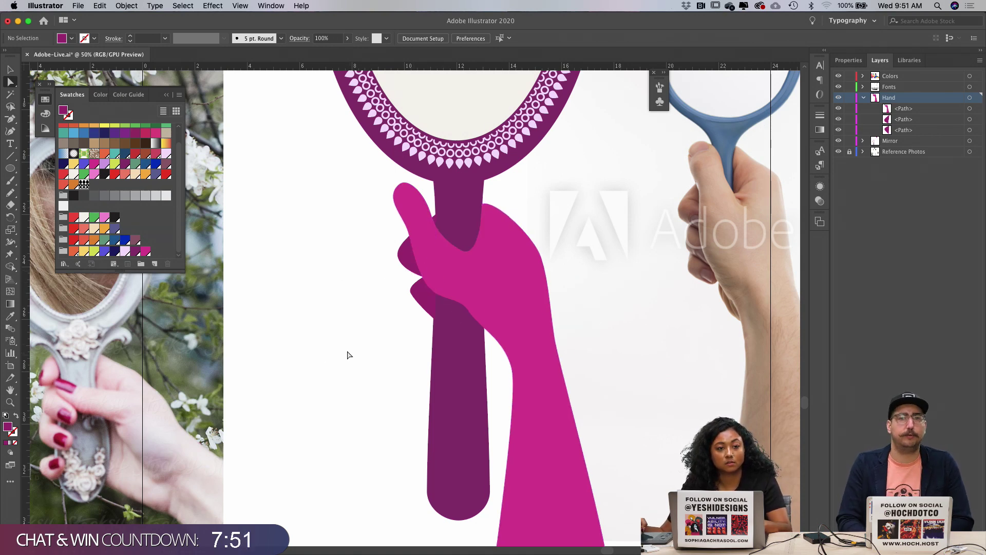
{"action": "key", "text": "v"}
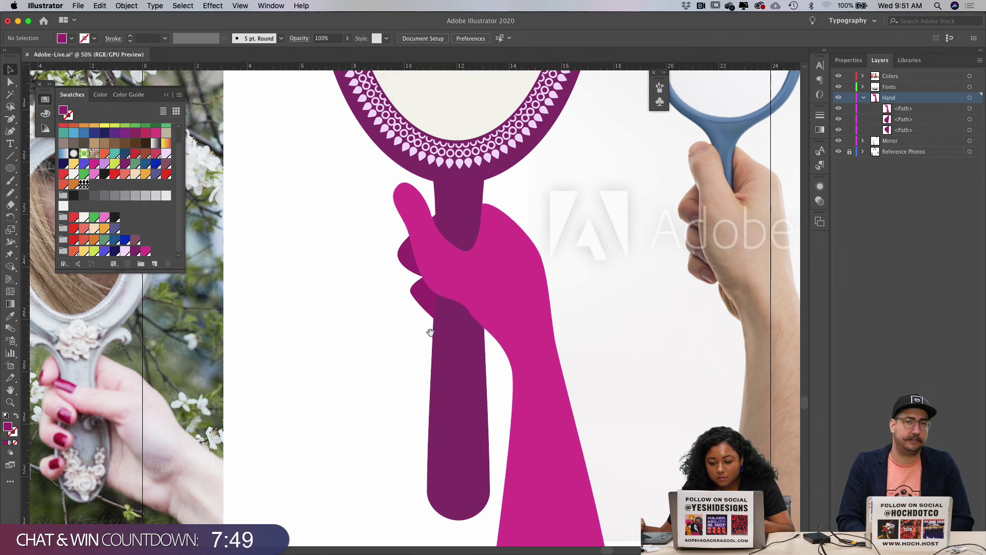
{"action": "scroll", "coordinate": [418, 337], "scroll_direction": "right", "scroll_amount": 3}
{"action": "left_click_drag", "start_coordinate": [360, 300], "coordinate": [358, 342]}
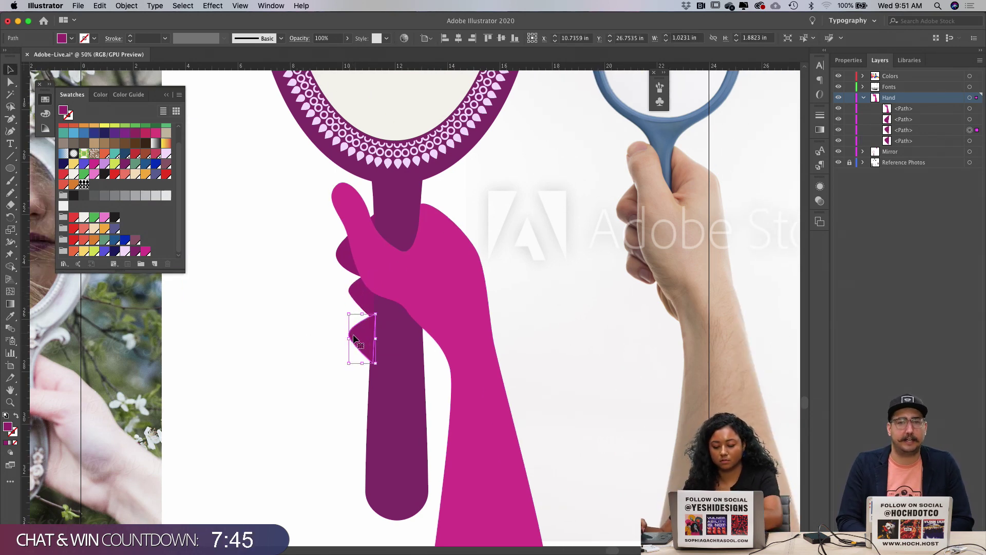
{"action": "key", "text": "BackSpace"}
Step: Draw a third rounded dark magenta finger directly below the second, beside the mirror handle, with the Pen tool
{"action": "key", "text": "p"}
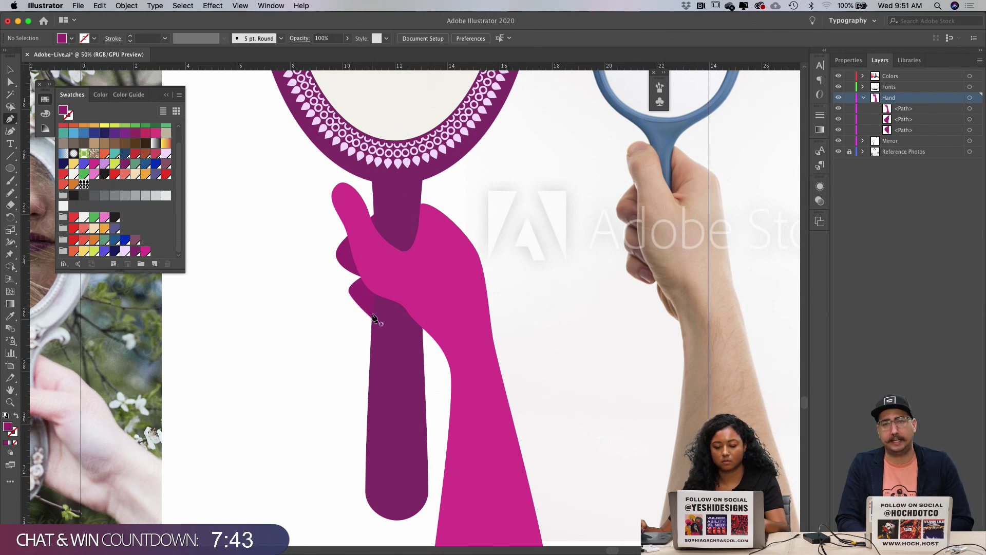
{"action": "mouse_move", "coordinate": [349, 308]}
{"action": "left_mouse_down"}
{"action": "mouse_move", "coordinate": [359, 332]}
{"action": "mouse_move", "coordinate": [372, 335]}
{"action": "mouse_move", "coordinate": [367, 313]}
{"action": "left_mouse_up"}
{"action": "left_click", "coordinate": [356, 302]}
{"action": "key", "text": "a"}
{"action": "left_click", "coordinate": [378, 321]}
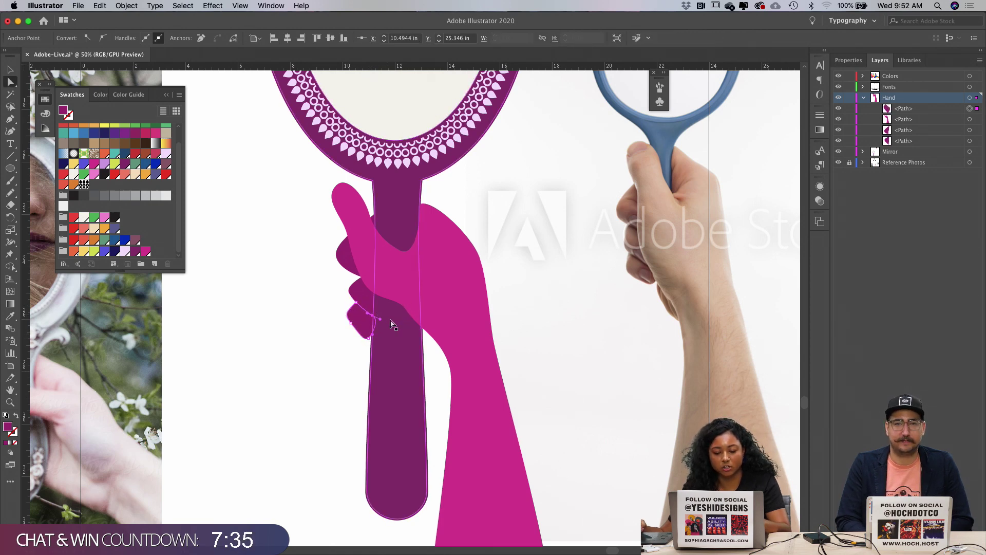
{"action": "left_click", "coordinate": [361, 322]}
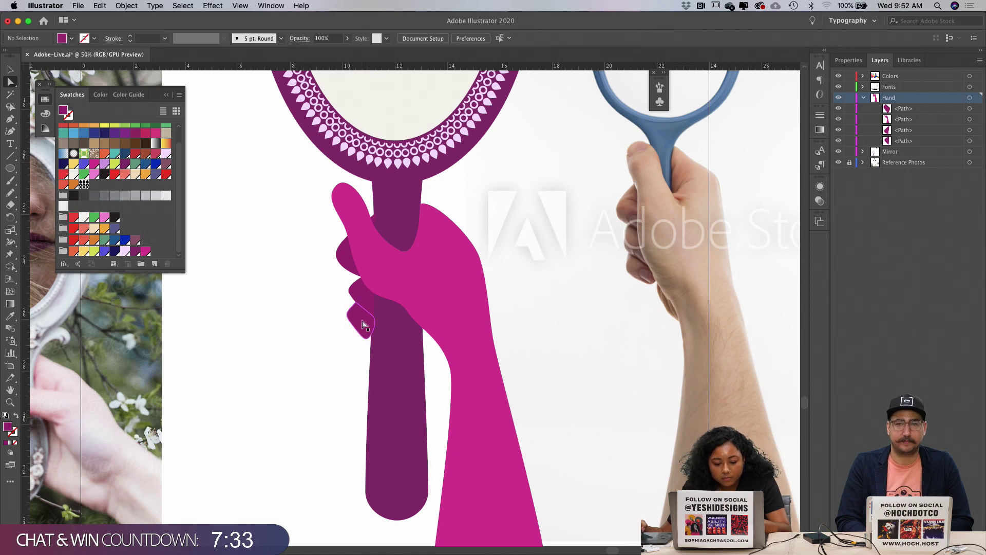
Step: Refine the anchor points at the lower end of the third finger to shape its tip
{"action": "scroll", "coordinate": [352, 363], "scroll_direction": "up", "scroll_amount": 3}
{"action": "left_click_drag", "start_coordinate": [377, 328], "coordinate": [369, 328]}
{"action": "key", "text": "super+z"}
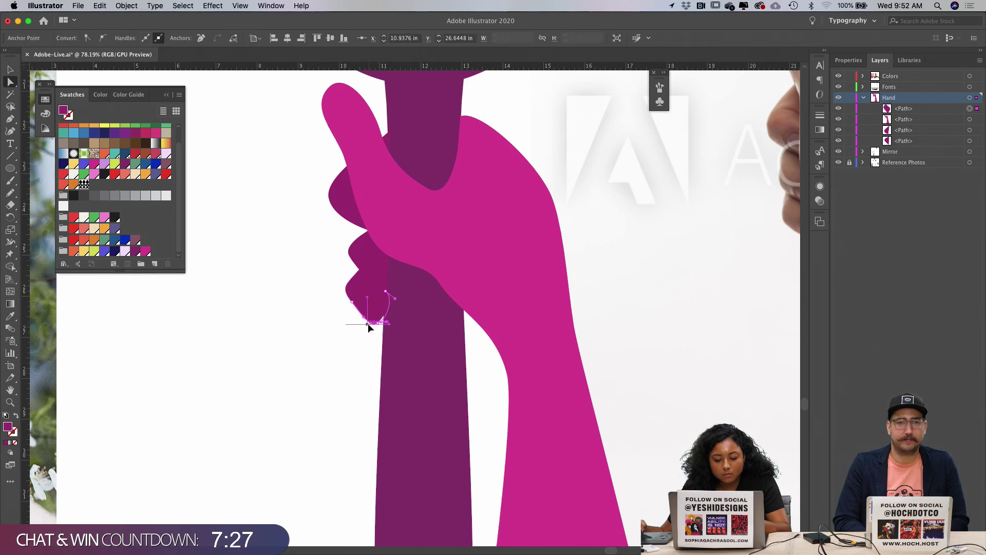
{"action": "left_click", "coordinate": [360, 344]}
{"action": "scroll", "coordinate": [492, 262], "scroll_direction": "down", "scroll_amount": 4}
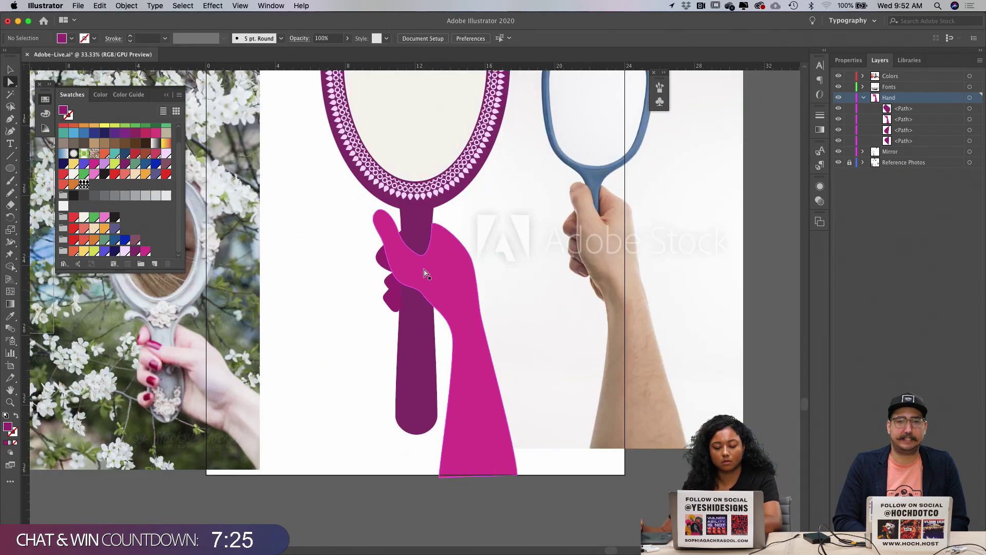
Step: Nudge the anchor point on the hand's inner wrist slightly outward to smooth the curve into the forearm
{"action": "key", "text": "z"}
{"action": "left_click_drag", "start_coordinate": [396, 297], "coordinate": [476, 257]}
{"action": "key", "text": "a"}
{"action": "left_click", "coordinate": [471, 325]}
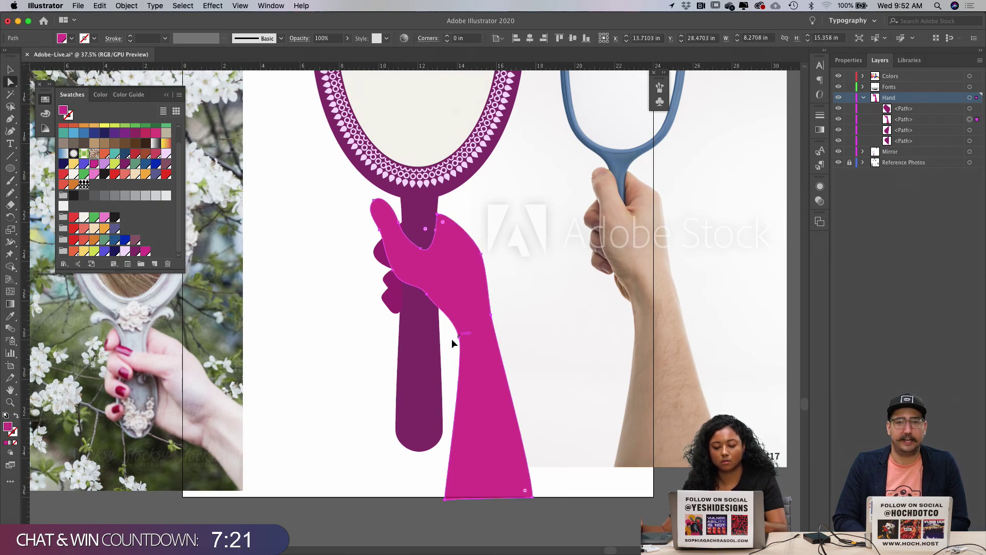
{"action": "left_click_drag", "start_coordinate": [460, 339], "coordinate": [455, 342]}
{"action": "left_click", "coordinate": [519, 200]}
{"action": "key", "text": "super+minus"}
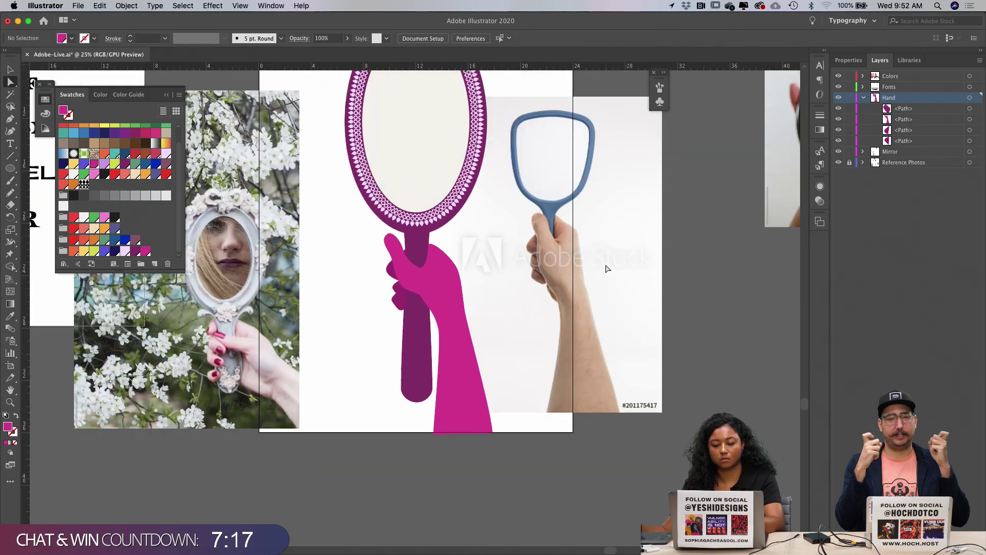
Step: Hide the Mirror Copyspace photo in the Reference Photos layer
{"action": "left_click", "coordinate": [853, 62]}
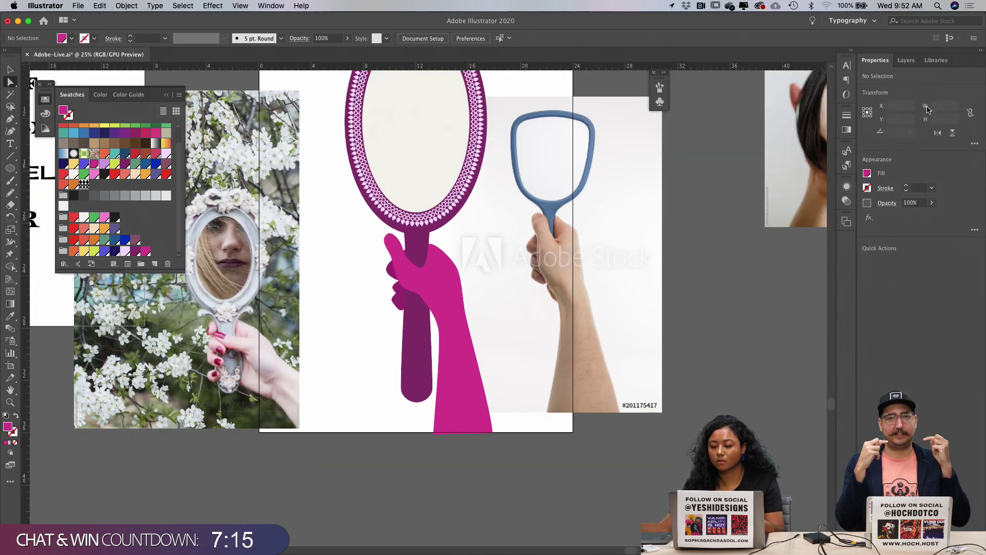
{"action": "left_click", "coordinate": [933, 63]}
{"action": "left_click", "coordinate": [880, 61]}
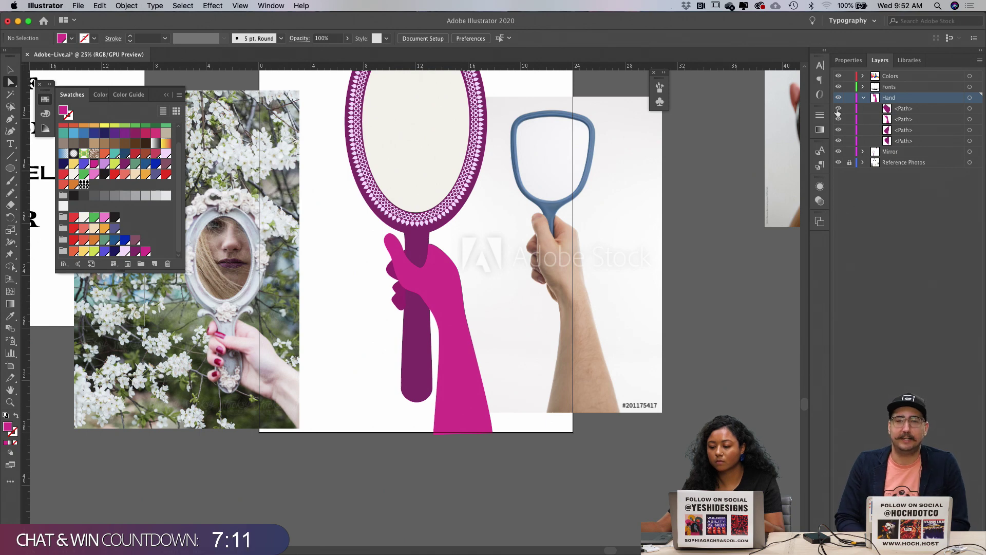
{"action": "left_click", "coordinate": [864, 163]}
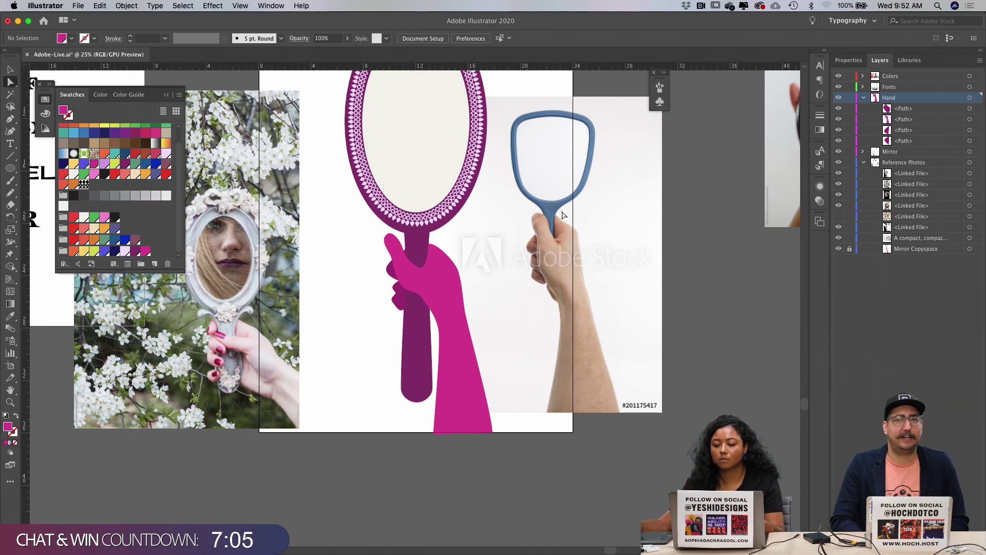
{"action": "left_click", "coordinate": [849, 249]}
{"action": "left_click", "coordinate": [838, 248]}
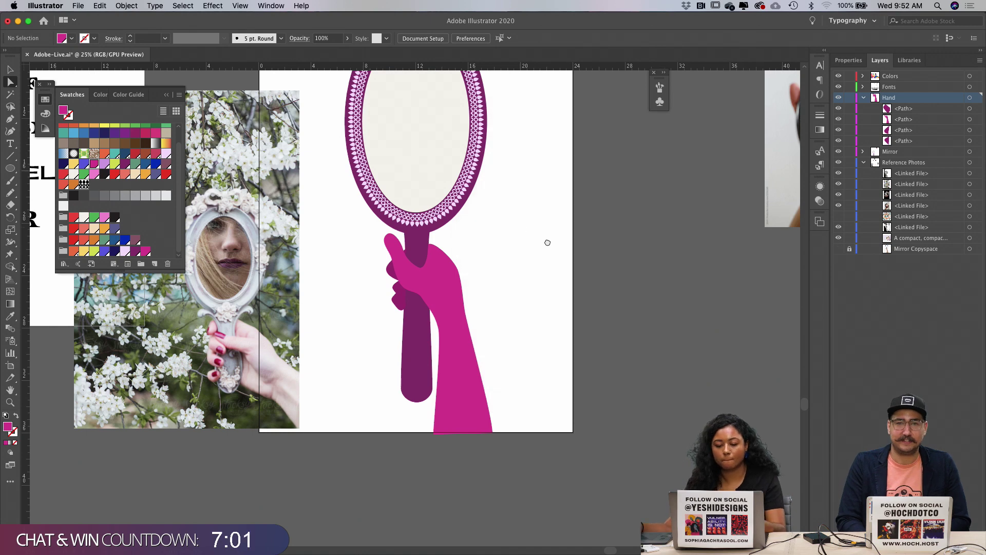
Step: Lower and narrow the thumb's tip and refine the curve along the thumb's outer edge
{"action": "scroll", "coordinate": [560, 257], "scroll_direction": "up", "scroll_amount": 5}
{"action": "scroll", "coordinate": [560, 256], "scroll_direction": "left", "scroll_amount": 5}
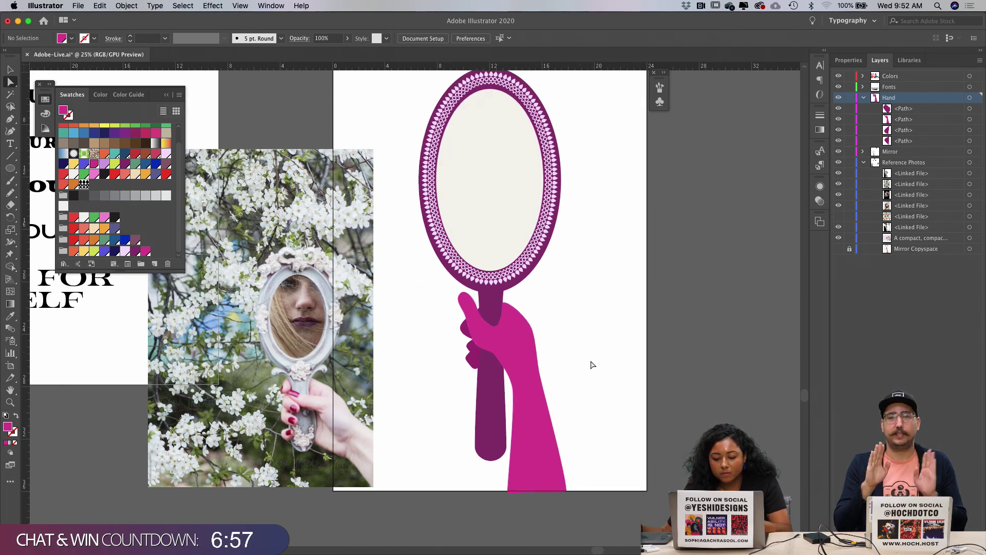
{"action": "key", "text": "z"}
{"action": "left_click_drag", "start_coordinate": [485, 369], "coordinate": [555, 206]}
{"action": "key", "text": "a"}
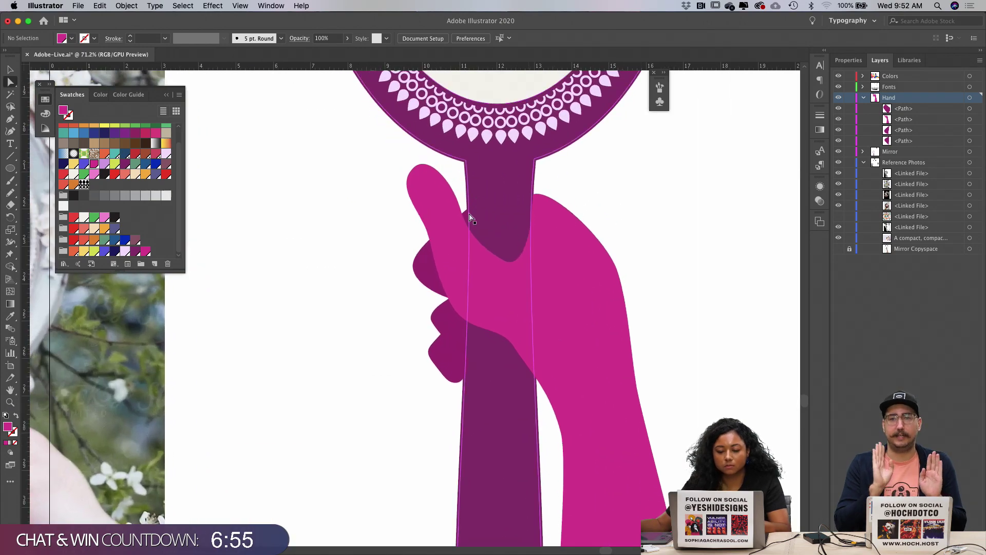
{"action": "left_click", "coordinate": [419, 187]}
{"action": "left_click", "coordinate": [492, 186]}
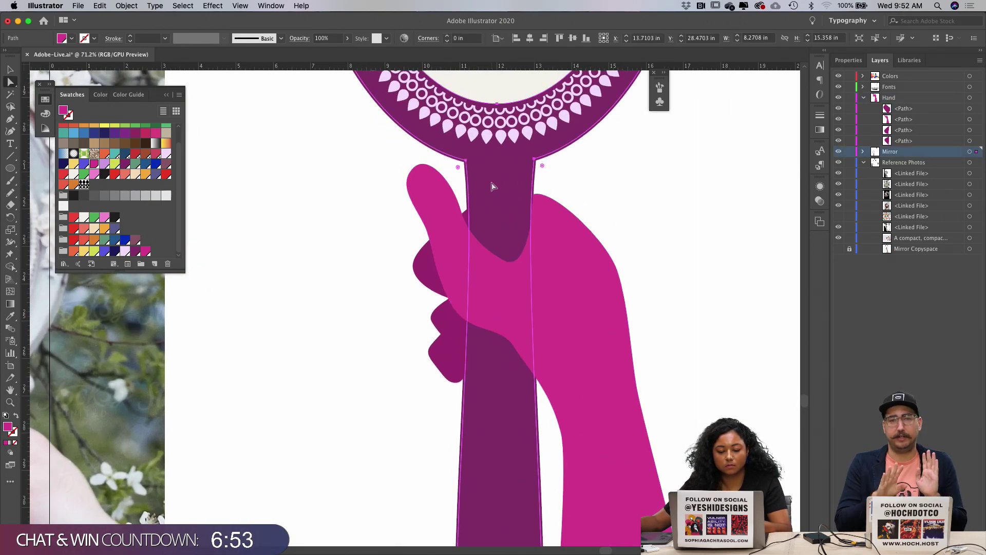
{"action": "left_click", "coordinate": [430, 195]}
{"action": "left_click_drag", "start_coordinate": [414, 169], "coordinate": [420, 176]}
{"action": "key", "text": "super+shift+a"}
{"action": "left_click", "coordinate": [423, 224]}
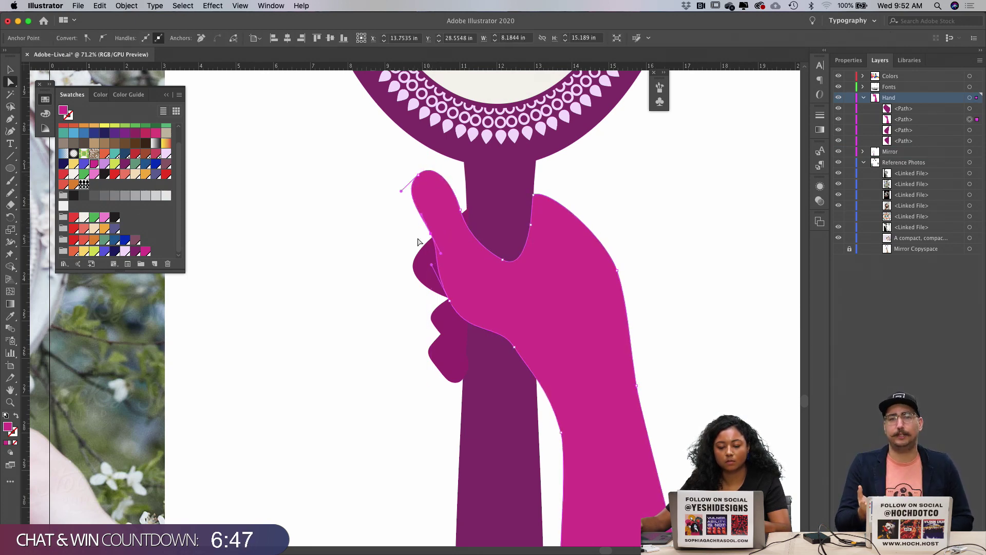
{"action": "key", "text": "super+shift+a"}
{"action": "key", "text": "super+minus"}
{"action": "key", "text": "super+minus"}
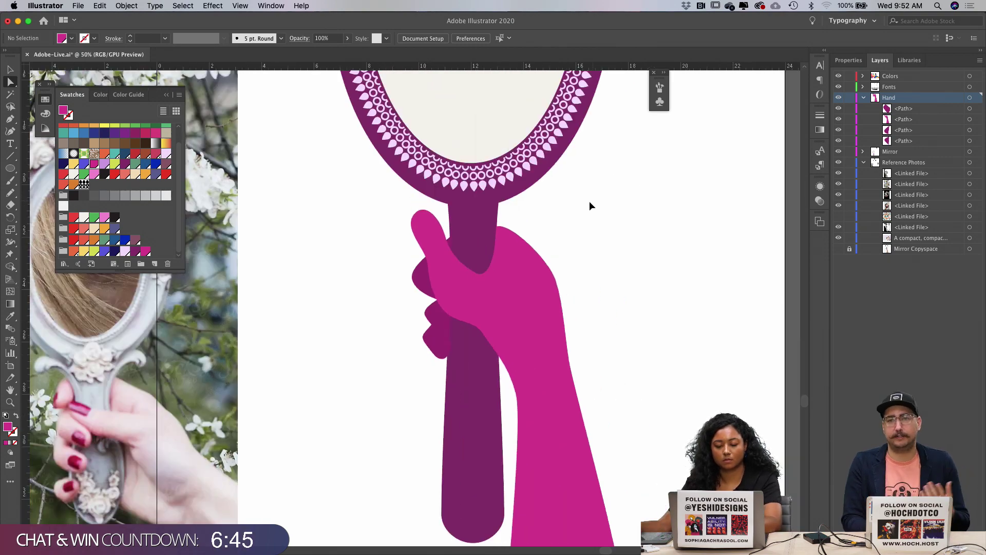
{"action": "key", "text": "super+minus"}
{"action": "key", "text": "super+minus"}
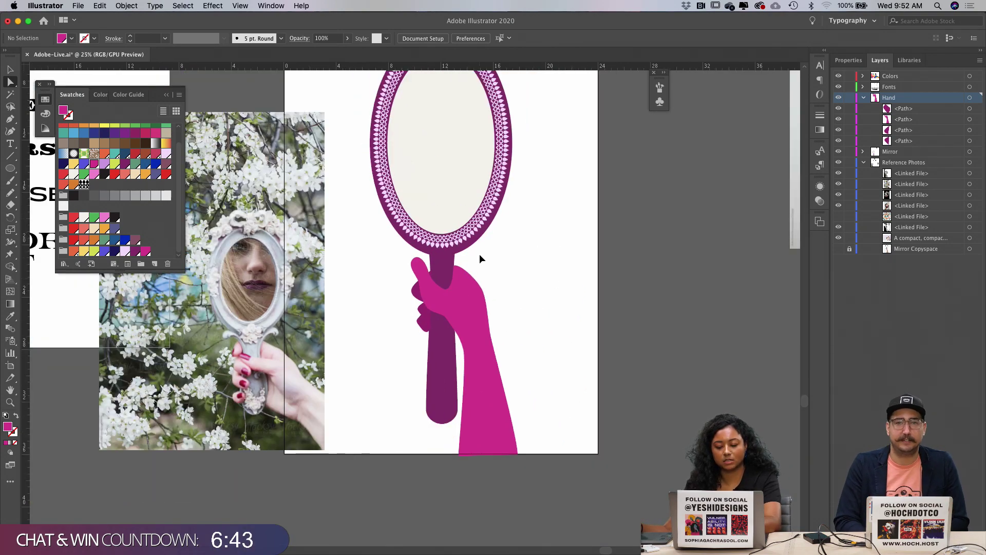
Step: Draw a fingernail shape over the thumb's tip with the Pen tool
{"action": "key", "text": "super+plus"}
{"action": "key", "text": "super+plus"}
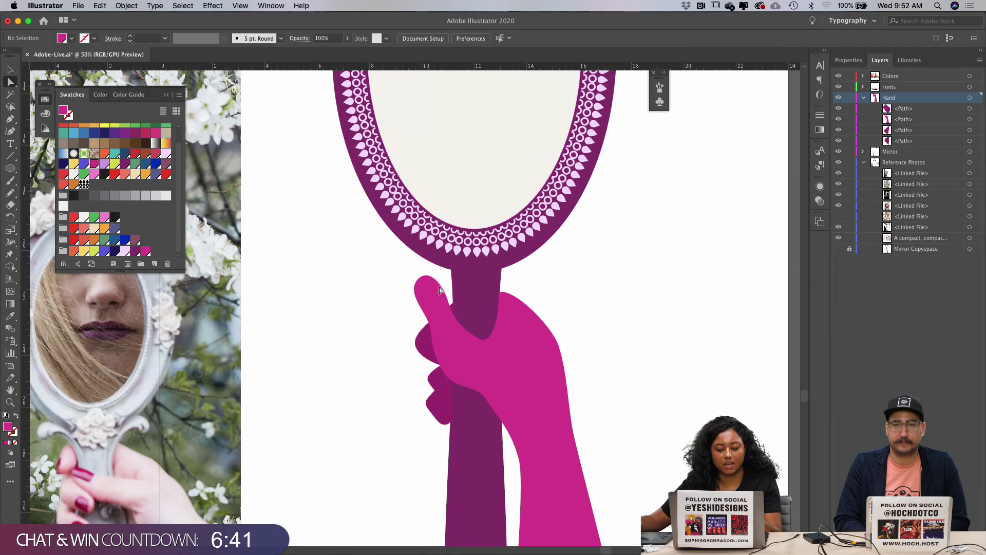
{"action": "scroll", "coordinate": [442, 280], "scroll_direction": "up", "scroll_amount": 5}
{"action": "key", "text": "p"}
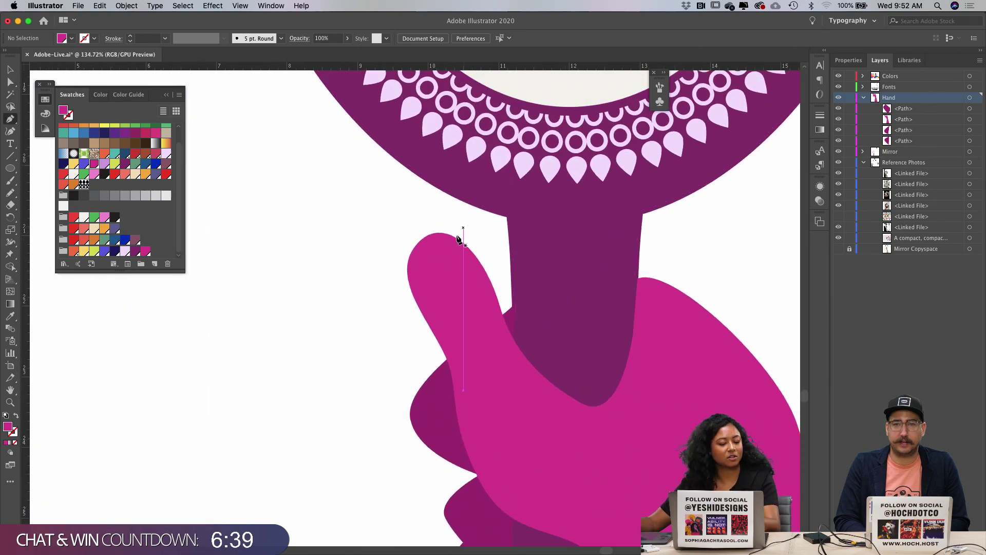
{"action": "left_click_drag", "start_coordinate": [404, 233], "coordinate": [423, 197]}
{"action": "key", "text": "super+z"}
{"action": "left_click", "coordinate": [404, 233]}
Step: Reshape the thumbnail into a rounded, elongated nail about 1 in wide and 1.2 in tall by adjusting its tip and lower curve
{"action": "key", "text": "a"}
{"action": "key", "text": "super+z"}
{"action": "left_click", "coordinate": [410, 206]}
{"action": "key", "text": "minus"}
{"action": "left_click", "coordinate": [406, 234]}
{"action": "left_click_drag", "start_coordinate": [394, 217], "coordinate": [426, 194]}
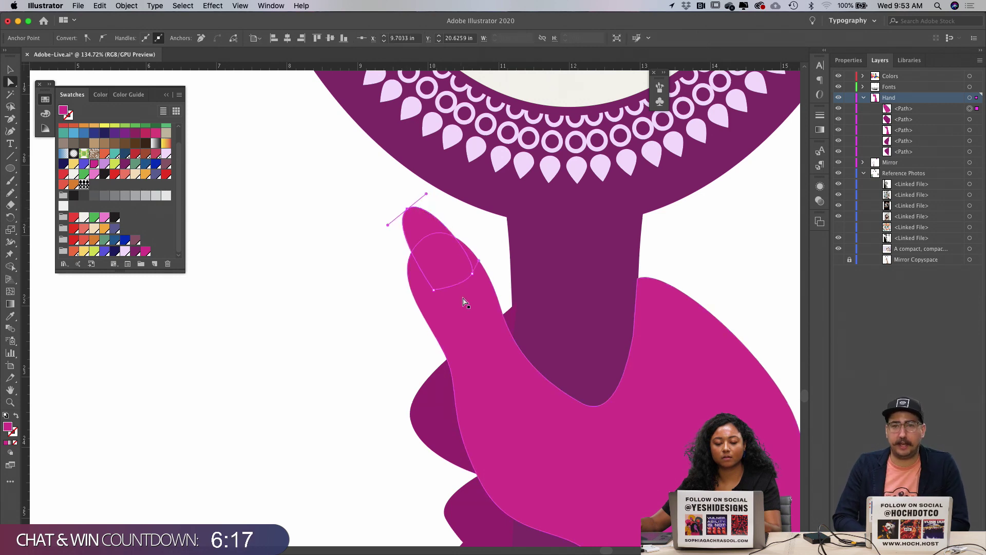
{"action": "left_click", "coordinate": [472, 273]}
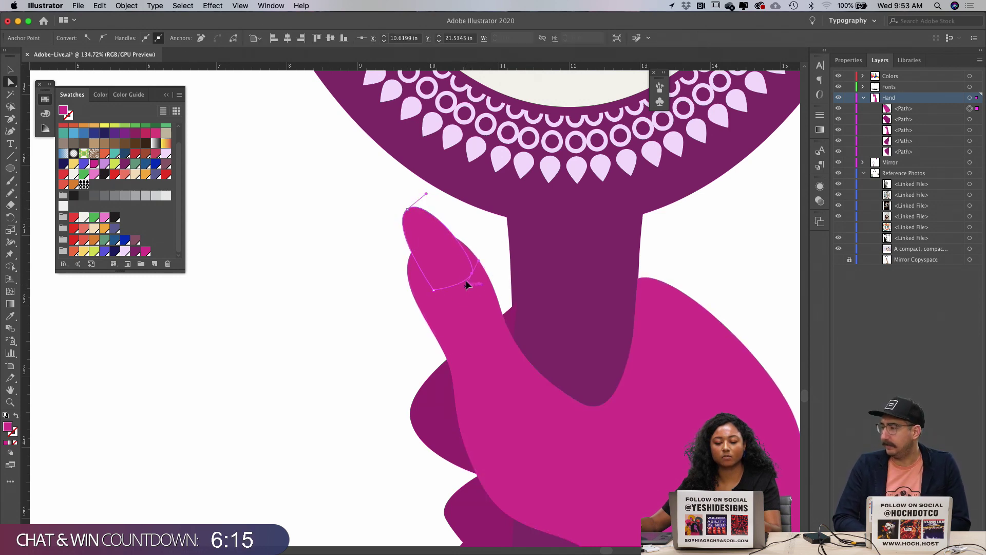
{"action": "left_click", "coordinate": [468, 274]}
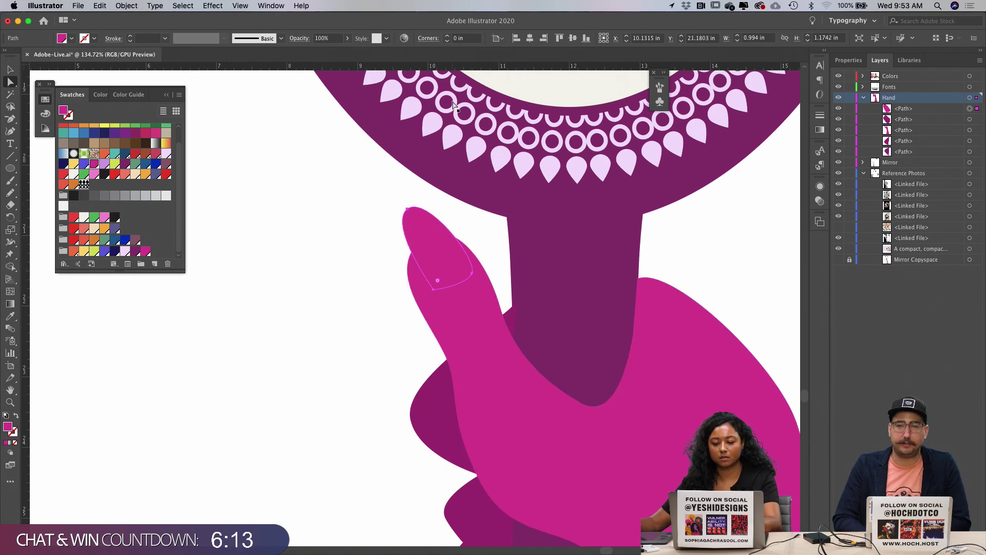
Step: Fill the thumbnail with the pale lilac swatch and fine-tune the anchor at its lower corner
{"action": "left_click", "coordinate": [125, 250]}
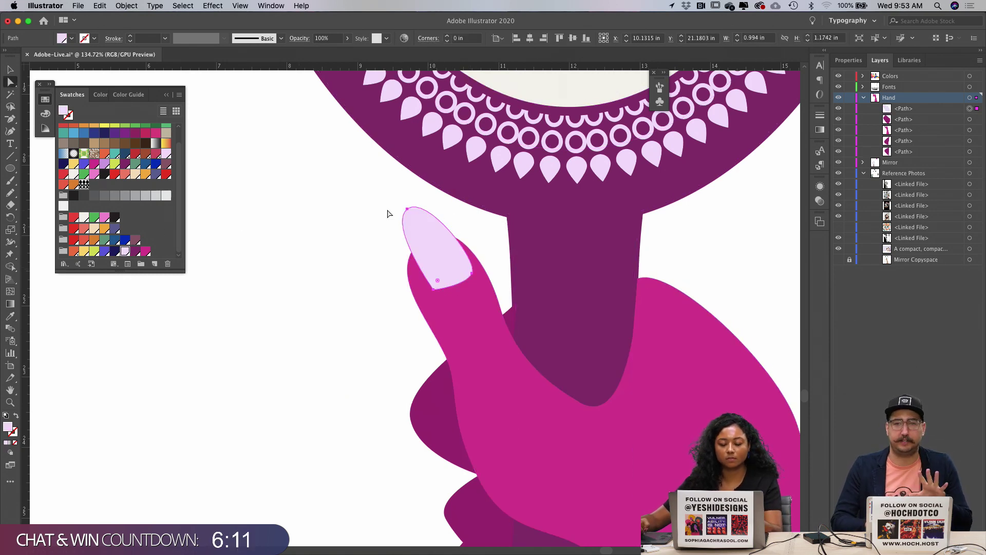
{"action": "left_click", "coordinate": [451, 268]}
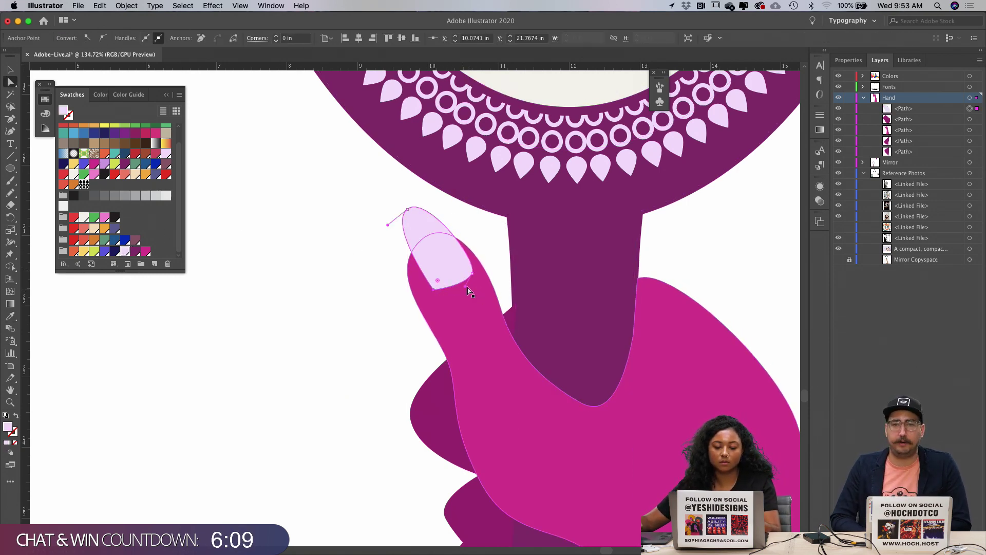
{"action": "left_click", "coordinate": [469, 277]}
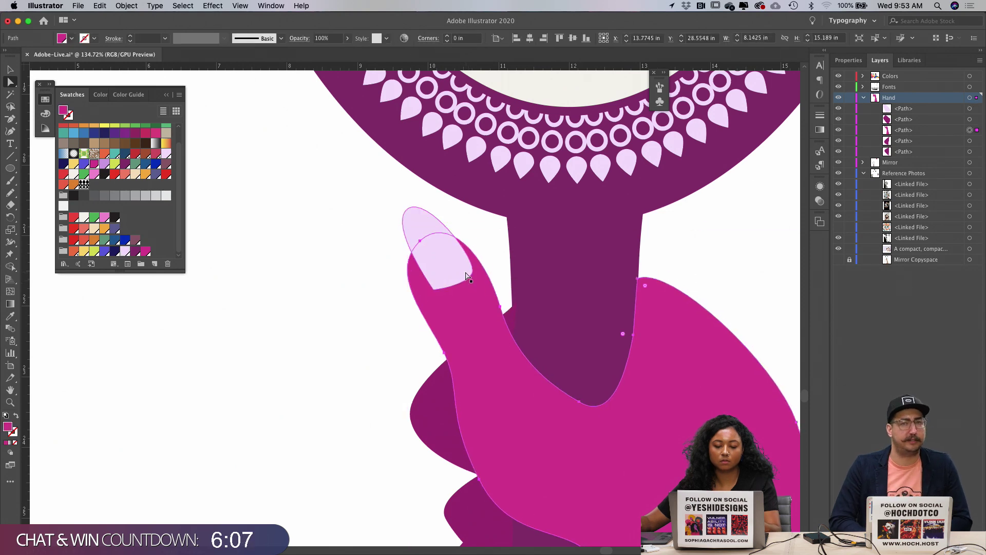
{"action": "left_click", "coordinate": [399, 271]}
{"action": "left_click", "coordinate": [468, 272]}
{"action": "left_click", "coordinate": [472, 274]}
{"action": "left_click_drag", "start_coordinate": [466, 286], "coordinate": [466, 283]}
Step: Shift the lilac thumbnail slightly to refine its placement over the thumb's tip
{"action": "left_click", "coordinate": [347, 289]}
{"action": "left_click", "coordinate": [449, 258]}
{"action": "key", "text": "shift+c"}
{"action": "left_click_drag", "start_coordinate": [461, 284], "coordinate": [440, 259]}
{"action": "key", "text": "a"}
{"action": "left_click", "coordinate": [344, 278]}
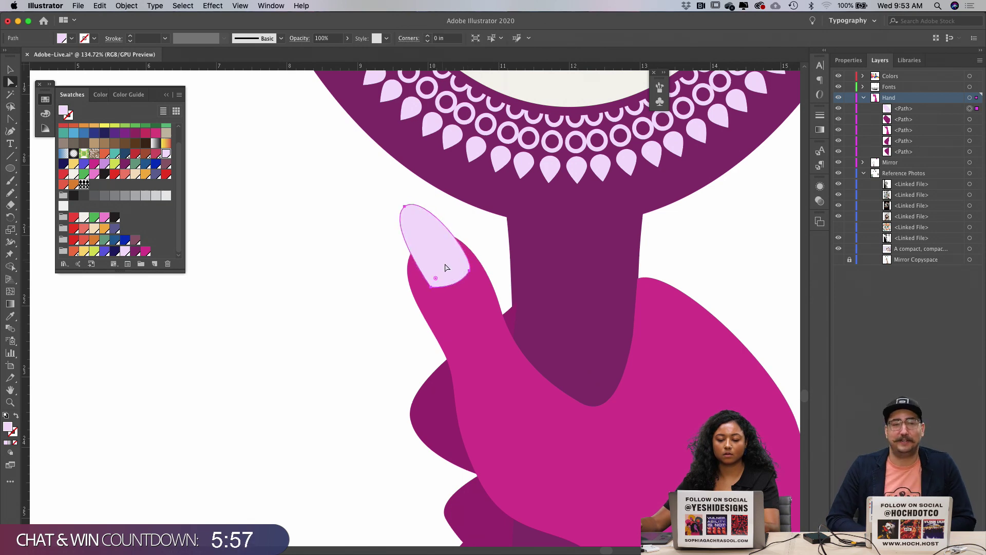
{"action": "left_click", "coordinate": [348, 274]}
{"action": "key", "text": "super+minus"}
{"action": "key", "text": "super+minus"}
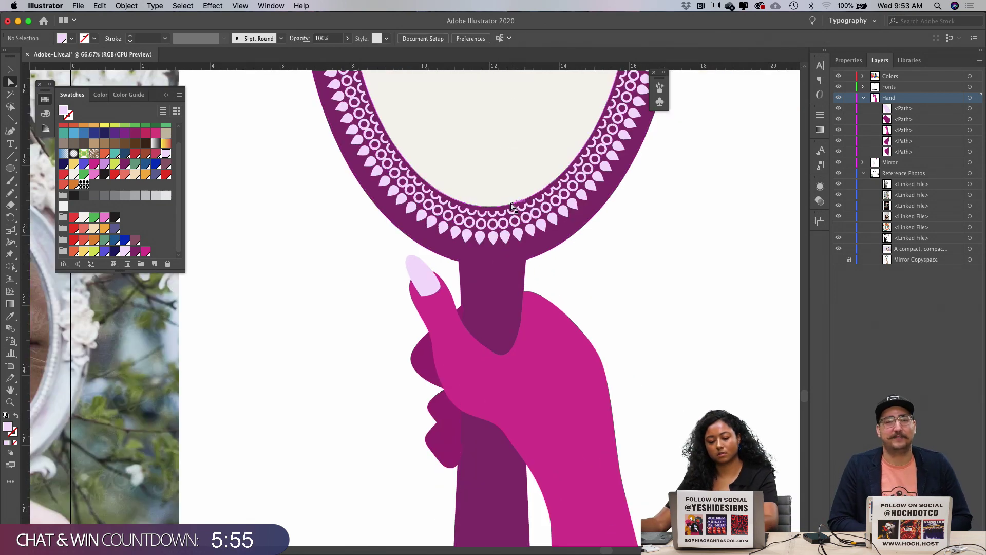
{"action": "left_click", "coordinate": [430, 284]}
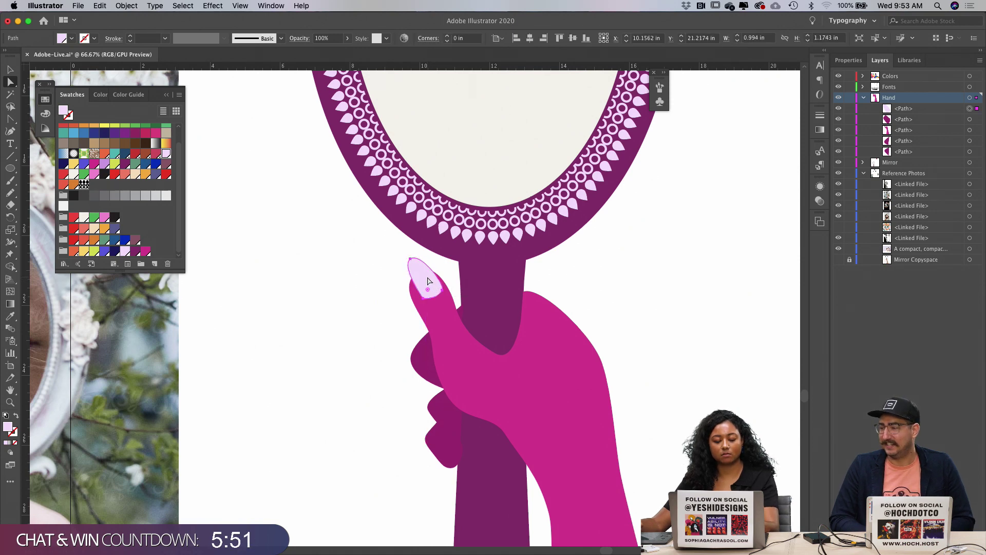
Step: Examine the thumbnail up close and the whole hand and mirror beside the reference photo
{"action": "key", "text": "z"}
{"action": "left_click_drag", "start_coordinate": [414, 319], "coordinate": [438, 263]}
{"action": "key", "text": "q"}
{"action": "left_click", "coordinate": [463, 286]}
{"action": "key", "text": "z"}
{"action": "left_click_drag", "start_coordinate": [406, 296], "coordinate": [475, 201]}
{"action": "key", "text": "a"}
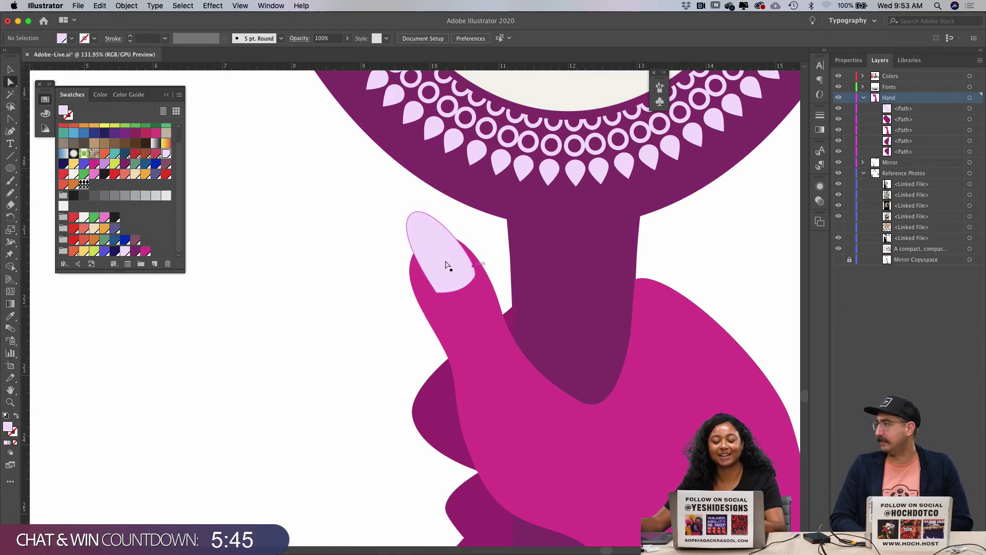
{"action": "left_click_drag", "start_coordinate": [501, 280], "coordinate": [426, 311]}
{"action": "key", "text": "super+shift+a"}
{"action": "key", "text": "super+minus"}
{"action": "key", "text": "super+minus"}
{"action": "key", "text": "super+minus"}
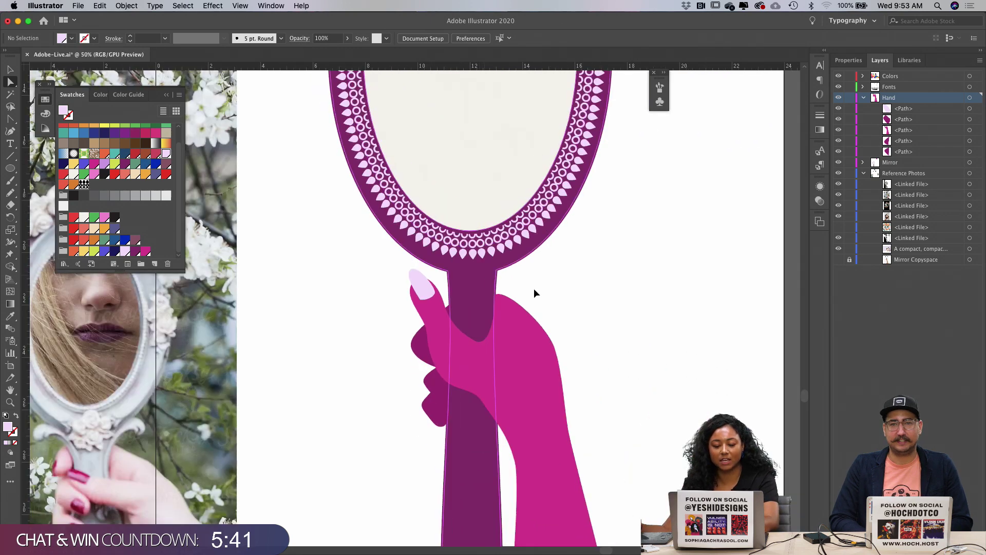
{"action": "key", "text": "super+minus"}
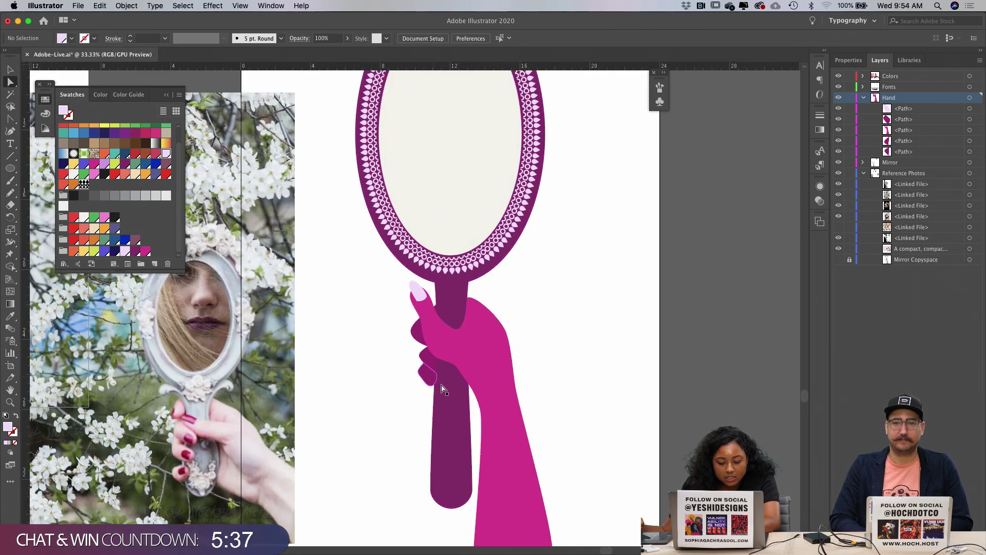
{"action": "key", "text": "super+plus"}
{"action": "key", "text": "super+plus"}
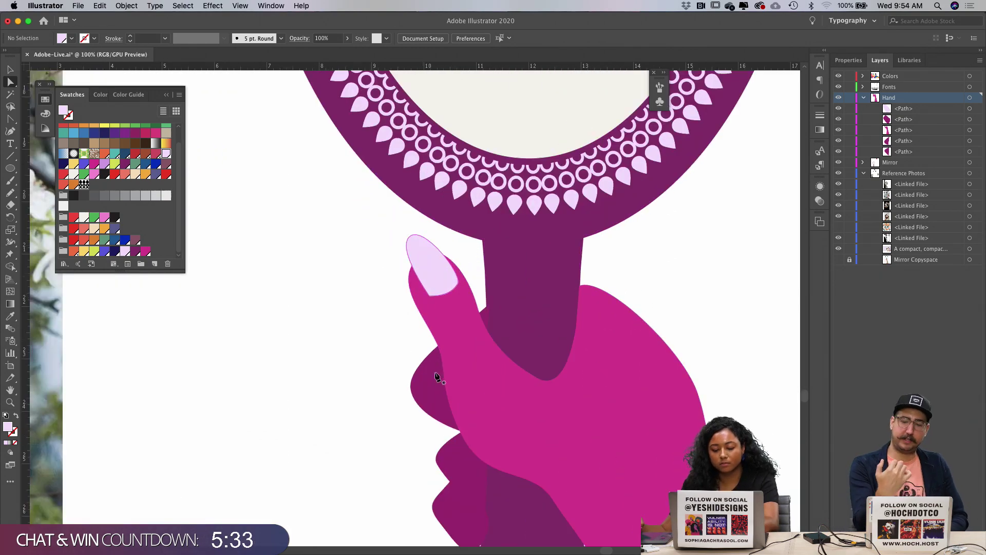
{"action": "key", "text": "p"}
{"action": "key", "text": "super+plus"}
{"action": "left_click", "coordinate": [434, 376]}
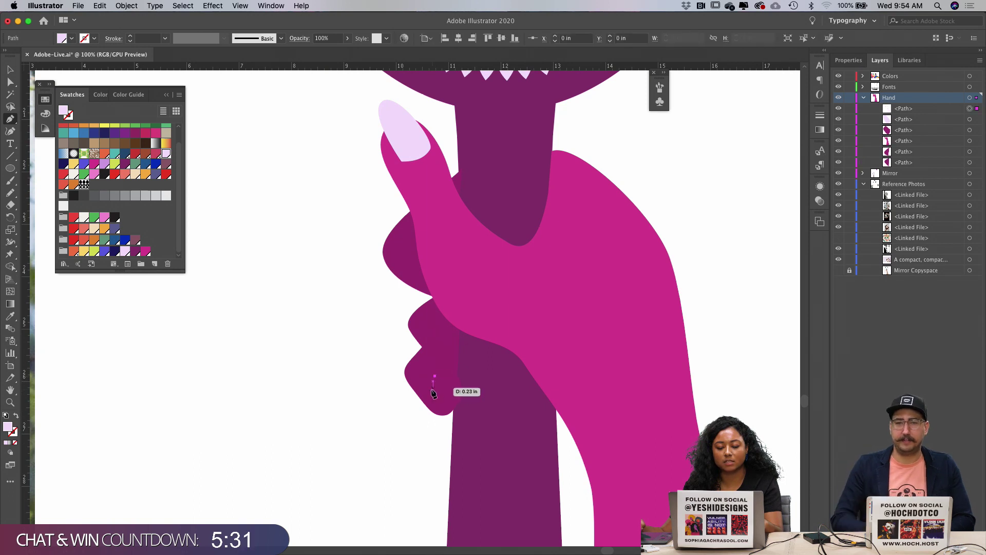
{"action": "key", "text": "super+z"}
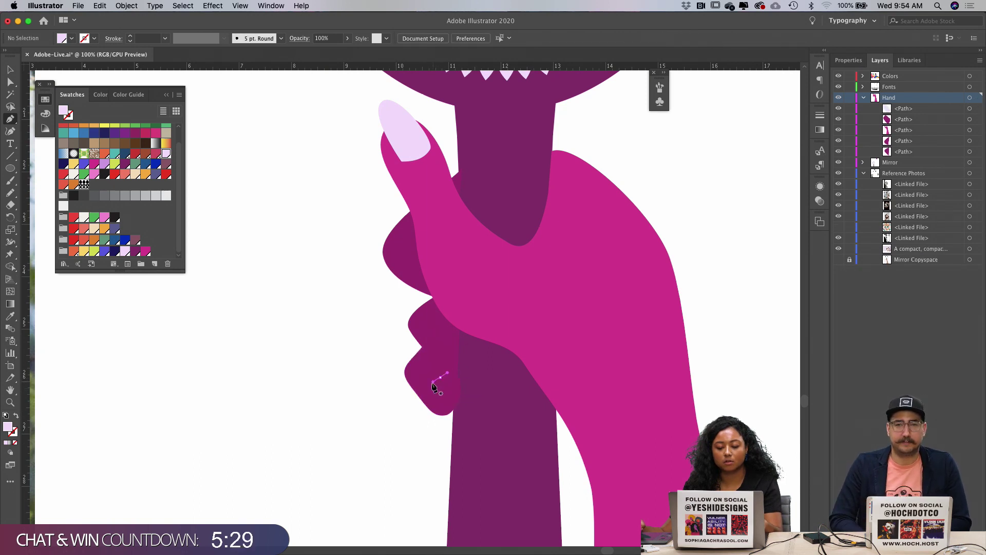
{"action": "left_click", "coordinate": [396, 131]}
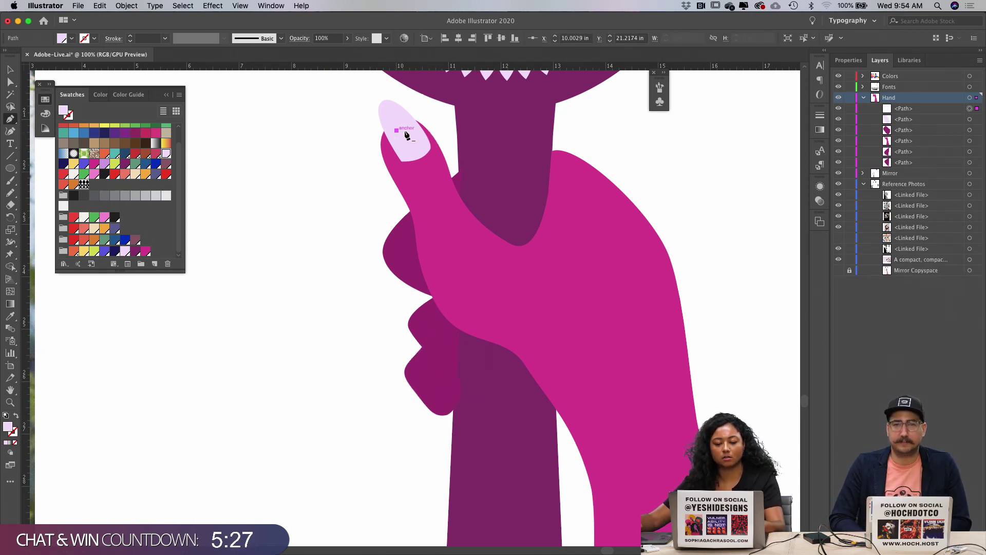
{"action": "key", "text": "super+z"}
Step: Duplicate the lilac thumbnail in front and move the copy beside the lower fingers
{"action": "key", "text": "a"}
{"action": "left_click", "coordinate": [404, 139]}
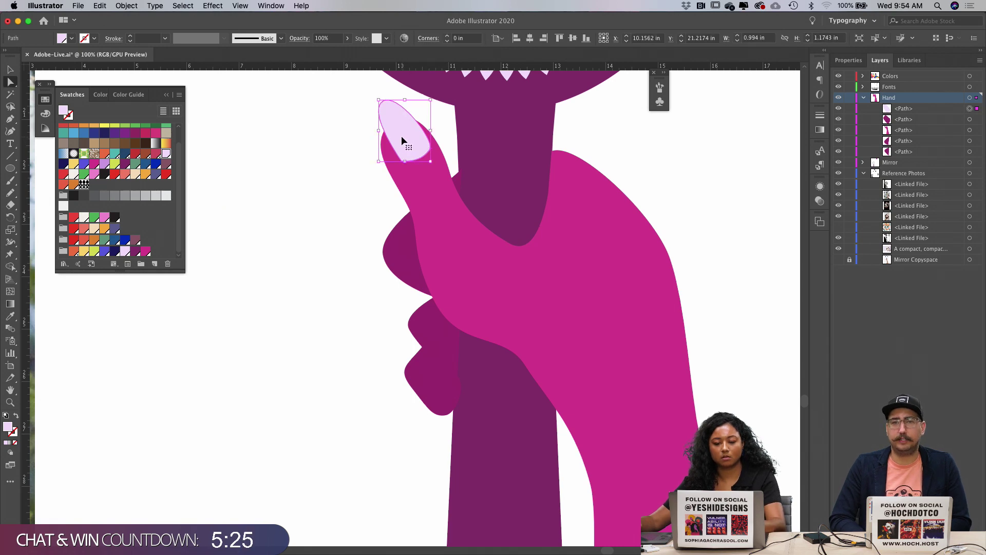
{"action": "key", "text": "super+c"}
{"action": "key", "text": "super+f"}
{"action": "left_click_drag", "start_coordinate": [401, 128], "coordinate": [369, 334]}
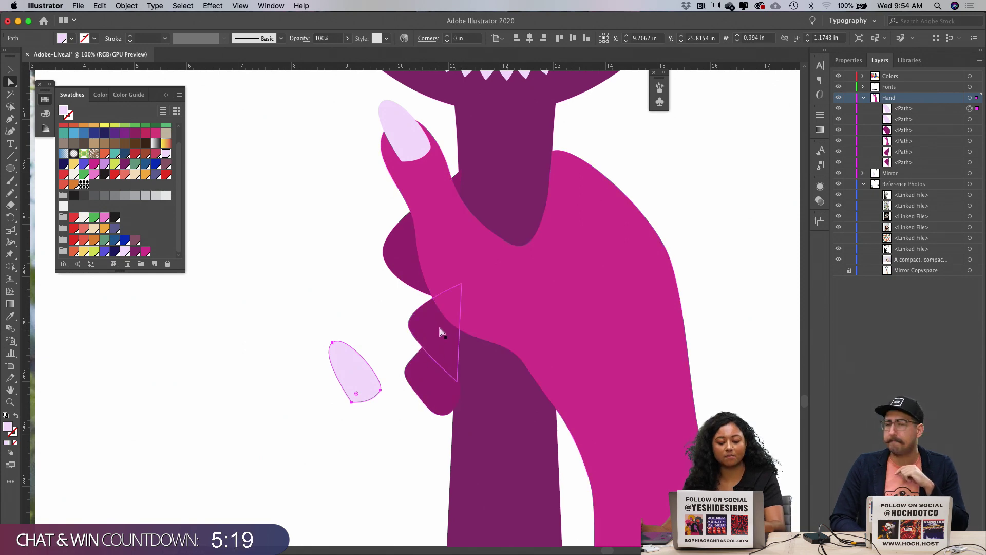
Step: Rotate the copied nail, place it over the lowest finger's tip and scale it to about 0.69 by 0.82 in
{"action": "key", "text": "r"}
{"action": "left_click_drag", "start_coordinate": [405, 130], "coordinate": [403, 463]}
{"action": "key", "text": "v"}
{"action": "left_click_drag", "start_coordinate": [363, 361], "coordinate": [451, 381]}
{"action": "key", "text": "s"}
{"action": "left_click_drag", "start_coordinate": [523, 442], "coordinate": [501, 433]}
{"action": "key", "text": "a"}
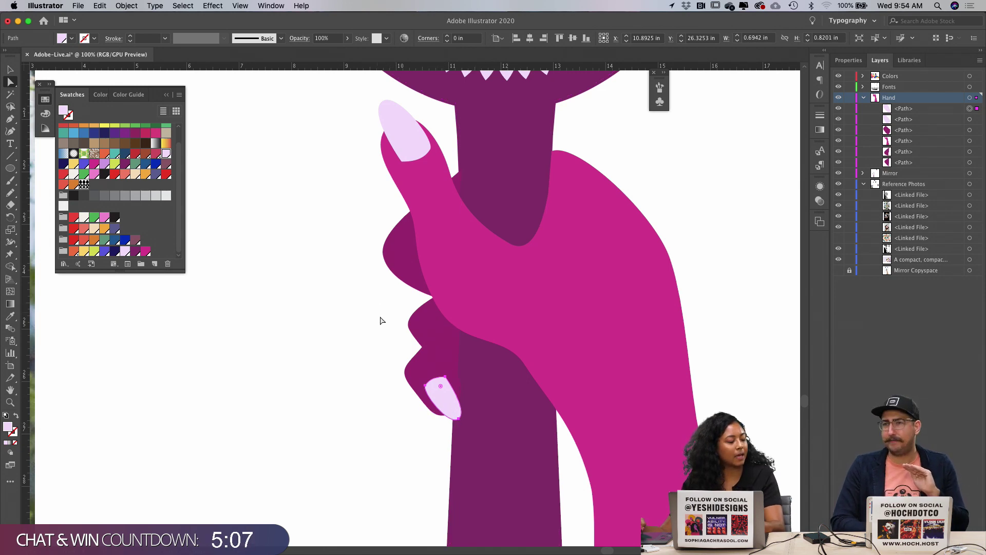
Step: Undo the extra pasted nail and nudge the small nail slightly on the lowest finger's tip
{"action": "key", "text": "super+b"}
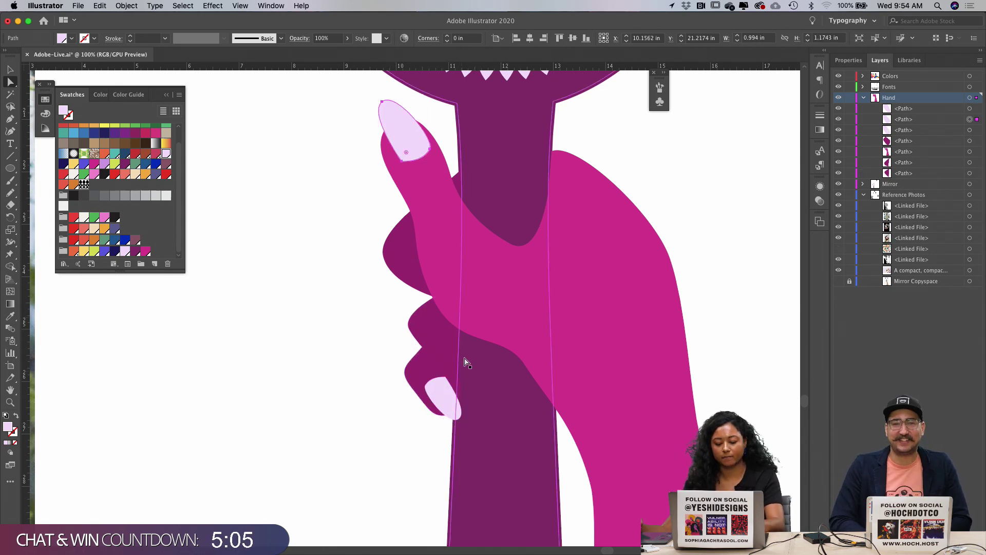
{"action": "key", "text": "super+z"}
{"action": "key", "text": "super+shift+a"}
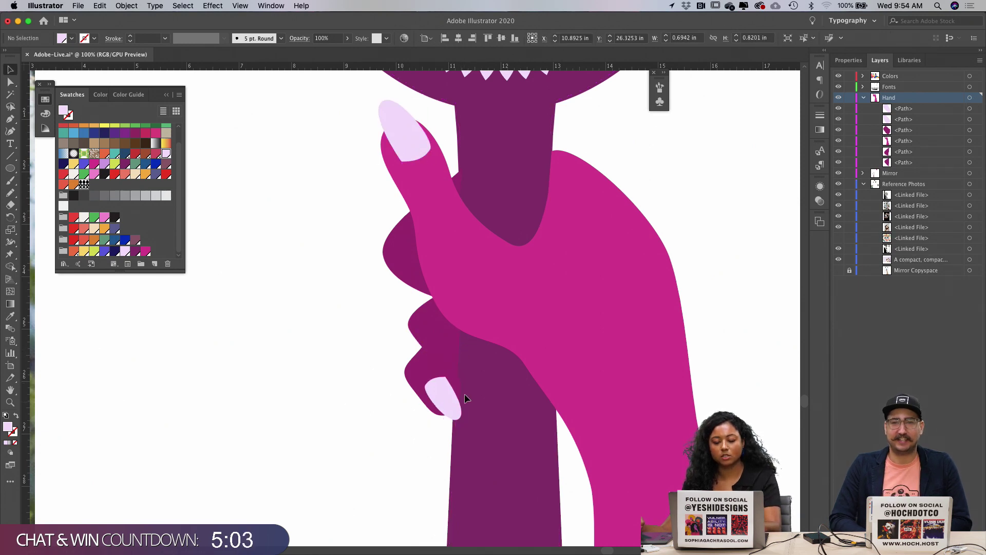
{"action": "left_click_drag", "start_coordinate": [445, 390], "coordinate": [451, 393]}
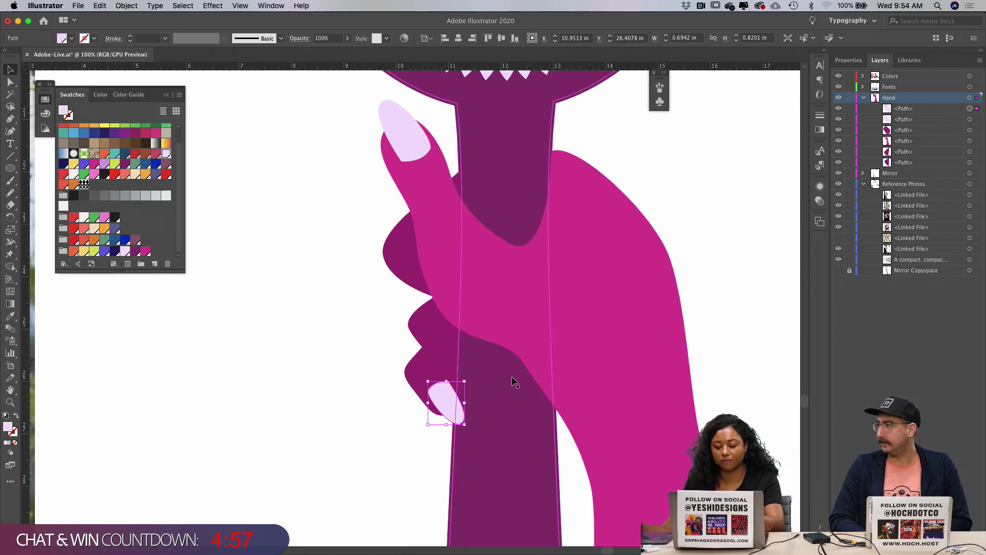
{"action": "key", "text": "Left"}
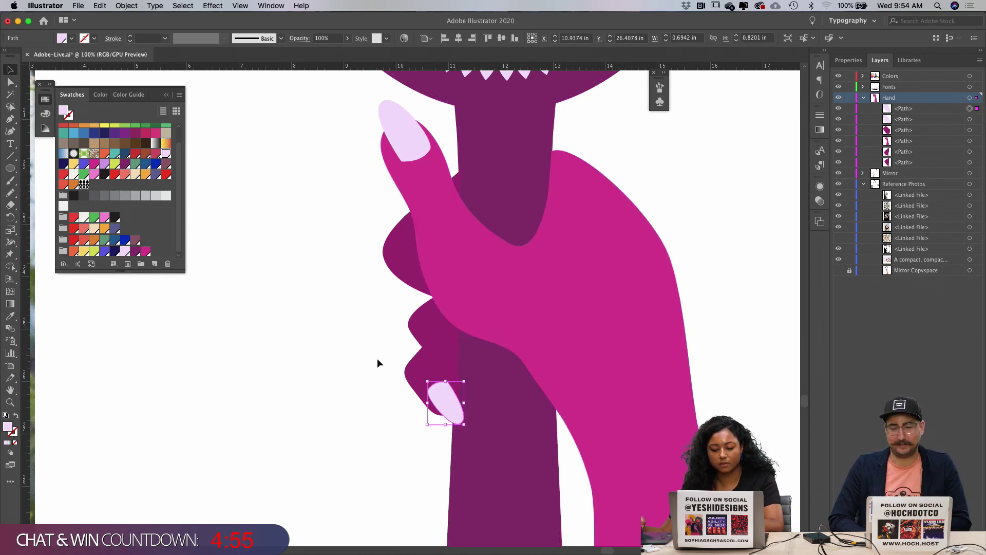
{"action": "left_click", "coordinate": [360, 359]}
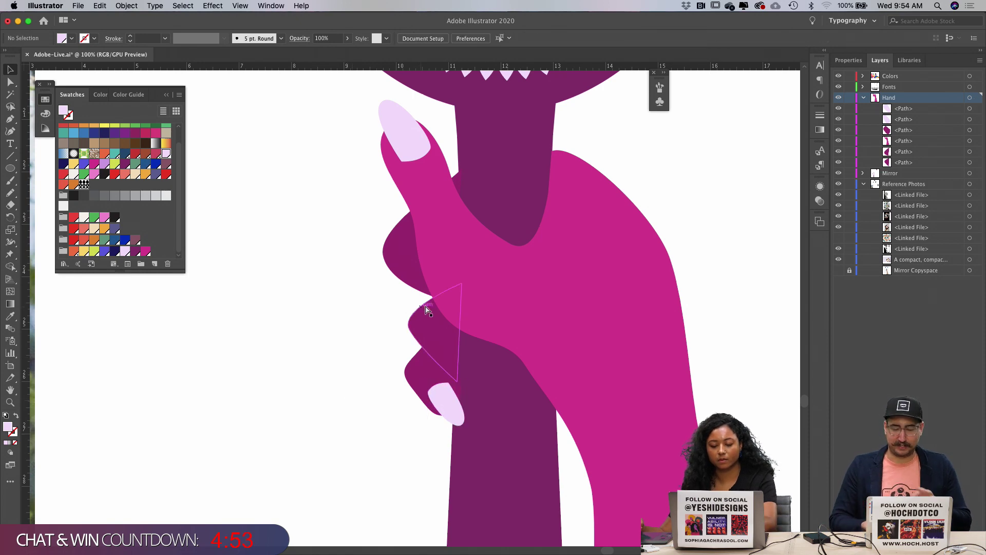
Step: Compare the hand with the reference photo and delete the nail from the lowest finger
{"action": "key", "text": "super+minus"}
{"action": "key", "text": "super+minus"}
{"action": "key", "text": "super+minus"}
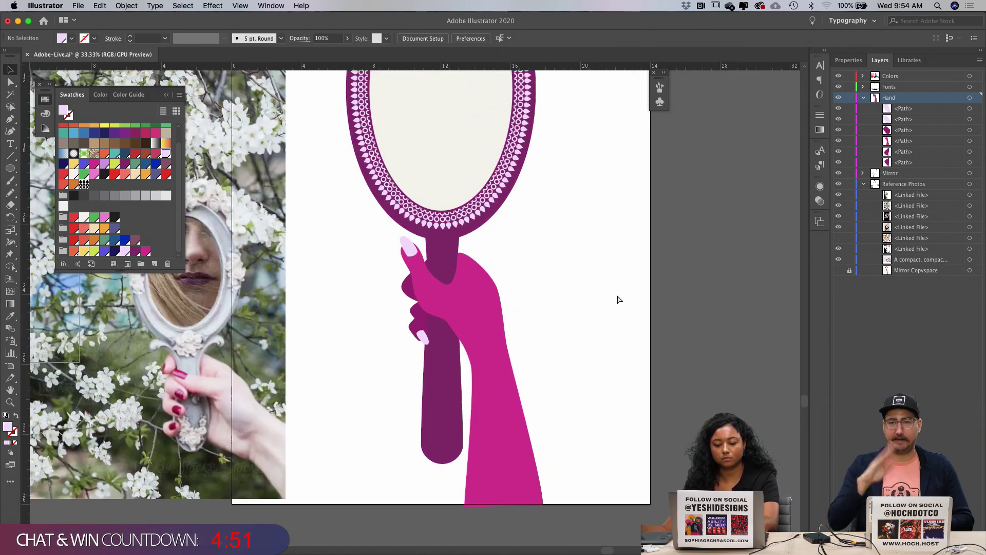
{"action": "key", "text": "super+plus"}
{"action": "key", "text": "super+minus"}
{"action": "key", "text": "a"}
{"action": "left_click", "coordinate": [424, 339]}
{"action": "key", "text": "Delete"}
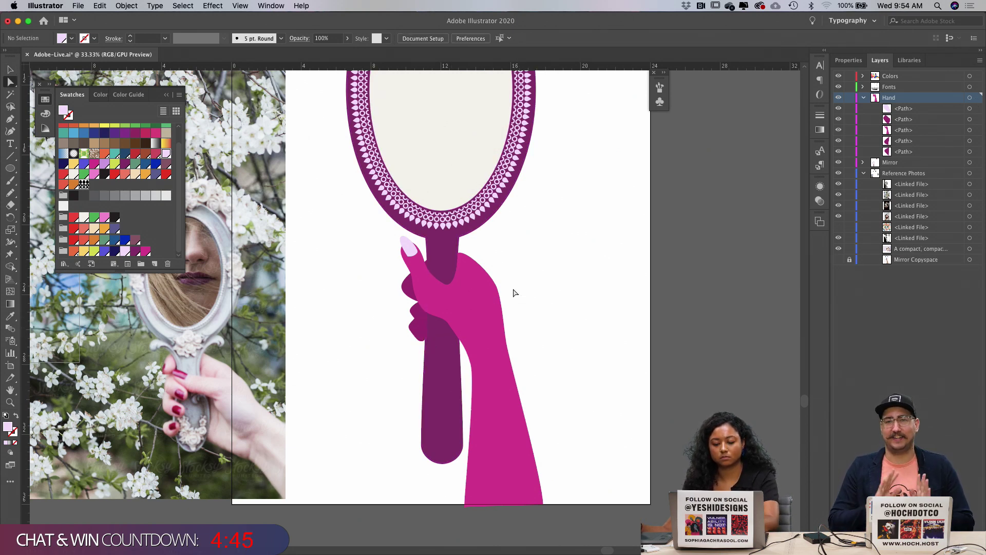
Step: Refine the wrist's contour by adjusting the anchor points along the arm's edges
{"action": "left_click", "coordinate": [474, 362]}
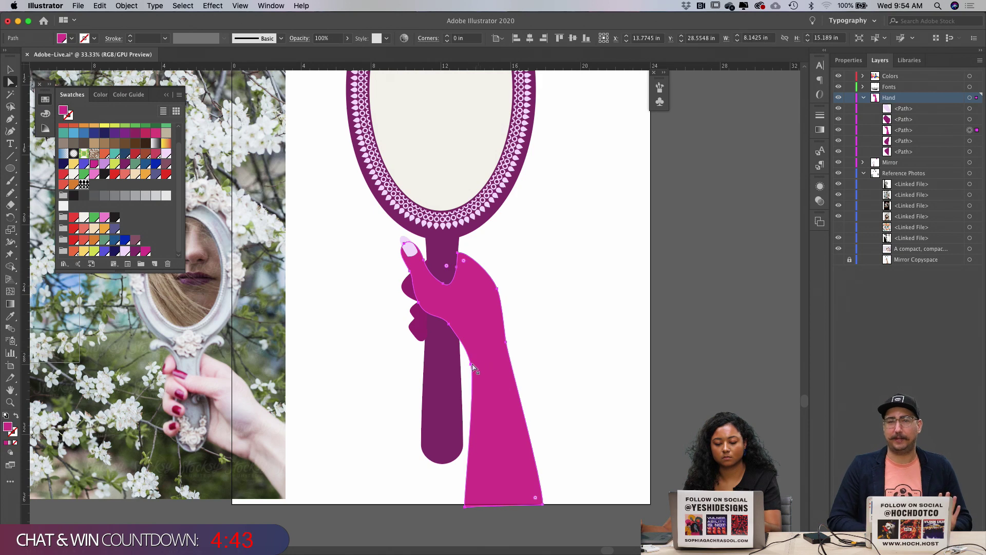
{"action": "left_click", "coordinate": [550, 326]}
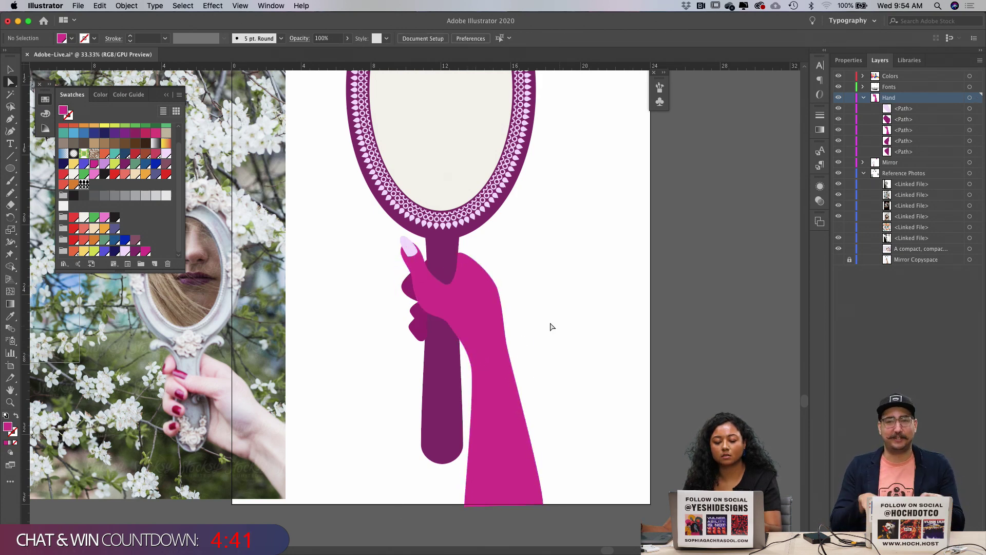
{"action": "left_click_drag", "start_coordinate": [472, 364], "coordinate": [525, 350]}
{"action": "left_click", "coordinate": [502, 352]}
{"action": "left_click", "coordinate": [545, 350]}
{"action": "left_click_drag", "start_coordinate": [538, 264], "coordinate": [557, 321]}
Step: Adjust the curve of the palm's edge so it sits flush against the mirror handle
{"action": "key", "text": "z"}
{"action": "left_click_drag", "start_coordinate": [471, 361], "coordinate": [560, 248]}
{"action": "key", "text": "a"}
{"action": "left_click", "coordinate": [483, 248]}
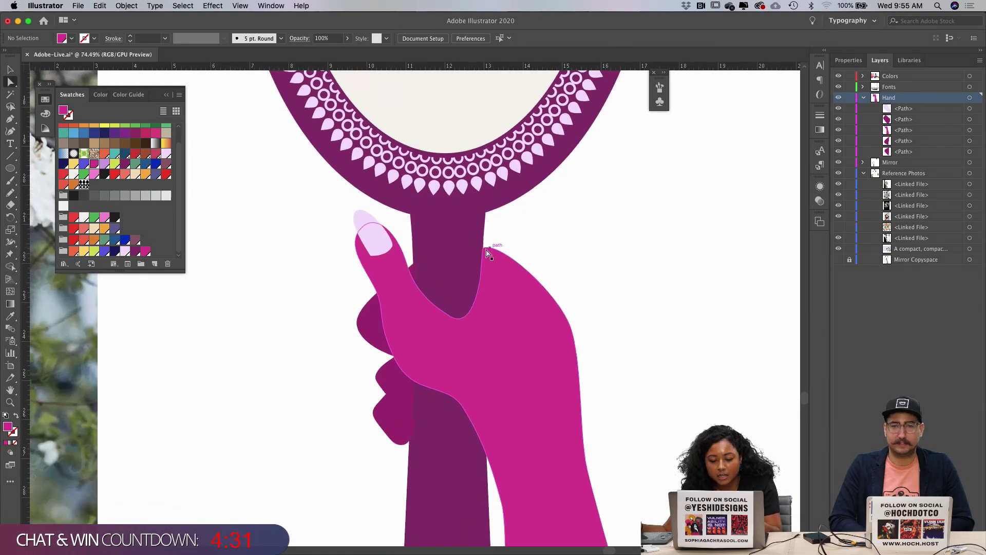
{"action": "left_click", "coordinate": [481, 282]}
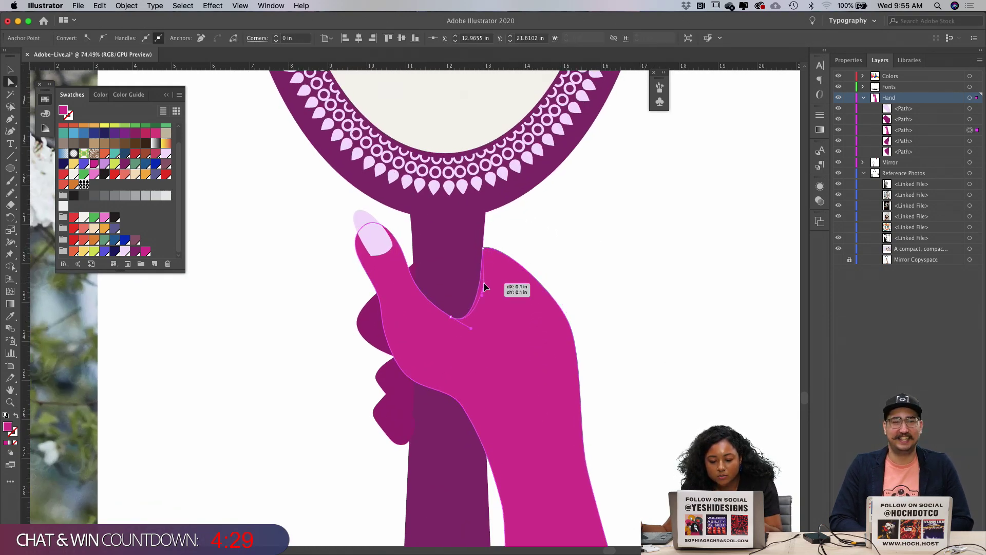
{"action": "left_click", "coordinate": [520, 280]}
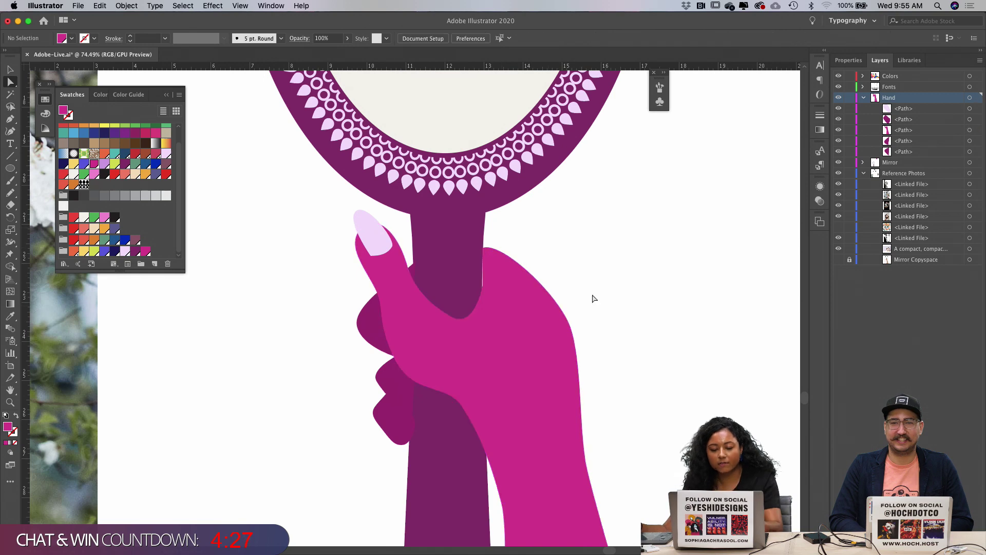
{"action": "left_click", "coordinate": [486, 293]}
{"action": "left_click", "coordinate": [602, 242]}
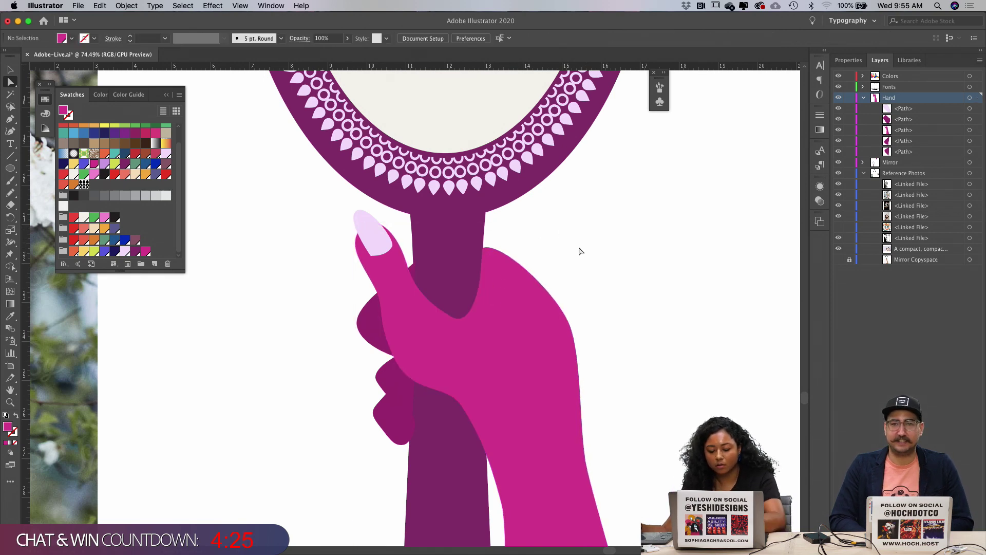
Step: Remove the extra anchor point on the thumb's outer edge
{"action": "key", "text": "super+minus"}
{"action": "key", "text": "super+minus"}
{"action": "key", "text": "super+minus"}
{"action": "key", "text": "minus"}
{"action": "left_click", "coordinate": [397, 301]}
{"action": "key", "text": "a"}
{"action": "left_click", "coordinate": [347, 309]}
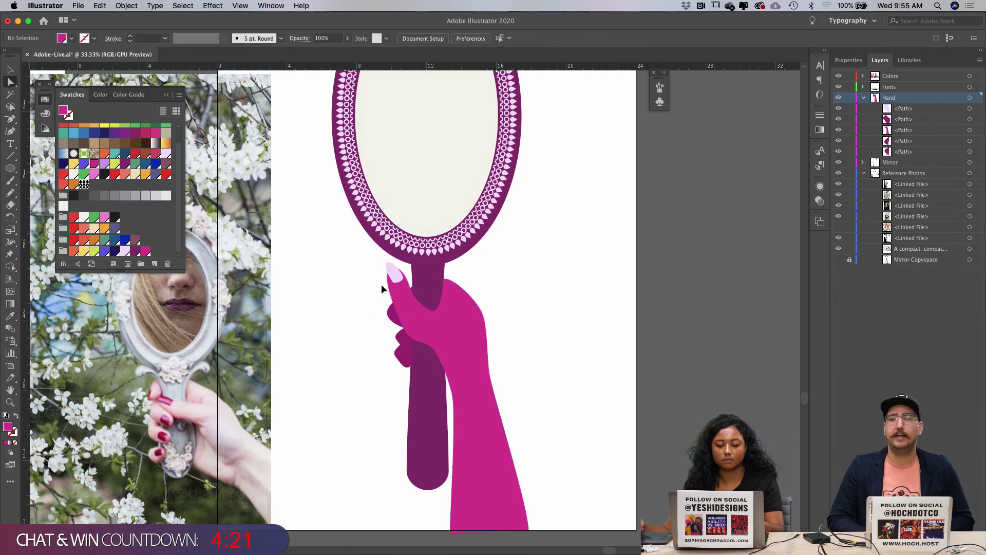
Step: Move the hand-mirror reference photo with the white blossoms off the poster artboard
{"action": "left_click_drag", "start_coordinate": [542, 274], "coordinate": [552, 325]}
{"action": "key", "text": "super+minus"}
{"action": "key", "text": "super+minus"}
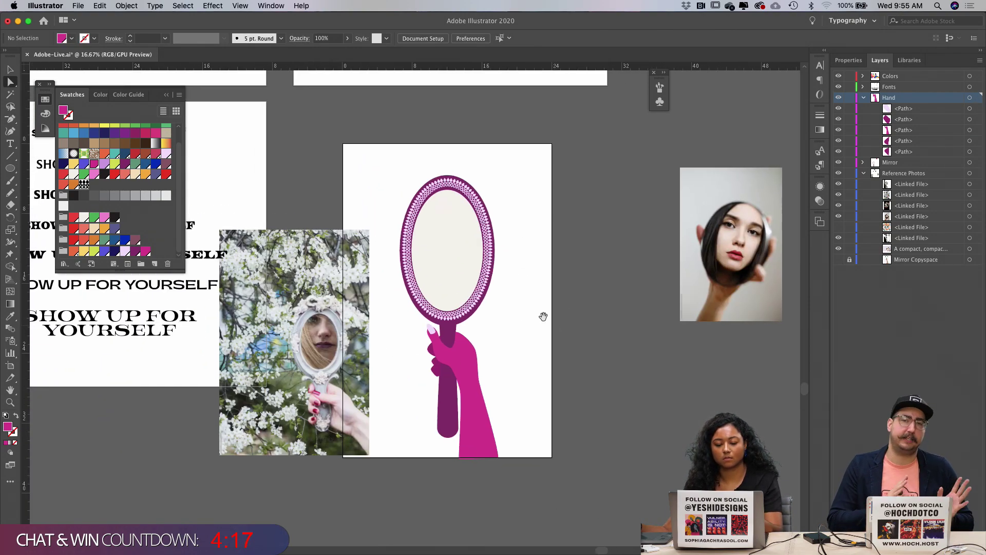
{"action": "key", "text": "v"}
{"action": "left_click_drag", "start_coordinate": [327, 309], "coordinate": [259, 380]}
{"action": "left_click", "coordinate": [585, 259]}
Step: Move the white-blossom reference photo farther from the artboard and try scaling the mirror and hand artwork uniformly to 90% and 80%
{"action": "left_click", "coordinate": [337, 189]}
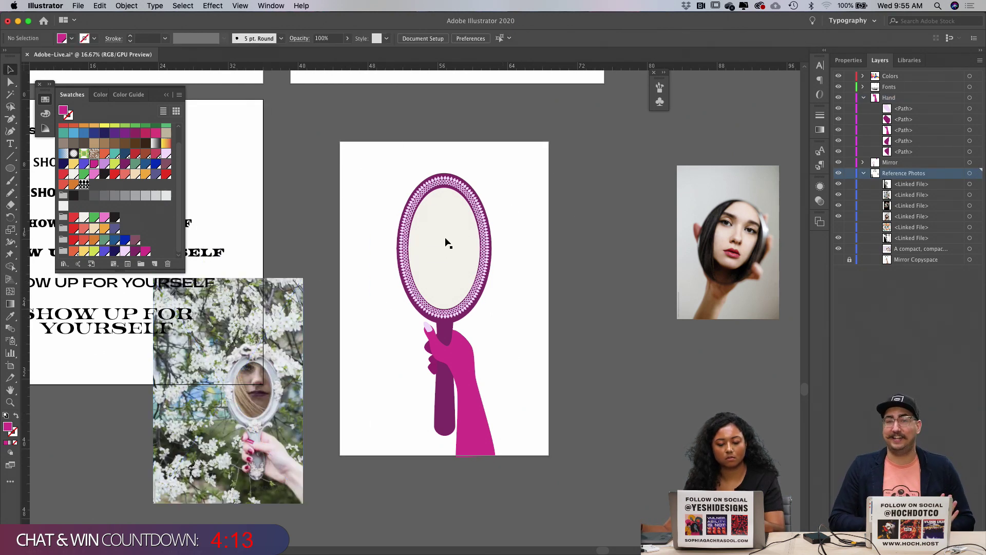
{"action": "left_click", "coordinate": [437, 283]}
{"action": "key", "text": "s"}
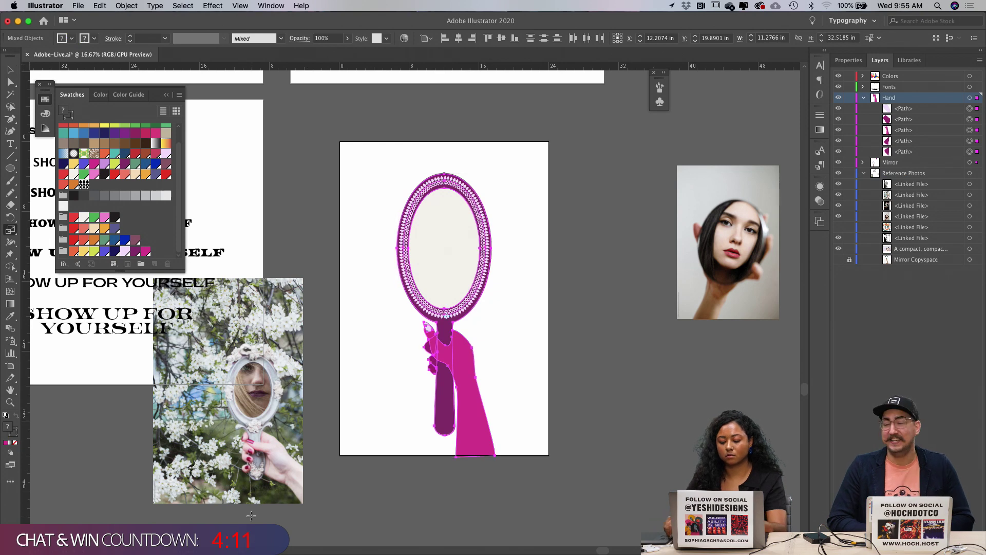
{"action": "key", "text": "Return"}
{"action": "type", "text": "90"}
{"action": "key", "text": "Tab"}
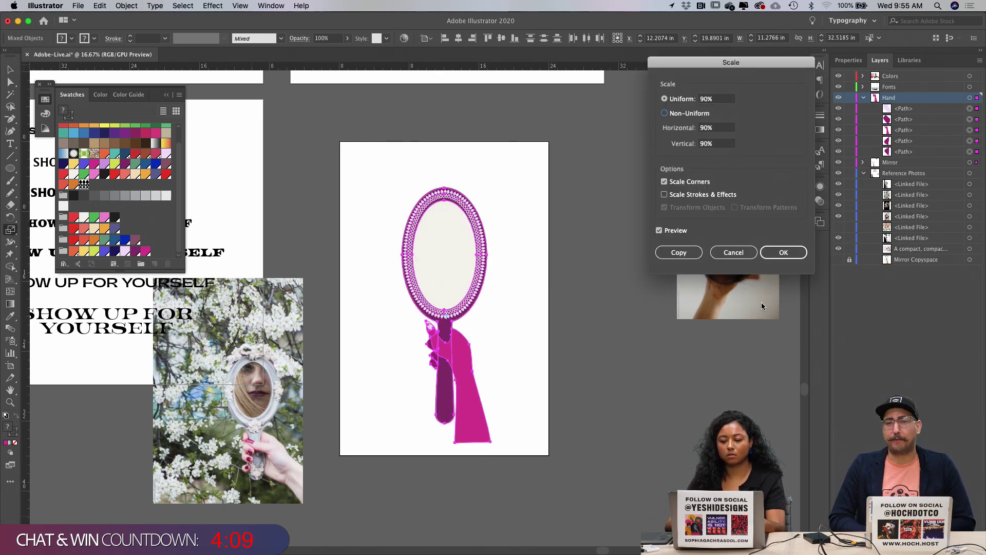
{"action": "left_click", "coordinate": [674, 102]}
{"action": "type", "text": "80"}
{"action": "key", "text": "Tab"}
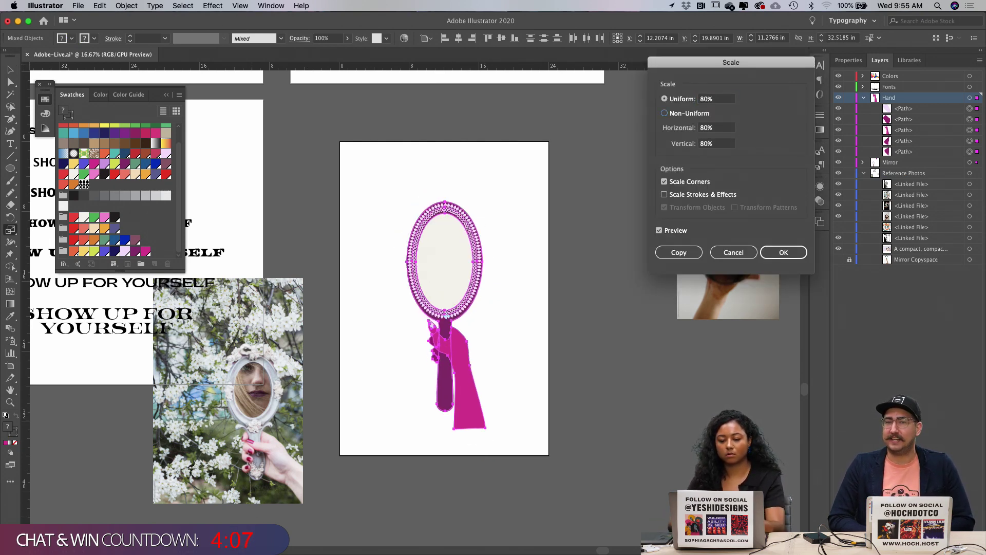
Step: Scale the mirror and hand uniformly to 95% and lower them so the arm meets the artboard's bottom edge
{"action": "left_click", "coordinate": [721, 100]}
{"action": "type", "text": "0"}
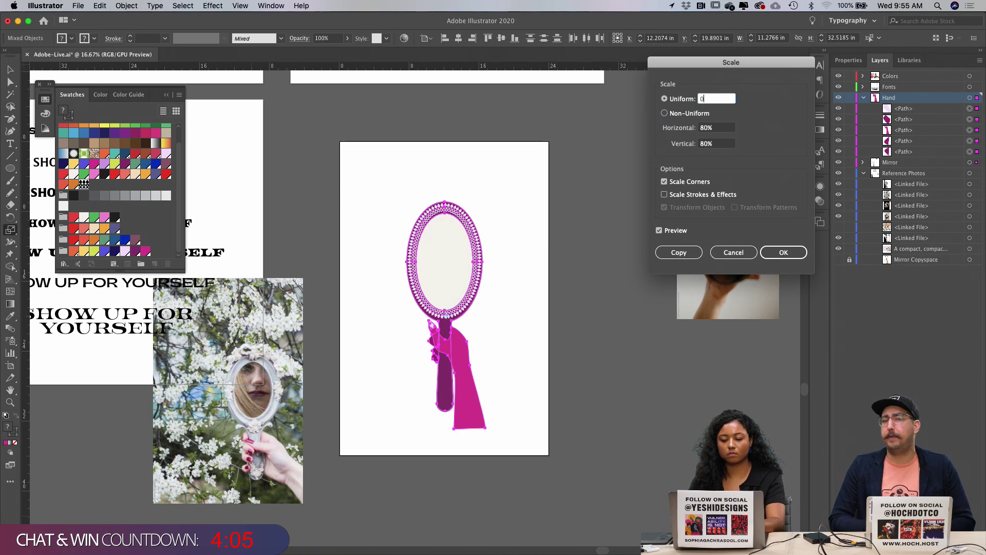
{"action": "type", "text": "5"}
{"action": "key", "text": "Tab"}
{"action": "left_click", "coordinate": [668, 98]}
{"action": "type", "text": "95"}
{"action": "key", "text": "Return"}
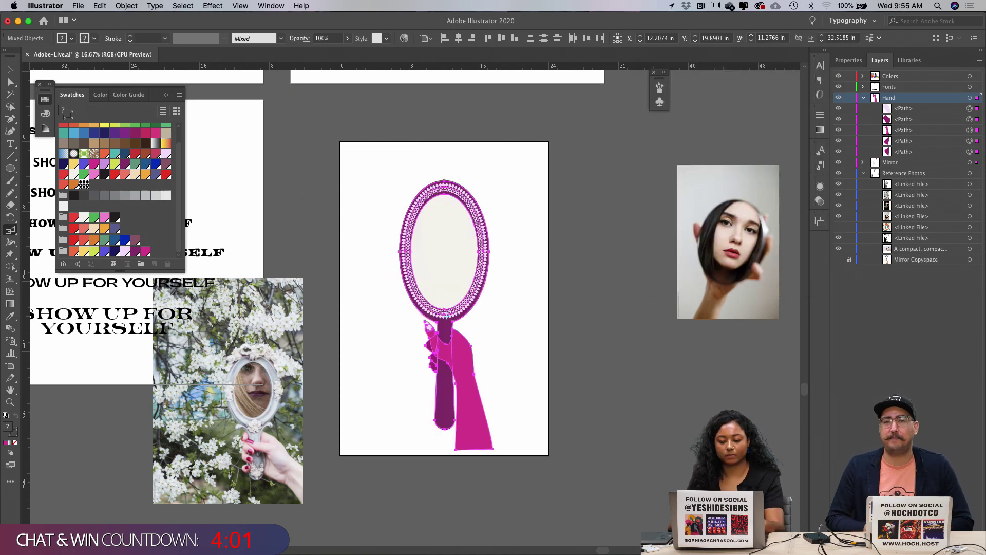
{"action": "left_click_drag", "start_coordinate": [467, 365], "coordinate": [467, 370]}
{"action": "left_click", "coordinate": [514, 370]}
Step: Draw a magenta rectangle of about 24 by 36 in covering the whole poster artboard
{"action": "key", "text": "m"}
{"action": "right_click", "coordinate": [403, 240]}
{"action": "left_click", "coordinate": [329, 116]}
{"action": "left_click_drag", "start_coordinate": [340, 142], "coordinate": [549, 456]}
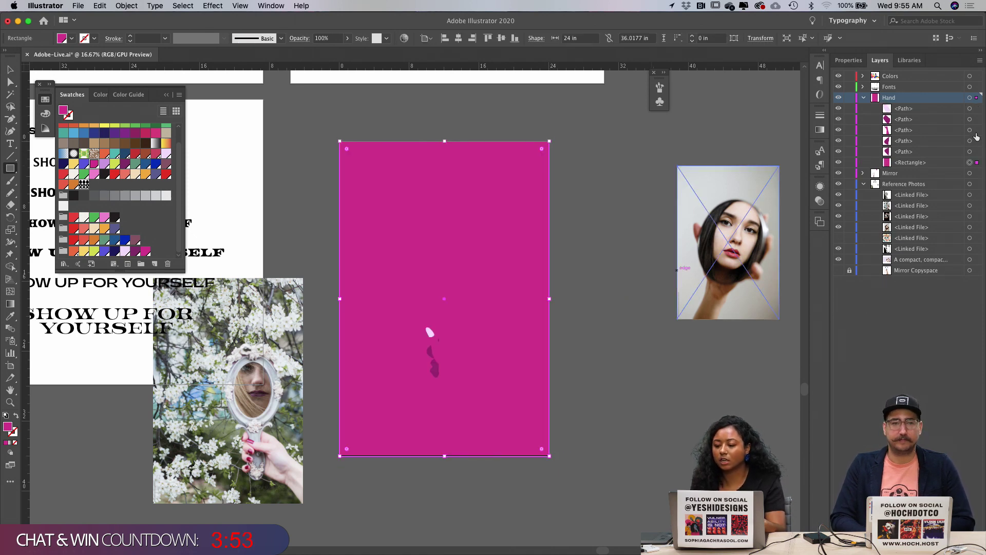
Step: Create a layer named BG directly beneath the Mirror layer and transfer the magenta rectangle onto it
{"action": "key", "text": "super+l"}
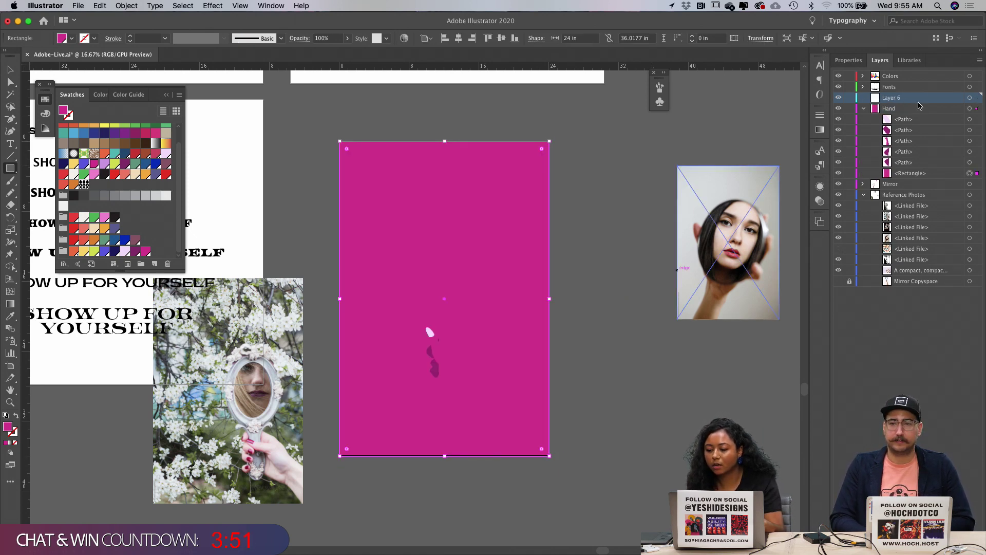
{"action": "double_click", "coordinate": [892, 186]}
{"action": "type", "text": "BH"}
{"action": "key", "text": "Return"}
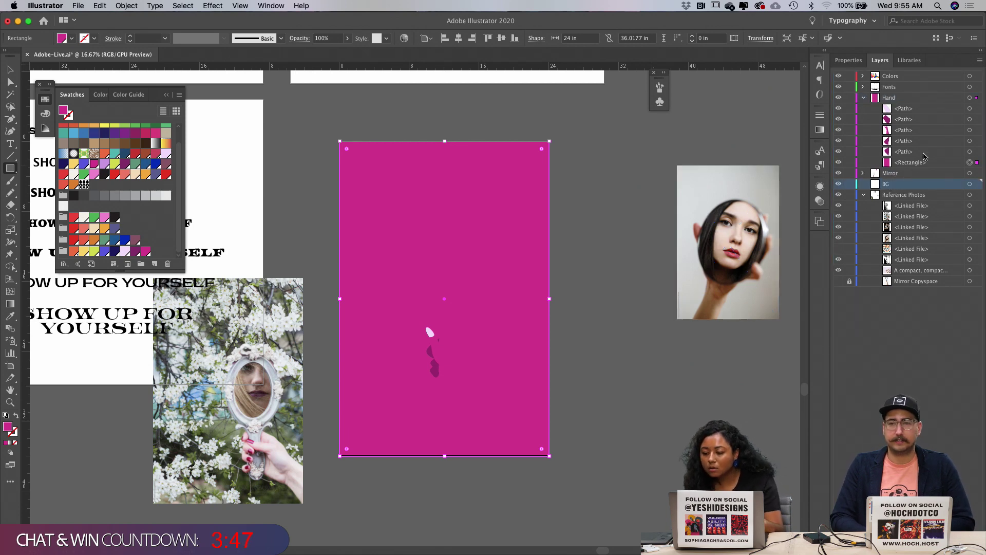
{"action": "left_click_drag", "start_coordinate": [977, 163], "coordinate": [977, 184]}
{"action": "key", "text": "v"}
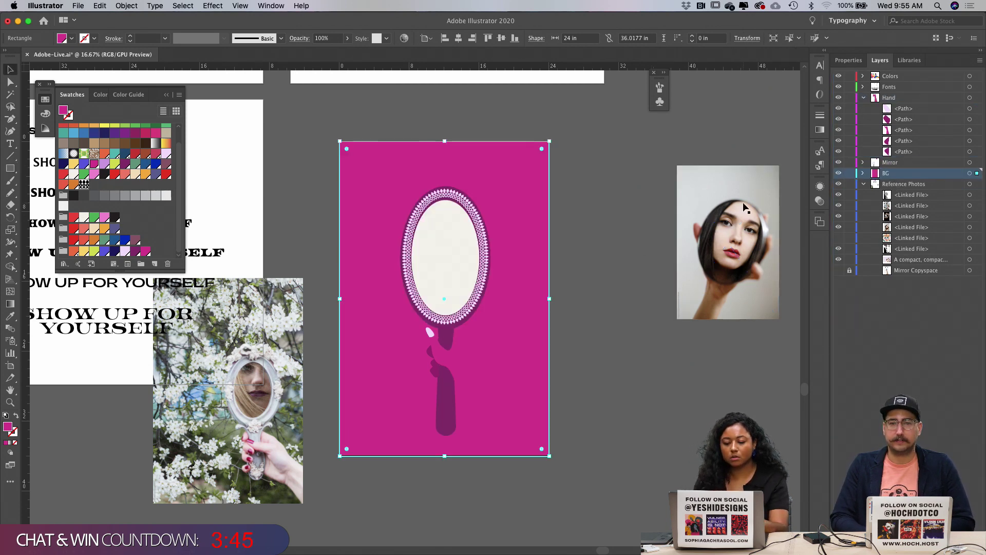
Step: Fill the background rectangle with yellow and move the portrait reference photo closer to the poster artboard
{"action": "left_click", "coordinate": [85, 252]}
{"action": "left_click", "coordinate": [646, 260]}
{"action": "scroll", "coordinate": [590, 208], "scroll_direction": "up", "scroll_amount": 1}
{"action": "left_click_drag", "start_coordinate": [739, 209], "coordinate": [613, 199]}
{"action": "left_click", "coordinate": [612, 199]}
Step: Select the entire poster artwork and recolor it with Color Group 2, randomizing the color order twice
{"action": "left_click_drag", "start_coordinate": [471, 358], "coordinate": [530, 468]}
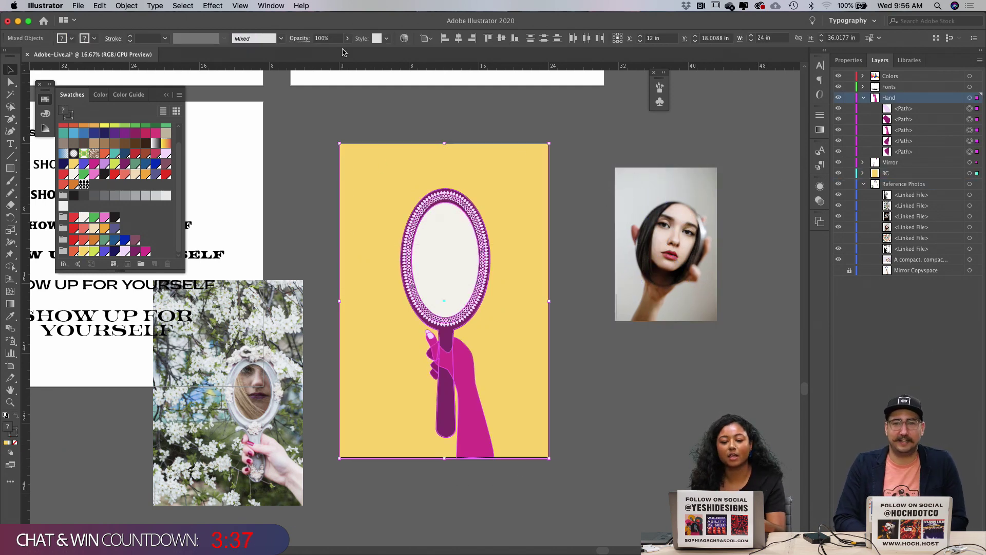
{"action": "left_click", "coordinate": [404, 39]}
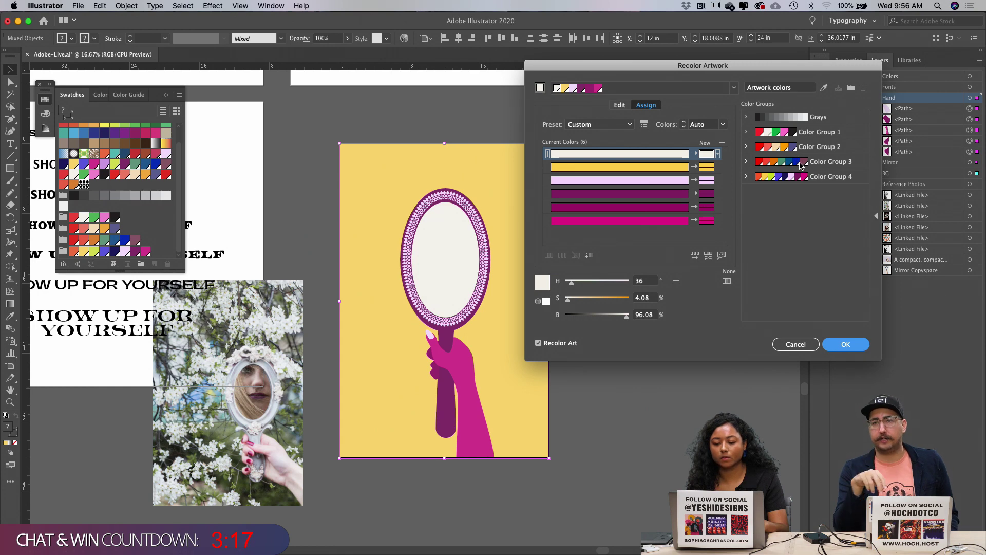
{"action": "left_click", "coordinate": [783, 150]}
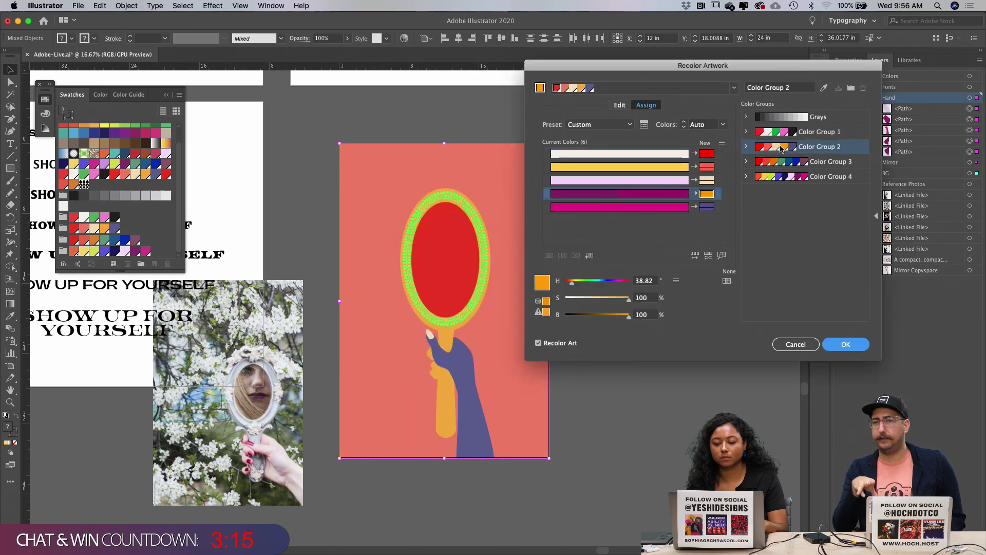
{"action": "left_click", "coordinate": [695, 256]}
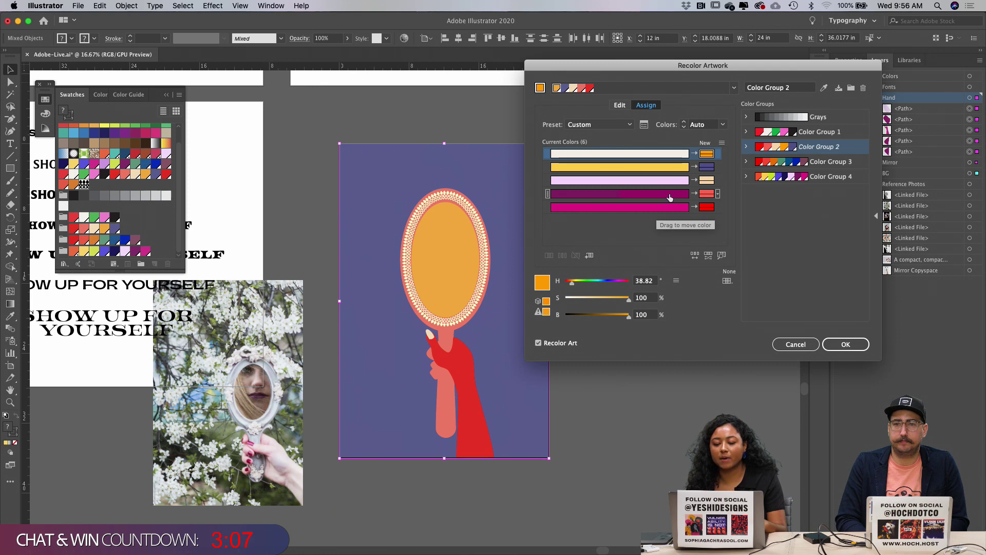
{"action": "left_click", "coordinate": [695, 255]}
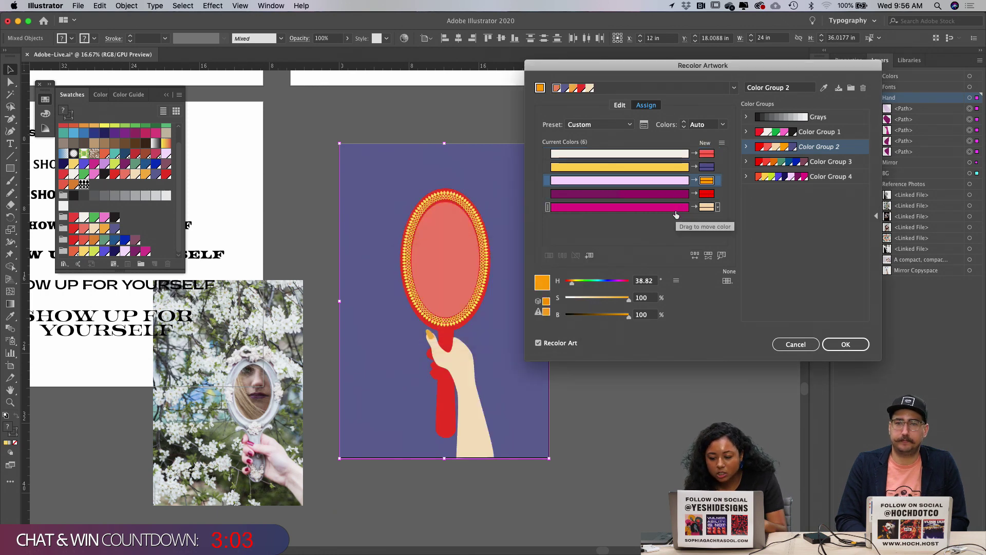
Step: Merge the hand's magenta and purple into one recolor row, then shuffle to an orange background with a red hand and accept
{"action": "left_click_drag", "start_coordinate": [637, 211], "coordinate": [580, 207]}
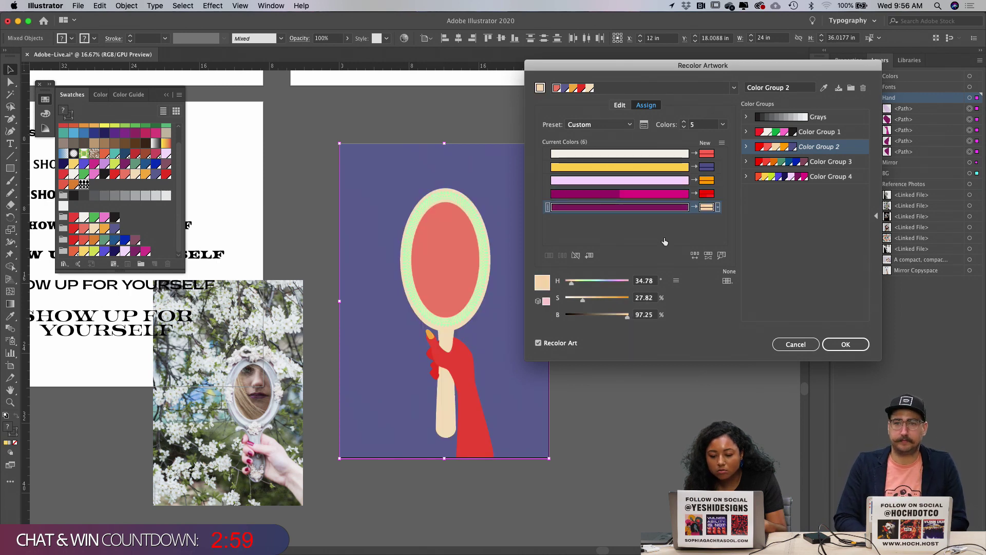
{"action": "left_click", "coordinate": [696, 256]}
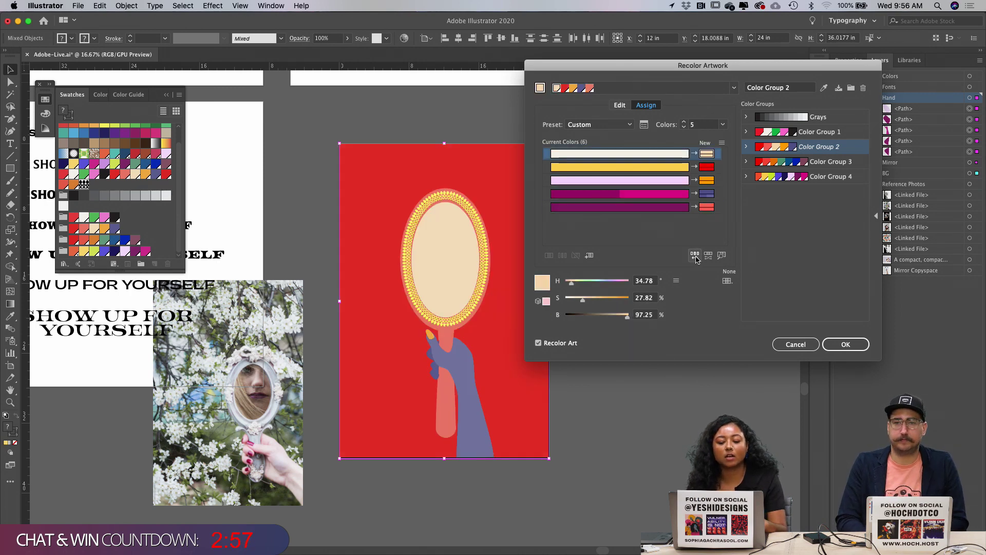
{"action": "left_click", "coordinate": [696, 256]}
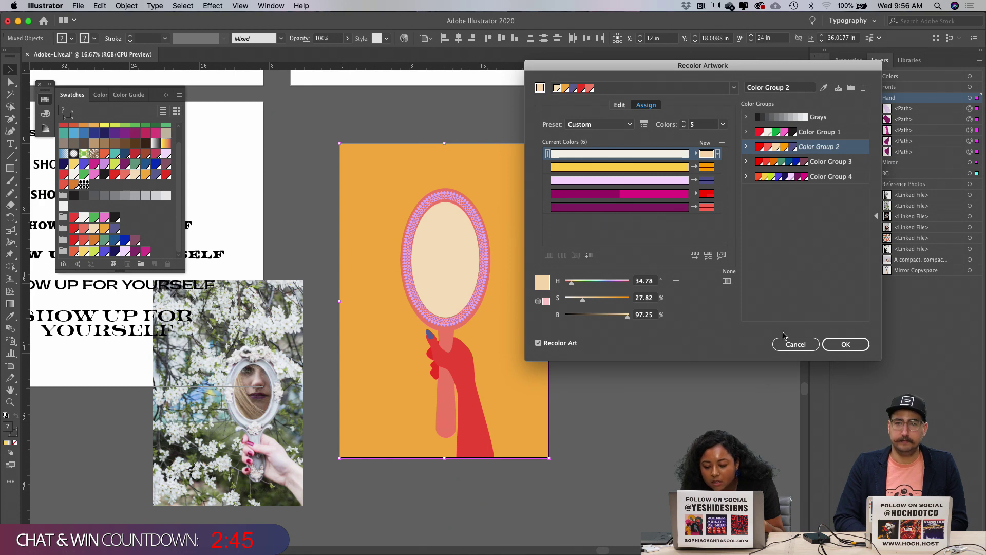
{"action": "left_click", "coordinate": [846, 344]}
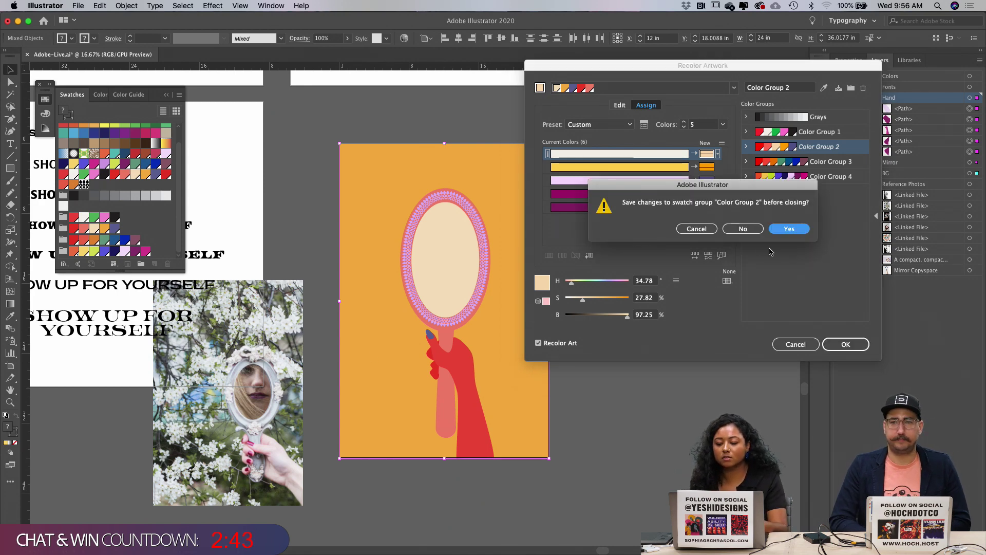
Step: Close Recolor Artwork without saving the changes to the swatch group Color Group 2
{"action": "left_click", "coordinate": [742, 229]}
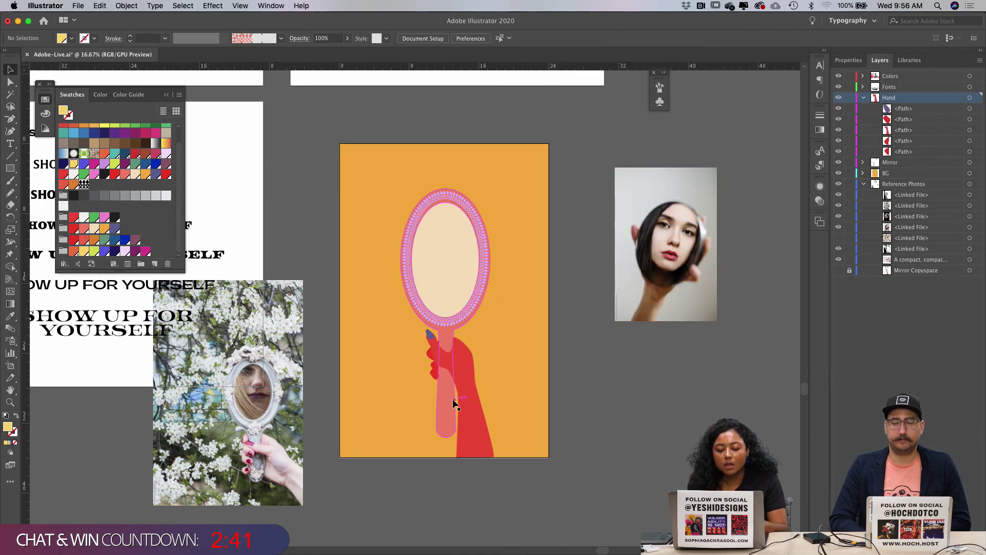
Step: Move an anchor point on the red hand's edge, where it crosses the mirror handle, slightly downward
{"action": "scroll", "coordinate": [454, 403], "scroll_direction": "up", "scroll_amount": 5}
{"action": "key", "text": "a"}
{"action": "left_click_drag", "start_coordinate": [436, 349], "coordinate": [436, 358]}
{"action": "scroll", "coordinate": [442, 356], "scroll_direction": "down", "scroll_amount": 3}
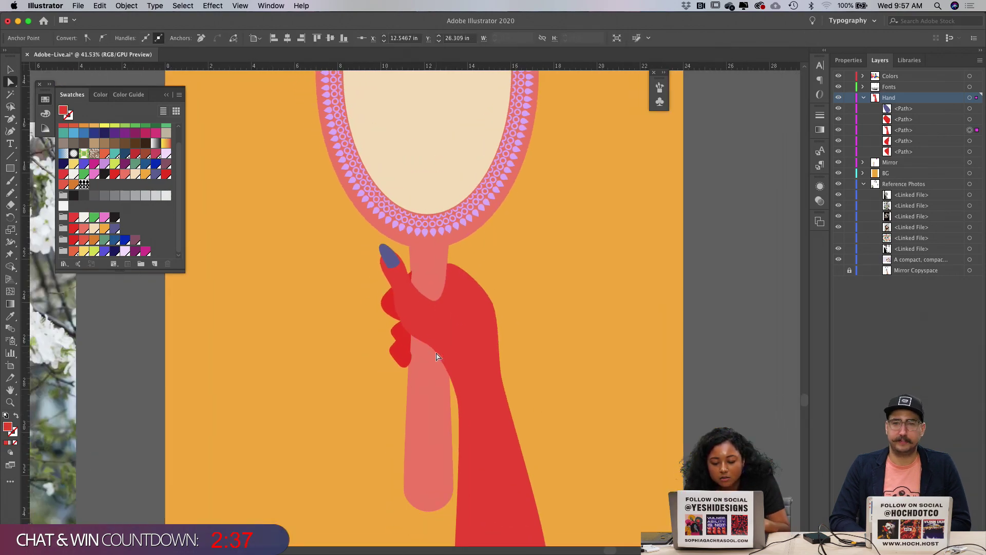
{"action": "left_click", "coordinate": [708, 339]}
{"action": "scroll", "coordinate": [709, 339], "scroll_direction": "down", "scroll_amount": 3}
{"action": "scroll", "coordinate": [698, 341], "scroll_direction": "right", "scroll_amount": 5}
{"action": "scroll", "coordinate": [697, 341], "scroll_direction": "up", "scroll_amount": 3}
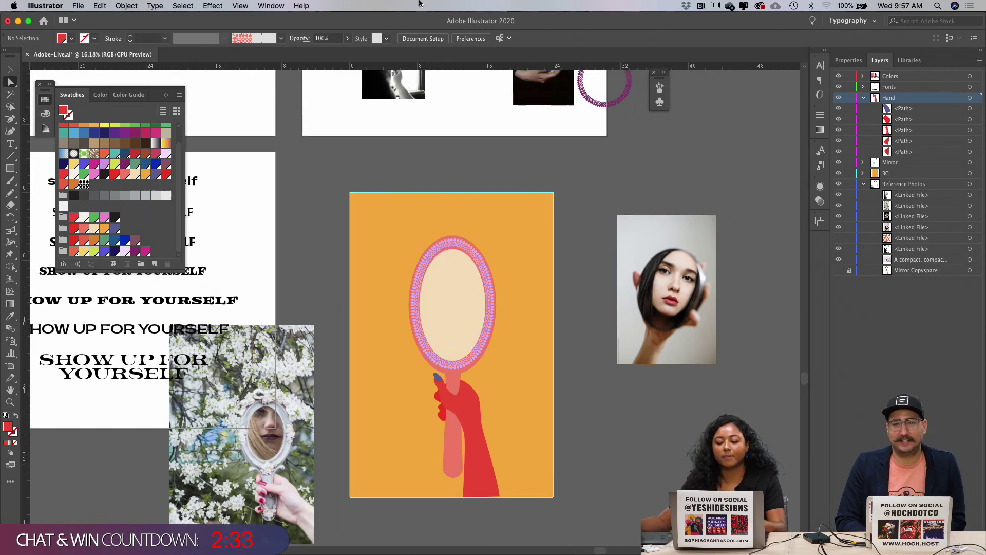
{"action": "key", "text": "v"}
{"action": "left_click", "coordinate": [472, 250]}
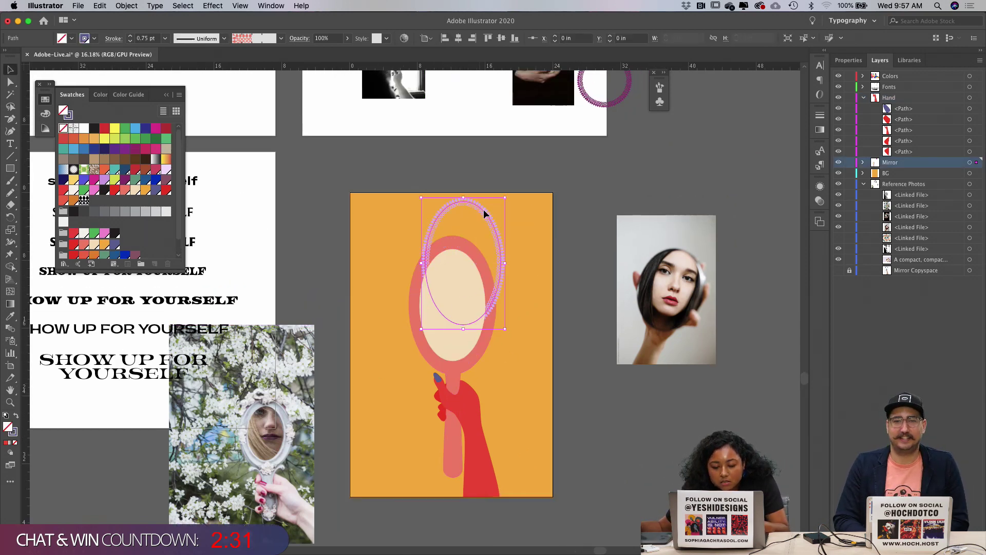
{"action": "left_click", "coordinate": [555, 226]}
Step: Move the reference photo of the face in the round mirror next to the illustrated mirror and hide the BG layer
{"action": "scroll", "coordinate": [554, 226], "scroll_direction": "down", "scroll_amount": 3}
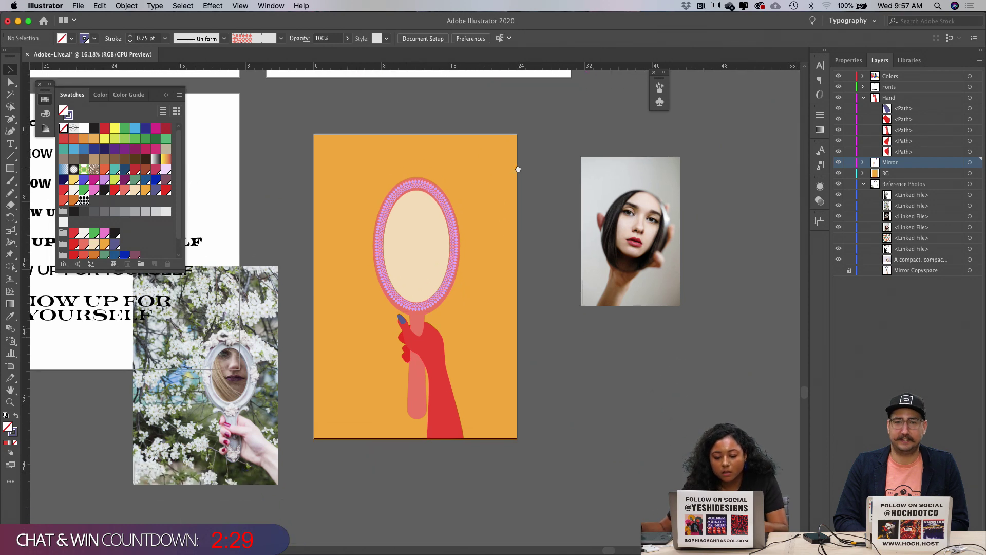
{"action": "key", "text": "super+equal"}
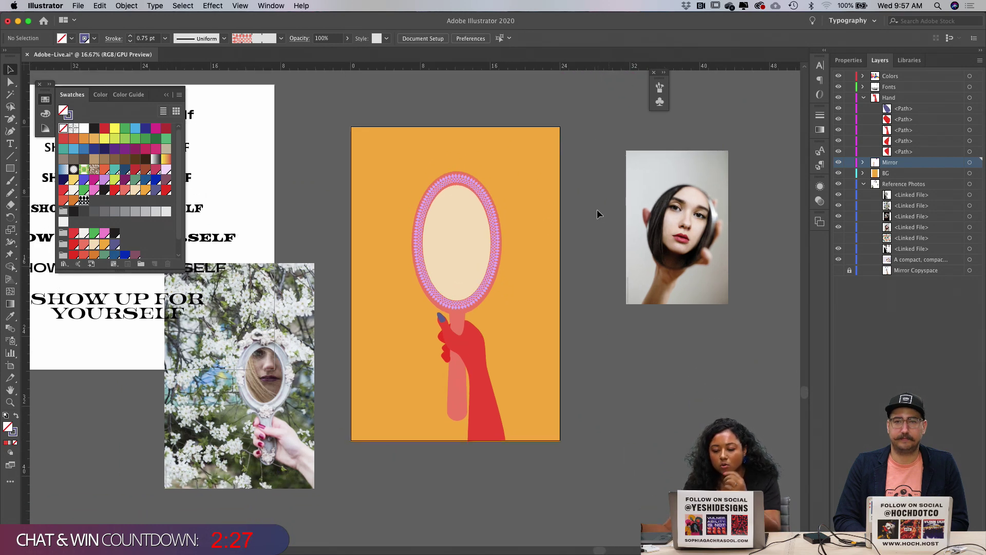
{"action": "key", "text": "super+equal"}
{"action": "scroll", "coordinate": [625, 213], "scroll_direction": "right", "scroll_amount": 4}
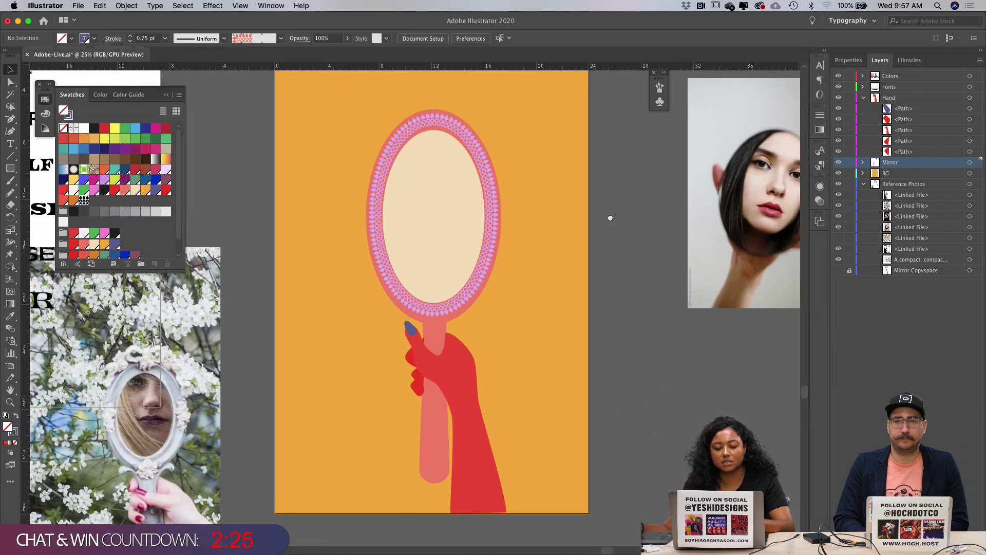
{"action": "scroll", "coordinate": [663, 242], "scroll_direction": "up", "scroll_amount": 2}
{"action": "left_click_drag", "start_coordinate": [668, 249], "coordinate": [551, 266]}
{"action": "scroll", "coordinate": [489, 288], "scroll_direction": "left", "scroll_amount": 3}
{"action": "scroll", "coordinate": [489, 288], "scroll_direction": "up", "scroll_amount": 1}
{"action": "left_click_drag", "start_coordinate": [623, 286], "coordinate": [577, 302]}
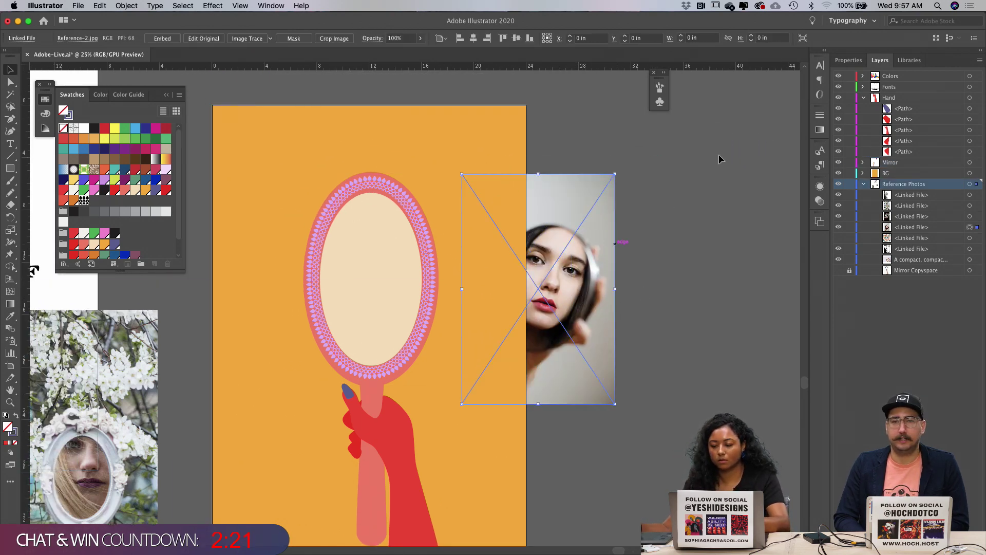
{"action": "left_click", "coordinate": [839, 174]}
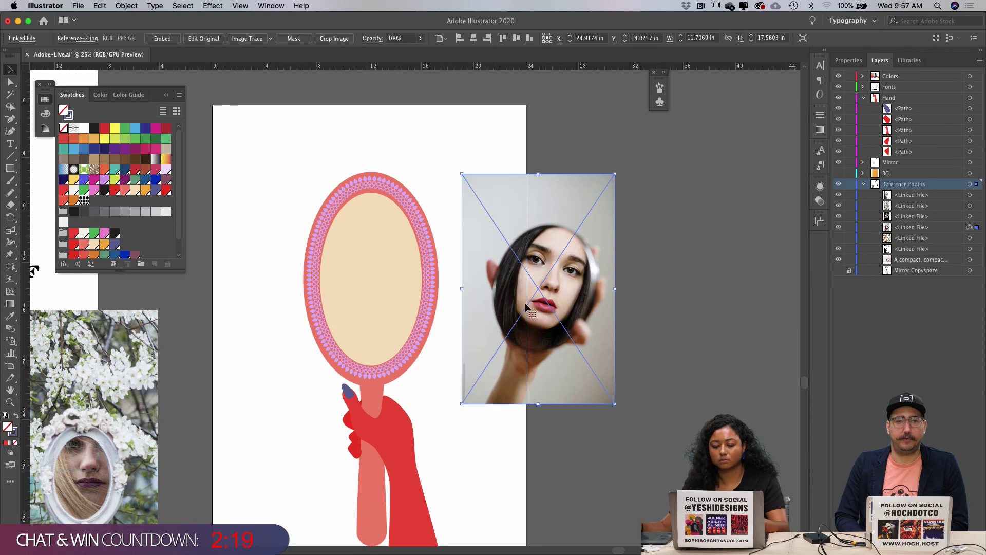
Step: Place a copy of the mirror's cream oval on the empty canvas to the right of the portrait photo
{"action": "scroll", "coordinate": [667, 283], "scroll_direction": "left", "scroll_amount": 3}
{"action": "scroll", "coordinate": [667, 283], "scroll_direction": "down", "scroll_amount": 1}
{"action": "key", "text": "z"}
{"action": "key", "text": "v"}
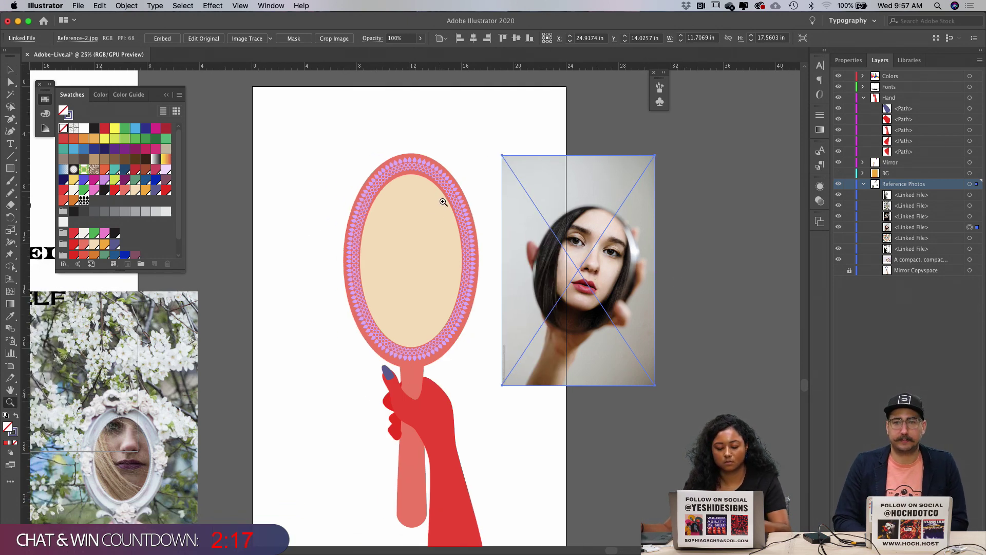
{"action": "left_click_drag", "start_coordinate": [430, 236], "coordinate": [735, 242]}
{"action": "scroll", "coordinate": [514, 277], "scroll_direction": "right", "scroll_amount": 5}
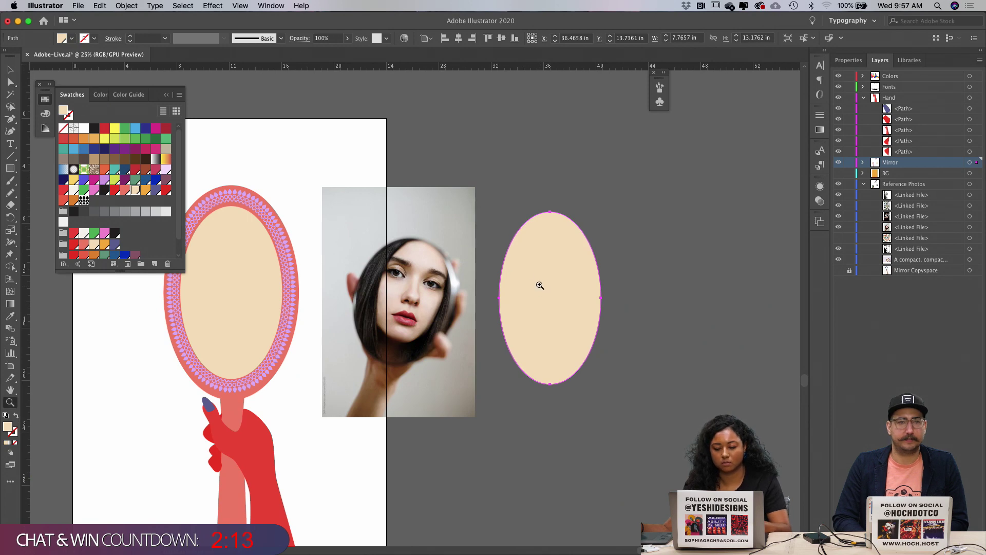
Step: Swap the fill and stroke of the copied oval so it is only outlined
{"action": "left_click", "coordinate": [541, 287]}
{"action": "key", "text": "shift+x"}
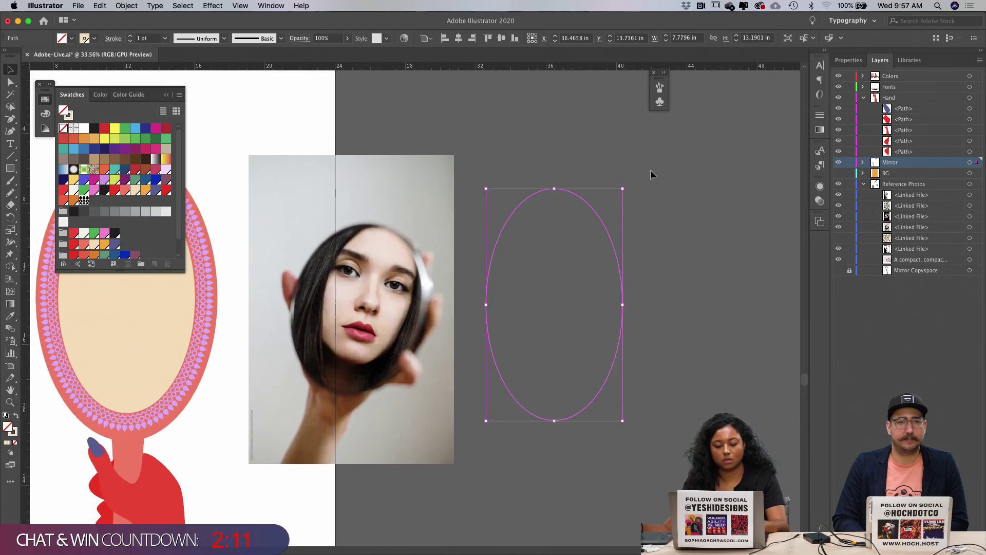
{"action": "left_click", "coordinate": [551, 242]}
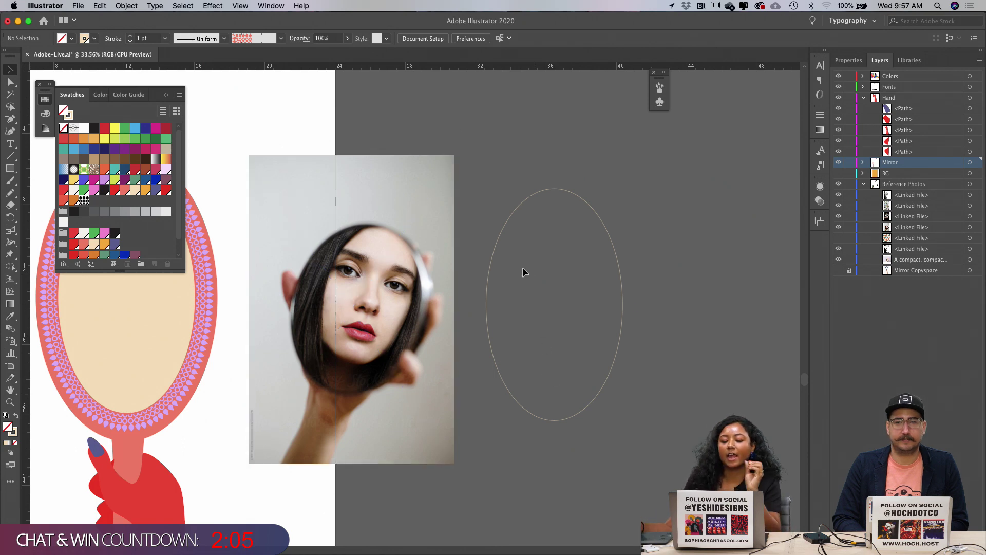
Step: Rotate the portrait photo slightly counter-clockwise to straighten the face
{"action": "left_click", "coordinate": [415, 374]}
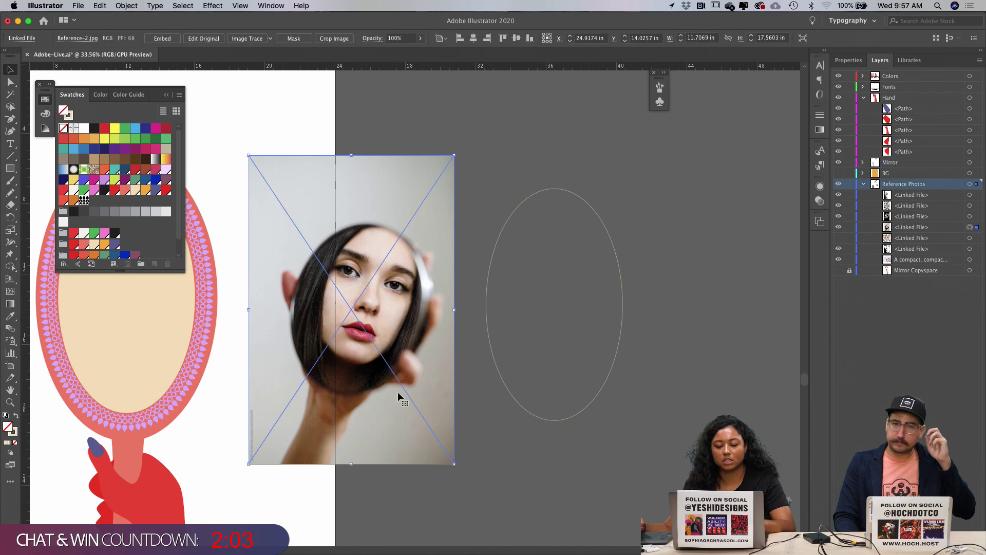
{"action": "left_click_drag", "start_coordinate": [429, 494], "coordinate": [451, 500]}
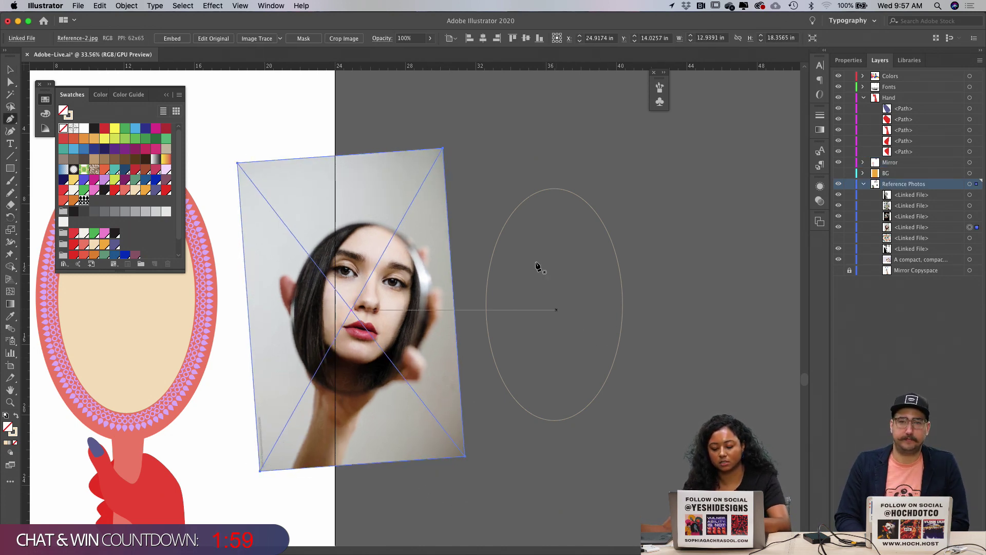
{"action": "left_click", "coordinate": [545, 367]}
Step: Draw a closed Pen path over the oval, shaping the jaw and right cheek inside it and extending past its upper left
{"action": "key", "text": "n"}
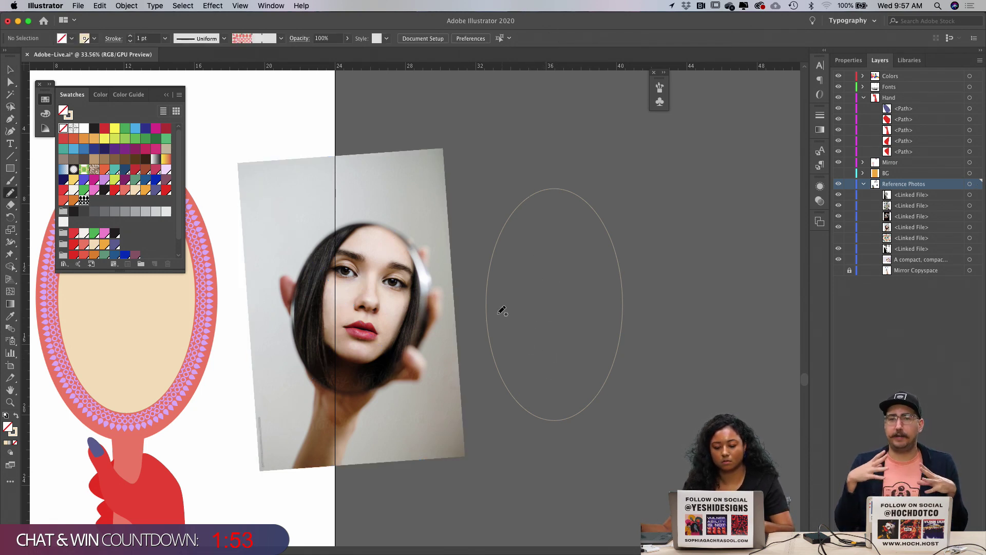
{"action": "key", "text": "p"}
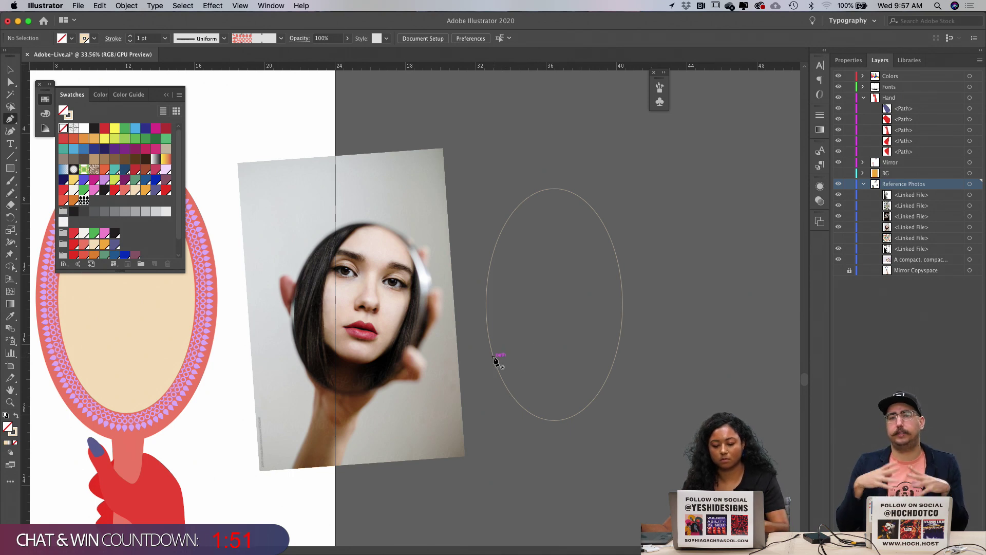
{"action": "left_click", "coordinate": [492, 350]}
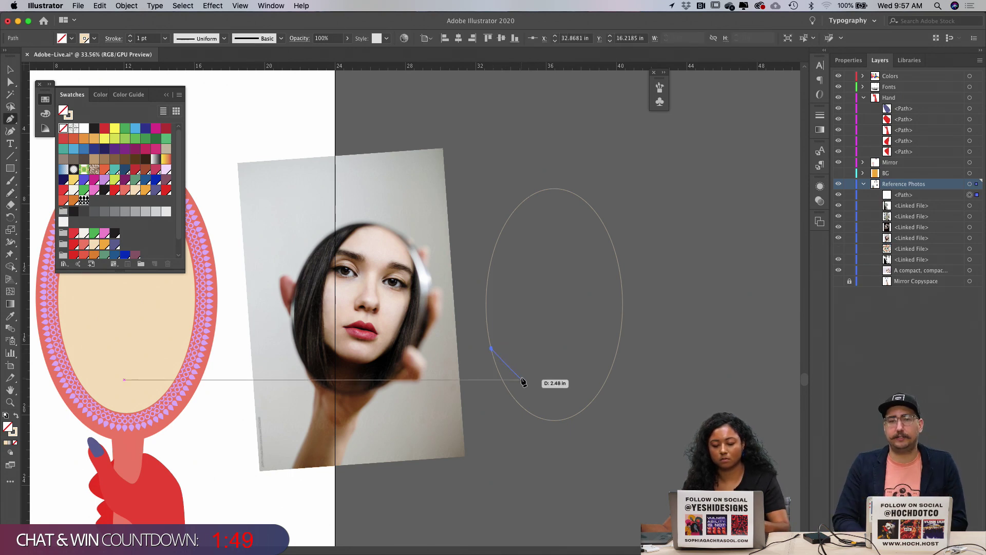
{"action": "left_click_drag", "start_coordinate": [524, 380], "coordinate": [589, 375]}
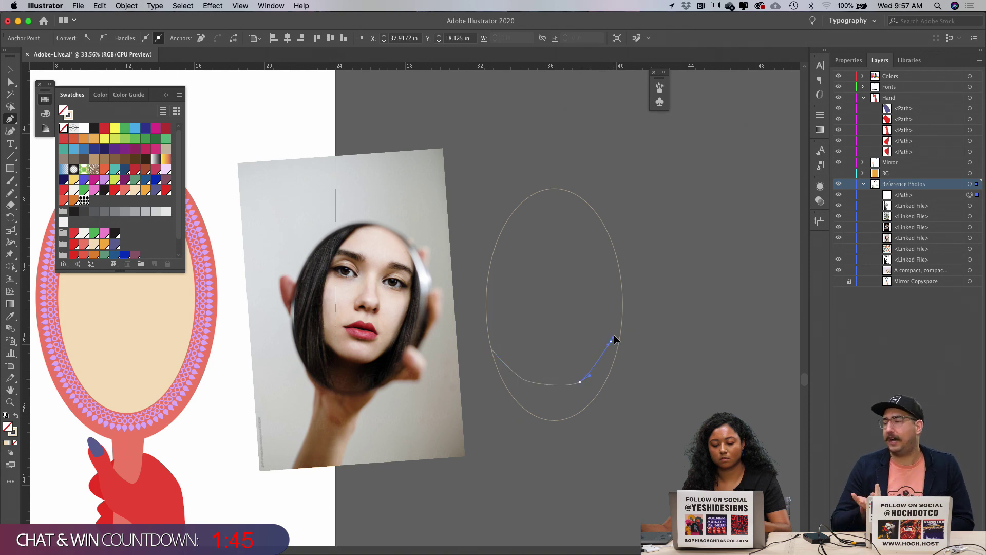
{"action": "left_click_drag", "start_coordinate": [616, 324], "coordinate": [589, 205]}
{"action": "left_click_drag", "start_coordinate": [520, 167], "coordinate": [494, 188]}
{"action": "left_click", "coordinate": [504, 181]}
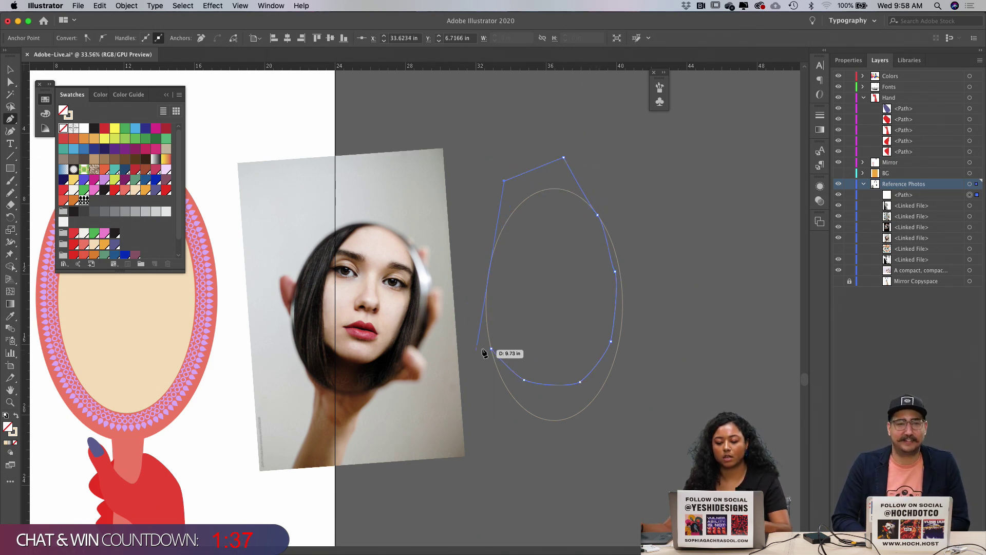
{"action": "key", "text": "v"}
{"action": "left_click", "coordinate": [575, 146]}
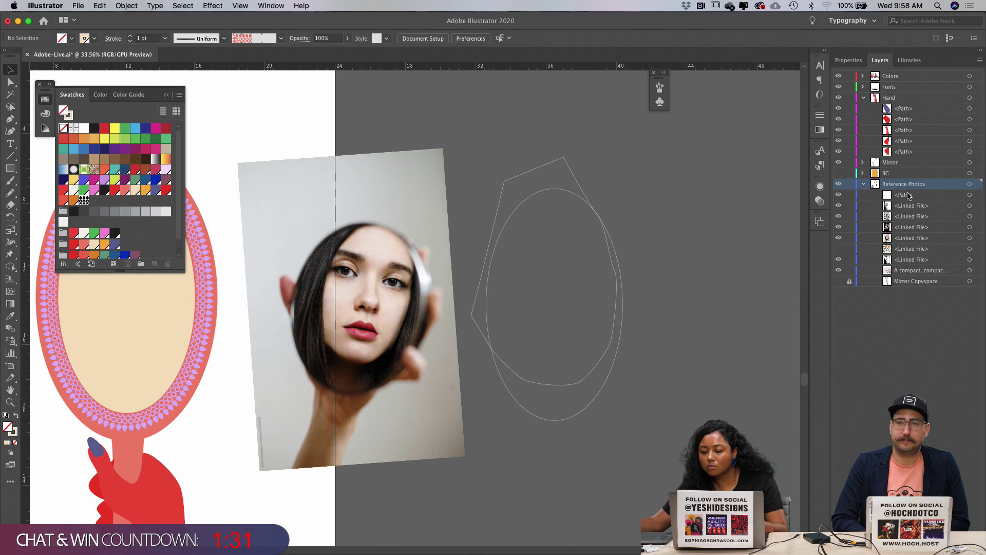
{"action": "left_click", "coordinate": [605, 231]}
{"action": "left_click", "coordinate": [646, 205]}
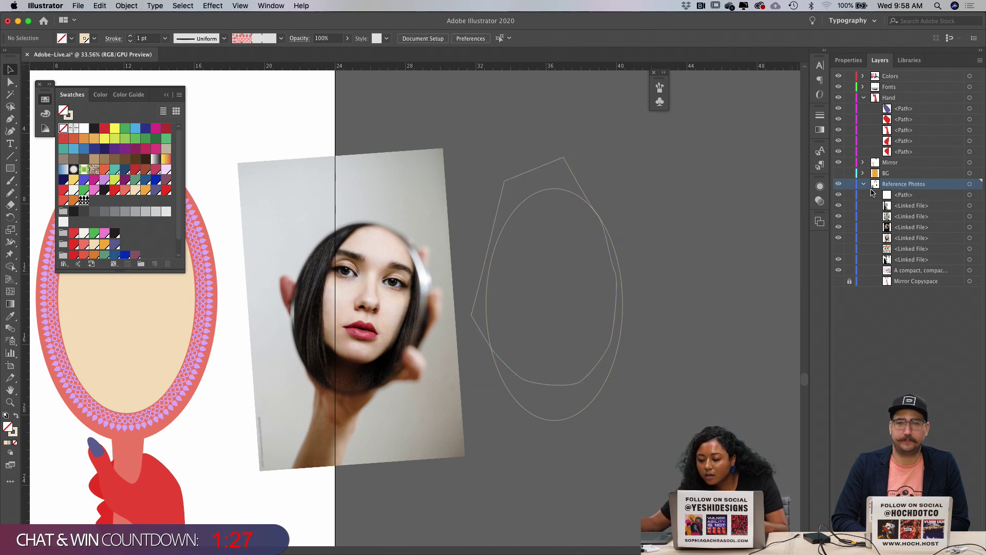
Step: Create a new layer named Face between the BG and Reference Photos layers
{"action": "left_click", "coordinate": [864, 174]}
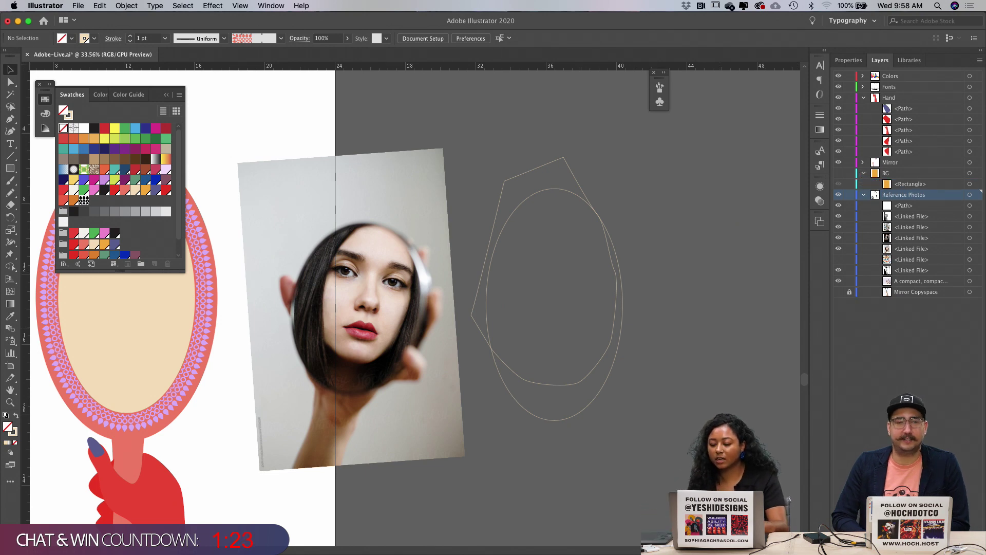
{"action": "left_click", "coordinate": [959, 548]}
{"action": "double_click", "coordinate": [887, 198]}
{"action": "type", "text": "Fac"}
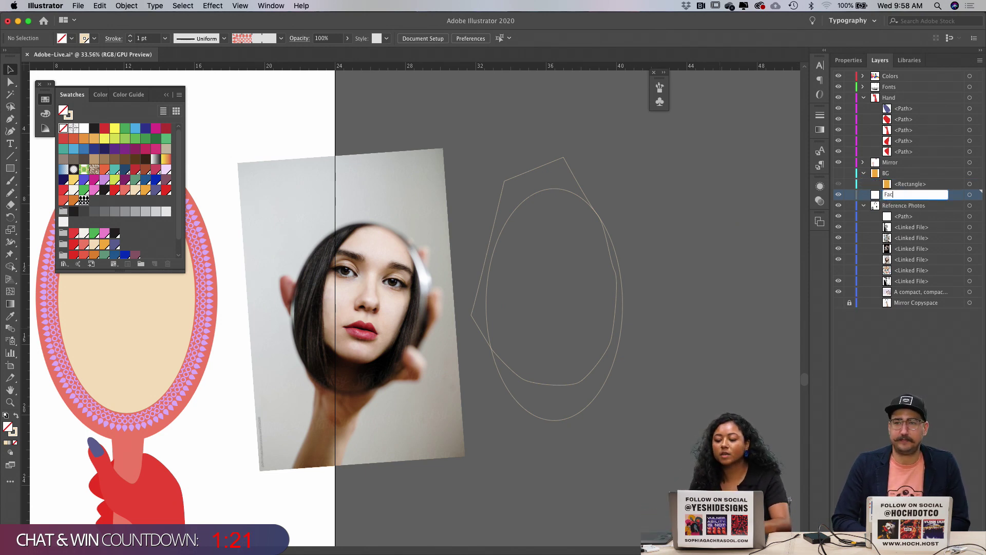
{"action": "key", "text": "Return"}
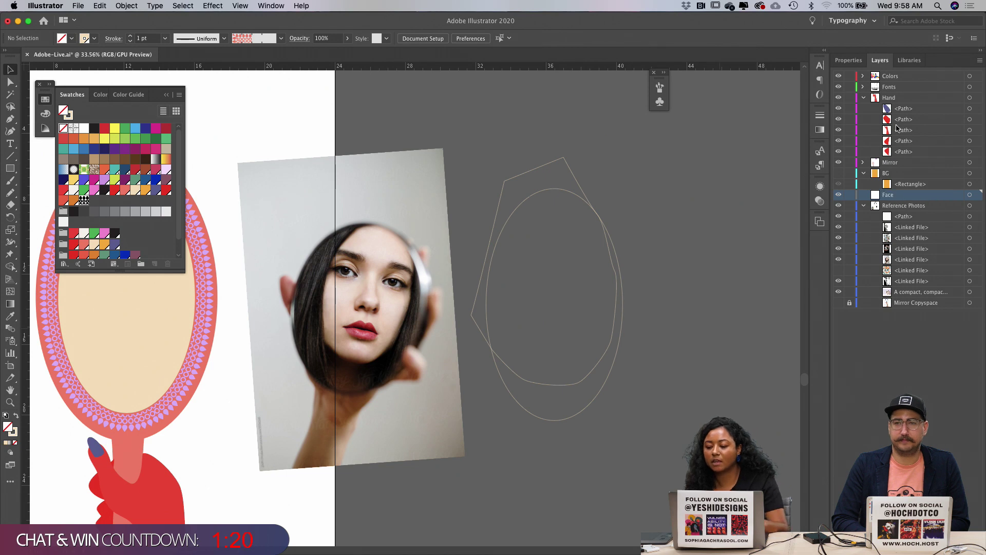
Step: Unlock all objects and move the drawn face path from the Reference Photos layer to the Face layer
{"action": "left_click", "coordinate": [124, 6]}
{"action": "left_click", "coordinate": [131, 82]}
{"action": "left_click", "coordinate": [545, 139]}
{"action": "left_click_drag", "start_coordinate": [545, 138], "coordinate": [566, 234]}
{"action": "left_click_drag", "start_coordinate": [928, 220], "coordinate": [904, 196]}
{"action": "left_click", "coordinate": [626, 169]}
{"action": "left_click", "coordinate": [551, 161]}
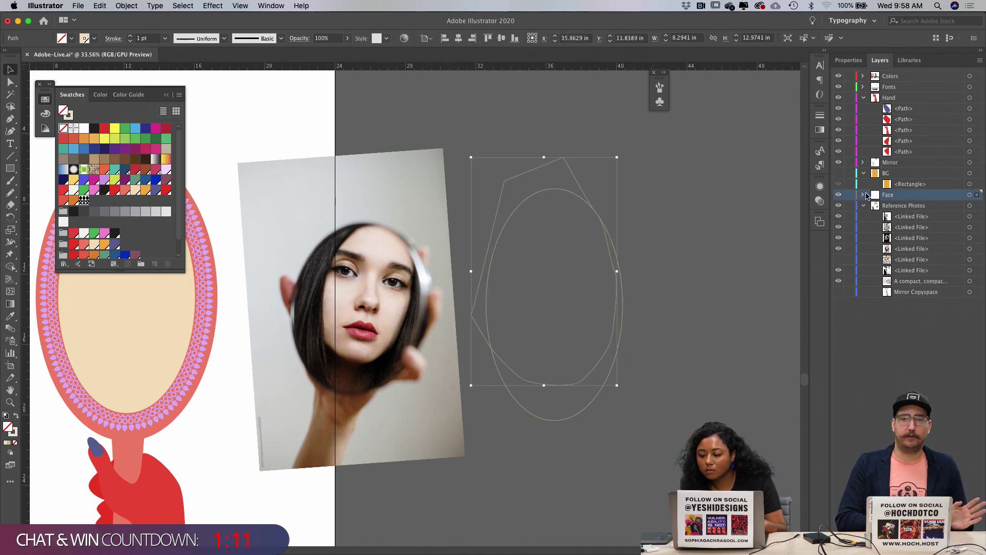
Step: Set the Face layer's color to Orange
{"action": "double_click", "coordinate": [893, 195]}
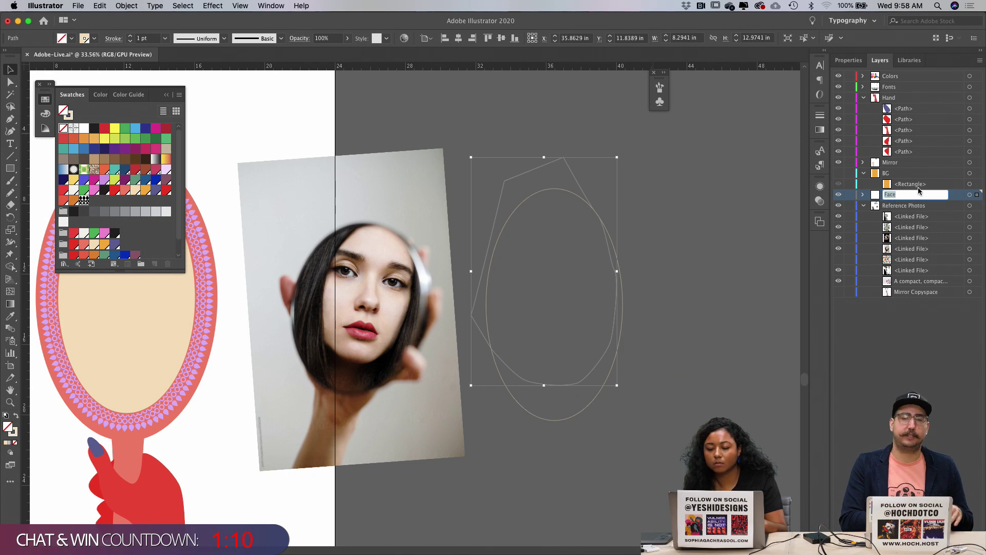
{"action": "double_click", "coordinate": [954, 194]}
{"action": "left_click", "coordinate": [411, 218]}
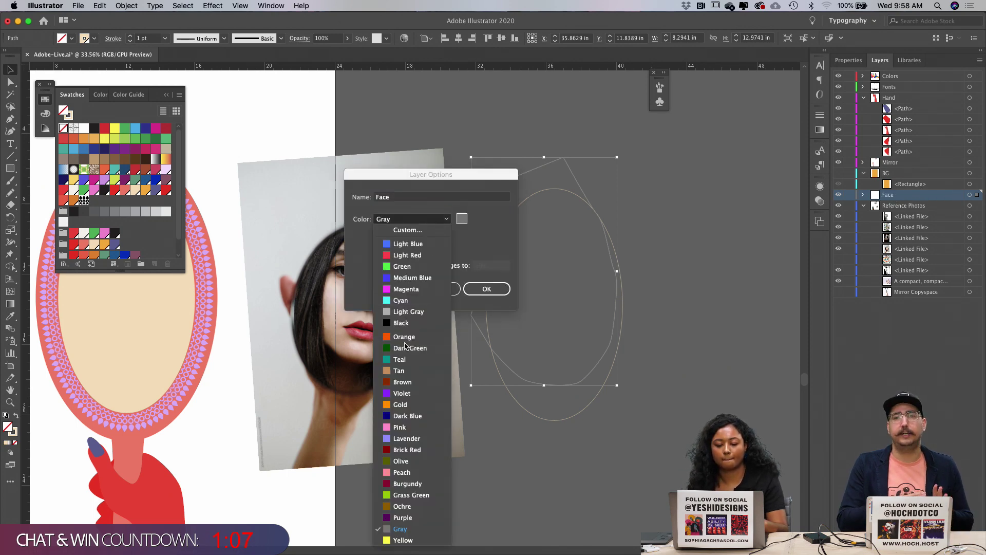
{"action": "left_click", "coordinate": [405, 337]}
{"action": "left_click", "coordinate": [486, 289]}
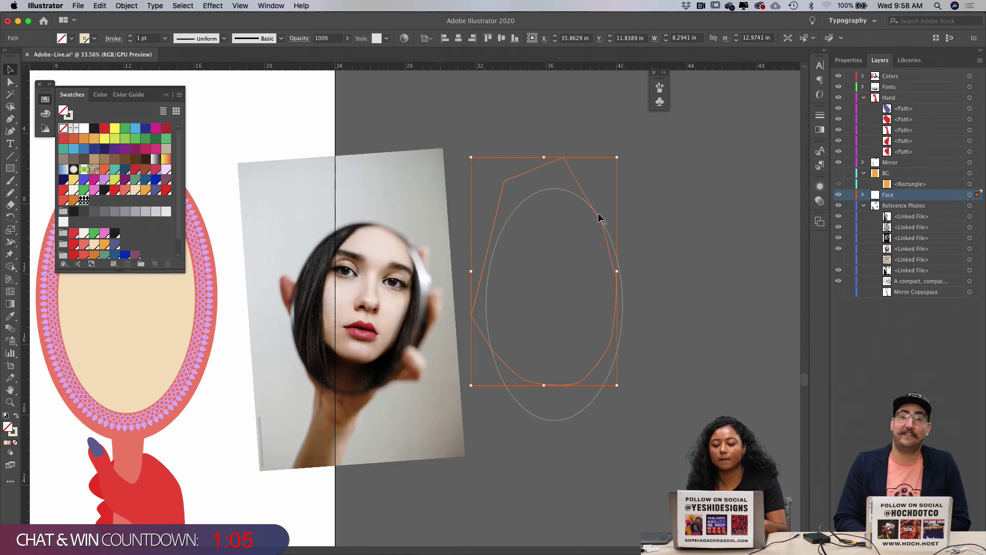
Step: Move the outlined oval from the Mirror layer to the Face layer
{"action": "left_click_drag", "start_coordinate": [545, 184], "coordinate": [617, 192]}
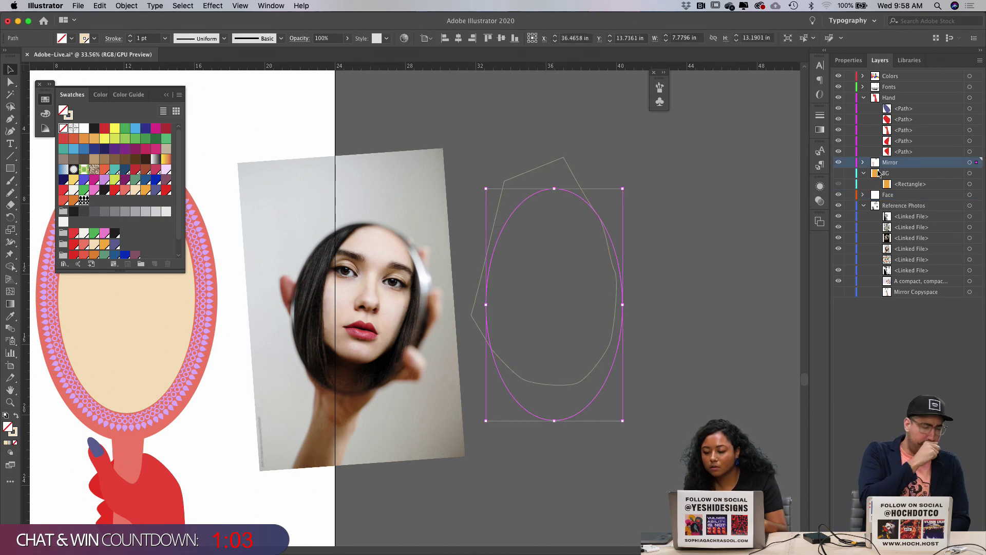
{"action": "left_click", "coordinate": [864, 163]}
{"action": "left_click_drag", "start_coordinate": [880, 174], "coordinate": [892, 356]}
{"action": "left_click", "coordinate": [631, 174]}
{"action": "left_click_drag", "start_coordinate": [632, 175], "coordinate": [568, 237]}
{"action": "left_click", "coordinate": [636, 219]}
Step: Remove the part of the face path lying outside the oval with the Shape Builder
{"action": "left_click_drag", "start_coordinate": [517, 159], "coordinate": [543, 231]}
{"action": "key", "text": "shift+m"}
{"action": "left_click", "coordinate": [522, 186], "text": "alt"}
{"action": "key", "text": "a"}
{"action": "left_click", "coordinate": [586, 371]}
{"action": "key", "text": "v"}
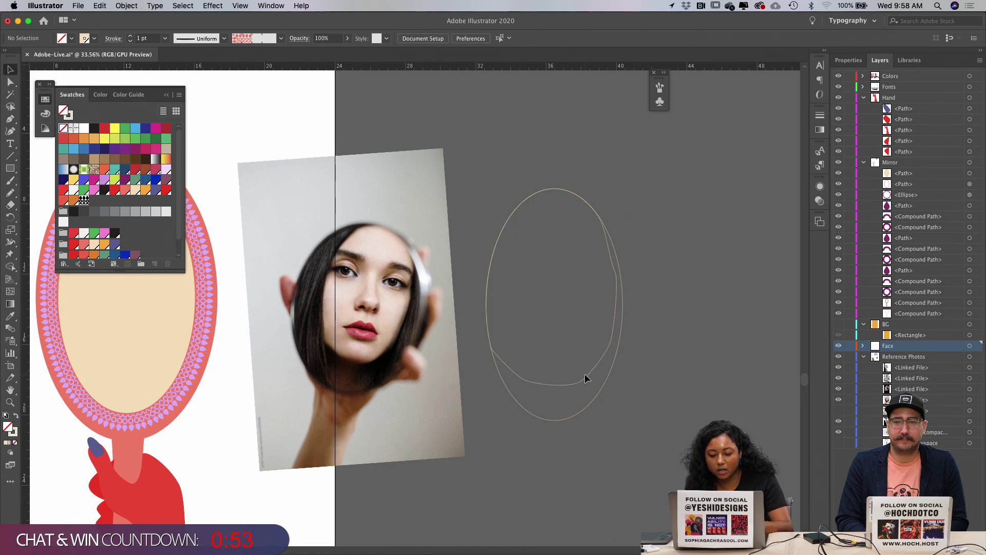
Step: Change the oval's stroke to the orange swatch from the color group with the red, pink and cream swatches
{"action": "left_click", "coordinate": [585, 377]}
{"action": "left_click", "coordinate": [578, 411]}
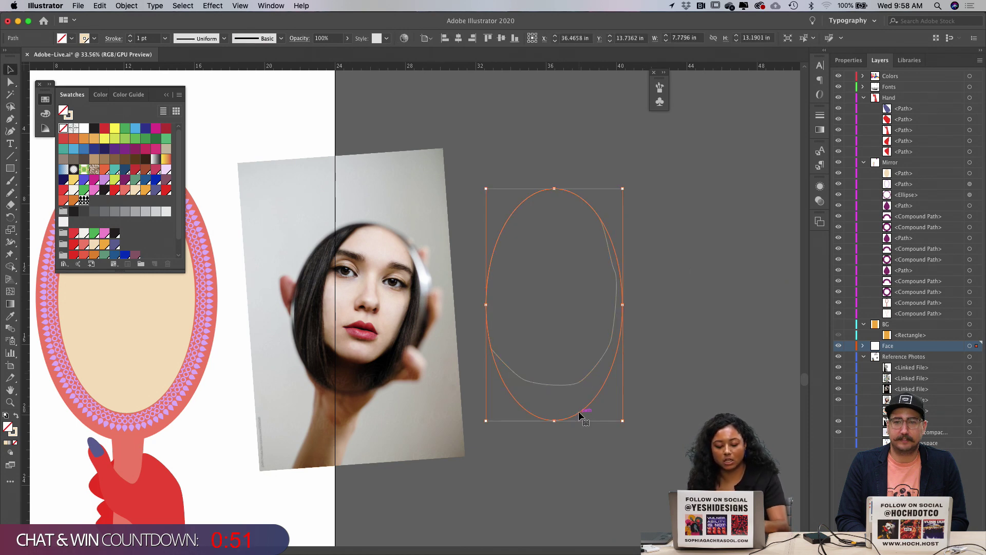
{"action": "key", "text": "i"}
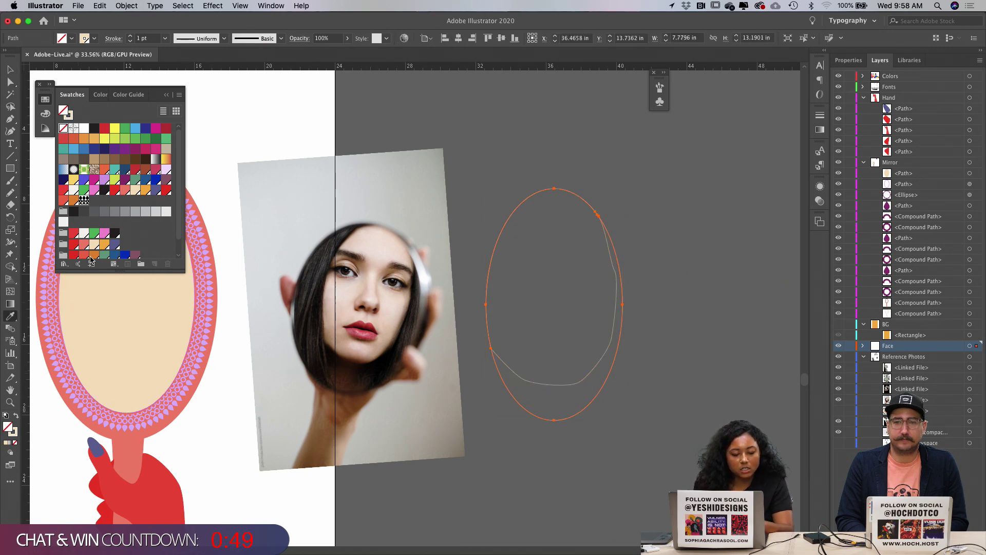
{"action": "left_click", "coordinate": [104, 244]}
{"action": "key", "text": "v"}
{"action": "left_click", "coordinate": [578, 411]}
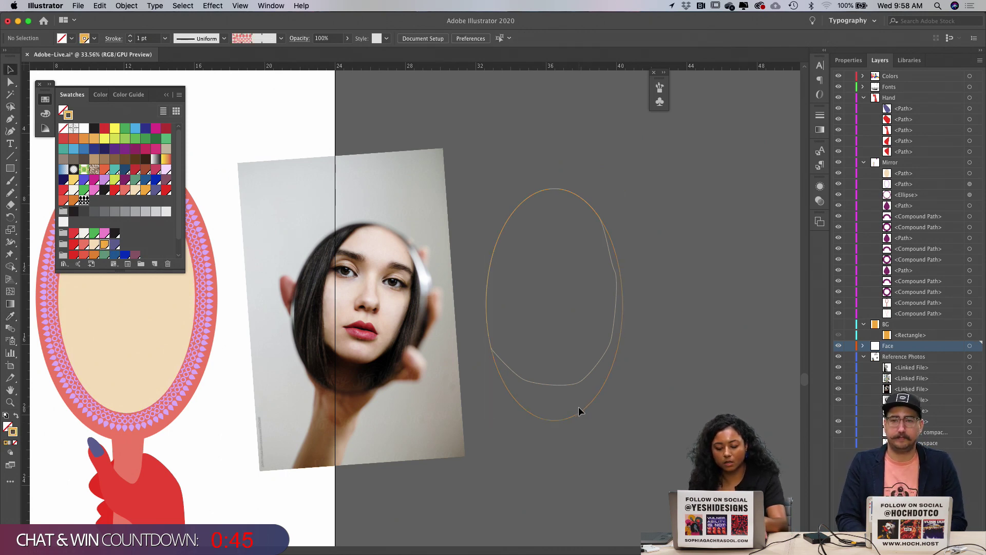
Step: Fill the face path with the reddish-brown swatch and remove its stroke
{"action": "left_click", "coordinate": [584, 411]}
{"action": "left_click", "coordinate": [566, 394]}
{"action": "left_click", "coordinate": [564, 384]}
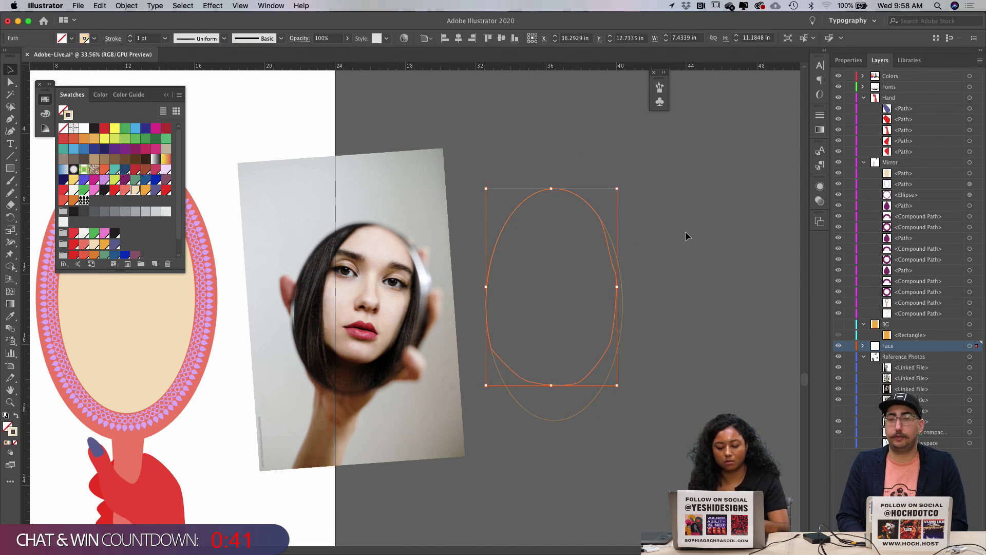
{"action": "key", "text": "shift+x"}
{"action": "left_click", "coordinate": [643, 282]}
{"action": "left_click", "coordinate": [579, 287]}
{"action": "key", "text": "i"}
{"action": "scroll", "coordinate": [158, 240], "scroll_direction": "down", "scroll_amount": 2}
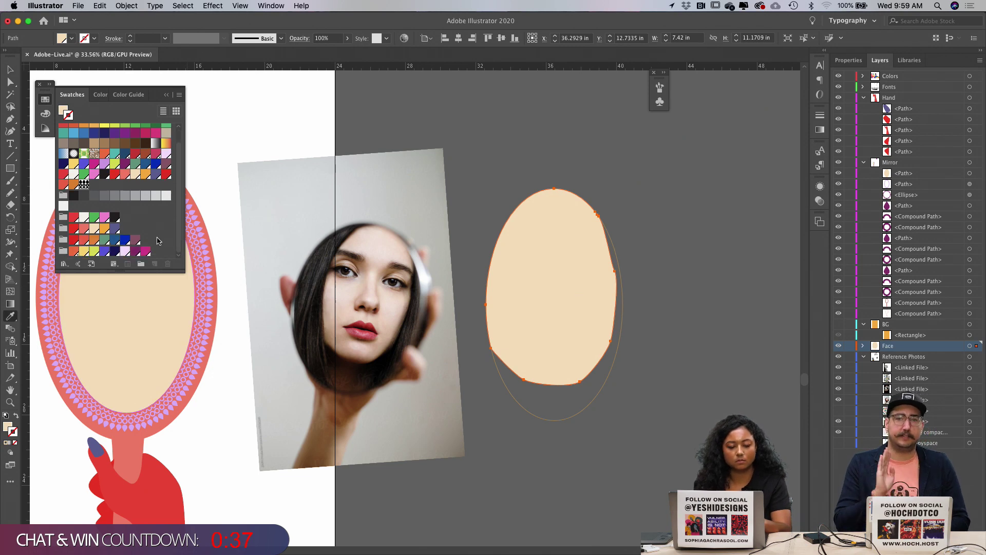
{"action": "left_click", "coordinate": [156, 152]}
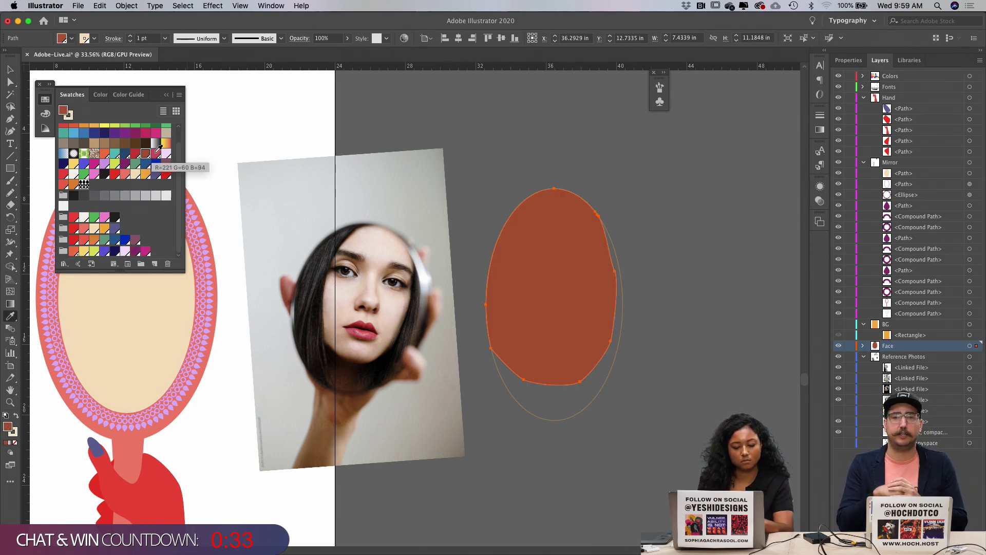
{"action": "key", "text": "slash"}
{"action": "key", "text": "v"}
{"action": "left_click", "coordinate": [649, 325]}
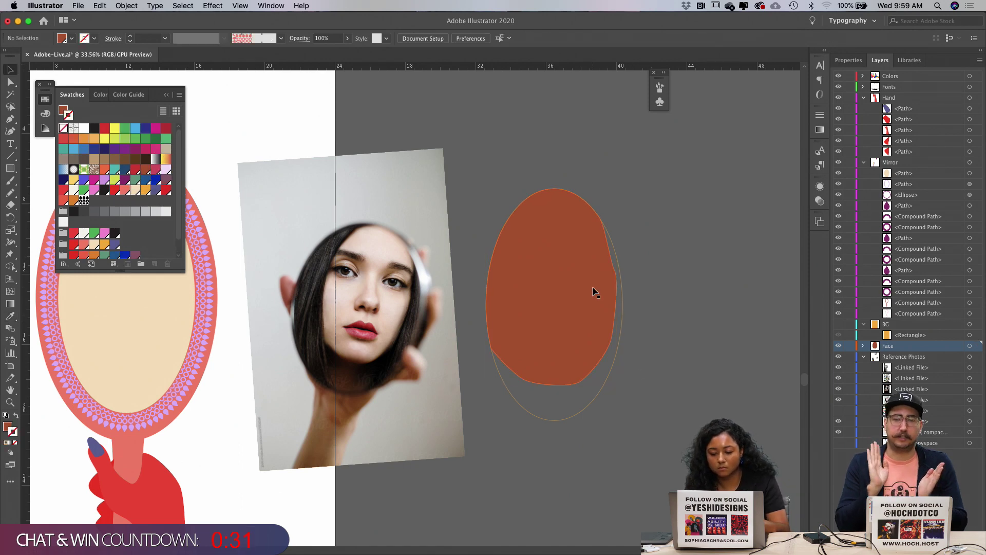
Step: Convert the two anchor points at the chin of the face path into corners to flatten its lower edge
{"action": "scroll", "coordinate": [593, 286], "scroll_direction": "up", "scroll_amount": 3}
{"action": "right_click", "coordinate": [593, 286]}
{"action": "key", "text": "c"}
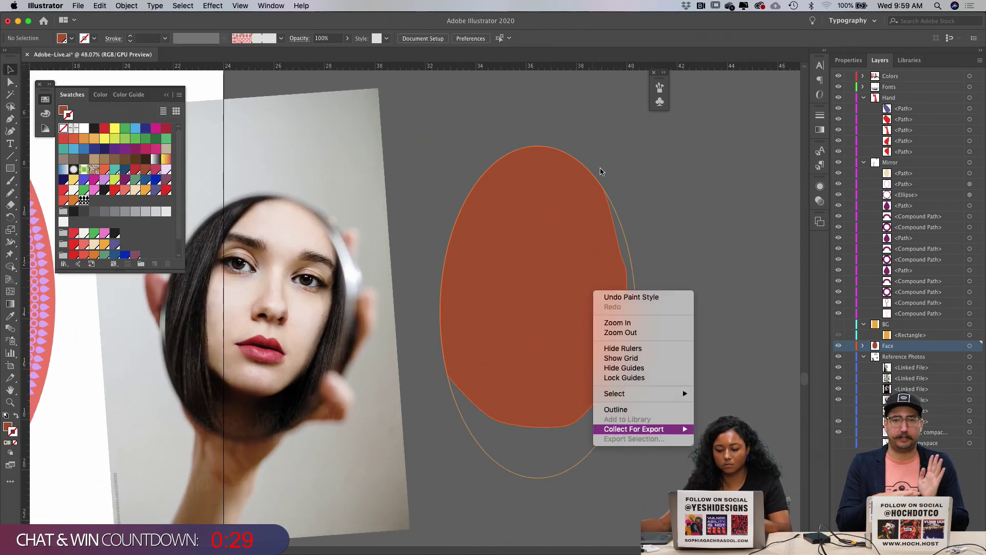
{"action": "key", "text": "Escape"}
{"action": "key", "text": "a"}
{"action": "left_click", "coordinate": [502, 420]}
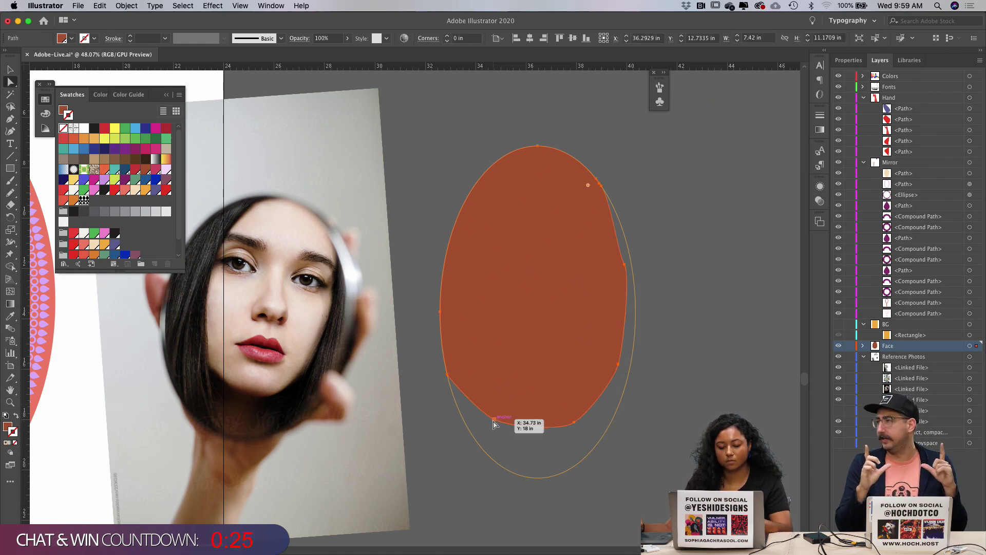
{"action": "left_click", "coordinate": [492, 419]}
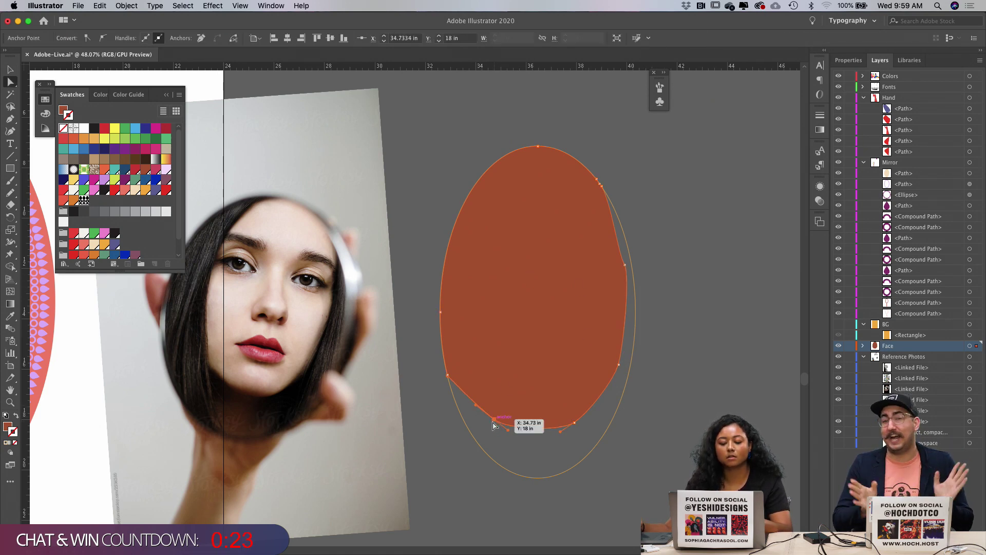
{"action": "left_click", "coordinate": [573, 422]}
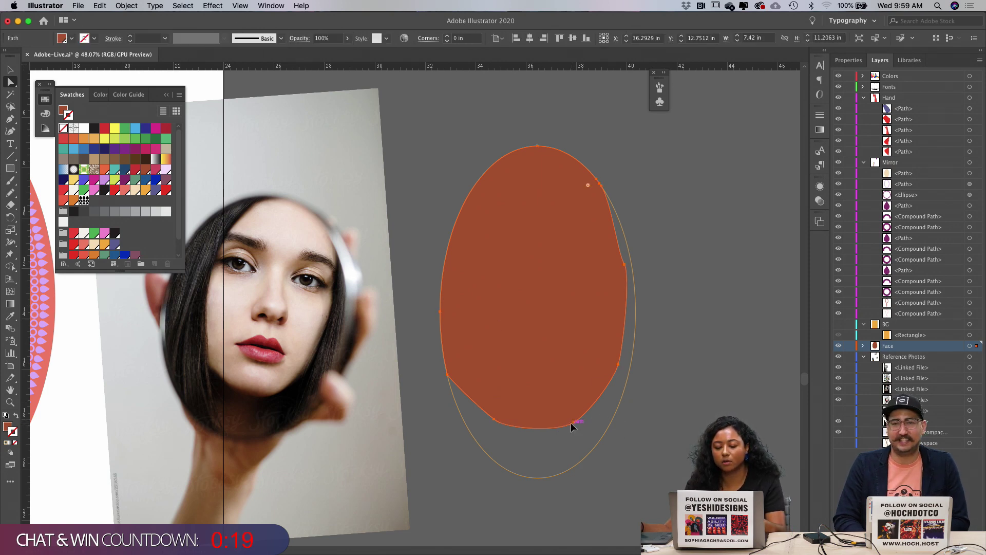
{"action": "left_click", "coordinate": [524, 433]}
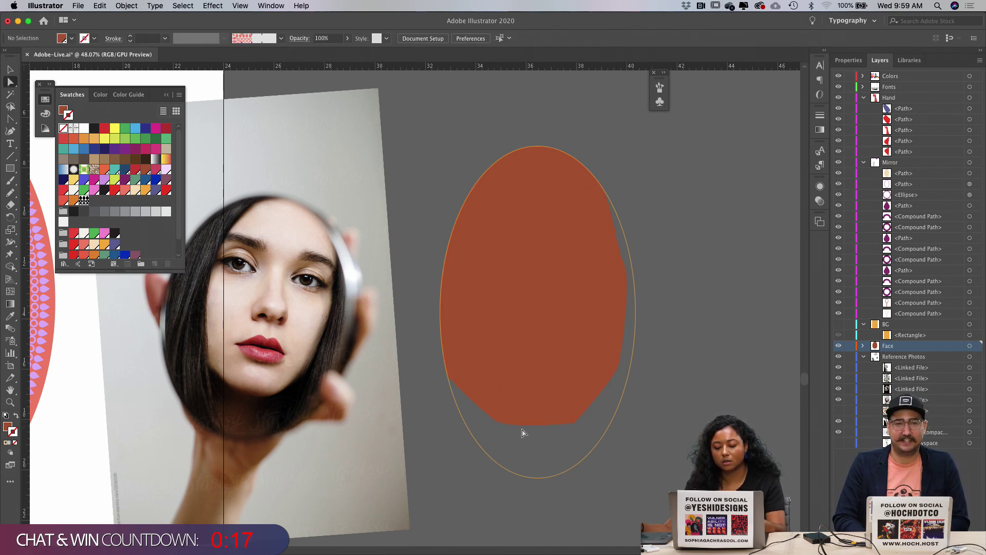
{"action": "left_click", "coordinate": [504, 425]}
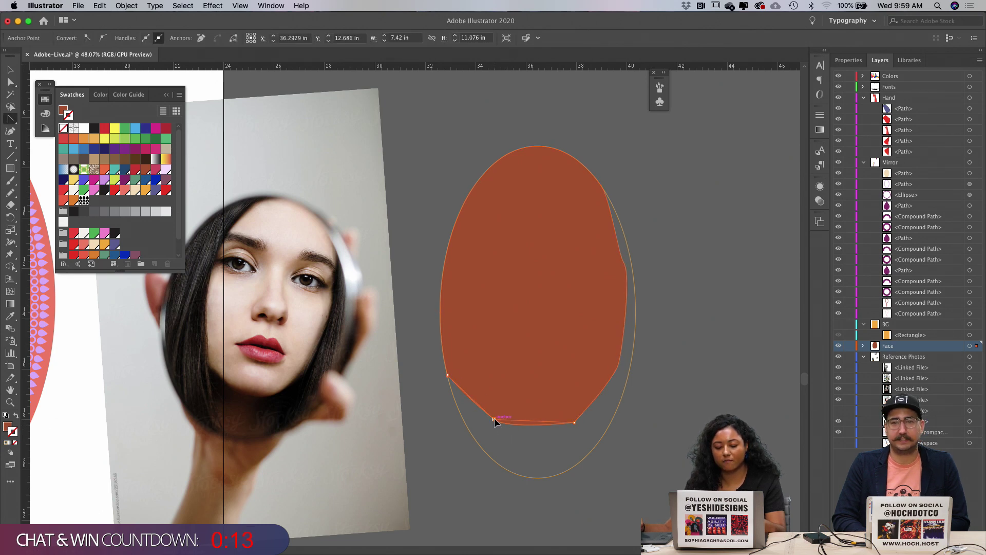
Step: Move the two chin anchor points slightly inward and down to narrow the flat chin
{"action": "key", "text": "a"}
{"action": "left_click", "coordinate": [493, 419]}
{"action": "left_click_drag", "start_coordinate": [494, 419], "coordinate": [500, 425]}
{"action": "left_click_drag", "start_coordinate": [574, 422], "coordinate": [559, 425]}
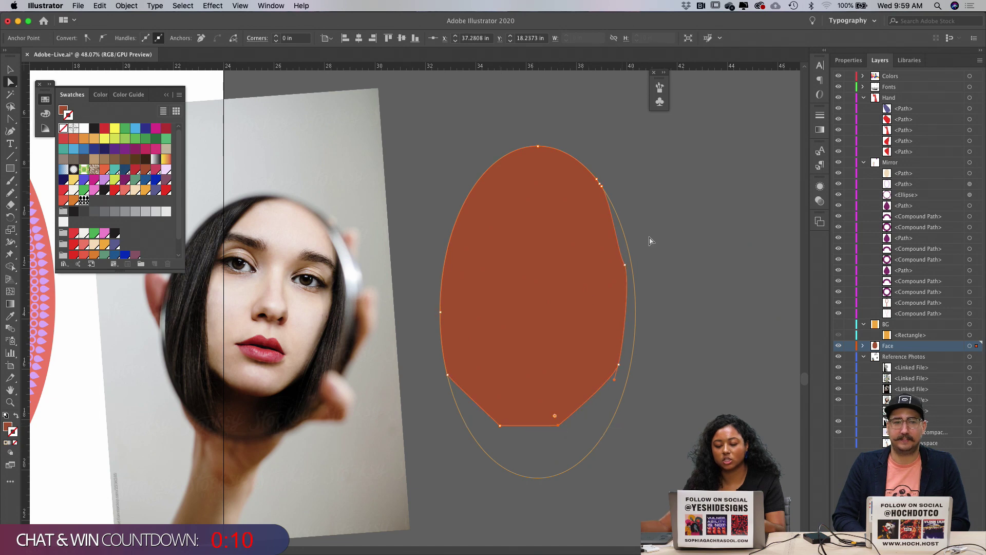
Step: Raise the anchor at the right jaw slightly and bend the right cheek curve outward with the cheekbone anchor's handle
{"action": "left_click", "coordinate": [620, 364]}
{"action": "left_click_drag", "start_coordinate": [620, 363], "coordinate": [622, 355]}
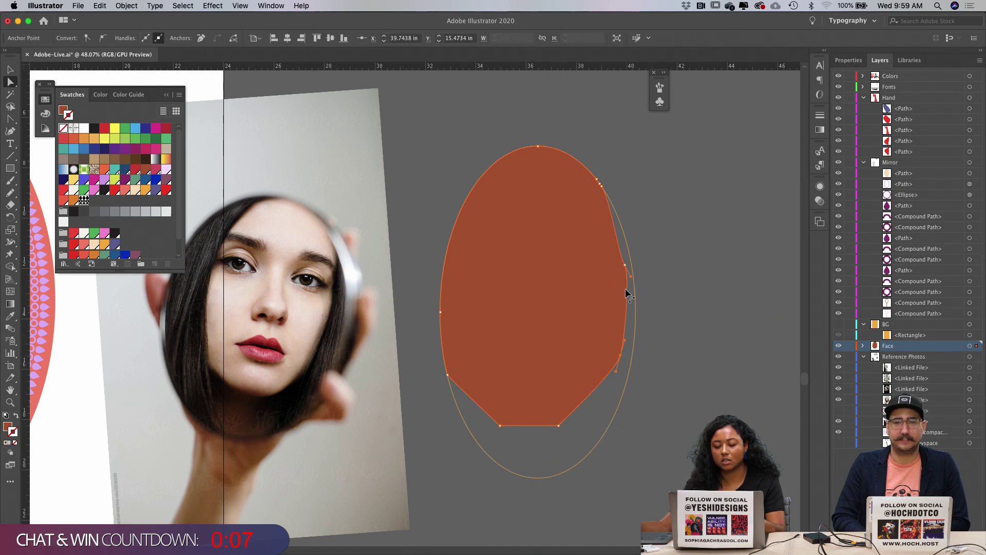
{"action": "left_click", "coordinate": [625, 267]}
{"action": "left_click_drag", "start_coordinate": [634, 281], "coordinate": [638, 288]}
{"action": "left_click", "coordinate": [660, 221]}
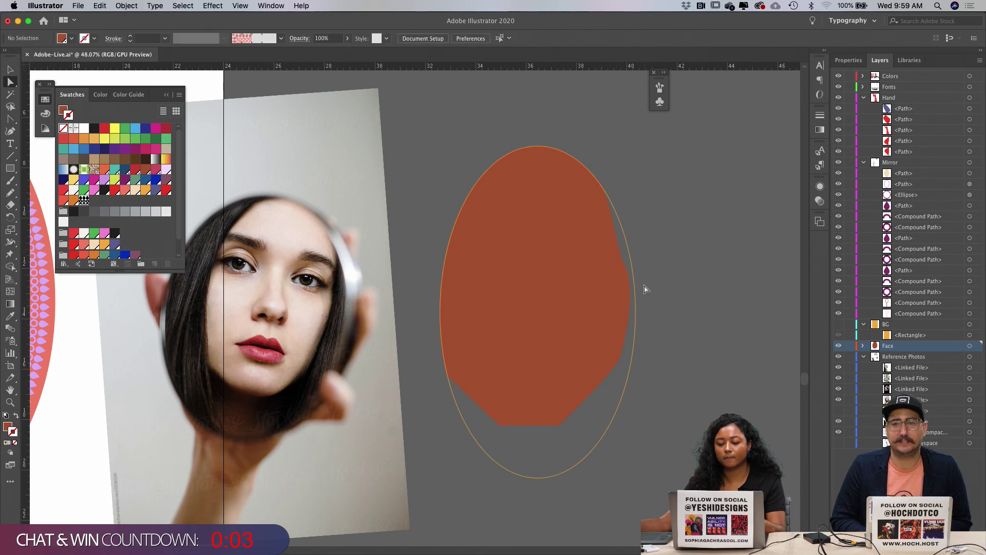
{"action": "left_click", "coordinate": [607, 222]}
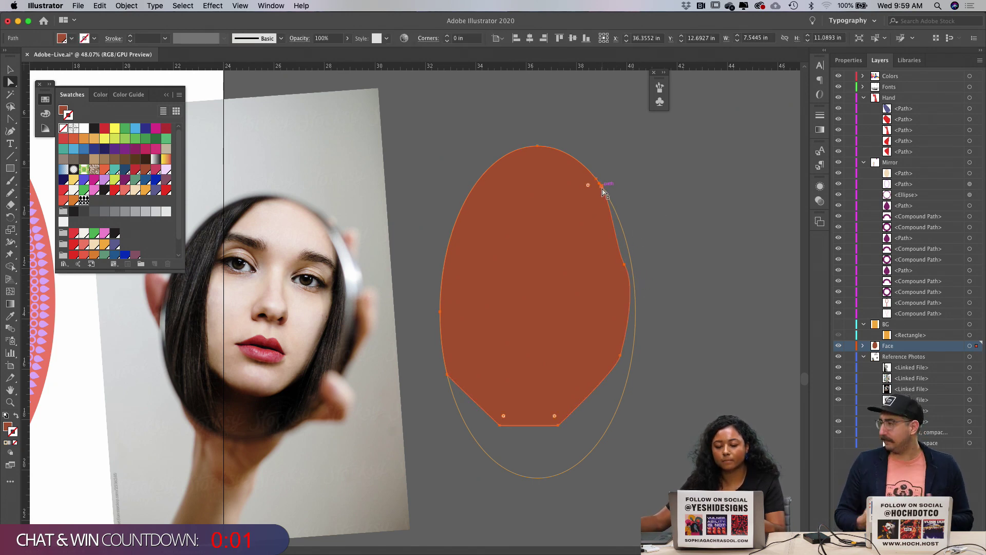
{"action": "left_click", "coordinate": [671, 286]}
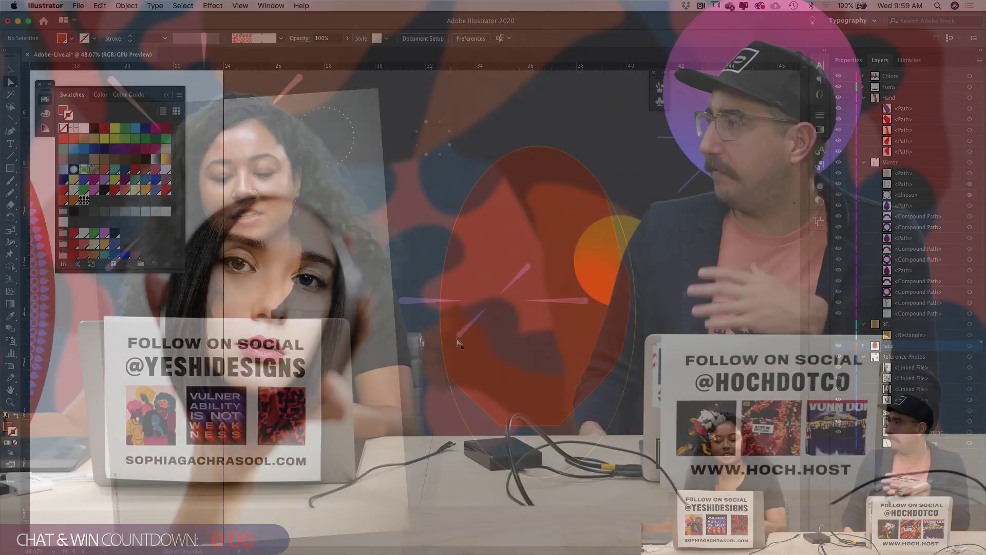
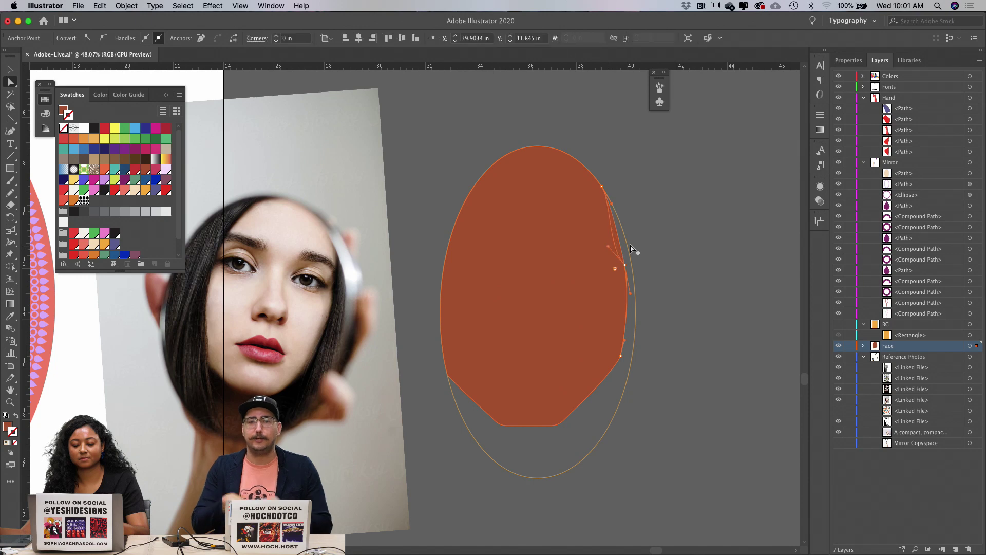
Step: Round the right cheekbone corner of the face path to a radius of 1.23 in
{"action": "left_click", "coordinate": [655, 248]}
{"action": "left_click", "coordinate": [626, 265]}
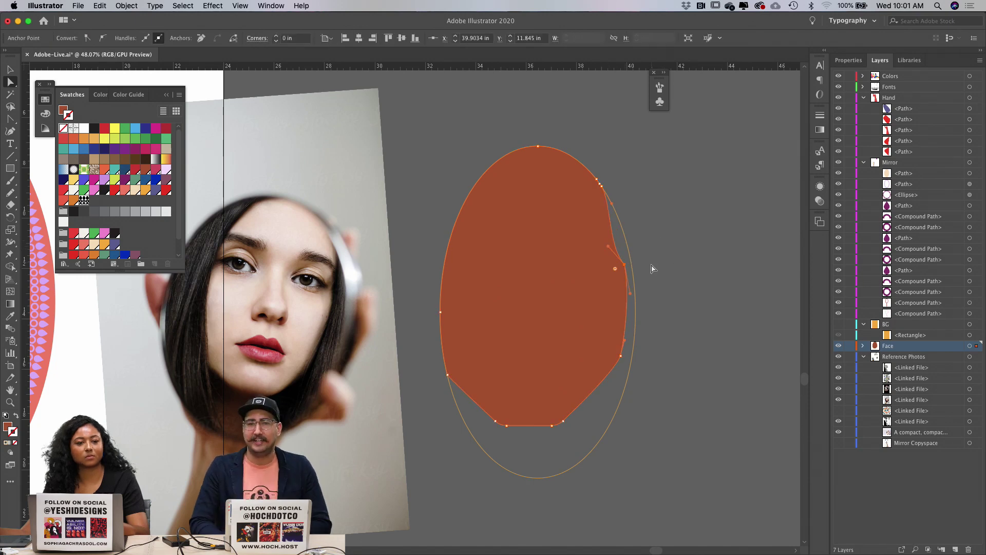
{"action": "left_click", "coordinate": [662, 266]}
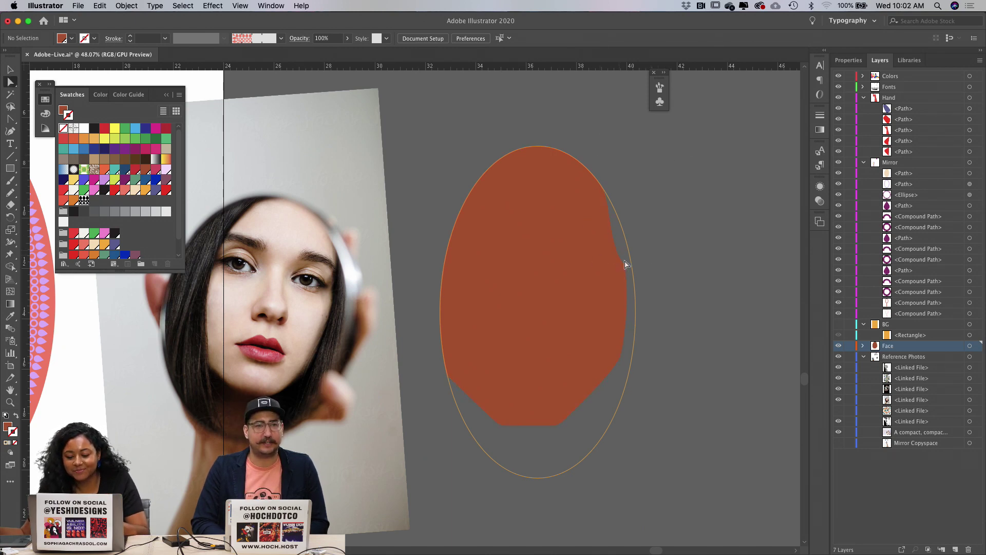
{"action": "left_click_drag", "start_coordinate": [628, 267], "coordinate": [594, 281]}
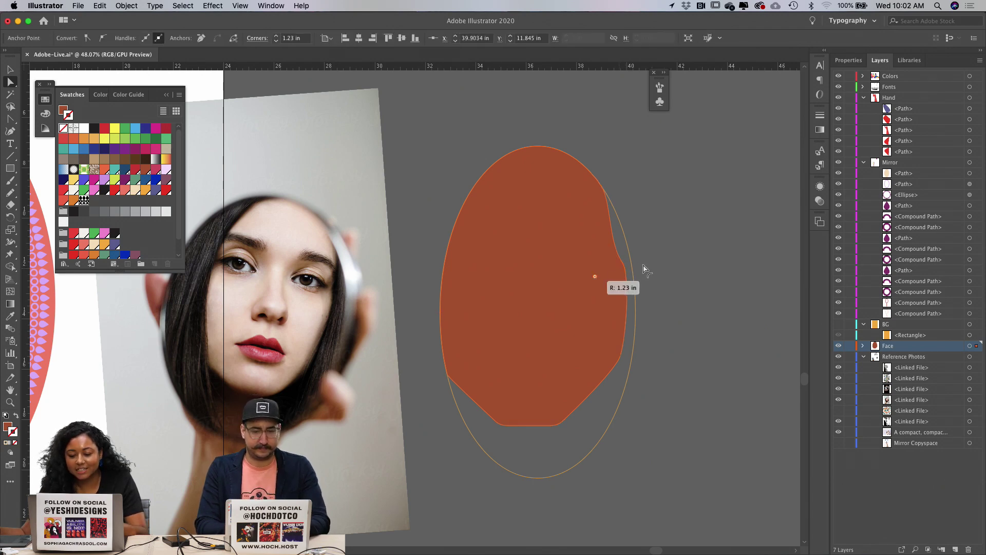
{"action": "left_click", "coordinate": [679, 257]}
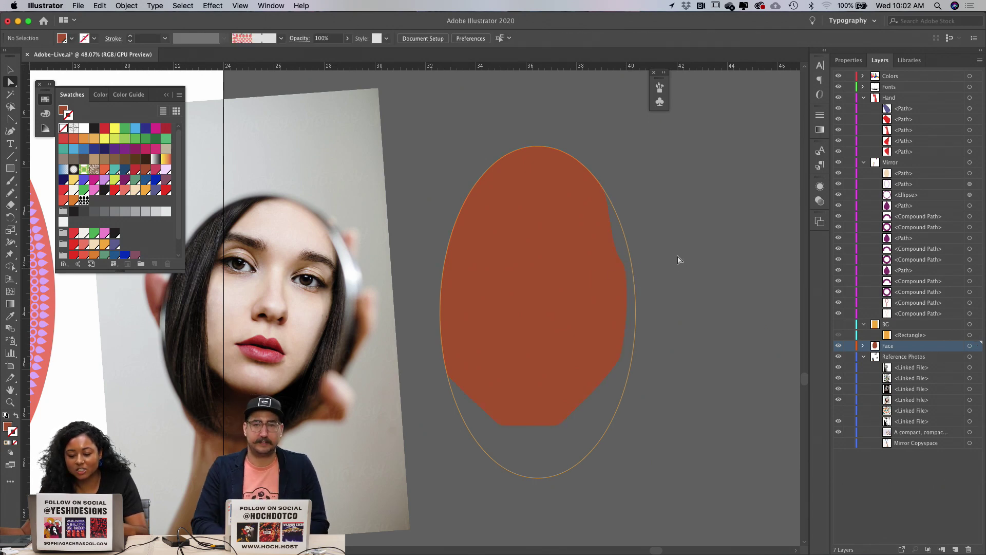
{"action": "left_click", "coordinate": [545, 339]}
{"action": "left_click", "coordinate": [706, 289]}
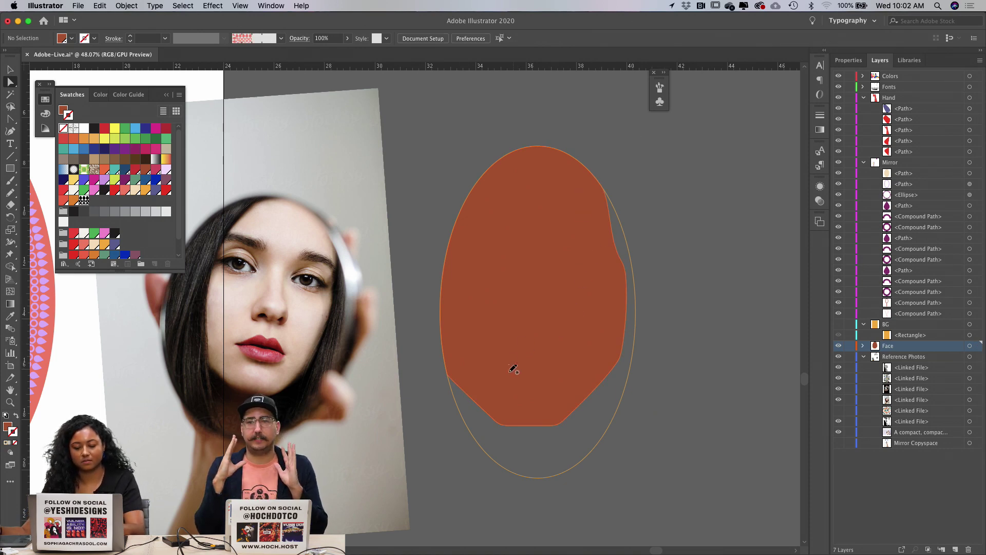
Step: Draw a freehand lips outline about 3.4 in wide and 0.9 in high on the lower face with the Pencil tool
{"action": "key", "text": "n"}
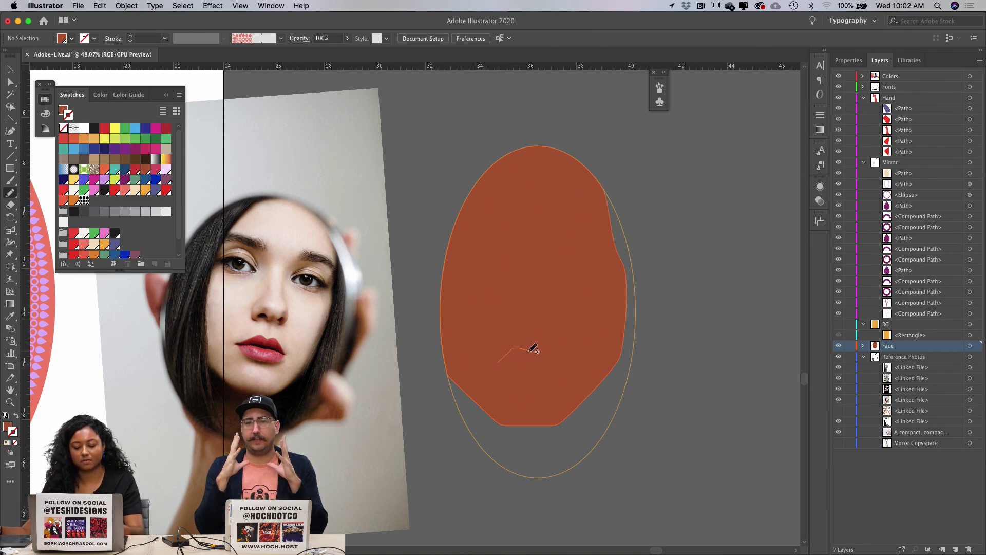
{"action": "left_click_drag", "start_coordinate": [566, 359], "coordinate": [576, 363]}
{"action": "key", "text": "super+z"}
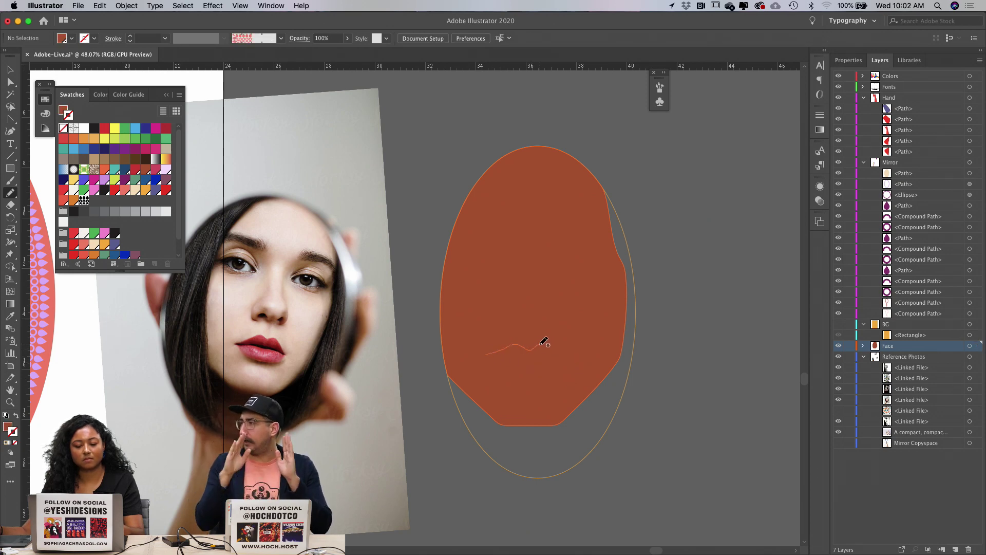
{"action": "left_click_drag", "start_coordinate": [564, 351], "coordinate": [571, 356]}
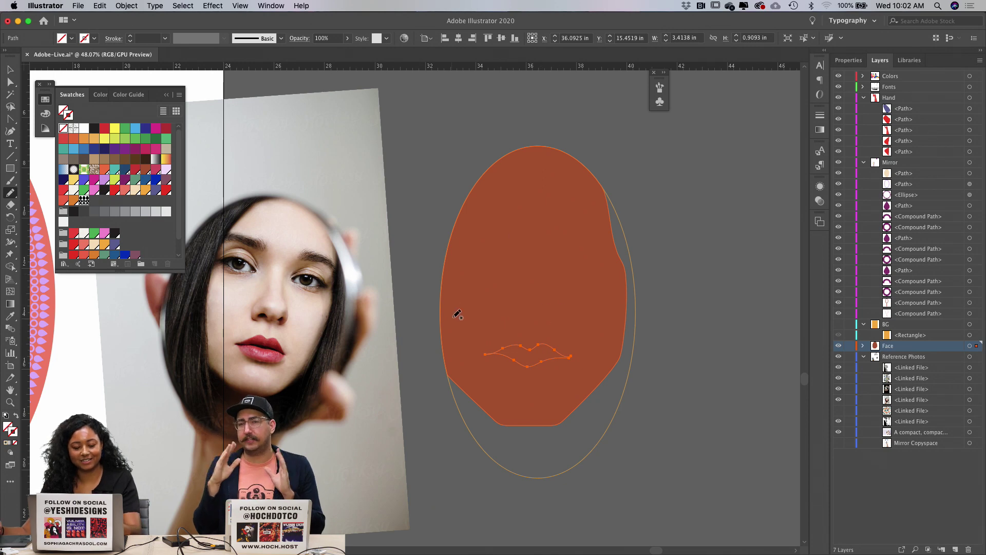
Step: Fill the lips with the red swatch from the color group containing red, pink and cream
{"action": "key", "text": "i"}
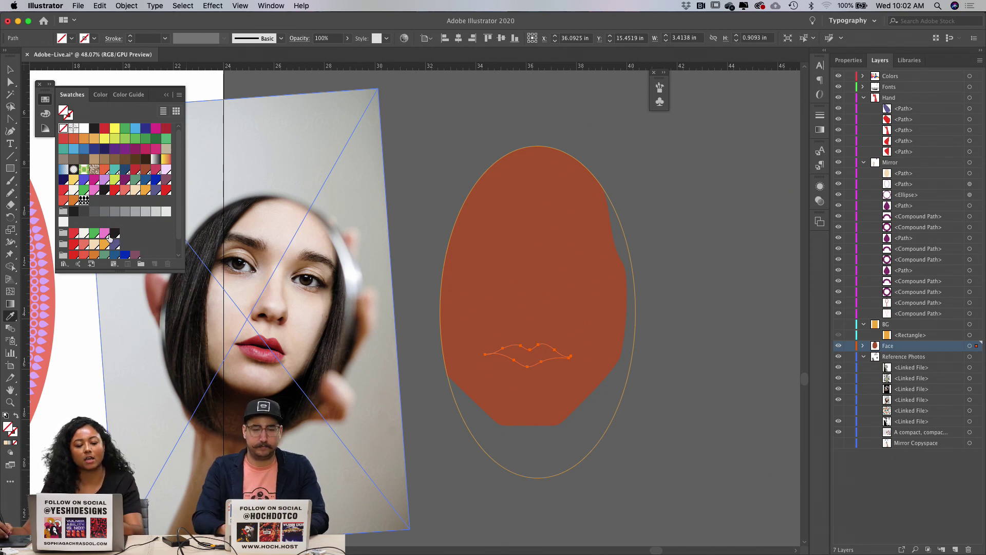
{"action": "key", "text": "a"}
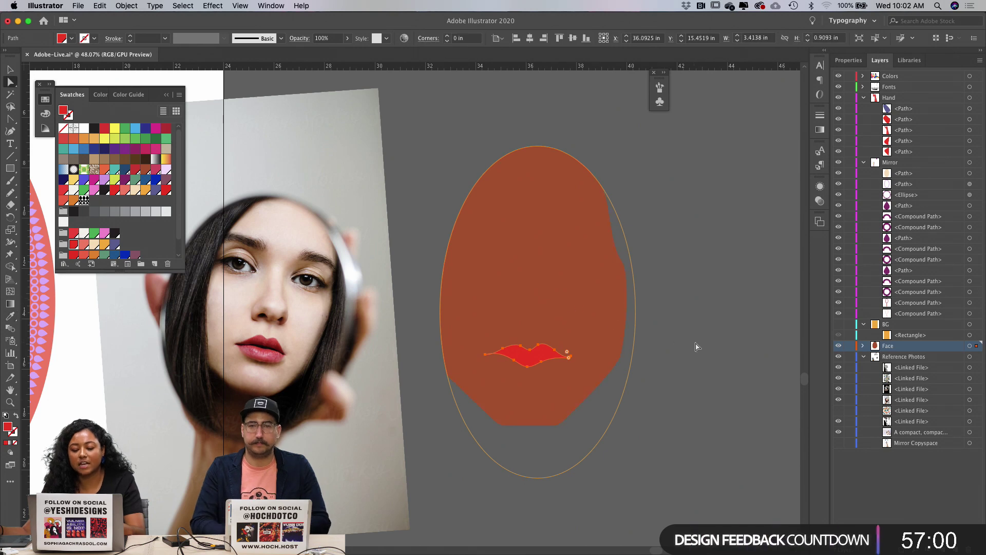
{"action": "left_click", "coordinate": [696, 346]}
Step: Smooth the left corner of the lips by pulling its lower curve handle inward along the bottom lip
{"action": "key", "text": "z"}
{"action": "left_click_drag", "start_coordinate": [648, 326], "coordinate": [338, 382]}
{"action": "key", "text": "a"}
{"action": "left_click", "coordinate": [441, 305]}
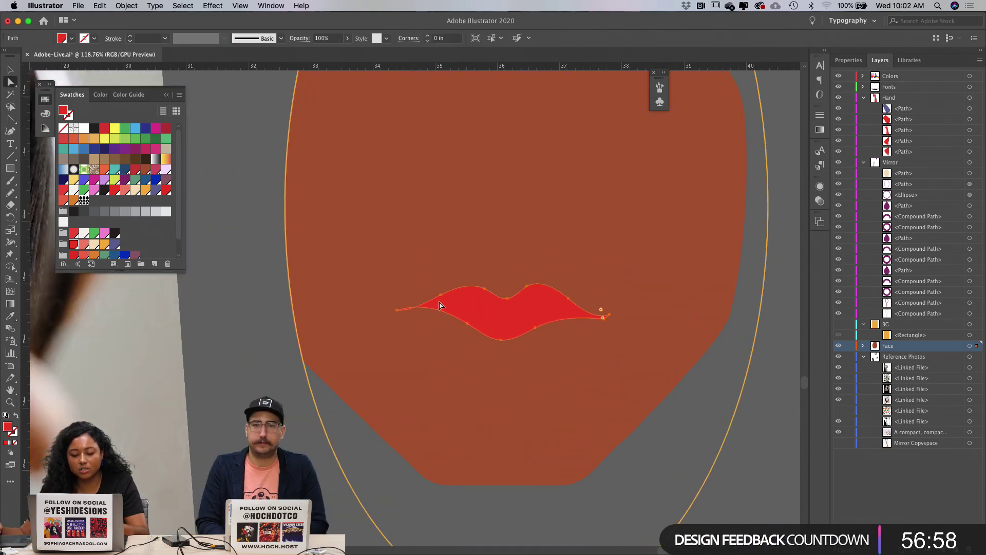
{"action": "left_click", "coordinate": [408, 316]}
{"action": "left_click", "coordinate": [401, 312]}
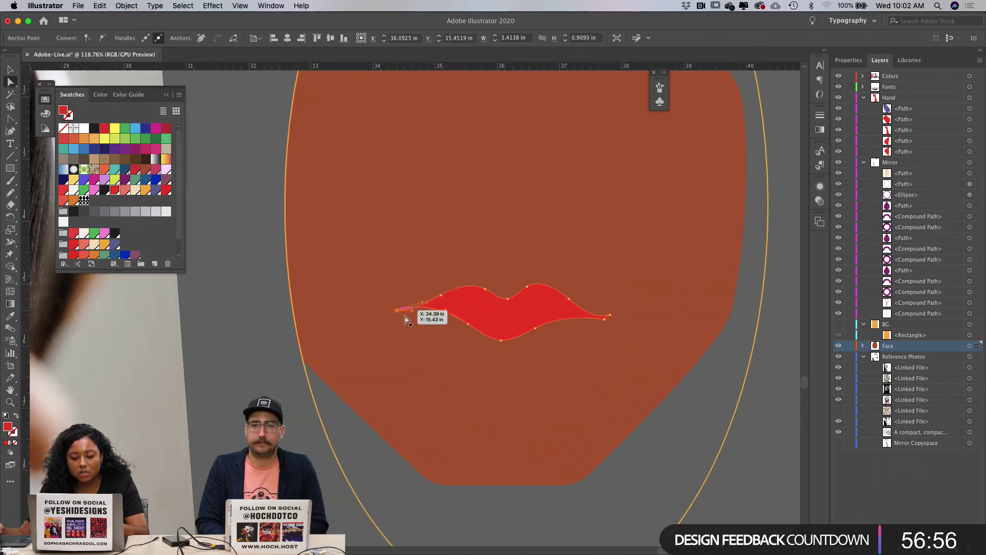
{"action": "left_click", "coordinate": [416, 316]}
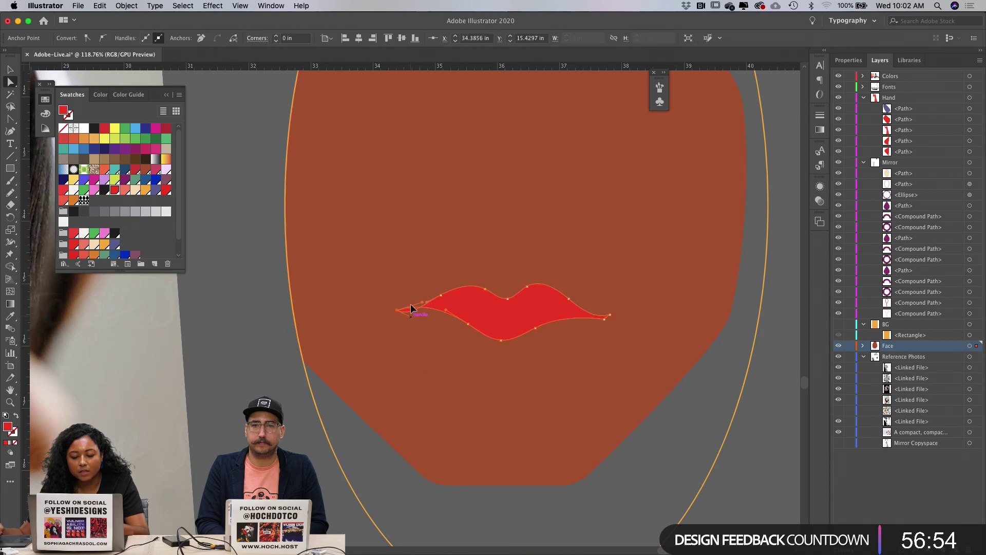
{"action": "mouse_move", "coordinate": [411, 316]}
{"action": "left_mouse_down"}
{"action": "mouse_move", "coordinate": [411, 304]}
{"action": "mouse_move", "coordinate": [424, 312]}
{"action": "left_mouse_up"}
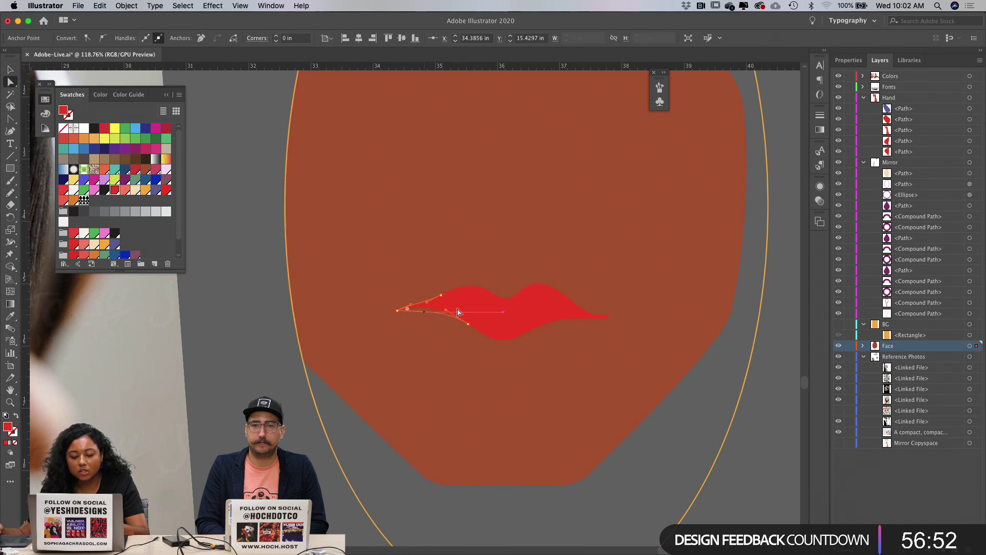
Step: Remove the extra anchor near the right corner of the lips and move the corner point slightly inward
{"action": "left_click", "coordinate": [607, 321]}
{"action": "left_click", "coordinate": [604, 319]}
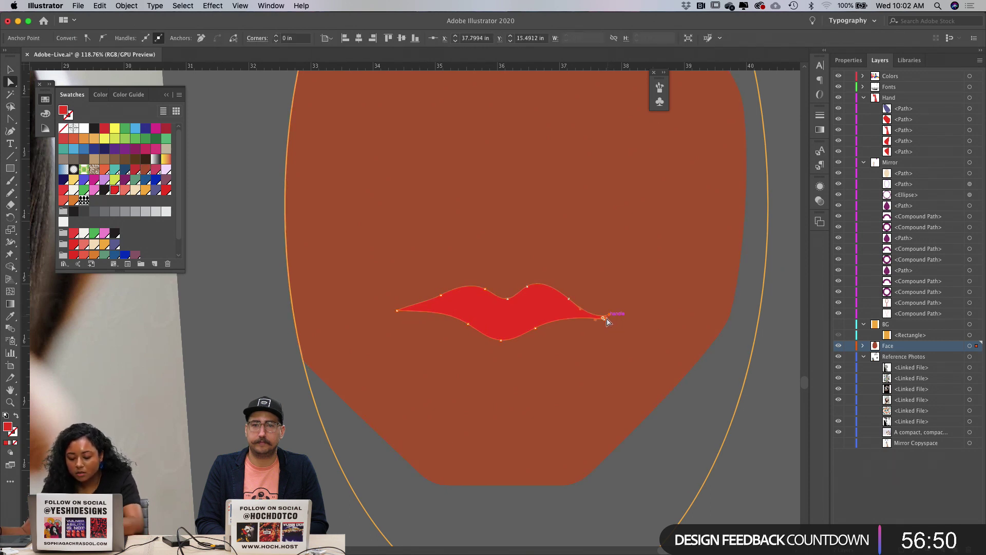
{"action": "key", "text": "p"}
{"action": "key", "text": "a"}
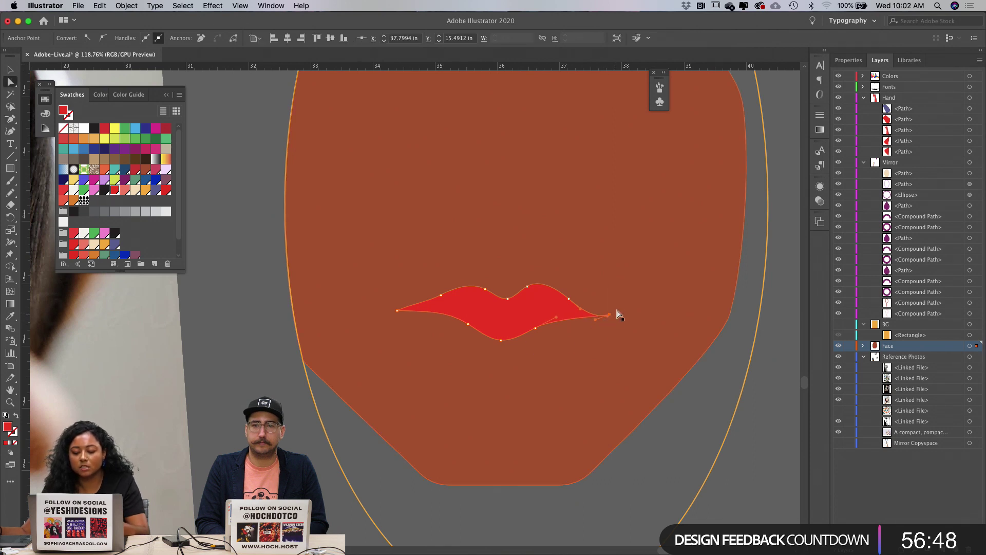
{"action": "left_click_drag", "start_coordinate": [609, 314], "coordinate": [607, 317]}
{"action": "left_click", "coordinate": [748, 417]}
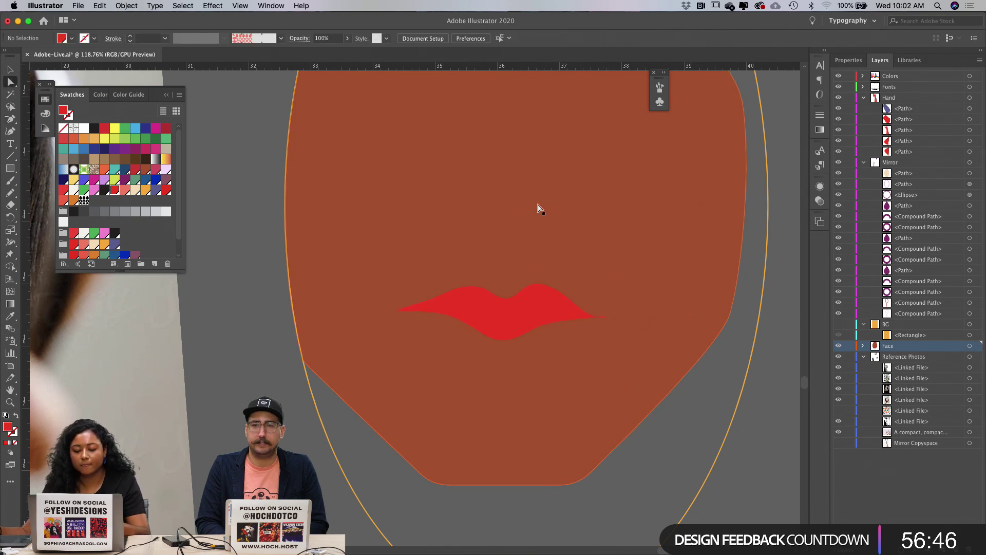
Step: Adjust the curve handle at the right corner of the lips to taper the lip edges into a clean point
{"action": "left_click", "coordinate": [566, 316]}
{"action": "left_click", "coordinate": [608, 317]}
{"action": "scroll", "coordinate": [608, 336], "scroll_direction": "up", "scroll_amount": 5}
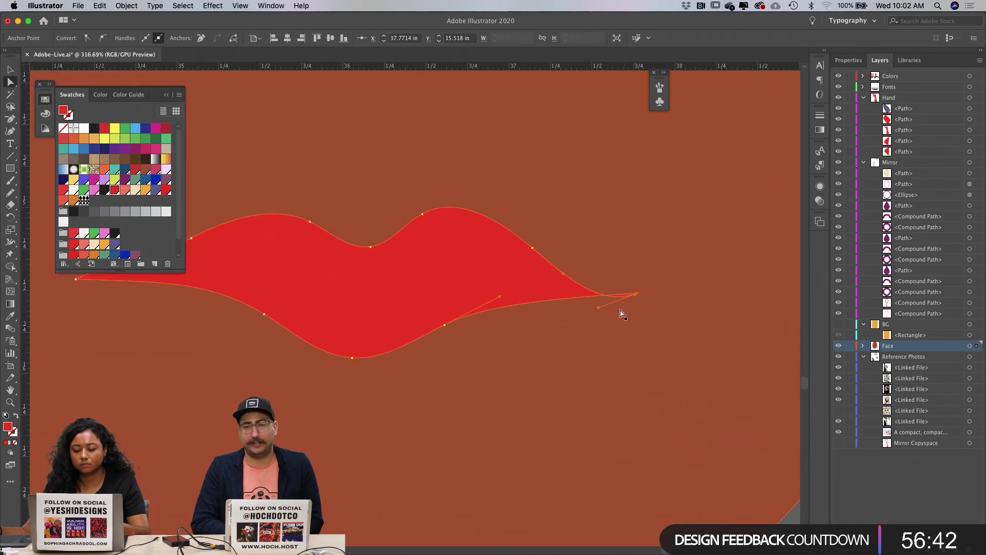
{"action": "mouse_move", "coordinate": [599, 309]}
{"action": "left_mouse_down"}
{"action": "mouse_move", "coordinate": [595, 323]}
{"action": "mouse_move", "coordinate": [606, 291]}
{"action": "mouse_move", "coordinate": [634, 300]}
{"action": "mouse_move", "coordinate": [594, 308]}
{"action": "left_mouse_up"}
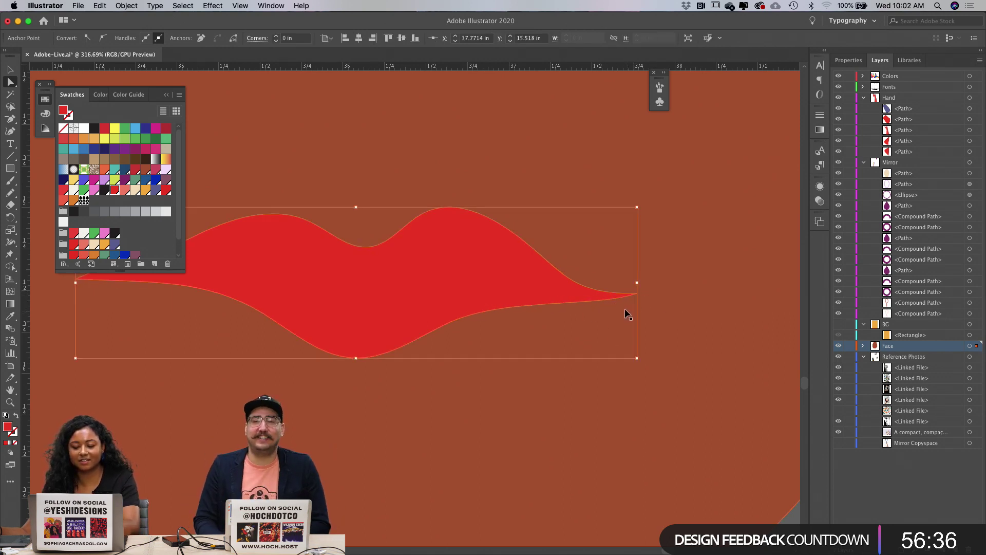
Step: Delete the extra anchors on the left and right outer slopes of the upper lip to simplify its outline
{"action": "key", "text": "super+minus"}
{"action": "key", "text": "super+minus"}
{"action": "key", "text": "super+minus"}
{"action": "key", "text": "super+minus"}
{"action": "left_click", "coordinate": [672, 320]}
{"action": "left_click_drag", "start_coordinate": [516, 286], "coordinate": [691, 324]}
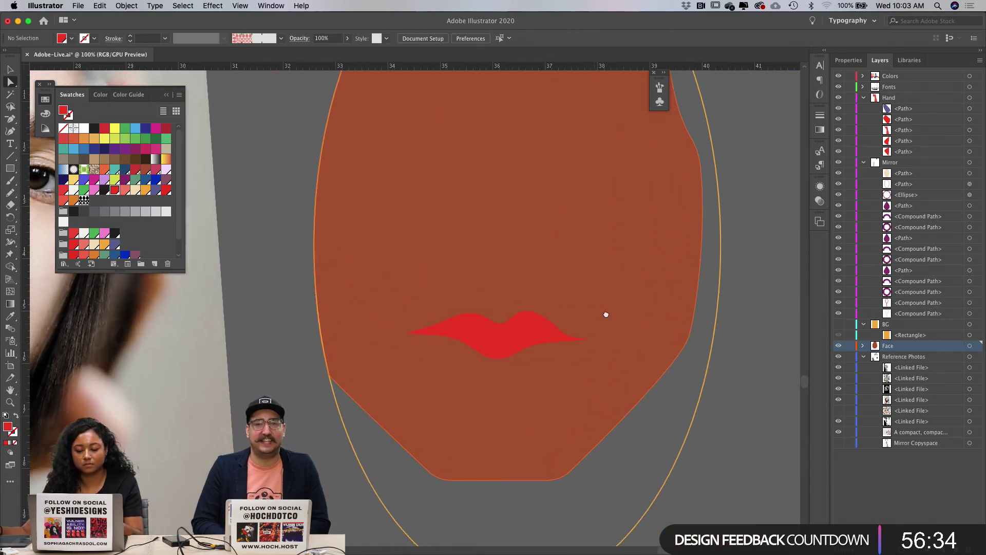
{"action": "left_click_drag", "start_coordinate": [550, 301], "coordinate": [484, 271]}
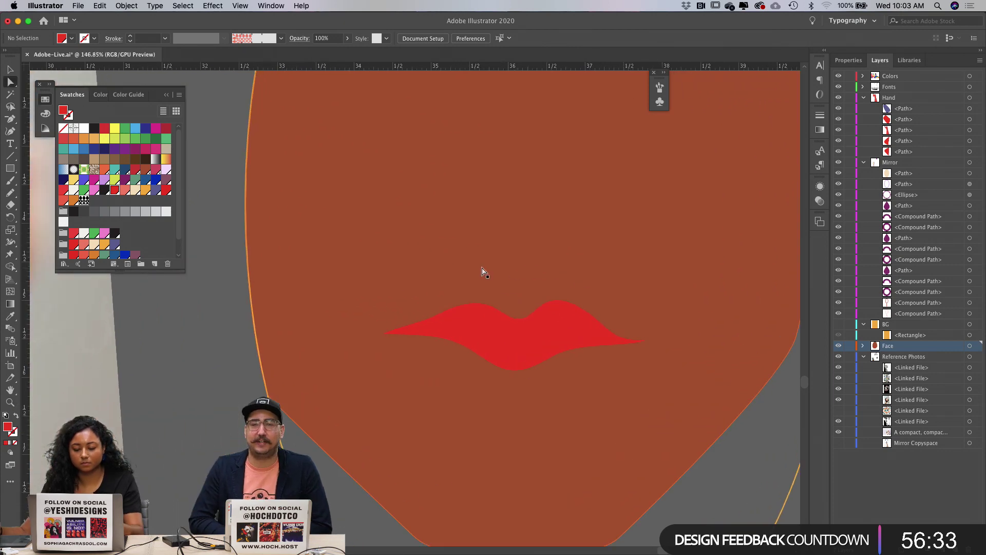
{"action": "left_click", "coordinate": [442, 323], "text": "super"}
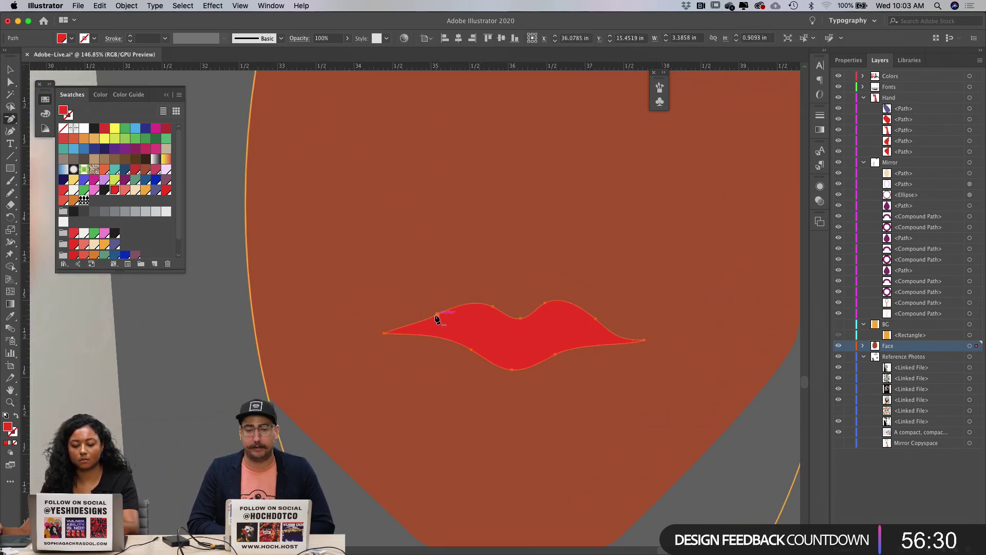
{"action": "left_click", "coordinate": [437, 317]}
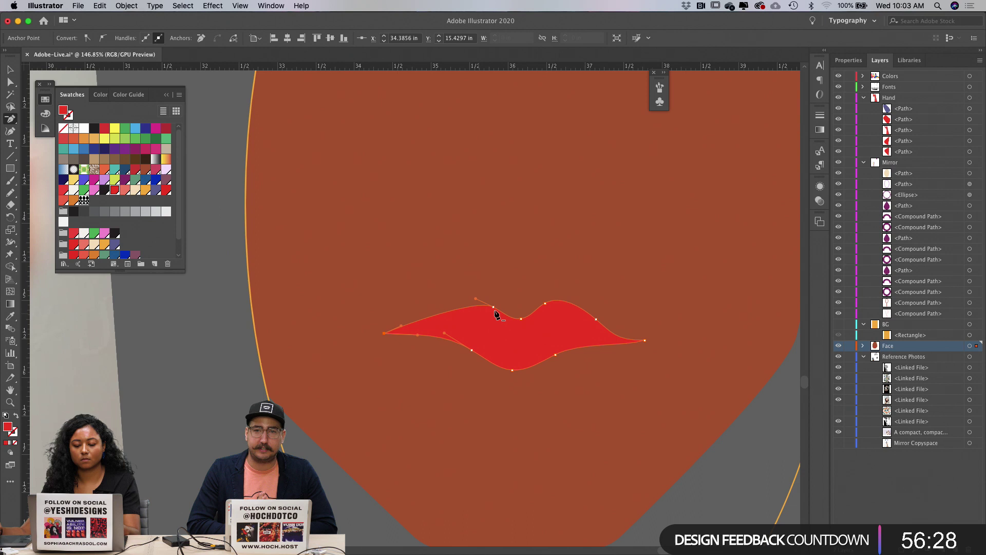
{"action": "left_click", "coordinate": [596, 323]}
Step: Move the upper lip's left peak anchor slightly outward and level its curve handles to round the peak
{"action": "left_click", "coordinate": [493, 307], "text": "super"}
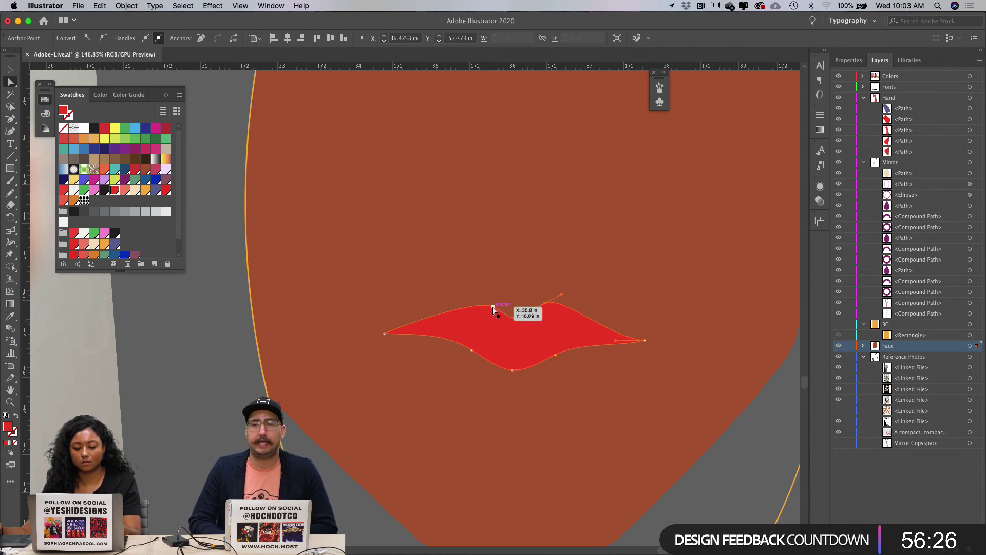
{"action": "mouse_move", "coordinate": [476, 304]}
{"action": "left_mouse_down"}
{"action": "mouse_move", "coordinate": [467, 306]}
{"action": "mouse_move", "coordinate": [505, 319]}
{"action": "mouse_move", "coordinate": [493, 311]}
{"action": "mouse_move", "coordinate": [504, 304]}
{"action": "mouse_move", "coordinate": [474, 304]}
{"action": "left_mouse_up"}
{"action": "left_click", "coordinate": [504, 308]}
{"action": "left_click", "coordinate": [480, 315]}
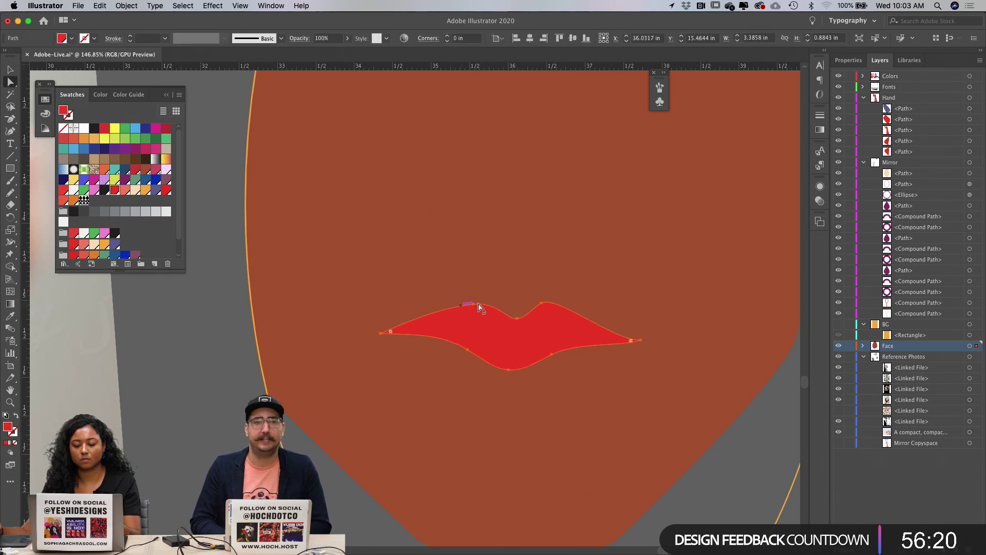
{"action": "left_click", "coordinate": [474, 304]}
Step: Move the upper lip's right peak anchor slightly outward and level its handles to match the left peak
{"action": "left_click", "coordinate": [541, 303]}
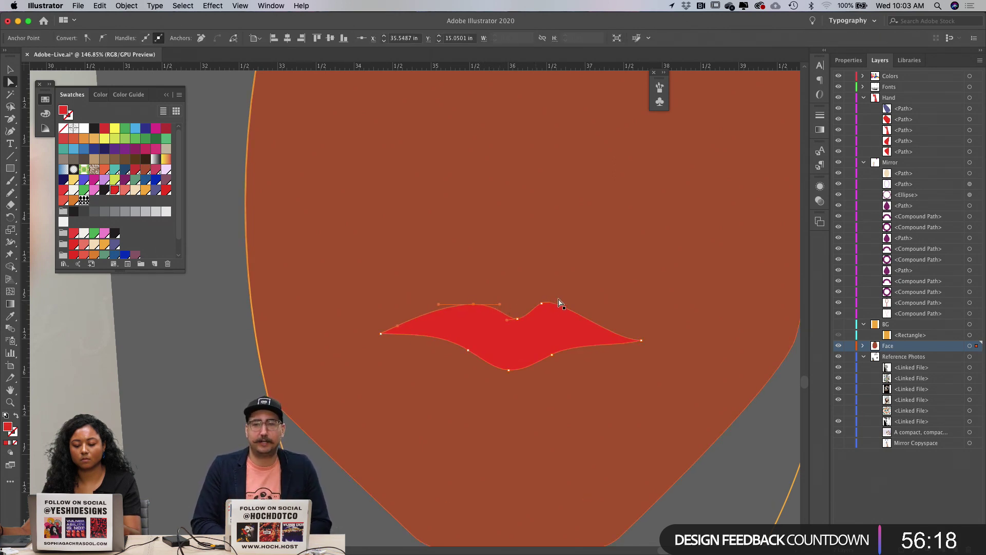
{"action": "mouse_move", "coordinate": [560, 302]}
{"action": "left_mouse_down"}
{"action": "mouse_move", "coordinate": [568, 310]}
{"action": "mouse_move", "coordinate": [563, 298]}
{"action": "left_mouse_up"}
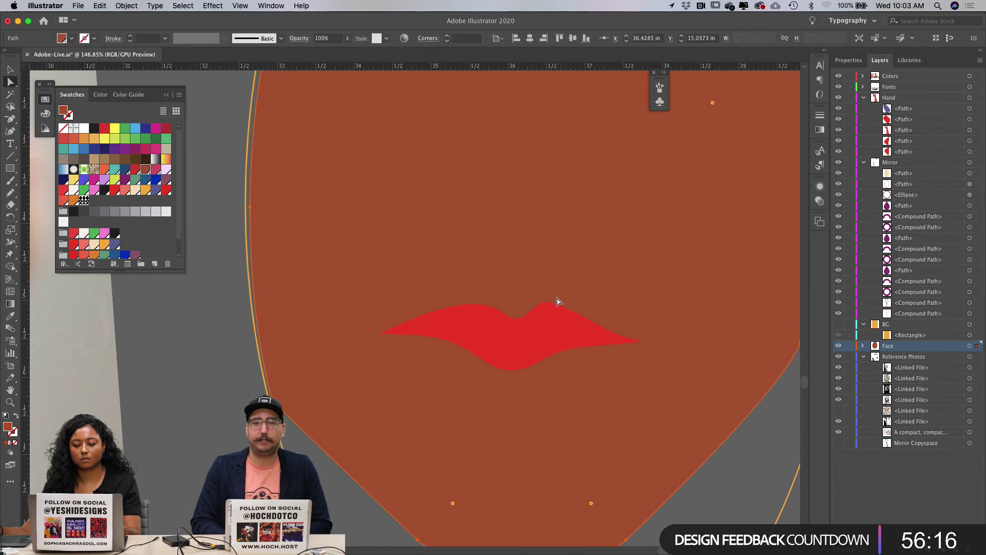
{"action": "key", "text": "super+z"}
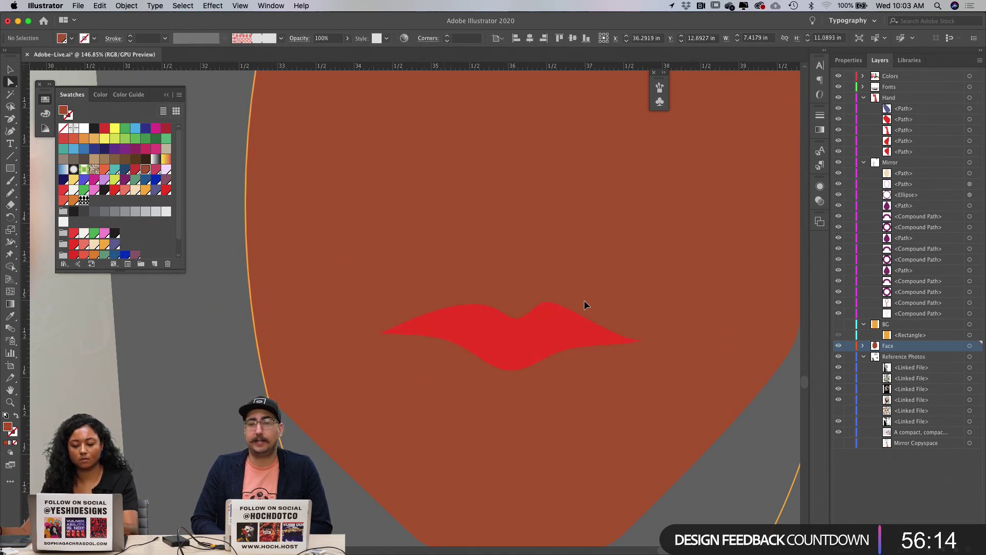
{"action": "left_click", "coordinate": [549, 317]}
{"action": "left_click", "coordinate": [541, 303]}
{"action": "mouse_move", "coordinate": [559, 296]}
{"action": "left_mouse_down"}
{"action": "mouse_move", "coordinate": [574, 304]}
{"action": "mouse_move", "coordinate": [532, 307]}
{"action": "mouse_move", "coordinate": [556, 303]}
{"action": "left_mouse_up"}
{"action": "left_click", "coordinate": [517, 317]}
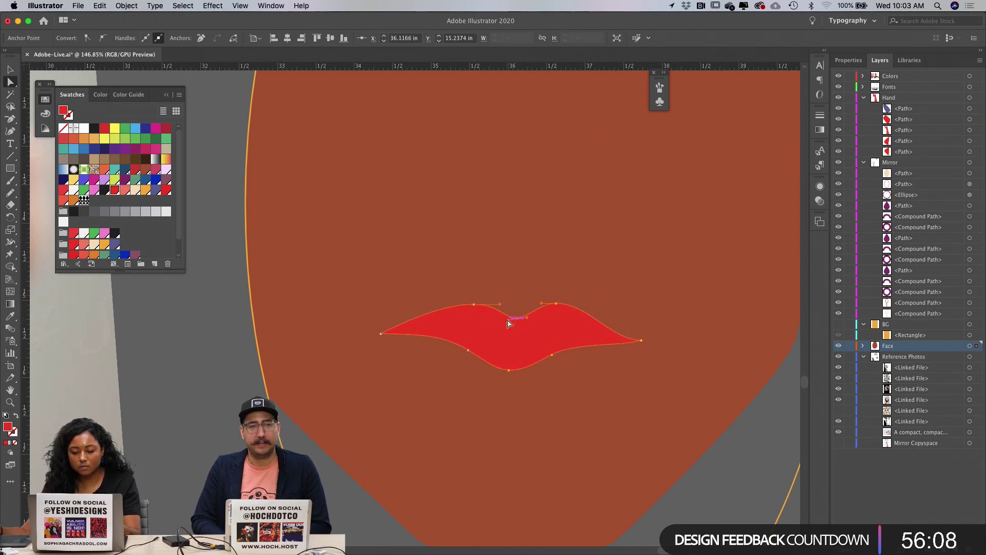
Step: Pull the left corner of the lips down and slightly outward, and lower the right corner to match
{"action": "left_click", "coordinate": [640, 348]}
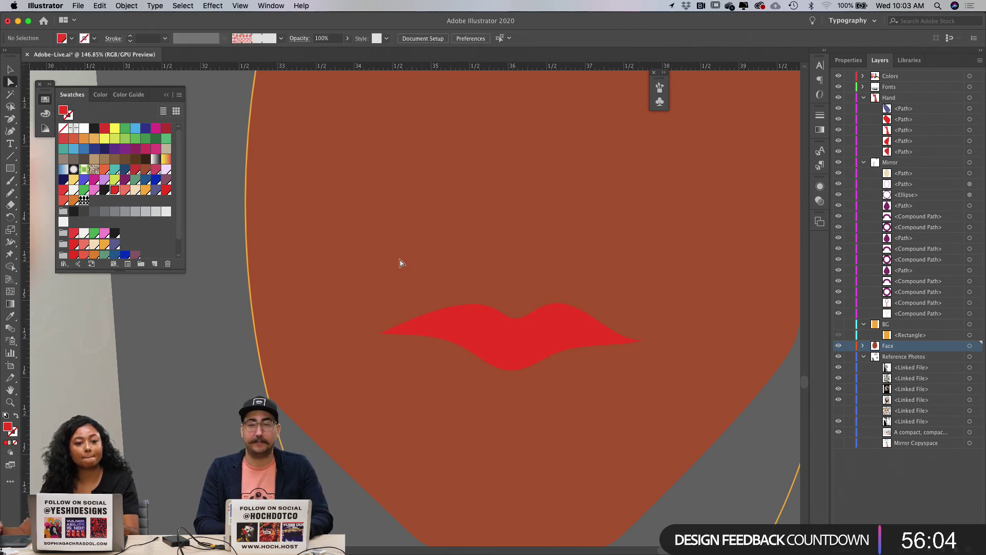
{"action": "left_click", "coordinate": [385, 333]}
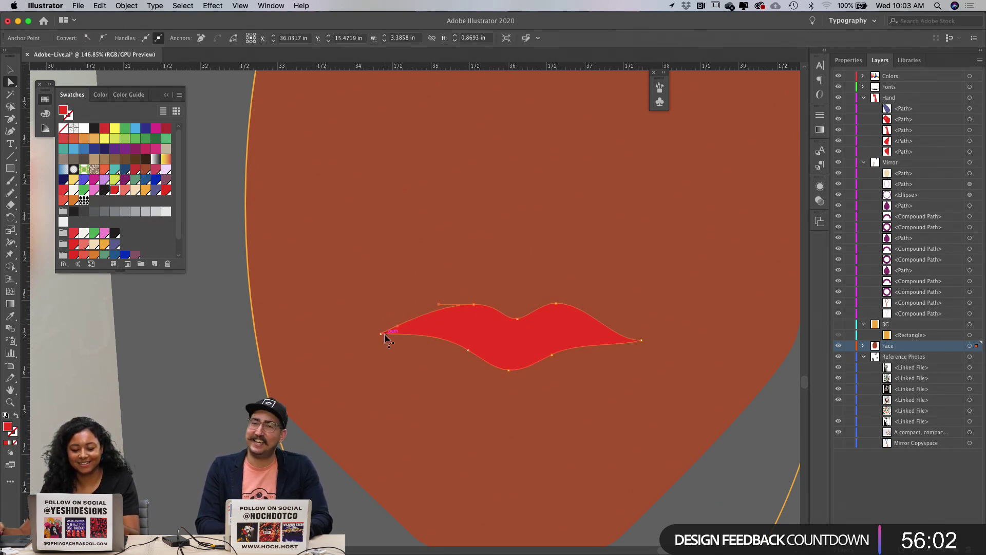
{"action": "left_click", "coordinate": [704, 473]}
{"action": "left_click", "coordinate": [476, 346]}
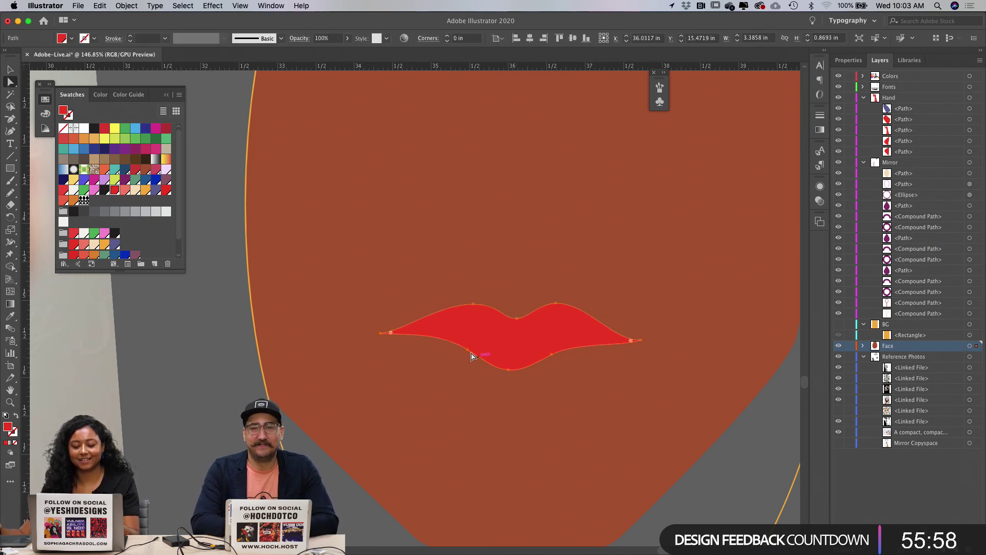
{"action": "left_click_drag", "start_coordinate": [381, 333], "coordinate": [374, 344]}
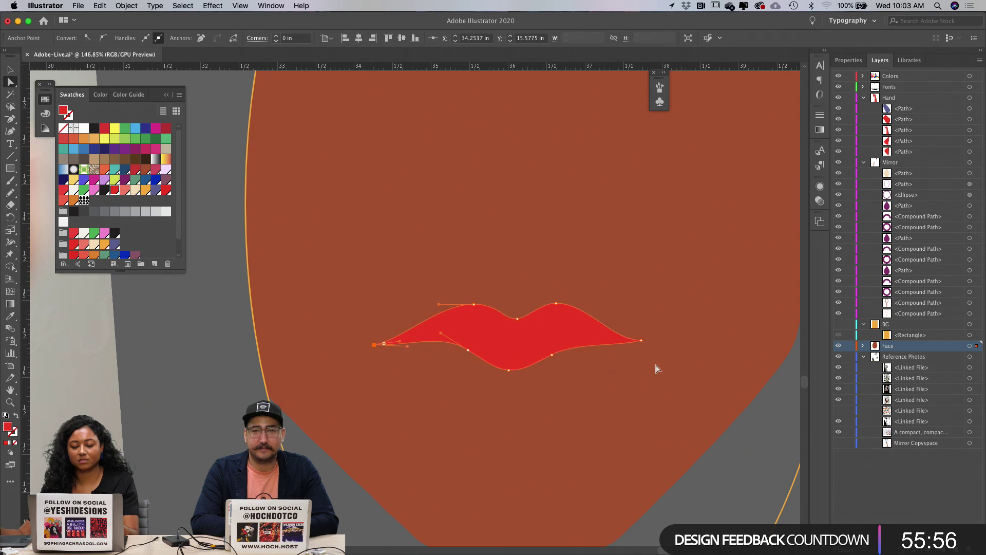
{"action": "left_click_drag", "start_coordinate": [644, 348], "coordinate": [646, 352]}
{"action": "left_click", "coordinate": [644, 305]}
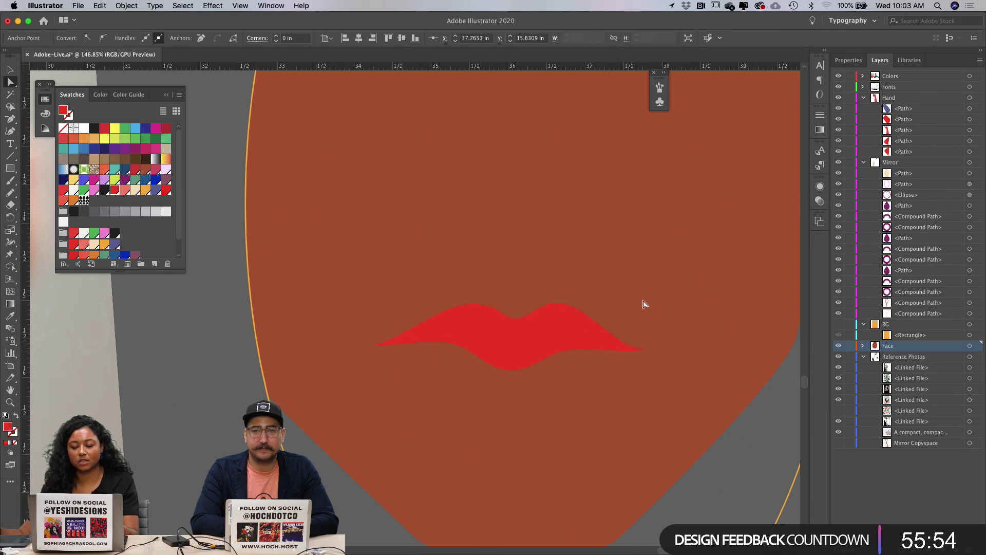
Step: Raise the lips' bottom center anchor and the anchor to its right slightly to make the bottom edge shallower
{"action": "scroll", "coordinate": [576, 288], "scroll_direction": "right", "scroll_amount": 3}
{"action": "scroll", "coordinate": [575, 288], "scroll_direction": "down", "scroll_amount": 1}
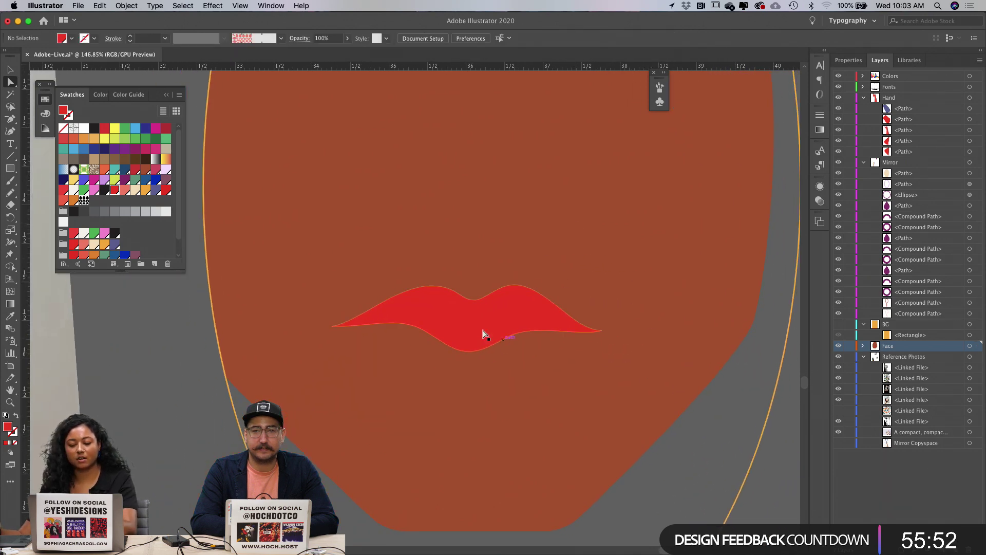
{"action": "left_click", "coordinate": [466, 335]}
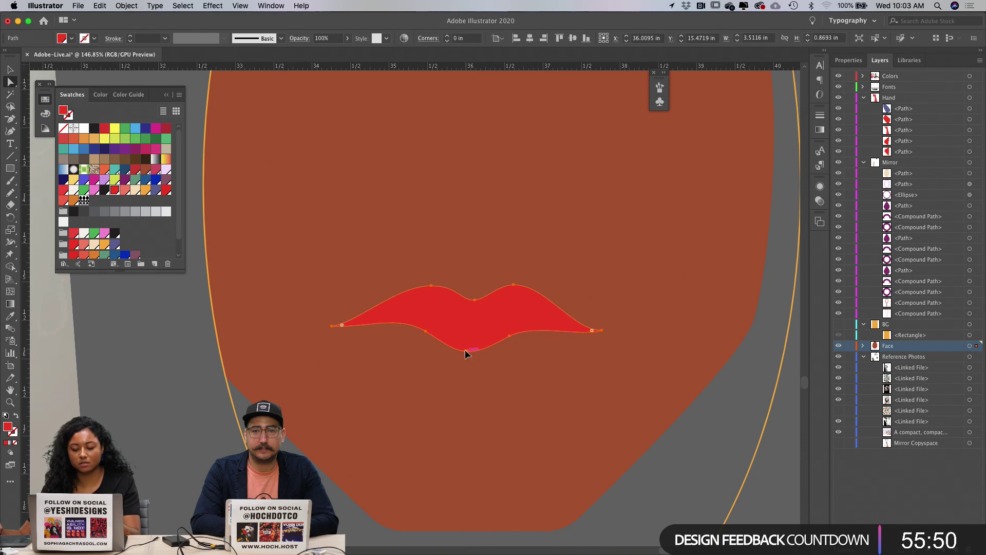
{"action": "left_click", "coordinate": [466, 351]}
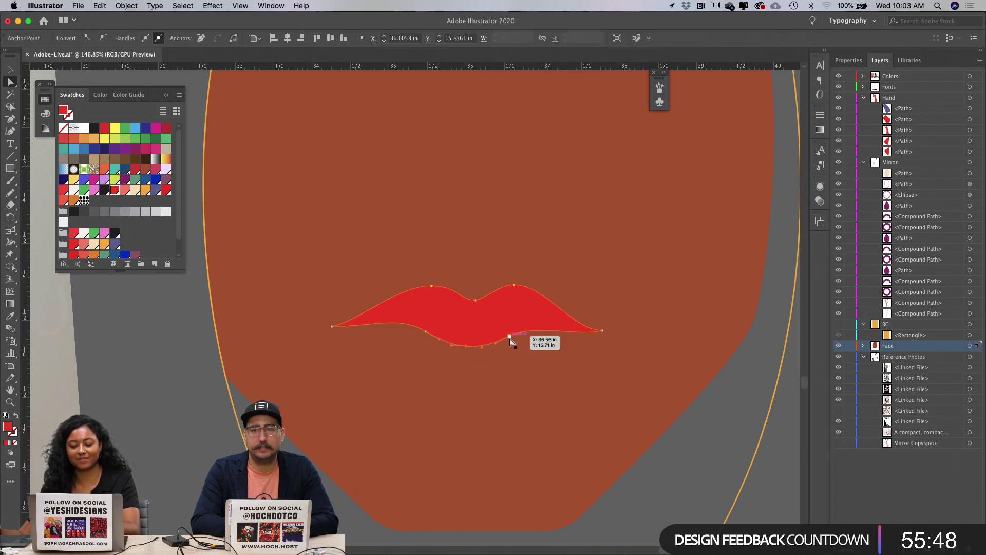
{"action": "left_click", "coordinate": [509, 336]}
{"action": "key", "text": "super+shift+a"}
Step: Nudge the anchors on both sides of the lips' bottom center upward to even out the lower curve
{"action": "left_click", "coordinate": [424, 330]}
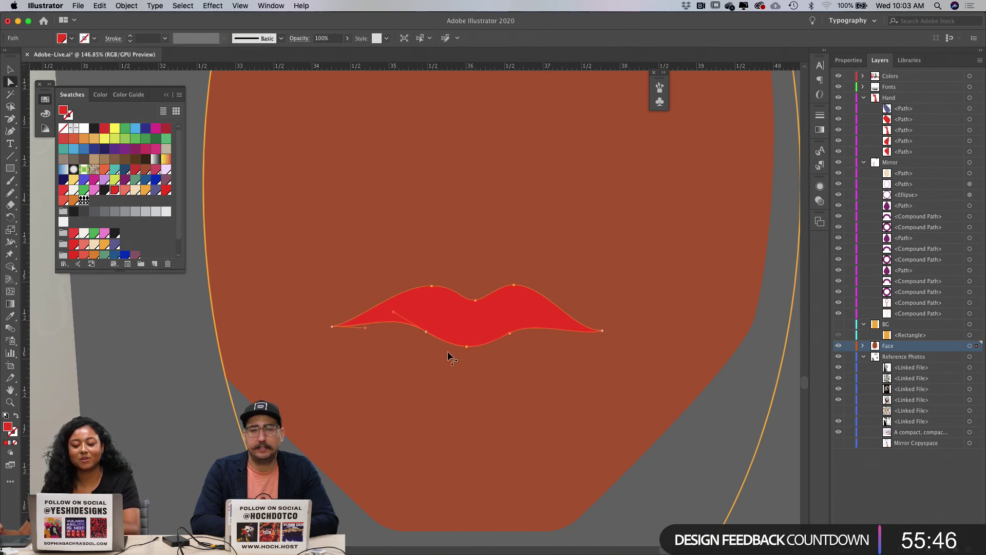
{"action": "left_click", "coordinate": [425, 330]}
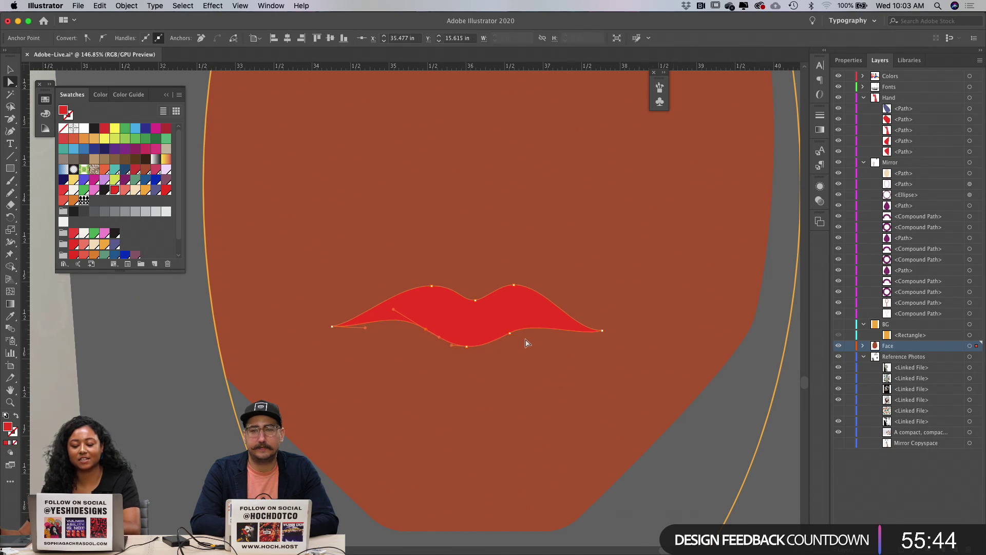
{"action": "key", "text": "super+shift+a"}
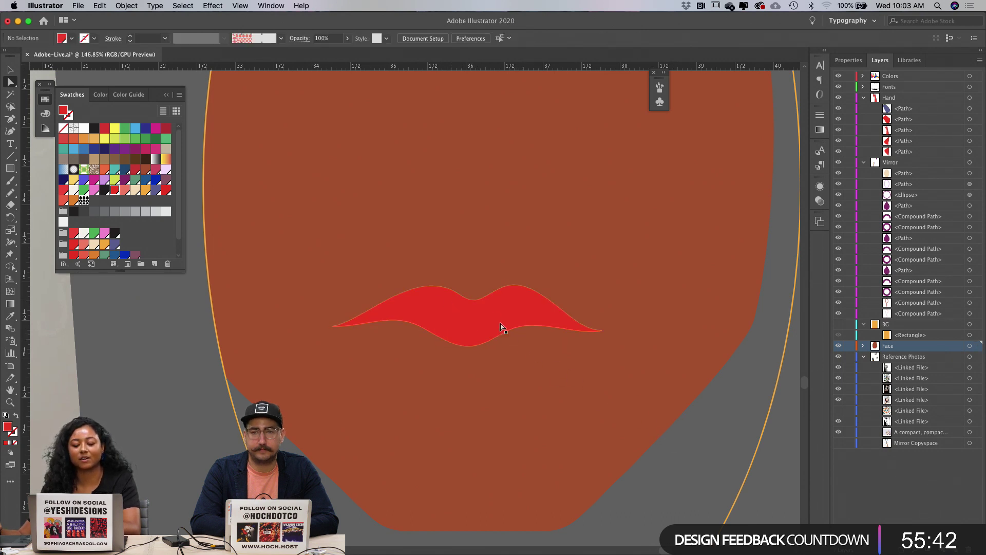
{"action": "left_click", "coordinate": [510, 330]}
{"action": "left_click", "coordinate": [466, 347]}
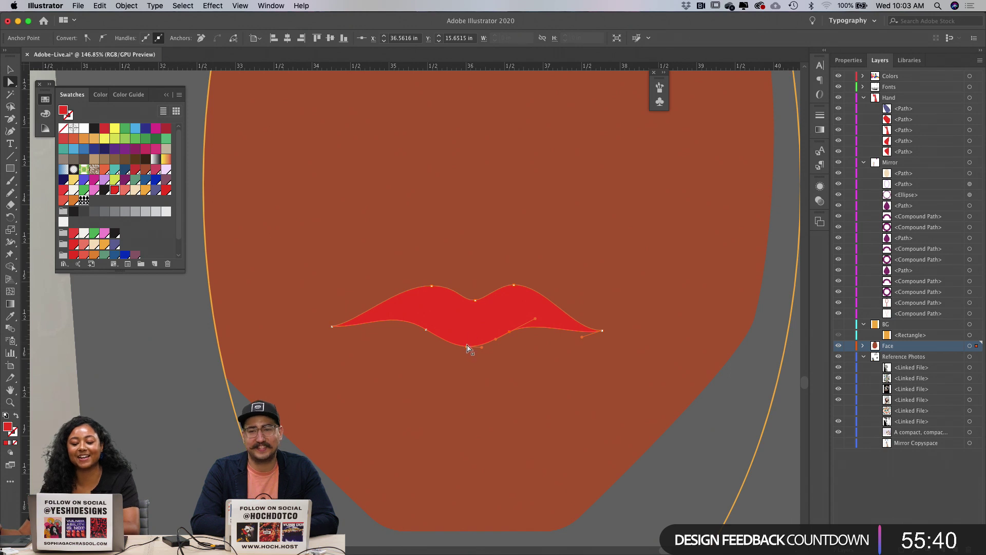
{"action": "left_click_drag", "start_coordinate": [482, 343], "coordinate": [487, 345]}
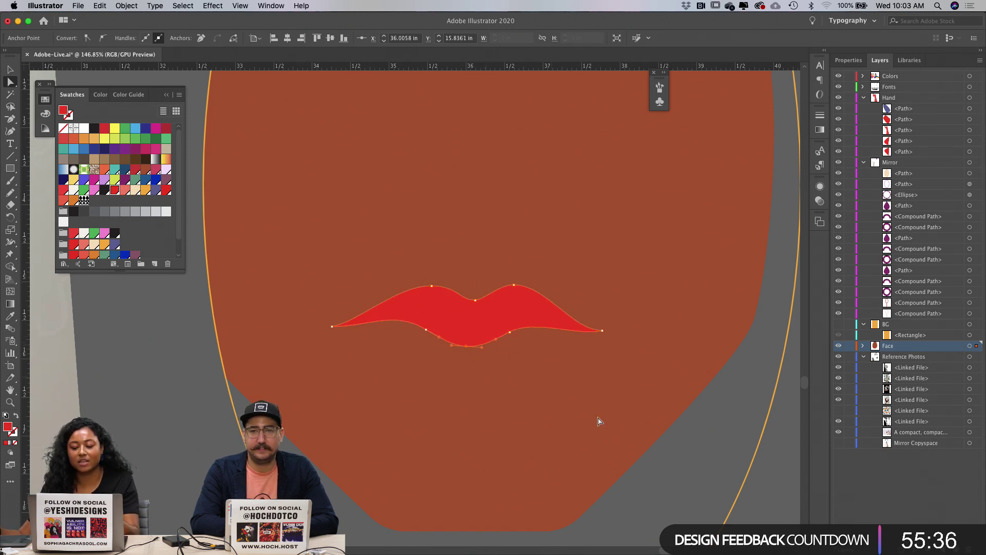
{"action": "left_click", "coordinate": [687, 425]}
{"action": "key", "text": "n"}
{"action": "mouse_move", "coordinate": [333, 327]}
{"action": "left_mouse_down"}
{"action": "mouse_move", "coordinate": [423, 382]}
{"action": "mouse_move", "coordinate": [360, 345]}
{"action": "mouse_move", "coordinate": [475, 390]}
{"action": "left_mouse_up"}
{"action": "key", "text": "super+z"}
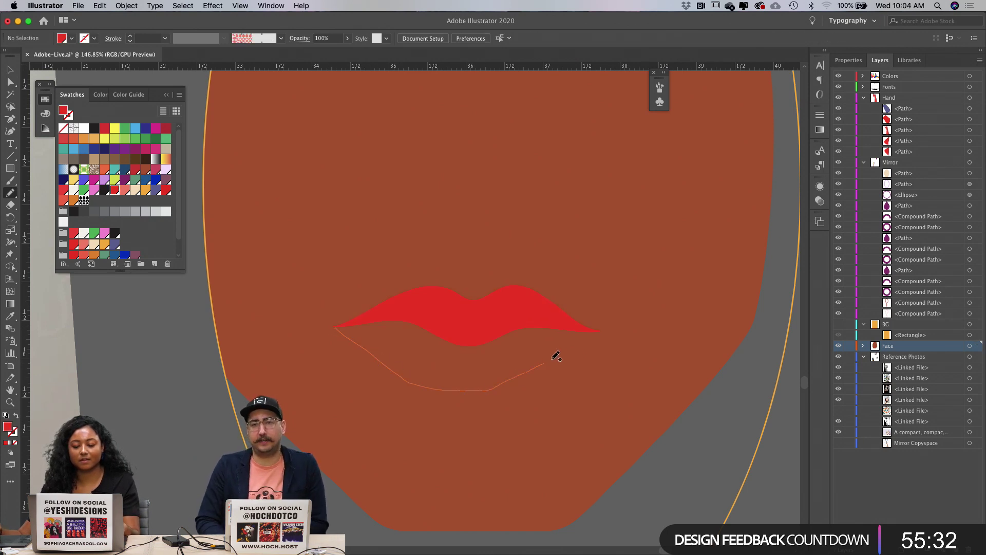
{"action": "left_click_drag", "start_coordinate": [557, 356], "coordinate": [605, 325]}
{"action": "key", "text": "super+z"}
Step: Draw the lower lip's curved bottom edge with the Pen tool from the left corner of the mouth to the right corner
{"action": "key", "text": "p"}
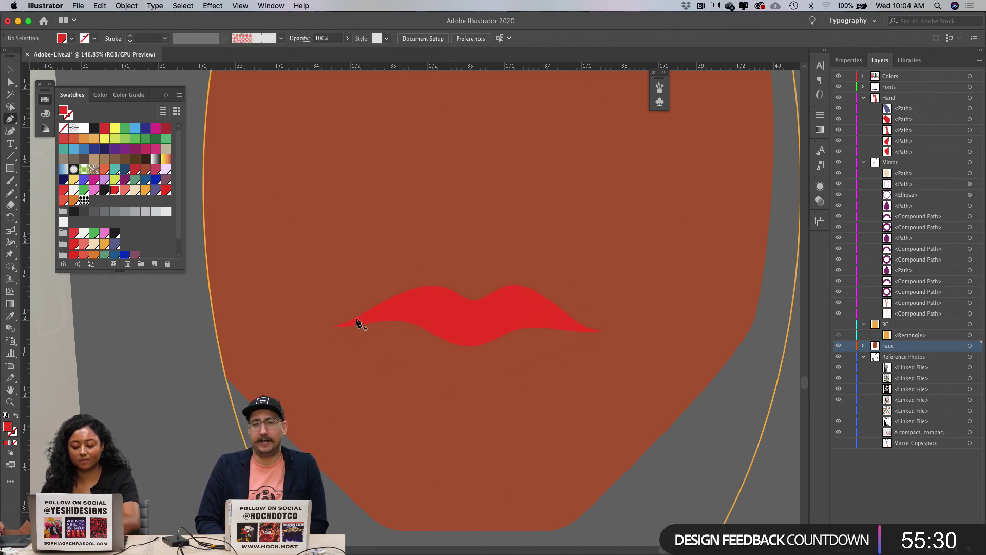
{"action": "left_click_drag", "start_coordinate": [331, 328], "coordinate": [349, 348]}
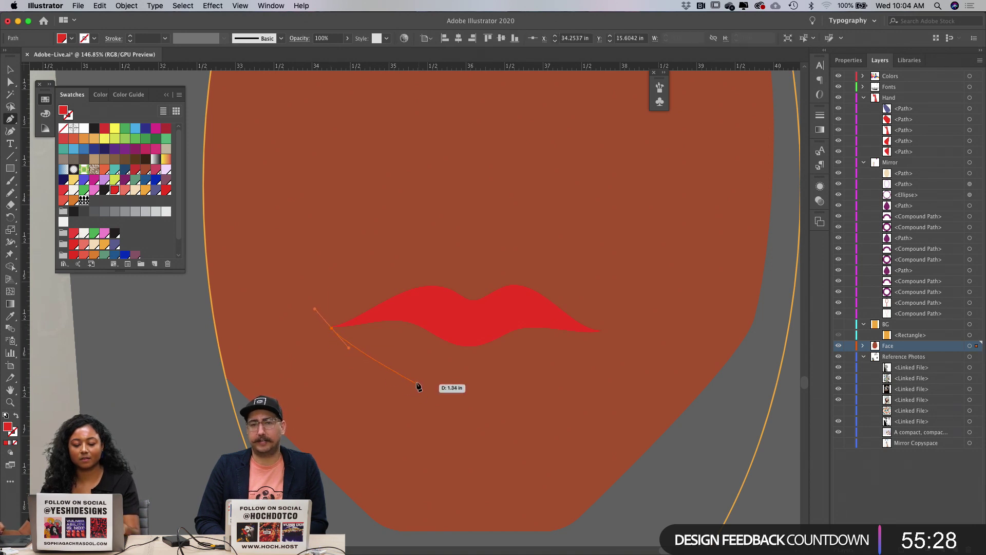
{"action": "left_click_drag", "start_coordinate": [418, 387], "coordinate": [442, 393]}
{"action": "left_click_drag", "start_coordinate": [512, 386], "coordinate": [531, 375]}
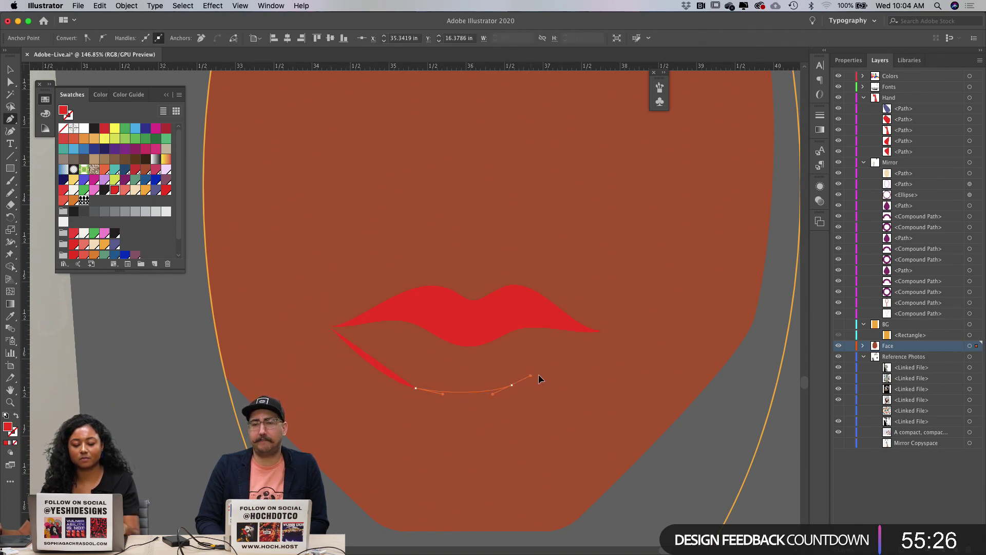
{"action": "left_click", "coordinate": [600, 333]}
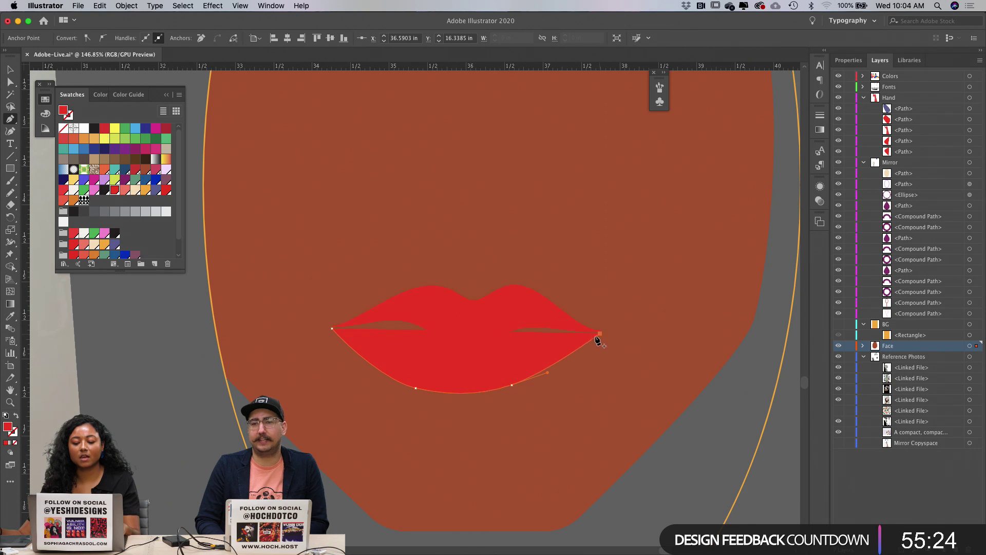
Step: Close the lower lip path with a wavy top edge tucked under the upper lip, leaving it filled red without a stroke
{"action": "key", "text": "slash"}
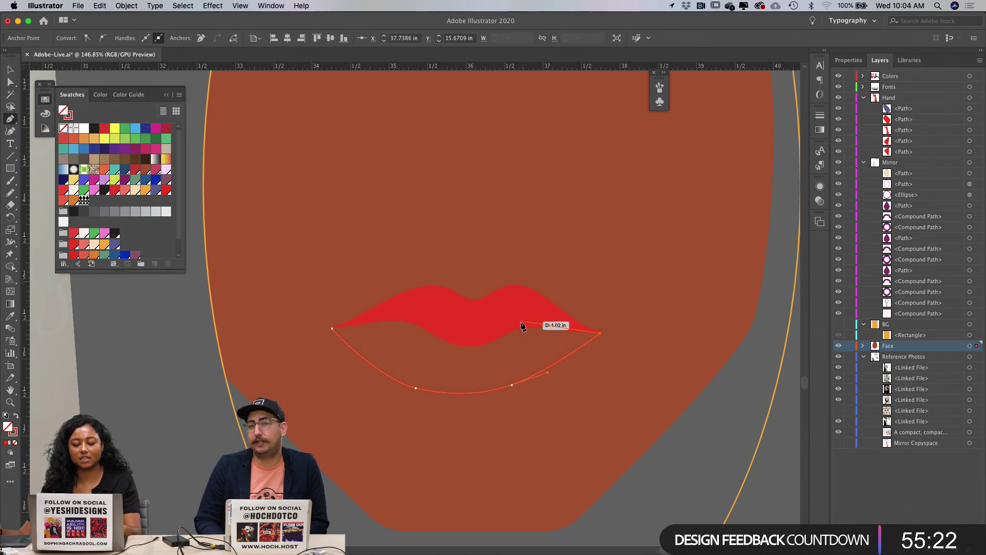
{"action": "left_click_drag", "start_coordinate": [470, 339], "coordinate": [451, 342]}
{"action": "left_click_drag", "start_coordinate": [405, 315], "coordinate": [384, 315]}
{"action": "left_click", "coordinate": [331, 329]}
{"action": "key", "text": "shift+x"}
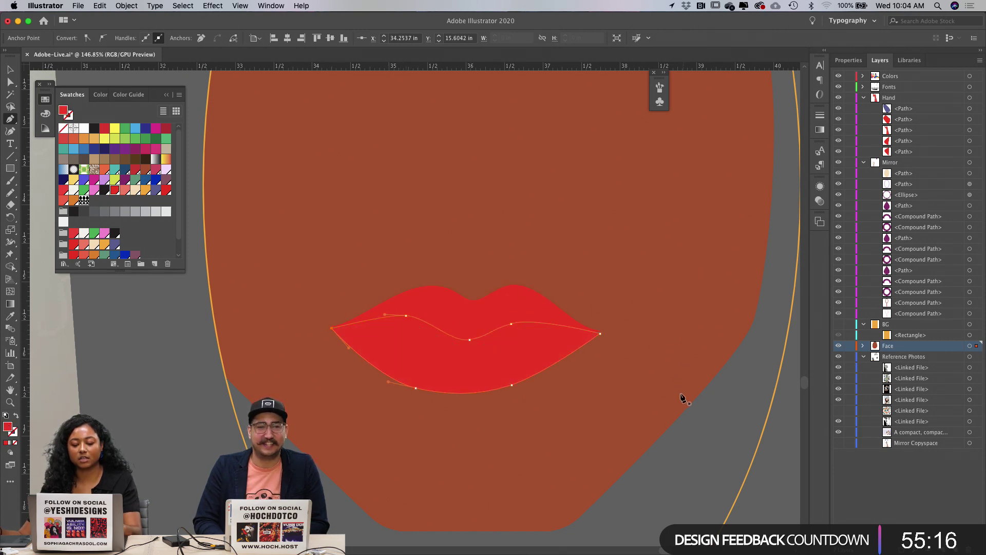
Step: Recolor the lower lip with the lighter red R=255 G=46 B=46 swatch so it contrasts with the upper lip
{"action": "key", "text": "a"}
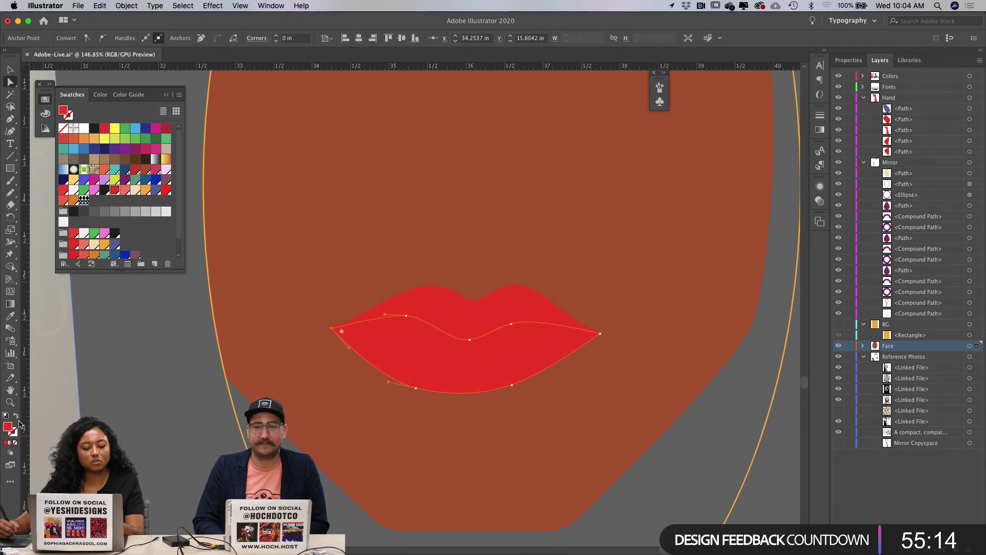
{"action": "left_click", "coordinate": [438, 312]}
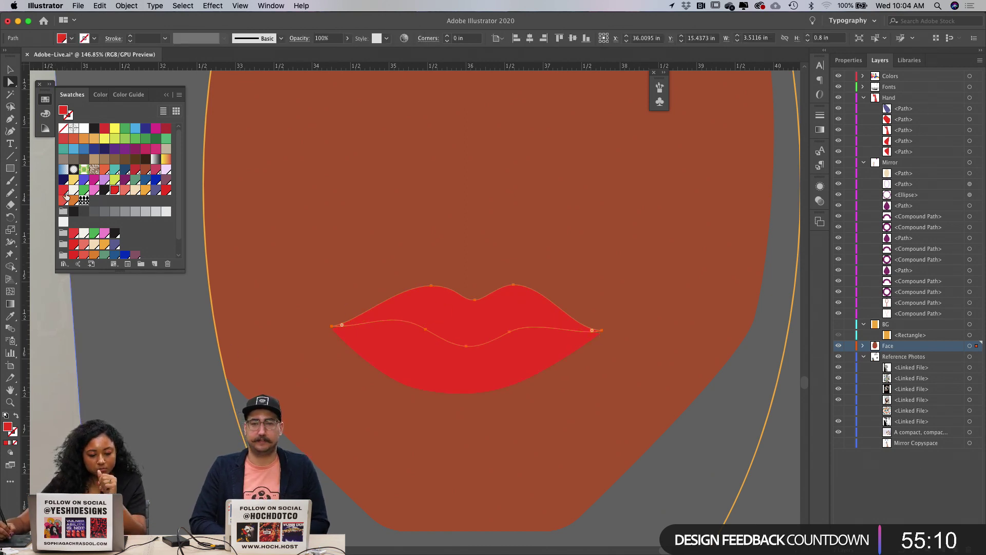
{"action": "left_click", "coordinate": [432, 357]}
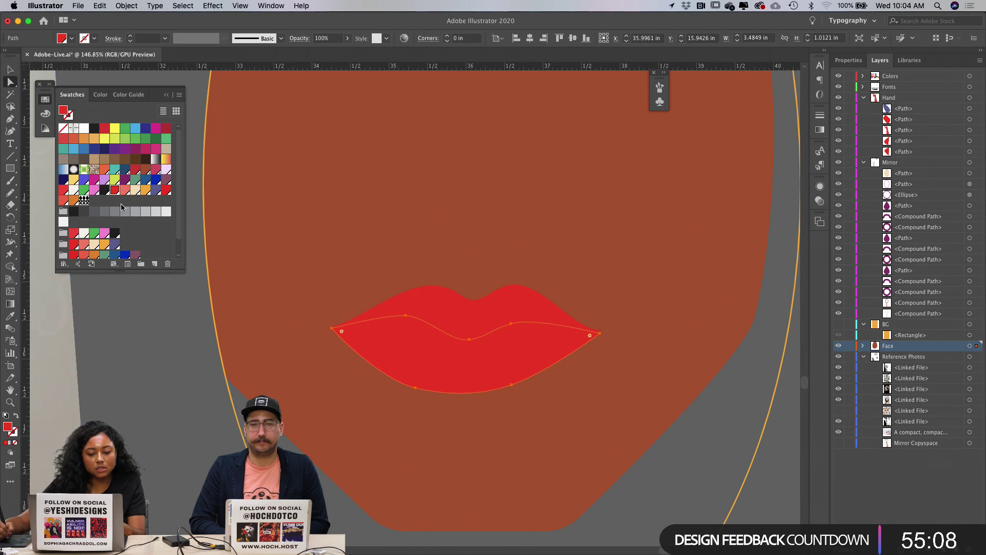
{"action": "left_click", "coordinate": [64, 202]}
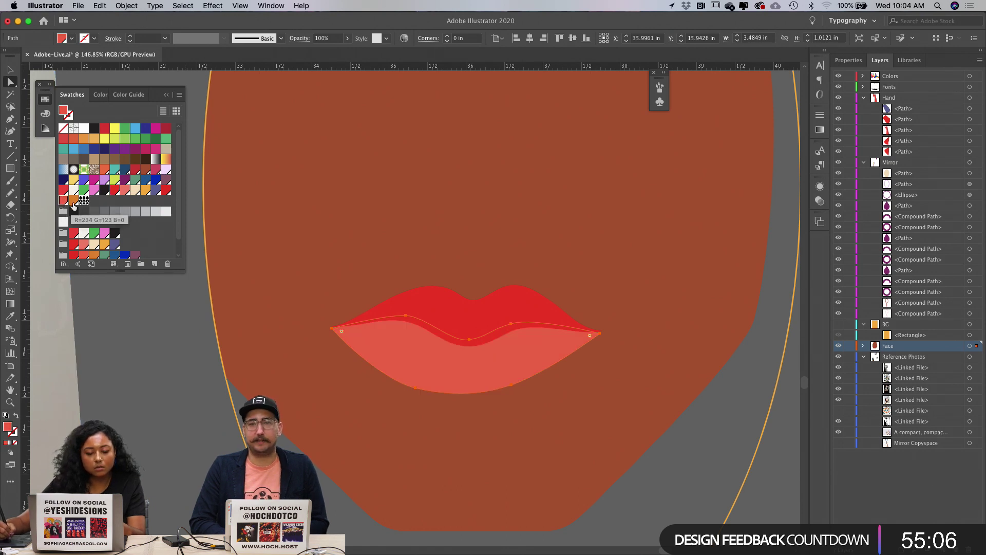
{"action": "double_click", "coordinate": [62, 191]}
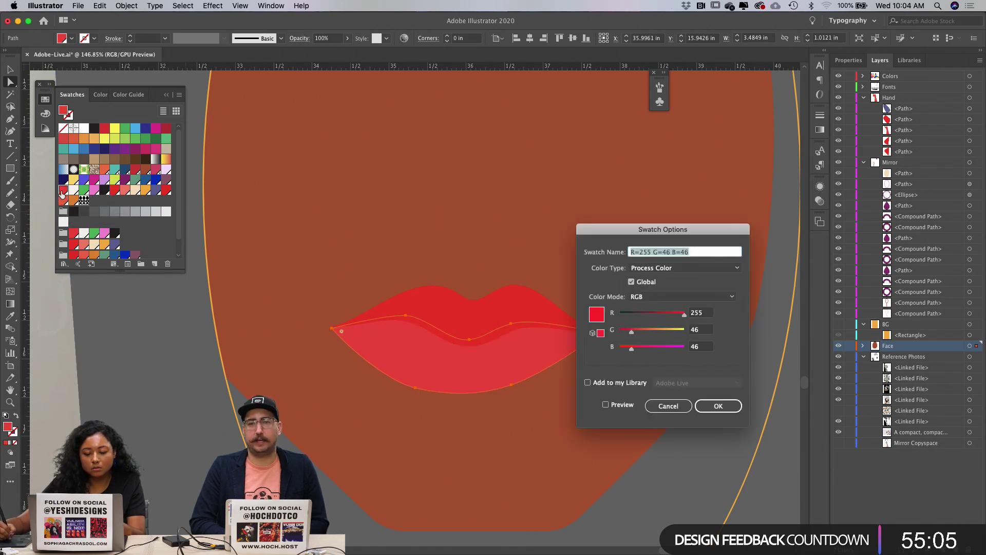
{"action": "left_click", "coordinate": [701, 405]}
{"action": "left_click", "coordinate": [692, 442]}
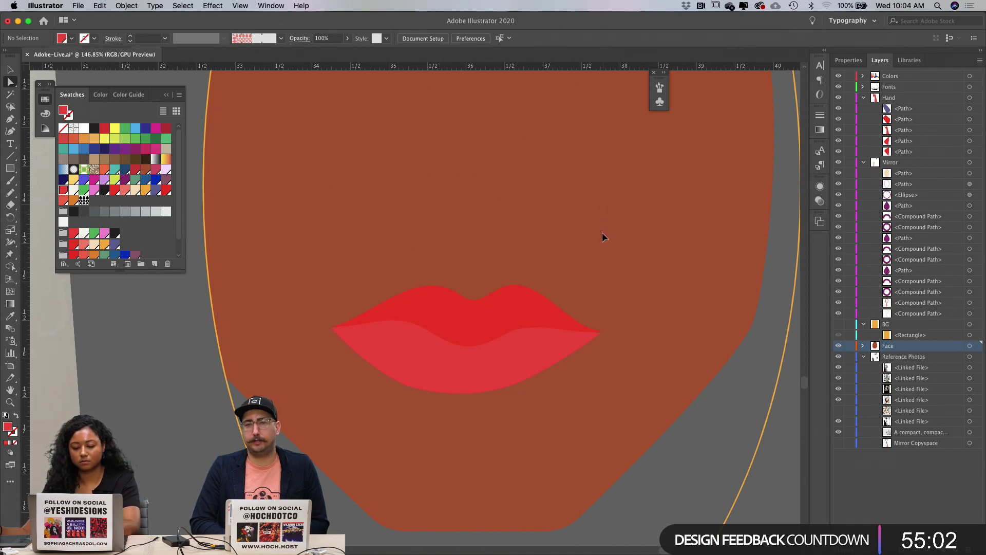
Step: Nudge the lower lip's corner anchors to line up with the upper lip at both corners of the mouth
{"action": "scroll", "coordinate": [426, 356], "scroll_direction": "up", "scroll_amount": 4}
{"action": "left_click", "coordinate": [273, 309]}
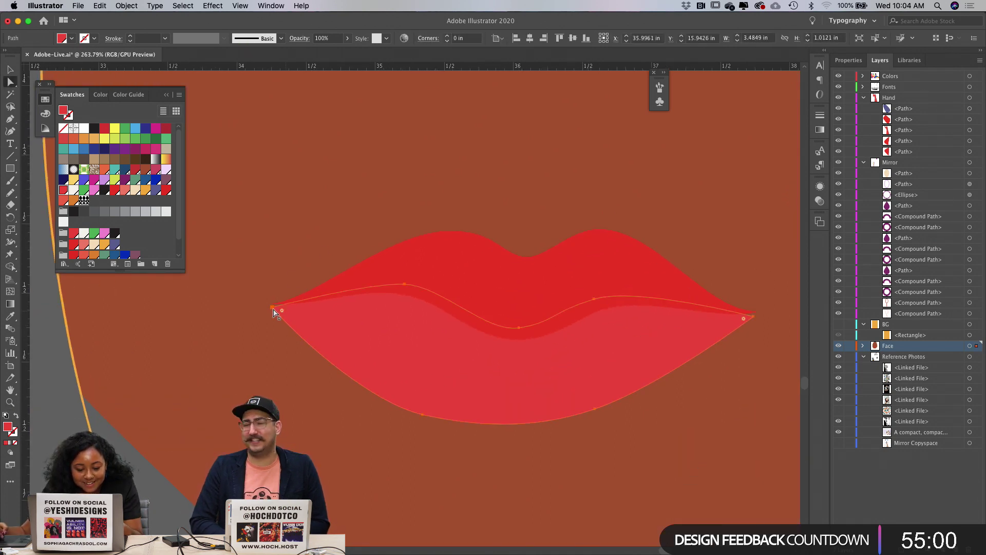
{"action": "left_click_drag", "start_coordinate": [272, 307], "coordinate": [274, 303]}
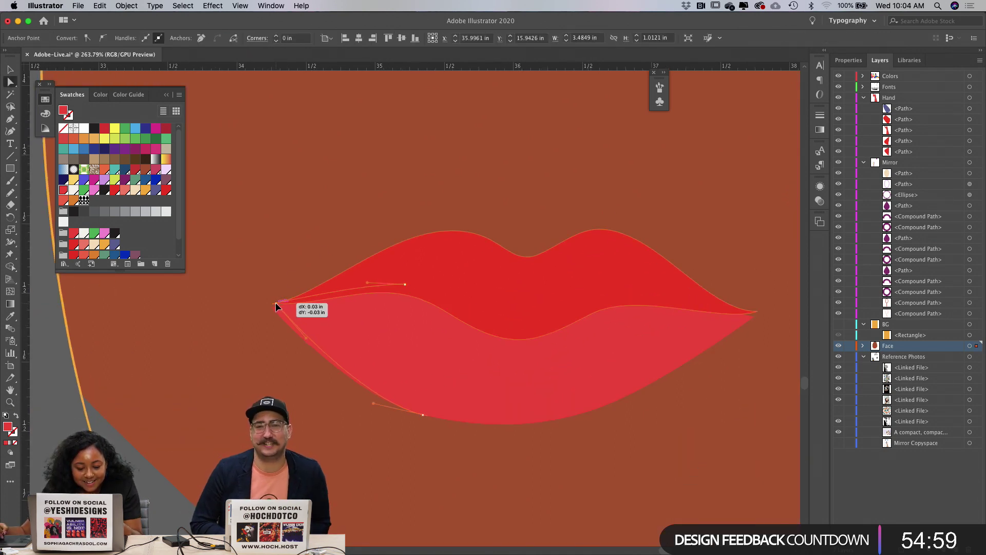
{"action": "left_click", "coordinate": [753, 314]}
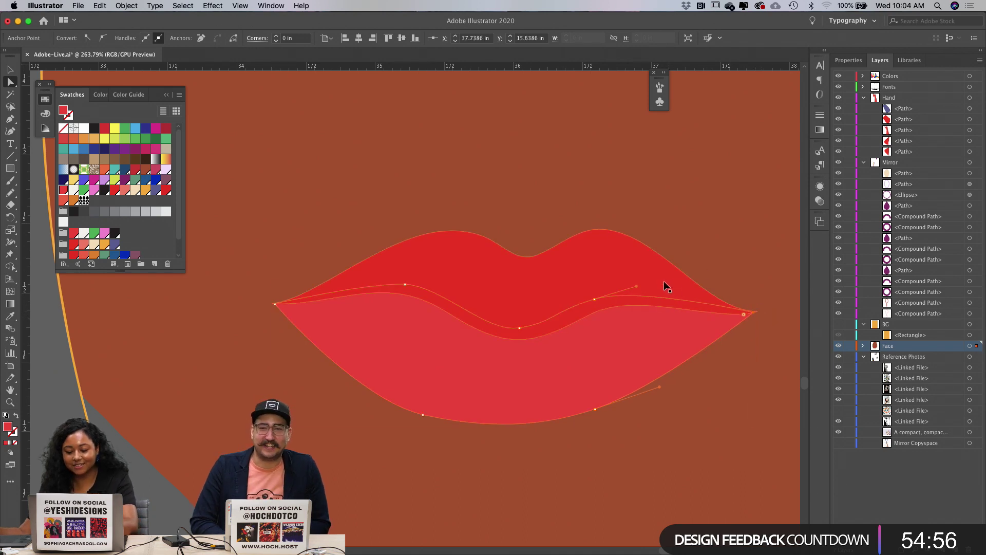
{"action": "key", "text": "super+minus"}
{"action": "key", "text": "super+minus"}
{"action": "key", "text": "super+minus"}
{"action": "left_click", "coordinate": [645, 355]}
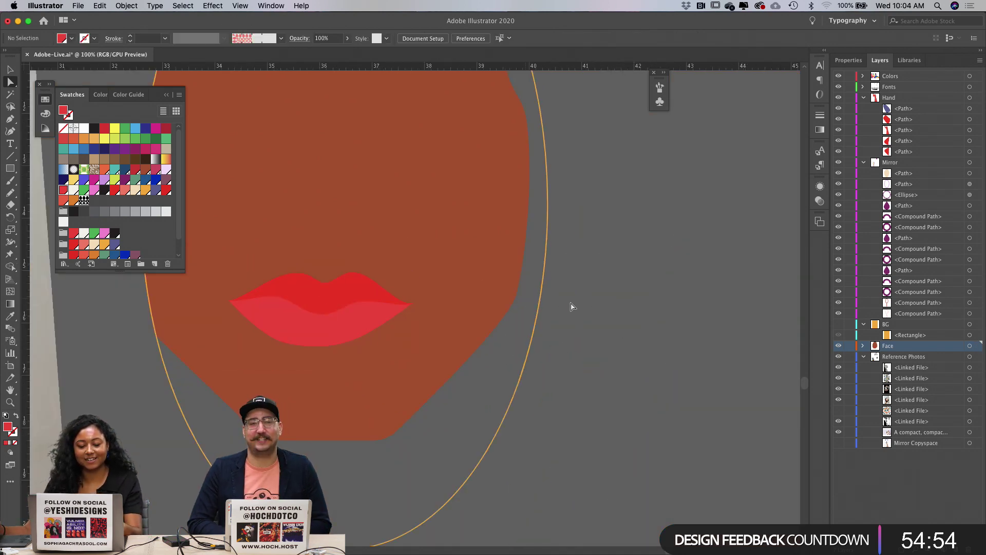
{"action": "left_click", "coordinate": [332, 312]}
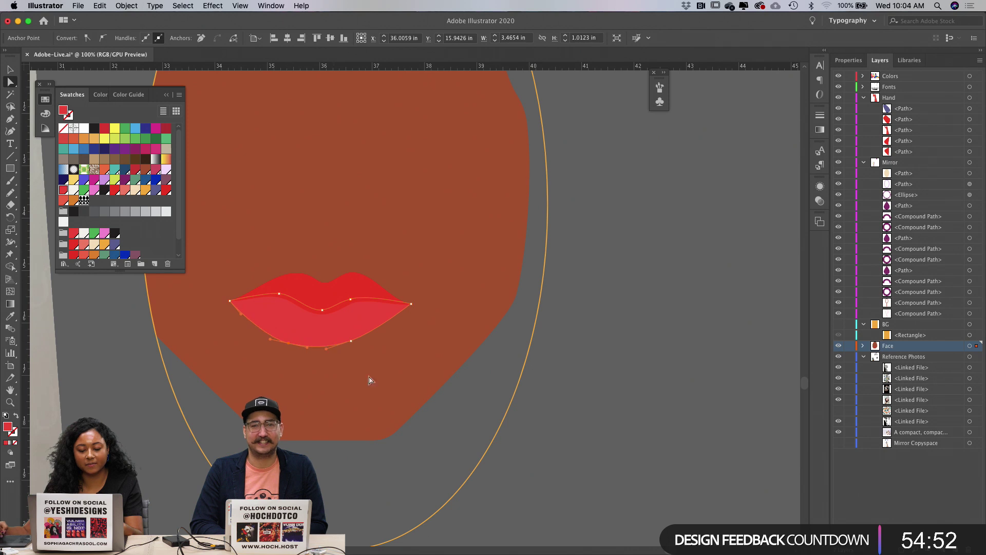
{"action": "left_click", "coordinate": [502, 439]}
Step: Group the upper and lower lip shapes into a single object
{"action": "key", "text": "super+minus"}
{"action": "key", "text": "super+minus"}
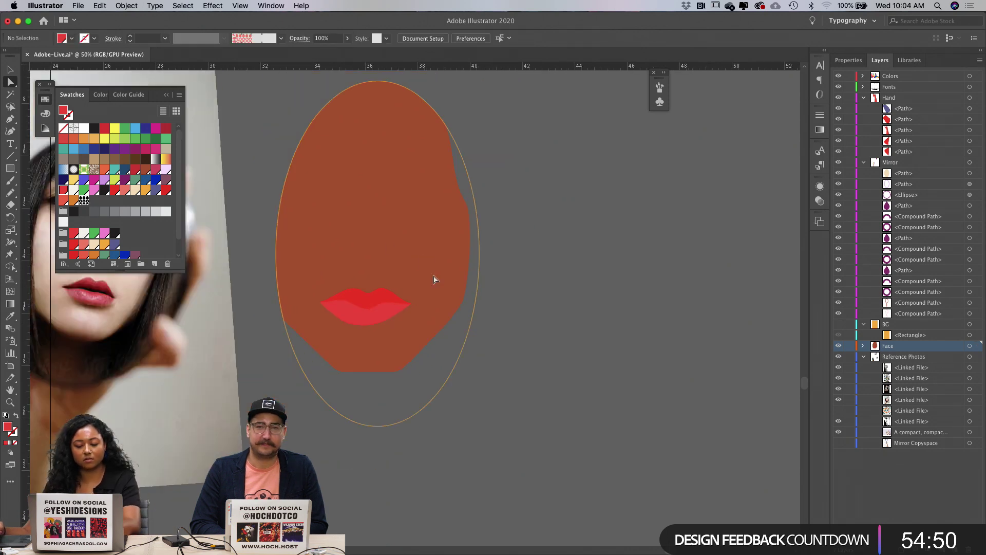
{"action": "scroll", "coordinate": [433, 279], "scroll_direction": "up", "scroll_amount": 5}
{"action": "scroll", "coordinate": [433, 279], "scroll_direction": "left", "scroll_amount": 3}
{"action": "key", "text": "v"}
{"action": "left_click", "coordinate": [432, 377]}
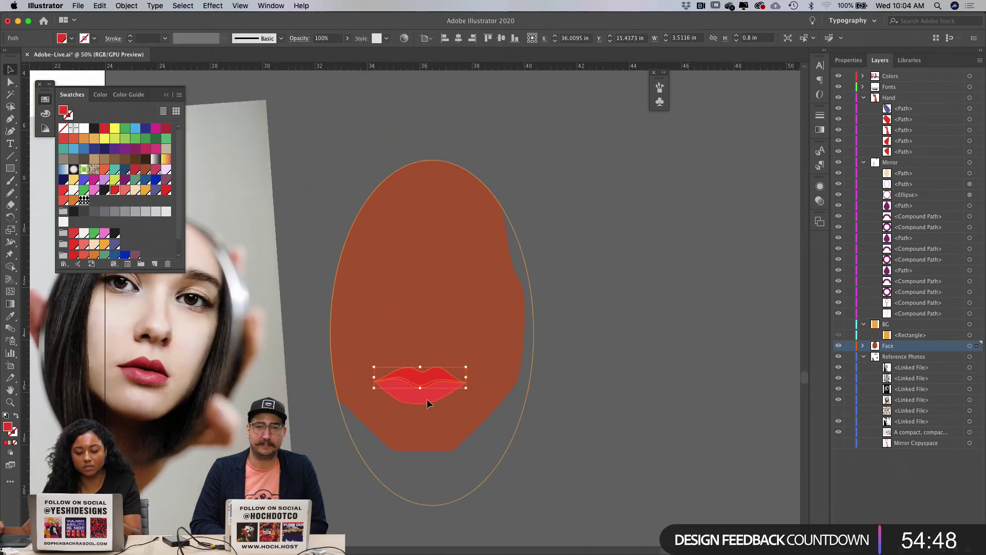
{"action": "left_click", "coordinate": [427, 400], "text": "shift"}
{"action": "key", "text": "super+g"}
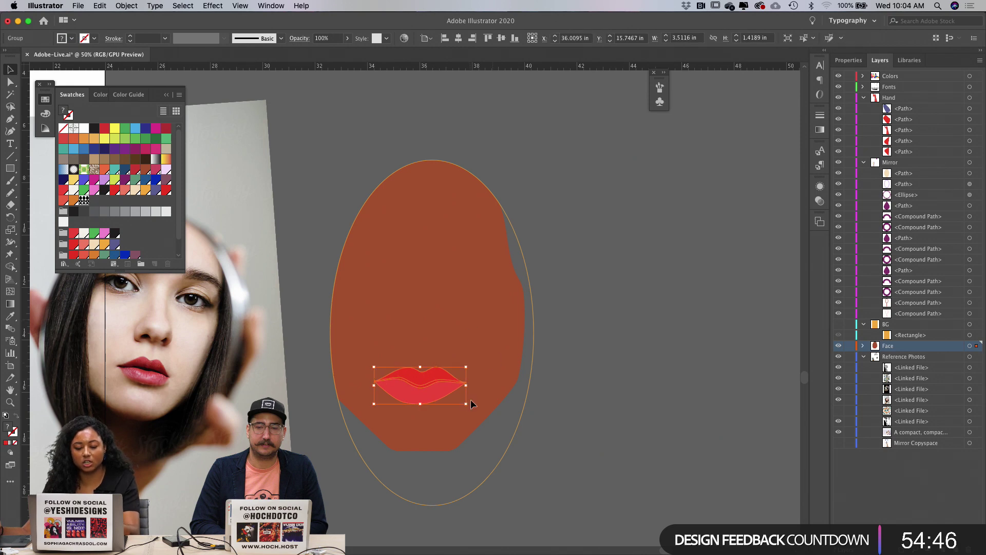
Step: Shift the grouped lips slightly to the right on the face to center the mouth above the chin
{"action": "left_click_drag", "start_coordinate": [433, 388], "coordinate": [443, 388]}
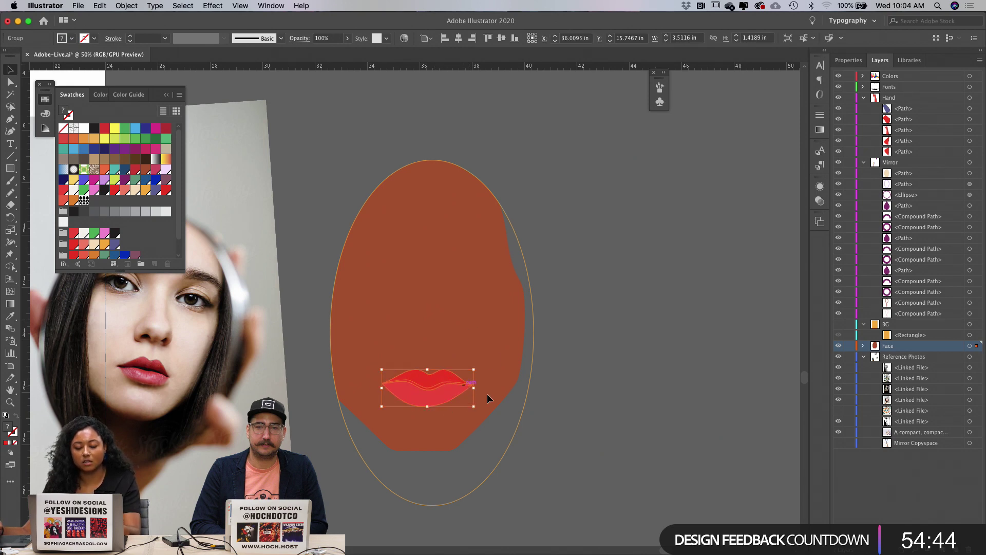
{"action": "left_click", "coordinate": [588, 399]}
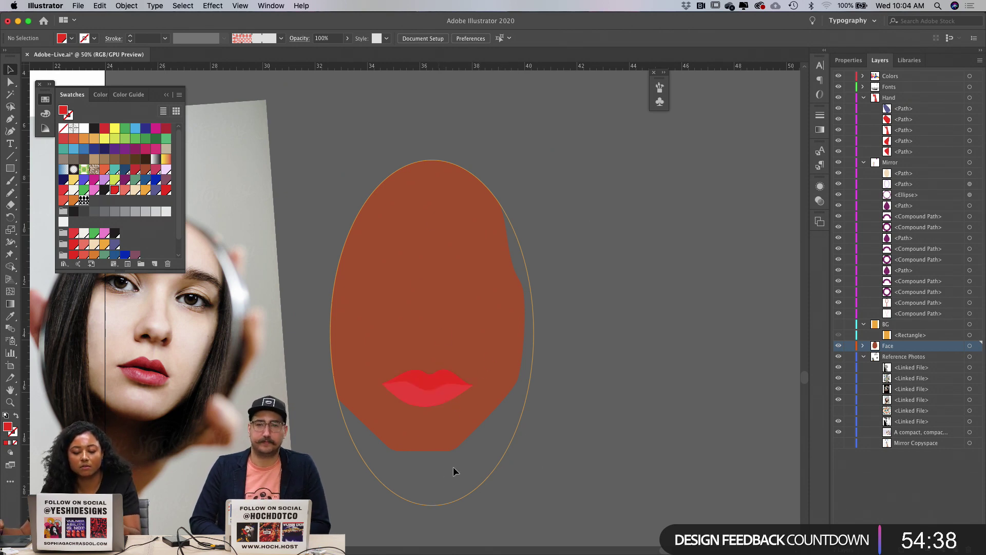
{"action": "key", "text": "a"}
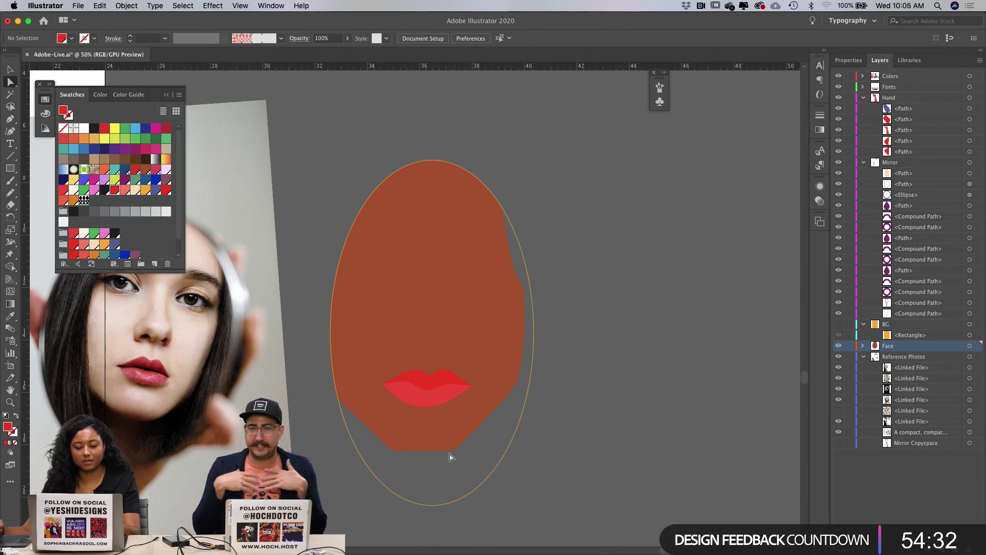
{"action": "key", "text": "v"}
{"action": "mouse_move", "coordinate": [441, 383]}
{"action": "left_mouse_down"}
{"action": "mouse_move", "coordinate": [455, 393]}
{"action": "mouse_move", "coordinate": [451, 386]}
{"action": "left_mouse_up"}
{"action": "left_click", "coordinate": [468, 286]}
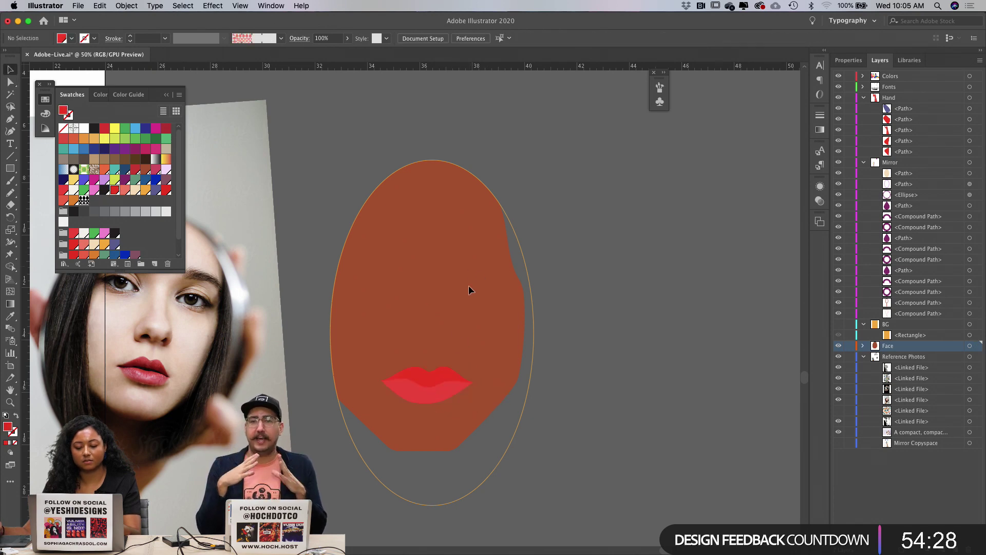
{"action": "key", "text": "z"}
{"action": "left_click_drag", "start_coordinate": [410, 339], "coordinate": [470, 286]}
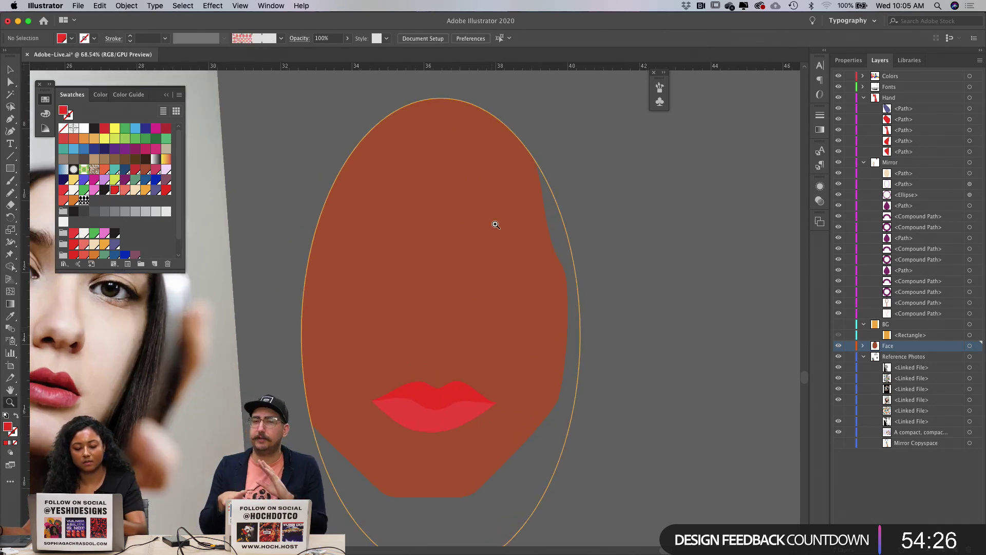
{"action": "key", "text": "b"}
{"action": "scroll", "coordinate": [494, 252], "scroll_direction": "left", "scroll_amount": 5}
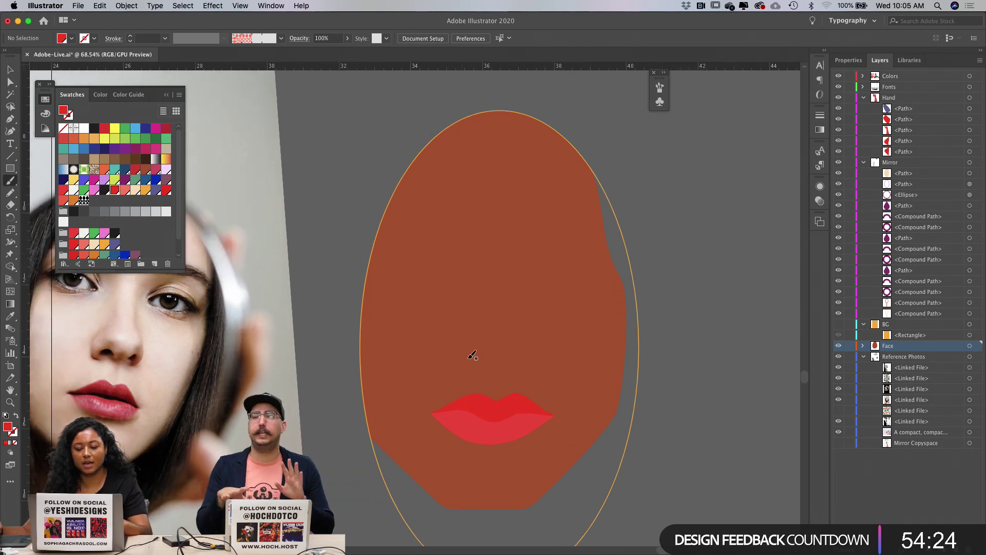
{"action": "key", "text": "p"}
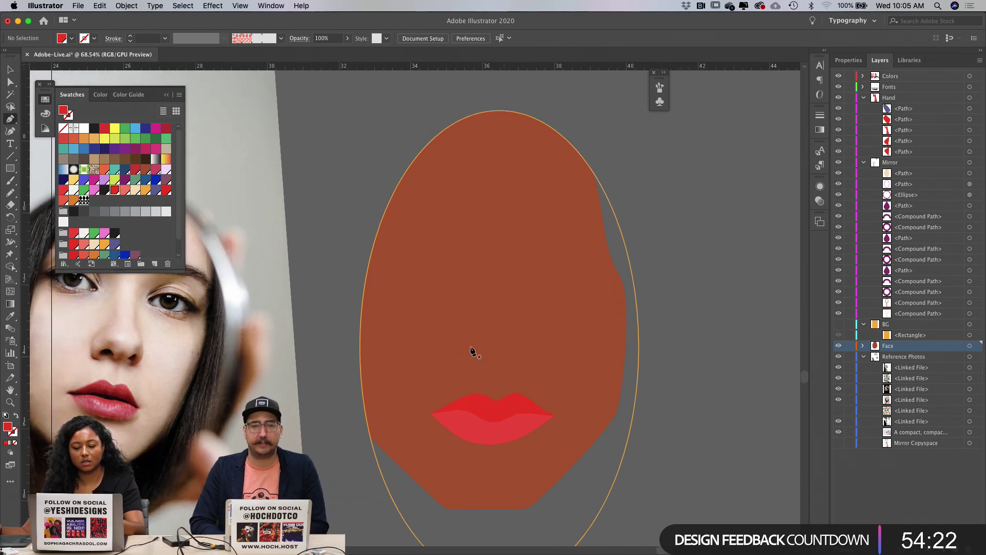
{"action": "key", "text": "shift+x"}
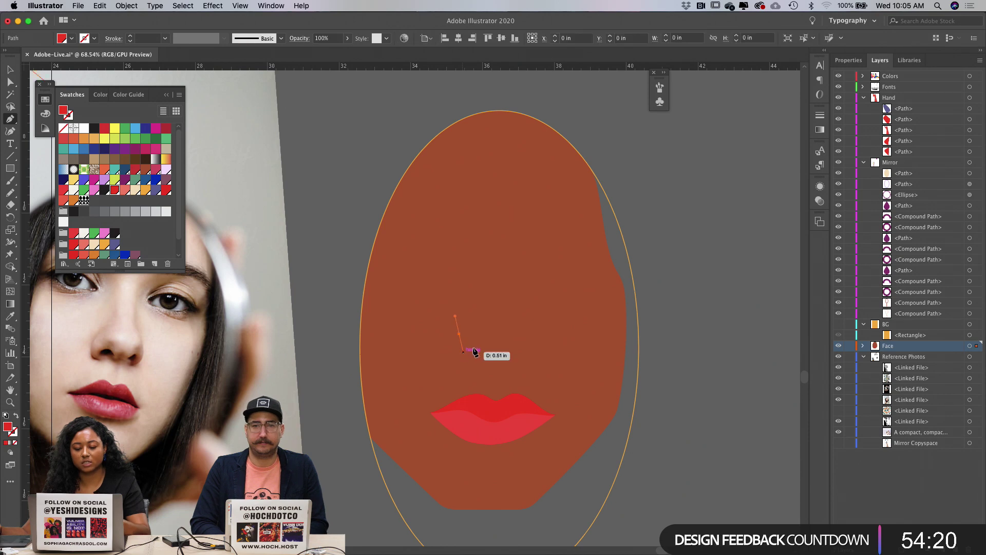
{"action": "key", "text": "b"}
{"action": "key", "text": "super+z"}
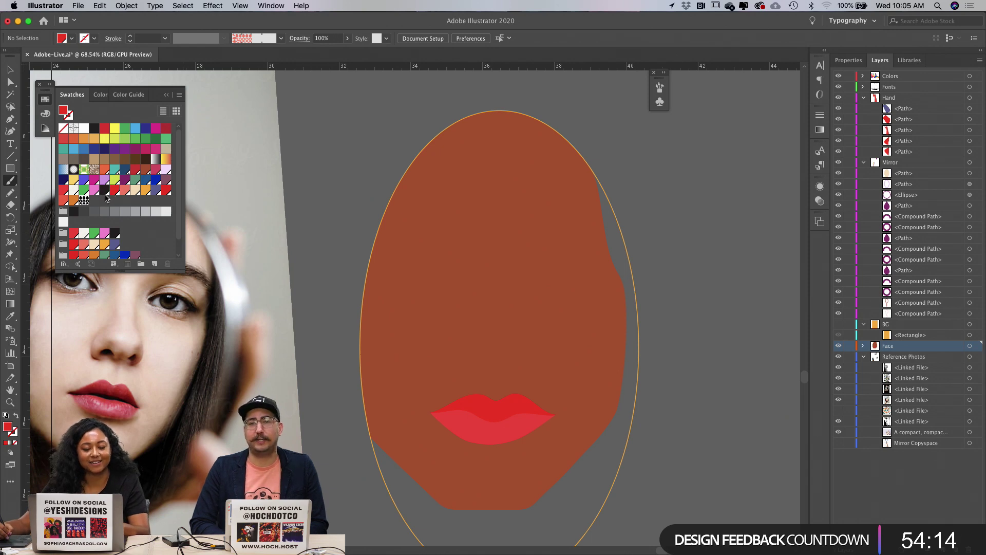
{"action": "left_click_drag", "start_coordinate": [396, 294], "coordinate": [490, 354]}
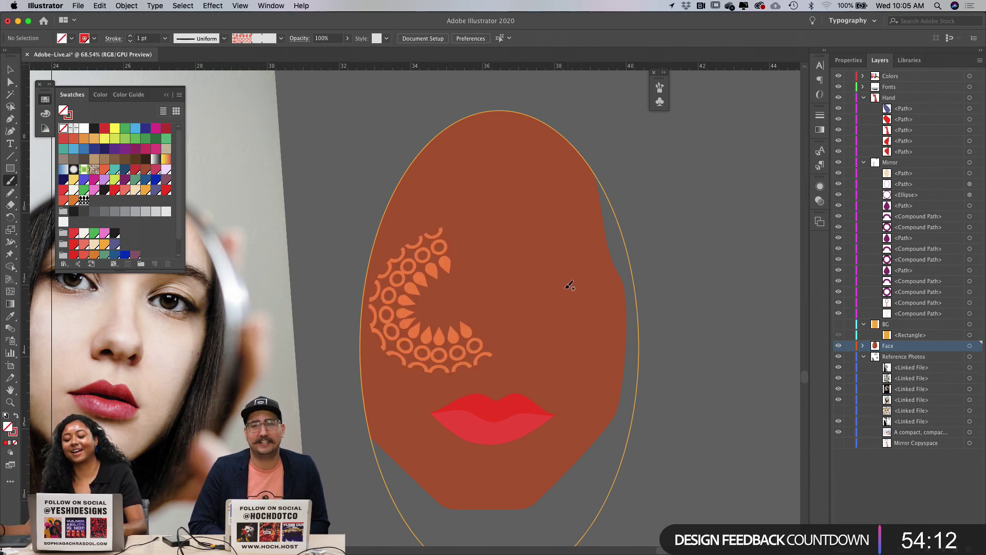
{"action": "key", "text": "super+z"}
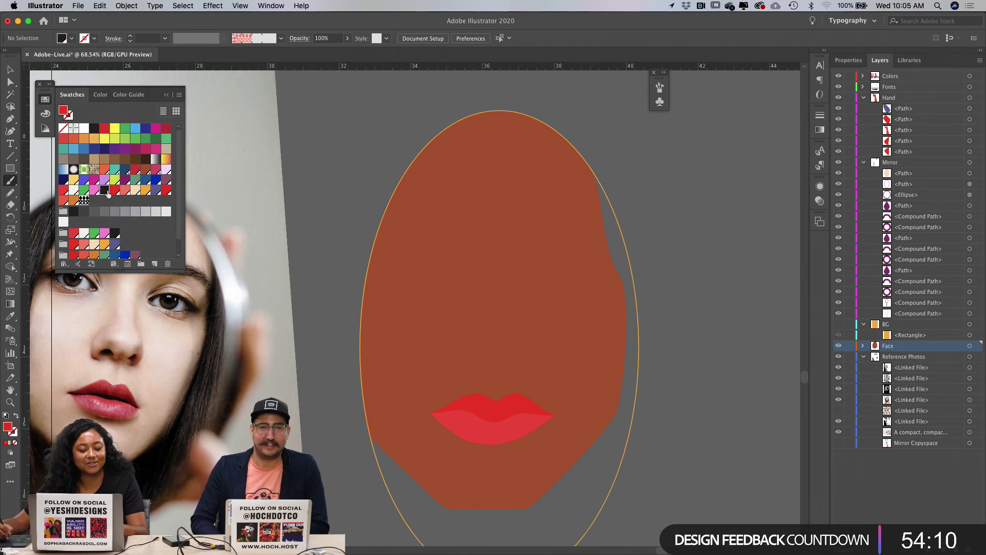
Step: Choose the near-black swatch as the drawing color, test a short brush stroke above the lips and undo the stroke
{"action": "double_click", "coordinate": [105, 191]}
{"action": "left_click", "coordinate": [669, 406]}
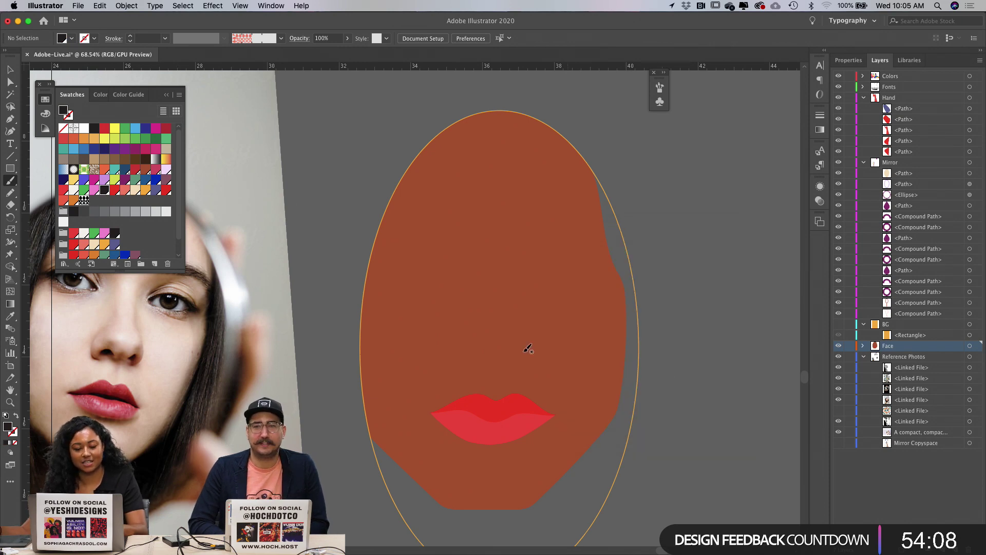
{"action": "left_click_drag", "start_coordinate": [466, 307], "coordinate": [474, 329]}
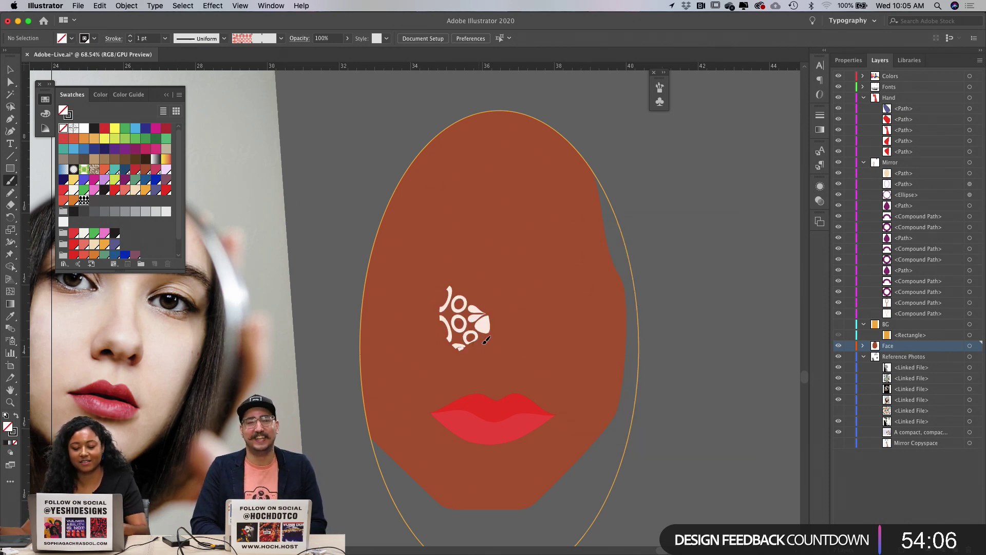
{"action": "key", "text": "super+z"}
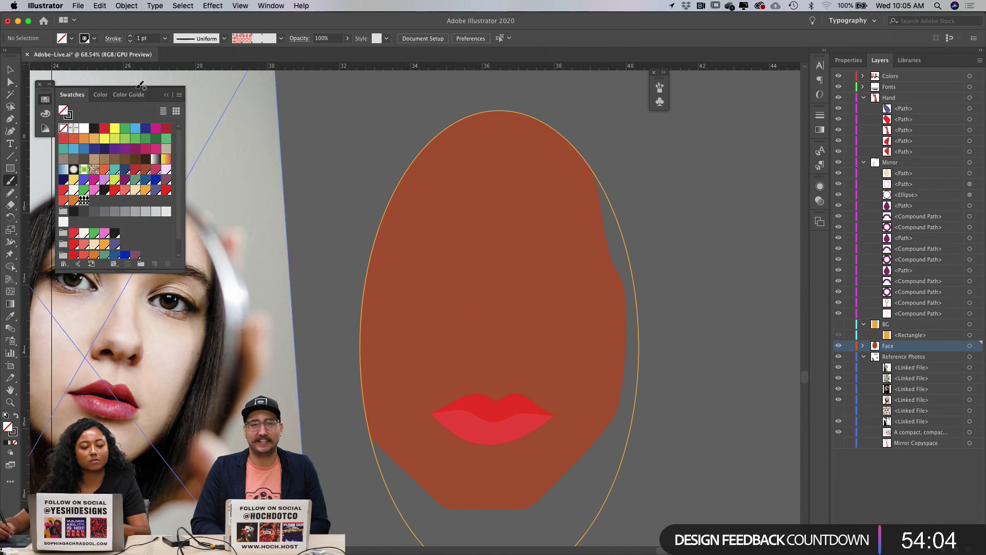
Step: Start creating a new brush of the Calligraphic Brush type
{"action": "left_click", "coordinate": [241, 38]}
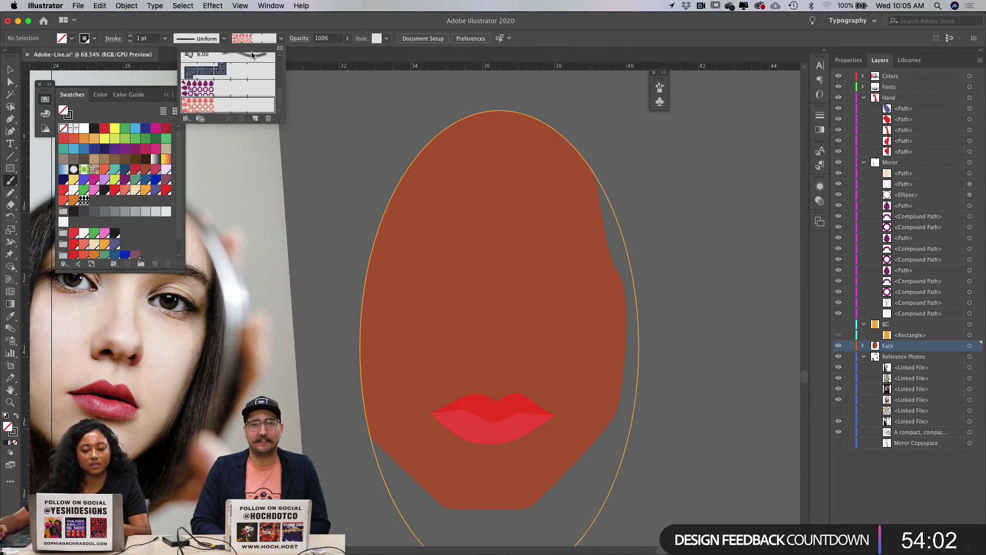
{"action": "scroll", "coordinate": [280, 62], "scroll_direction": "up", "scroll_amount": 5}
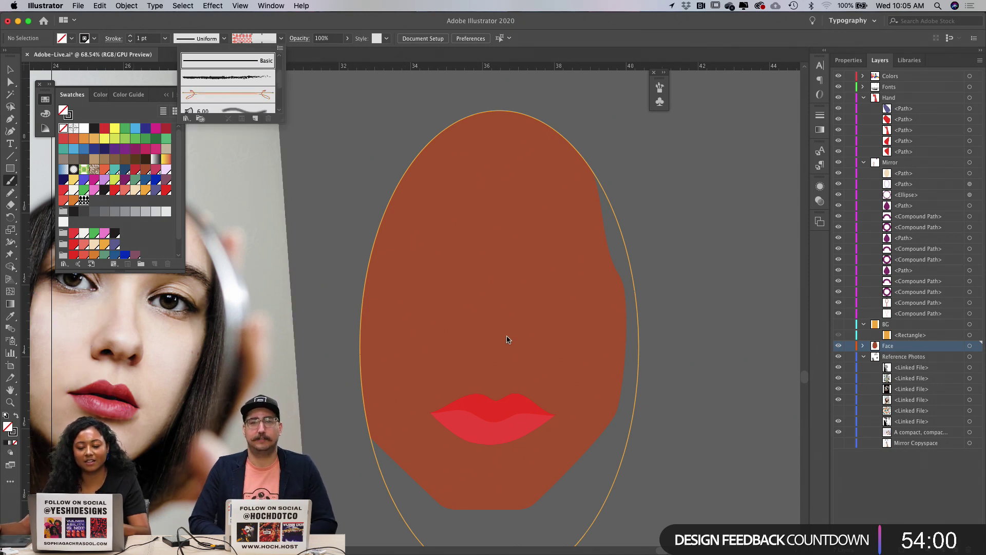
{"action": "left_click", "coordinate": [496, 327]}
{"action": "left_click", "coordinate": [256, 39]}
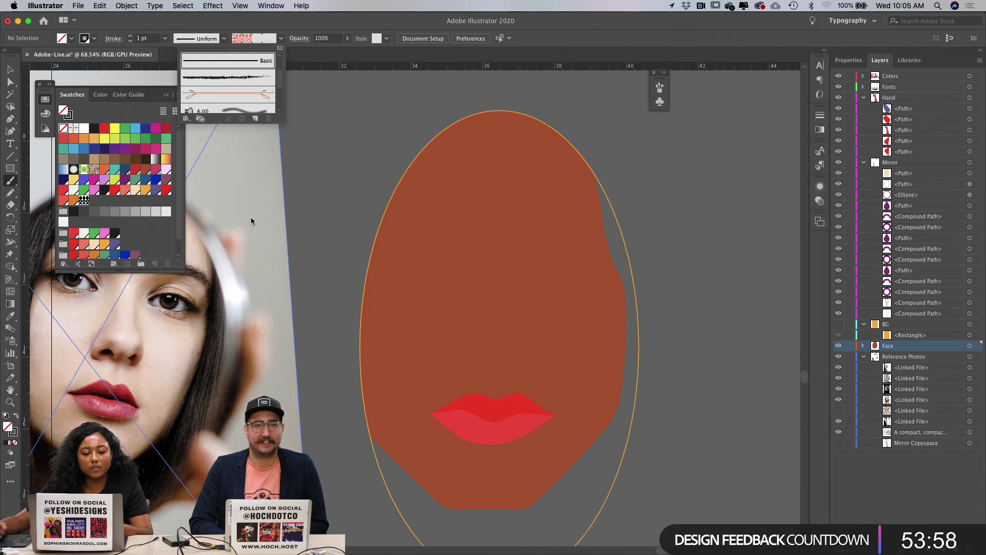
{"action": "left_click", "coordinate": [187, 118]}
{"action": "left_click", "coordinate": [255, 118]}
{"action": "left_click", "coordinate": [255, 119]}
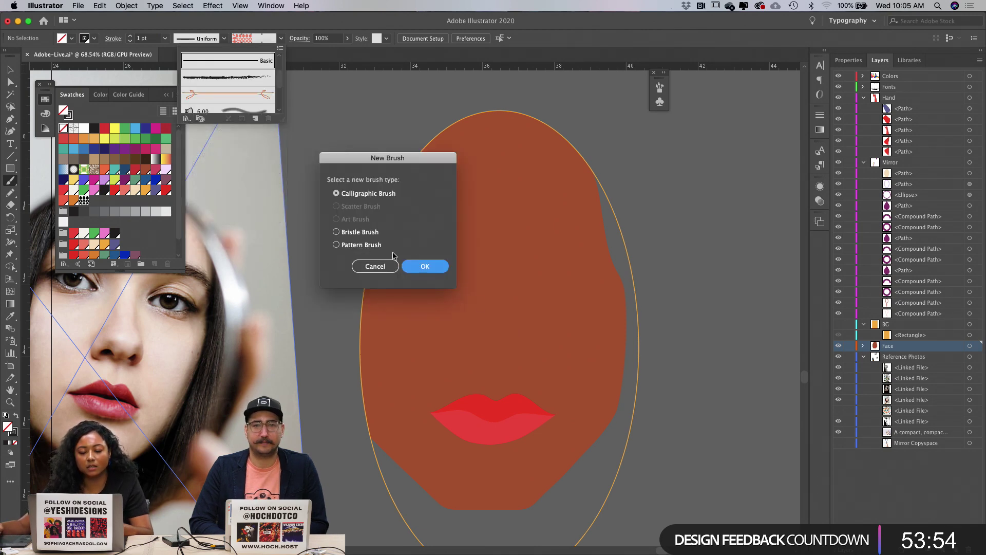
{"action": "left_click", "coordinate": [425, 266]}
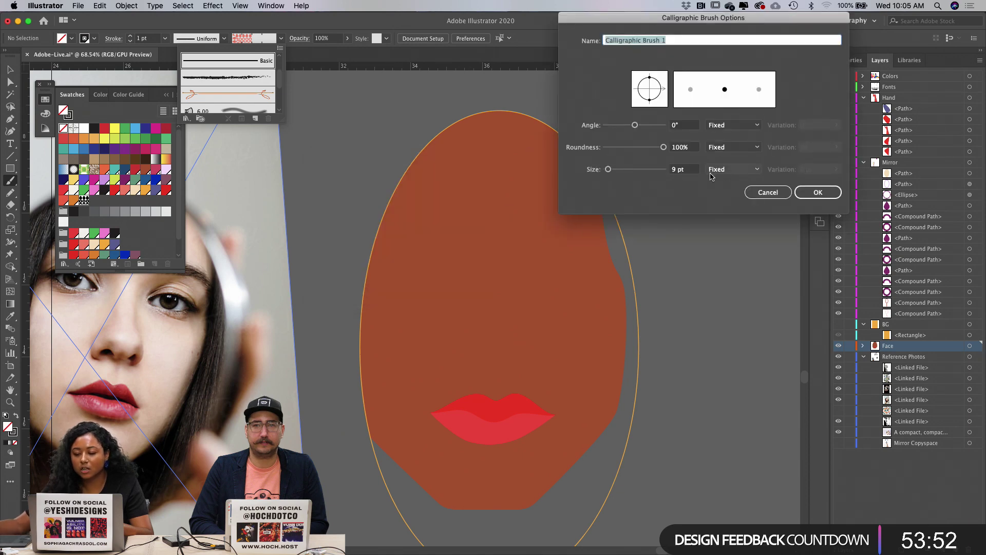
Step: Set the new calligraphic brush to a 4 pt size controlled by Pressure with a 4 pt variation, and create it
{"action": "key", "text": "Tab"}
{"action": "key", "text": "Tab"}
{"action": "key", "text": "Tab"}
{"action": "type", "text": "3"}
{"action": "key", "text": "BackSpace"}
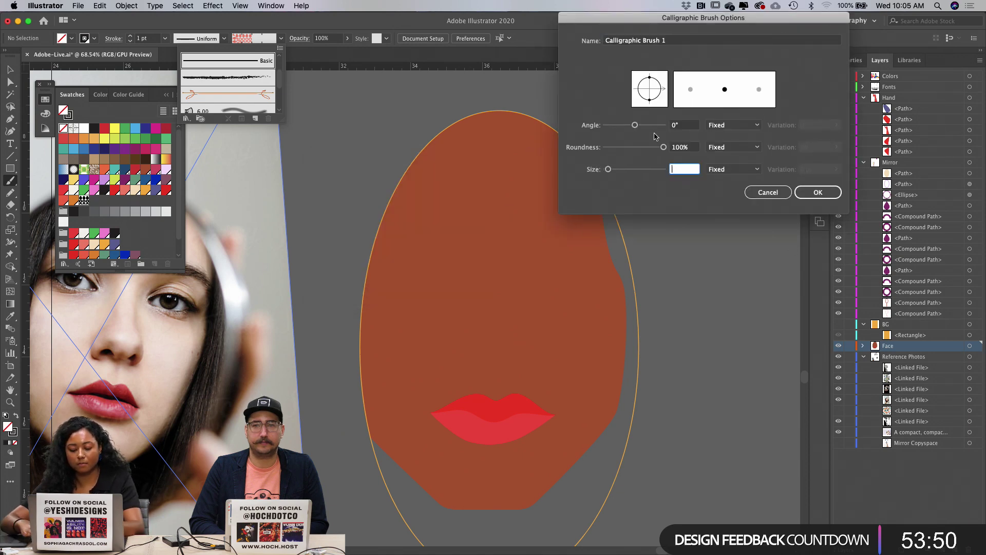
{"action": "type", "text": "4"}
{"action": "left_click", "coordinate": [733, 170]}
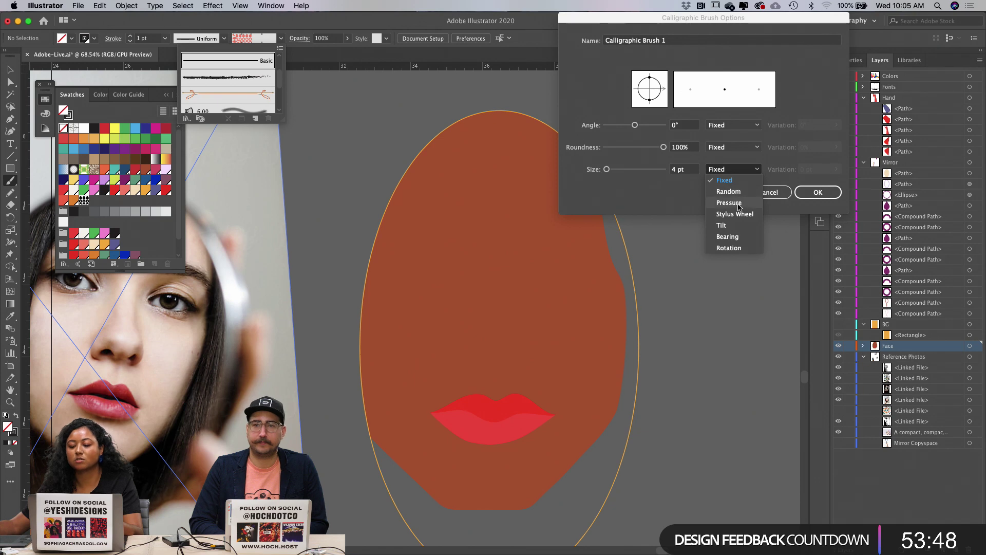
{"action": "left_click", "coordinate": [730, 202]}
{"action": "left_click", "coordinate": [837, 169]}
{"action": "left_click", "coordinate": [818, 193]}
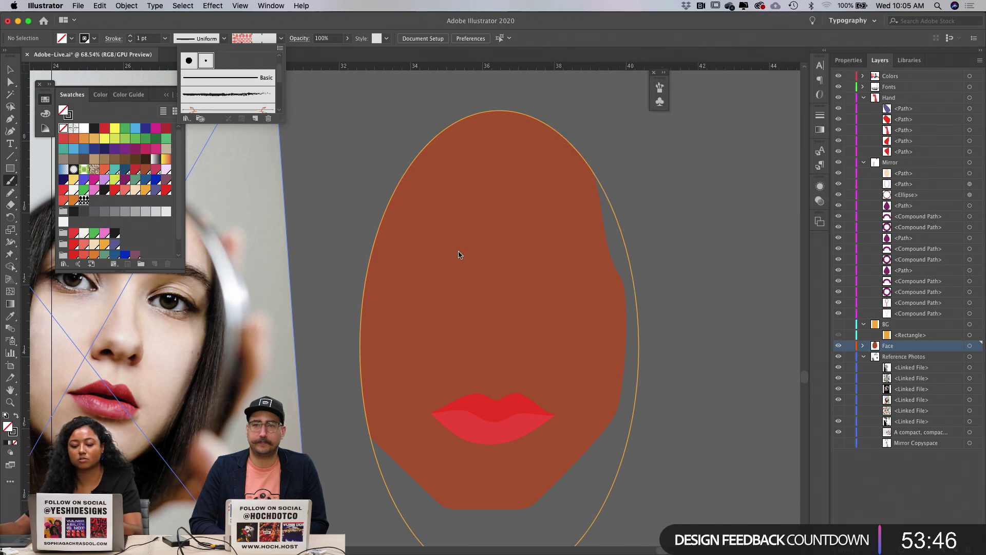
Step: Test the new brush with a short stroke above the lips and undo it
{"action": "left_click_drag", "start_coordinate": [451, 317], "coordinate": [467, 344]}
{"action": "key", "text": "super+z"}
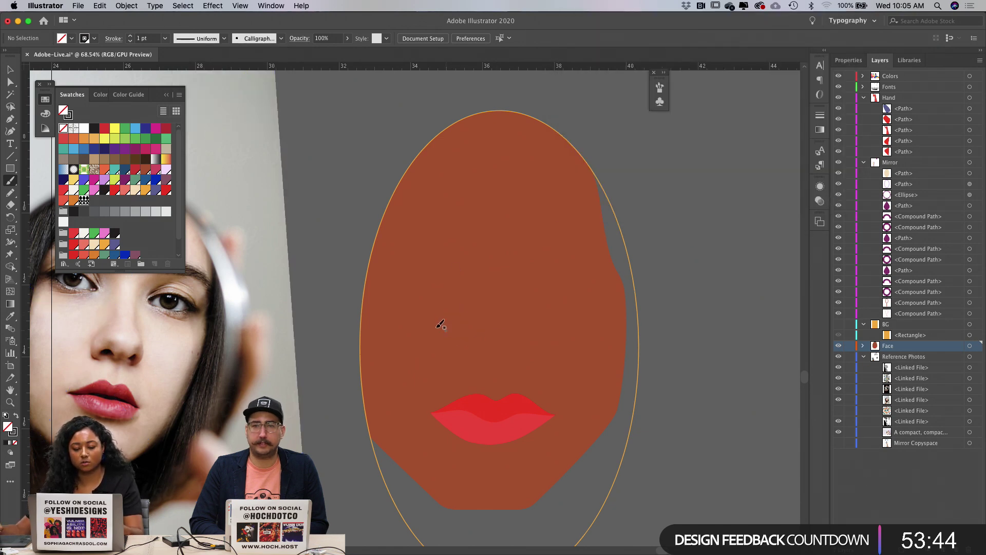
{"action": "key", "text": "super+z"}
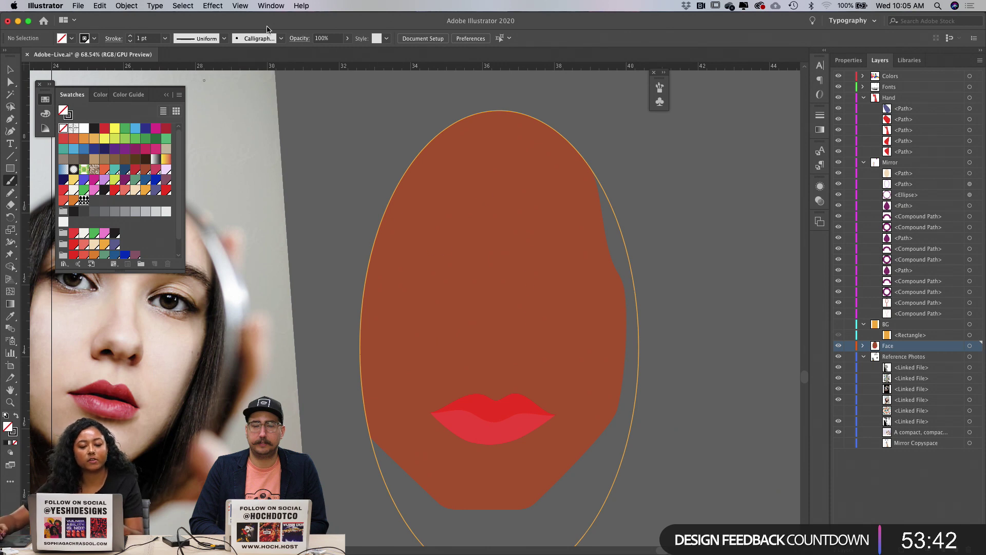
Step: Edit the new calligraphic brush to a 6 pt size with a 6 pt pressure variation
{"action": "left_click", "coordinate": [258, 42]}
{"action": "double_click", "coordinate": [204, 62]}
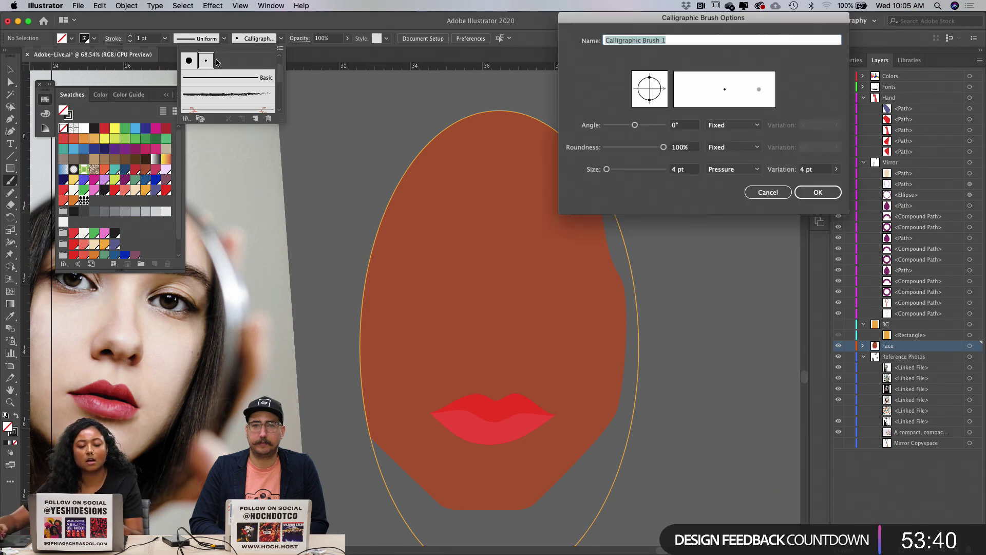
{"action": "left_click", "coordinate": [691, 169]}
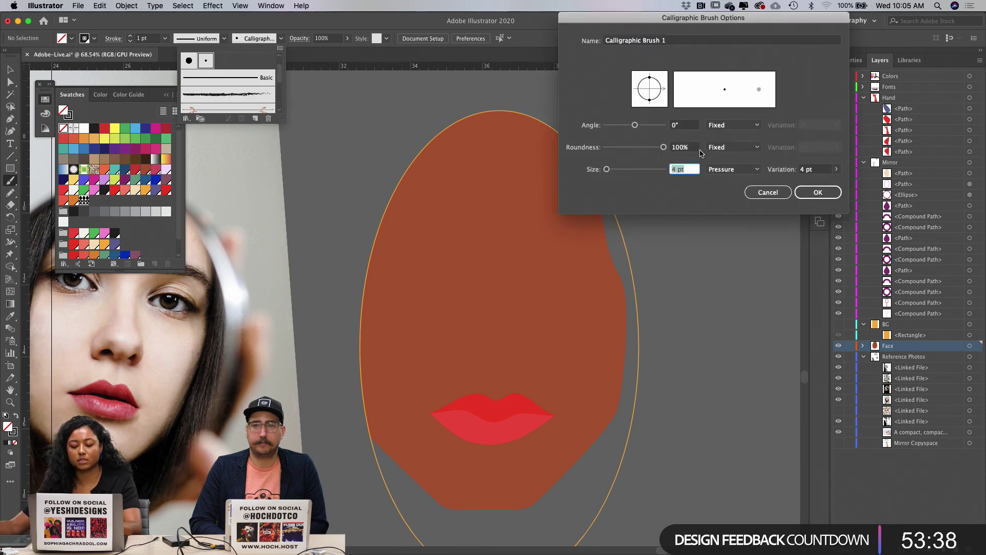
{"action": "type", "text": "6"}
{"action": "left_click", "coordinate": [837, 170]}
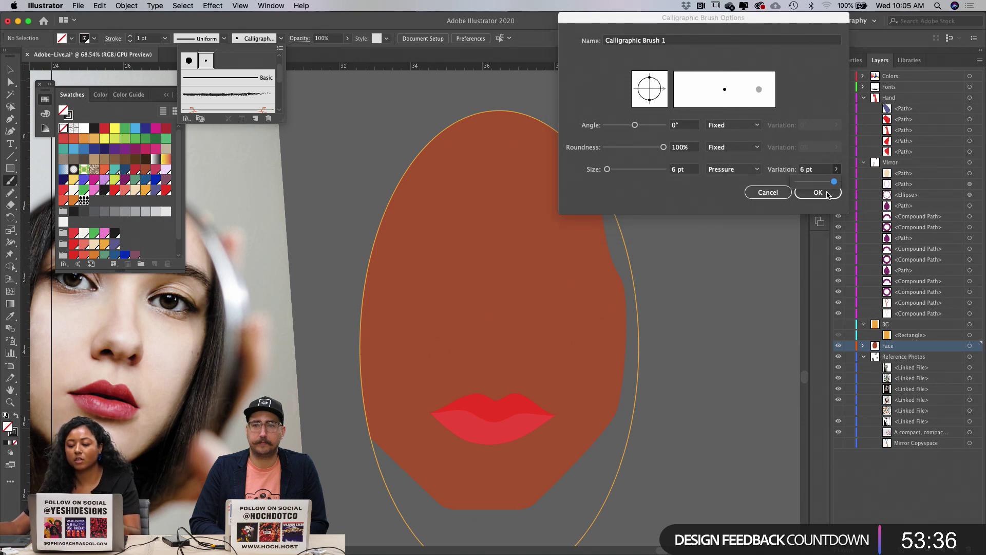
{"action": "left_click", "coordinate": [817, 193]}
Step: Test the brush with a squiggle and short nostril curves above the lips, undoing the strokes
{"action": "left_click", "coordinate": [461, 266]}
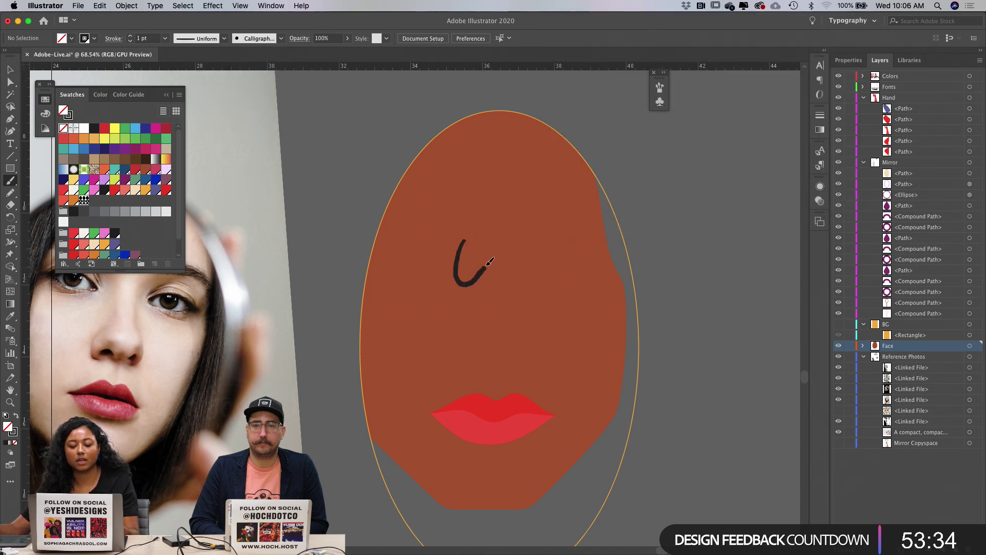
{"action": "mouse_move", "coordinate": [530, 231]}
{"action": "left_mouse_down"}
{"action": "mouse_move", "coordinate": [521, 252]}
{"action": "mouse_move", "coordinate": [532, 284]}
{"action": "left_mouse_up"}
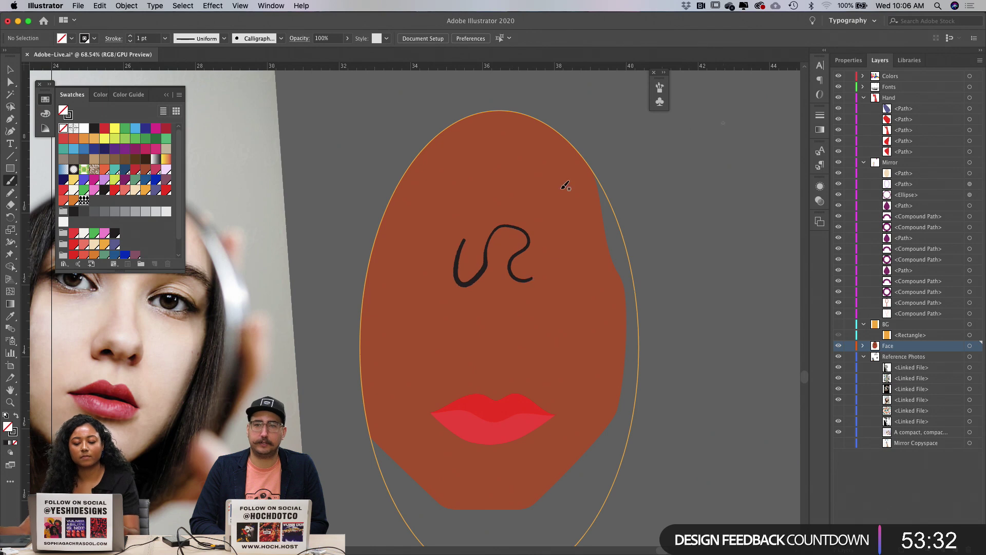
{"action": "key", "text": "super+z"}
{"action": "mouse_move", "coordinate": [460, 333]}
{"action": "left_mouse_down"}
{"action": "mouse_move", "coordinate": [455, 343]}
{"action": "mouse_move", "coordinate": [470, 357]}
{"action": "left_mouse_up"}
{"action": "key", "text": "super+z"}
{"action": "mouse_move", "coordinate": [464, 322]}
{"action": "left_mouse_down"}
{"action": "mouse_move", "coordinate": [457, 351]}
{"action": "mouse_move", "coordinate": [480, 334]}
{"action": "mouse_move", "coordinate": [462, 342]}
{"action": "left_mouse_up"}
{"action": "key", "text": "super+z"}
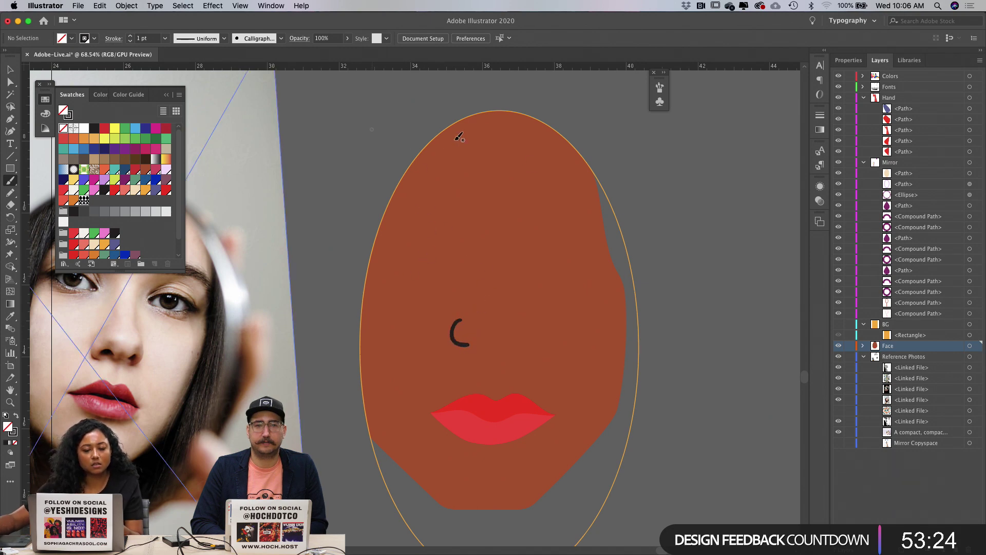
Step: Shift the Paintbrush fidelity toward Smooth and draw the left nostril as a curve about 0.39 in wide and 0.73 in tall
{"action": "double_click", "coordinate": [10, 180]}
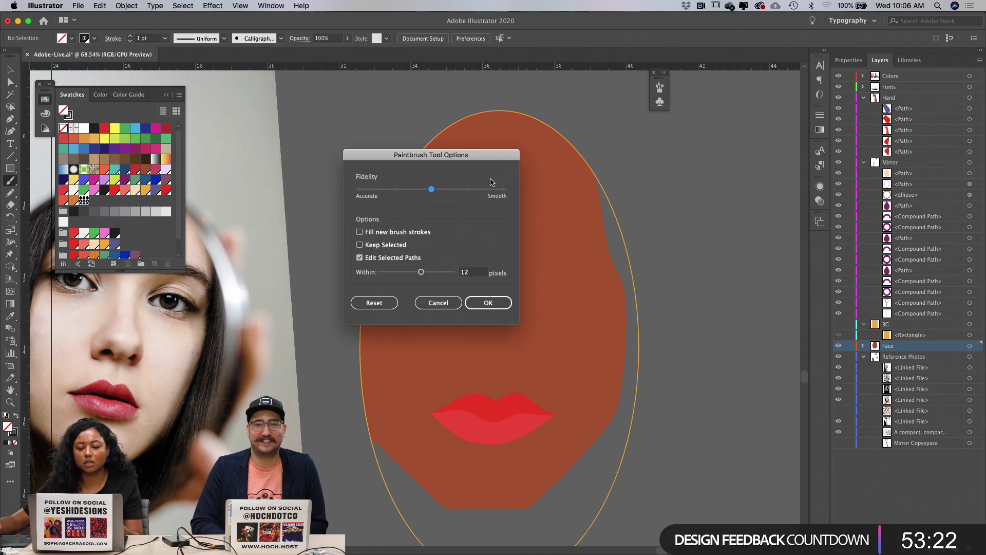
{"action": "left_click", "coordinate": [472, 189]}
{"action": "left_click", "coordinate": [488, 303]}
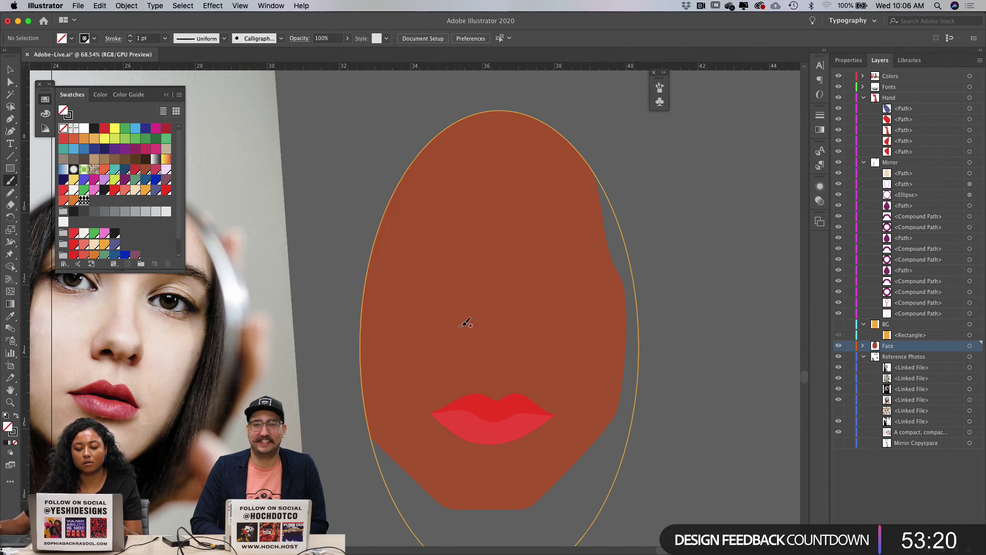
{"action": "left_click_drag", "start_coordinate": [470, 346], "coordinate": [470, 336]}
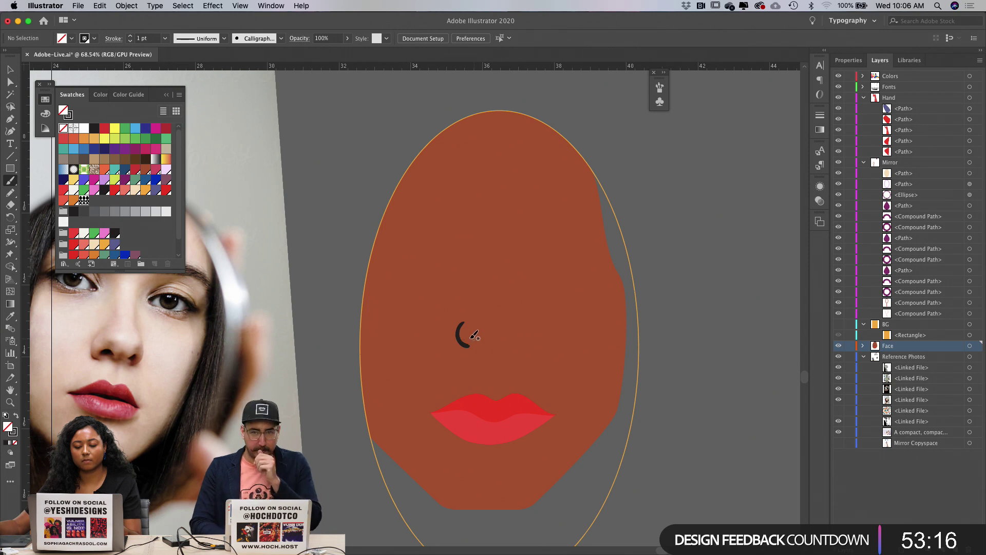
{"action": "key", "text": "super+z"}
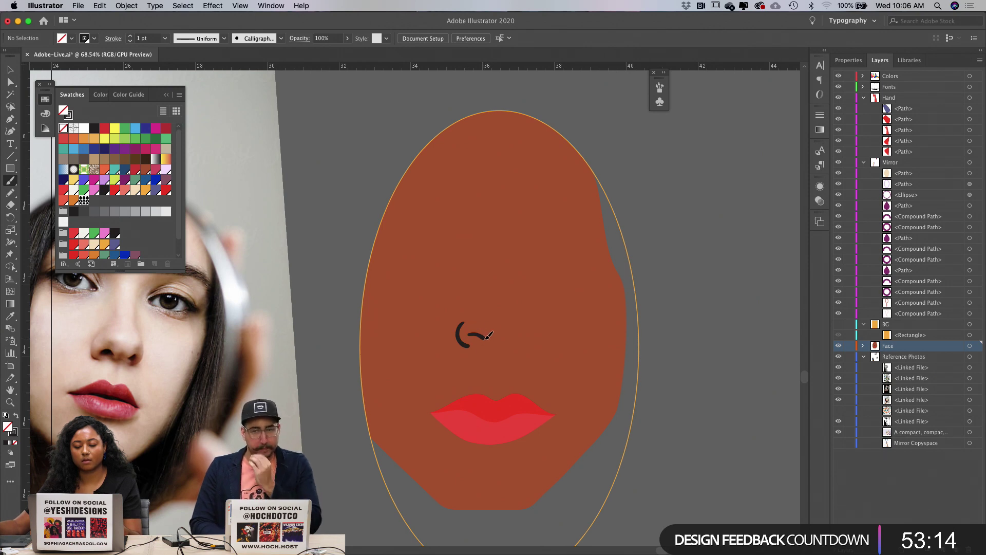
Step: Try drawing a wavy stroke for the underside of the nose beside the left nostril curve
{"action": "left_click_drag", "start_coordinate": [472, 336], "coordinate": [510, 343]}
{"action": "key", "text": "super+z"}
{"action": "left_click", "coordinate": [469, 335]}
{"action": "key", "text": "super+z"}
{"action": "key", "text": "super+z"}
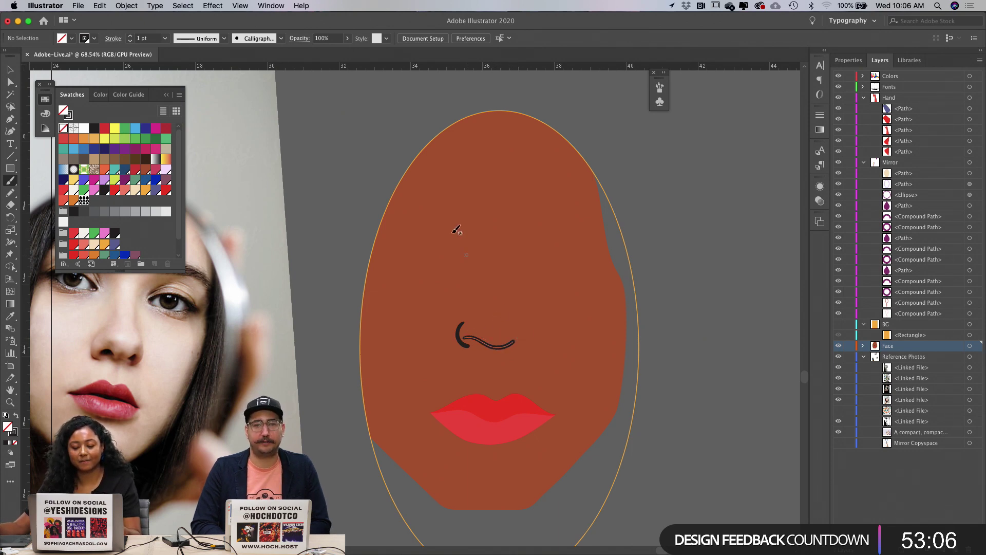
Step: Delete the wavy stroke beside the left nostril, keeping the nostril curve
{"action": "key", "text": "v"}
{"action": "left_click", "coordinate": [462, 339]}
{"action": "left_click", "coordinate": [497, 347], "text": "shift"}
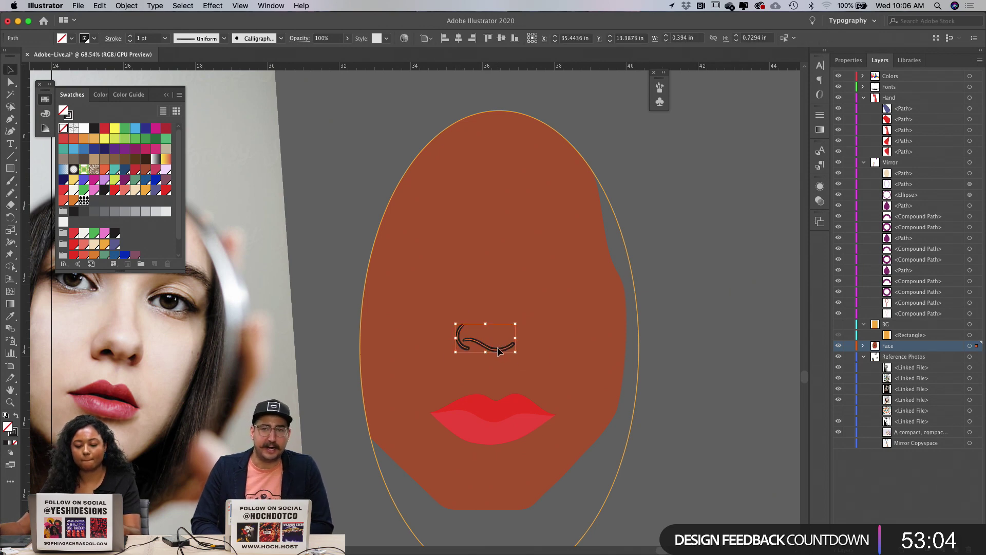
{"action": "mouse_move", "coordinate": [497, 346]}
{"action": "left_mouse_down"}
{"action": "mouse_move", "coordinate": [488, 356]}
{"action": "mouse_move", "coordinate": [612, 293]}
{"action": "left_mouse_up"}
{"action": "left_click", "coordinate": [566, 308]}
{"action": "key", "text": "z"}
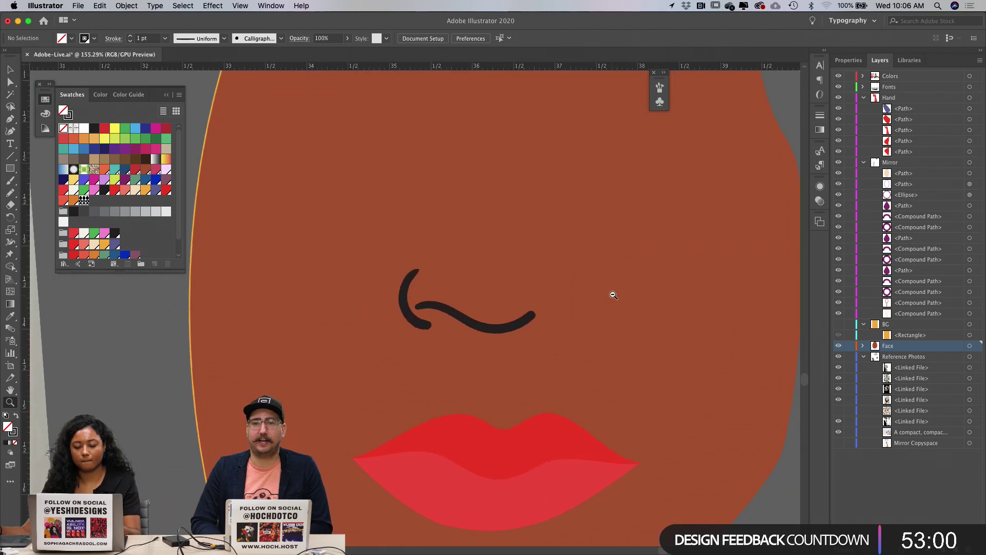
{"action": "key", "text": "v"}
{"action": "left_click", "coordinate": [502, 328]}
{"action": "key", "text": "Delete"}
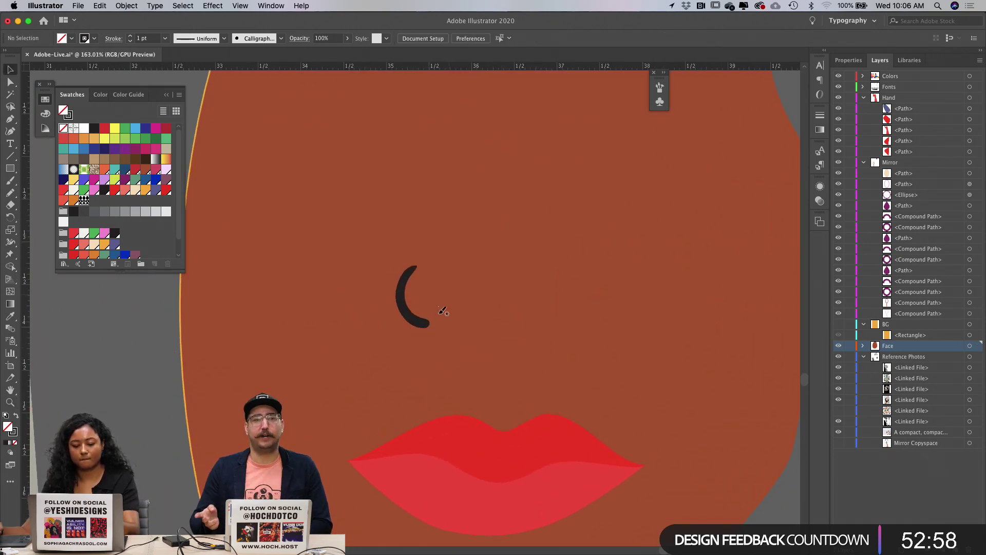
Step: Try another wavy nose underside stroke about 1.63 in wide beside the left nostril, then delete it
{"action": "key", "text": "b"}
{"action": "mouse_move", "coordinate": [444, 308]}
{"action": "left_mouse_down"}
{"action": "mouse_move", "coordinate": [477, 328]}
{"action": "mouse_move", "coordinate": [445, 305]}
{"action": "mouse_move", "coordinate": [505, 325]}
{"action": "mouse_move", "coordinate": [565, 305]}
{"action": "left_mouse_up"}
{"action": "key", "text": "super+z"}
{"action": "key", "text": "a"}
{"action": "left_click", "coordinate": [457, 313]}
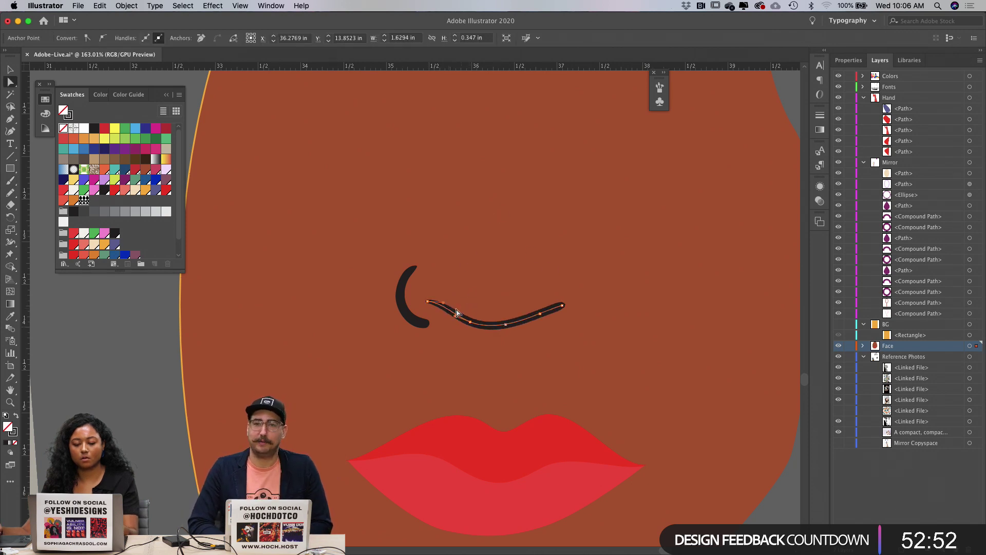
{"action": "key", "text": "Delete"}
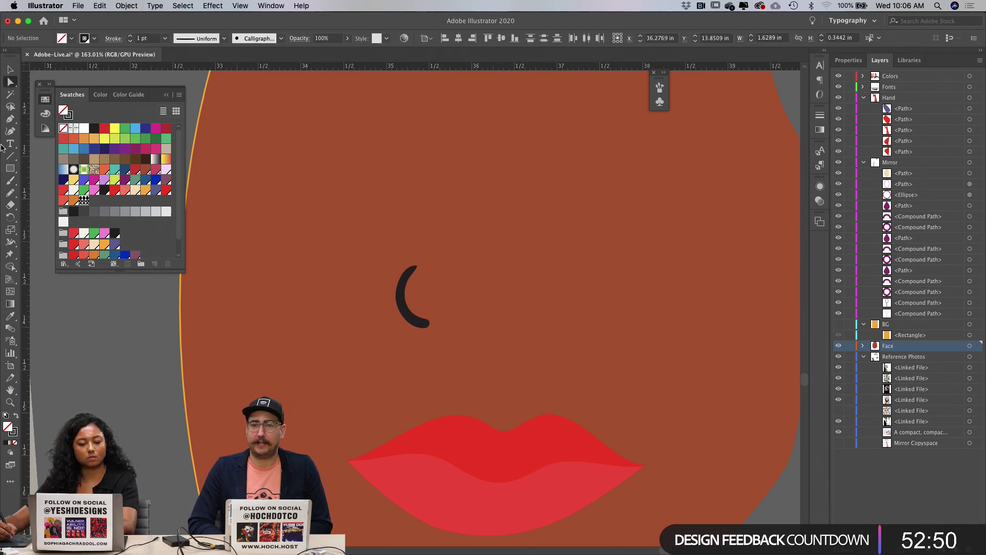
Step: Set the Paintbrush fidelity fully to Smooth and draw the wavy underside of the nose beside the left nostril
{"action": "left_click", "coordinate": [11, 182]}
{"action": "double_click", "coordinate": [13, 184]}
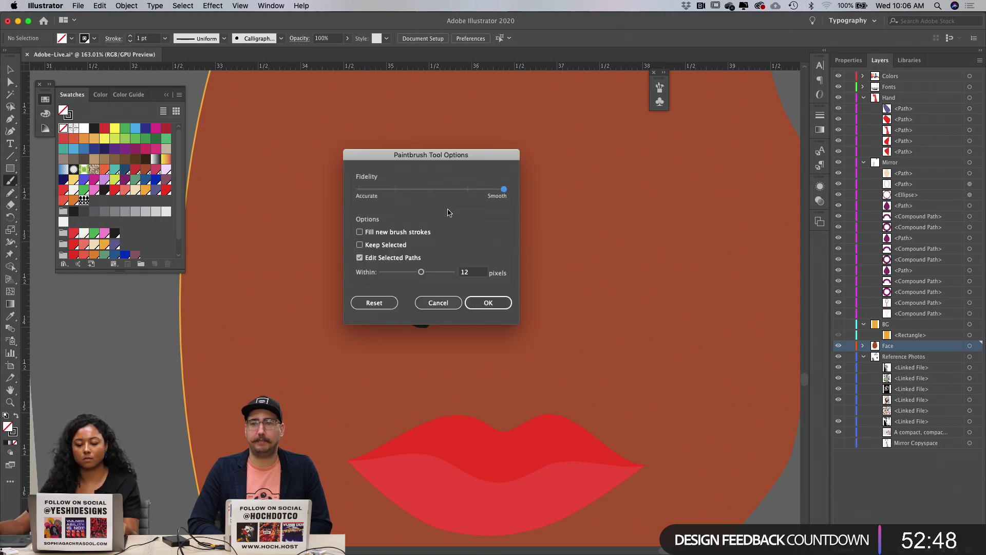
{"action": "left_click", "coordinate": [491, 300]}
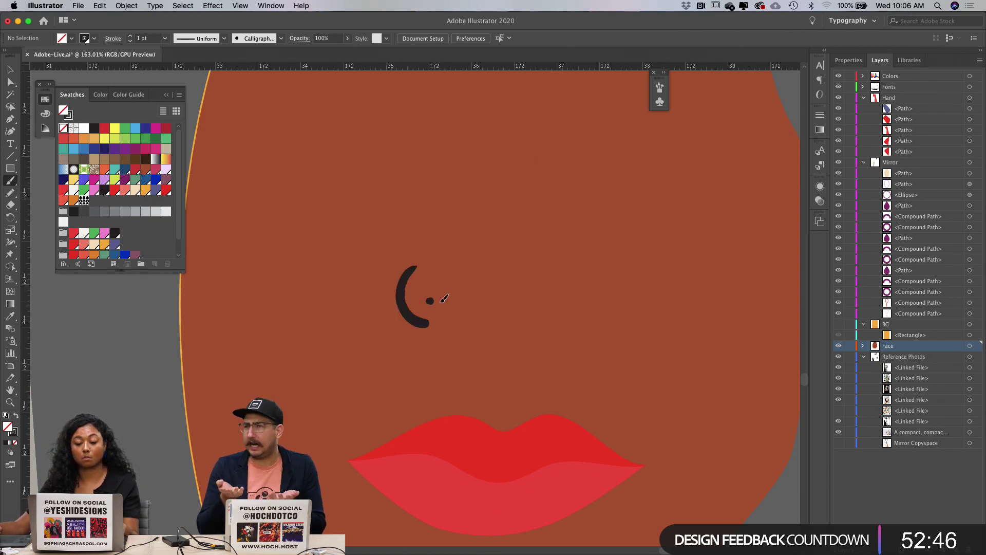
{"action": "mouse_move", "coordinate": [445, 298]}
{"action": "left_mouse_down"}
{"action": "mouse_move", "coordinate": [489, 320]}
{"action": "mouse_move", "coordinate": [575, 316]}
{"action": "left_mouse_up"}
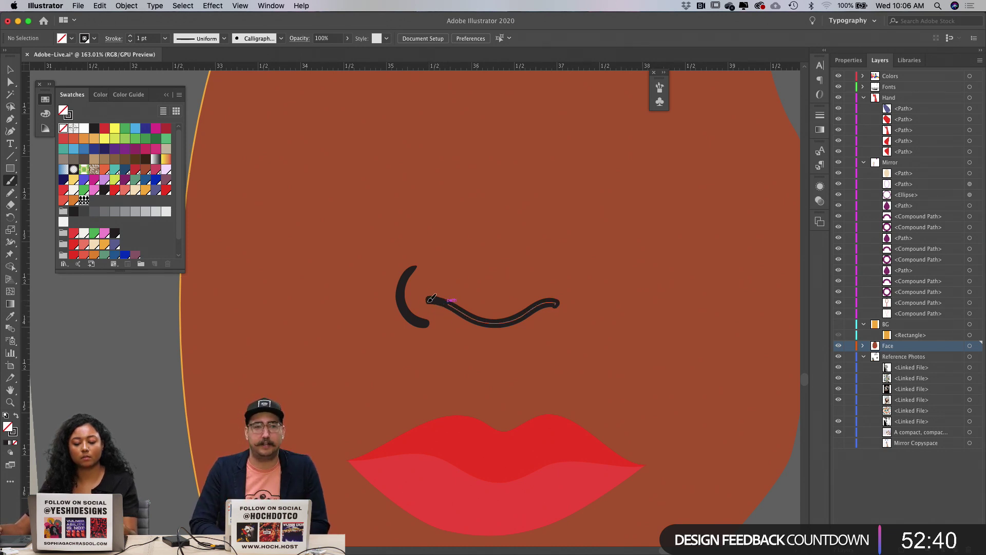
Step: Thicken both ends of the wavy nose underside with short extra brush strokes
{"action": "left_click_drag", "start_coordinate": [429, 301], "coordinate": [450, 308]}
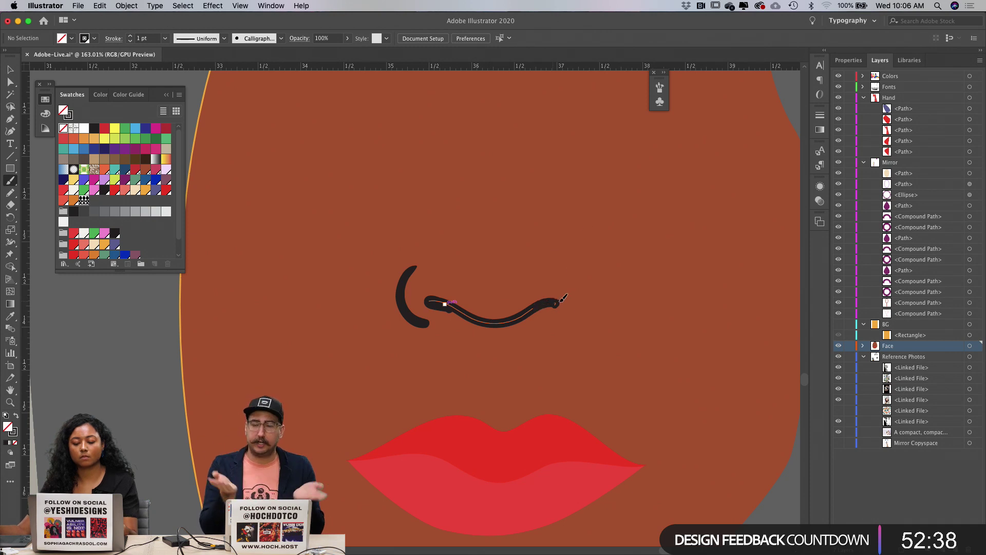
{"action": "left_click_drag", "start_coordinate": [563, 298], "coordinate": [564, 299]}
{"action": "key", "text": "a"}
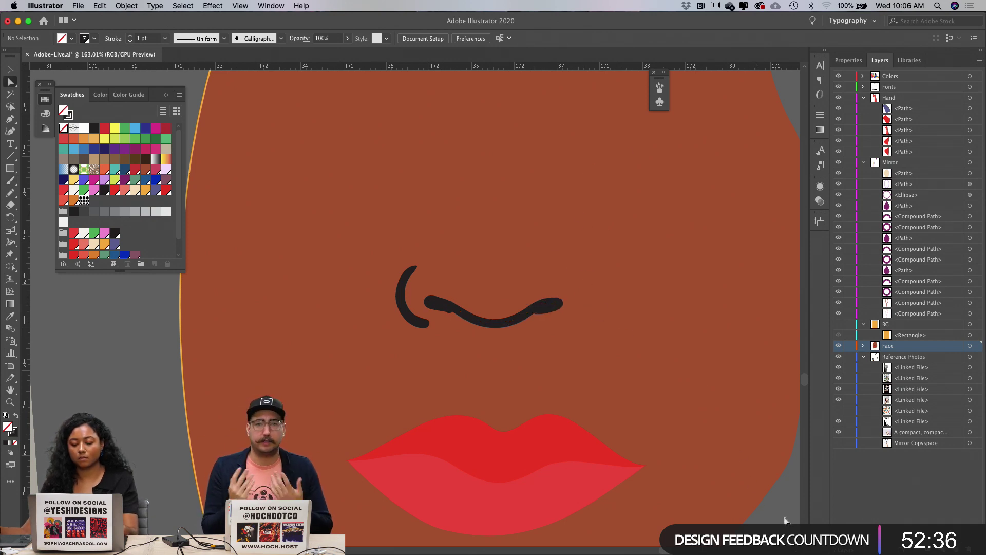
Step: Draw a curved brush stroke for the right nostril, mirroring the left one
{"action": "key", "text": "b"}
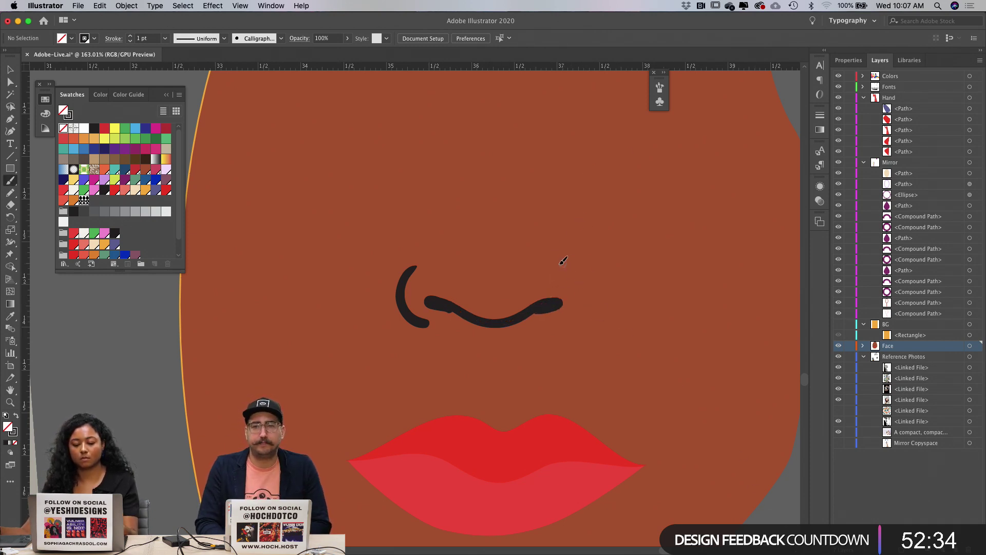
{"action": "left_click_drag", "start_coordinate": [565, 260], "coordinate": [565, 317]}
{"action": "mouse_move", "coordinate": [569, 260]}
{"action": "left_mouse_down"}
{"action": "mouse_move", "coordinate": [563, 318]}
{"action": "mouse_move", "coordinate": [585, 295]}
{"action": "mouse_move", "coordinate": [575, 270]}
{"action": "left_mouse_up"}
{"action": "key", "text": "super+z"}
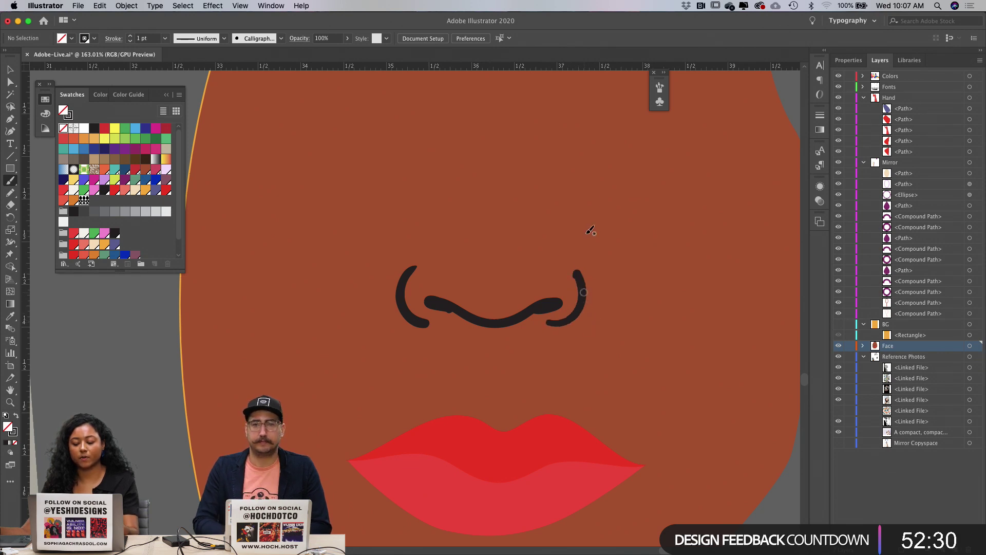
Step: Draw a long curved stroke for the nose bridge, ending just above the right nostril, redoing the first attempt
{"action": "key", "text": "super+minus"}
{"action": "key", "text": "super+minus"}
{"action": "key", "text": "super+minus"}
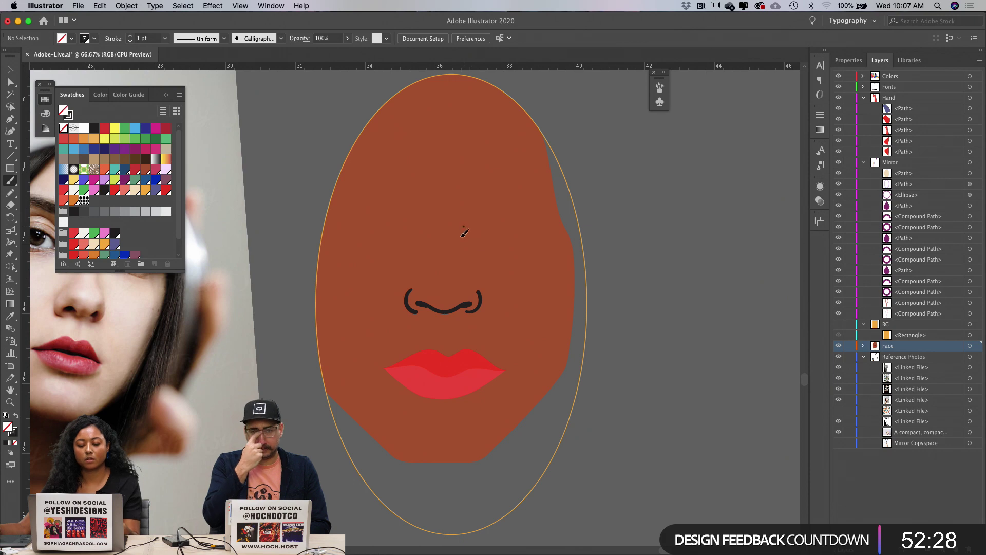
{"action": "mouse_move", "coordinate": [464, 233]}
{"action": "left_mouse_down"}
{"action": "mouse_move", "coordinate": [478, 236]}
{"action": "mouse_move", "coordinate": [469, 288]}
{"action": "left_mouse_up"}
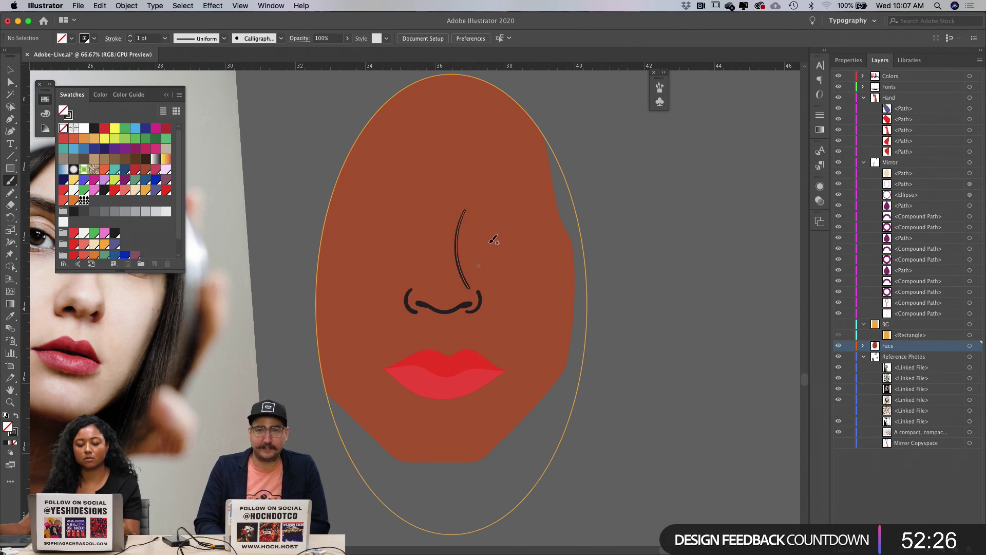
{"action": "key", "text": "super+z"}
{"action": "mouse_move", "coordinate": [464, 203]}
{"action": "left_mouse_down"}
{"action": "mouse_move", "coordinate": [460, 261]}
{"action": "mouse_move", "coordinate": [479, 288]}
{"action": "left_mouse_up"}
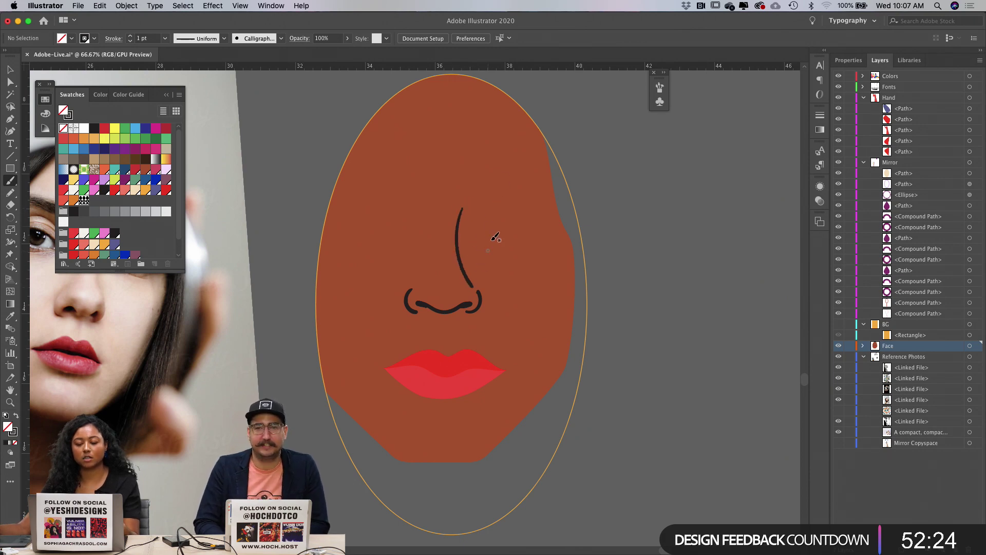
Step: Try to brush a single arched eyelid stroke beside the upper end of the nose bridge, redoing it and discarding each attempt
{"action": "scroll", "coordinate": [565, 268], "scroll_direction": "up", "scroll_amount": 2}
{"action": "scroll", "coordinate": [565, 267], "scroll_direction": "left", "scroll_amount": 2}
{"action": "scroll", "coordinate": [598, 278], "scroll_direction": "left", "scroll_amount": 4}
{"action": "scroll", "coordinate": [598, 277], "scroll_direction": "up", "scroll_amount": 2}
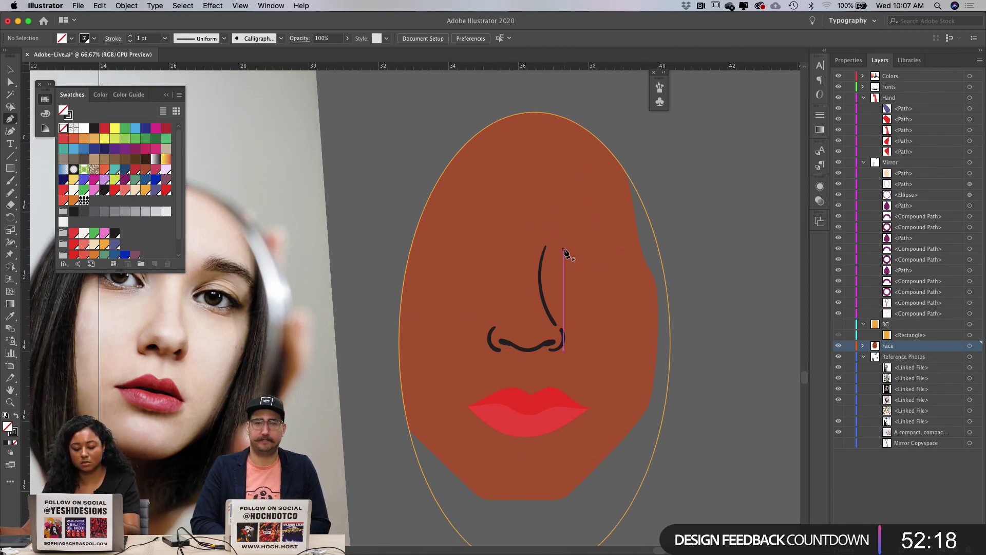
{"action": "key", "text": "super+z"}
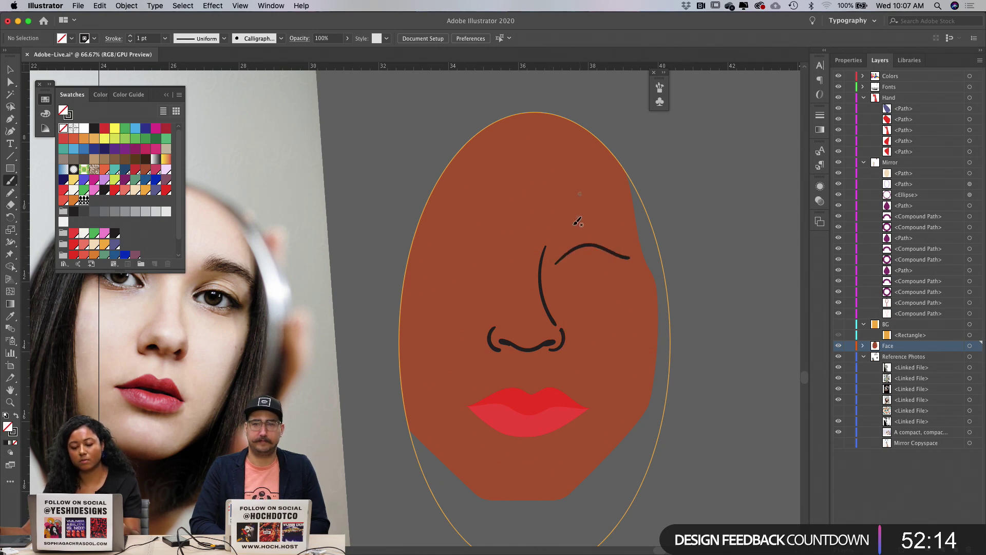
{"action": "key", "text": "super+z"}
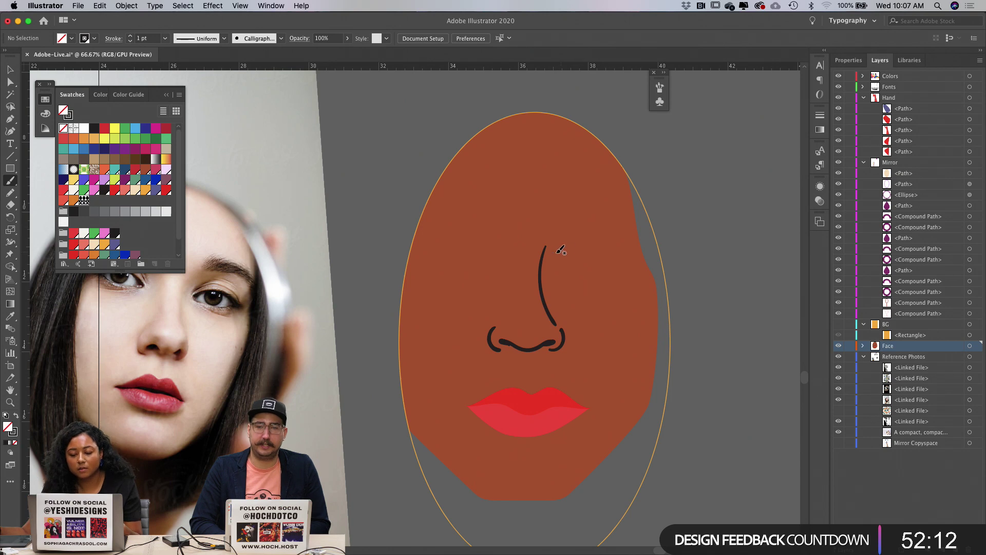
{"action": "left_click_drag", "start_coordinate": [574, 248], "coordinate": [617, 260]}
{"action": "key", "text": "super+z"}
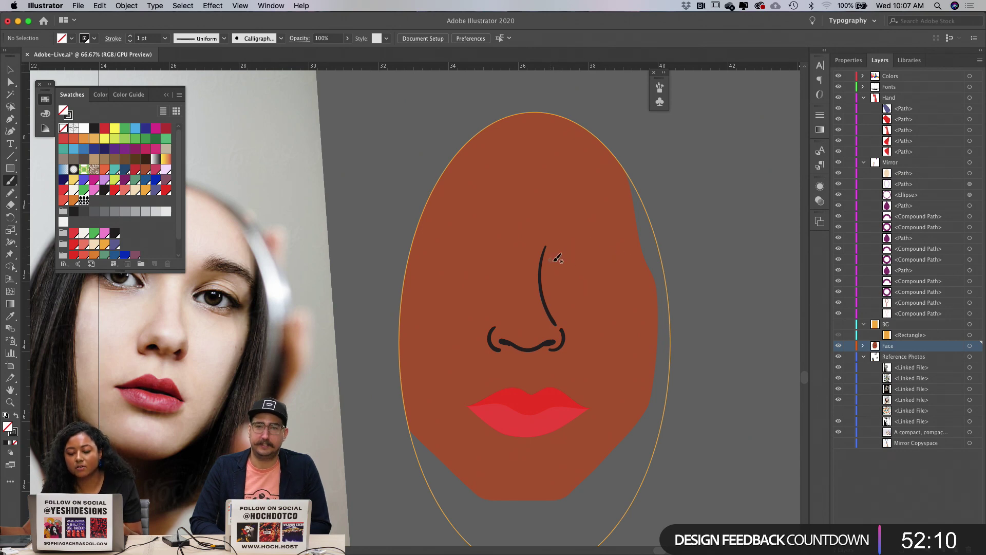
{"action": "mouse_move", "coordinate": [558, 261]}
{"action": "left_mouse_down"}
{"action": "mouse_move", "coordinate": [575, 250]}
{"action": "mouse_move", "coordinate": [623, 257]}
{"action": "left_mouse_up"}
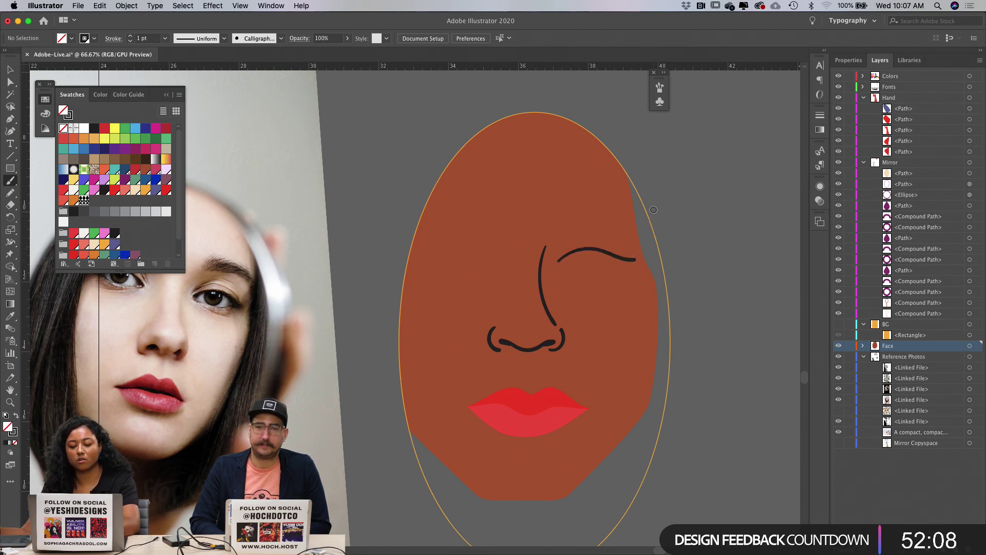
{"action": "key", "text": "super+equal"}
{"action": "key", "text": "super+equal"}
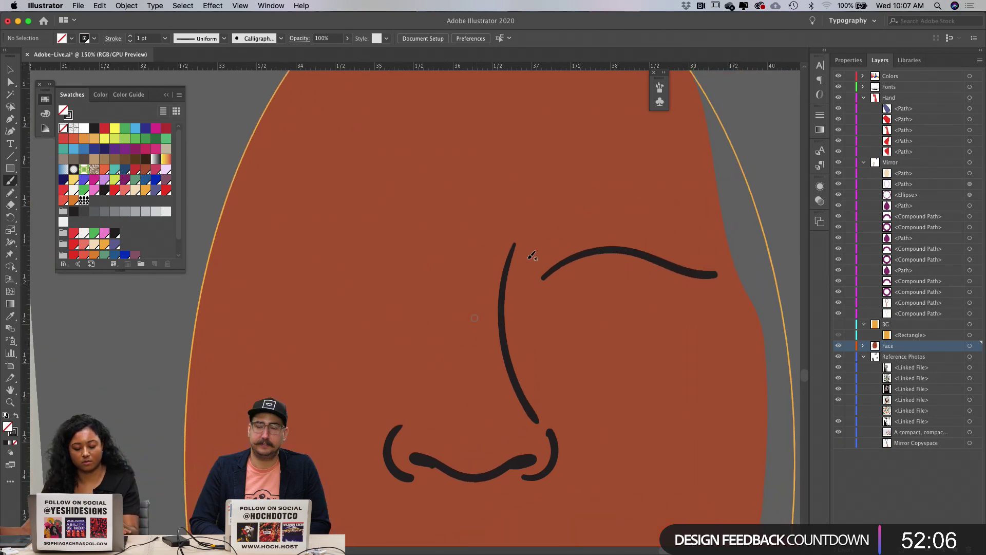
{"action": "key", "text": "super+z"}
Step: Try to brush an almond-shaped eye outline with a hooked inner corner and lower lid, discarding each attempt
{"action": "mouse_move", "coordinate": [544, 278]}
{"action": "left_mouse_down"}
{"action": "mouse_move", "coordinate": [598, 248]}
{"action": "mouse_move", "coordinate": [682, 262]}
{"action": "left_mouse_up"}
{"action": "key", "text": "super+z"}
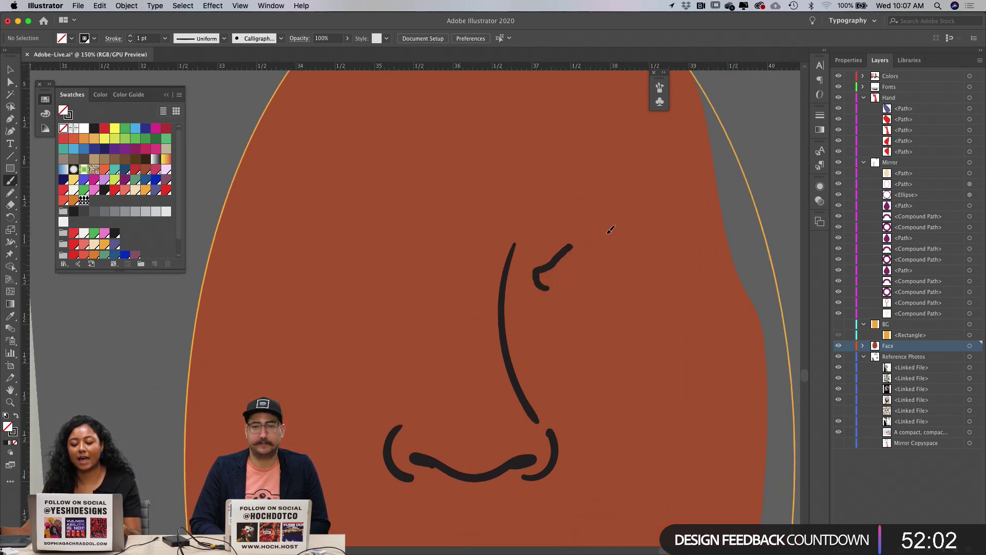
{"action": "left_click_drag", "start_coordinate": [611, 230], "coordinate": [674, 254]}
{"action": "mouse_move", "coordinate": [551, 280]}
{"action": "left_mouse_down"}
{"action": "mouse_move", "coordinate": [631, 286]}
{"action": "mouse_move", "coordinate": [678, 276]}
{"action": "left_mouse_up"}
{"action": "key", "text": "super+z"}
{"action": "mouse_move", "coordinate": [550, 277]}
{"action": "left_mouse_down"}
{"action": "mouse_move", "coordinate": [614, 281]}
{"action": "mouse_move", "coordinate": [677, 276]}
{"action": "left_mouse_up"}
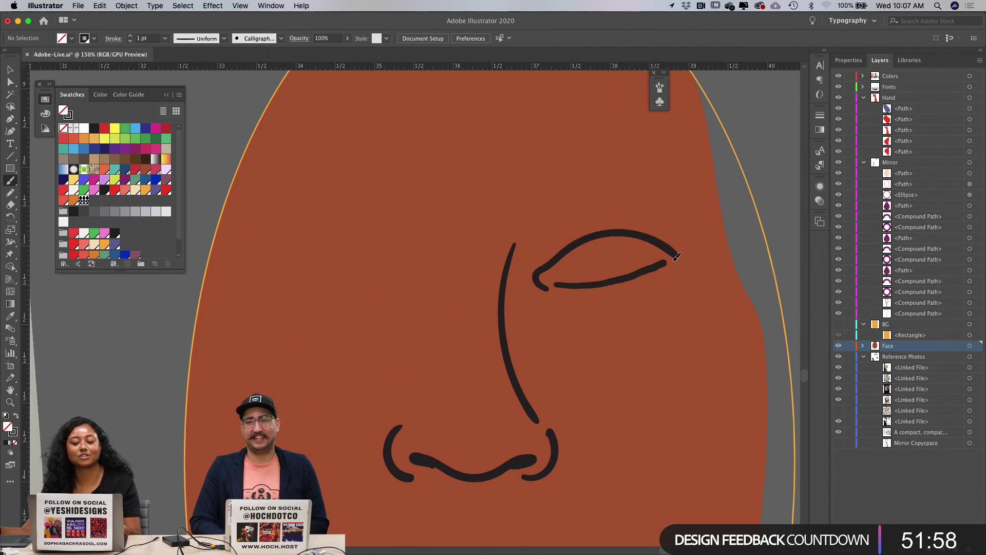
{"action": "key", "text": "super+z"}
{"action": "key", "text": "super+z"}
{"action": "mouse_move", "coordinate": [547, 272]}
{"action": "left_mouse_down"}
{"action": "mouse_move", "coordinate": [555, 249]}
{"action": "mouse_move", "coordinate": [603, 218]}
{"action": "mouse_move", "coordinate": [695, 244]}
{"action": "left_mouse_up"}
{"action": "key", "text": "super+z"}
{"action": "left_click_drag", "start_coordinate": [550, 265], "coordinate": [546, 252]}
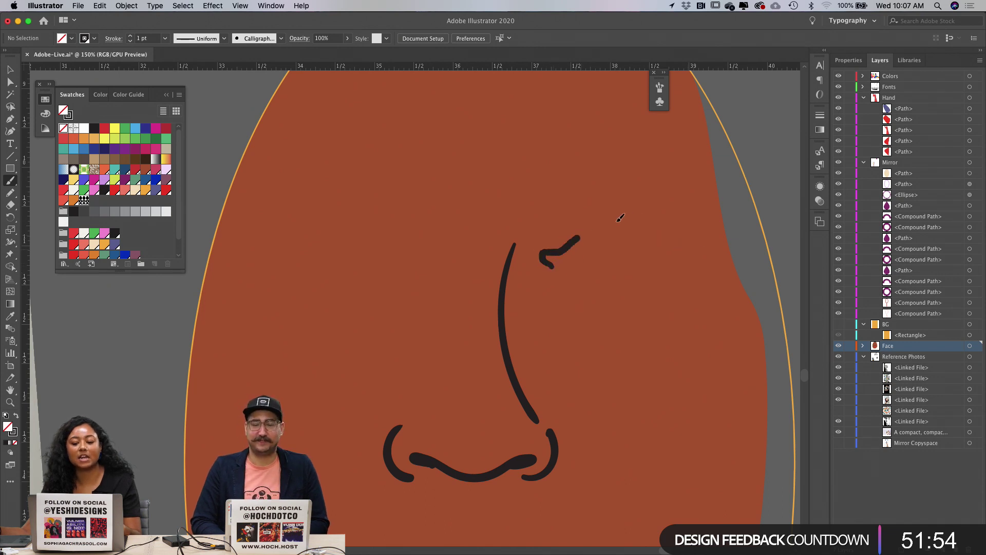
{"action": "left_click_drag", "start_coordinate": [620, 217], "coordinate": [699, 232]}
{"action": "key", "text": "super+z"}
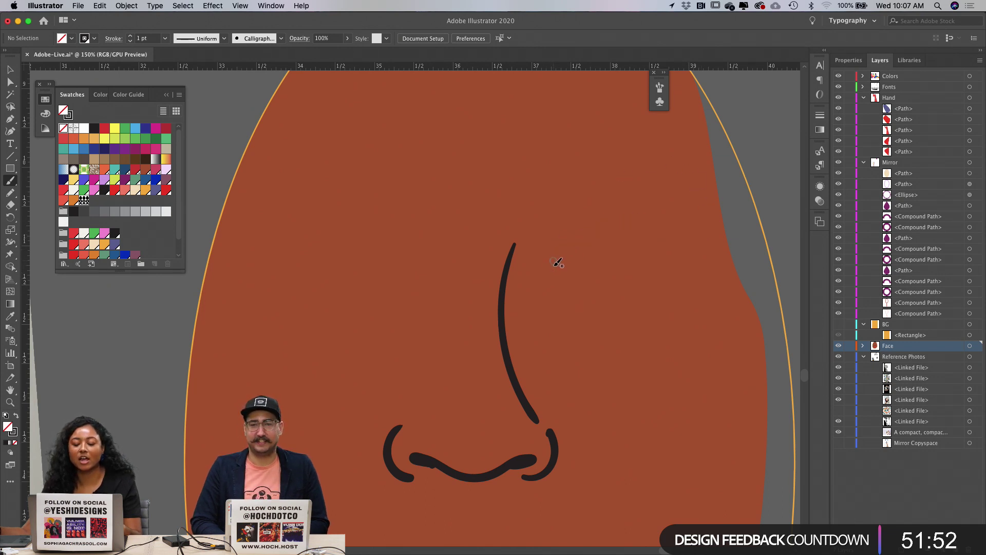
Step: Brush an arched upper eyelid beside the nose bridge, redoing the earlier attempts with a lower arch
{"action": "mouse_move", "coordinate": [537, 252]}
{"action": "left_mouse_down"}
{"action": "mouse_move", "coordinate": [585, 219]}
{"action": "mouse_move", "coordinate": [625, 209]}
{"action": "mouse_move", "coordinate": [710, 247]}
{"action": "left_mouse_up"}
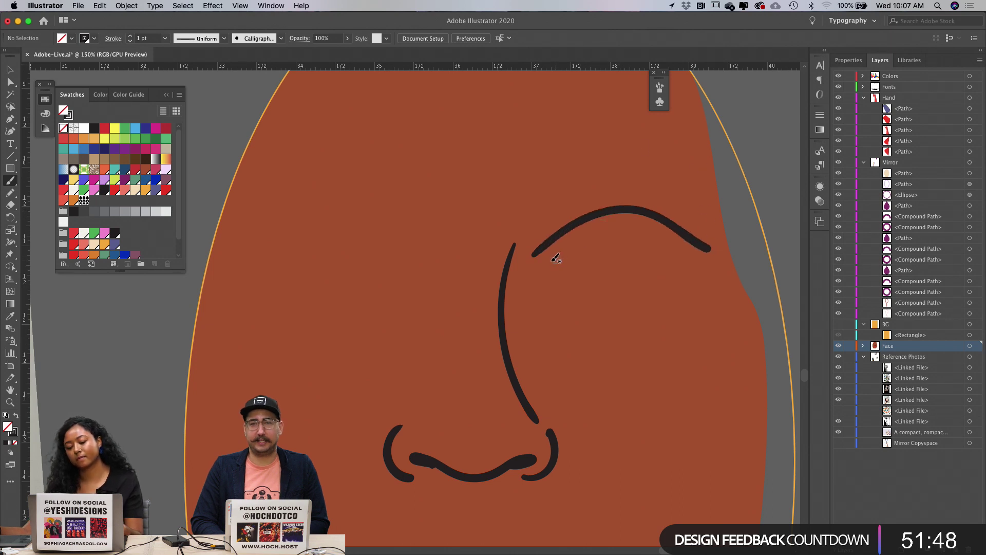
{"action": "key", "text": "super+z"}
{"action": "mouse_move", "coordinate": [538, 247]}
{"action": "left_mouse_down"}
{"action": "mouse_move", "coordinate": [579, 222]}
{"action": "mouse_move", "coordinate": [629, 225]}
{"action": "mouse_move", "coordinate": [671, 245]}
{"action": "left_mouse_up"}
{"action": "key", "text": "super+z"}
{"action": "mouse_move", "coordinate": [534, 259]}
{"action": "left_mouse_down"}
{"action": "mouse_move", "coordinate": [590, 232]}
{"action": "mouse_move", "coordinate": [688, 261]}
{"action": "left_mouse_up"}
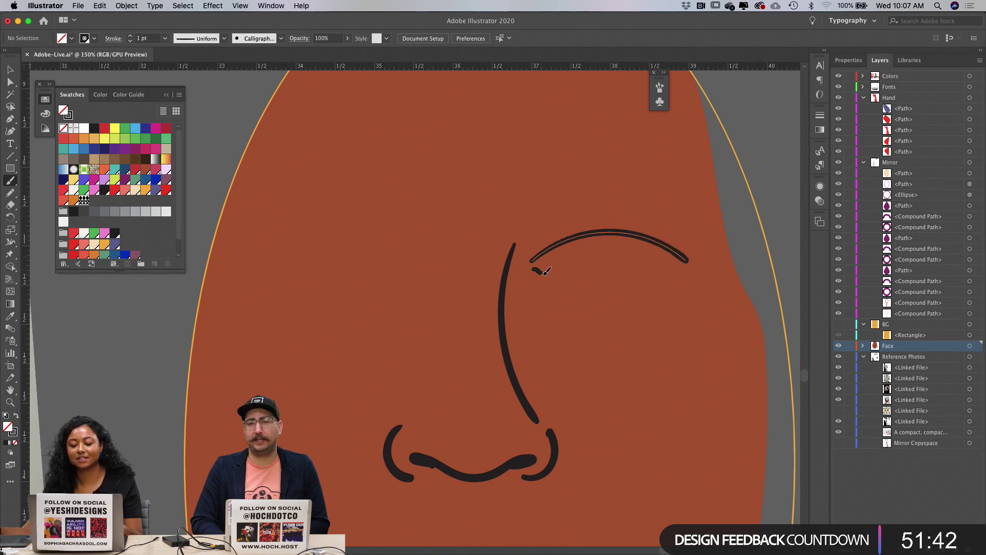
Step: Brush a small hooked stroke for the inner eye corner at the eyelid's end nearest the nose, redoing failed attempts
{"action": "left_click_drag", "start_coordinate": [545, 274], "coordinate": [610, 286]}
{"action": "key", "text": "super+z"}
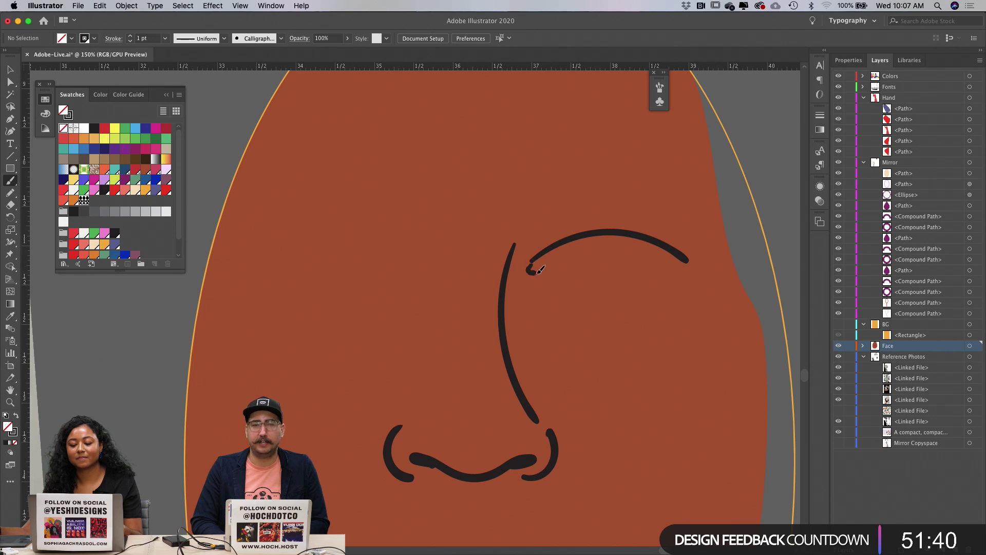
{"action": "key", "text": "super+z"}
{"action": "key", "text": "super+z"}
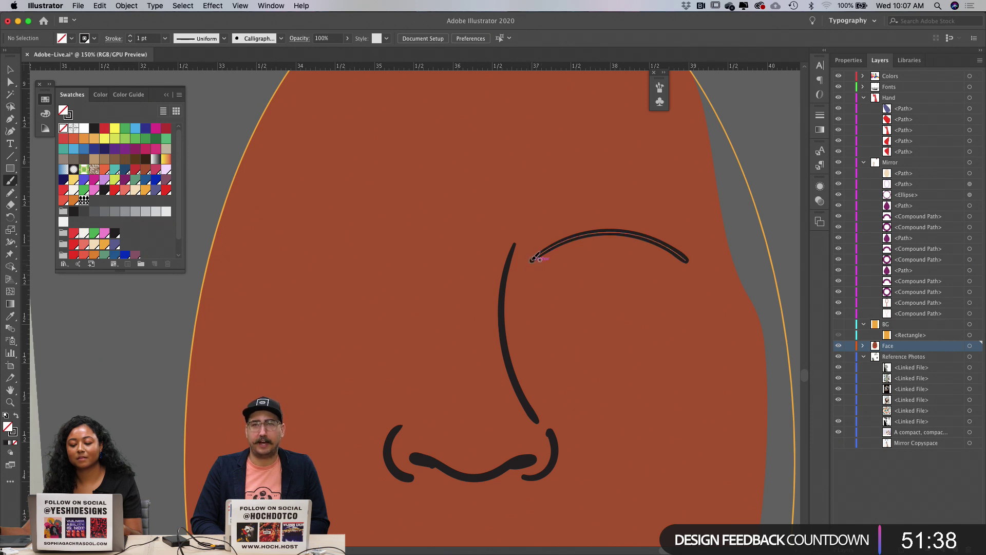
{"action": "left_click_drag", "start_coordinate": [533, 266], "coordinate": [536, 278]}
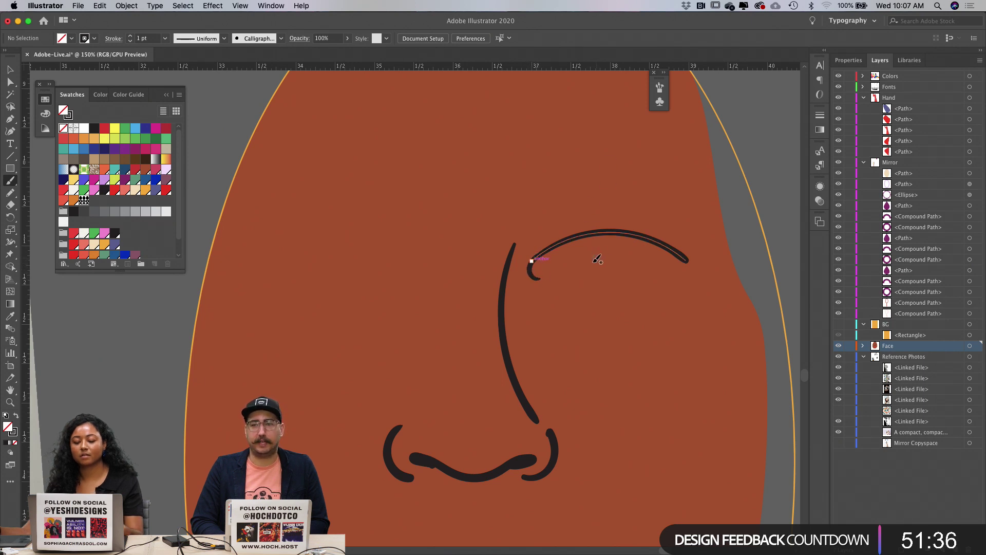
Step: Reshape the eyelid stroke by raising its top anchor, adjusting the curve handles and flaring its outer end
{"action": "key", "text": "a"}
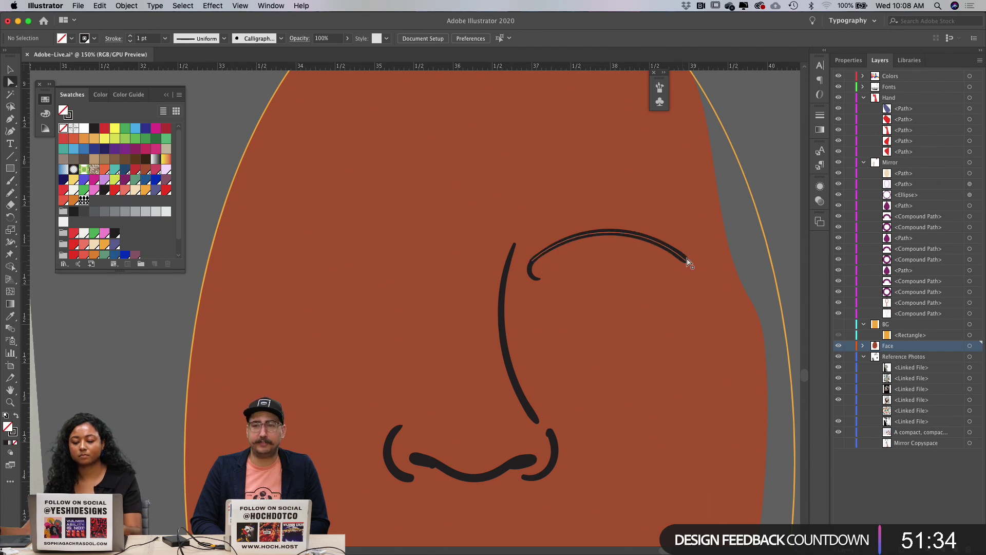
{"action": "left_click_drag", "start_coordinate": [687, 261], "coordinate": [656, 254]}
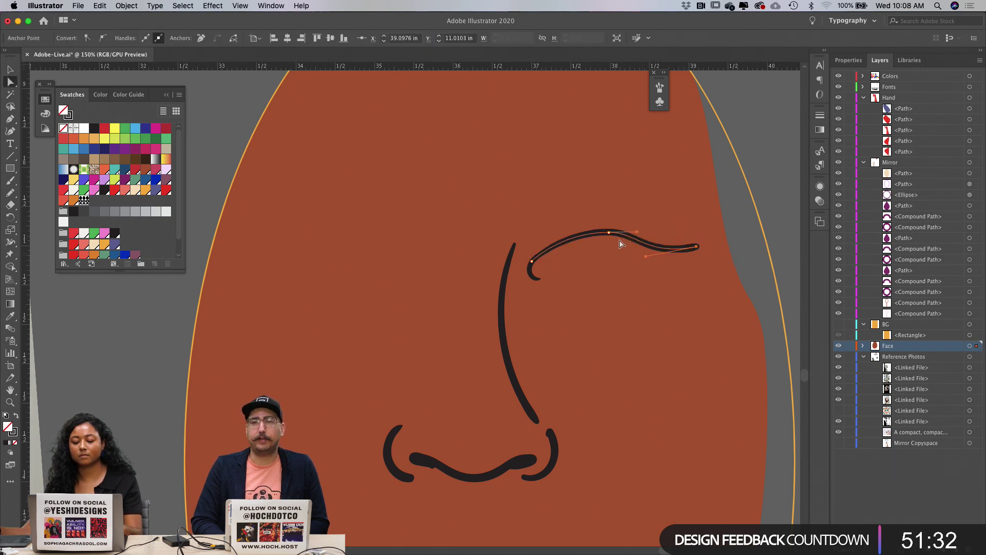
{"action": "left_click", "coordinate": [607, 233]}
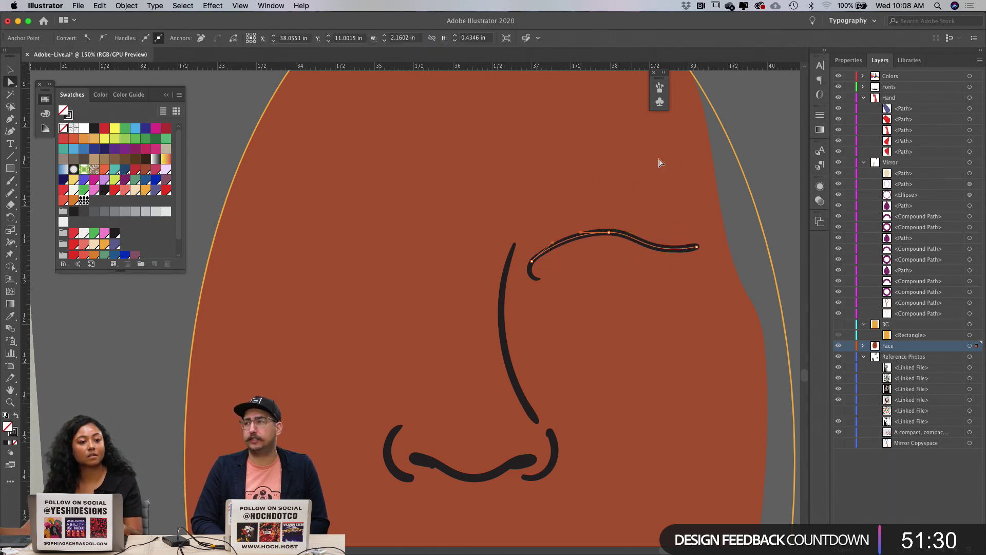
{"action": "left_click_drag", "start_coordinate": [609, 233], "coordinate": [609, 226]}
{"action": "left_click", "coordinate": [618, 230]}
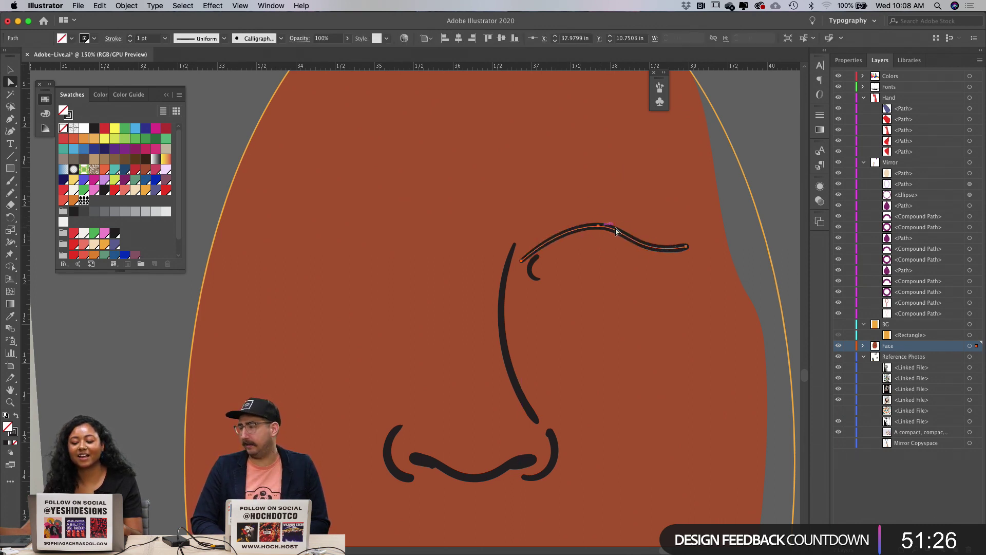
{"action": "key", "text": "super+z"}
{"action": "left_click", "coordinate": [609, 226]}
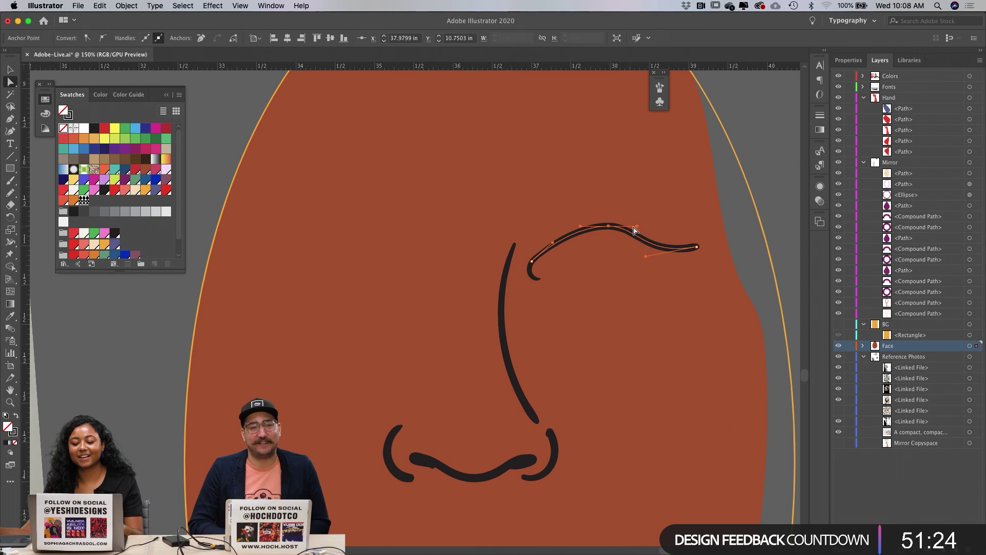
{"action": "left_click_drag", "start_coordinate": [580, 226], "coordinate": [569, 226]}
{"action": "left_click", "coordinate": [607, 200]}
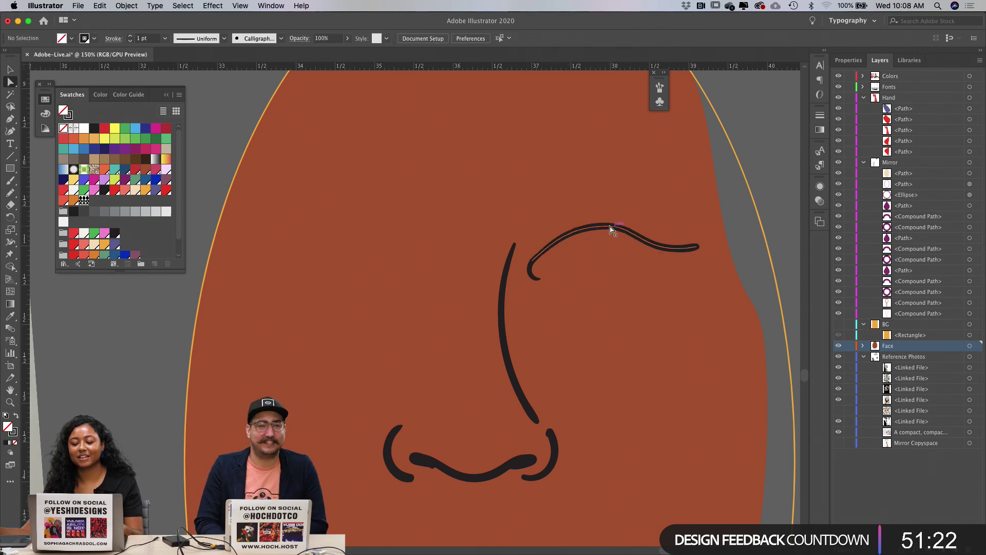
{"action": "left_click", "coordinate": [609, 226]}
{"action": "left_click", "coordinate": [644, 225]}
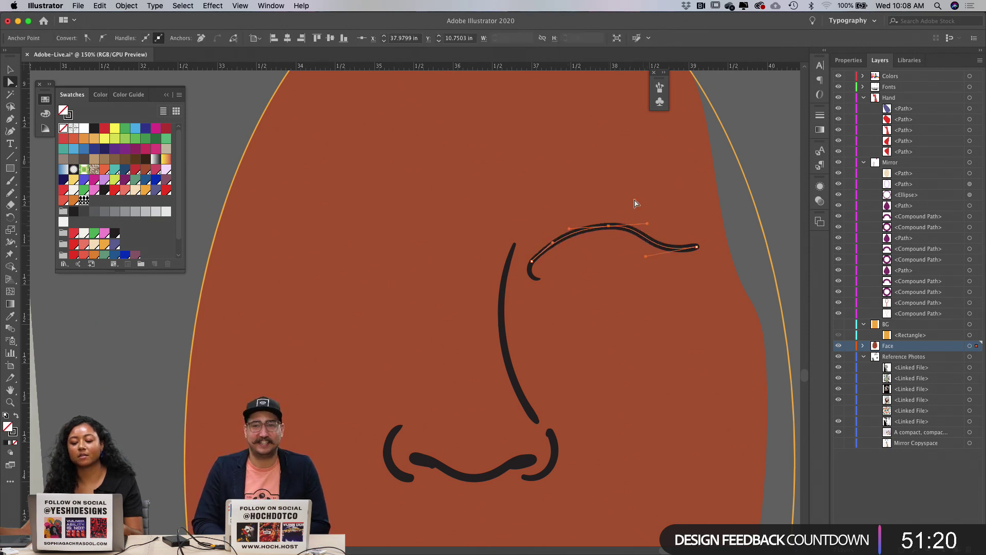
Step: Delete the brushed inner corner and eyelid strokes beside the nose bridge
{"action": "left_click", "coordinate": [535, 259]}
{"action": "key", "text": "Delete"}
{"action": "key", "text": "Delete"}
{"action": "left_click", "coordinate": [647, 238]}
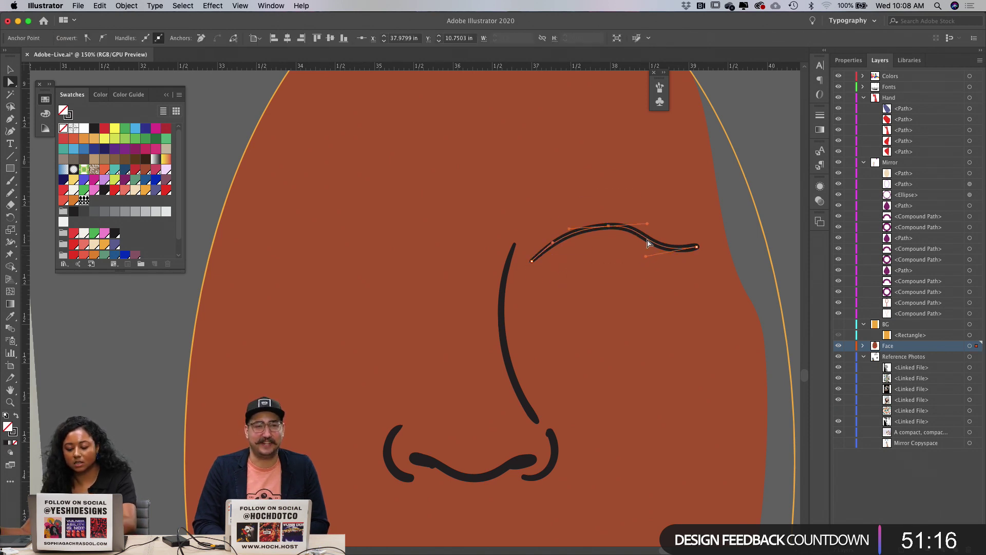
{"action": "key", "text": "Delete"}
{"action": "key", "text": "p"}
{"action": "key", "text": "Delete"}
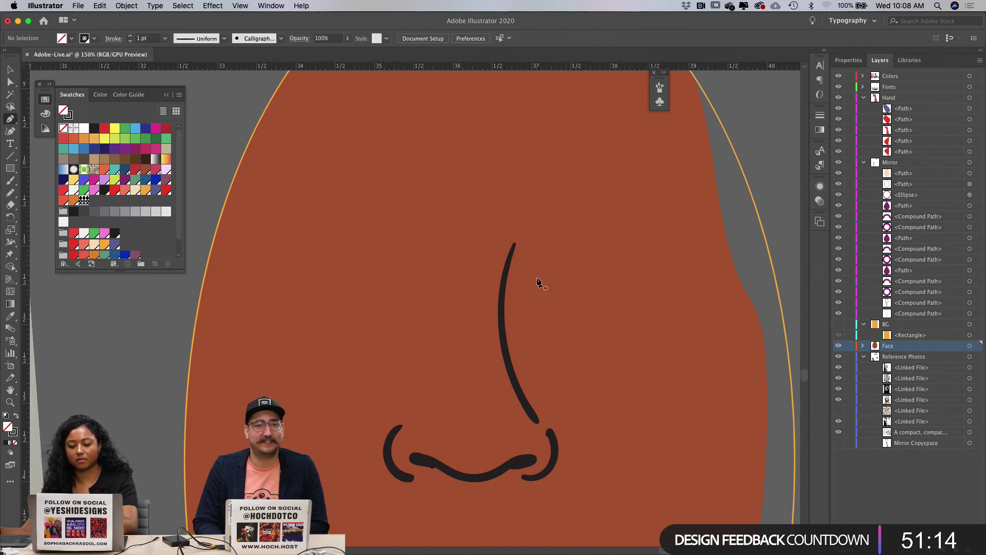
Step: Draw a Pen path beside the nose bridge with a small hooked inner eye corner rising to the top of the upper eyelid
{"action": "scroll", "coordinate": [571, 323], "scroll_direction": "down", "scroll_amount": 5}
{"action": "scroll", "coordinate": [591, 301], "scroll_direction": "up", "scroll_amount": 2}
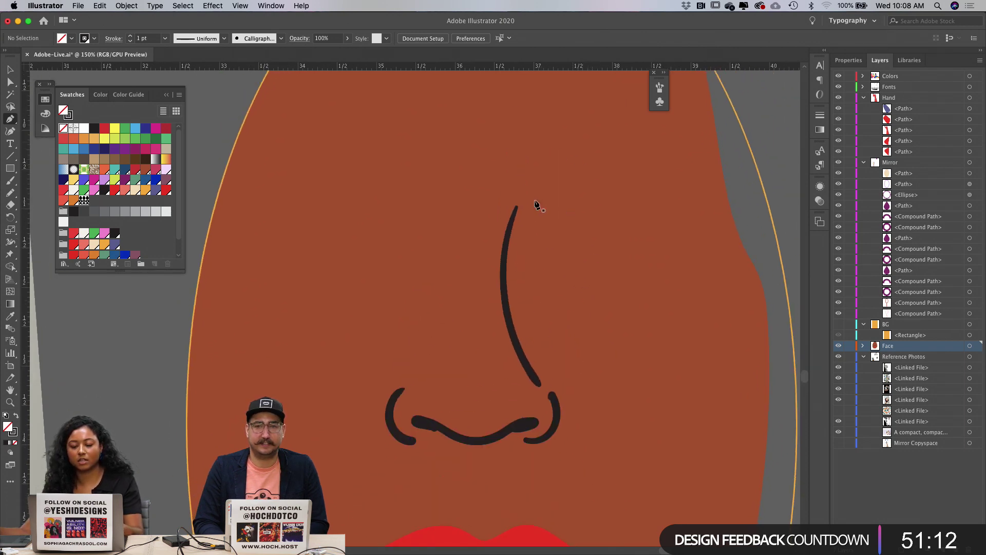
{"action": "left_click", "coordinate": [536, 234]}
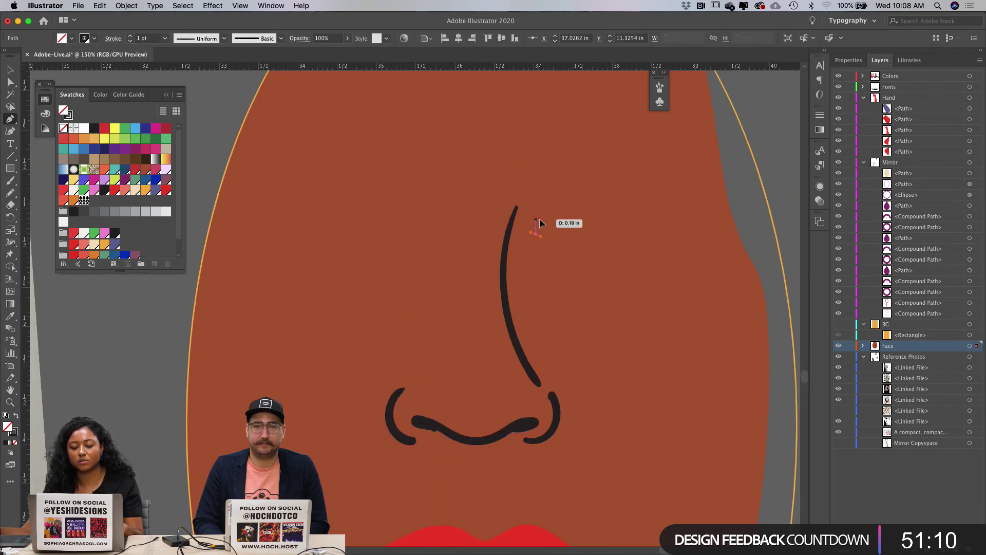
{"action": "left_click_drag", "start_coordinate": [546, 217], "coordinate": [570, 204]}
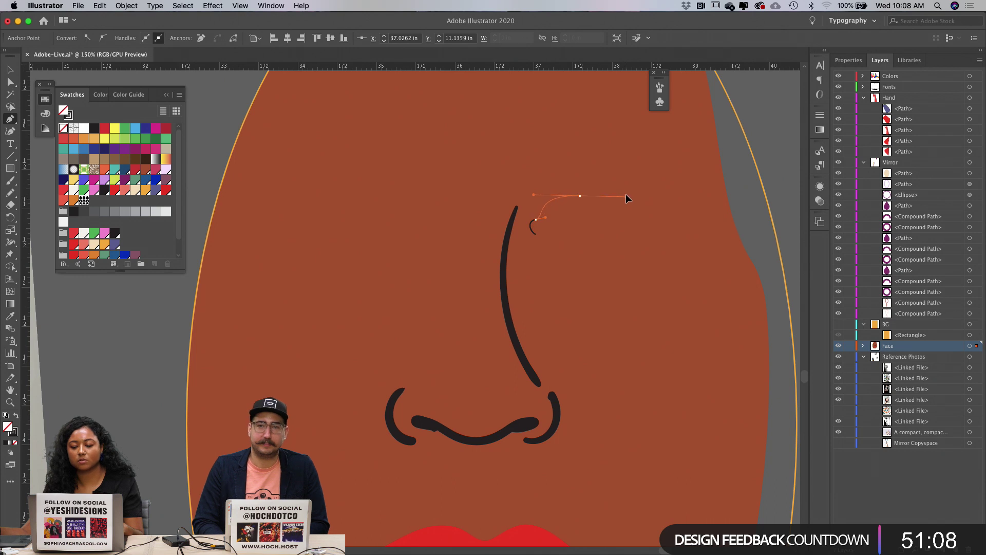
{"action": "left_click_drag", "start_coordinate": [627, 196], "coordinate": [616, 196]}
{"action": "left_click", "coordinate": [538, 220]}
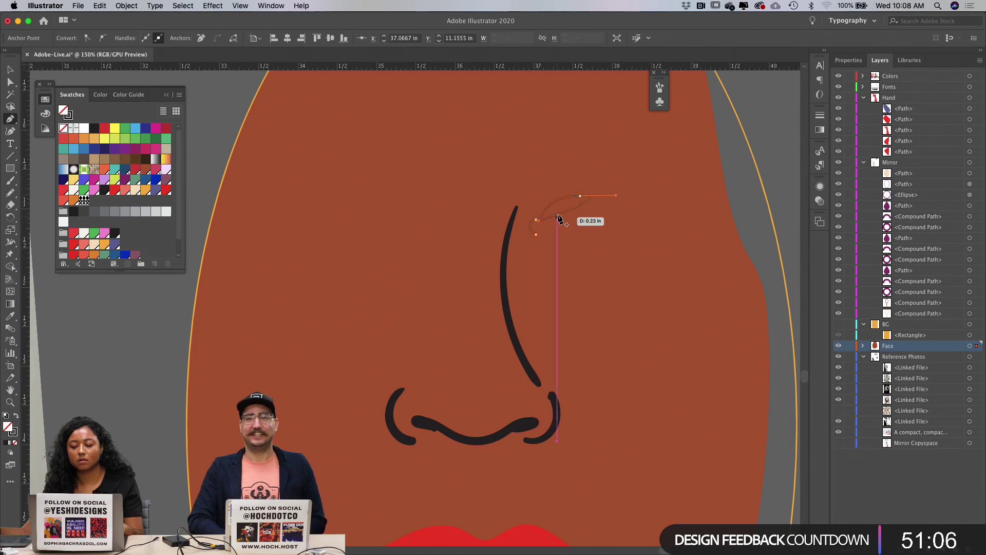
{"action": "key", "text": "super+z"}
Step: Continue the upper eyelid path from its top anchor in a smooth curve down to the outer eye corner
{"action": "key", "text": "a"}
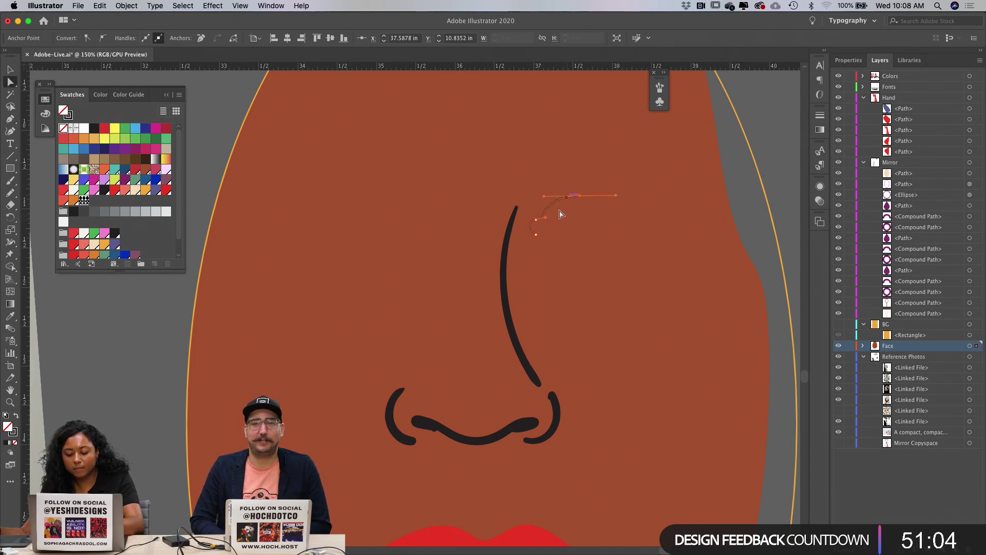
{"action": "key", "text": "p"}
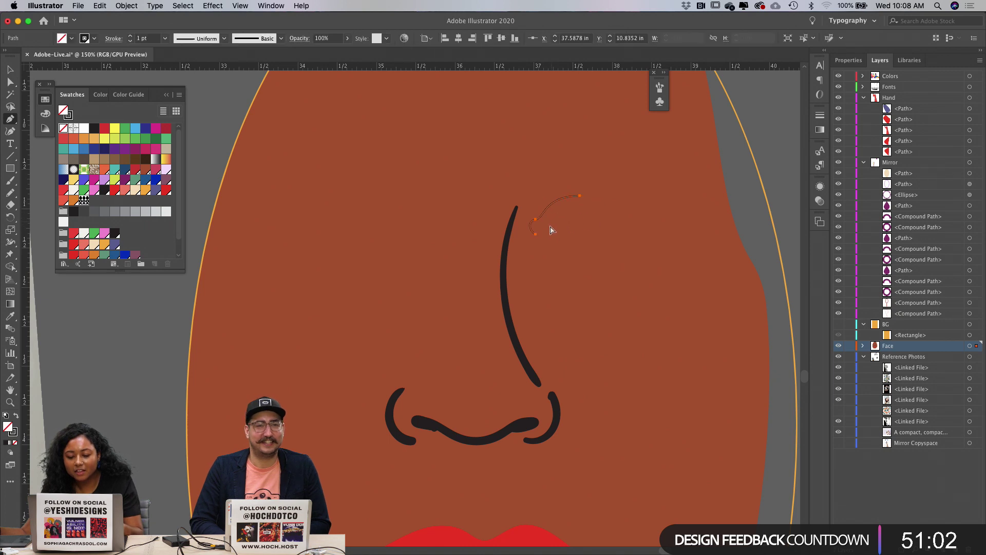
{"action": "left_click", "coordinate": [580, 197]}
{"action": "left_click_drag", "start_coordinate": [646, 218], "coordinate": [667, 221]}
{"action": "key", "text": "a"}
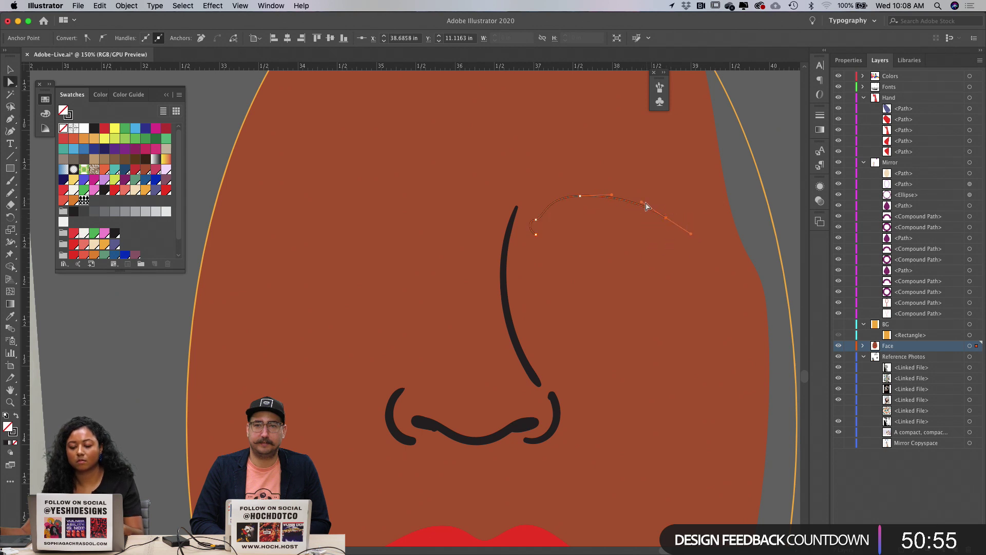
Step: Shift the eyelid's top anchor outward and move its outer corner anchor about 0.16 in horizontally to widen the arch
{"action": "left_click", "coordinate": [589, 197]}
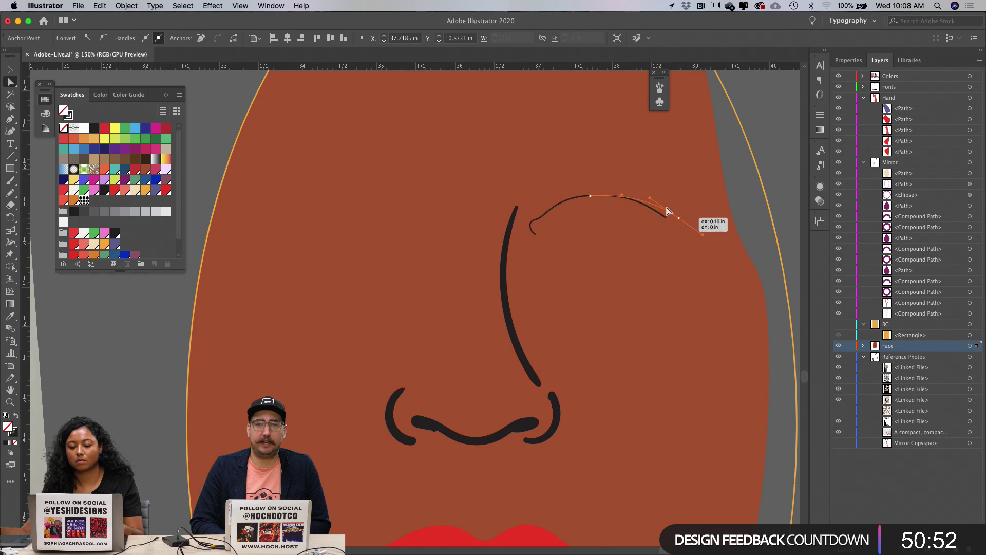
{"action": "left_click_drag", "start_coordinate": [667, 210], "coordinate": [667, 210]}
{"action": "left_click", "coordinate": [600, 149]}
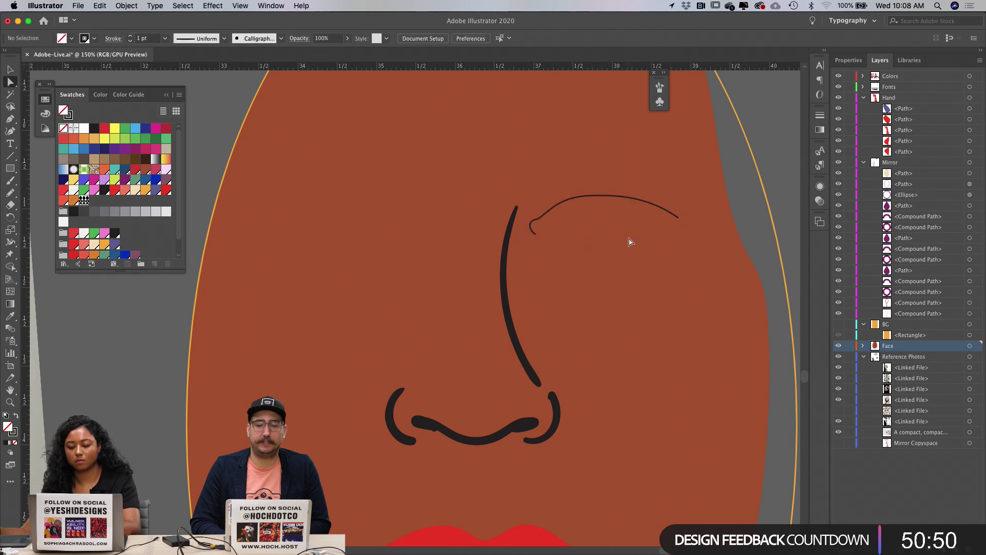
Step: Continue the eye path with the Pen from the inner corner along a curved lower eyelid and close it at the outer corner
{"action": "left_click", "coordinate": [532, 232]}
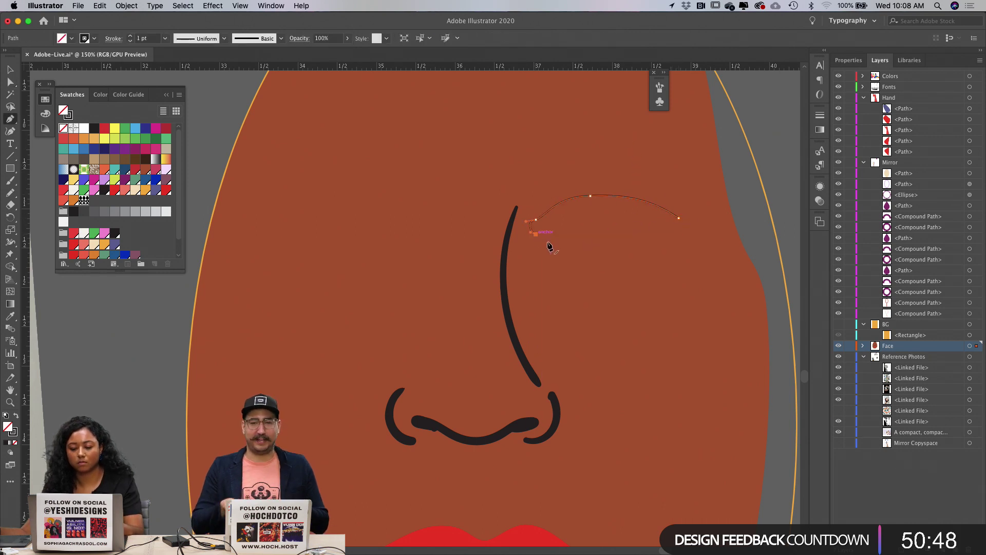
{"action": "left_click_drag", "start_coordinate": [555, 247], "coordinate": [676, 231]}
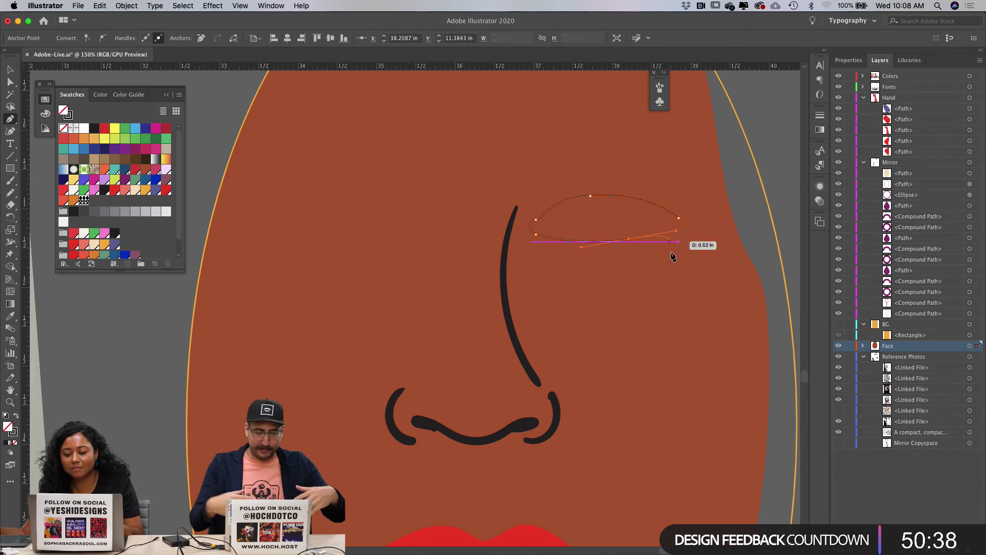
{"action": "left_click_drag", "start_coordinate": [678, 219], "coordinate": [667, 197]}
Step: Adjust the direction handles at the top anchor of the upper eyelid
{"action": "key", "text": "a"}
{"action": "left_click", "coordinate": [646, 155]}
{"action": "left_click", "coordinate": [591, 196]}
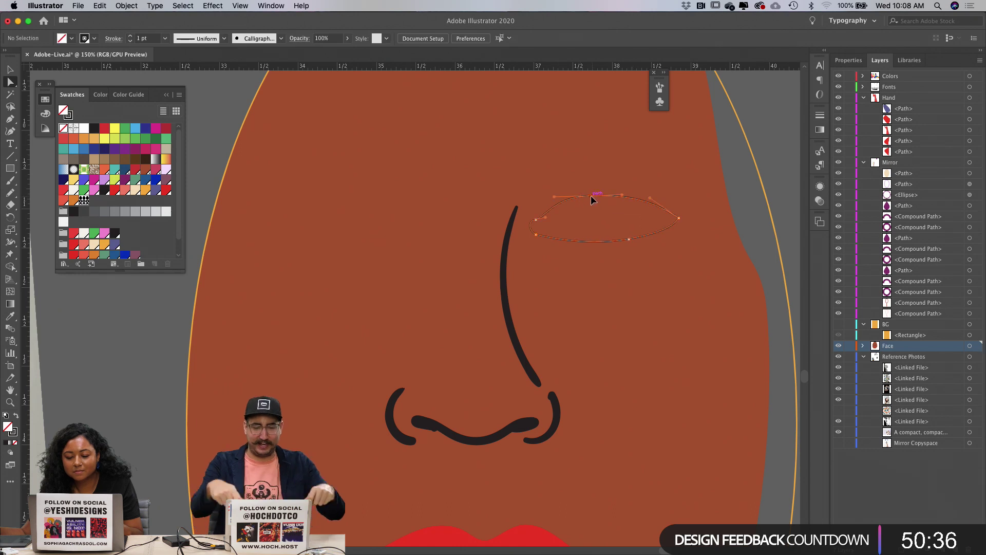
{"action": "key", "text": "shift+c"}
{"action": "left_click_drag", "start_coordinate": [591, 196], "coordinate": [557, 197]}
{"action": "key", "text": "a"}
{"action": "left_click", "coordinate": [679, 218]}
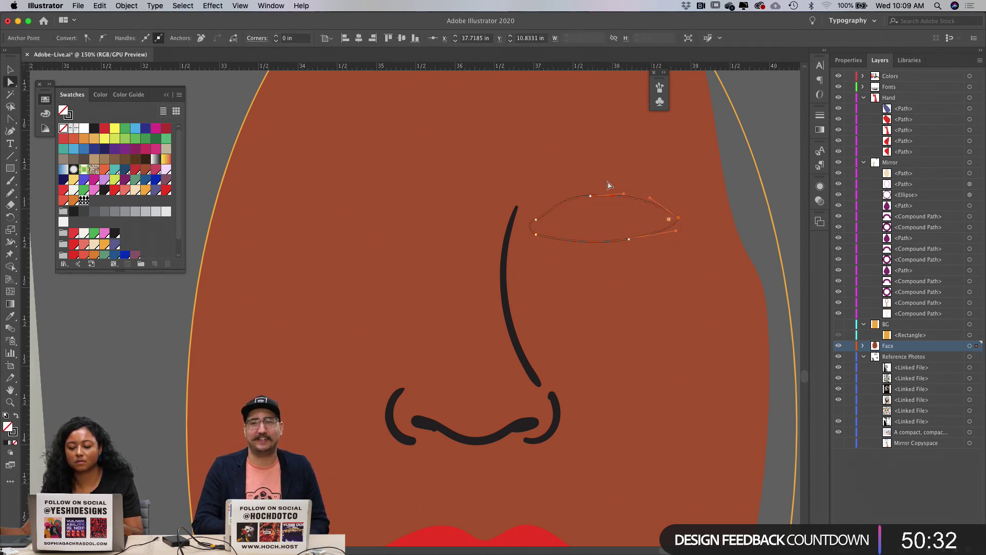
{"action": "key", "text": "v"}
{"action": "double_click", "coordinate": [647, 202]}
{"action": "double_click", "coordinate": [666, 169]}
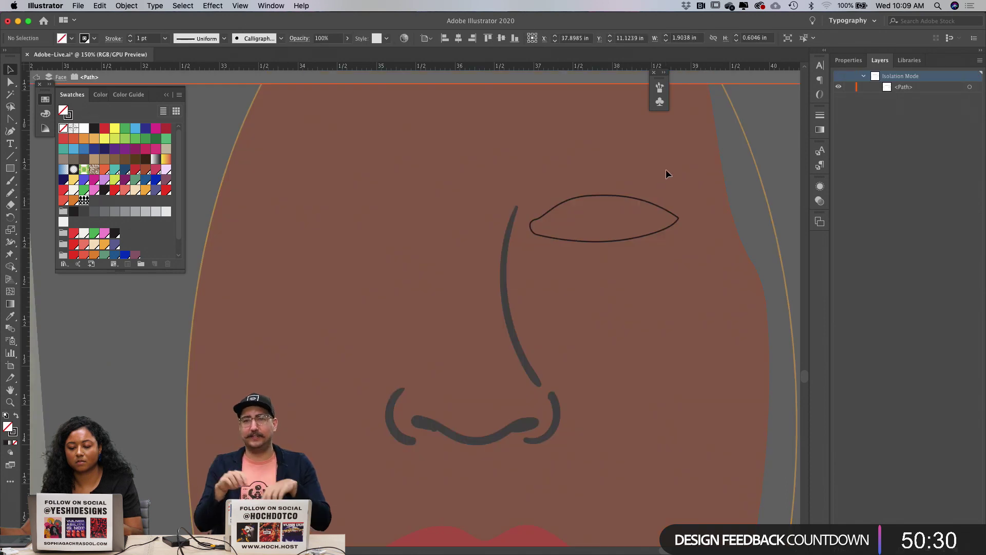
Step: Move the inner corner's lower anchor outward along the lower lid to slim the hooked inner eye corner
{"action": "left_click_drag", "start_coordinate": [765, 123], "coordinate": [695, 187]}
{"action": "mouse_move", "coordinate": [564, 261]}
{"action": "left_mouse_down"}
{"action": "mouse_move", "coordinate": [566, 249]}
{"action": "mouse_move", "coordinate": [574, 254]}
{"action": "left_mouse_up"}
{"action": "left_click", "coordinate": [587, 204]}
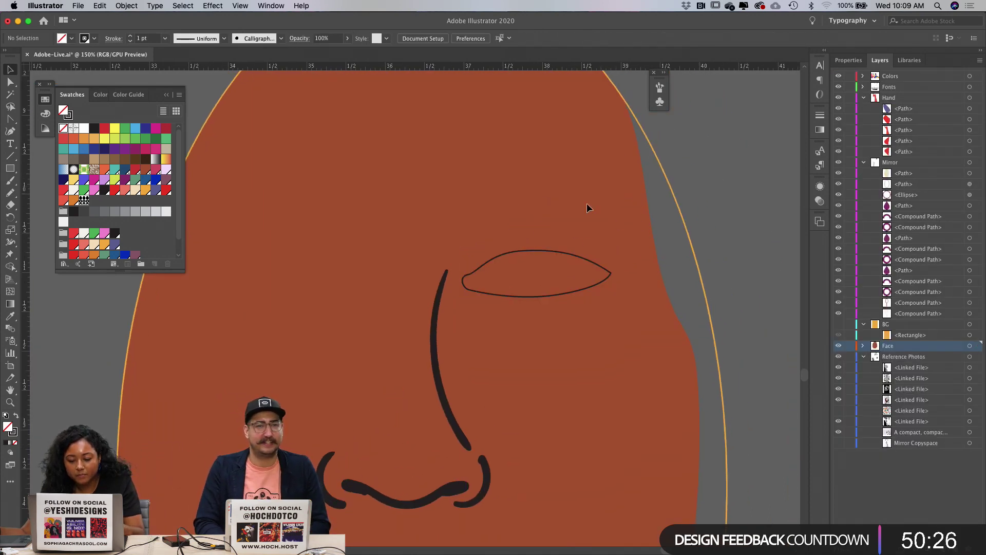
{"action": "left_click_drag", "start_coordinate": [535, 310], "coordinate": [554, 305]}
{"action": "key", "text": "a"}
{"action": "left_click", "coordinate": [450, 275]}
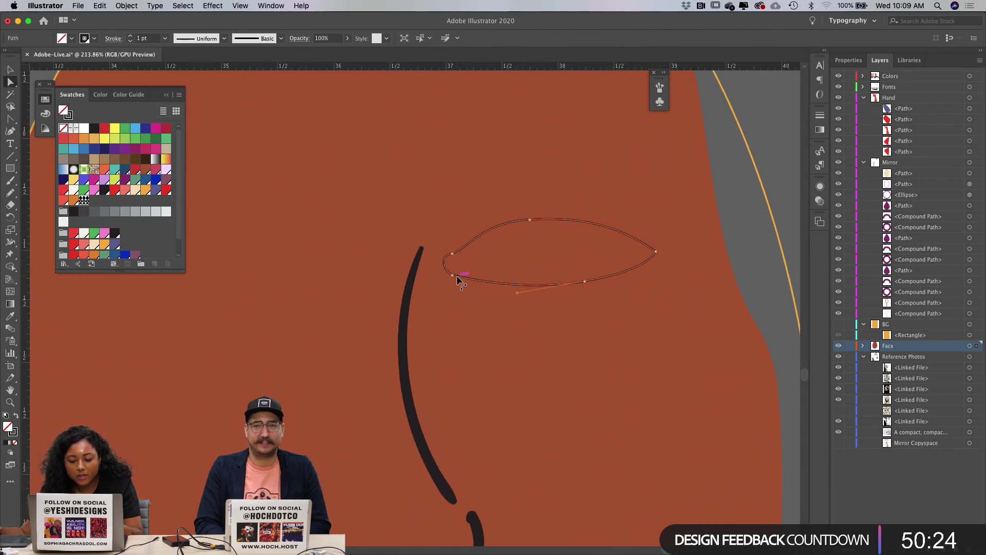
{"action": "left_click", "coordinate": [453, 274]}
{"action": "left_click_drag", "start_coordinate": [453, 275], "coordinate": [474, 278]}
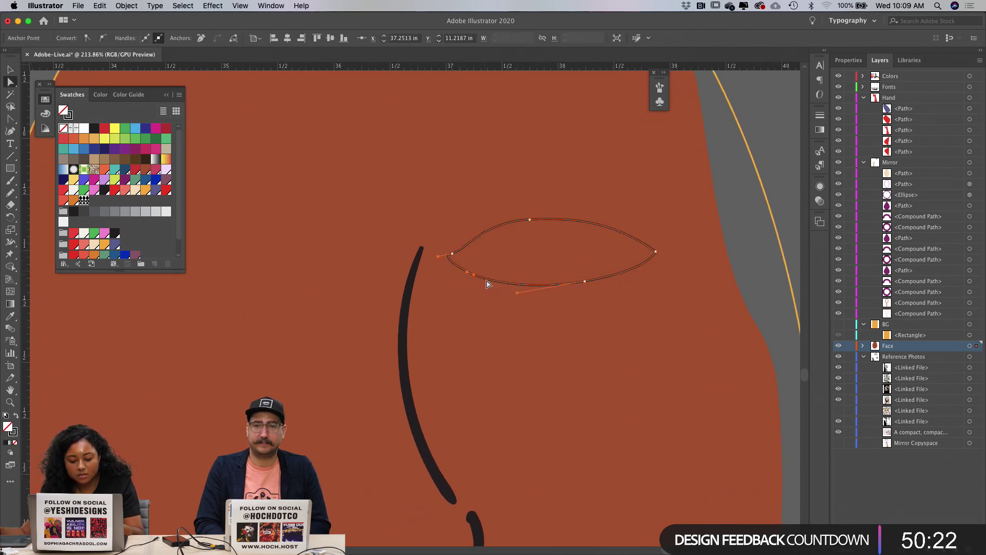
Step: Shift the lower eyelid's anchor and the upper eyelid's top anchor toward the outer corner, placing the top anchor at about X 37.94 in
{"action": "key", "text": "a"}
{"action": "left_click", "coordinate": [585, 282]}
{"action": "left_click_drag", "start_coordinate": [585, 282], "coordinate": [639, 264]}
{"action": "left_click", "coordinate": [680, 241]}
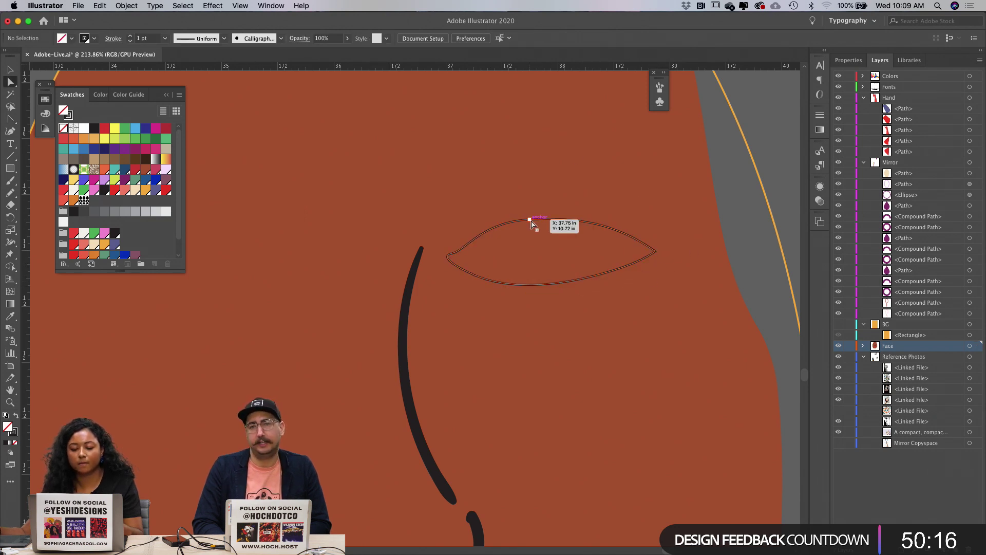
{"action": "left_click_drag", "start_coordinate": [531, 219], "coordinate": [551, 221]}
{"action": "key", "text": "super+z"}
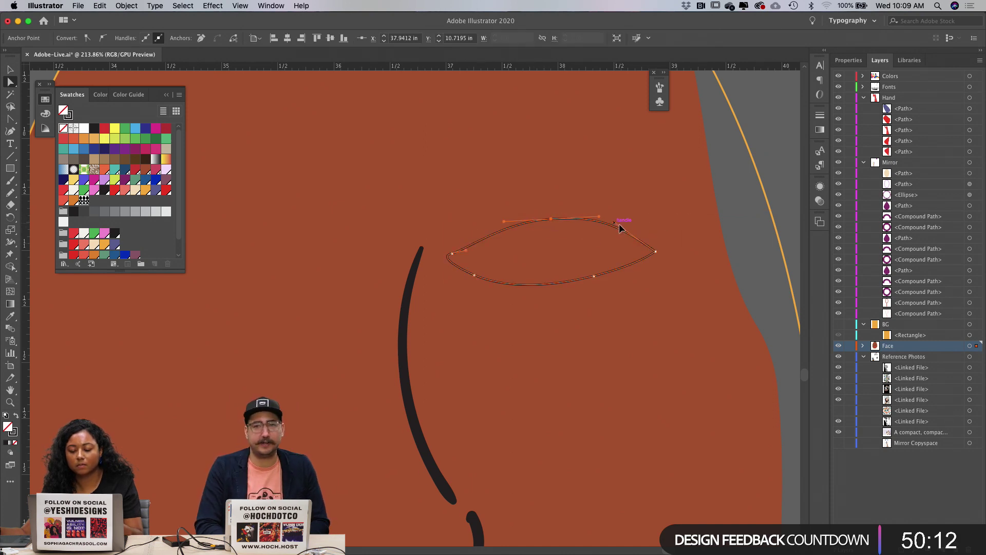
Step: Reshape the hooked inner eye corner into one smooth rounded curve
{"action": "key", "text": "super+1"}
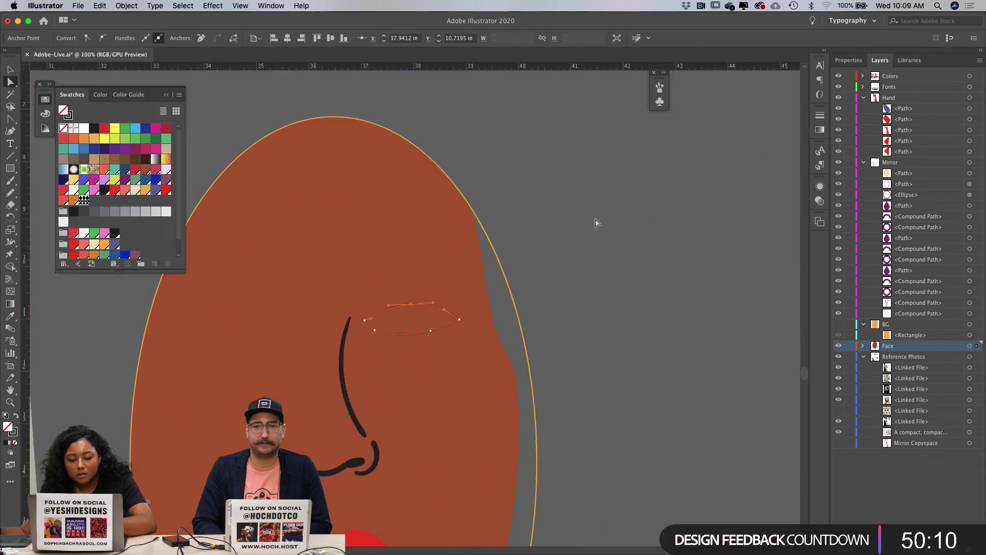
{"action": "scroll", "coordinate": [596, 223], "scroll_direction": "left", "scroll_amount": 10}
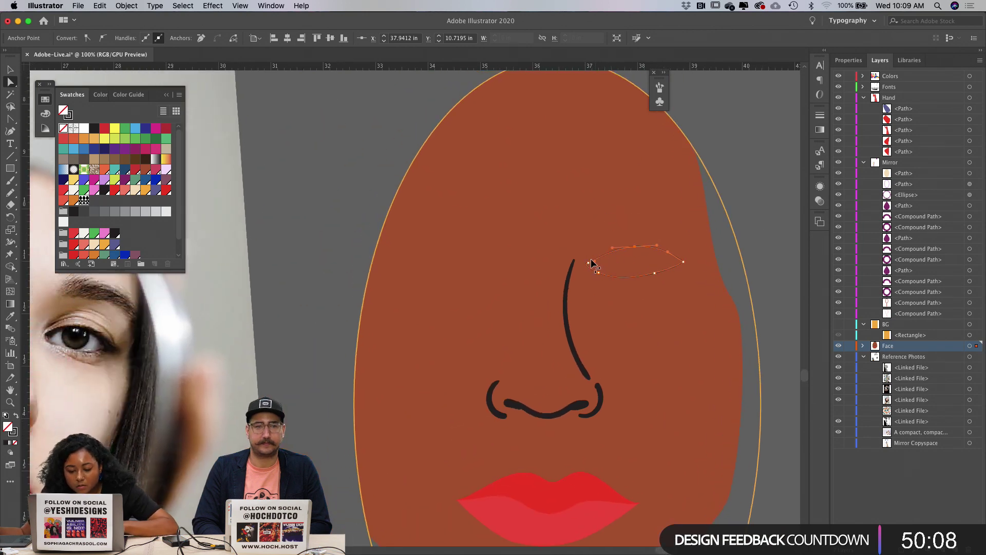
{"action": "key", "text": "shift+c"}
{"action": "mouse_move", "coordinate": [589, 263]}
{"action": "left_mouse_down"}
{"action": "mouse_move", "coordinate": [608, 273]}
{"action": "mouse_move", "coordinate": [596, 265]}
{"action": "left_mouse_up"}
{"action": "key", "text": "a"}
{"action": "left_click", "coordinate": [718, 156]}
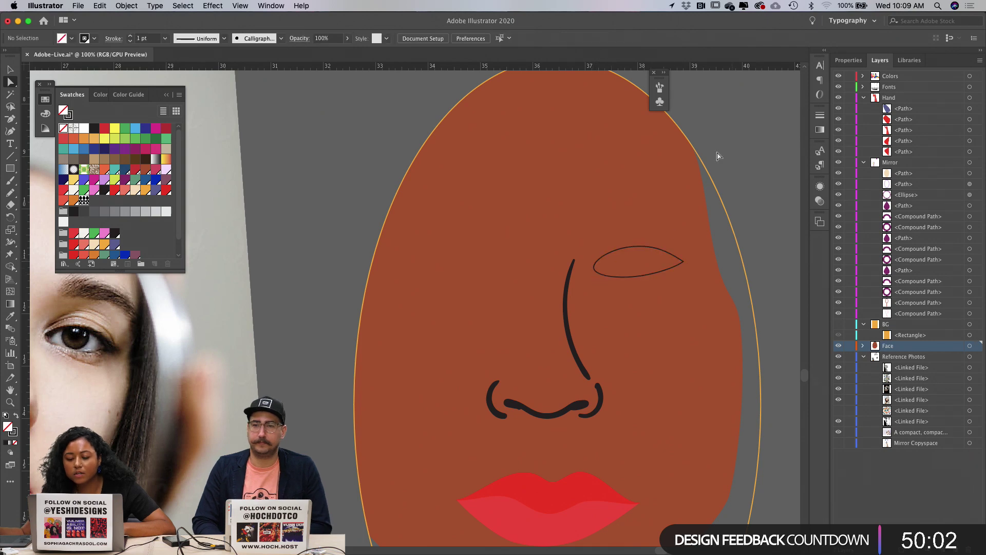
Step: Nudge the upper eyelid's top anchor slightly outward and reshape the outer part of the lower eyelid curve
{"action": "left_click_drag", "start_coordinate": [651, 276], "coordinate": [649, 247]}
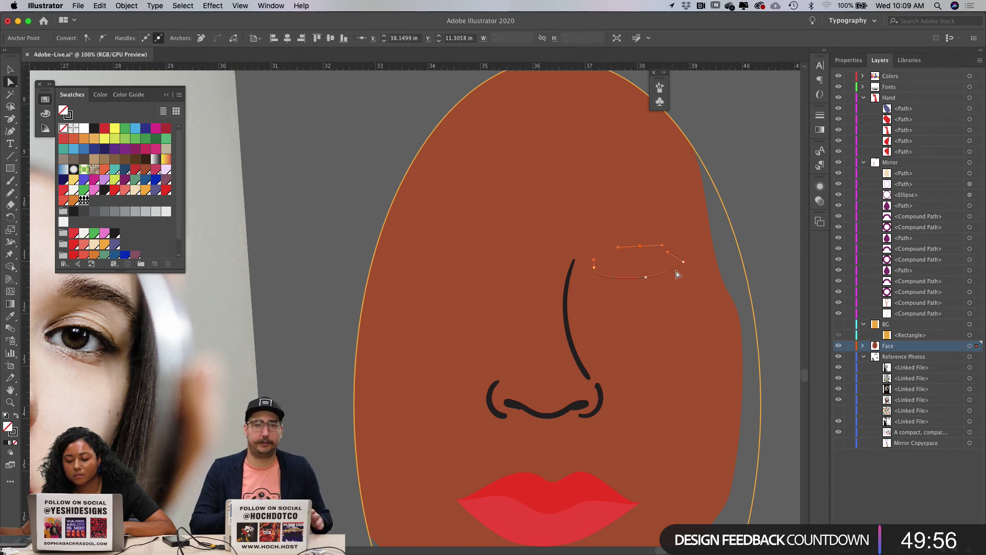
{"action": "left_click", "coordinate": [770, 190]}
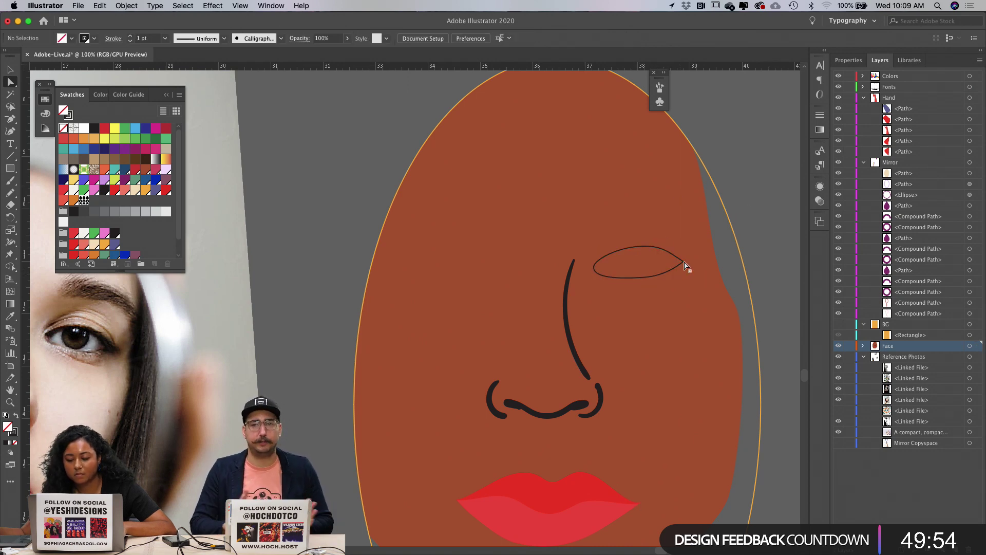
{"action": "left_click", "coordinate": [646, 280]}
{"action": "left_click", "coordinate": [651, 283]}
{"action": "left_click", "coordinate": [646, 278]}
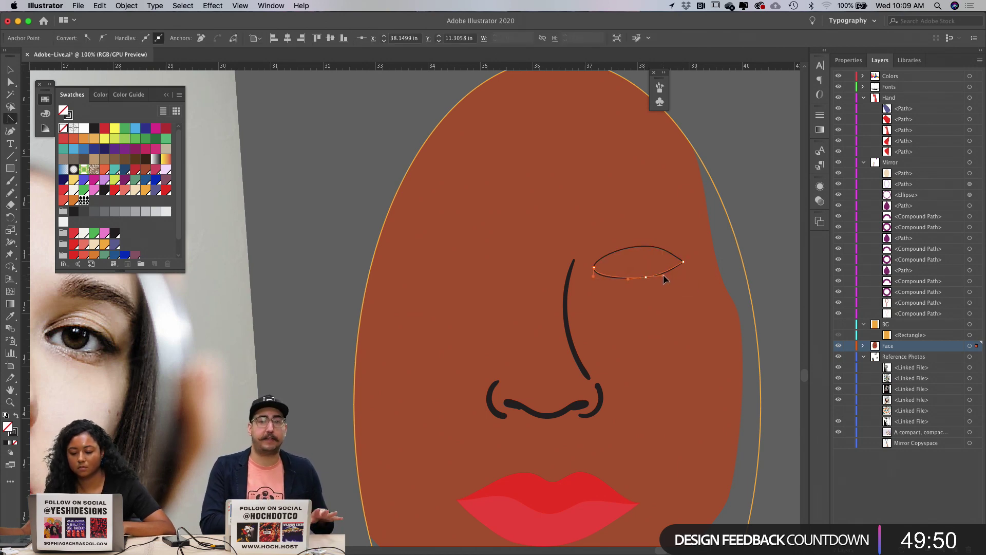
{"action": "left_click_drag", "start_coordinate": [673, 273], "coordinate": [756, 300]}
{"action": "key", "text": "a"}
{"action": "left_click", "coordinate": [760, 181]}
Step: Delete the lower eyelid segments so only the upper eyelid arc remains
{"action": "key", "text": "z"}
{"action": "key", "text": "a"}
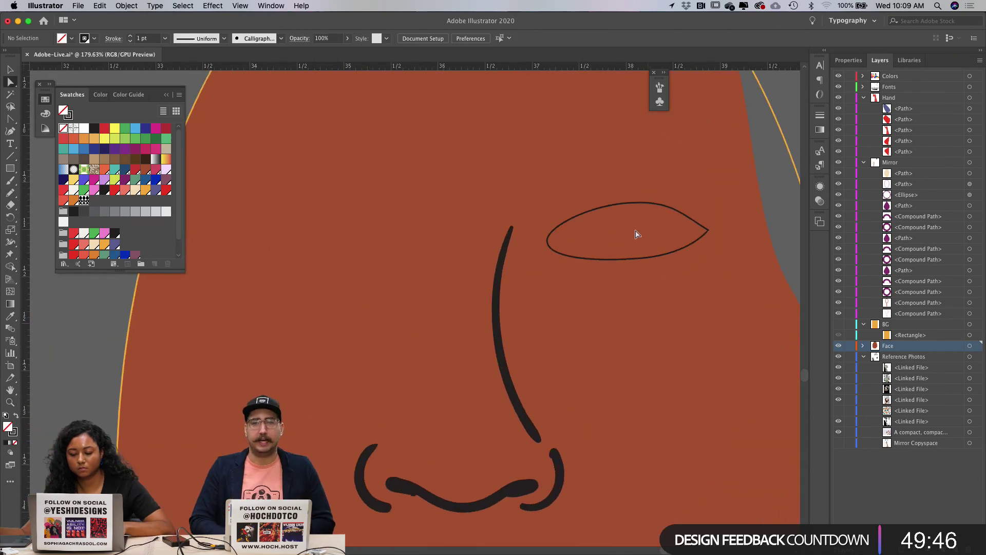
{"action": "left_click", "coordinate": [628, 259]}
{"action": "key", "text": "Delete"}
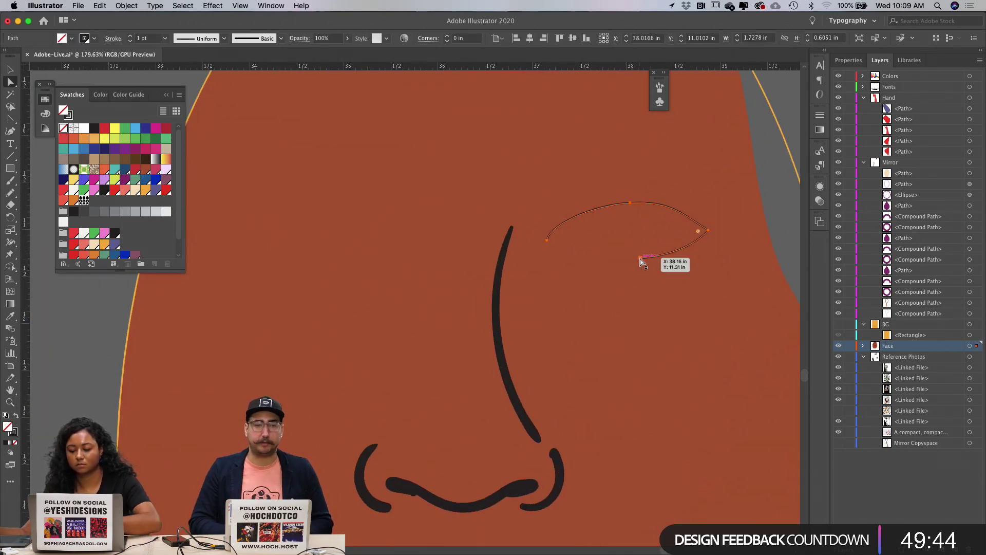
{"action": "left_click", "coordinate": [641, 258]}
{"action": "key", "text": "Delete"}
{"action": "left_click", "coordinate": [710, 173]}
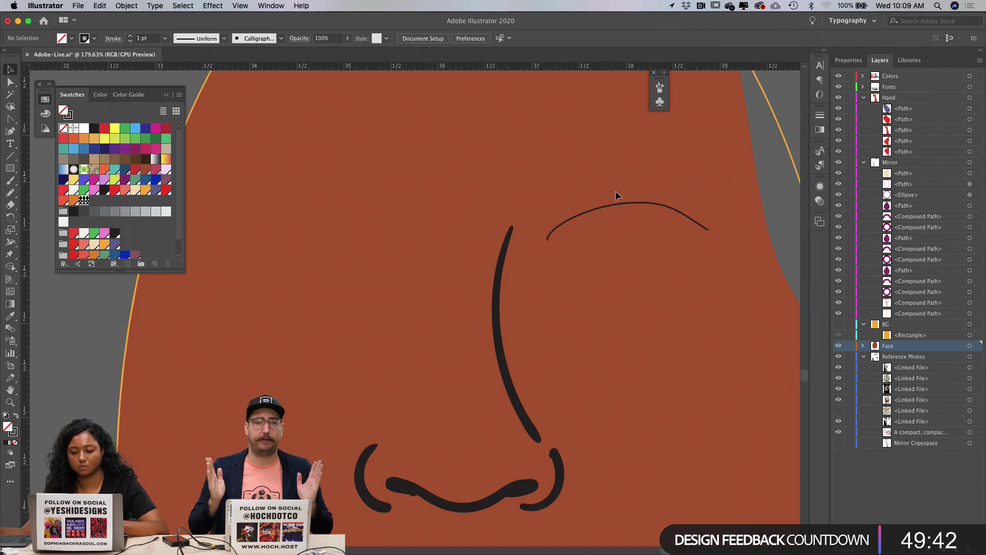
Step: Give the upper eyelid arc a 3 pt stroke with the lens-shaped width profile that tapers at both ends
{"action": "left_click", "coordinate": [618, 203]}
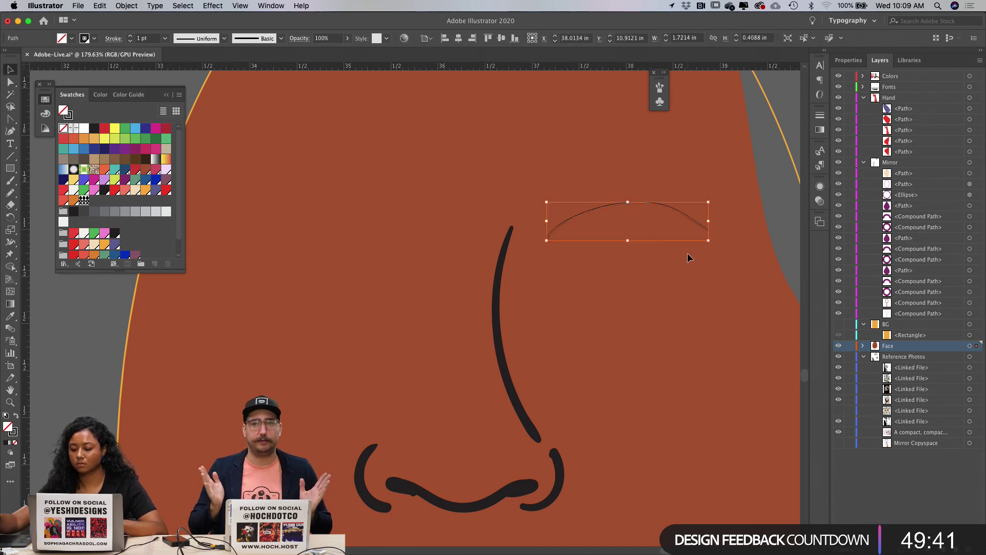
{"action": "left_click", "coordinate": [131, 36]}
{"action": "left_click", "coordinate": [131, 36]}
{"action": "left_click", "coordinate": [207, 39]}
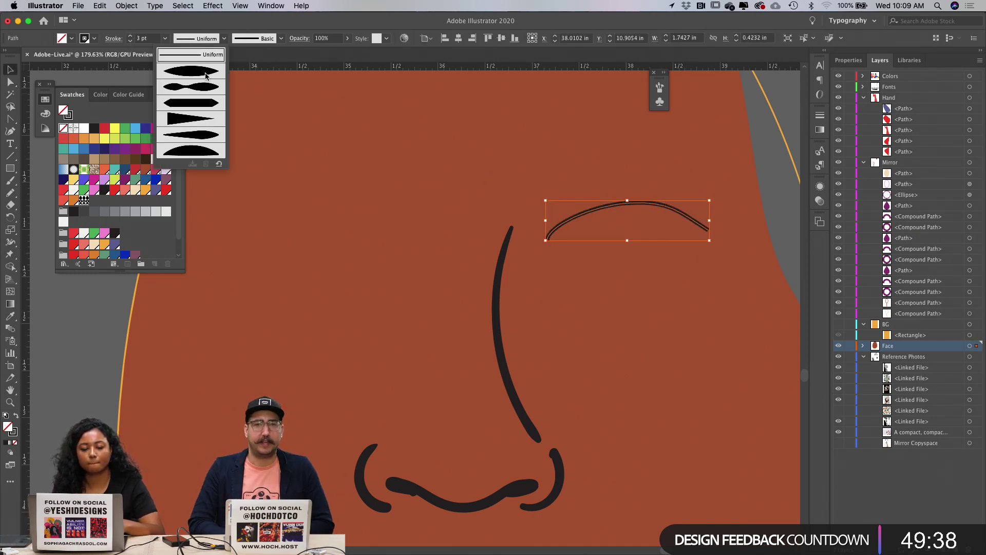
{"action": "left_click", "coordinate": [209, 74]}
{"action": "left_click", "coordinate": [618, 135]}
Step: Adjust the eyelid arc's inner end anchor and curve handles so both ends sweep down gently from the top
{"action": "scroll", "coordinate": [689, 190], "scroll_direction": "up", "scroll_amount": 2}
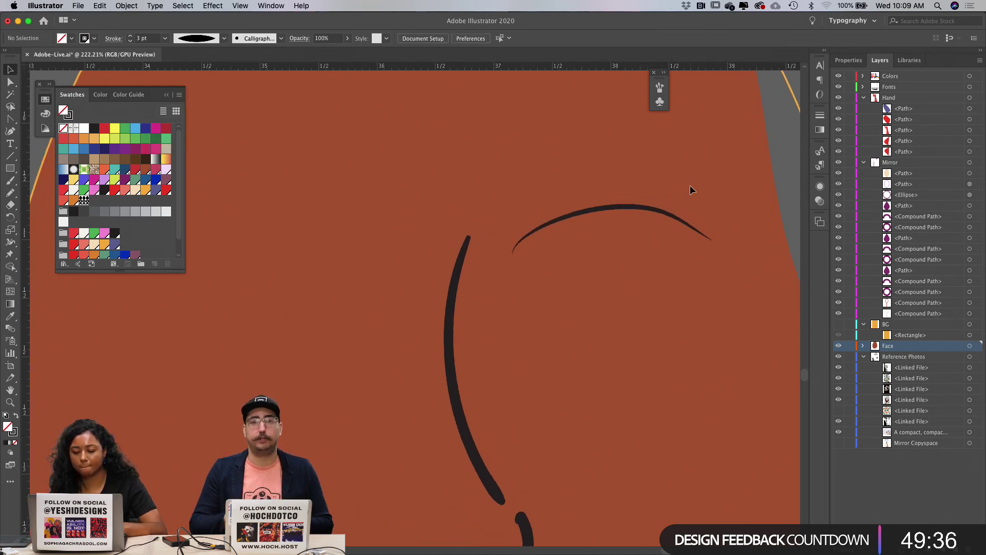
{"action": "key", "text": "a"}
{"action": "left_click", "coordinate": [547, 234]}
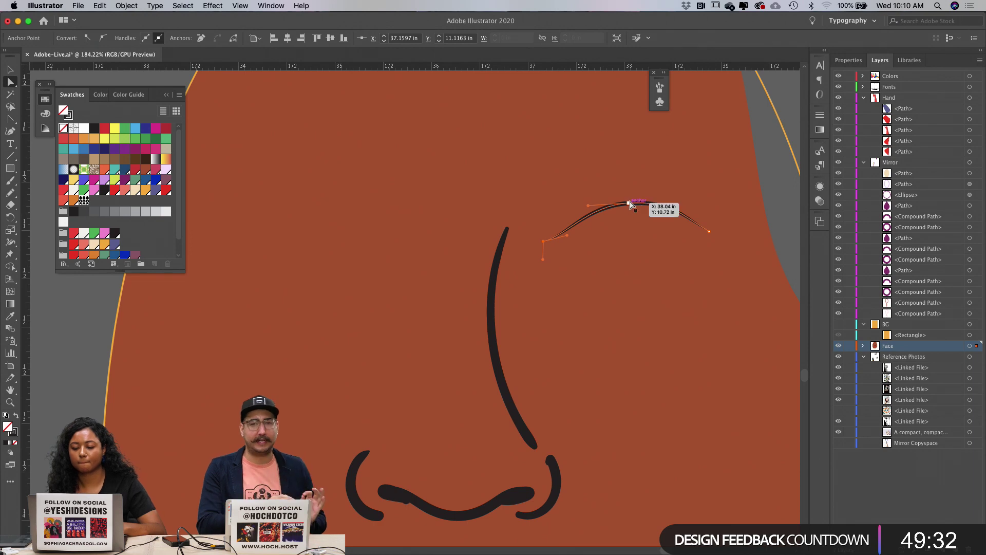
{"action": "left_click", "coordinate": [639, 202]}
{"action": "left_click", "coordinate": [710, 231]}
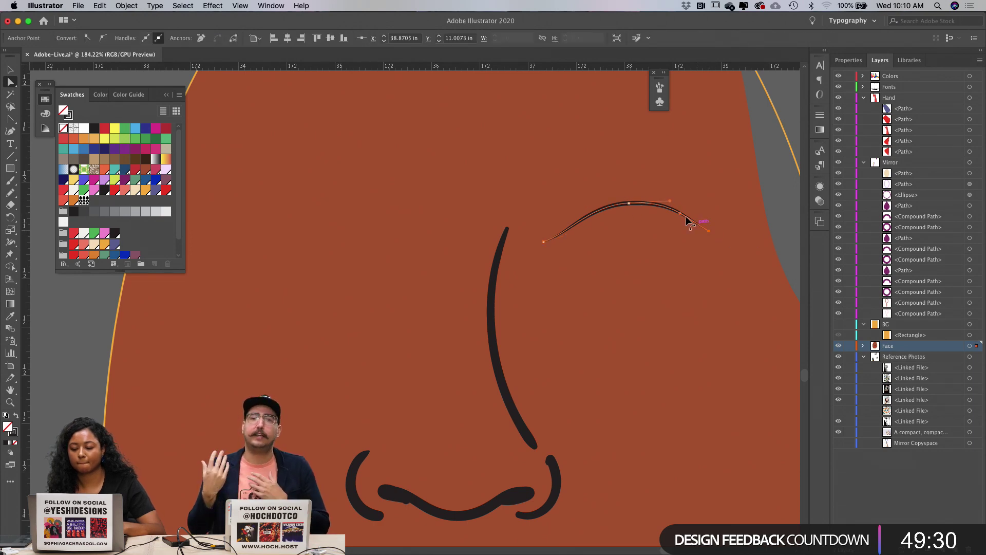
{"action": "left_click_drag", "start_coordinate": [675, 217], "coordinate": [676, 217]}
{"action": "left_click", "coordinate": [735, 201]}
{"action": "scroll", "coordinate": [735, 200], "scroll_direction": "down", "scroll_amount": 5}
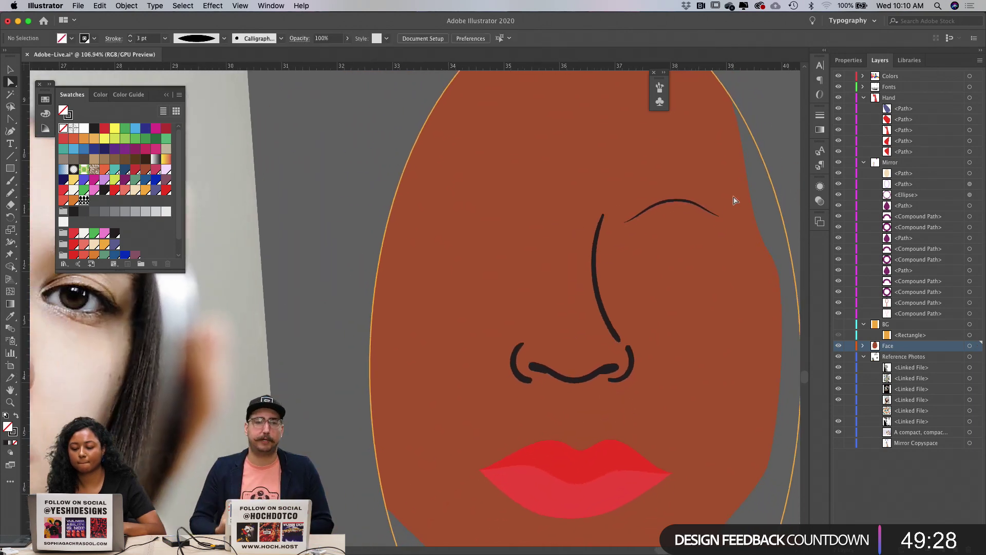
Step: Draw an ellipse about 0.45 by 0.53 in over the middle of the eyelid, with a near-black fill and no stroke
{"action": "scroll", "coordinate": [735, 200], "scroll_direction": "up", "scroll_amount": 5}
{"action": "scroll", "coordinate": [735, 201], "scroll_direction": "down", "scroll_amount": 1}
{"action": "key", "text": "v"}
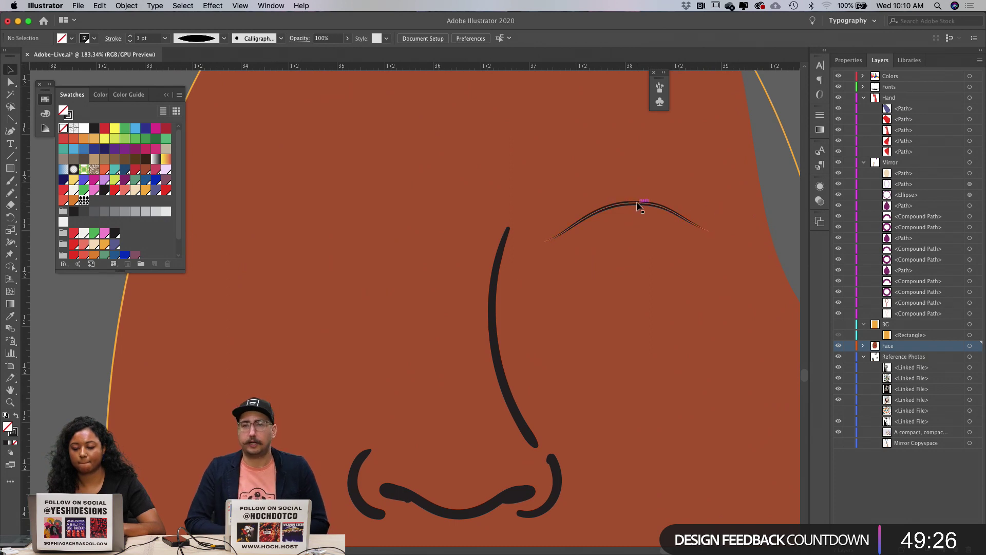
{"action": "key", "text": "p"}
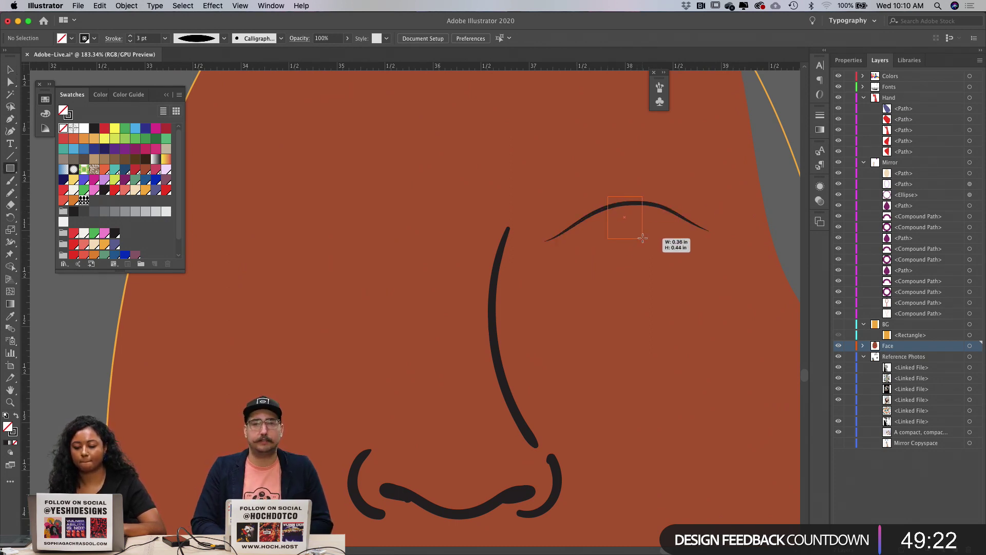
{"action": "mouse_move", "coordinate": [608, 189]}
{"action": "left_mouse_down"}
{"action": "mouse_move", "coordinate": [663, 239]}
{"action": "mouse_move", "coordinate": [652, 242]}
{"action": "left_mouse_up"}
{"action": "key", "text": "v"}
{"action": "key", "text": "shift+x"}
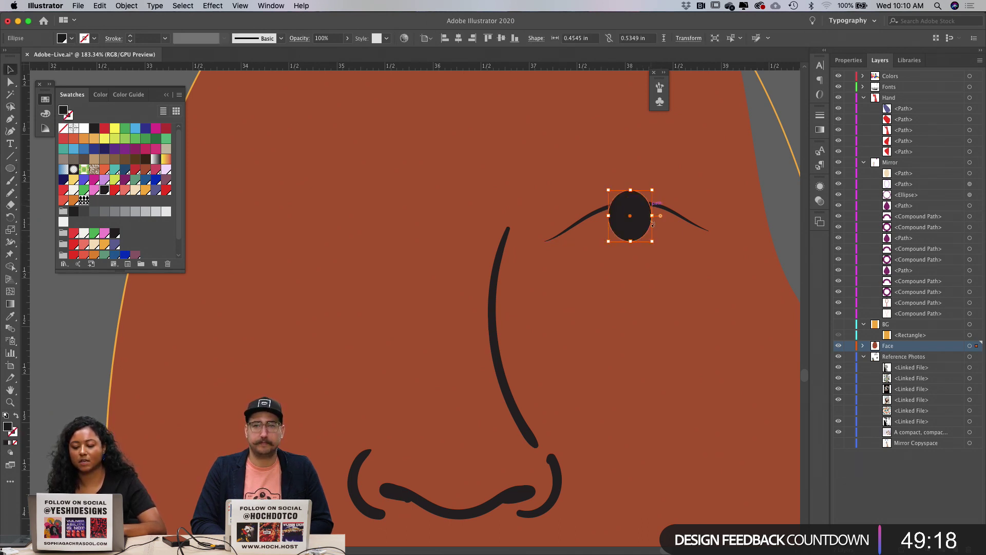
Step: Select the ellipse together with the eyelid arc and trim away the part of the ellipse above the lid with Shape Builder
{"action": "left_click", "coordinate": [670, 211], "text": "shift"}
{"action": "key", "text": "shift+m"}
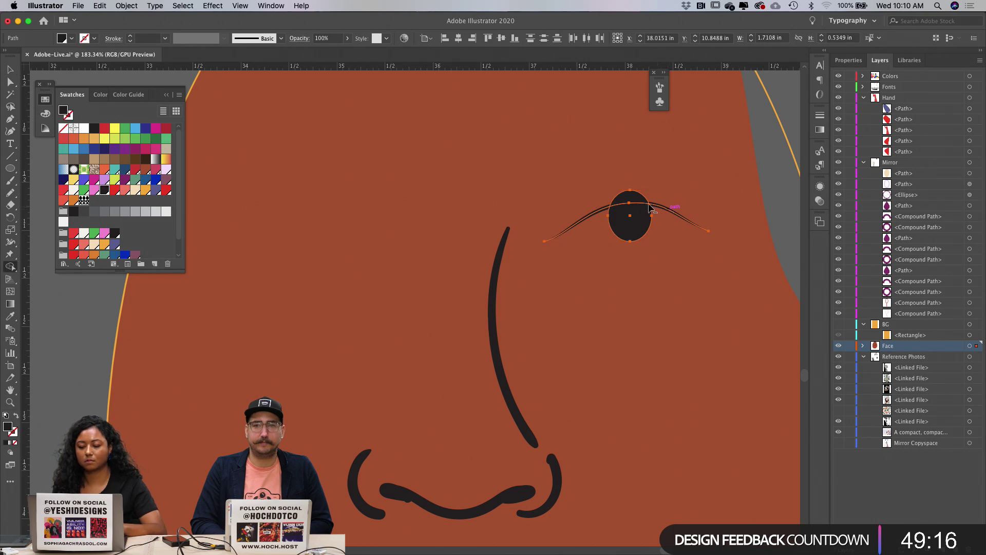
{"action": "key", "text": "a"}
{"action": "left_click", "coordinate": [697, 193]}
{"action": "scroll", "coordinate": [698, 193], "scroll_direction": "down", "scroll_amount": 5}
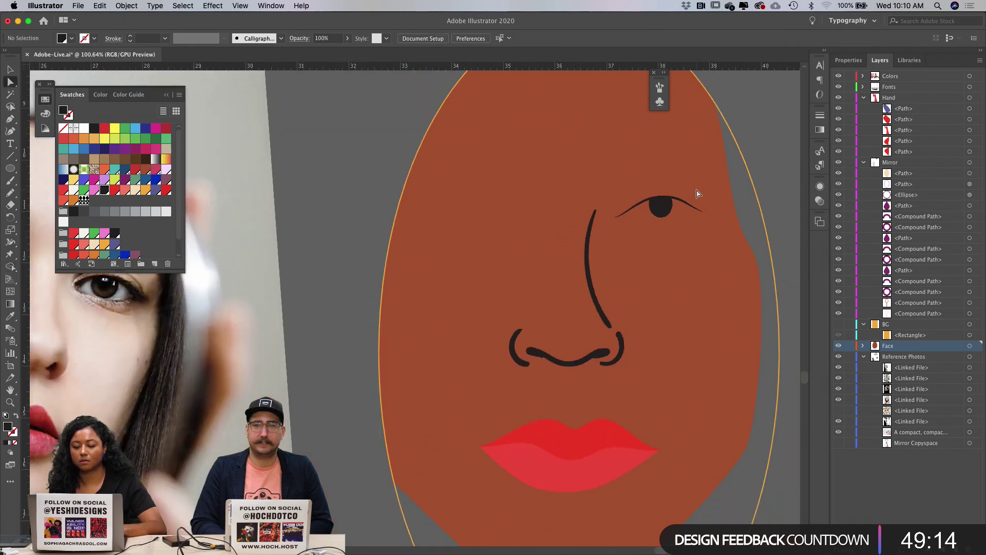
{"action": "scroll", "coordinate": [698, 193], "scroll_direction": "up", "scroll_amount": 3}
{"action": "scroll", "coordinate": [641, 211], "scroll_direction": "up", "scroll_amount": 3}
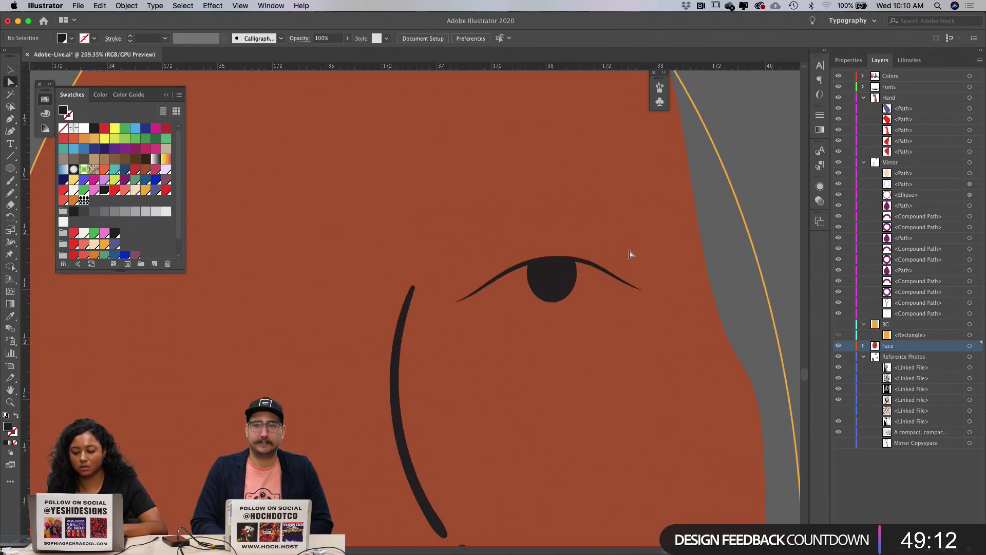
{"action": "key", "text": "b"}
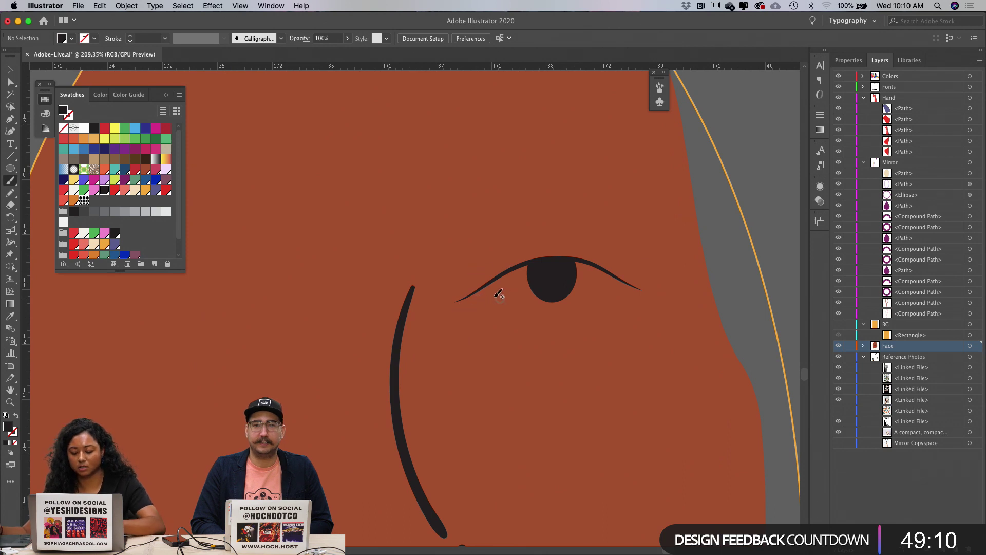
{"action": "key", "text": "p"}
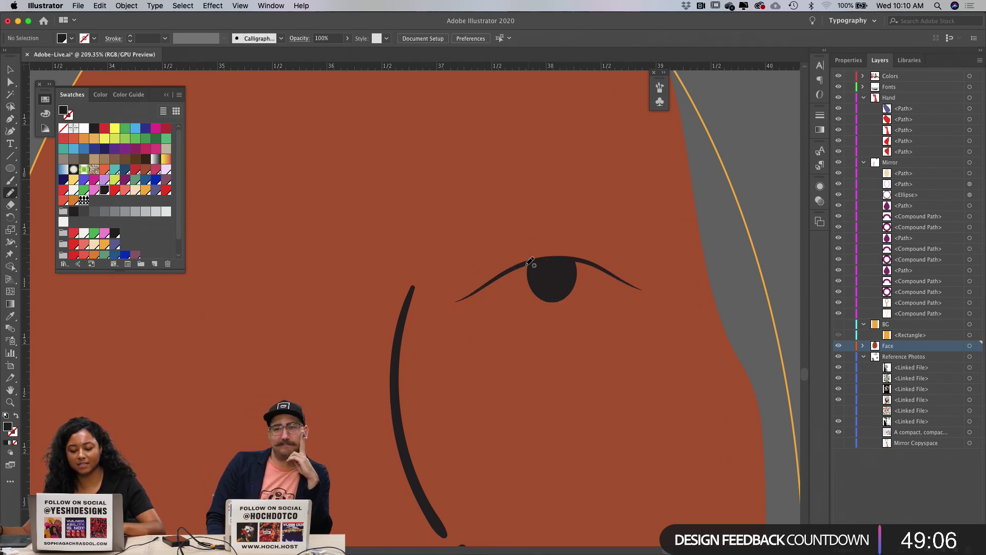
{"action": "left_click_drag", "start_coordinate": [478, 299], "coordinate": [595, 301]}
{"action": "key", "text": "super+z"}
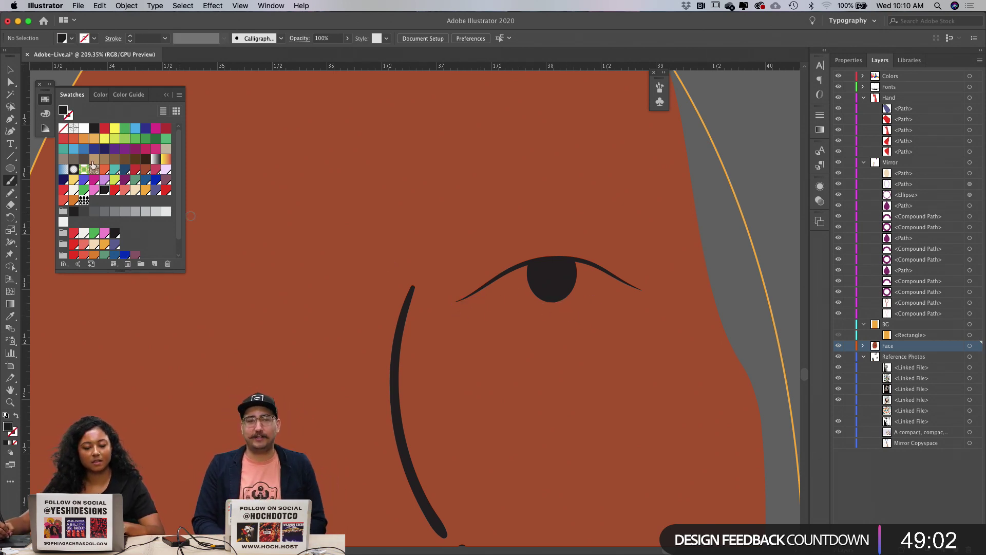
Step: Choose the small calligraphic brush and confirm its size as 6 pt, pressure-controlled with 6 pt variation
{"action": "left_click", "coordinate": [272, 41]}
{"action": "double_click", "coordinate": [206, 63]}
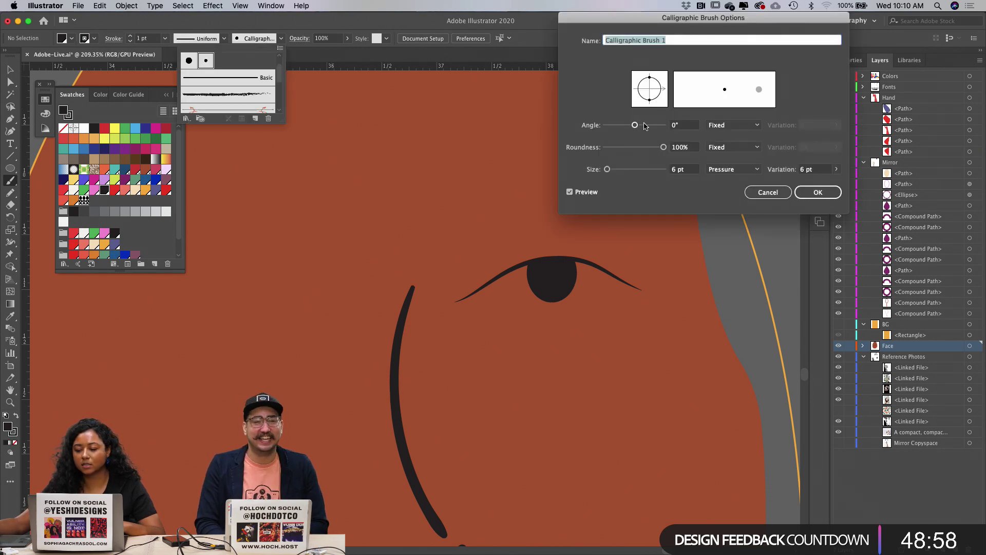
{"action": "left_click", "coordinate": [693, 169]}
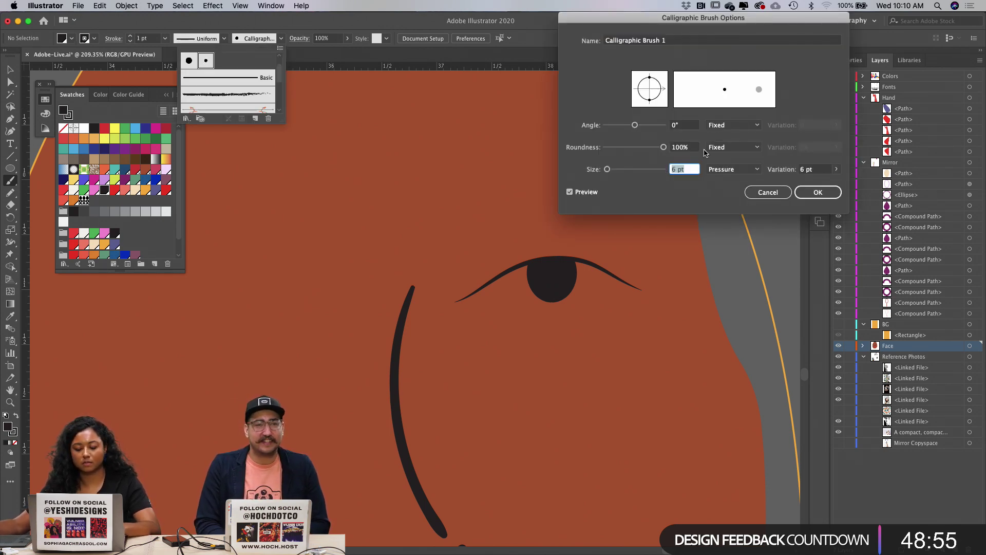
{"action": "left_click", "coordinate": [817, 191]}
{"action": "left_click", "coordinate": [741, 132]}
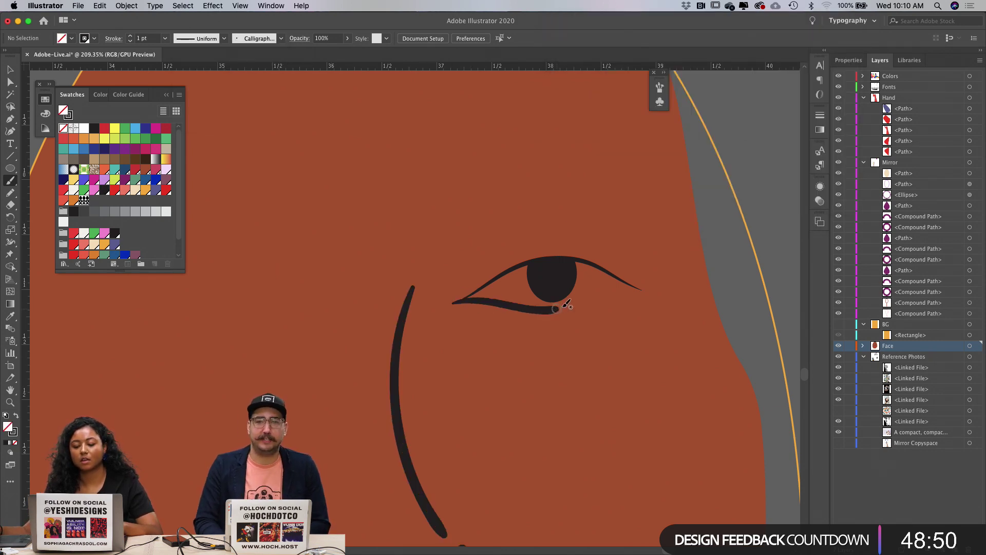
{"action": "key", "text": "super+z"}
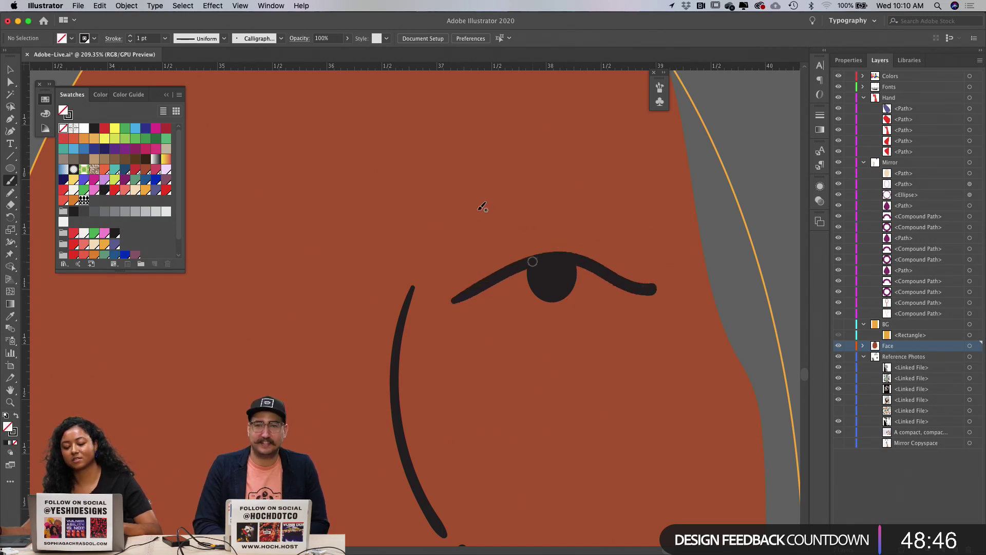
{"action": "mouse_move", "coordinate": [642, 289]}
{"action": "left_mouse_down"}
{"action": "mouse_move", "coordinate": [461, 302]}
{"action": "mouse_move", "coordinate": [510, 267]}
{"action": "left_mouse_up"}
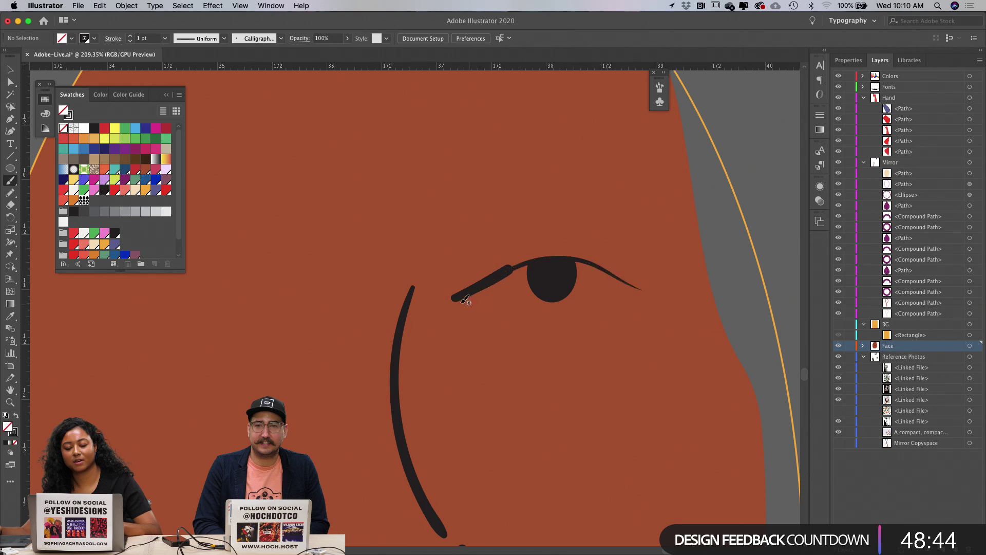
{"action": "key", "text": "super+z"}
{"action": "left_click_drag", "start_coordinate": [455, 299], "coordinate": [498, 279]}
{"action": "left_click_drag", "start_coordinate": [574, 250], "coordinate": [666, 292]}
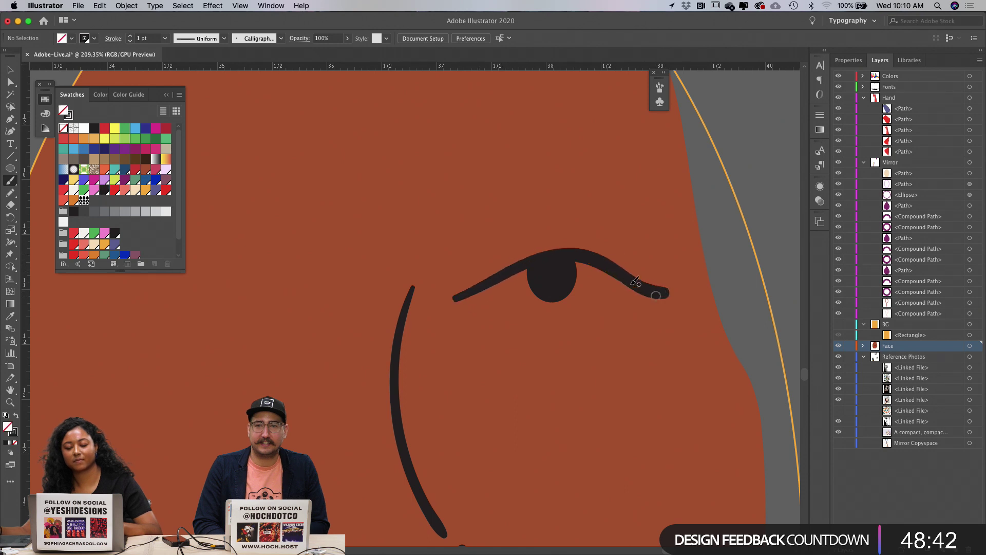
{"action": "key", "text": "super+z"}
{"action": "key", "text": "super+z"}
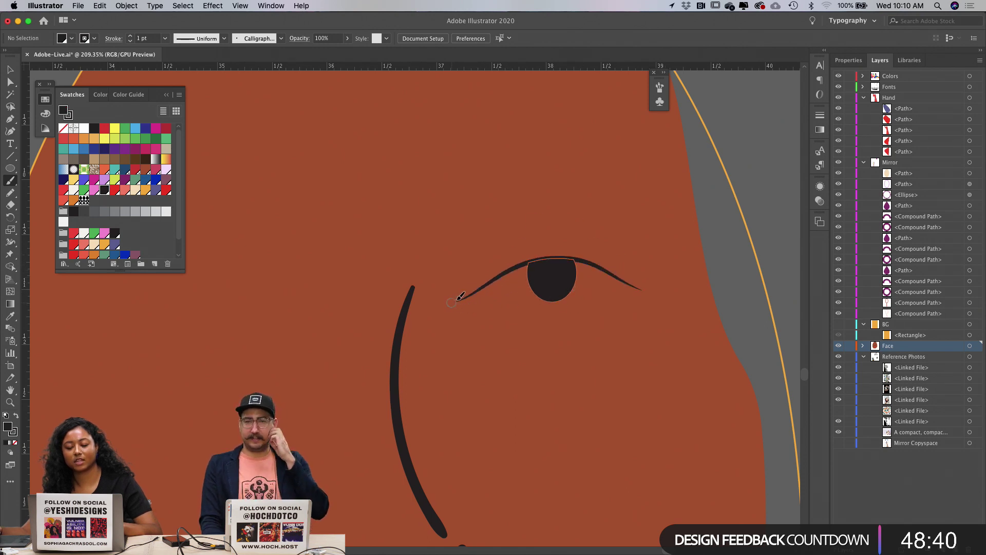
Step: Brush a thick upper eyelid line along the tapered arc and a shorter upward-curving lower lid line beneath the iris
{"action": "mouse_move", "coordinate": [460, 297]}
{"action": "left_mouse_down"}
{"action": "mouse_move", "coordinate": [538, 259]}
{"action": "mouse_move", "coordinate": [605, 265]}
{"action": "mouse_move", "coordinate": [667, 288]}
{"action": "left_mouse_up"}
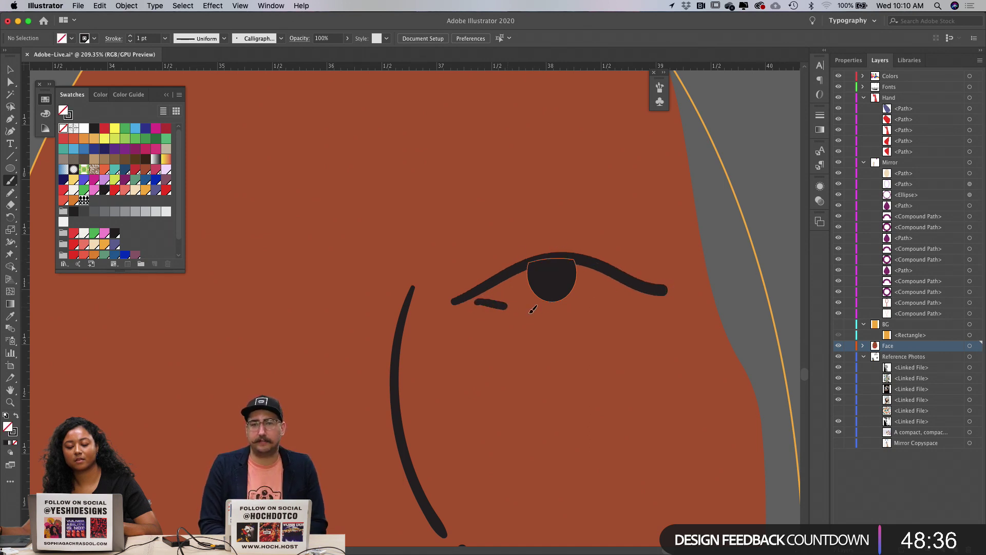
{"action": "left_click_drag", "start_coordinate": [531, 310], "coordinate": [596, 324]}
{"action": "key", "text": "super+z"}
{"action": "mouse_move", "coordinate": [486, 298]}
{"action": "left_mouse_down"}
{"action": "mouse_move", "coordinate": [548, 308]}
{"action": "mouse_move", "coordinate": [610, 295]}
{"action": "left_mouse_up"}
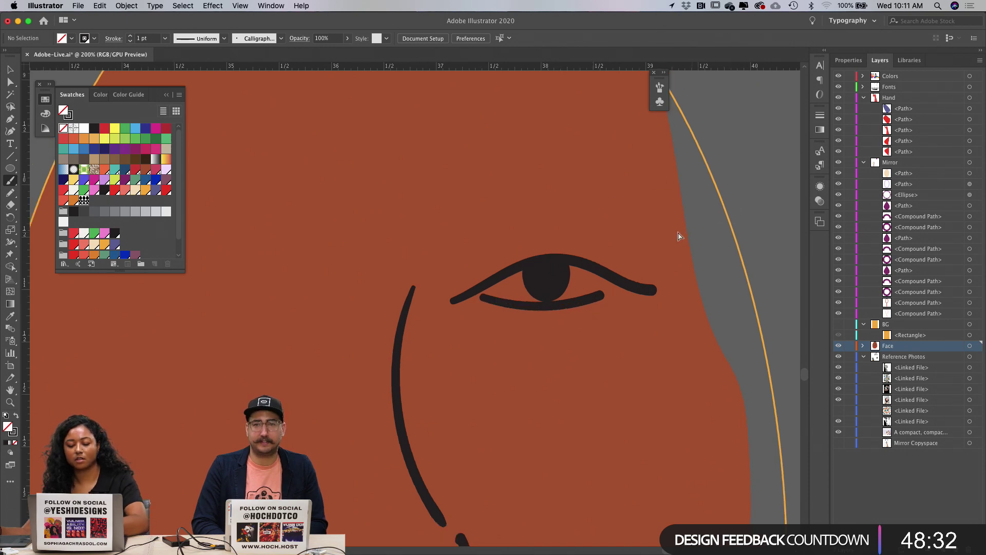
Step: Adjust the curve handle near the upper lid's inner end and shift the upper lid line slightly upward above the iris
{"action": "key", "text": "super+minus"}
{"action": "key", "text": "super+minus"}
{"action": "key", "text": "super+minus"}
{"action": "key", "text": "super+minus"}
{"action": "left_click_drag", "start_coordinate": [430, 310], "coordinate": [603, 214]}
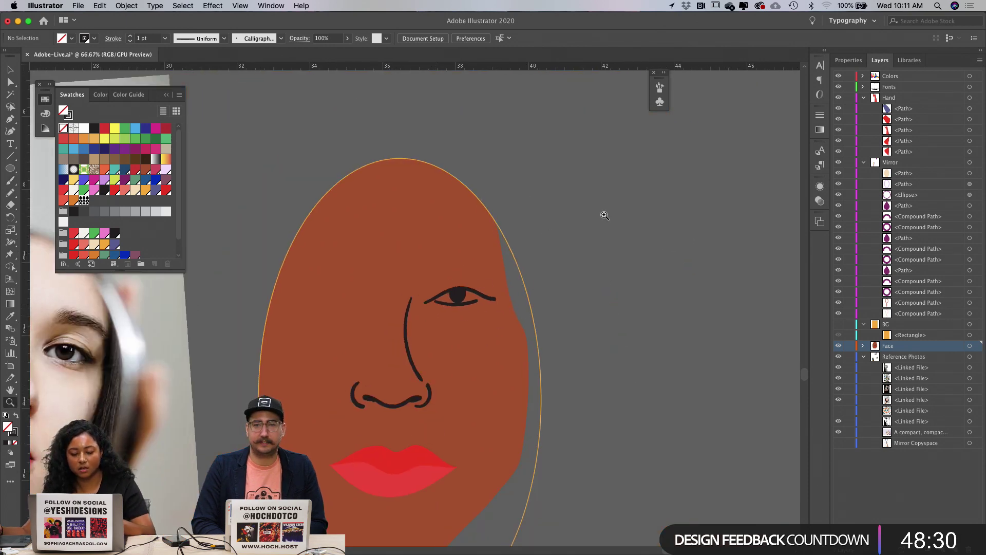
{"action": "key", "text": "a"}
{"action": "left_click", "coordinate": [406, 274]}
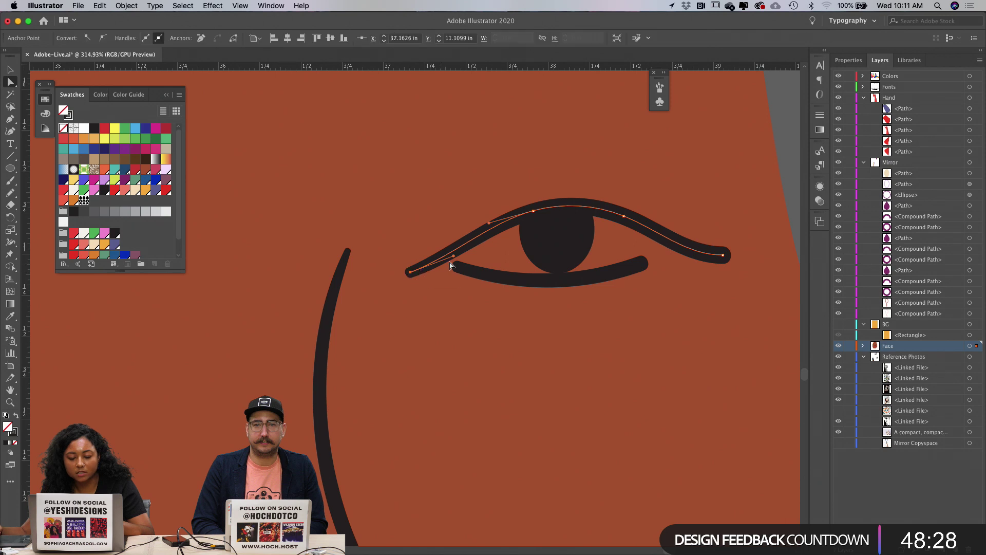
{"action": "left_click_drag", "start_coordinate": [451, 264], "coordinate": [464, 253]}
{"action": "key", "text": "v"}
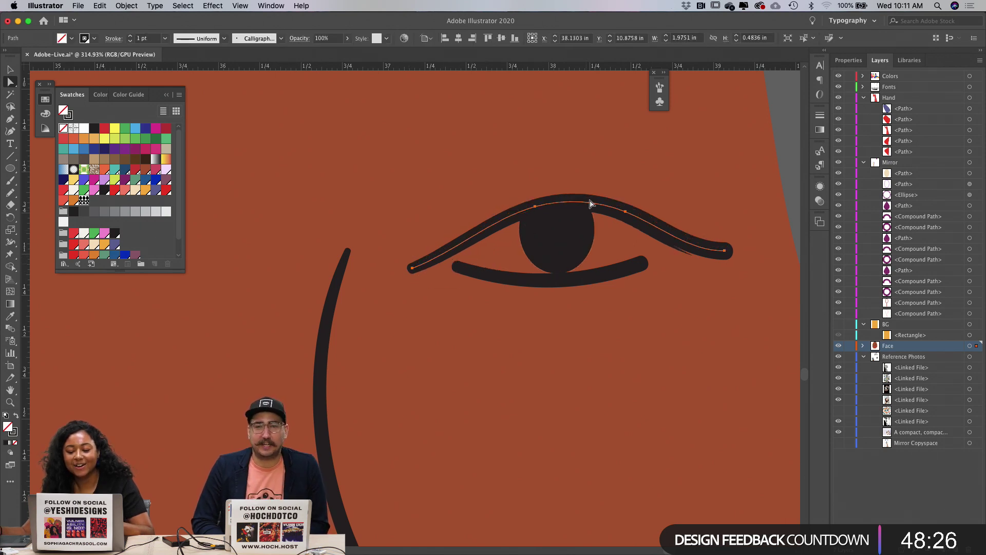
{"action": "left_click_drag", "start_coordinate": [593, 202], "coordinate": [591, 201]}
{"action": "left_click", "coordinate": [515, 261]}
{"action": "left_click_drag", "start_coordinate": [434, 263], "coordinate": [430, 262]}
{"action": "left_click", "coordinate": [625, 177]}
Step: Move the inner end anchor of the upper lid line slightly toward the iris to shorten the inner corner
{"action": "scroll", "coordinate": [605, 178], "scroll_direction": "down", "scroll_amount": 8}
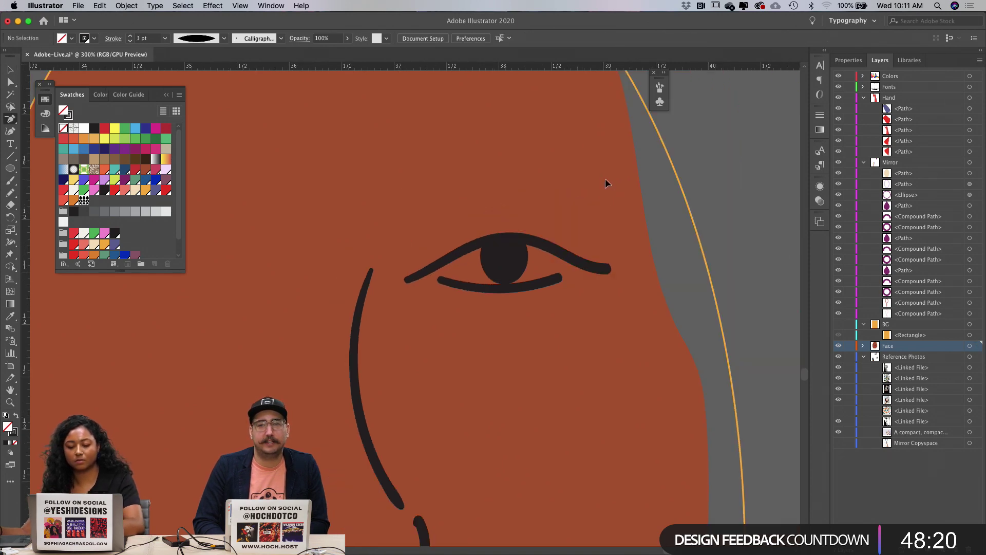
{"action": "scroll", "coordinate": [565, 237], "scroll_direction": "up", "scroll_amount": 3}
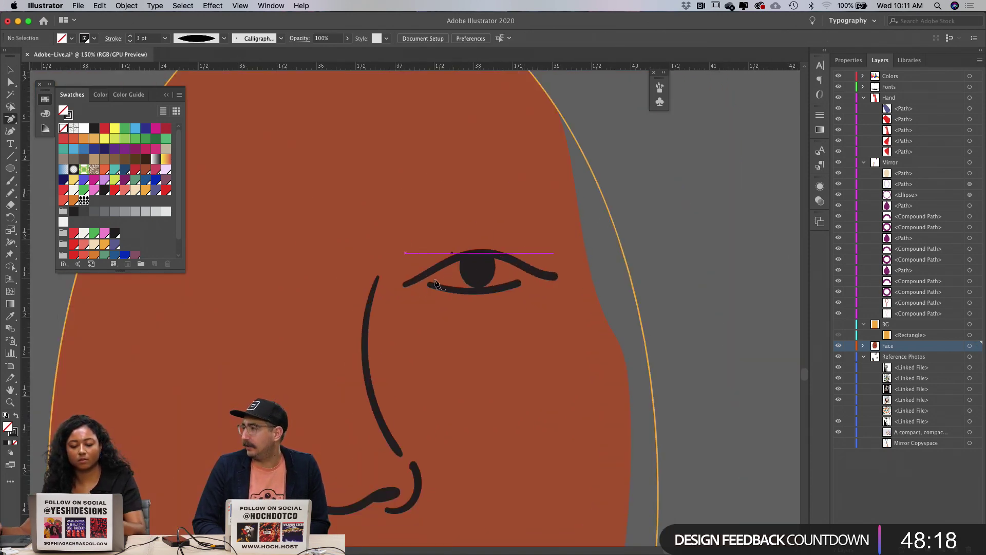
{"action": "key", "text": "a"}
{"action": "left_click_drag", "start_coordinate": [406, 284], "coordinate": [414, 283]}
{"action": "key", "text": "super+z"}
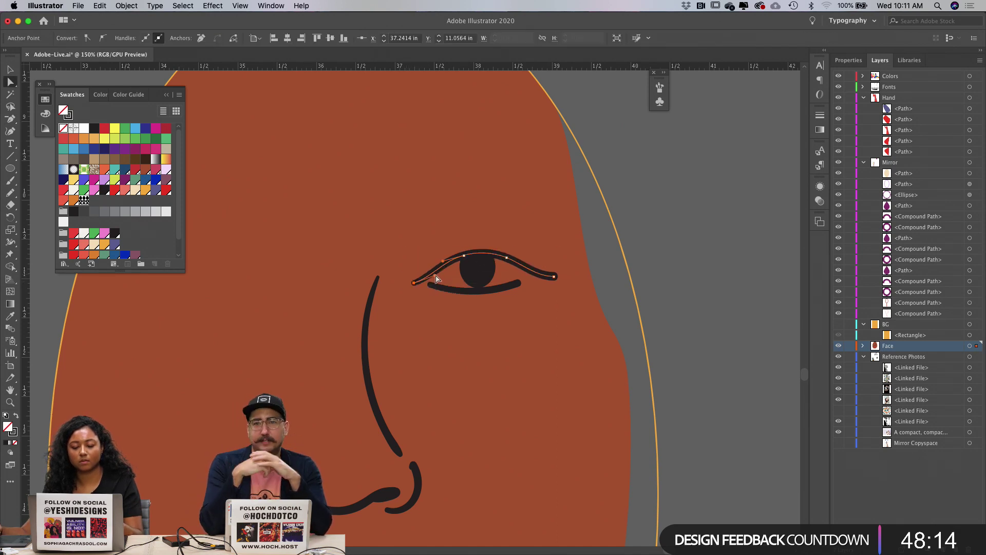
Step: Shift the lower lid line slightly toward the outer corner so it sits centred under the iris
{"action": "key", "text": "v"}
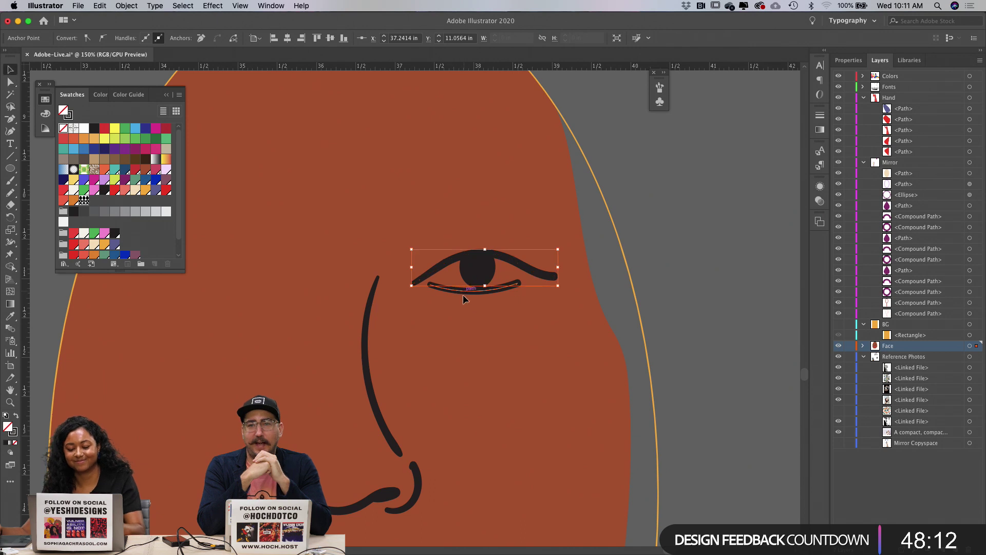
{"action": "left_click", "coordinate": [464, 292]}
{"action": "mouse_move", "coordinate": [489, 291]}
{"action": "left_mouse_down"}
{"action": "mouse_move", "coordinate": [517, 287]}
{"action": "mouse_move", "coordinate": [504, 289]}
{"action": "left_mouse_up"}
{"action": "left_click", "coordinate": [683, 252]}
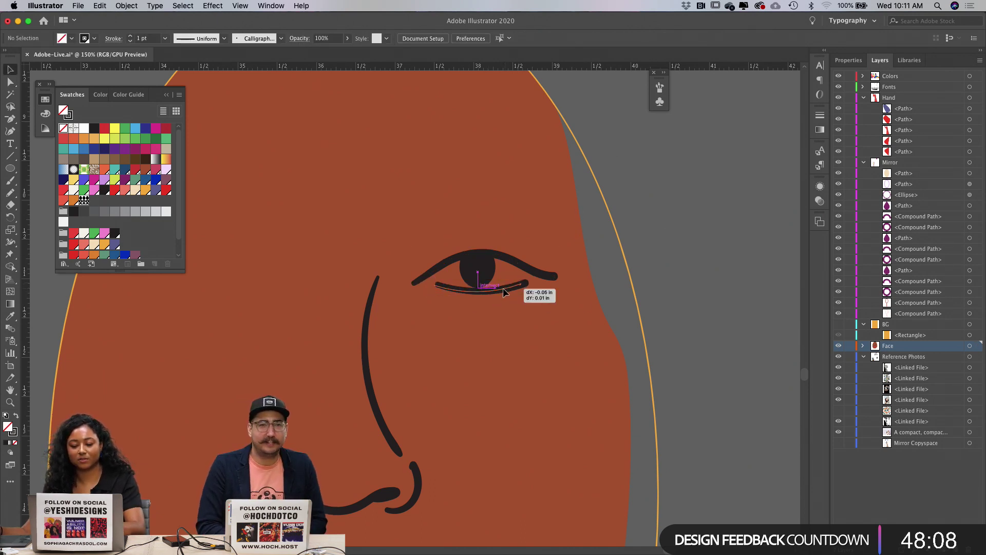
{"action": "left_click", "coordinate": [639, 214]}
{"action": "left_click", "coordinate": [498, 290]}
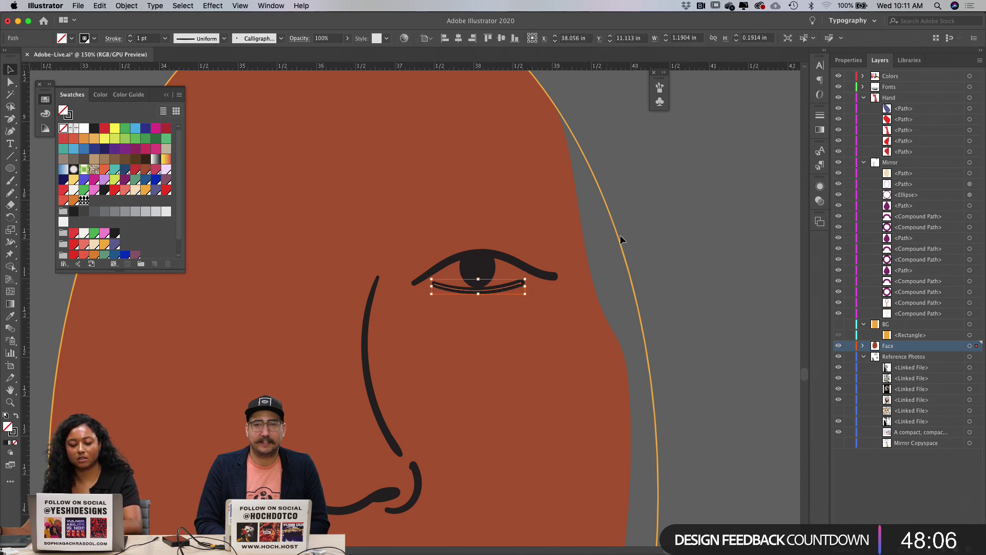
{"action": "left_click", "coordinate": [643, 214]}
Step: Select both lid lines together with the iris and scale the whole eye uniformly to 110%
{"action": "key", "text": "super+minus"}
{"action": "key", "text": "super+minus"}
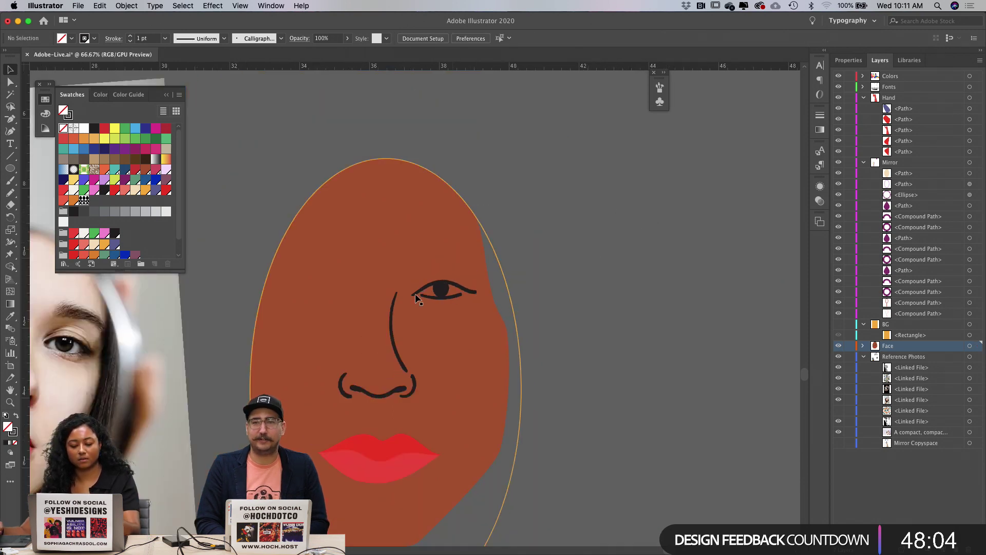
{"action": "left_click_drag", "start_coordinate": [436, 265], "coordinate": [461, 301]}
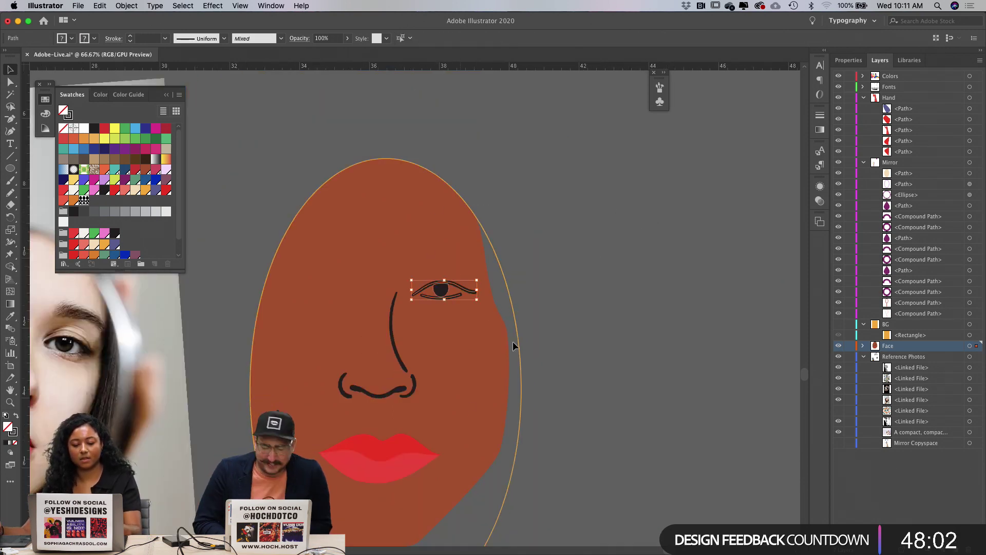
{"action": "key", "text": "s"}
{"action": "key", "text": "Return"}
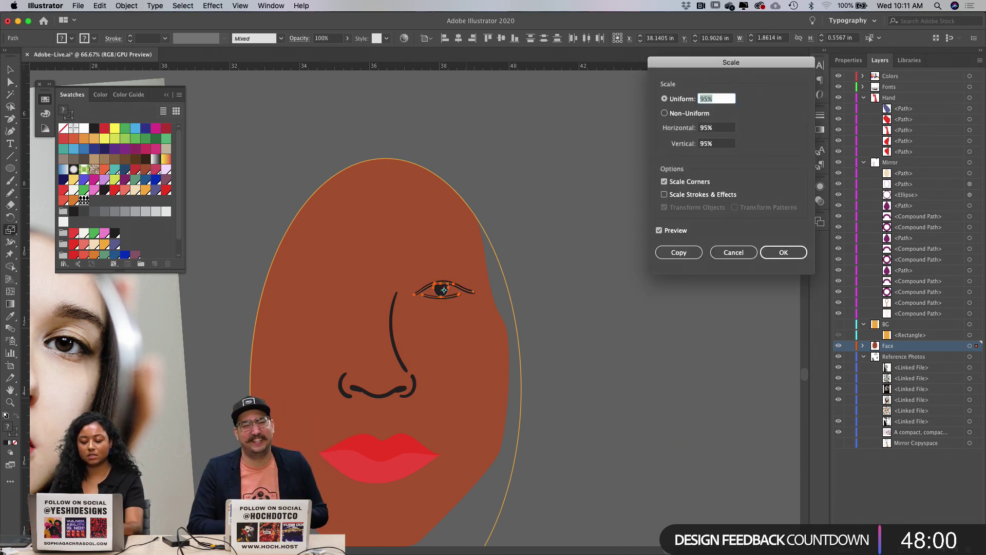
{"action": "type", "text": "110"}
{"action": "key", "text": "Return"}
{"action": "key", "text": "Return"}
{"action": "key", "text": "Return"}
{"action": "key", "text": "Return"}
{"action": "key", "text": "Return"}
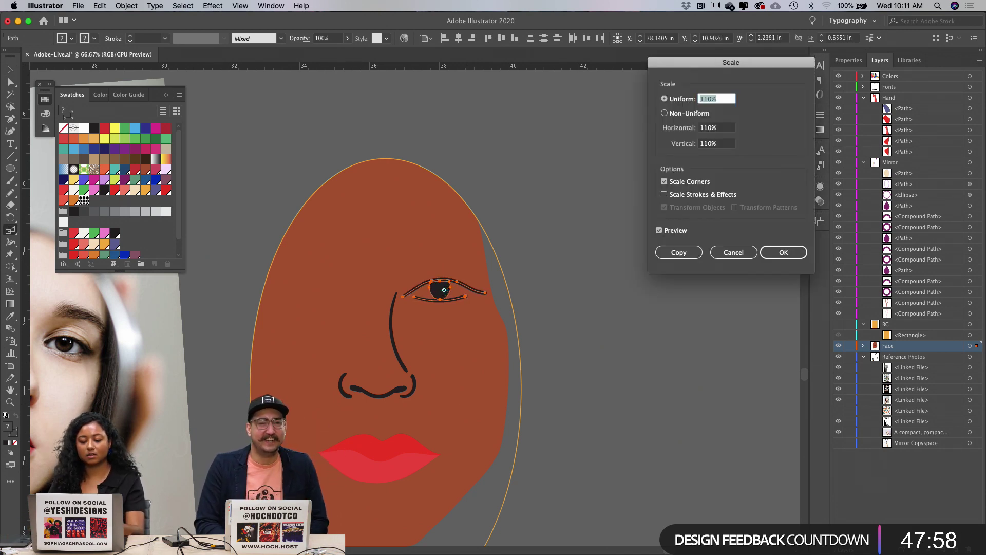
{"action": "key", "text": "ctrl+z"}
{"action": "key", "text": "ctrl+z"}
{"action": "key", "text": "v"}
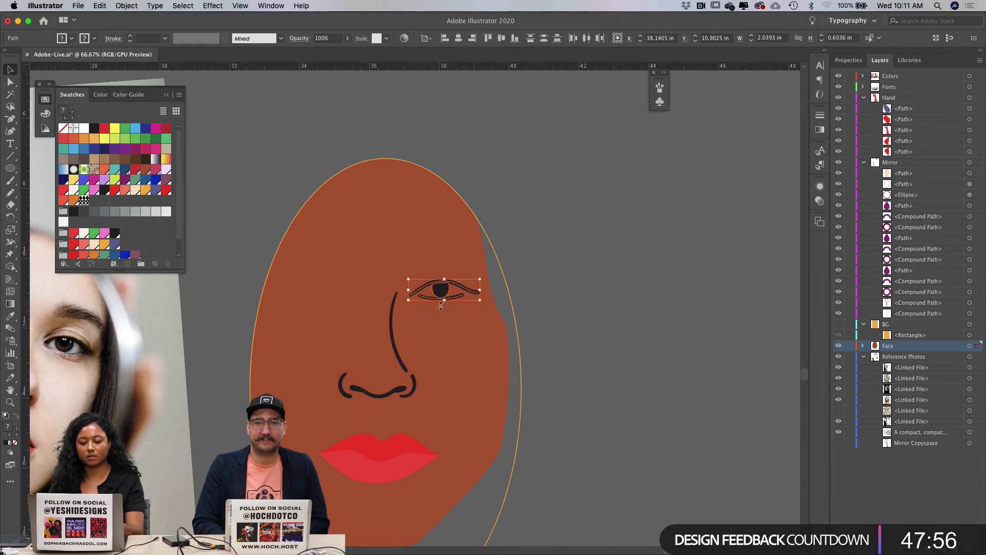
{"action": "left_click", "coordinate": [413, 329]}
Step: Scale only the dark iris uniformly to 110% so it reaches both lid lines
{"action": "scroll", "coordinate": [429, 239], "scroll_direction": "down", "scroll_amount": 2}
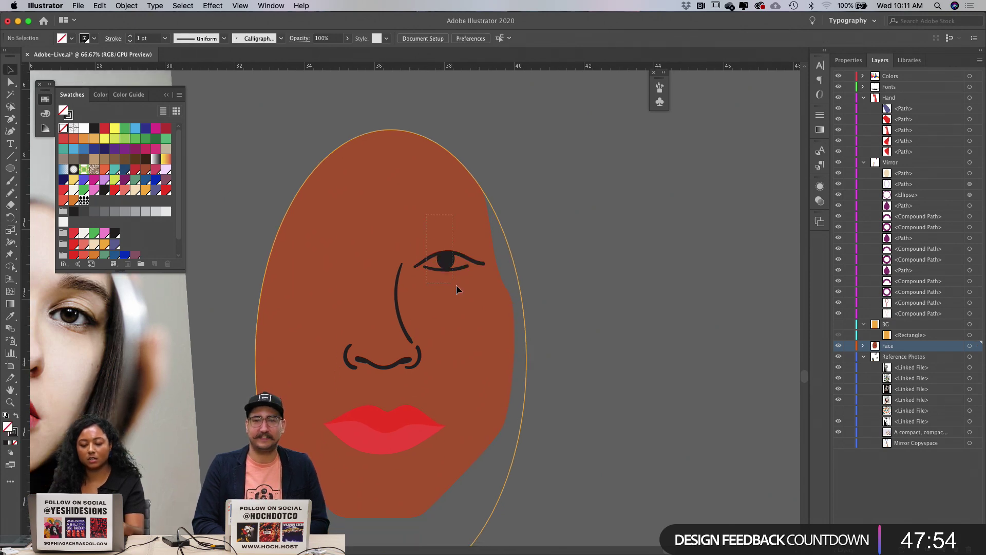
{"action": "left_click", "coordinate": [462, 267]}
{"action": "scroll", "coordinate": [471, 278], "scroll_direction": "up", "scroll_amount": 5}
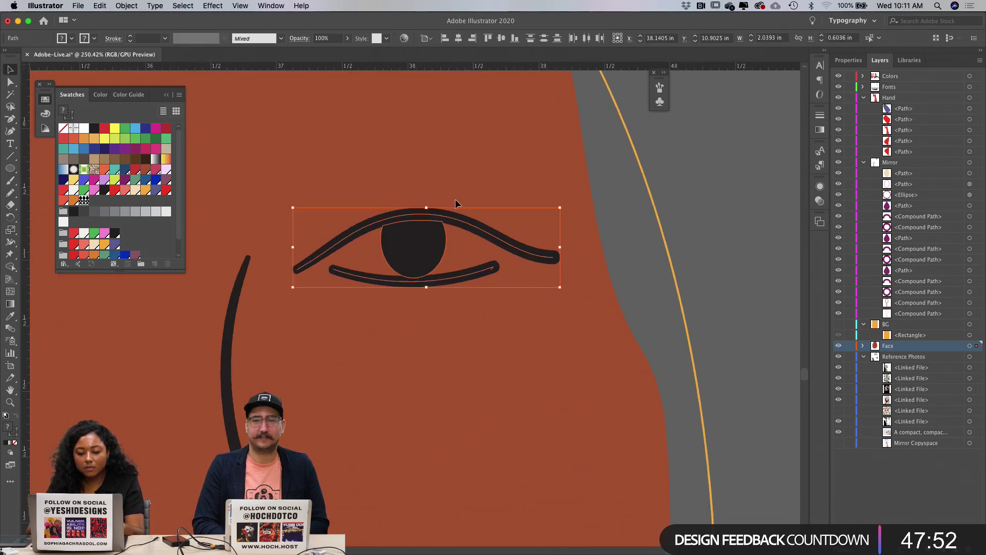
{"action": "left_click", "coordinate": [436, 166]}
{"action": "left_click", "coordinate": [417, 252]}
{"action": "key", "text": "s"}
{"action": "key", "text": "Return"}
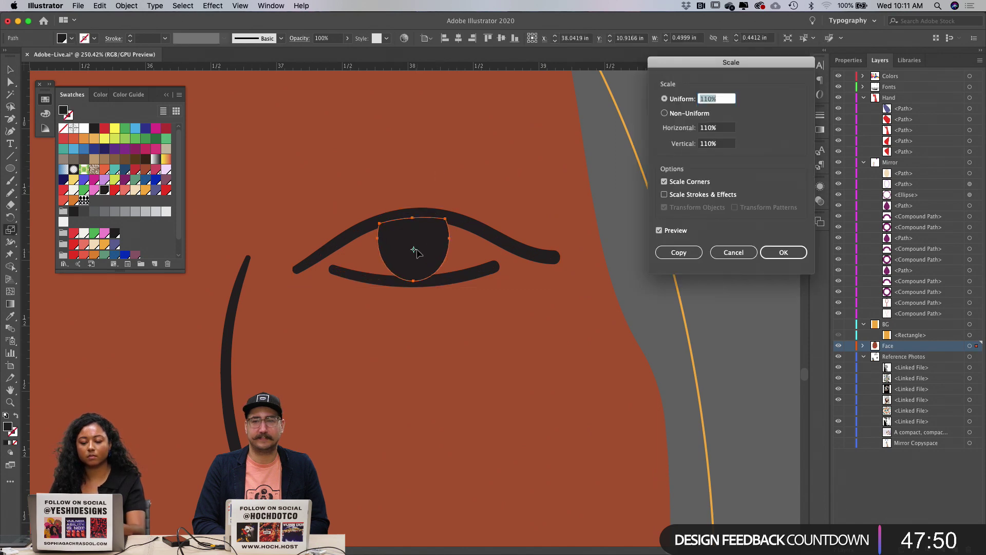
{"action": "key", "text": "Return"}
{"action": "scroll", "coordinate": [491, 142], "scroll_direction": "down", "scroll_amount": 5}
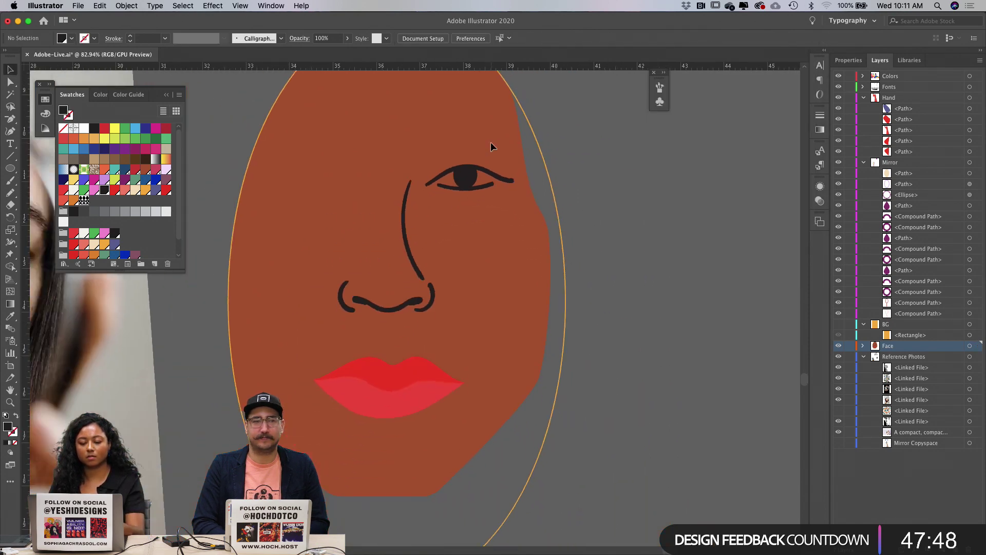
Step: Rotate the whole eye about 7° counterclockwise so that its outer corner sits higher than the inner one
{"action": "scroll", "coordinate": [491, 143], "scroll_direction": "up", "scroll_amount": 4}
{"action": "scroll", "coordinate": [513, 230], "scroll_direction": "up", "scroll_amount": 5}
{"action": "left_click", "coordinate": [463, 287]}
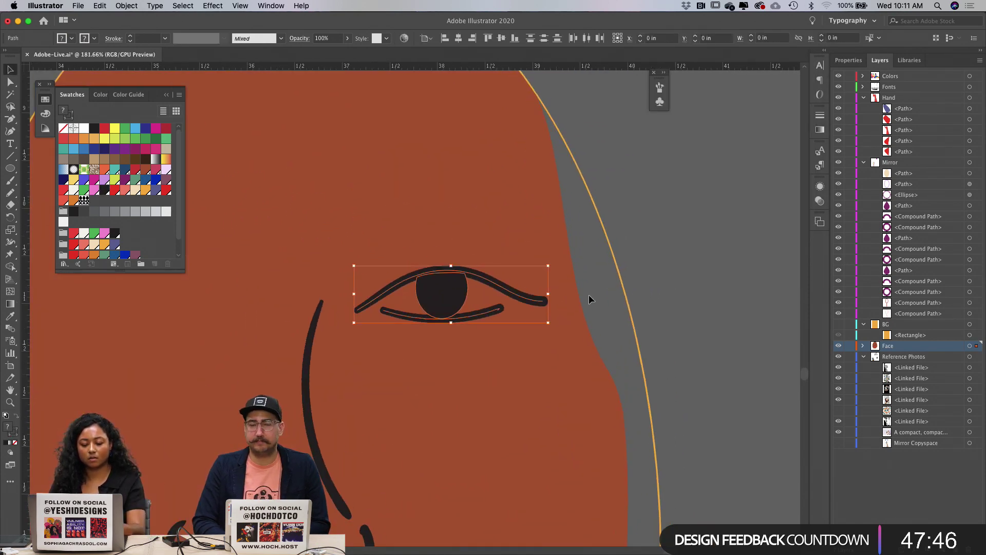
{"action": "key", "text": "r"}
{"action": "left_click_drag", "start_coordinate": [589, 295], "coordinate": [600, 278]}
{"action": "key", "text": "v"}
{"action": "left_click", "coordinate": [464, 241]}
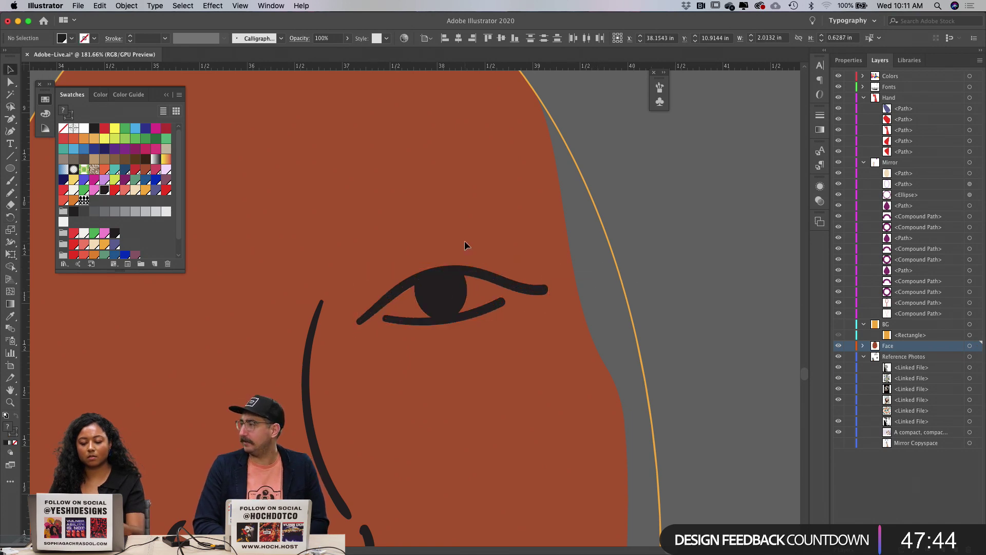
Step: Duplicate the finished eye, flip the copy horizontally and place it level on the other side of the nose
{"action": "scroll", "coordinate": [464, 241], "scroll_direction": "down", "scroll_amount": 5}
{"action": "scroll", "coordinate": [454, 222], "scroll_direction": "up", "scroll_amount": 3}
{"action": "left_click_drag", "start_coordinate": [439, 240], "coordinate": [482, 327]}
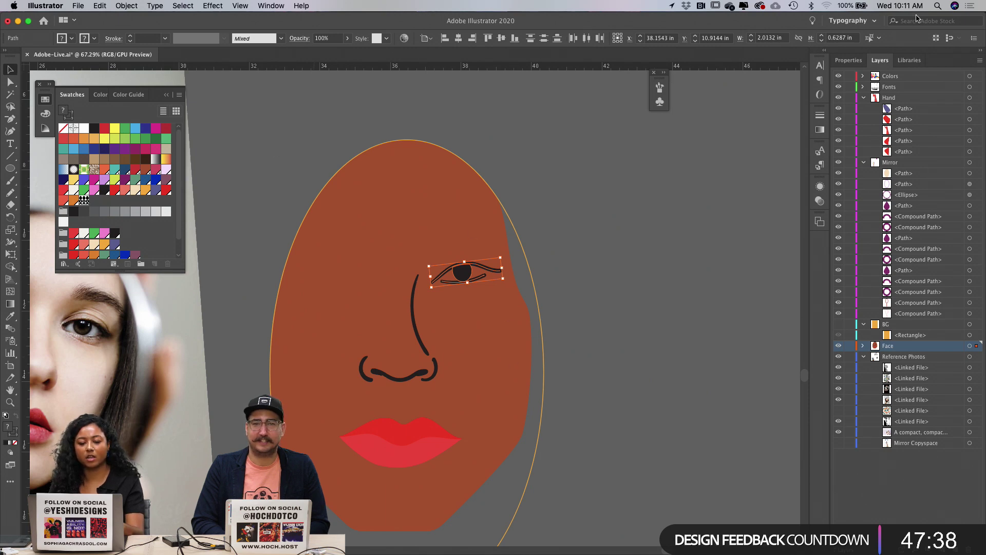
{"action": "left_click", "coordinate": [850, 60]}
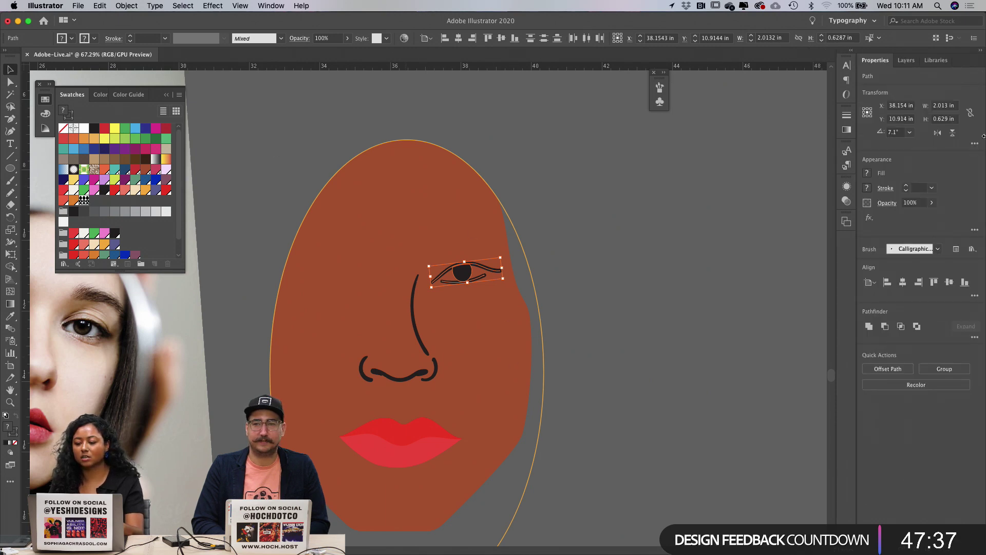
{"action": "left_click", "coordinate": [936, 134]}
{"action": "left_click_drag", "start_coordinate": [485, 280], "coordinate": [354, 275]}
{"action": "left_click", "coordinate": [497, 320]}
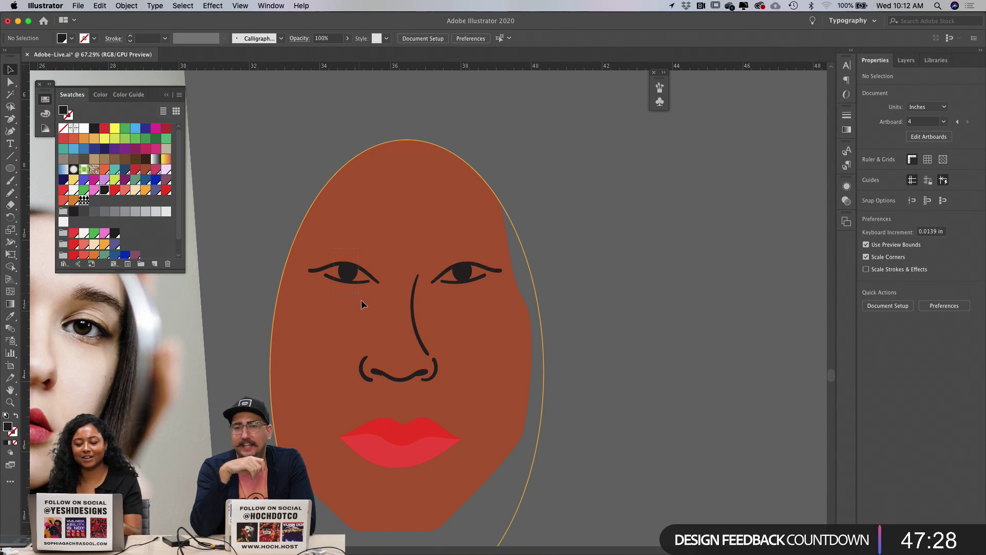
{"action": "left_click", "coordinate": [361, 281]}
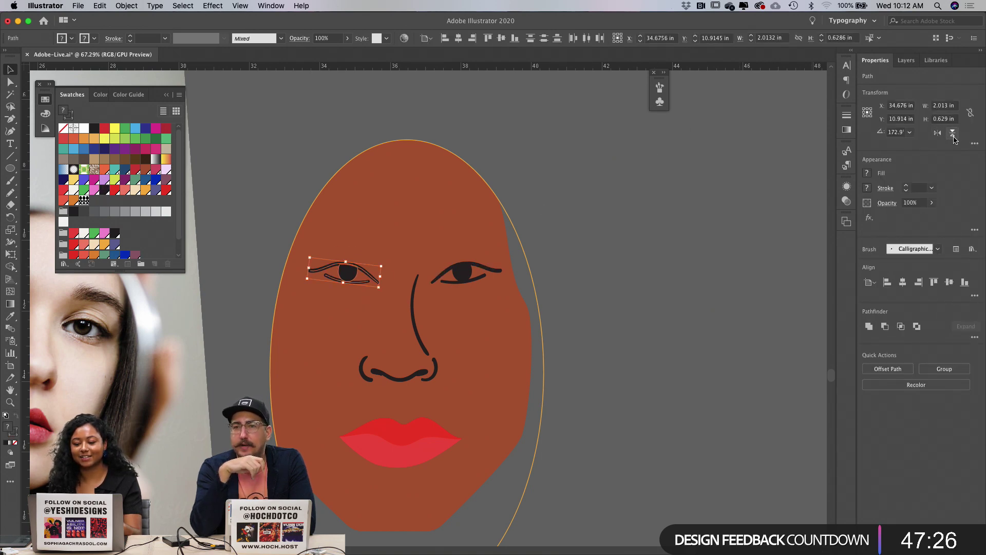
{"action": "left_click", "coordinate": [369, 246]}
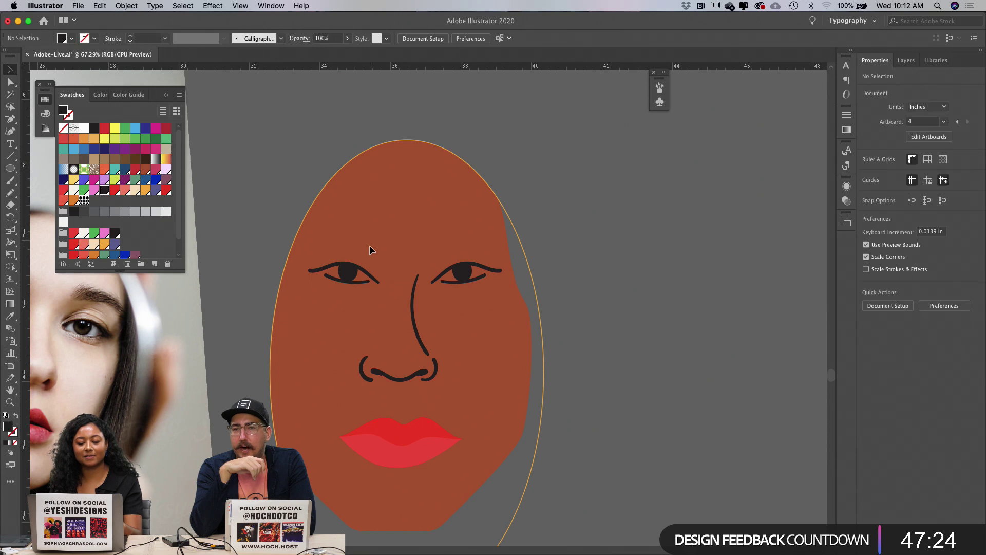
{"action": "scroll", "coordinate": [370, 245], "scroll_direction": "down", "scroll_amount": 1}
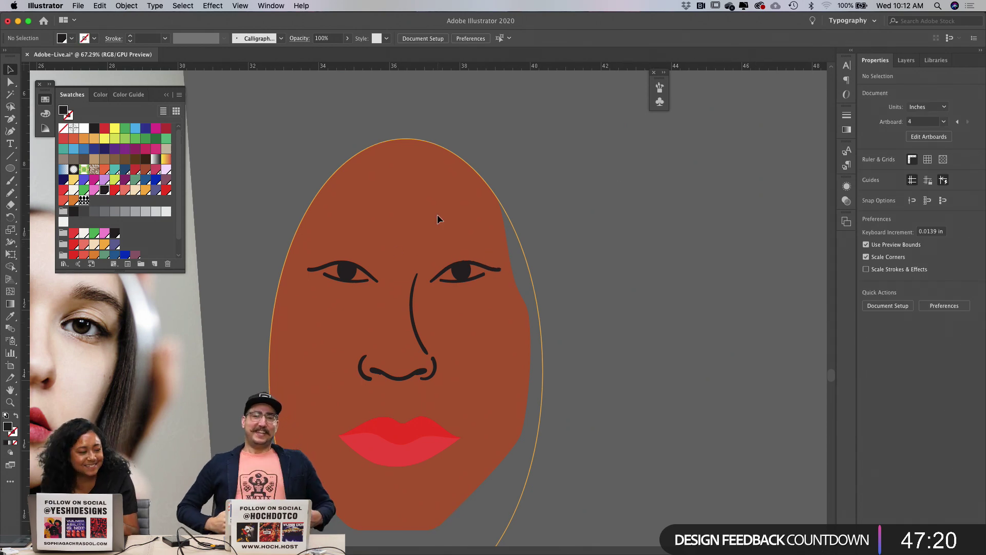
Step: Shift the whole left eye about 0.15 in outward, away from the nose
{"action": "left_click", "coordinate": [356, 276]}
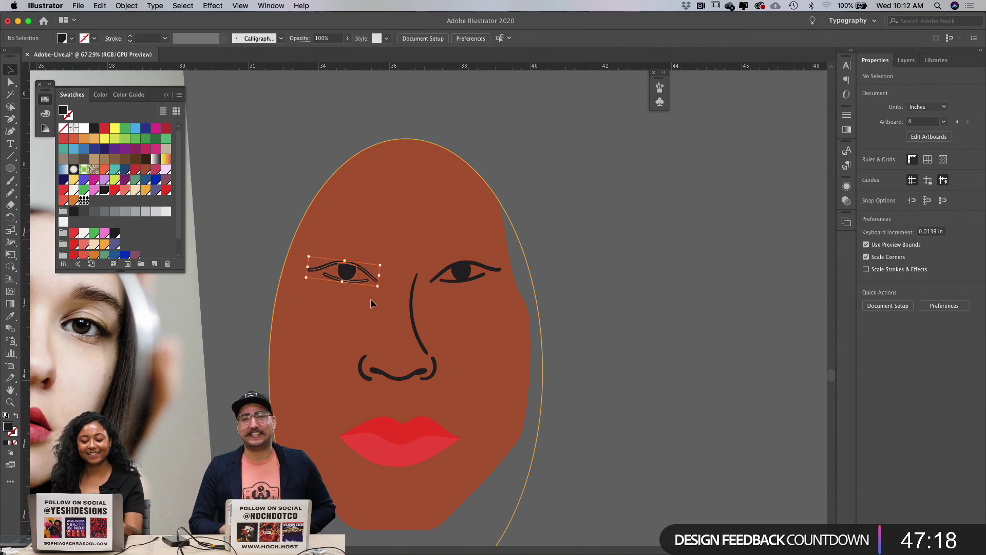
{"action": "scroll", "coordinate": [356, 276], "scroll_direction": "down", "scroll_amount": 2}
{"action": "scroll", "coordinate": [357, 276], "scroll_direction": "up", "scroll_amount": 1}
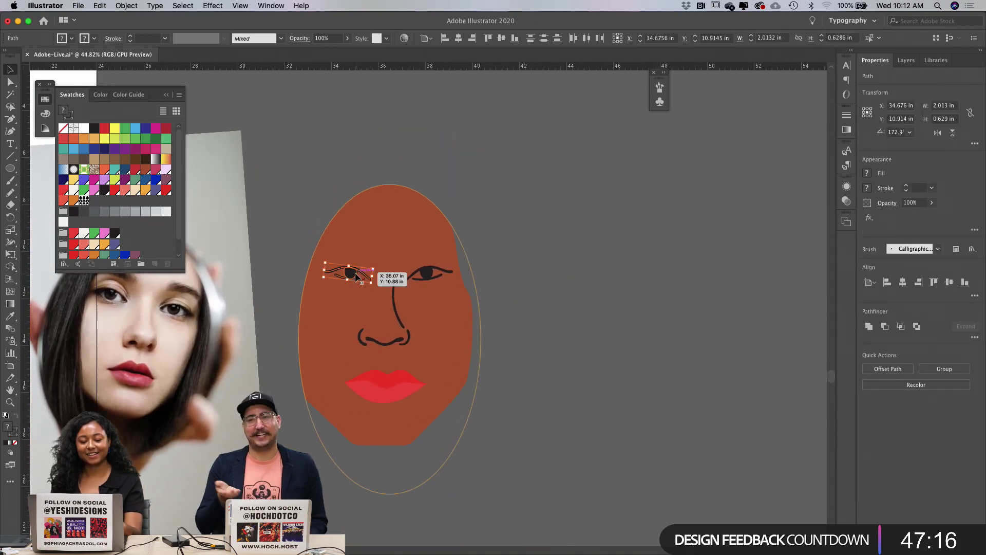
{"action": "left_click", "coordinate": [393, 249]}
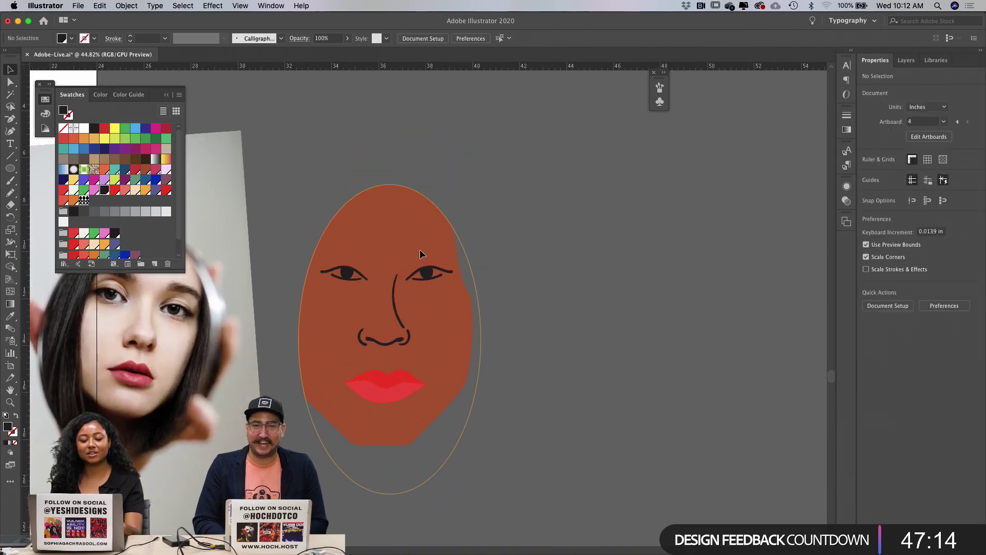
Step: Select the lids and iris of the right eye and nudge them six small increments toward the nose
{"action": "left_click_drag", "start_coordinate": [421, 251], "coordinate": [461, 299]}
{"action": "key", "text": "Left"}
{"action": "key", "text": "Left"}
{"action": "key", "text": "Left"}
{"action": "key", "text": "Left"}
{"action": "key", "text": "Left"}
{"action": "key", "text": "Left"}
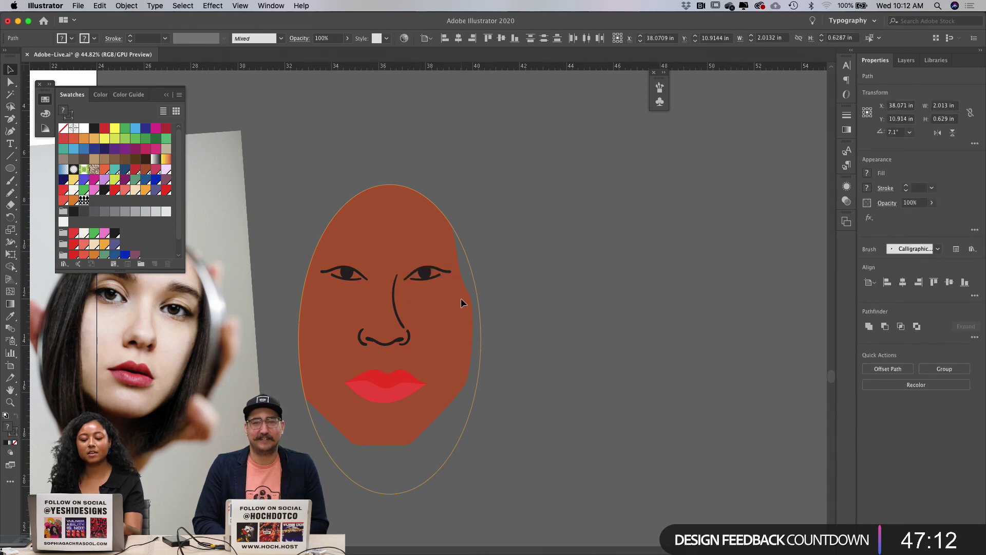
{"action": "left_click", "coordinate": [461, 299]}
{"action": "scroll", "coordinate": [350, 236], "scroll_direction": "up", "scroll_amount": 1}
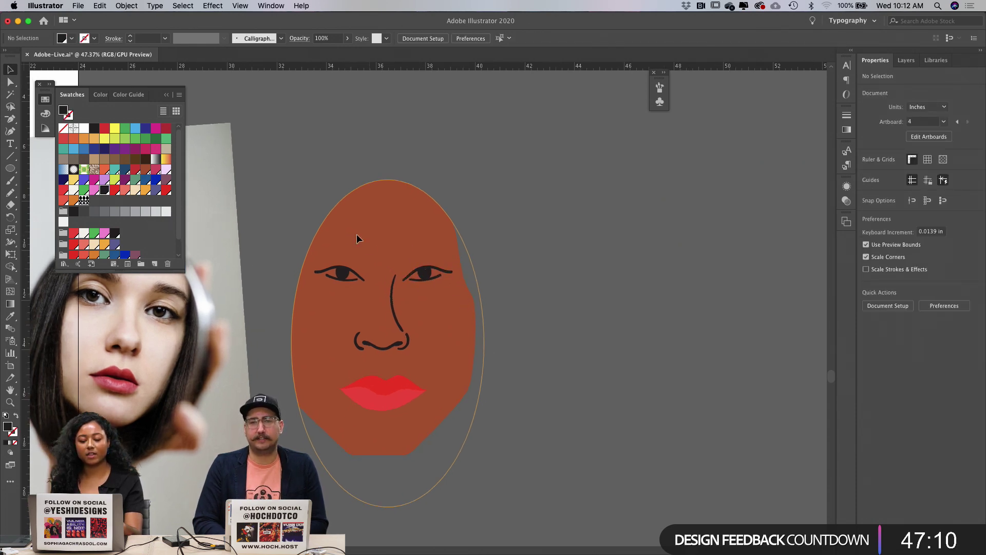
Step: Try scaling both eyes together uniformly to 120%
{"action": "left_click_drag", "start_coordinate": [343, 247], "coordinate": [355, 285]}
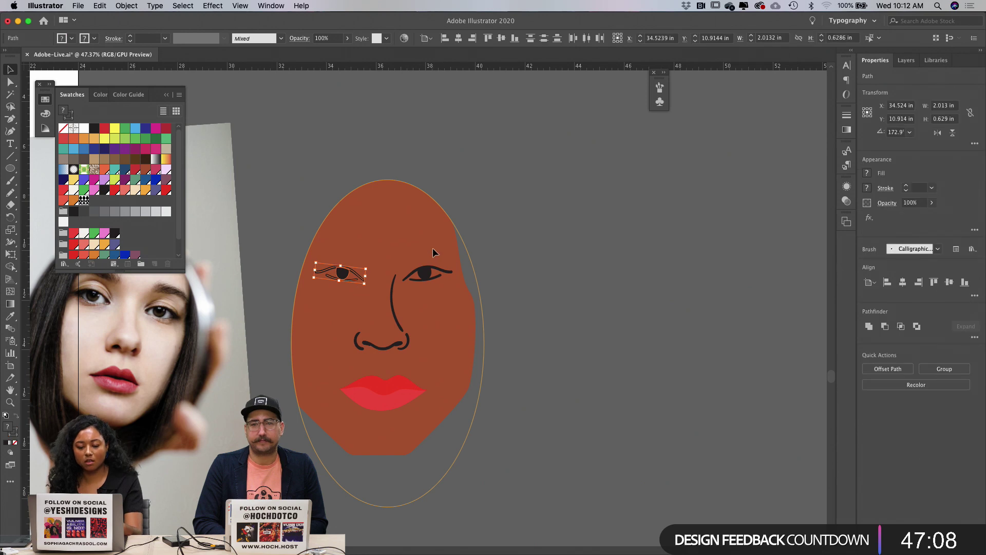
{"action": "left_click_drag", "start_coordinate": [433, 248], "coordinate": [441, 292]}
{"action": "key", "text": "s"}
{"action": "key", "text": "Return"}
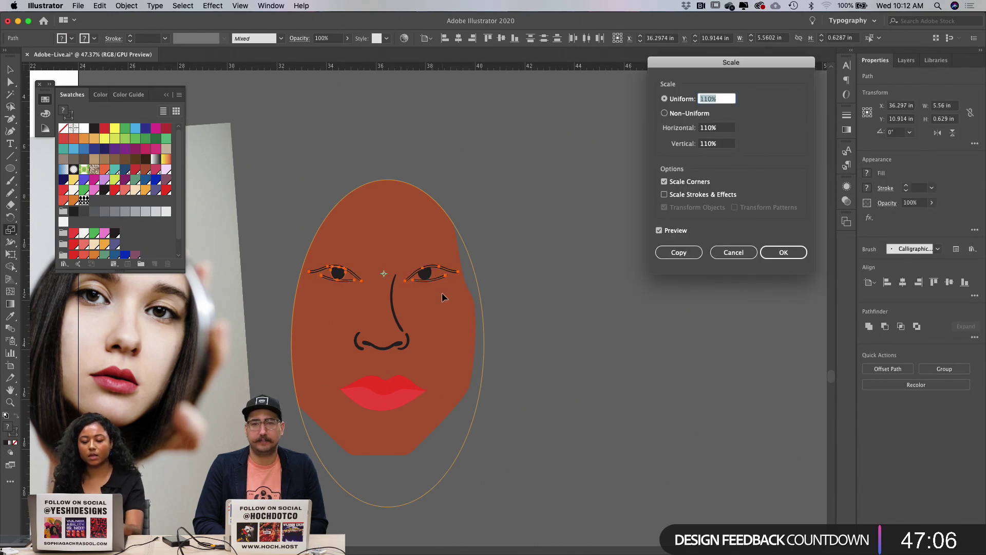
{"action": "type", "text": "120"}
{"action": "key", "text": "Return"}
{"action": "key", "text": "v"}
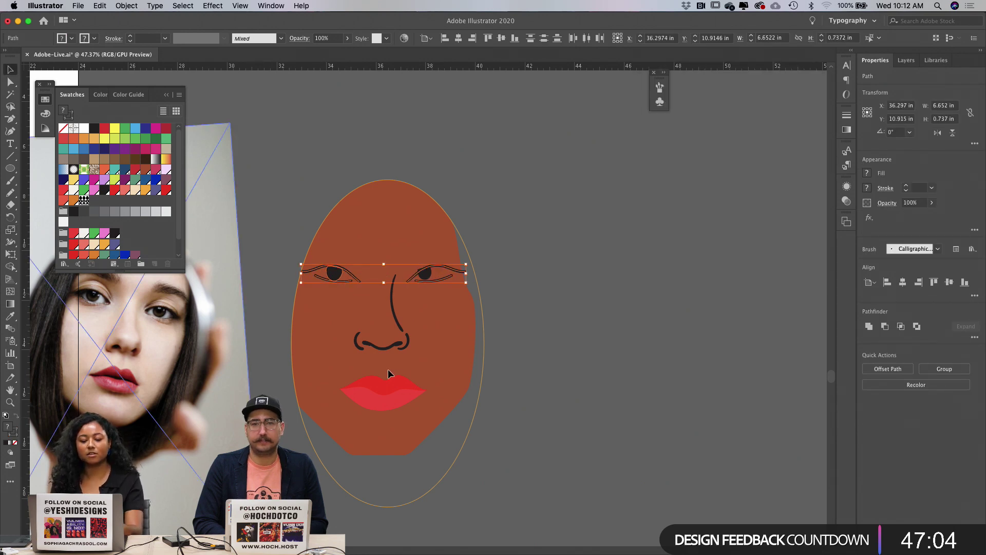
Step: Undo the latest eye edits back to before the 120% scaling
{"action": "left_click", "coordinate": [342, 246]}
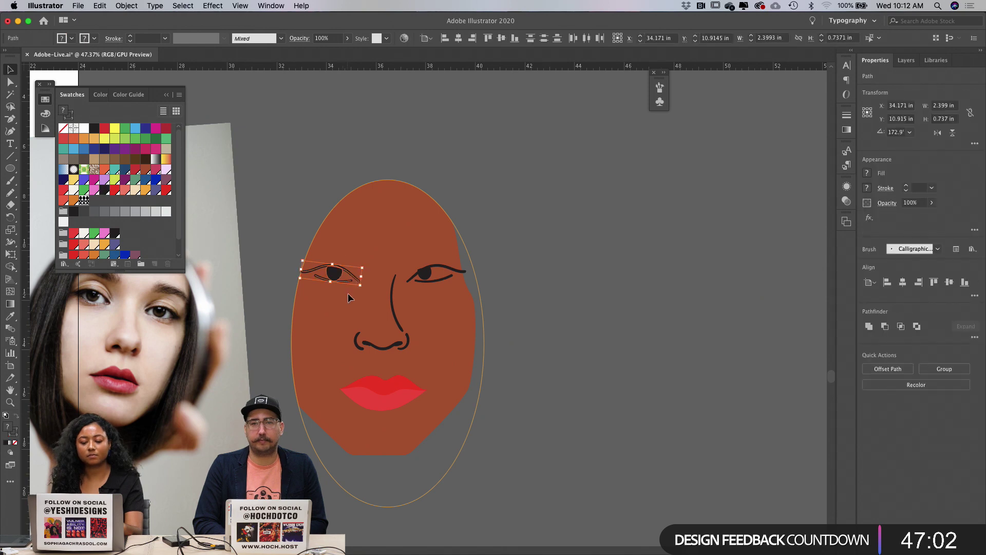
{"action": "scroll", "coordinate": [451, 250], "scroll_direction": "up", "scroll_amount": 4}
{"action": "left_click_drag", "start_coordinate": [398, 304], "coordinate": [418, 295]}
{"action": "left_click", "coordinate": [434, 239]}
{"action": "left_click", "coordinate": [420, 240]}
{"action": "key", "text": "super+z"}
{"action": "key", "text": "super+z"}
{"action": "key", "text": "super+z"}
{"action": "key", "text": "super+z"}
{"action": "key", "text": "super+z"}
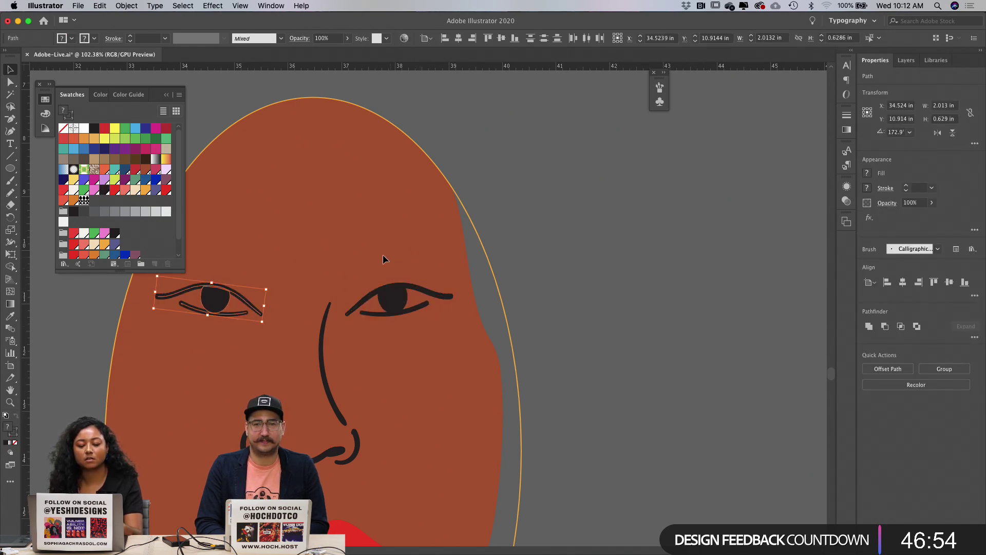
Step: Select both eyes together and scale them uniformly to 120%
{"action": "left_click_drag", "start_coordinate": [384, 254], "coordinate": [415, 341]}
{"action": "key", "text": "s"}
{"action": "key", "text": "Return"}
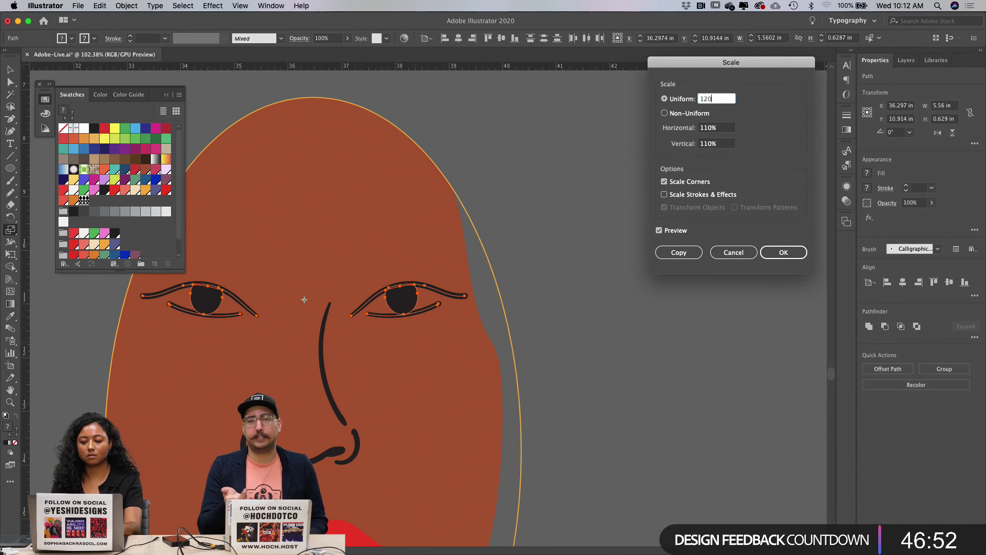
{"action": "key", "text": "Return"}
{"action": "scroll", "coordinate": [295, 321], "scroll_direction": "left", "scroll_amount": 3}
{"action": "left_click", "coordinate": [248, 268]}
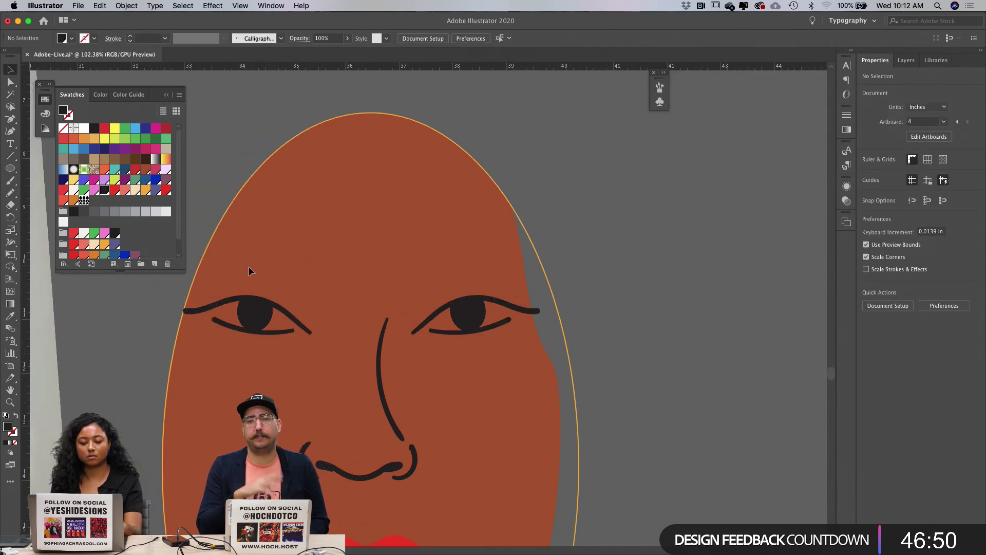
Step: Shift the enlarged left eye about 0.28 in inward toward the nose
{"action": "left_click_drag", "start_coordinate": [249, 268], "coordinate": [292, 356]}
{"action": "key", "text": "shift+Right"}
{"action": "key", "text": "shift+Right"}
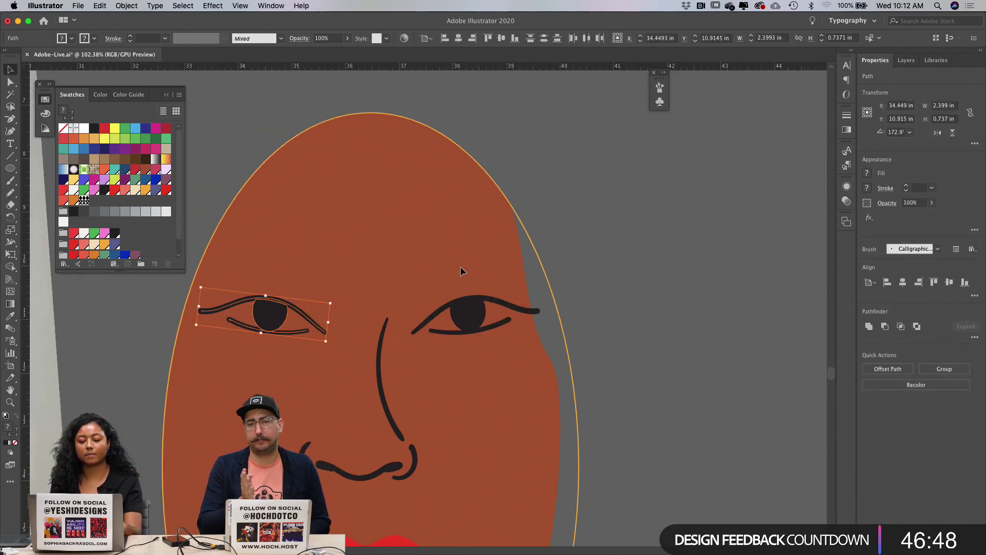
Step: Move the enlarged right eye inward toward the nose, matching the spacing of the left eye
{"action": "left_click", "coordinate": [459, 315]}
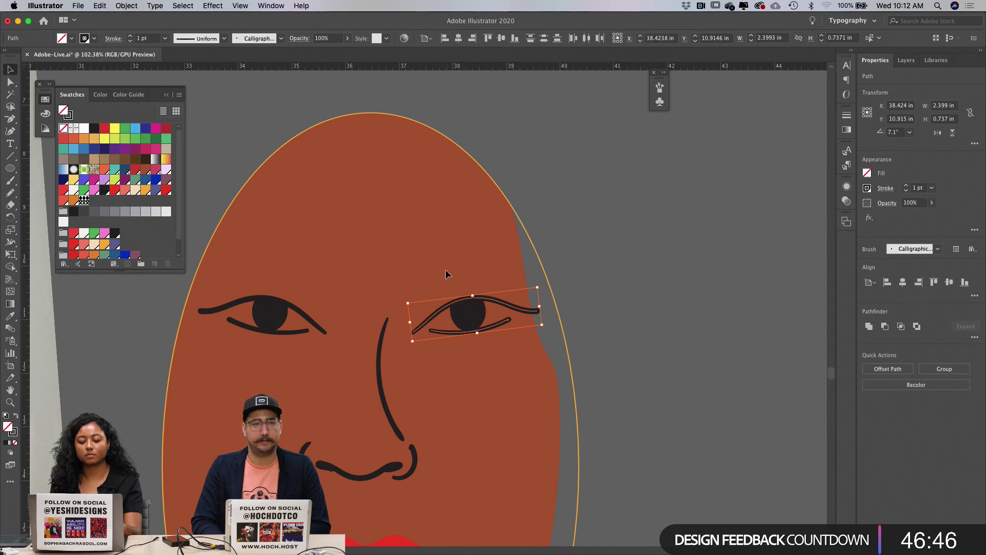
{"action": "left_click", "coordinate": [470, 314], "text": "shift"}
{"action": "mouse_move", "coordinate": [471, 313]}
{"action": "left_mouse_down"}
{"action": "mouse_move", "coordinate": [460, 313]}
{"action": "mouse_move", "coordinate": [468, 314]}
{"action": "left_mouse_up"}
{"action": "left_click", "coordinate": [449, 274]}
{"action": "scroll", "coordinate": [449, 273], "scroll_direction": "down", "scroll_amount": 5}
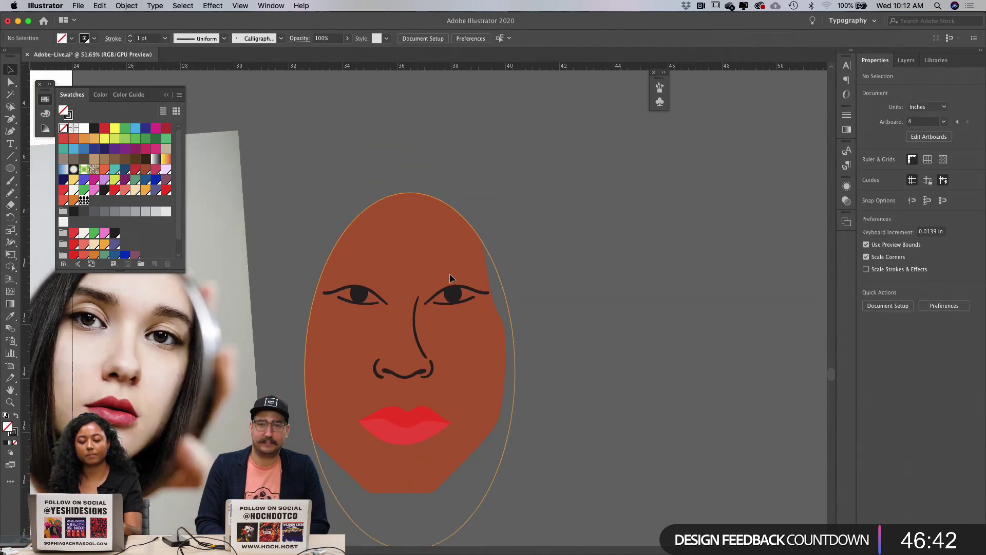
{"action": "scroll", "coordinate": [449, 273], "scroll_direction": "up", "scroll_amount": 2}
{"action": "scroll", "coordinate": [449, 274], "scroll_direction": "down", "scroll_amount": 1}
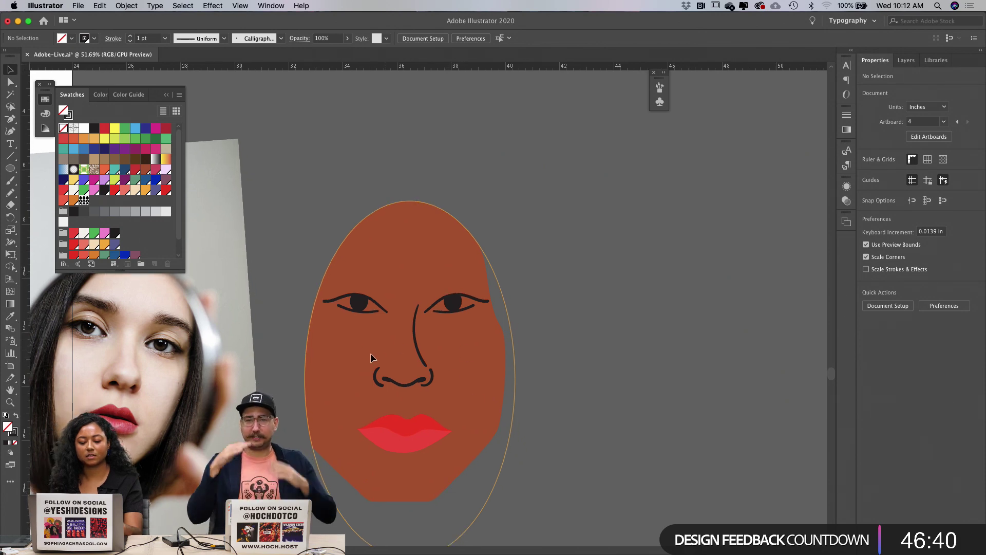
Step: Lower all the nose lines slightly toward the lips and nudge the right eye a little further inward
{"action": "left_click_drag", "start_coordinate": [371, 353], "coordinate": [432, 386]}
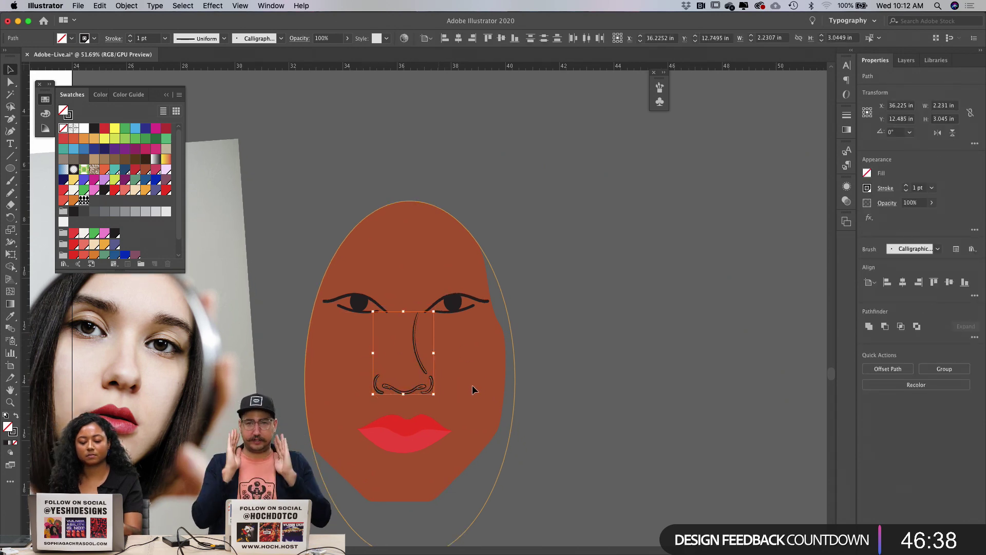
{"action": "left_click", "coordinate": [495, 341]}
{"action": "left_click_drag", "start_coordinate": [420, 271], "coordinate": [477, 319]}
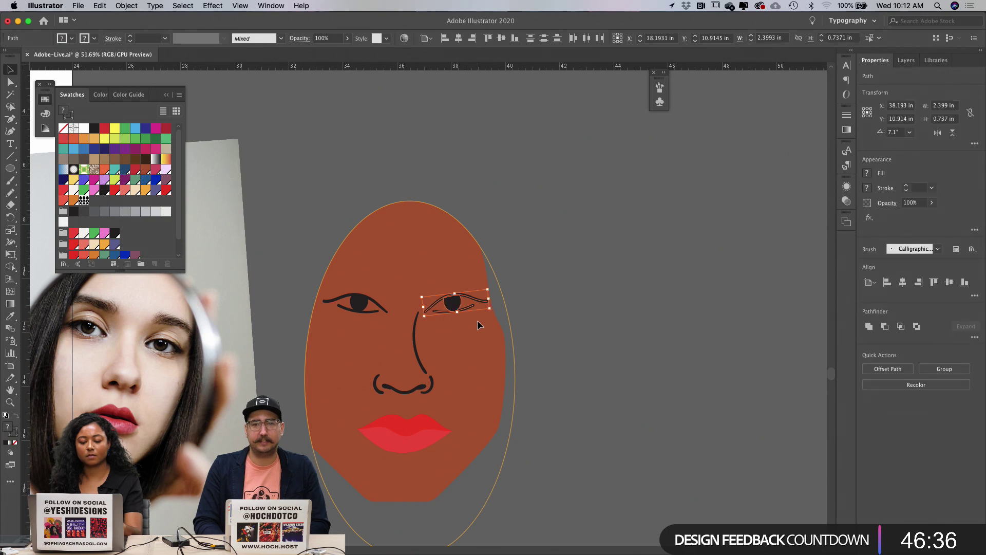
{"action": "left_click", "coordinate": [464, 353]}
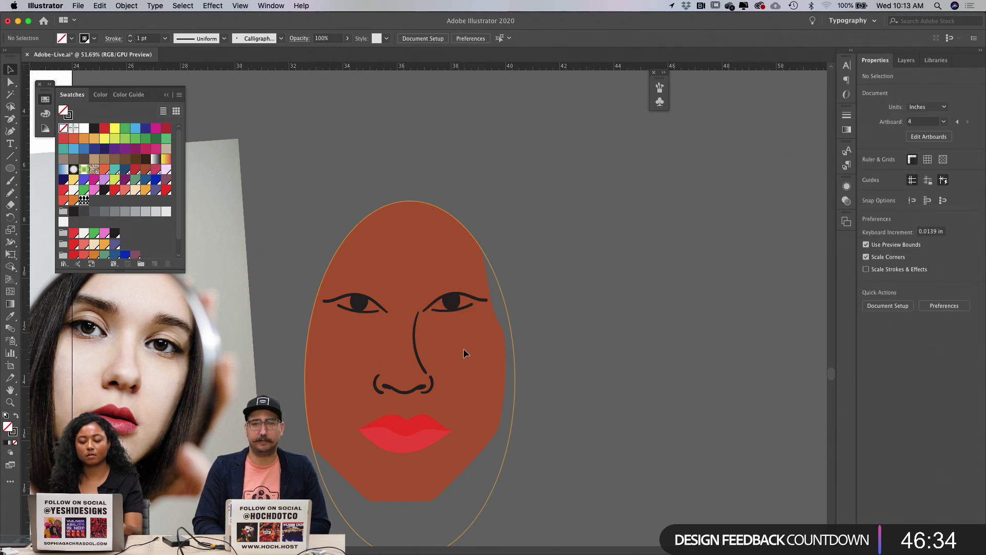
{"action": "left_click_drag", "start_coordinate": [340, 355], "coordinate": [488, 418]}
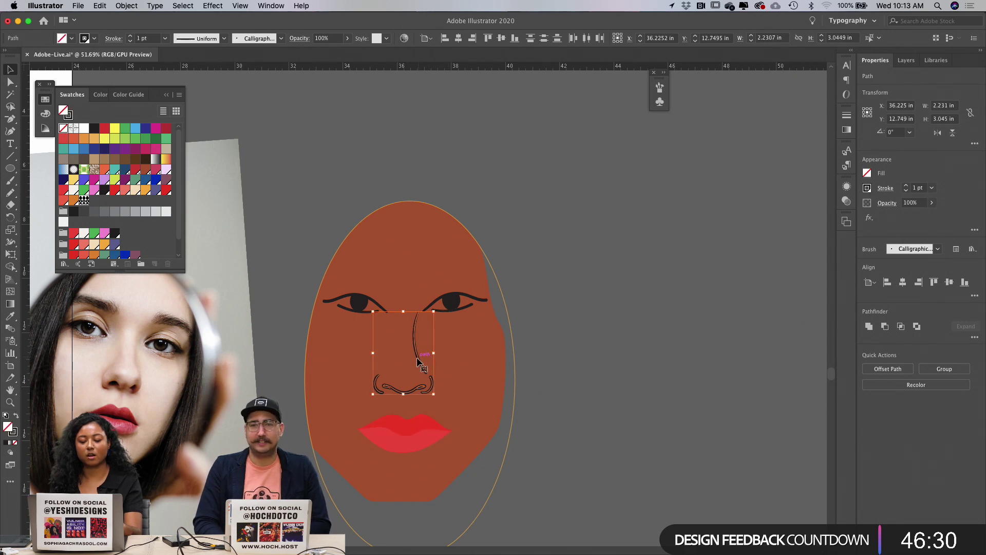
{"action": "left_click", "coordinate": [475, 365]}
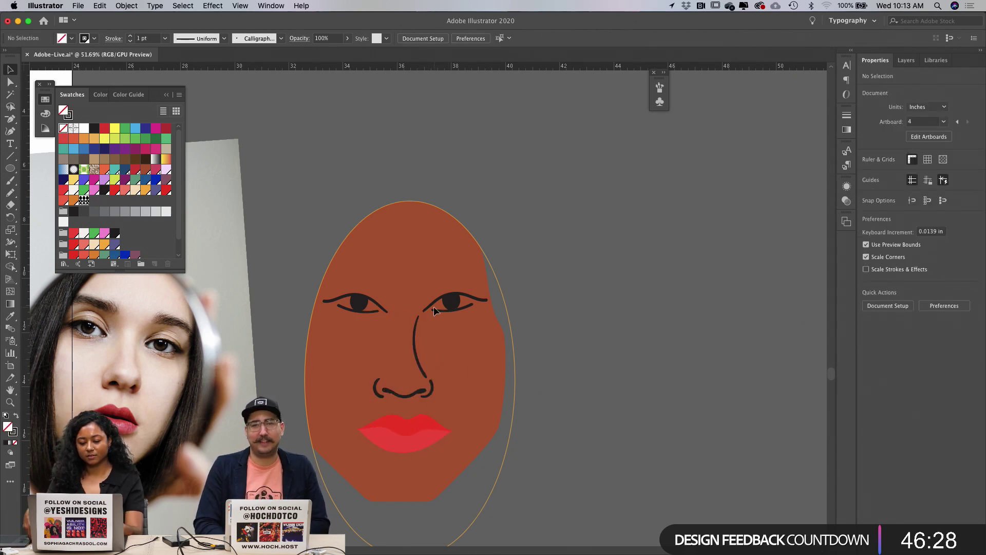
Step: Try painting an arched eyebrow above the right eye with the Paintbrush tool
{"action": "key", "text": "b"}
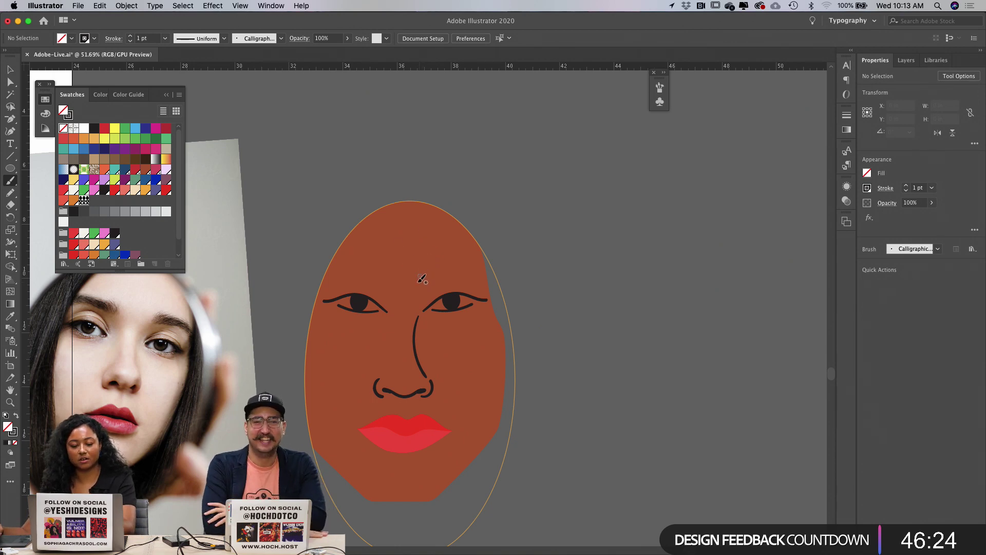
{"action": "left_click_drag", "start_coordinate": [422, 284], "coordinate": [470, 268]}
{"action": "key", "text": "super+z"}
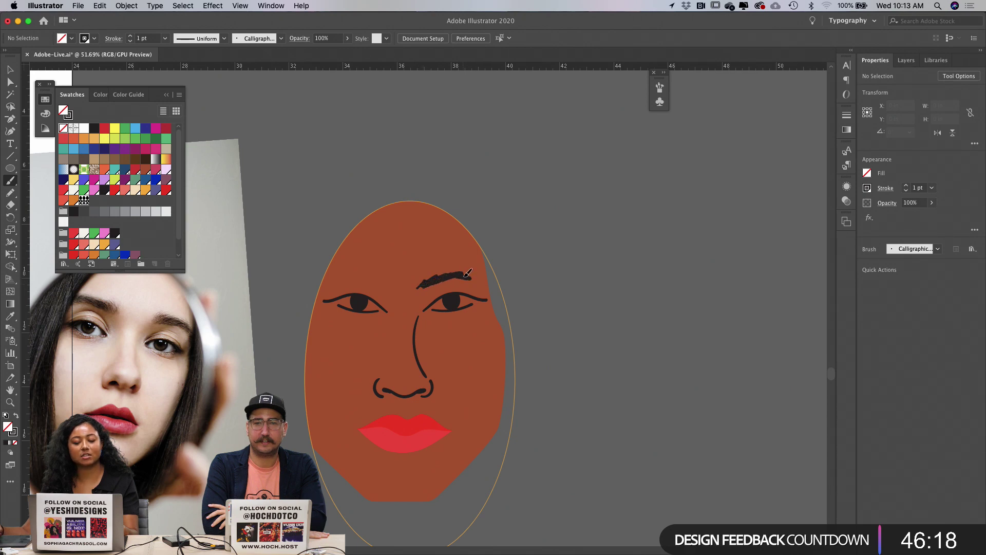
{"action": "key", "text": "super+z"}
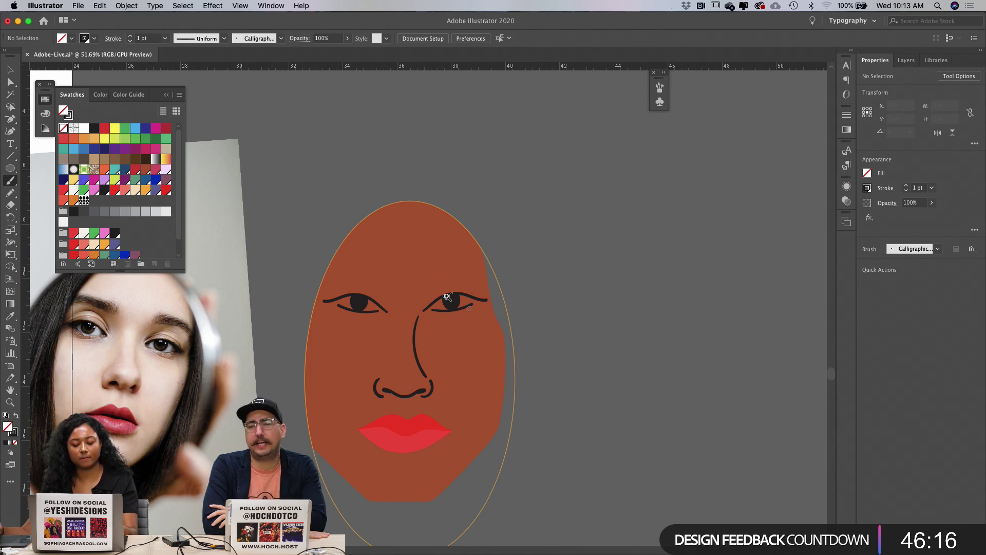
Step: Try sketching a single-line eyebrow arch above the right eye with the Pencil tool
{"action": "key", "text": "z"}
{"action": "mouse_move", "coordinate": [451, 295]}
{"action": "left_mouse_down"}
{"action": "mouse_move", "coordinate": [523, 253]}
{"action": "mouse_move", "coordinate": [471, 256]}
{"action": "left_mouse_up"}
{"action": "key", "text": "n"}
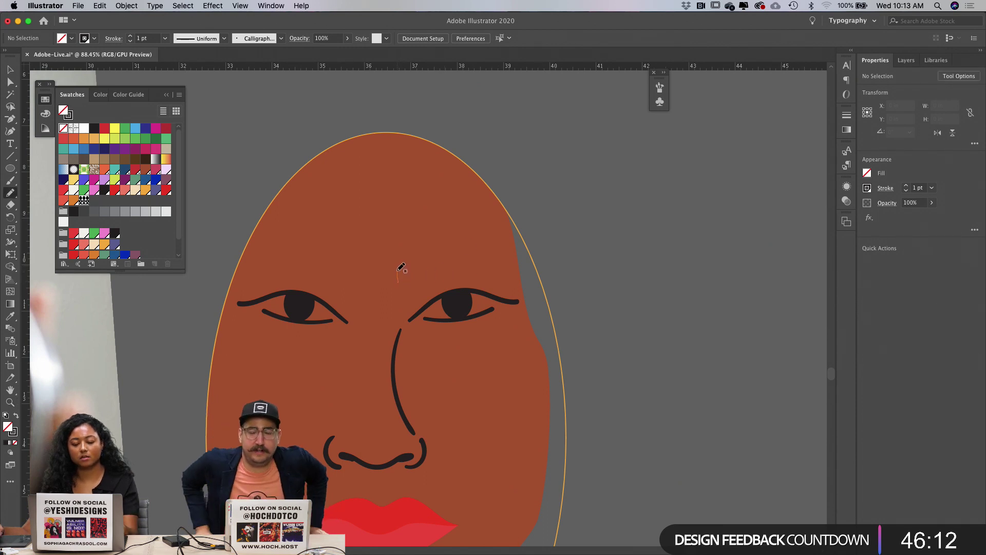
{"action": "mouse_move", "coordinate": [399, 271]}
{"action": "left_mouse_down"}
{"action": "mouse_move", "coordinate": [429, 250]}
{"action": "mouse_move", "coordinate": [561, 217]}
{"action": "left_mouse_up"}
{"action": "key", "text": "super+z"}
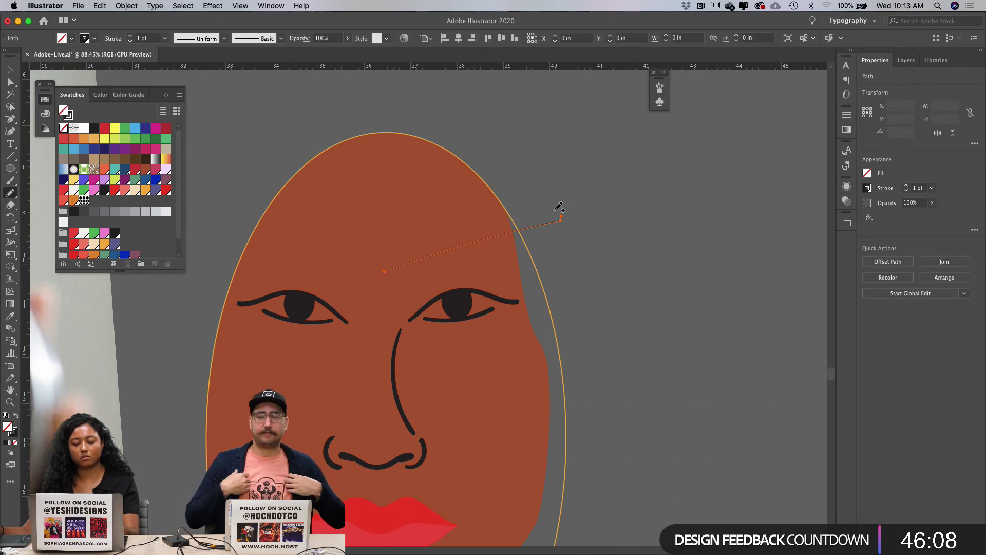
{"action": "key", "text": "super+z"}
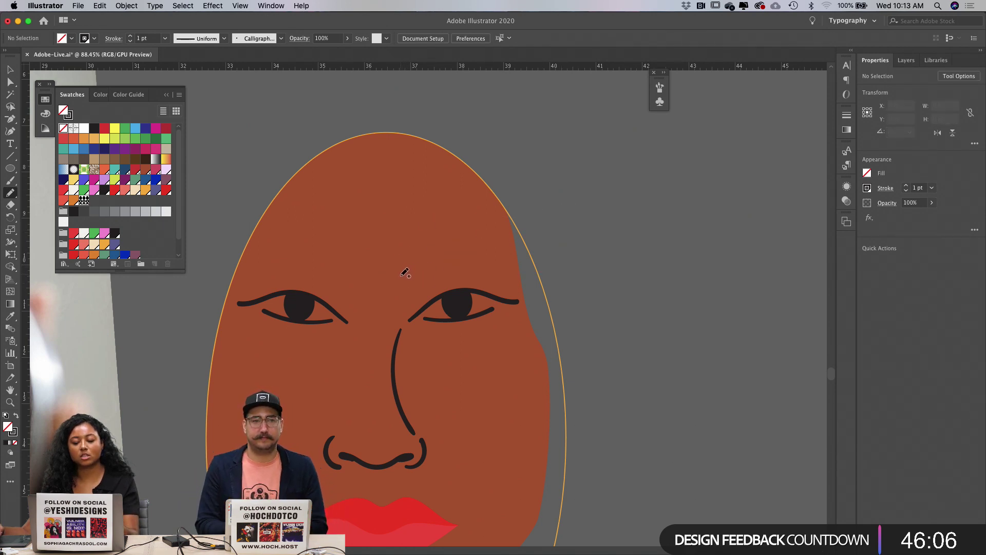
{"action": "left_click_drag", "start_coordinate": [487, 255], "coordinate": [497, 264]}
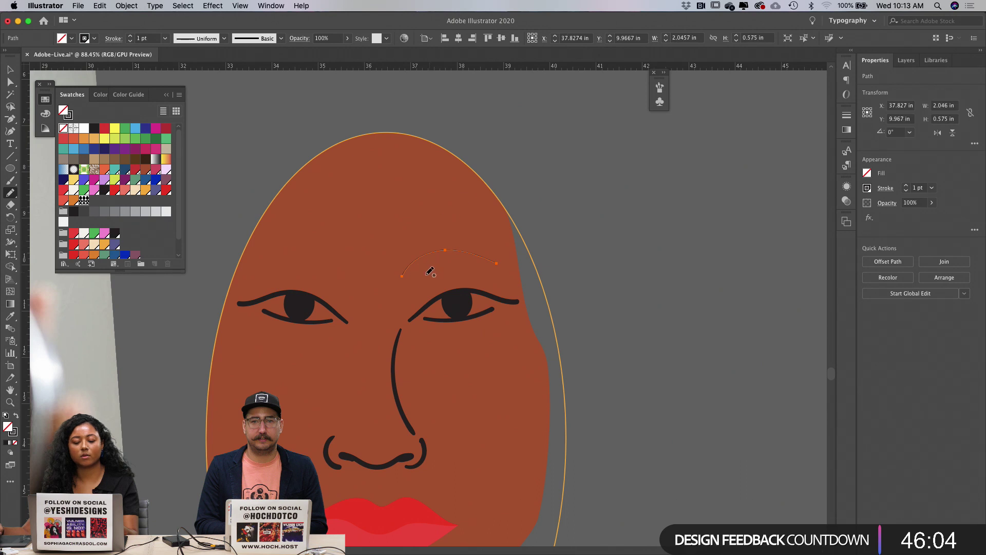
{"action": "key", "text": "super+z"}
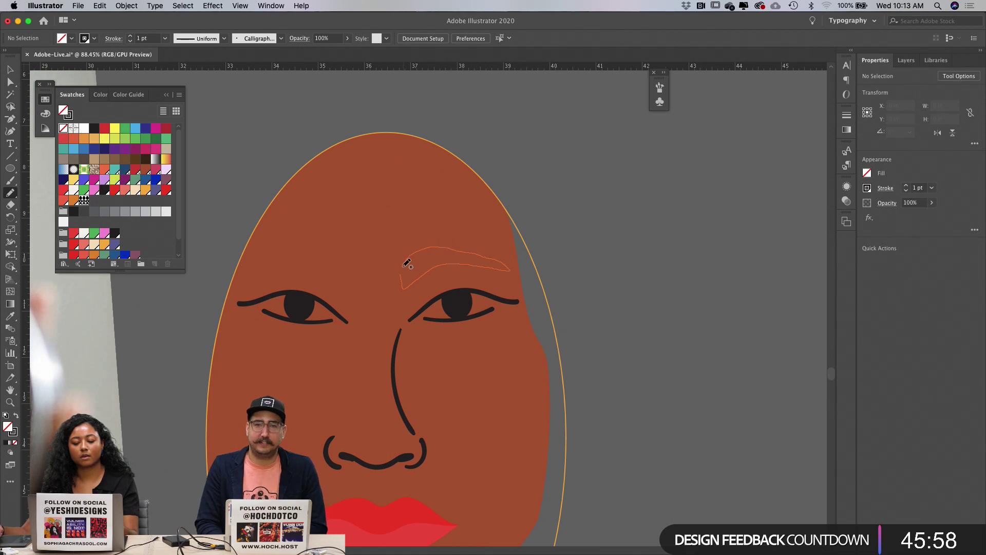
Step: Draw a closed, tapering eyebrow about 2.4 in wide above the right eye with the Pencil tool, with a black fill and no stroke
{"action": "left_click_drag", "start_coordinate": [407, 263], "coordinate": [406, 264]}
{"action": "key", "text": "a"}
{"action": "left_click", "coordinate": [440, 271]}
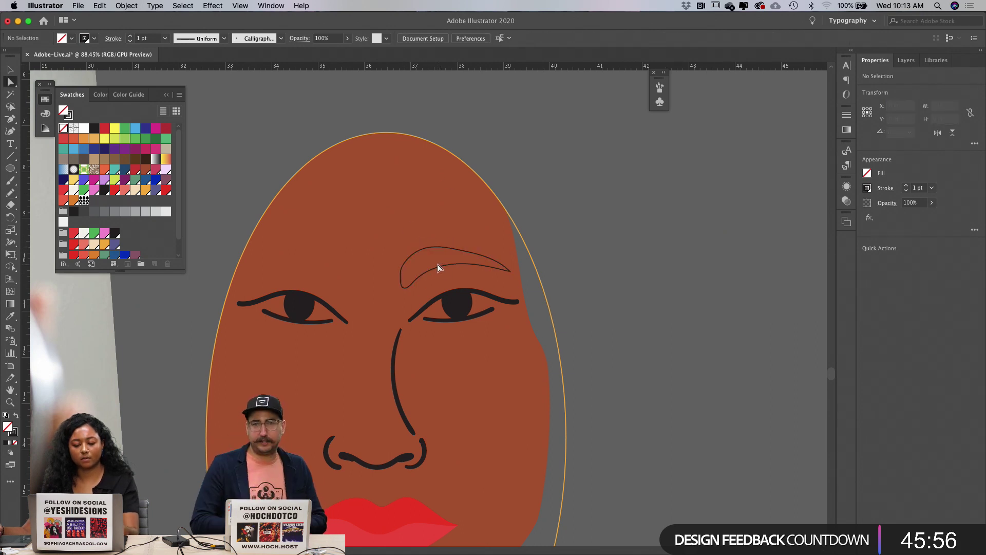
{"action": "key", "text": "shift+x"}
{"action": "key", "text": "v"}
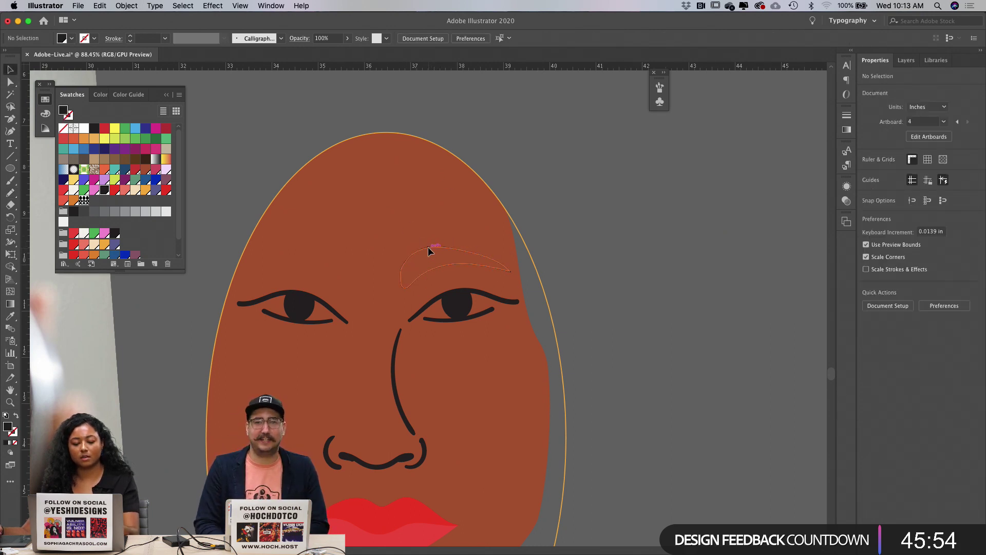
{"action": "left_click", "coordinate": [429, 250]}
{"action": "key", "text": "a"}
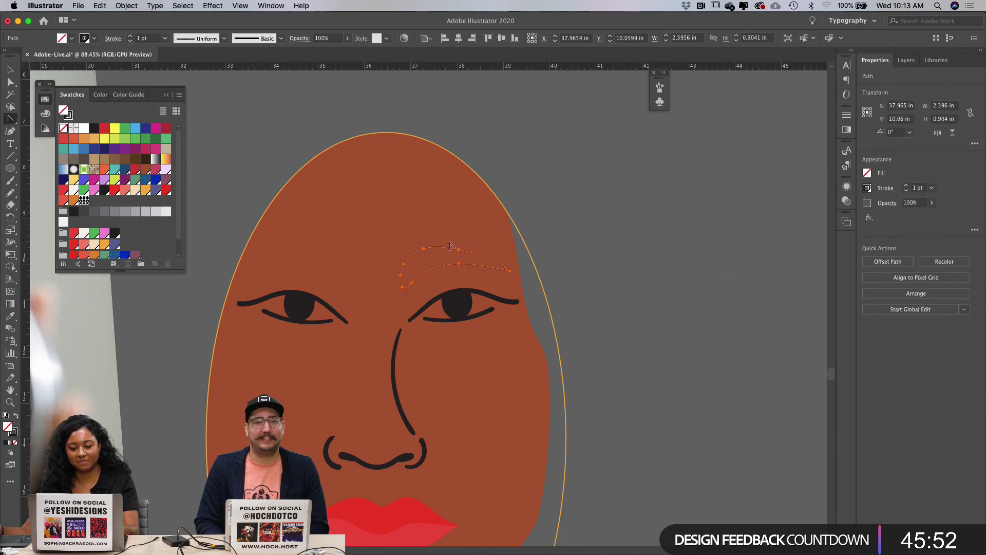
{"action": "key", "text": "shift+x"}
{"action": "key", "text": "a"}
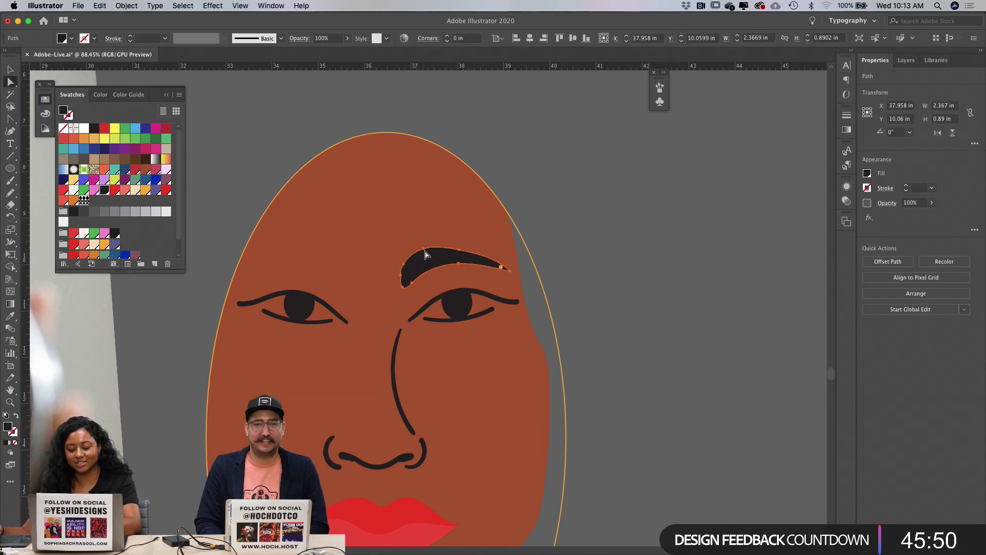
Step: Remove the anchor at the inner peak of the eyebrow and move the neighbouring upper-edge anchor outward to smooth the arch
{"action": "key", "text": "super+equal"}
{"action": "key", "text": "super+equal"}
{"action": "key", "text": "super+equal"}
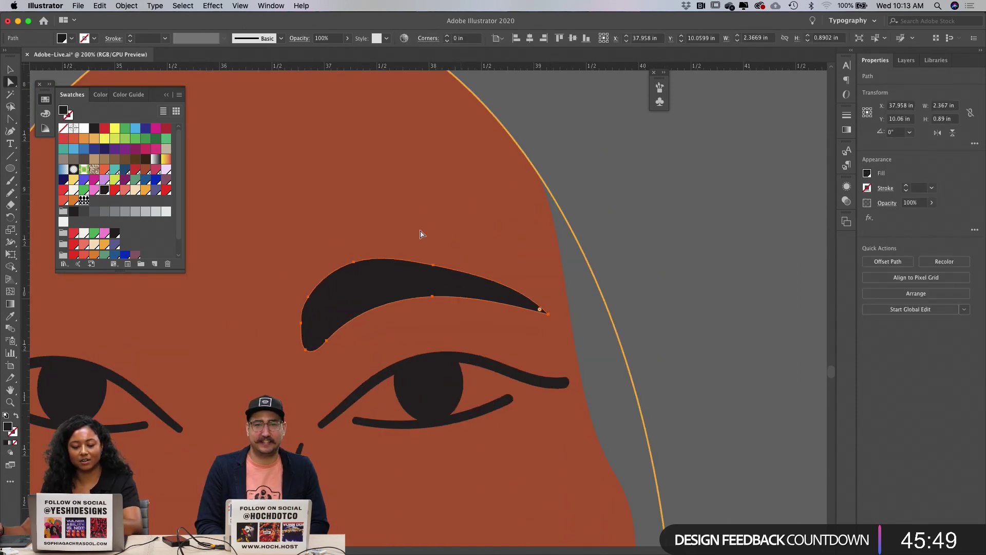
{"action": "key", "text": "minus"}
{"action": "left_click", "coordinate": [354, 263]}
{"action": "key", "text": "a"}
{"action": "left_click_drag", "start_coordinate": [308, 297], "coordinate": [352, 269]}
{"action": "left_click", "coordinate": [346, 268]}
{"action": "left_click", "coordinate": [333, 282]}
{"action": "left_click", "coordinate": [482, 249]}
{"action": "left_click", "coordinate": [322, 311]}
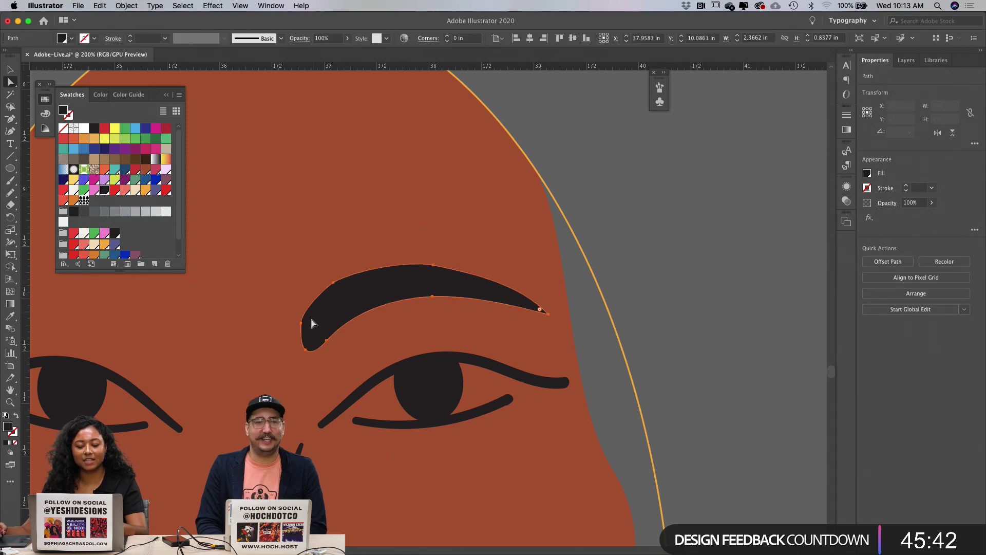
Step: Smooth the right eyebrow's outline by shifting the upper-edge peak anchor and adjusting the handles at its upper inner corner and inner end
{"action": "mouse_move", "coordinate": [434, 266]}
{"action": "left_mouse_down"}
{"action": "mouse_move", "coordinate": [454, 272]}
{"action": "mouse_move", "coordinate": [425, 269]}
{"action": "left_mouse_up"}
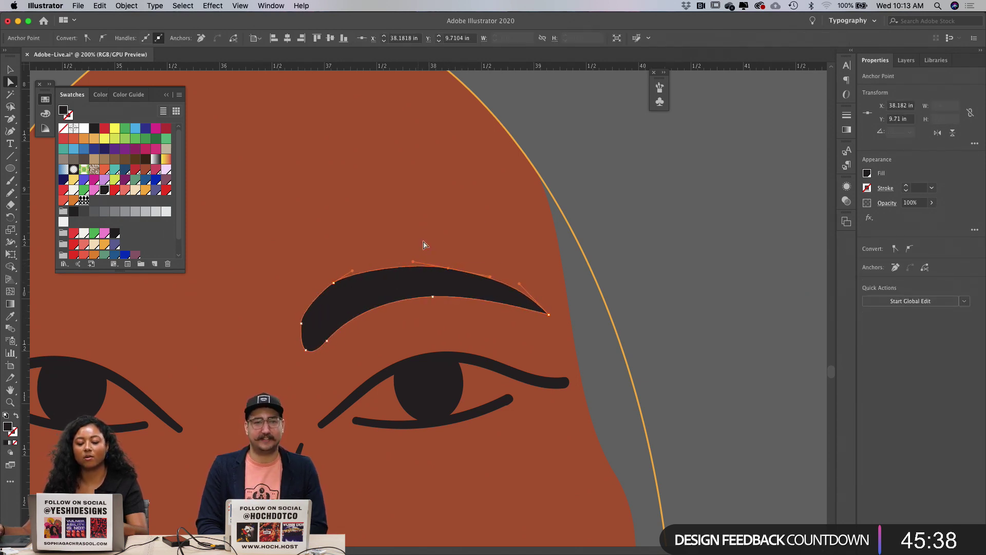
{"action": "left_click", "coordinate": [425, 244]}
{"action": "left_click", "coordinate": [335, 282]}
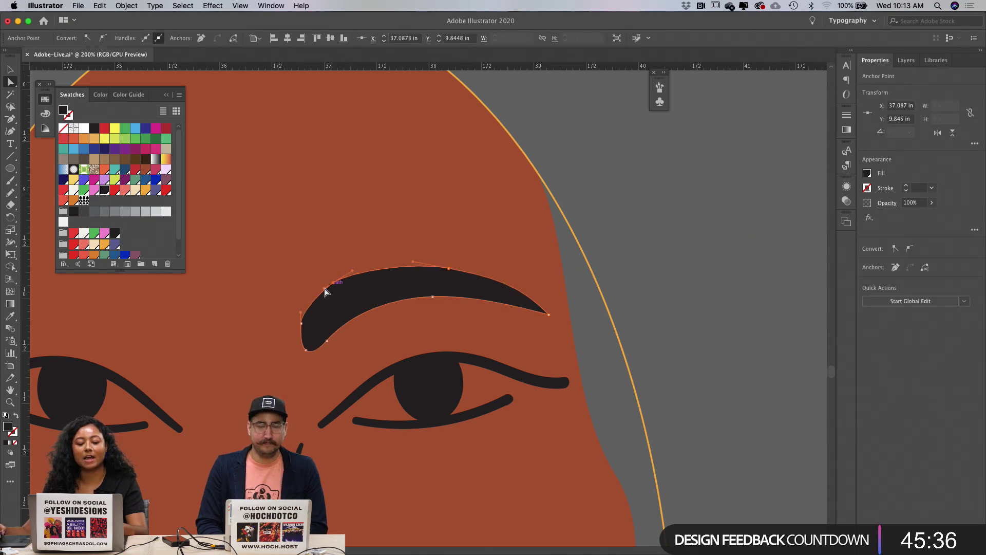
{"action": "left_click", "coordinate": [427, 224]}
{"action": "scroll", "coordinate": [339, 316], "scroll_direction": "left", "scroll_amount": 2}
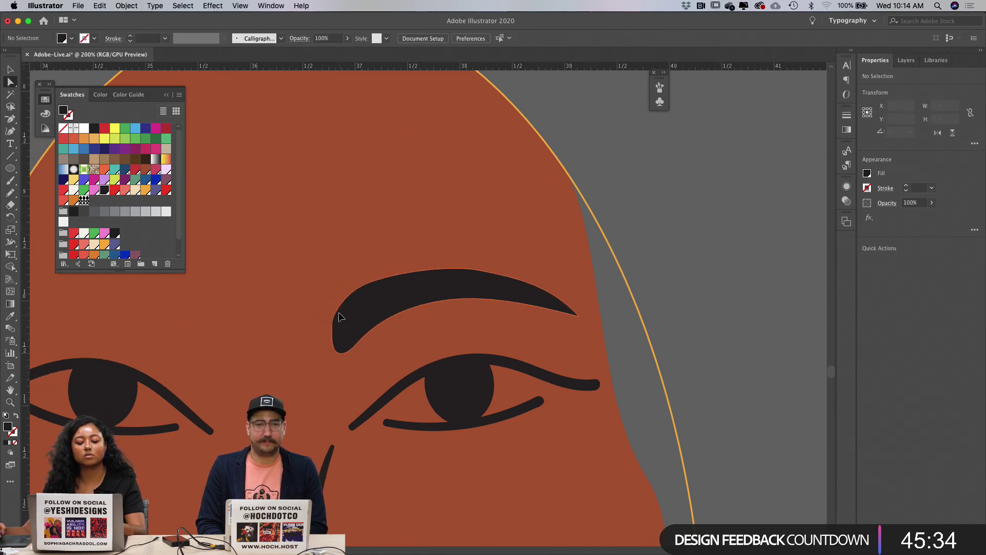
{"action": "left_click", "coordinate": [337, 327]}
{"action": "left_click", "coordinate": [334, 325]}
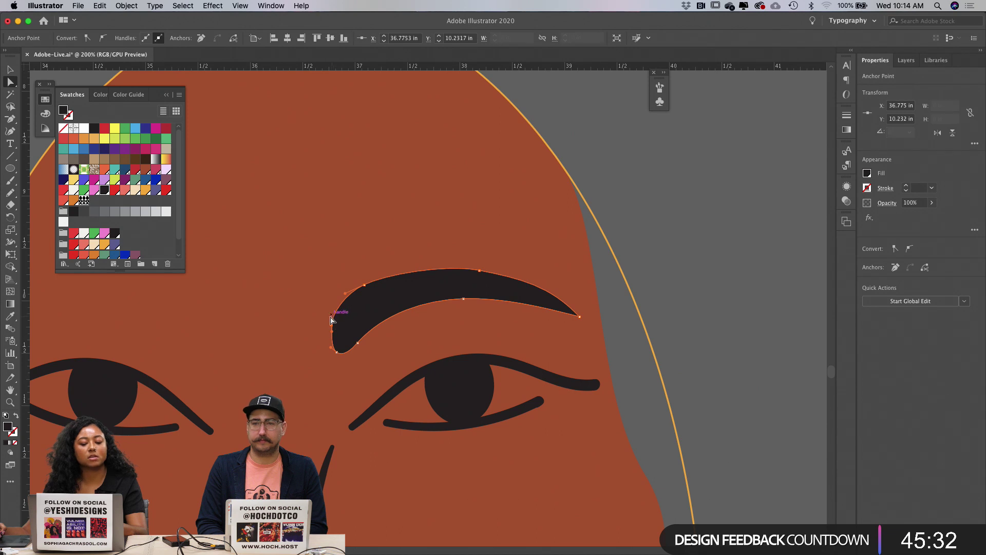
{"action": "left_click", "coordinate": [363, 286]}
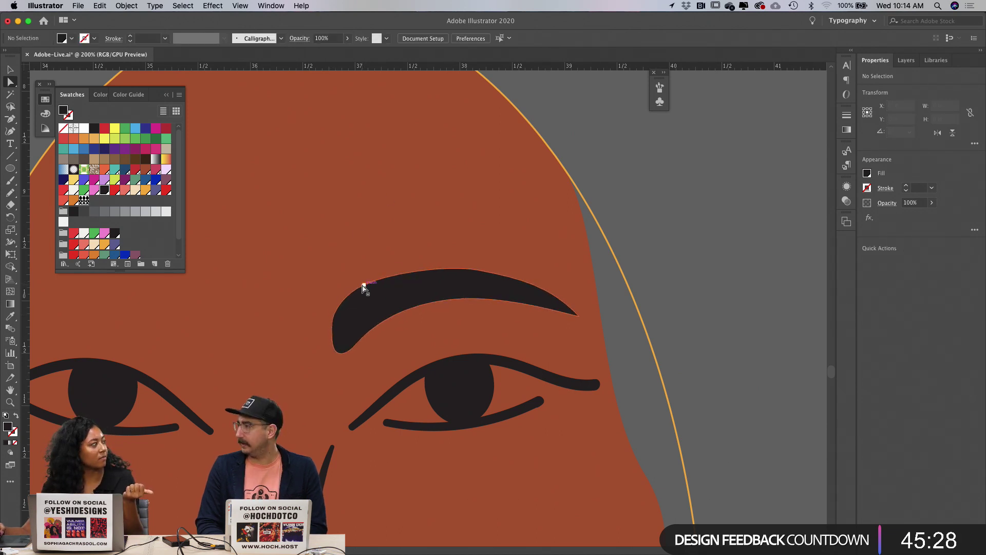
Step: Undo the last move of the right eyebrow and save the document
{"action": "mouse_move", "coordinate": [363, 293]}
{"action": "left_mouse_down"}
{"action": "mouse_move", "coordinate": [408, 286]}
{"action": "mouse_move", "coordinate": [372, 291]}
{"action": "left_mouse_up"}
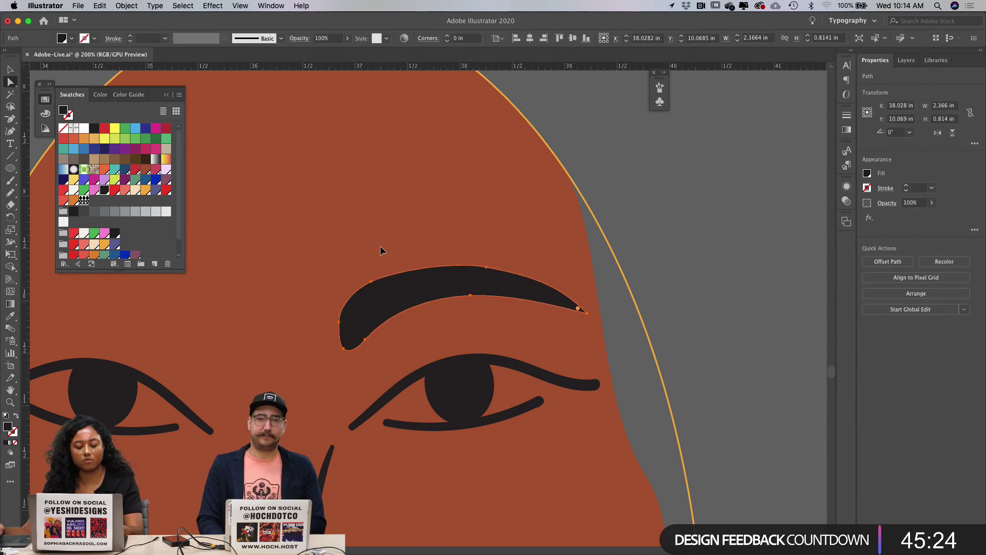
{"action": "key", "text": "super+z"}
{"action": "key", "text": "v"}
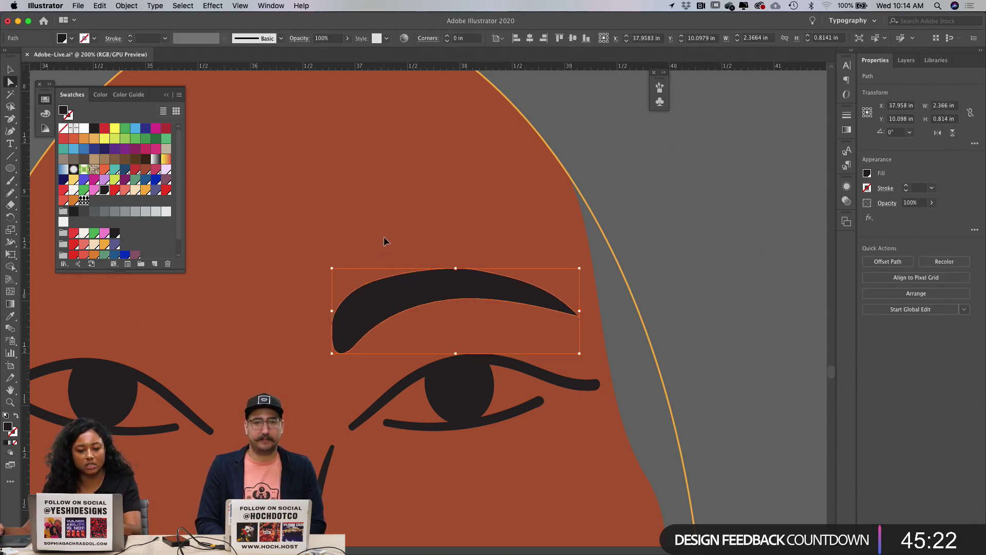
{"action": "key", "text": "super+s"}
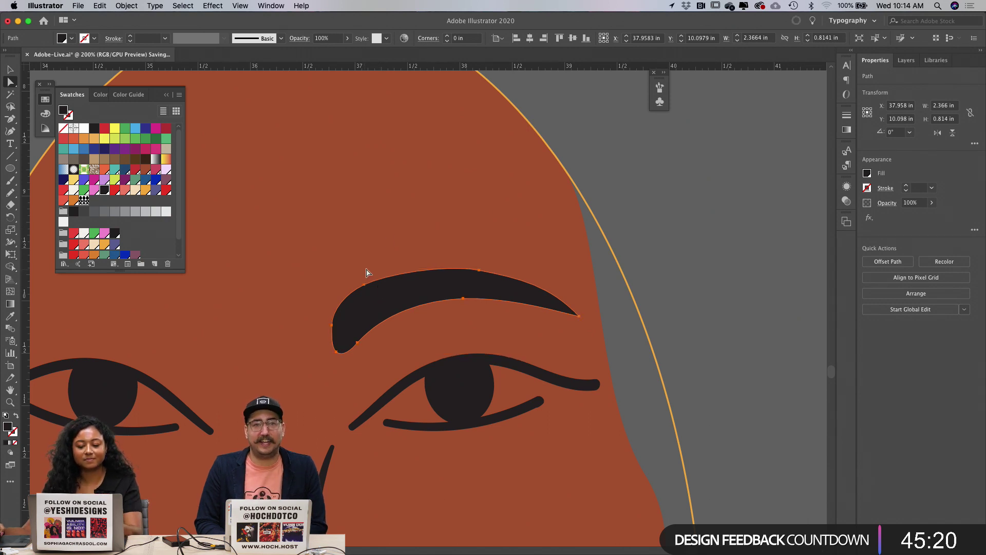
{"action": "left_click", "coordinate": [418, 231]}
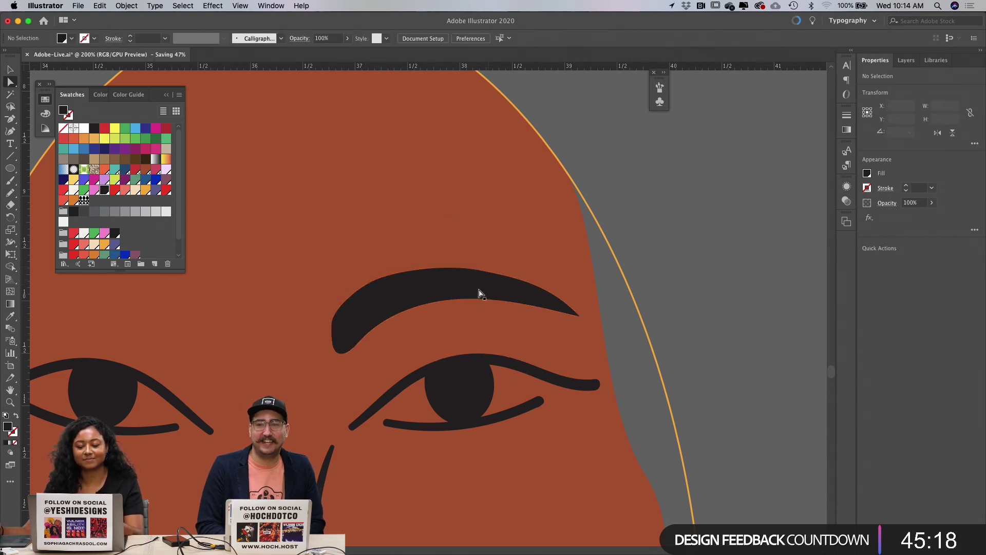
Step: Rotate the right eyebrow about 3° clockwise and adjust the anchors along its edge
{"action": "left_click", "coordinate": [405, 292]}
{"action": "key", "text": "r"}
{"action": "mouse_move", "coordinate": [591, 315]}
{"action": "left_mouse_down"}
{"action": "mouse_move", "coordinate": [594, 331]}
{"action": "mouse_move", "coordinate": [603, 323]}
{"action": "left_mouse_up"}
{"action": "key", "text": "a"}
{"action": "left_click", "coordinate": [442, 222]}
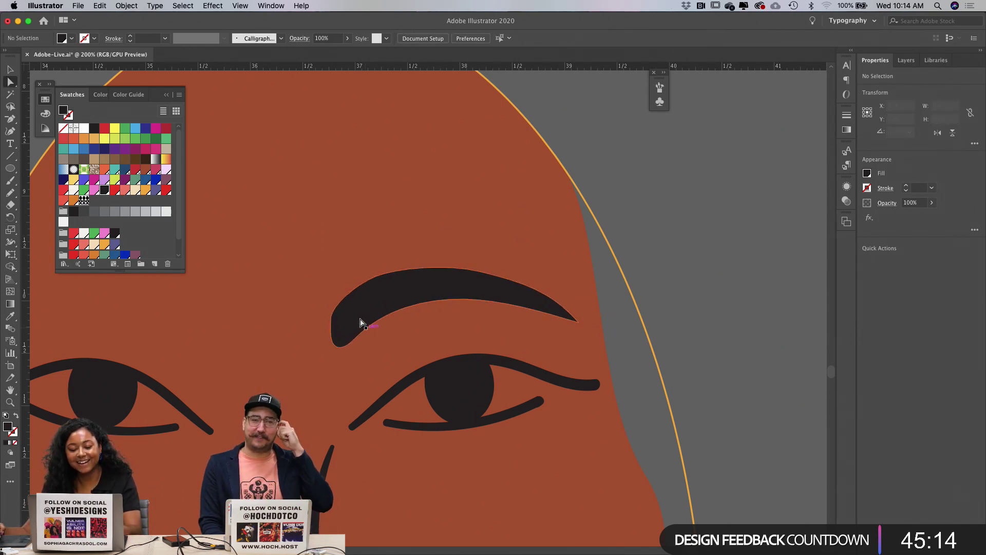
{"action": "left_click", "coordinate": [363, 338]}
{"action": "left_click", "coordinate": [481, 272]}
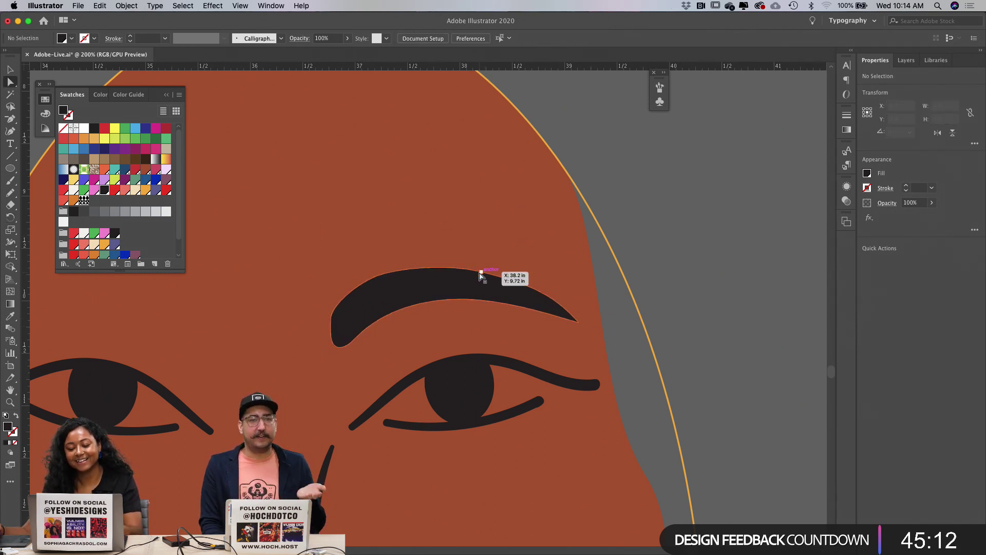
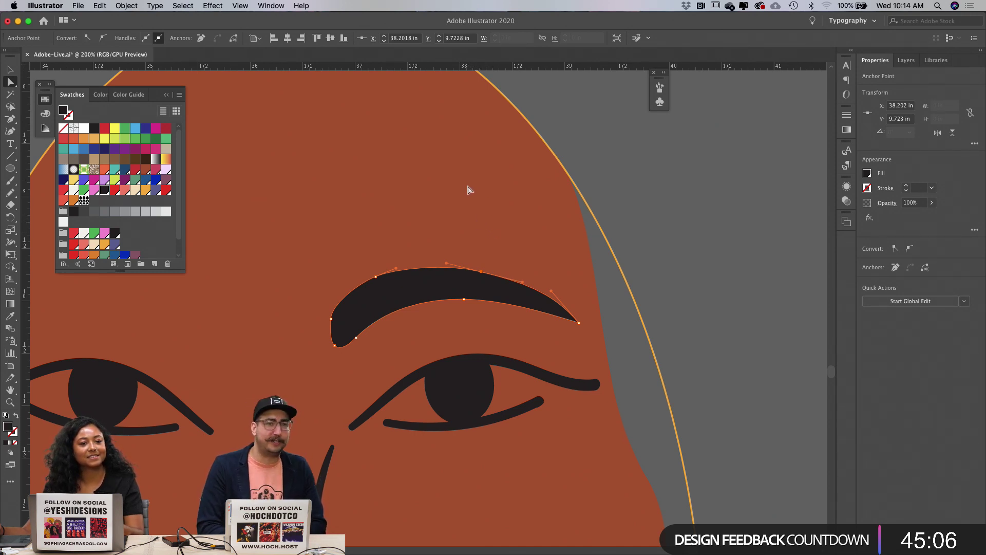
{"action": "left_click", "coordinate": [466, 202]}
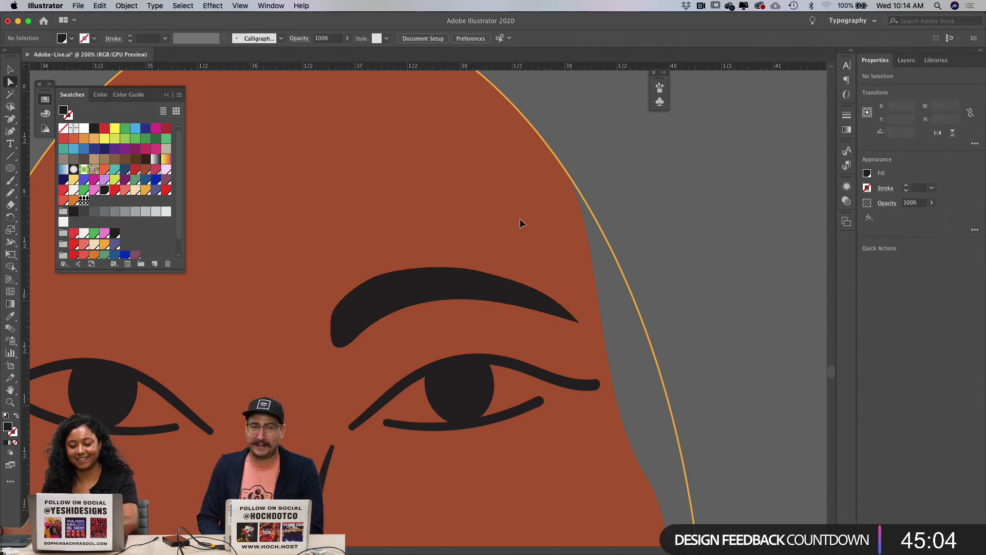
Step: Fine-tune the inner part of the right eyebrow's upper curve by reshaping its anchor
{"action": "key", "text": "super+0"}
{"action": "key", "text": "z"}
{"action": "left_click_drag", "start_coordinate": [419, 315], "coordinate": [668, 228]}
{"action": "key", "text": "a"}
{"action": "left_click", "coordinate": [393, 269]}
{"action": "left_click_drag", "start_coordinate": [402, 245], "coordinate": [405, 253]}
{"action": "left_click", "coordinate": [467, 202]}
{"action": "key", "text": "super+1"}
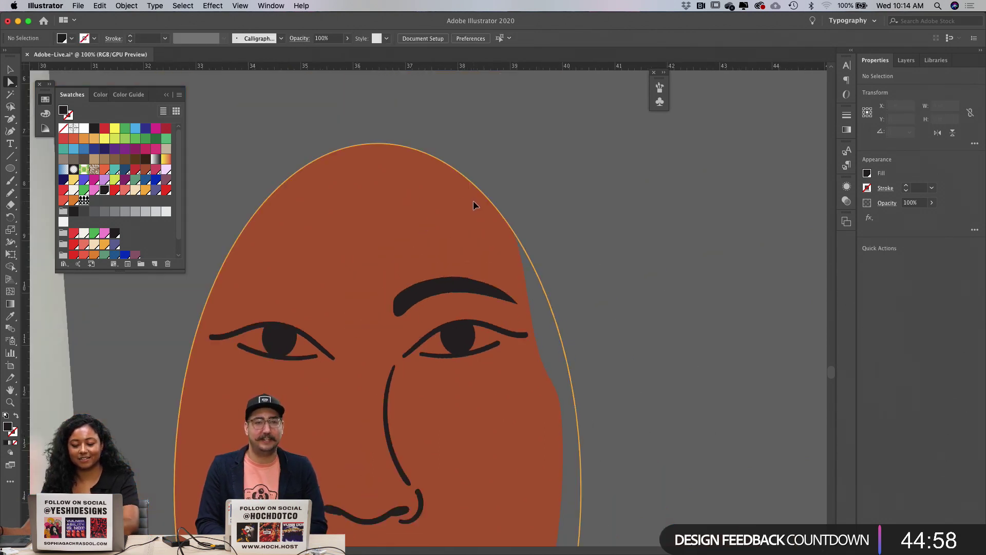
Step: Move the right eyebrow slightly higher above the eye and rotate it about 2° further clockwise
{"action": "key", "text": "super+minus"}
{"action": "key", "text": "v"}
{"action": "left_click_drag", "start_coordinate": [446, 291], "coordinate": [446, 279]}
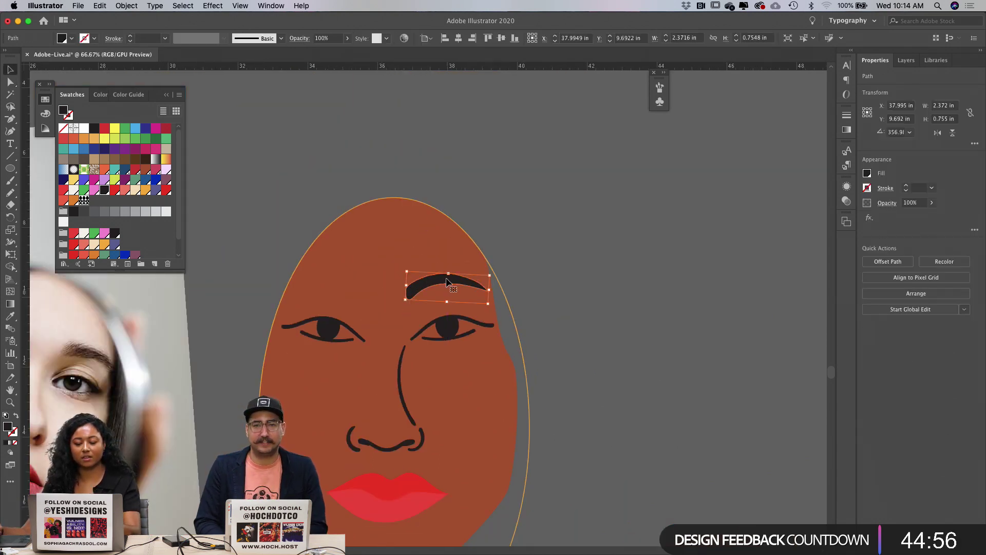
{"action": "key", "text": "r"}
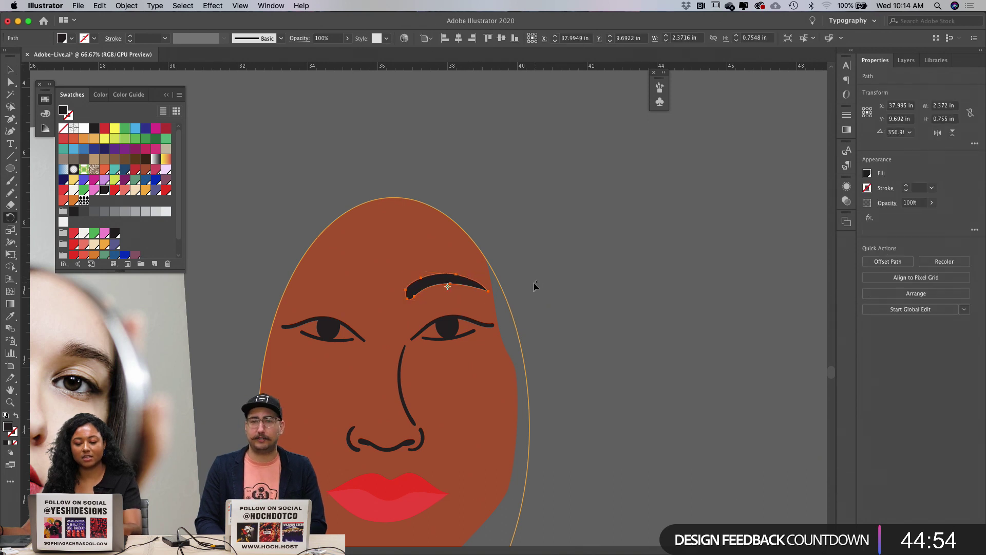
{"action": "left_click_drag", "start_coordinate": [533, 282], "coordinate": [539, 284]}
{"action": "key", "text": "v"}
{"action": "left_click", "coordinate": [551, 273]}
Step: Flip a copy of the right eyebrow horizontally and place it above the left eye
{"action": "left_click", "coordinate": [463, 285]}
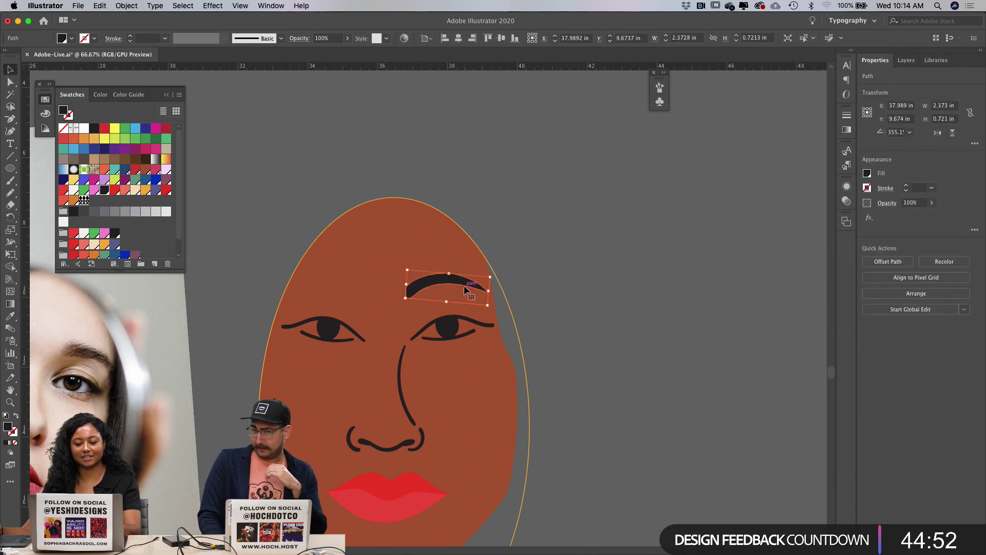
{"action": "left_click", "coordinate": [937, 133]}
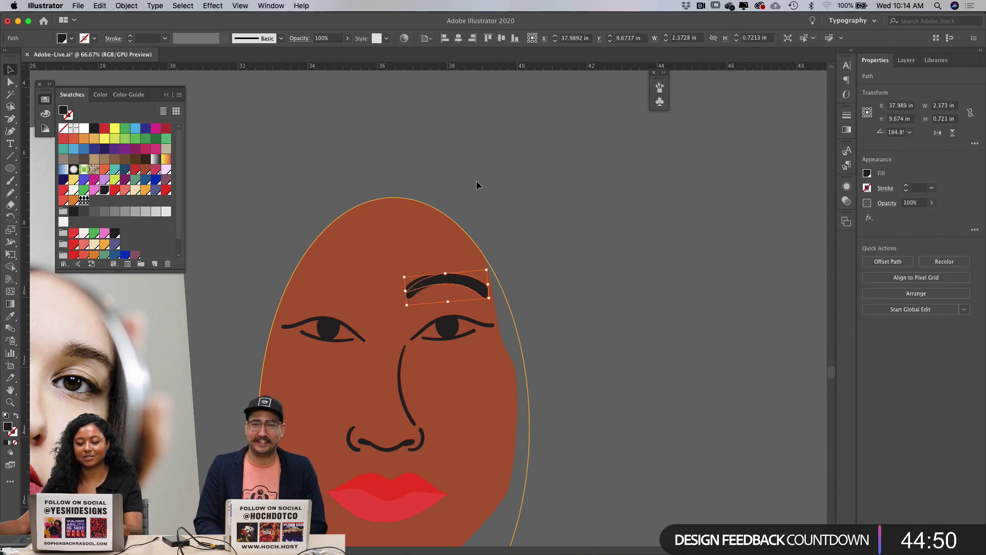
{"action": "left_click_drag", "start_coordinate": [476, 289], "coordinate": [353, 289]}
{"action": "left_click", "coordinate": [395, 216]}
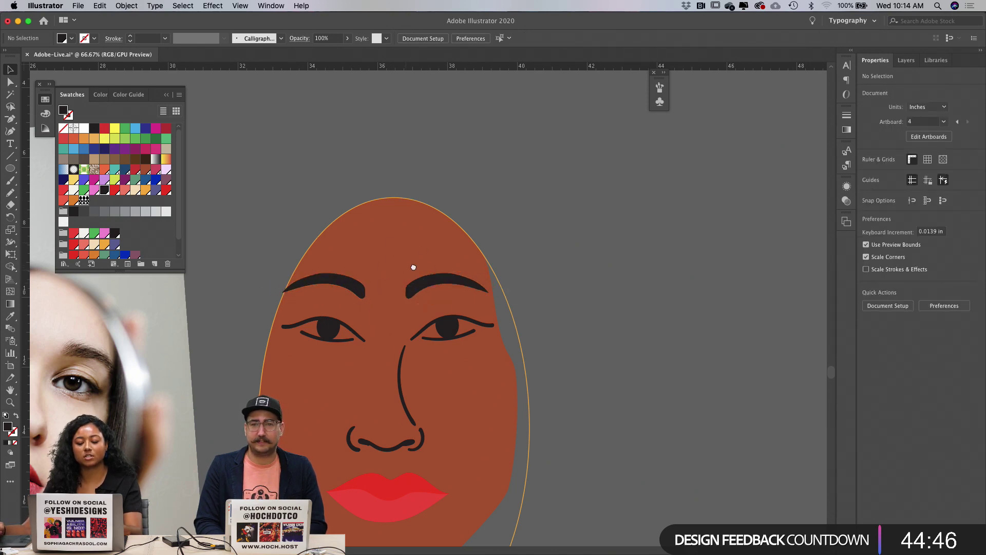
Step: Adjust the spacing between the two eyebrows by nudging them sideways over the eyes
{"action": "left_click_drag", "start_coordinate": [413, 267], "coordinate": [468, 256]}
{"action": "left_click", "coordinate": [441, 242]}
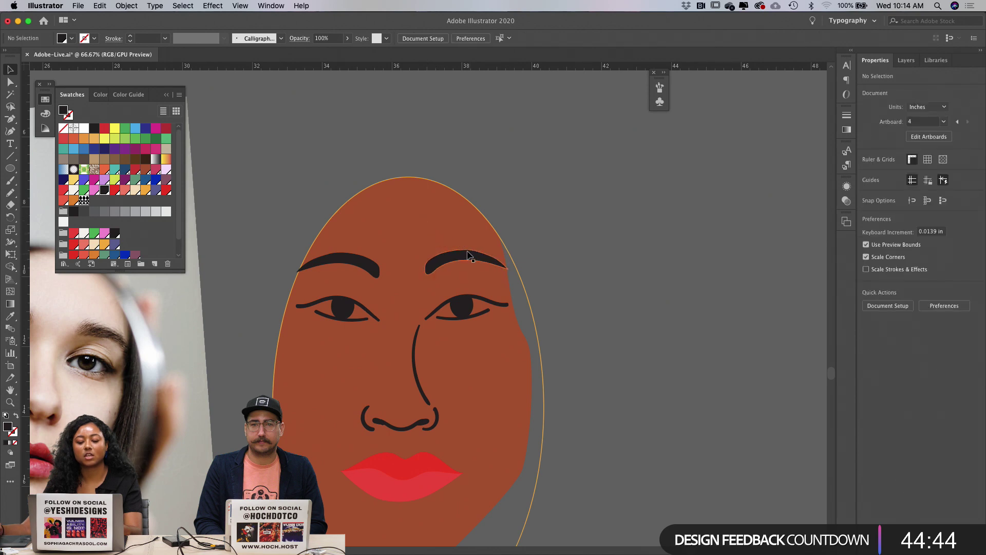
{"action": "left_click", "coordinate": [469, 256]}
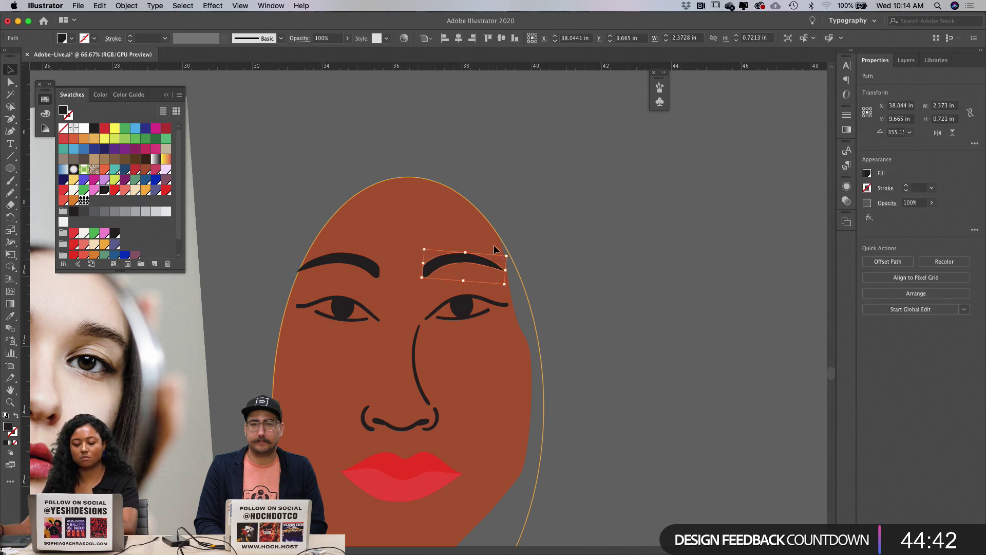
{"action": "left_click", "coordinate": [430, 225]}
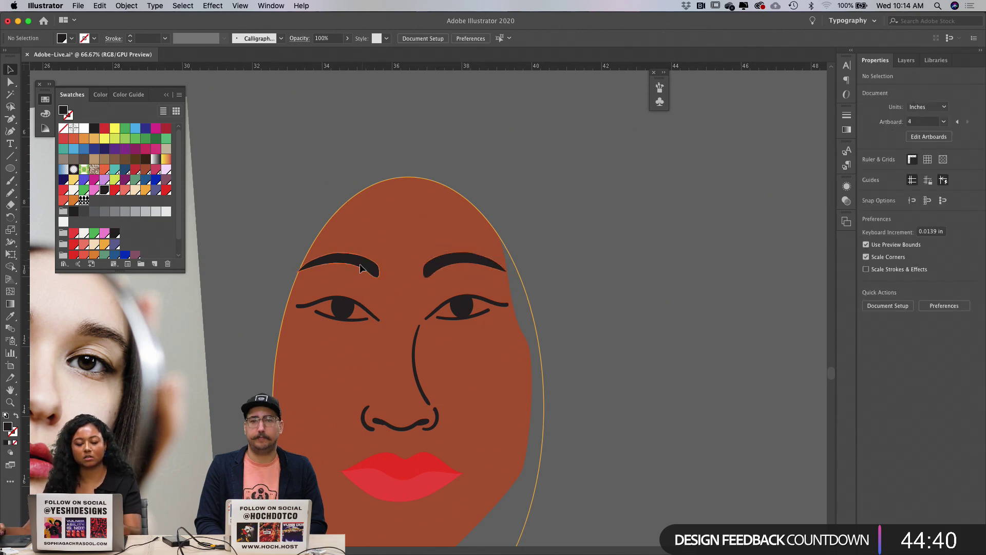
{"action": "left_click_drag", "start_coordinate": [366, 264], "coordinate": [377, 266]}
{"action": "left_click", "coordinate": [411, 252]}
{"action": "left_click", "coordinate": [431, 175]}
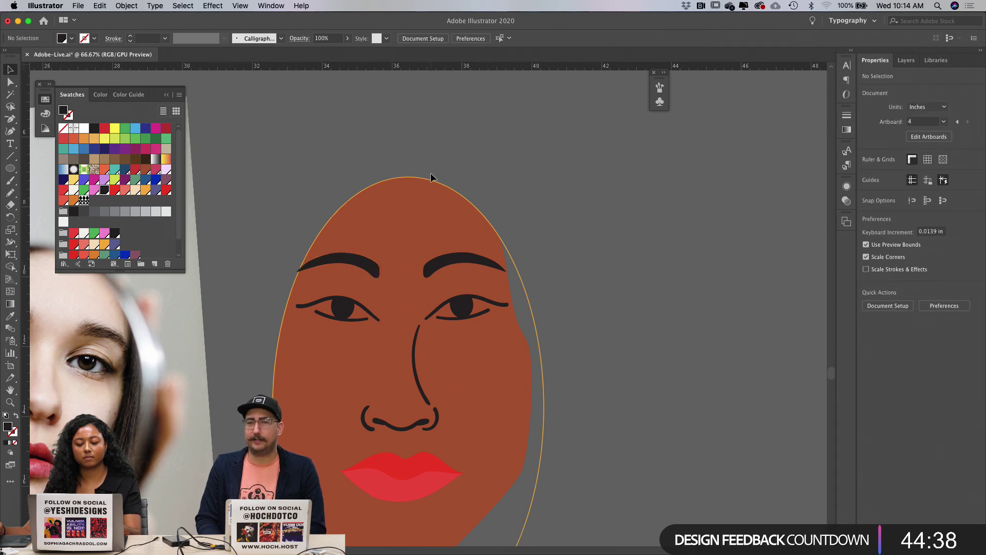
{"action": "left_click", "coordinate": [367, 261]}
{"action": "left_click", "coordinate": [413, 255]}
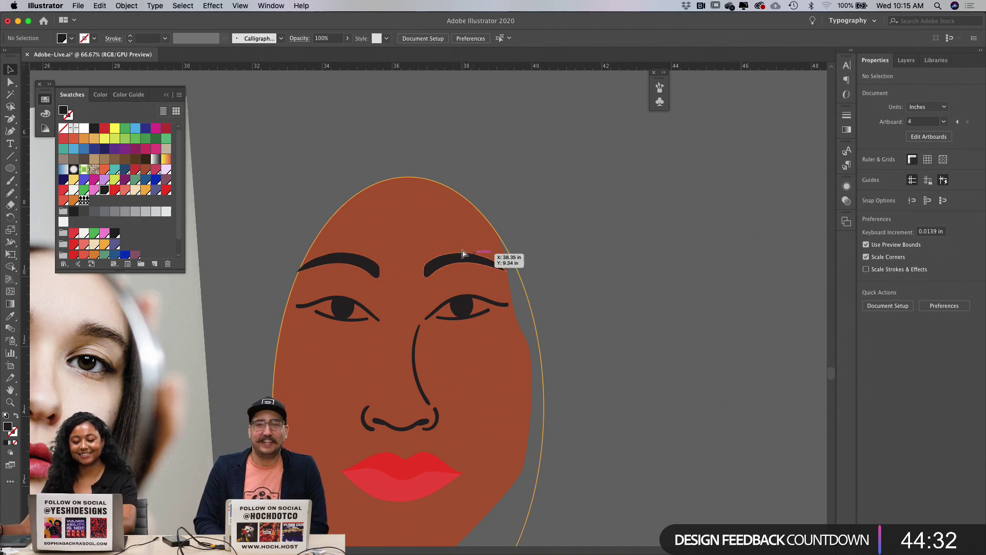
Step: Review the whole face and expand the Face layer to show its individual paths
{"action": "key", "text": "super+minus"}
{"action": "key", "text": "super+minus"}
{"action": "key", "text": "super+minus"}
{"action": "key", "text": "super+equal"}
{"action": "key", "text": "super+equal"}
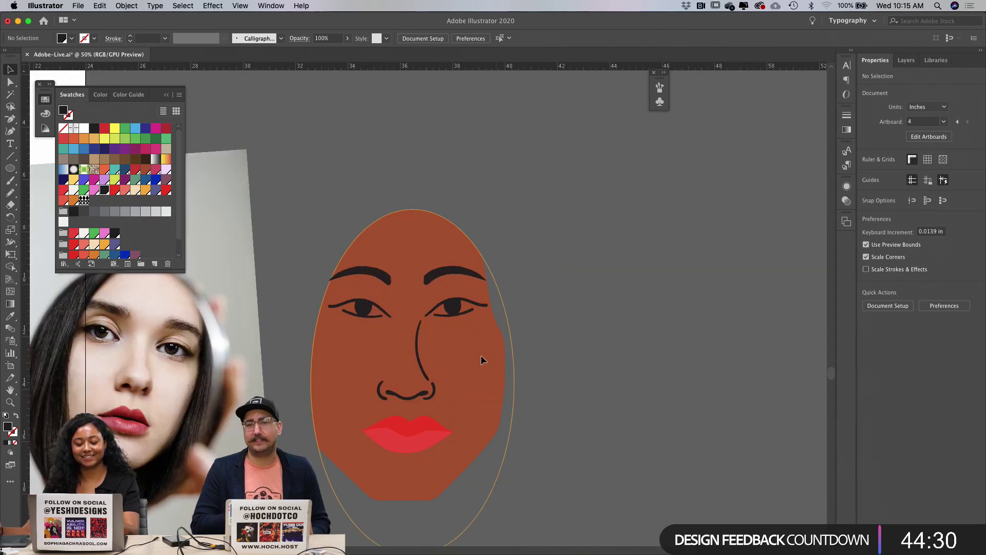
{"action": "left_click", "coordinate": [907, 61]}
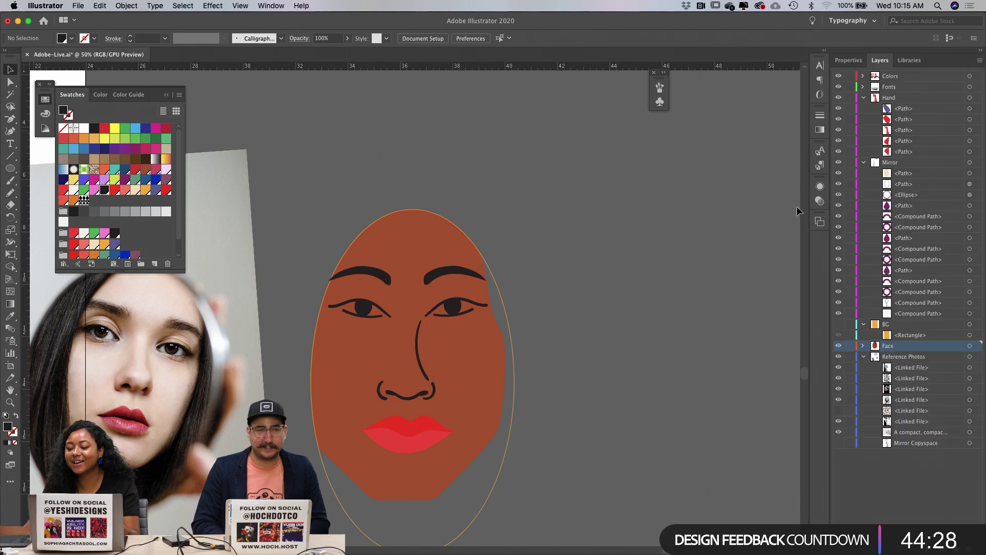
{"action": "left_click", "coordinate": [863, 347]}
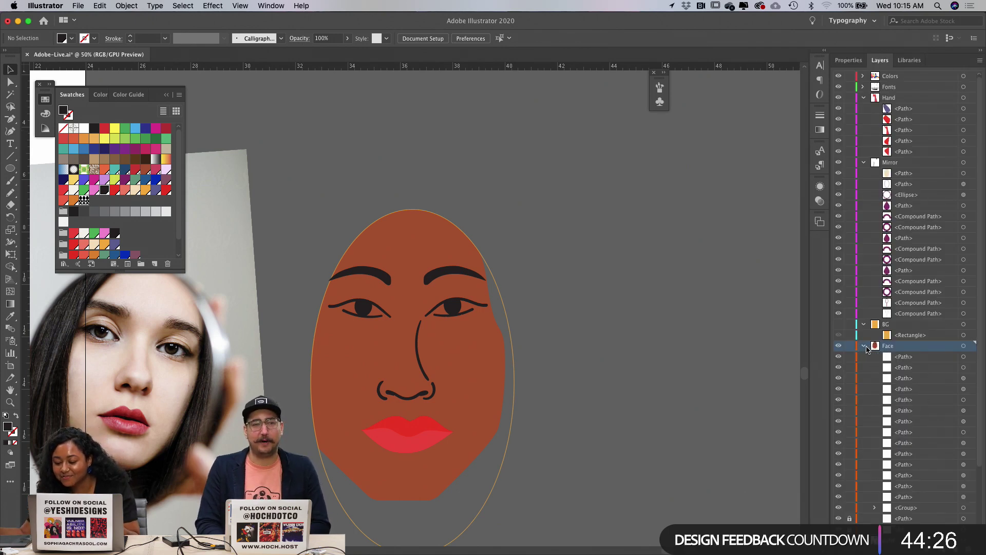
{"action": "scroll", "coordinate": [865, 390], "scroll_direction": "down", "scroll_amount": 4}
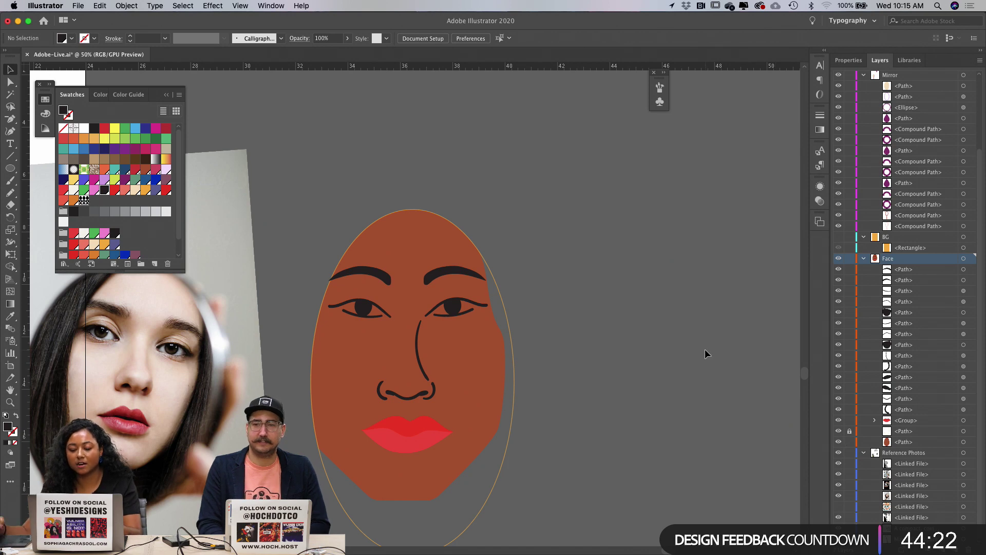
Step: Create a new calligraphic brush for the Paintbrush tool with a 12 pt size, controlled by pressure with 12 pt variation
{"action": "scroll", "coordinate": [591, 339], "scroll_direction": "down", "scroll_amount": 3}
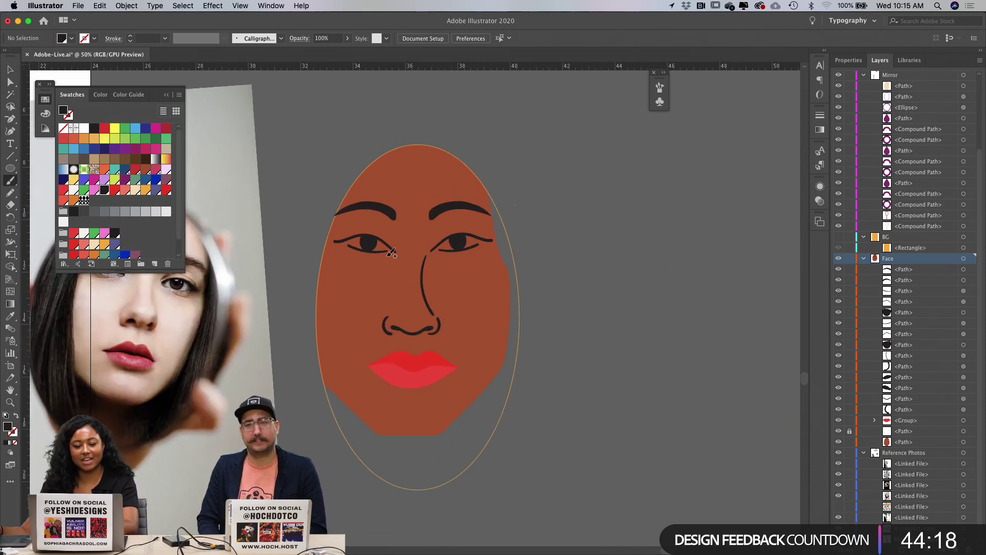
{"action": "left_click", "coordinate": [267, 38]}
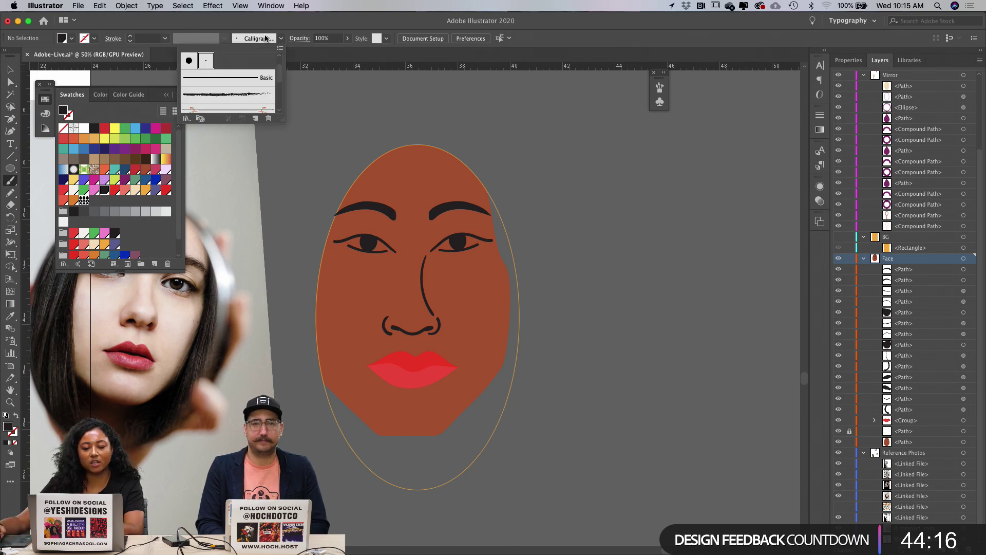
{"action": "left_click", "coordinate": [256, 119]}
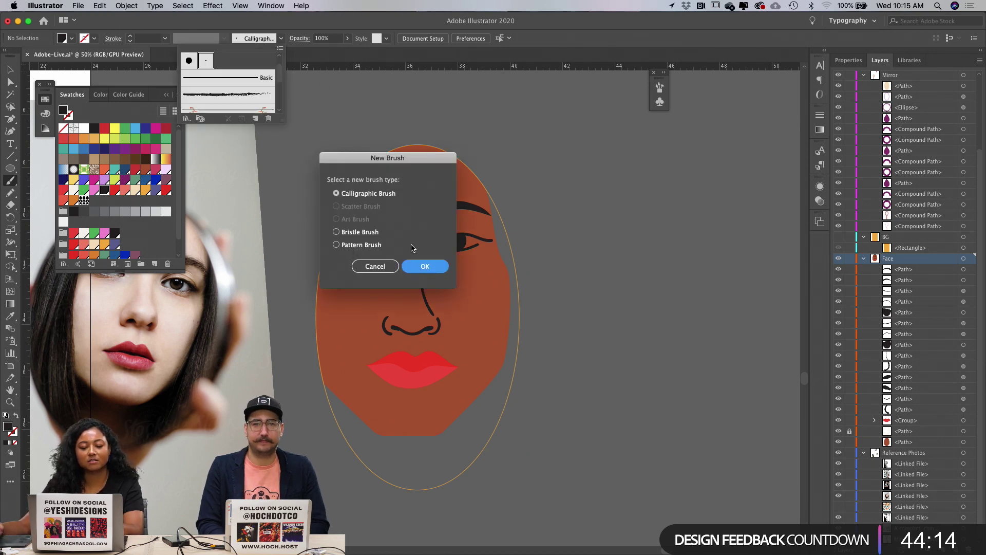
{"action": "left_click", "coordinate": [419, 265]}
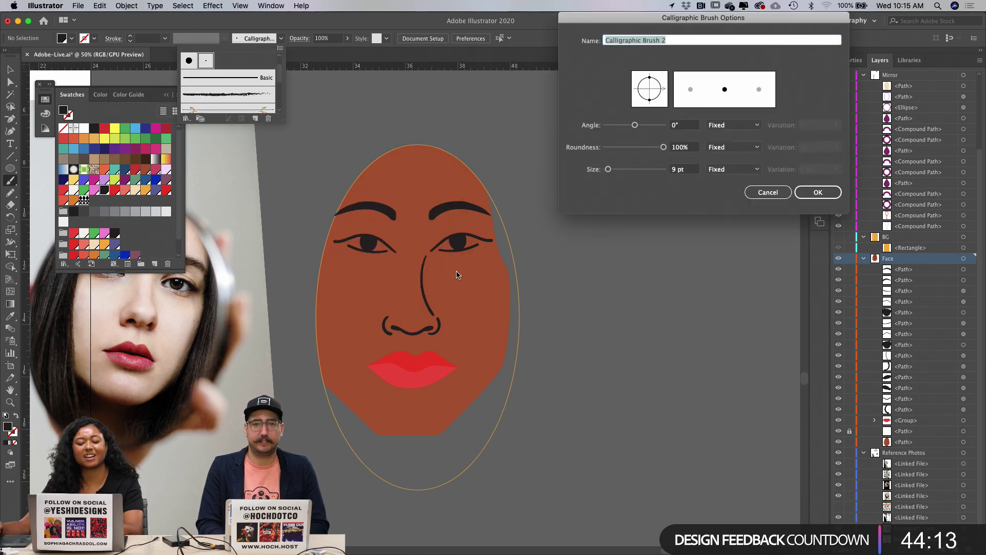
{"action": "left_click", "coordinate": [697, 172]}
{"action": "type", "text": "12"}
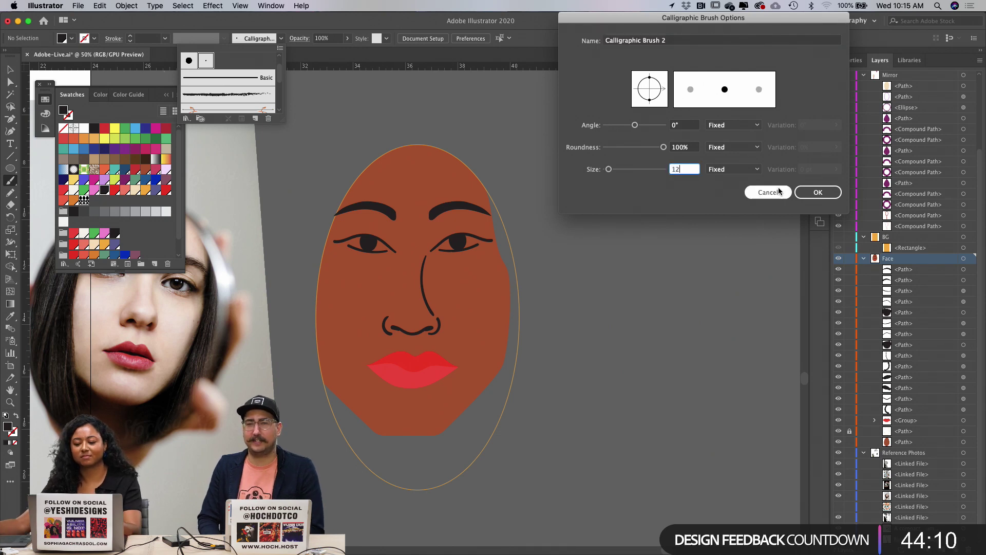
{"action": "left_click", "coordinate": [734, 169]}
{"action": "left_click", "coordinate": [726, 190]}
{"action": "left_click", "coordinate": [837, 169]}
{"action": "left_click_drag", "start_coordinate": [798, 180], "coordinate": [834, 181]}
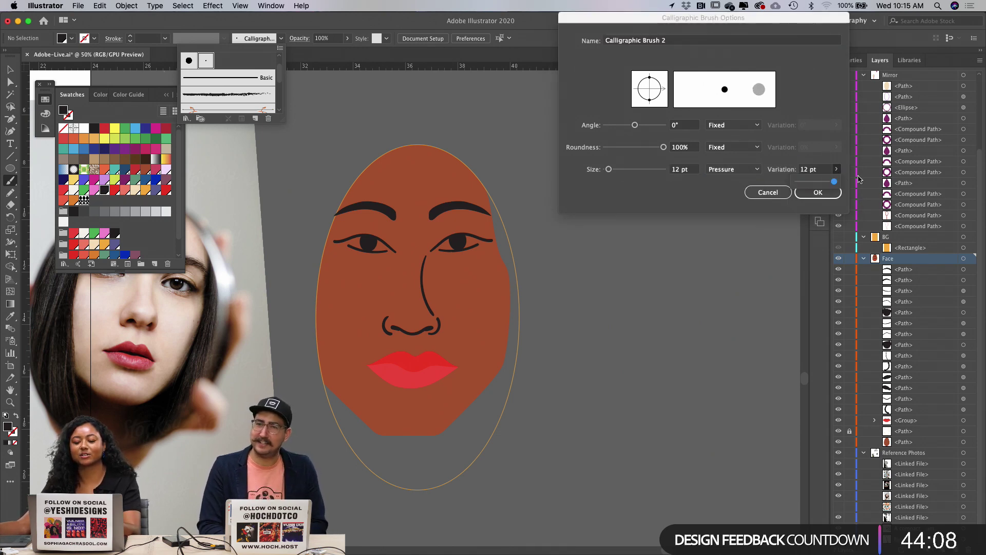
{"action": "left_click", "coordinate": [821, 193]}
{"action": "left_click", "coordinate": [477, 166]}
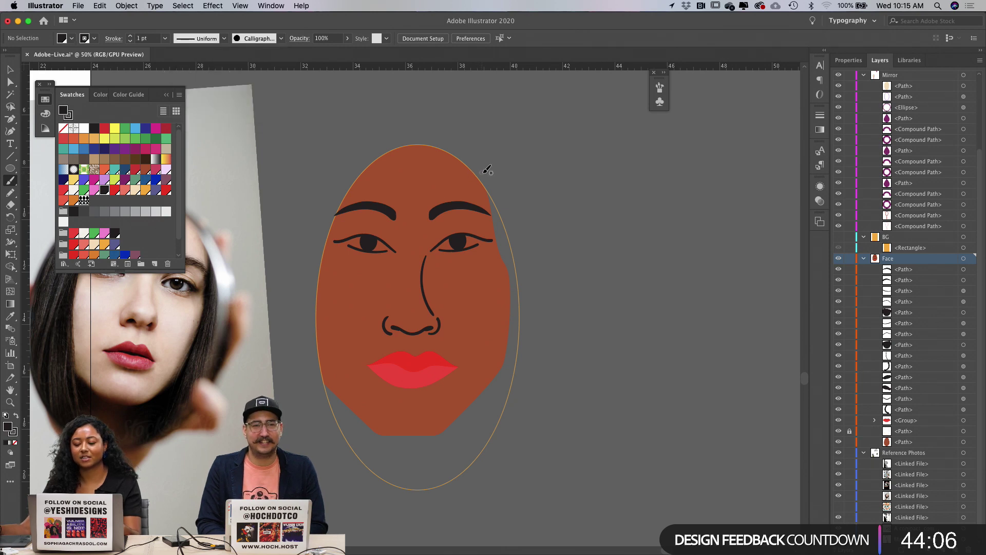
Step: Paste a copy of the oval face outline in front of itself and activate Draw Inside mode on it
{"action": "left_click_drag", "start_coordinate": [510, 222], "coordinate": [502, 285]}
{"action": "key", "text": "cmd+z"}
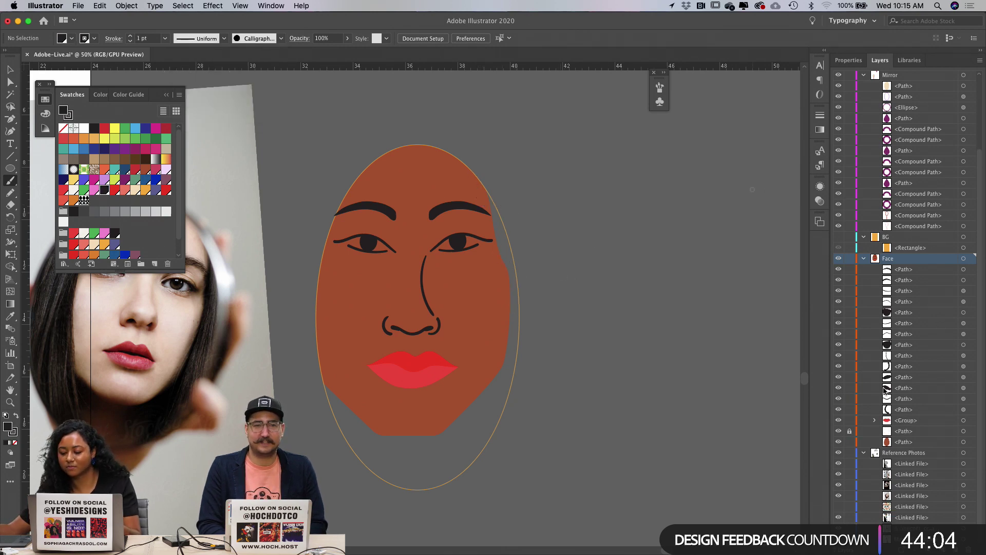
{"action": "left_click", "coordinate": [906, 432]}
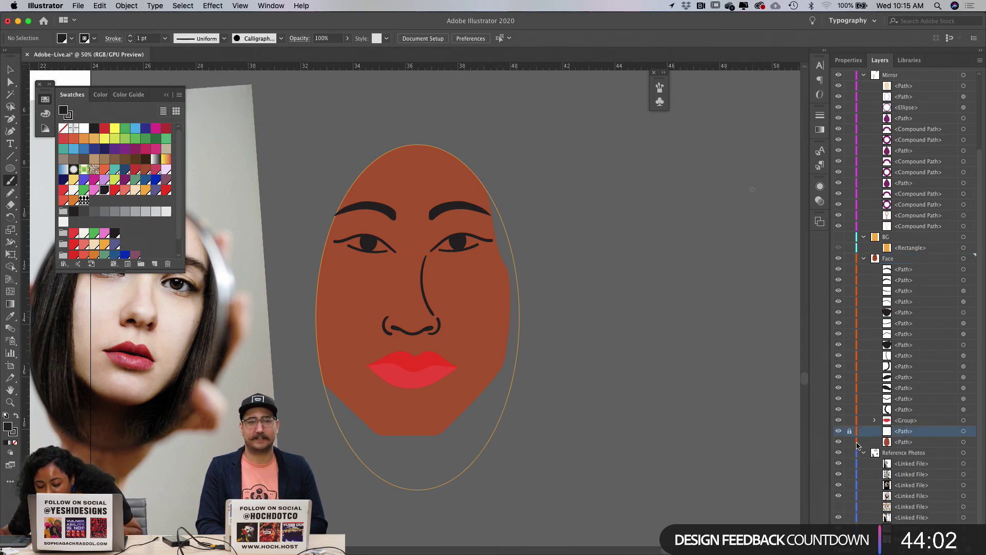
{"action": "left_click", "coordinate": [963, 432]}
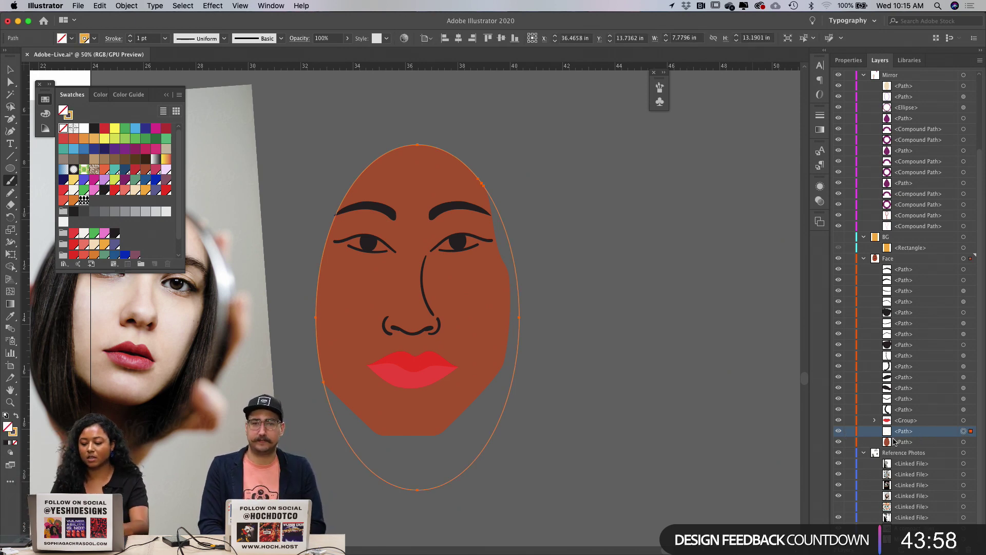
{"action": "key", "text": "super+f"}
{"action": "key", "text": "v"}
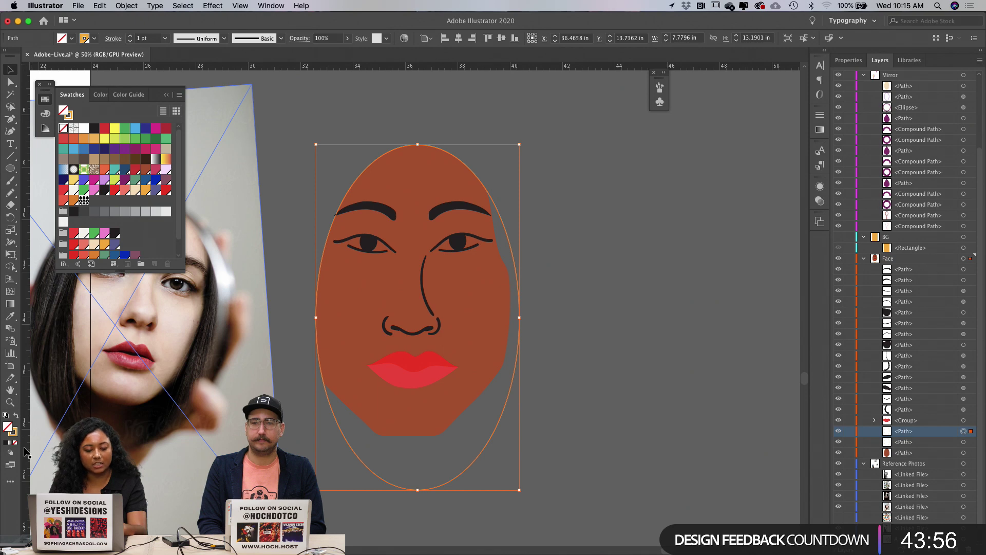
{"action": "left_click", "coordinate": [35, 482]}
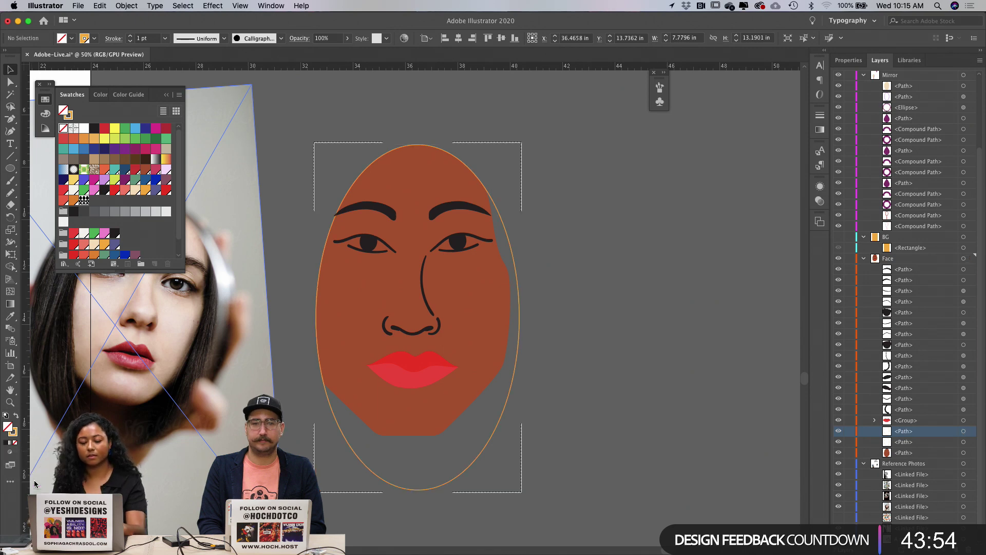
Step: Set the Paintbrush to a 3 pt black stroke with no fill, undoing the orange trial strokes on the face's right side
{"action": "key", "text": "b"}
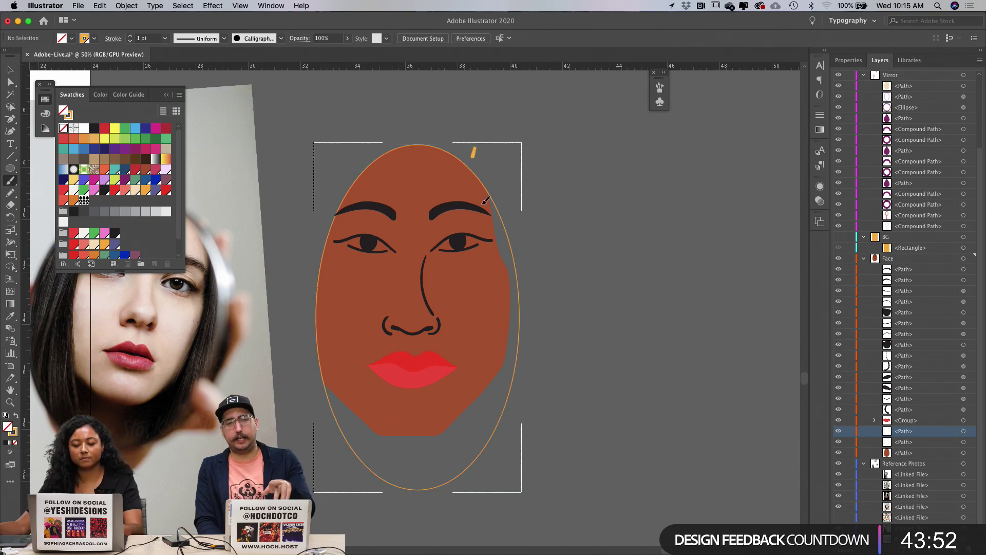
{"action": "left_click_drag", "start_coordinate": [485, 201], "coordinate": [508, 291]}
{"action": "key", "text": "super+z"}
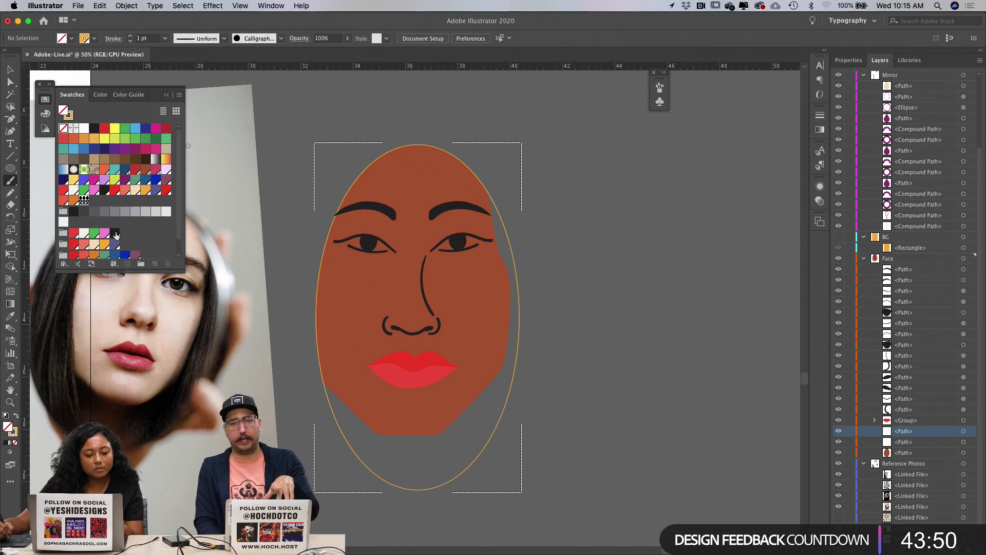
{"action": "key", "text": "slash"}
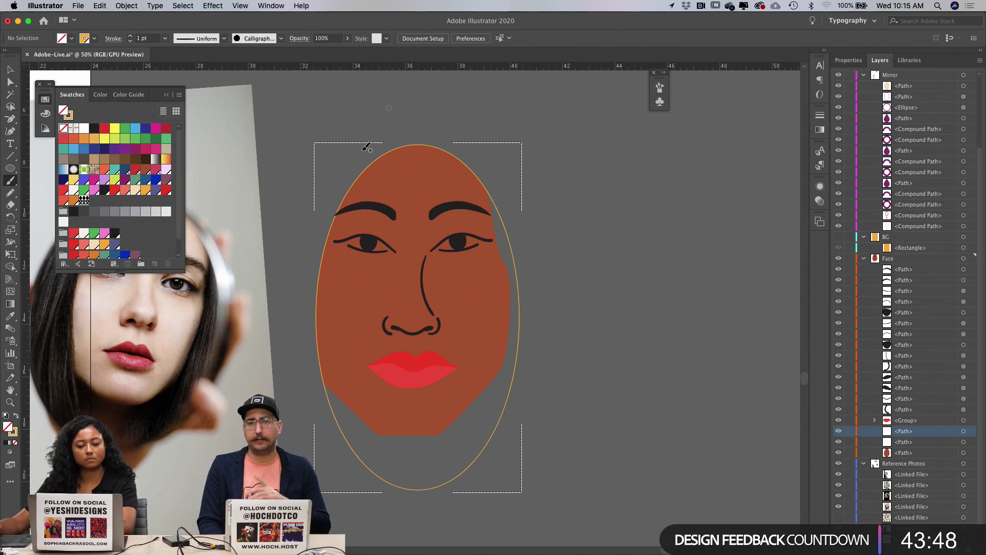
{"action": "left_click", "coordinate": [165, 38]}
{"action": "left_click", "coordinate": [183, 101]}
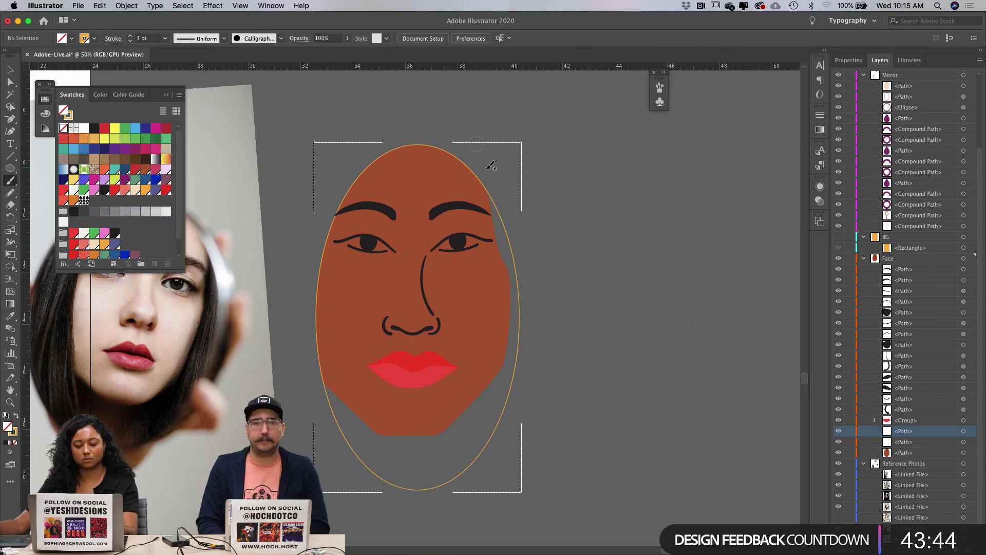
{"action": "mouse_move", "coordinate": [485, 176]}
{"action": "left_mouse_down"}
{"action": "mouse_move", "coordinate": [480, 211]}
{"action": "mouse_move", "coordinate": [508, 286]}
{"action": "left_mouse_up"}
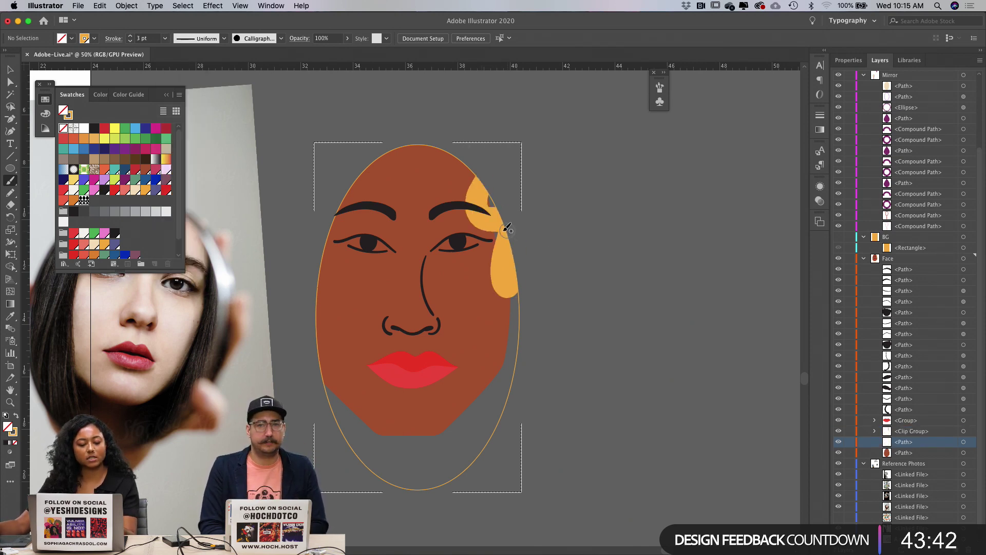
{"action": "key", "text": "super+z"}
{"action": "key", "text": "x"}
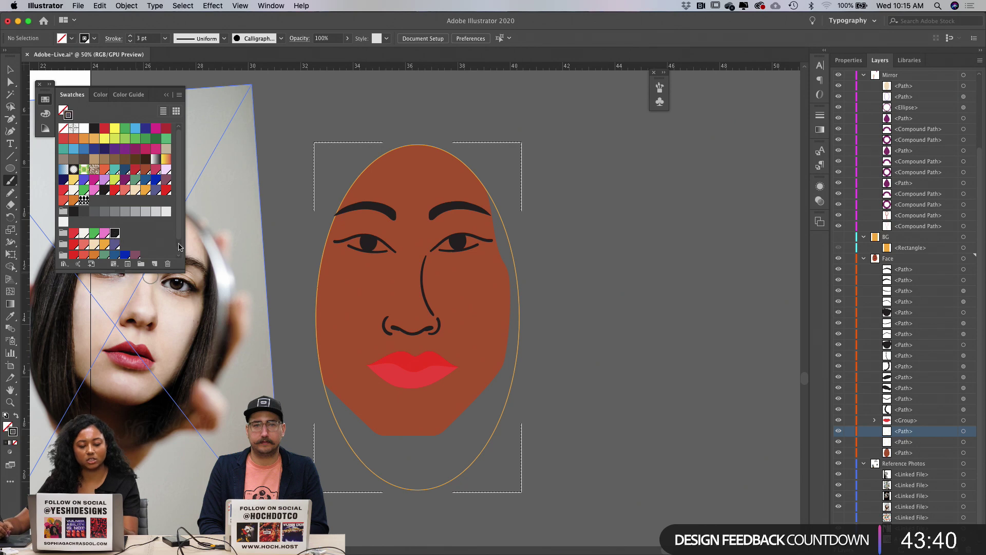
Step: Paint wavy black hair inside the oval along both sides of the face and from the top centre to the right
{"action": "mouse_move", "coordinate": [487, 189]}
{"action": "left_mouse_down"}
{"action": "mouse_move", "coordinate": [505, 207]}
{"action": "mouse_move", "coordinate": [502, 247]}
{"action": "mouse_move", "coordinate": [520, 273]}
{"action": "mouse_move", "coordinate": [501, 317]}
{"action": "mouse_move", "coordinate": [513, 350]}
{"action": "left_mouse_up"}
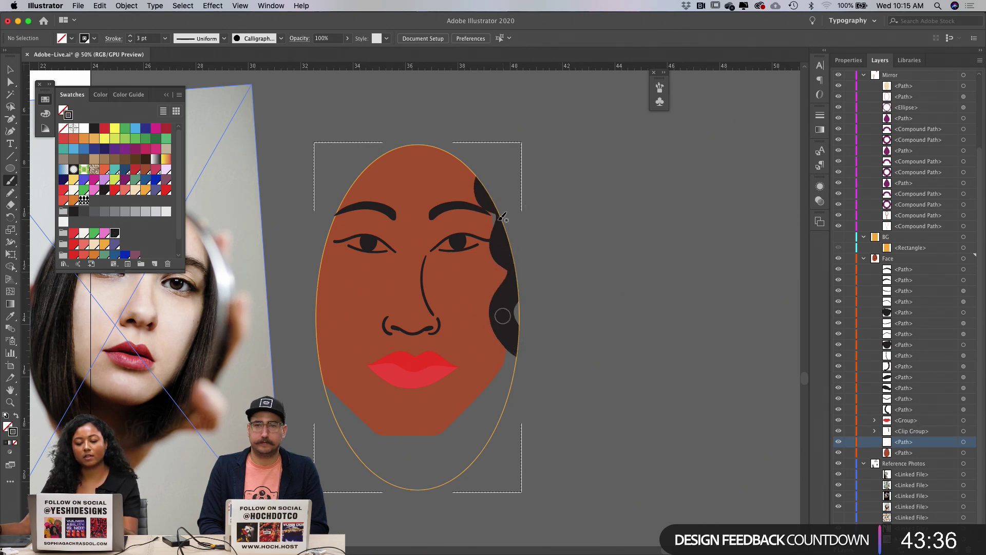
{"action": "mouse_move", "coordinate": [368, 147]}
{"action": "left_mouse_down"}
{"action": "mouse_move", "coordinate": [321, 256]}
{"action": "mouse_move", "coordinate": [330, 286]}
{"action": "mouse_move", "coordinate": [309, 355]}
{"action": "mouse_move", "coordinate": [334, 365]}
{"action": "mouse_move", "coordinate": [322, 396]}
{"action": "mouse_move", "coordinate": [342, 464]}
{"action": "left_mouse_up"}
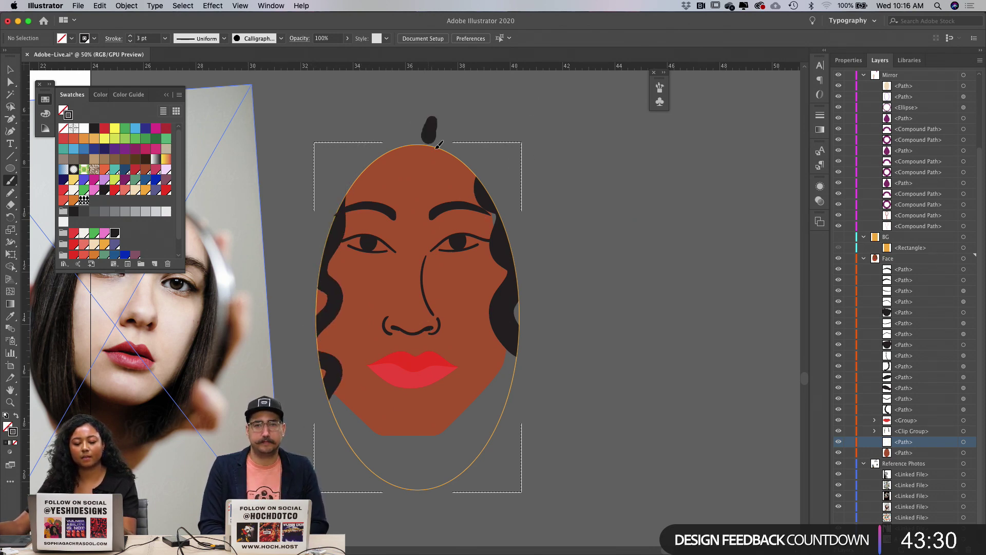
{"action": "mouse_move", "coordinate": [438, 145]}
{"action": "left_mouse_down"}
{"action": "mouse_move", "coordinate": [489, 188]}
{"action": "mouse_move", "coordinate": [511, 229]}
{"action": "left_mouse_up"}
{"action": "mouse_move", "coordinate": [520, 264]}
{"action": "left_mouse_down"}
{"action": "mouse_move", "coordinate": [532, 296]}
{"action": "mouse_move", "coordinate": [485, 436]}
{"action": "left_mouse_up"}
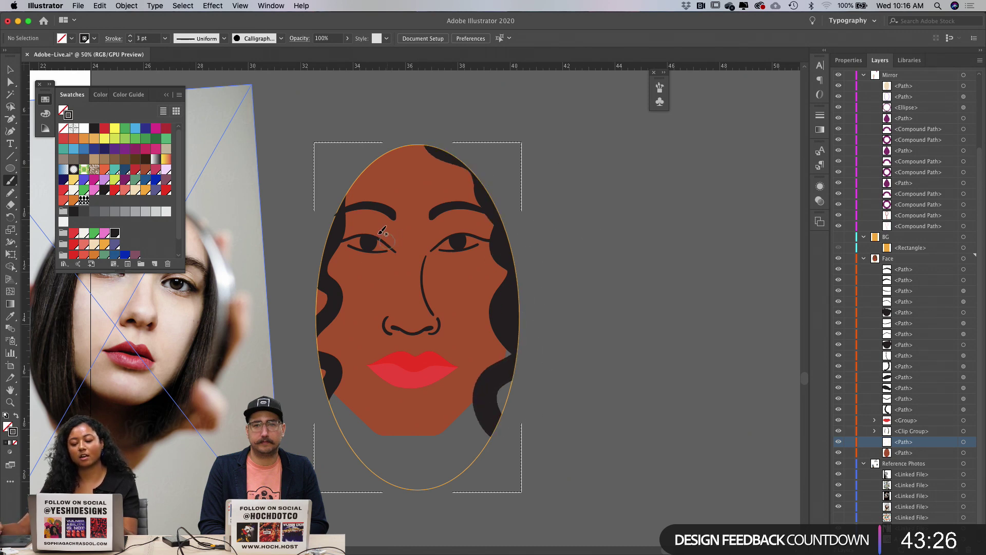
Step: Thicken the hair along the left side, extend it at the upper-left hairline and fill gaps in the right-side waves
{"action": "mouse_move", "coordinate": [333, 219]}
{"action": "left_mouse_down"}
{"action": "mouse_move", "coordinate": [311, 323]}
{"action": "mouse_move", "coordinate": [329, 341]}
{"action": "mouse_move", "coordinate": [321, 361]}
{"action": "mouse_move", "coordinate": [332, 385]}
{"action": "mouse_move", "coordinate": [323, 390]}
{"action": "mouse_move", "coordinate": [338, 417]}
{"action": "left_mouse_up"}
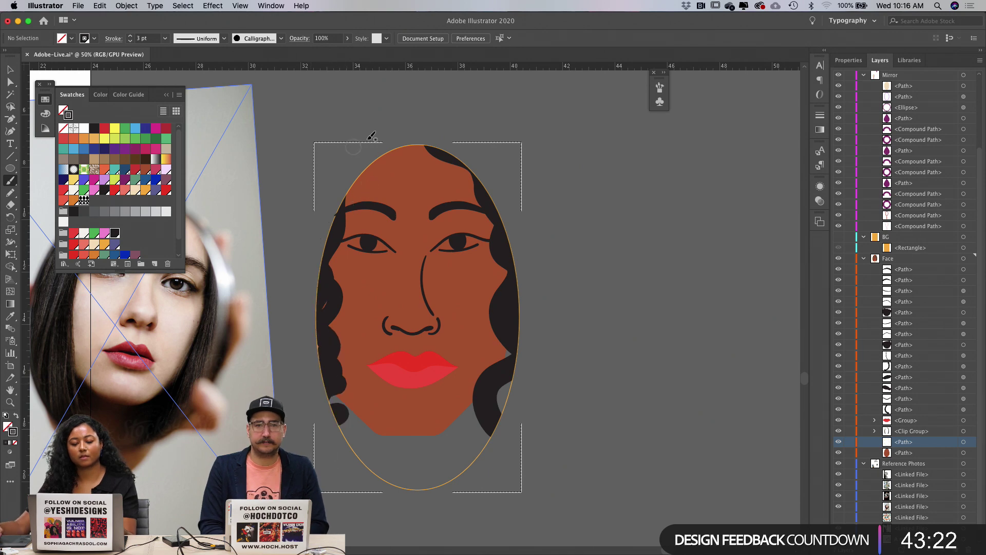
{"action": "mouse_move", "coordinate": [371, 137]}
{"action": "left_mouse_down"}
{"action": "mouse_move", "coordinate": [348, 167]}
{"action": "mouse_move", "coordinate": [351, 202]}
{"action": "mouse_move", "coordinate": [324, 230]}
{"action": "left_mouse_up"}
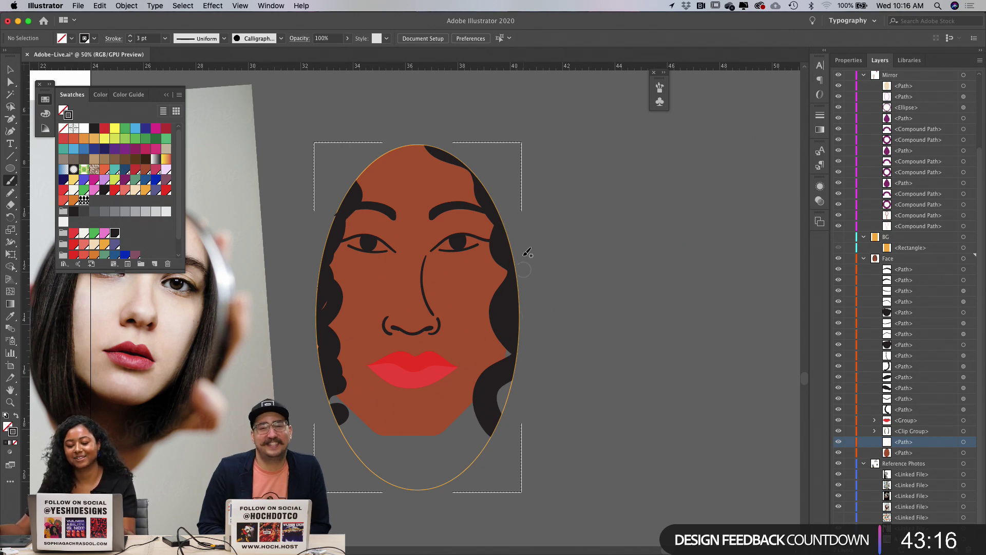
{"action": "mouse_move", "coordinate": [514, 426]}
{"action": "left_mouse_down"}
{"action": "mouse_move", "coordinate": [520, 220]}
{"action": "mouse_move", "coordinate": [485, 288]}
{"action": "mouse_move", "coordinate": [480, 360]}
{"action": "mouse_move", "coordinate": [492, 406]}
{"action": "left_mouse_up"}
{"action": "key", "text": "super+z"}
{"action": "mouse_move", "coordinate": [503, 230]}
{"action": "left_mouse_down"}
{"action": "mouse_move", "coordinate": [489, 348]}
{"action": "mouse_move", "coordinate": [497, 394]}
{"action": "left_mouse_up"}
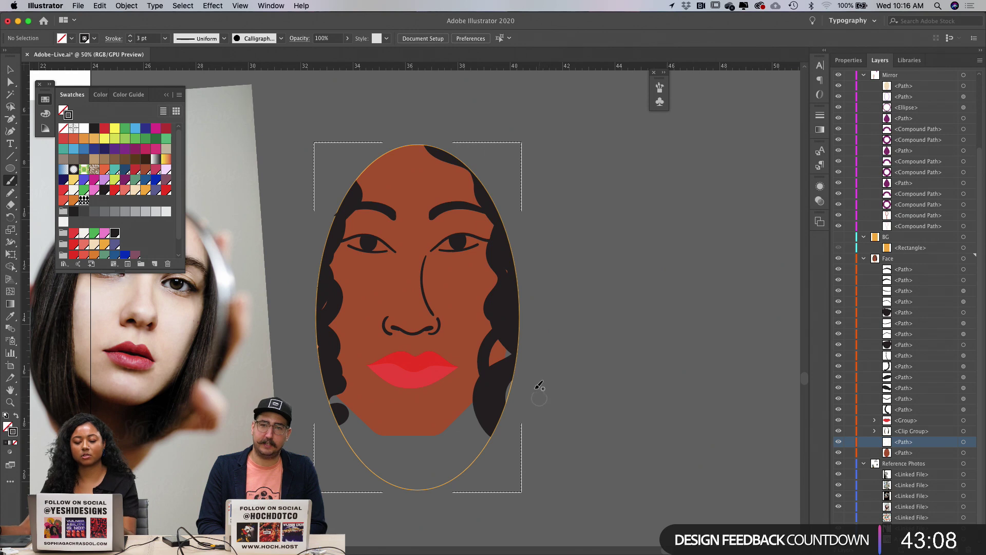
Step: Leave Draw Inside mode, move the chin's flat bottom edge up about 0.41 in and right about 0.17 in, and select its left corner point
{"action": "key", "text": "a"}
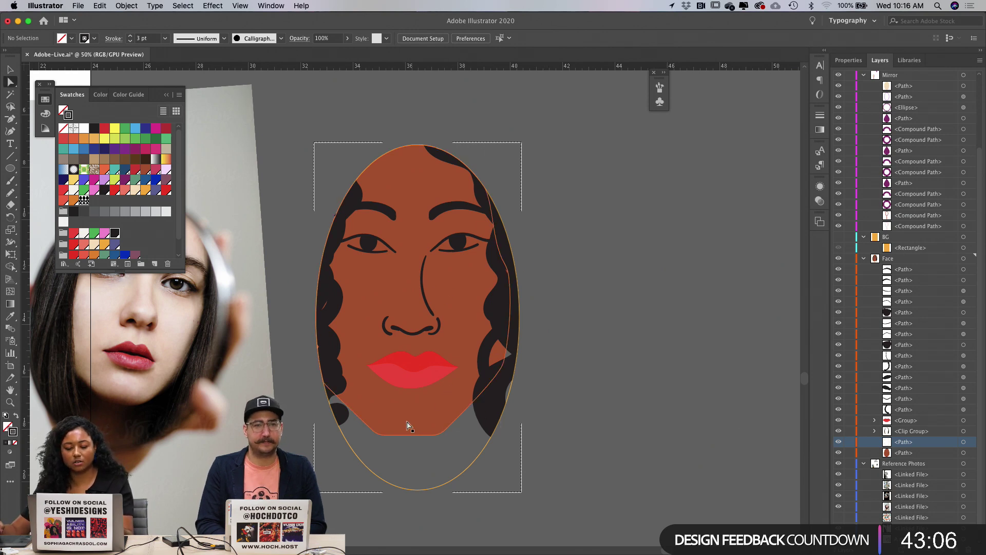
{"action": "left_click", "coordinate": [376, 432]}
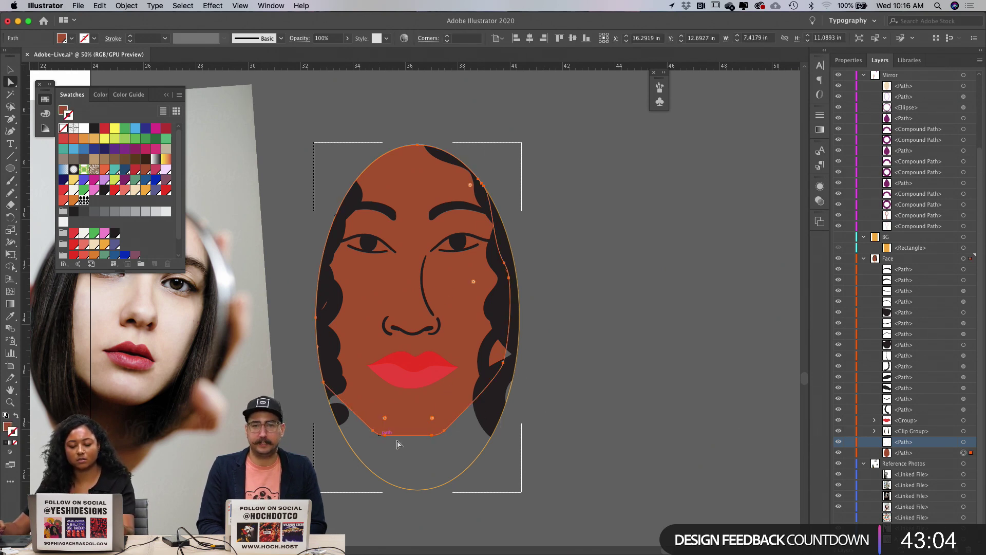
{"action": "left_click", "coordinate": [416, 438]}
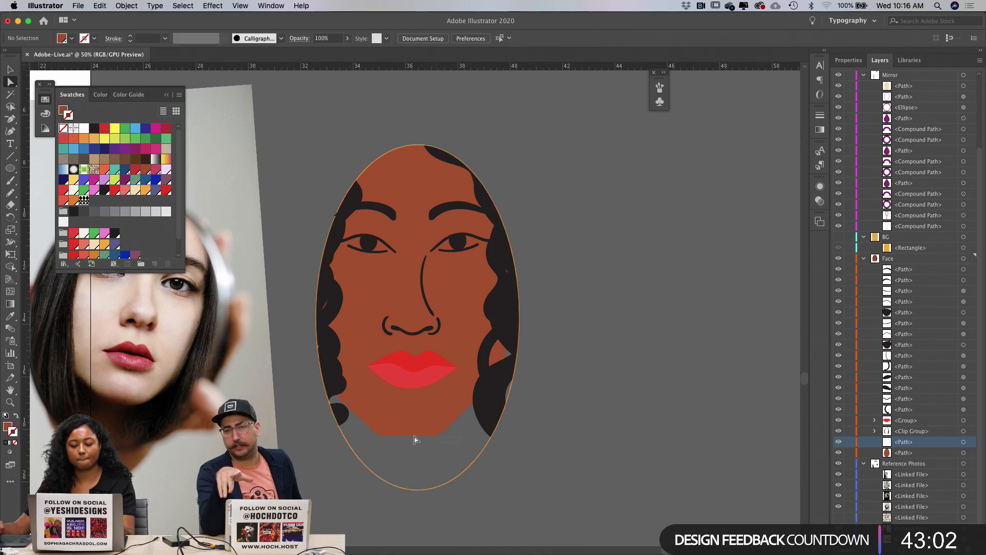
{"action": "left_click_drag", "start_coordinate": [445, 429], "coordinate": [448, 418]}
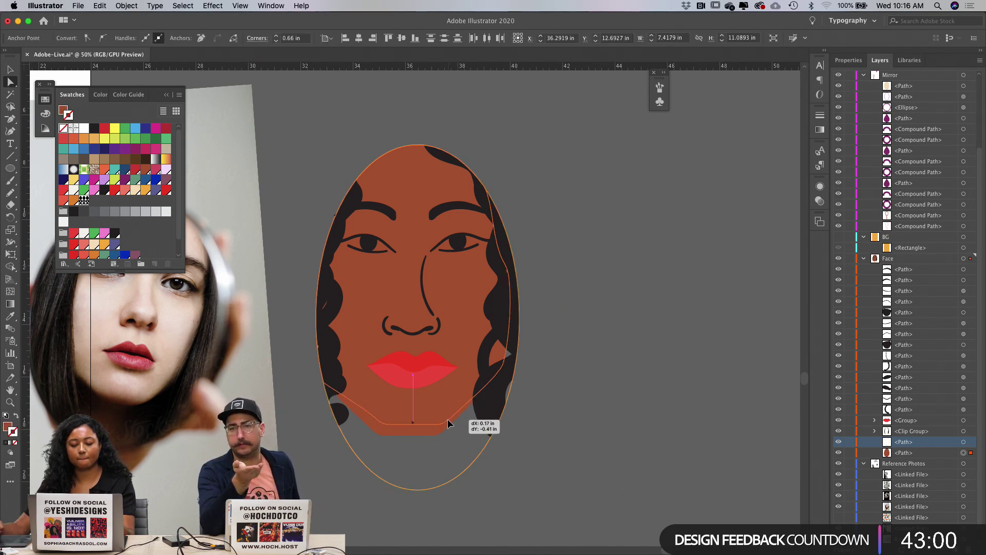
{"action": "left_click", "coordinate": [457, 437]}
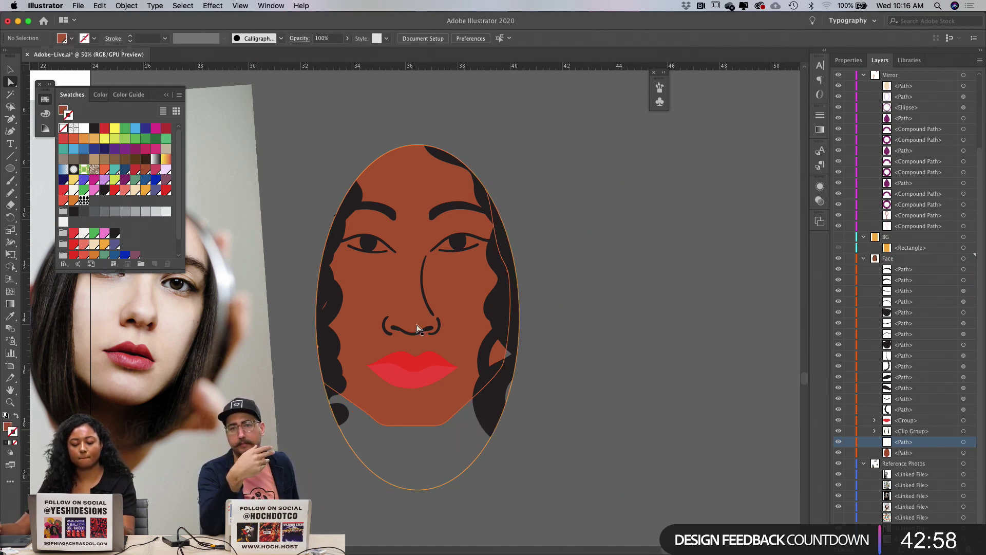
{"action": "left_click", "coordinate": [377, 423]}
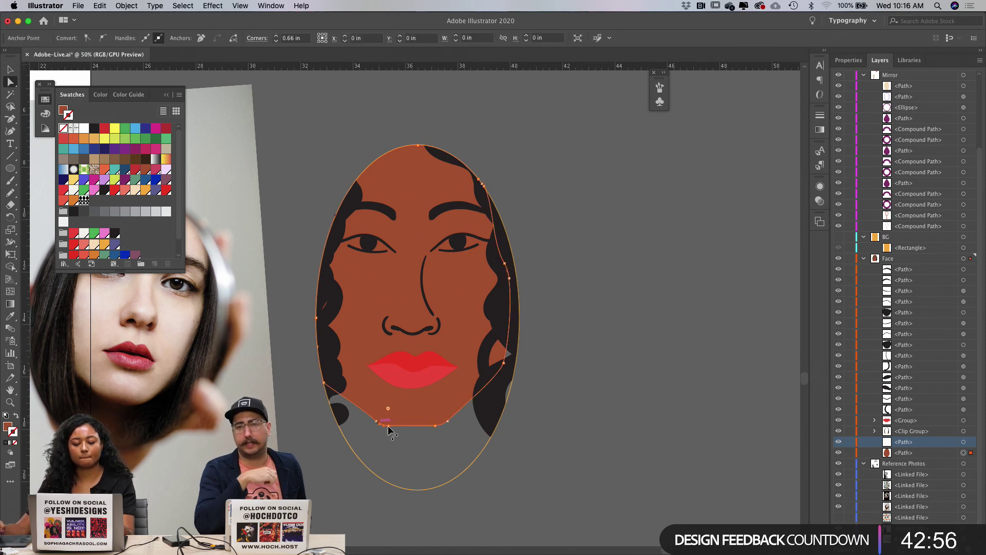
Step: Round off the corner points along the chin of the brown face shape into a smooth curve
{"action": "left_click_drag", "start_coordinate": [388, 408], "coordinate": [391, 400]}
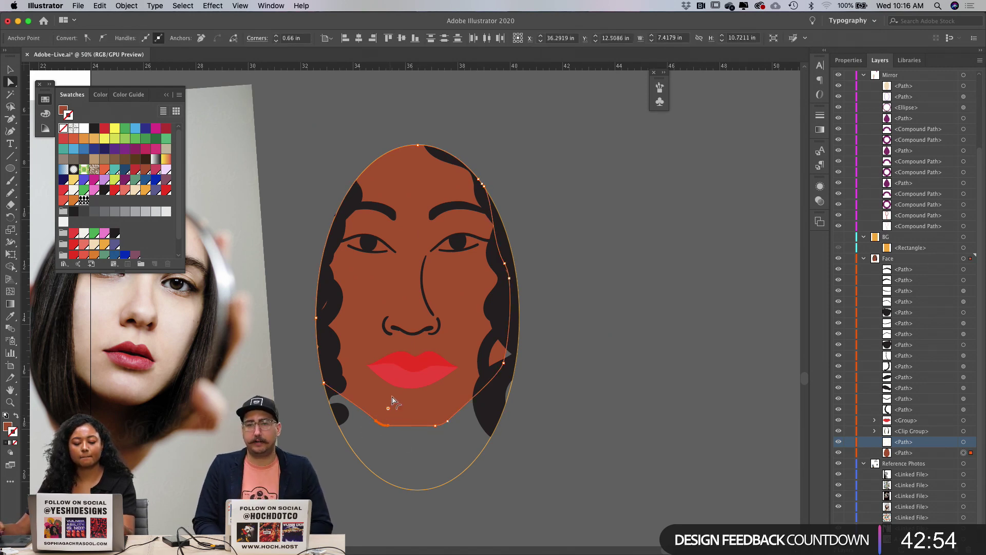
{"action": "left_click", "coordinate": [359, 417], "text": "shift"}
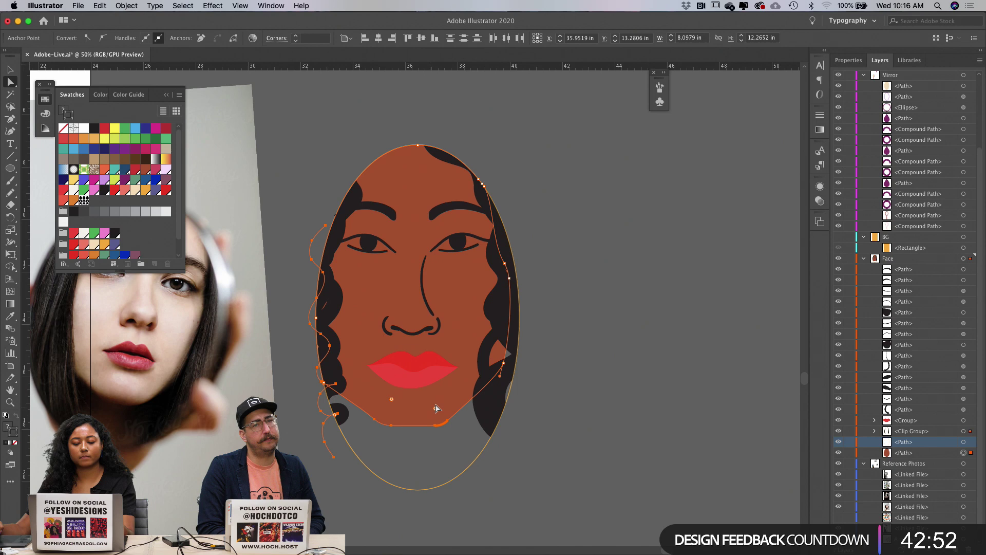
{"action": "left_click", "coordinate": [444, 443]}
{"action": "left_click", "coordinate": [372, 415]}
{"action": "left_click_drag", "start_coordinate": [435, 408], "coordinate": [430, 386]}
{"action": "left_click", "coordinate": [446, 457]}
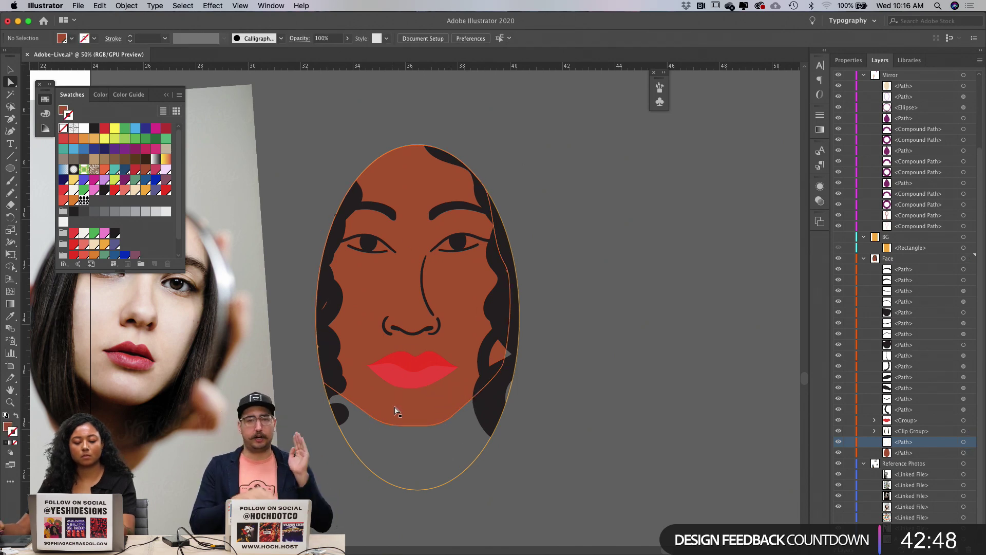
{"action": "left_click", "coordinate": [374, 405]}
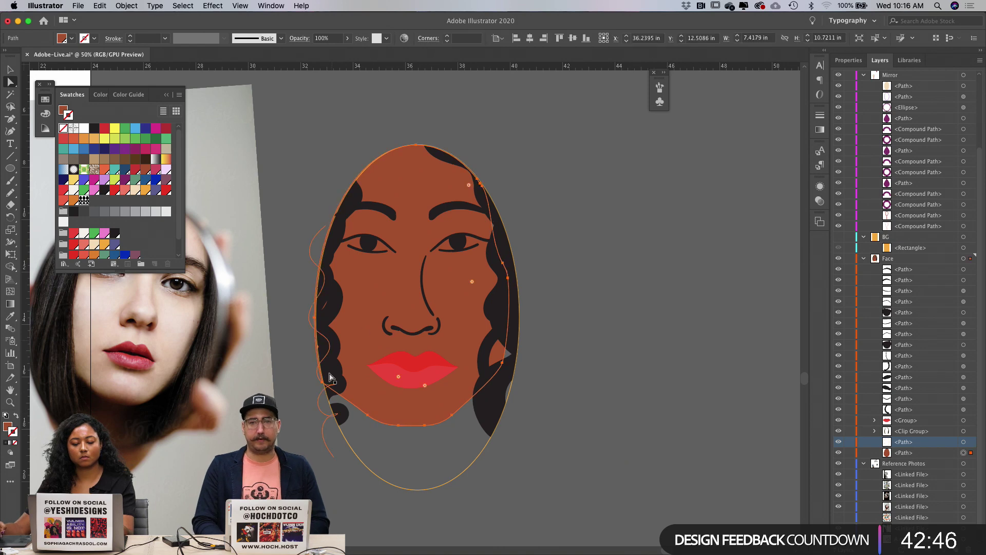
{"action": "left_click", "coordinate": [587, 335]}
{"action": "mouse_move", "coordinate": [648, 240]}
{"action": "left_mouse_down"}
{"action": "mouse_move", "coordinate": [628, 286]}
{"action": "mouse_move", "coordinate": [650, 231]}
{"action": "left_mouse_up"}
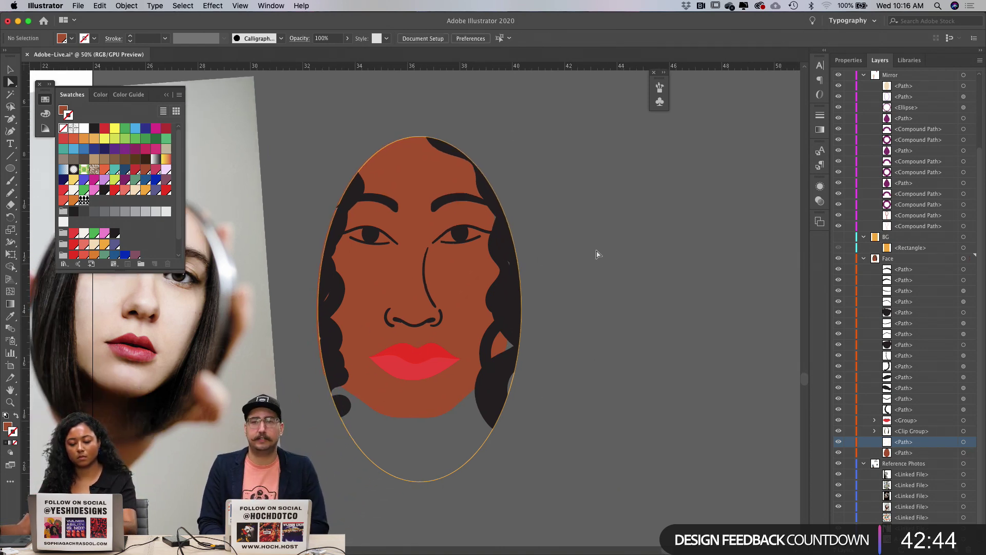
{"action": "key", "text": "super+minus"}
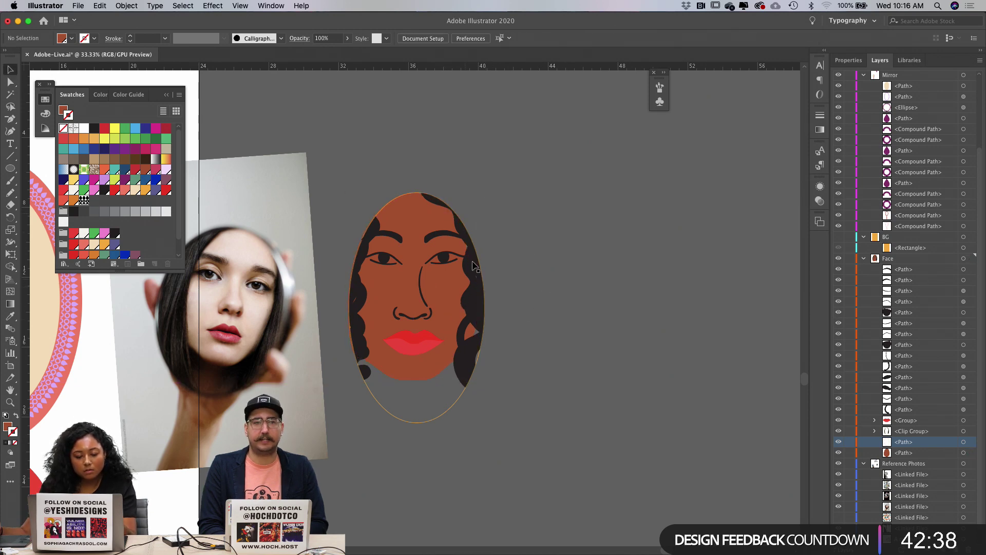
{"action": "key", "text": "z"}
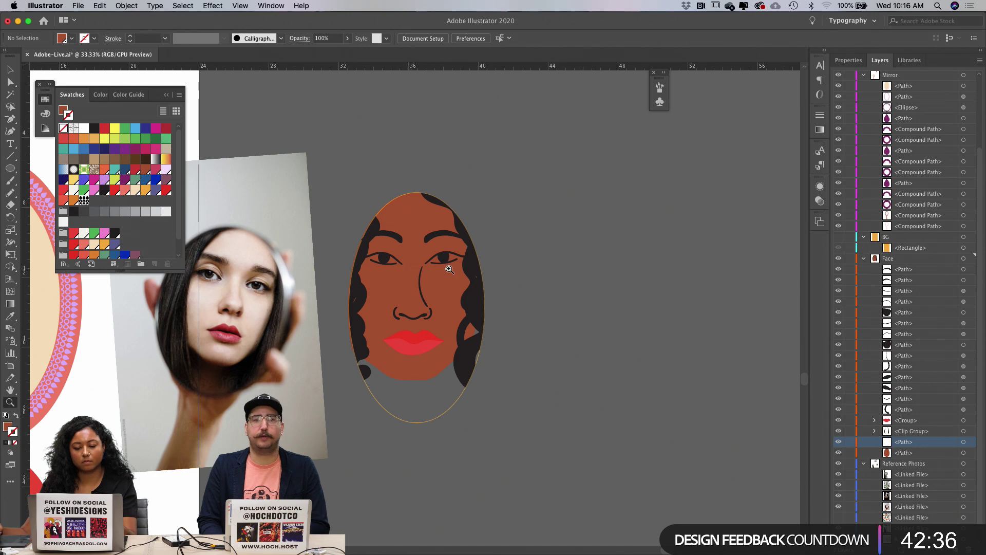
{"action": "left_click", "coordinate": [450, 269]}
{"action": "key", "text": "v"}
{"action": "left_click", "coordinate": [382, 221]}
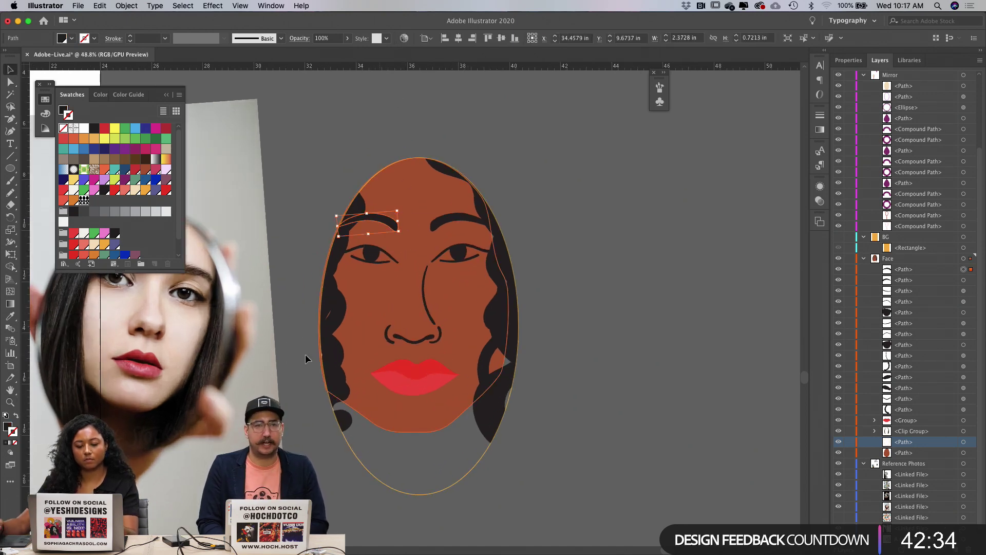
{"action": "scroll", "coordinate": [558, 188], "scroll_direction": "left", "scroll_amount": 2}
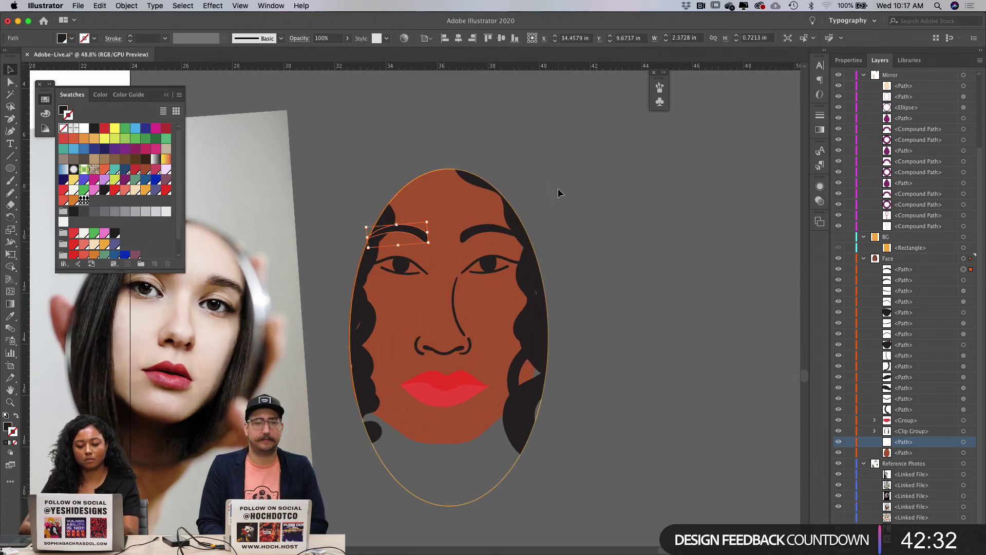
{"action": "left_click", "coordinate": [558, 188]}
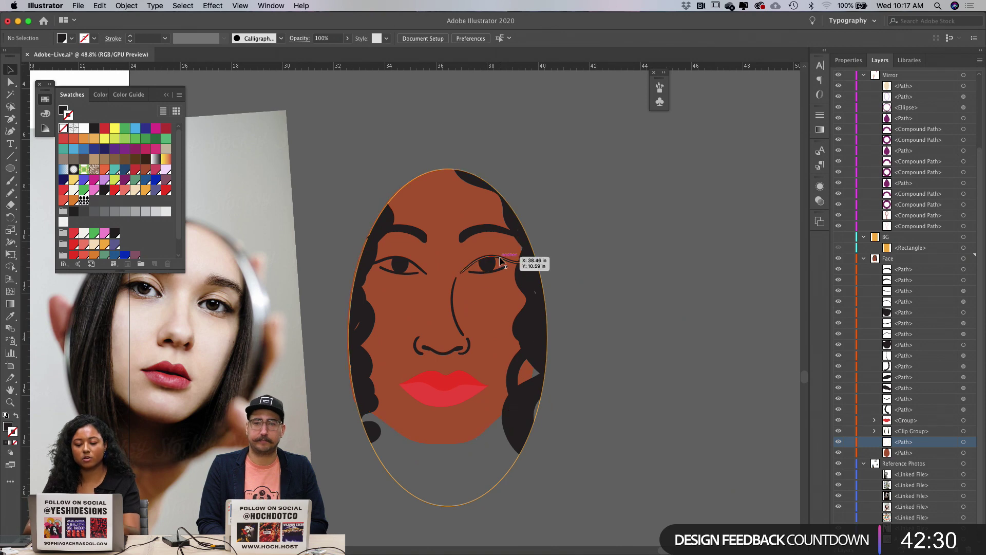
{"action": "scroll", "coordinate": [502, 260], "scroll_direction": "up", "scroll_amount": 2}
{"action": "scroll", "coordinate": [502, 260], "scroll_direction": "down", "scroll_amount": 3}
{"action": "scroll", "coordinate": [506, 288], "scroll_direction": "up", "scroll_amount": 3}
{"action": "scroll", "coordinate": [506, 292], "scroll_direction": "down", "scroll_amount": 2}
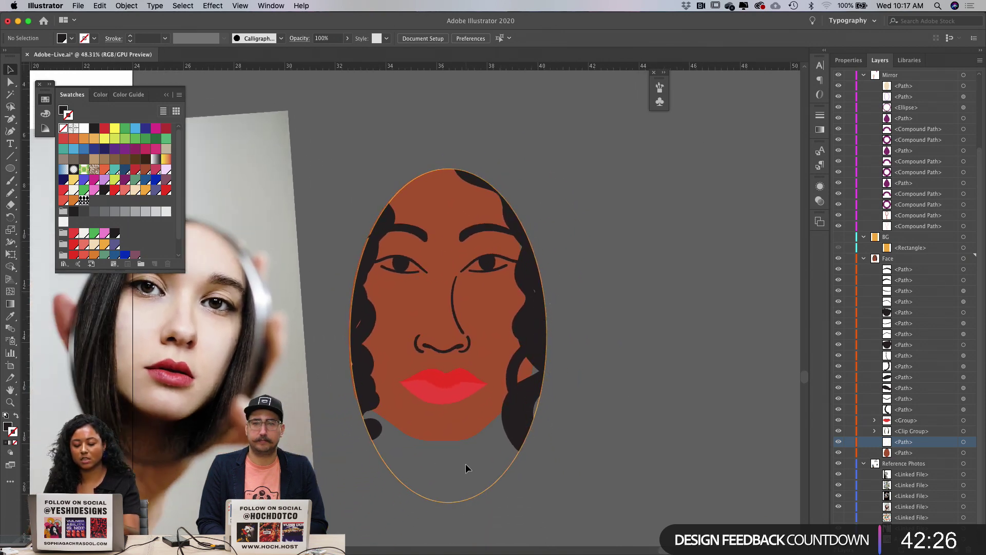
Step: Move the face shape's left jaw anchor point slightly upward to soften the jawline
{"action": "key", "text": "a"}
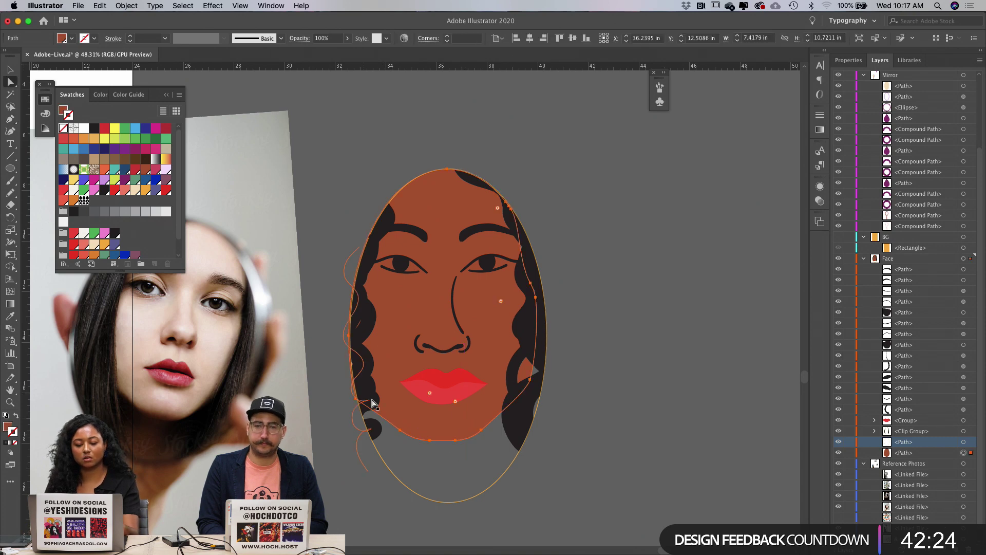
{"action": "left_click", "coordinate": [357, 383]}
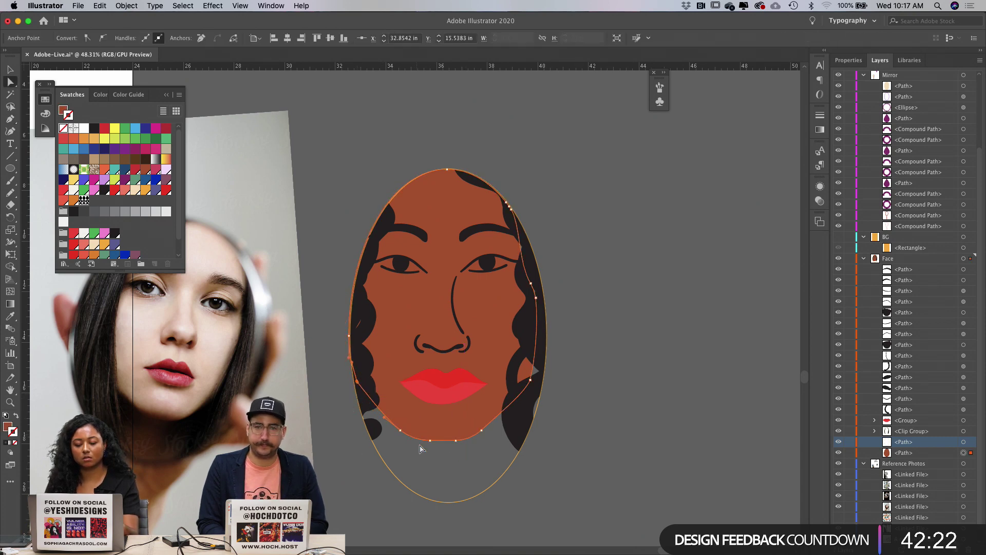
{"action": "key", "text": "super+shift+a"}
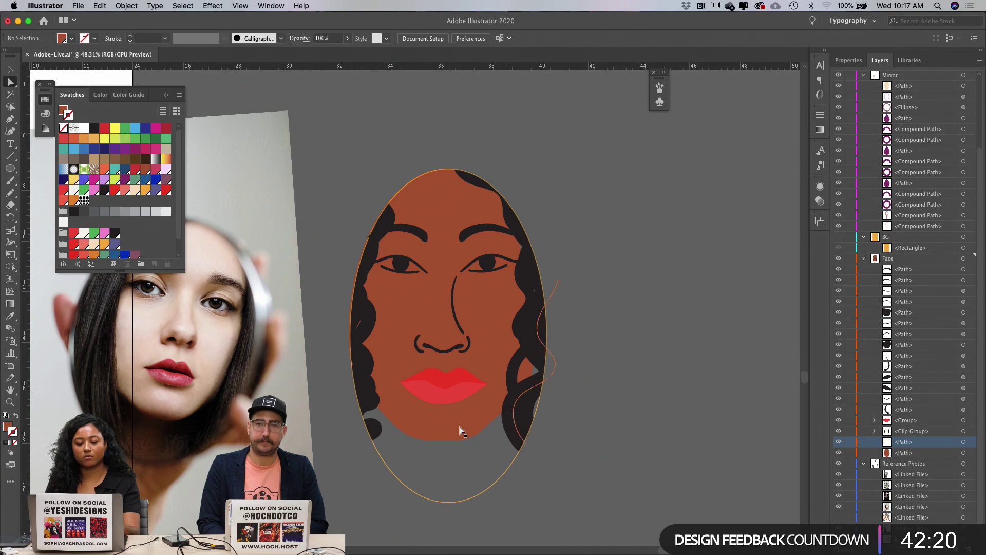
Step: Select only the eyebrows, eyes, nose and lips and rotate them together slightly clockwise
{"action": "key", "text": "v"}
{"action": "left_click_drag", "start_coordinate": [402, 189], "coordinate": [568, 442]}
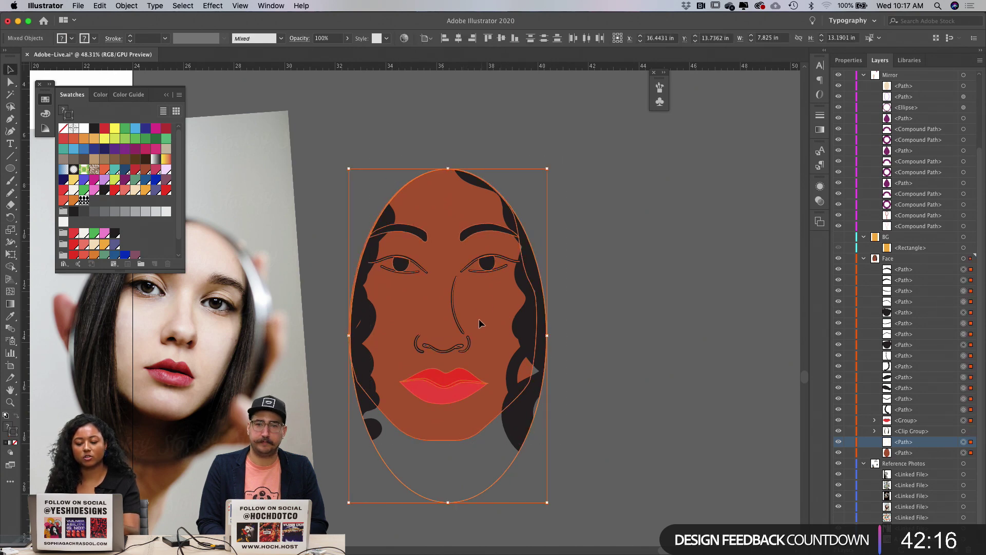
{"action": "left_click", "coordinate": [485, 333], "text": "shift"}
{"action": "left_click", "coordinate": [509, 468], "text": "shift"}
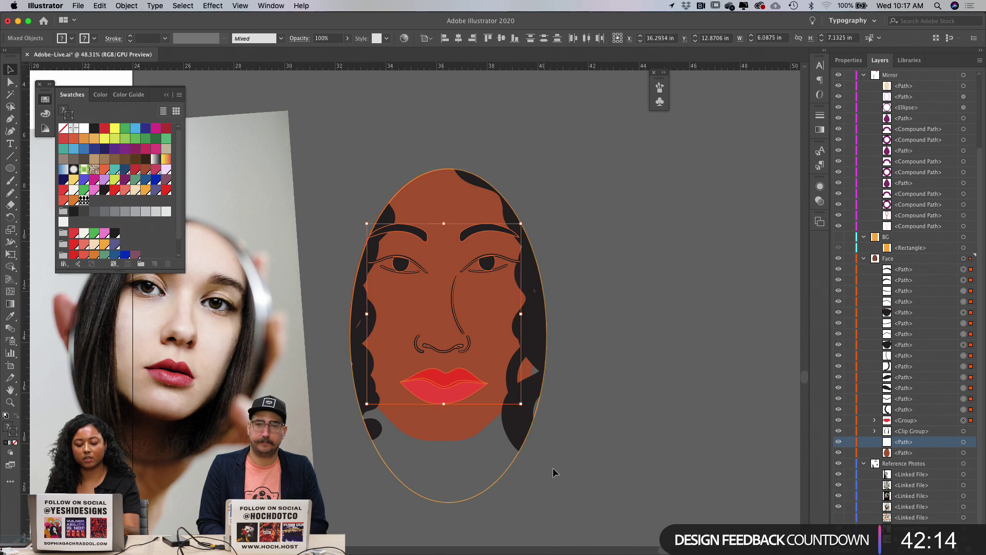
{"action": "key", "text": "r"}
{"action": "left_click_drag", "start_coordinate": [537, 426], "coordinate": [535, 445]}
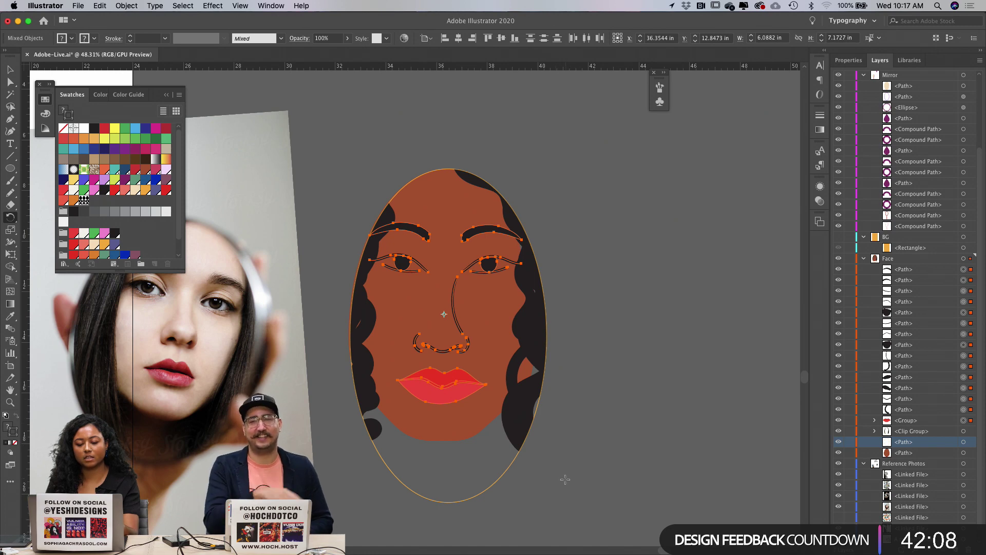
{"action": "left_click_drag", "start_coordinate": [564, 479], "coordinate": [580, 453]}
Step: Nudge the selected facial features a little to the right and down within the face
{"action": "key", "text": "Right"}
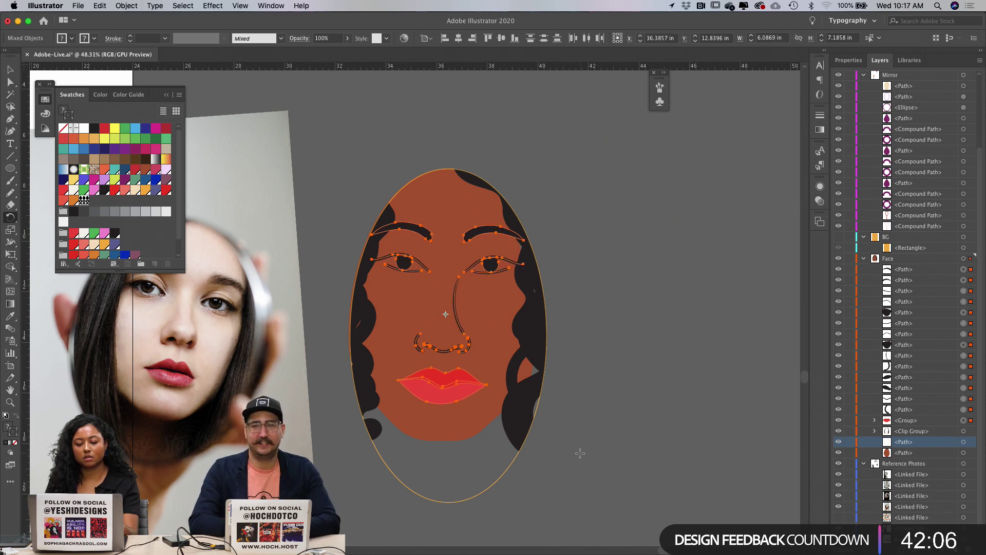
{"action": "key", "text": "Right"}
{"action": "key", "text": "Right"}
{"action": "key", "text": "Right"}
{"action": "key", "text": "Down"}
{"action": "key", "text": "Down"}
{"action": "key", "text": "Down"}
{"action": "key", "text": "Down"}
{"action": "key", "text": "Down"}
{"action": "key", "text": "Down"}
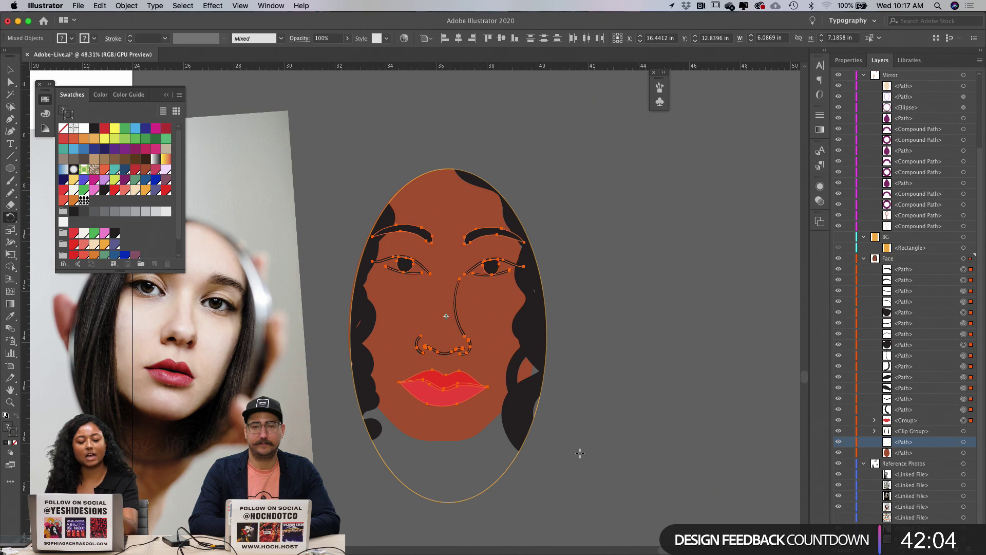
{"action": "key", "text": "Down"}
{"action": "key", "text": "Down"}
{"action": "key", "text": "Down"}
{"action": "key", "text": "Down"}
{"action": "key", "text": "Down"}
{"action": "key", "text": "Down"}
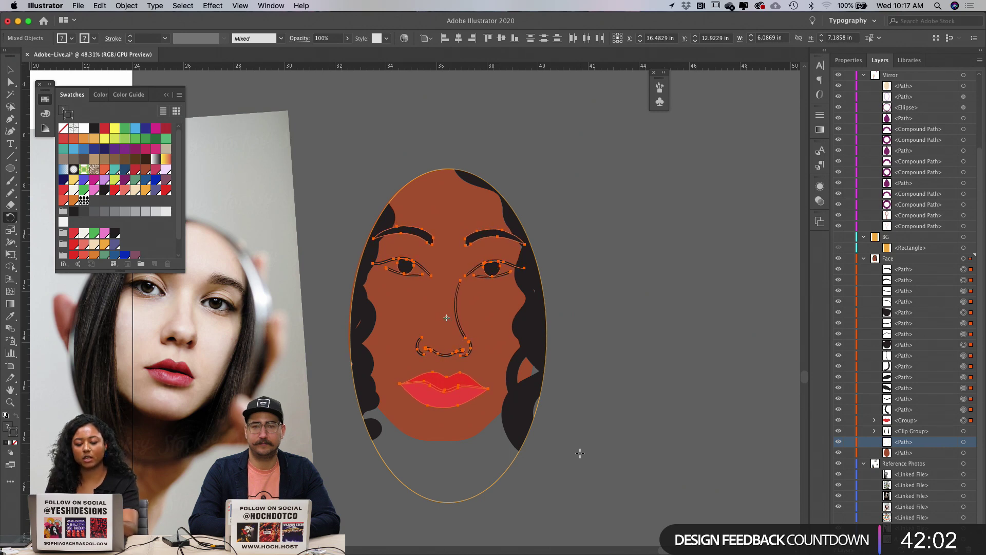
Step: Scale the selected facial features down to about 5.78 by 6.82 in and deselect them
{"action": "key", "text": "s"}
{"action": "left_click_drag", "start_coordinate": [580, 480], "coordinate": [576, 476]}
{"action": "key", "text": "Up"}
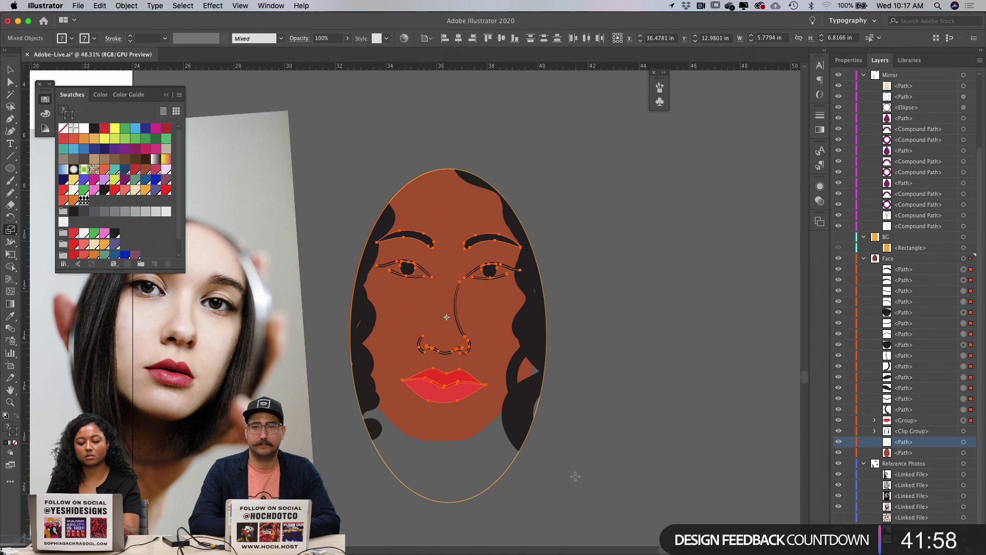
{"action": "key", "text": "v"}
{"action": "left_click", "coordinate": [575, 476]}
Step: Select the orange-stroked oval outline in the Face layer and switch to Draw Inside mode
{"action": "scroll", "coordinate": [575, 476], "scroll_direction": "down", "scroll_amount": 1}
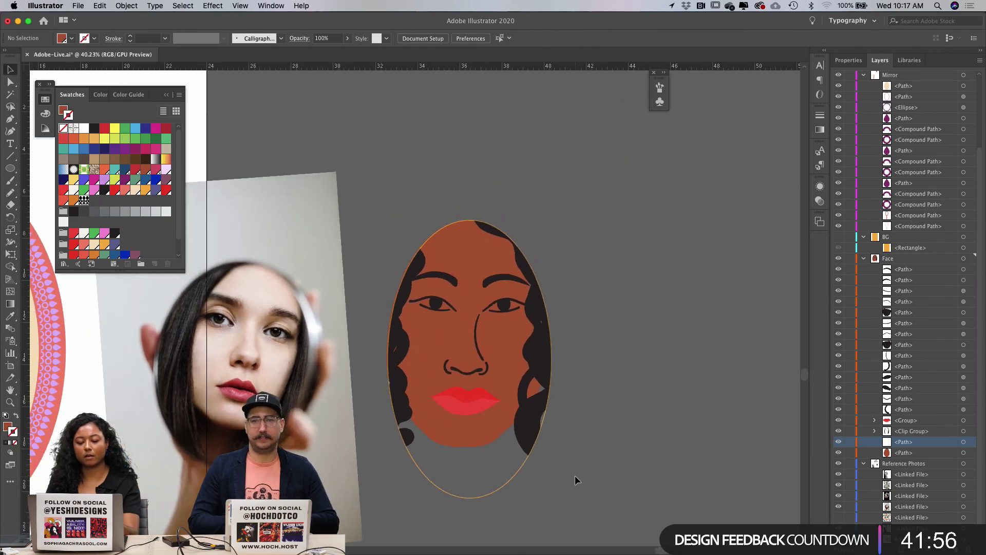
{"action": "scroll", "coordinate": [575, 476], "scroll_direction": "down", "scroll_amount": 1}
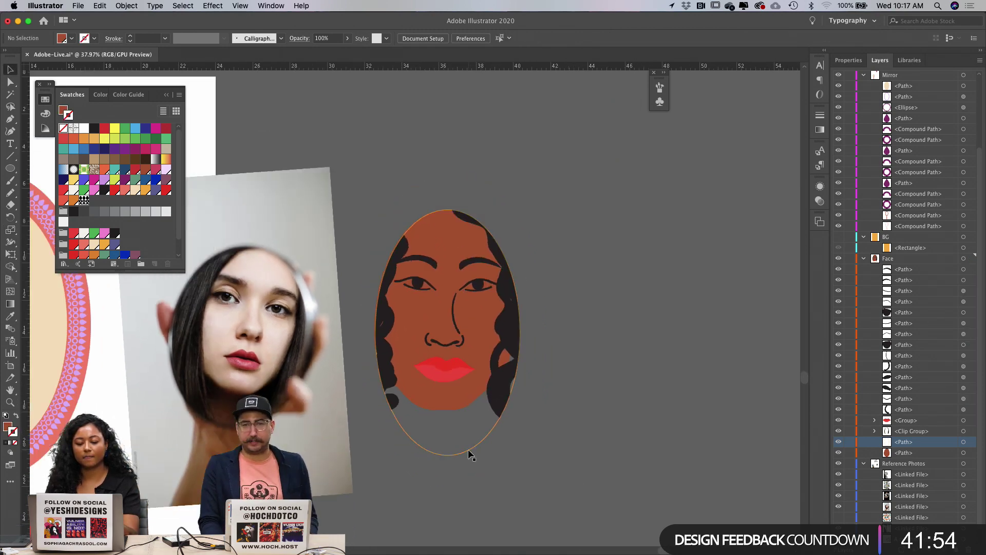
{"action": "scroll", "coordinate": [468, 454], "scroll_direction": "down", "scroll_amount": 1}
{"action": "scroll", "coordinate": [469, 454], "scroll_direction": "up", "scroll_amount": 2}
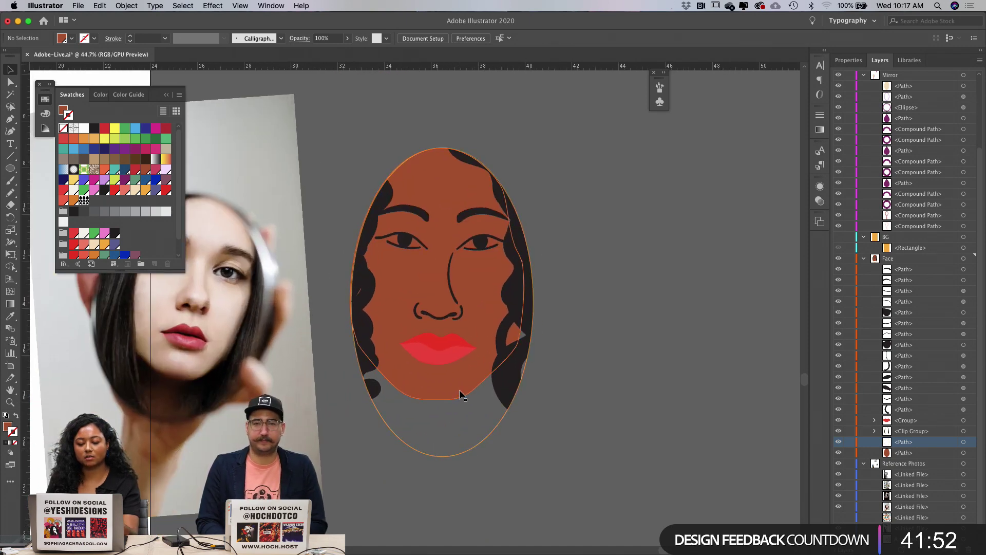
{"action": "key", "text": "p"}
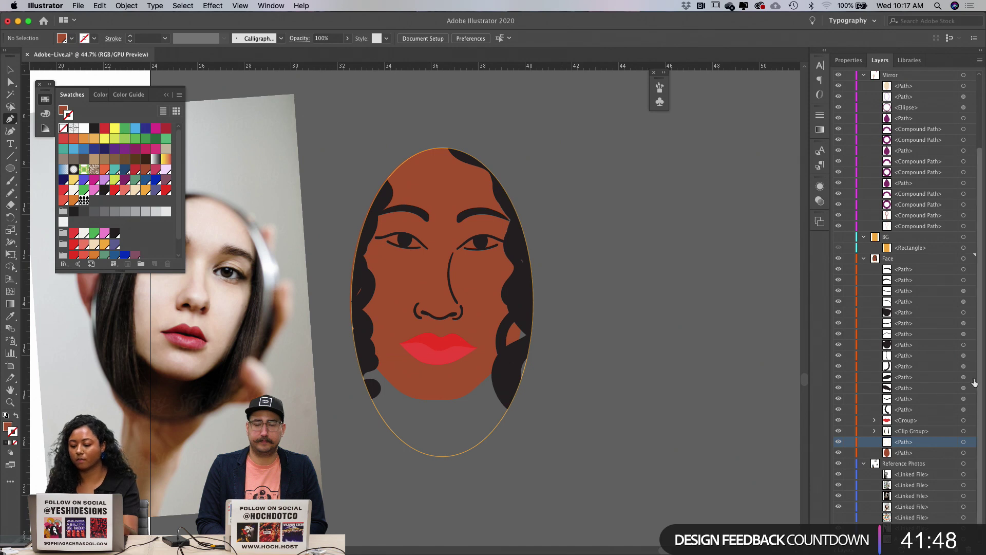
{"action": "left_click", "coordinate": [964, 442]}
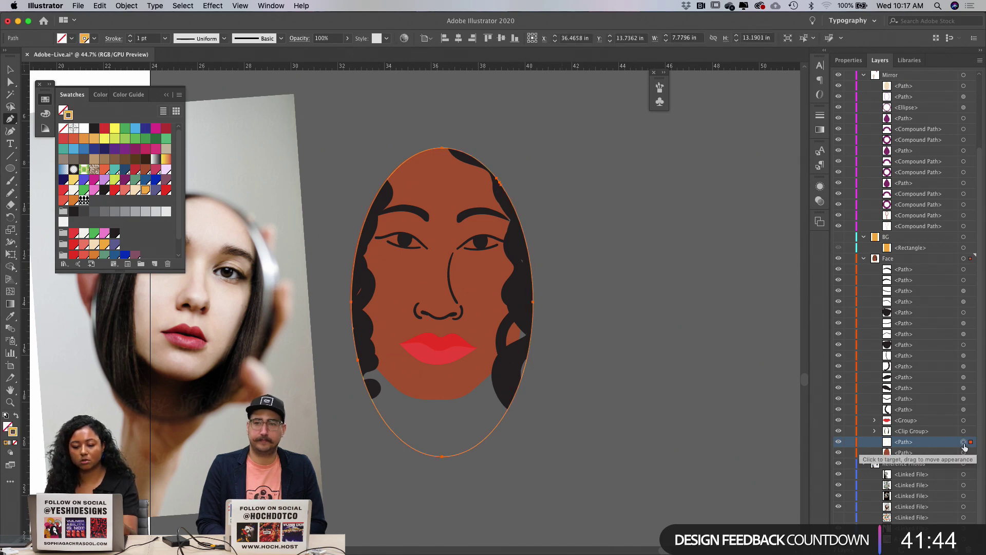
{"action": "key", "text": "v"}
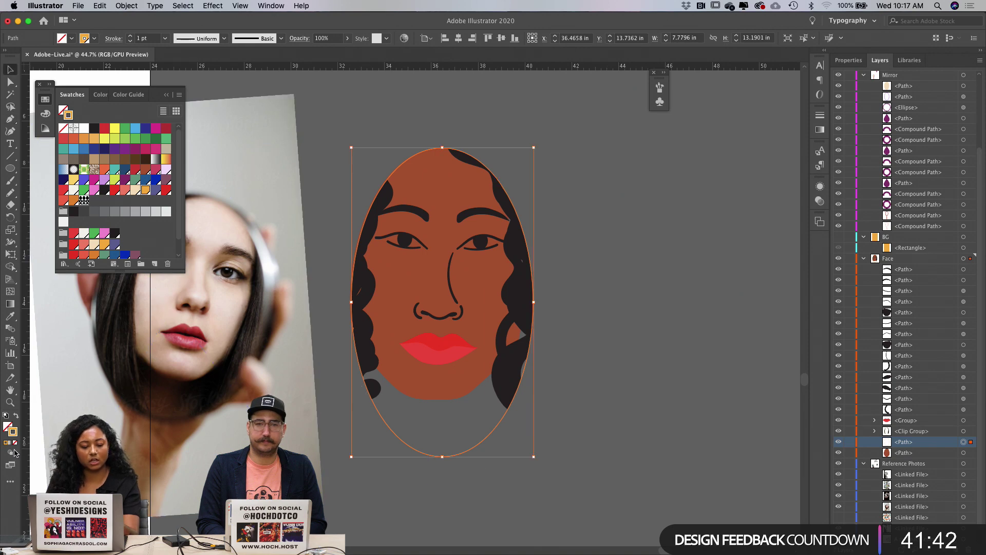
{"action": "left_click", "coordinate": [37, 482]}
{"action": "key", "text": "p"}
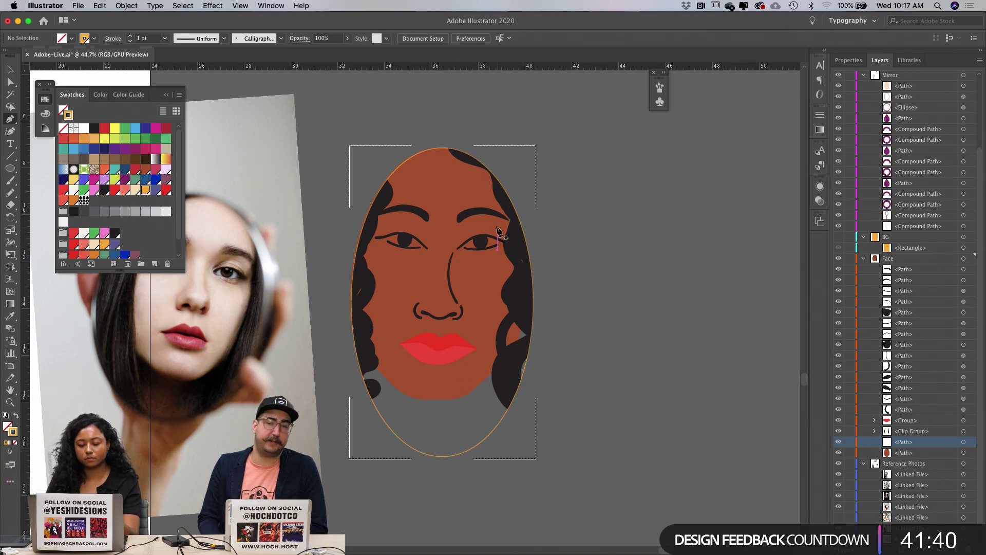
Step: Draw a closed five-point neck shape across the lower part of the oval with the Pen tool and fill it with the face's skin colour
{"action": "left_click", "coordinate": [393, 352]}
{"action": "left_click", "coordinate": [329, 334]}
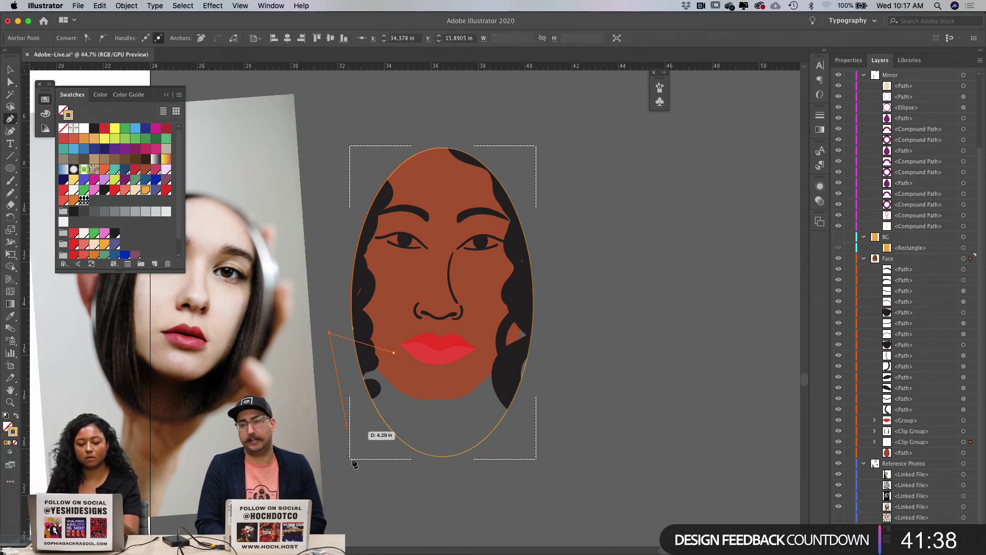
{"action": "left_click", "coordinate": [351, 495]}
{"action": "left_click", "coordinate": [549, 497]}
{"action": "left_click", "coordinate": [564, 346]}
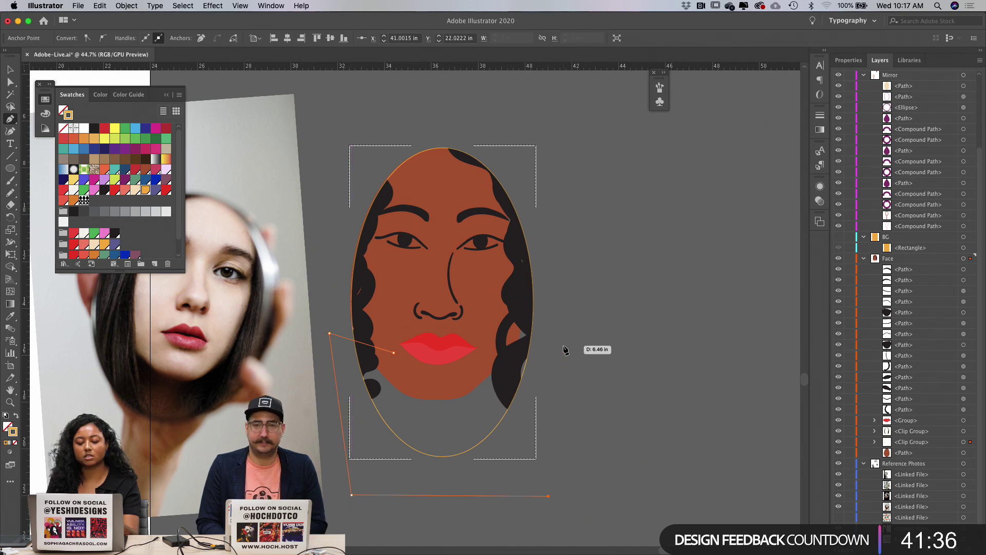
{"action": "left_click", "coordinate": [393, 352]}
{"action": "key", "text": "i"}
{"action": "left_click", "coordinate": [417, 382]}
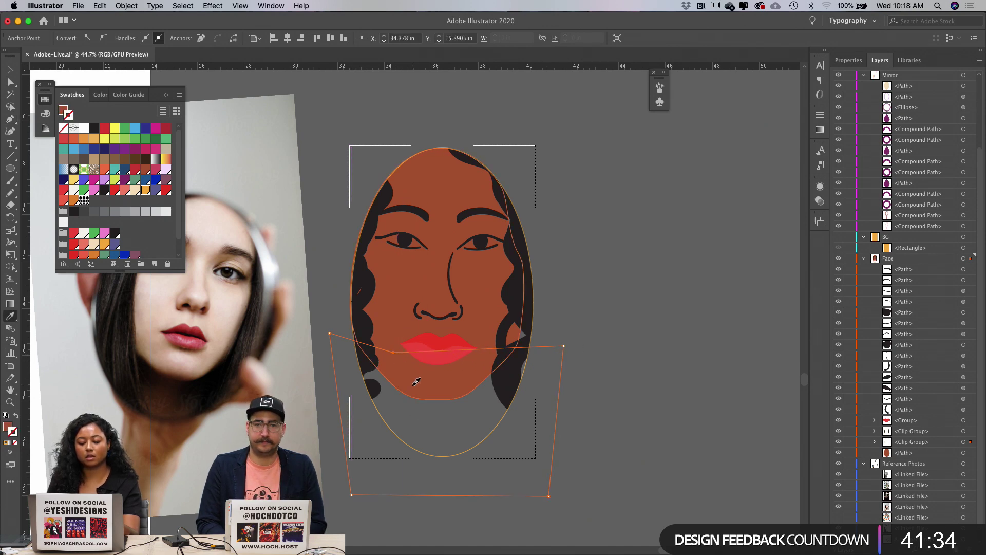
Step: Darken the neck shape's fill to the deeper brown #93391d
{"action": "key", "text": "a"}
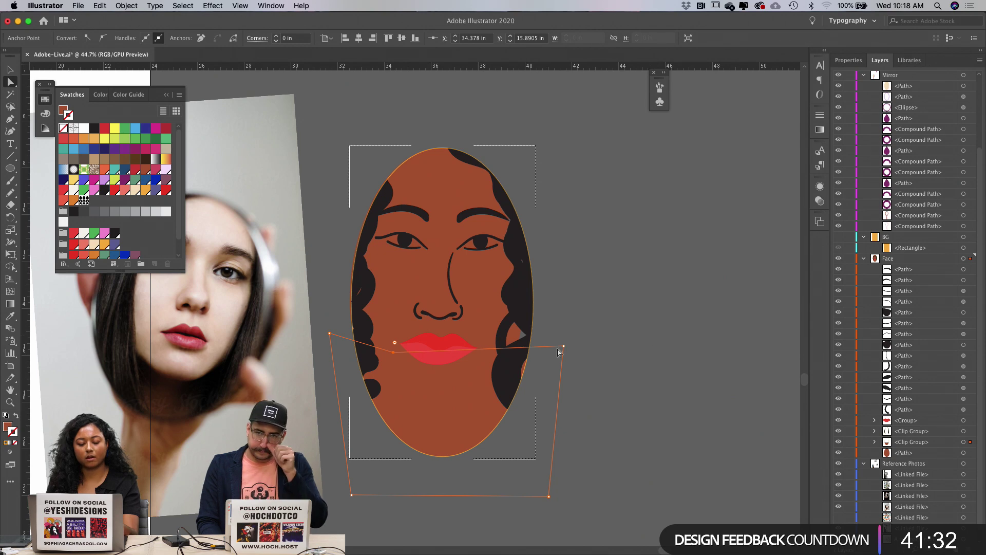
{"action": "left_click", "coordinate": [619, 342]}
{"action": "left_click", "coordinate": [431, 448]}
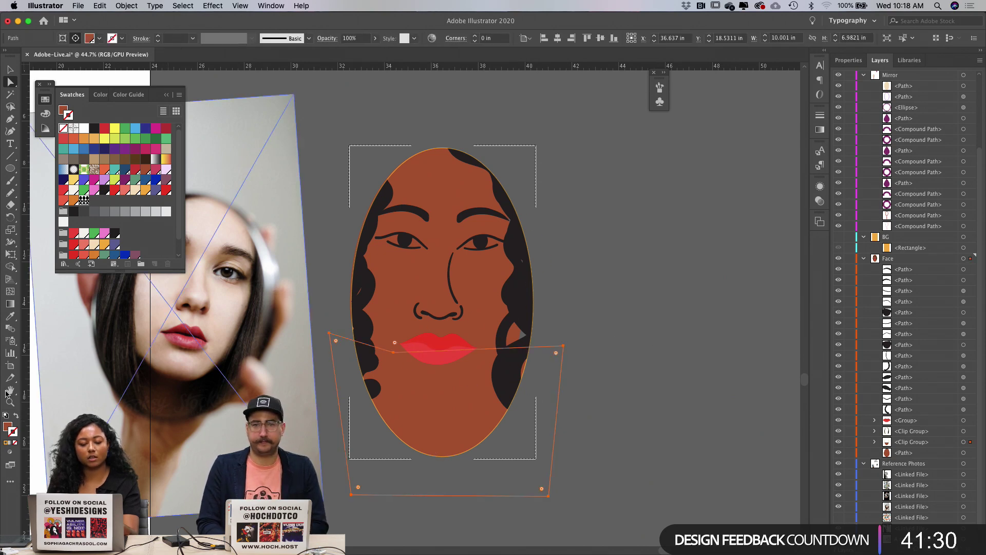
{"action": "double_click", "coordinate": [7, 428]}
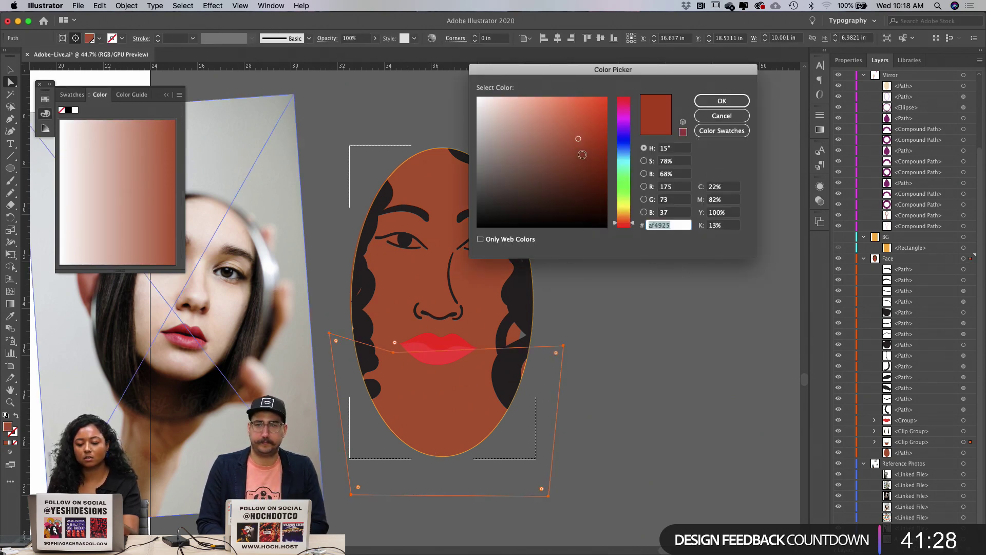
{"action": "left_click", "coordinate": [583, 150]}
{"action": "left_click", "coordinate": [583, 153]}
{"action": "key", "text": "Return"}
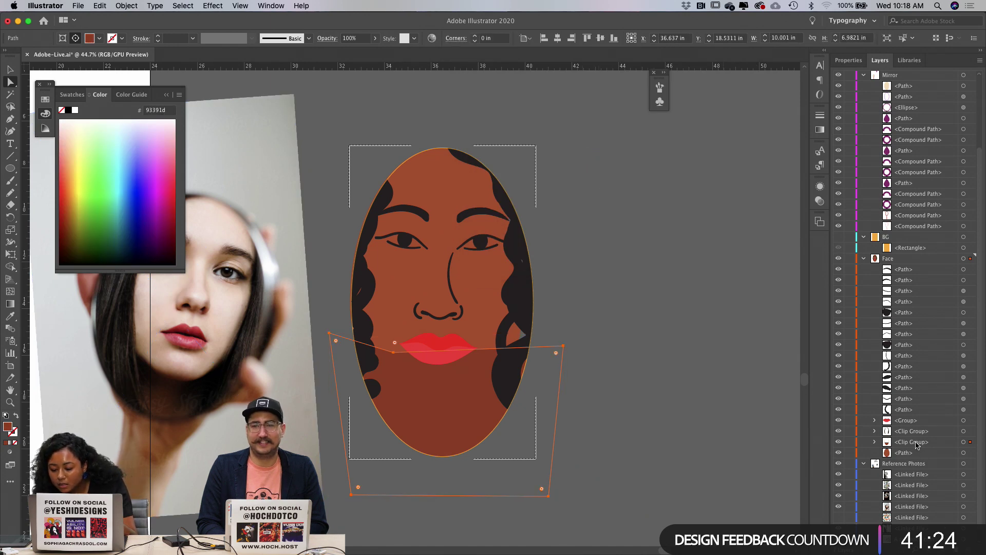
Step: Move the neck's clip group beneath the face path in the Face layer and deselect everything
{"action": "left_click_drag", "start_coordinate": [917, 445], "coordinate": [916, 457]}
{"action": "left_click", "coordinate": [673, 363]}
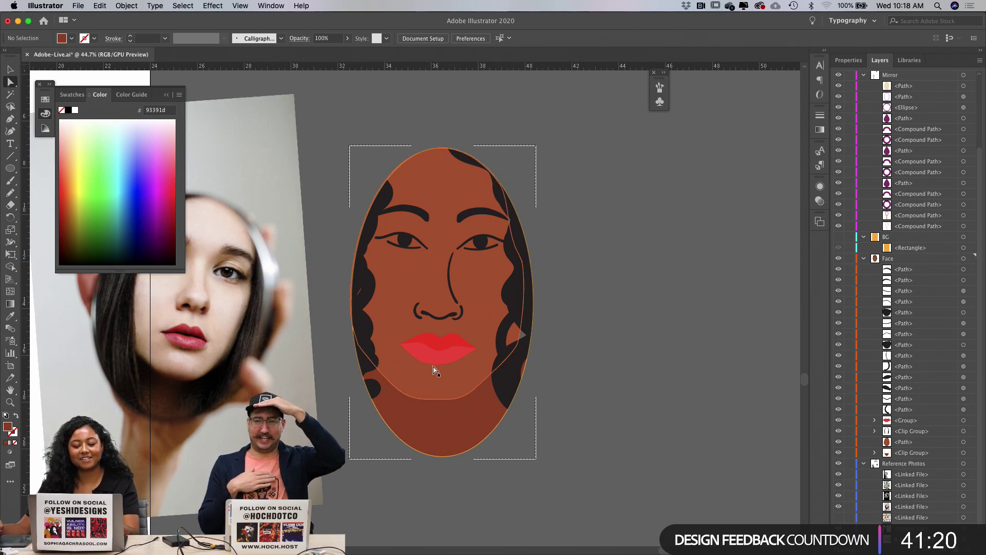
{"action": "left_click", "coordinate": [398, 368]}
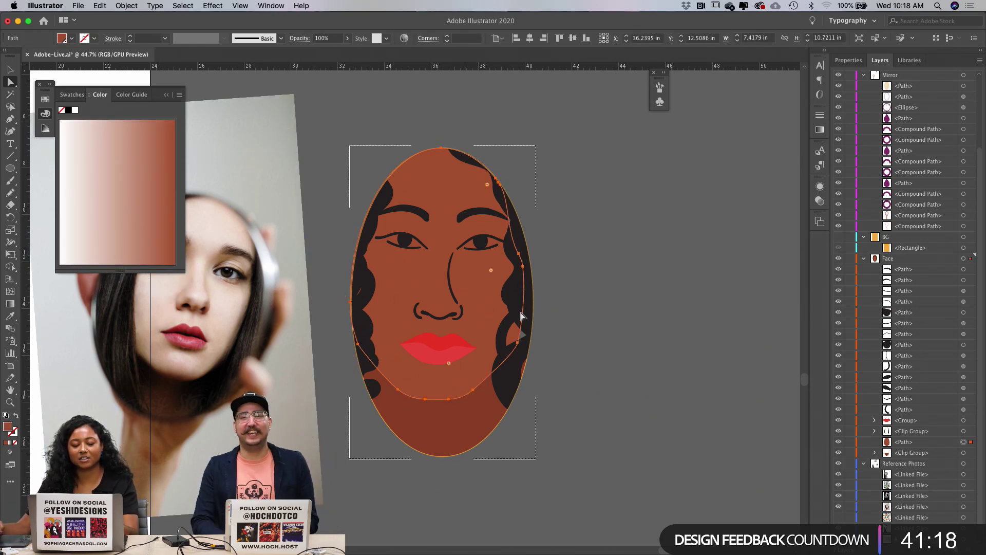
{"action": "left_click", "coordinate": [586, 323]}
Step: Isolate the clip group that holds the hair inside the oval
{"action": "key", "text": "b"}
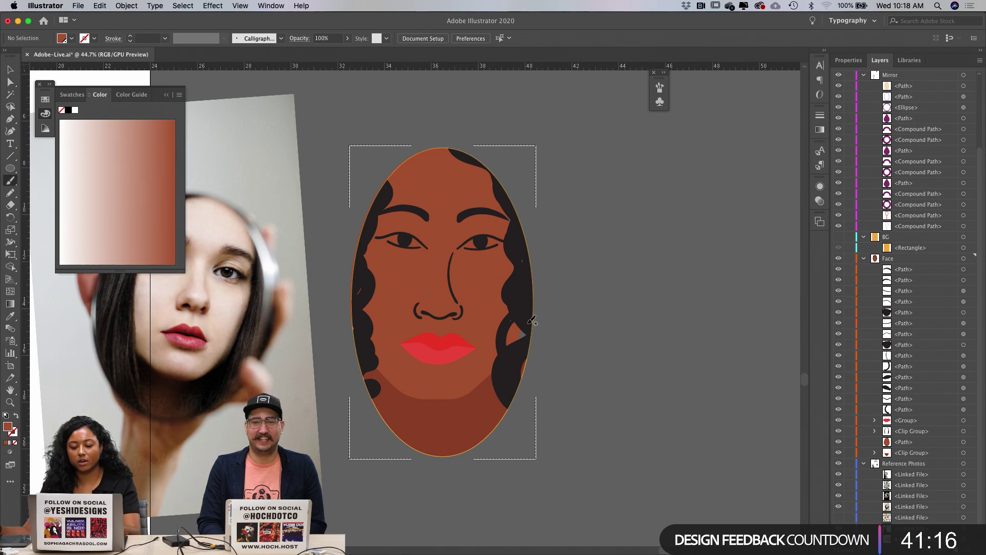
{"action": "key", "text": "v"}
{"action": "left_click", "coordinate": [534, 302]}
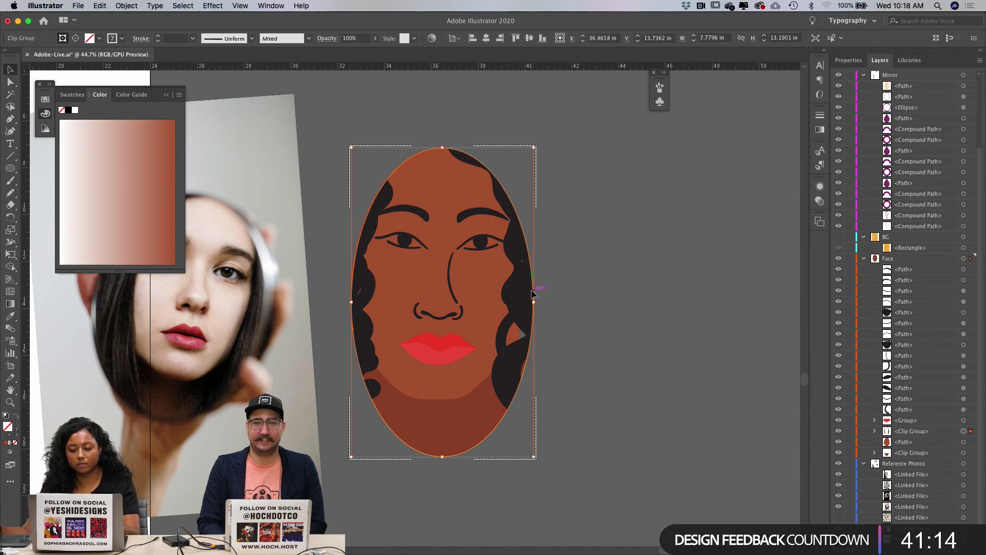
{"action": "left_click", "coordinate": [597, 287]}
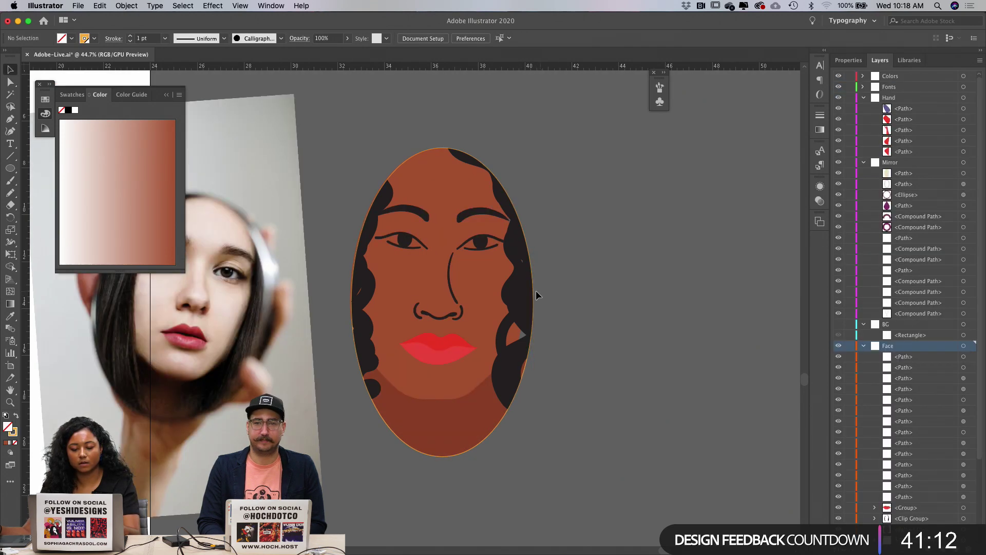
{"action": "left_click", "coordinate": [535, 292]}
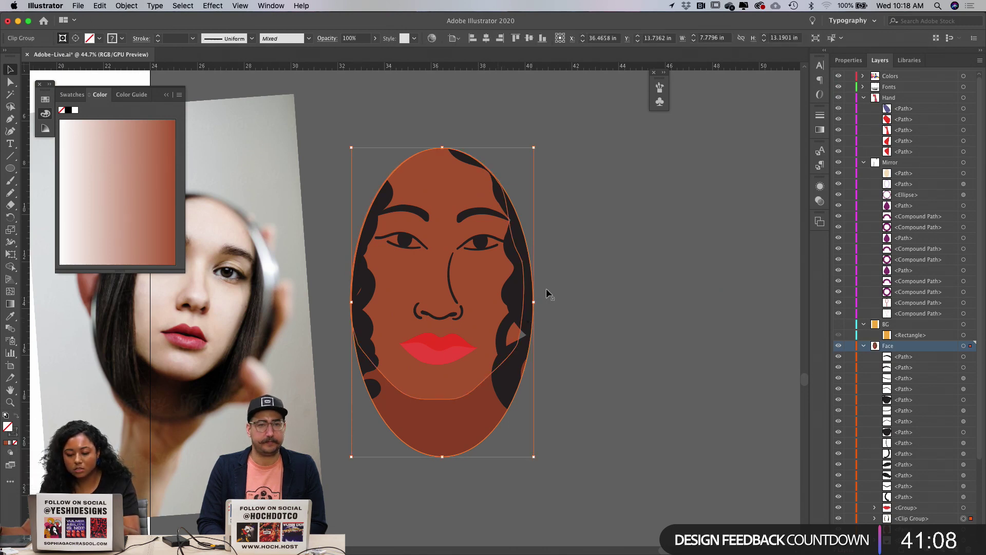
{"action": "left_click", "coordinate": [530, 235]}
{"action": "left_click", "coordinate": [520, 233]}
{"action": "double_click", "coordinate": [523, 244]}
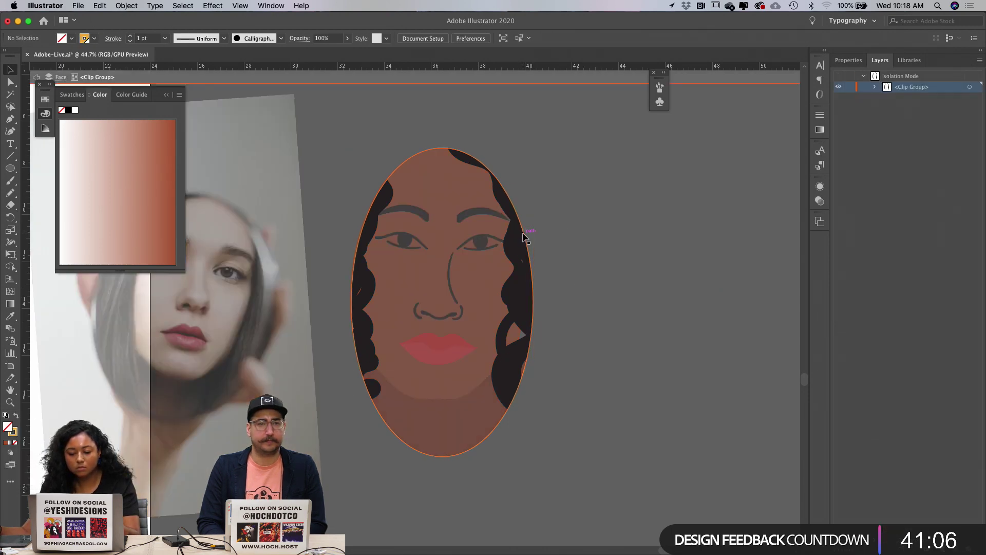
Step: Try painting a wavy hair strand along the oval's right edge with the Paintbrush and a black #000000 stroke, and undo it
{"action": "key", "text": "b"}
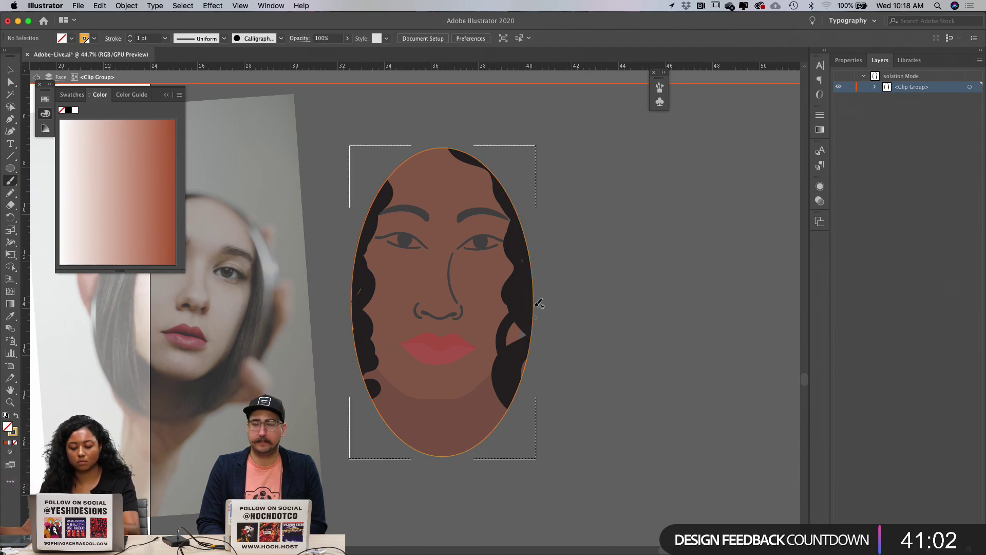
{"action": "key", "text": "x"}
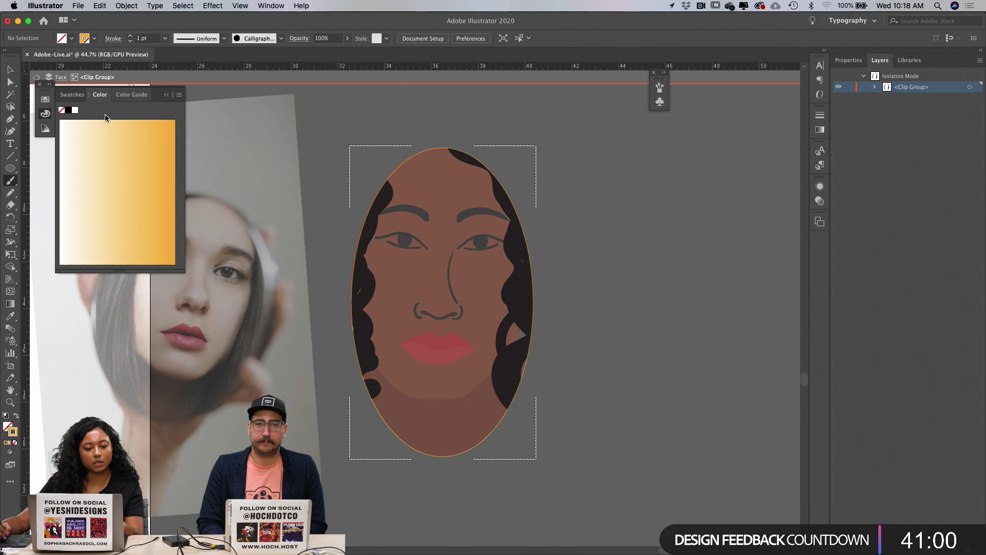
{"action": "left_click", "coordinate": [68, 110]}
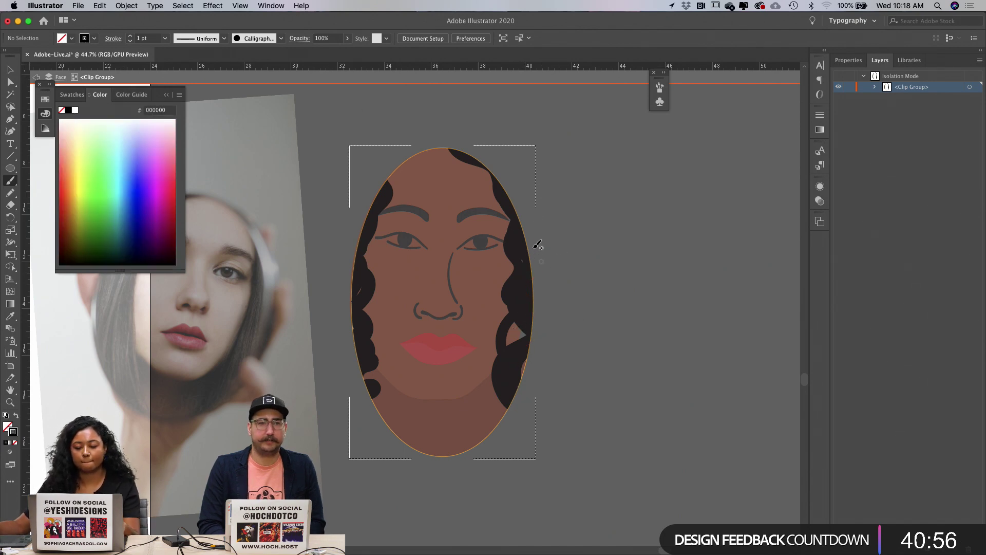
{"action": "mouse_move", "coordinate": [531, 243]}
{"action": "left_mouse_down"}
{"action": "mouse_move", "coordinate": [530, 308]}
{"action": "mouse_move", "coordinate": [524, 358]}
{"action": "left_mouse_up"}
{"action": "key", "text": "super+z"}
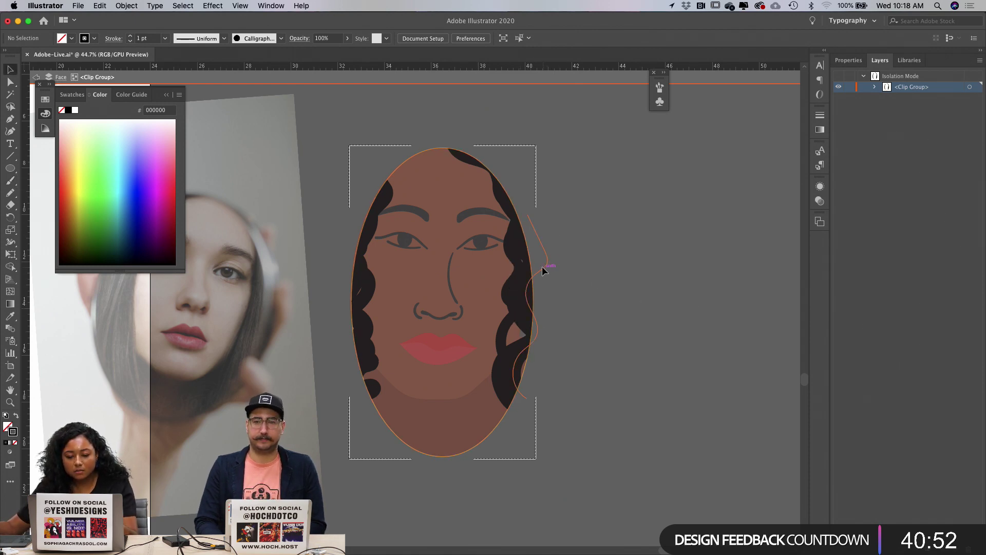
{"action": "double_click", "coordinate": [543, 267]}
{"action": "double_click", "coordinate": [580, 245]}
{"action": "left_click_drag", "start_coordinate": [534, 287], "coordinate": [590, 248]}
{"action": "key", "text": "super+z"}
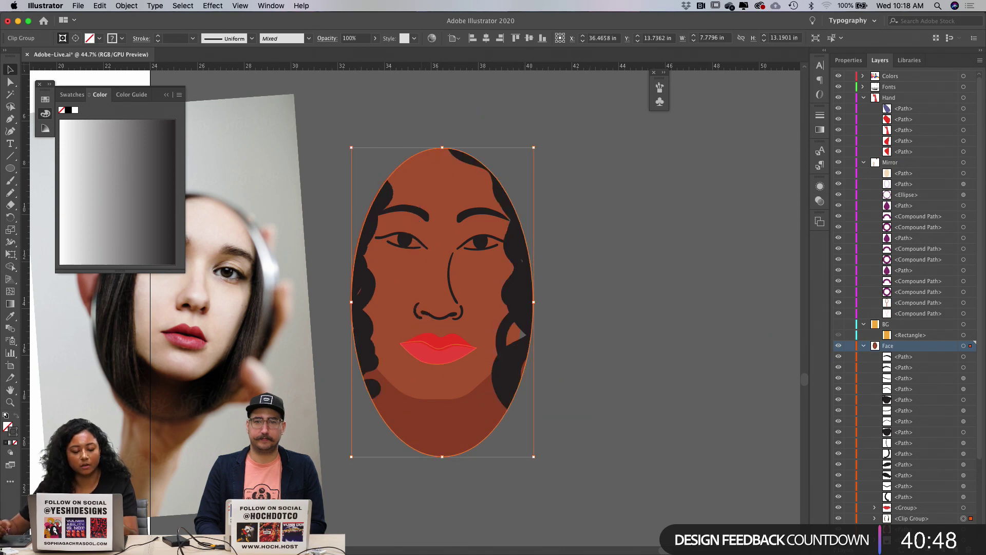
Step: Inside the isolated hair clip group, paint 1 pt charcoal brush strokes that fill and lengthen the right-hand hair, and leave isolation mode
{"action": "double_click", "coordinate": [526, 312]}
{"action": "key", "text": "b"}
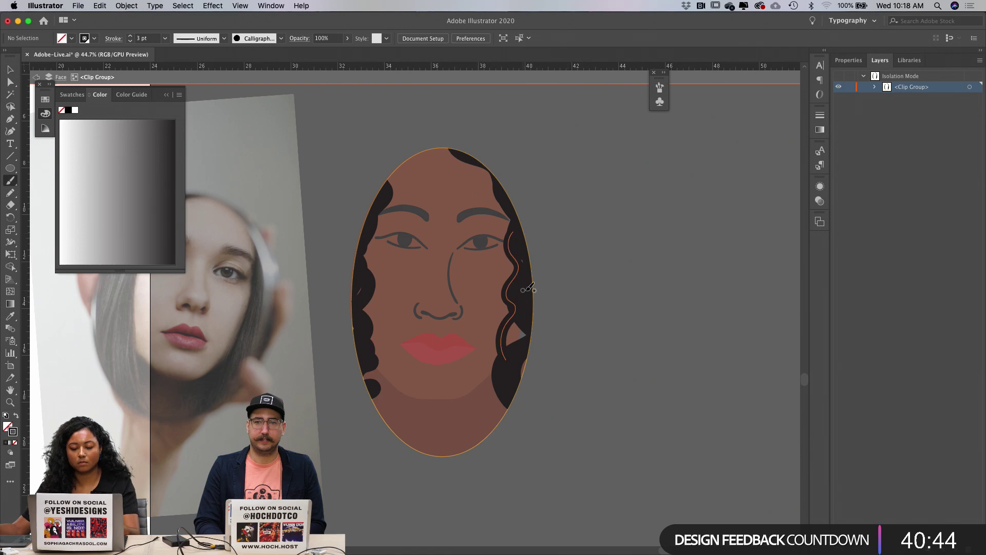
{"action": "left_click", "coordinate": [252, 43]}
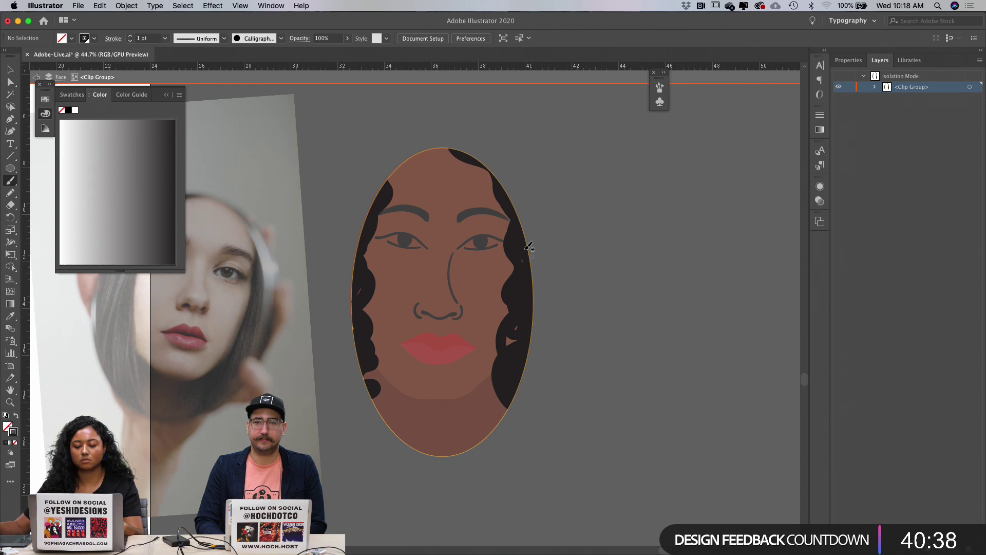
{"action": "mouse_move", "coordinate": [508, 366]}
{"action": "left_mouse_down"}
{"action": "mouse_move", "coordinate": [498, 448]}
{"action": "mouse_move", "coordinate": [507, 412]}
{"action": "mouse_move", "coordinate": [506, 433]}
{"action": "left_mouse_up"}
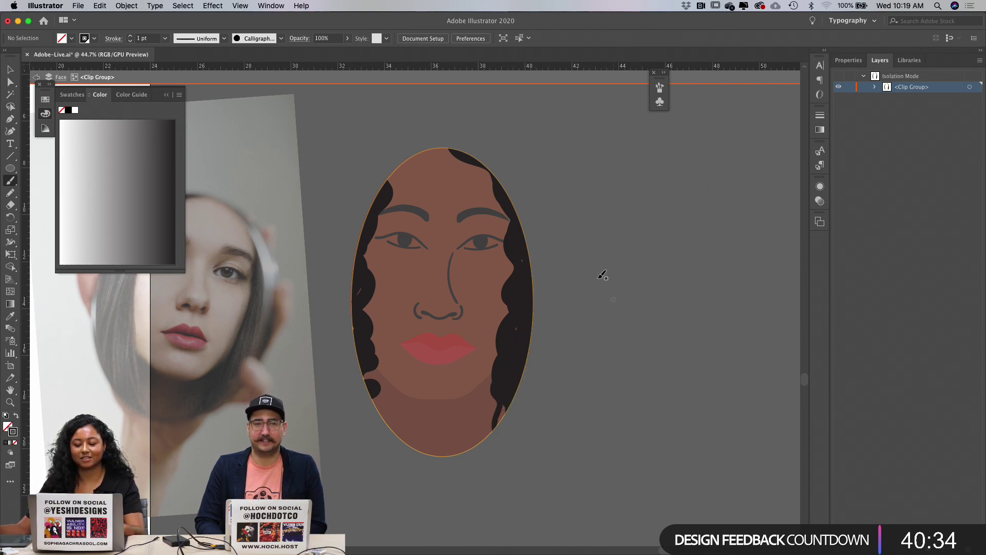
{"action": "key", "text": "v"}
{"action": "key", "text": "Escape"}
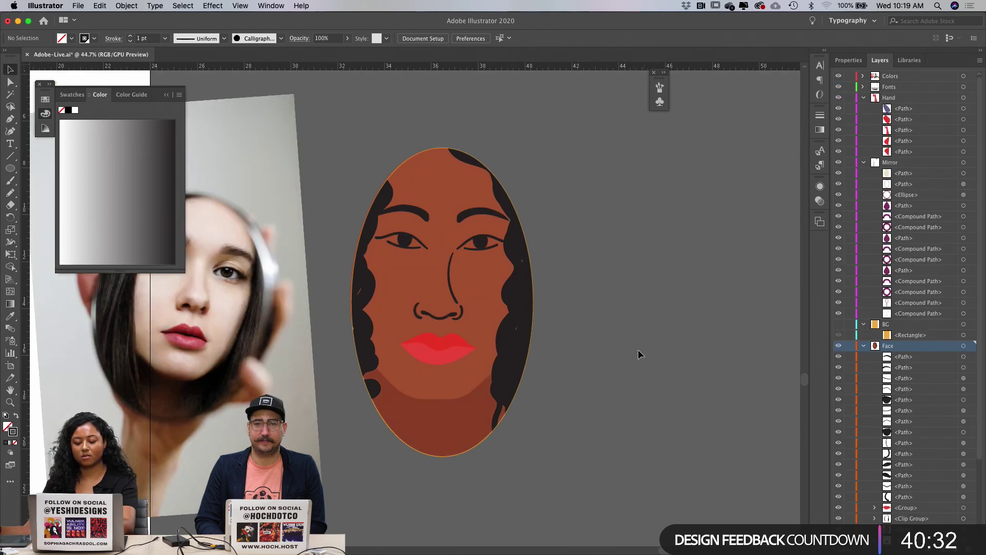
Step: Select the entire face artwork and move it onto the empty oval of the hand mirror
{"action": "key", "text": "super+minus"}
{"action": "key", "text": "super+minus"}
{"action": "key", "text": "super+minus"}
{"action": "key", "text": "super+equal"}
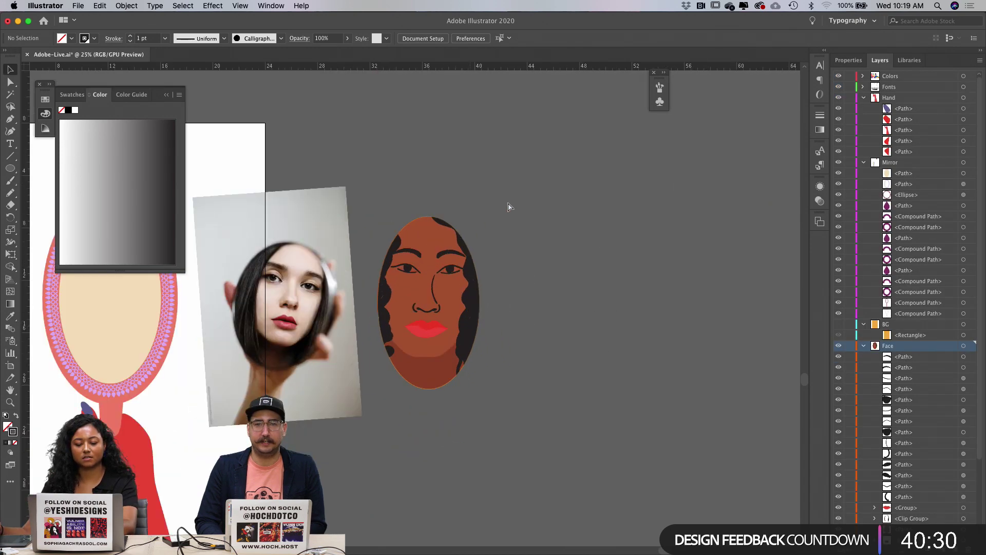
{"action": "key", "text": "super+equal"}
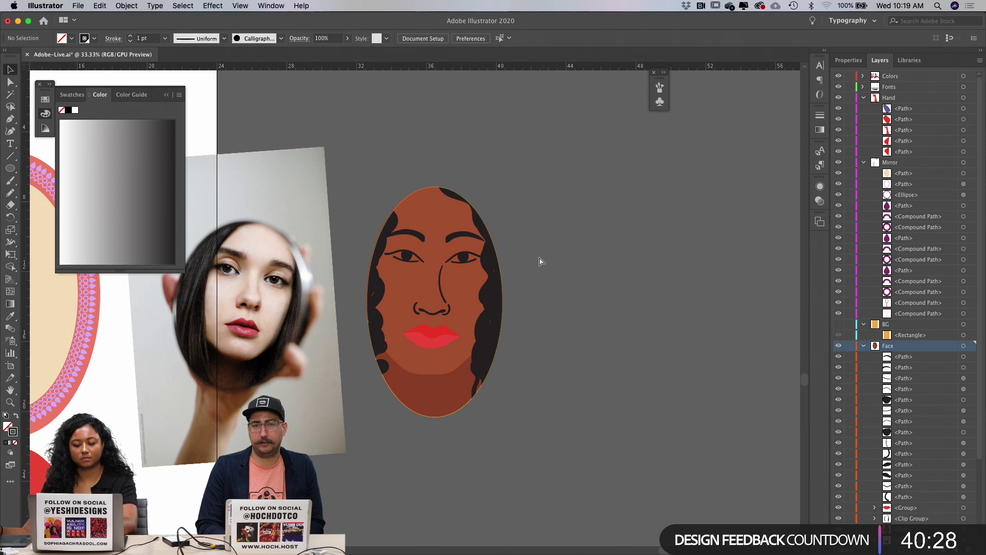
{"action": "key", "text": "super+minus"}
{"action": "left_click_drag", "start_coordinate": [422, 324], "coordinate": [227, 316]}
{"action": "scroll", "coordinate": [267, 339], "scroll_direction": "left", "scroll_amount": 5}
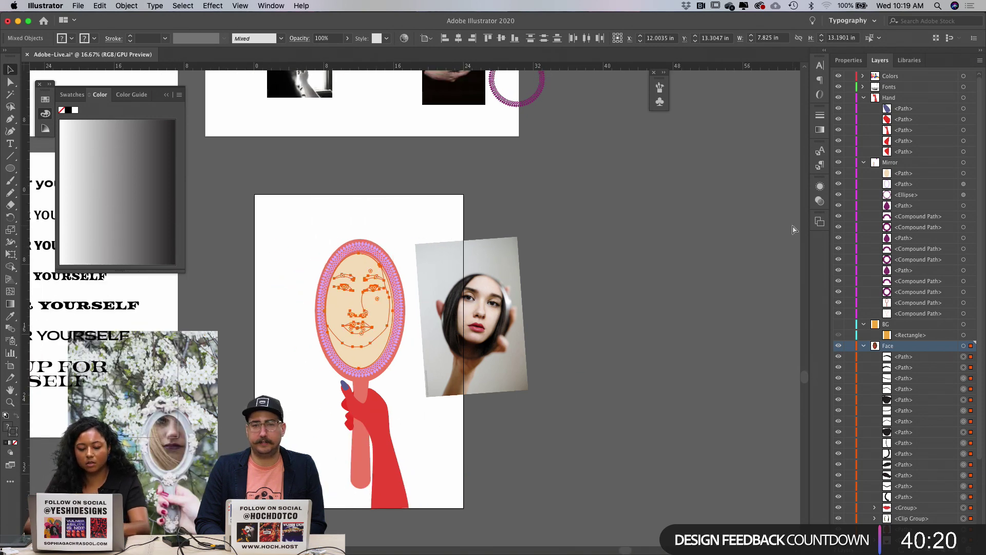
Step: Group the face artwork, nudge it slightly right, and move the Face layer above the Mirror layer, inside the Hand layer
{"action": "key", "text": "super+g"}
{"action": "key", "text": "Right"}
{"action": "key", "text": "Right"}
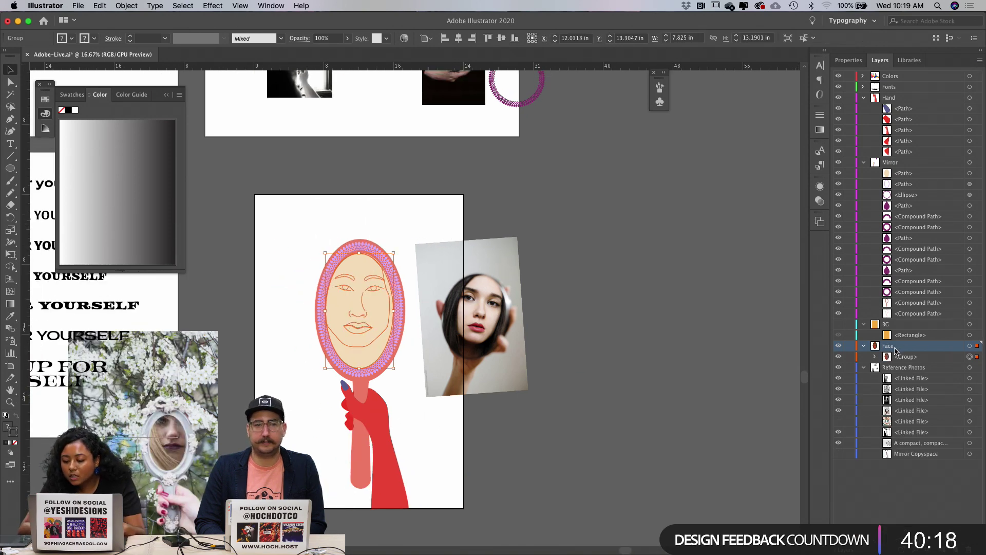
{"action": "left_click_drag", "start_coordinate": [896, 351], "coordinate": [896, 158]}
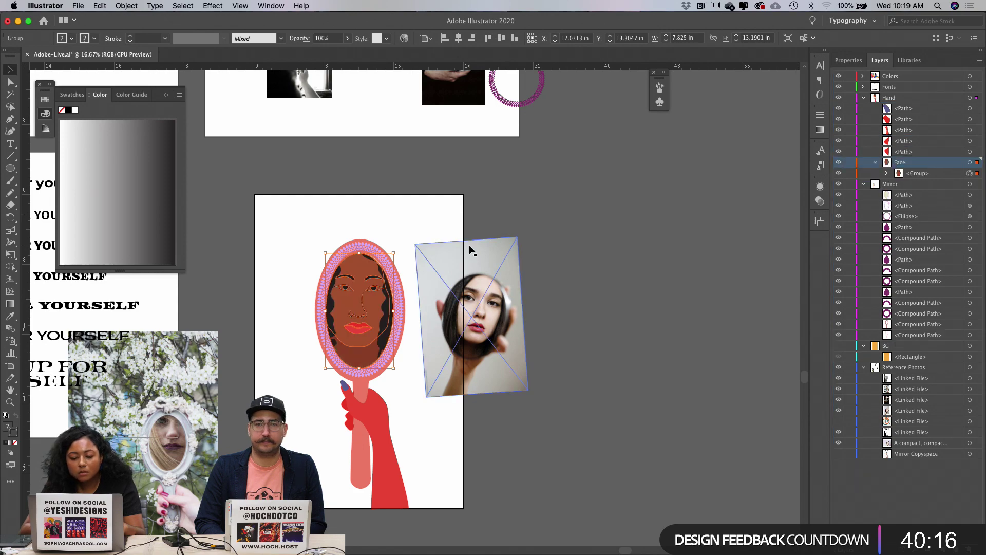
Step: Reposition the face group to fit the mirror's opening, at about X 12.13 in and Y 13.30 in
{"action": "scroll", "coordinate": [472, 251], "scroll_direction": "up", "scroll_amount": 5}
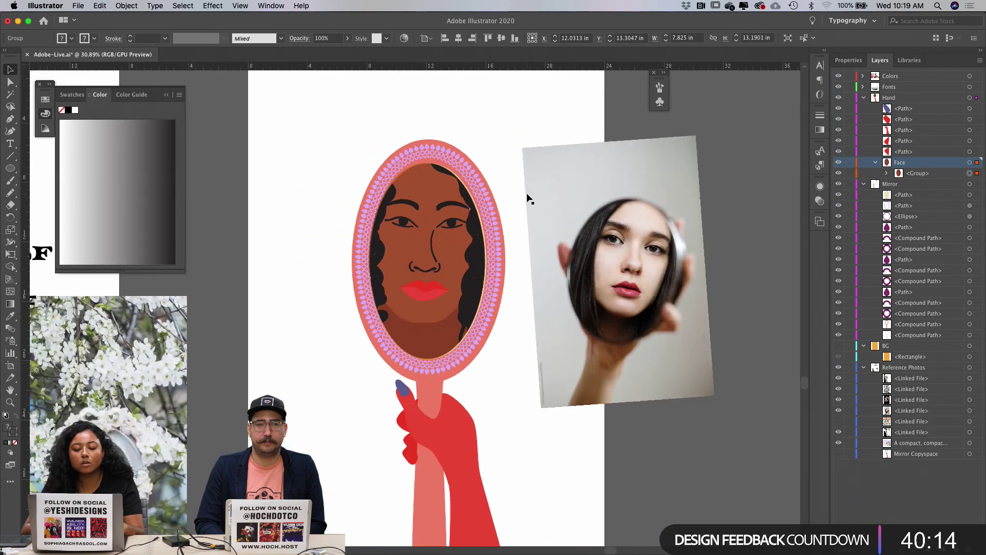
{"action": "scroll", "coordinate": [464, 150], "scroll_direction": "up", "scroll_amount": 5}
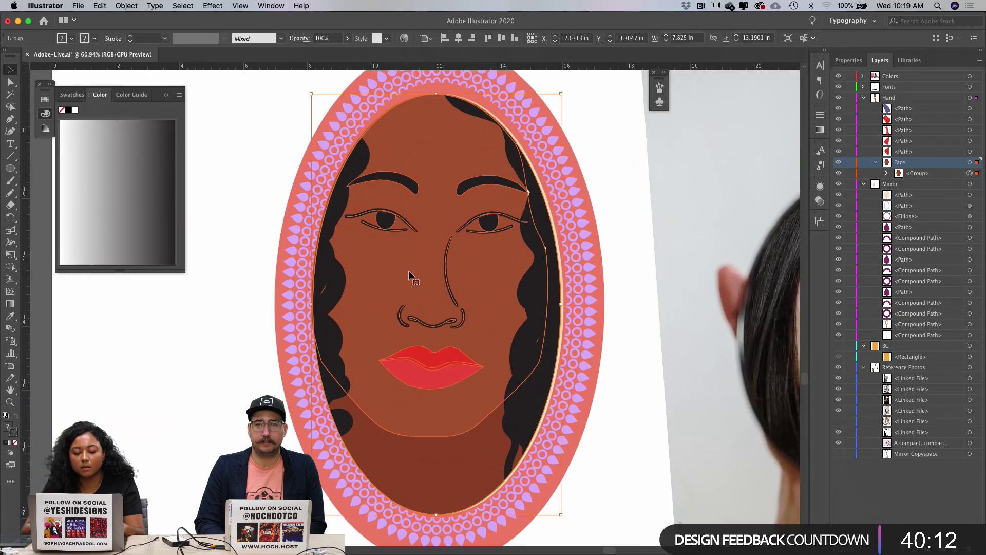
{"action": "left_click_drag", "start_coordinate": [458, 258], "coordinate": [461, 259]}
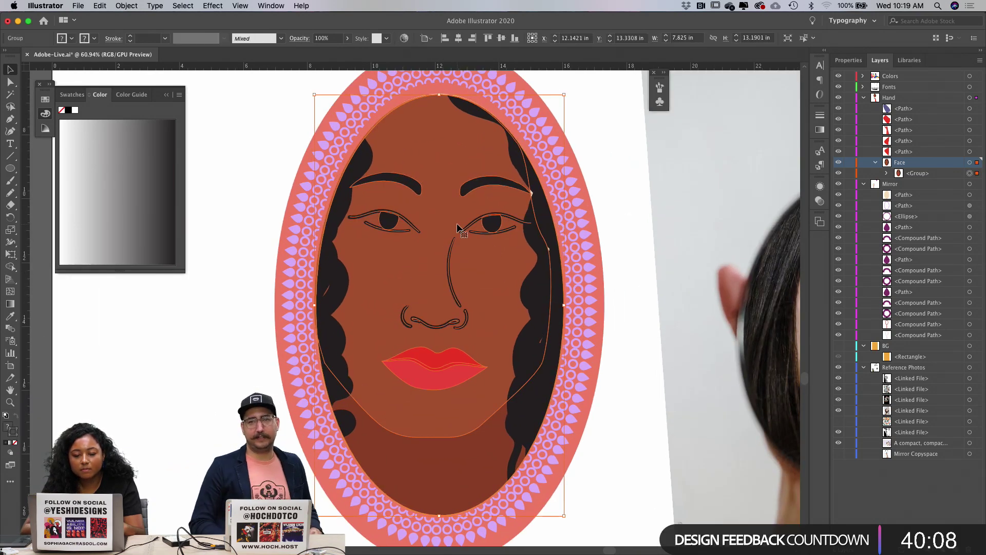
{"action": "left_click", "coordinate": [730, 172]}
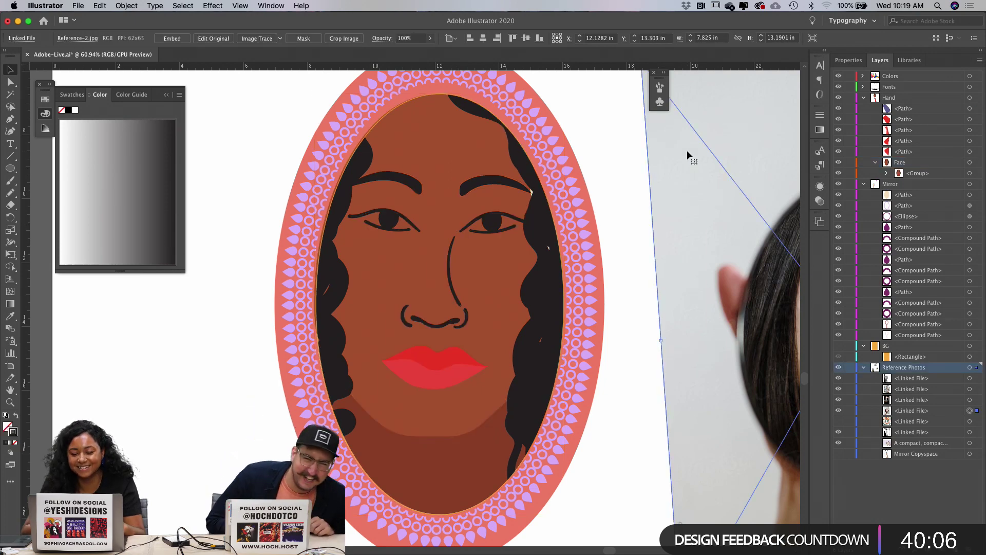
Step: Move anchor points of the right-hand hair strokes to cover the small gaps beside the eyebrow and the eye
{"action": "scroll", "coordinate": [591, 165], "scroll_direction": "up", "scroll_amount": 1}
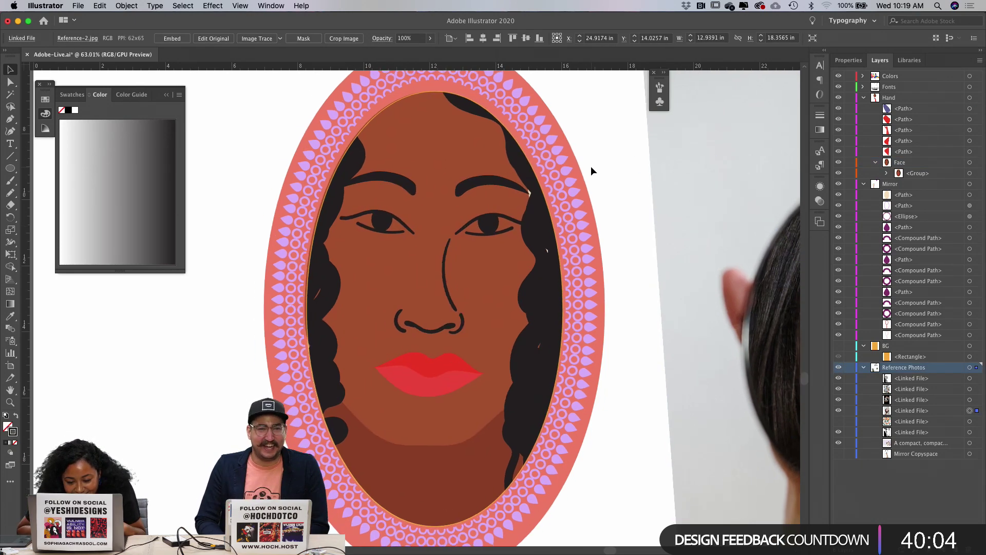
{"action": "scroll", "coordinate": [589, 174], "scroll_direction": "up", "scroll_amount": 3}
{"action": "key", "text": "a"}
{"action": "left_click", "coordinate": [501, 206]}
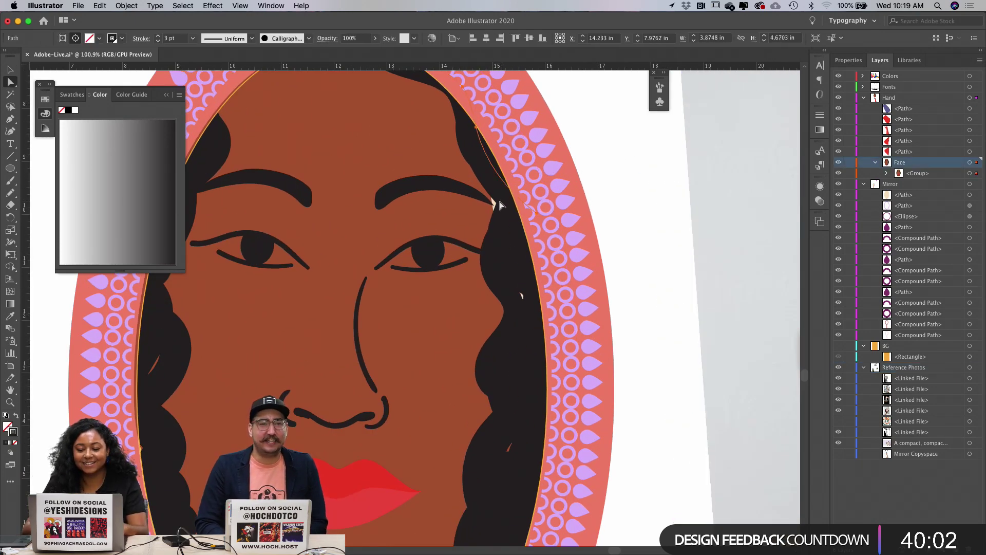
{"action": "left_click", "coordinate": [537, 211]}
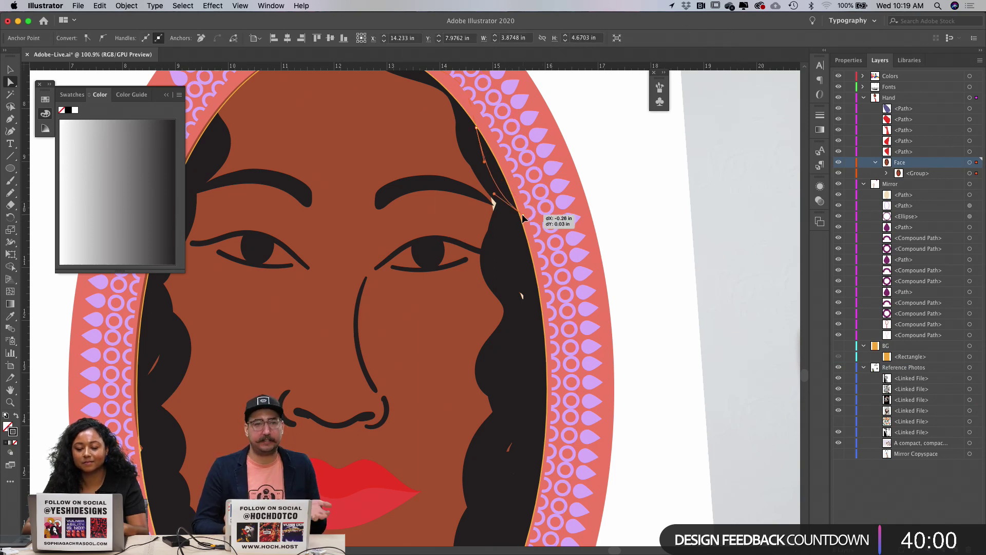
{"action": "left_click", "coordinate": [532, 322]}
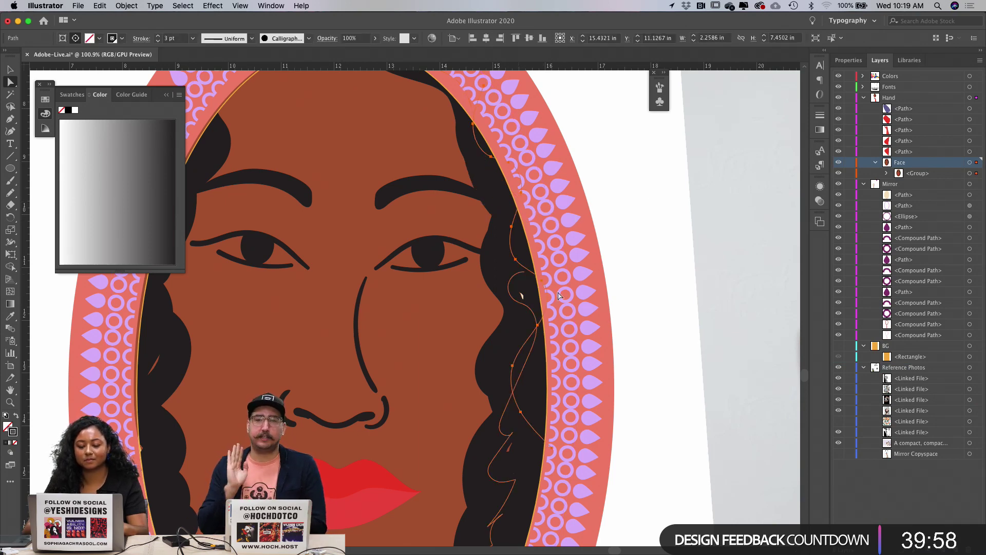
{"action": "left_click", "coordinate": [519, 295]}
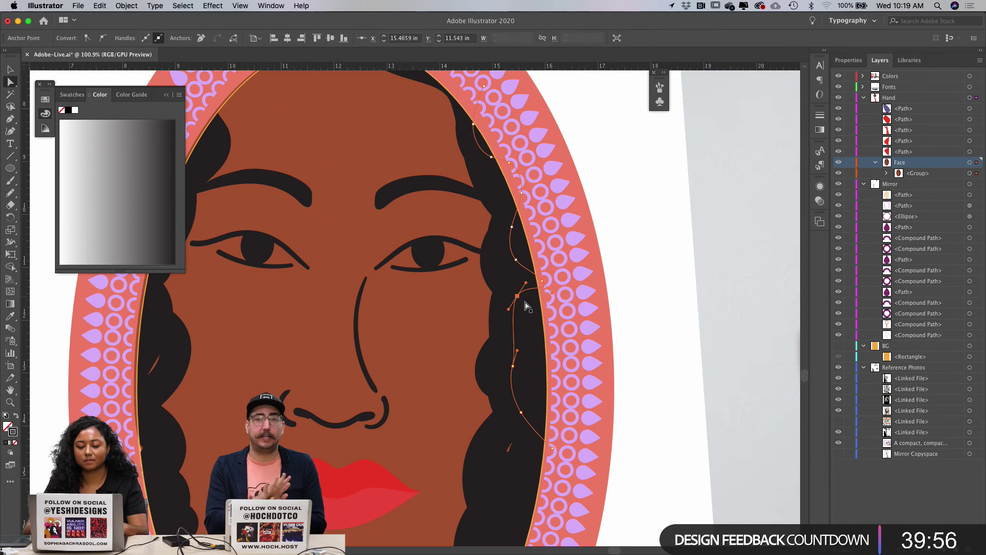
Step: Reshape the lower stroke of the right-hand hair to close the small gap above lip level, and deselect it
{"action": "scroll", "coordinate": [524, 303], "scroll_direction": "down", "scroll_amount": 5}
{"action": "left_click", "coordinate": [500, 354]}
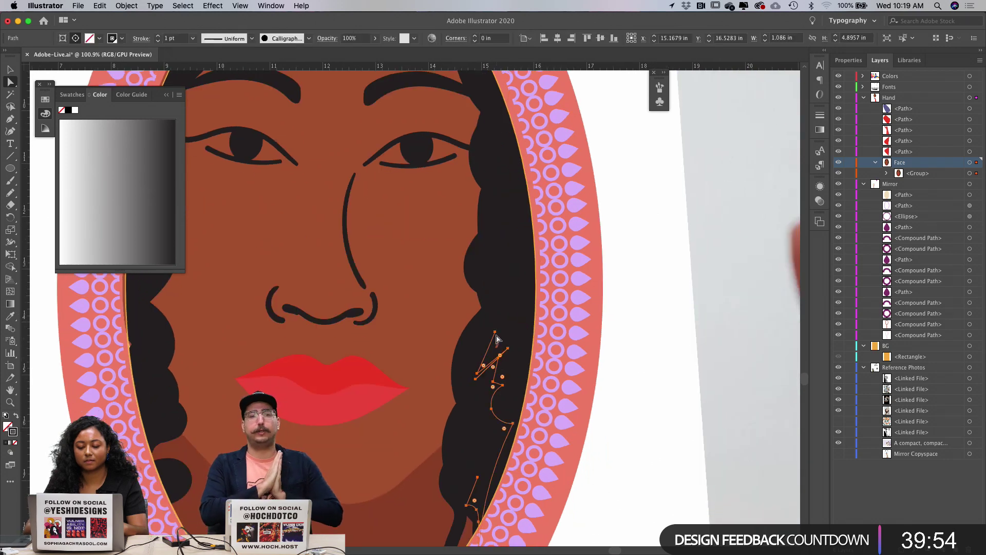
{"action": "left_click", "coordinate": [650, 267]}
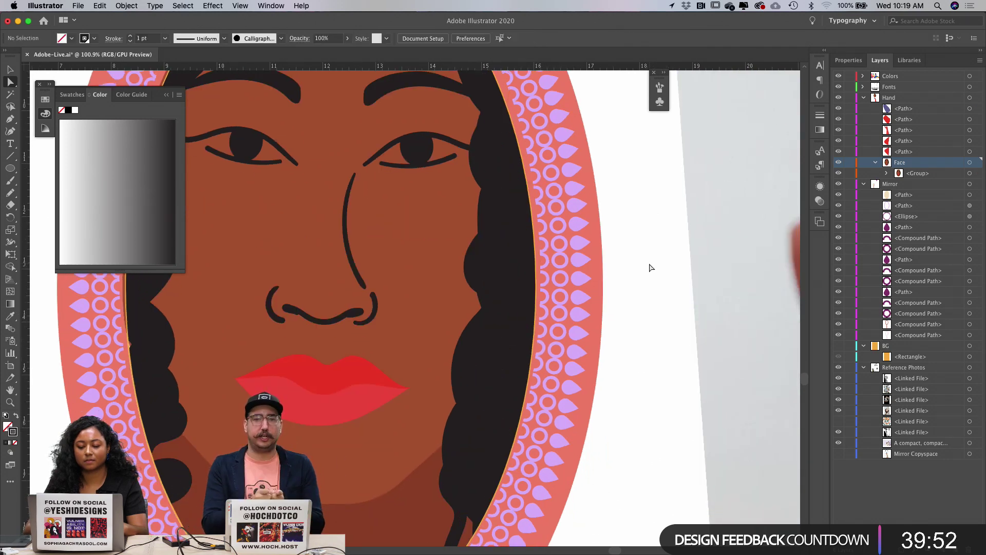
Step: Try moving the face group out of the mirror toward the reference photo, and undo the move
{"action": "scroll", "coordinate": [650, 267], "scroll_direction": "down", "scroll_amount": 10}
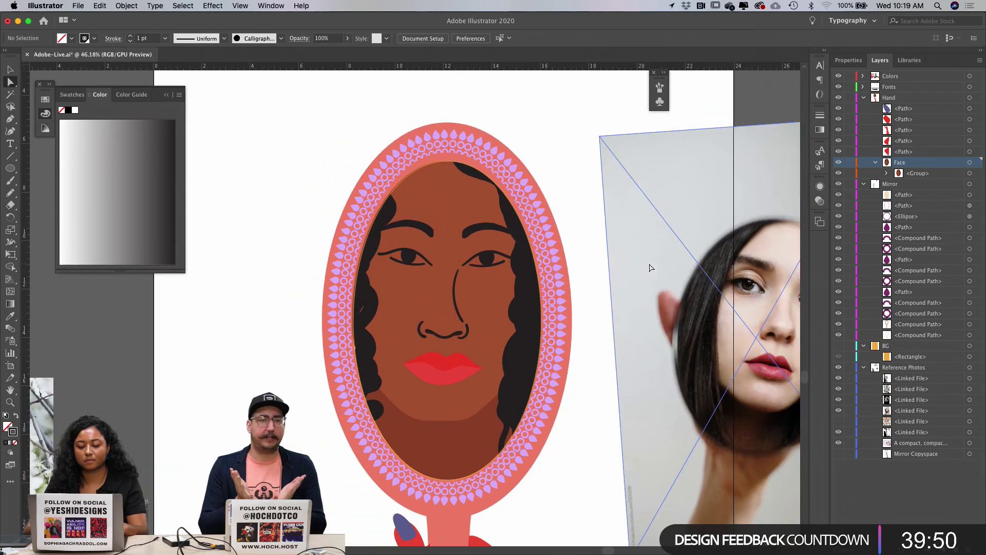
{"action": "scroll", "coordinate": [650, 267], "scroll_direction": "down", "scroll_amount": 4}
{"action": "key", "text": "v"}
{"action": "left_click", "coordinate": [488, 281]}
{"action": "left_click_drag", "start_coordinate": [500, 282], "coordinate": [566, 297]}
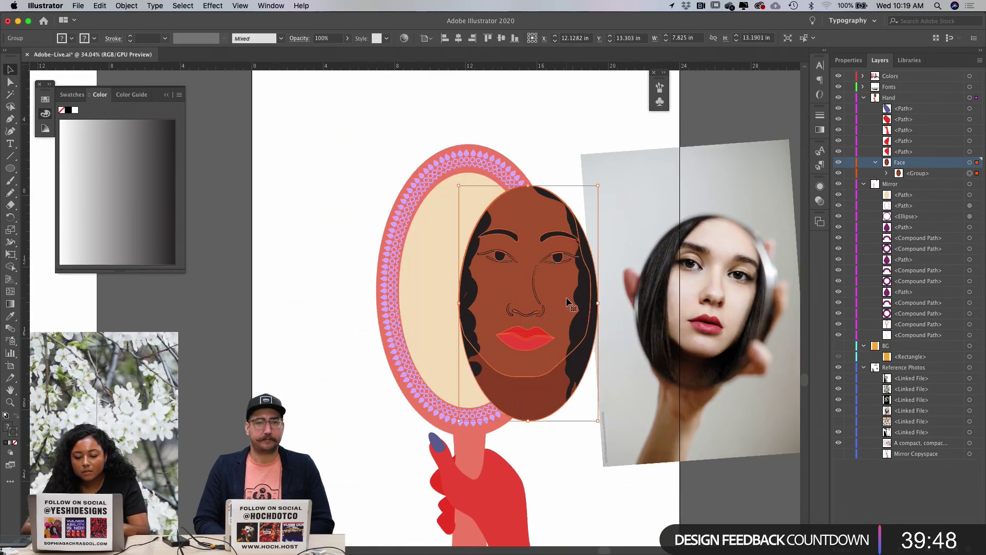
{"action": "key", "text": "super+z"}
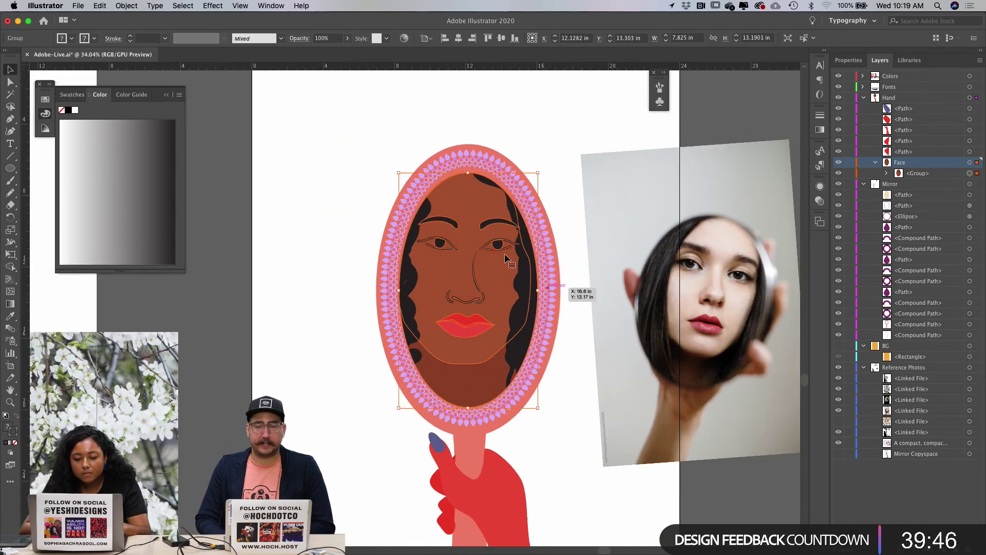
Step: Examine the illustrated face in the mirror close up and at full artboard size beside the reference photo
{"action": "scroll", "coordinate": [505, 254], "scroll_direction": "up", "scroll_amount": 3}
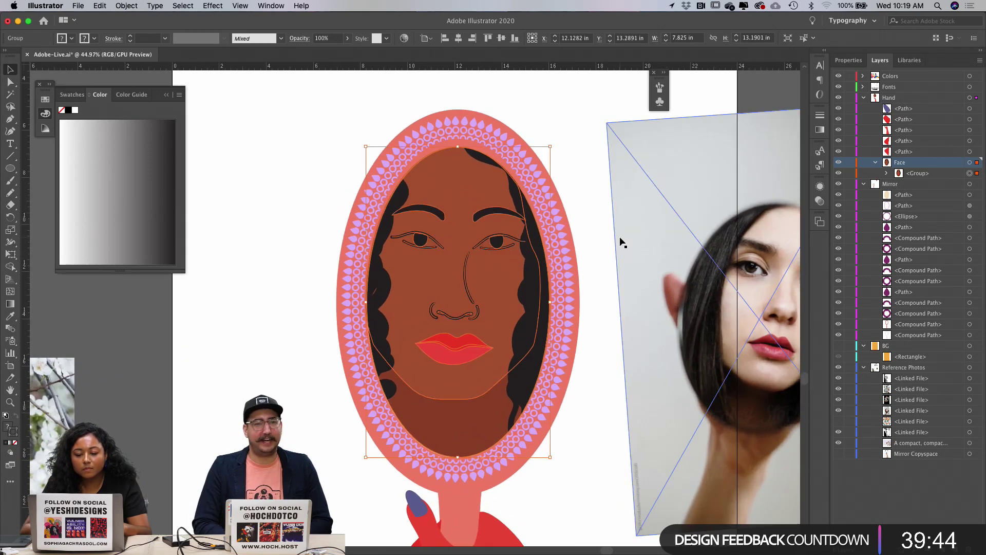
{"action": "left_click", "coordinate": [583, 242]}
{"action": "left_click", "coordinate": [501, 253]}
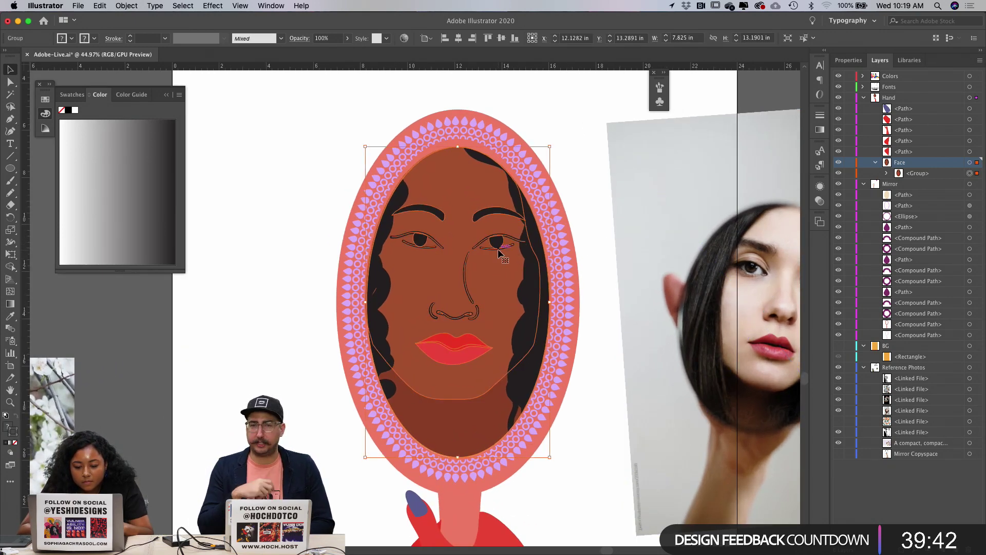
{"action": "left_click", "coordinate": [633, 281]}
{"action": "scroll", "coordinate": [594, 341], "scroll_direction": "up", "scroll_amount": 5}
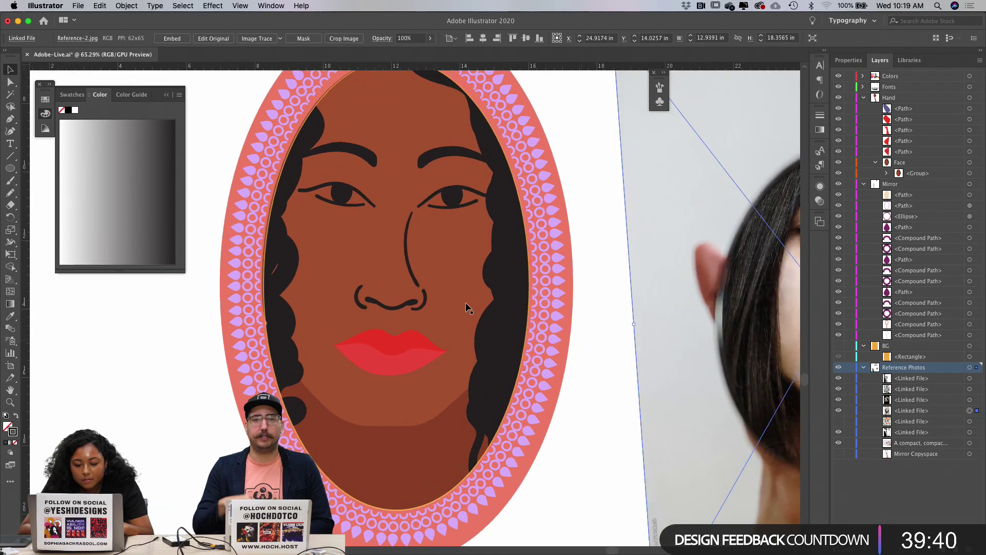
{"action": "scroll", "coordinate": [461, 301], "scroll_direction": "down", "scroll_amount": 8}
{"action": "scroll", "coordinate": [461, 305], "scroll_direction": "down", "scroll_amount": 3}
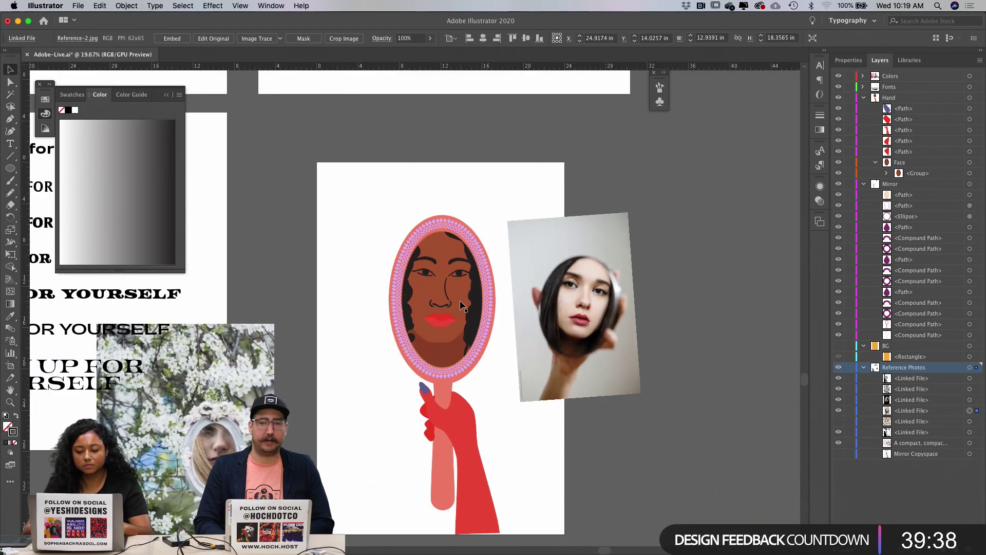
{"action": "scroll", "coordinate": [461, 305], "scroll_direction": "up", "scroll_amount": 2}
{"action": "scroll", "coordinate": [461, 304], "scroll_direction": "down", "scroll_amount": 1}
{"action": "scroll", "coordinate": [461, 304], "scroll_direction": "up", "scroll_amount": 1}
{"action": "scroll", "coordinate": [461, 304], "scroll_direction": "up", "scroll_amount": 1}
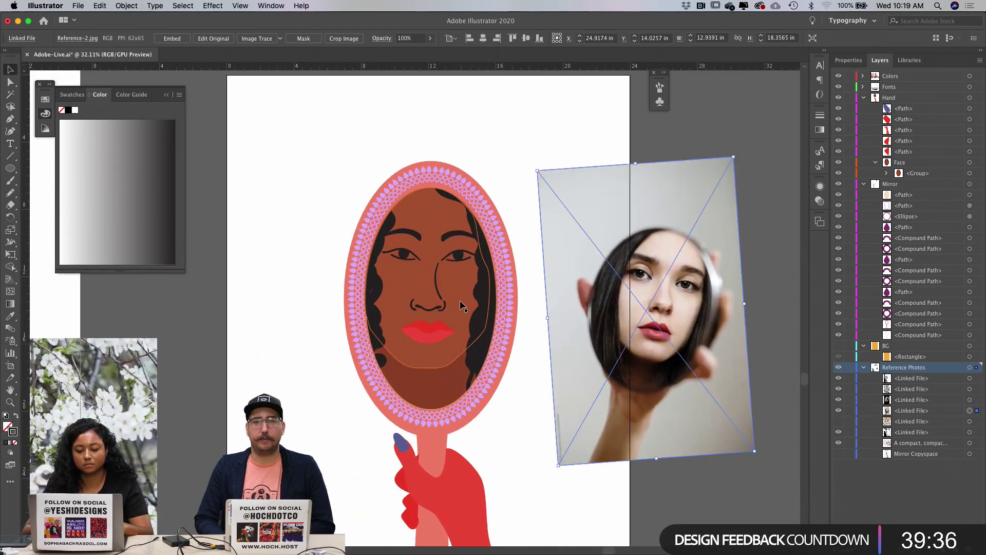
{"action": "scroll", "coordinate": [461, 304], "scroll_direction": "down", "scroll_amount": 2}
Step: Try random color orders and Color Group 2 on the face group with Recolor Artwork, and cancel the recoloring
{"action": "left_click", "coordinate": [461, 304]}
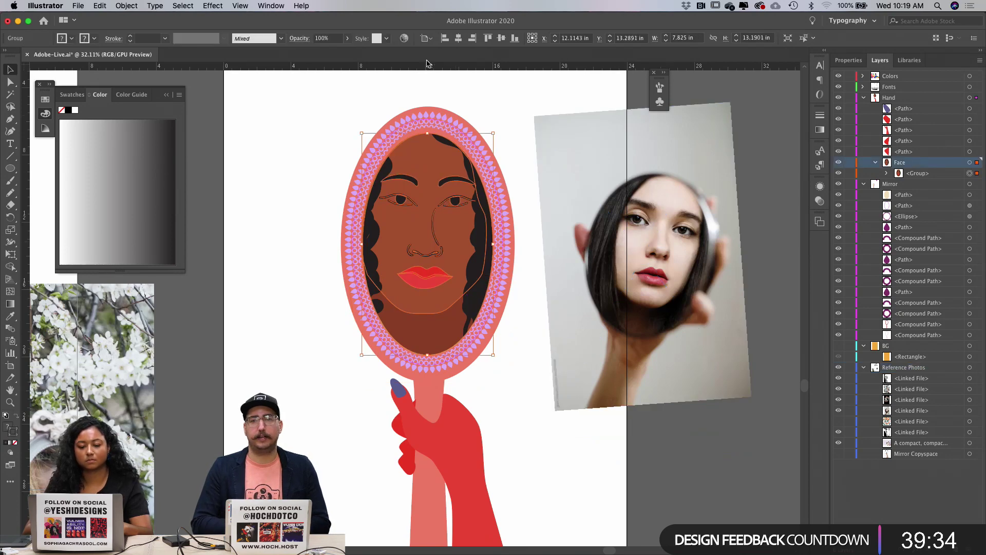
{"action": "left_click", "coordinate": [405, 38]}
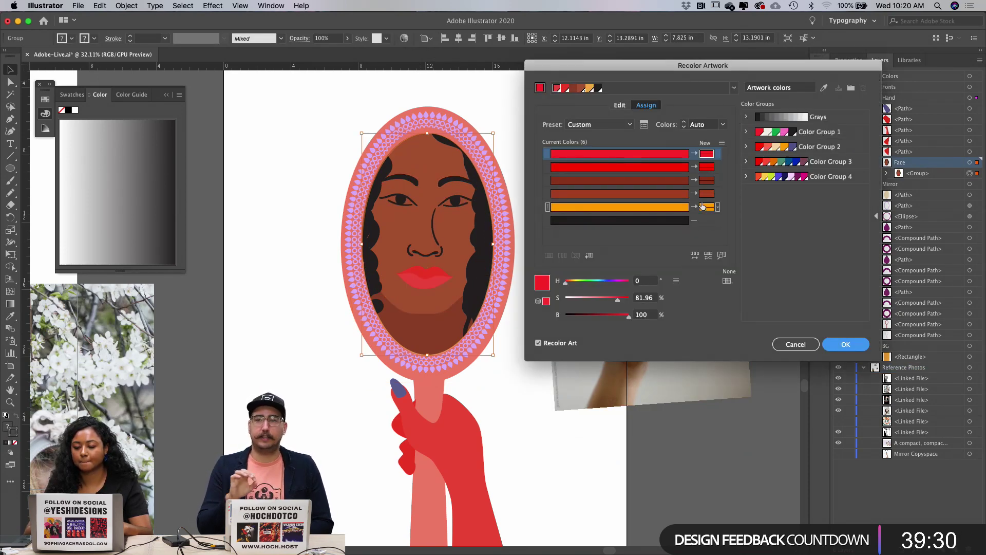
{"action": "left_click", "coordinate": [695, 257]}
{"action": "left_click", "coordinate": [695, 257]}
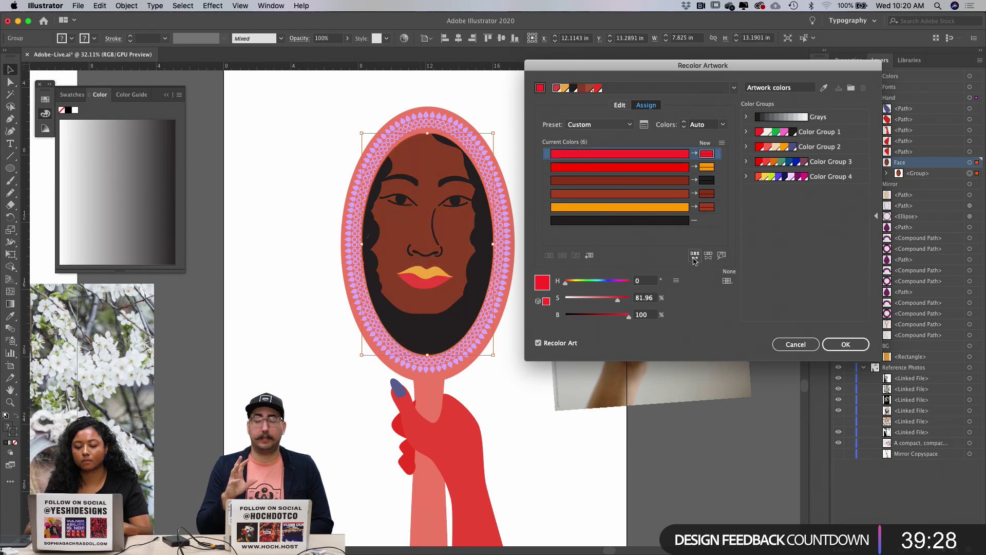
{"action": "left_click", "coordinate": [694, 257]}
{"action": "left_click", "coordinate": [786, 149]}
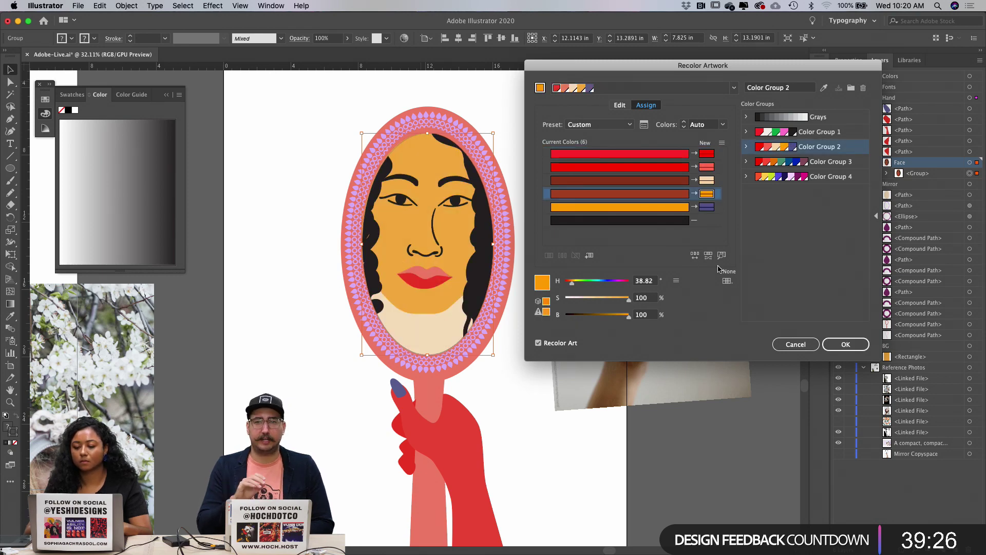
{"action": "left_click", "coordinate": [695, 255]}
{"action": "left_click", "coordinate": [695, 256]}
{"action": "left_click", "coordinate": [694, 256]}
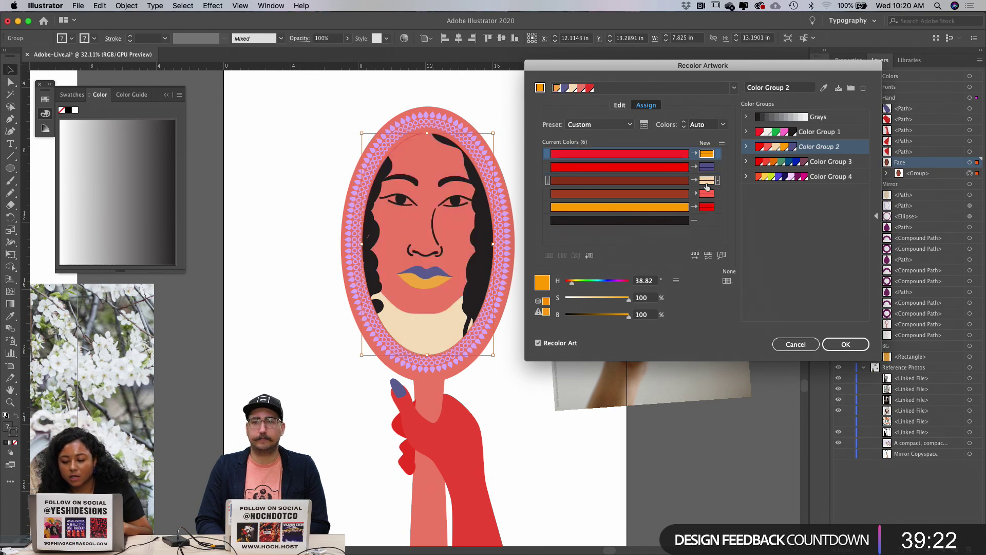
{"action": "left_click", "coordinate": [796, 344]}
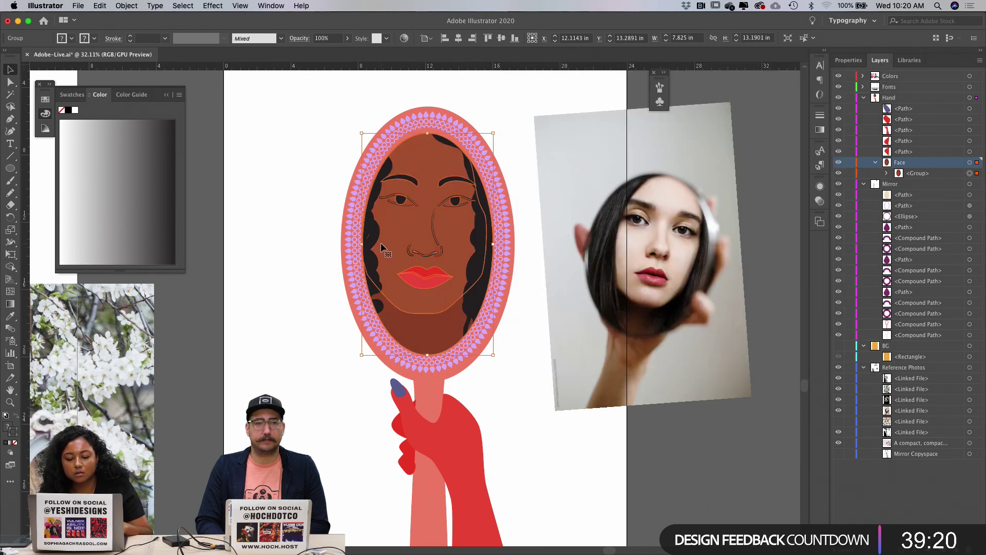
Step: Fill the neck shape and the face shape with the red sampled from the hand
{"action": "key", "text": "a"}
{"action": "scroll", "coordinate": [272, 355], "scroll_direction": "right", "scroll_amount": 2}
{"action": "left_click", "coordinate": [403, 343]}
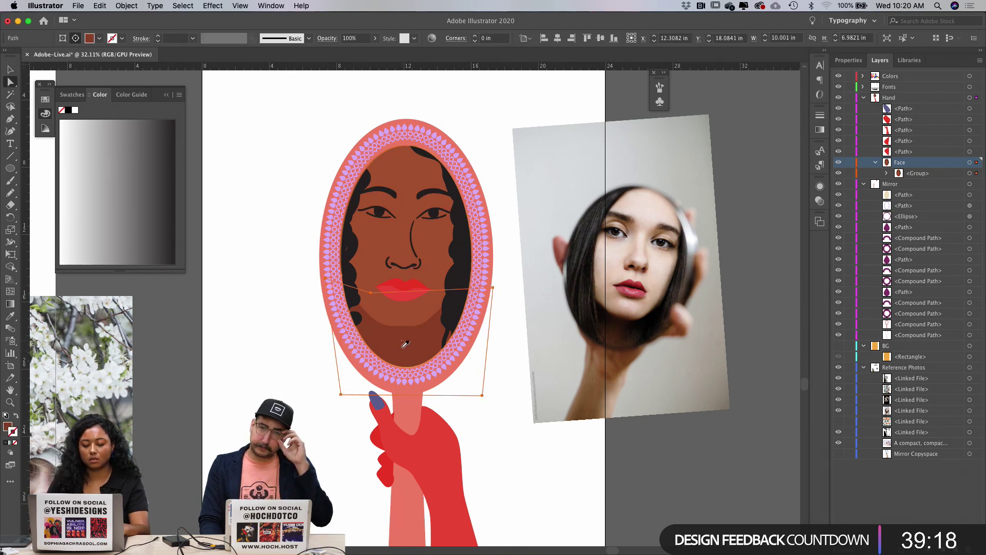
{"action": "key", "text": "i"}
{"action": "left_click", "coordinate": [458, 474]}
{"action": "left_click", "coordinate": [440, 256], "text": "super"}
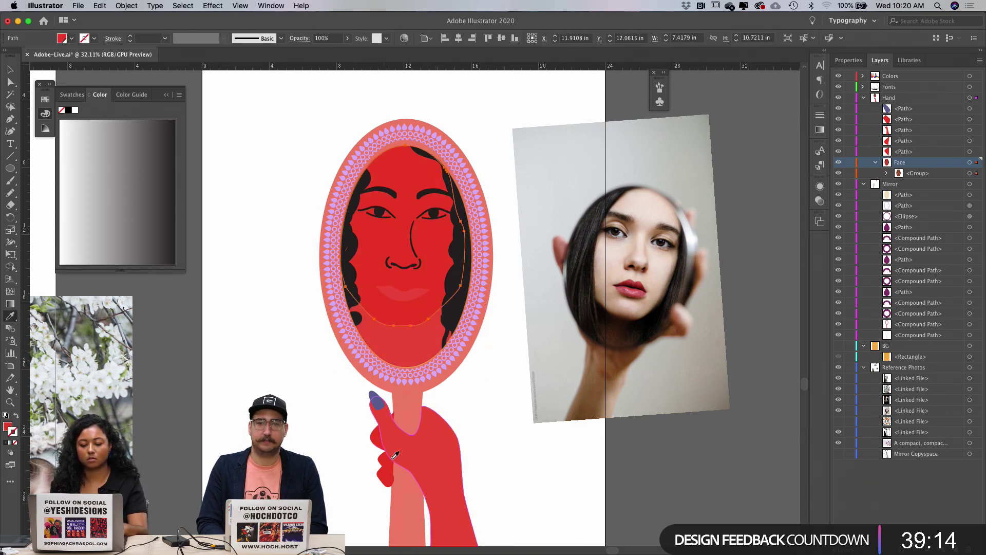
Step: Set the neck shape's fill to the darker red #c91511
{"action": "left_click", "coordinate": [425, 306], "text": "super"}
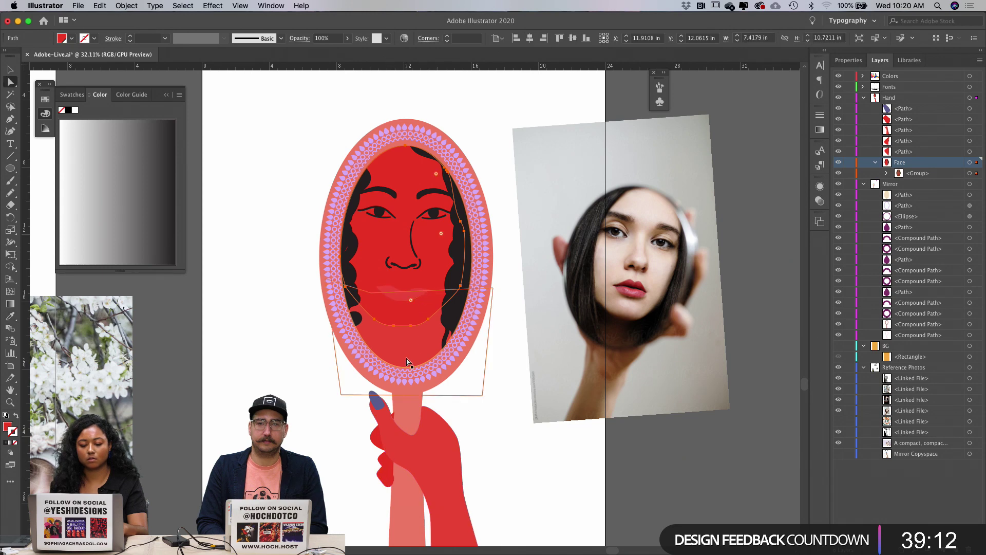
{"action": "double_click", "coordinate": [7, 427]}
{"action": "left_click", "coordinate": [596, 124]}
{"action": "key", "text": "Return"}
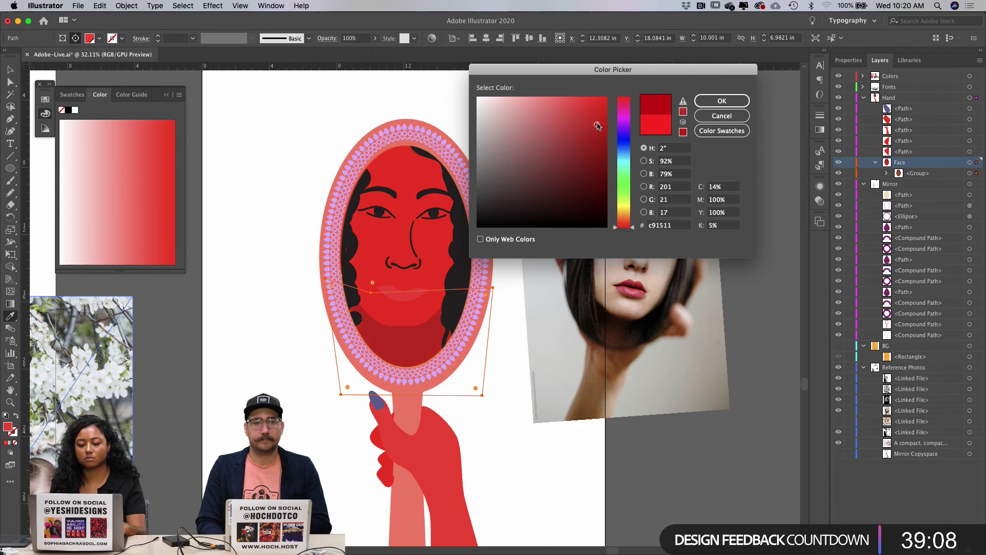
Step: Try the yellow-green, pale lavender and dark purple swatches from the last color group as the face shape's fill, and deselect it
{"action": "key", "text": "a"}
{"action": "scroll", "coordinate": [488, 152], "scroll_direction": "up", "scroll_amount": 1}
{"action": "scroll", "coordinate": [488, 153], "scroll_direction": "up", "scroll_amount": 3}
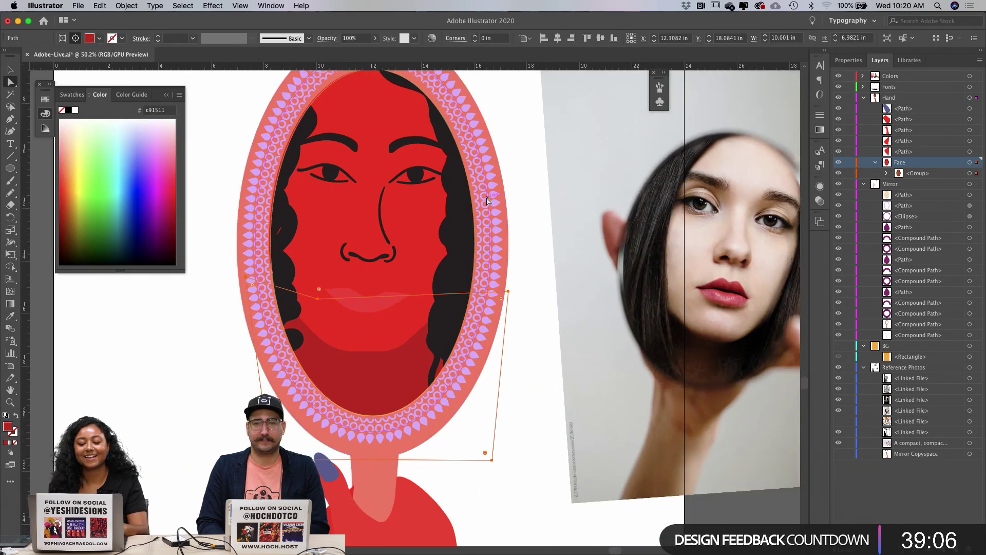
{"action": "scroll", "coordinate": [488, 201], "scroll_direction": "down", "scroll_amount": 4}
{"action": "scroll", "coordinate": [468, 226], "scroll_direction": "up", "scroll_amount": 4}
{"action": "left_click", "coordinate": [420, 202]}
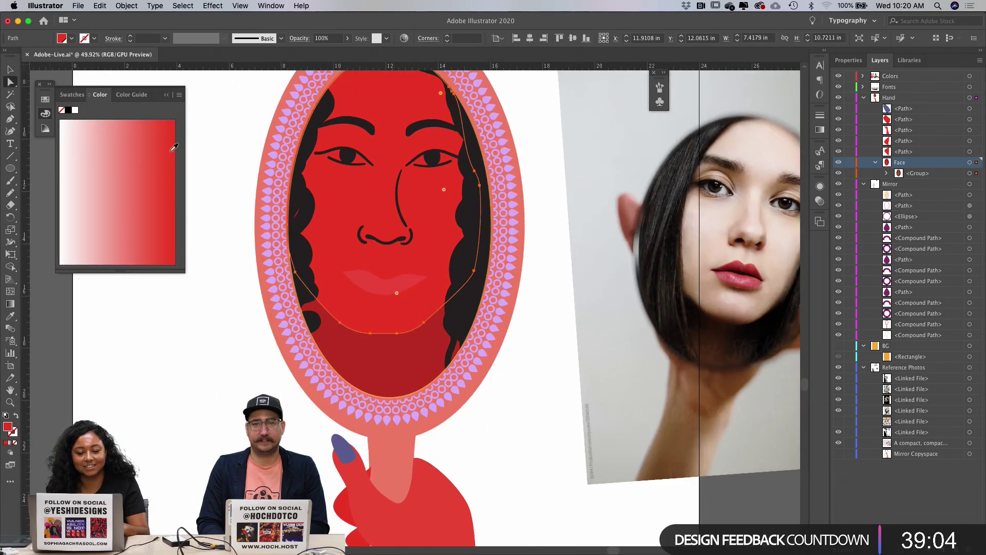
{"action": "left_click", "coordinate": [45, 99]}
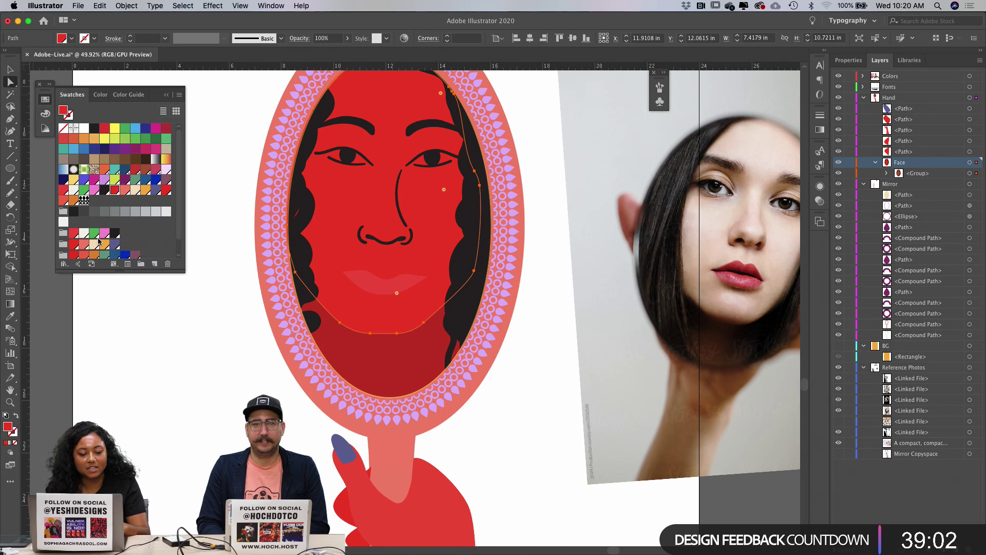
{"action": "scroll", "coordinate": [98, 240], "scroll_direction": "down", "scroll_amount": 2}
{"action": "scroll", "coordinate": [92, 254], "scroll_direction": "down", "scroll_amount": 2}
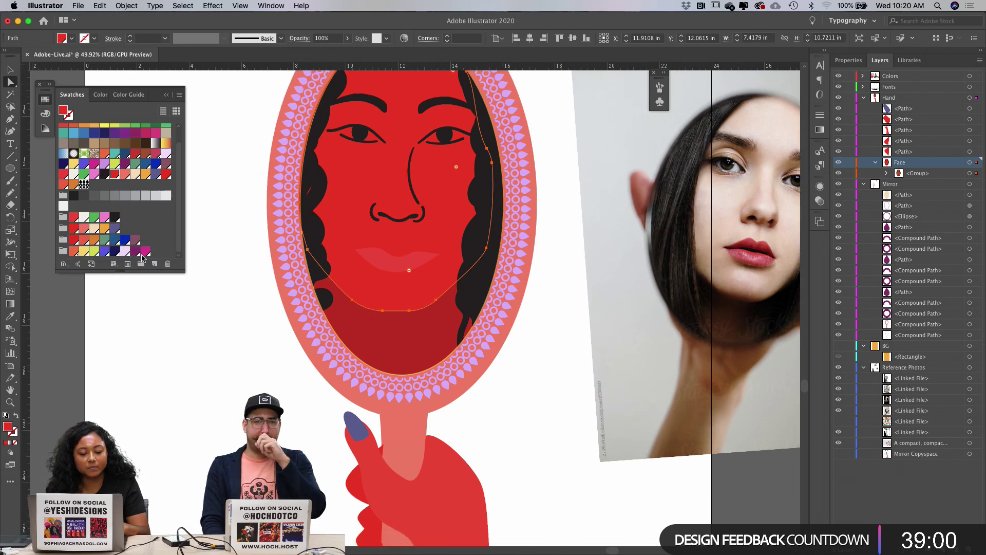
{"action": "left_click", "coordinate": [94, 251]}
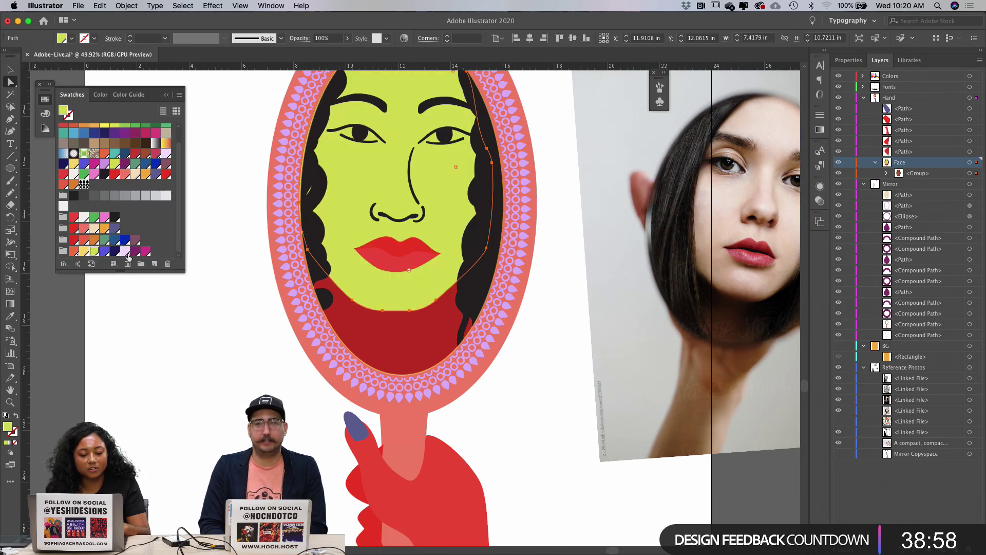
{"action": "left_click", "coordinate": [125, 250]}
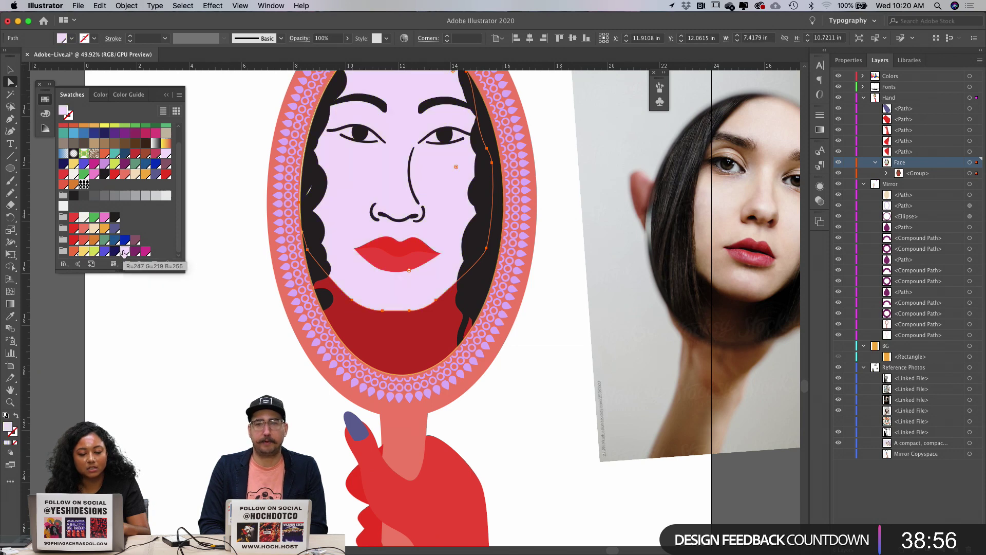
{"action": "left_click", "coordinate": [135, 251]}
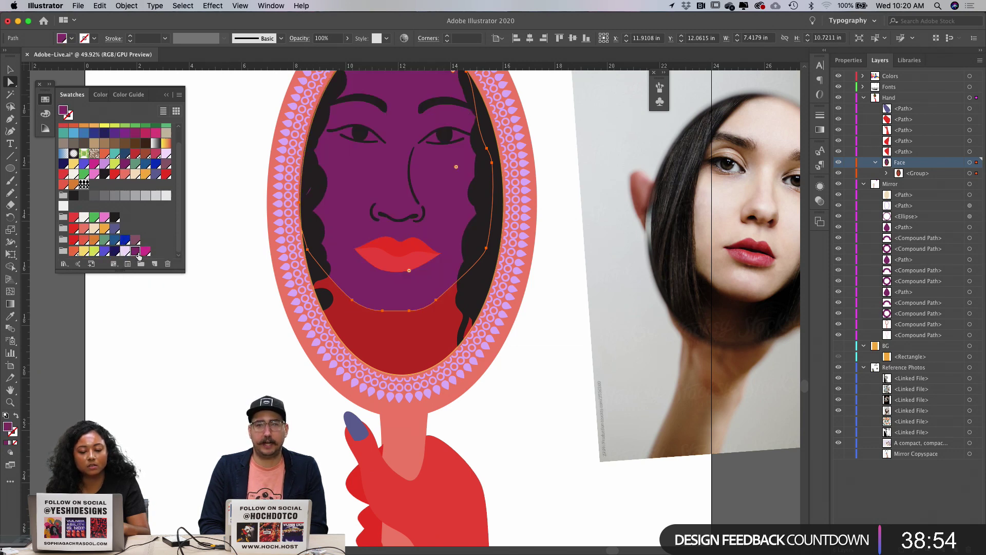
{"action": "left_click", "coordinate": [213, 341]}
{"action": "scroll", "coordinate": [213, 341], "scroll_direction": "up", "scroll_amount": 2}
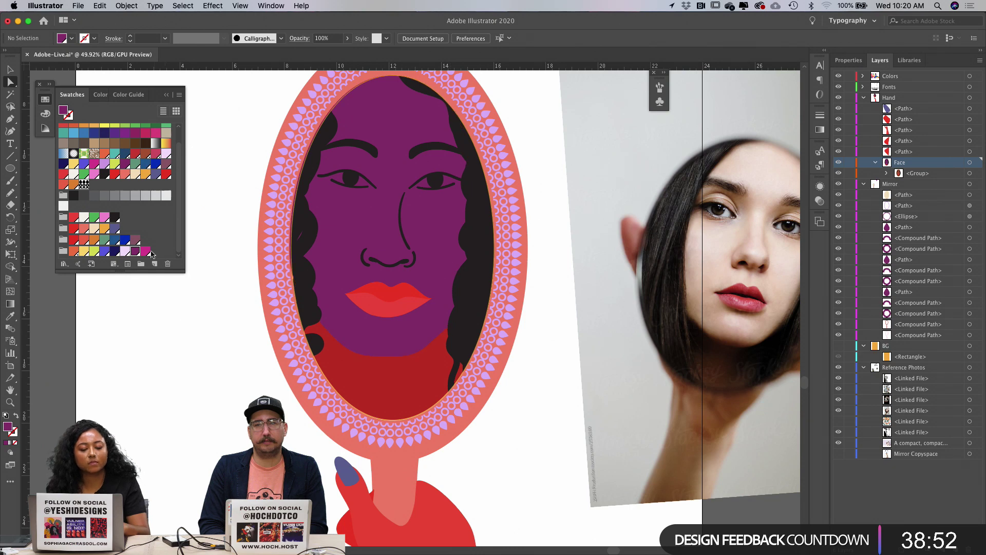
Step: Fill the face shape and the neck shape with the magenta swatch at the end of the last color group
{"action": "left_click", "coordinate": [338, 254]}
{"action": "left_click", "coordinate": [145, 251]}
{"action": "left_click", "coordinate": [391, 384]}
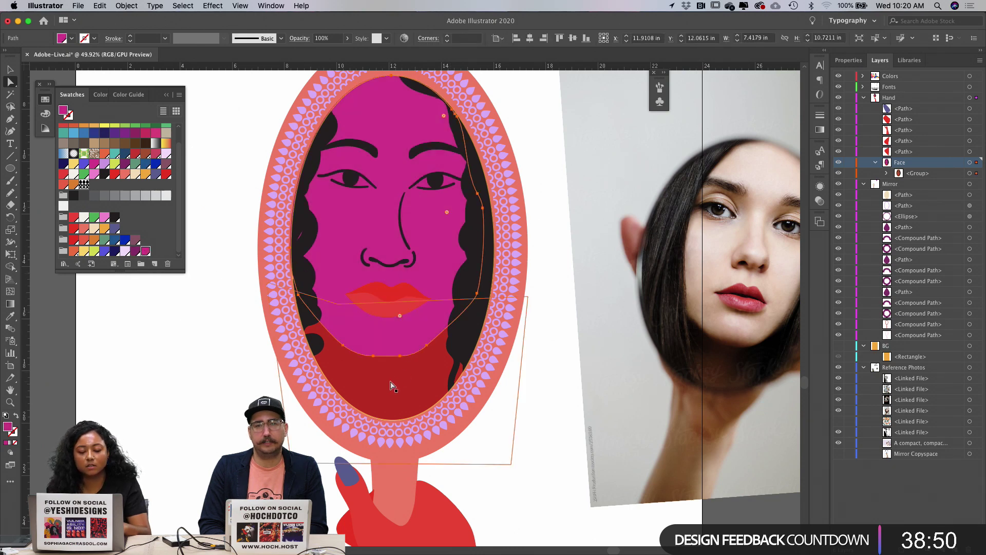
{"action": "left_click", "coordinate": [146, 251]}
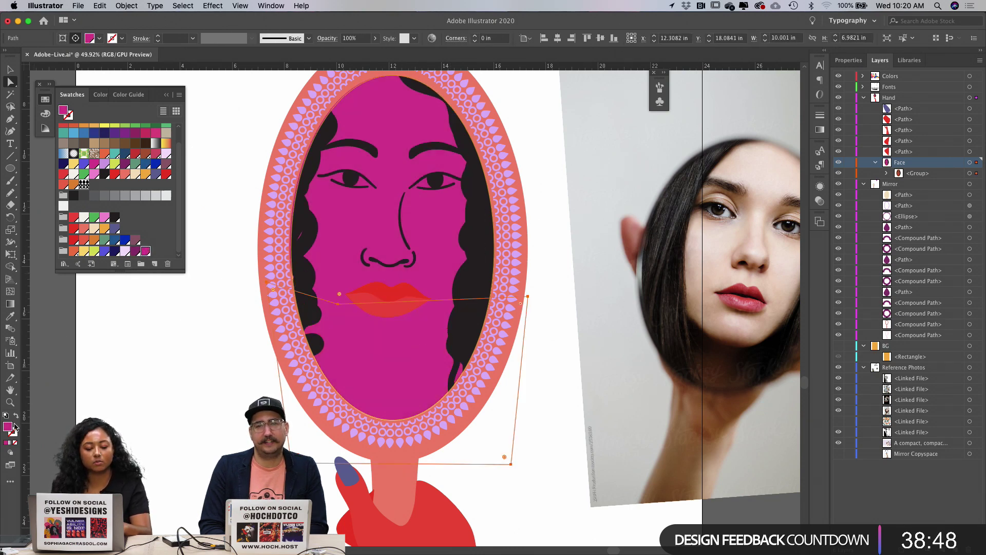
Step: Darken the neck shape's fill to #af1976 and deselect it
{"action": "double_click", "coordinate": [12, 429]}
{"action": "left_click", "coordinate": [589, 136]}
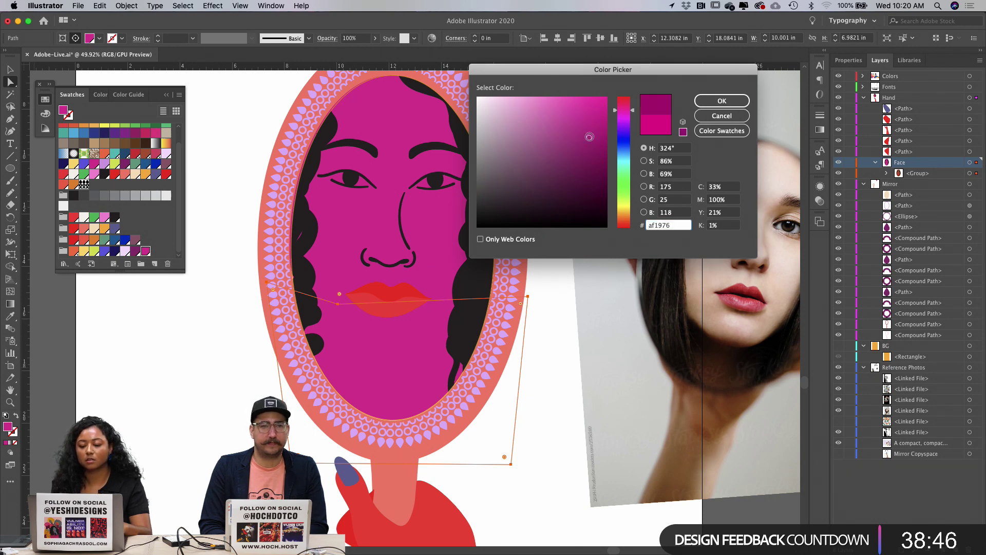
{"action": "key", "text": "Return"}
{"action": "scroll", "coordinate": [535, 256], "scroll_direction": "up", "scroll_amount": 2}
{"action": "left_click", "coordinate": [535, 255]}
{"action": "scroll", "coordinate": [501, 231], "scroll_direction": "up", "scroll_amount": 1}
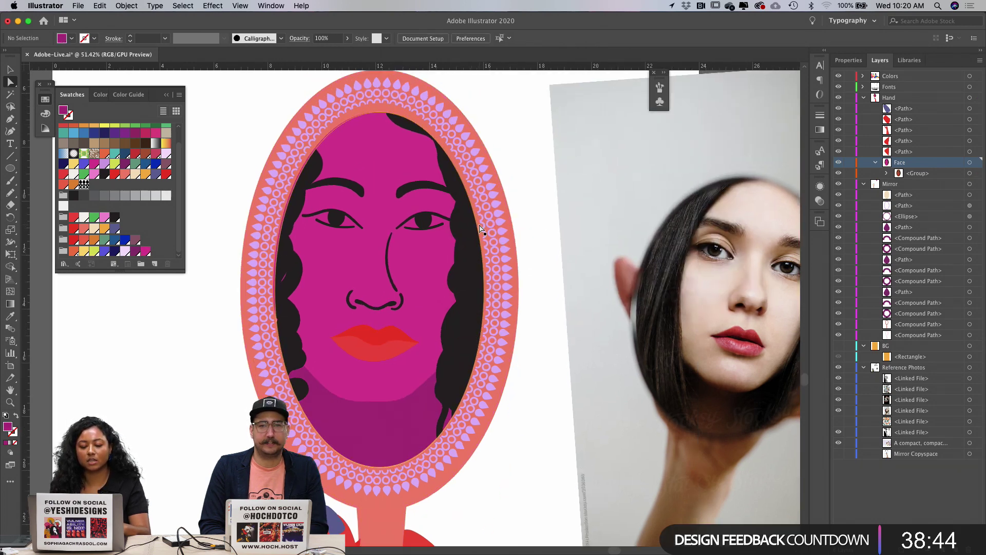
Step: Fill the upper lip with the dark purple swatch and give the lower lip the same color sampled from it
{"action": "key", "text": "v"}
{"action": "key", "text": "a"}
{"action": "left_click", "coordinate": [388, 340]}
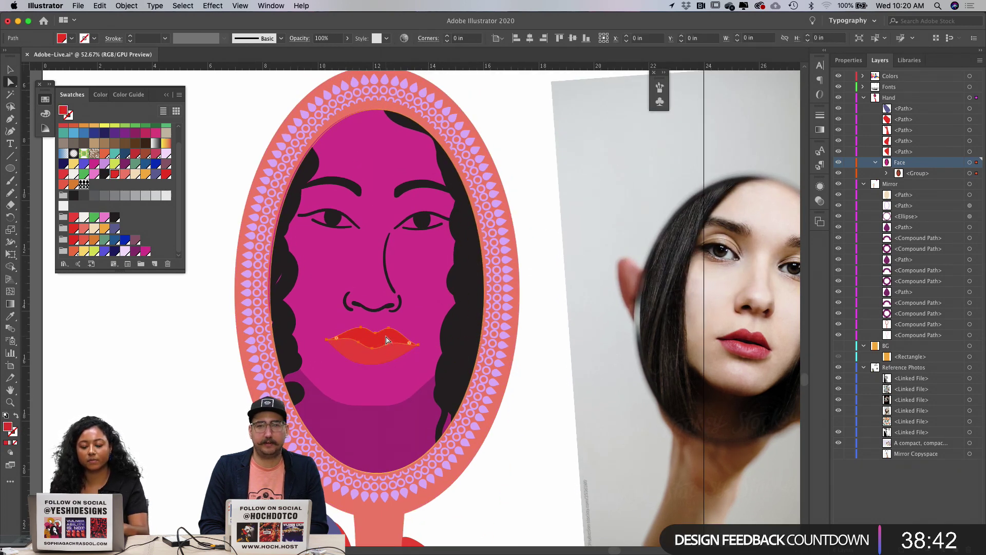
{"action": "scroll", "coordinate": [388, 340], "scroll_direction": "up", "scroll_amount": 1}
{"action": "scroll", "coordinate": [388, 340], "scroll_direction": "down", "scroll_amount": 3}
{"action": "scroll", "coordinate": [396, 360], "scroll_direction": "up", "scroll_amount": 4}
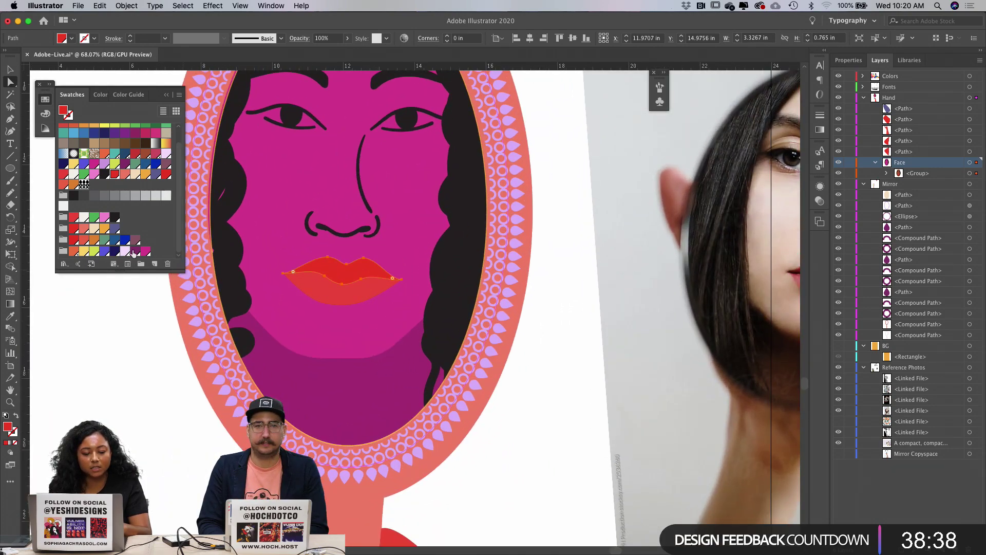
{"action": "left_click", "coordinate": [133, 251]}
{"action": "left_click", "coordinate": [362, 293]}
{"action": "key", "text": "i"}
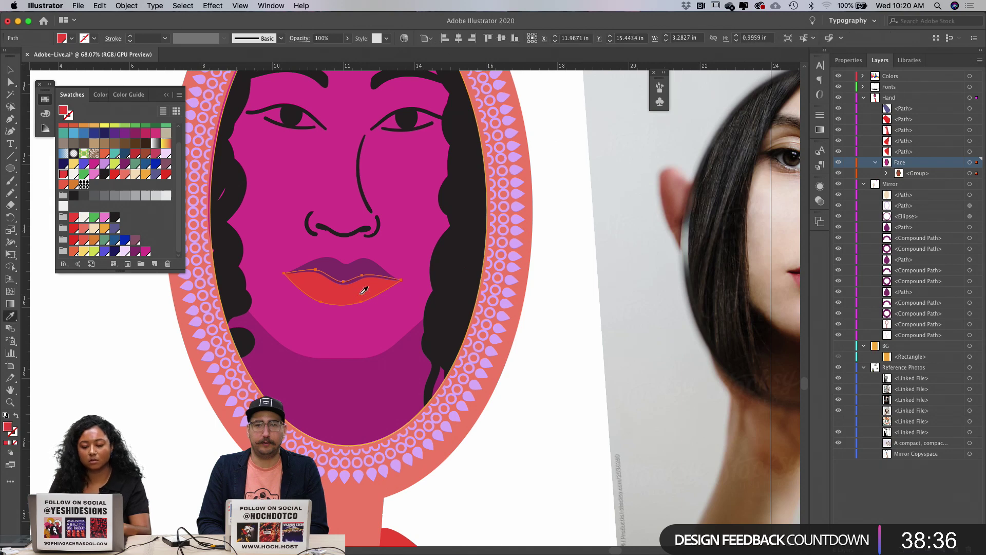
{"action": "left_click", "coordinate": [334, 265]}
Step: Set the upper lip's fill to a darker purple than the lower lip
{"action": "key", "text": "a"}
{"action": "left_click", "coordinate": [364, 266]}
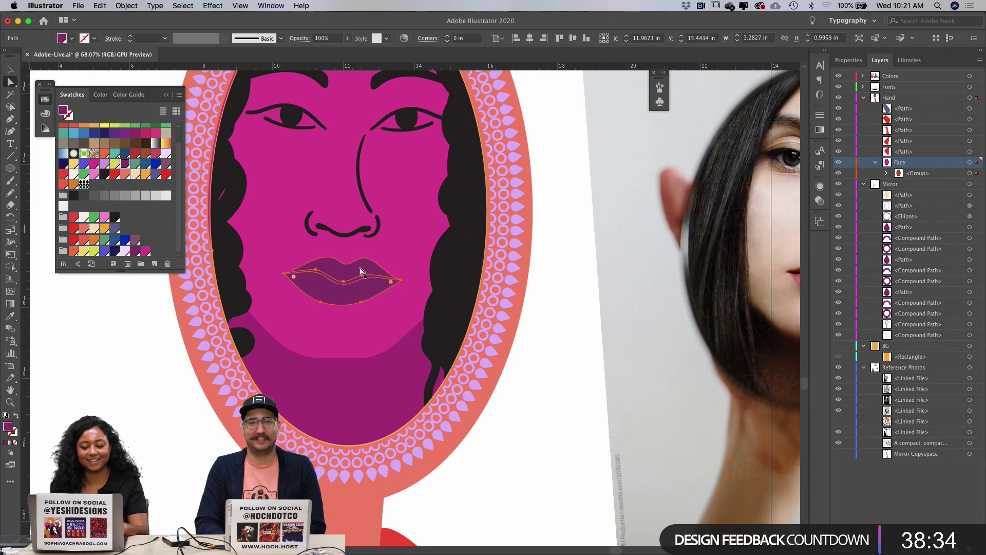
{"action": "double_click", "coordinate": [9, 428]}
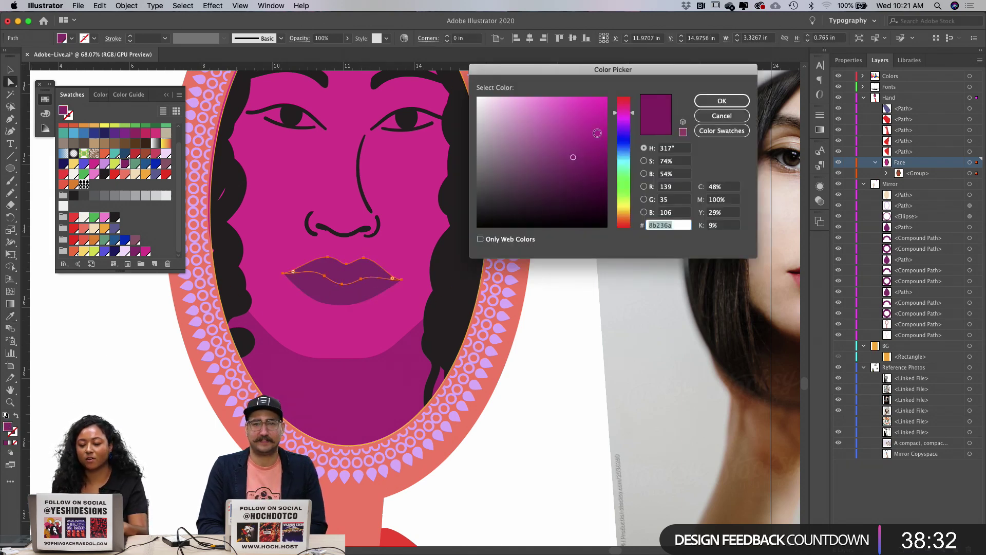
{"action": "left_click", "coordinate": [587, 168]}
{"action": "key", "text": "Return"}
Step: Fill the main hand and arm shape with the magenta sampled from the face
{"action": "scroll", "coordinate": [587, 411], "scroll_direction": "down", "scroll_amount": 3}
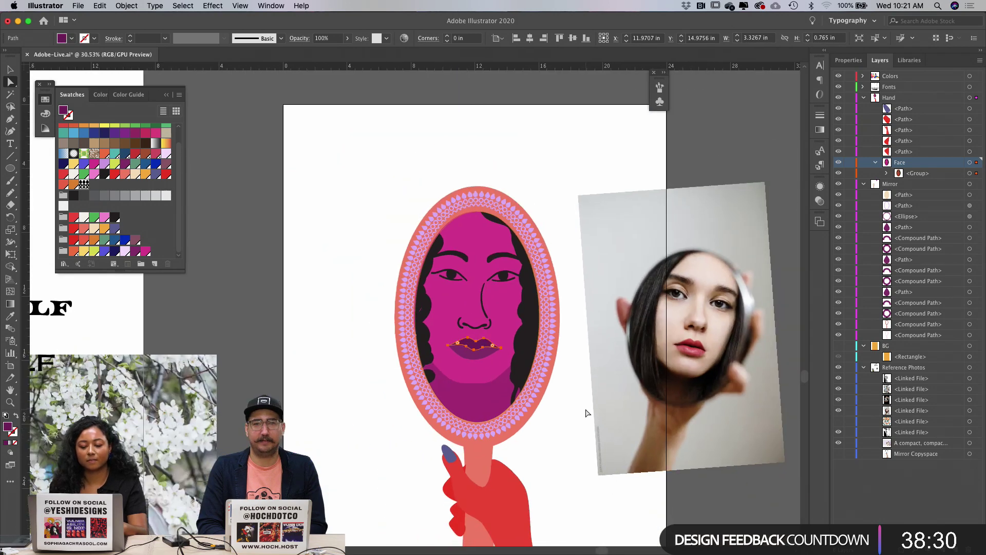
{"action": "left_click", "coordinate": [489, 496]}
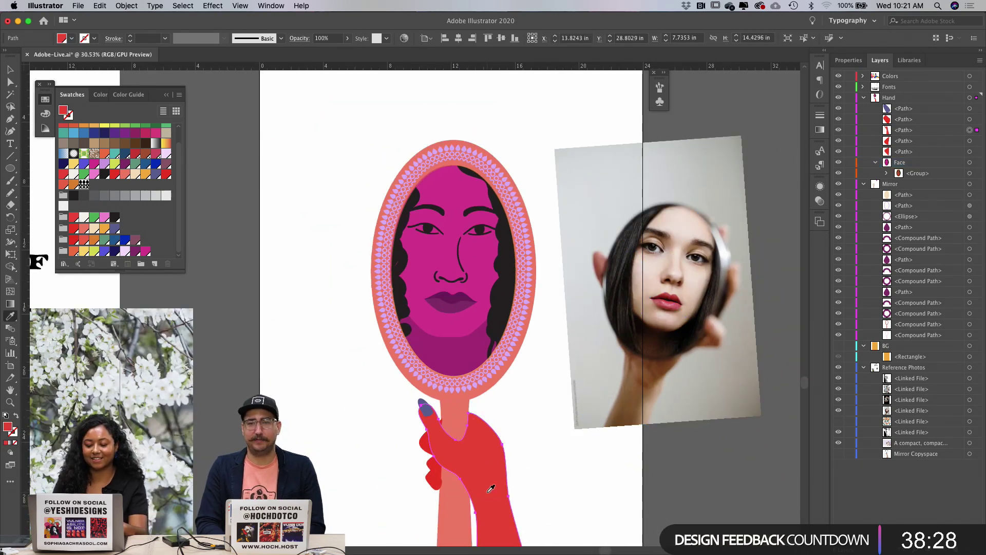
{"action": "key", "text": "i"}
{"action": "left_click", "coordinate": [469, 258]}
{"action": "key", "text": "a"}
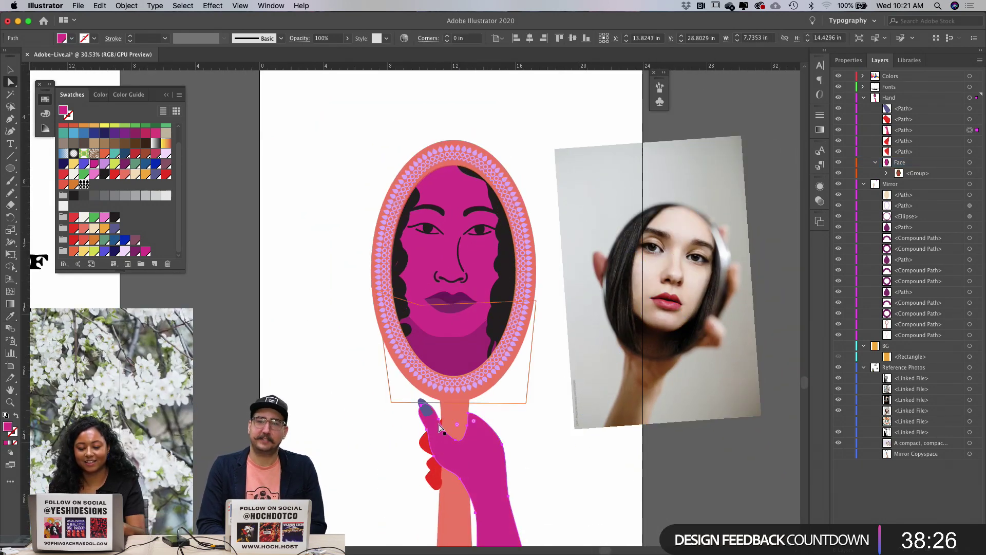
Step: Fill the red finger shapes behind the mirror handle with the darker magenta sampled from the neck
{"action": "key", "text": "super+equal"}
{"action": "left_click", "coordinate": [402, 431]}
{"action": "scroll", "coordinate": [406, 436], "scroll_direction": "up", "scroll_amount": 3}
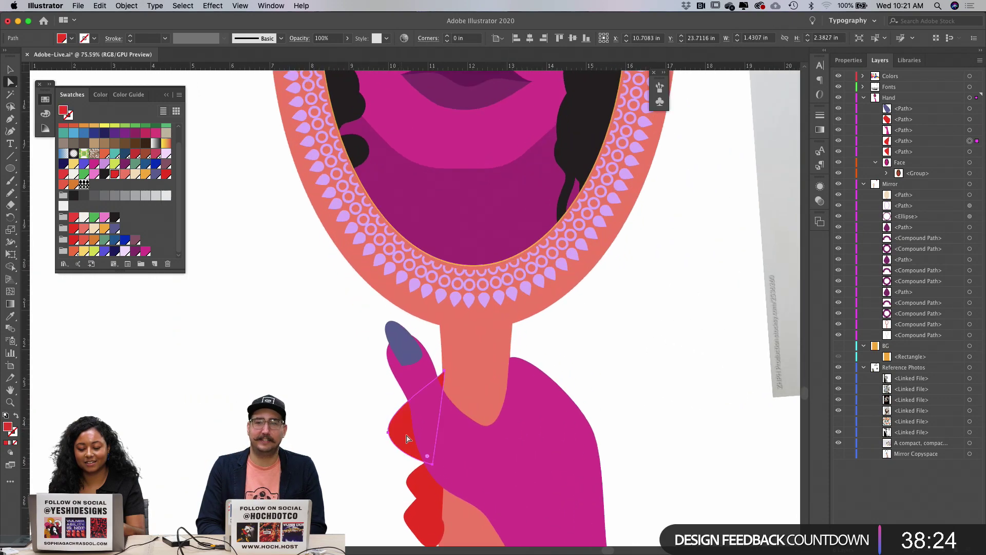
{"action": "left_click", "coordinate": [420, 530], "text": "shift"}
{"action": "key", "text": "i"}
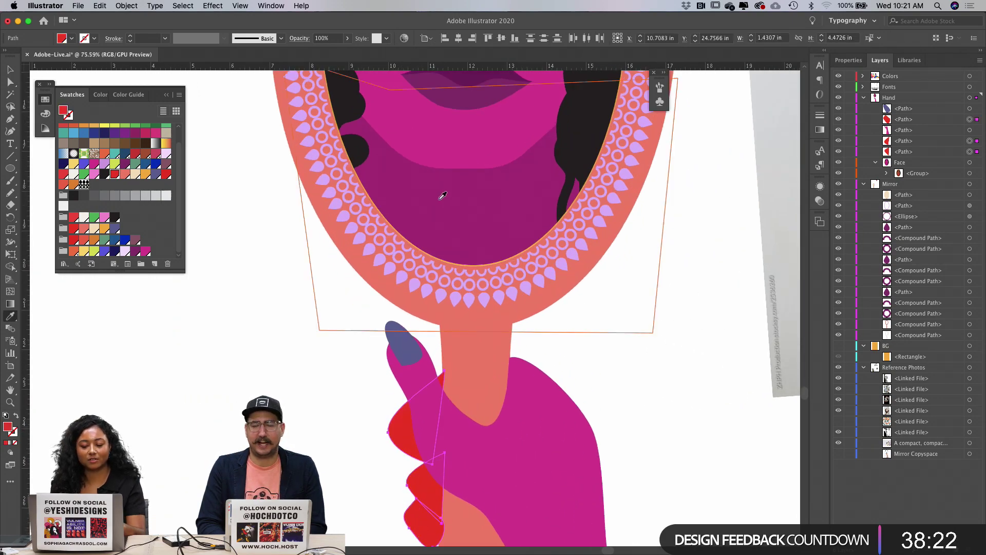
{"action": "left_click", "coordinate": [490, 202]}
{"action": "key", "text": "a"}
{"action": "scroll", "coordinate": [610, 289], "scroll_direction": "down", "scroll_amount": 3}
{"action": "left_click", "coordinate": [639, 334]}
{"action": "scroll", "coordinate": [639, 334], "scroll_direction": "down", "scroll_amount": 3}
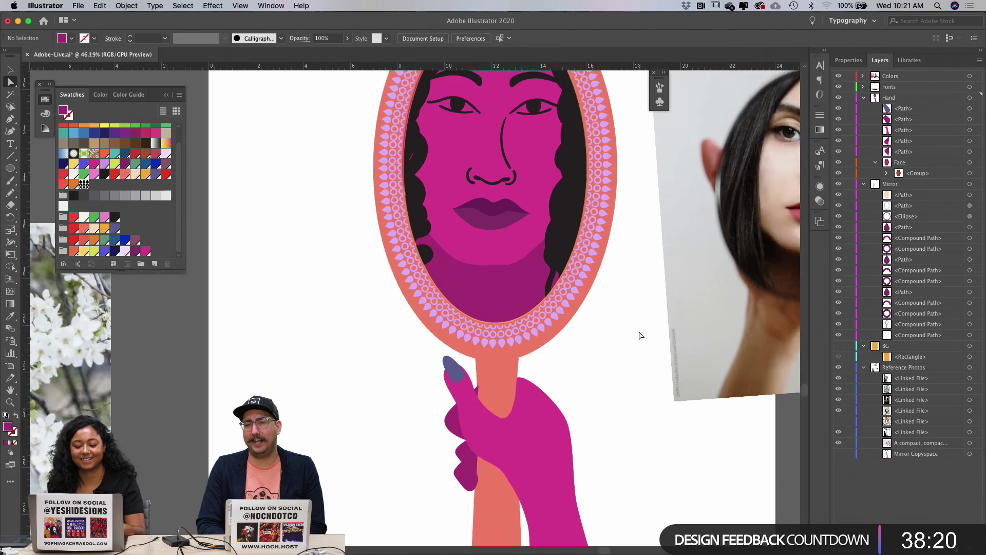
Step: Try the pale lavender swatch on the thumbnail and fill it with the orange swatch instead
{"action": "scroll", "coordinate": [427, 383], "scroll_direction": "up", "scroll_amount": 3}
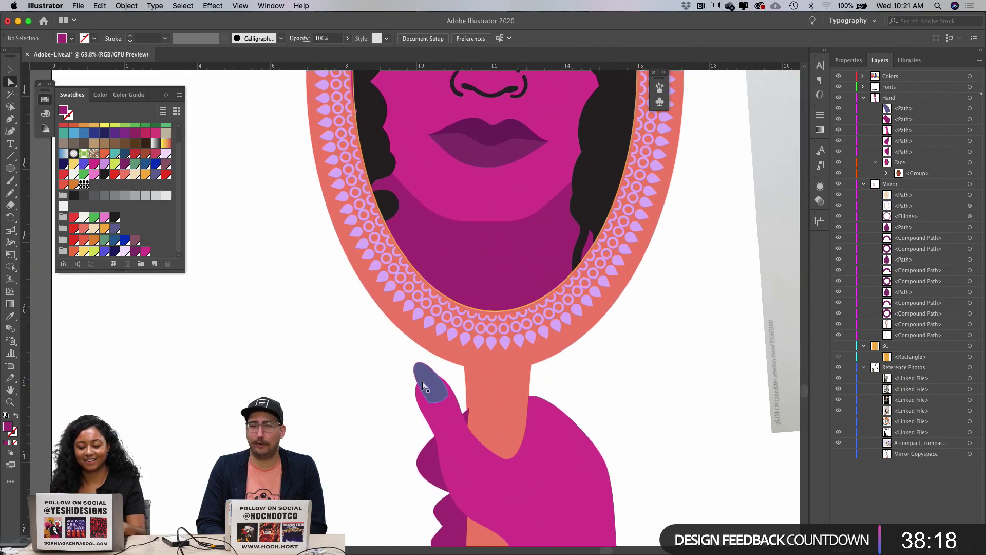
{"action": "left_click", "coordinate": [433, 382]}
{"action": "key", "text": "i"}
{"action": "scroll", "coordinate": [542, 350], "scroll_direction": "down", "scroll_amount": 3}
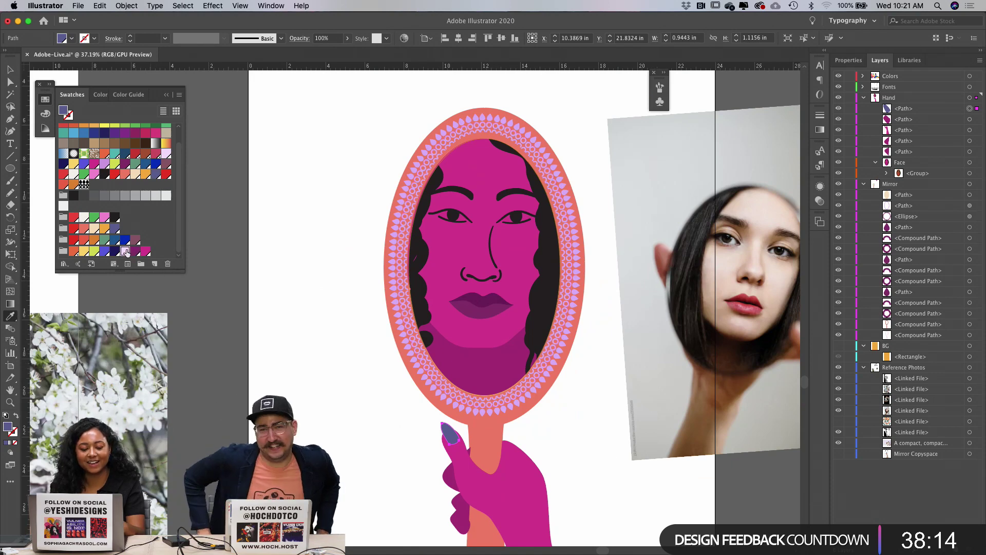
{"action": "left_click", "coordinate": [125, 251]}
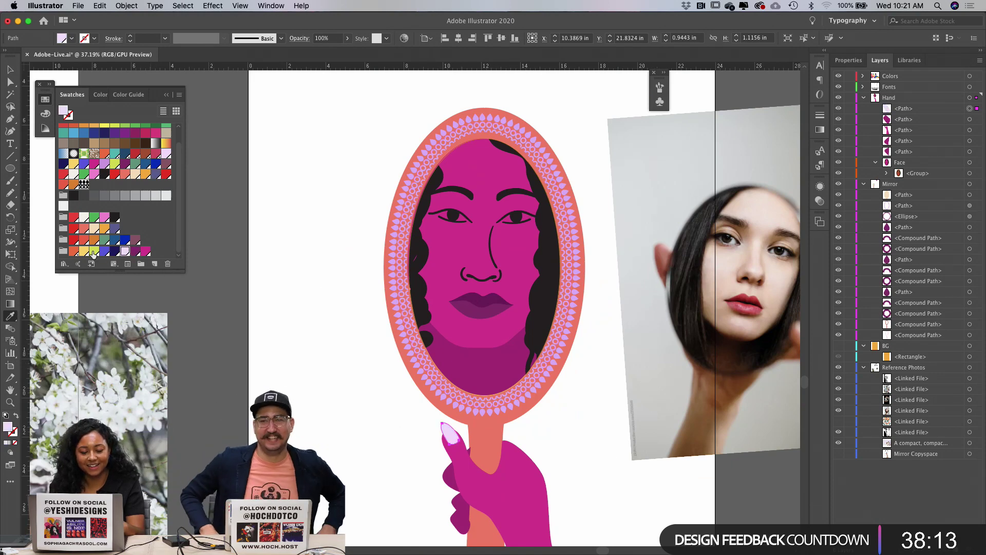
{"action": "left_click", "coordinate": [105, 229]}
{"action": "key", "text": "a"}
{"action": "left_click", "coordinate": [233, 388]}
{"action": "scroll", "coordinate": [234, 388], "scroll_direction": "down", "scroll_amount": 2}
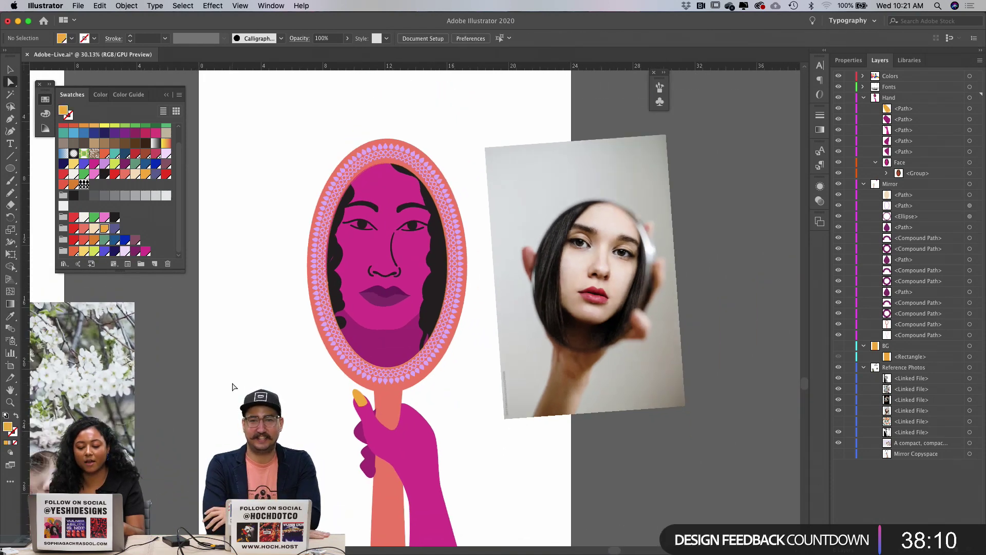
Step: Delete the woman-in-mirror reference photo and the white blossom reference photo beside the artboard
{"action": "scroll", "coordinate": [234, 387], "scroll_direction": "down", "scroll_amount": 2}
{"action": "scroll", "coordinate": [234, 388], "scroll_direction": "down", "scroll_amount": 1}
{"action": "left_click_drag", "start_coordinate": [527, 272], "coordinate": [598, 250]}
{"action": "key", "text": "Delete"}
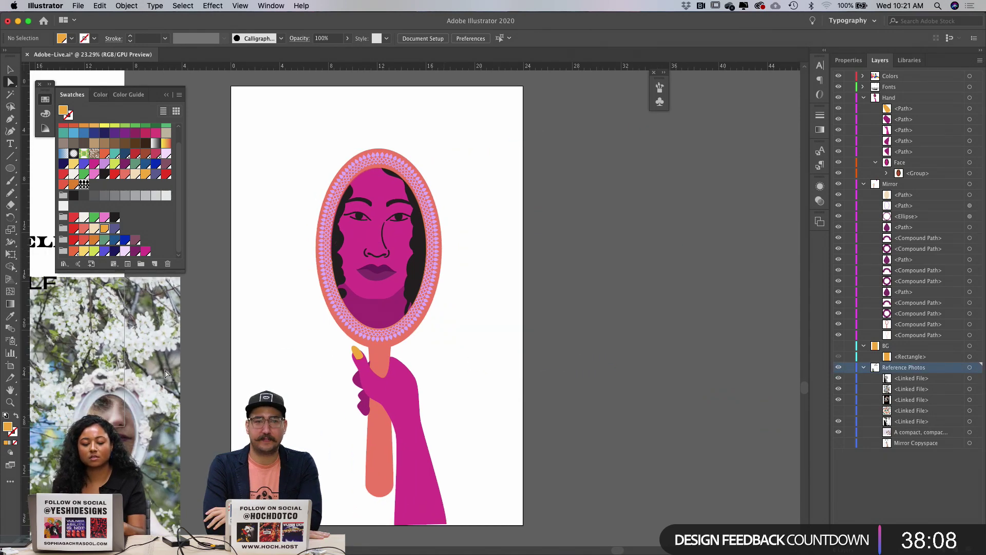
{"action": "key", "text": "Delete"}
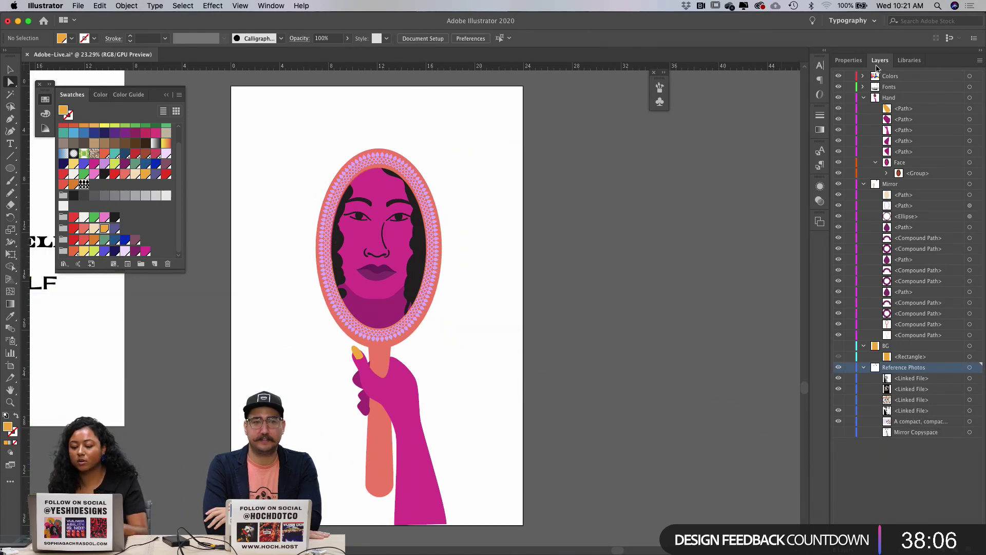
Step: Extend the arm's lower outer corner down to the artboard's bottom edge
{"action": "scroll", "coordinate": [469, 498], "scroll_direction": "down", "scroll_amount": 2}
{"action": "left_click", "coordinate": [450, 506]}
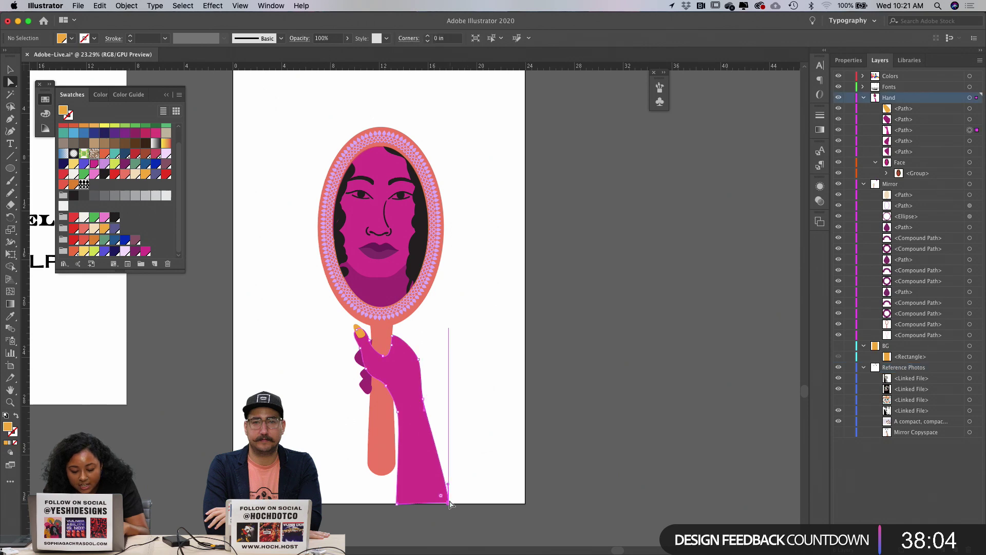
{"action": "left_click", "coordinate": [475, 524]}
{"action": "scroll", "coordinate": [526, 449], "scroll_direction": "left", "scroll_amount": 3}
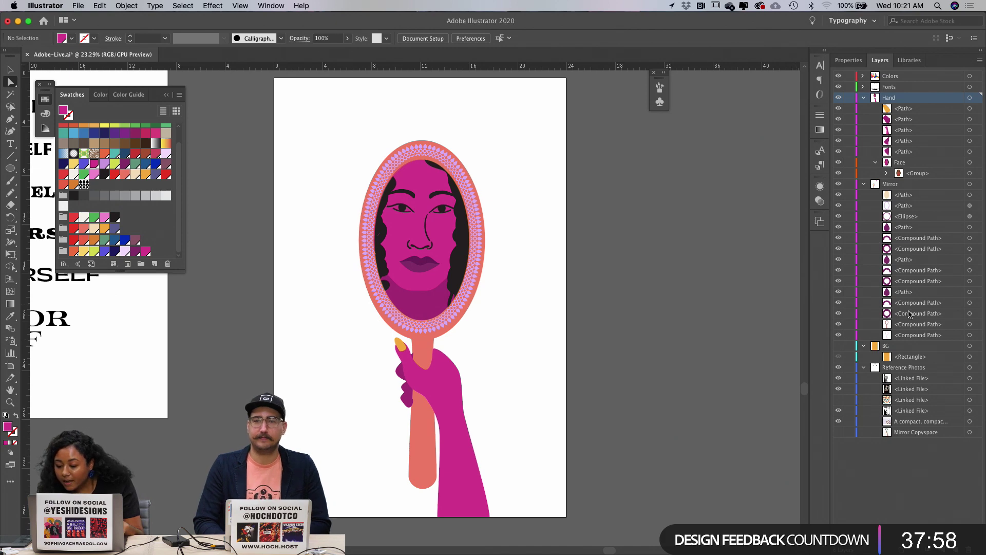
Step: Show the BG layer and center its orange rectangle vertically on the artboard
{"action": "left_click", "coordinate": [839, 346]}
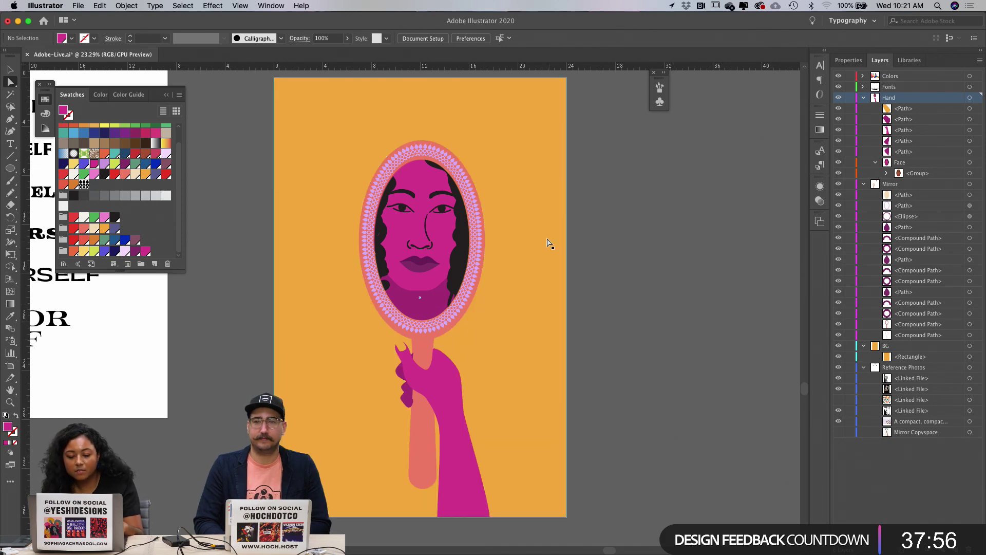
{"action": "left_click", "coordinate": [542, 292]}
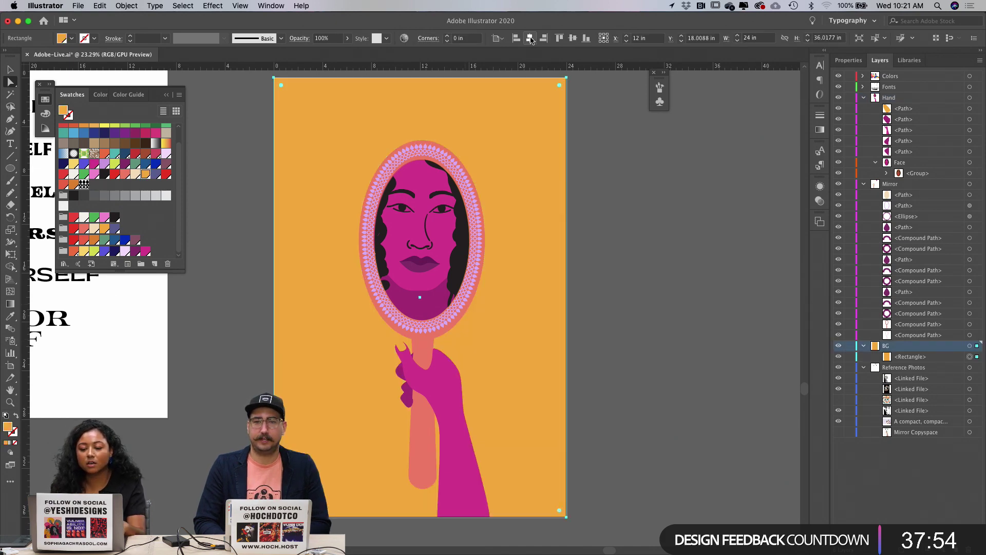
{"action": "left_click", "coordinate": [599, 184]}
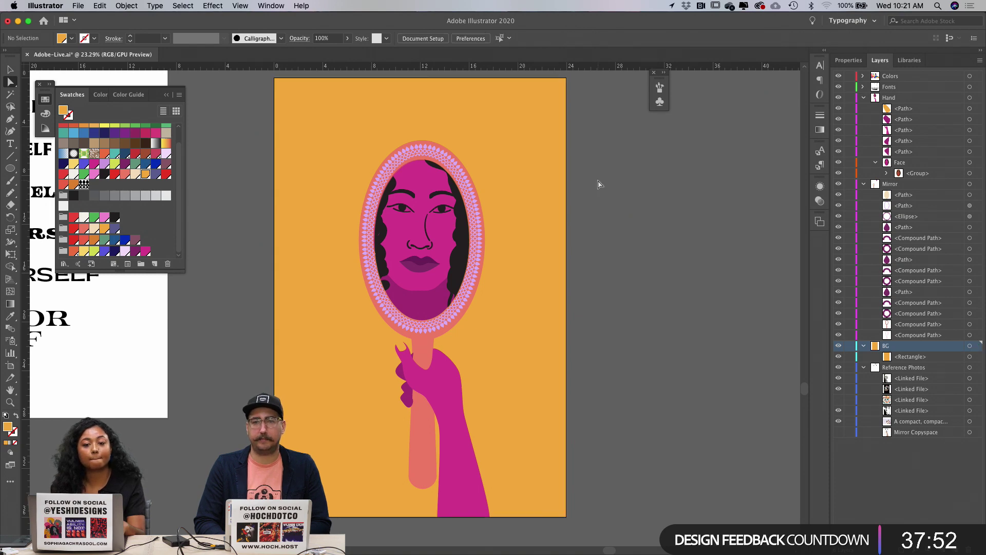
{"action": "left_click", "coordinate": [536, 183]}
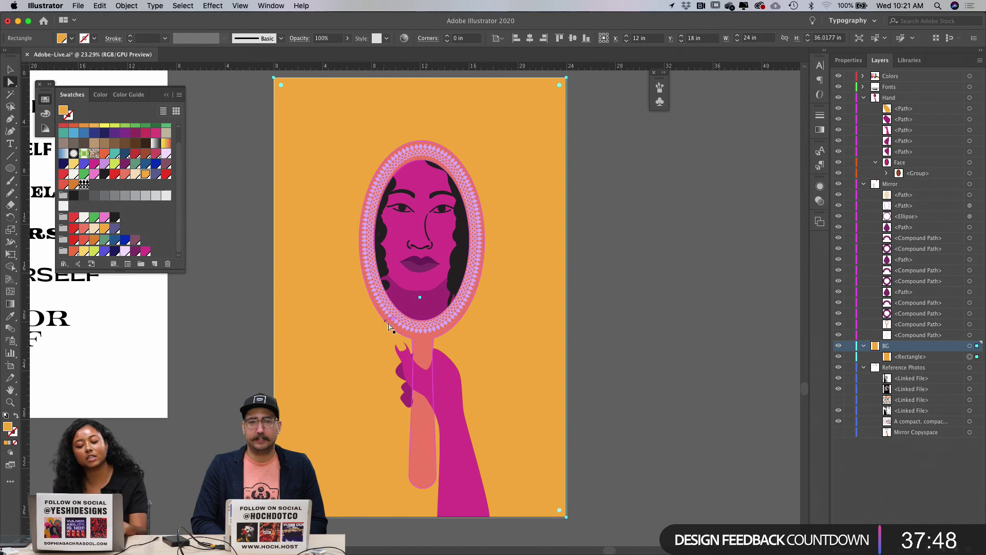
Step: Compare lavender, lime and orange-red swatches on the thumbnail and settle on the dark purple R=139 G=35 B=106 fill
{"action": "scroll", "coordinate": [483, 380], "scroll_direction": "up", "scroll_amount": 3}
{"action": "left_click", "coordinate": [334, 324]}
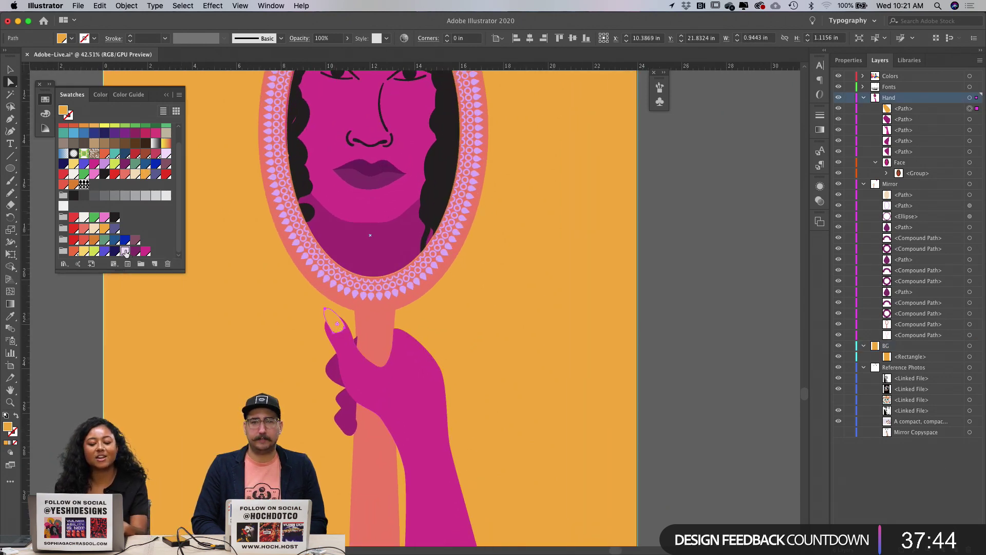
{"action": "left_click", "coordinate": [126, 252]}
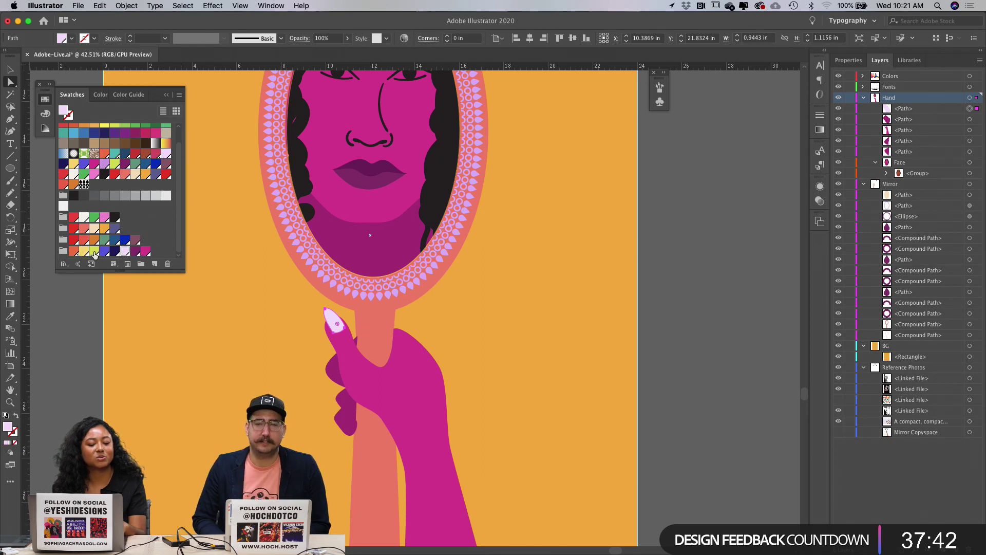
{"action": "left_click", "coordinate": [94, 251]}
{"action": "left_click", "coordinate": [74, 252]}
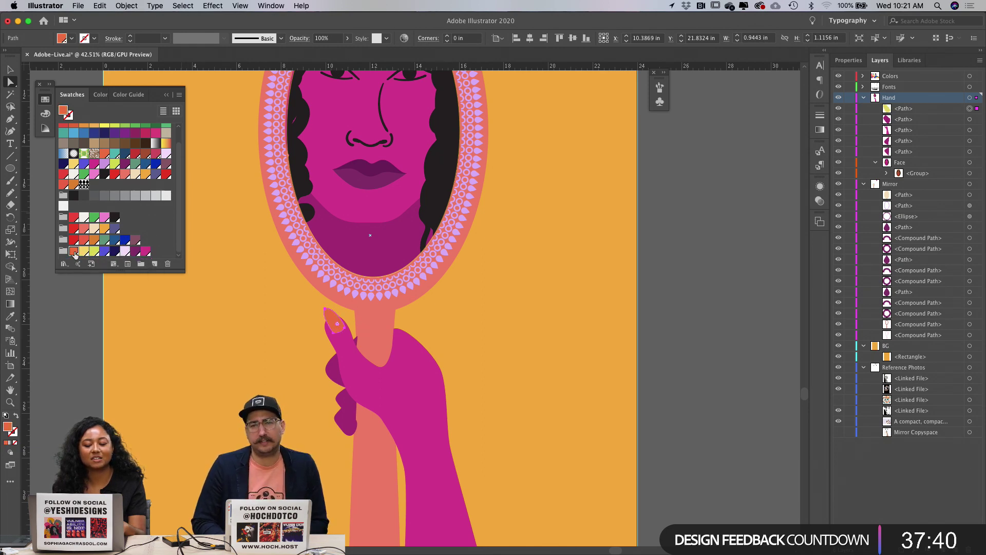
{"action": "left_click", "coordinate": [136, 252]}
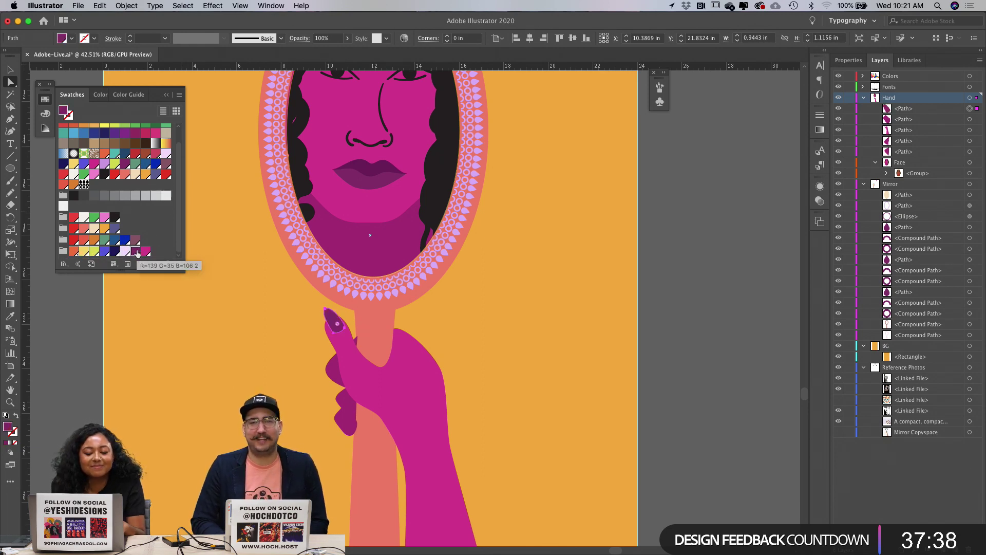
{"action": "left_click", "coordinate": [698, 325]}
{"action": "scroll", "coordinate": [698, 324], "scroll_direction": "down", "scroll_amount": 3}
{"action": "scroll", "coordinate": [698, 323], "scroll_direction": "right", "scroll_amount": 4}
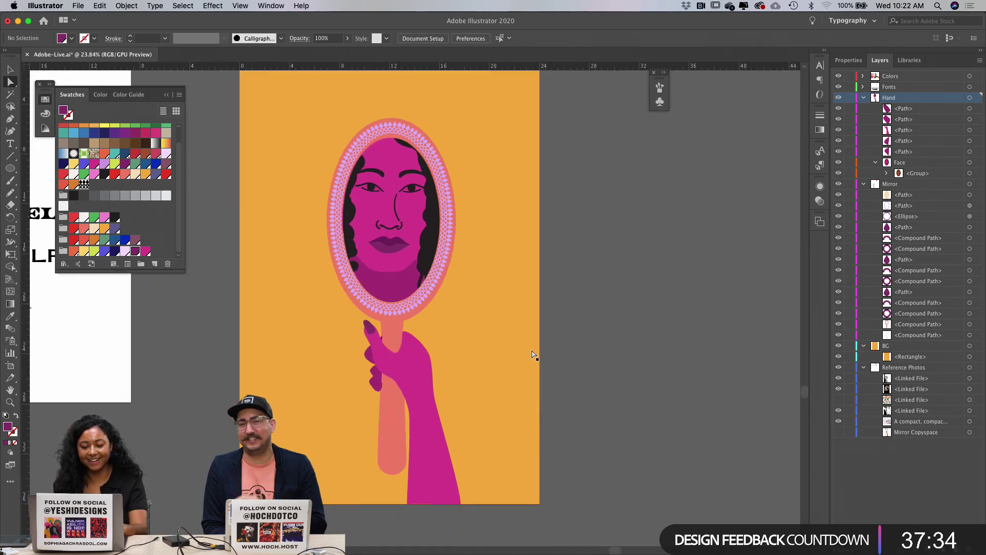
Step: Select the whole mirror illustration with its background and apply Color Group 2 in Recolor Artwork
{"action": "scroll", "coordinate": [533, 357], "scroll_direction": "down", "scroll_amount": 2}
{"action": "key", "text": "ctrl+a"}
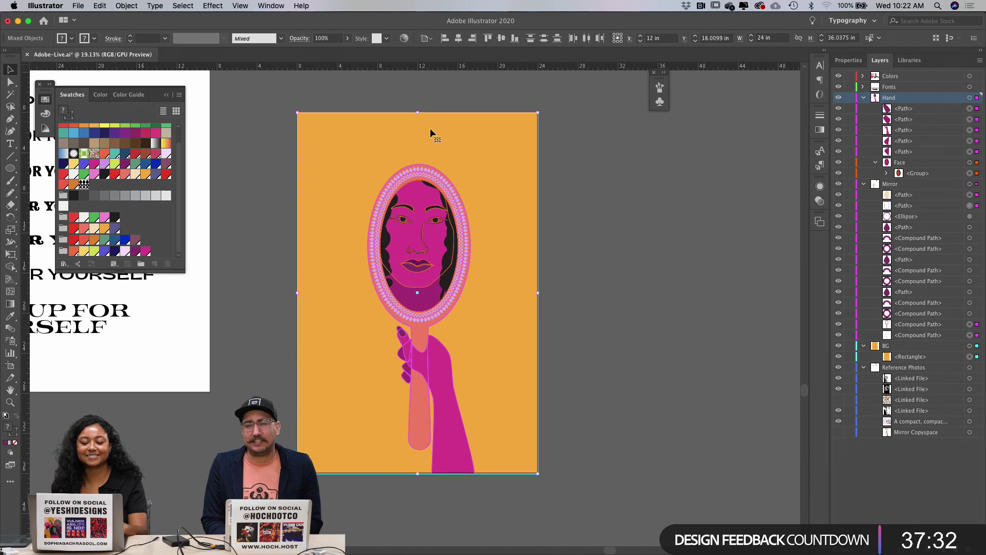
{"action": "left_click", "coordinate": [405, 38]}
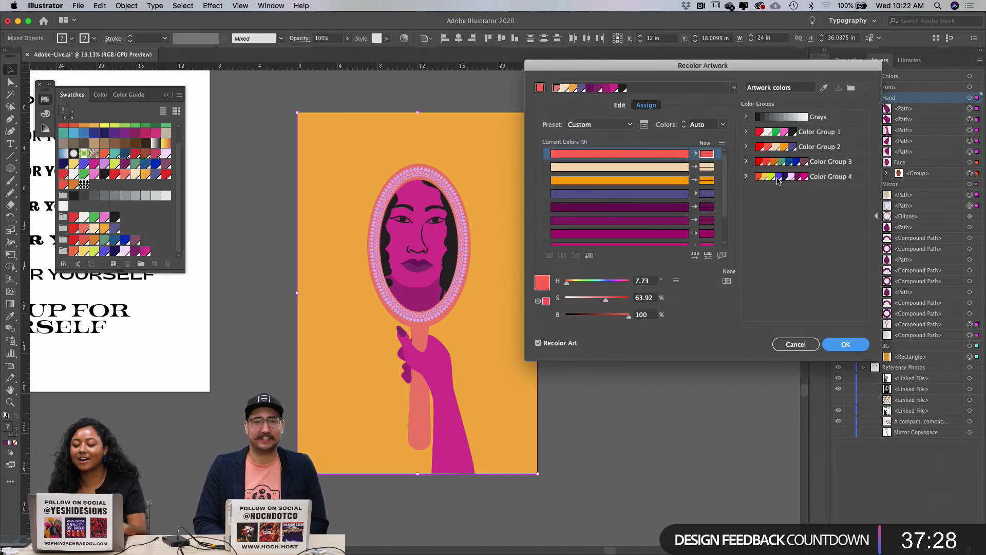
{"action": "left_click", "coordinate": [779, 181]}
{"action": "left_click", "coordinate": [778, 147]}
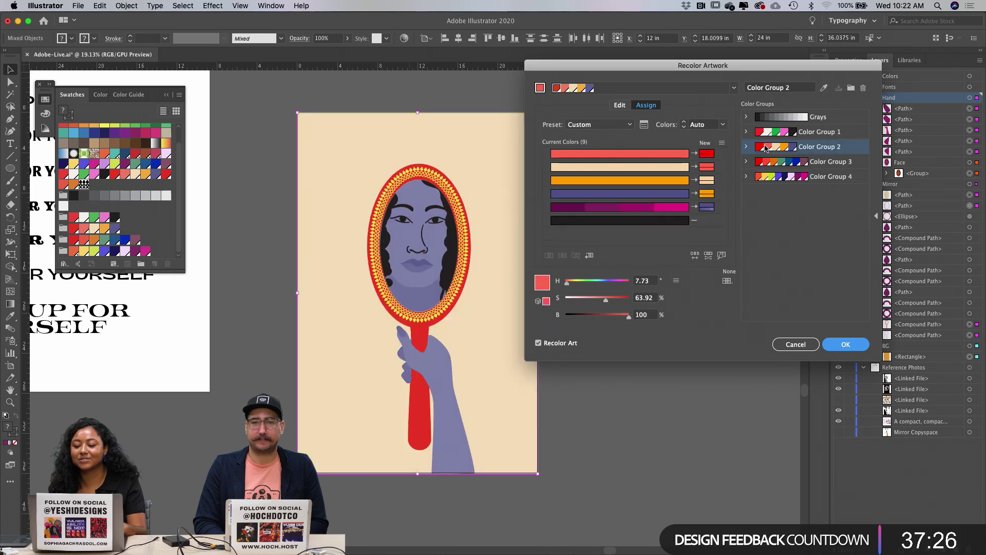
Step: Randomly reorder the Color Group 2 colors until the background is orange, the mirror cream and the skin red
{"action": "left_click", "coordinate": [694, 255]}
{"action": "left_click", "coordinate": [693, 255]}
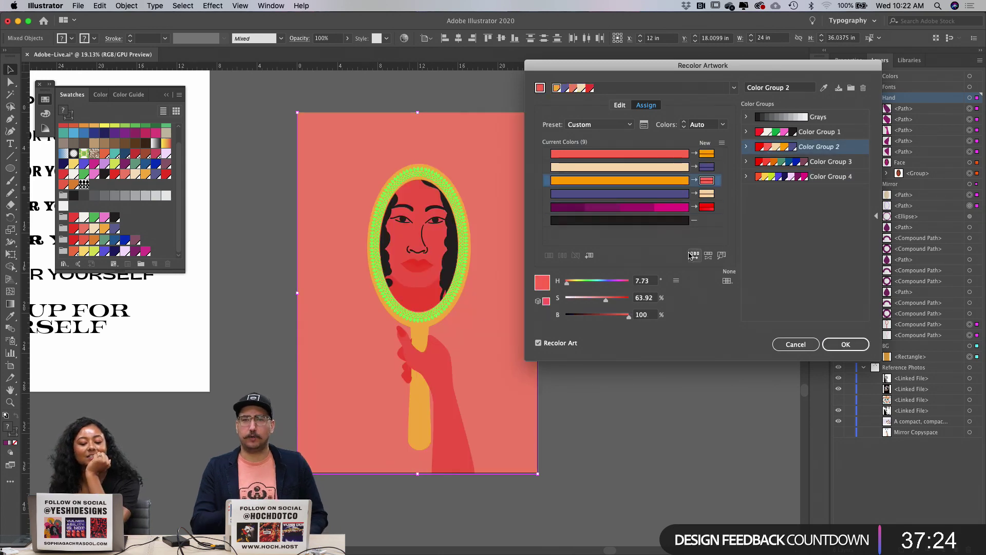
{"action": "left_click", "coordinate": [694, 255]}
{"action": "left_click", "coordinate": [693, 254]}
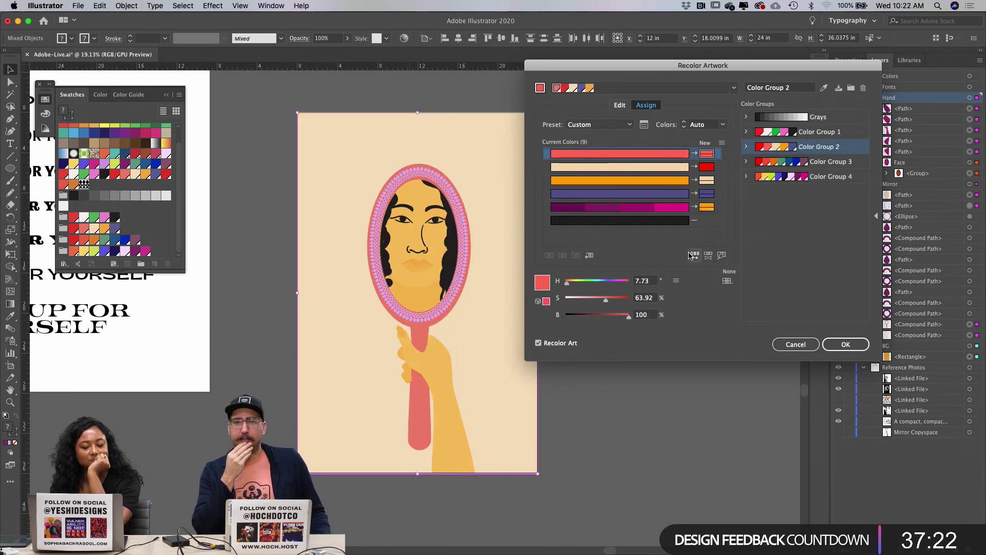
{"action": "left_click", "coordinate": [693, 255]}
{"action": "left_click", "coordinate": [694, 255]}
{"action": "left_click", "coordinate": [693, 255]}
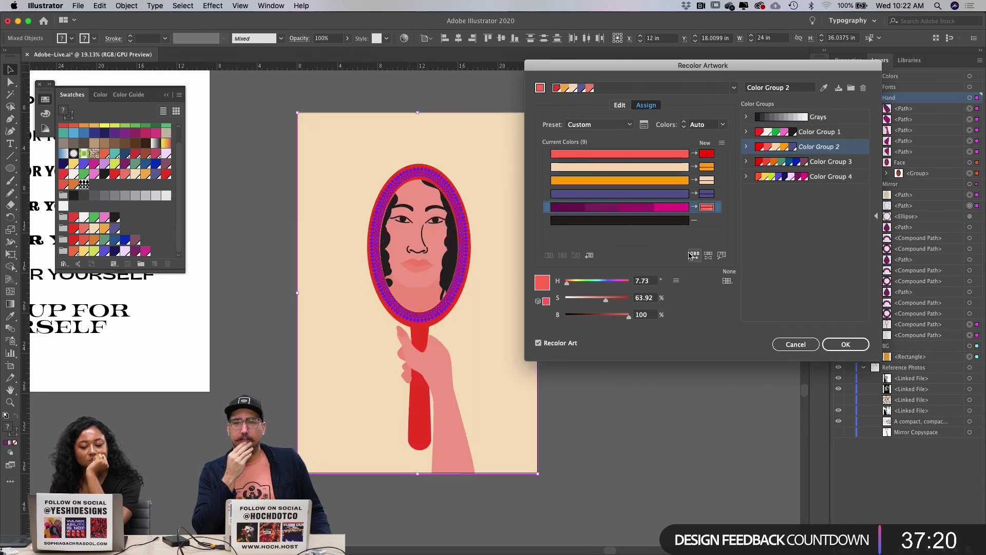
{"action": "left_click", "coordinate": [694, 255]}
{"action": "left_click", "coordinate": [694, 255]}
{"action": "left_click", "coordinate": [693, 255]}
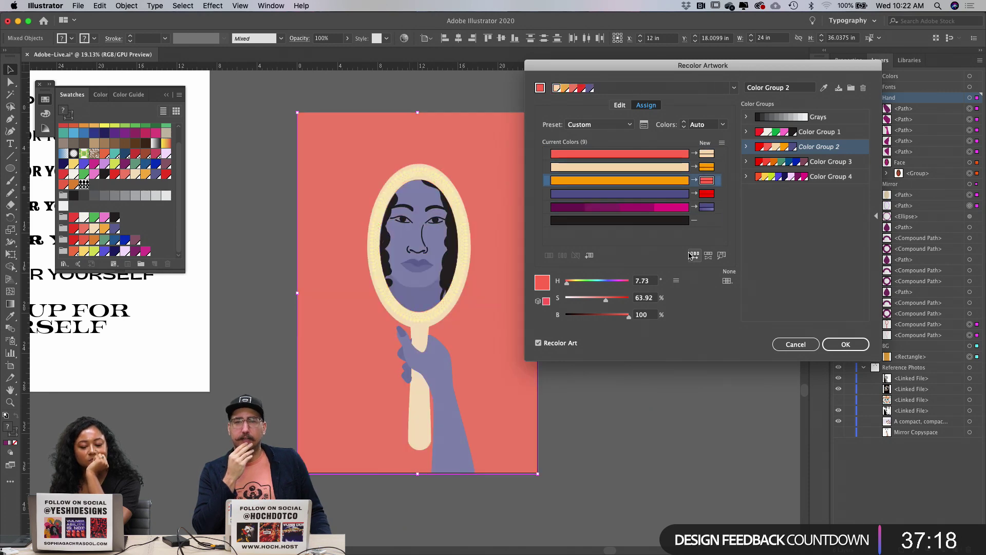
{"action": "left_click", "coordinate": [694, 255]}
{"action": "left_click", "coordinate": [694, 255]}
{"action": "left_click", "coordinate": [694, 255]}
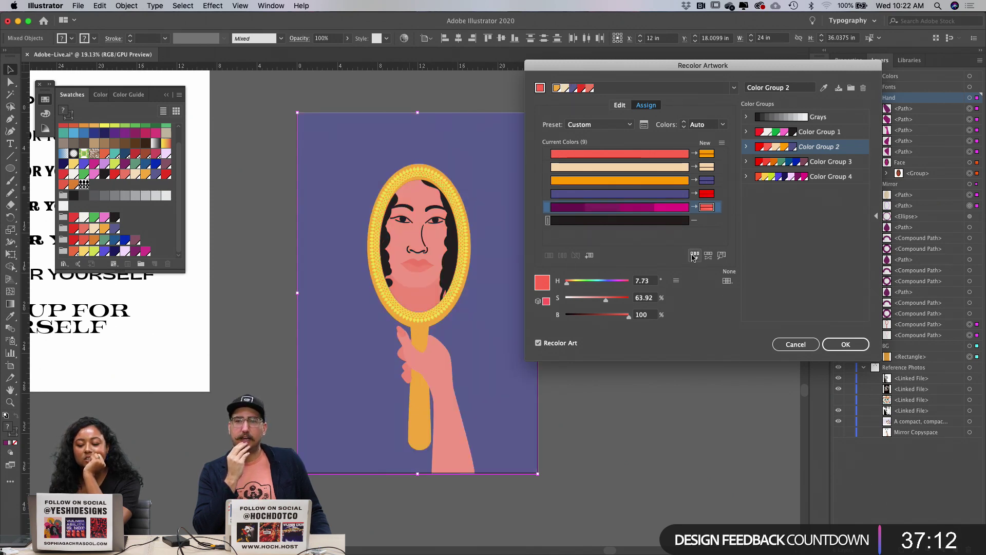
{"action": "left_click", "coordinate": [693, 255]}
{"action": "left_click", "coordinate": [694, 255]}
{"action": "left_click", "coordinate": [693, 254]}
{"action": "left_click", "coordinate": [694, 254]}
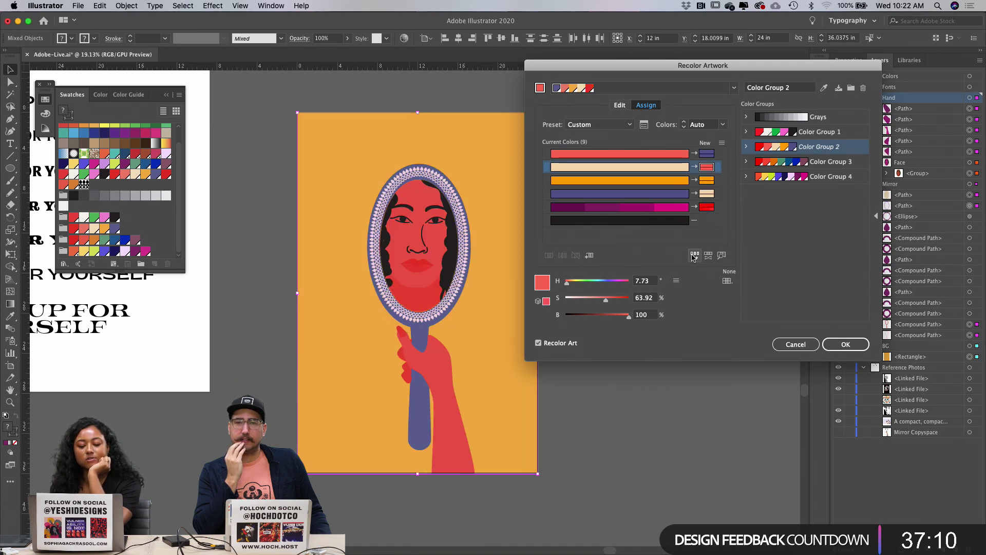
{"action": "left_click", "coordinate": [694, 254]}
{"action": "left_click", "coordinate": [693, 255]}
{"action": "left_click", "coordinate": [693, 255]}
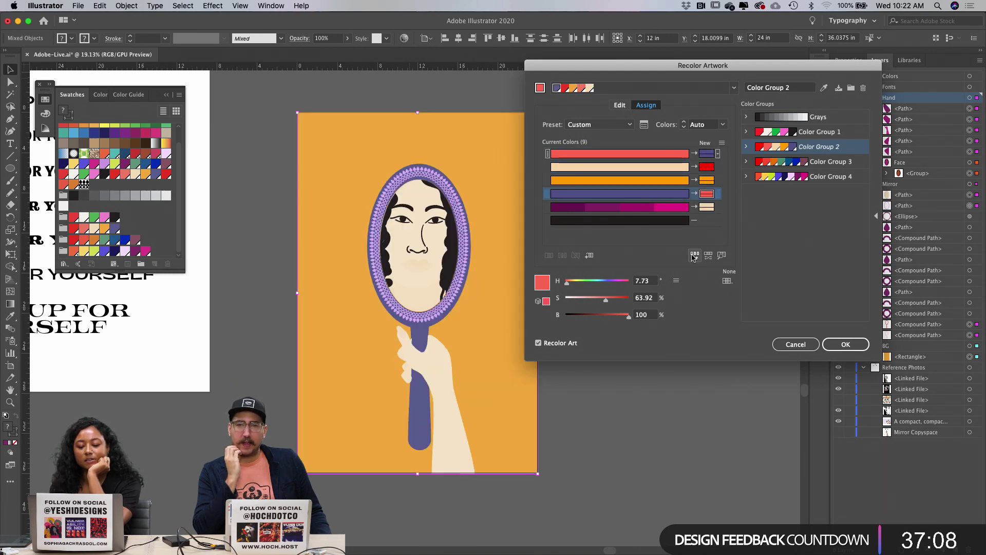
{"action": "left_click", "coordinate": [694, 255]}
{"action": "left_click", "coordinate": [693, 255]}
{"action": "left_click", "coordinate": [694, 254]}
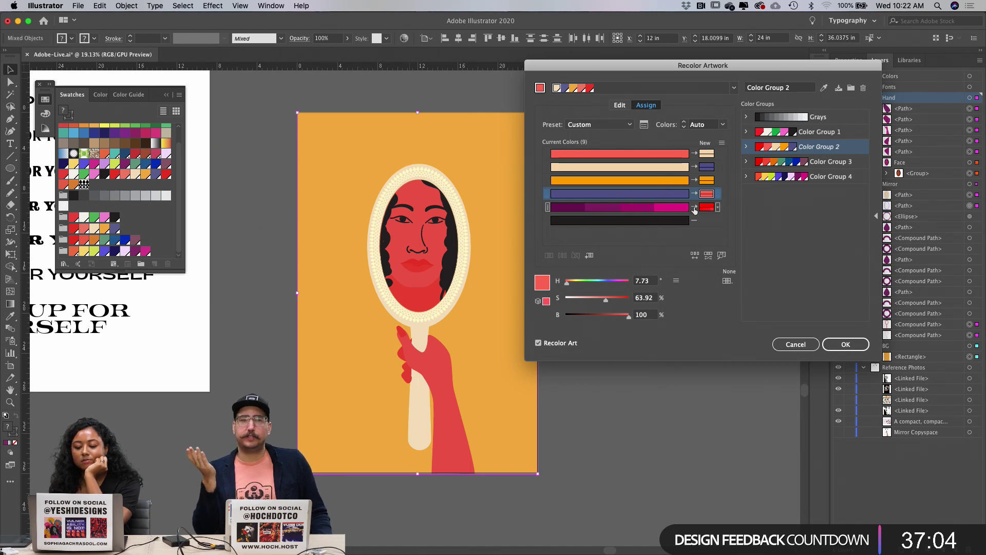
Step: Try limiting the recoloring to 5 colors, and set the number of colors to All
{"action": "left_click", "coordinate": [723, 124]}
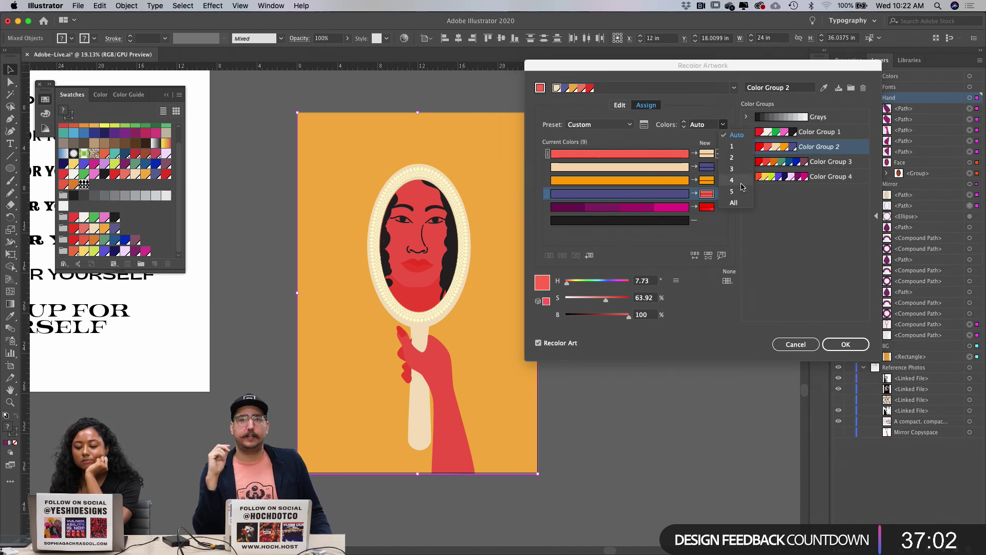
{"action": "left_click", "coordinate": [735, 192]}
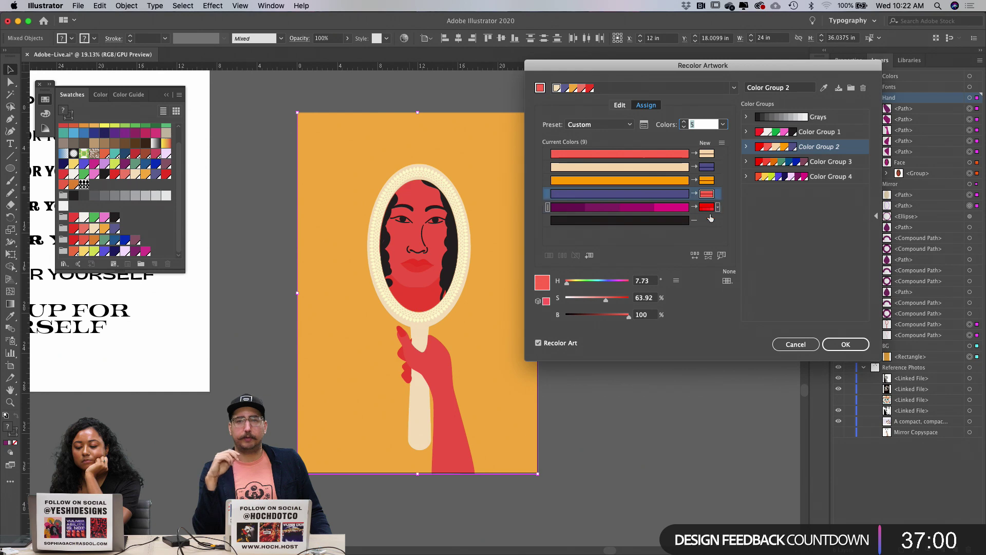
{"action": "left_click", "coordinate": [723, 124]}
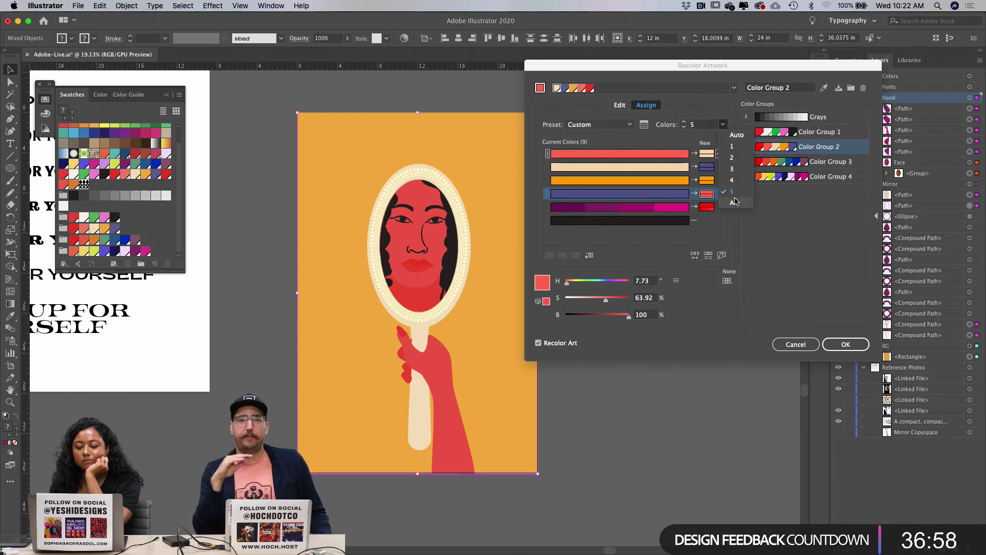
{"action": "left_click", "coordinate": [733, 202]}
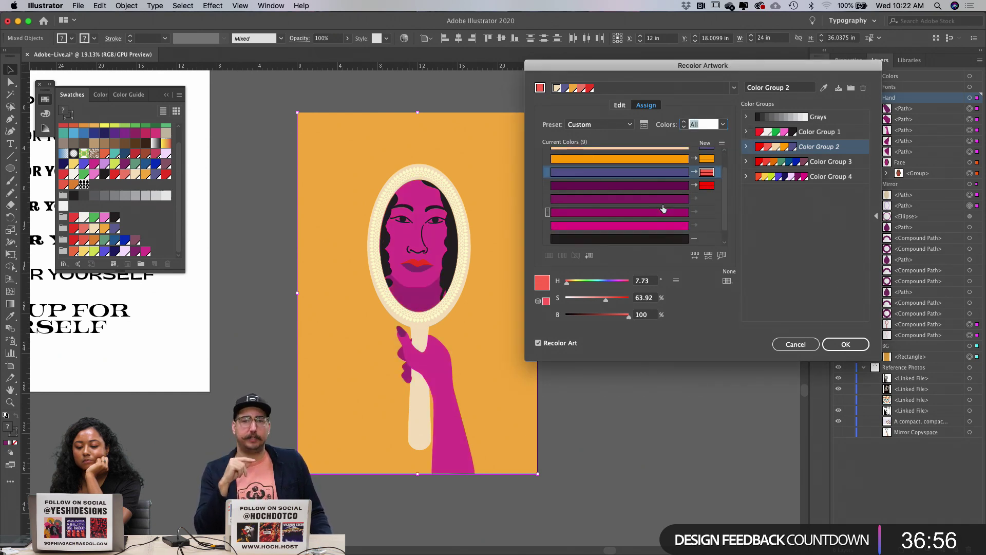
Step: Merge the magenta into the purple row of current colors and assign that combined row a new color
{"action": "mouse_move", "coordinate": [660, 215]}
{"action": "left_mouse_down"}
{"action": "mouse_move", "coordinate": [643, 200]}
{"action": "mouse_move", "coordinate": [668, 217]}
{"action": "left_mouse_up"}
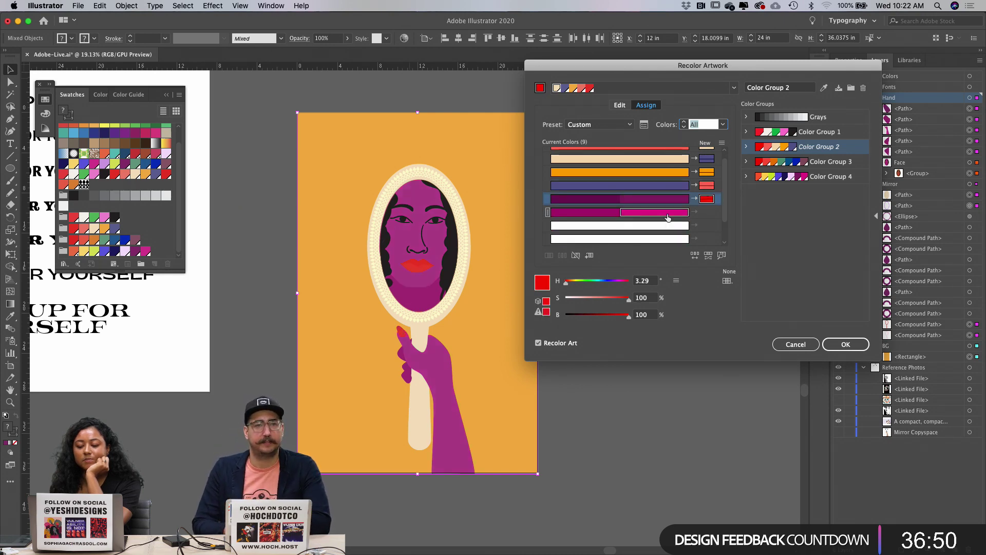
{"action": "scroll", "coordinate": [704, 212], "scroll_direction": "up", "scroll_amount": 1}
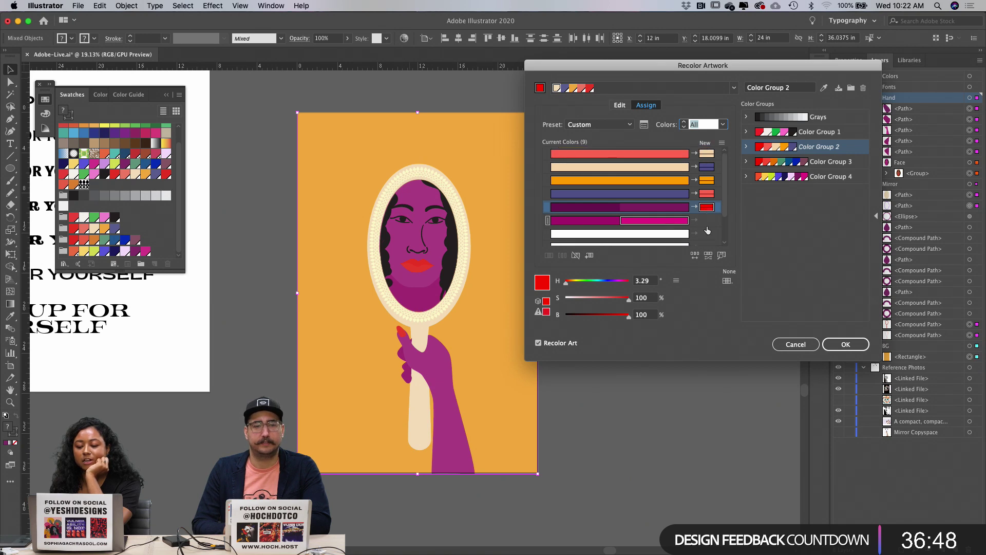
{"action": "left_click", "coordinate": [709, 220]}
{"action": "left_click", "coordinate": [781, 228]}
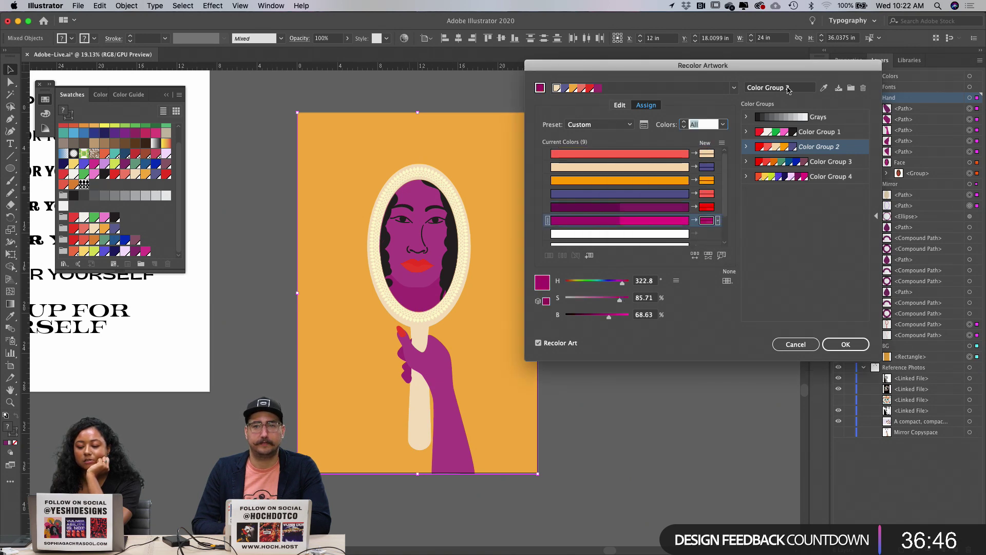
Step: Randomly reorder the Color Group 2 colors repeatedly to compare purple, red, orange and blue background variations
{"action": "left_click", "coordinate": [695, 255]}
{"action": "left_click", "coordinate": [694, 256]}
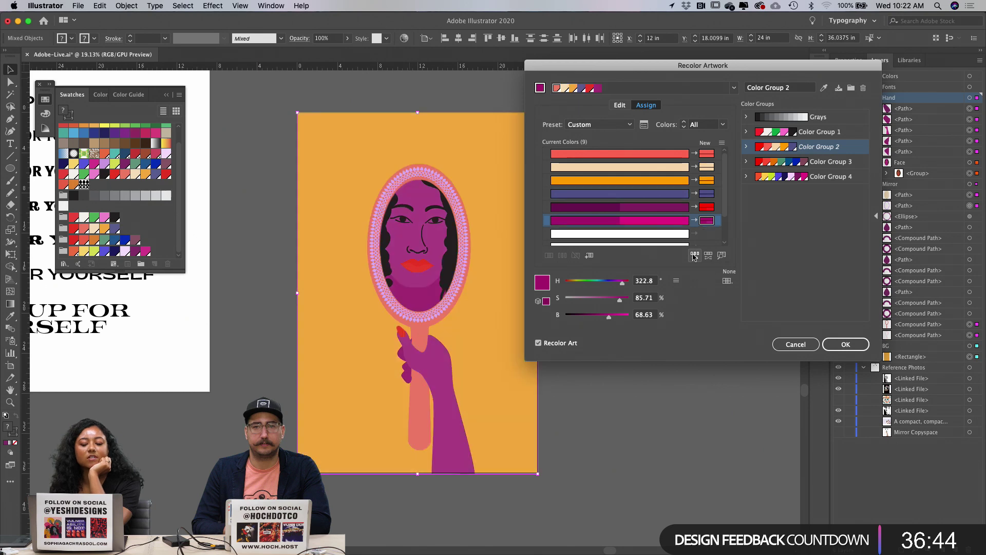
{"action": "left_click", "coordinate": [694, 255]}
{"action": "left_click", "coordinate": [695, 255]}
{"action": "left_click", "coordinate": [695, 255]}
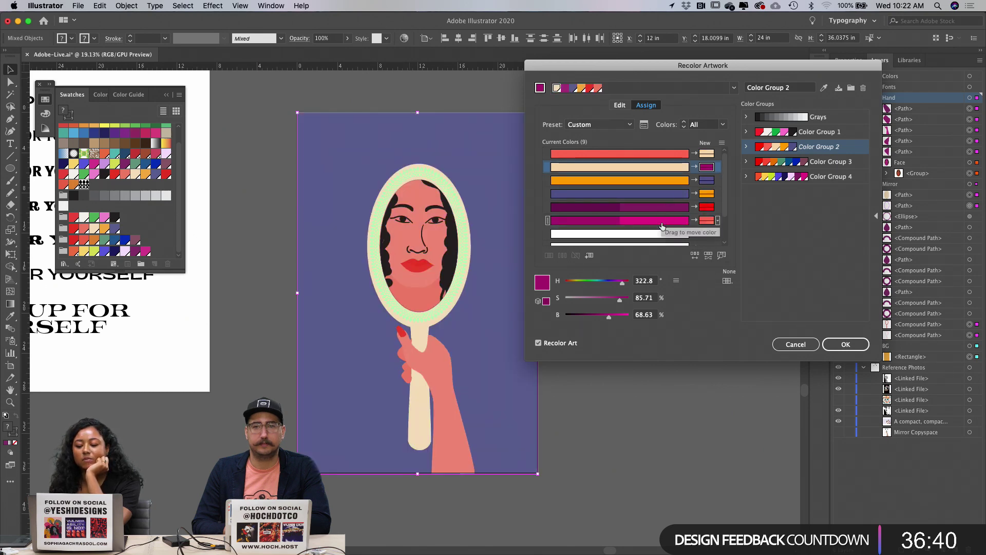
{"action": "left_click", "coordinate": [695, 256]}
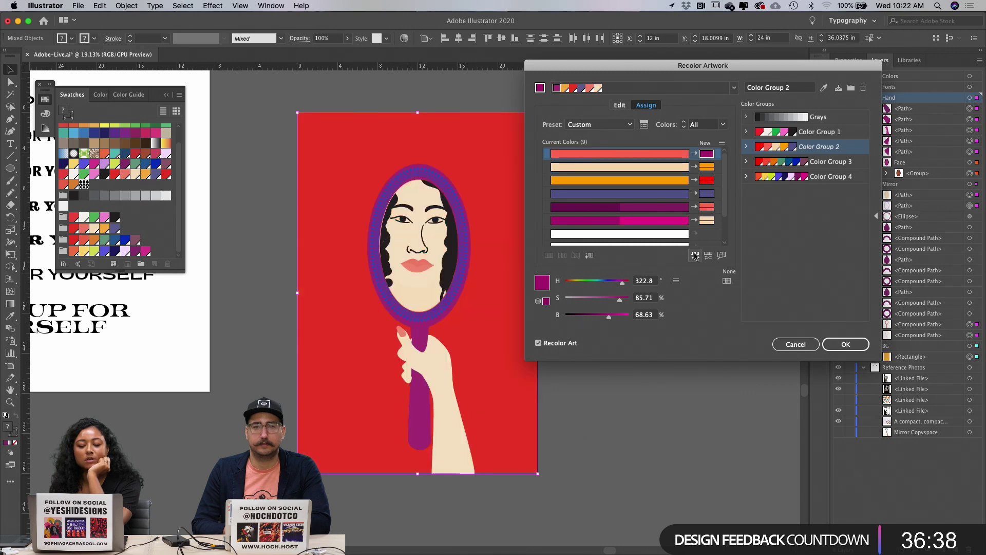
{"action": "left_click", "coordinate": [695, 256]}
{"action": "left_click", "coordinate": [695, 255]}
{"action": "left_click", "coordinate": [695, 256]}
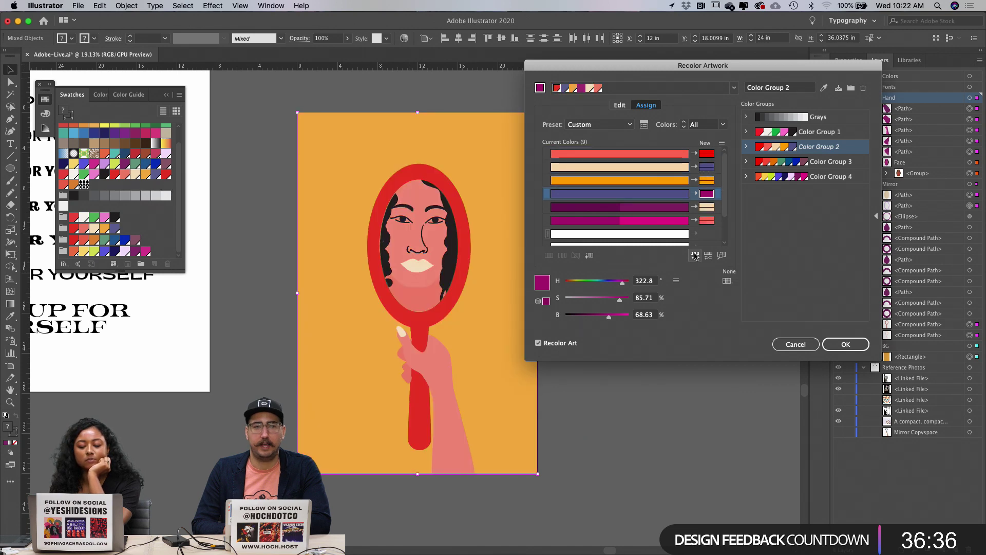
{"action": "left_click", "coordinate": [694, 255]}
{"action": "left_click", "coordinate": [695, 255]}
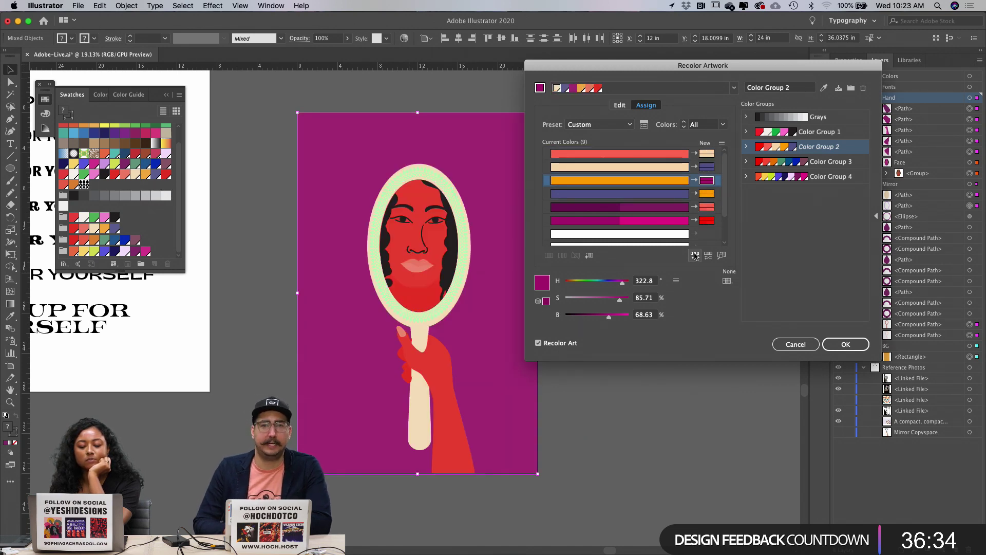
{"action": "left_click", "coordinate": [694, 255]}
{"action": "left_click", "coordinate": [695, 256]}
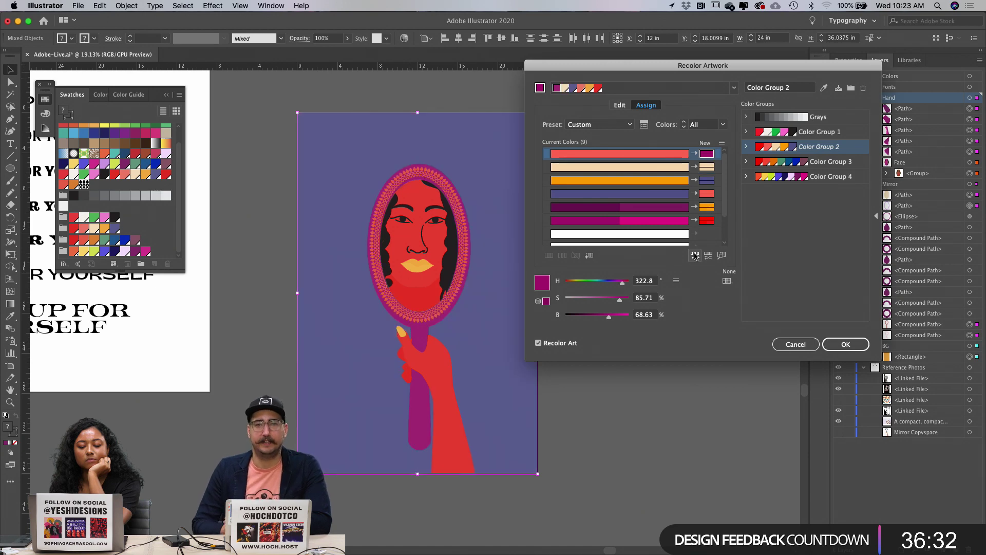
{"action": "left_click", "coordinate": [695, 255]}
{"action": "left_click", "coordinate": [695, 255]}
Step: Apply Color Group 3 to the mirror illustration and randomly reorder its colors to compare variations
{"action": "left_click", "coordinate": [786, 166]}
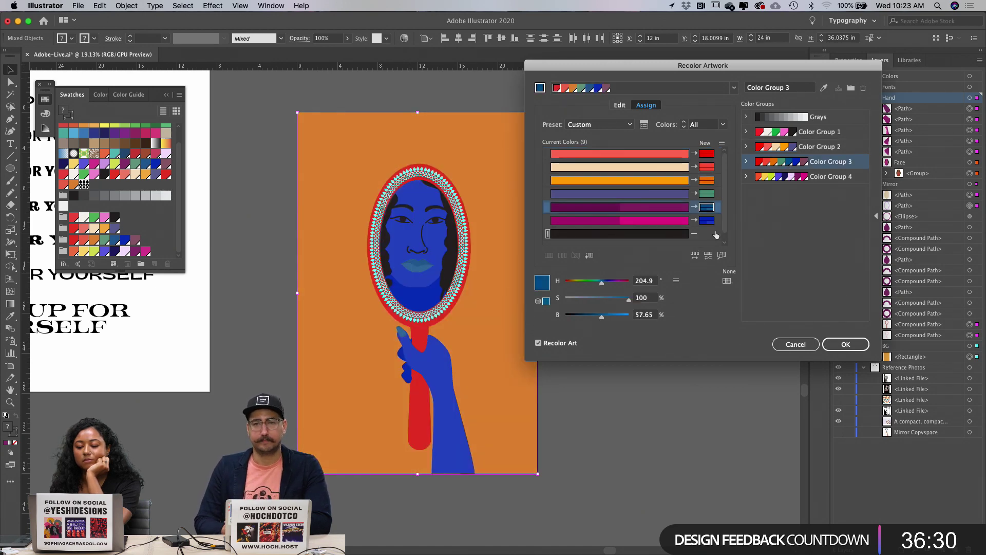
{"action": "left_click", "coordinate": [695, 255]}
{"action": "left_click", "coordinate": [695, 255]}
{"action": "left_click", "coordinate": [695, 256]}
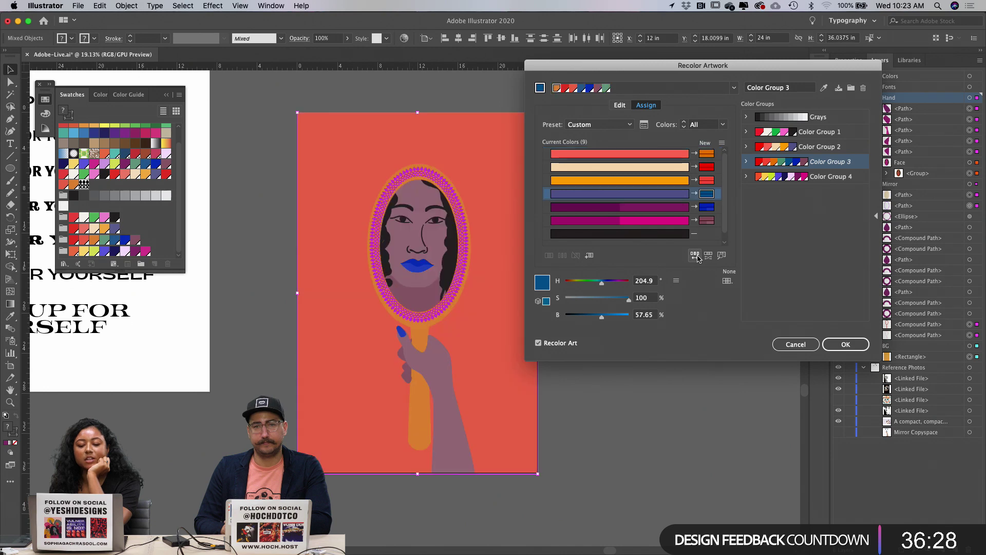
{"action": "left_click", "coordinate": [695, 255]}
{"action": "left_click", "coordinate": [695, 255]}
{"action": "left_click", "coordinate": [695, 255]}
{"action": "left_click", "coordinate": [694, 256]}
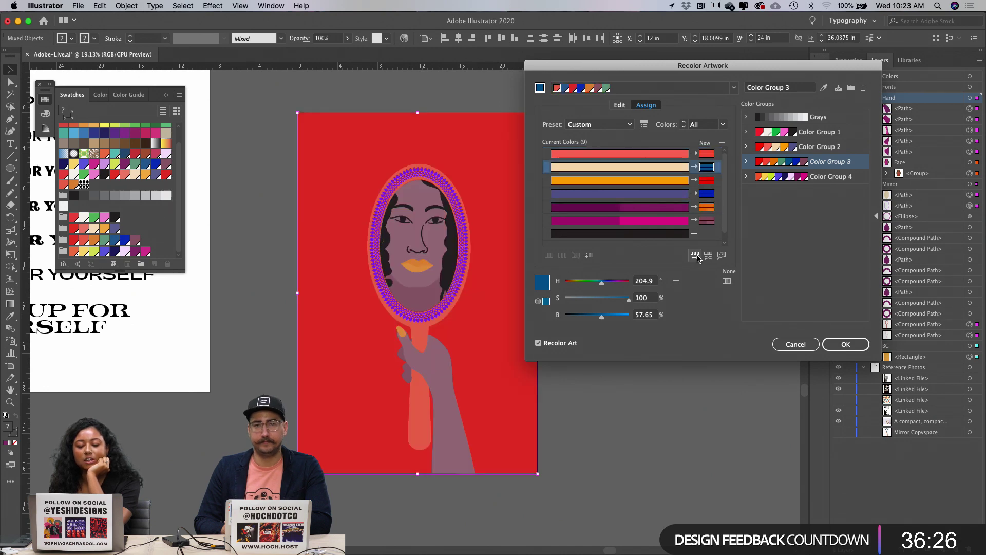
{"action": "left_click", "coordinate": [694, 256]}
{"action": "left_click", "coordinate": [695, 255]}
{"action": "left_click", "coordinate": [694, 255]}
{"action": "left_click", "coordinate": [695, 255]}
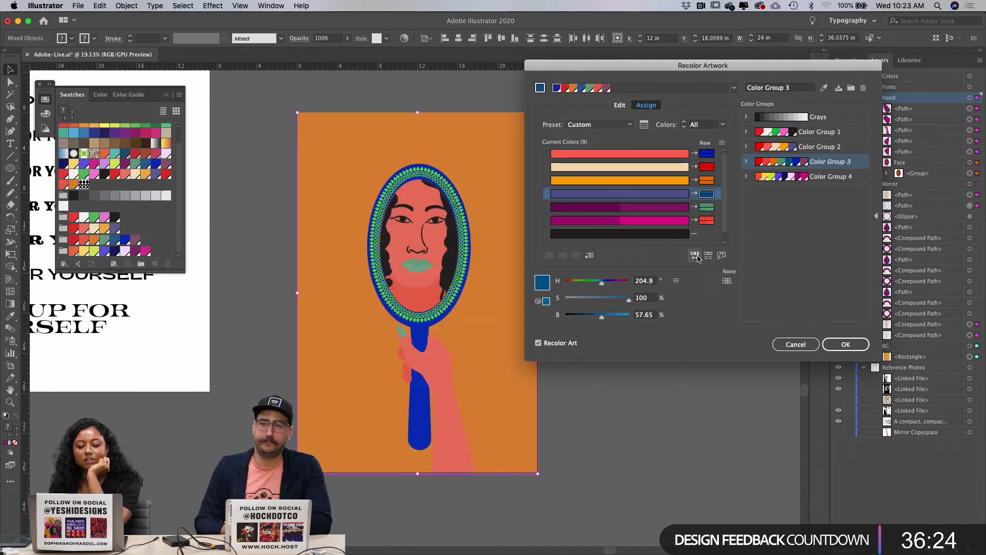
{"action": "left_click", "coordinate": [695, 255]}
Step: Apply Color Group 4 and randomly reorder its colors until the background is navy, the skin magenta and the lips lime
{"action": "left_click", "coordinate": [830, 177]}
{"action": "left_click", "coordinate": [695, 255]}
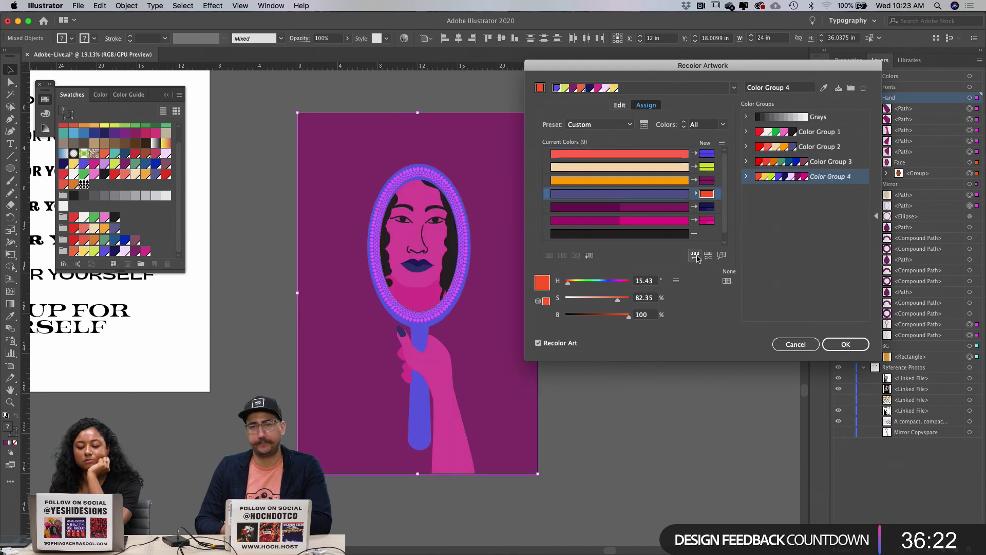
{"action": "left_click", "coordinate": [695, 255]}
{"action": "left_click", "coordinate": [694, 255]}
{"action": "left_click", "coordinate": [695, 255]}
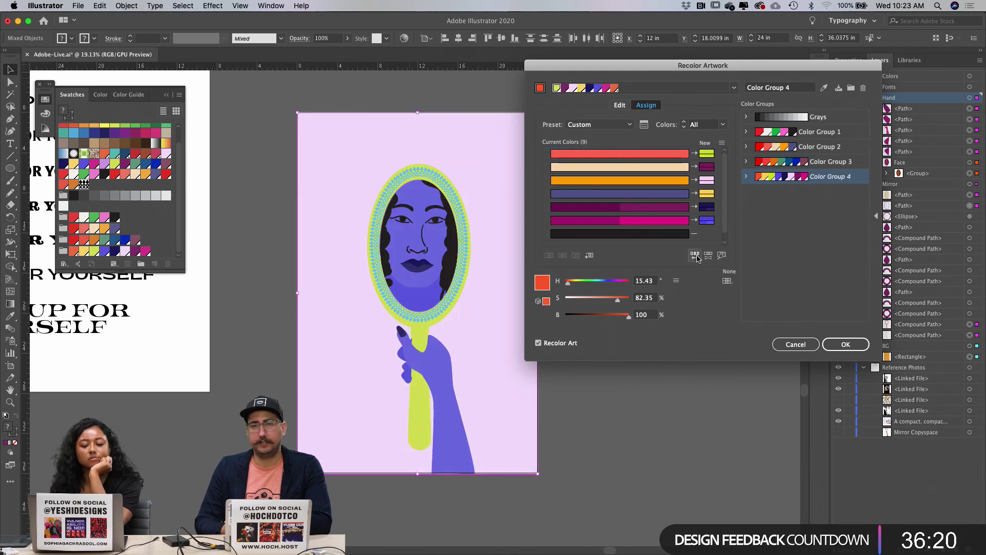
{"action": "left_click", "coordinate": [694, 255]}
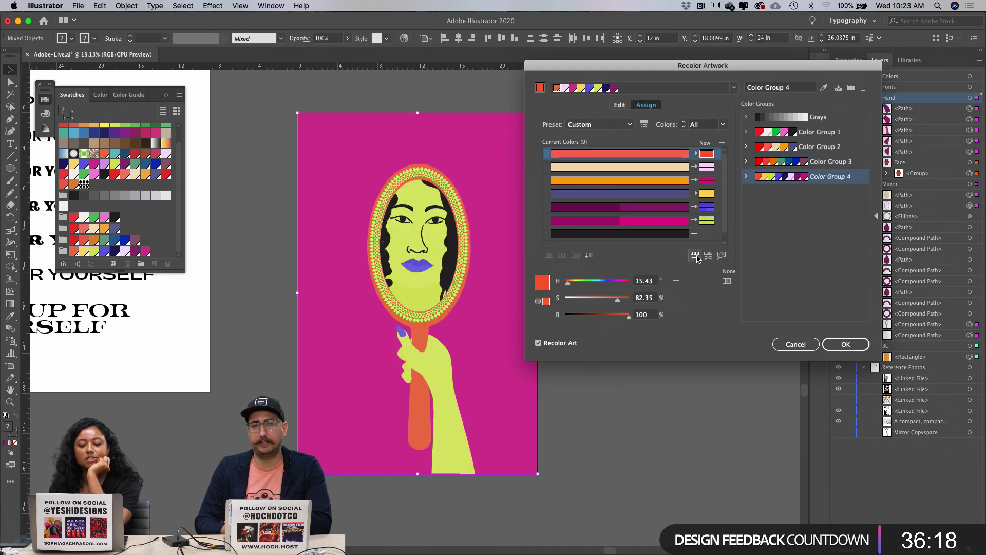
{"action": "left_click", "coordinate": [696, 256]}
{"action": "left_click", "coordinate": [695, 256]}
{"action": "left_click", "coordinate": [696, 255]}
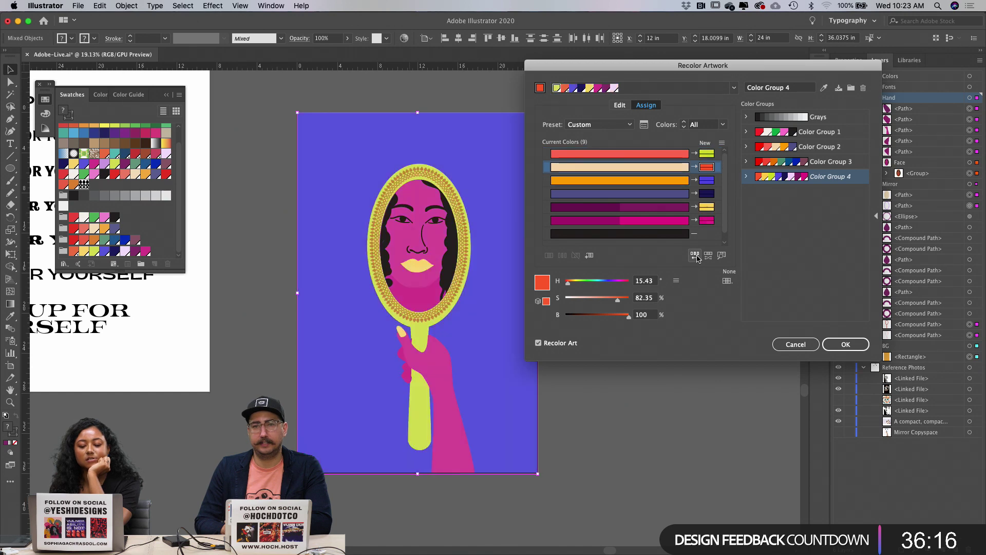
{"action": "left_click", "coordinate": [695, 255]}
{"action": "left_click", "coordinate": [695, 255]}
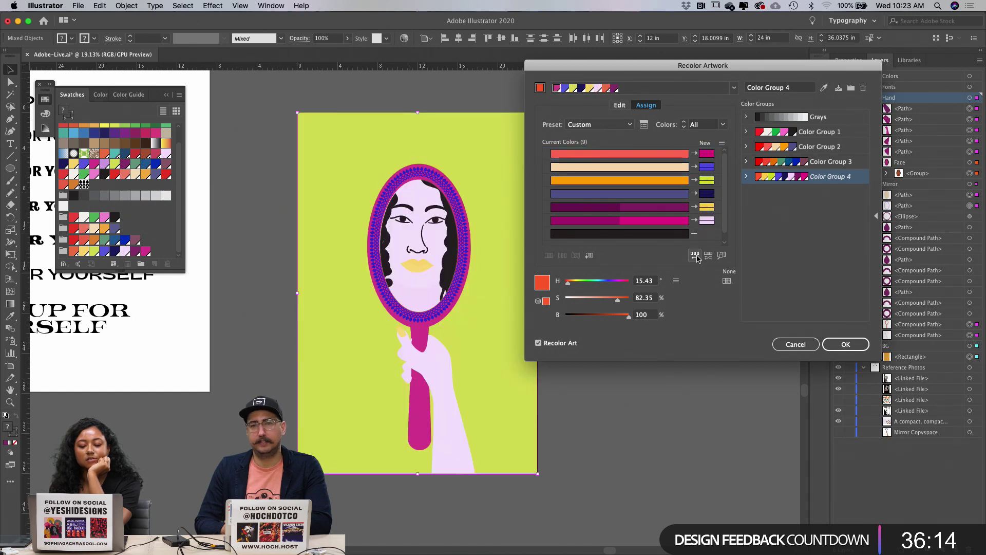
{"action": "left_click", "coordinate": [695, 256]}
{"action": "left_click", "coordinate": [695, 256]}
{"action": "left_click", "coordinate": [696, 255]}
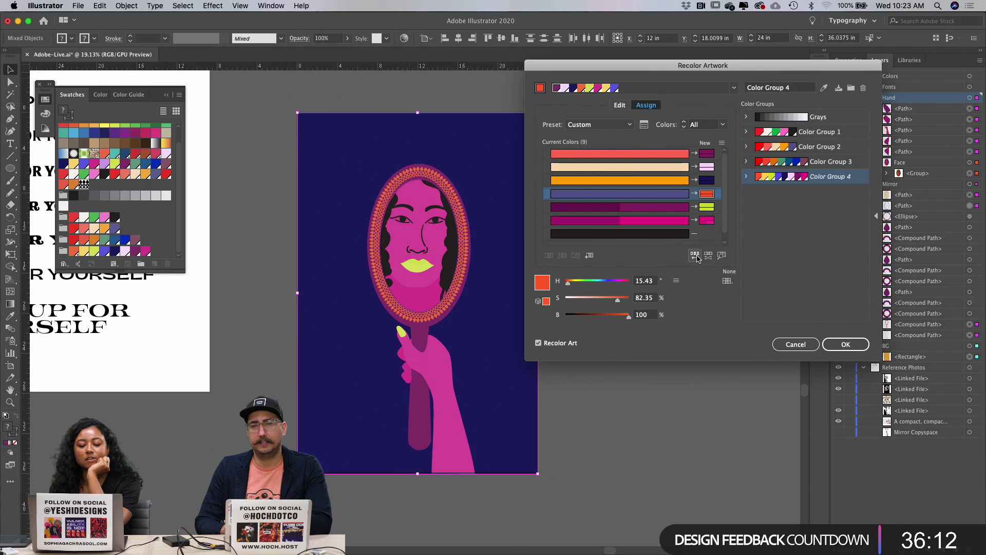
Step: Set the lime color to 100% saturation and 80% brightness, and swap it with the orange of the mirror frame's ornament
{"action": "left_click", "coordinate": [707, 207]}
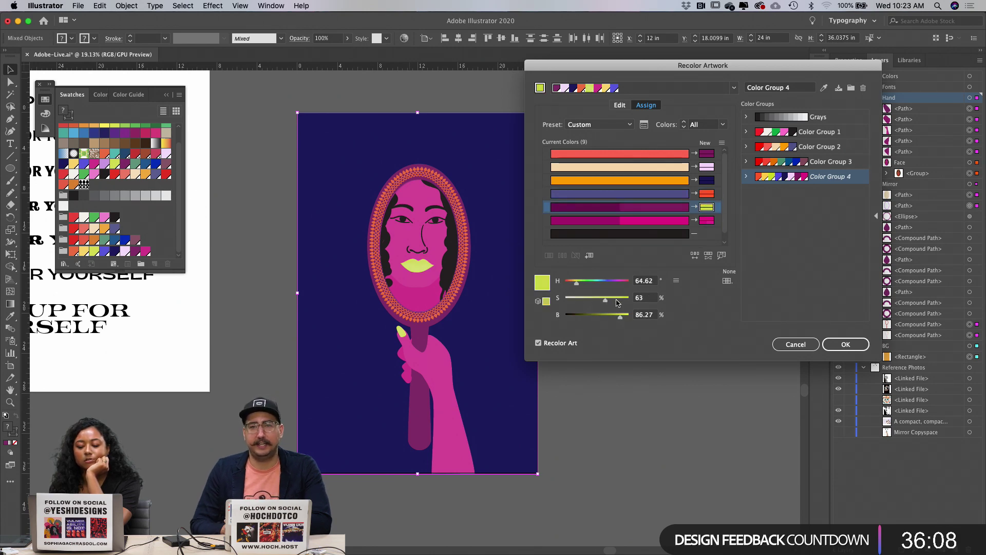
{"action": "mouse_move", "coordinate": [620, 316]}
{"action": "left_mouse_down"}
{"action": "mouse_move", "coordinate": [609, 317]}
{"action": "mouse_move", "coordinate": [646, 300]}
{"action": "mouse_move", "coordinate": [616, 316]}
{"action": "left_mouse_up"}
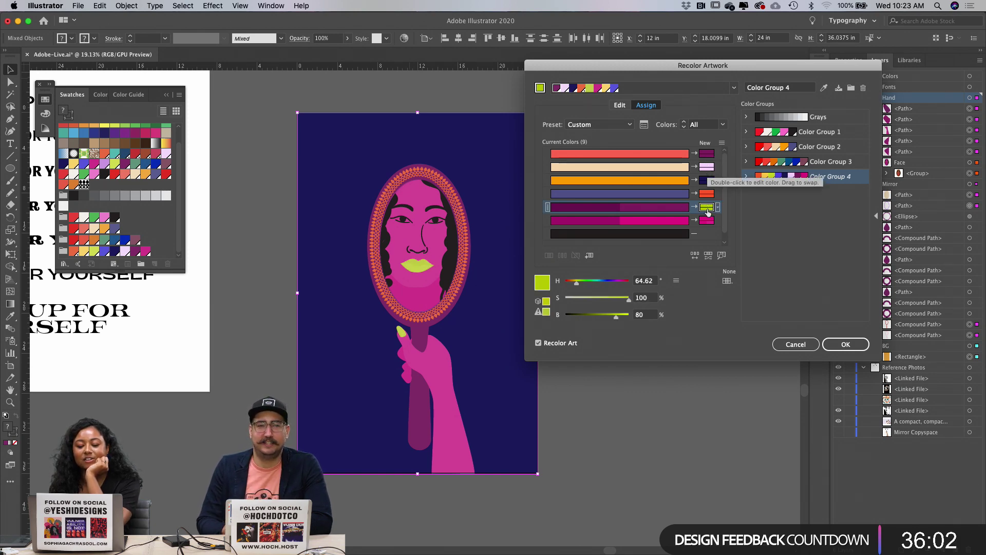
{"action": "left_click_drag", "start_coordinate": [708, 213], "coordinate": [708, 201]}
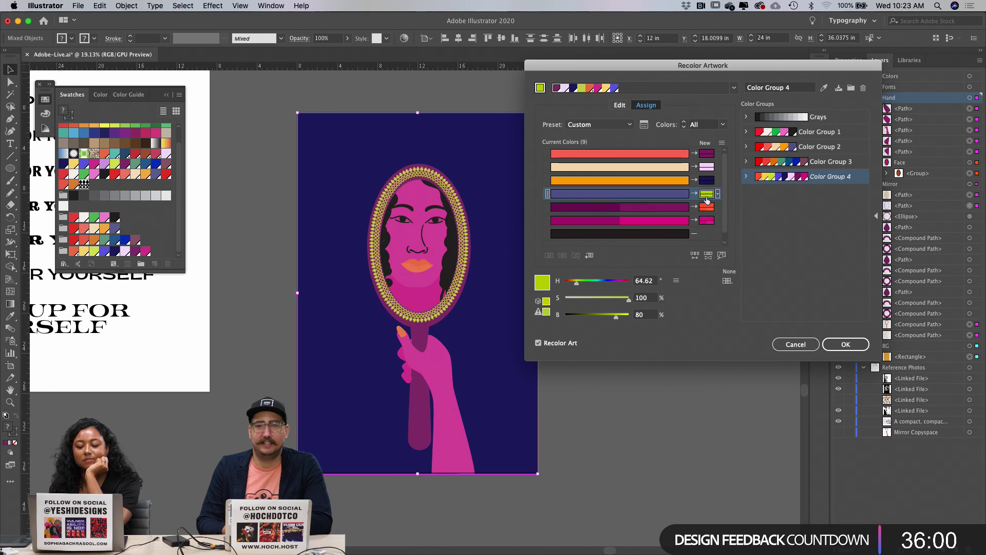
Step: Change the orange lip and nail color to a blue with hue 244°, saturation 68% and brightness 70%
{"action": "left_click", "coordinate": [707, 207]}
{"action": "left_click_drag", "start_coordinate": [623, 316], "coordinate": [610, 318]}
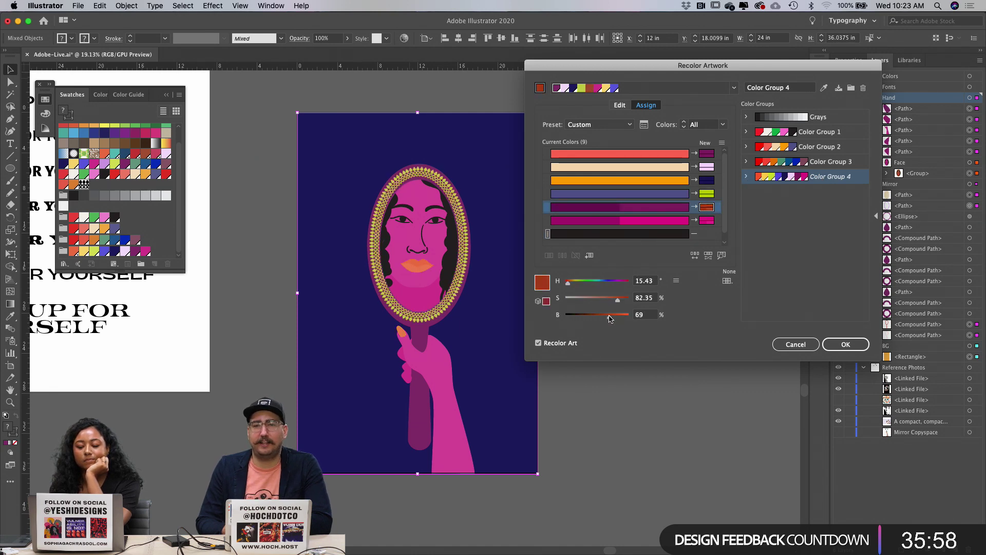
{"action": "left_click", "coordinate": [629, 298]}
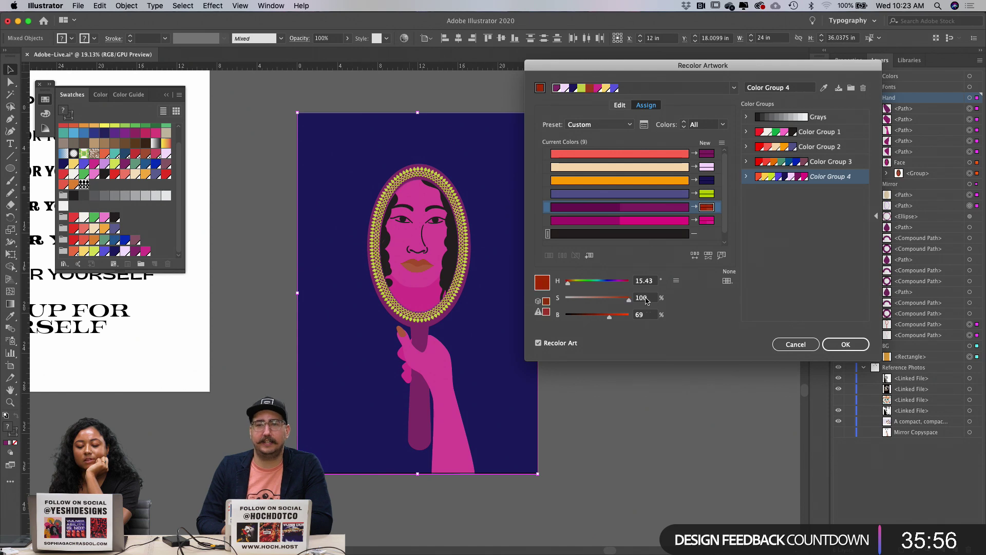
{"action": "left_click", "coordinate": [620, 317]}
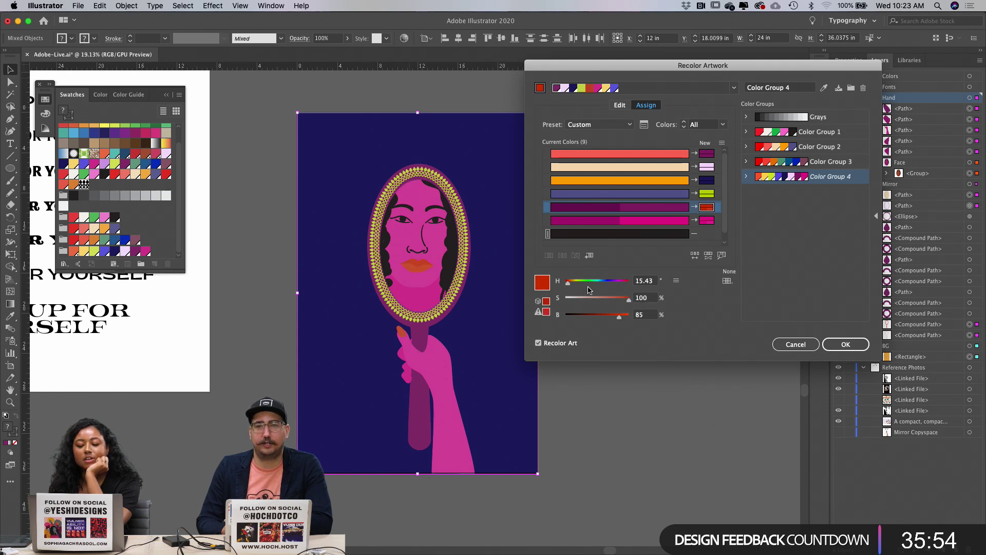
{"action": "left_click", "coordinate": [583, 281]}
{"action": "left_click_drag", "start_coordinate": [595, 283], "coordinate": [576, 283]}
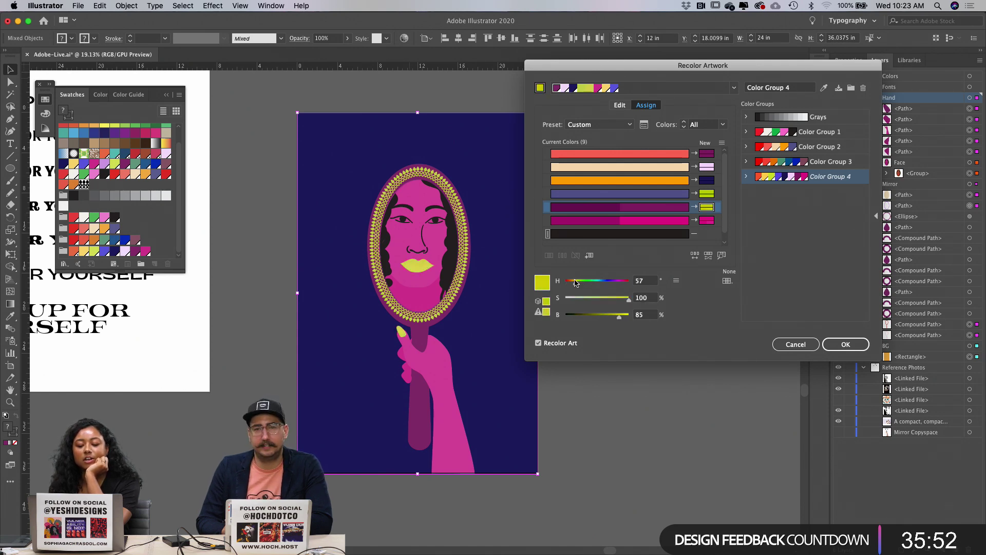
{"action": "left_click", "coordinate": [609, 302]}
{"action": "left_click_drag", "start_coordinate": [620, 315], "coordinate": [609, 316]}
{"action": "left_click", "coordinate": [607, 282]}
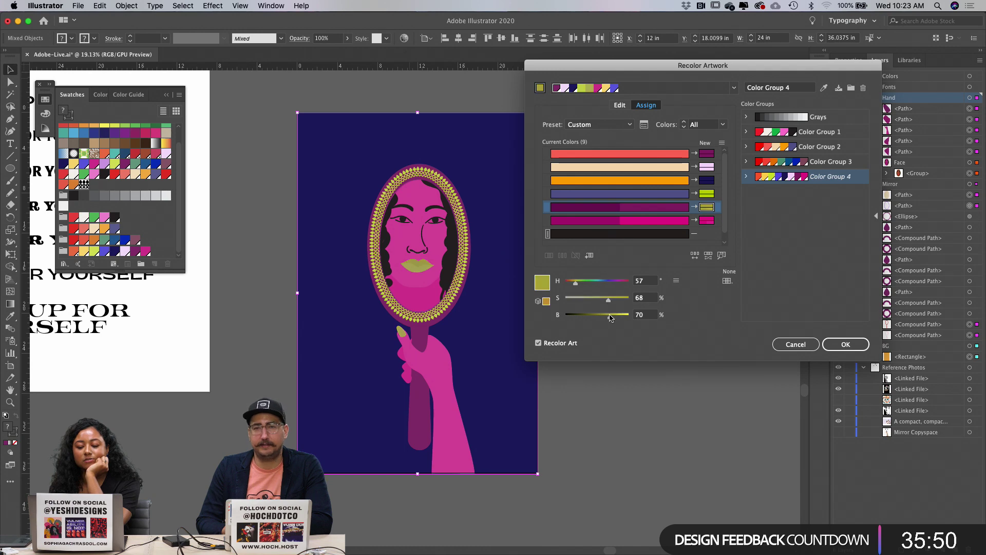
{"action": "left_click_drag", "start_coordinate": [607, 282], "coordinate": [619, 282]}
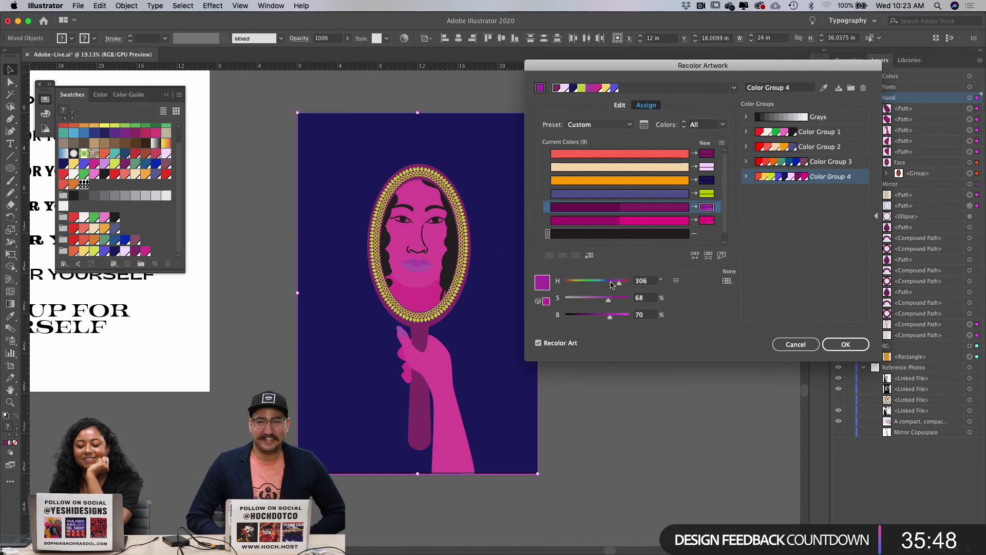
{"action": "left_click", "coordinate": [608, 283]}
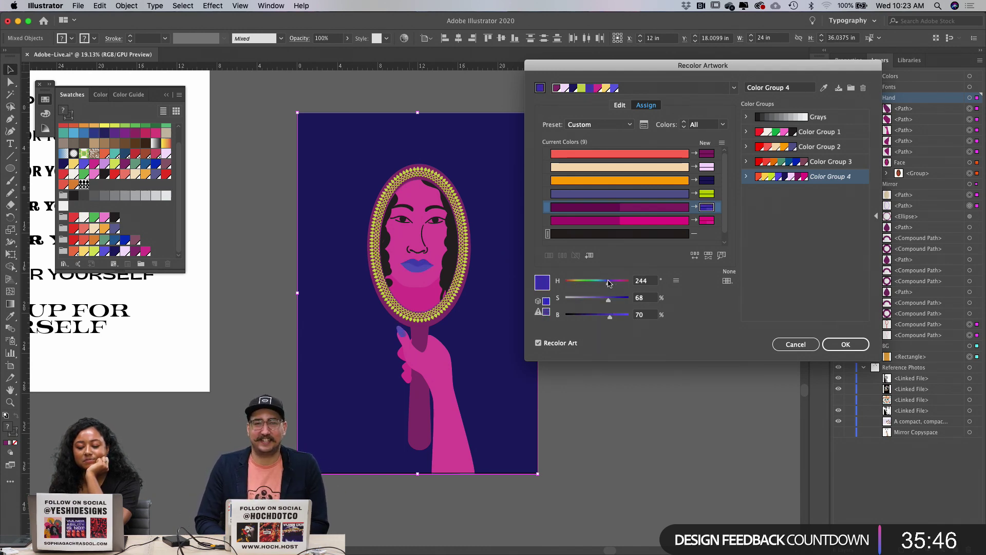
Step: Swap the navy background color with the pale lavender so that the background turns lavender
{"action": "left_click", "coordinate": [706, 179]}
{"action": "left_click", "coordinate": [705, 167]}
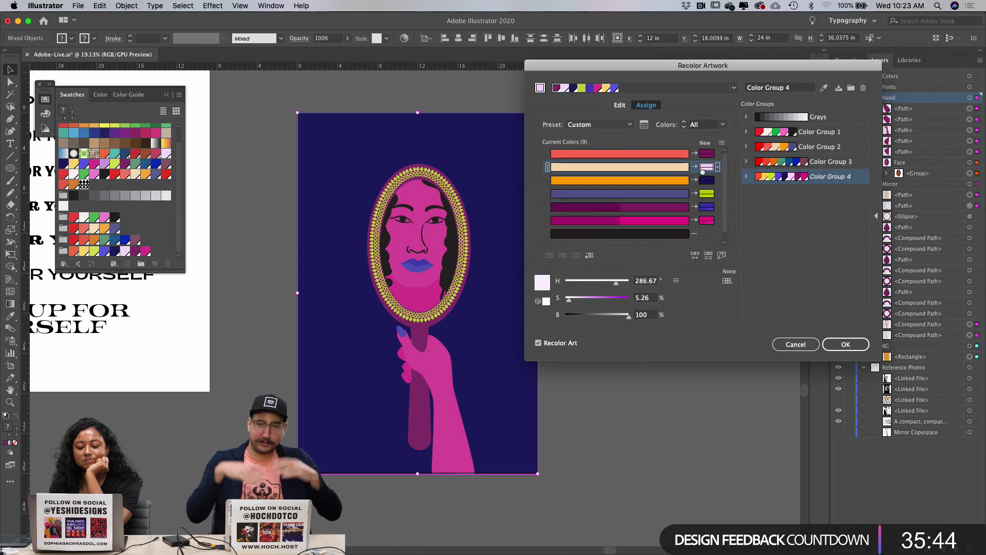
{"action": "left_click_drag", "start_coordinate": [703, 171], "coordinate": [707, 180]}
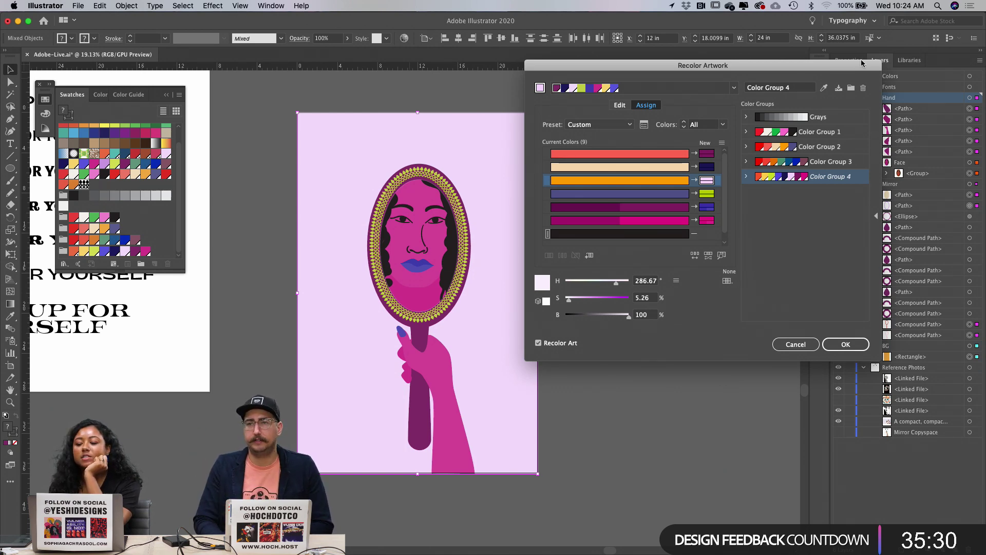
Step: Apply the recoloring to the artwork without saving the changes to the Color Group 4 swatch group
{"action": "left_click_drag", "start_coordinate": [844, 68], "coordinate": [844, 95]}
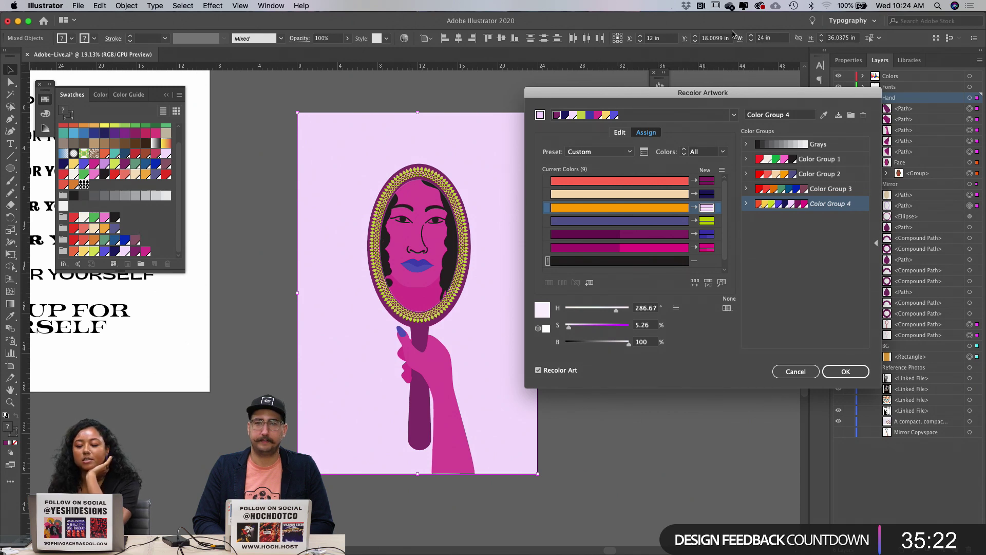
{"action": "left_click_drag", "start_coordinate": [716, 96], "coordinate": [741, 67]}
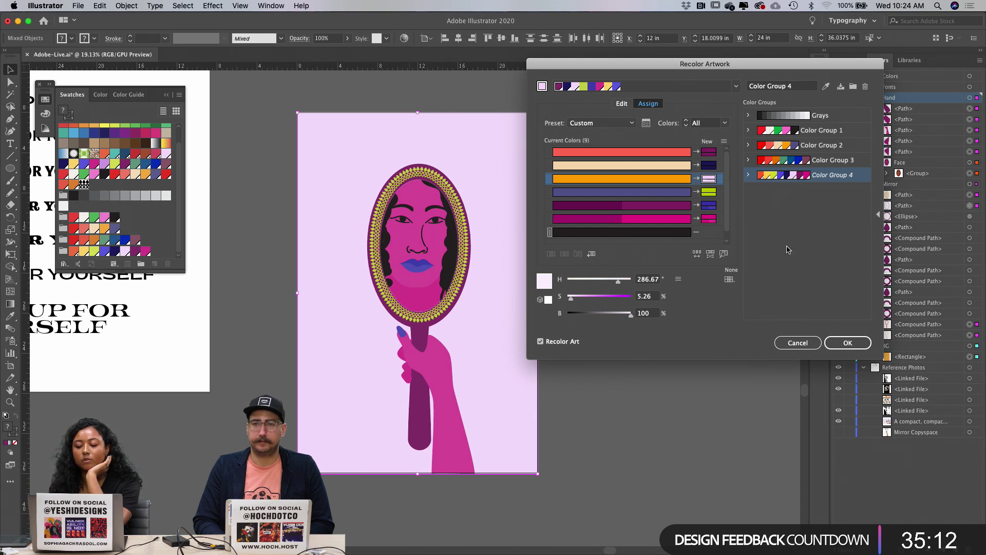
{"action": "left_click", "coordinate": [847, 342]}
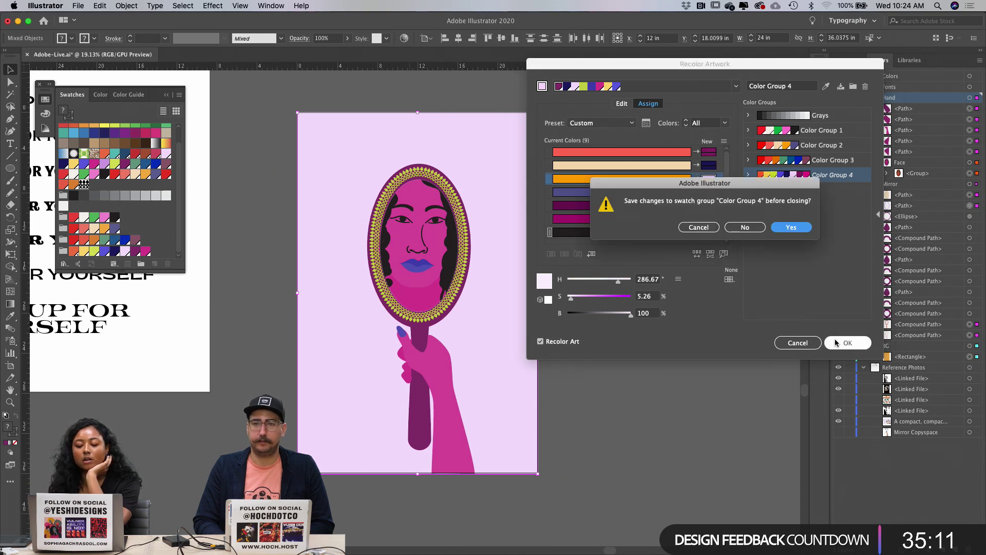
{"action": "left_click", "coordinate": [747, 227]}
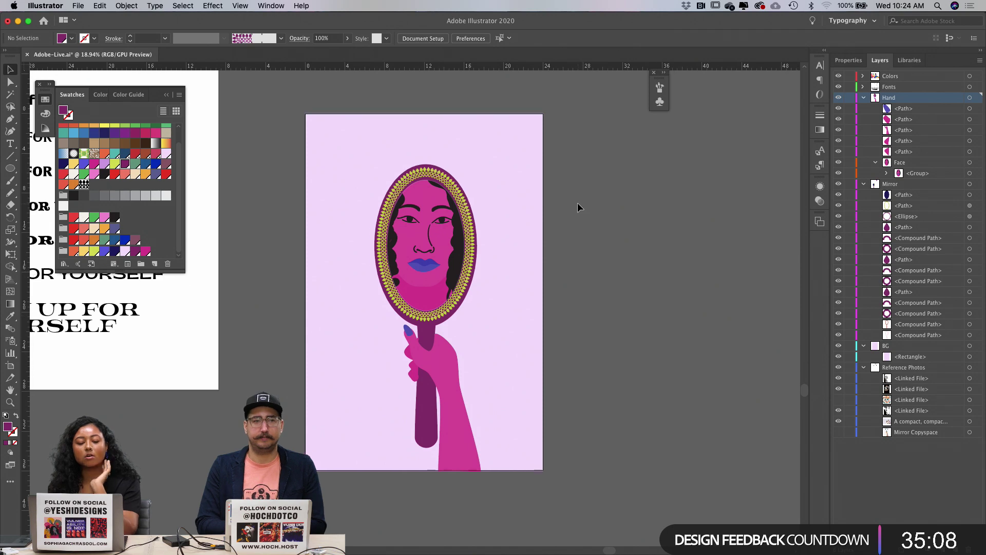
Step: Collapse the swatches and look over the recolored mirror illustration alongside the palettes, type samples and reference photos
{"action": "scroll", "coordinate": [578, 203], "scroll_direction": "down", "scroll_amount": 5}
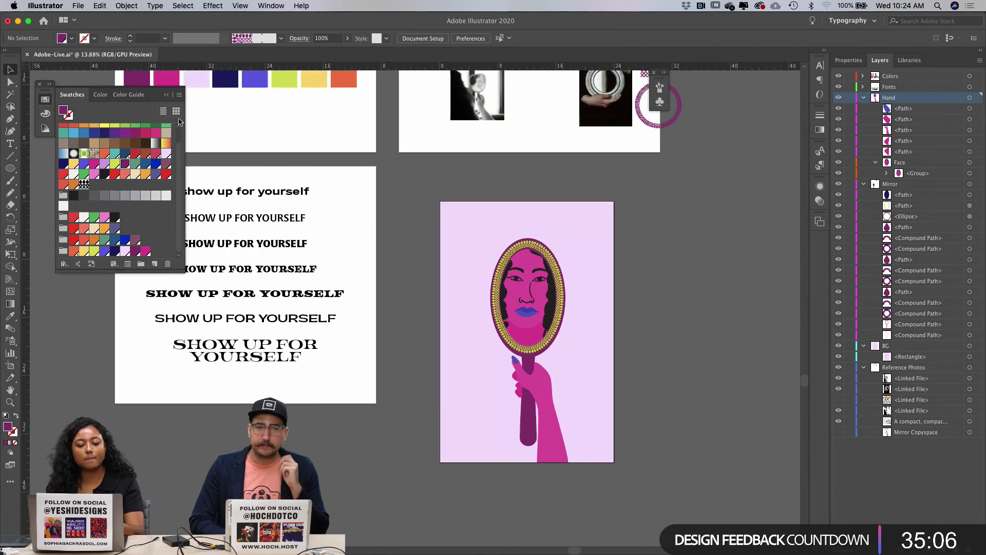
{"action": "left_click", "coordinate": [434, 276]}
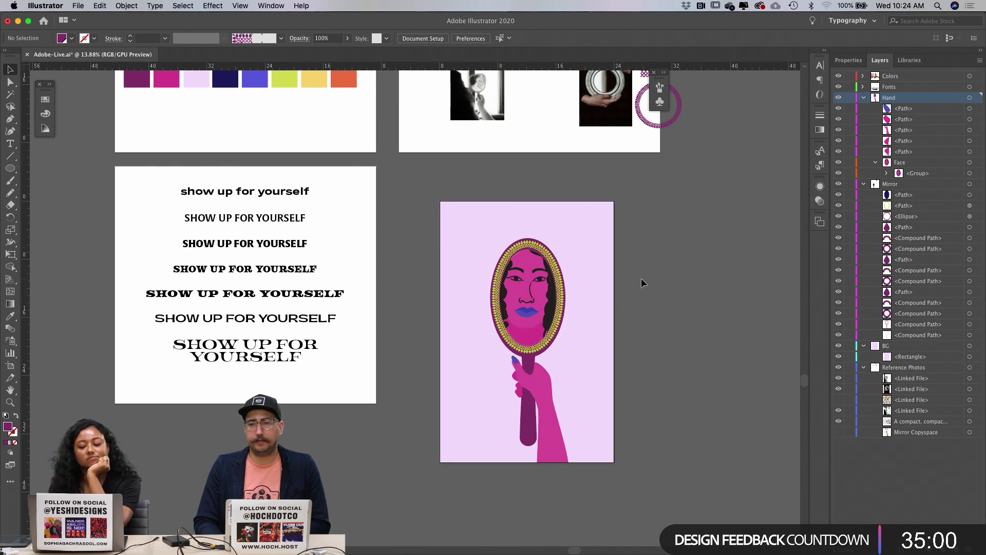
{"action": "scroll", "coordinate": [641, 279], "scroll_direction": "right", "scroll_amount": 2}
{"action": "scroll", "coordinate": [641, 279], "scroll_direction": "up", "scroll_amount": 1}
{"action": "scroll", "coordinate": [641, 278], "scroll_direction": "down", "scroll_amount": 3}
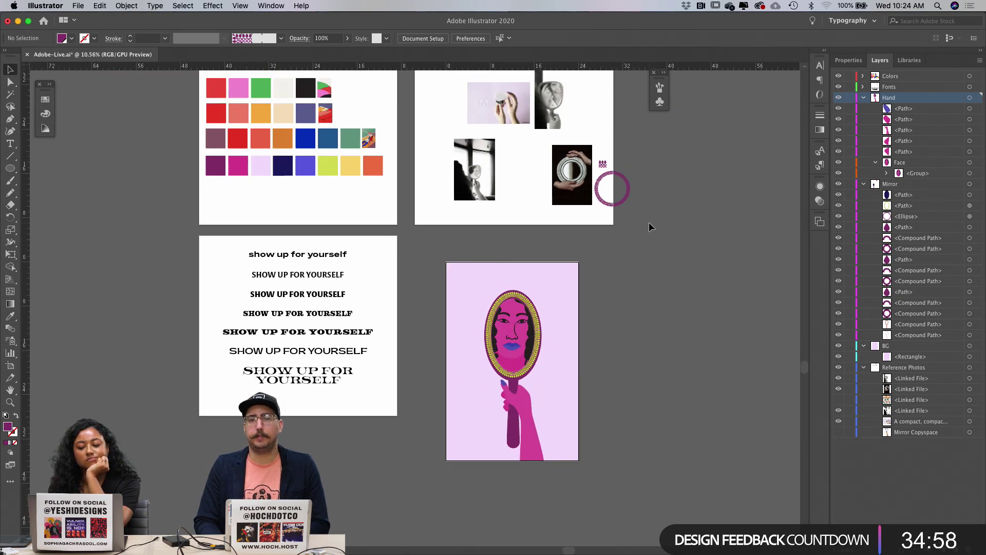
{"action": "scroll", "coordinate": [569, 277], "scroll_direction": "up", "scroll_amount": 4}
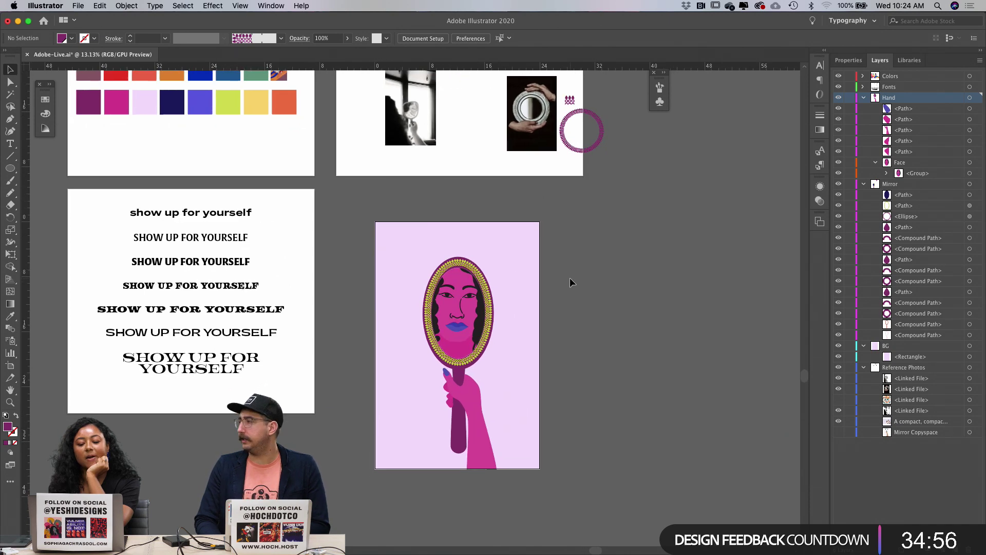
{"action": "scroll", "coordinate": [518, 277], "scroll_direction": "down", "scroll_amount": 1}
{"action": "scroll", "coordinate": [518, 277], "scroll_direction": "left", "scroll_amount": 1}
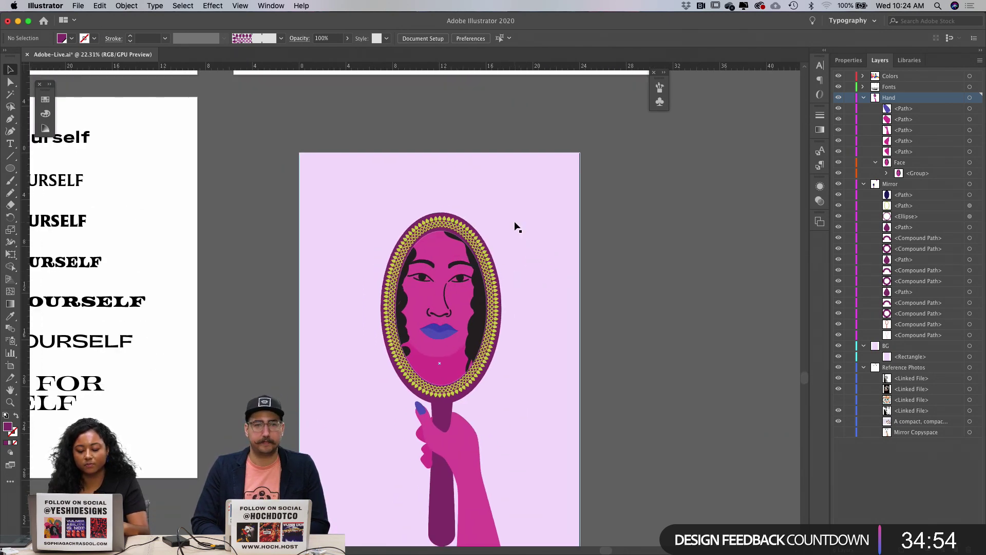
Step: Delete the navy ellipse behind the face, moving the face group aside and back into the mirror frame
{"action": "key", "text": "m"}
{"action": "scroll", "coordinate": [443, 267], "scroll_direction": "up", "scroll_amount": 8}
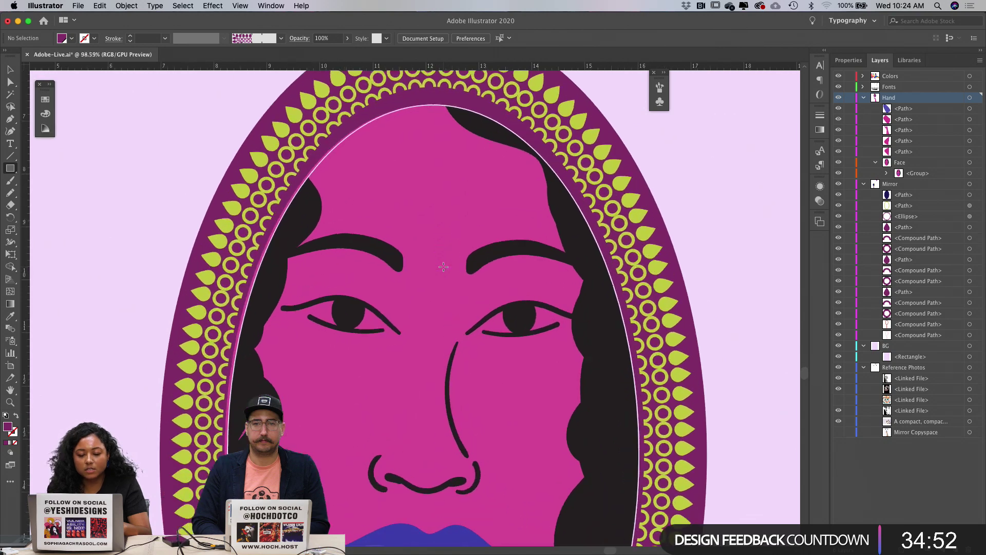
{"action": "scroll", "coordinate": [444, 267], "scroll_direction": "down", "scroll_amount": 4}
{"action": "key", "text": "v"}
{"action": "left_click", "coordinate": [418, 234]}
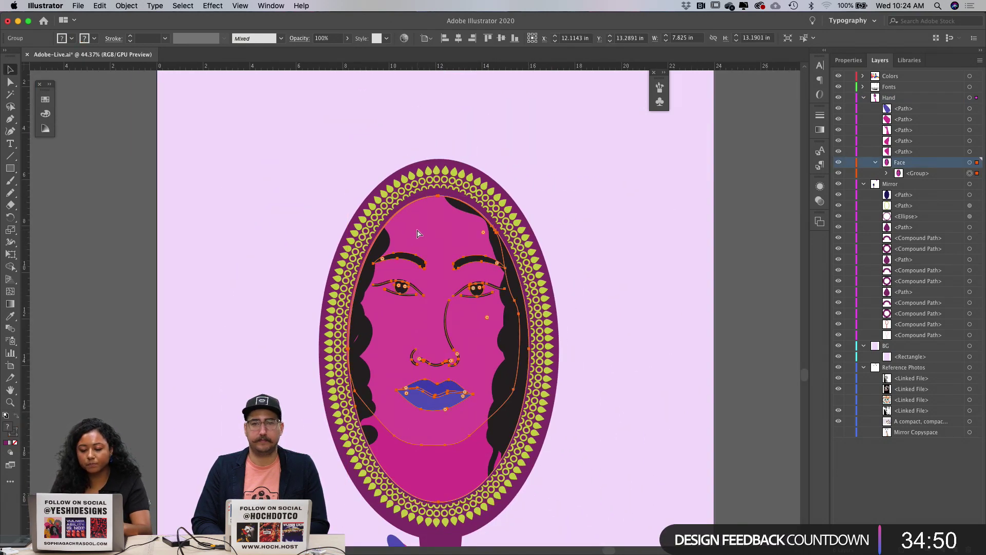
{"action": "left_click_drag", "start_coordinate": [423, 267], "coordinate": [583, 264]}
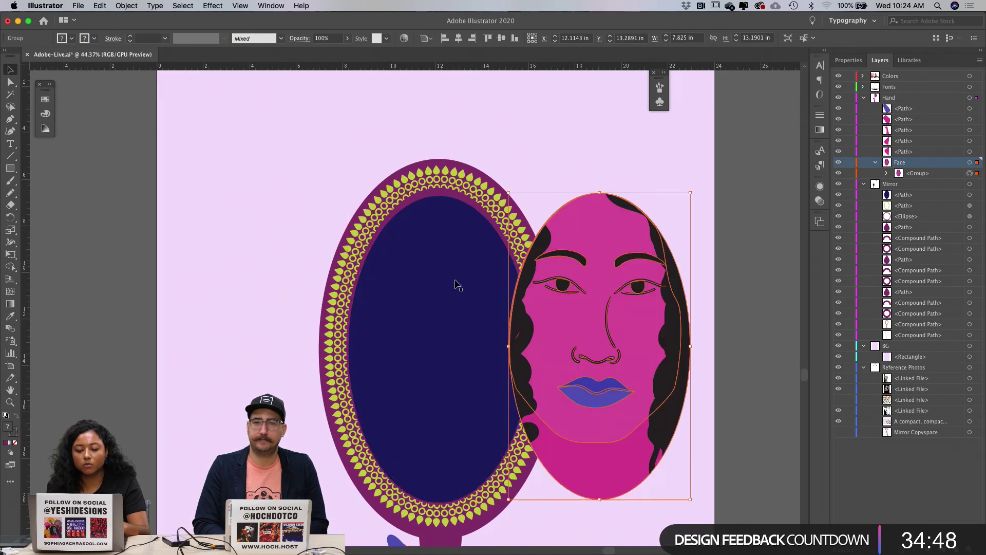
{"action": "left_click", "coordinate": [452, 282]}
{"action": "key", "text": "Delete"}
{"action": "left_click_drag", "start_coordinate": [658, 296], "coordinate": [497, 301]}
{"action": "left_click", "coordinate": [623, 323]}
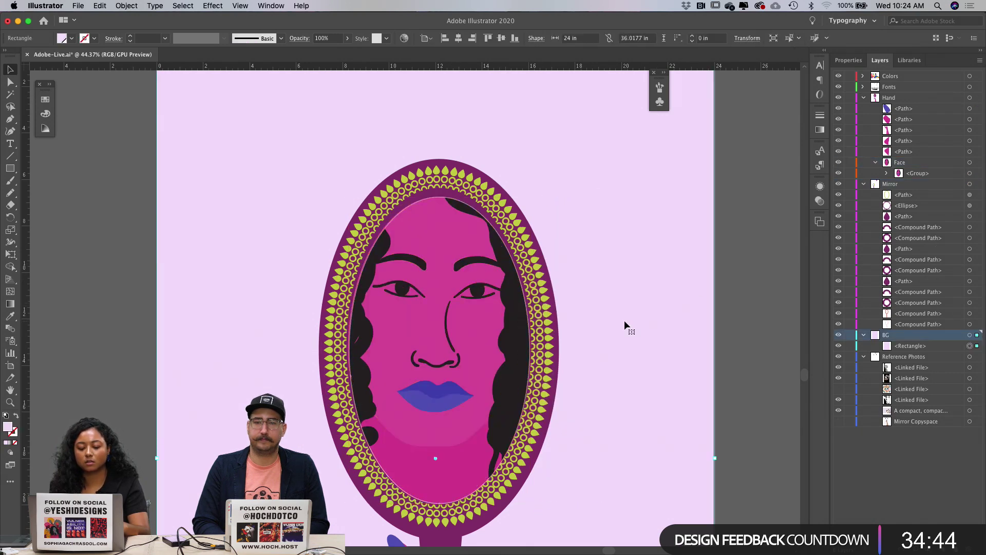
Step: Scale the face group uniformly to 102% so that it fills the mirror opening
{"action": "scroll", "coordinate": [486, 247], "scroll_direction": "up", "scroll_amount": 3}
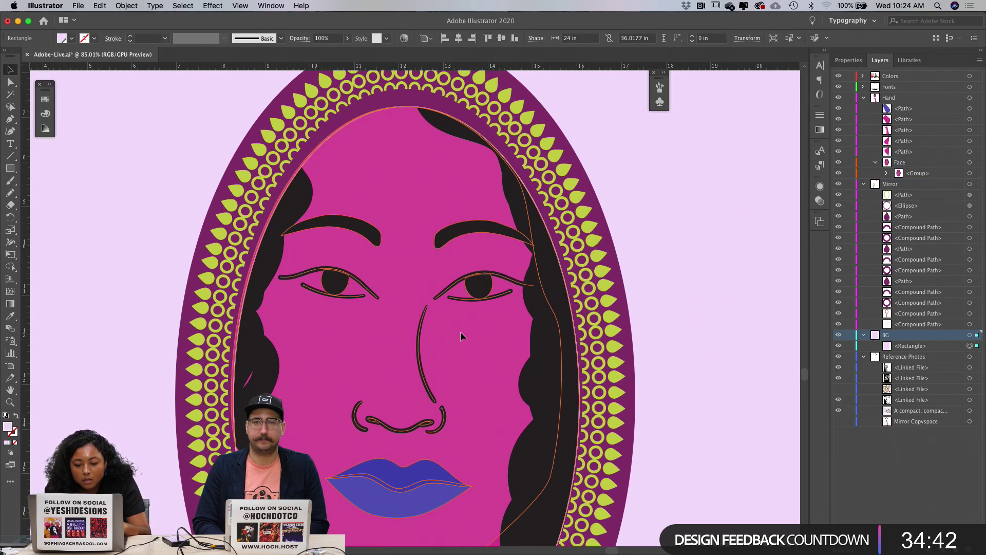
{"action": "left_click", "coordinate": [460, 331]}
{"action": "scroll", "coordinate": [460, 332], "scroll_direction": "down", "scroll_amount": 1}
{"action": "key", "text": "s"}
{"action": "key", "text": "Return"}
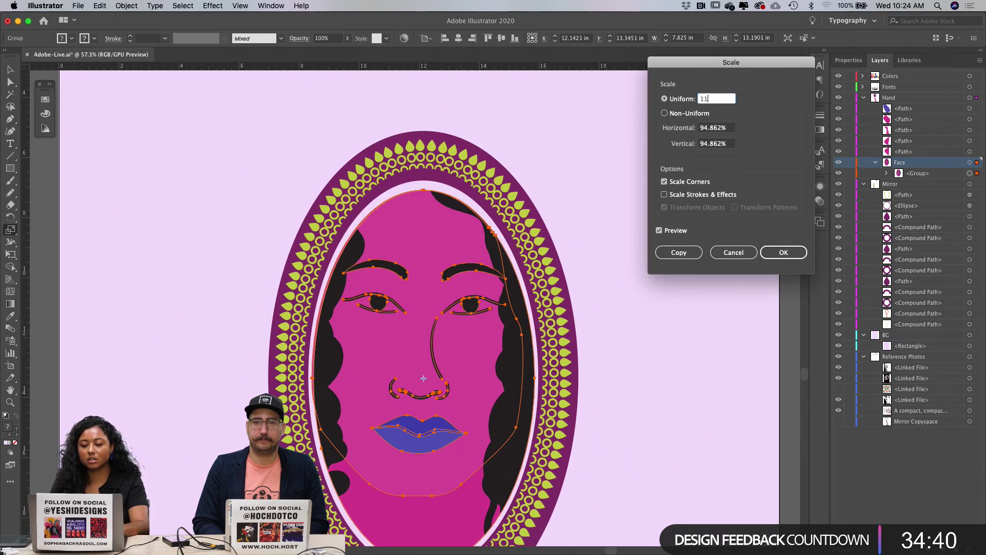
{"action": "key", "text": "Tab"}
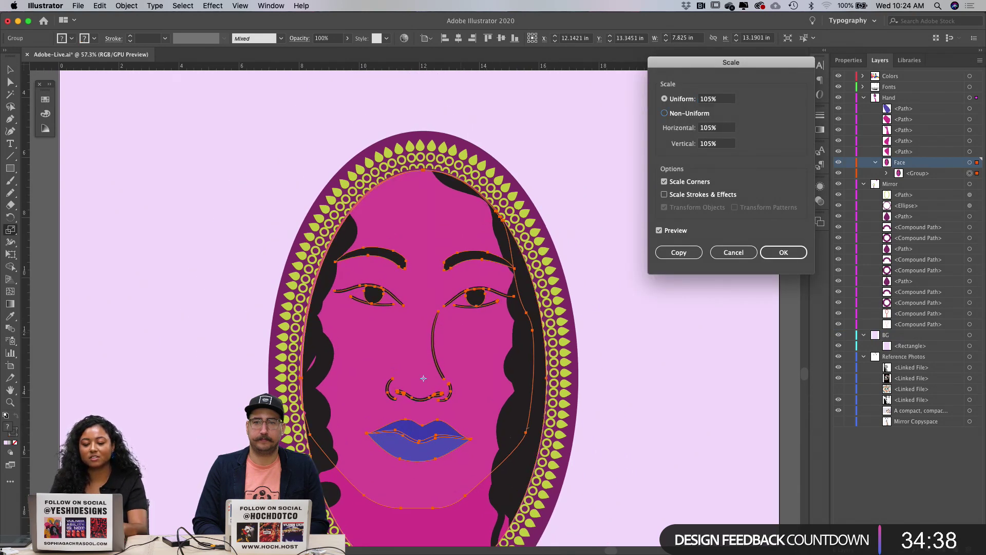
{"action": "left_click_drag", "start_coordinate": [729, 101], "coordinate": [627, 78]}
{"action": "type", "text": "102"}
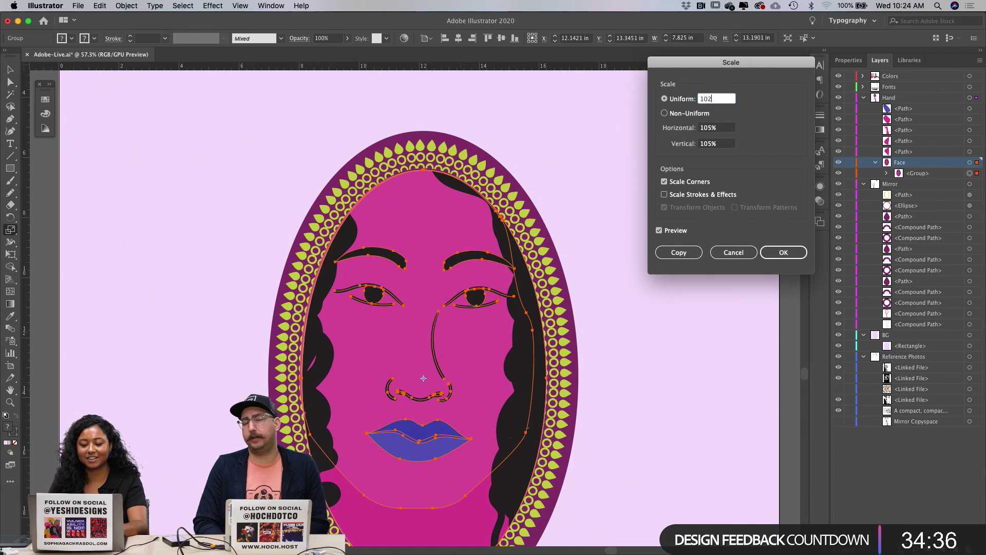
{"action": "key", "text": "Tab"}
{"action": "key", "text": "Return"}
{"action": "key", "text": "v"}
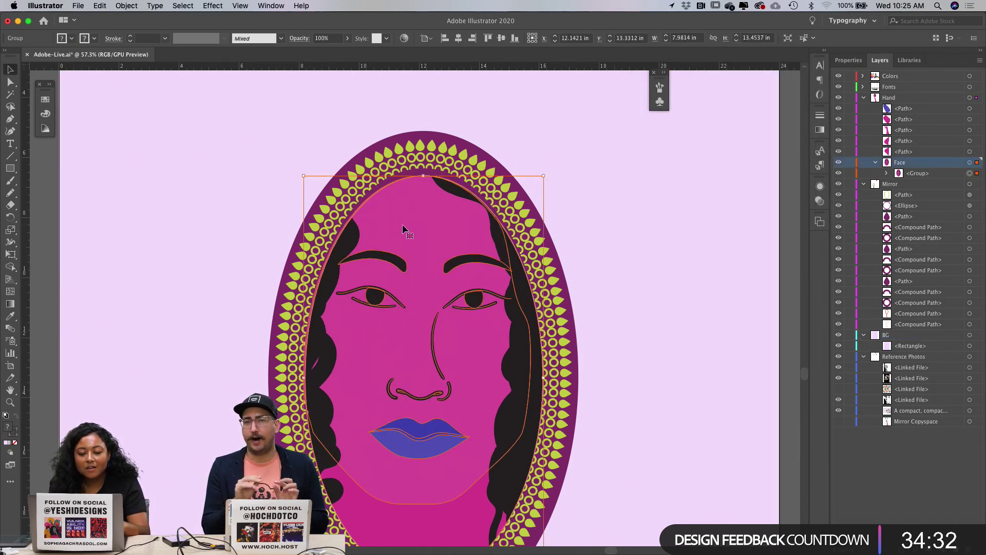
Step: Isolate the face's skin path and then its clip group to check their edges against the mirror frame
{"action": "scroll", "coordinate": [402, 224], "scroll_direction": "up", "scroll_amount": 3}
{"action": "double_click", "coordinate": [373, 149]}
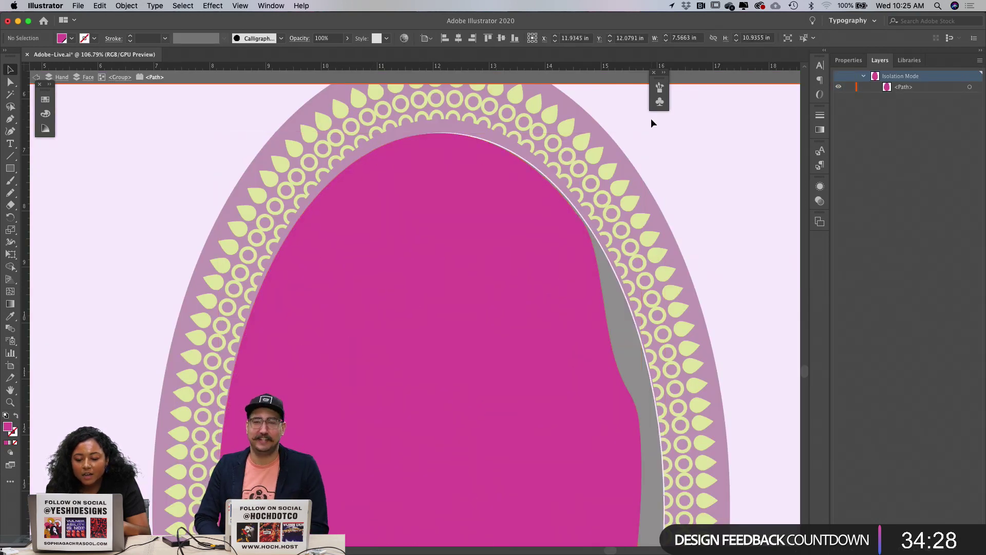
{"action": "double_click", "coordinate": [652, 118]}
{"action": "left_click", "coordinate": [607, 255]}
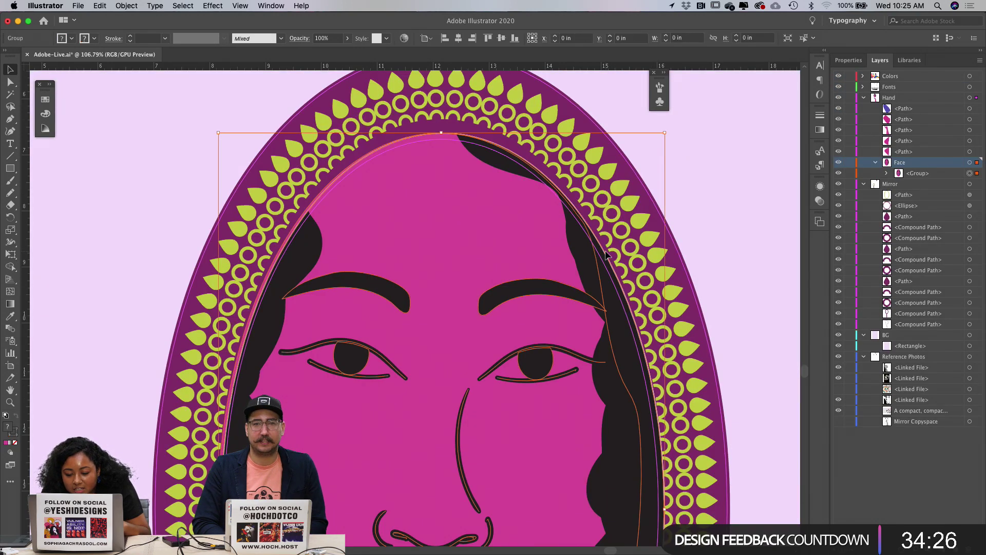
{"action": "double_click", "coordinate": [607, 255]}
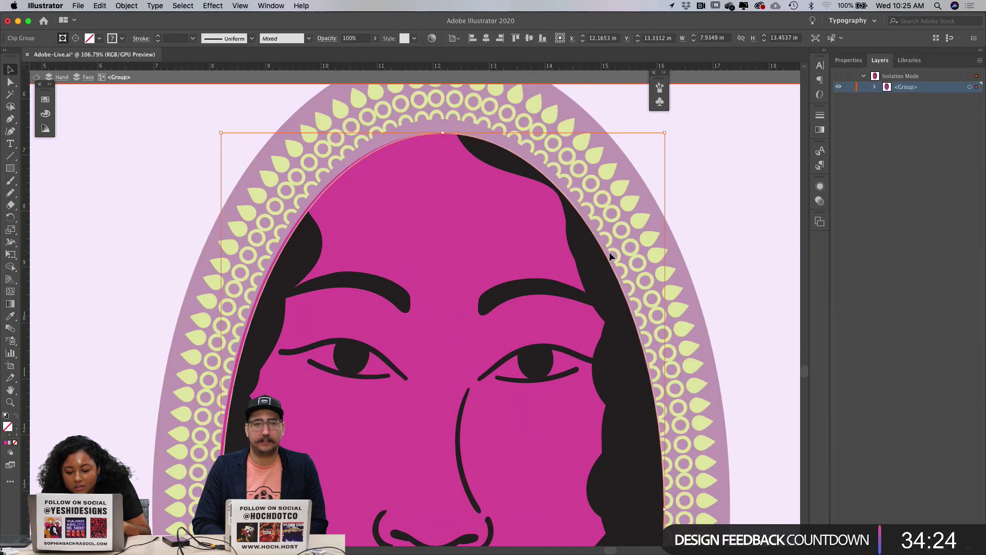
{"action": "double_click", "coordinate": [749, 161]}
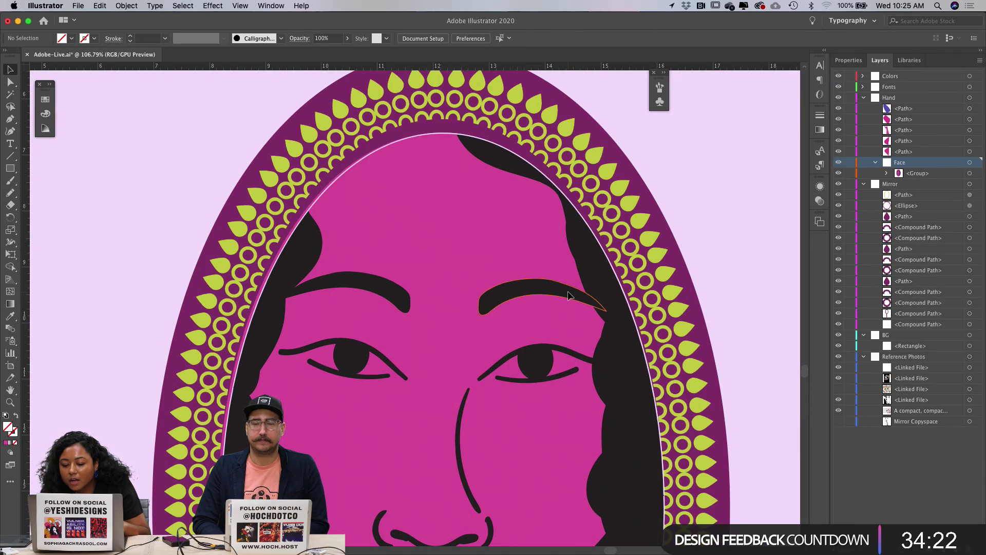
Step: Expand the face group's layer contents and inspect its clip groups, skin path and clipping path one after another
{"action": "left_click", "coordinate": [886, 174]}
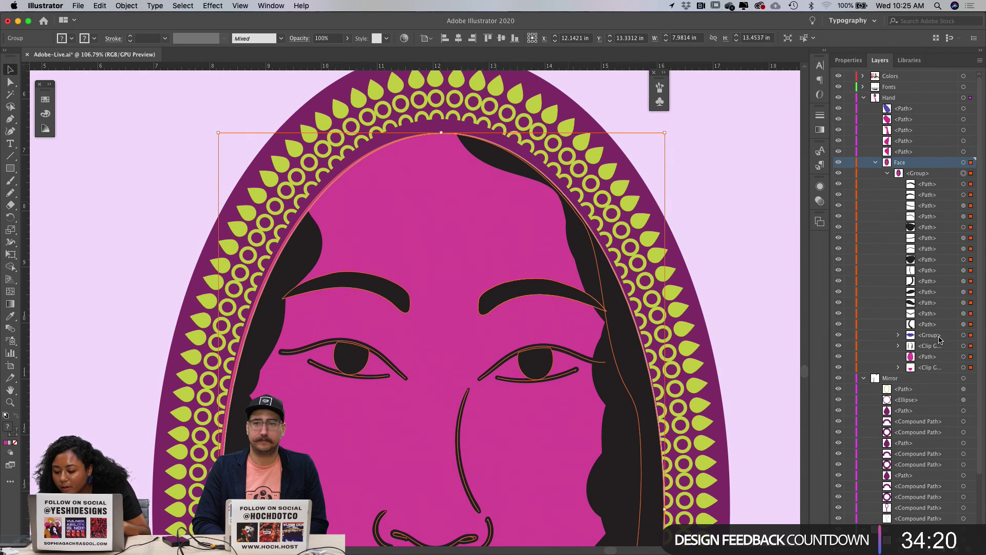
{"action": "left_click", "coordinate": [964, 368]}
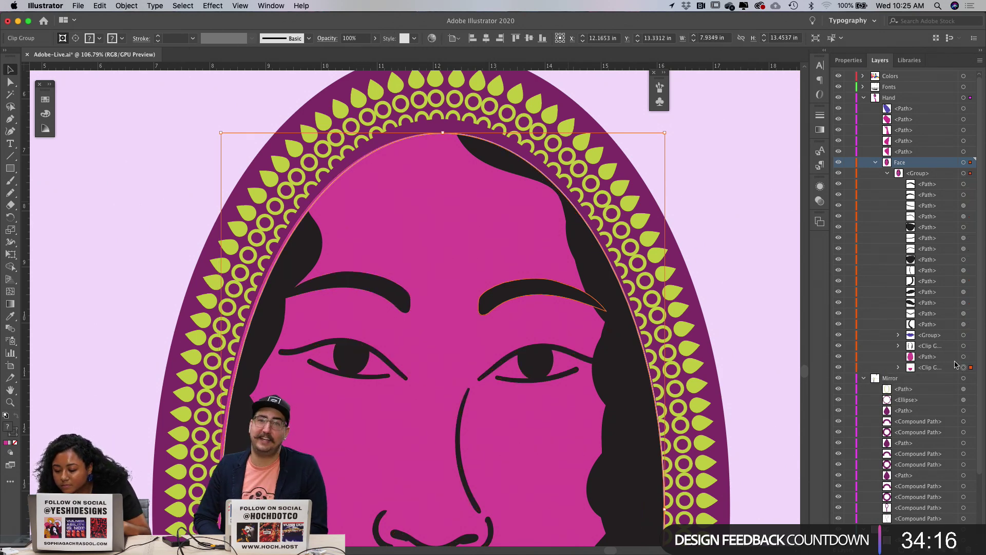
{"action": "left_click", "coordinate": [964, 358]}
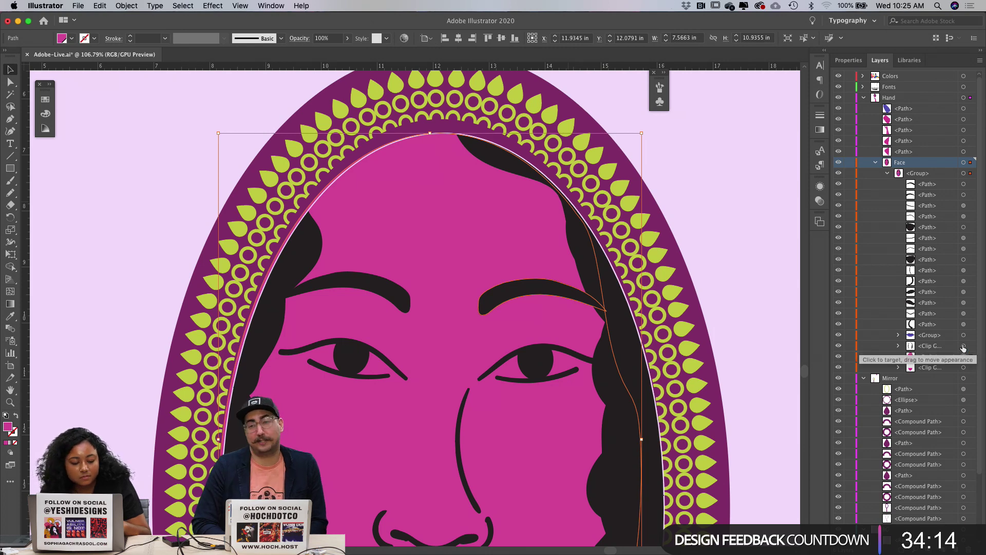
{"action": "left_click", "coordinate": [964, 346]}
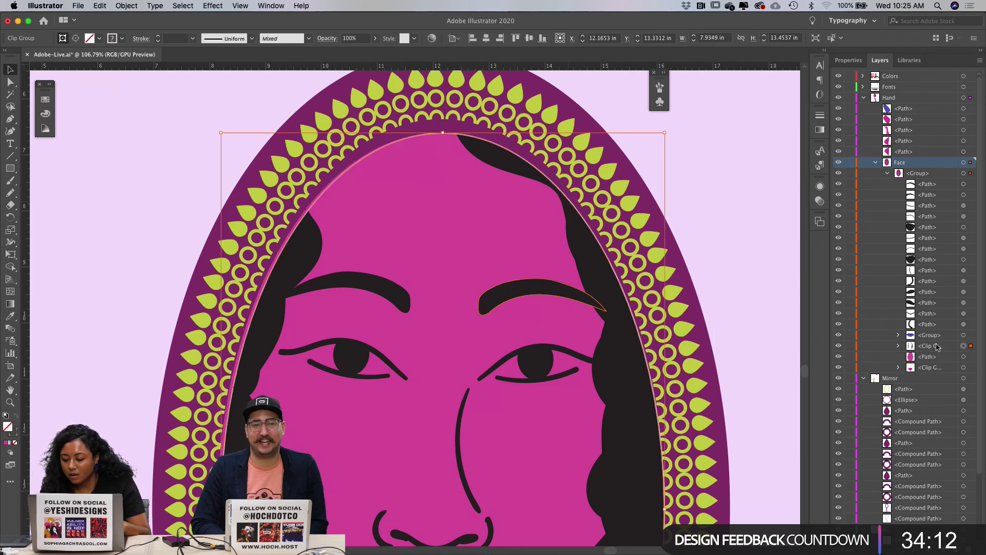
{"action": "left_click", "coordinate": [898, 346]}
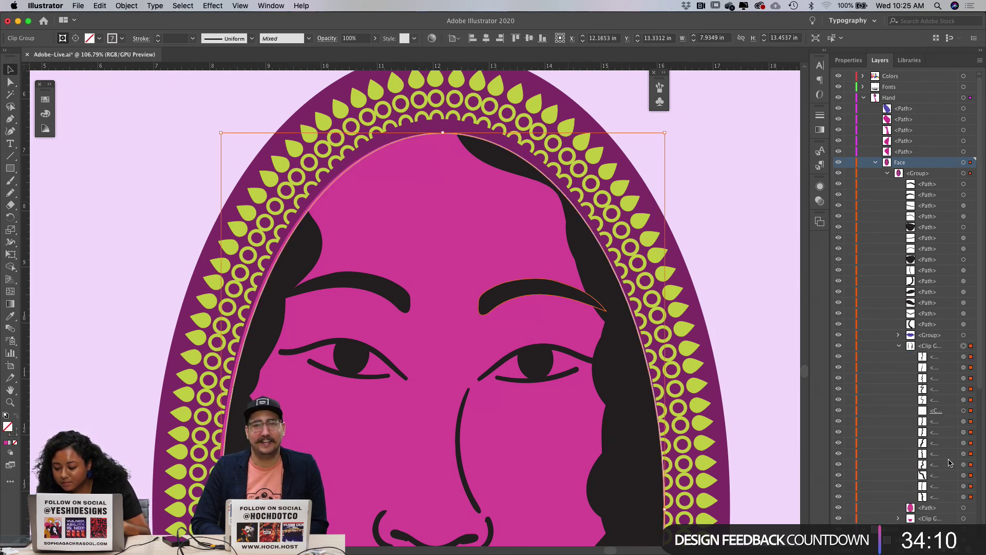
{"action": "left_click", "coordinate": [944, 410]}
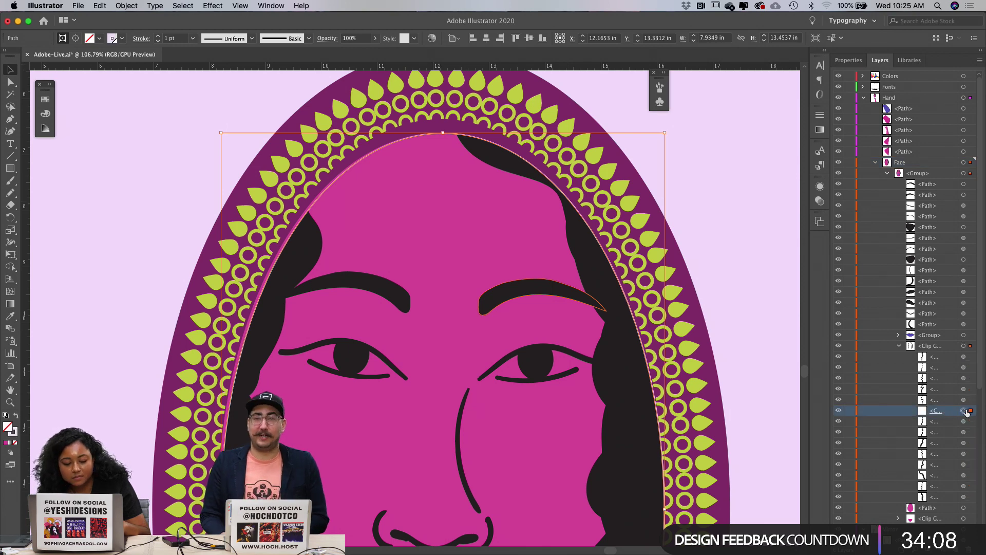
{"action": "double_click", "coordinate": [769, 290]}
{"action": "scroll", "coordinate": [693, 263], "scroll_direction": "right", "scroll_amount": 5}
{"action": "double_click", "coordinate": [671, 254]}
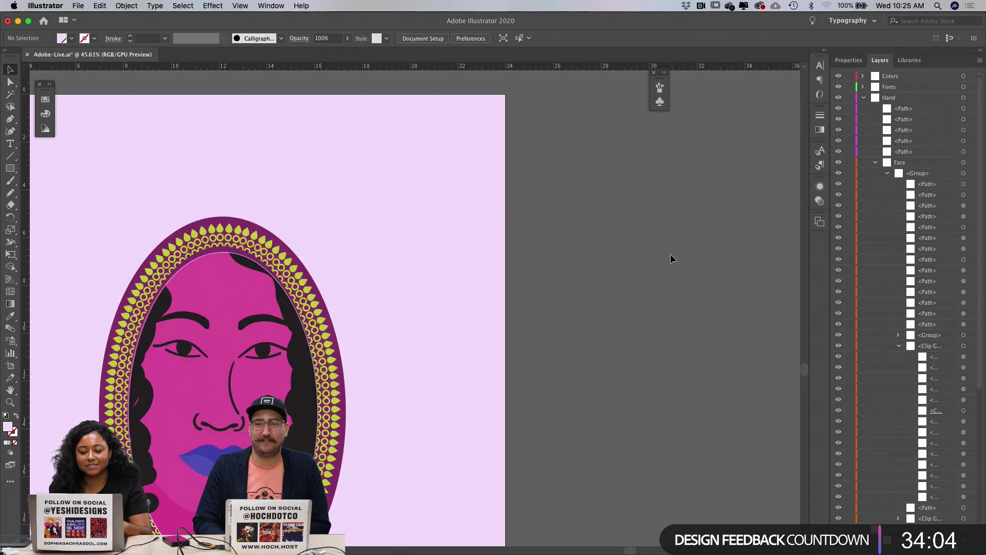
Step: Nudge the face group slightly upward within the mirror frame to a Y position of about 13.24 in
{"action": "scroll", "coordinate": [671, 254], "scroll_direction": "left", "scroll_amount": 4}
{"action": "scroll", "coordinate": [395, 245], "scroll_direction": "left", "scroll_amount": 4}
{"action": "left_click", "coordinate": [395, 245]}
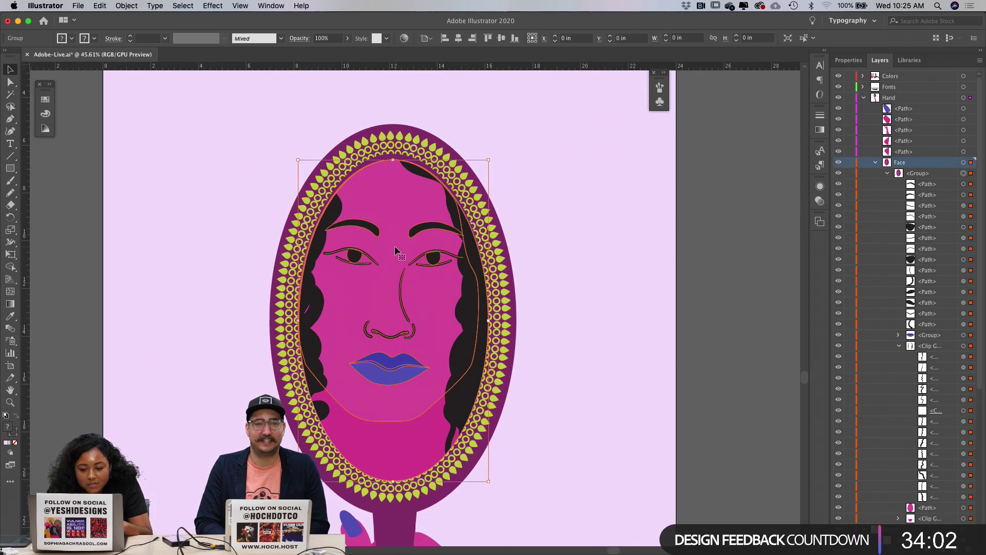
{"action": "left_click", "coordinate": [722, 235]}
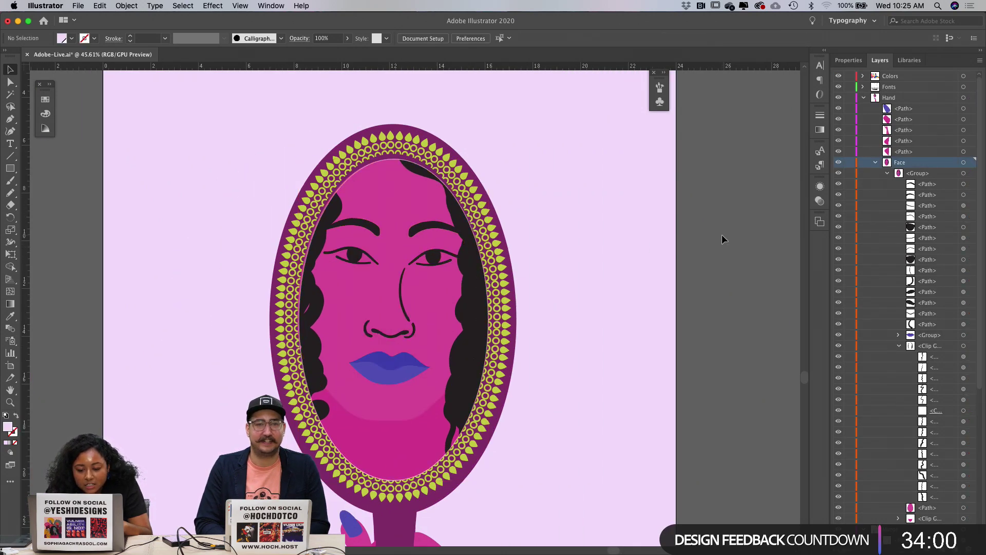
{"action": "left_click", "coordinate": [389, 310]}
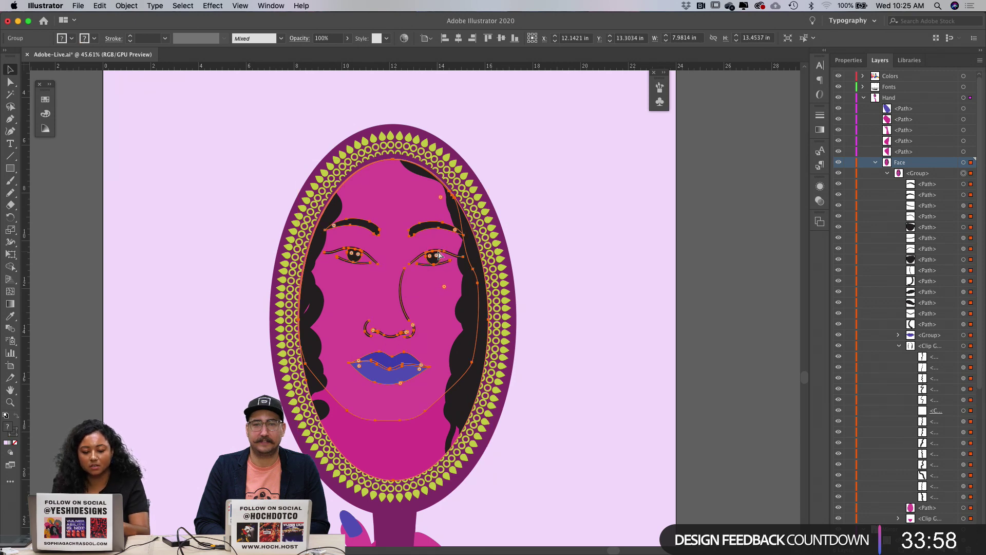
{"action": "scroll", "coordinate": [439, 255], "scroll_direction": "up", "scroll_amount": 5}
{"action": "scroll", "coordinate": [439, 255], "scroll_direction": "down", "scroll_amount": 3}
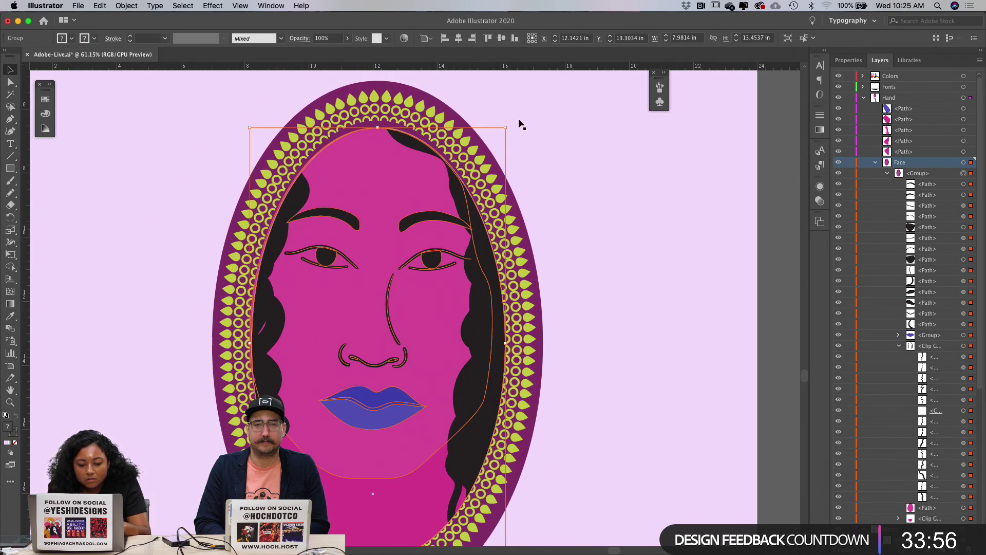
{"action": "left_click_drag", "start_coordinate": [445, 223], "coordinate": [443, 221]}
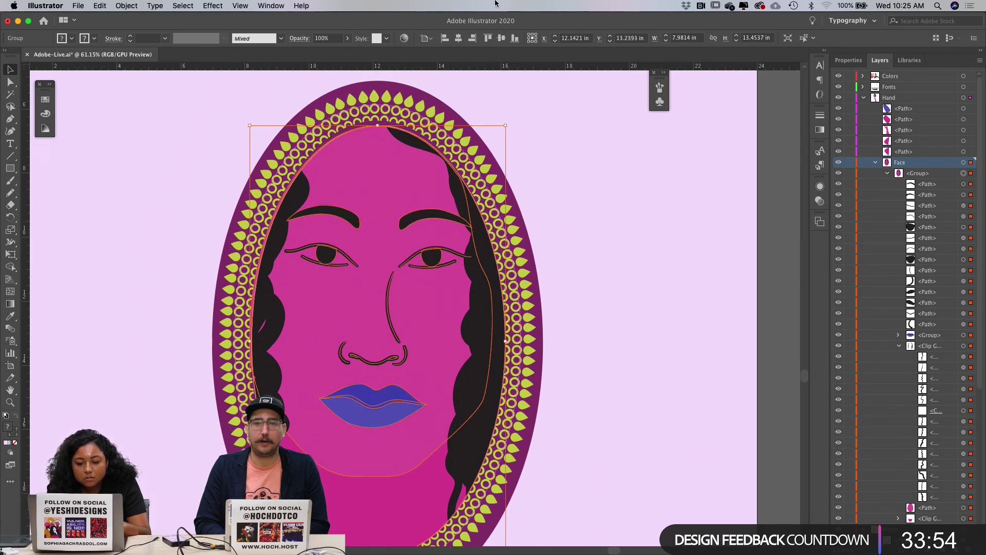
Step: Center the face group horizontally on the artboard and check how it fits inside the mirror frame
{"action": "left_click", "coordinate": [459, 38]}
{"action": "scroll", "coordinate": [595, 230], "scroll_direction": "down", "scroll_amount": 2}
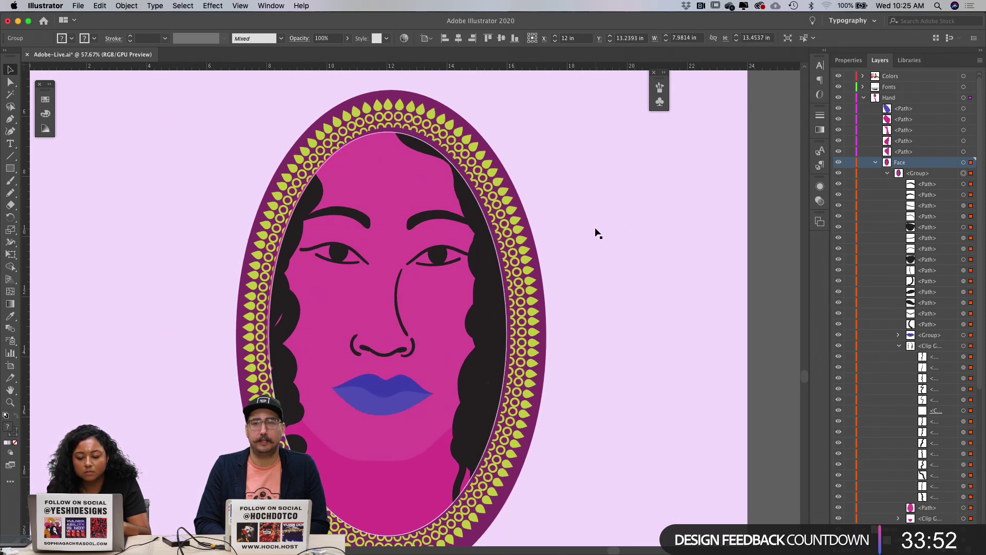
{"action": "left_click", "coordinate": [594, 228]}
{"action": "scroll", "coordinate": [595, 228], "scroll_direction": "down", "scroll_amount": 1}
{"action": "scroll", "coordinate": [594, 229], "scroll_direction": "down", "scroll_amount": 1}
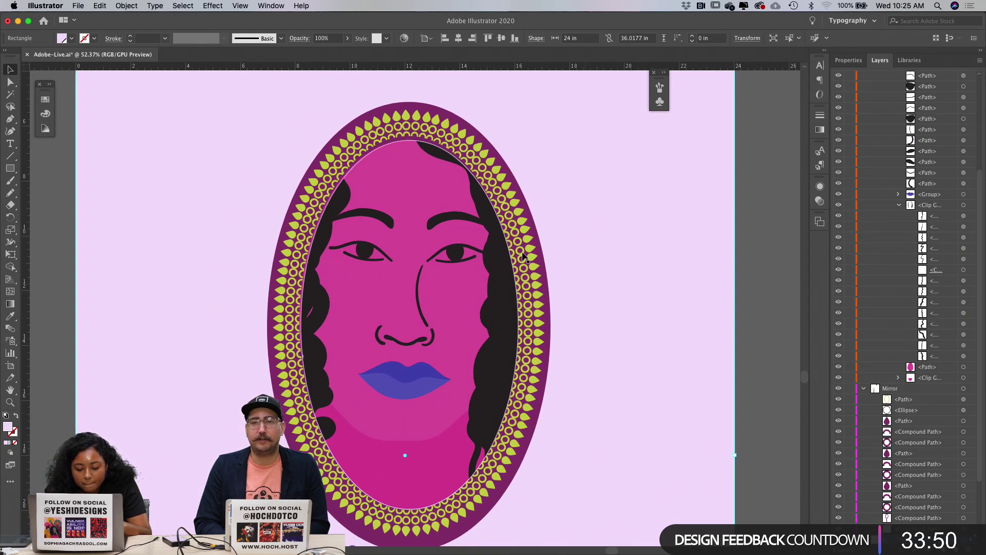
{"action": "left_click", "coordinate": [451, 276]}
{"action": "double_click", "coordinate": [451, 276]}
{"action": "double_click", "coordinate": [619, 299]}
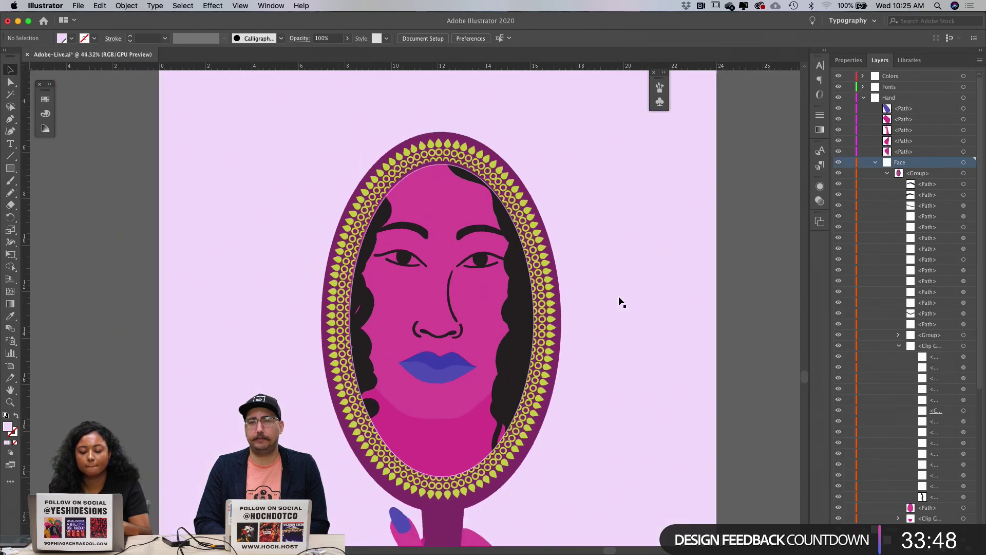
Step: Try moving the face group to the right, then undo the move and the horizontal centering
{"action": "scroll", "coordinate": [597, 346], "scroll_direction": "down", "scroll_amount": 5}
{"action": "left_click_drag", "start_coordinate": [507, 345], "coordinate": [597, 346]}
{"action": "key", "text": "super+z"}
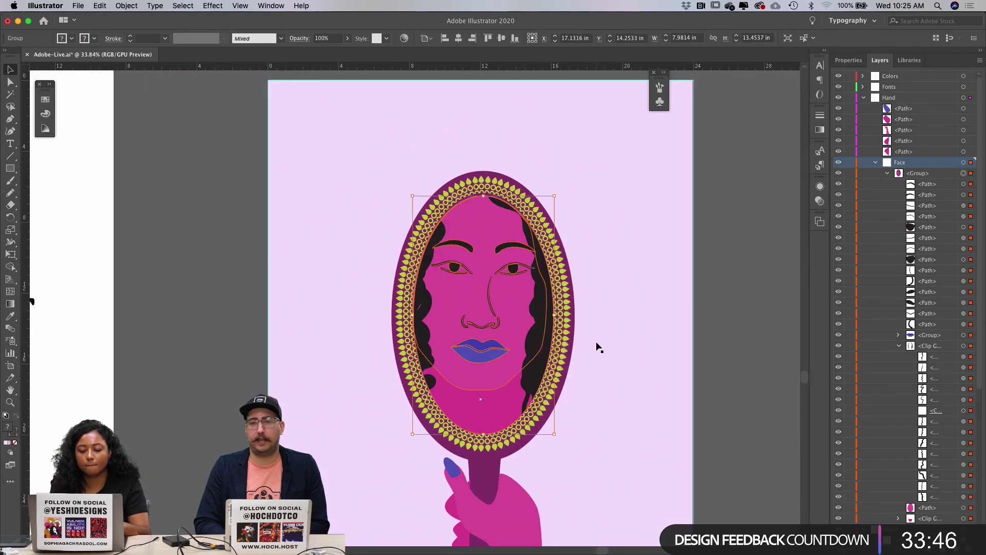
{"action": "key", "text": "super+z"}
{"action": "key", "text": "super+z"}
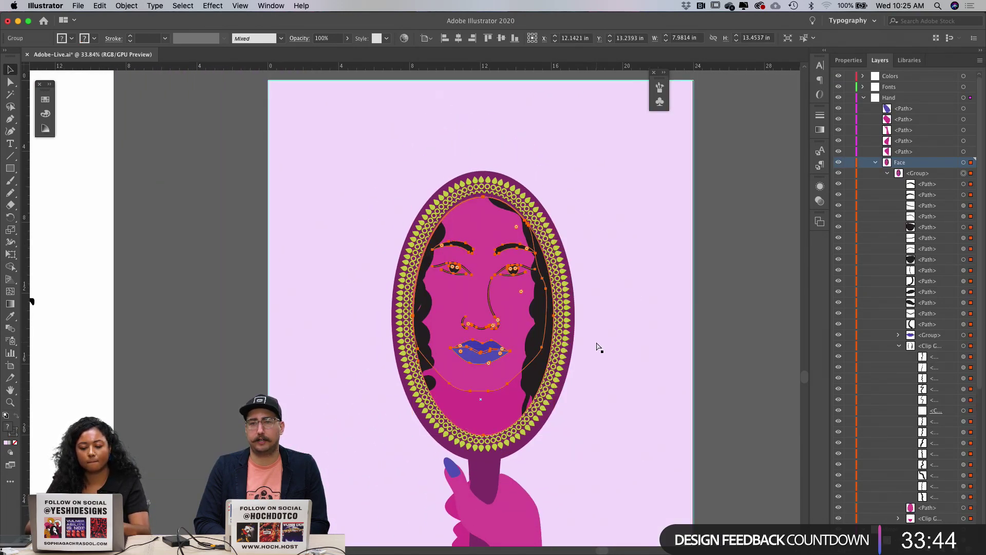
Step: Scale the face group uniformly to 95% so it sits inside the mirror opening
{"action": "key", "text": "s"}
{"action": "key", "text": "Return"}
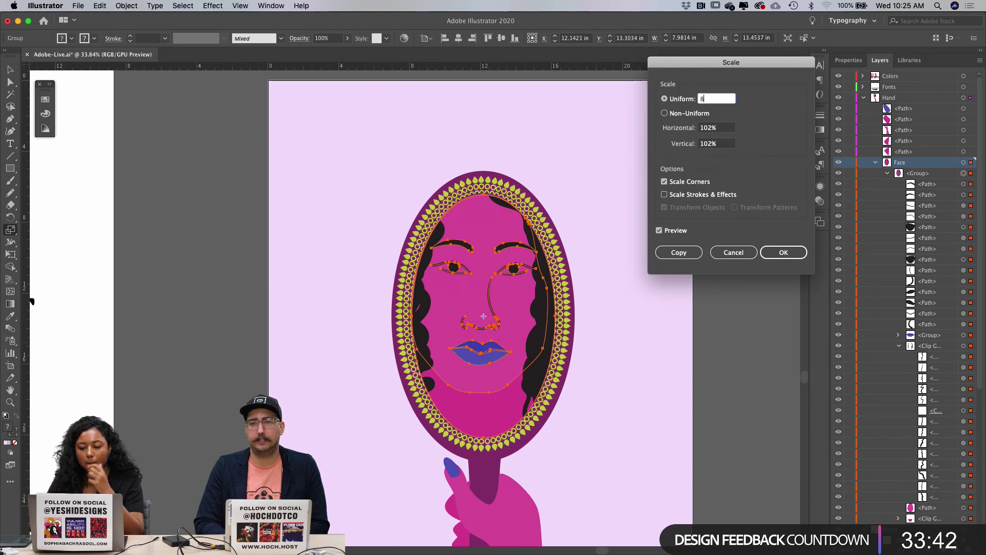
{"action": "type", "text": "95"}
{"action": "key", "text": "Return"}
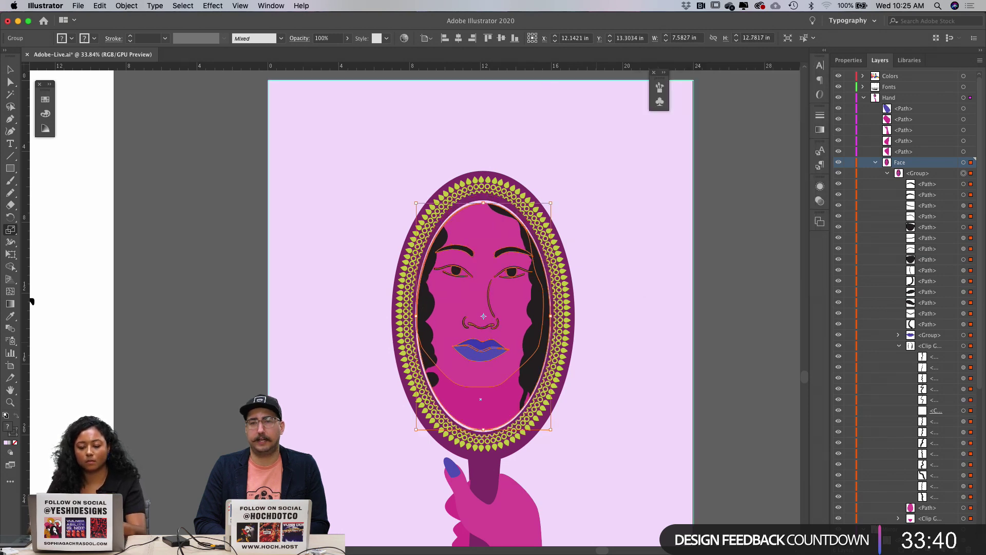
{"action": "scroll", "coordinate": [489, 358], "scroll_direction": "up", "scroll_amount": 3}
Step: Nudge the face group to sit evenly inside the mirror opening, at a Y position of about 13.3 in
{"action": "key", "text": "v"}
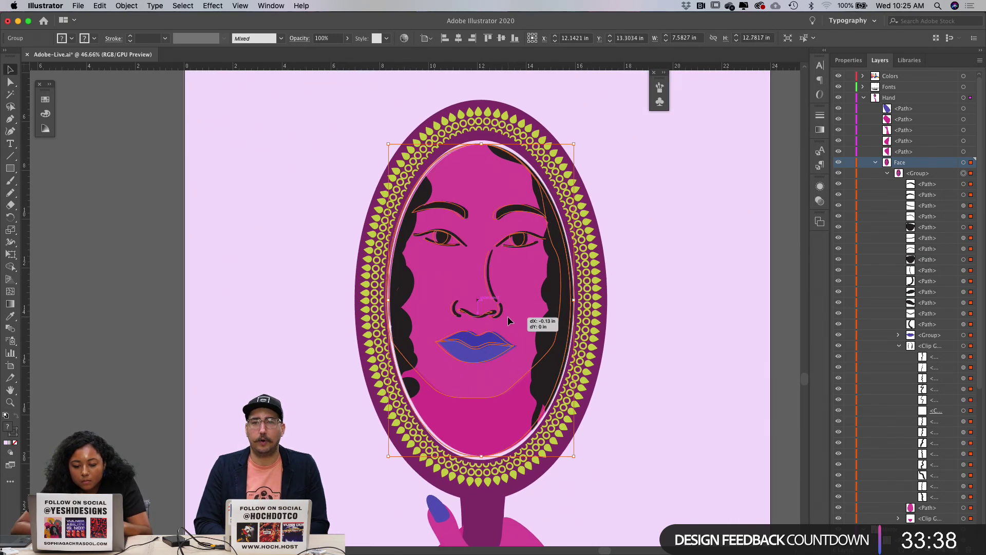
{"action": "left_click_drag", "start_coordinate": [508, 316], "coordinate": [510, 316]}
{"action": "key", "text": "Up"}
{"action": "key", "text": "Up"}
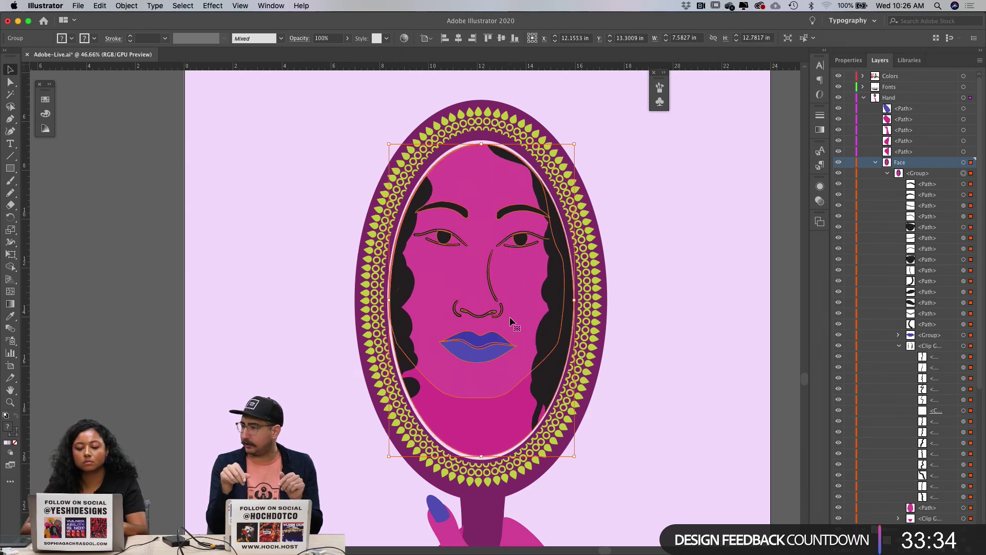
{"action": "key", "text": "Left"}
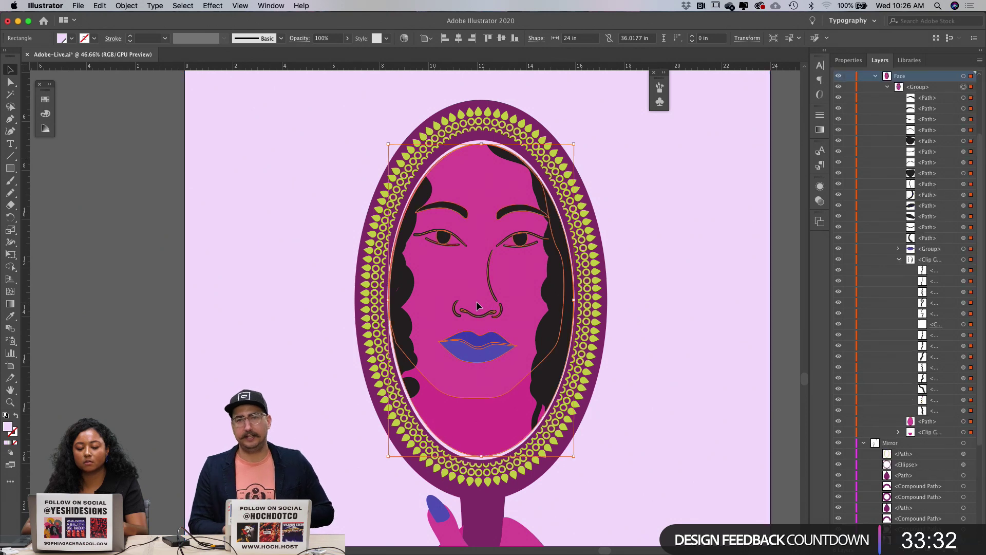
Step: Draw an ellipse about 10.67 in wide and 19.51 in high around the mirror and center it horizontally on the artboard
{"action": "left_click", "coordinate": [745, 315]}
{"action": "scroll", "coordinate": [701, 294], "scroll_direction": "down", "scroll_amount": 3}
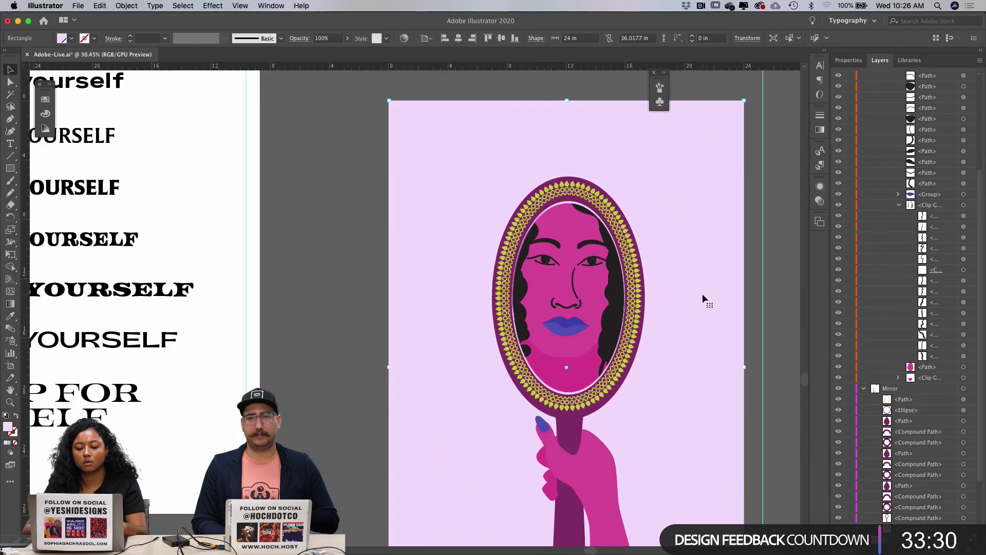
{"action": "scroll", "coordinate": [751, 310], "scroll_direction": "right", "scroll_amount": 3}
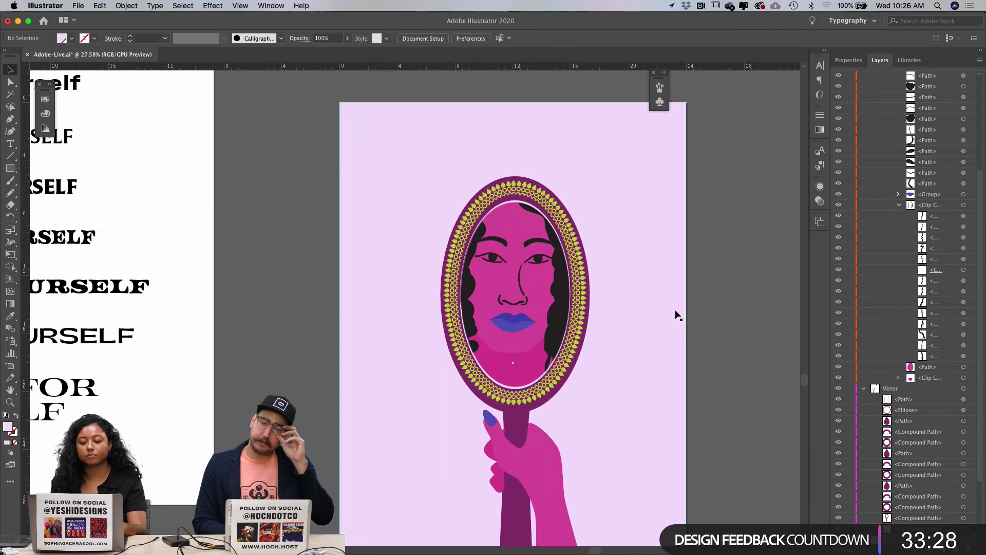
{"action": "scroll", "coordinate": [675, 313], "scroll_direction": "down", "scroll_amount": 2}
{"action": "scroll", "coordinate": [675, 313], "scroll_direction": "right", "scroll_amount": 3}
{"action": "scroll", "coordinate": [449, 239], "scroll_direction": "up", "scroll_amount": 2}
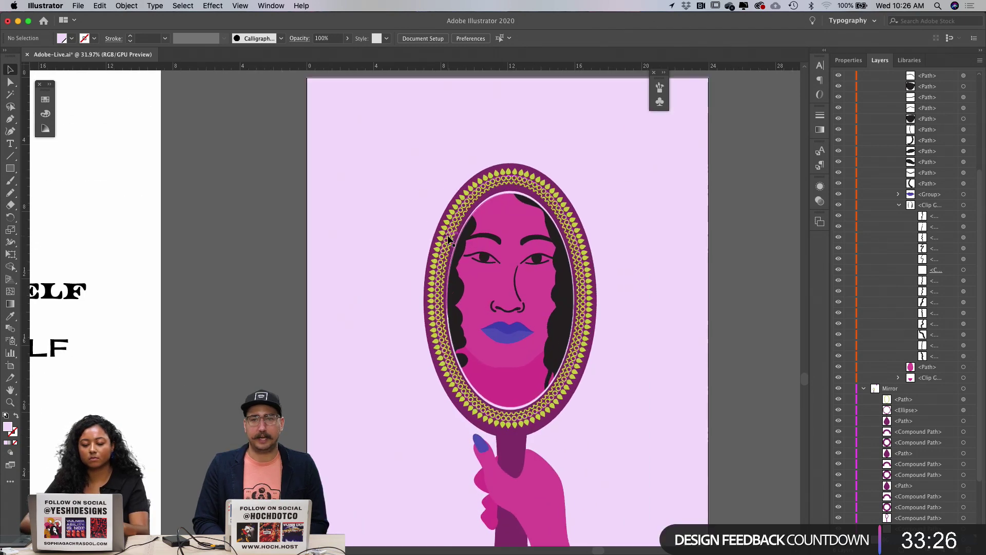
{"action": "key", "text": "l"}
{"action": "mouse_move", "coordinate": [426, 135]}
{"action": "left_mouse_down"}
{"action": "mouse_move", "coordinate": [628, 394]}
{"action": "mouse_move", "coordinate": [604, 461]}
{"action": "left_mouse_up"}
{"action": "key", "text": "v"}
{"action": "scroll", "coordinate": [408, 195], "scroll_direction": "down", "scroll_amount": 3}
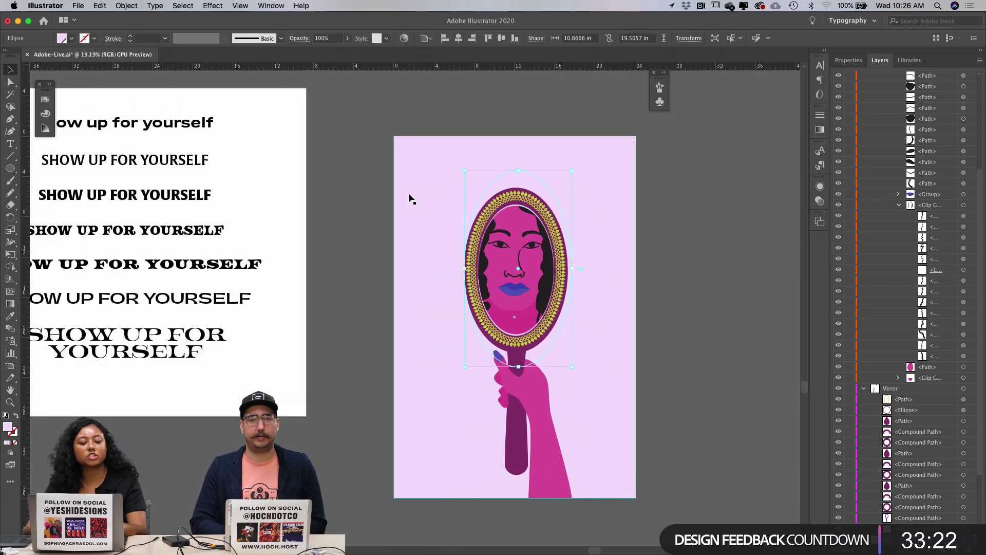
{"action": "left_click", "coordinate": [459, 43]}
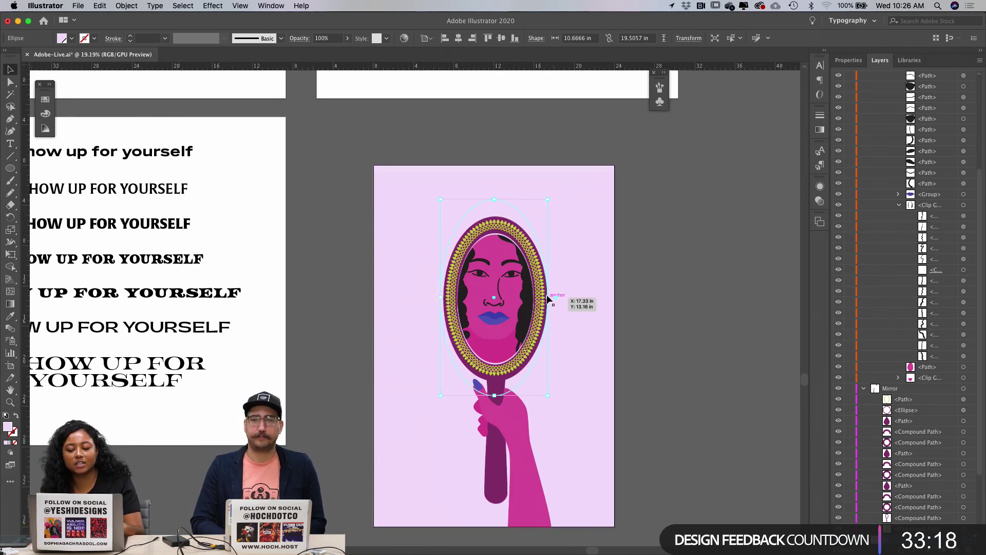
Step: Try widening the ellipse to about 12 in from its side, then undo the change
{"action": "left_click_drag", "start_coordinate": [548, 298], "coordinate": [562, 300]}
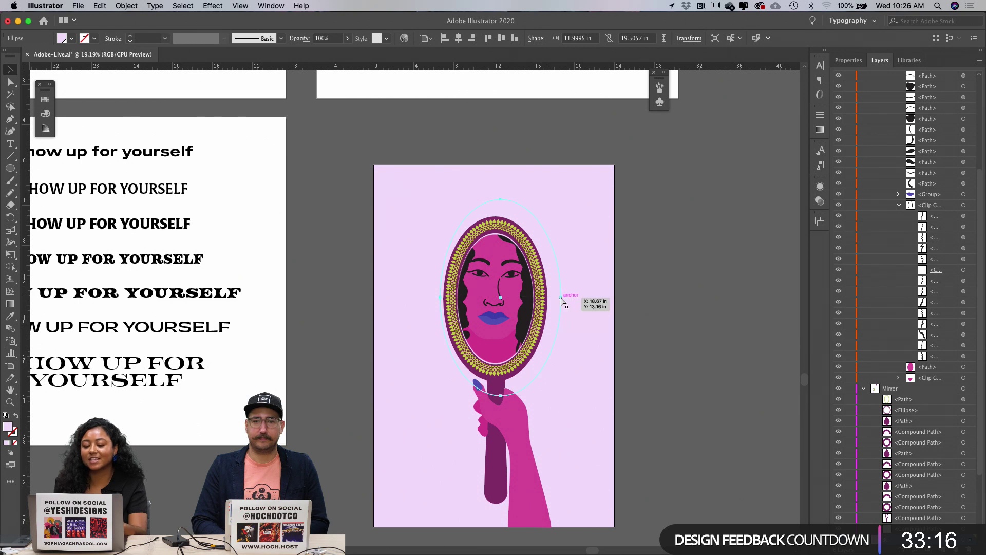
{"action": "key", "text": "super+z"}
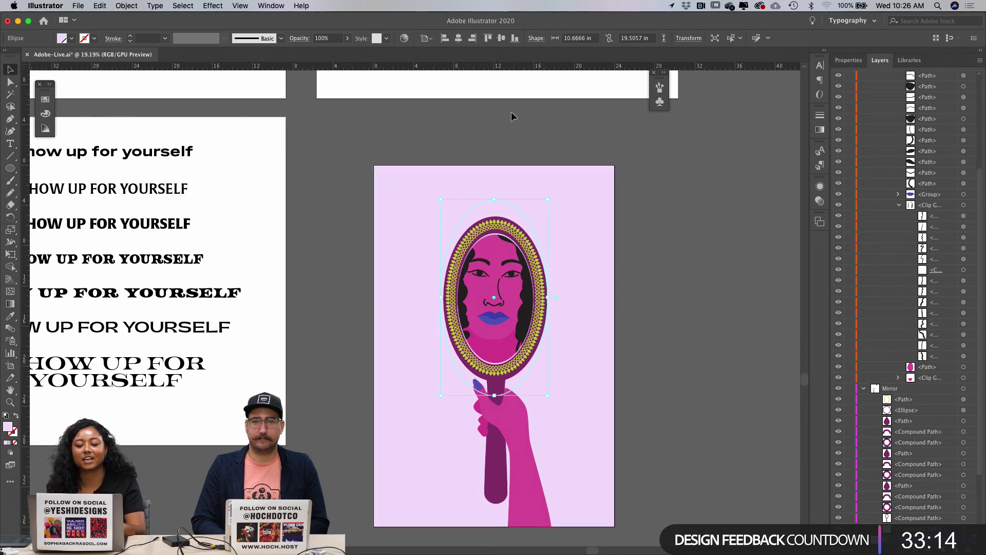
Step: Lock the pale lilac background rectangle so it cannot be selected
{"action": "left_click", "coordinate": [593, 178]}
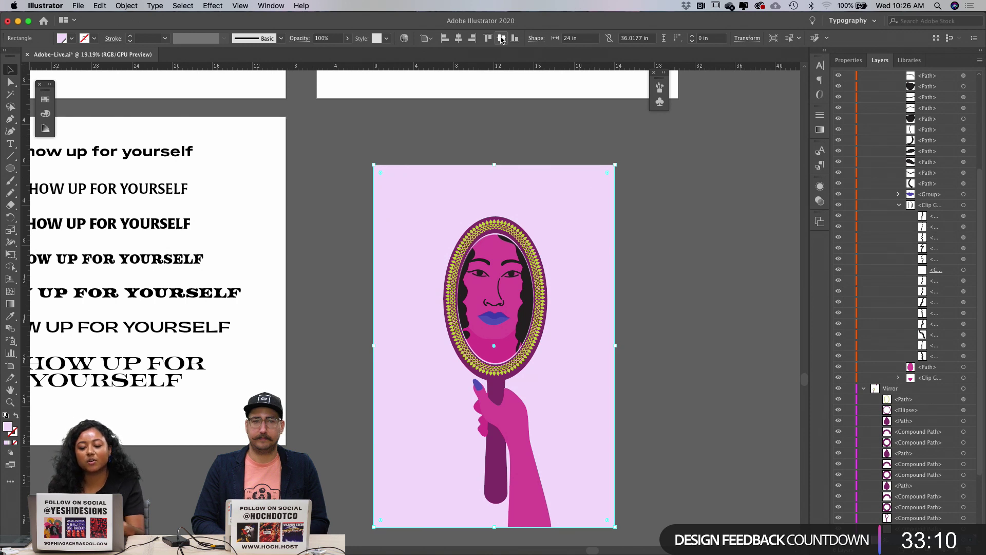
{"action": "key", "text": "super+shift+a"}
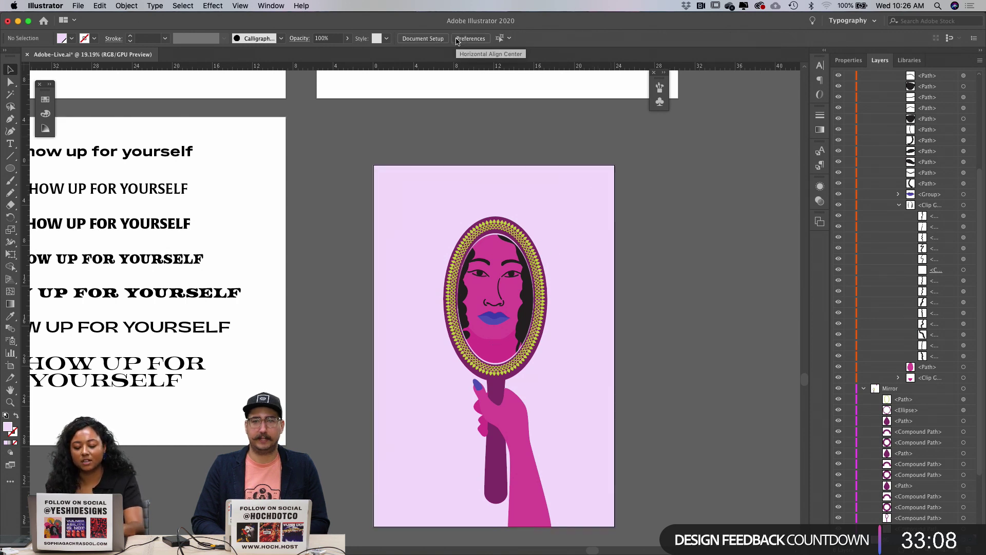
{"action": "scroll", "coordinate": [572, 325], "scroll_direction": "down", "scroll_amount": 1}
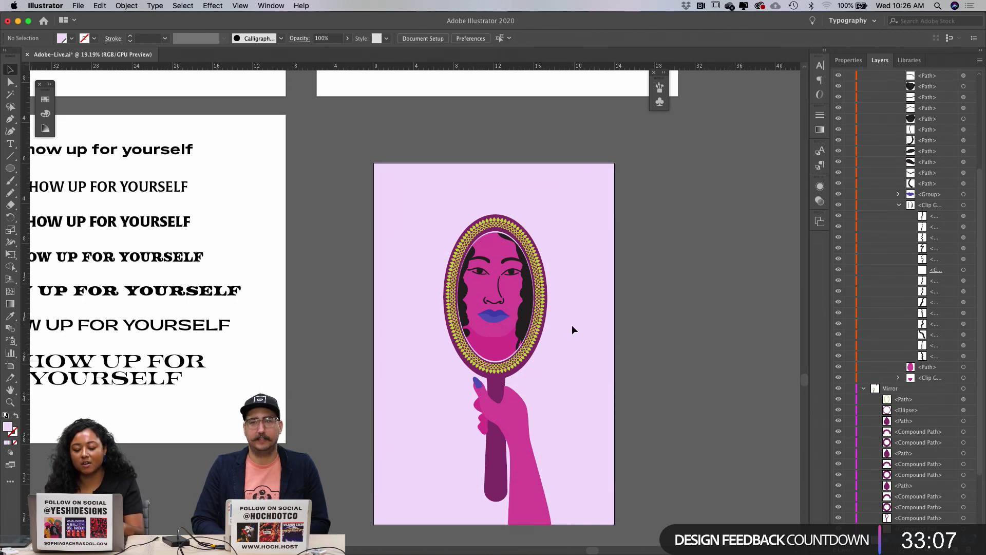
Step: Move the ellipse aside, away from the mirror and over the artboard's left edge
{"action": "left_click", "coordinate": [540, 240]}
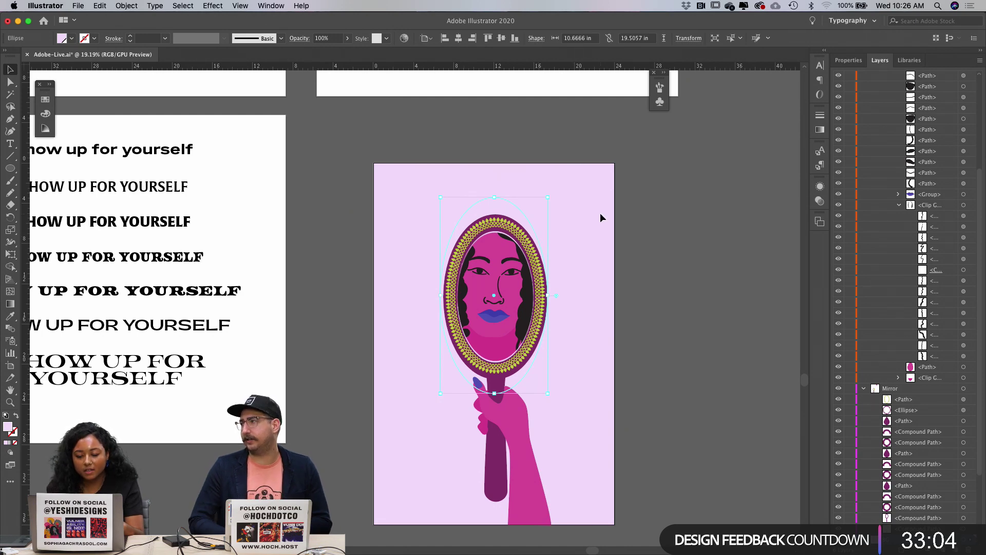
{"action": "scroll", "coordinate": [600, 213], "scroll_direction": "up", "scroll_amount": 5}
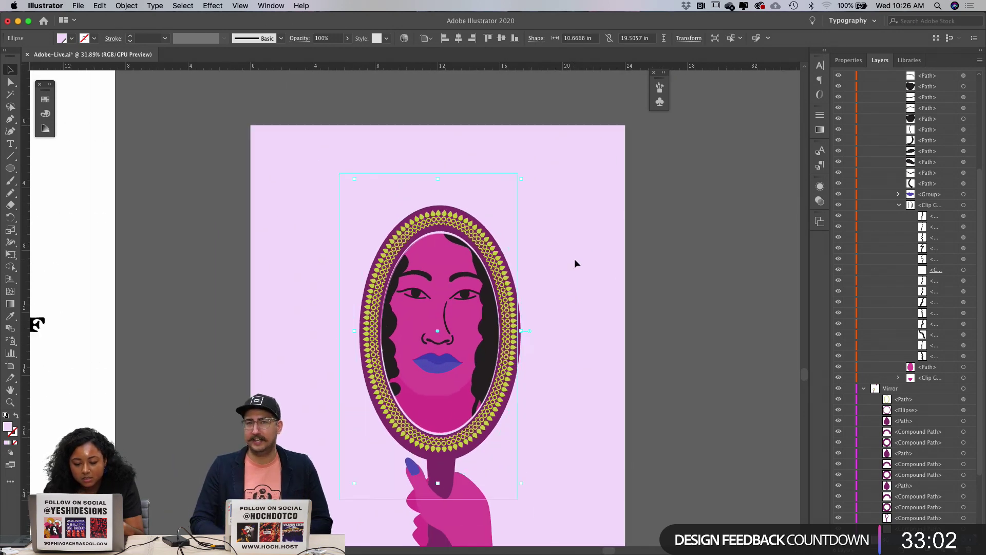
{"action": "scroll", "coordinate": [575, 258], "scroll_direction": "down", "scroll_amount": 4}
{"action": "left_click", "coordinate": [554, 402]}
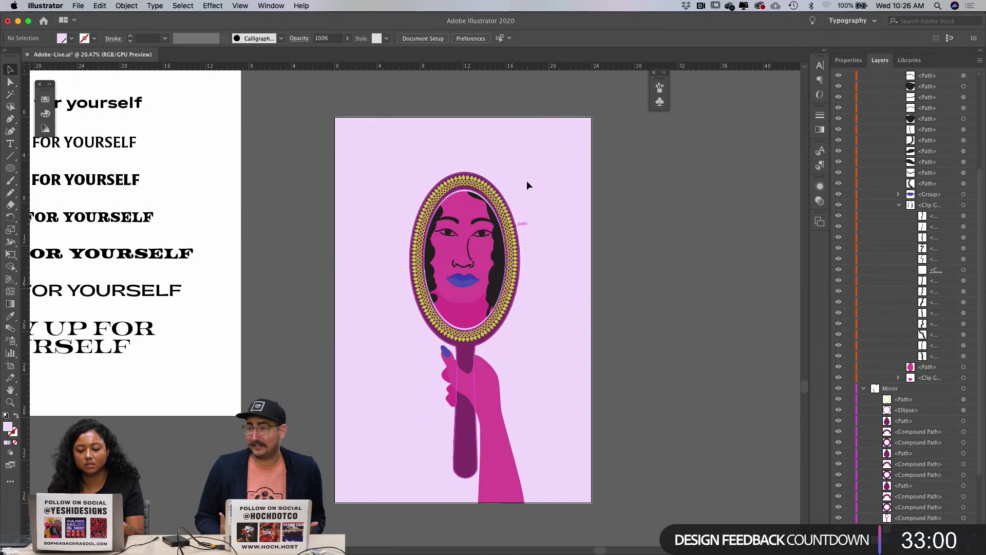
Step: Group the mirror, face and hand artwork, and center both this group and the ellipse horizontally on the artboard
{"action": "left_click_drag", "start_coordinate": [497, 175], "coordinate": [550, 505]}
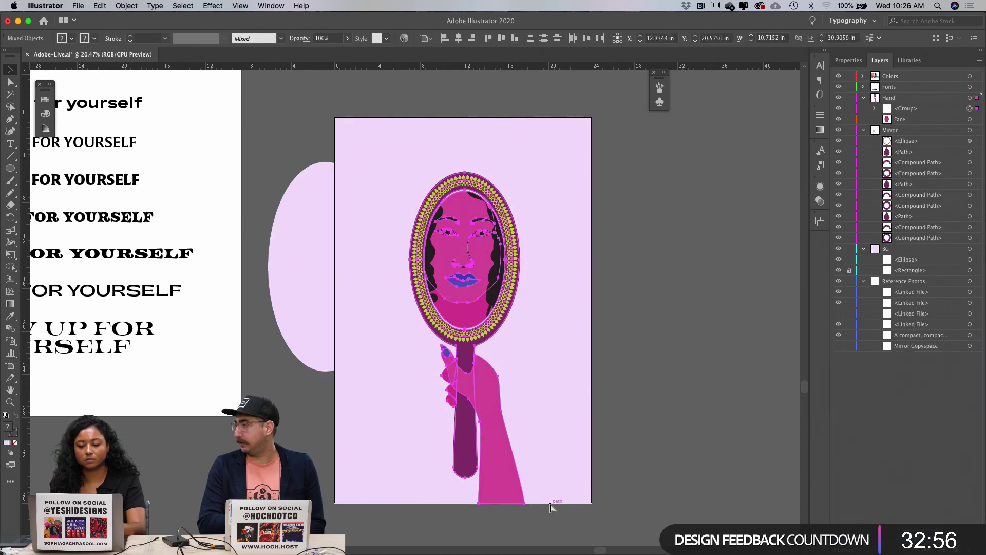
{"action": "key", "text": "super+g"}
{"action": "left_click", "coordinate": [456, 39]}
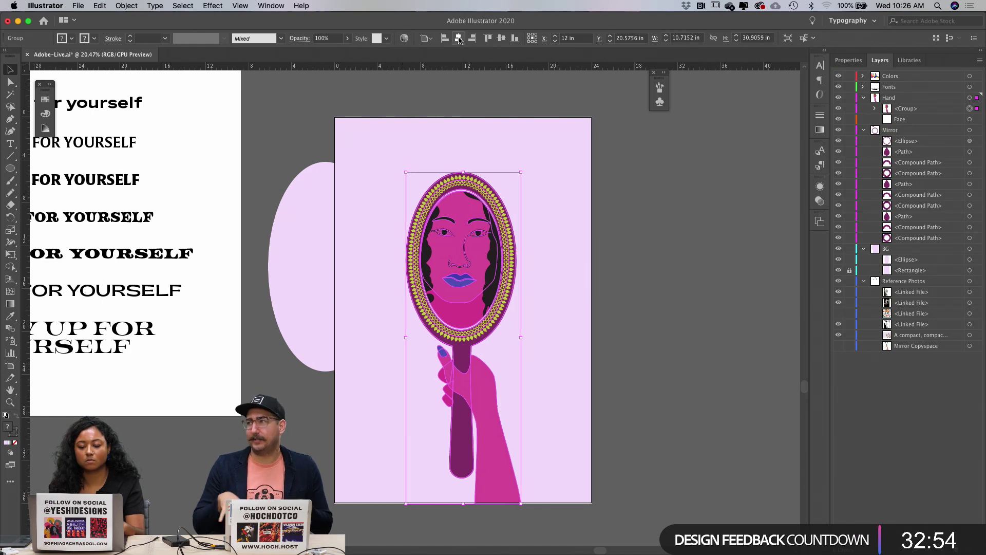
{"action": "left_click", "coordinate": [304, 194]}
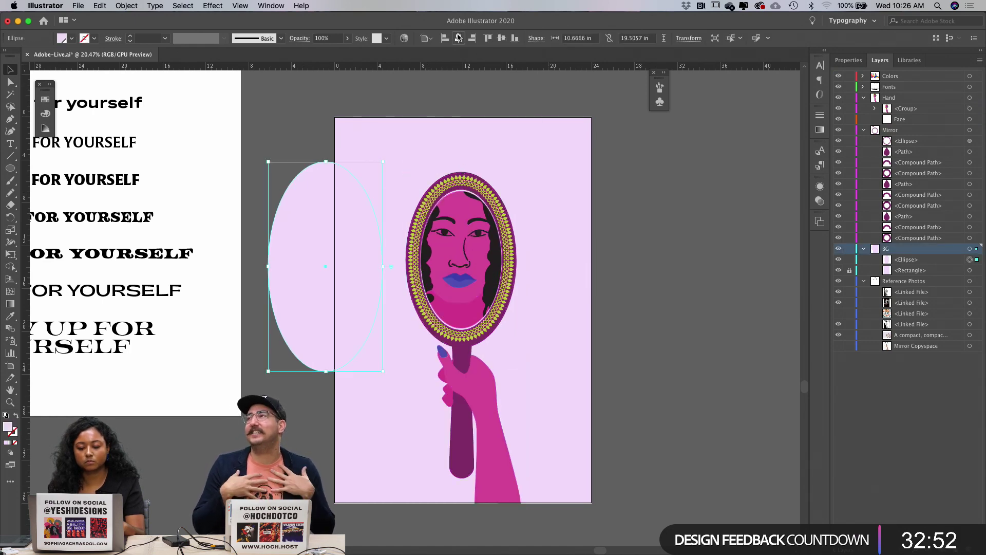
{"action": "left_click", "coordinate": [458, 38]}
{"action": "scroll", "coordinate": [419, 182], "scroll_direction": "up", "scroll_amount": 2}
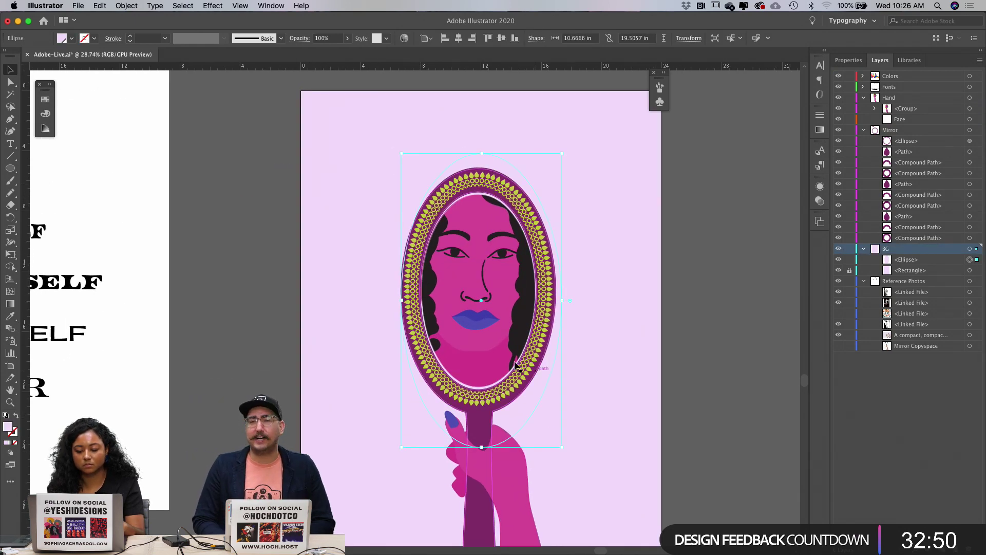
Step: Shift the mirror-and-hand group to about X 12.06 in, Y 20.65 in to line it up with the ellipse
{"action": "left_click_drag", "start_coordinate": [521, 337], "coordinate": [521, 338]}
{"action": "left_click", "coordinate": [623, 342]}
{"action": "left_click_drag", "start_coordinate": [383, 305], "coordinate": [445, 195]}
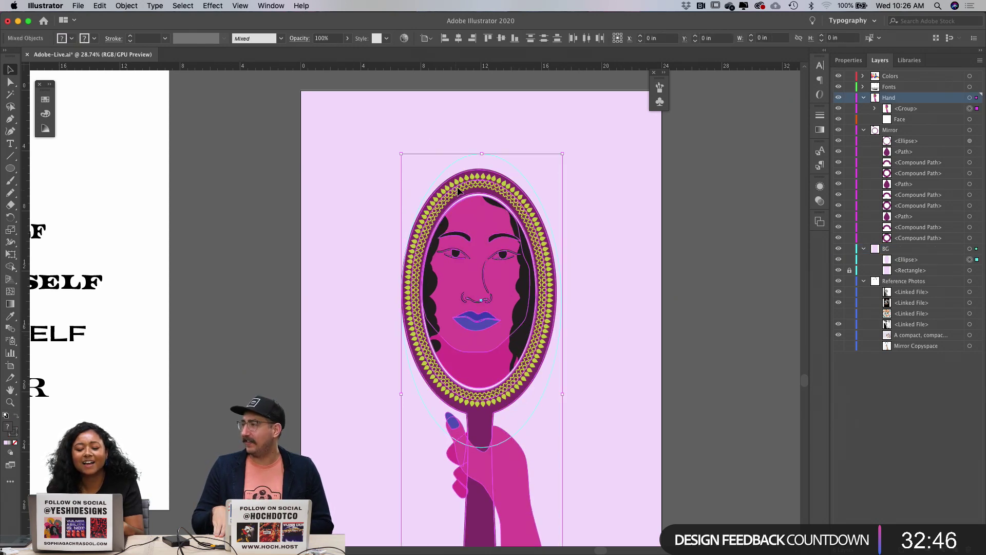
{"action": "left_click", "coordinate": [494, 139]}
{"action": "left_click", "coordinate": [489, 224]}
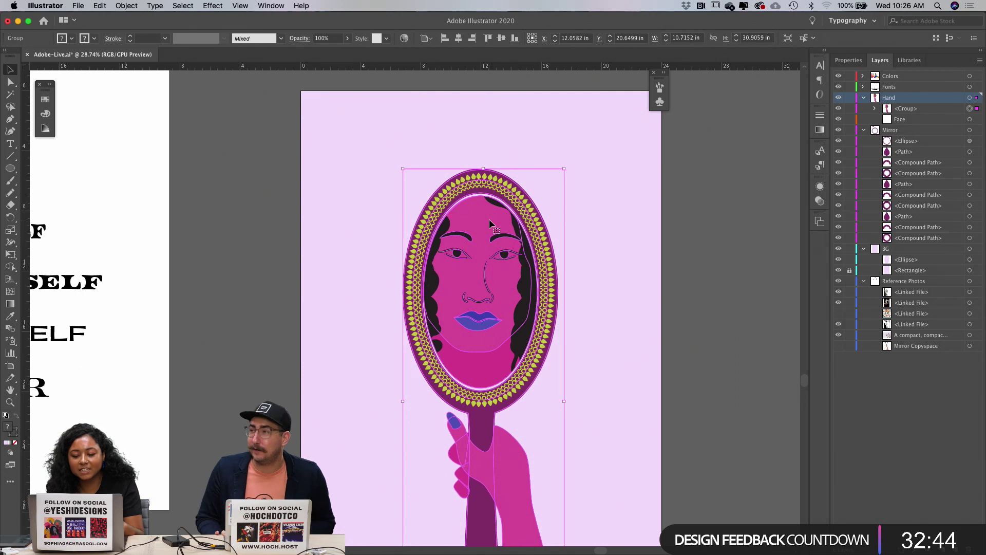
{"action": "left_click", "coordinate": [521, 161]}
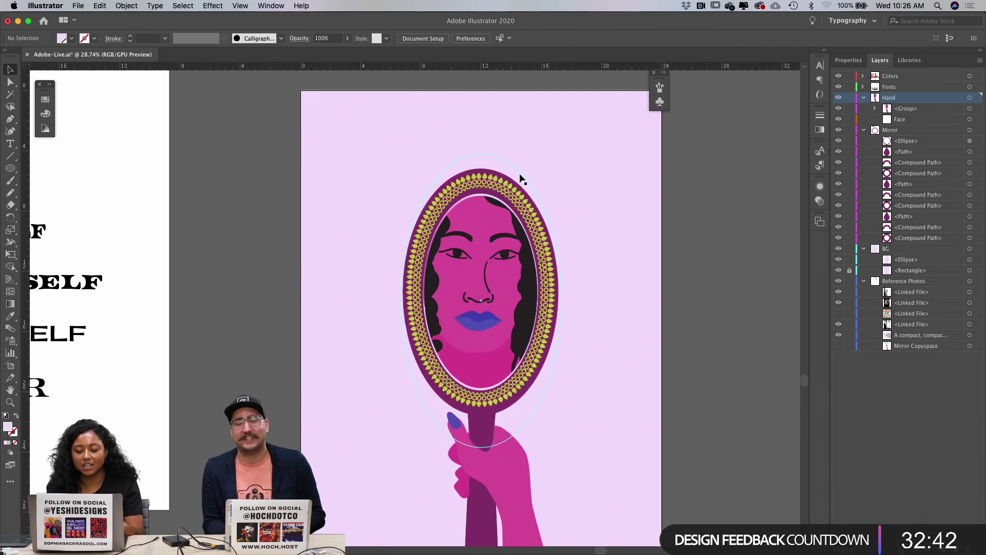
Step: Scale the ellipse around the mirror uniformly to 110%
{"action": "left_click", "coordinate": [520, 167]}
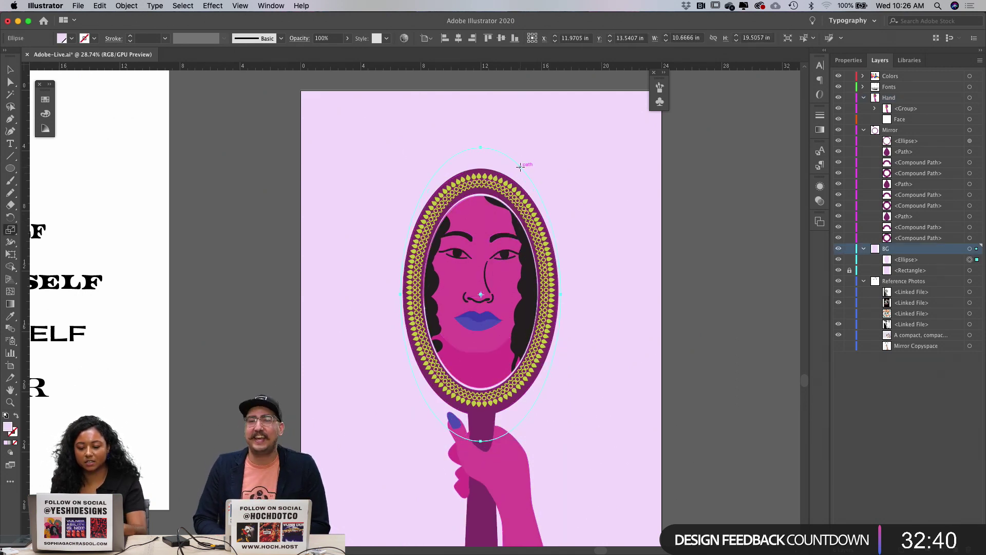
{"action": "key", "text": "s"}
{"action": "key", "text": "Return"}
{"action": "type", "text": "110"}
{"action": "key", "text": "Return"}
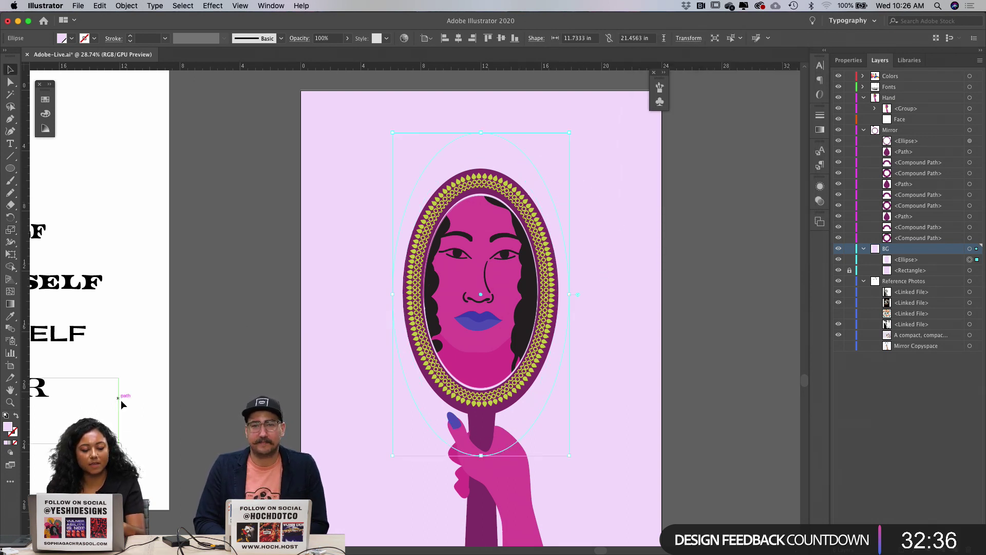
Step: Give the ellipse around the mirror no fill and a 1 pt black stroke
{"action": "key", "text": "shift+x"}
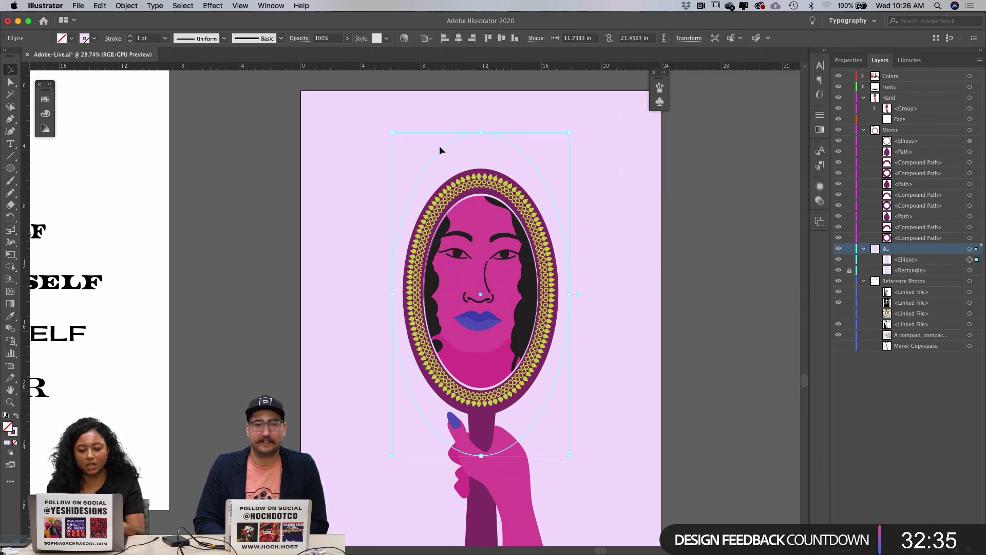
{"action": "left_click", "coordinate": [46, 99]}
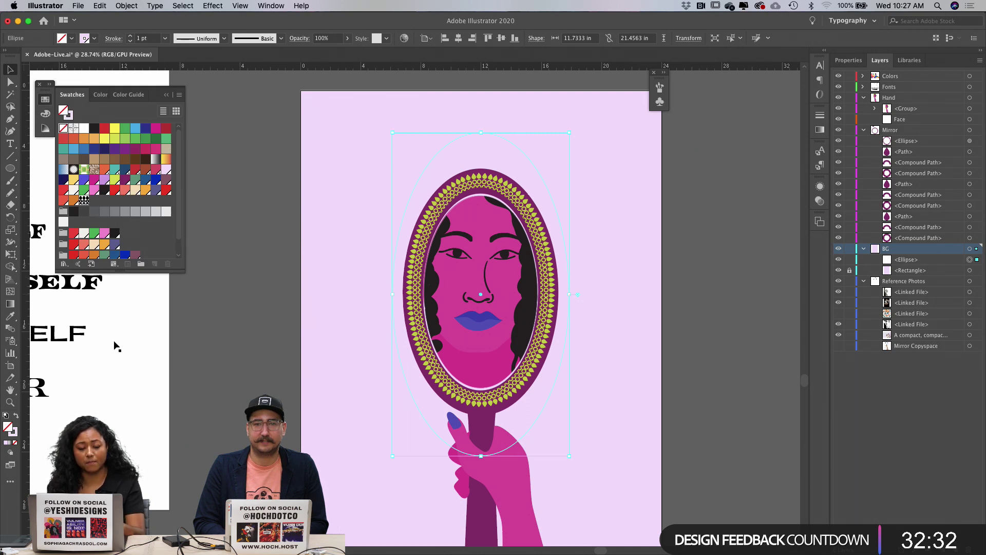
{"action": "left_click", "coordinate": [204, 285]}
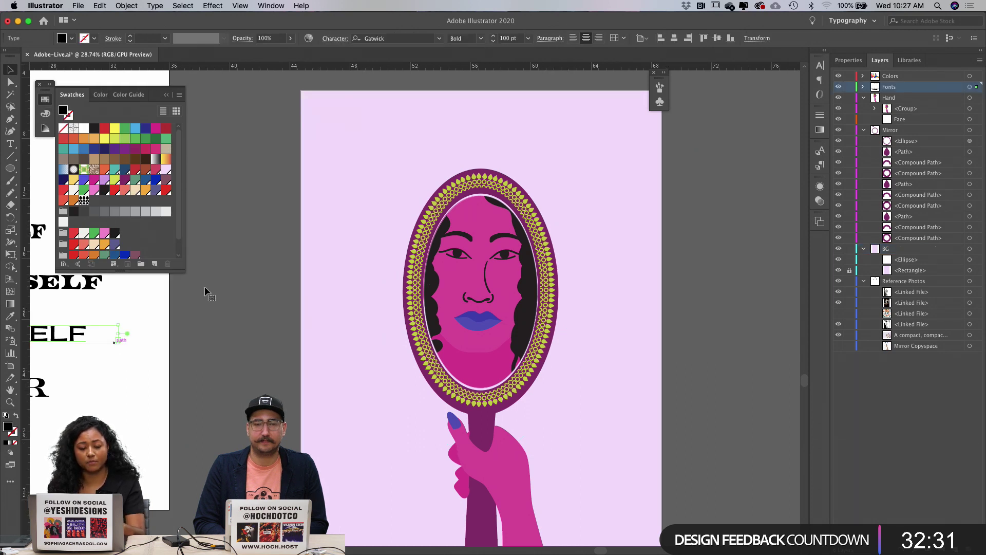
{"action": "left_click", "coordinate": [437, 154]}
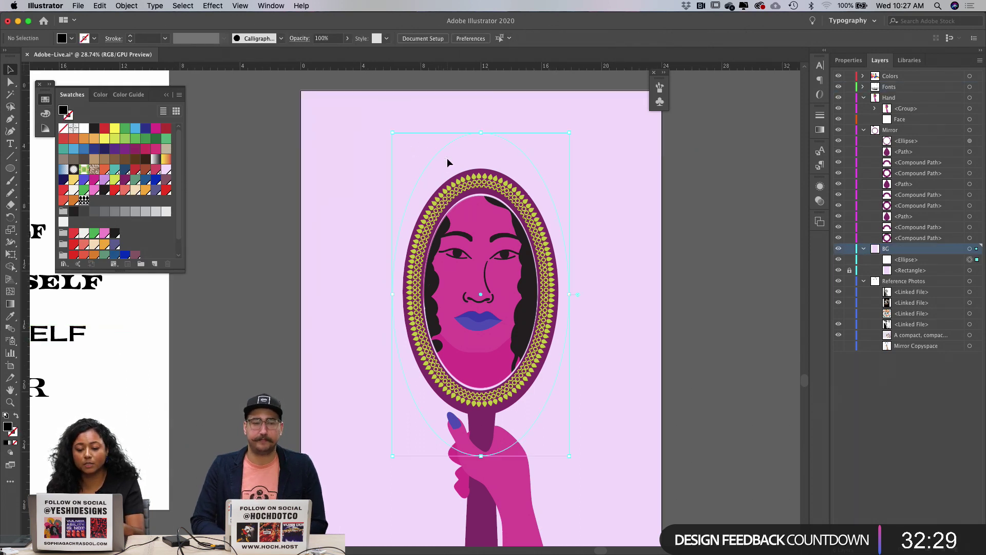
{"action": "left_click", "coordinate": [116, 234]}
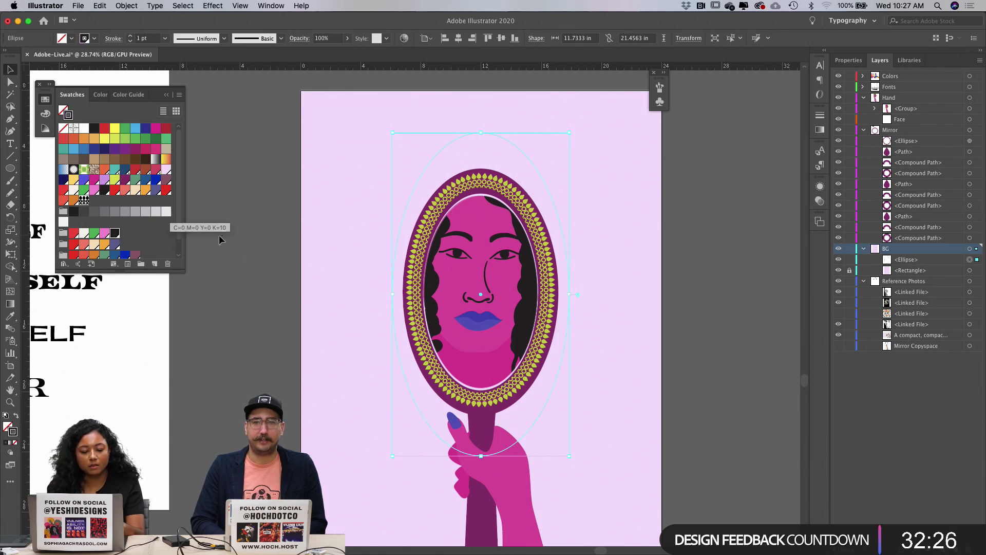
{"action": "left_click", "coordinate": [264, 268]}
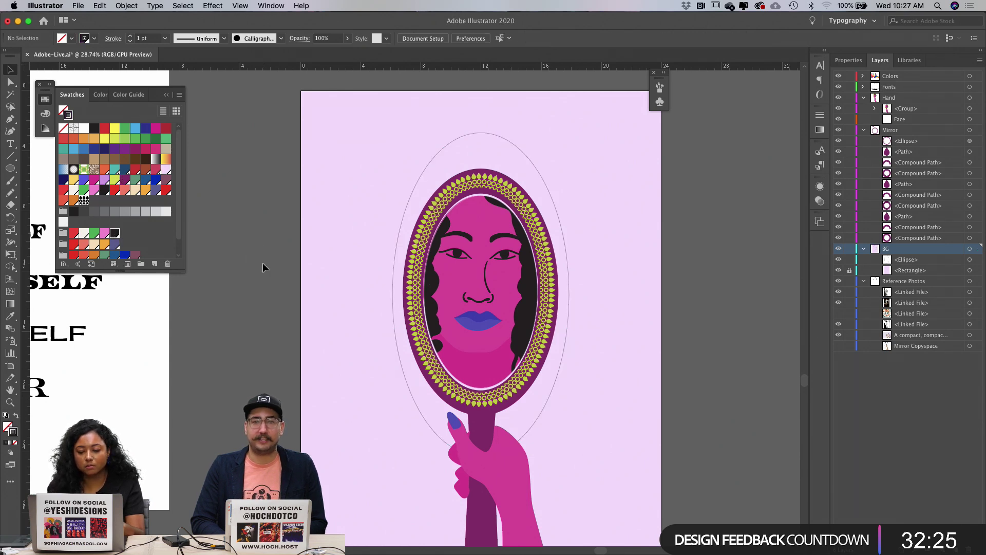
Step: Shorten the ellipse by lowering its top edge to a height of about 20.5 in and then raising its bottom edge
{"action": "left_click", "coordinate": [528, 160]}
{"action": "scroll", "coordinate": [528, 159], "scroll_direction": "down", "scroll_amount": 2}
{"action": "left_click_drag", "start_coordinate": [487, 104], "coordinate": [488, 119]}
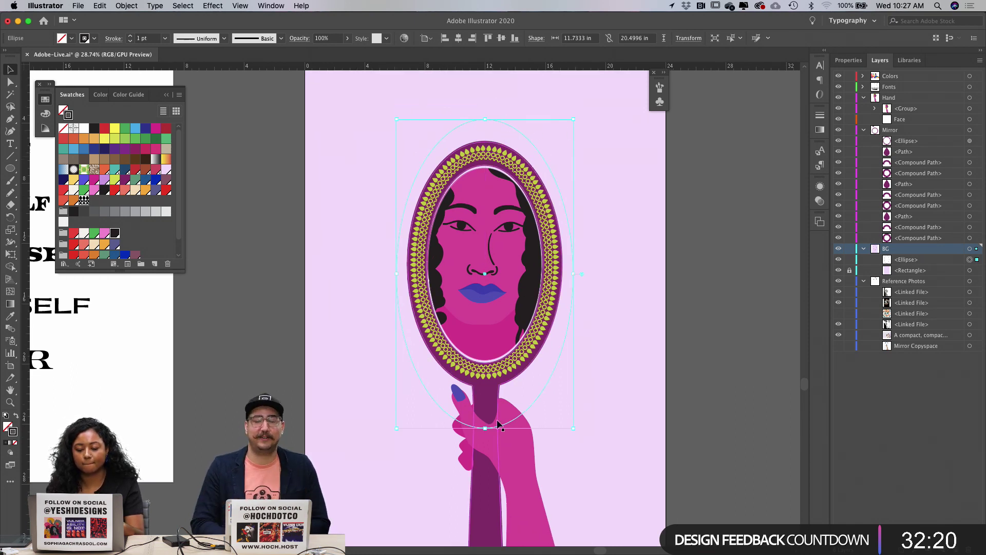
{"action": "left_click_drag", "start_coordinate": [485, 428], "coordinate": [486, 417]}
{"action": "left_click", "coordinate": [612, 362]}
{"action": "scroll", "coordinate": [612, 360], "scroll_direction": "right", "scroll_amount": 1}
{"action": "scroll", "coordinate": [612, 341], "scroll_direction": "down", "scroll_amount": 2}
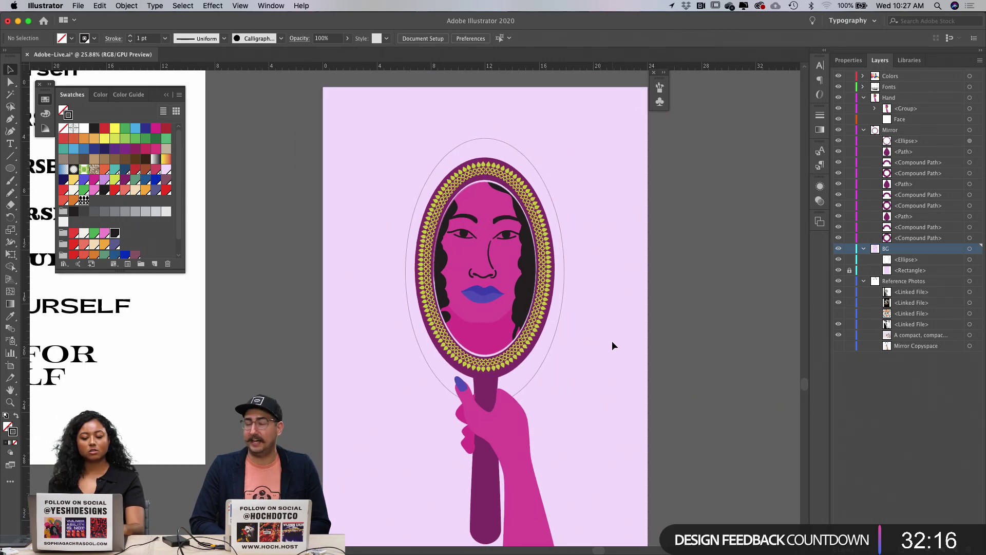
Step: Add the phrase "show up for yourself" as type on a path along the ellipse around the mirror
{"action": "scroll", "coordinate": [611, 341], "scroll_direction": "down", "scroll_amount": 2}
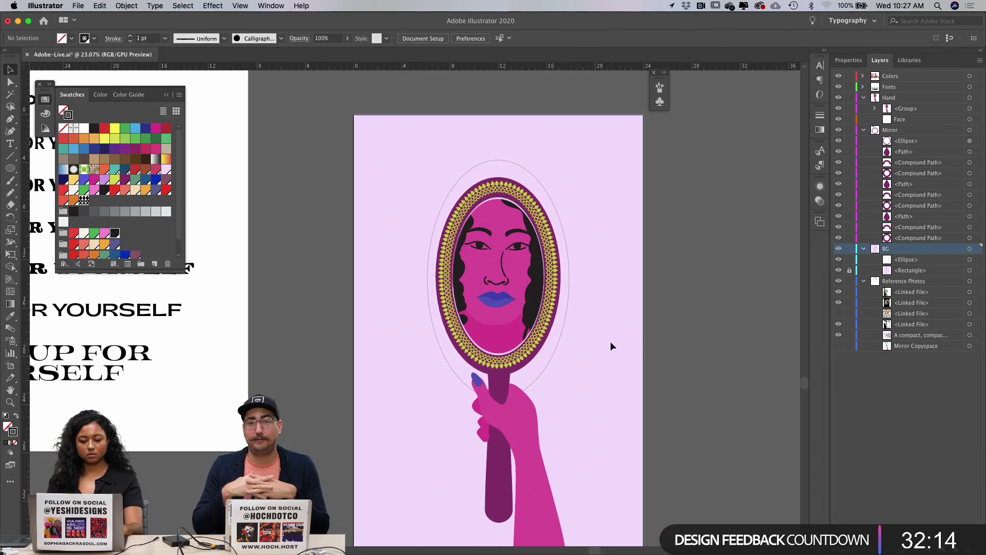
{"action": "scroll", "coordinate": [610, 341], "scroll_direction": "down", "scroll_amount": 1}
{"action": "scroll", "coordinate": [611, 350], "scroll_direction": "up", "scroll_amount": 1}
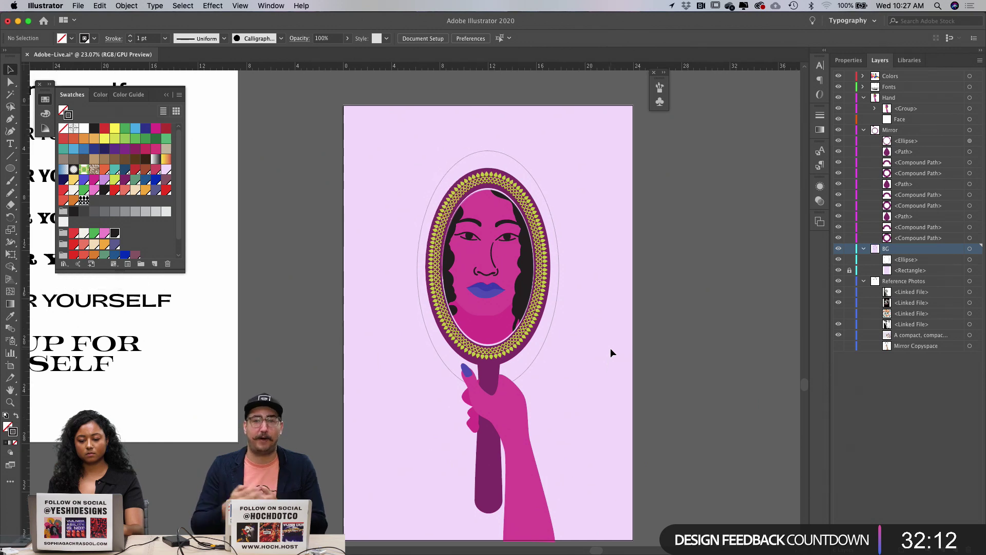
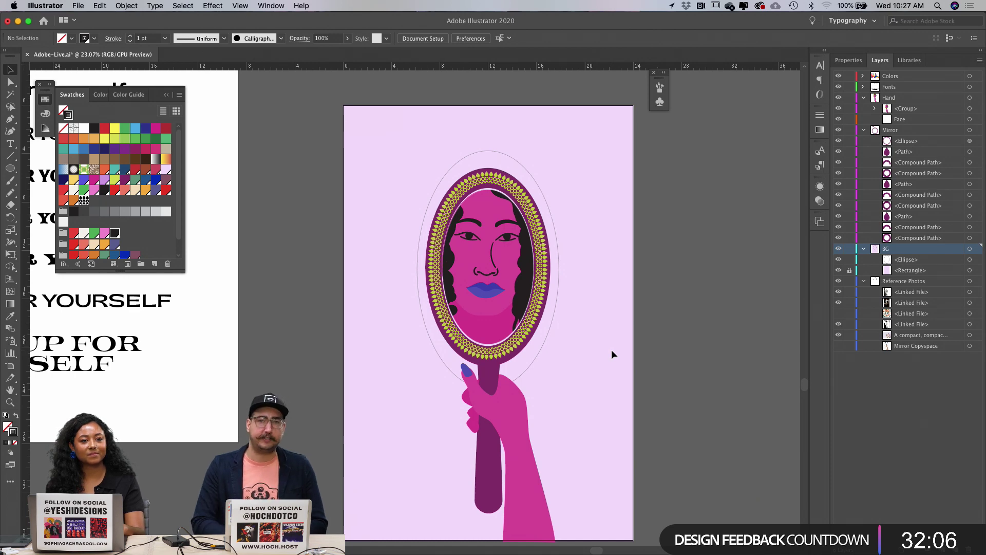
{"action": "scroll", "coordinate": [568, 288], "scroll_direction": "up", "scroll_amount": 2}
{"action": "key", "text": "t"}
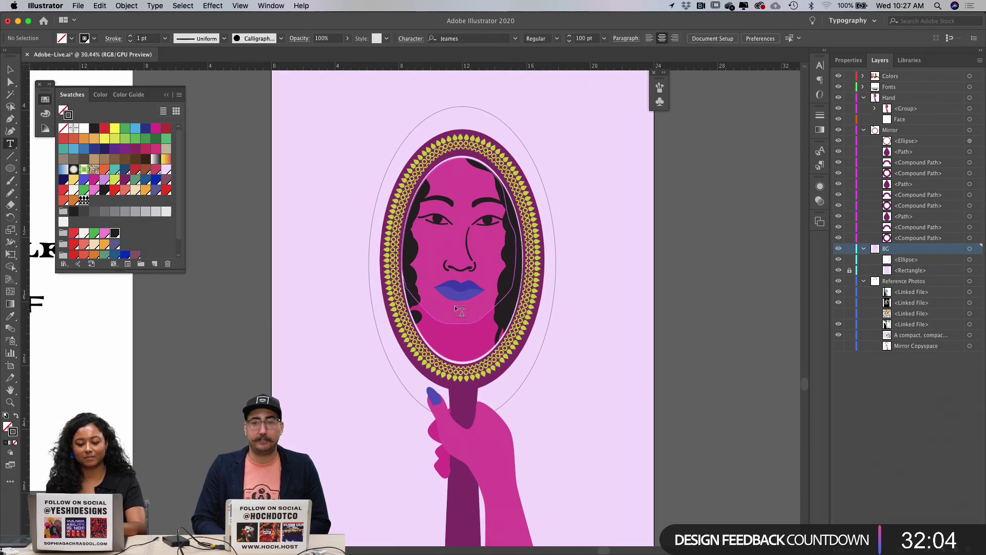
{"action": "left_click_drag", "start_coordinate": [16, 145], "coordinate": [72, 165]}
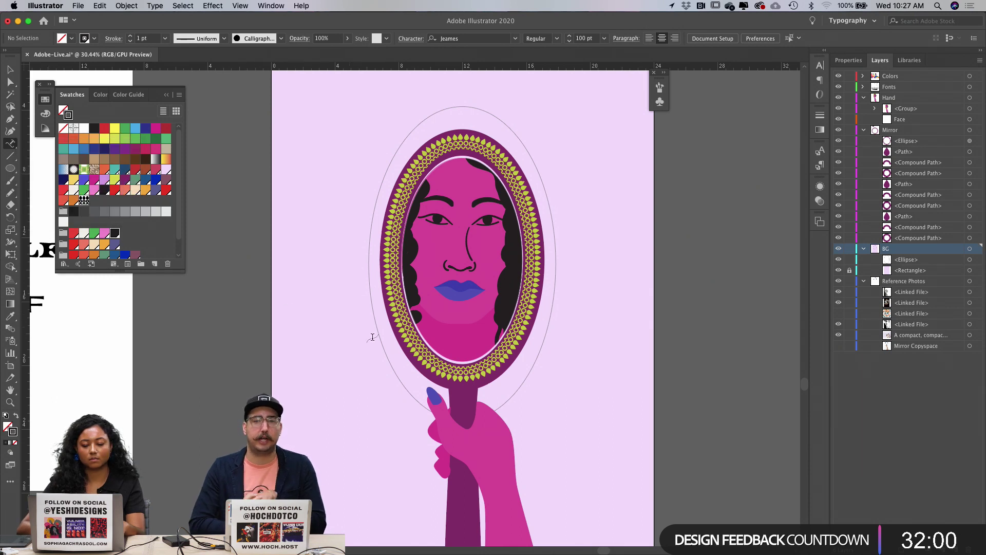
{"action": "left_click", "coordinate": [388, 359]}
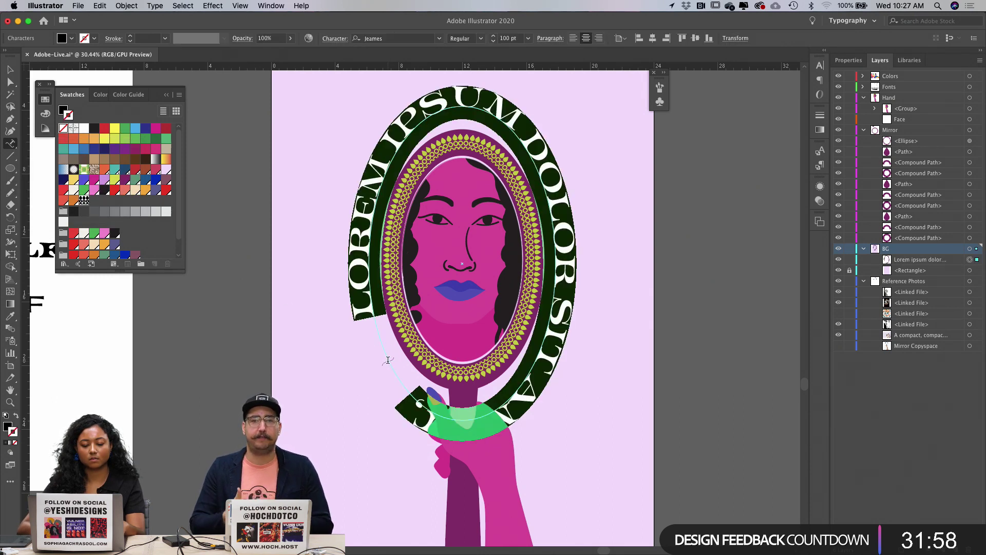
{"action": "type", "text": "show up"}
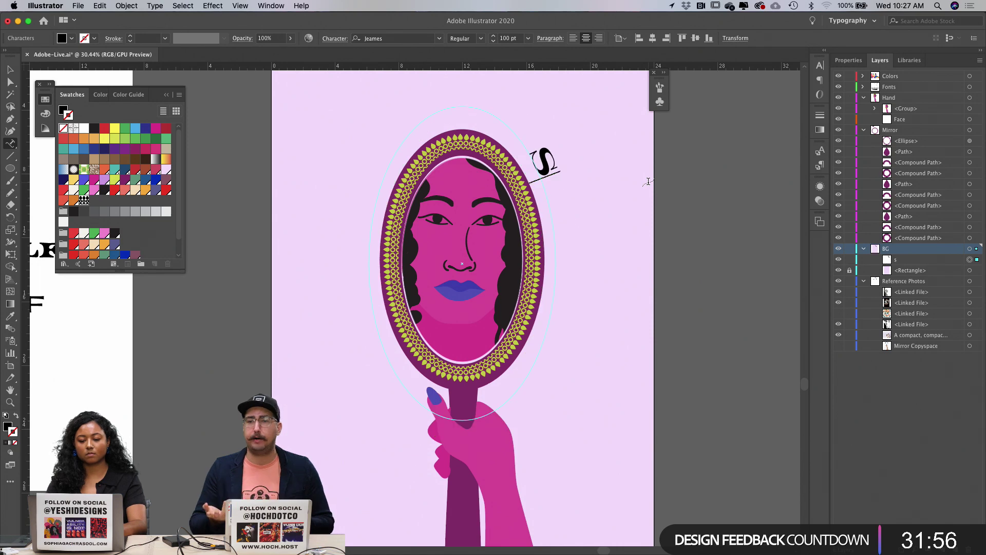
{"action": "type", "text": " for yourself"}
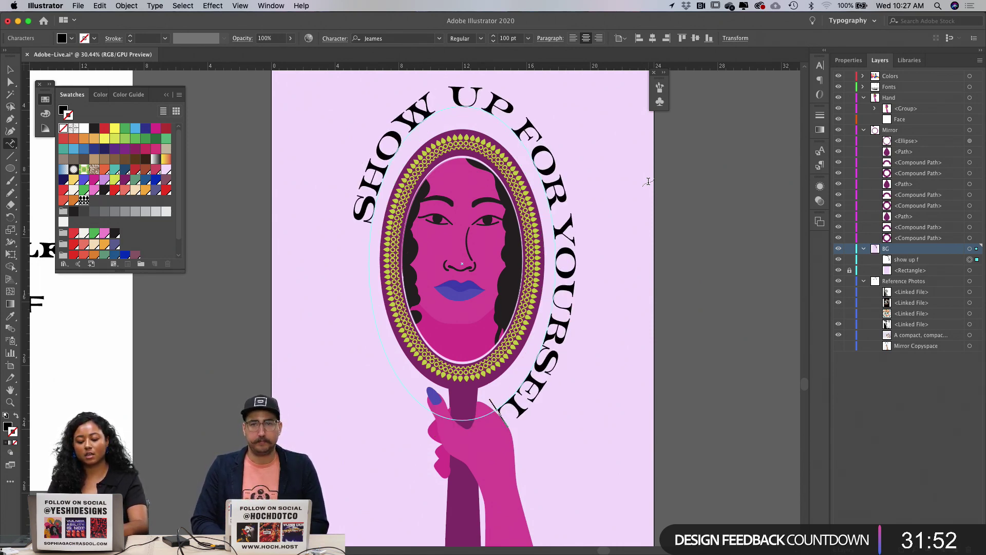
{"action": "type", "text": "f"}
Step: Shift the curved text along the ellipse by setting its end bracket near the ellipse's bottom, just right of the mirror handle
{"action": "left_click", "coordinate": [11, 82]}
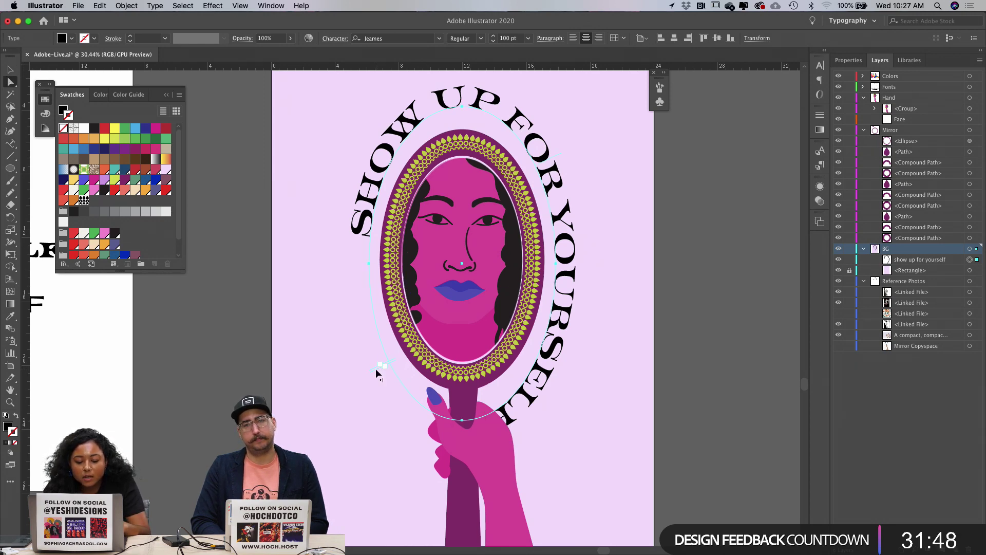
{"action": "left_click_drag", "start_coordinate": [377, 370], "coordinate": [579, 291]}
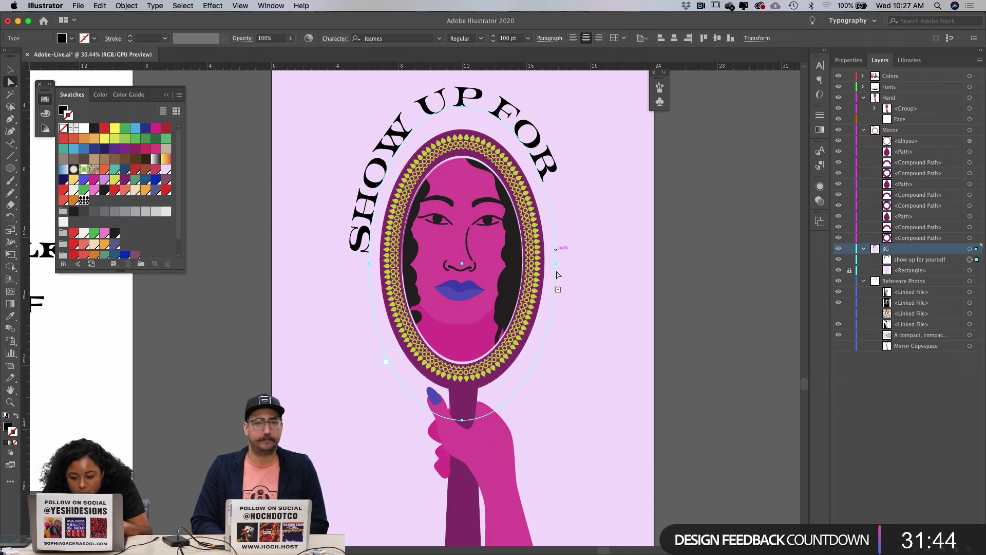
{"action": "left_click_drag", "start_coordinate": [380, 357], "coordinate": [357, 378]}
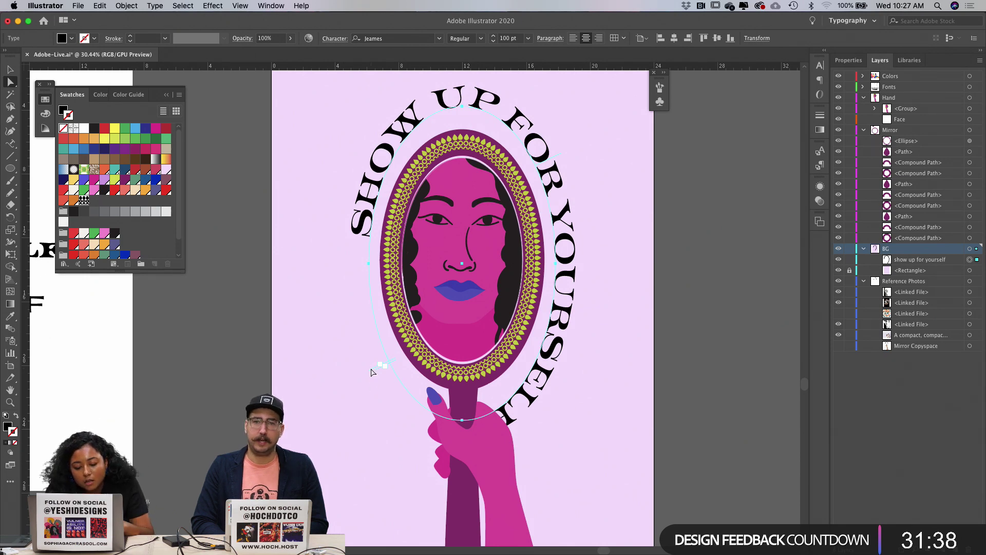
{"action": "left_click_drag", "start_coordinate": [374, 369], "coordinate": [501, 423]}
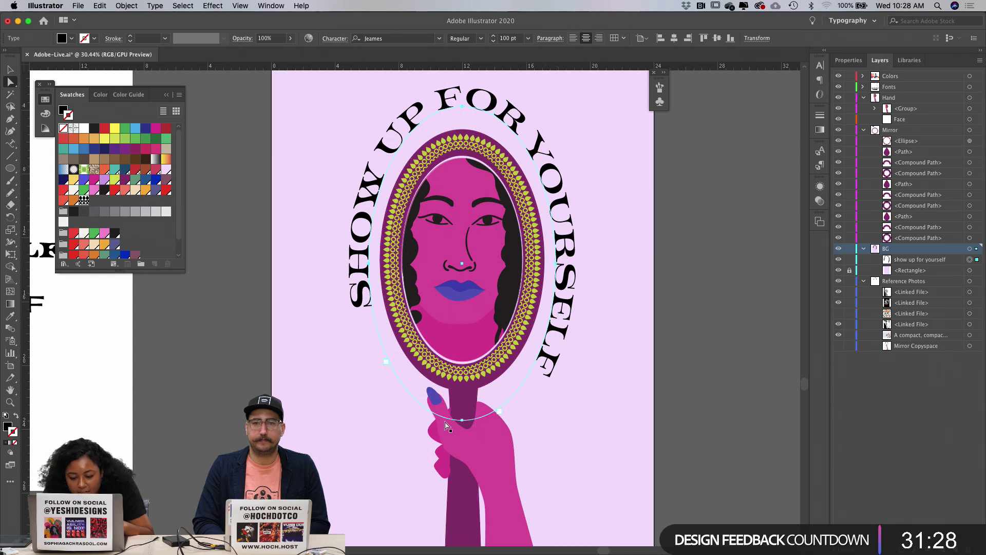
{"action": "key", "text": "v"}
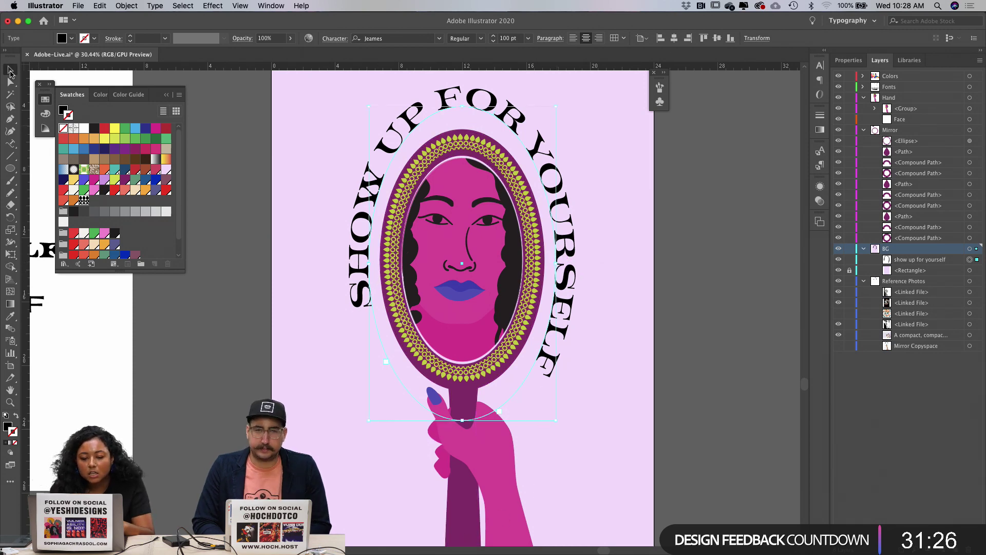
{"action": "scroll", "coordinate": [501, 426], "scroll_direction": "up", "scroll_amount": 3}
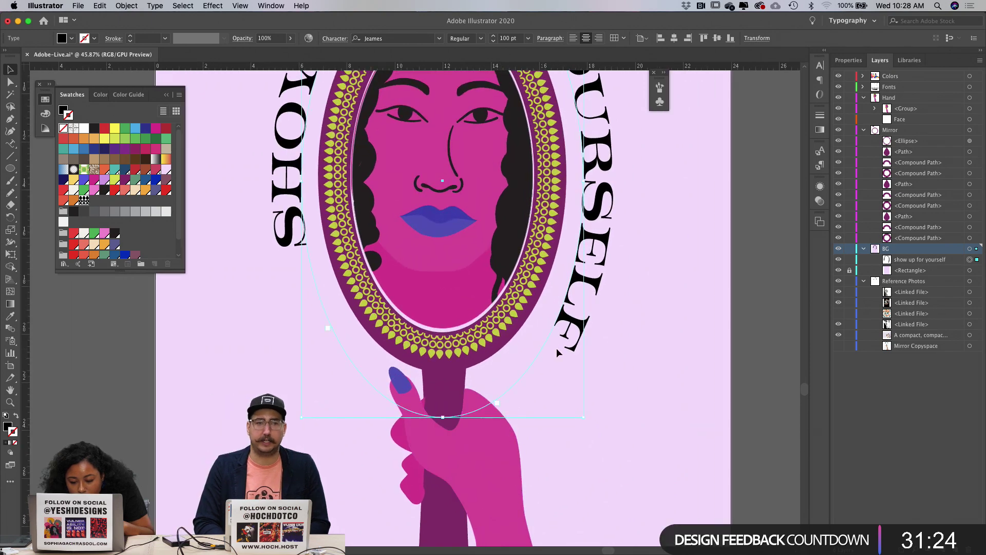
{"action": "left_click", "coordinate": [631, 308]}
{"action": "left_click", "coordinate": [594, 298]}
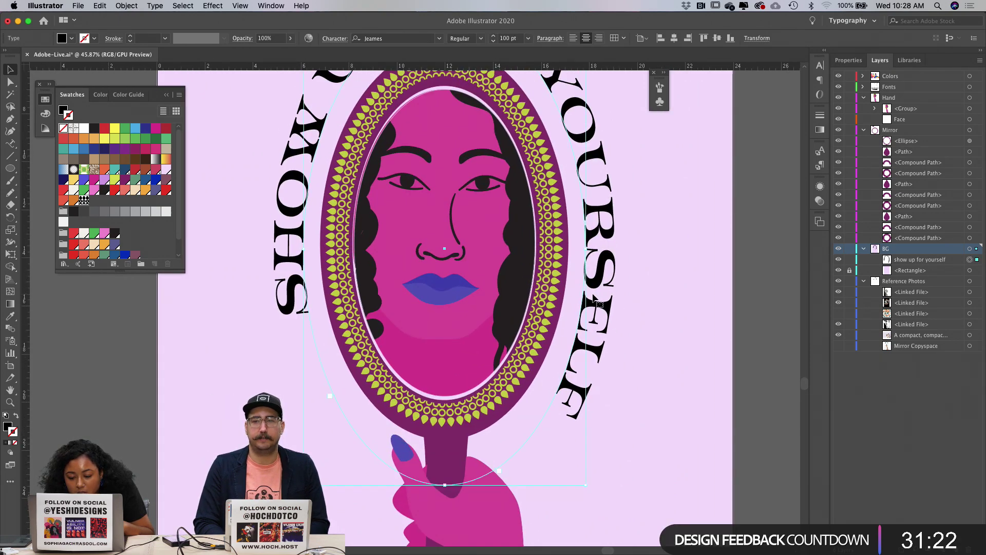
{"action": "scroll", "coordinate": [596, 303], "scroll_direction": "down", "scroll_amount": 1}
{"action": "scroll", "coordinate": [588, 257], "scroll_direction": "up", "scroll_amount": 2}
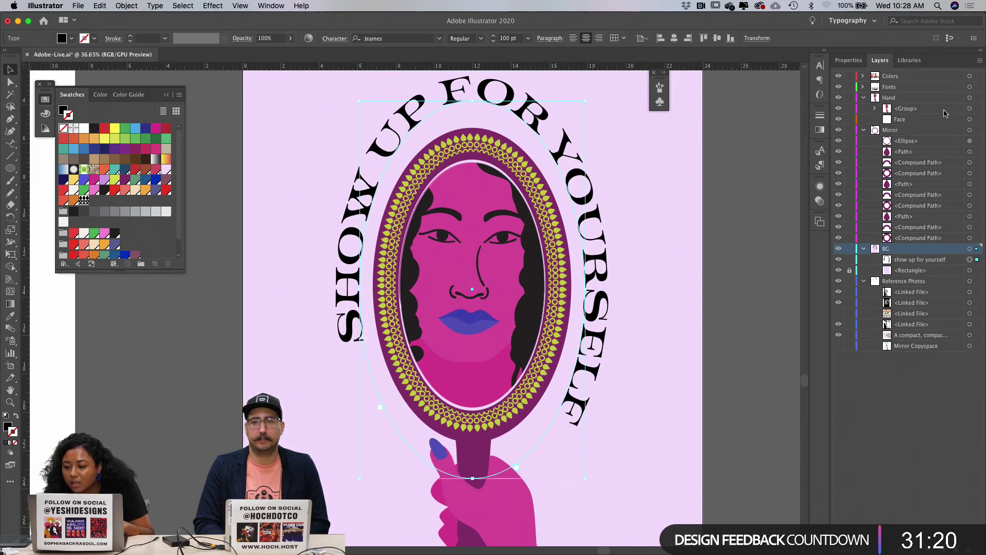
Step: Move the curved text onto a new layer named Text and place that layer directly above the Hand layer
{"action": "left_click", "coordinate": [929, 262]}
{"action": "left_click", "coordinate": [956, 549]}
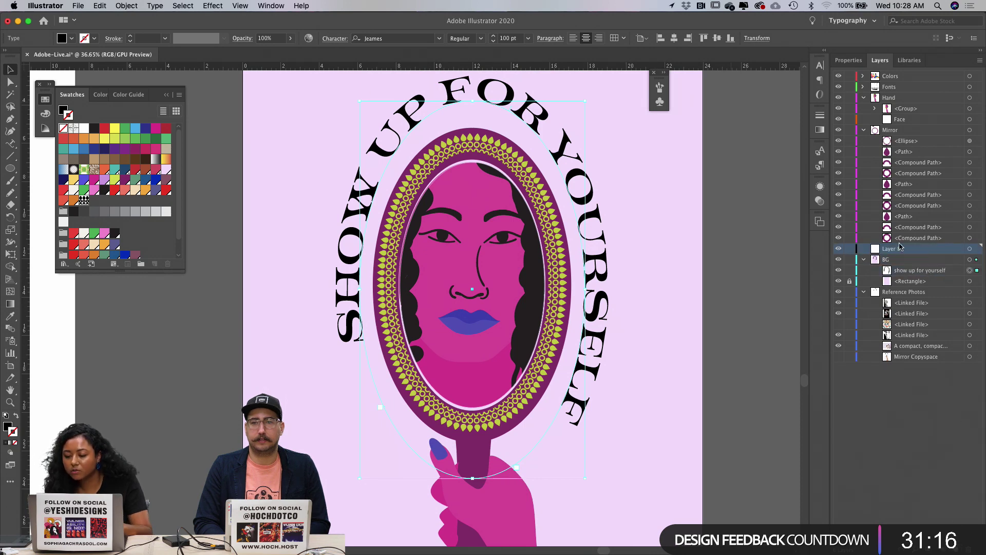
{"action": "double_click", "coordinate": [894, 249]}
{"action": "type", "text": "Text"}
{"action": "key", "text": "Return"}
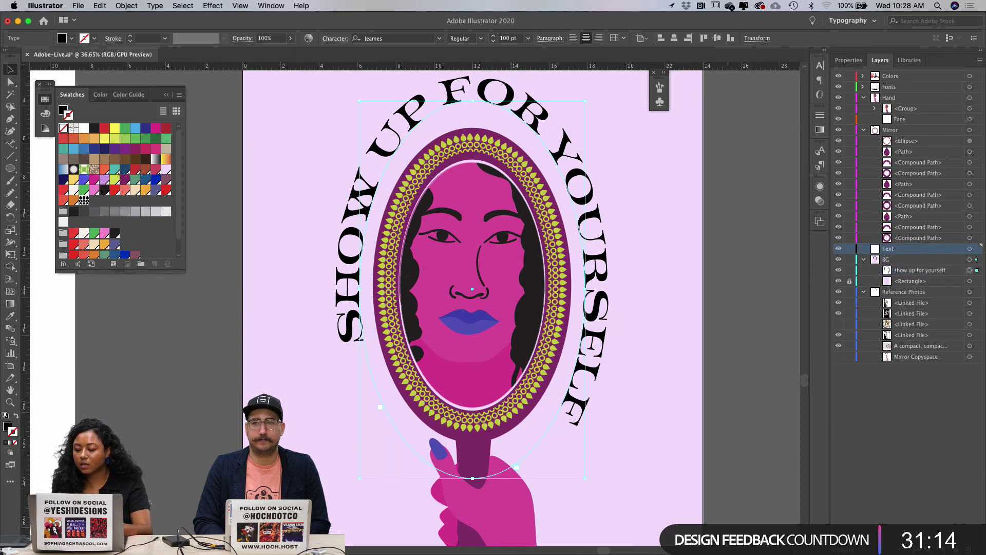
{"action": "left_click_drag", "start_coordinate": [909, 270], "coordinate": [904, 250]}
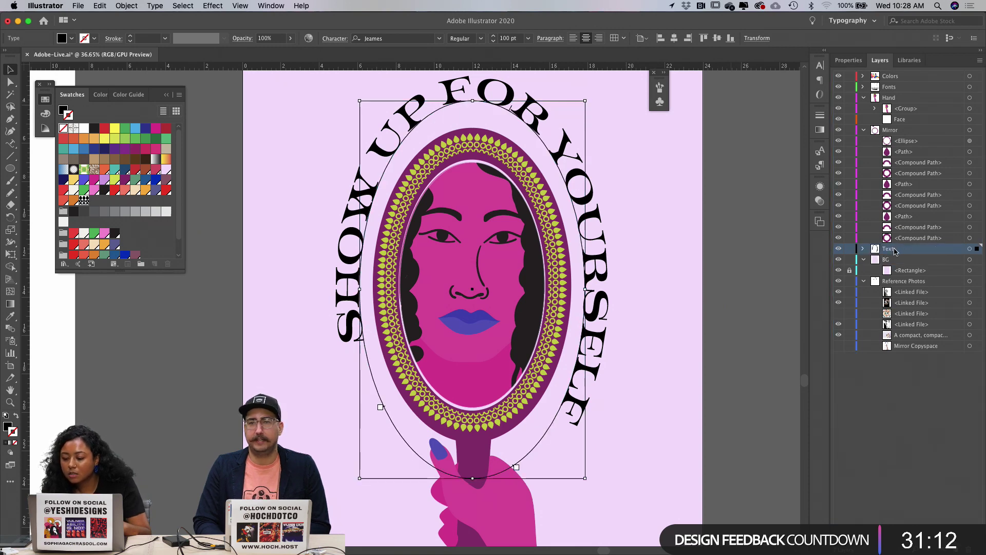
{"action": "left_click_drag", "start_coordinate": [897, 115], "coordinate": [896, 93]}
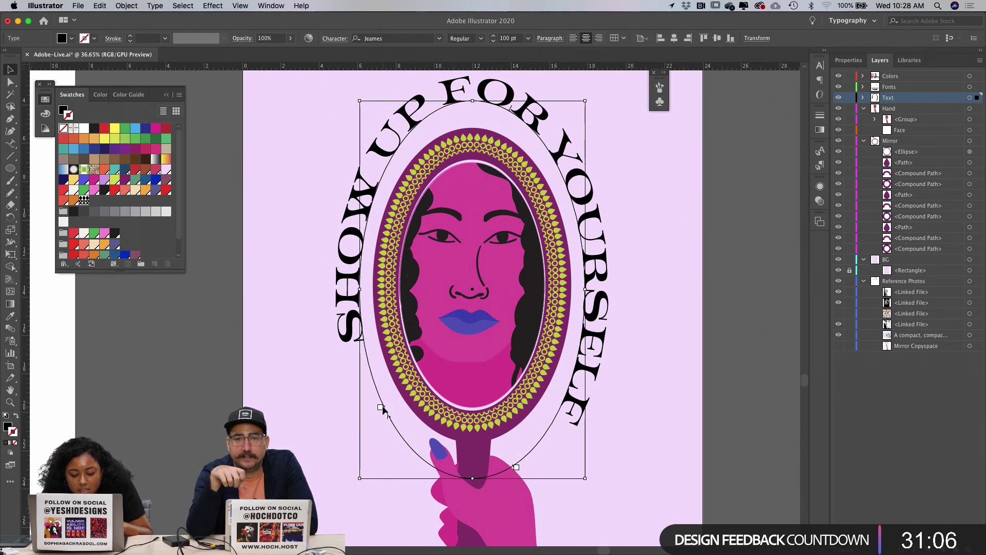
Step: Center the curved text over the mirror by bringing its start and end brackets together at the ellipse's bottom center
{"action": "left_click_drag", "start_coordinate": [383, 409], "coordinate": [474, 480]}
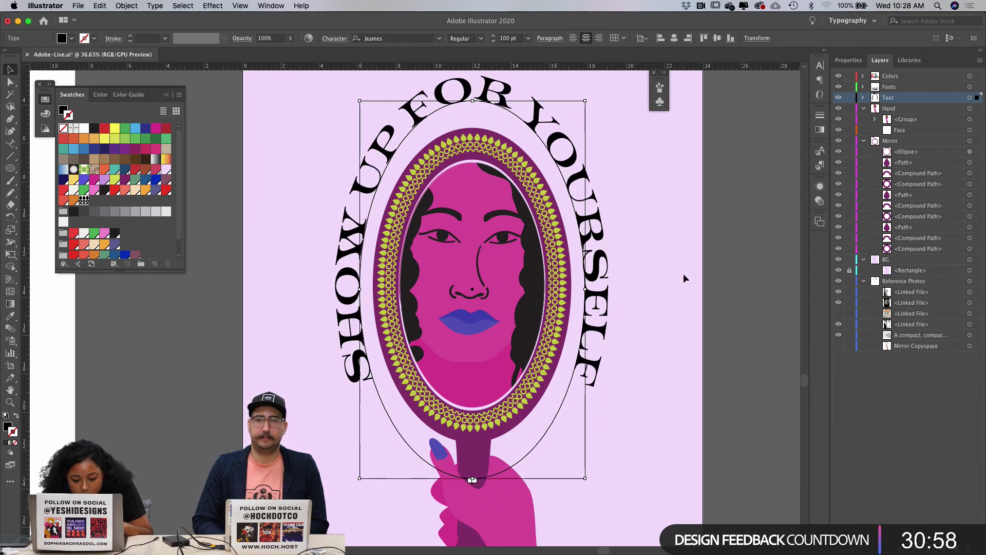
{"action": "left_click", "coordinate": [603, 128]}
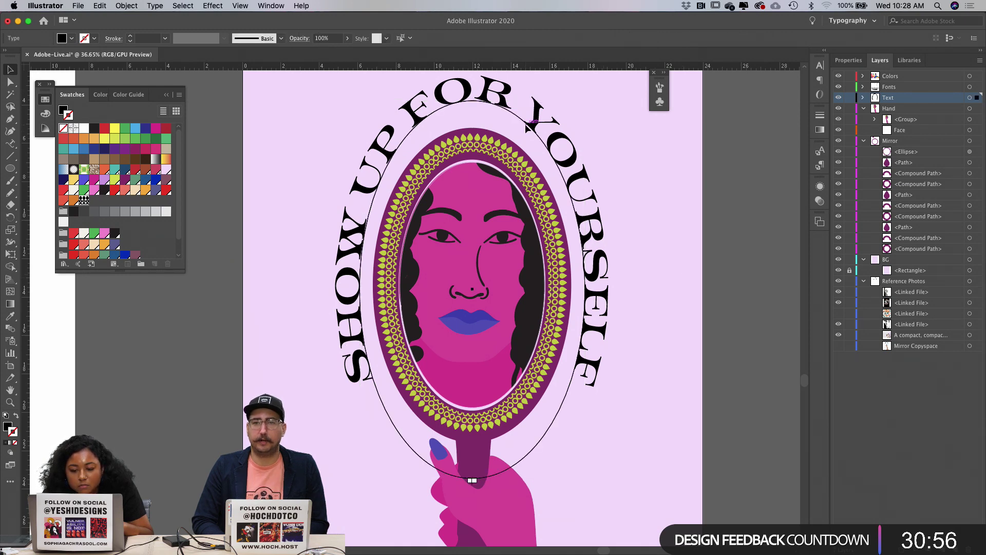
{"action": "left_click", "coordinate": [525, 124]}
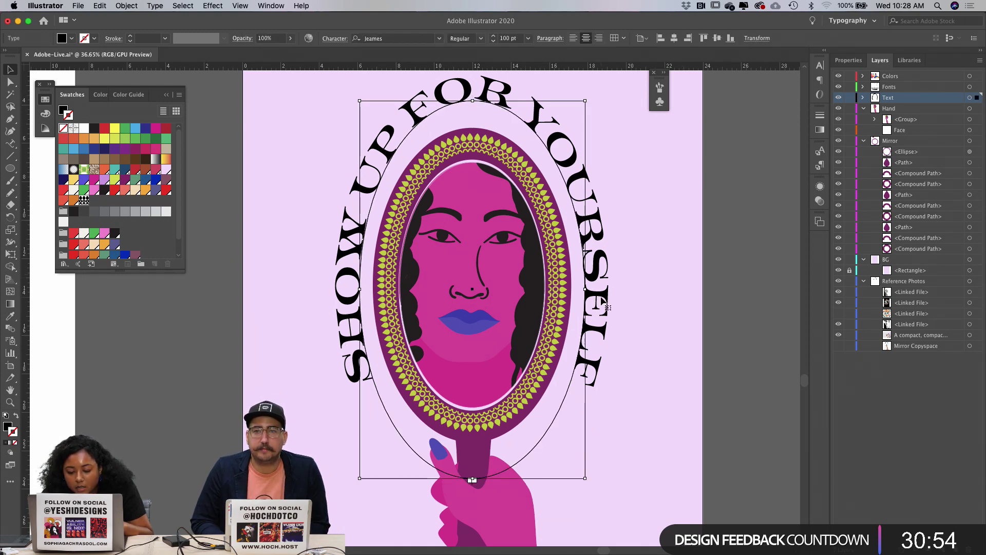
{"action": "scroll", "coordinate": [602, 301], "scroll_direction": "down", "scroll_amount": 5}
{"action": "scroll", "coordinate": [519, 203], "scroll_direction": "up", "scroll_amount": 4}
{"action": "left_click", "coordinate": [648, 211]}
{"action": "scroll", "coordinate": [648, 211], "scroll_direction": "down", "scroll_amount": 1}
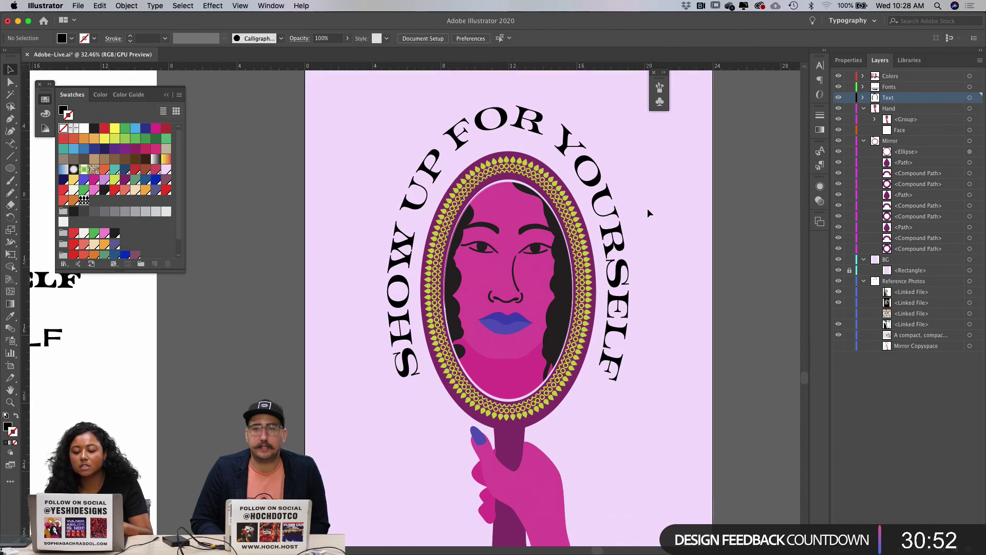
{"action": "scroll", "coordinate": [647, 208], "scroll_direction": "down", "scroll_amount": 1}
Step: Try the font-sheet styles on the curved text with the Eyedropper, including Benton Sans Wide, Alverata and Freehouse, ending with Jeames Regular
{"action": "left_click", "coordinate": [626, 240]}
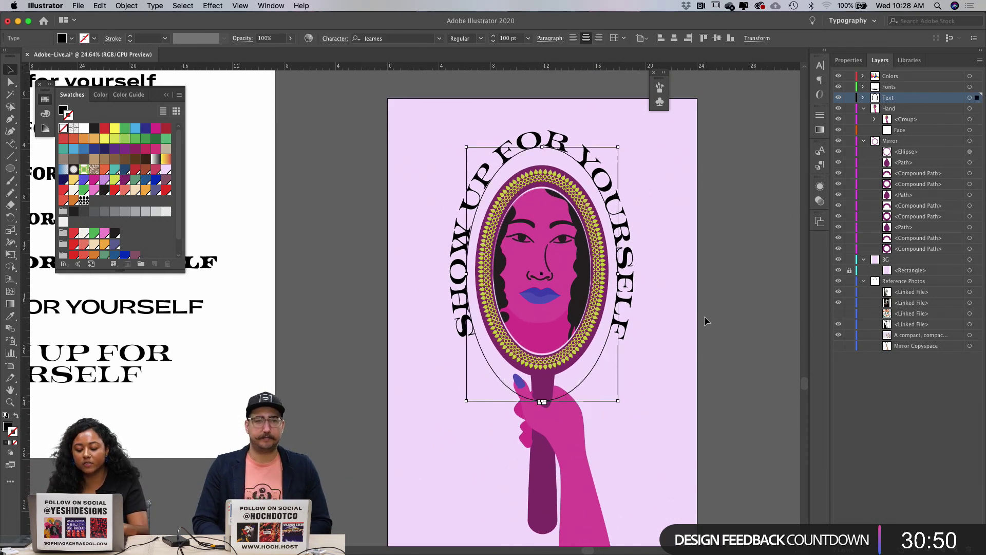
{"action": "scroll", "coordinate": [211, 229], "scroll_direction": "down", "scroll_amount": 3}
{"action": "key", "text": "i"}
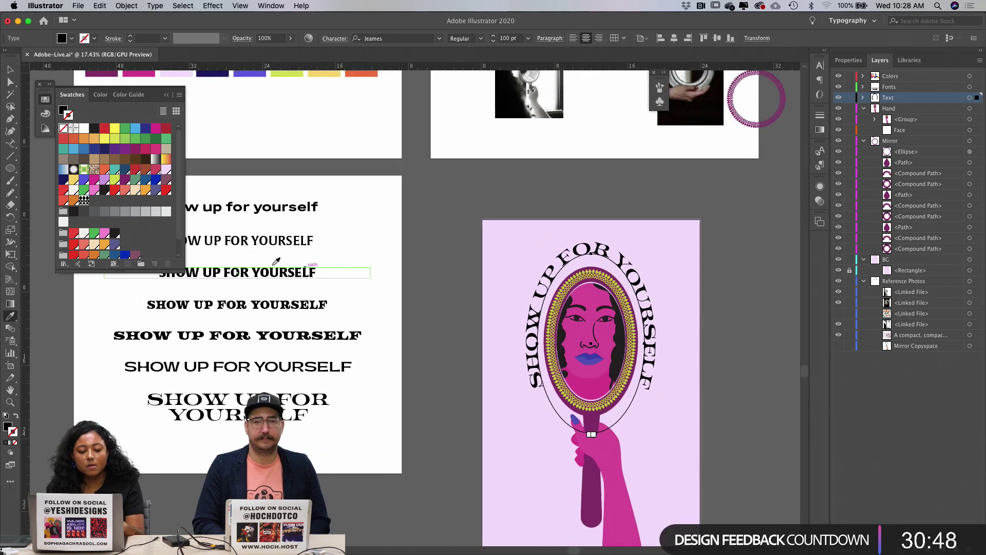
{"action": "left_click", "coordinate": [267, 207]}
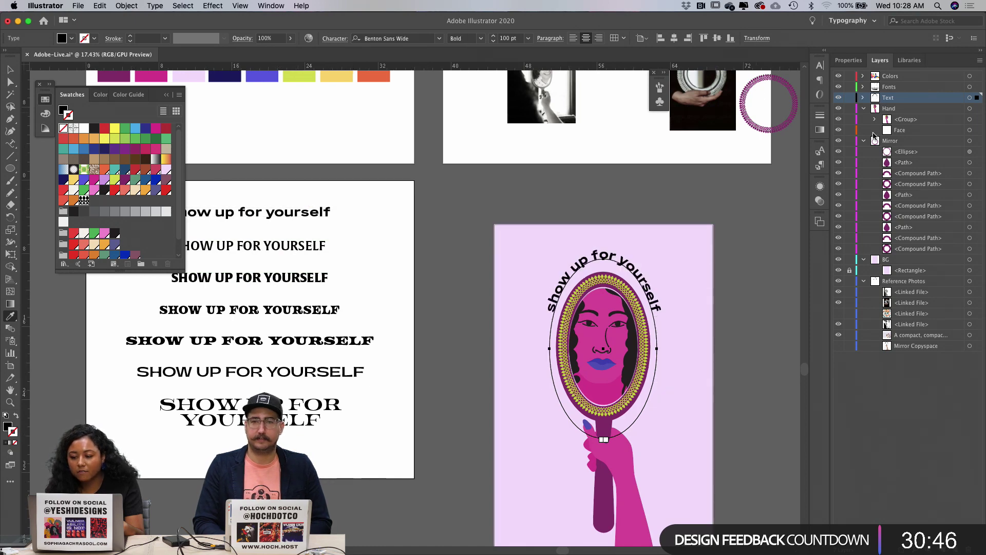
{"action": "left_click", "coordinate": [849, 60]}
{"action": "scroll", "coordinate": [385, 277], "scroll_direction": "down", "scroll_amount": 2}
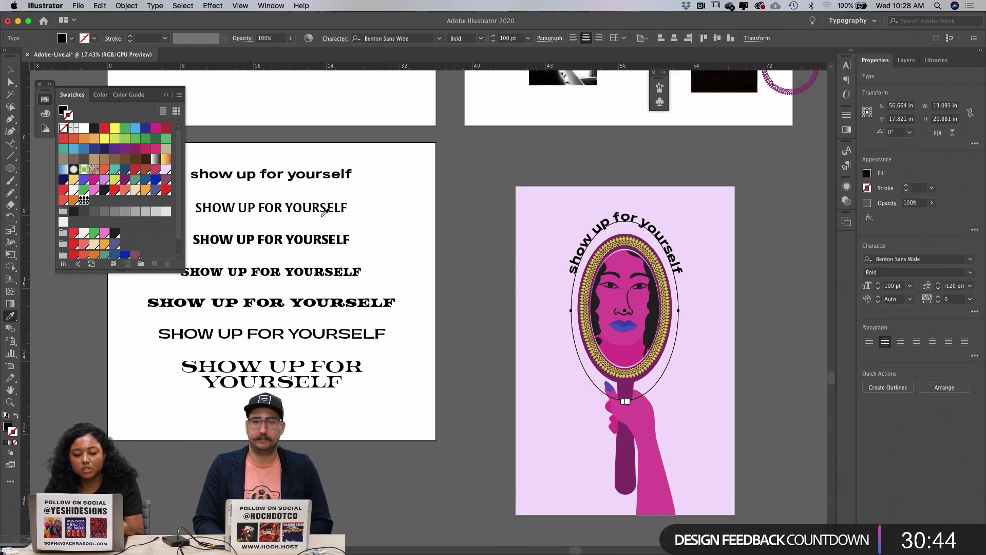
{"action": "left_click", "coordinate": [324, 208]}
{"action": "left_click", "coordinate": [335, 238]}
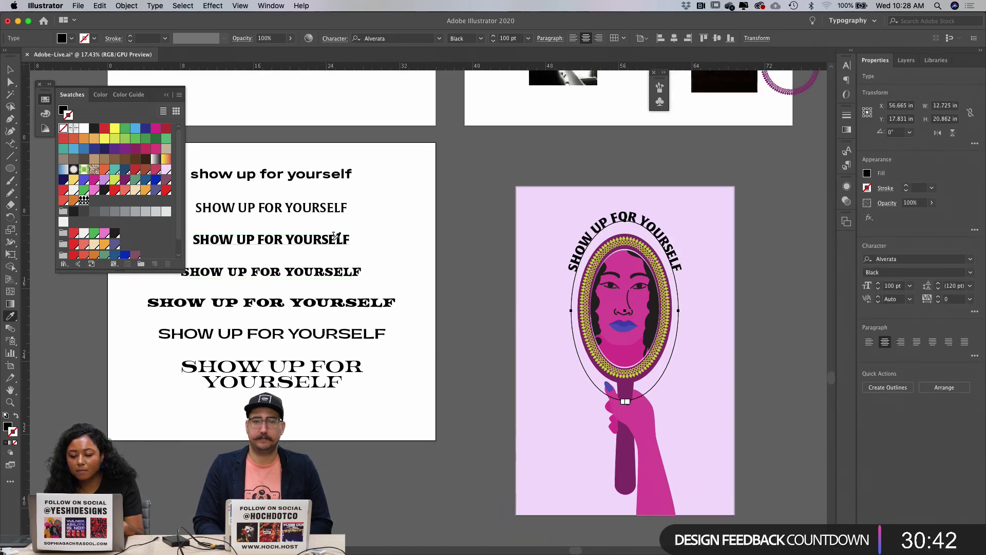
{"action": "left_click", "coordinate": [340, 269]}
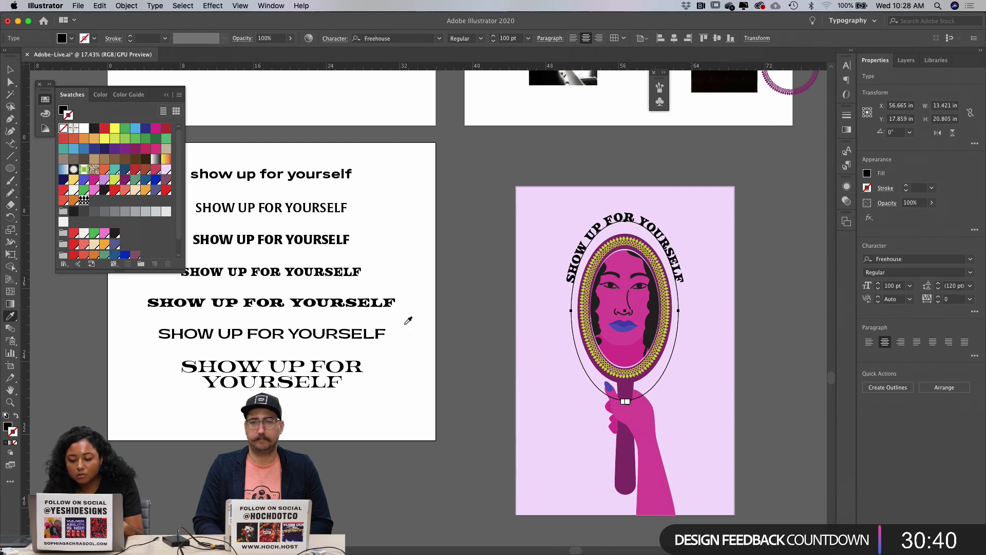
{"action": "left_click", "coordinate": [355, 300]}
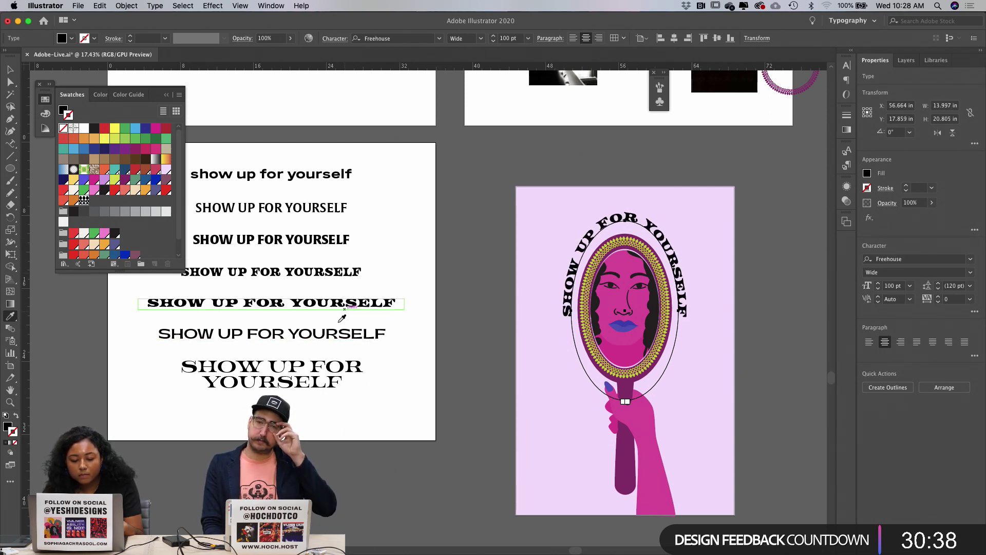
{"action": "left_click", "coordinate": [330, 333]}
{"action": "left_click", "coordinate": [326, 375]}
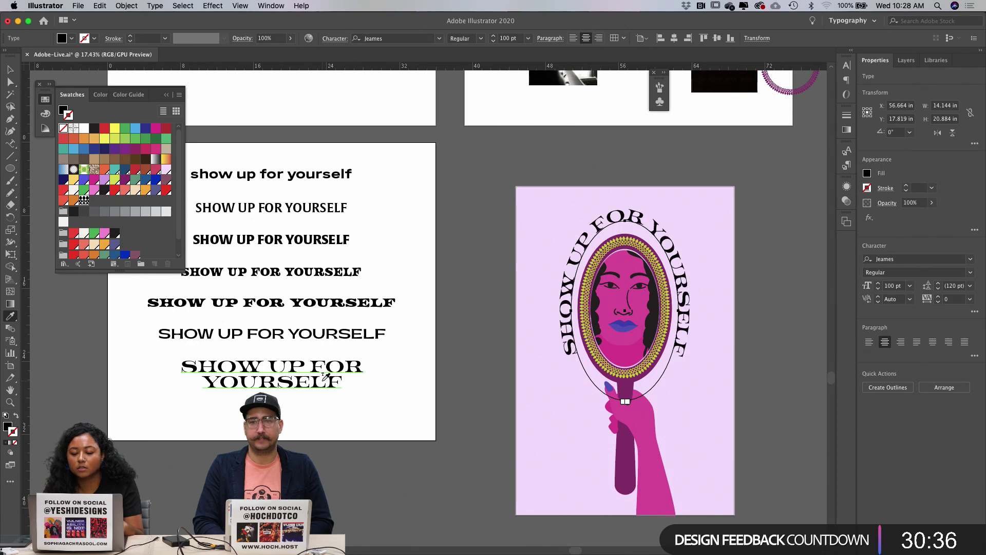
Step: Select the two-line Jeames sample on the font sheet and compare it with the curved text around the mirror
{"action": "scroll", "coordinate": [736, 309], "scroll_direction": "up", "scroll_amount": 3}
{"action": "key", "text": "v"}
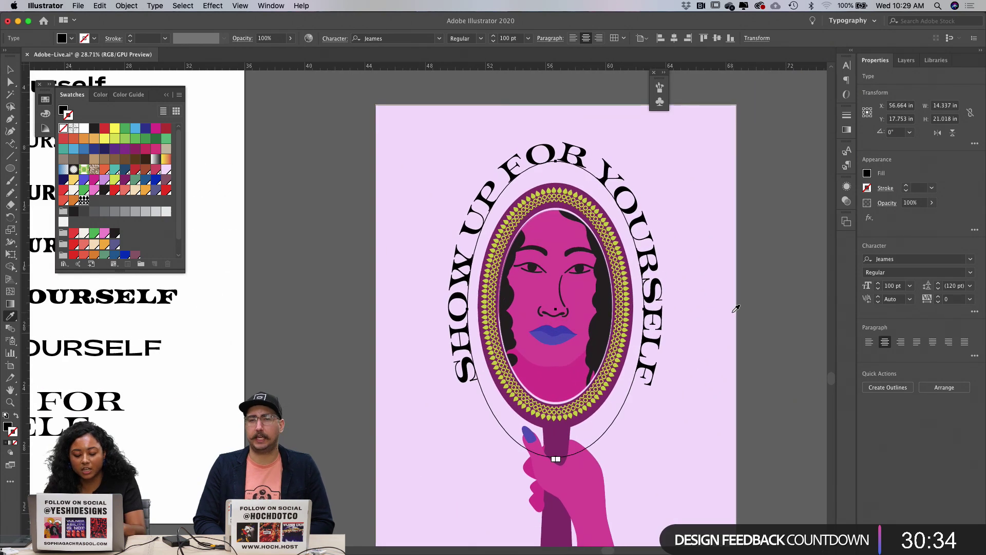
{"action": "left_click", "coordinate": [723, 218]}
{"action": "scroll", "coordinate": [285, 377], "scroll_direction": "left", "scroll_amount": 5}
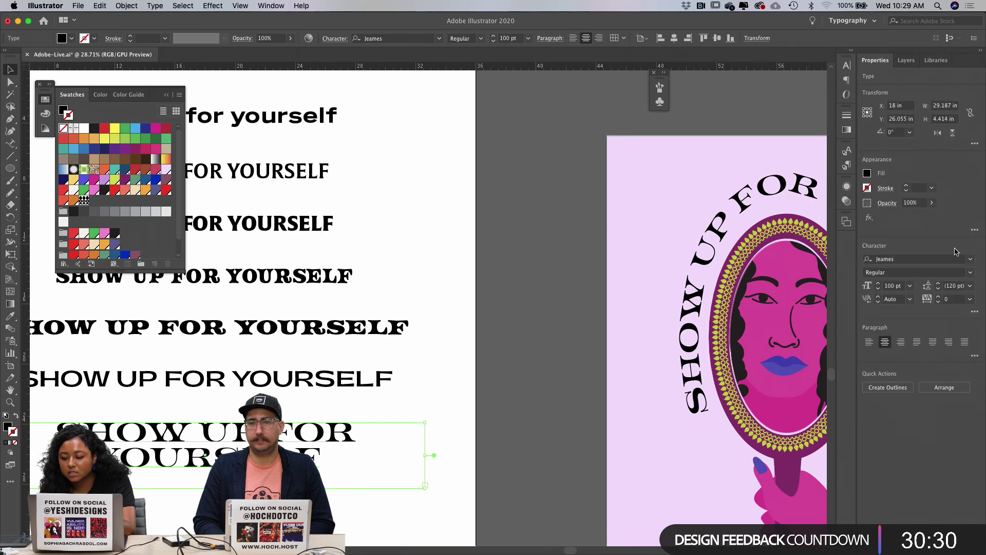
{"action": "scroll", "coordinate": [581, 270], "scroll_direction": "right", "scroll_amount": 4}
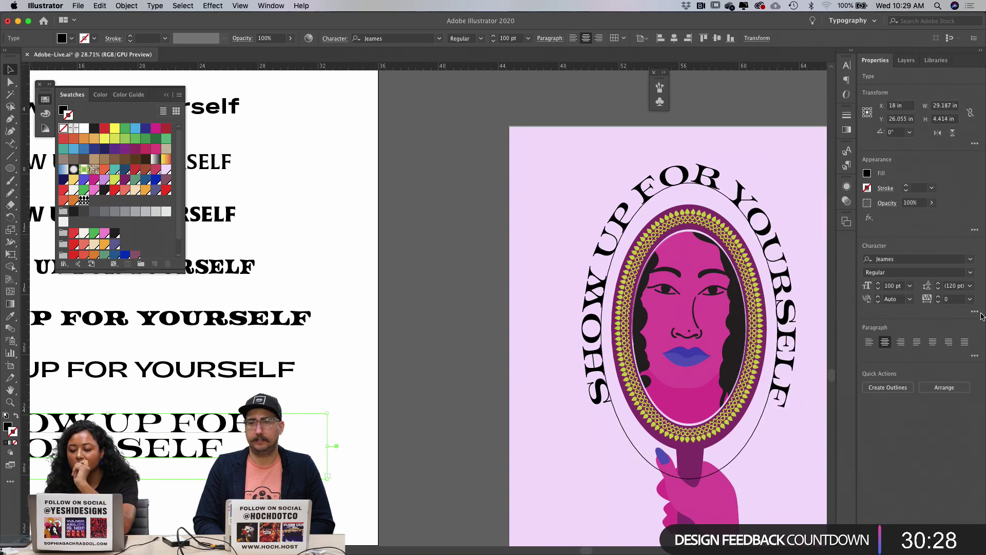
{"action": "left_click", "coordinate": [971, 261]}
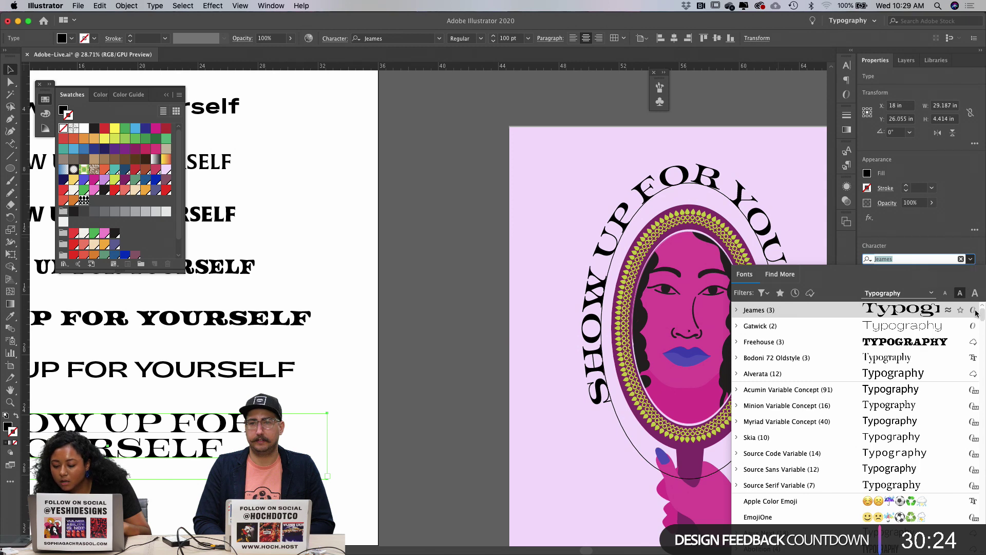
{"action": "left_click", "coordinate": [432, 321]}
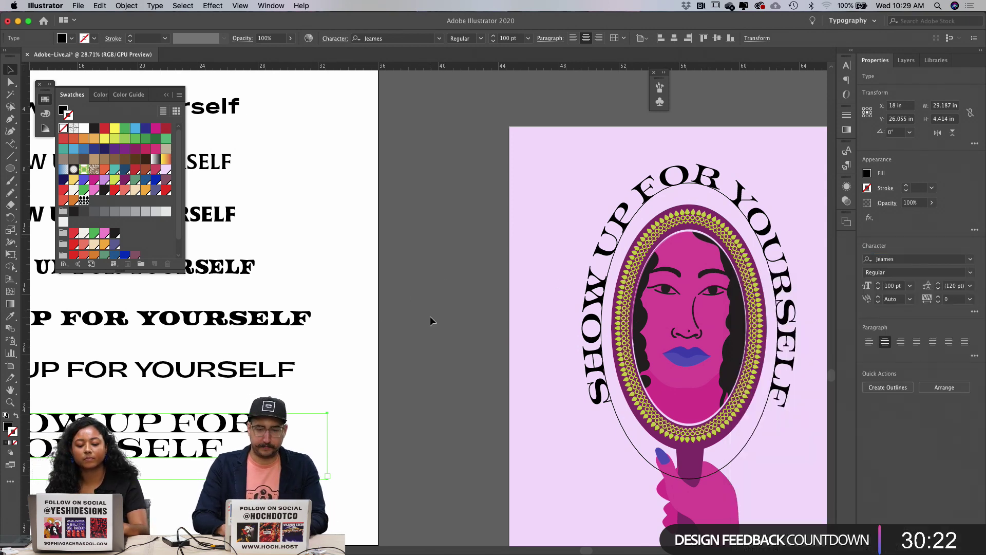
Step: Select the curved text on the elliptical path around the mirror
{"action": "scroll", "coordinate": [462, 332], "scroll_direction": "right", "scroll_amount": 1}
{"action": "scroll", "coordinate": [462, 329], "scroll_direction": "right", "scroll_amount": 8}
{"action": "left_click_drag", "start_coordinate": [591, 257], "coordinate": [590, 263]}
{"action": "left_click", "coordinate": [688, 275]}
{"action": "scroll", "coordinate": [688, 275], "scroll_direction": "down", "scroll_amount": 1}
{"action": "left_click", "coordinate": [615, 316]}
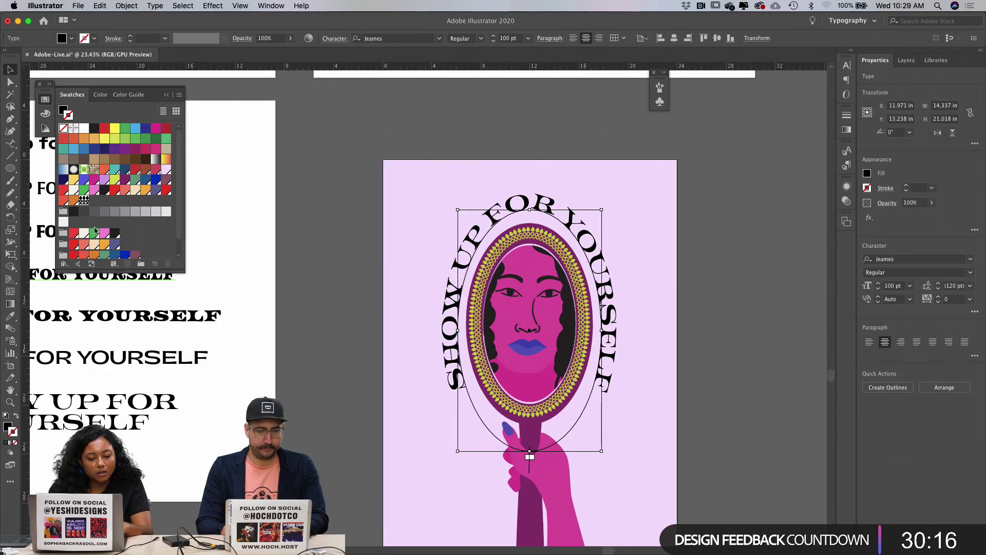
Step: Try a dark purple stroke on the curved text and undo it
{"action": "scroll", "coordinate": [119, 228], "scroll_direction": "down", "scroll_amount": 2}
{"action": "left_click", "coordinate": [135, 251]}
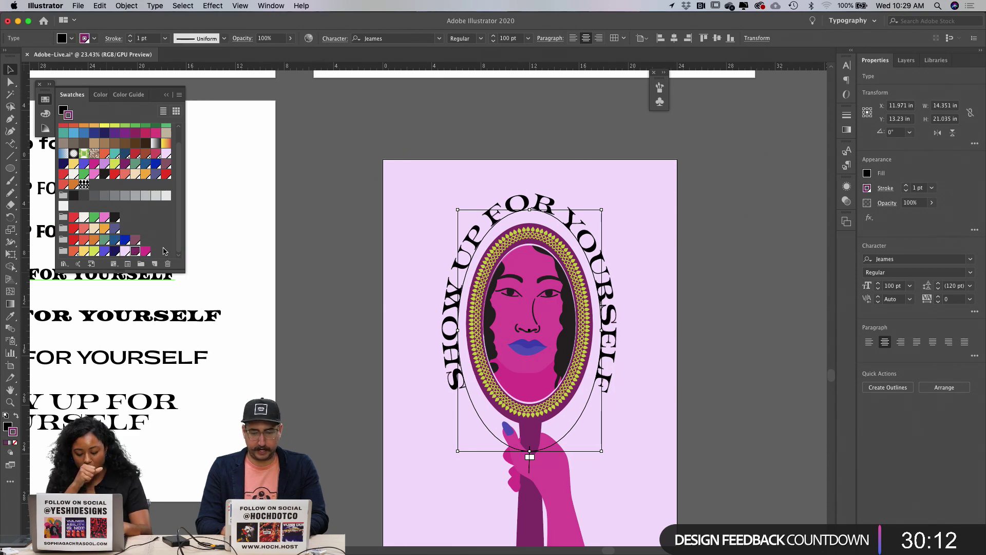
{"action": "key", "text": "super+z"}
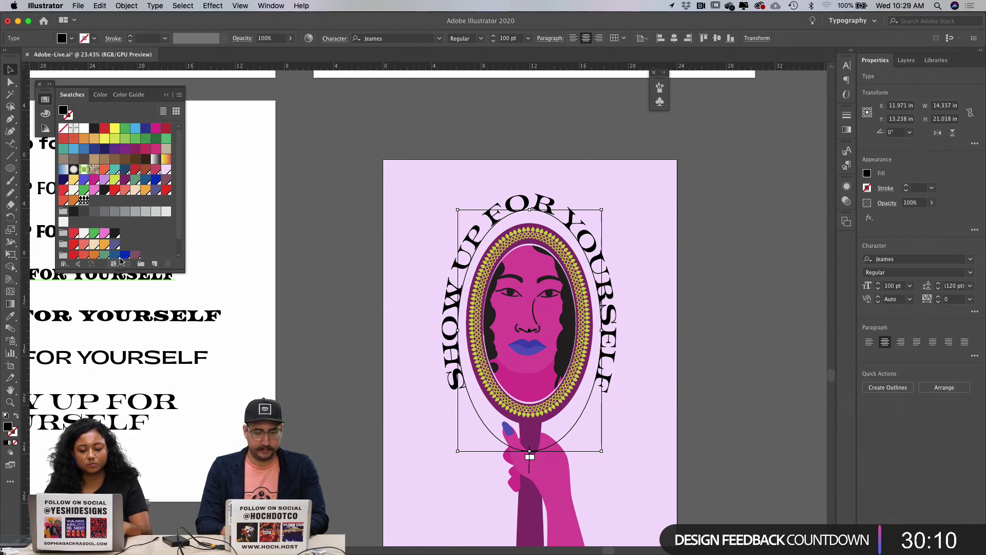
Step: Try the navy, dark purple, lime green and orange palette colours as the curved text's fill
{"action": "scroll", "coordinate": [126, 244], "scroll_direction": "down", "scroll_amount": 1}
{"action": "left_click", "coordinate": [114, 250]}
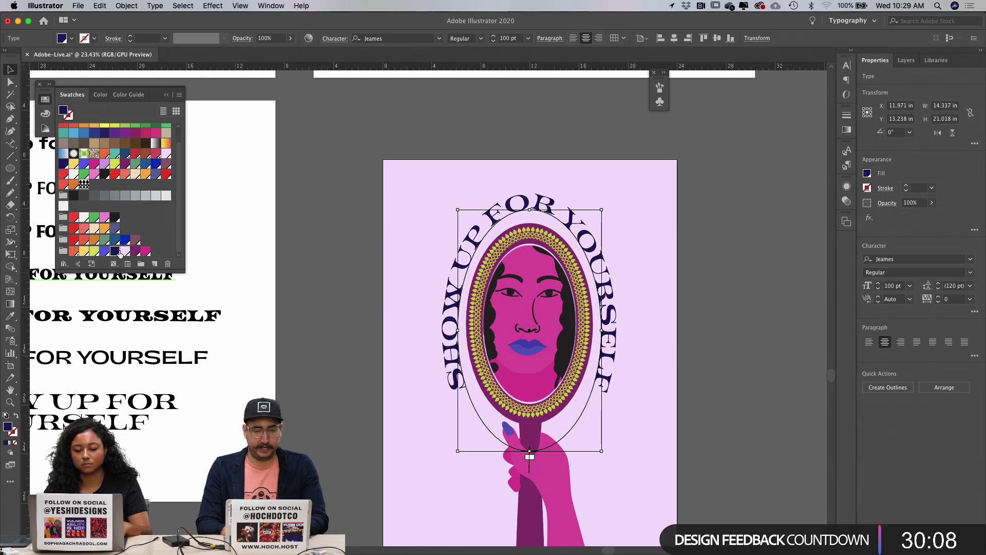
{"action": "left_click", "coordinate": [136, 251]}
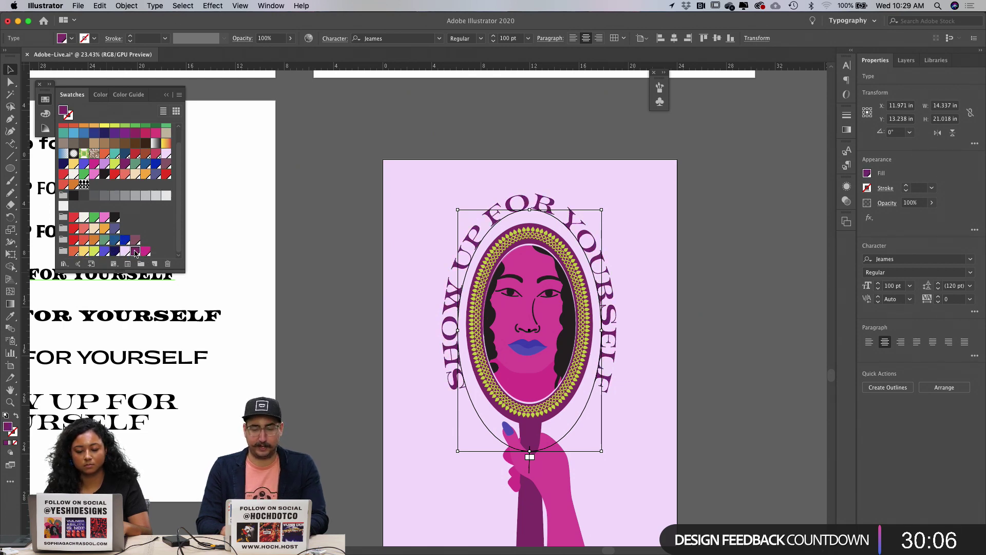
{"action": "left_click", "coordinate": [94, 251]}
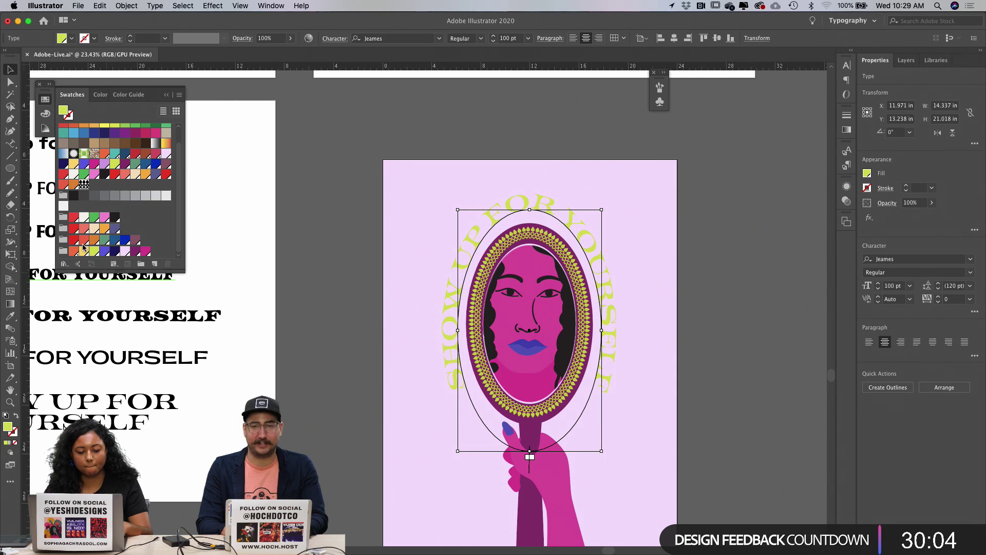
{"action": "left_click", "coordinate": [74, 252]}
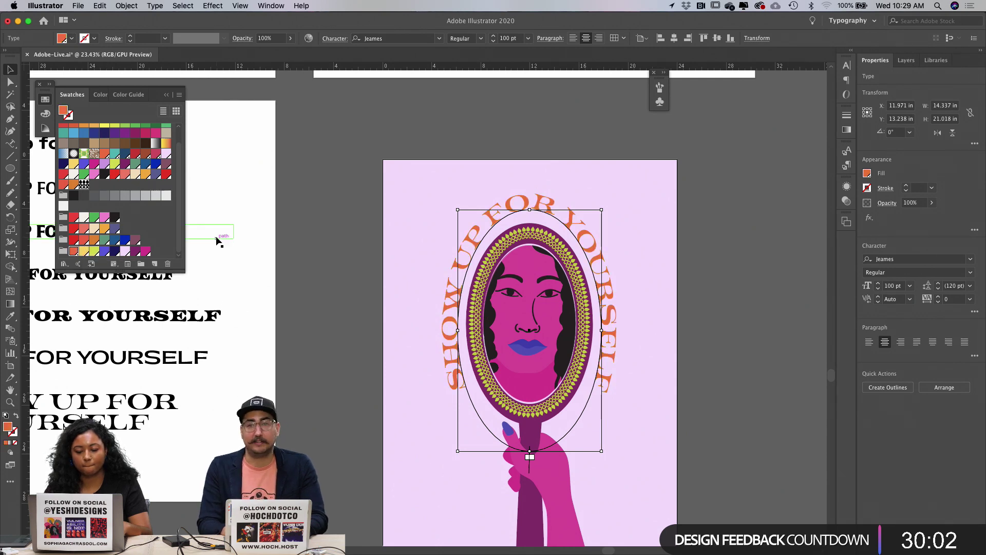
Step: Fill the curved text with the blue-violet palette colour that matches the lips and deselect it
{"action": "scroll", "coordinate": [217, 228], "scroll_direction": "down", "scroll_amount": 3}
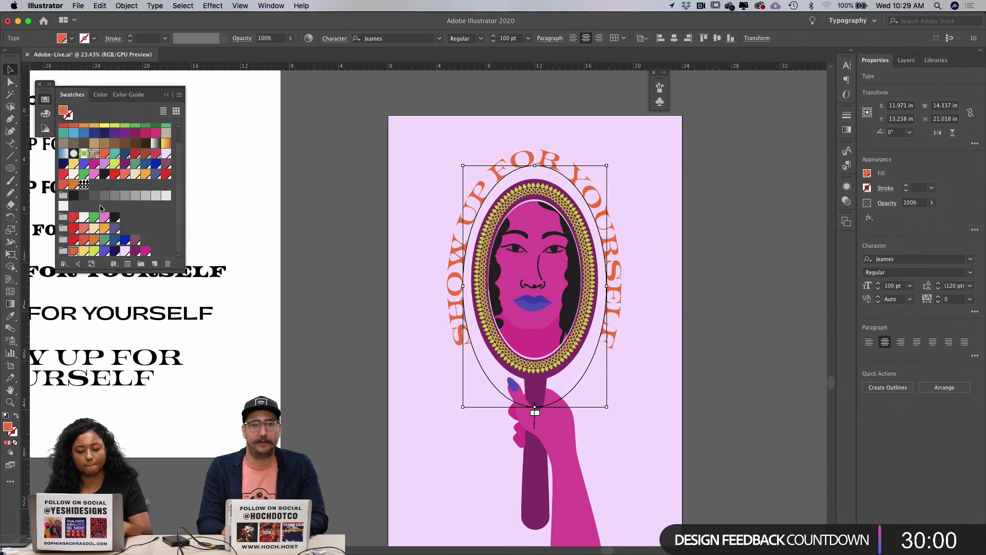
{"action": "left_click", "coordinate": [104, 251]}
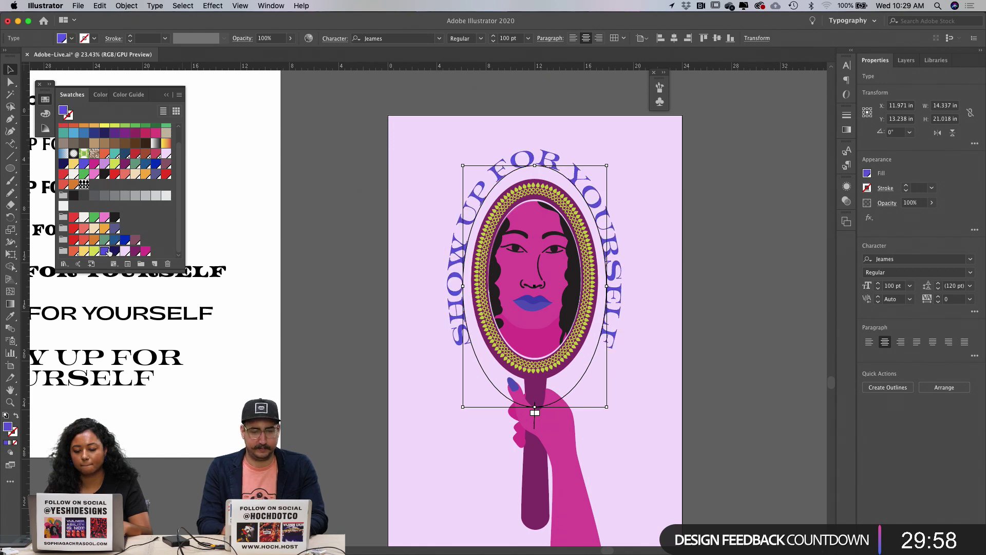
{"action": "left_click", "coordinate": [318, 185]}
{"action": "scroll", "coordinate": [317, 186], "scroll_direction": "down", "scroll_amount": 3}
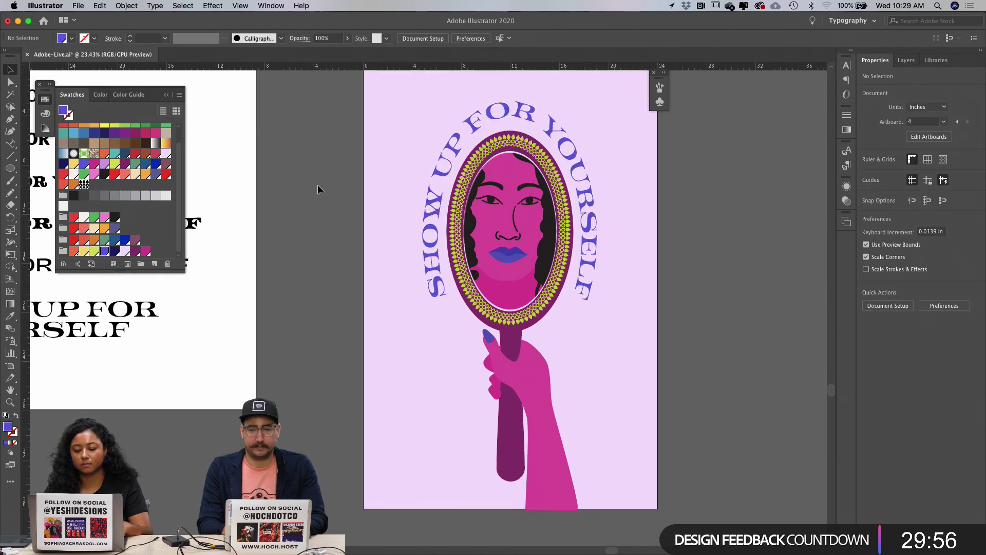
Step: Enlarge the curved text around the mirror to 117 pt
{"action": "scroll", "coordinate": [318, 185], "scroll_direction": "up", "scroll_amount": 2}
{"action": "scroll", "coordinate": [318, 185], "scroll_direction": "down", "scroll_amount": 1}
{"action": "left_click", "coordinate": [575, 300]}
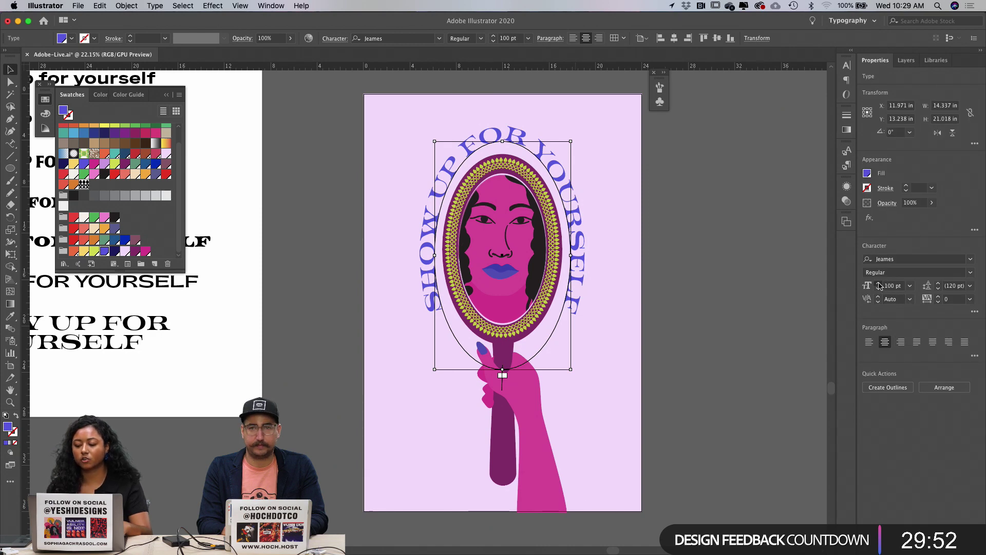
{"action": "left_click", "coordinate": [880, 284]}
{"action": "left_click", "coordinate": [879, 284]}
{"action": "left_click", "coordinate": [879, 284]}
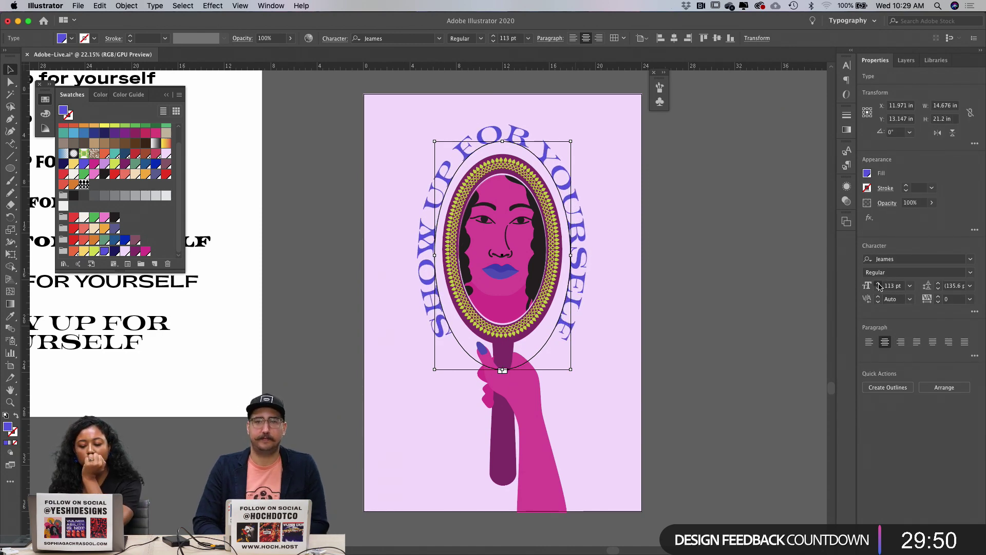
{"action": "left_click", "coordinate": [879, 284]}
{"action": "left_click", "coordinate": [880, 284]}
{"action": "left_click", "coordinate": [880, 284]}
{"action": "left_click", "coordinate": [879, 284]}
{"action": "left_click", "coordinate": [715, 360]}
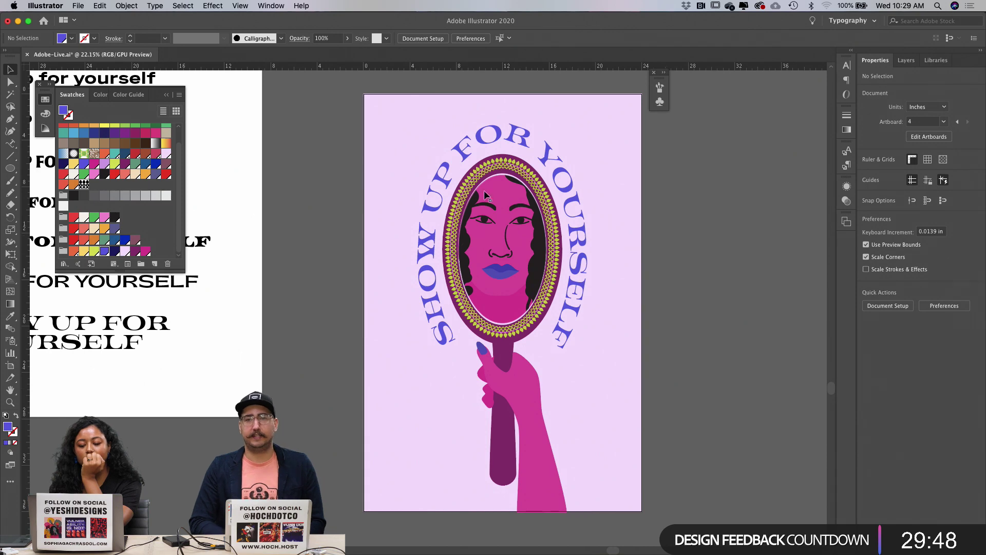
Step: Set the curved text's font size to 112 pt
{"action": "left_click", "coordinate": [567, 338]}
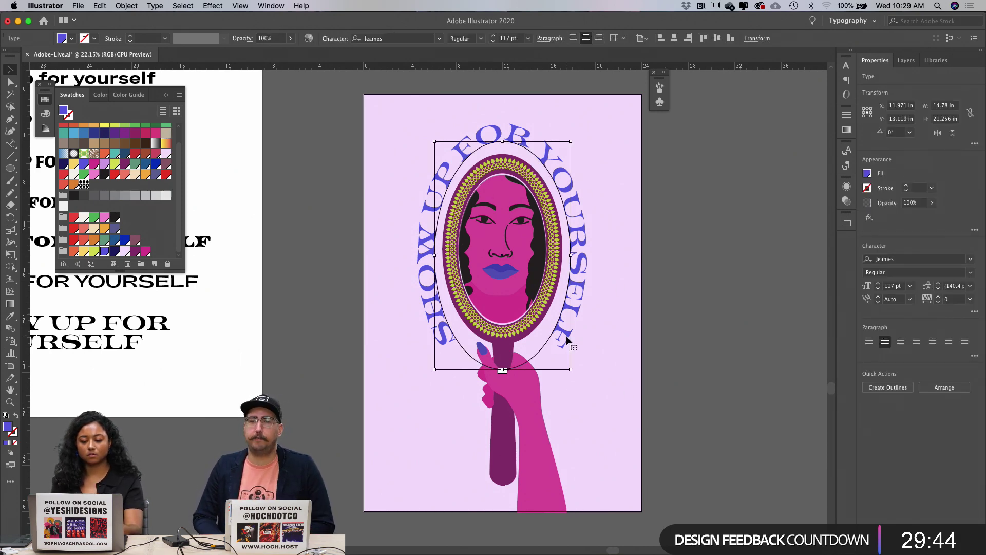
{"action": "left_click", "coordinate": [629, 336]}
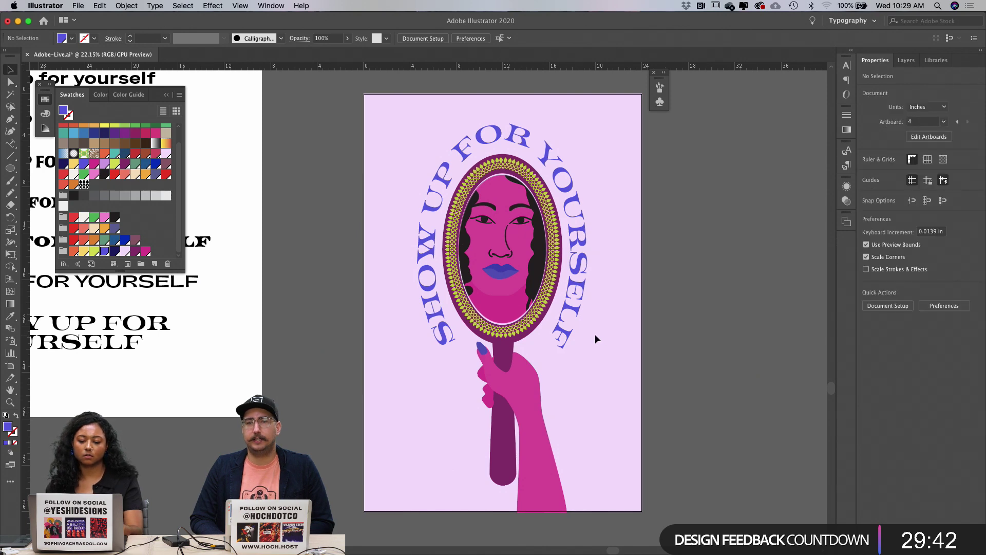
{"action": "left_click", "coordinate": [576, 336]}
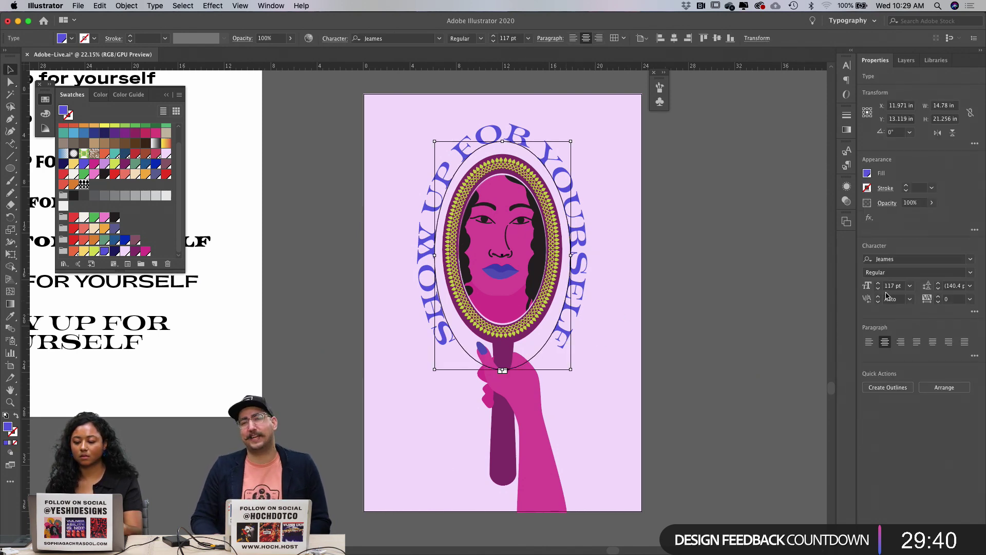
{"action": "left_click", "coordinate": [879, 289]}
{"action": "left_click", "coordinate": [878, 290]}
{"action": "left_click", "coordinate": [879, 289]}
{"action": "left_click", "coordinate": [879, 290]}
{"action": "left_click", "coordinate": [879, 289]}
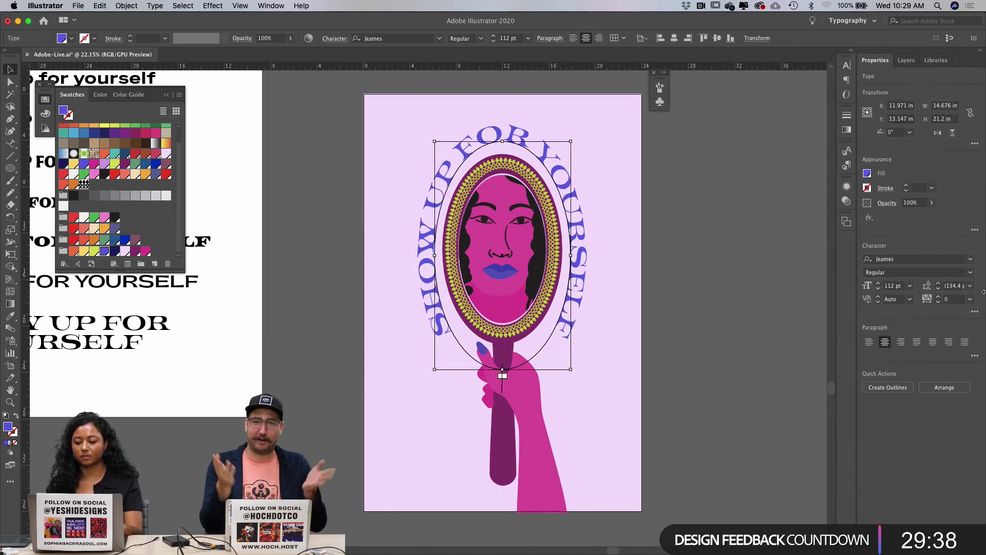
Step: Set the curved text's tracking to 200 so the letters spread further around the mirror
{"action": "left_click", "coordinate": [971, 299]}
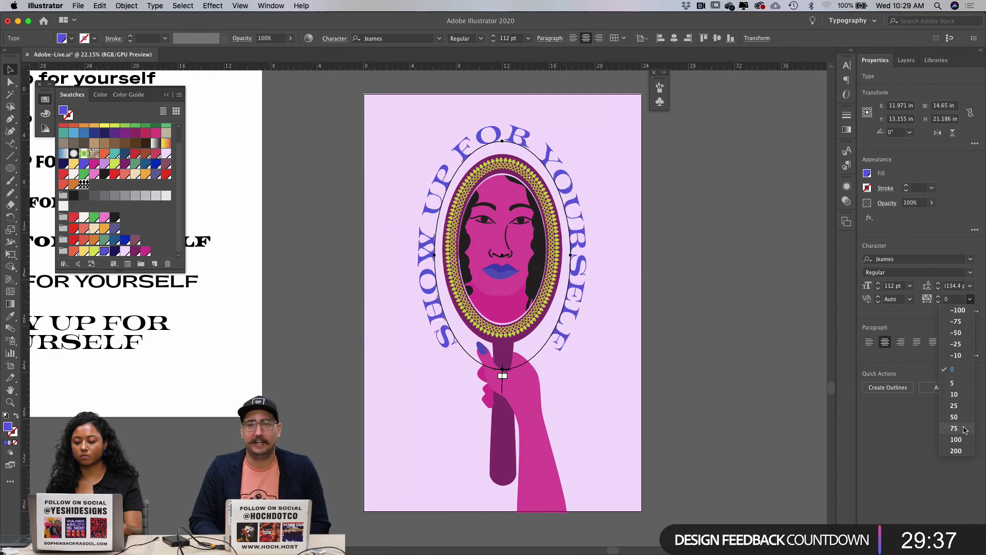
{"action": "left_click", "coordinate": [957, 452]}
{"action": "left_click", "coordinate": [681, 370]}
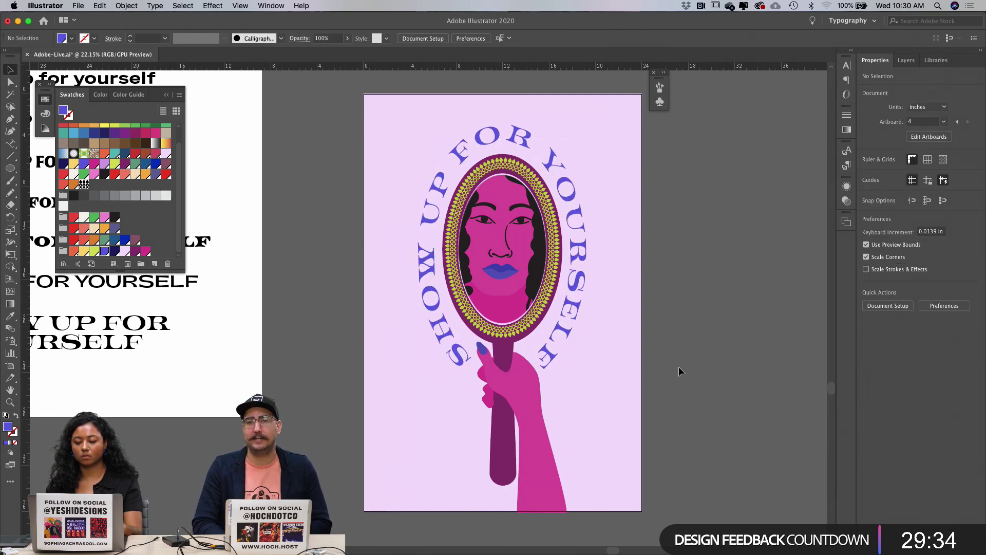
Step: Select the mirror, face, hand and curved text together and start the Scale tool
{"action": "scroll", "coordinate": [582, 269], "scroll_direction": "up", "scroll_amount": 1}
{"action": "scroll", "coordinate": [667, 285], "scroll_direction": "up", "scroll_amount": 3}
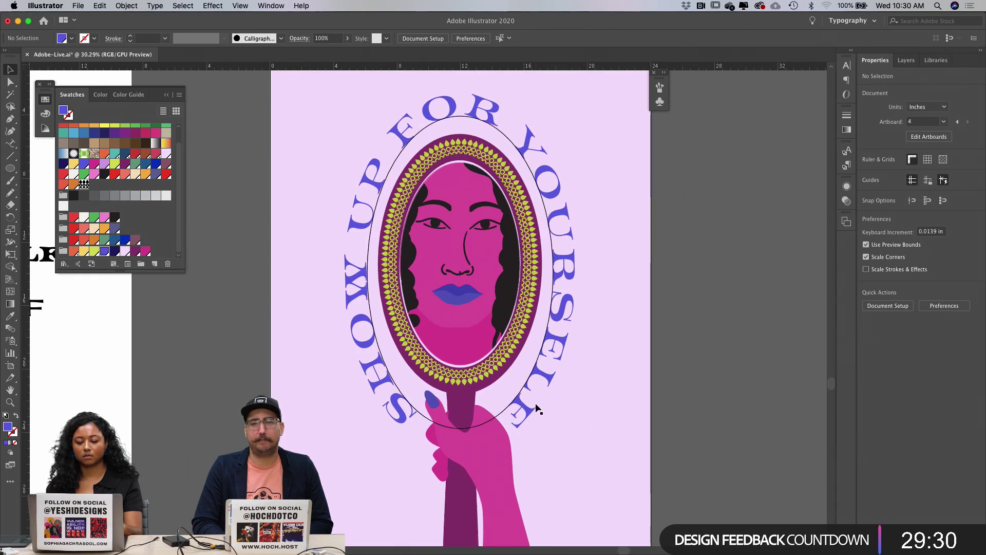
{"action": "scroll", "coordinate": [537, 409], "scroll_direction": "down", "scroll_amount": 3}
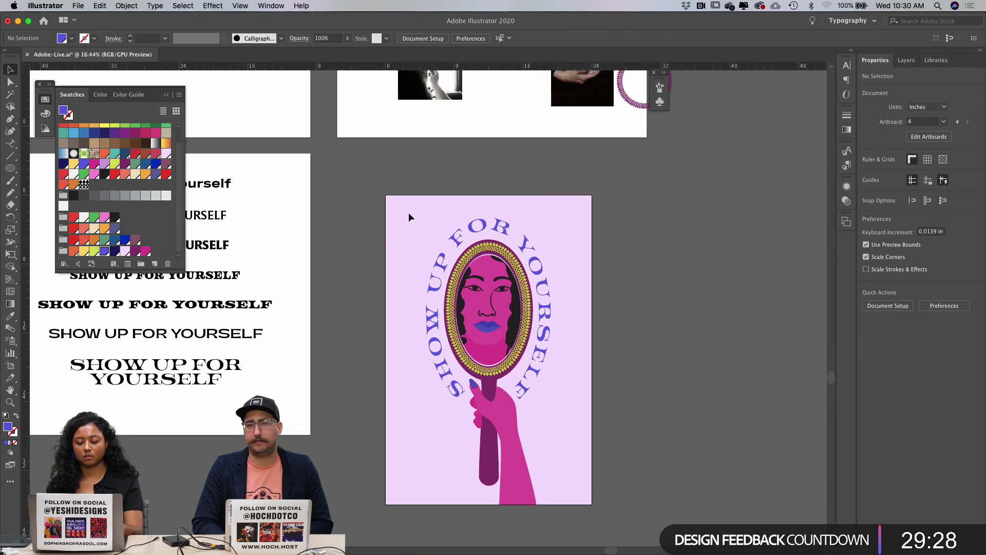
{"action": "left_click_drag", "start_coordinate": [409, 213], "coordinate": [571, 482]}
{"action": "key", "text": "s"}
Step: Try a uniform enlargement of the selected artwork and undo it
{"action": "key", "text": "Return"}
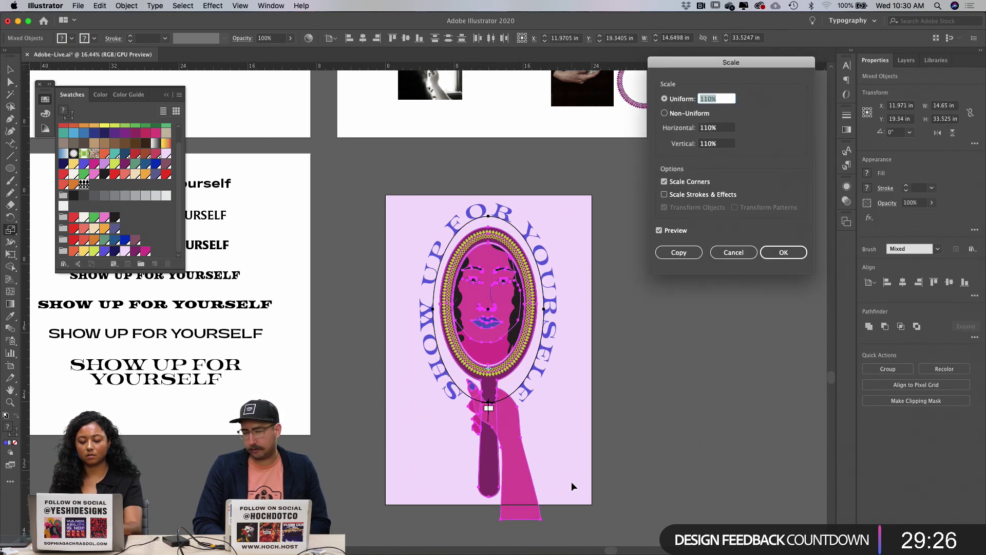
{"action": "key", "text": "Return"}
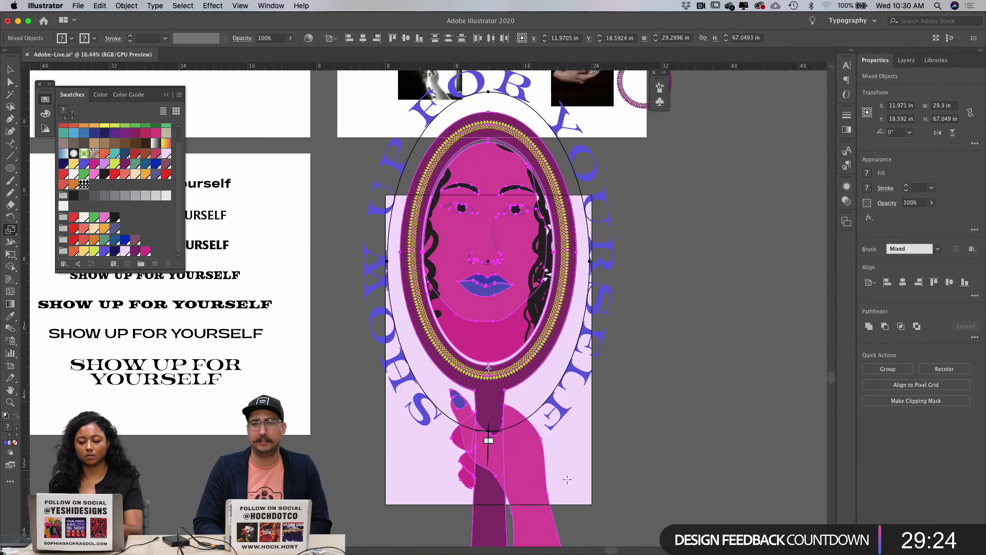
{"action": "key", "text": "super+z"}
Step: Scale the selected illustration and its curved text uniformly by 120%
{"action": "key", "text": "Return"}
{"action": "type", "text": "120"}
{"action": "key", "text": "Tab"}
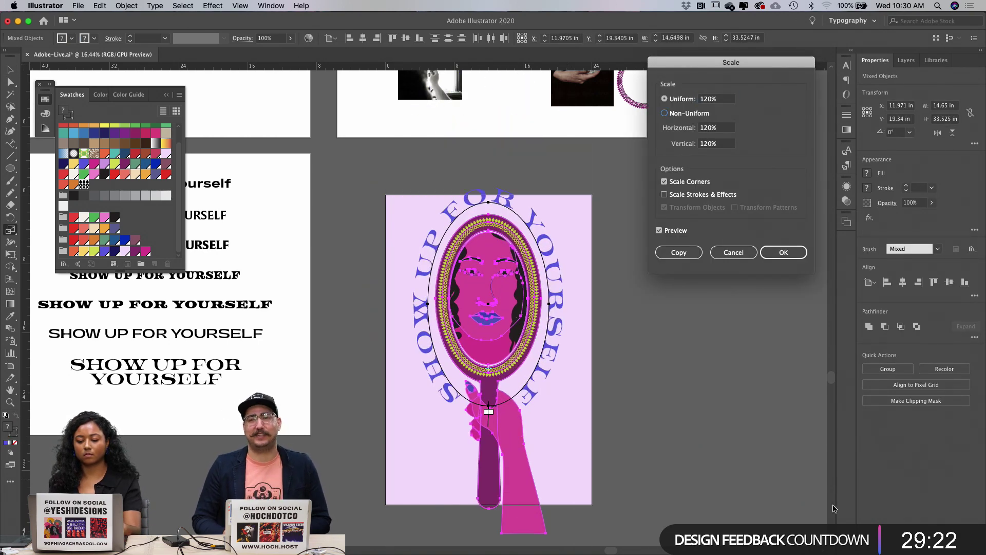
{"action": "key", "text": "Return"}
Step: Move the enlarged illustration down and center it horizontally so the whole phrase sits inside the artboard, and deselect it
{"action": "left_click_drag", "start_coordinate": [516, 437], "coordinate": [515, 467]}
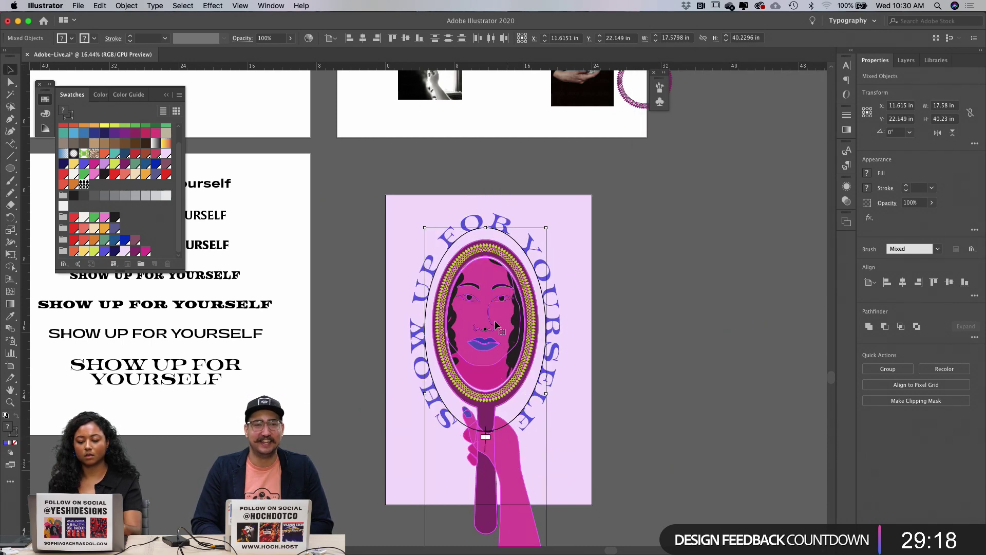
{"action": "left_click_drag", "start_coordinate": [495, 320], "coordinate": [494, 365]}
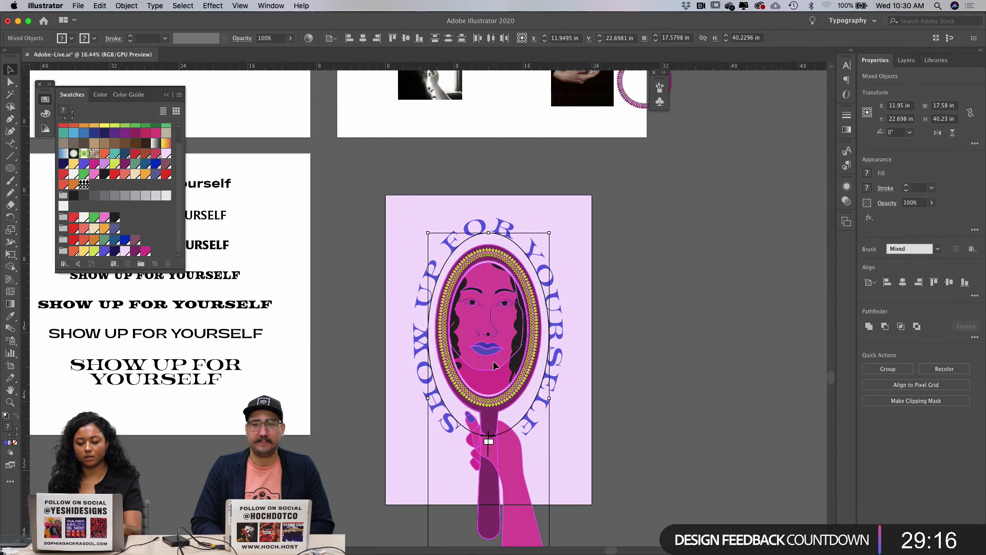
{"action": "left_click", "coordinate": [637, 365]}
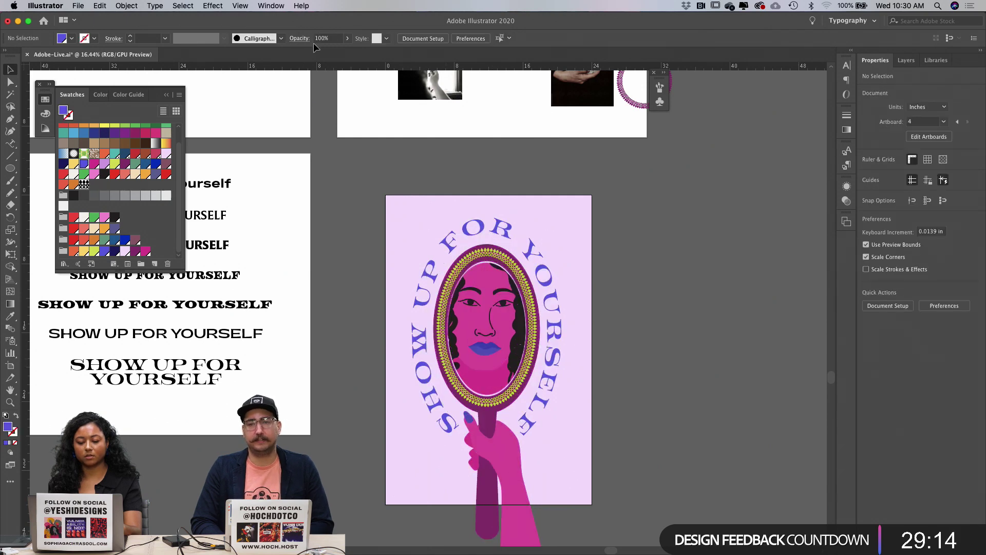
Step: Turn on Trim View to hide the artwork extending beyond the artboard, and save the document
{"action": "left_click", "coordinate": [241, 6]}
{"action": "left_click", "coordinate": [256, 62]}
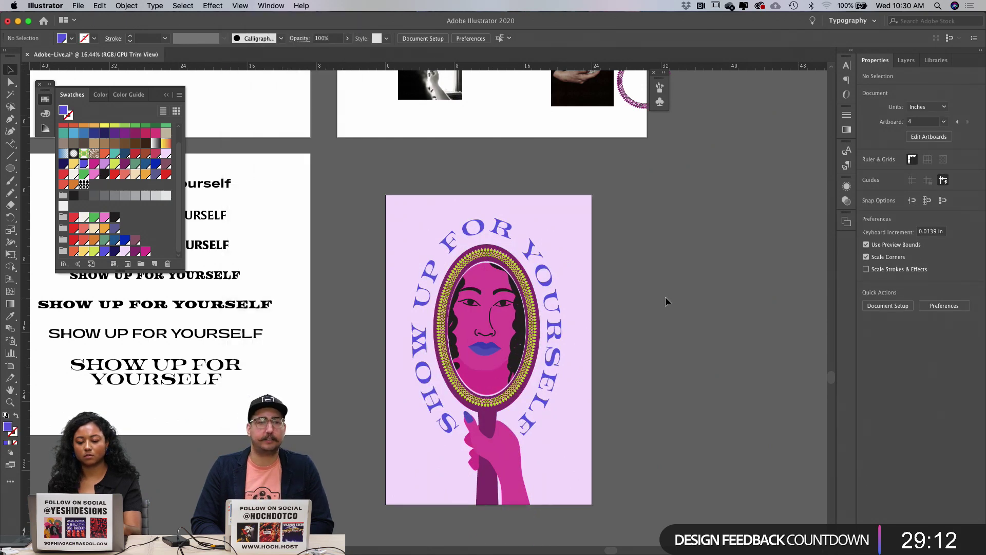
{"action": "scroll", "coordinate": [665, 297], "scroll_direction": "right", "scroll_amount": 1}
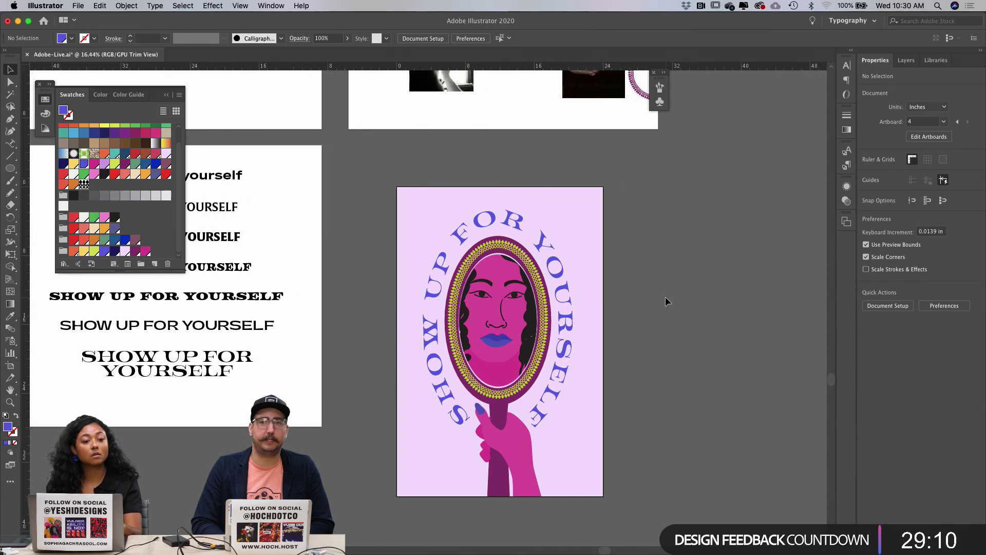
{"action": "scroll", "coordinate": [665, 297], "scroll_direction": "up", "scroll_amount": 2, "text": "alt"}
{"action": "scroll", "coordinate": [665, 297], "scroll_direction": "down", "scroll_amount": 1, "text": "alt"}
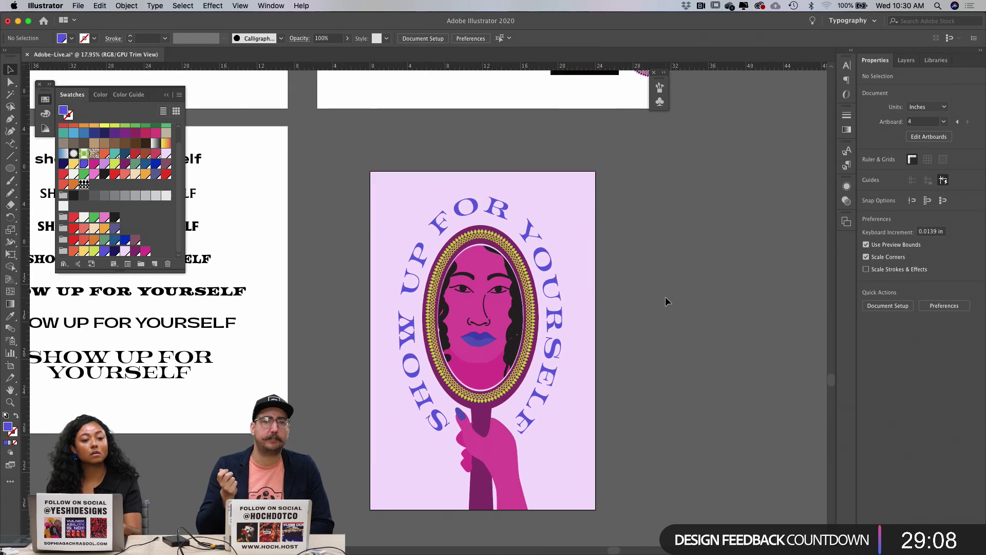
{"action": "scroll", "coordinate": [665, 297], "scroll_direction": "down", "scroll_amount": 2}
{"action": "scroll", "coordinate": [665, 297], "scroll_direction": "right", "scroll_amount": 1}
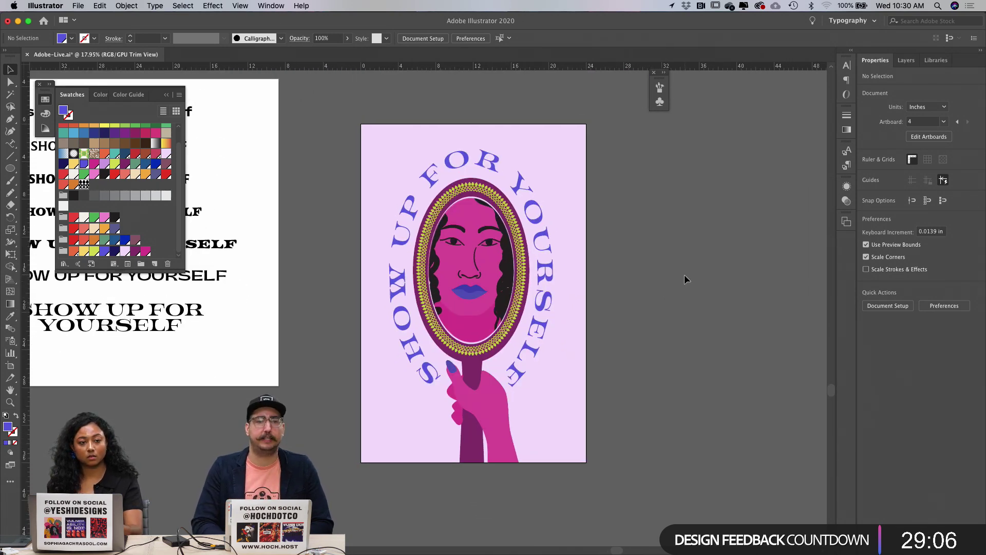
{"action": "key", "text": "super+s"}
Step: Select the illustration with its curved text and shift both sideways so they sit centered on the artboard
{"action": "scroll", "coordinate": [543, 179], "scroll_direction": "up", "scroll_amount": 1}
{"action": "scroll", "coordinate": [544, 179], "scroll_direction": "left", "scroll_amount": 1}
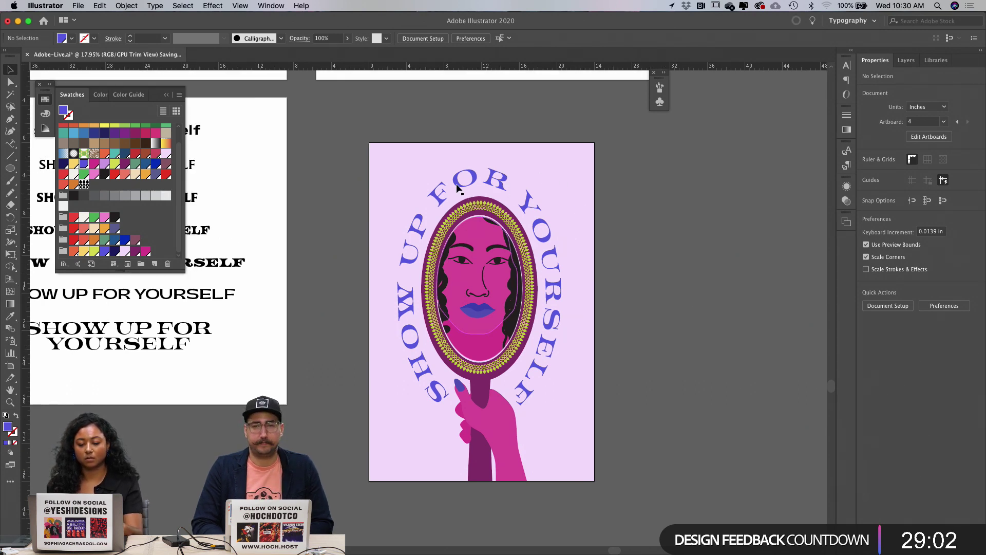
{"action": "left_click_drag", "start_coordinate": [589, 507], "coordinate": [577, 493]}
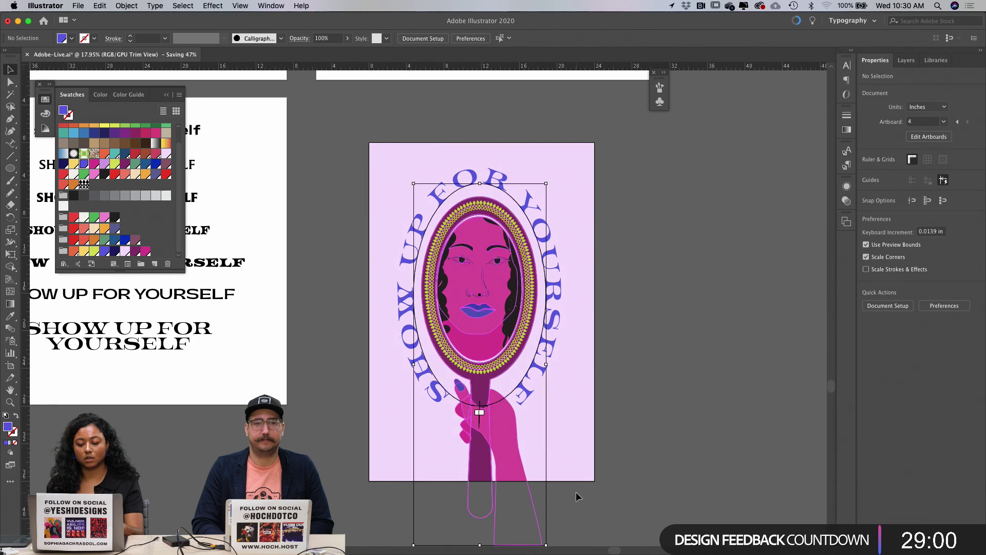
{"action": "left_click_drag", "start_coordinate": [494, 349], "coordinate": [506, 349]}
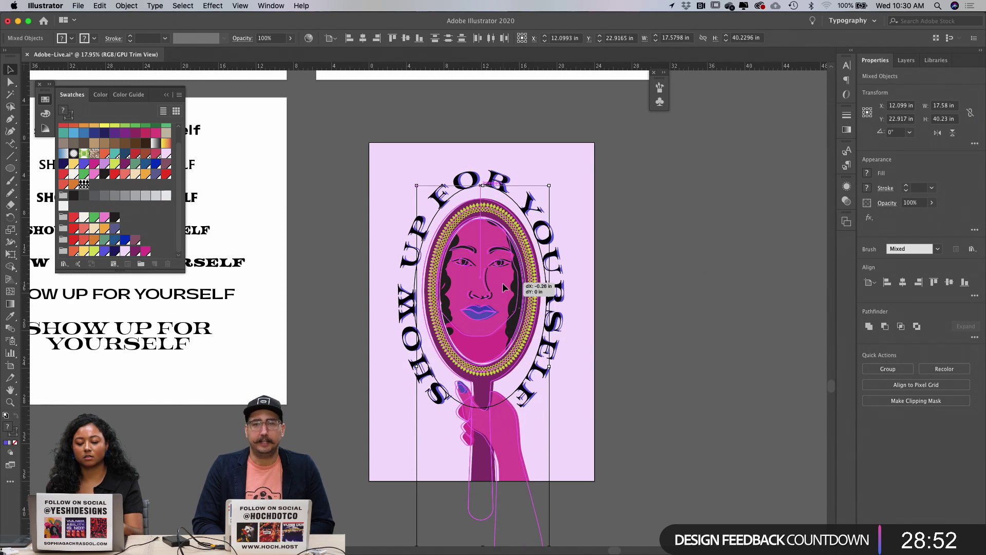
{"action": "left_click", "coordinate": [596, 318]}
{"action": "scroll", "coordinate": [604, 260], "scroll_direction": "left", "scroll_amount": 2}
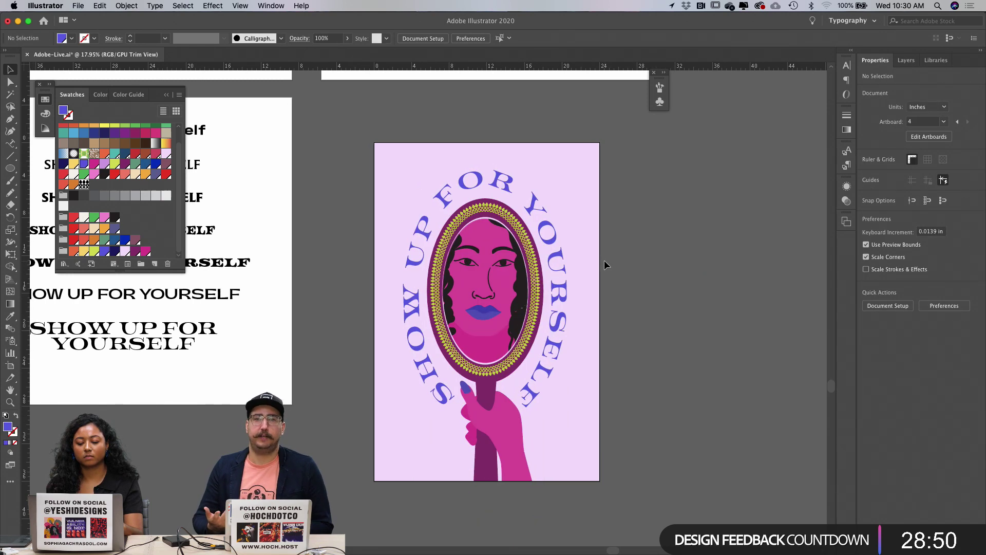
{"action": "scroll", "coordinate": [604, 260], "scroll_direction": "up", "scroll_amount": 3}
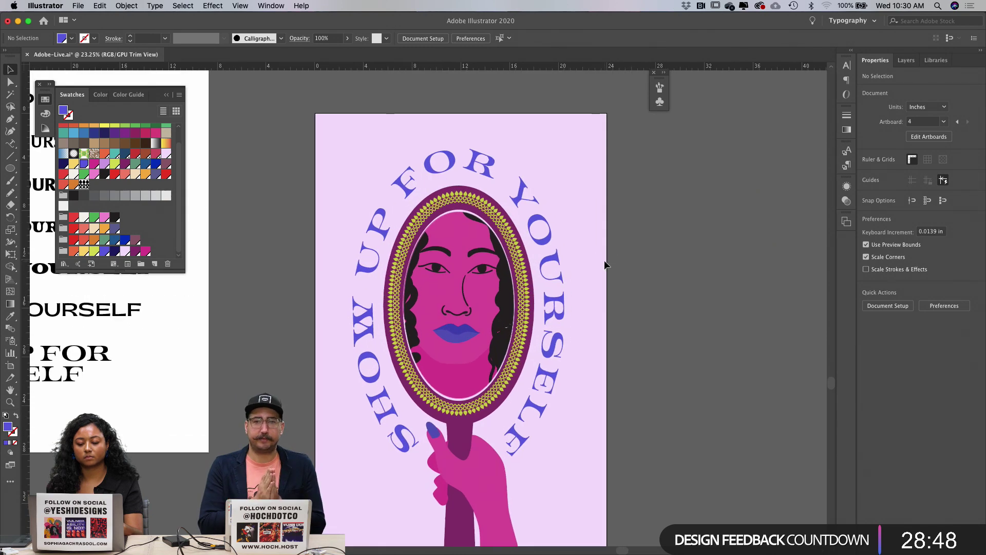
{"action": "scroll", "coordinate": [604, 260], "scroll_direction": "down", "scroll_amount": 2}
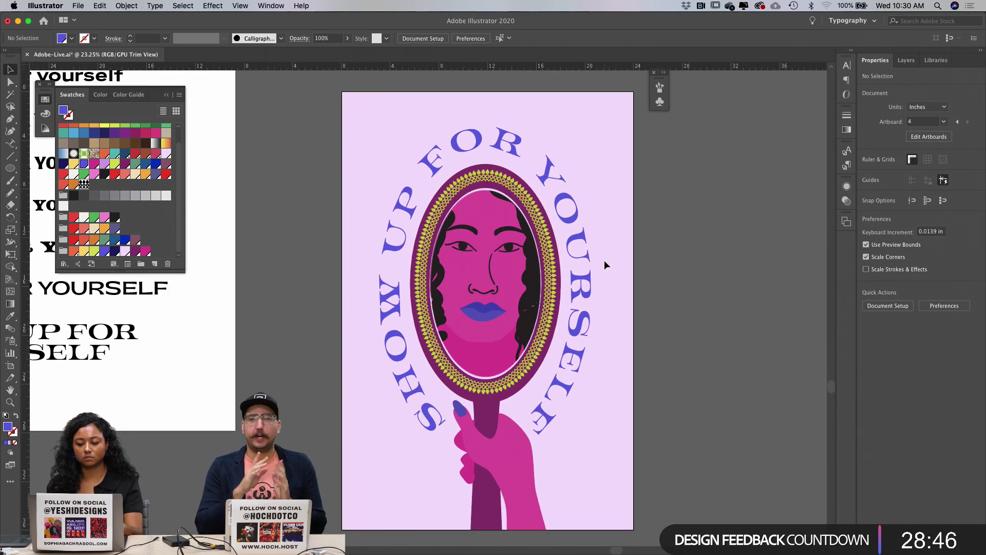
{"action": "scroll", "coordinate": [605, 260], "scroll_direction": "down", "scroll_amount": 1}
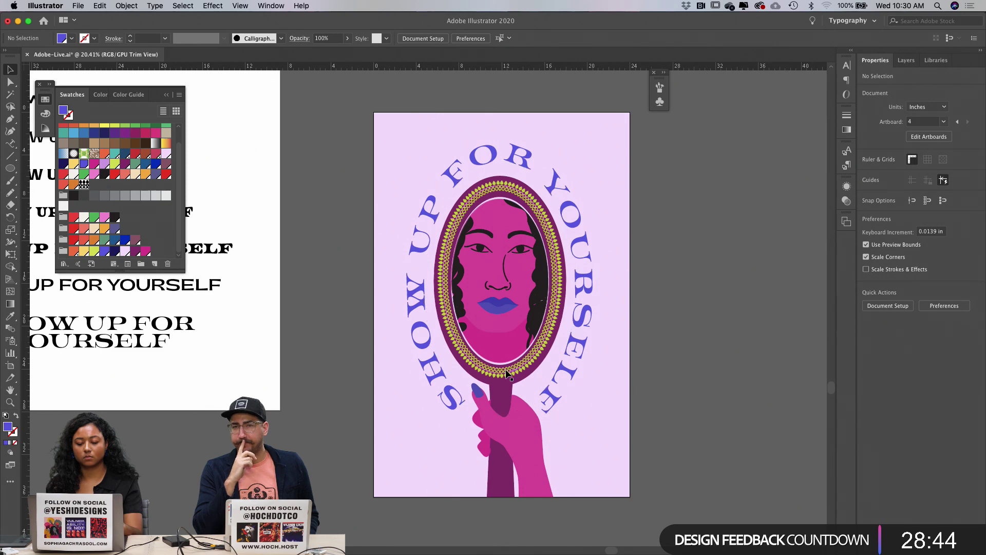
{"action": "left_click", "coordinate": [500, 413]}
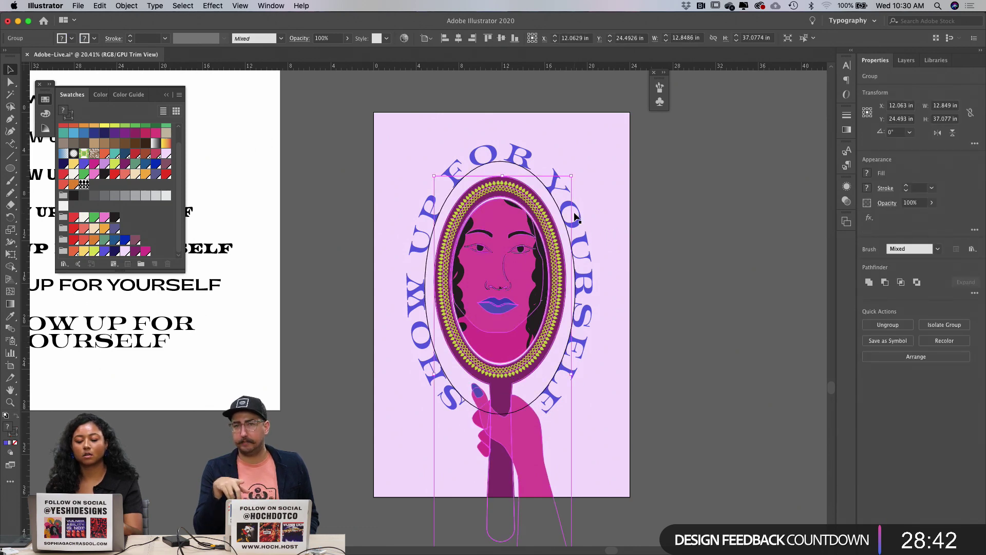
{"action": "left_click", "coordinate": [639, 183]}
{"action": "left_click", "coordinate": [523, 291]}
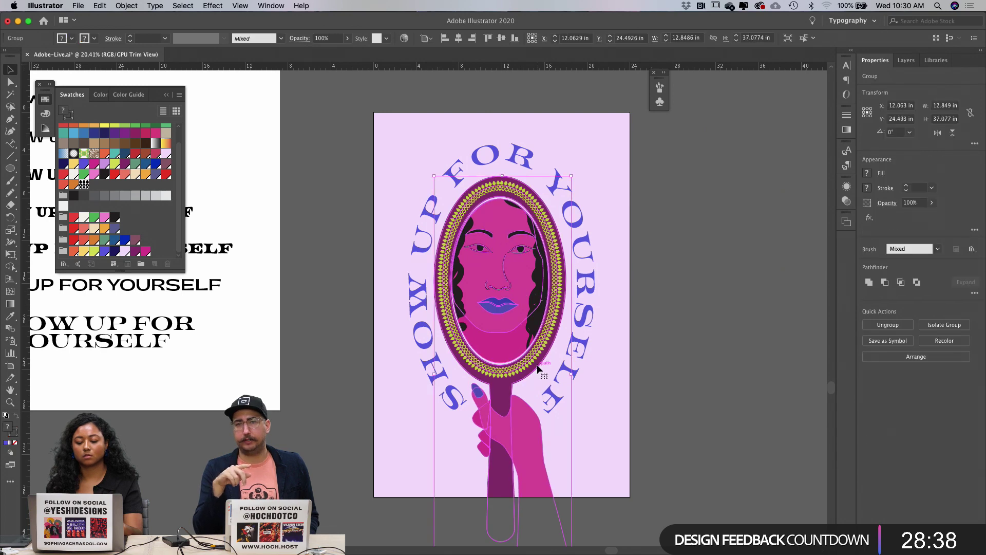
{"action": "double_click", "coordinate": [506, 370]}
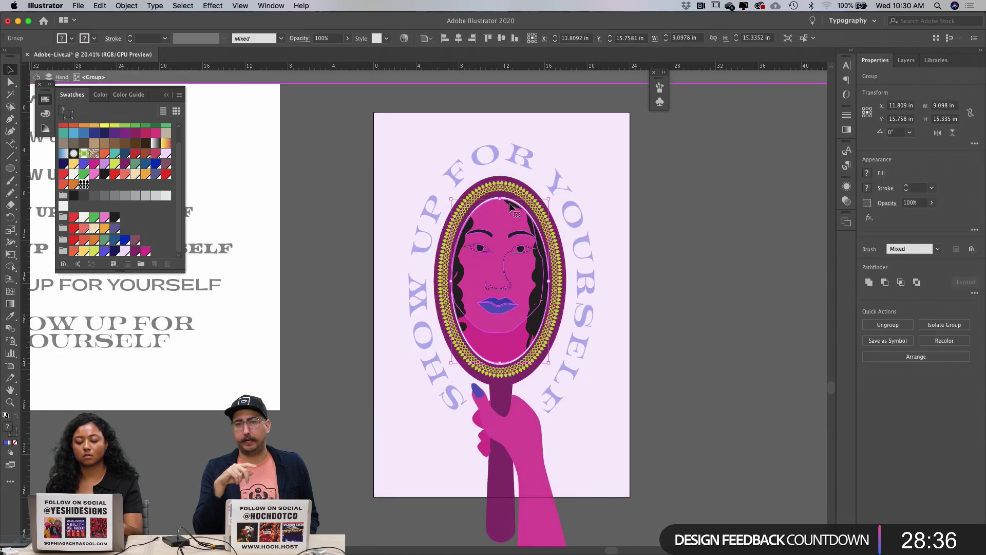
{"action": "left_click", "coordinate": [522, 434], "text": "shift"}
{"action": "scroll", "coordinate": [487, 420], "scroll_direction": "up", "scroll_amount": 3}
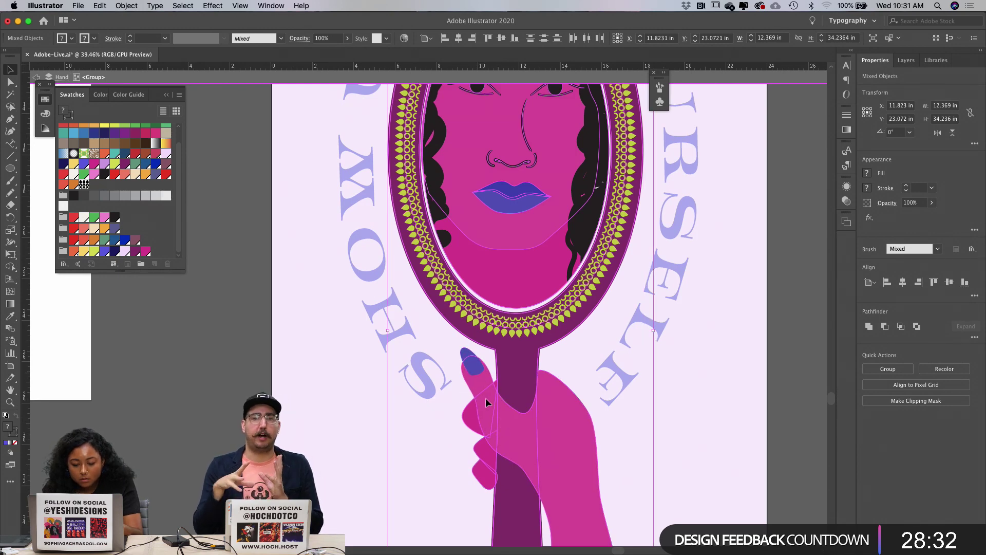
{"action": "double_click", "coordinate": [485, 398]}
{"action": "left_click", "coordinate": [464, 431]}
{"action": "scroll", "coordinate": [463, 432], "scroll_direction": "down", "scroll_amount": 3}
{"action": "scroll", "coordinate": [463, 431], "scroll_direction": "down", "scroll_amount": 1}
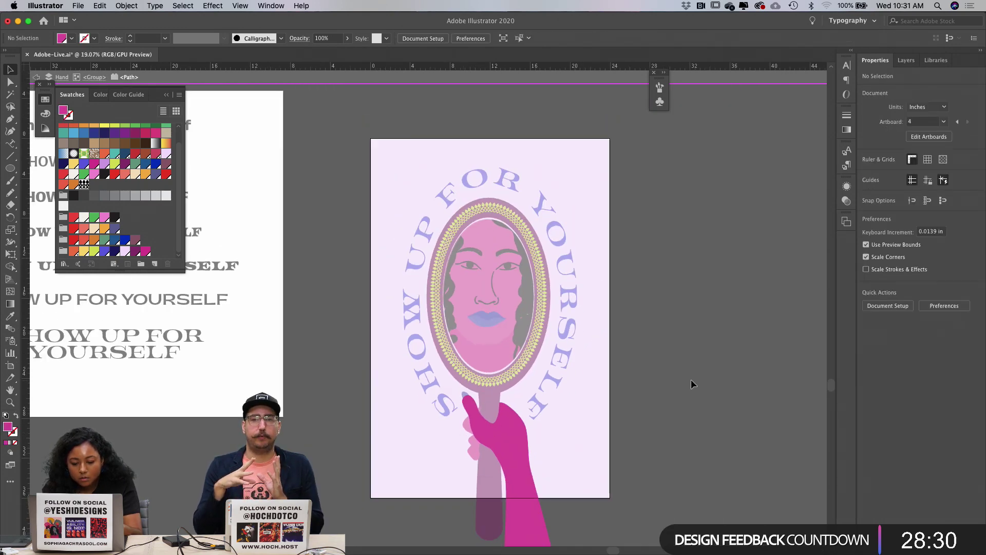
{"action": "double_click", "coordinate": [692, 379]}
Step: Center the hand-and-mirror group horizontally on the artboard and deselect it
{"action": "left_click", "coordinate": [529, 314]}
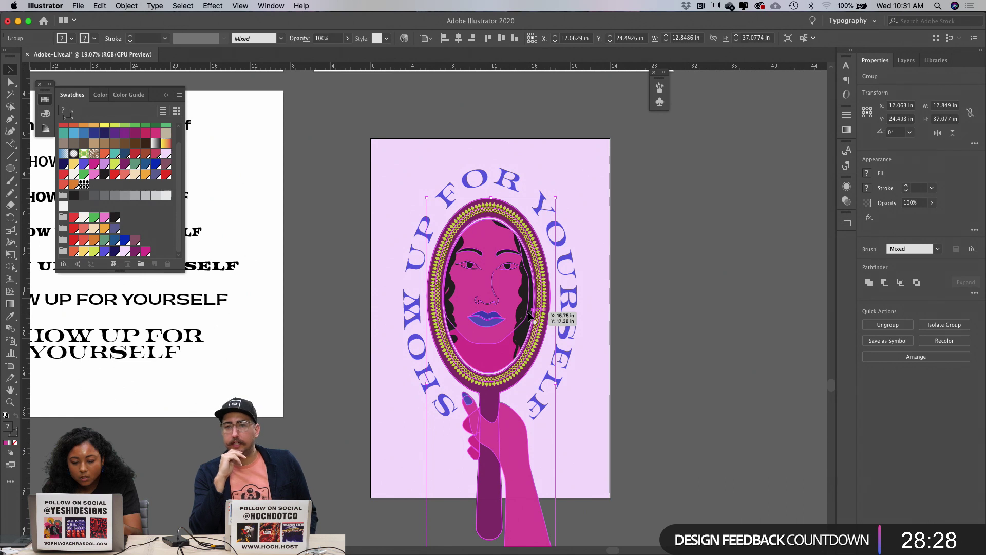
{"action": "left_click", "coordinate": [459, 38]}
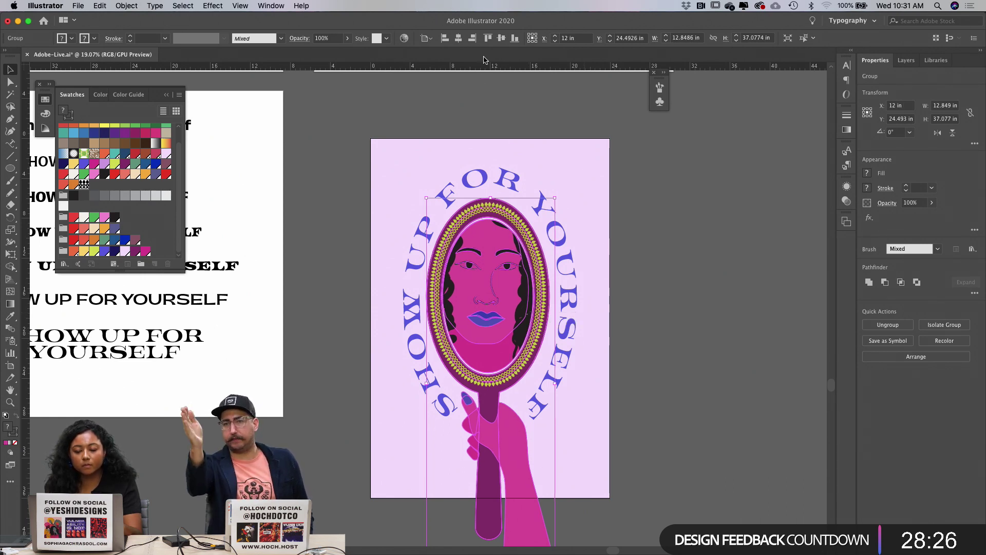
{"action": "left_click", "coordinate": [640, 324]}
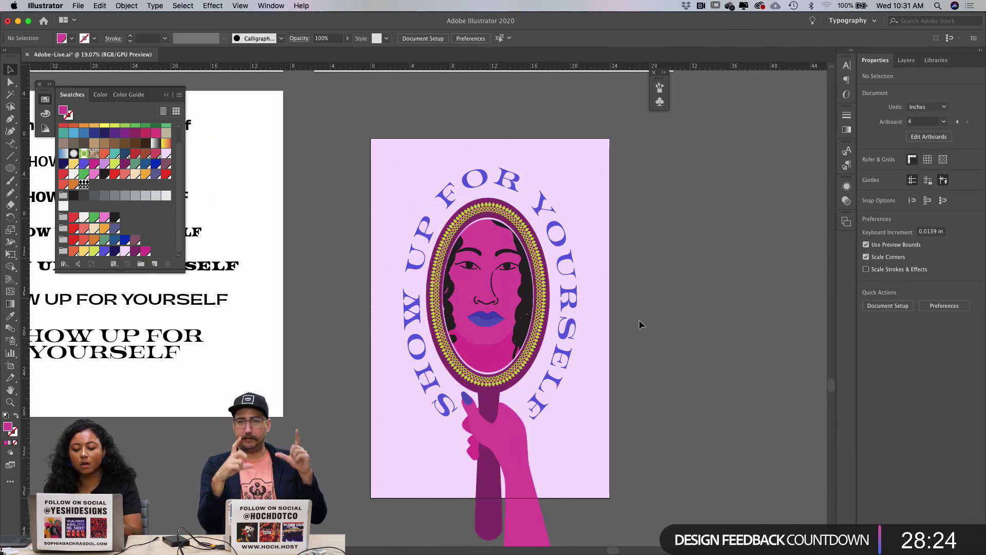
Step: Nudge the hand-and-mirror group slightly right to about X 12.24 in, lining up the mirror's oval with the artboard's center
{"action": "scroll", "coordinate": [627, 369], "scroll_direction": "up", "scroll_amount": 4}
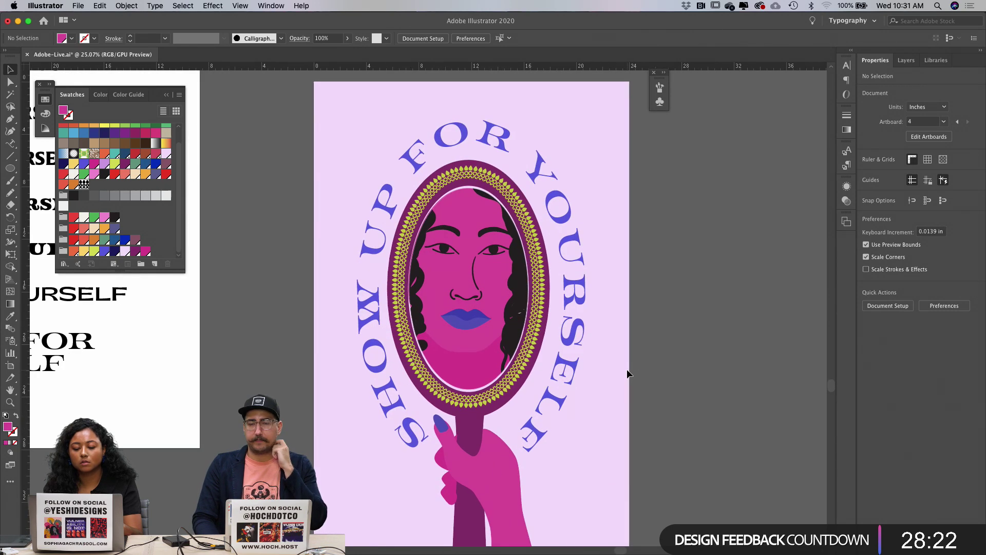
{"action": "left_click", "coordinate": [492, 338]}
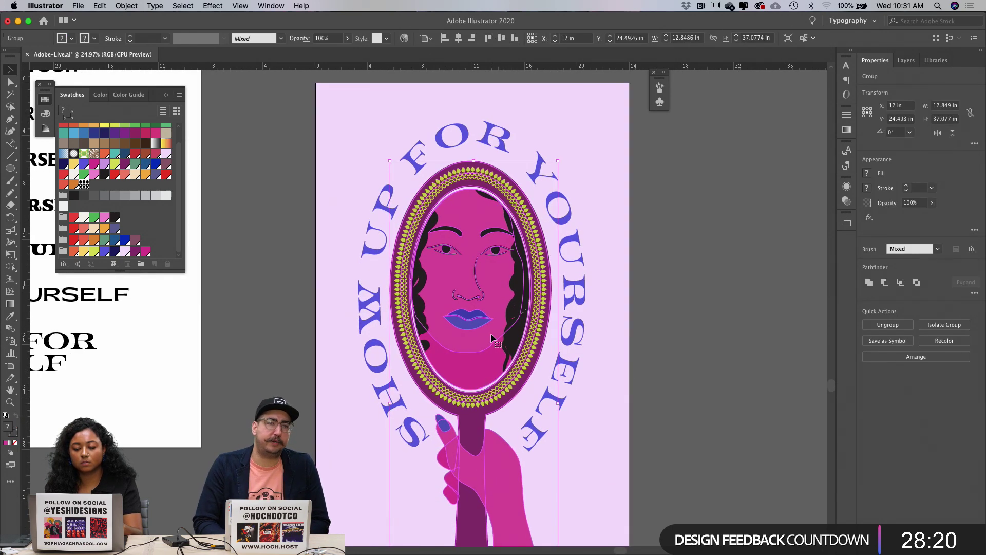
{"action": "left_click", "coordinate": [683, 352]}
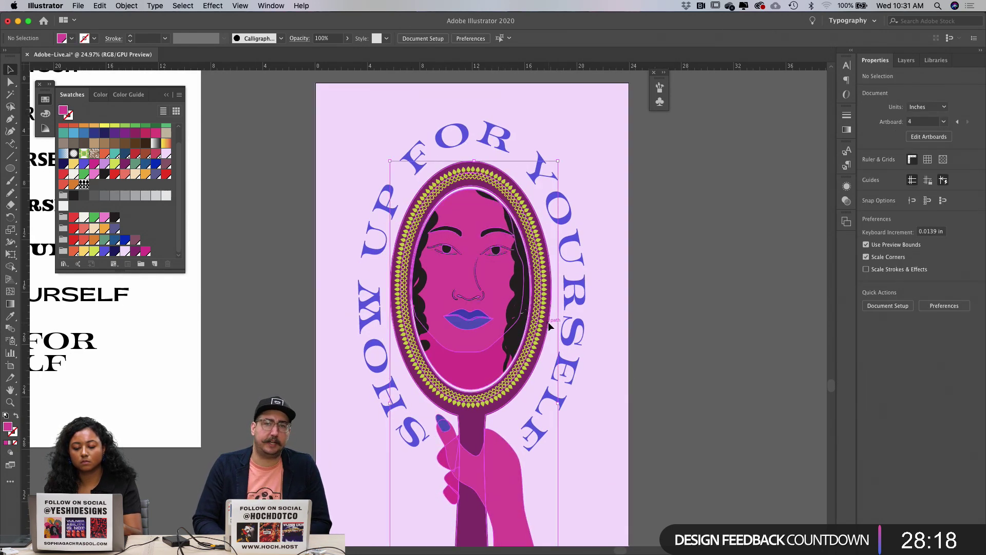
{"action": "double_click", "coordinate": [551, 326]}
{"action": "double_click", "coordinate": [667, 324]}
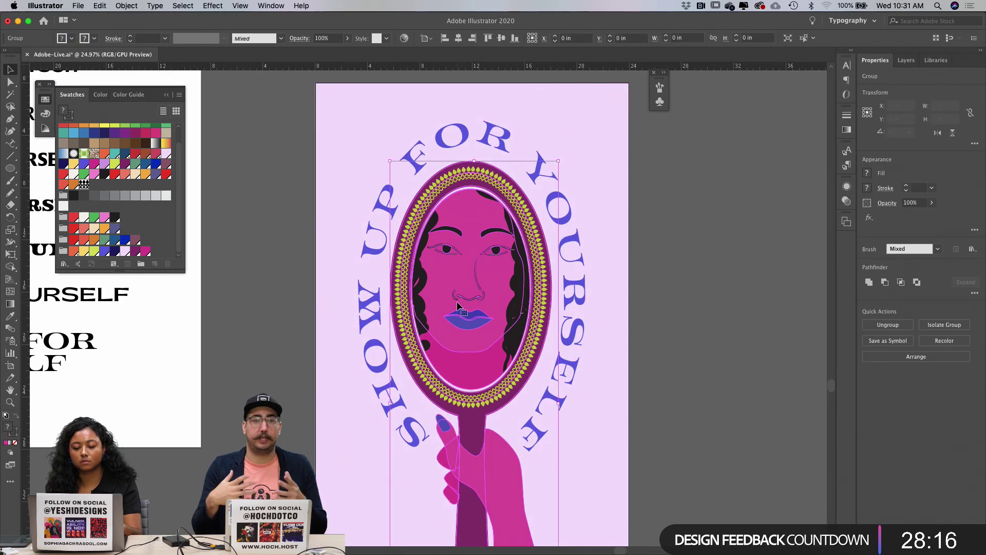
{"action": "left_click", "coordinate": [649, 319]}
Step: Move the hand-and-mirror group up slightly to about Y 24.34 in within the curved text and deselect it
{"action": "scroll", "coordinate": [649, 320], "scroll_direction": "down", "scroll_amount": 2}
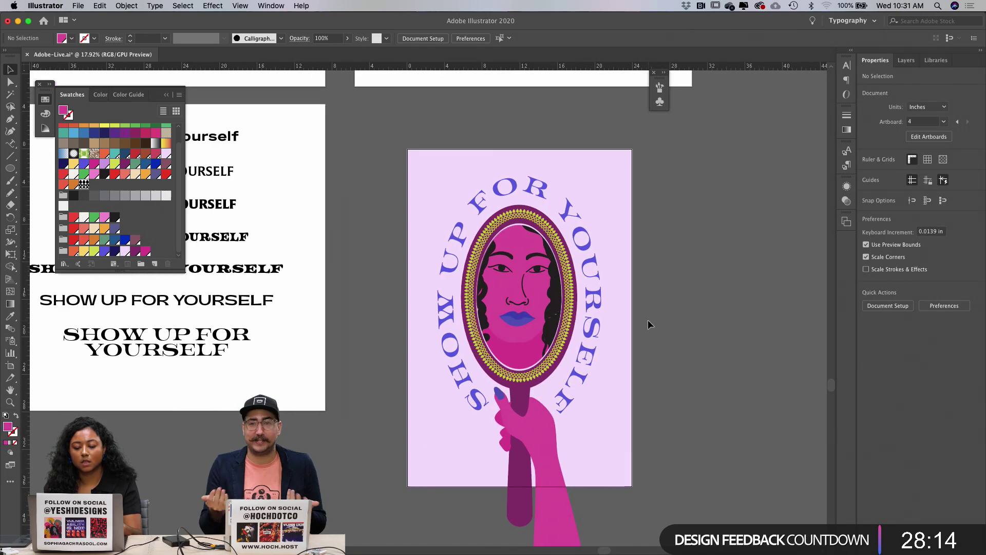
{"action": "left_click", "coordinate": [541, 300]}
{"action": "scroll", "coordinate": [543, 304], "scroll_direction": "up", "scroll_amount": 2}
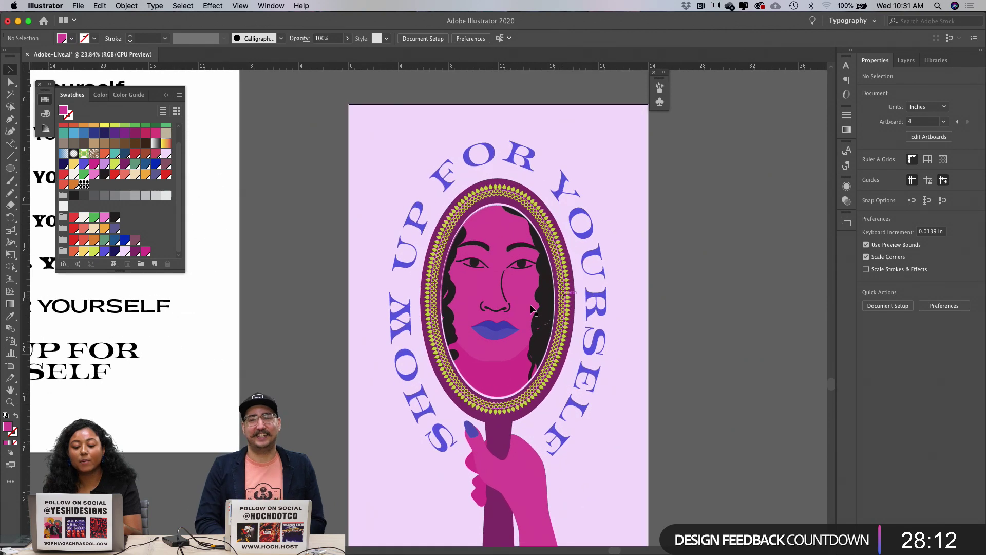
{"action": "left_click", "coordinate": [707, 282]}
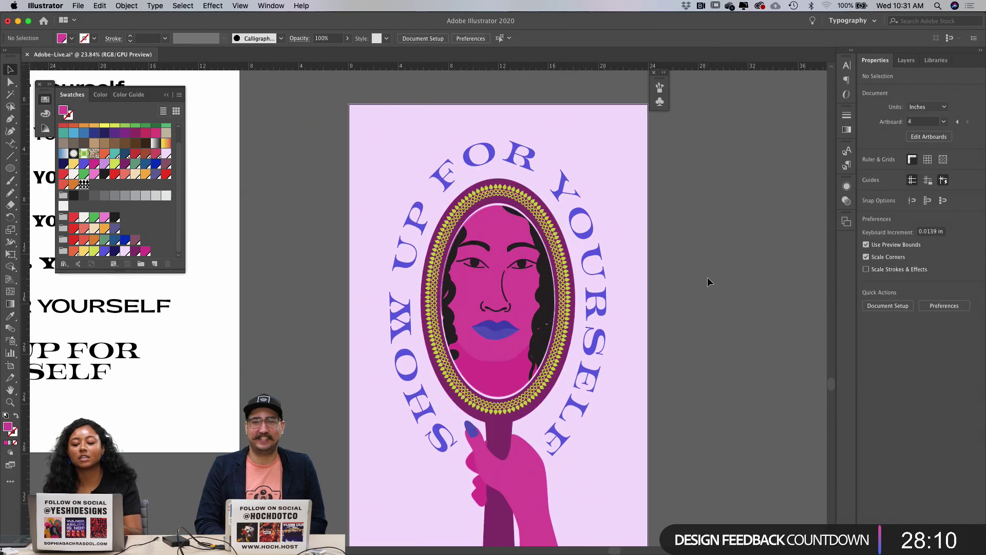
{"action": "left_click", "coordinate": [557, 261]}
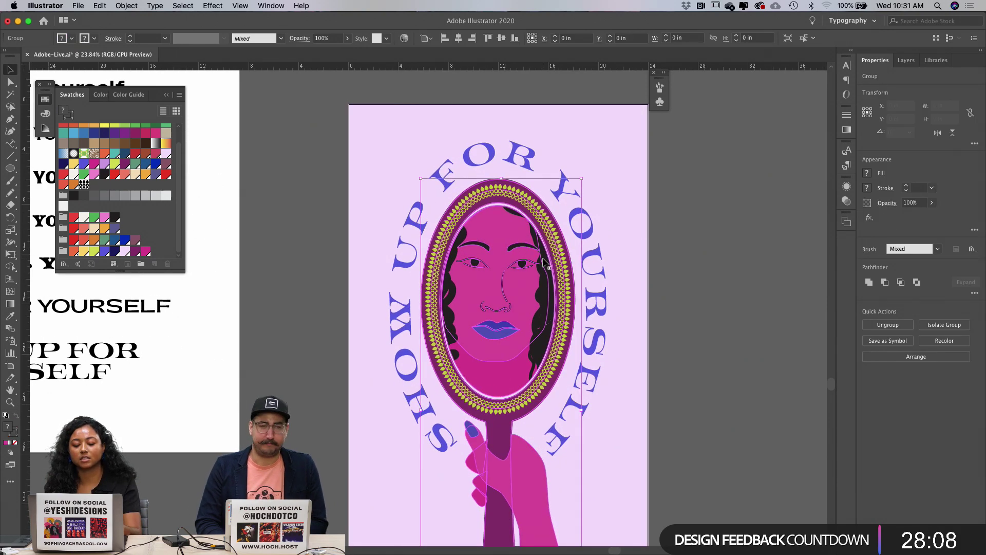
{"action": "left_click", "coordinate": [757, 283]}
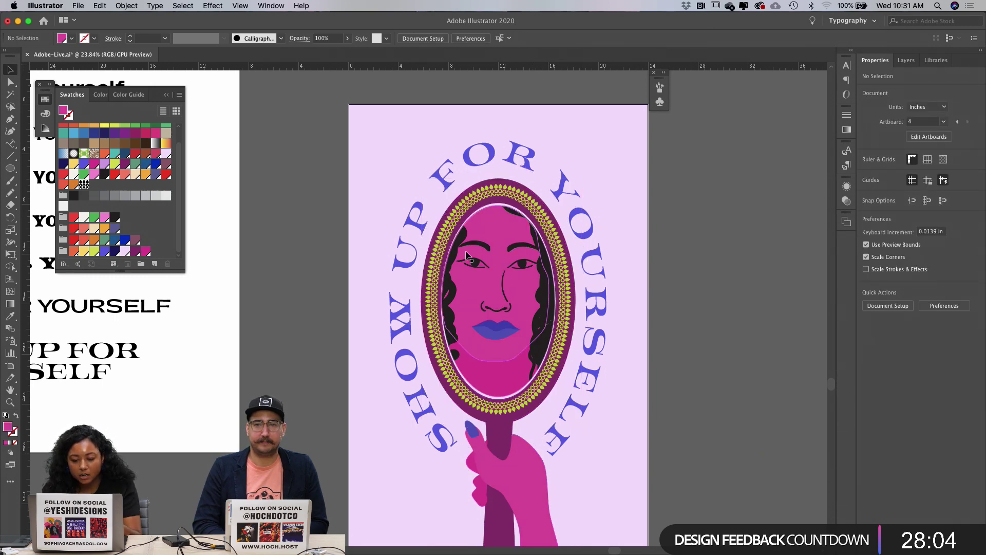
{"action": "left_click_drag", "start_coordinate": [521, 278], "coordinate": [521, 275]}
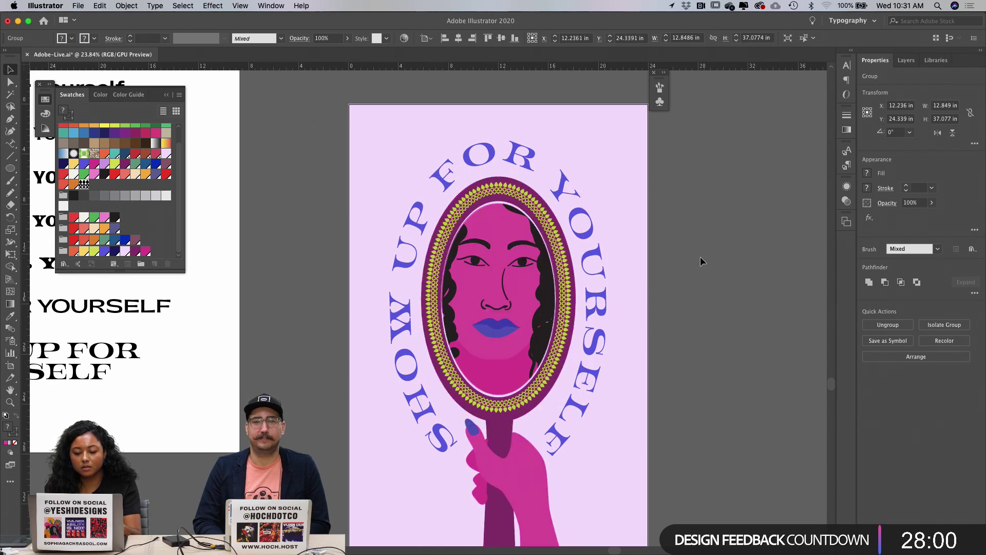
{"action": "left_click", "coordinate": [677, 270]}
Step: Select the illustration and curved text together, turn on Trim View, and move both down slightly on the artboard
{"action": "scroll", "coordinate": [677, 270], "scroll_direction": "down", "scroll_amount": 3}
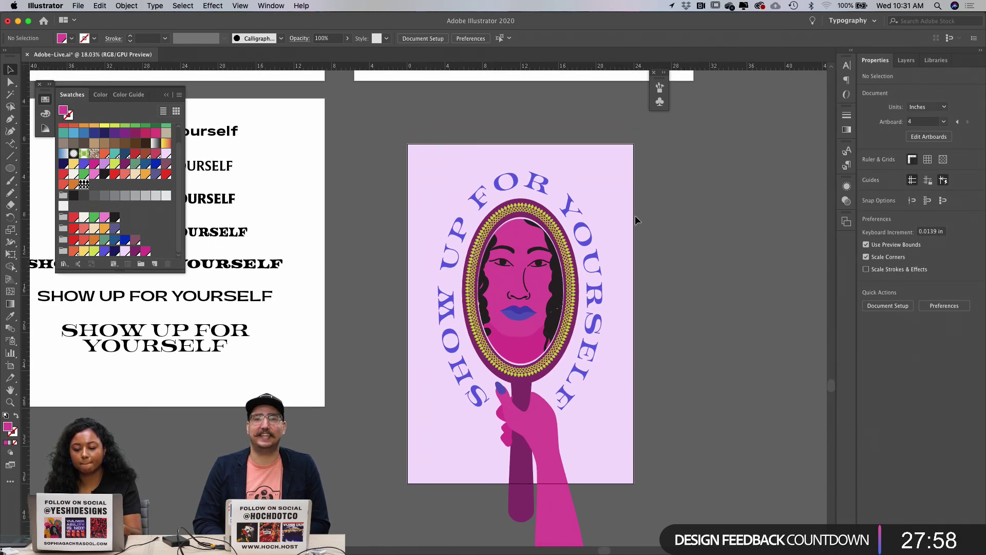
{"action": "left_click_drag", "start_coordinate": [652, 512], "coordinate": [657, 513]}
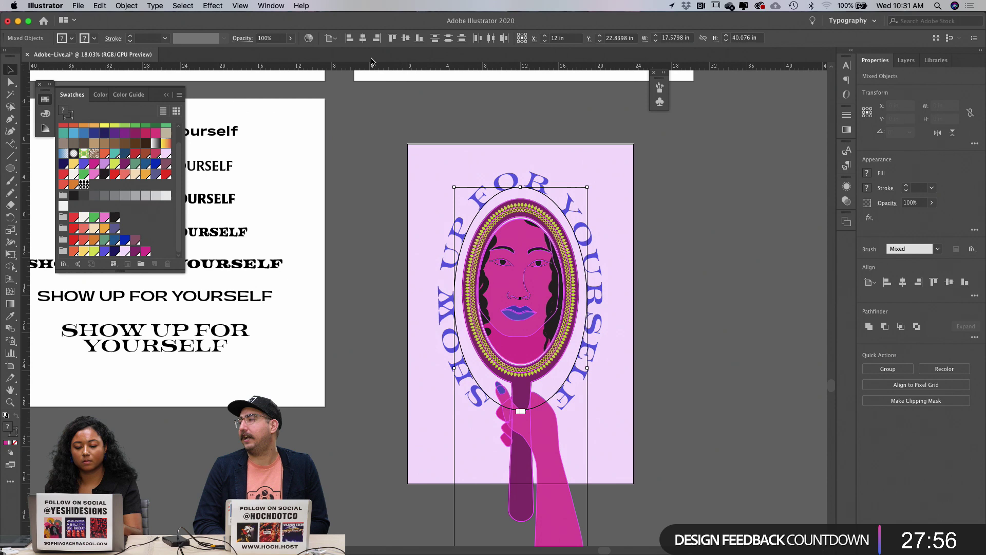
{"action": "left_click", "coordinate": [240, 6]}
{"action": "left_click", "coordinate": [254, 63]}
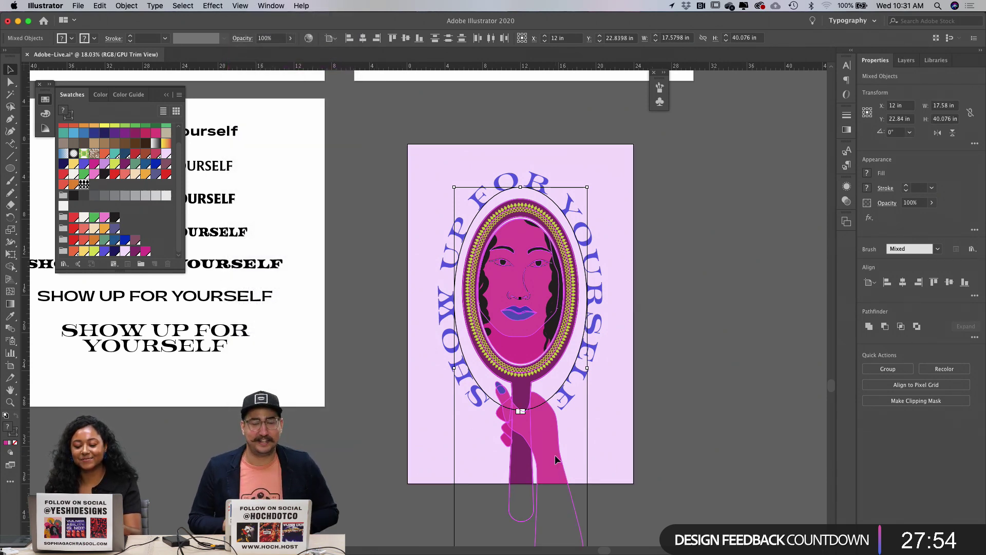
{"action": "left_click", "coordinate": [696, 451]}
{"action": "scroll", "coordinate": [641, 361], "scroll_direction": "up", "scroll_amount": 2}
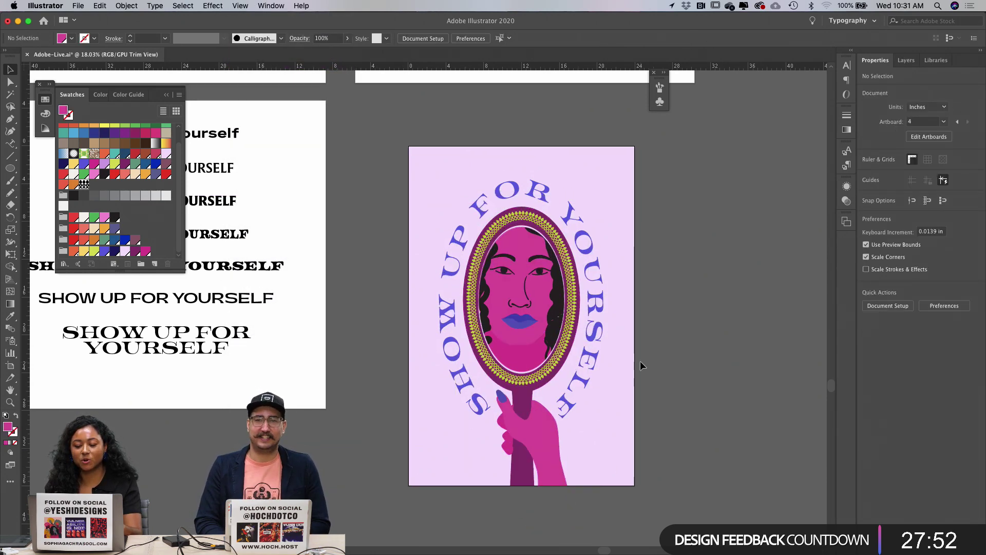
Step: Move the illustration and its curved text a little further down the artboard, deselect them, and save the document
{"action": "scroll", "coordinate": [641, 360], "scroll_direction": "down", "scroll_amount": 3}
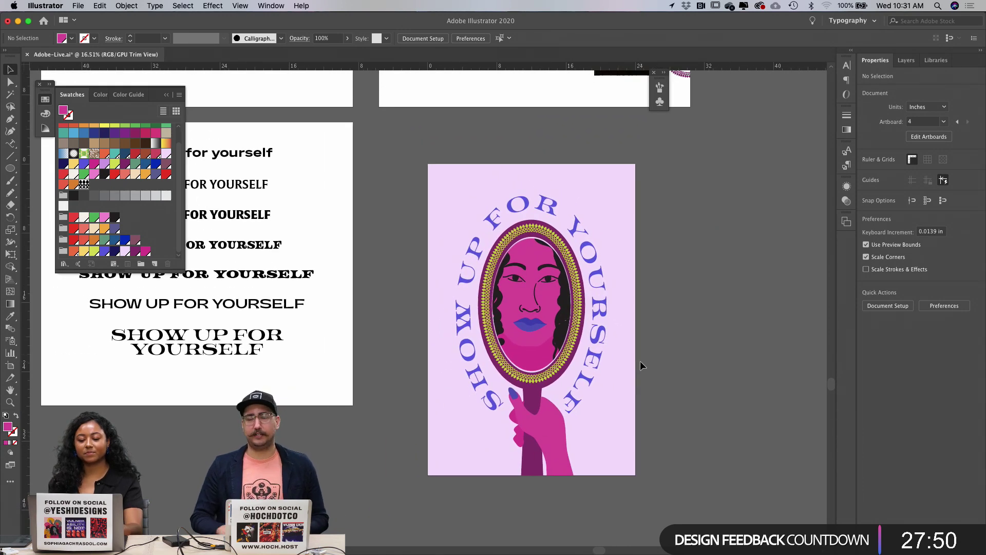
{"action": "left_click", "coordinate": [548, 421]}
{"action": "left_click_drag", "start_coordinate": [547, 426], "coordinate": [548, 427]}
{"action": "left_click", "coordinate": [654, 427]}
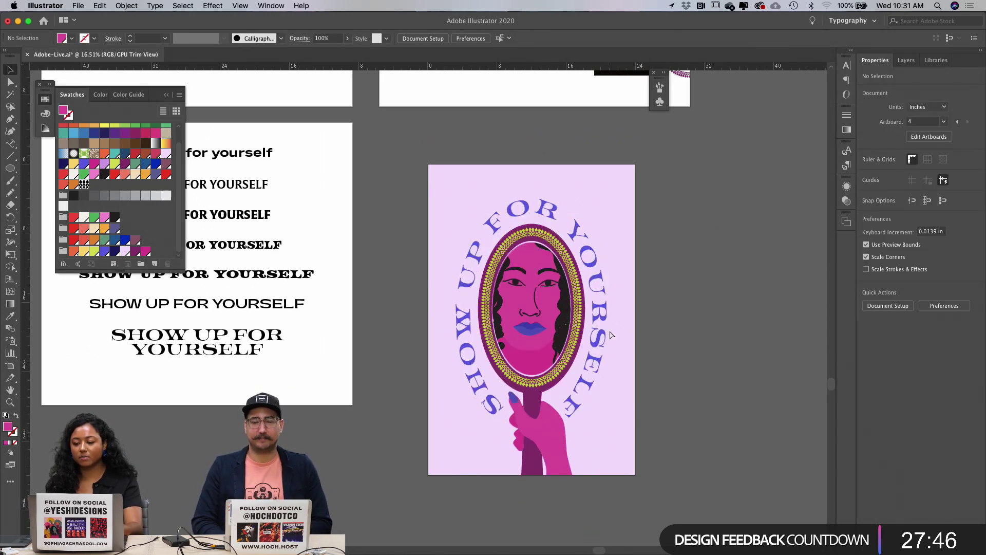
{"action": "key", "text": "super+s"}
Step: Select the Mirror layer's contents to locate them, and delete the leftover patterned ellipse beside the reference photos
{"action": "left_click", "coordinate": [907, 60]}
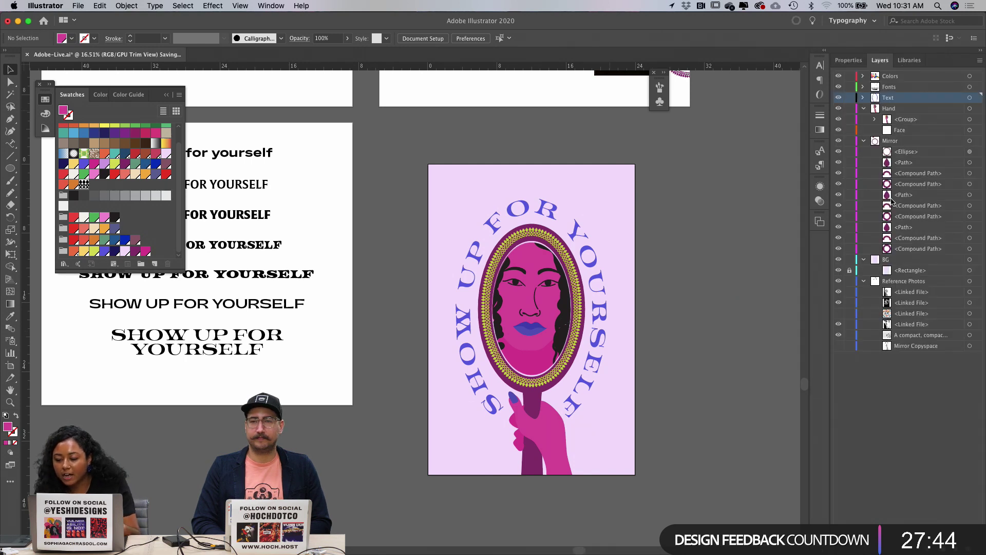
{"action": "left_click", "coordinate": [898, 142]}
{"action": "left_click", "coordinate": [969, 142]}
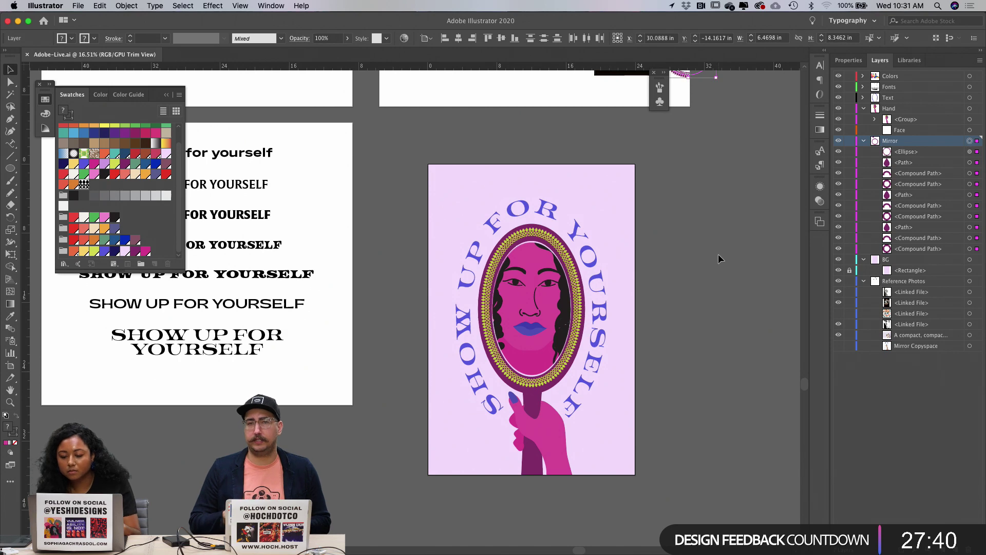
{"action": "left_click", "coordinate": [700, 203]}
{"action": "scroll", "coordinate": [700, 203], "scroll_direction": "up", "scroll_amount": 8}
{"action": "scroll", "coordinate": [700, 203], "scroll_direction": "right", "scroll_amount": 2}
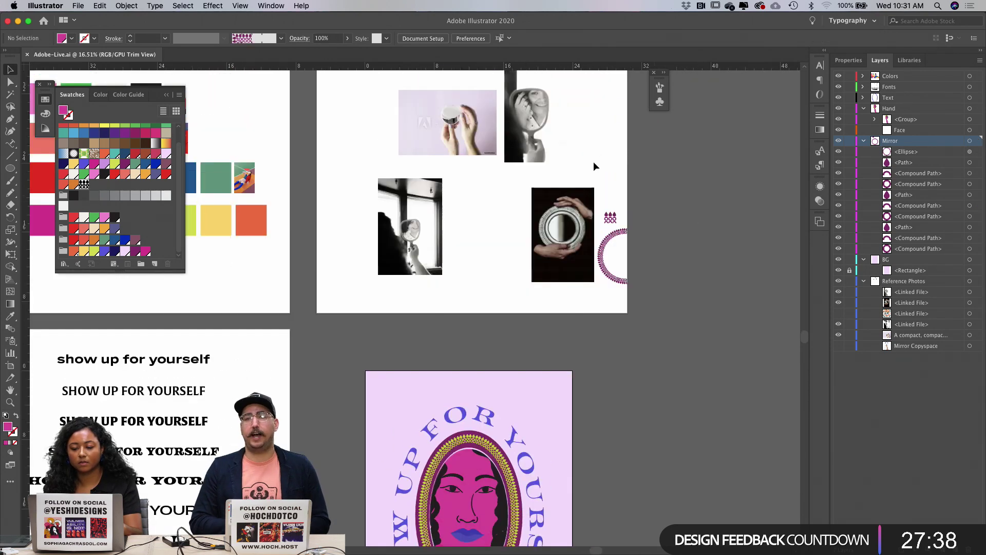
{"action": "left_click", "coordinate": [635, 266]}
{"action": "key", "text": "Delete"}
Step: Select all the visible reference photos together with the leftover mirror pattern pieces beside them and delete them
{"action": "scroll", "coordinate": [636, 266], "scroll_direction": "up", "scroll_amount": 5}
{"action": "scroll", "coordinate": [636, 266], "scroll_direction": "left", "scroll_amount": 2}
{"action": "left_click_drag", "start_coordinate": [433, 155], "coordinate": [673, 384]}
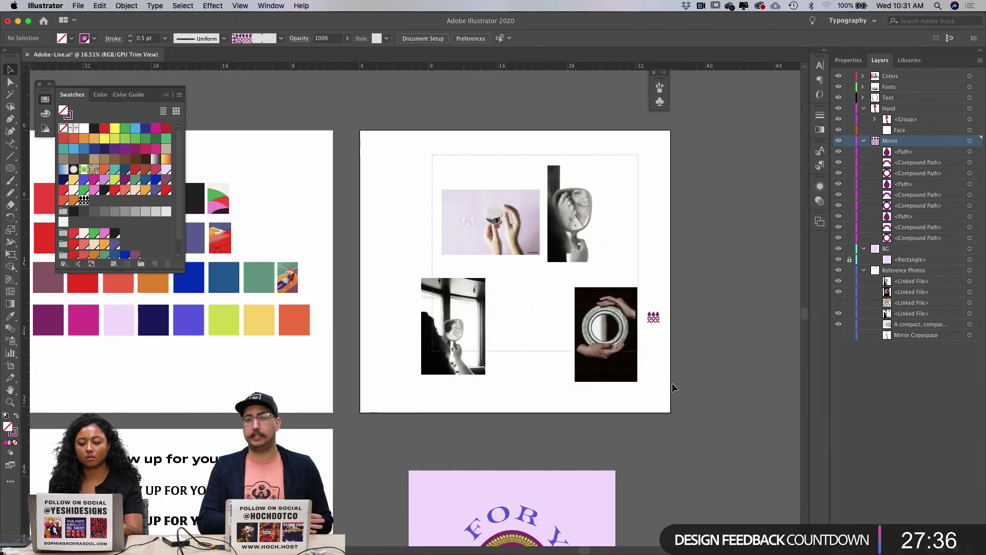
{"action": "key", "text": "Delete"}
Step: Delete the emptied reference-photo artboard and the Color Palettes and Color Palettes copy artboards, keeping the Poster artboard, and leave artboard editing
{"action": "scroll", "coordinate": [517, 250], "scroll_direction": "down", "scroll_amount": 4}
{"action": "key", "text": "shift+o"}
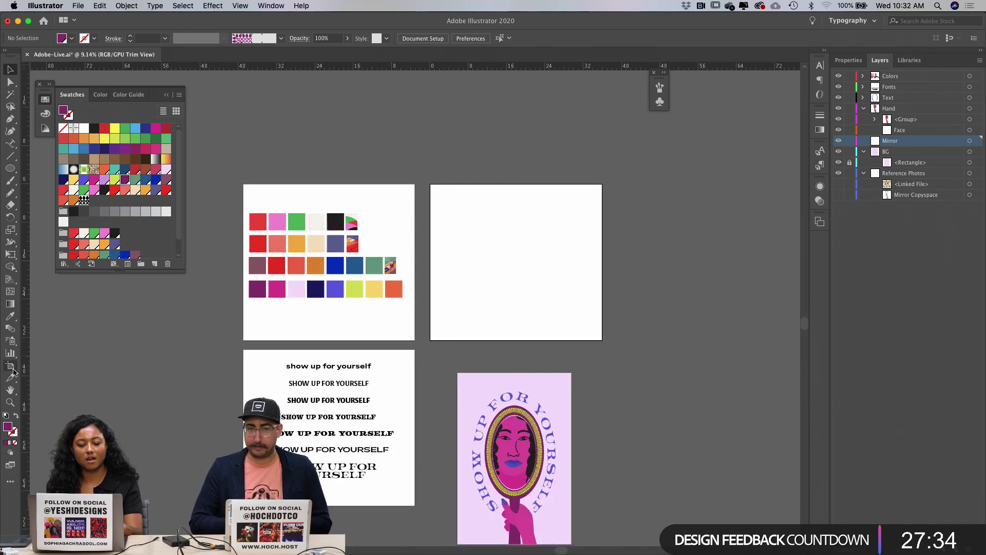
{"action": "key", "text": "Delete"}
{"action": "scroll", "coordinate": [383, 355], "scroll_direction": "down", "scroll_amount": 2}
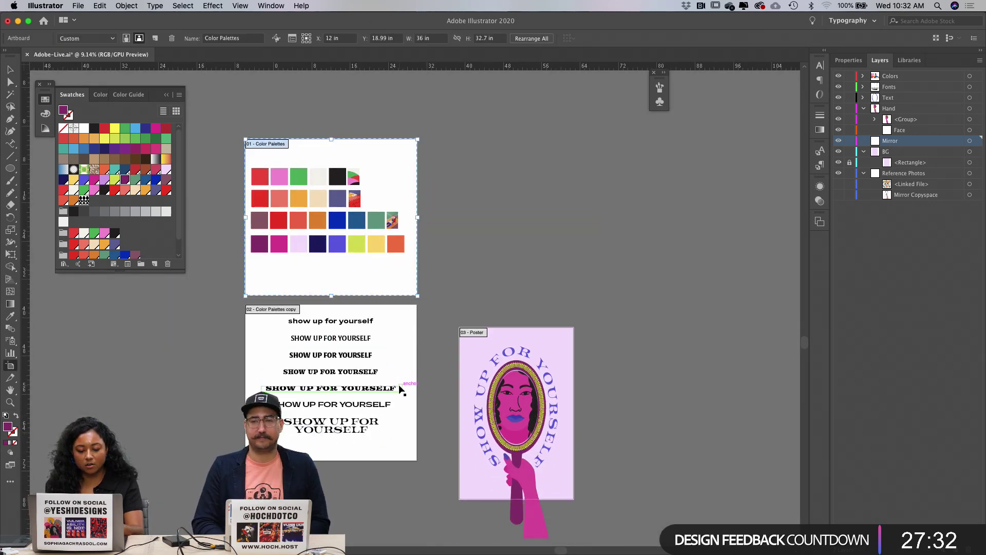
{"action": "key", "text": "Delete"}
{"action": "left_click", "coordinate": [396, 373]}
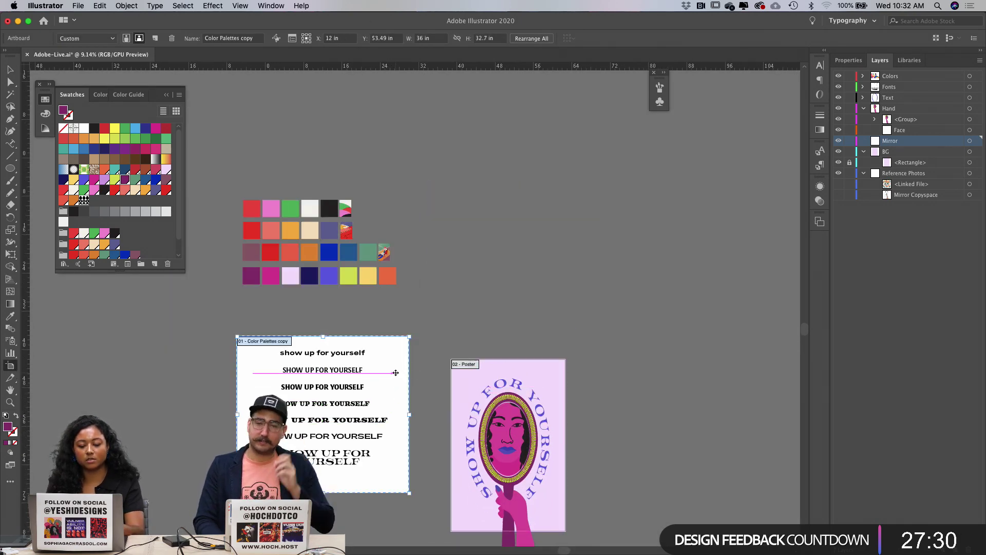
{"action": "key", "text": "Delete"}
{"action": "scroll", "coordinate": [396, 374], "scroll_direction": "down", "scroll_amount": 5}
{"action": "key", "text": "v"}
Step: Target the Mirror layer to check that it holds no artwork, and delete the layer
{"action": "scroll", "coordinate": [475, 217], "scroll_direction": "up", "scroll_amount": 5}
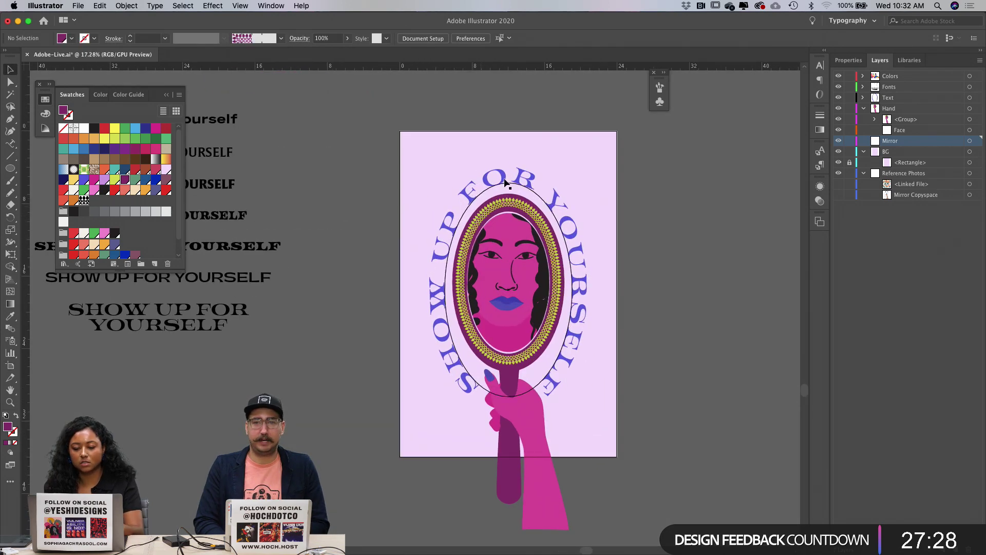
{"action": "left_click", "coordinate": [970, 141]}
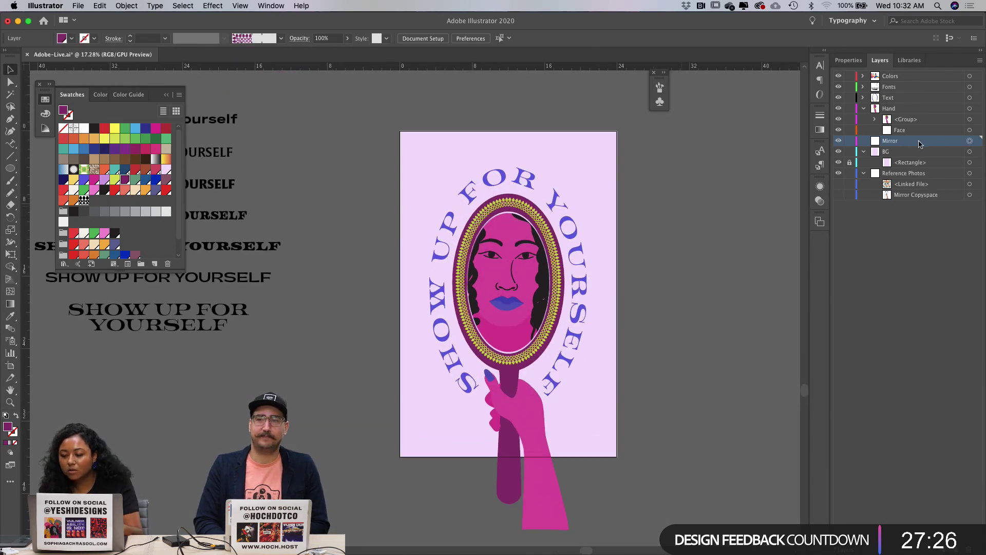
{"action": "key", "text": "Delete"}
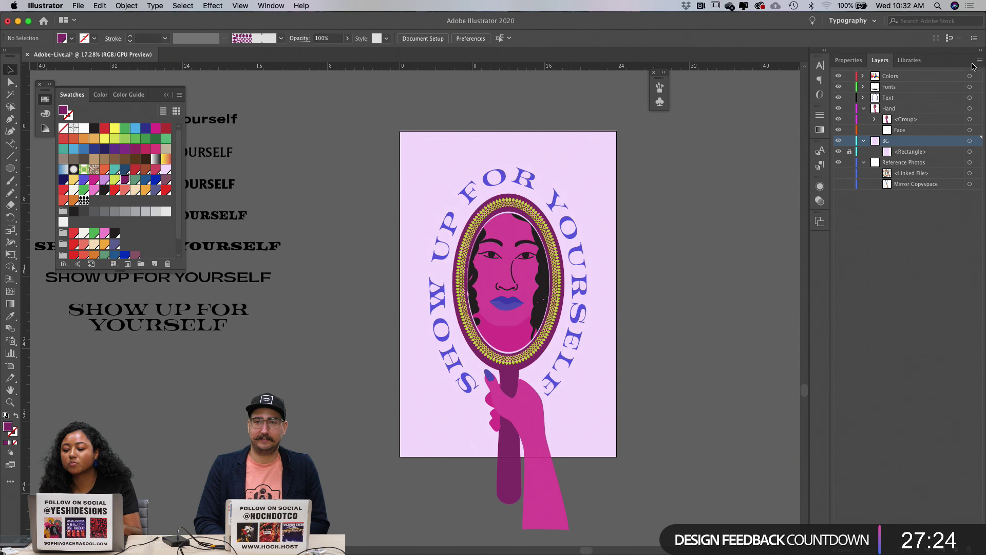
Step: Select all artwork on the Hand layer, ungroup the hand-and-mirror group, and deselect it
{"action": "left_click", "coordinate": [895, 118]}
{"action": "left_click", "coordinate": [898, 110]}
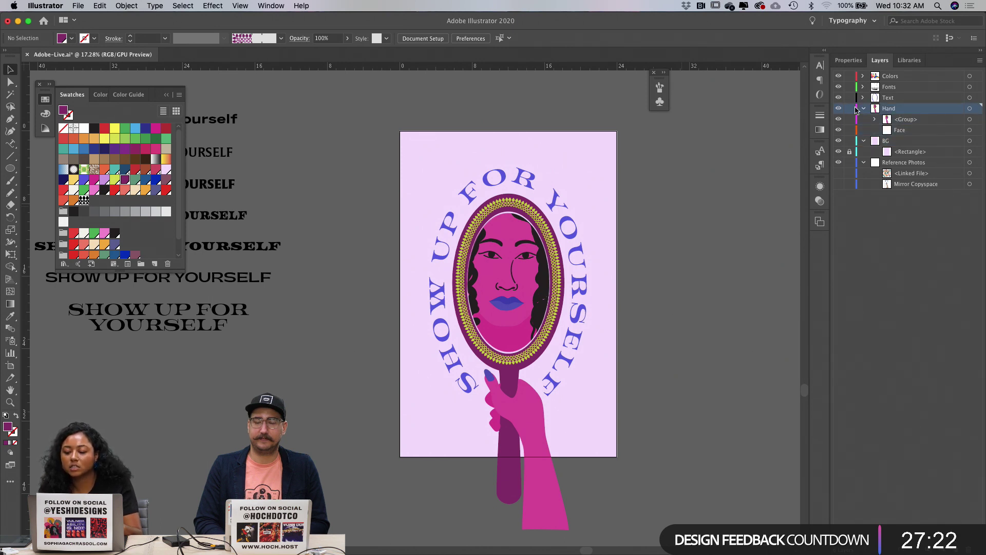
{"action": "left_click", "coordinate": [970, 109]}
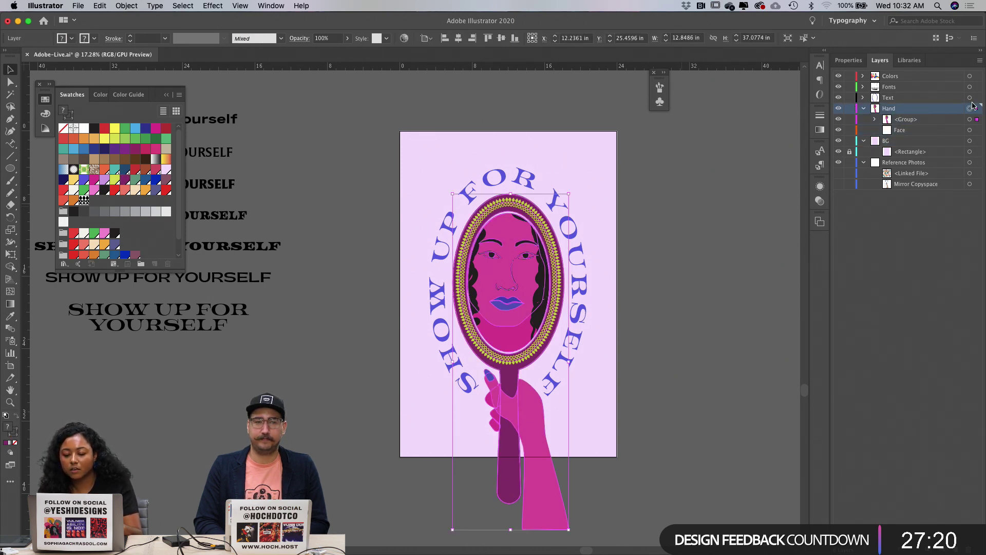
{"action": "left_click", "coordinate": [930, 132]}
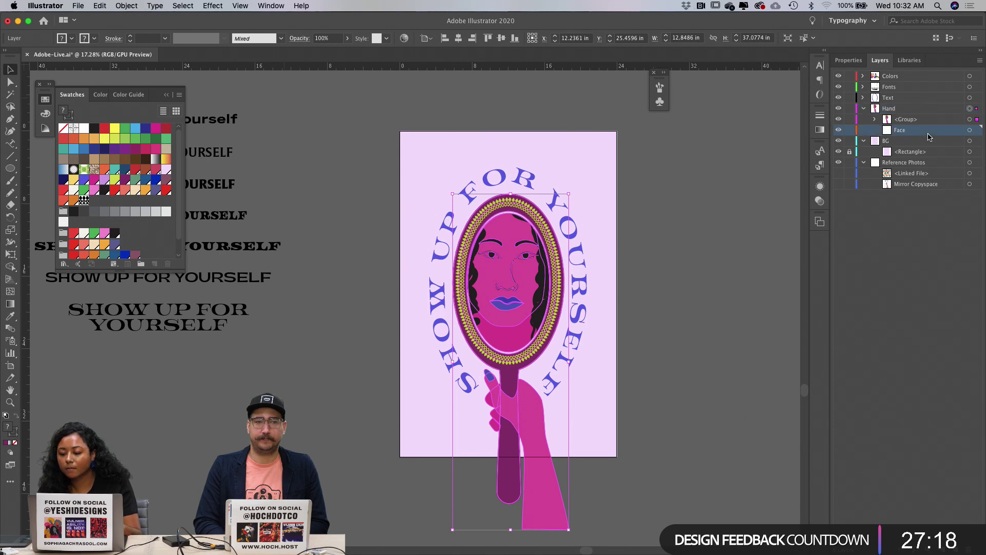
{"action": "left_click", "coordinate": [126, 6]}
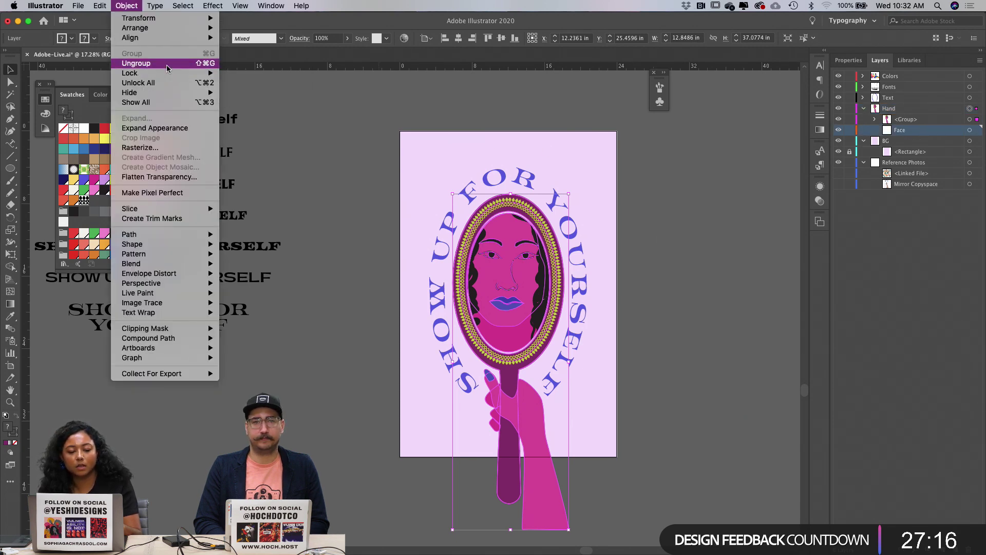
{"action": "left_click", "coordinate": [136, 73]}
{"action": "left_click", "coordinate": [624, 203]}
{"action": "left_click", "coordinate": [539, 211]}
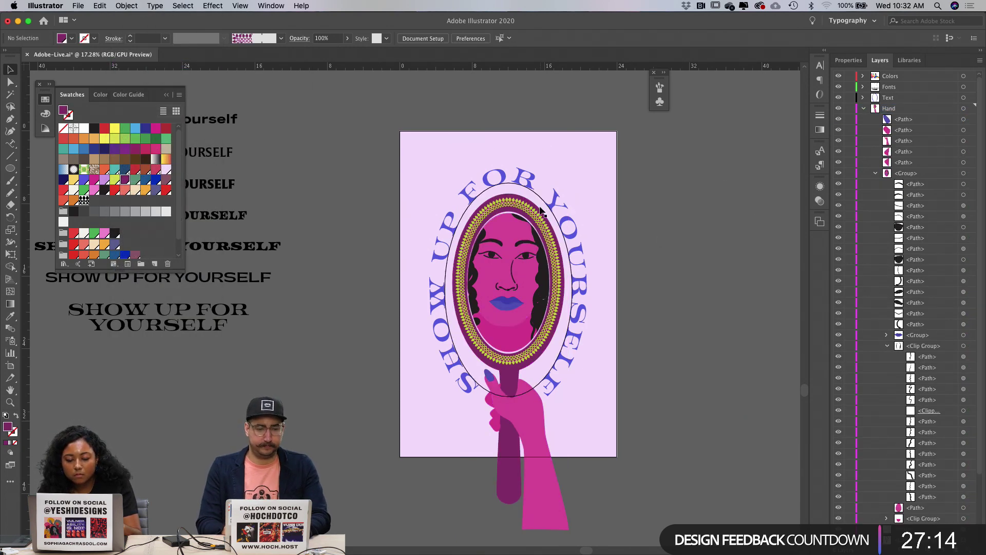
Step: Select all the hand mirror and hand artwork, including the face and frame ornament, and group it into one object
{"action": "left_click", "coordinate": [540, 215]}
{"action": "scroll", "coordinate": [537, 226], "scroll_direction": "up", "scroll_amount": 3}
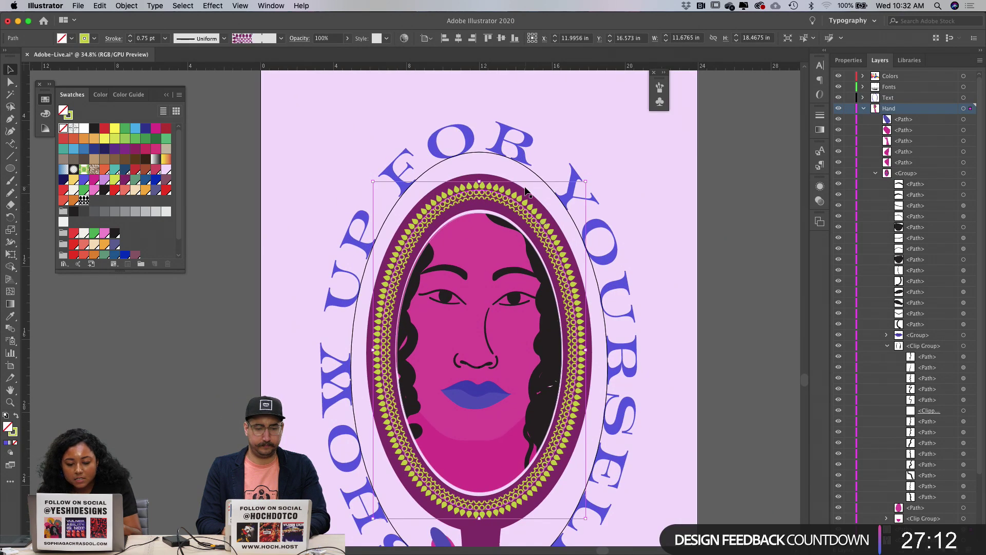
{"action": "scroll", "coordinate": [512, 216], "scroll_direction": "down", "scroll_amount": 4}
{"action": "left_click", "coordinate": [537, 486], "text": "shift"}
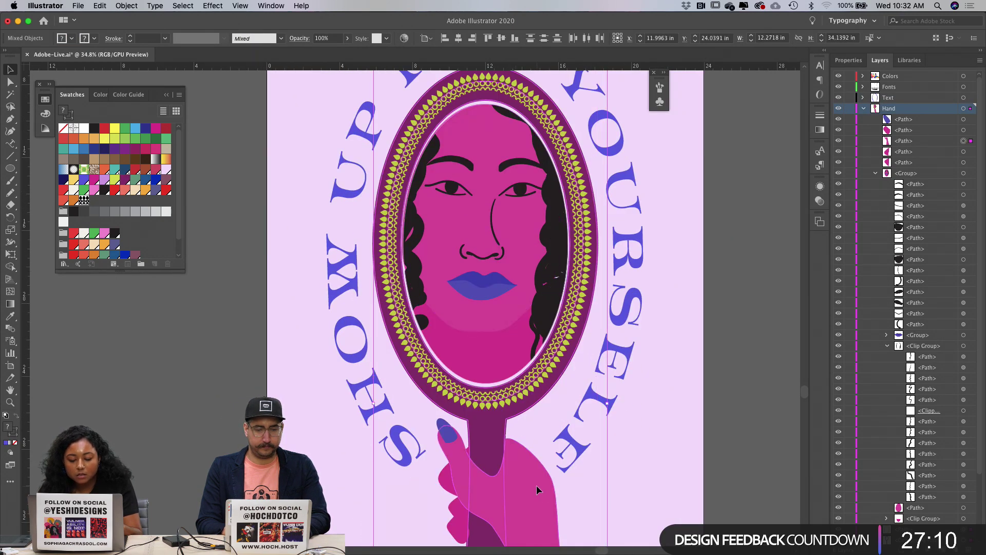
{"action": "scroll", "coordinate": [537, 486], "scroll_direction": "down", "scroll_amount": 4}
{"action": "scroll", "coordinate": [536, 485], "scroll_direction": "down", "scroll_amount": 1}
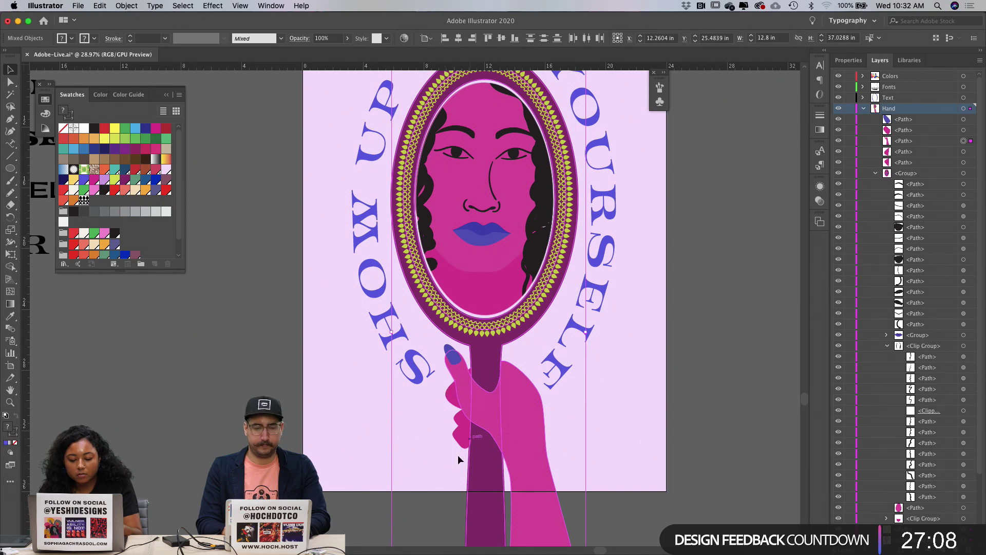
{"action": "left_click", "coordinate": [437, 391], "text": "shift"}
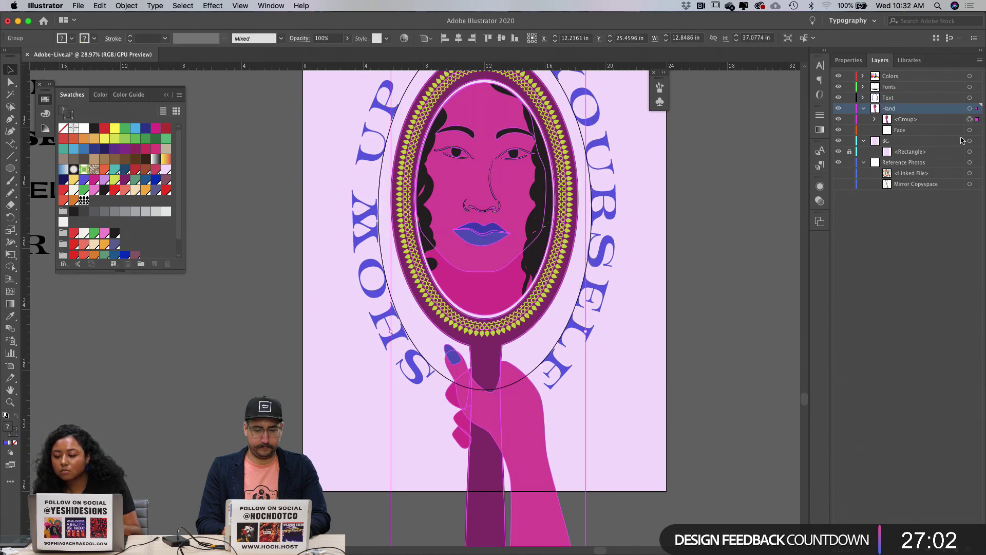
Step: Name the artwork group Mirror and rename its parent layer from Hand to Mirror
{"action": "left_click", "coordinate": [906, 120]}
{"action": "double_click", "coordinate": [907, 120]}
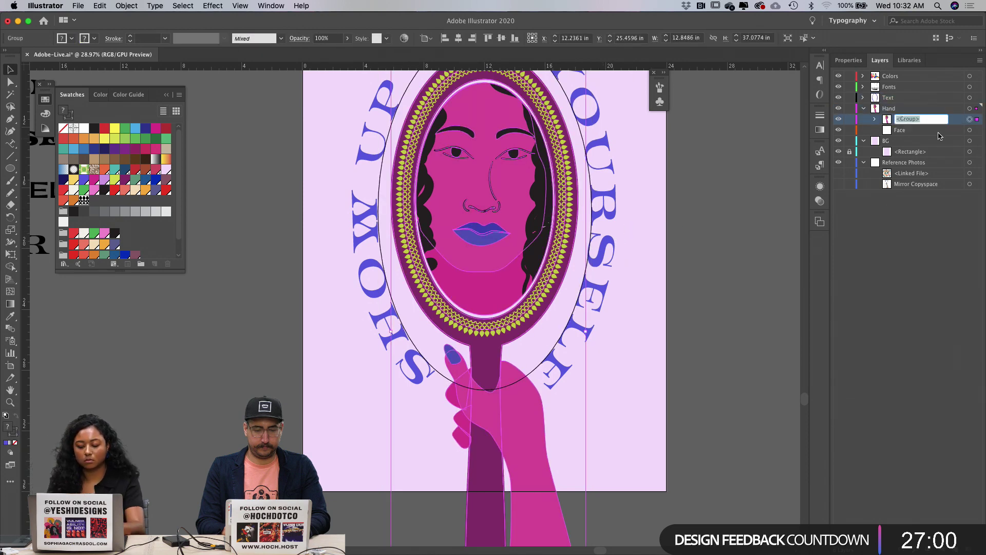
{"action": "type", "text": "Mirror"}
{"action": "key", "text": "Return"}
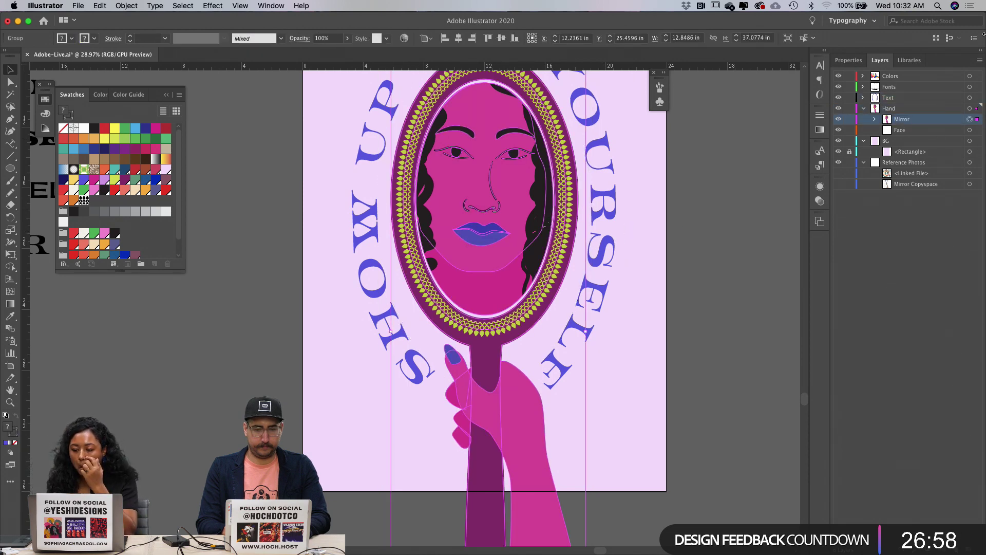
{"action": "double_click", "coordinate": [897, 109]}
{"action": "type", "text": "Mirro"}
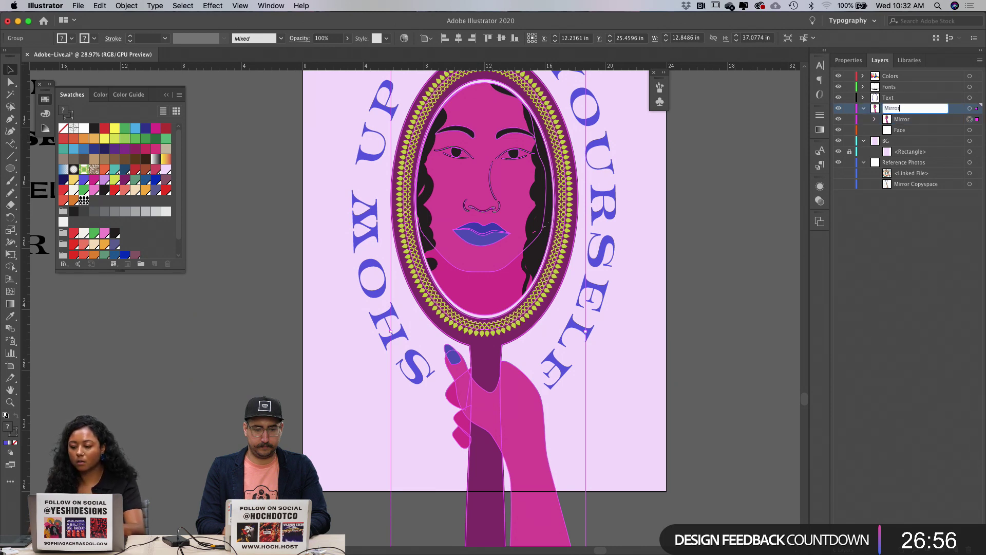
{"action": "type", "text": "r"}
{"action": "key", "text": "Return"}
Step: Delete the empty Face sublayer and the Reference Photos layer with its artwork
{"action": "left_click", "coordinate": [910, 132]}
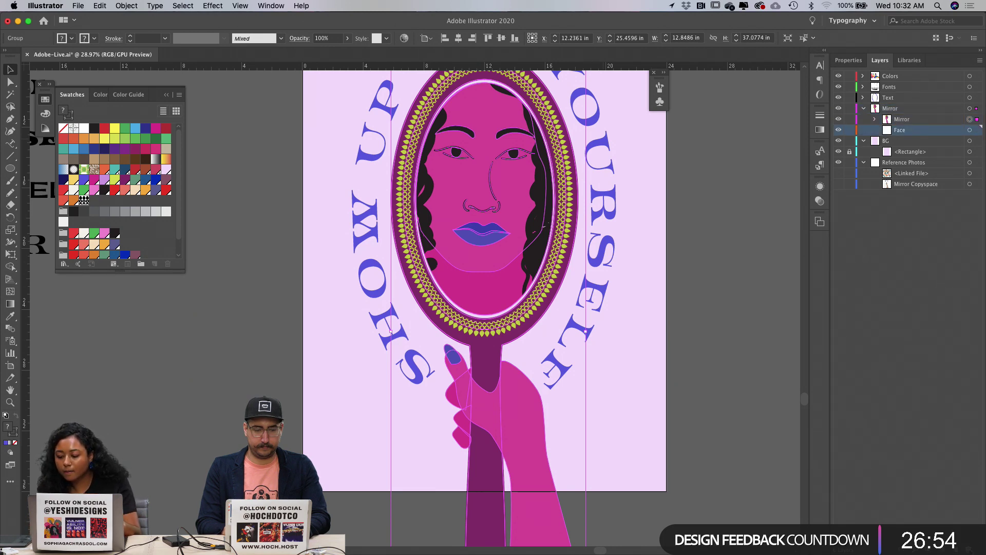
{"action": "key", "text": "Delete"}
{"action": "left_click", "coordinate": [922, 161]}
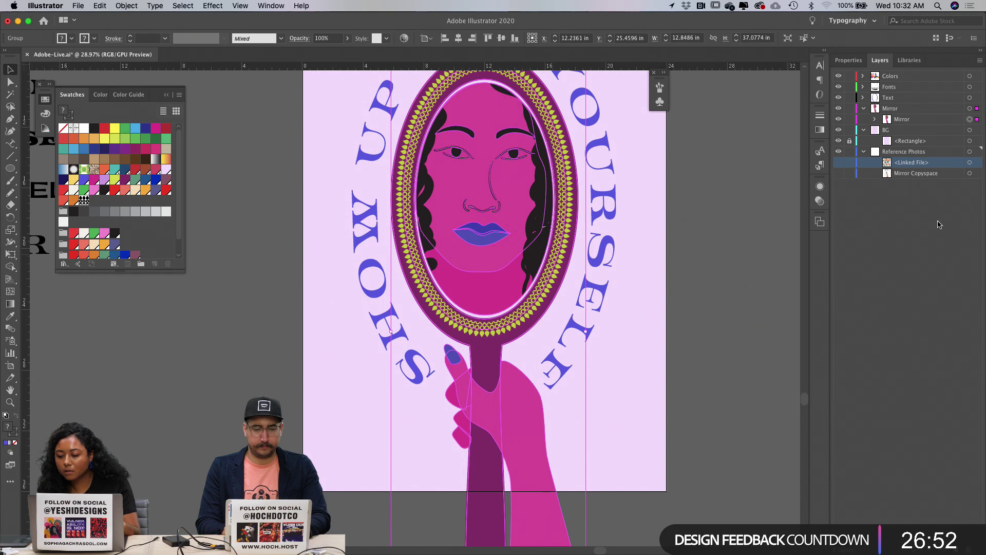
{"action": "left_click", "coordinate": [919, 154]}
{"action": "key", "text": "Delete"}
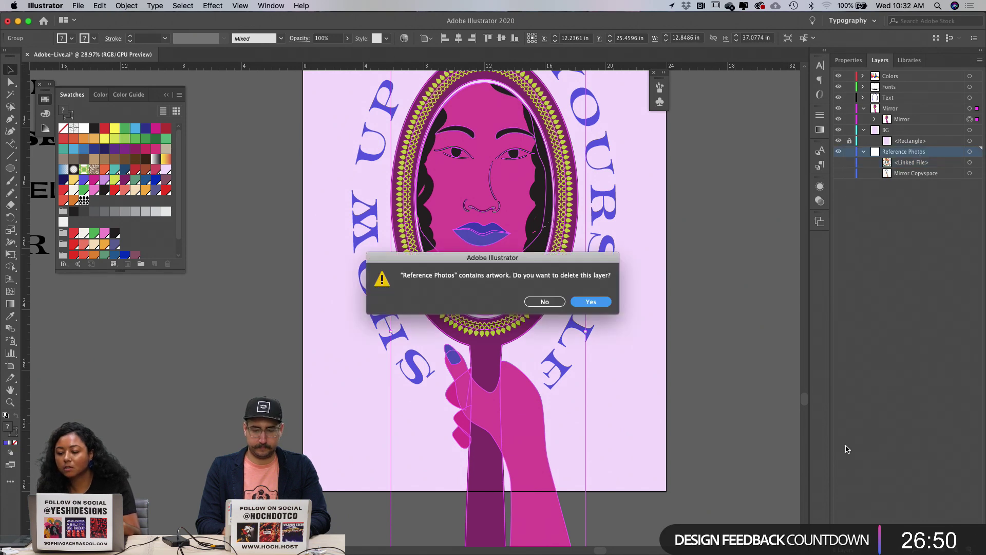
{"action": "left_click", "coordinate": [596, 304]}
Step: Export the document in Photoshop (psd) format as Adobe-Live.psd in the Adobe Live folder
{"action": "scroll", "coordinate": [707, 264], "scroll_direction": "down", "scroll_amount": 2}
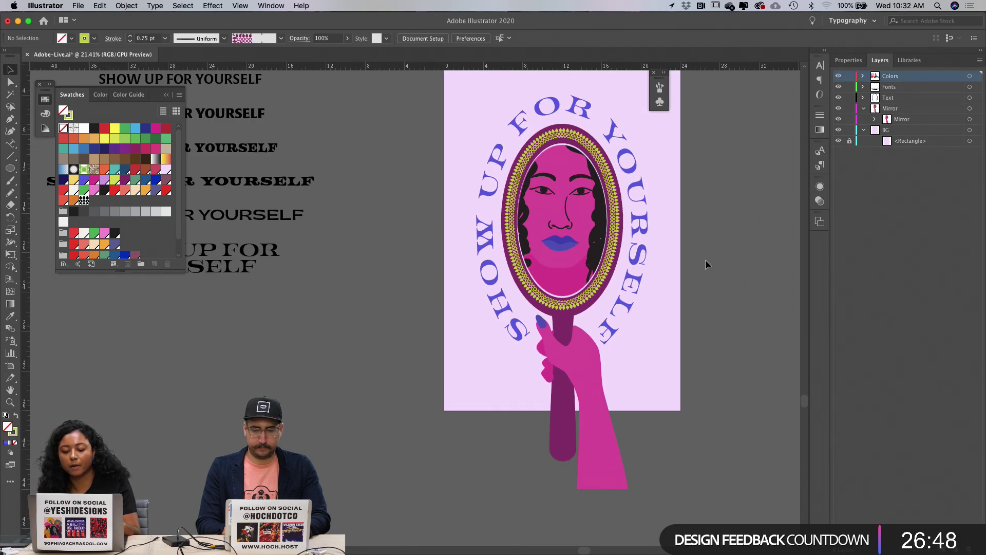
{"action": "scroll", "coordinate": [707, 264], "scroll_direction": "down", "scroll_amount": 1}
{"action": "left_click", "coordinate": [78, 5]}
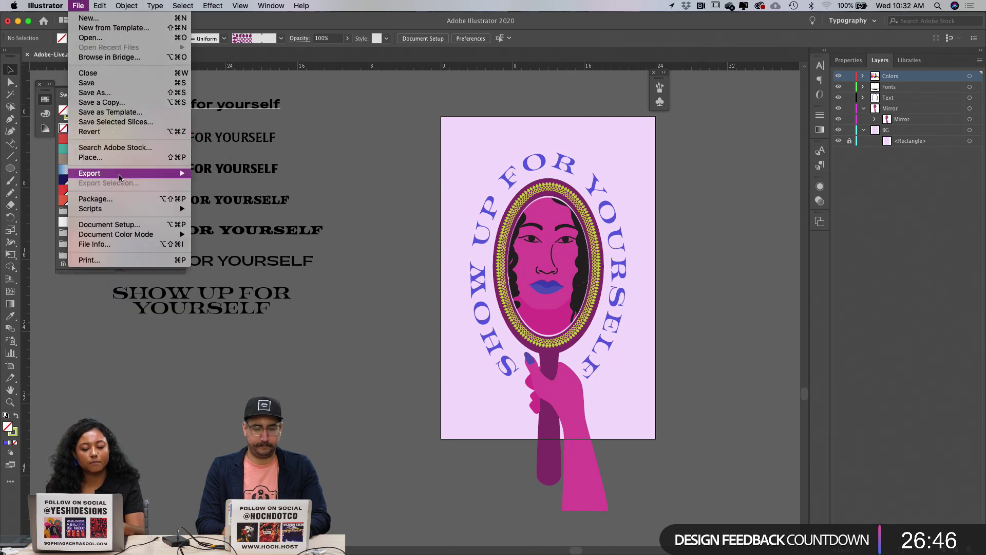
{"action": "mouse_move", "coordinate": [119, 178]}
{"action": "left_click", "coordinate": [289, 184]}
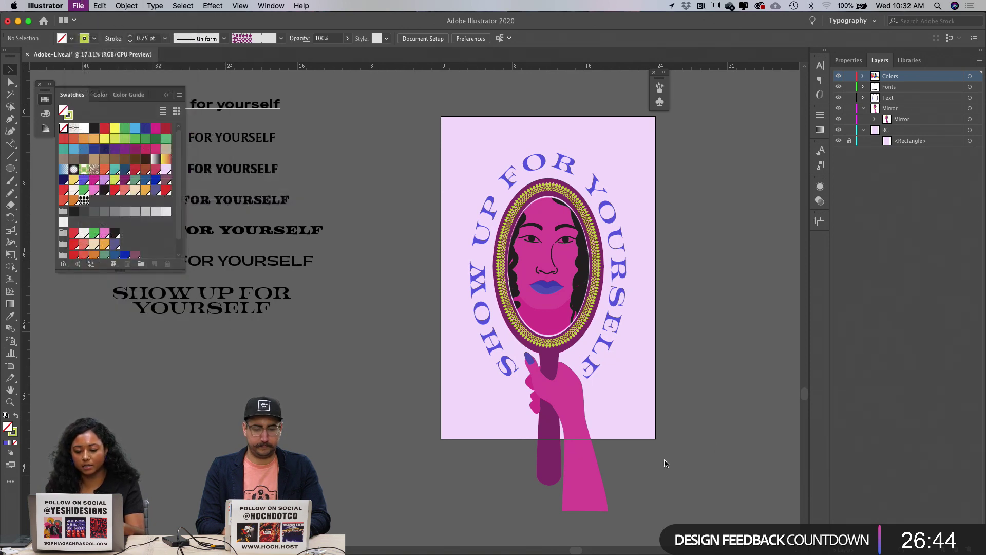
{"action": "left_click", "coordinate": [459, 471]}
{"action": "mouse_move", "coordinate": [488, 547]}
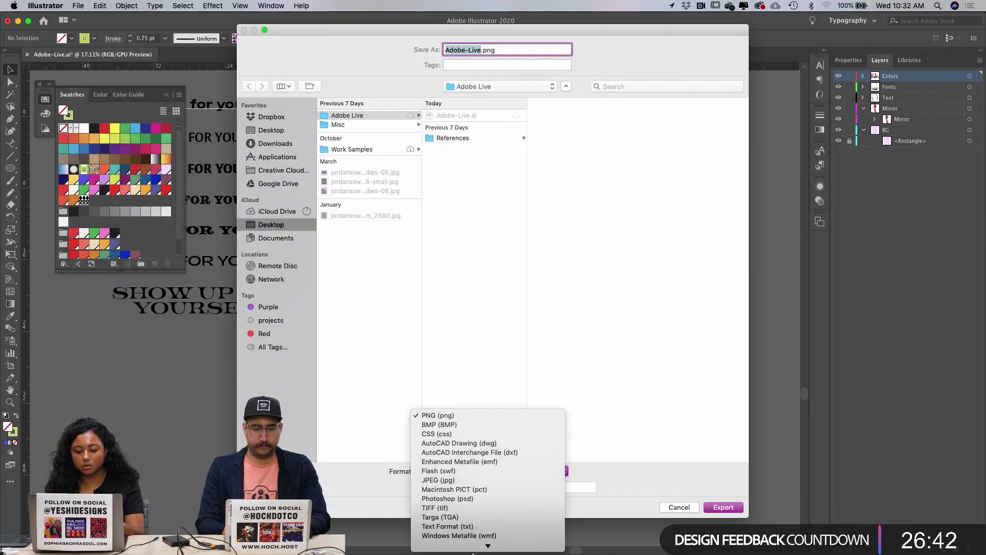
{"action": "left_click", "coordinate": [508, 499]}
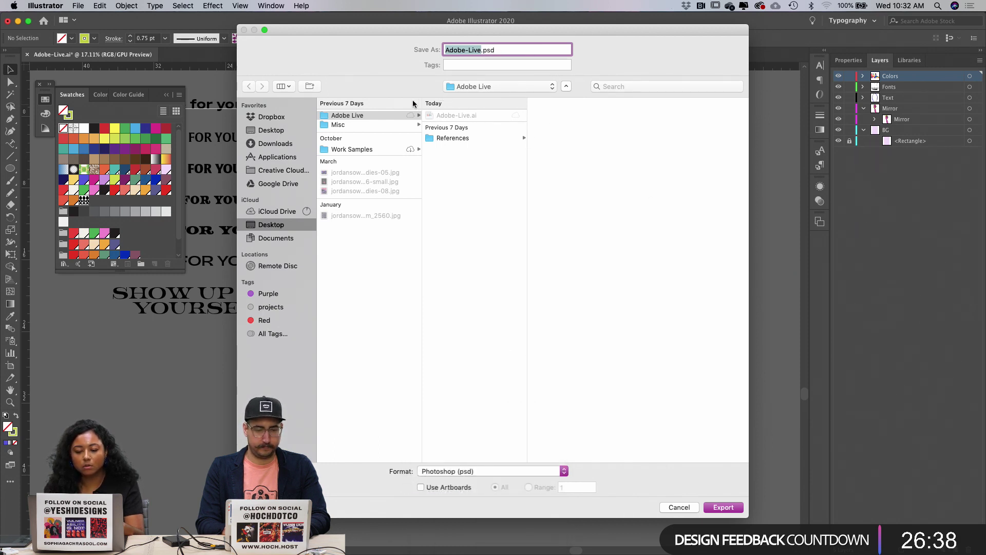
{"action": "left_click", "coordinate": [715, 508]}
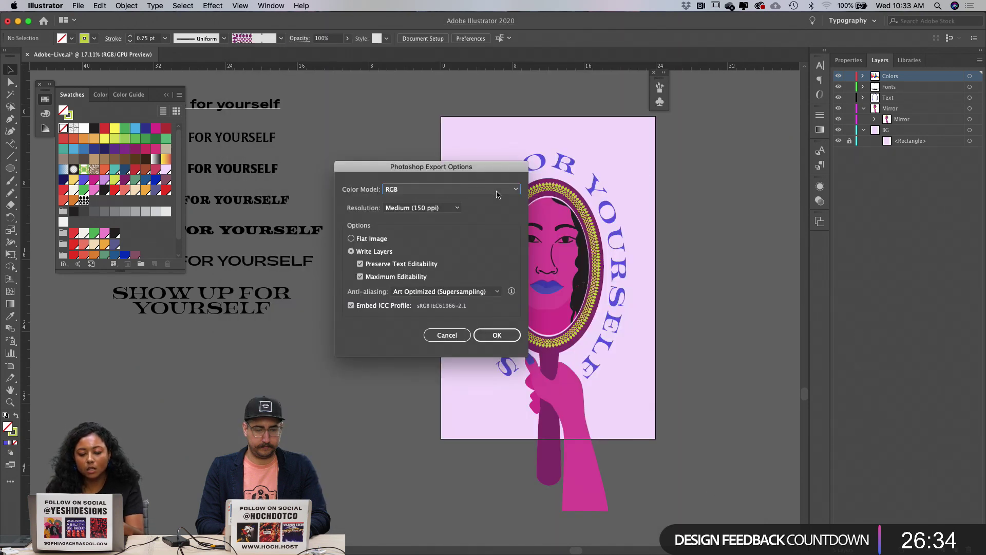
Step: Set the Photoshop export resolution to High (300 ppi) and write the layered RGB file
{"action": "left_click", "coordinate": [435, 209]}
{"action": "left_click", "coordinate": [441, 239]}
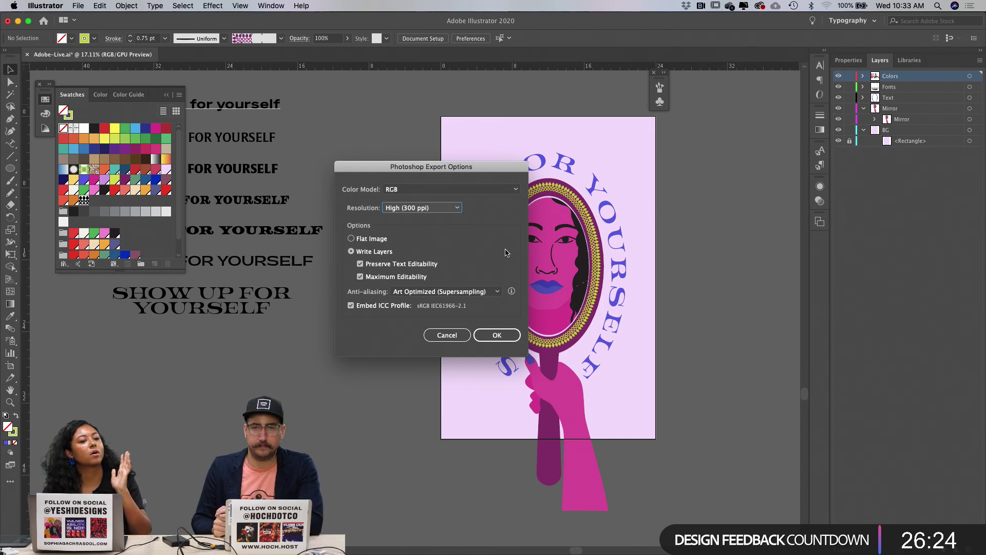
{"action": "left_click", "coordinate": [497, 336]}
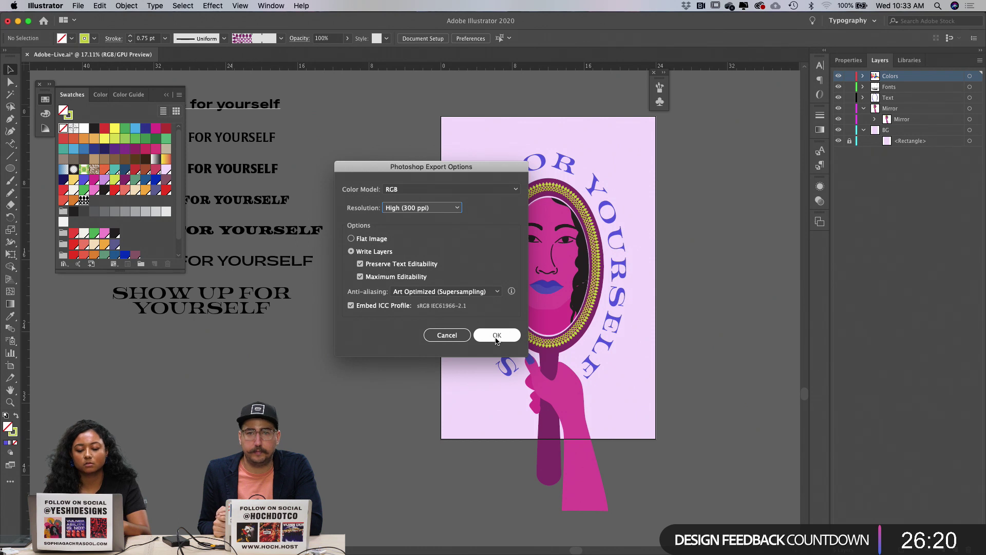
{"action": "left_click", "coordinate": [496, 336]}
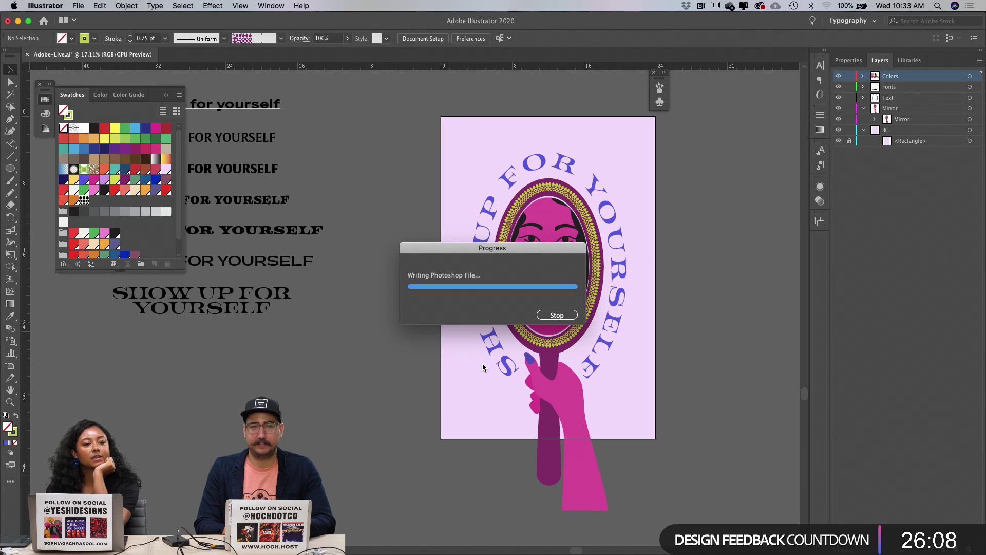
Step: Switch to Photoshop and open Adobe-Live.psd from the Adobe Live folder on the Desktop
{"action": "scroll", "coordinate": [557, 351], "scroll_direction": "right", "scroll_amount": 3}
{"action": "scroll", "coordinate": [558, 351], "scroll_direction": "up", "scroll_amount": 1}
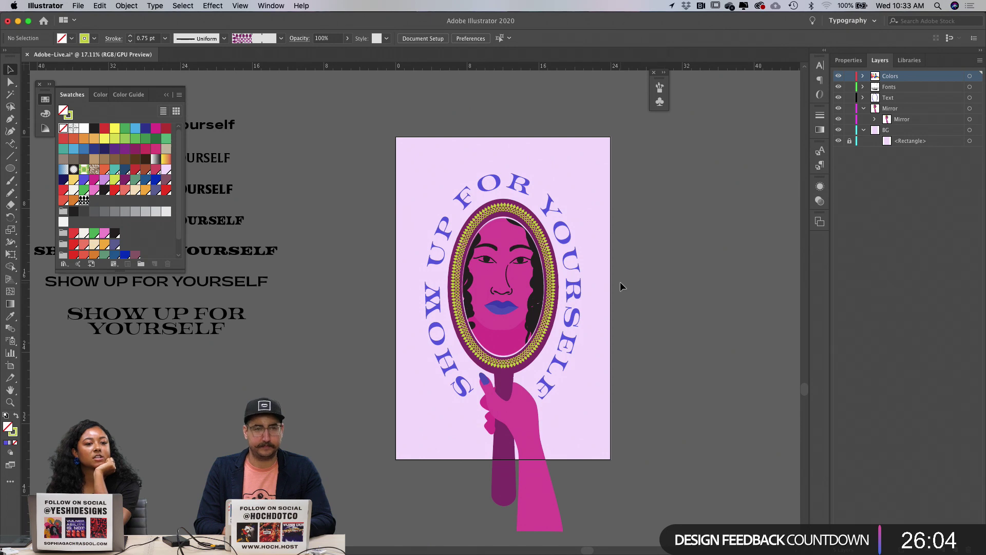
{"action": "key", "text": "ctrl+Left"}
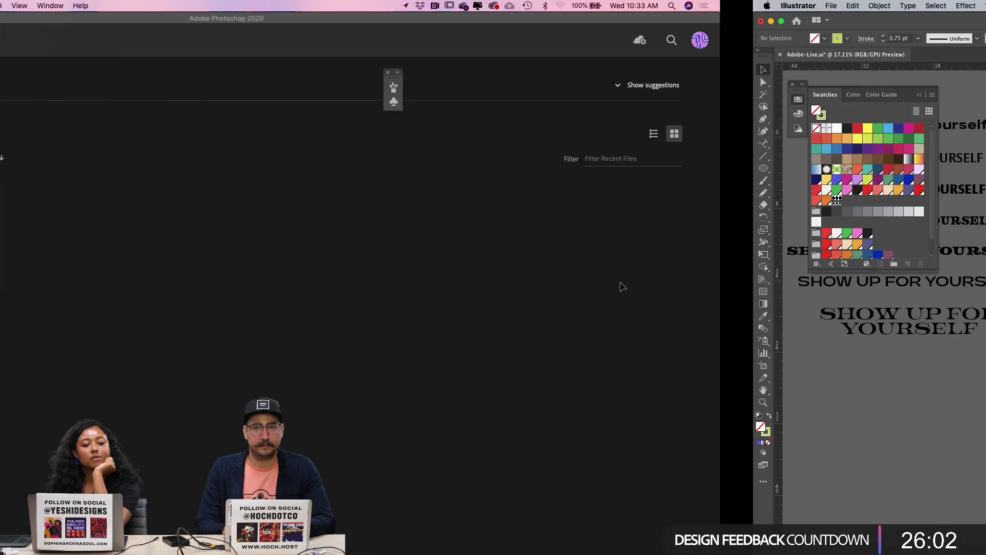
{"action": "key", "text": "super+o"}
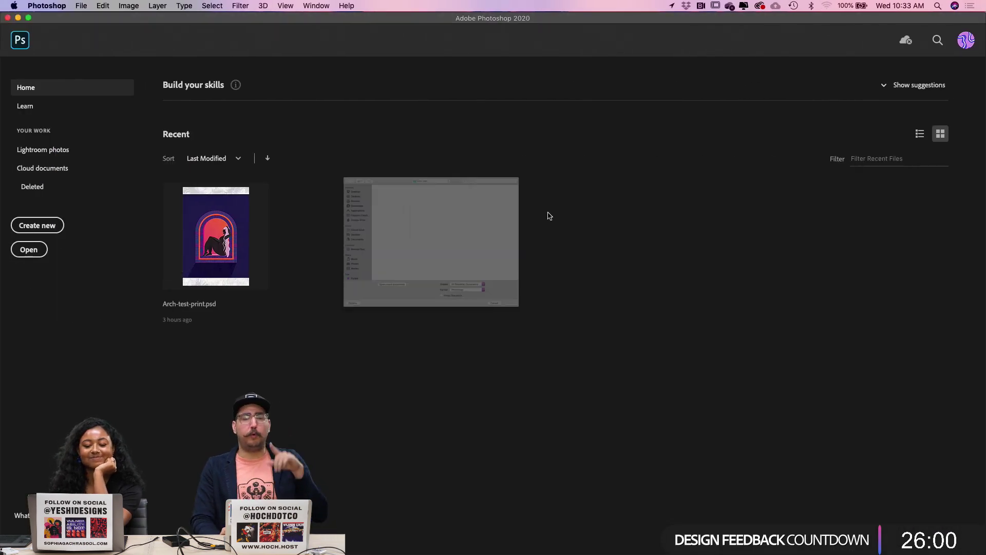
{"action": "left_click", "coordinate": [221, 113]}
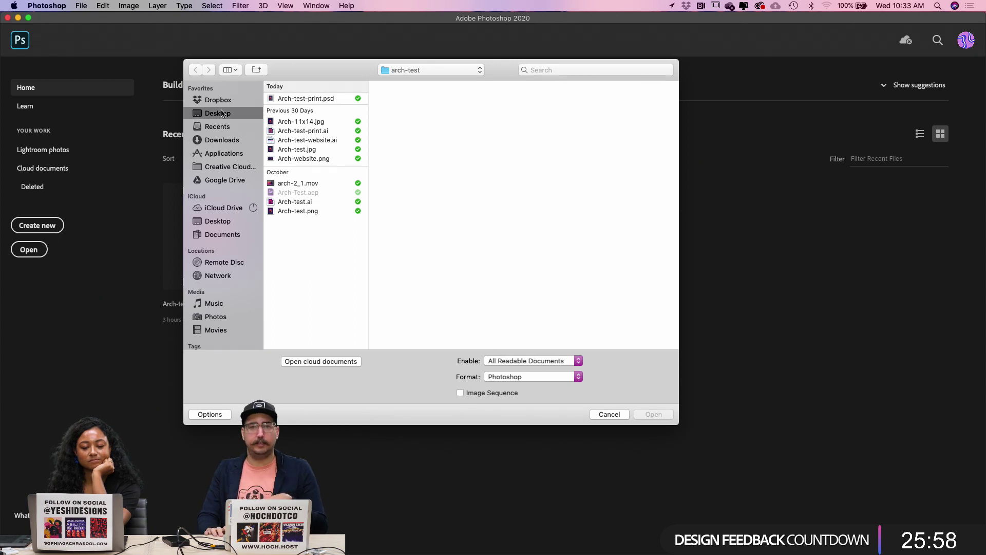
{"action": "left_click", "coordinate": [323, 98]}
{"action": "left_click", "coordinate": [422, 108]}
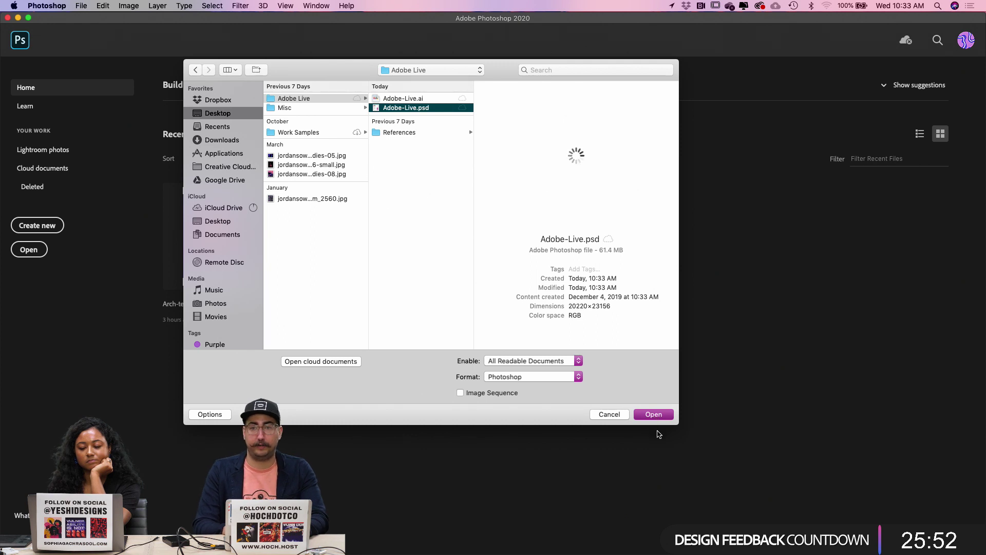
{"action": "key", "text": "Return"}
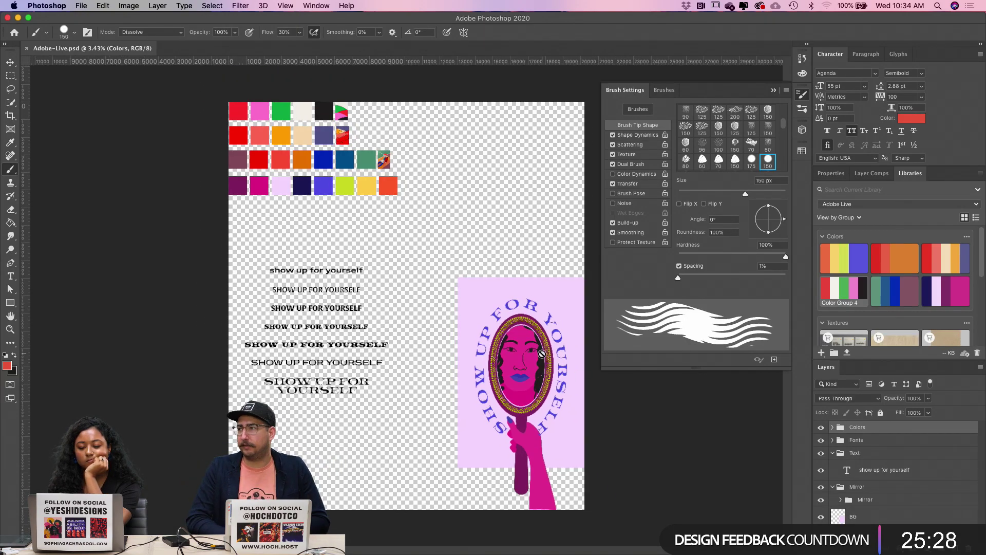
Step: Switch back to Illustrator and delete the color squares and font samples lying outside the artboard
{"action": "key", "text": "super+Tab"}
{"action": "scroll", "coordinate": [415, 225], "scroll_direction": "down", "scroll_amount": 5}
{"action": "scroll", "coordinate": [414, 225], "scroll_direction": "up", "scroll_amount": 3}
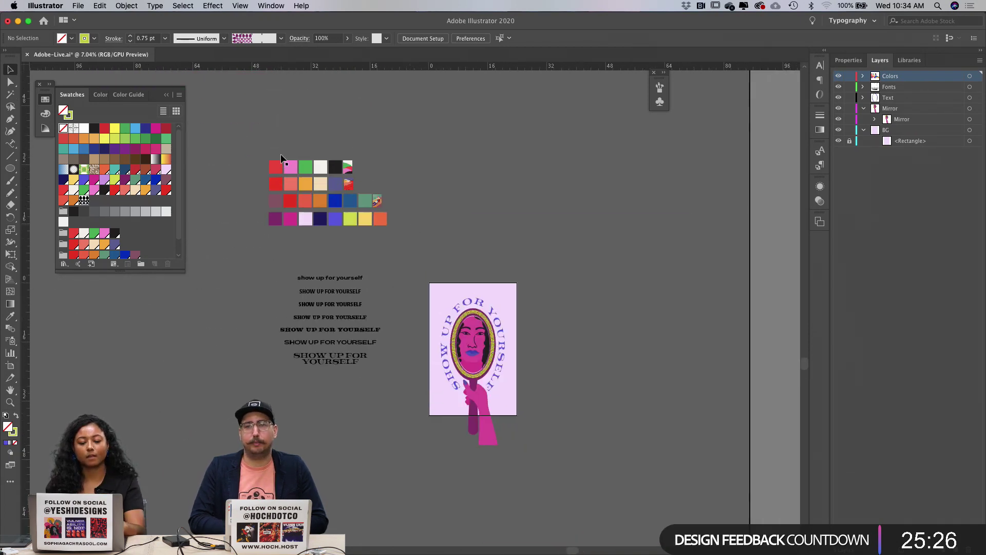
{"action": "left_click_drag", "start_coordinate": [379, 385], "coordinate": [387, 383]}
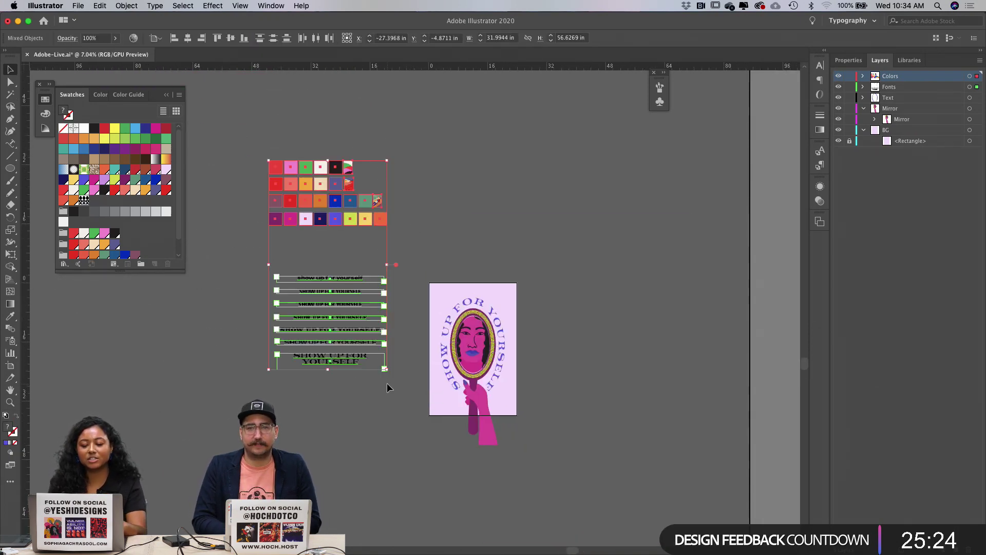
{"action": "key", "text": "Delete"}
{"action": "scroll", "coordinate": [455, 417], "scroll_direction": "up", "scroll_amount": 3}
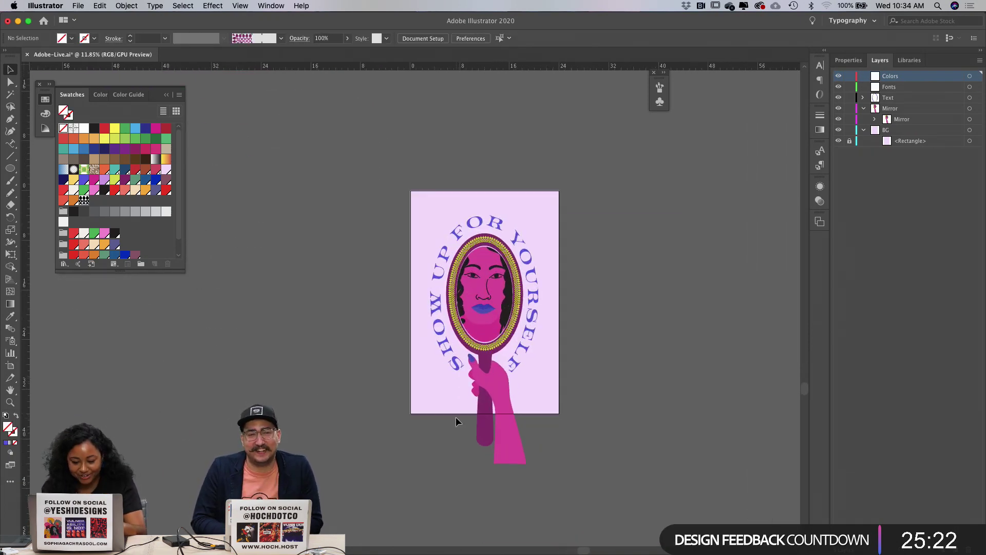
Step: Draw a rectangle of about 24 × 36 in over the artboard and use it as a clipping mask for the mirror and hand artwork
{"action": "scroll", "coordinate": [602, 388], "scroll_direction": "up", "scroll_amount": 3}
{"action": "key", "text": "m"}
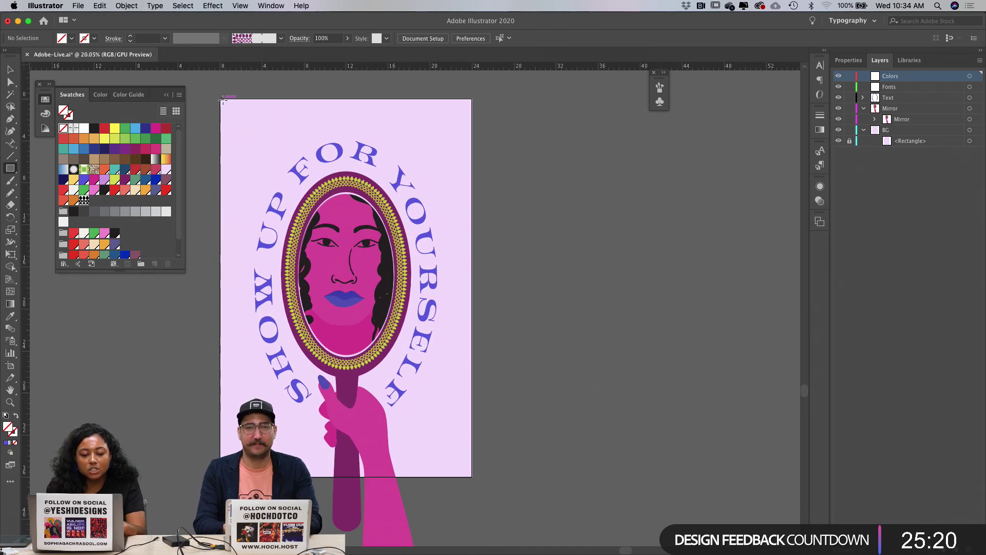
{"action": "left_click_drag", "start_coordinate": [409, 391], "coordinate": [473, 477]}
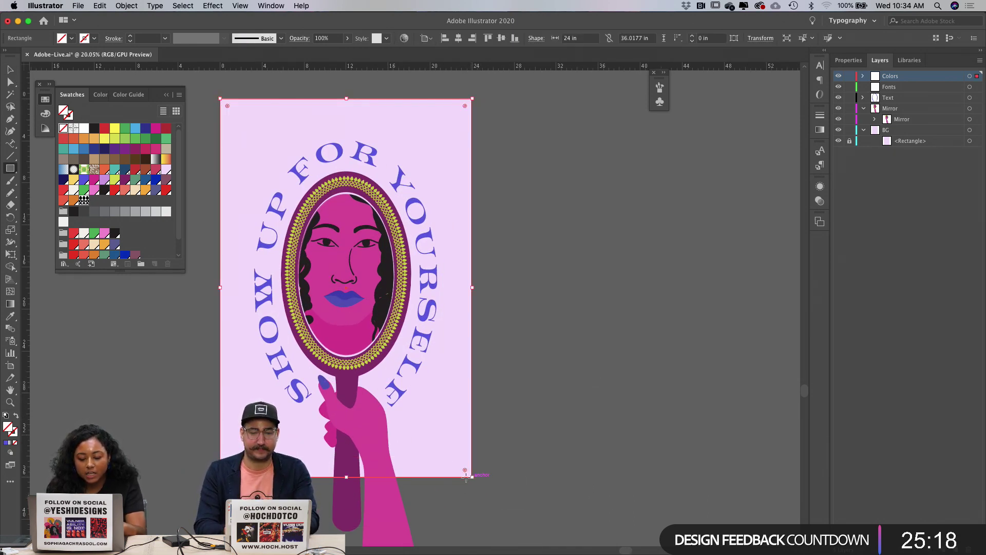
{"action": "key", "text": "v"}
{"action": "key", "text": "super+a"}
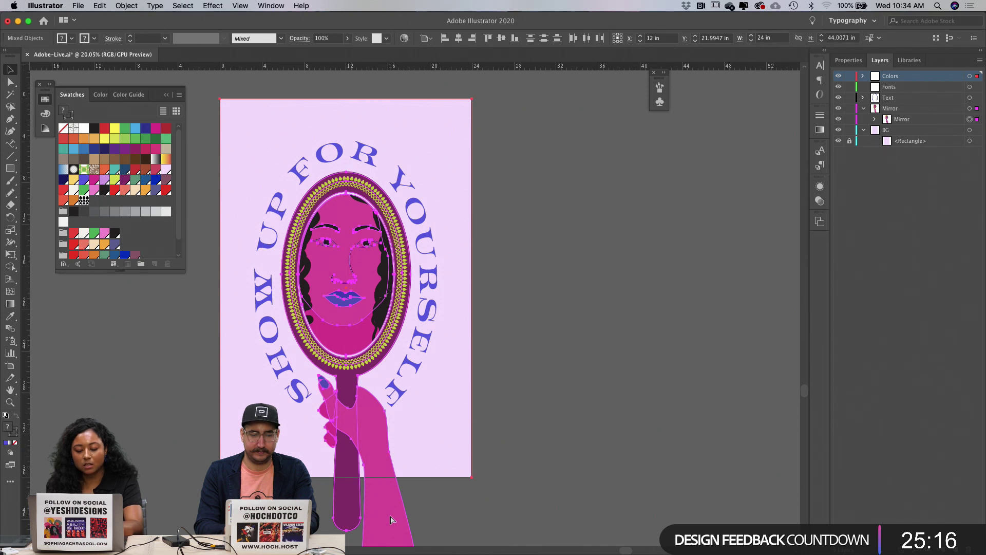
{"action": "key", "text": "super+7"}
{"action": "left_click", "coordinate": [528, 438]}
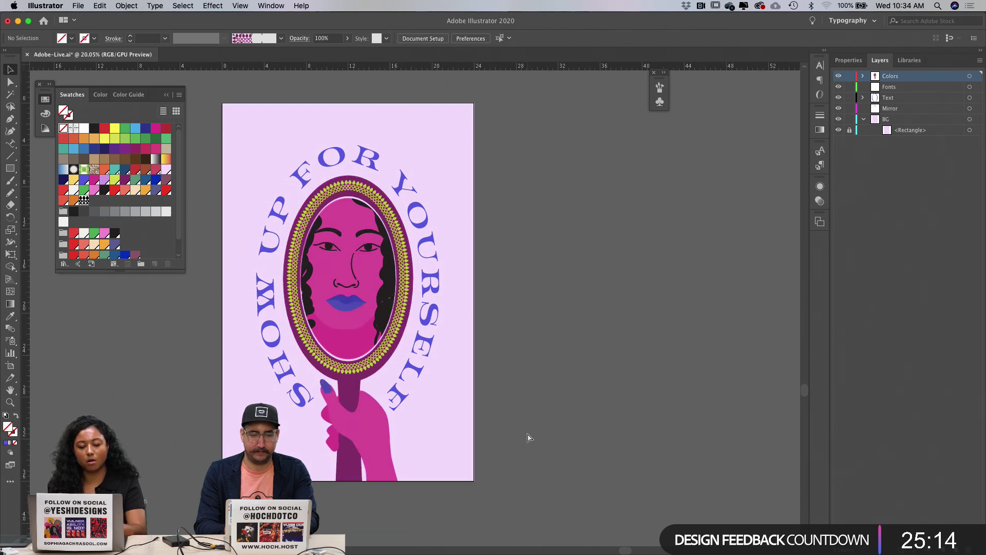
Step: Export the poster again as a Photoshop file using artboards, in RGB at High (300 ppi) with layers written
{"action": "left_click", "coordinate": [78, 6]}
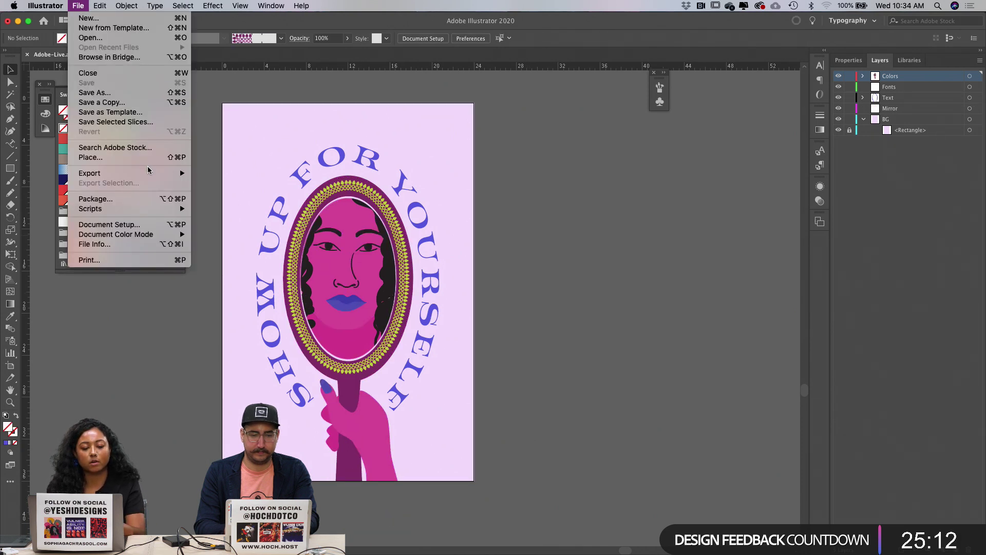
{"action": "mouse_move", "coordinate": [149, 173]}
{"action": "left_click", "coordinate": [304, 183]}
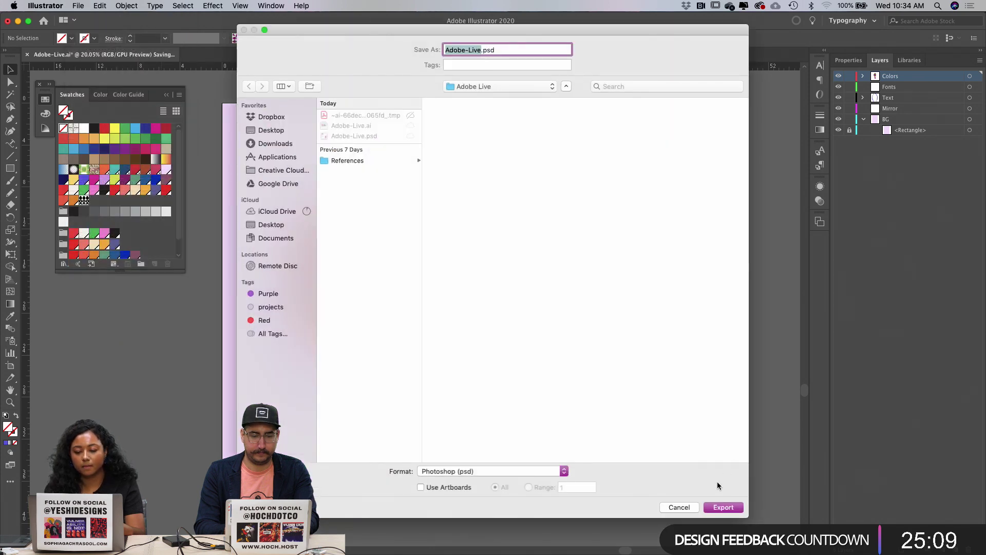
{"action": "left_click", "coordinate": [730, 507]}
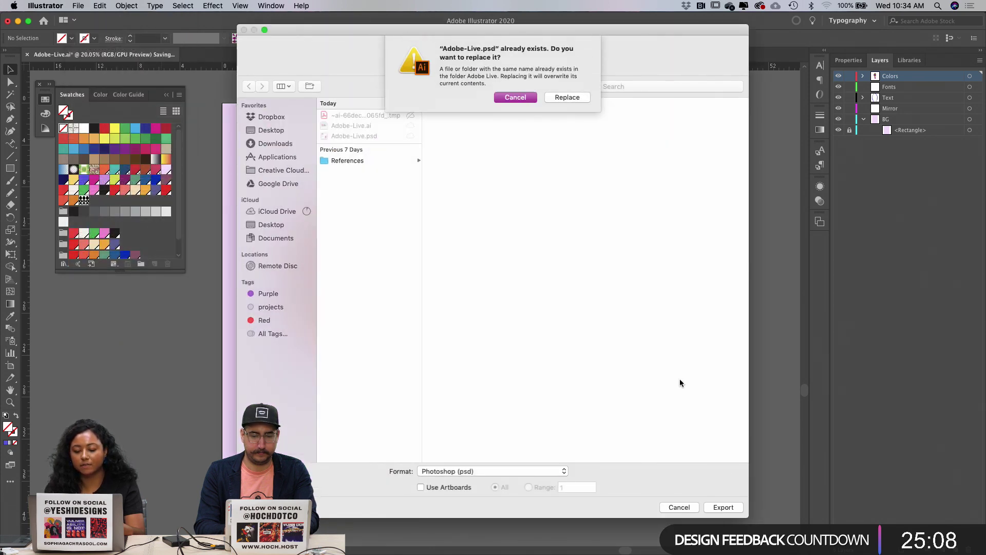
{"action": "left_click", "coordinate": [515, 97]}
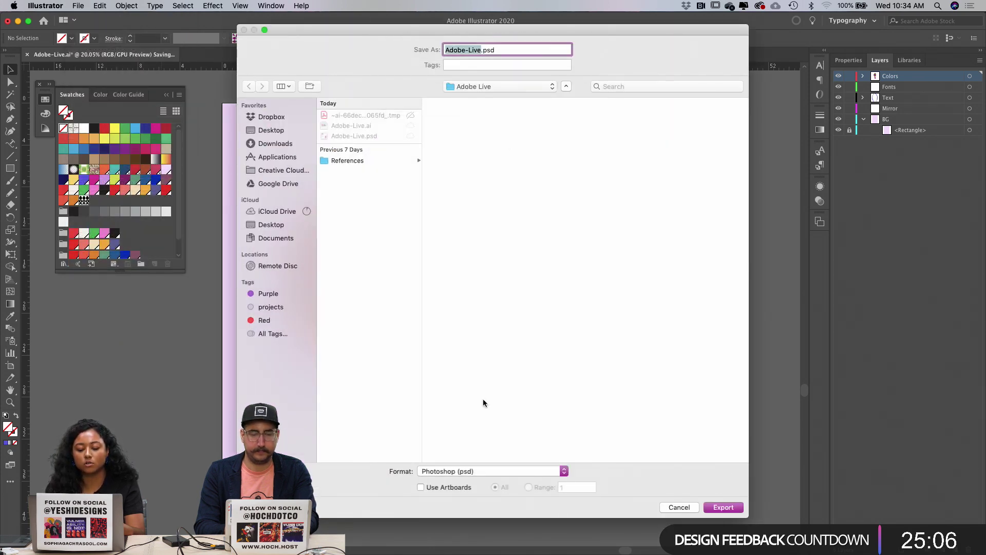
{"action": "left_click", "coordinate": [436, 488]}
{"action": "left_click", "coordinate": [726, 507]}
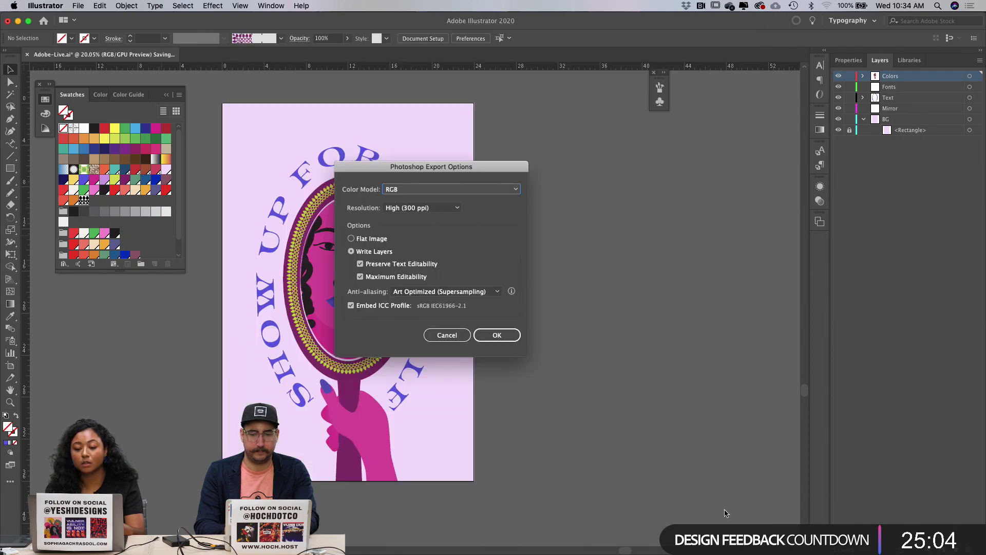
{"action": "left_click", "coordinate": [493, 336]}
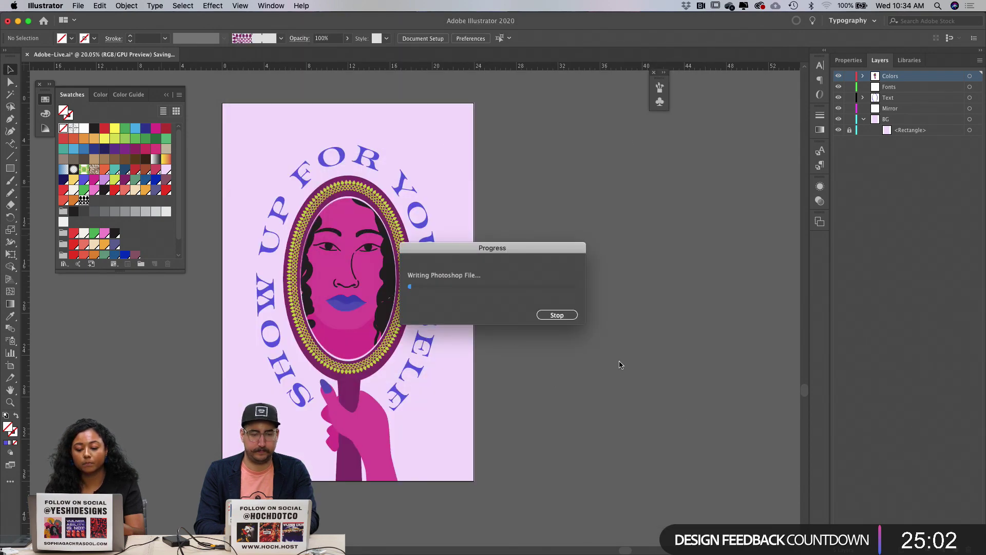
Step: Switch to Photoshop, close the earlier export and open Adobe-Live_Poster.psd from the Adobe Live folder
{"action": "key", "text": "super+Tab"}
{"action": "key", "text": "super+w"}
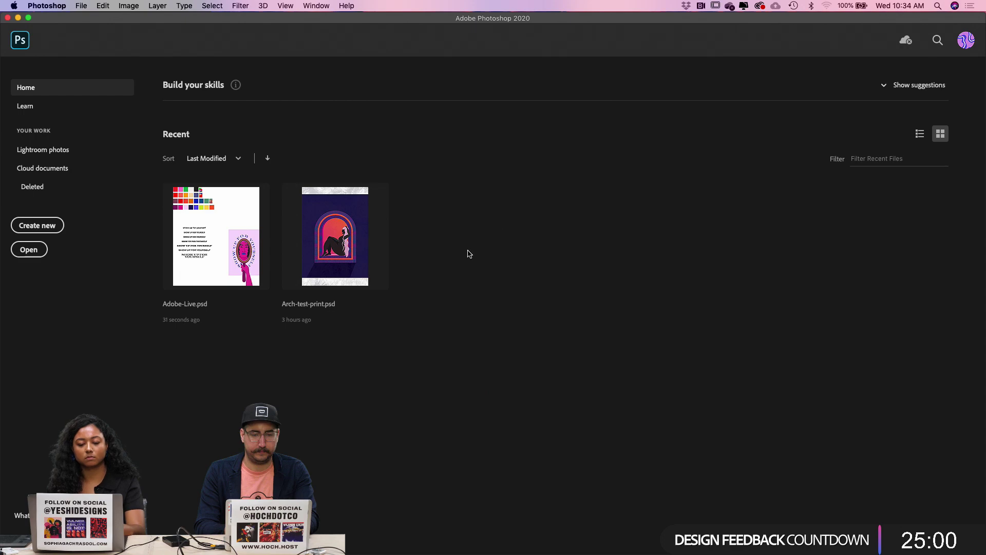
{"action": "key", "text": "super+o"}
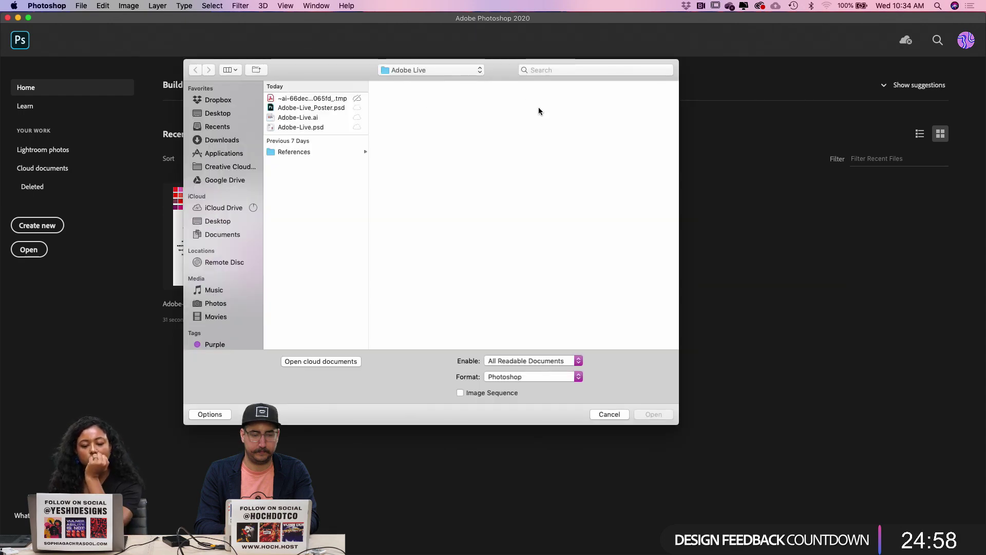
{"action": "key", "text": "super+Tab"}
{"action": "key", "text": "super+Tab"}
{"action": "key", "text": "Escape"}
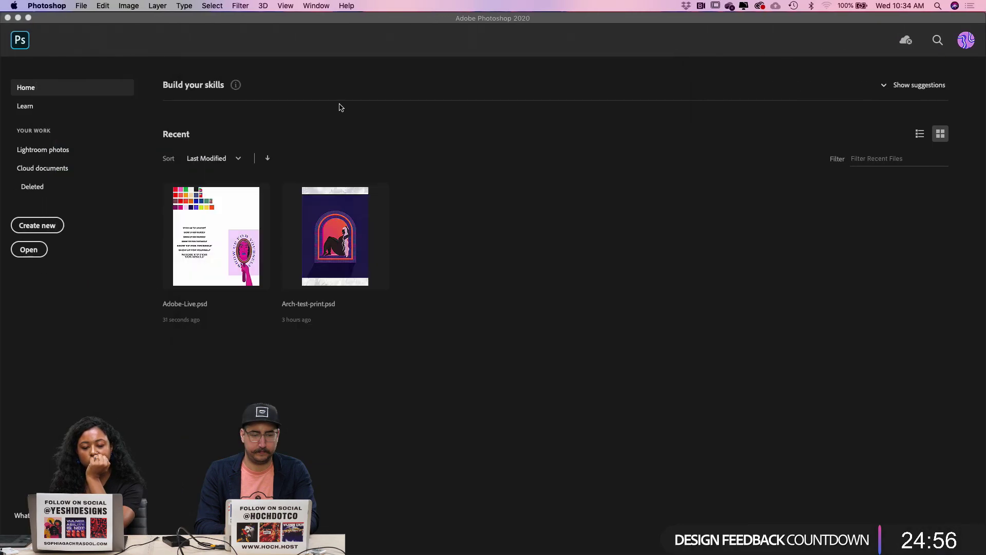
{"action": "key", "text": "super+o"}
{"action": "left_click", "coordinate": [333, 98]}
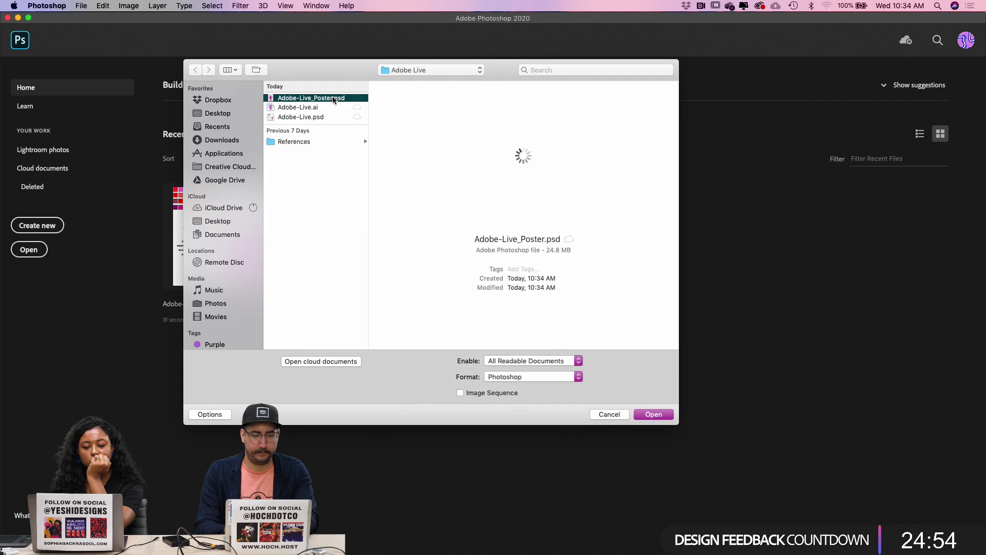
{"action": "key", "text": "Return"}
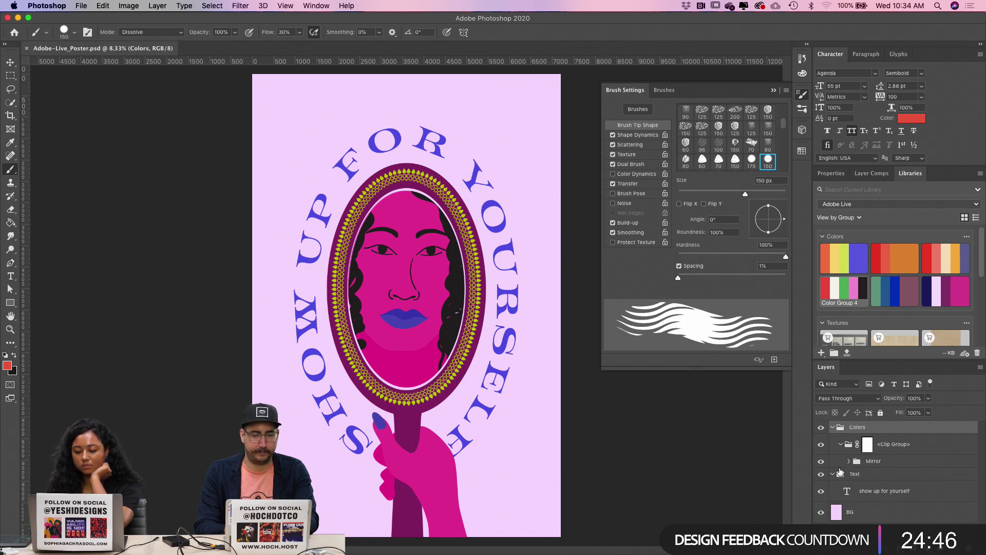
Step: Expand the Mirror group inside the clip group and rename its hand path layer to "Hand"
{"action": "left_click", "coordinate": [833, 474]}
{"action": "left_click", "coordinate": [833, 474]}
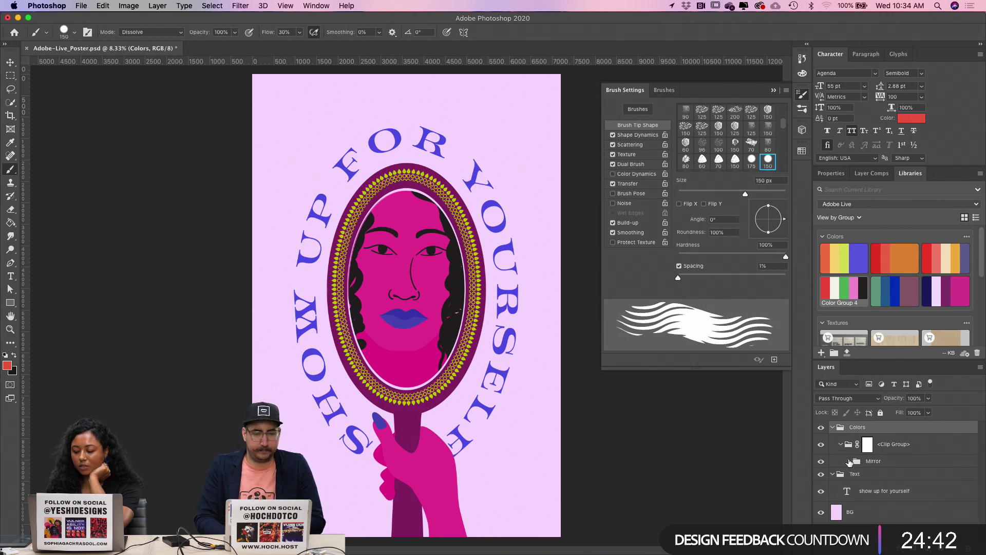
{"action": "left_click", "coordinate": [849, 461]}
{"action": "scroll", "coordinate": [873, 460], "scroll_direction": "down", "scroll_amount": 2}
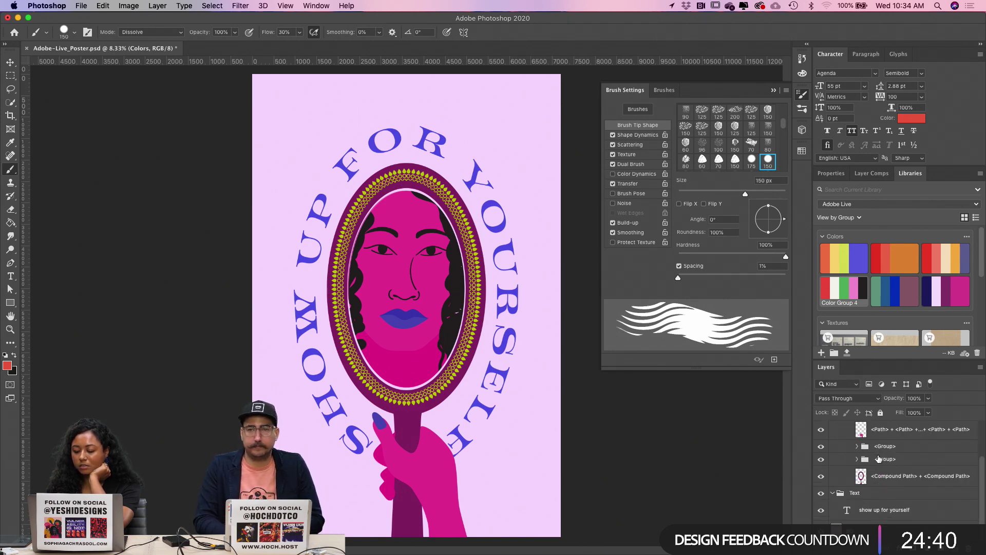
{"action": "scroll", "coordinate": [879, 459], "scroll_direction": "up", "scroll_amount": 2}
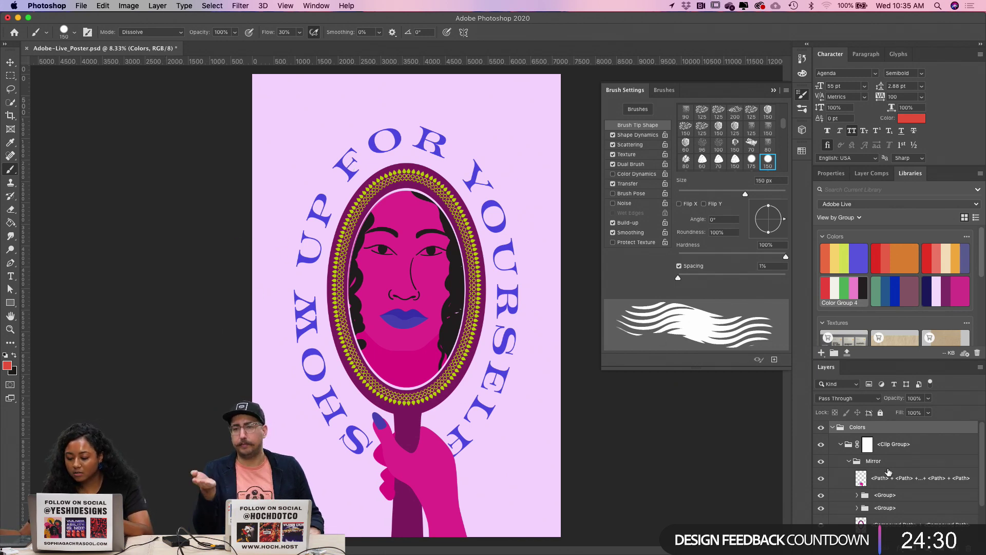
{"action": "scroll", "coordinate": [866, 477], "scroll_direction": "down", "scroll_amount": 3}
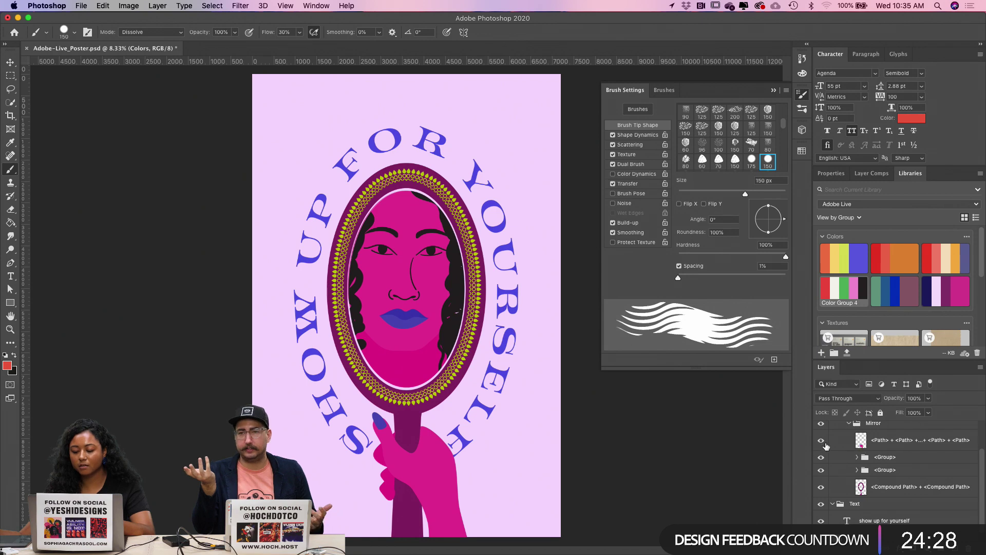
{"action": "left_click", "coordinate": [824, 442]}
{"action": "left_click", "coordinate": [823, 442]}
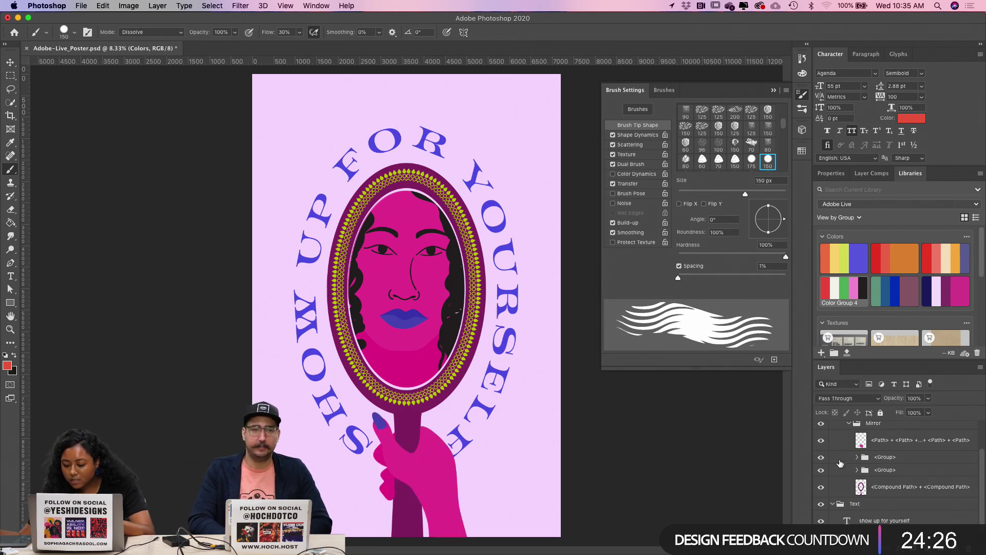
{"action": "double_click", "coordinate": [904, 440]}
{"action": "type", "text": "Ha"}
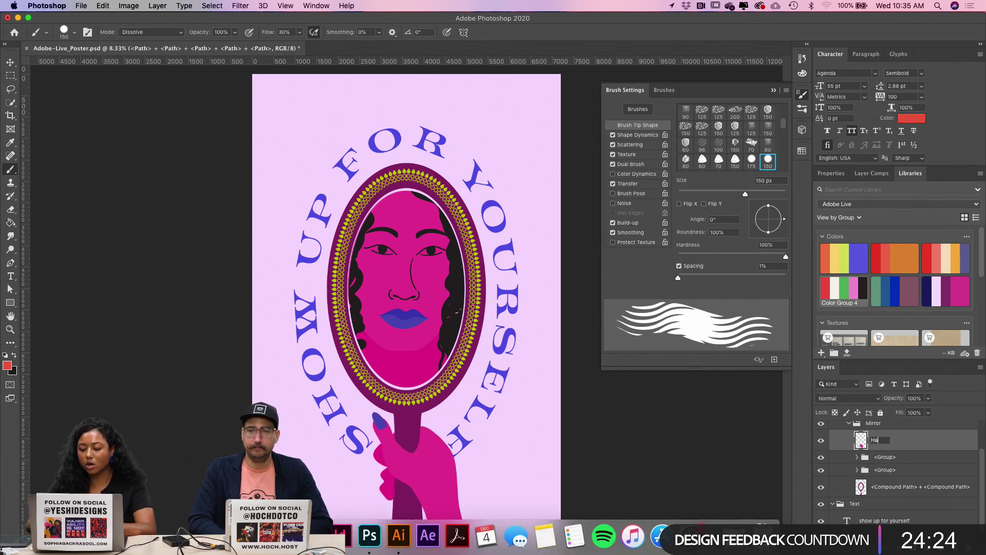
{"action": "type", "text": "nd"}
{"action": "key", "text": "Return"}
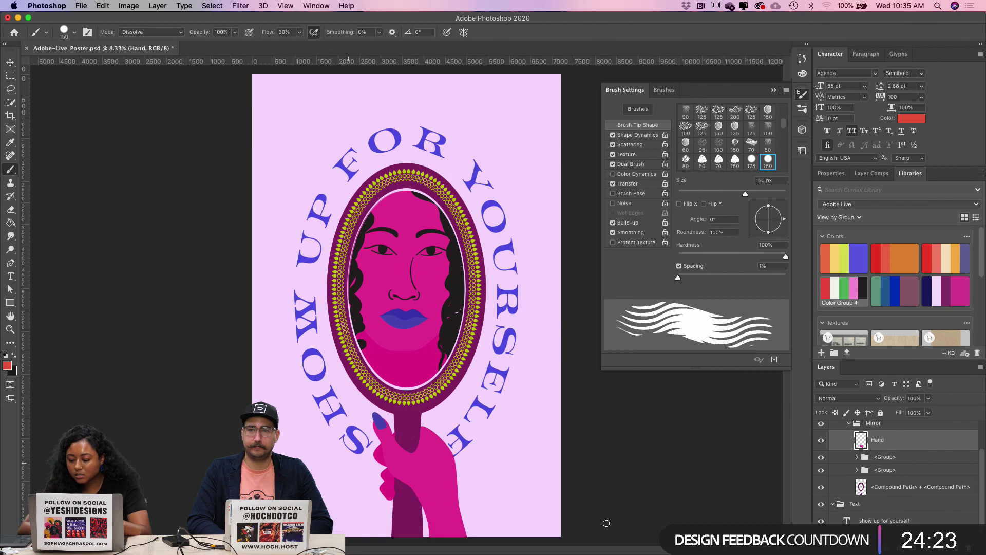
Step: Identify the group directly below the Hand layer by toggling its visibility and rename it to "Face"
{"action": "left_click", "coordinate": [821, 457]}
{"action": "left_click", "coordinate": [820, 457]}
{"action": "double_click", "coordinate": [902, 457]}
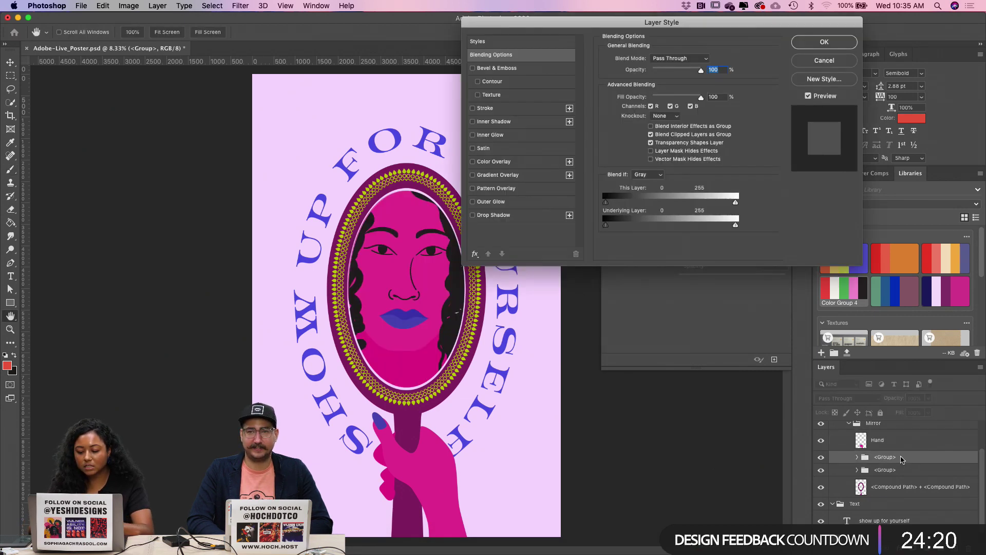
{"action": "left_click", "coordinate": [847, 60]}
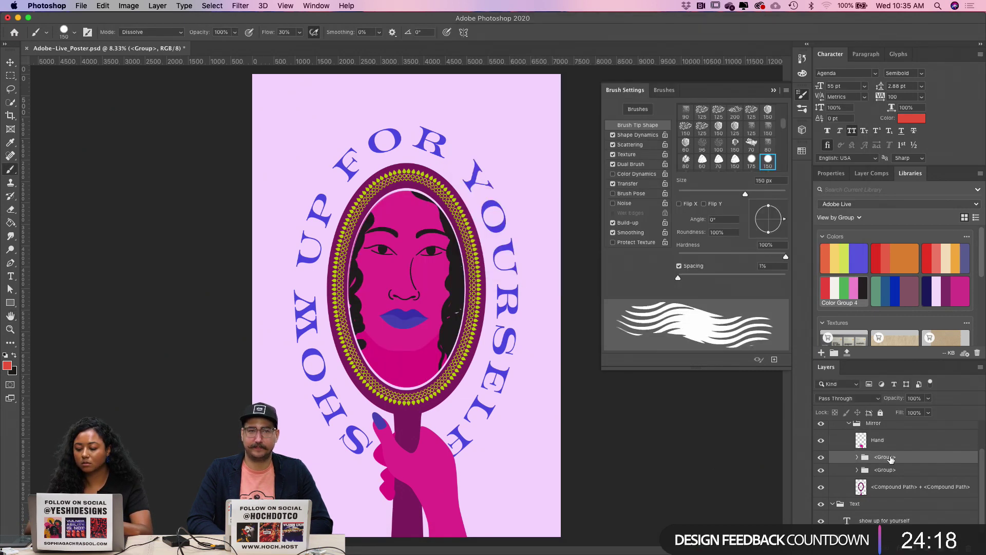
{"action": "double_click", "coordinate": [884, 458]}
{"action": "key", "text": "Return"}
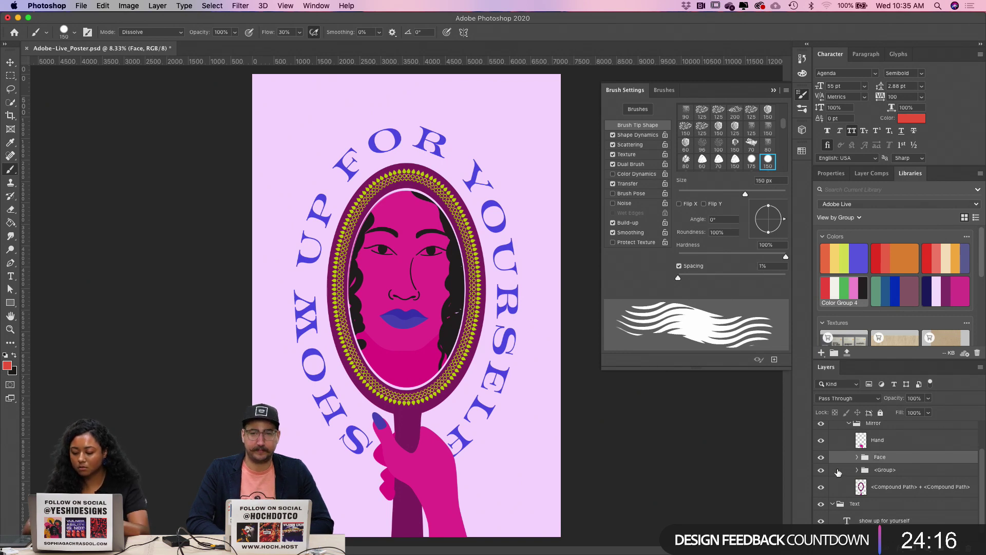
Step: Rename the group below Face to "Mirror Pattern"
{"action": "left_click", "coordinate": [822, 471]}
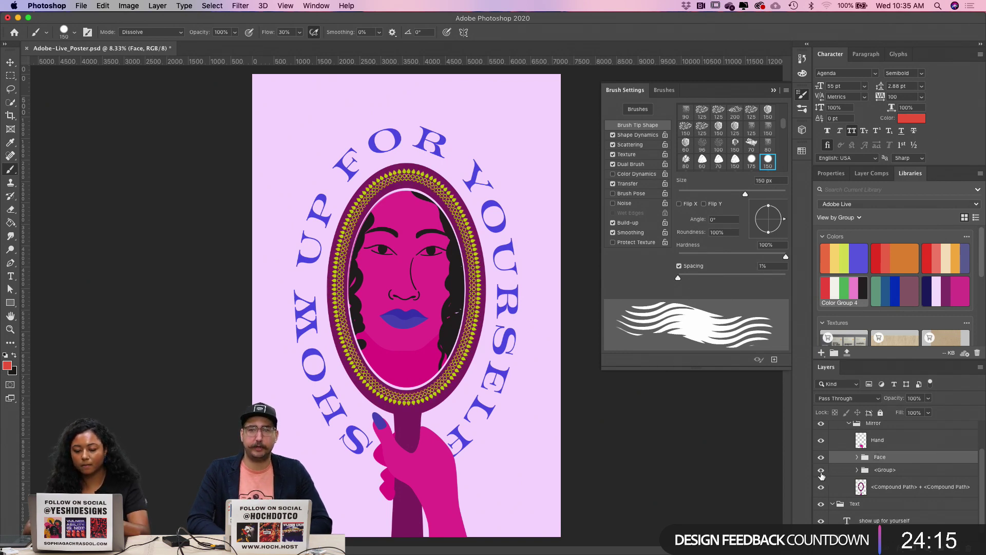
{"action": "double_click", "coordinate": [892, 473]}
{"action": "type", "text": "Mirror"}
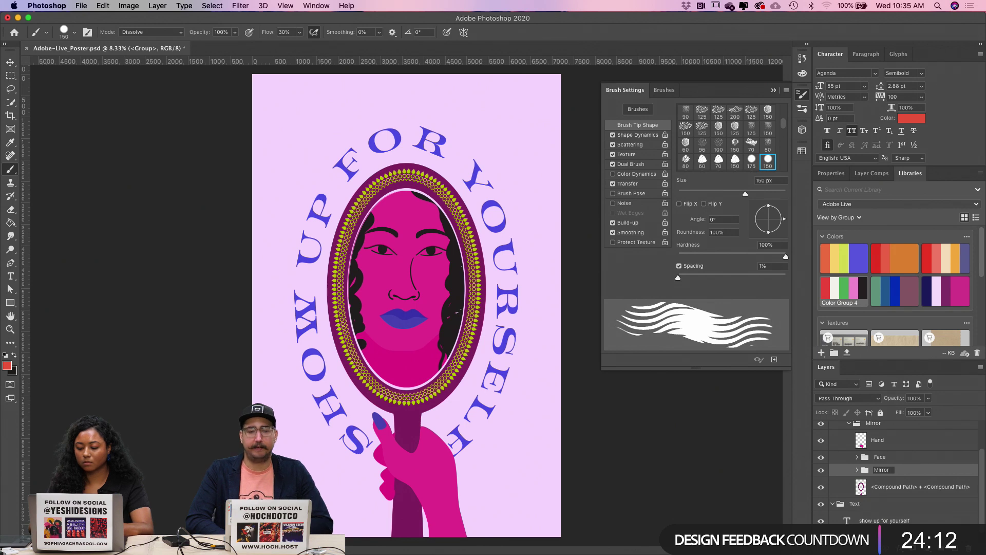
{"action": "type", "text": " Pattern"}
{"action": "key", "text": "Return"}
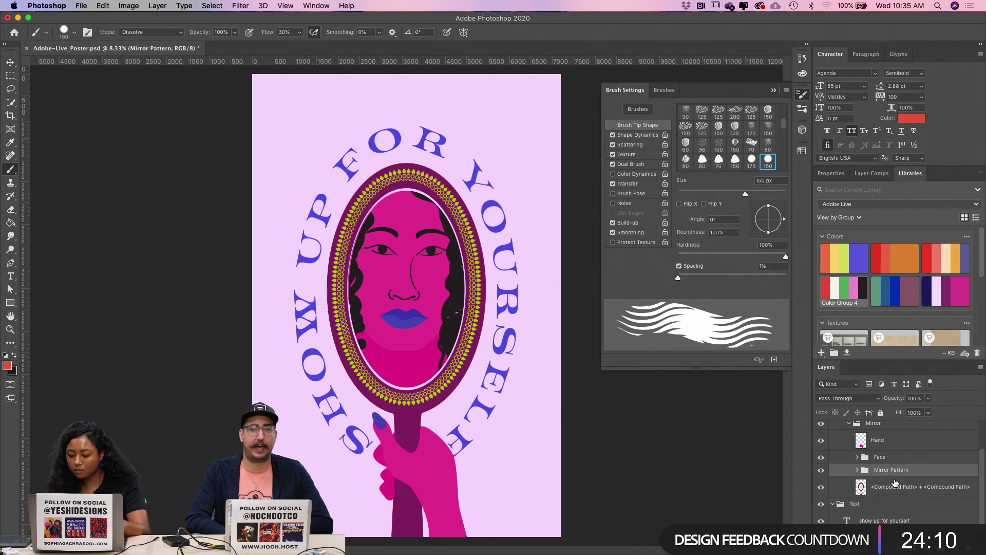
Step: Rename the compound path layer below Mirror Pattern to "Mirror"
{"action": "scroll", "coordinate": [895, 483], "scroll_direction": "down", "scroll_amount": 1}
{"action": "double_click", "coordinate": [877, 476]}
{"action": "type", "text": "Mirror"}
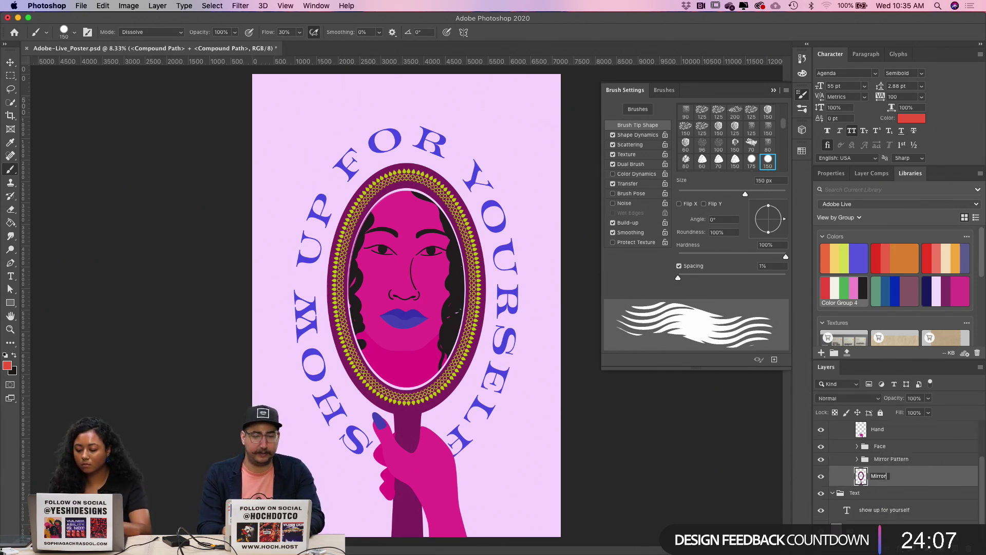
{"action": "key", "text": "Return"}
{"action": "left_click", "coordinate": [839, 494]}
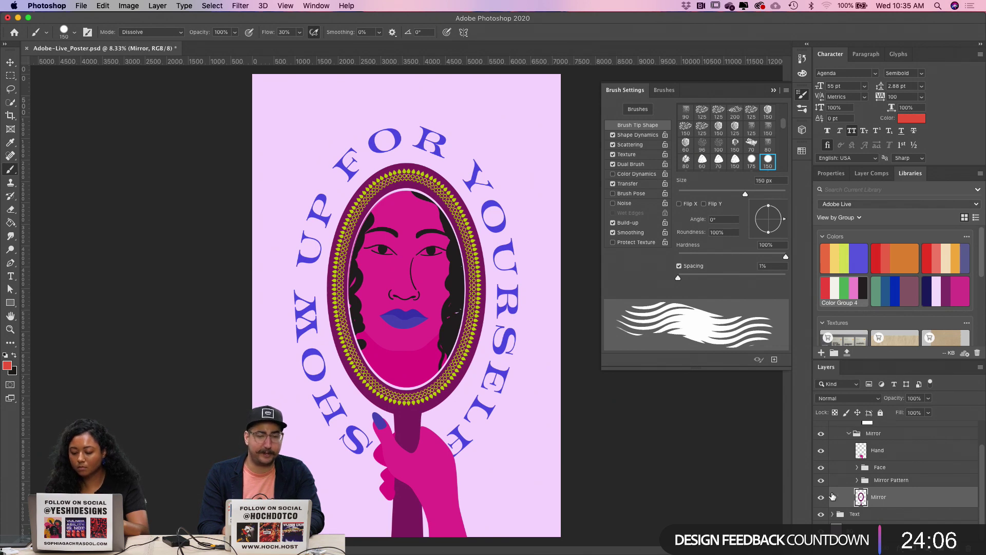
{"action": "double_click", "coordinate": [840, 497]}
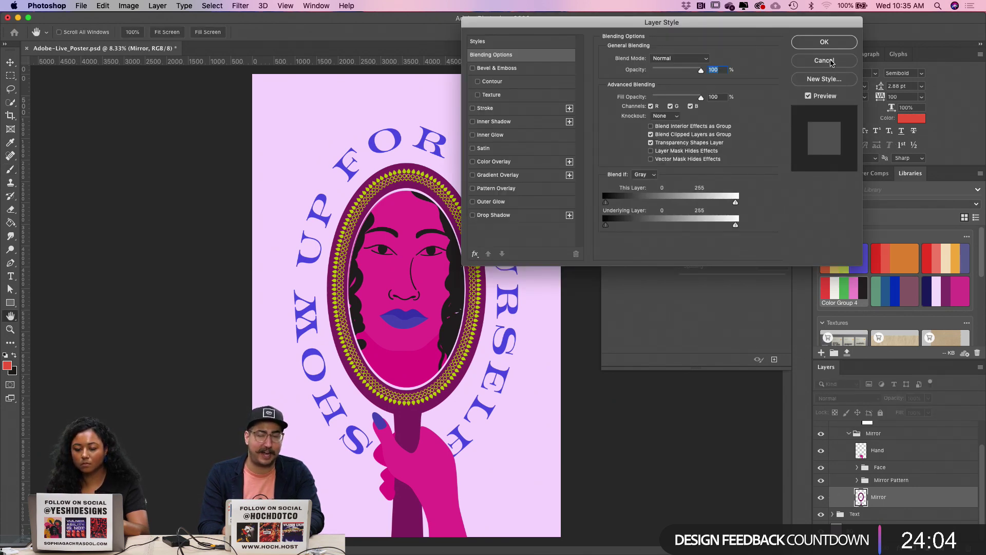
{"action": "left_click", "coordinate": [832, 67]}
{"action": "left_click", "coordinate": [833, 514]}
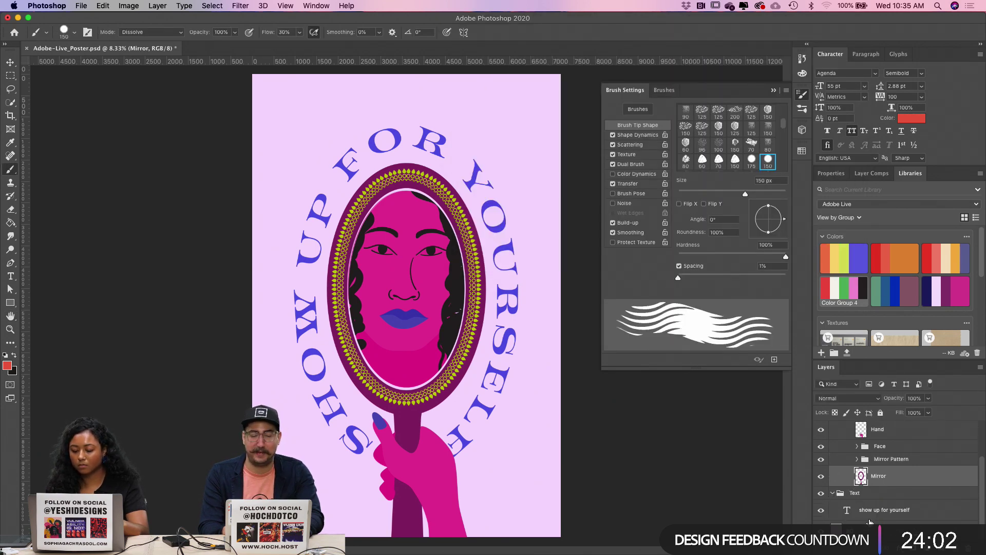
Step: Add a new empty layer directly above the Face group and clip it to that group
{"action": "scroll", "coordinate": [889, 501], "scroll_direction": "up", "scroll_amount": 3}
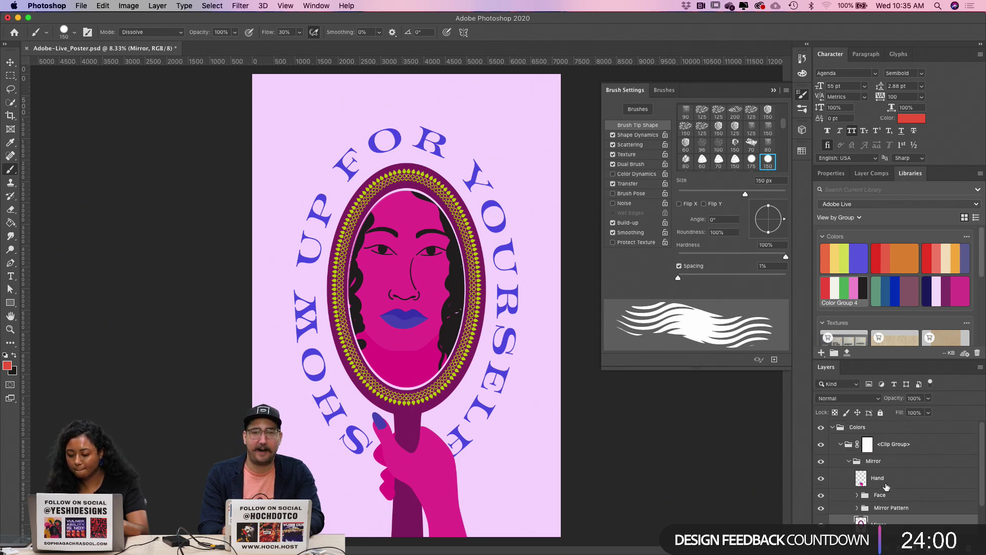
{"action": "left_click", "coordinate": [877, 495]}
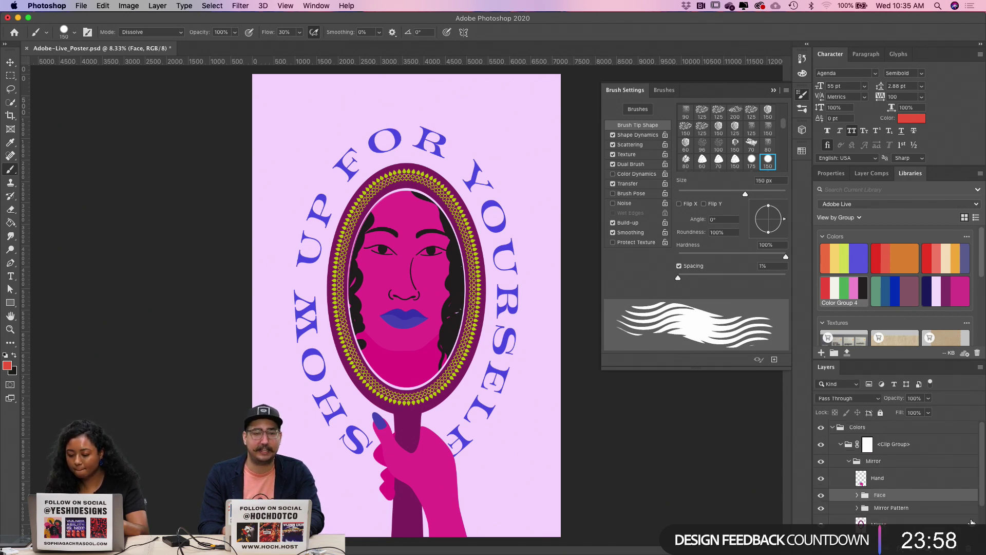
{"action": "left_click", "coordinate": [957, 549]}
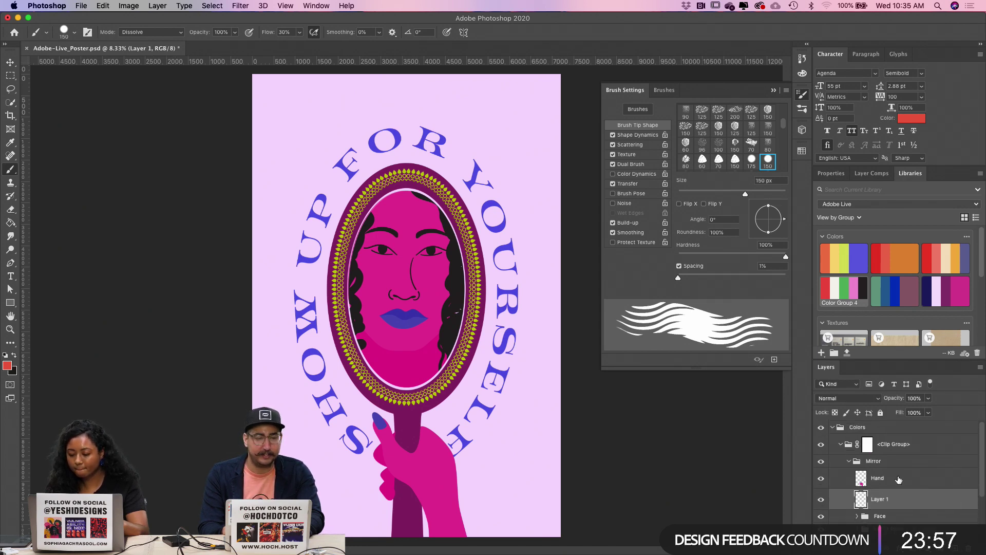
{"action": "left_click", "coordinate": [855, 506], "text": "alt"}
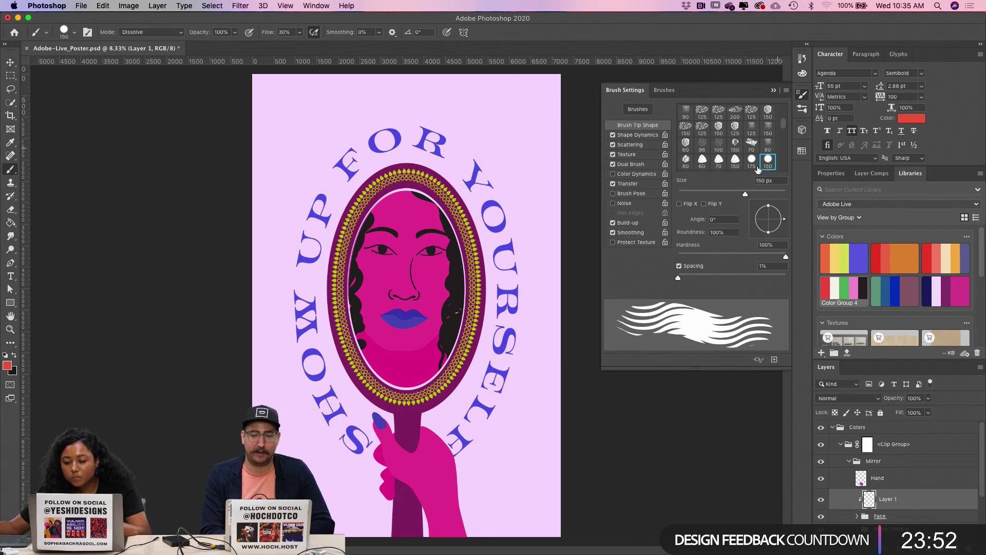
Step: Browse the Kyle's Halftone brush presets for a texture brush that suits the face
{"action": "left_click", "coordinate": [74, 32]}
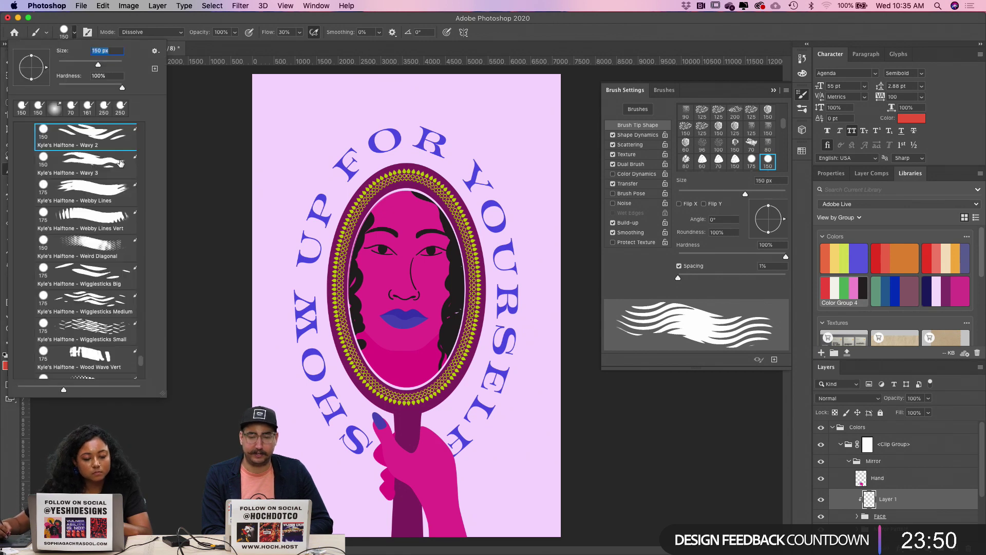
{"action": "scroll", "coordinate": [119, 234], "scroll_direction": "down", "scroll_amount": 4}
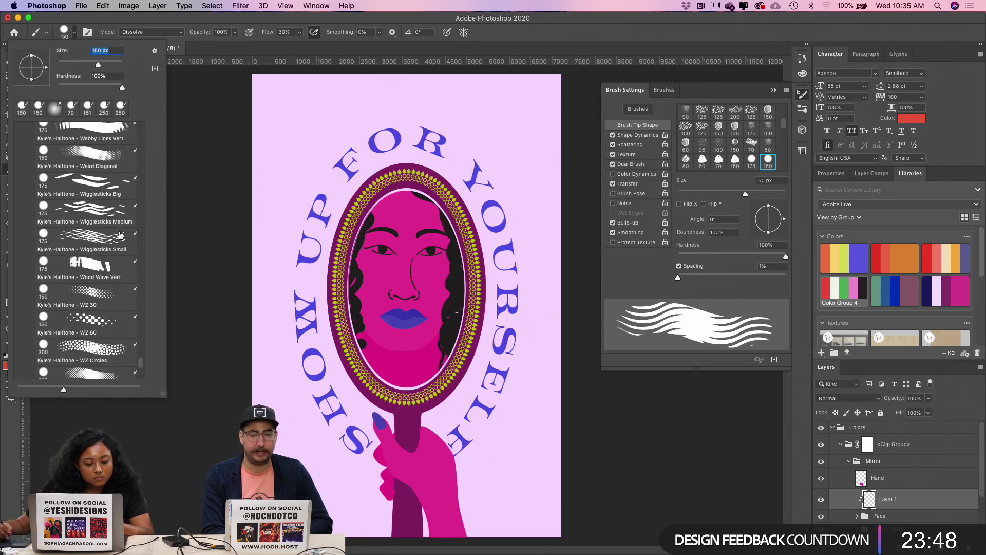
{"action": "scroll", "coordinate": [119, 233], "scroll_direction": "down", "scroll_amount": 10}
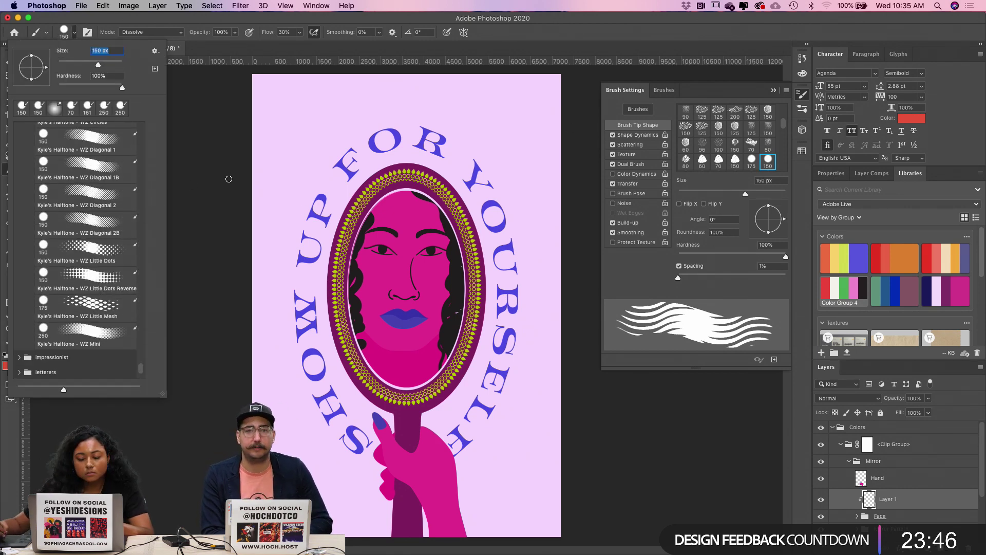
{"action": "scroll", "coordinate": [111, 234], "scroll_direction": "down", "scroll_amount": 1}
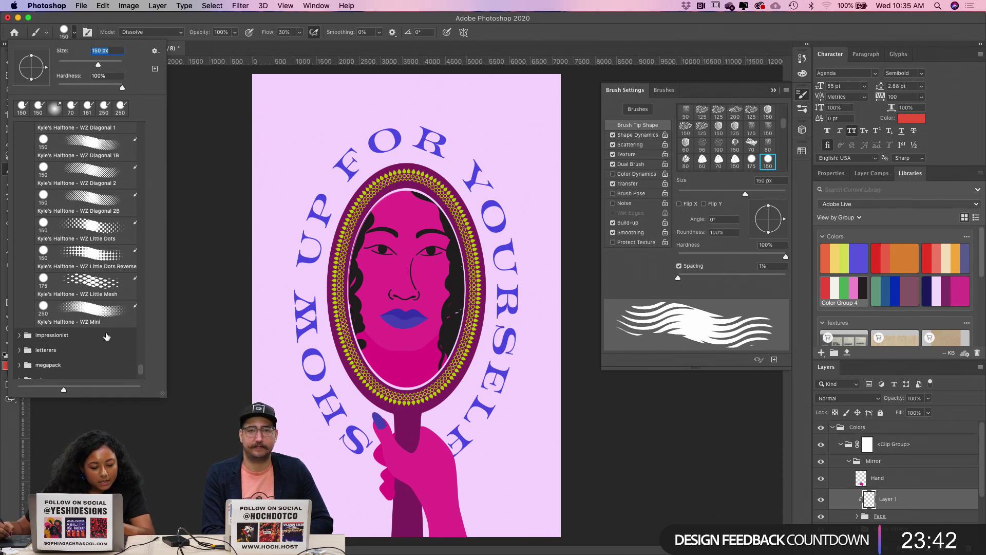
{"action": "scroll", "coordinate": [105, 301], "scroll_direction": "up", "scroll_amount": 20}
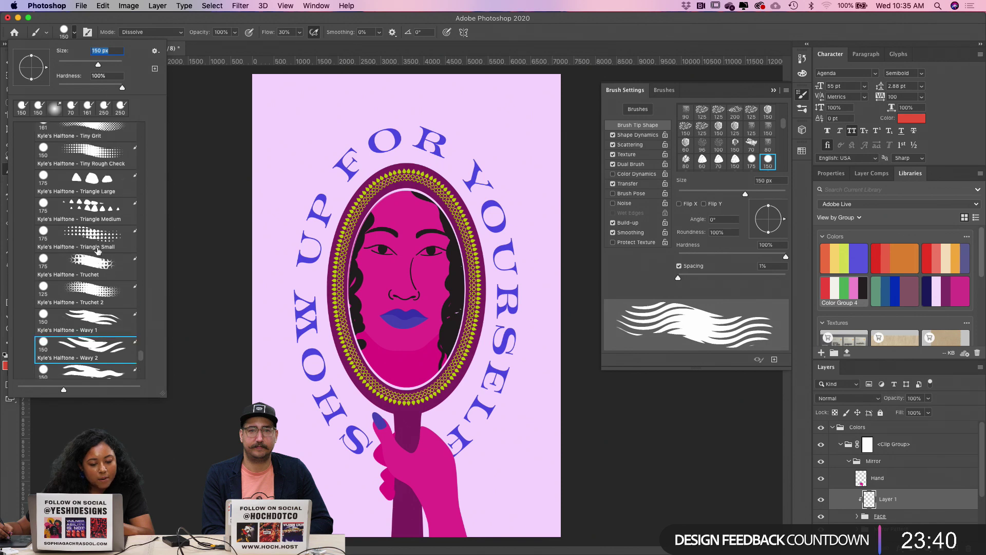
{"action": "scroll", "coordinate": [89, 205], "scroll_direction": "up", "scroll_amount": 11}
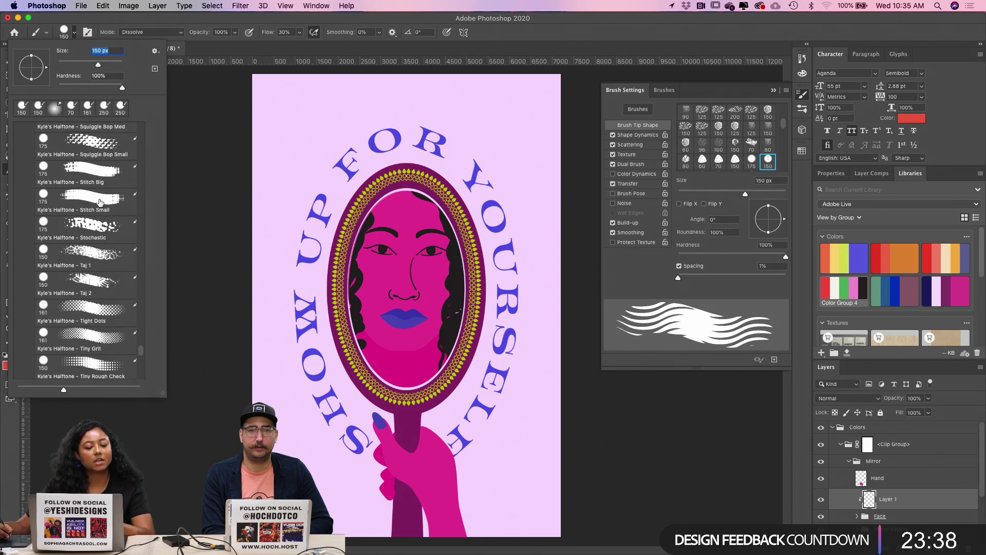
{"action": "scroll", "coordinate": [95, 208], "scroll_direction": "up", "scroll_amount": 2}
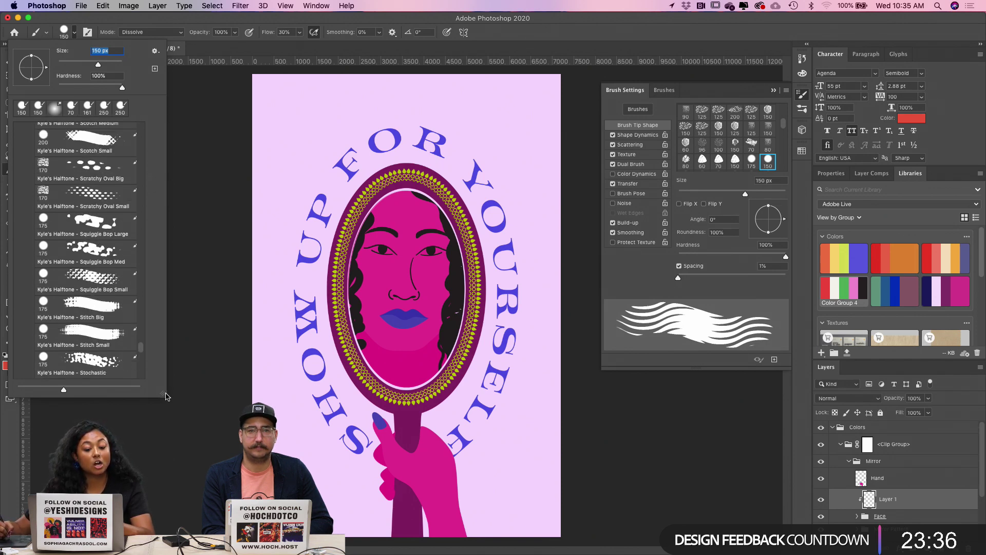
{"action": "scroll", "coordinate": [127, 295], "scroll_direction": "up", "scroll_amount": 6}
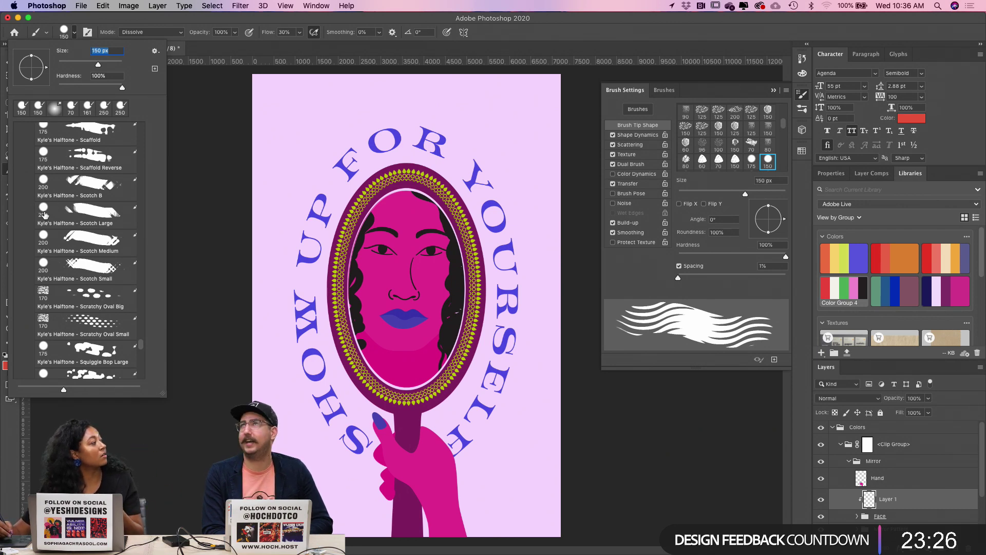
{"action": "scroll", "coordinate": [80, 255], "scroll_direction": "up", "scroll_amount": 10}
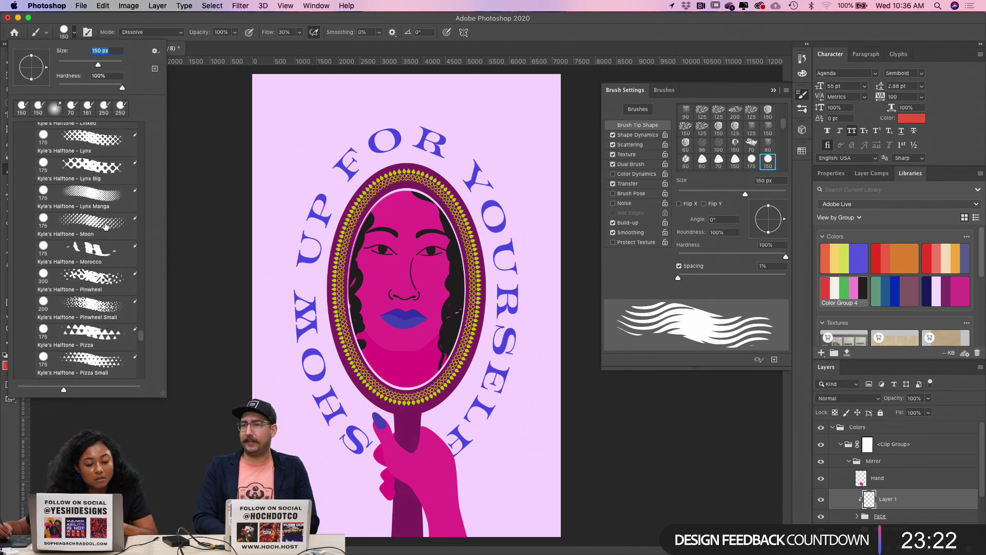
{"action": "scroll", "coordinate": [97, 198], "scroll_direction": "up", "scroll_amount": 5}
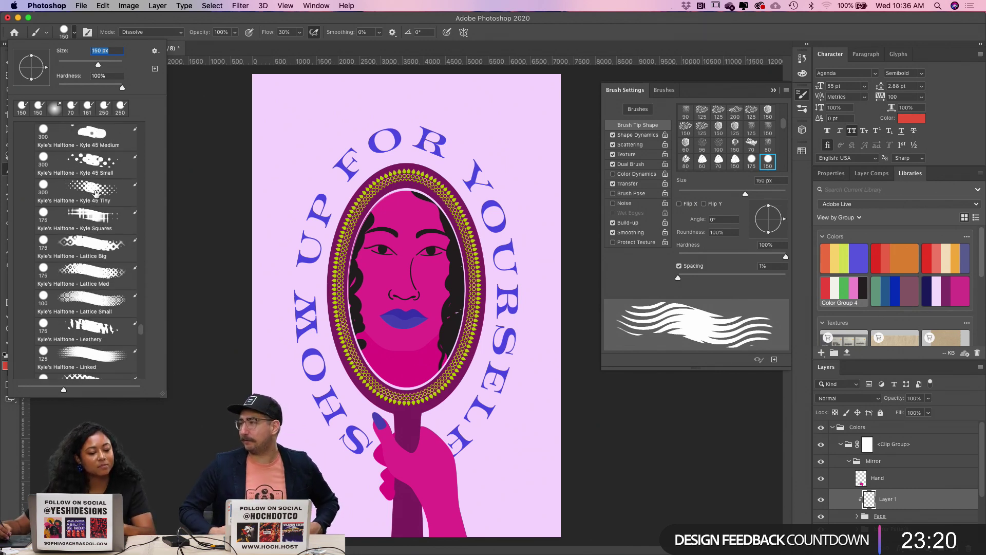
{"action": "scroll", "coordinate": [96, 193], "scroll_direction": "up", "scroll_amount": 8}
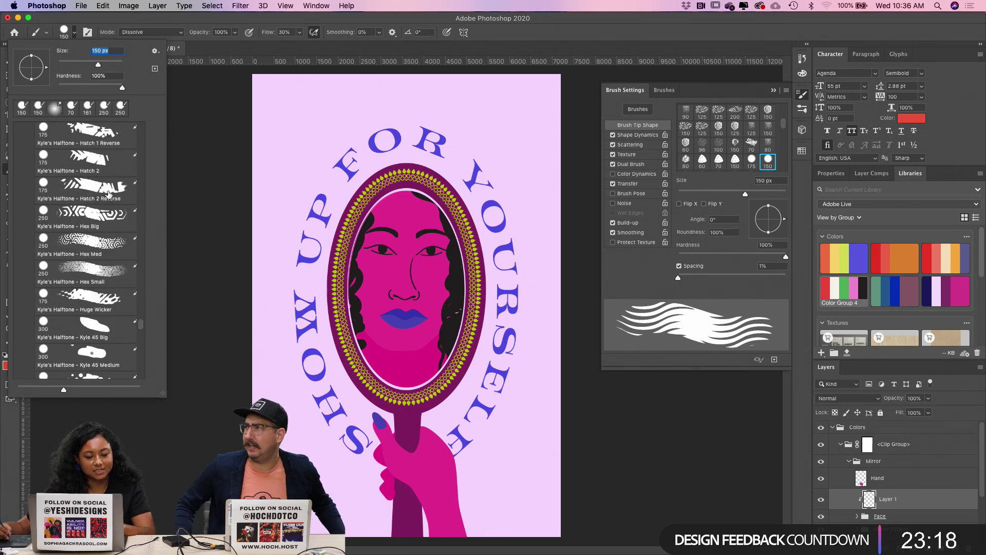
{"action": "scroll", "coordinate": [108, 194], "scroll_direction": "up", "scroll_amount": 5}
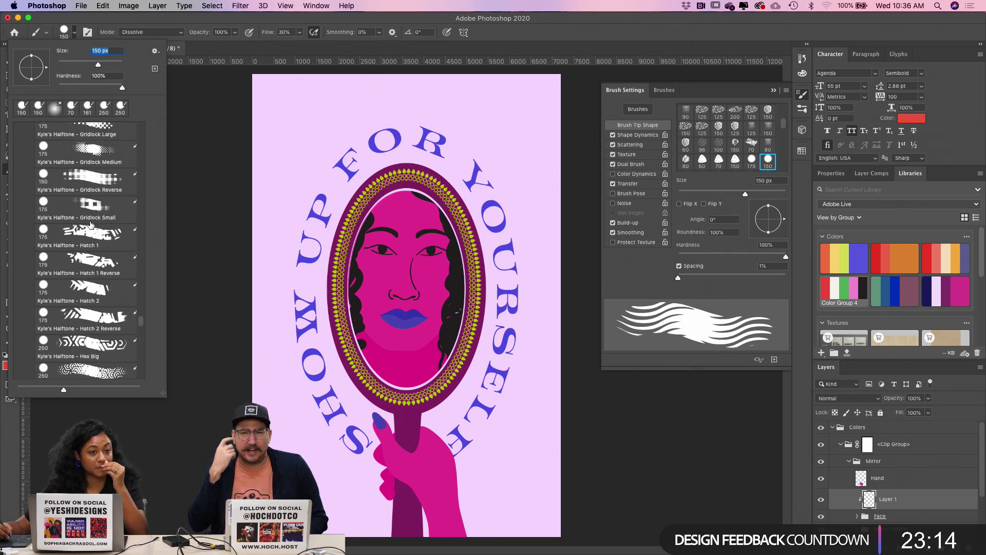
{"action": "scroll", "coordinate": [92, 221], "scroll_direction": "up", "scroll_amount": 1}
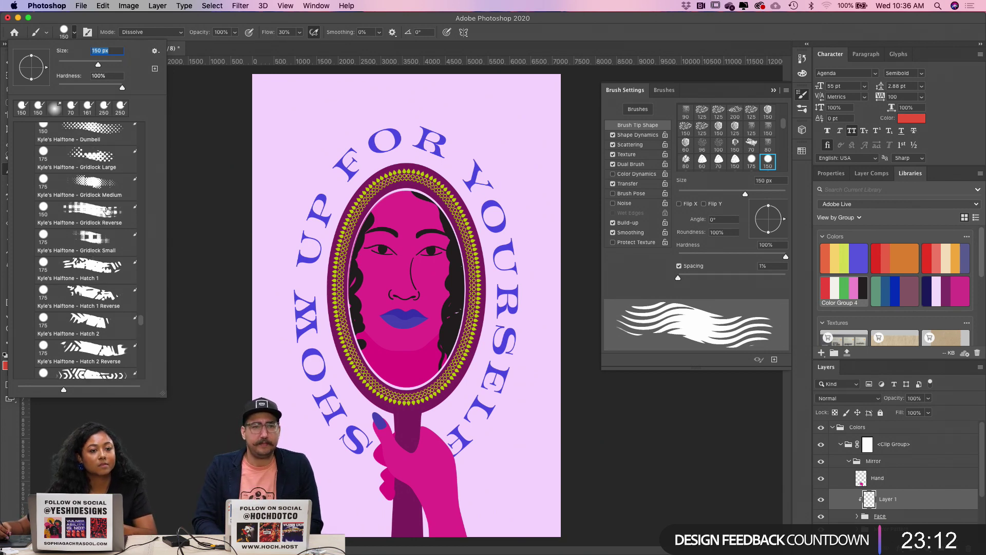
{"action": "scroll", "coordinate": [106, 216], "scroll_direction": "up", "scroll_amount": 1}
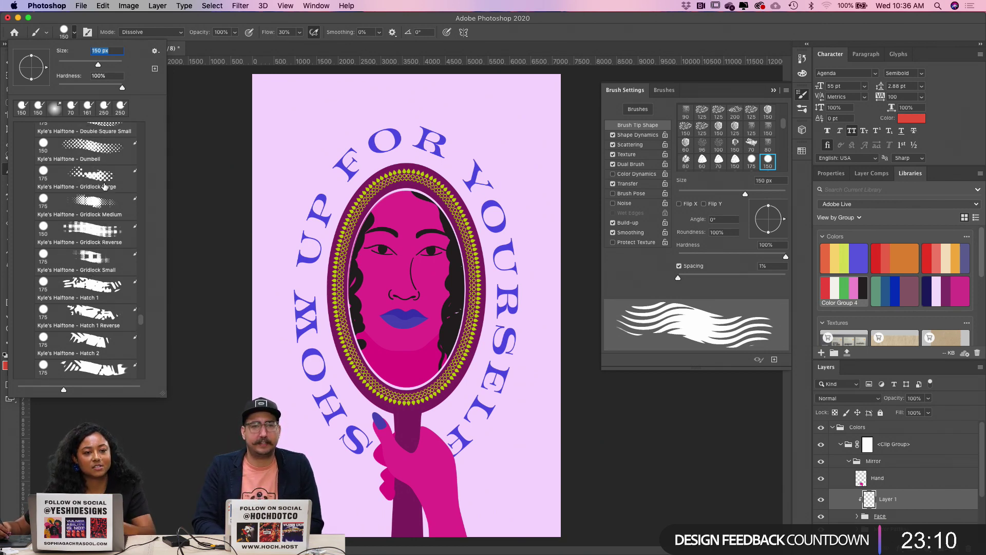
{"action": "scroll", "coordinate": [104, 187], "scroll_direction": "up", "scroll_amount": 2}
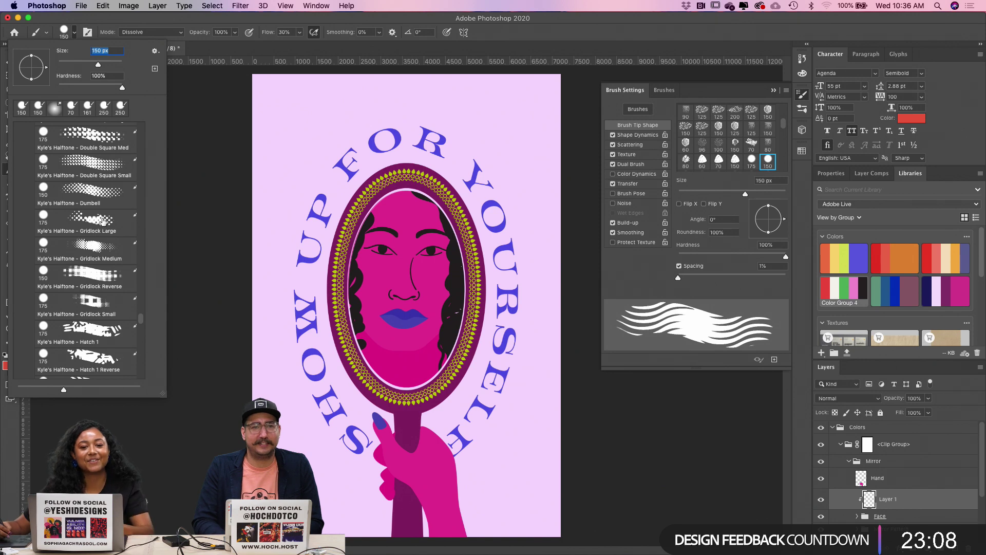
{"action": "scroll", "coordinate": [103, 221], "scroll_direction": "up", "scroll_amount": 5}
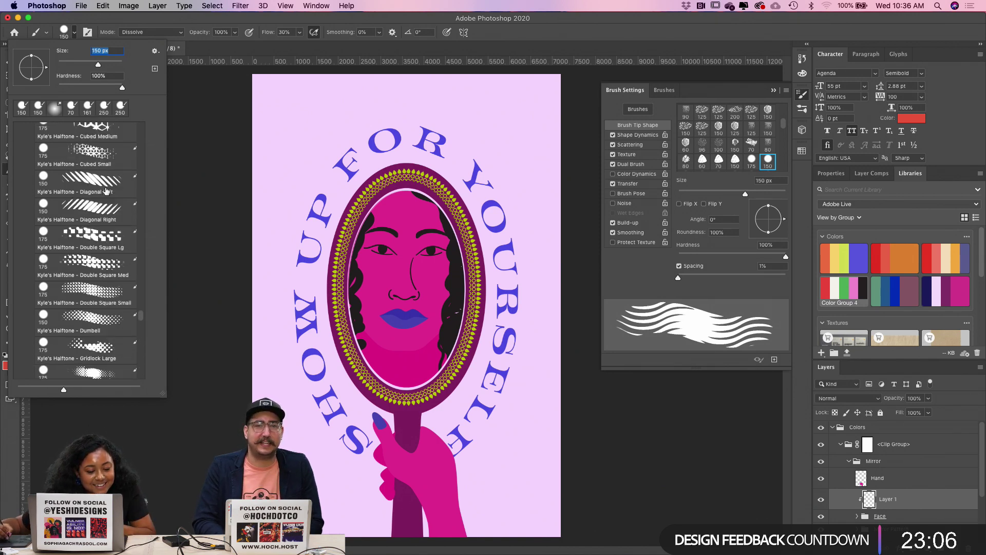
{"action": "scroll", "coordinate": [107, 191], "scroll_direction": "up", "scroll_amount": 9}
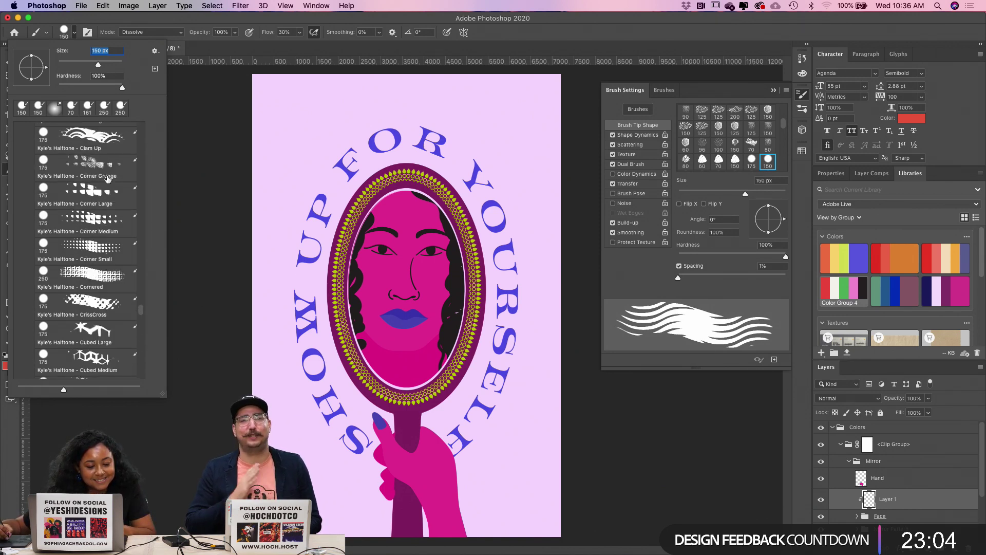
{"action": "scroll", "coordinate": [108, 180], "scroll_direction": "up", "scroll_amount": 9}
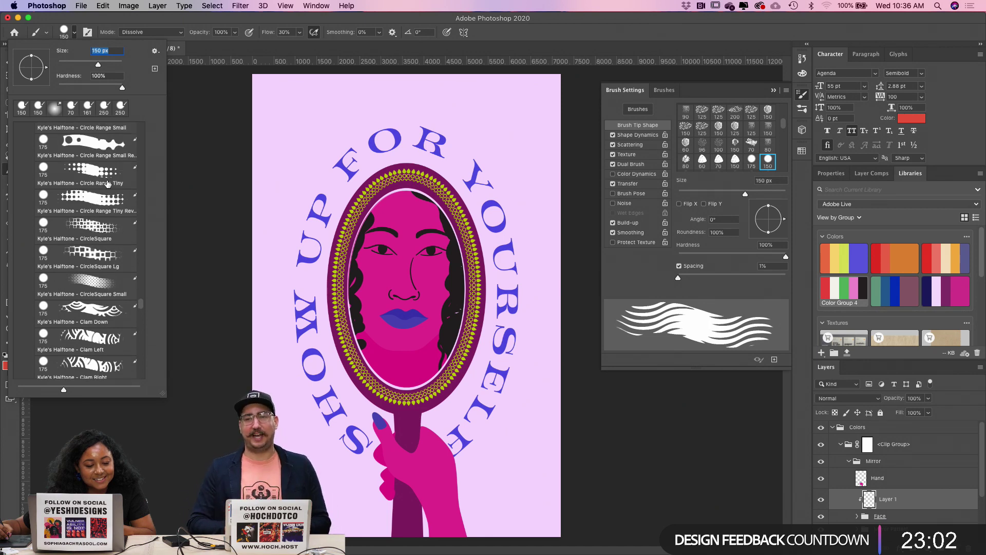
{"action": "scroll", "coordinate": [108, 182], "scroll_direction": "up", "scroll_amount": 9}
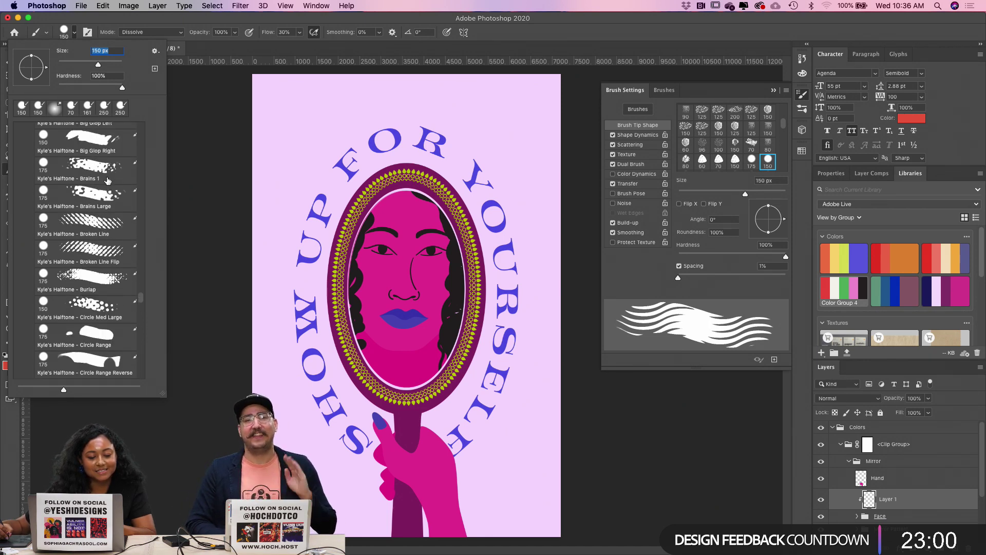
Step: Choose the Kyle's Screentones - Crosshatch brush from the Screentones set in halftones_and_screentones
{"action": "scroll", "coordinate": [108, 183], "scroll_direction": "up", "scroll_amount": 15}
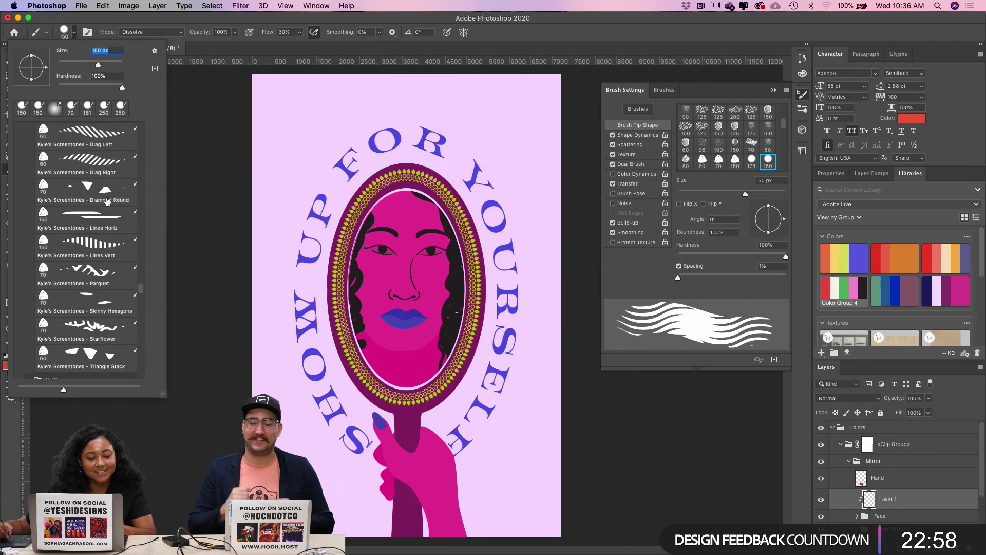
{"action": "scroll", "coordinate": [107, 201], "scroll_direction": "up", "scroll_amount": 8}
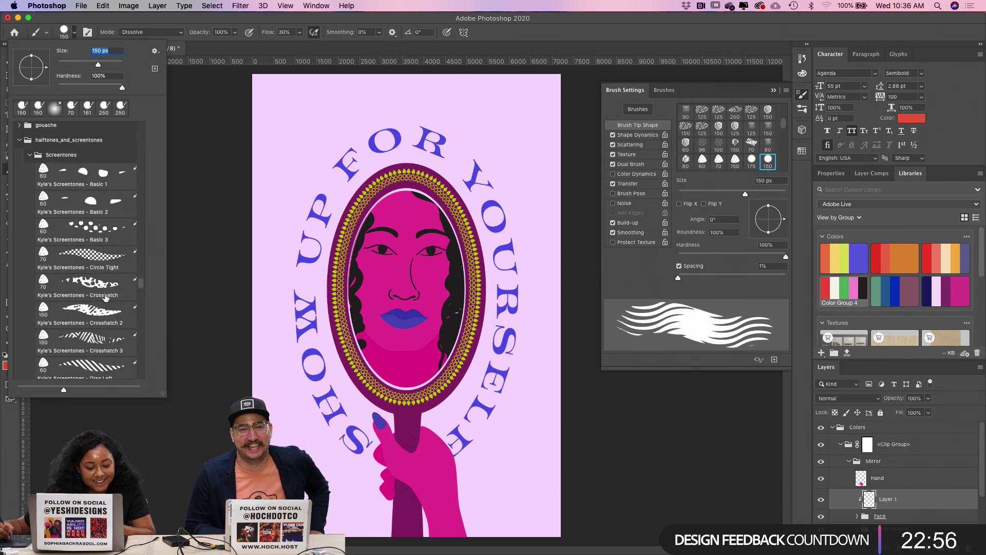
{"action": "left_click", "coordinate": [106, 297]}
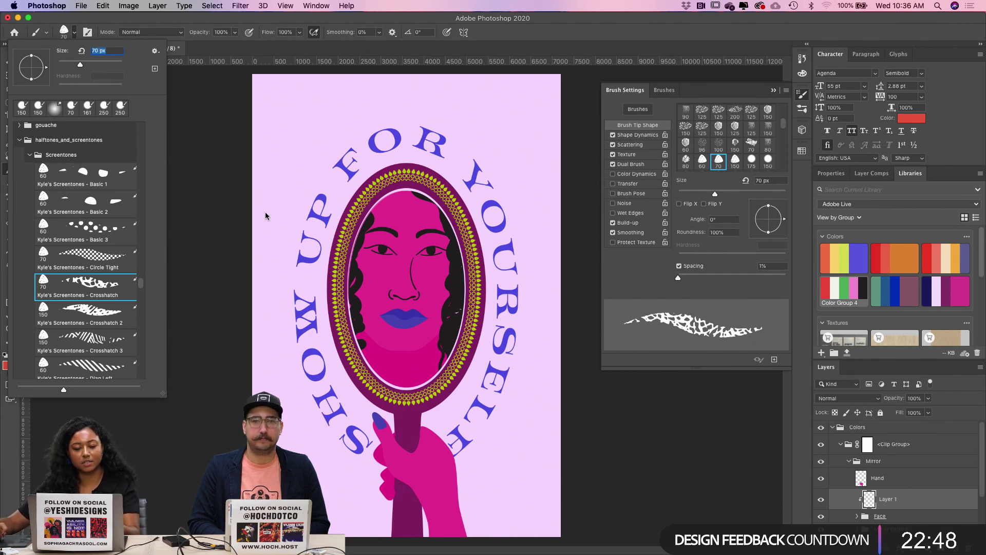
{"action": "key", "text": "]"}
{"action": "key", "text": "Return"}
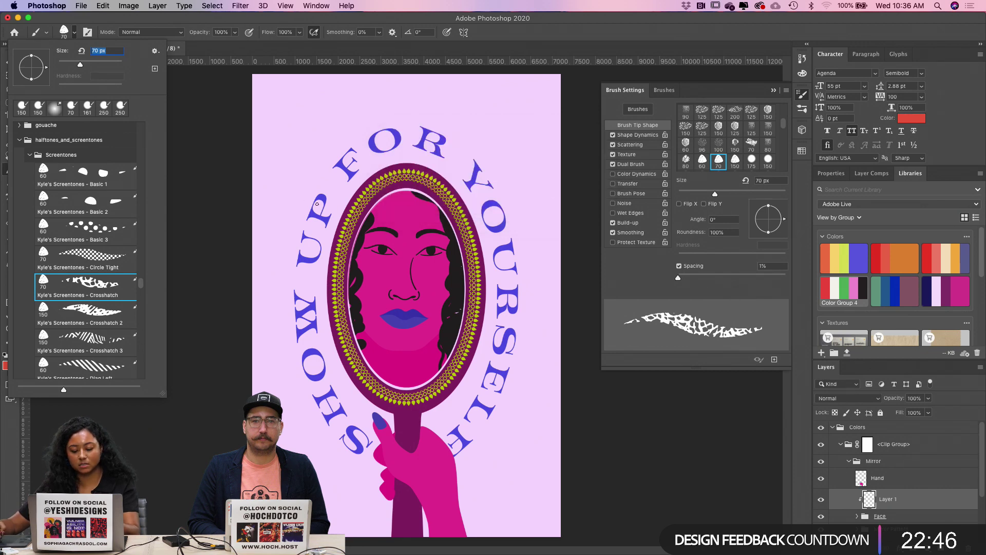
{"action": "type", "text": "]"}
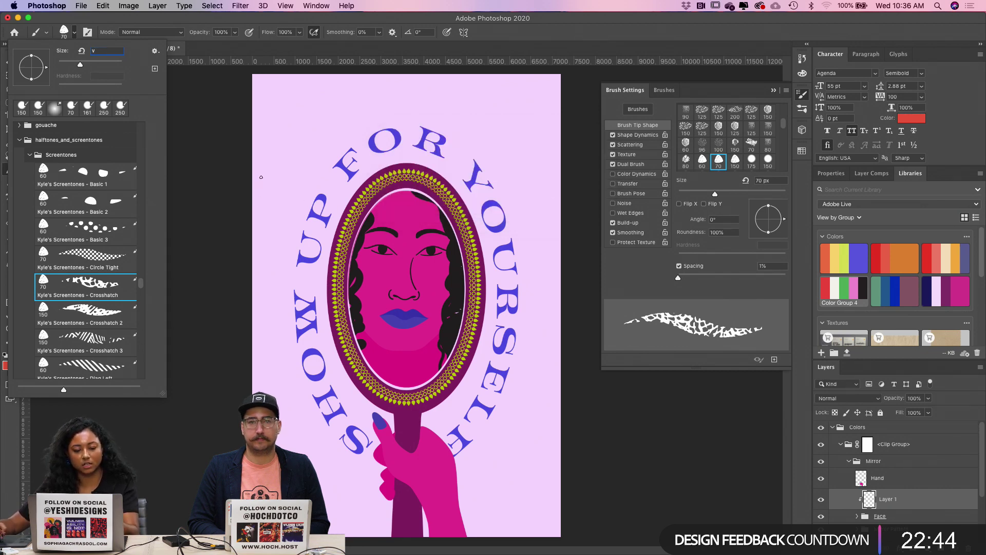
{"action": "key", "text": "BackSpace"}
{"action": "key", "text": "Return"}
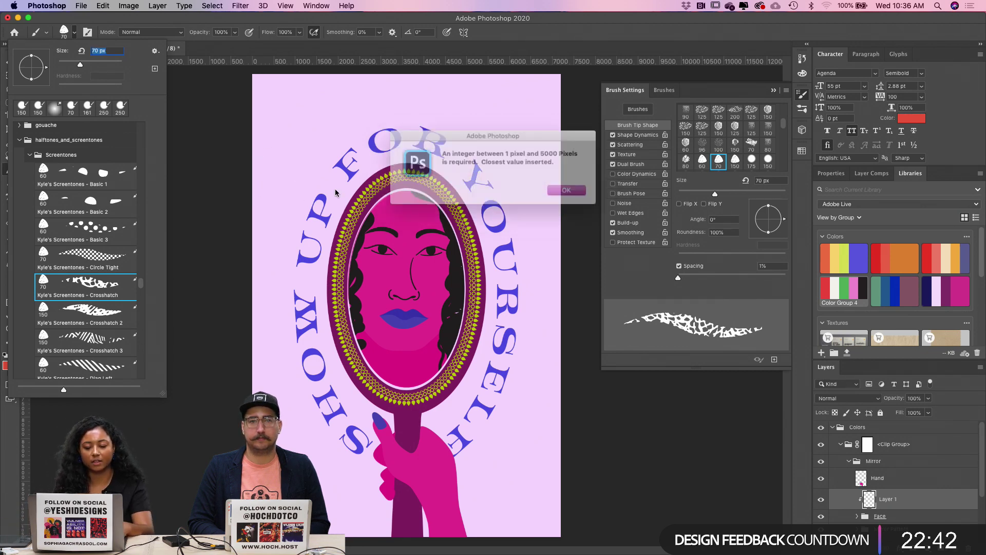
{"action": "key", "text": "Return"}
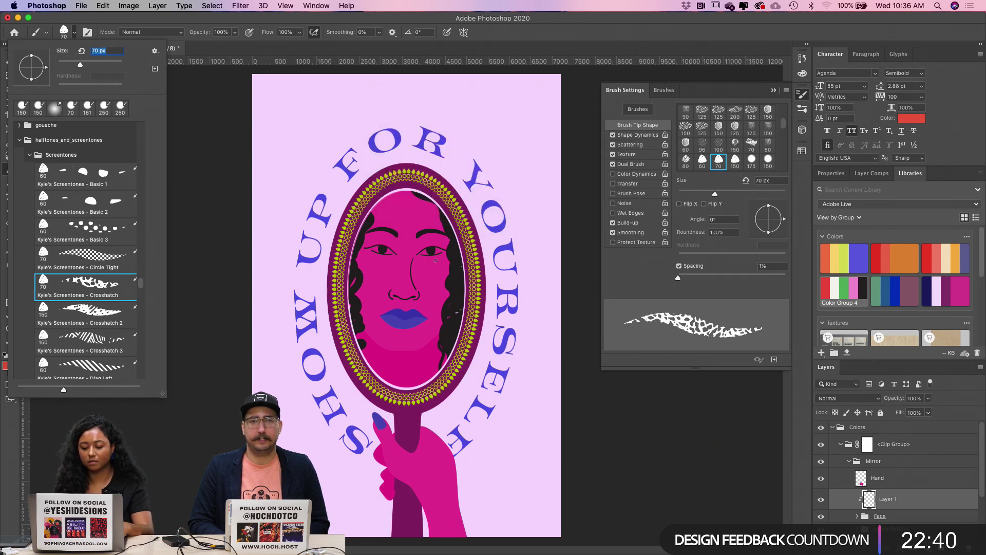
Step: Close the brush presets and enlarge the brush size to 600 px
{"action": "left_click", "coordinate": [186, 78]}
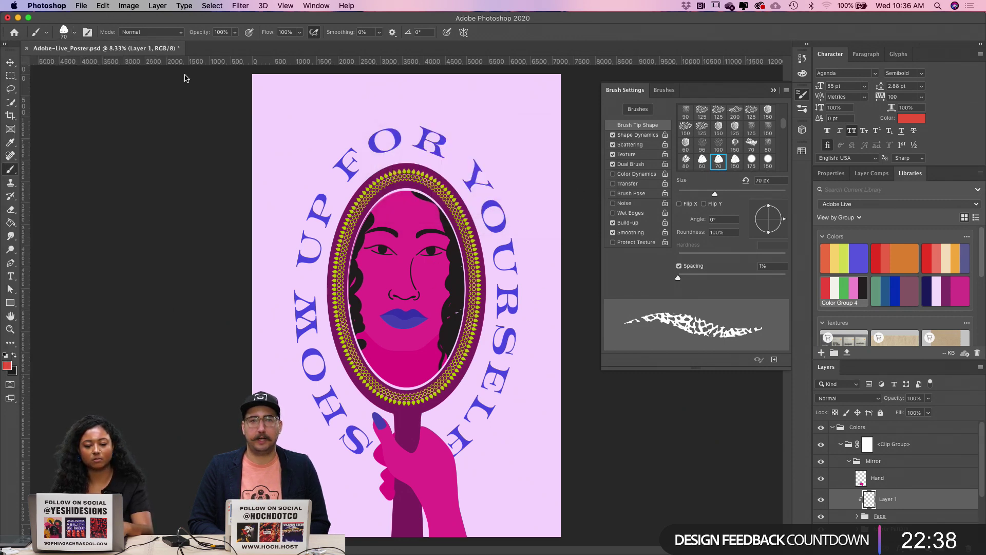
{"action": "key", "text": "bracketright"}
{"action": "key", "text": "bracketright"}
{"action": "key", "text": "bracketright"}
{"action": "key", "text": "bracketright"}
{"action": "key", "text": "bracketright"}
{"action": "key", "text": "bracketright"}
{"action": "key", "text": "bracketright"}
{"action": "key", "text": "bracketright"}
{"action": "key", "text": "bracketright"}
{"action": "key", "text": "bracketright"}
{"action": "key", "text": "bracketright"}
{"action": "key", "text": "bracketright"}
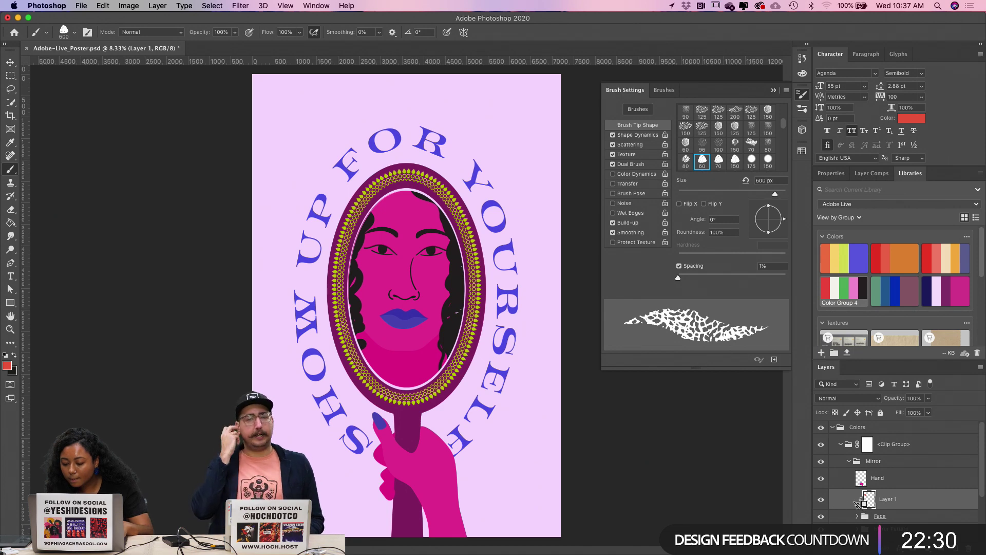
Step: Try painting red screentone strokes around the poster's upper-left lettering with Layer 1 clipped and unclipped, and undo them
{"action": "mouse_move", "coordinate": [280, 152]}
{"action": "left_mouse_down"}
{"action": "mouse_move", "coordinate": [313, 189]}
{"action": "mouse_move", "coordinate": [354, 101]}
{"action": "mouse_move", "coordinate": [369, 153]}
{"action": "left_mouse_up"}
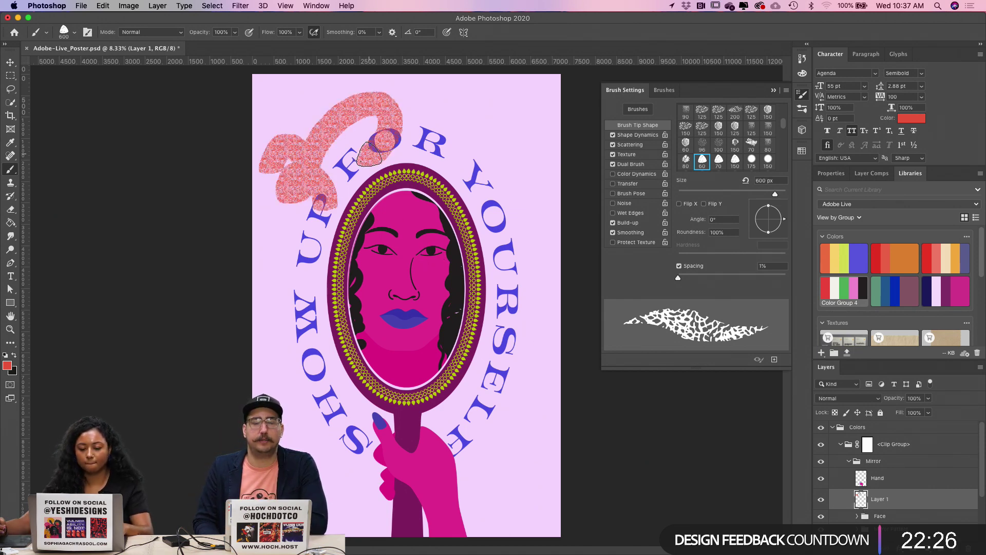
{"action": "key", "text": "super+z"}
{"action": "key", "text": "super+alt+g"}
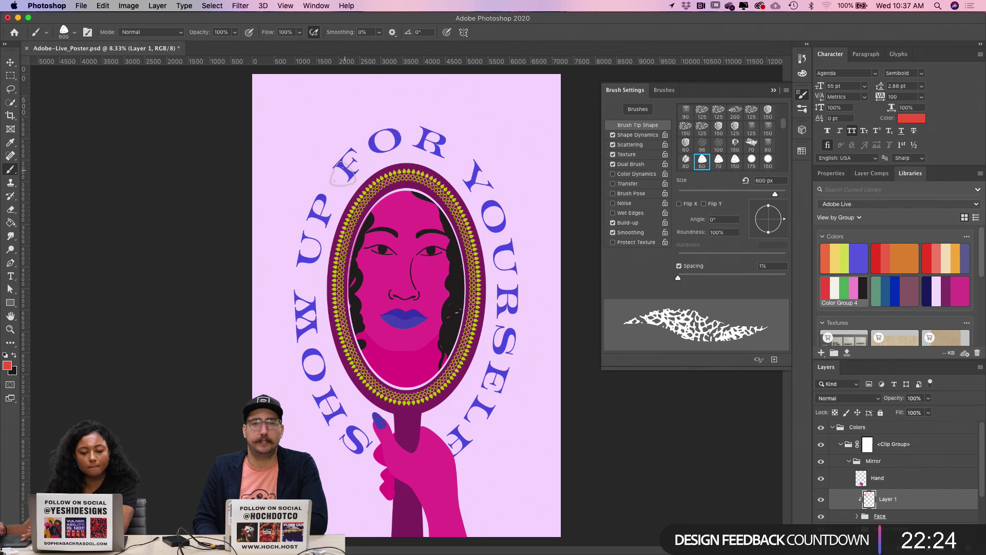
{"action": "left_click", "coordinate": [850, 509], "text": "alt"}
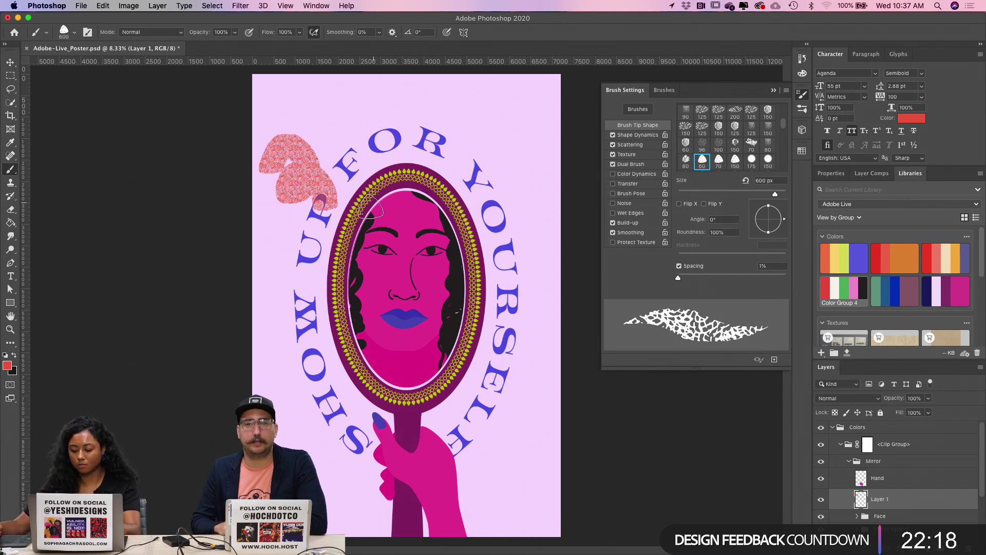
{"action": "key", "text": "super+z"}
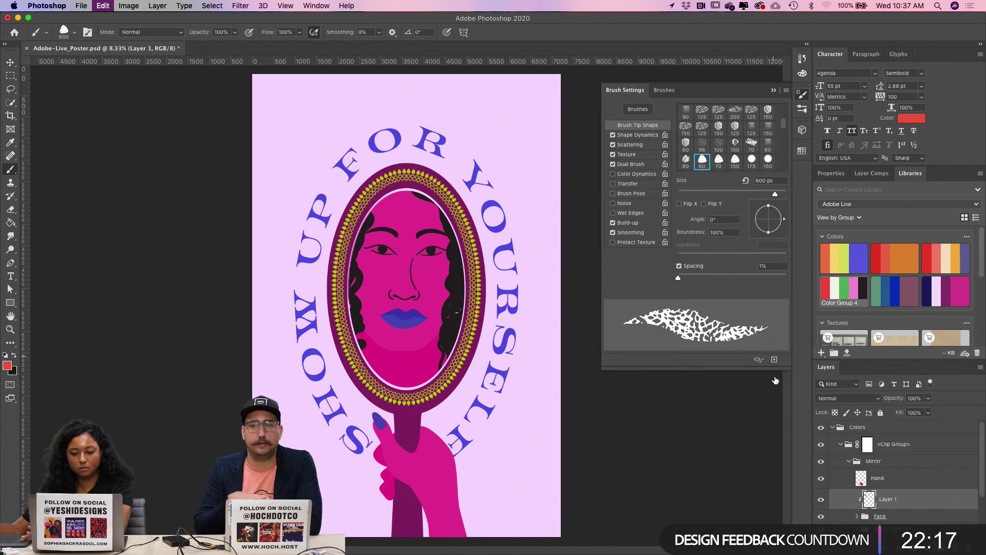
Step: Release Layer 1 from the Face clipping and paint red screentone strokes over the mirror's upper right and beside the lettering
{"action": "left_click", "coordinate": [856, 508], "text": "alt"}
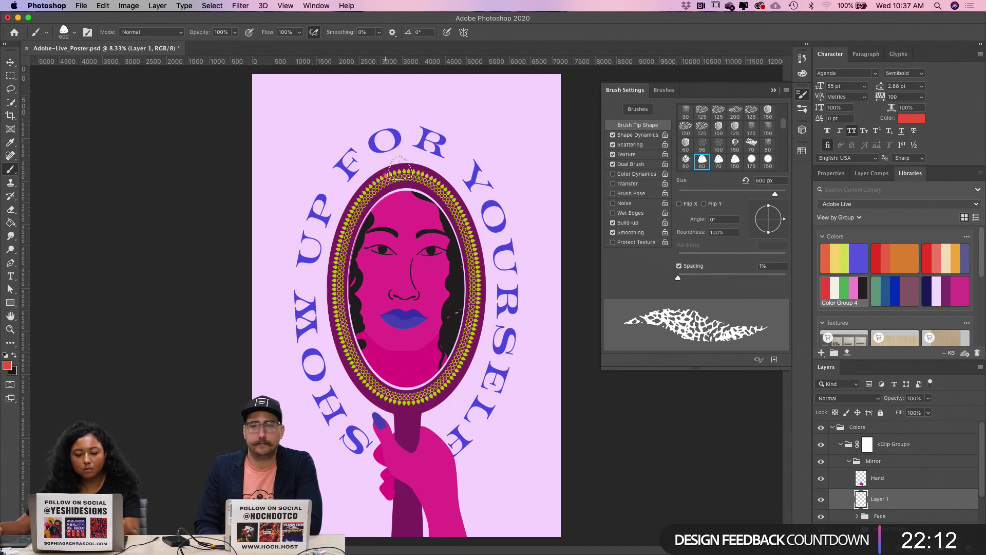
{"action": "mouse_move", "coordinate": [398, 167]}
{"action": "left_mouse_down"}
{"action": "mouse_move", "coordinate": [418, 175]}
{"action": "mouse_move", "coordinate": [435, 270]}
{"action": "mouse_move", "coordinate": [456, 262]}
{"action": "left_mouse_up"}
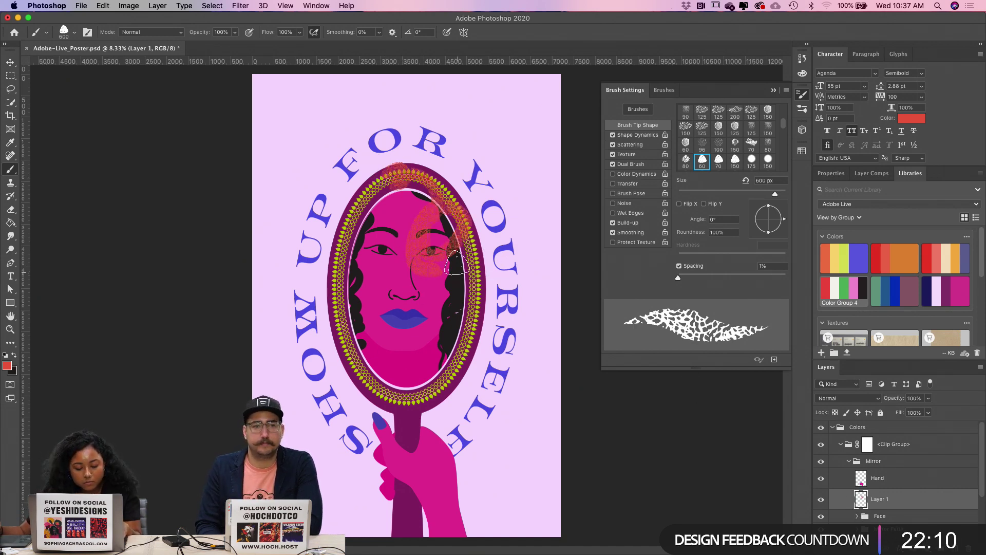
{"action": "mouse_move", "coordinate": [504, 135]}
{"action": "left_mouse_down"}
{"action": "mouse_move", "coordinate": [525, 163]}
{"action": "mouse_move", "coordinate": [520, 195]}
{"action": "left_mouse_up"}
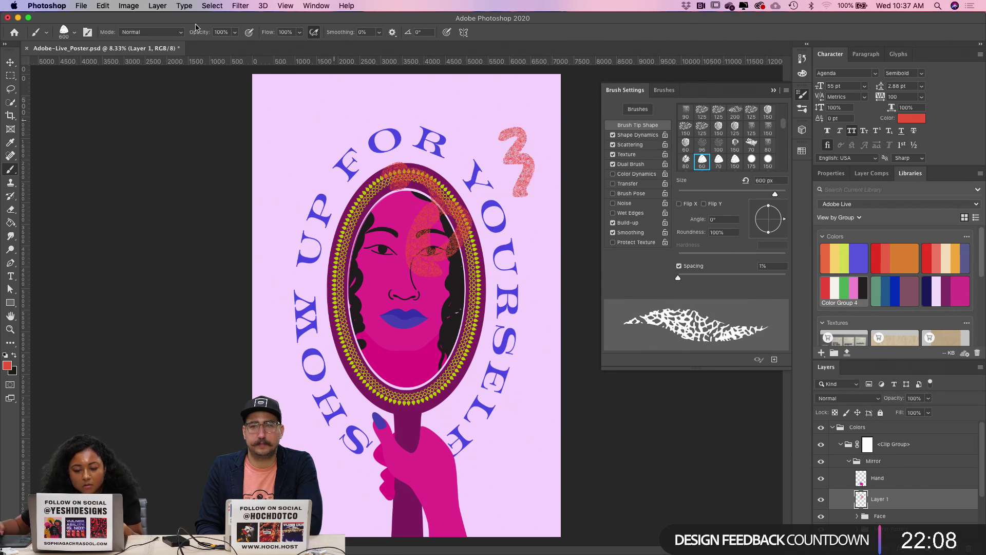
Step: Try the Kyle's Screentones - Crosshatch 2 brush with a red stroke beside the poster's upper-left lettering, and undo it
{"action": "left_click", "coordinate": [66, 32]}
{"action": "left_click", "coordinate": [99, 322]}
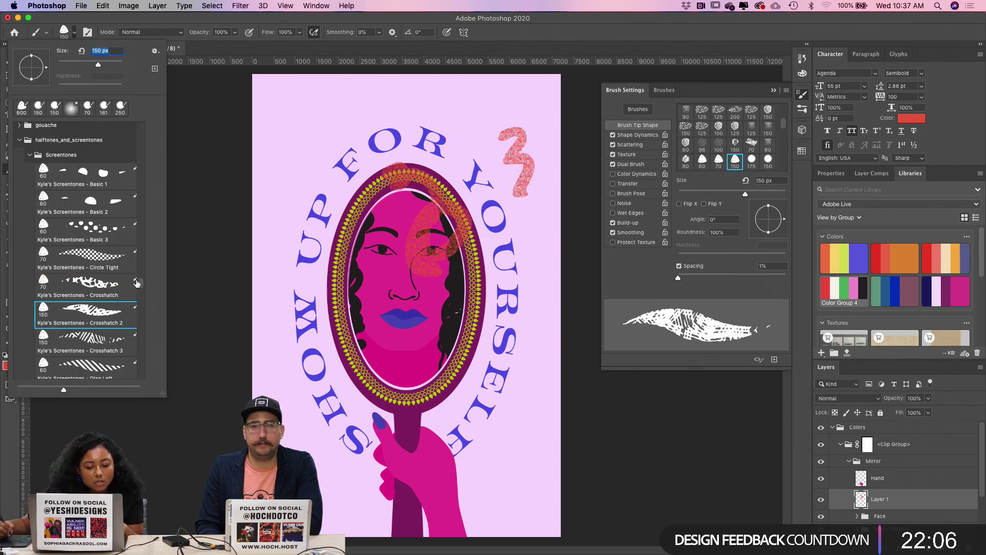
{"action": "left_click", "coordinate": [315, 106]}
{"action": "mouse_move", "coordinate": [288, 114]}
{"action": "left_mouse_down"}
{"action": "mouse_move", "coordinate": [307, 181]}
{"action": "mouse_move", "coordinate": [378, 172]}
{"action": "mouse_move", "coordinate": [304, 237]}
{"action": "mouse_move", "coordinate": [341, 200]}
{"action": "left_mouse_up"}
{"action": "key", "text": "super+z"}
Step: Choose the Kyle's Halftone - Big Dots Wonky brush from the Halftones set
{"action": "left_click", "coordinate": [66, 32]}
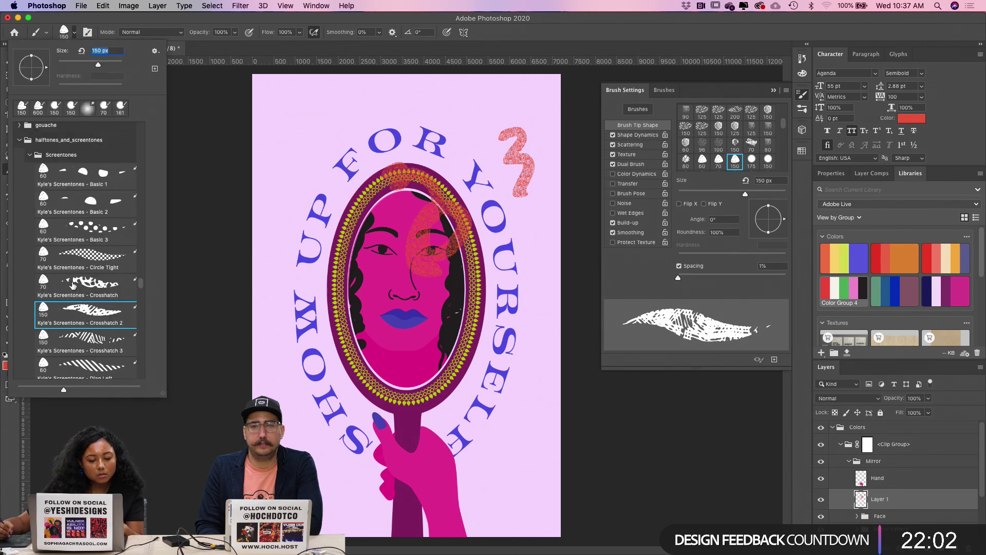
{"action": "scroll", "coordinate": [91, 263], "scroll_direction": "down", "scroll_amount": 1}
{"action": "scroll", "coordinate": [92, 263], "scroll_direction": "down", "scroll_amount": 8}
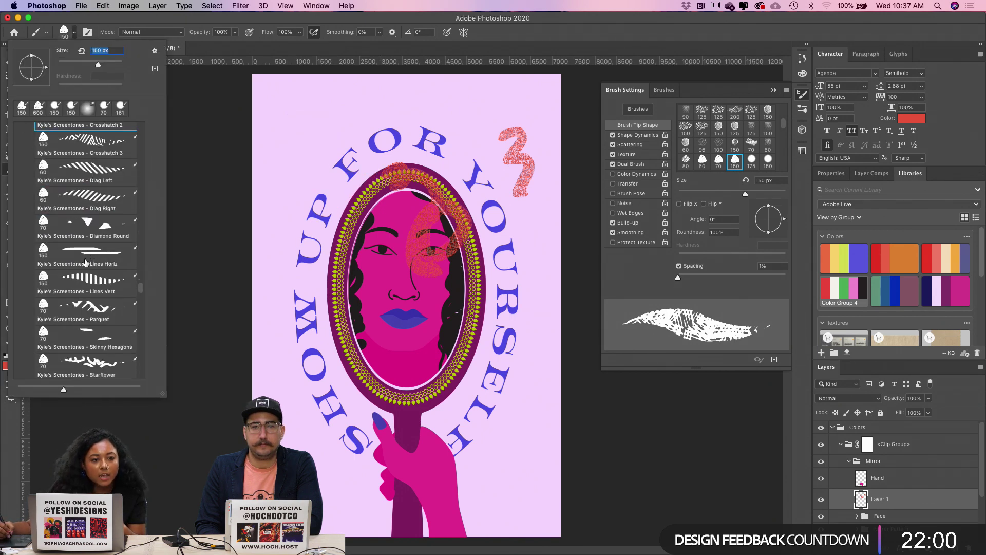
{"action": "scroll", "coordinate": [93, 231], "scroll_direction": "down", "scroll_amount": 4}
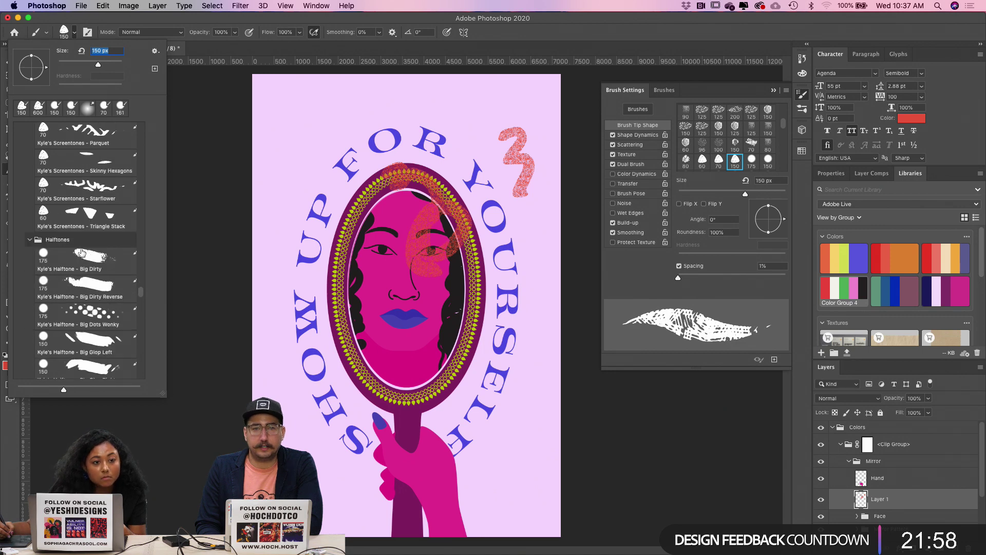
{"action": "left_click", "coordinate": [81, 253]}
{"action": "scroll", "coordinate": [82, 253], "scroll_direction": "down", "scroll_amount": 1}
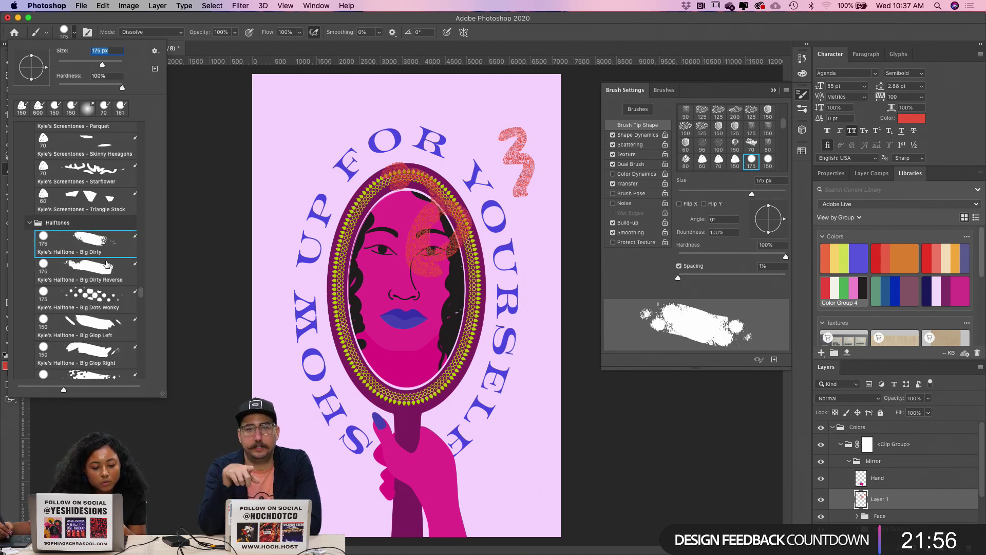
{"action": "scroll", "coordinate": [103, 267], "scroll_direction": "down", "scroll_amount": 2}
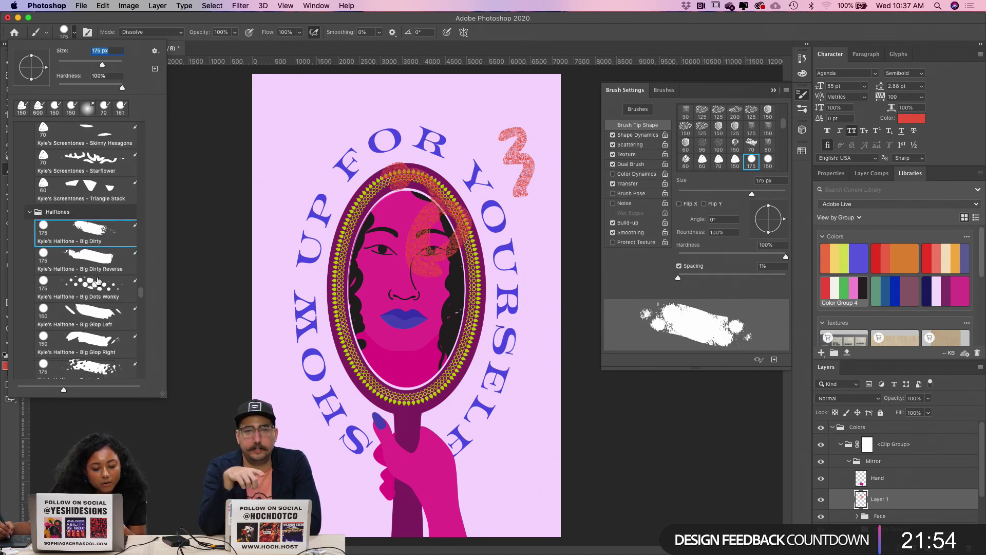
{"action": "left_click", "coordinate": [98, 280]}
Step: Test a red halftone stroke beside the upper-left lettering, and undo it with the earlier screentone strokes and Layer 1's clipping release
{"action": "mouse_move", "coordinate": [307, 111]}
{"action": "left_mouse_down"}
{"action": "mouse_move", "coordinate": [334, 152]}
{"action": "mouse_move", "coordinate": [300, 211]}
{"action": "left_mouse_up"}
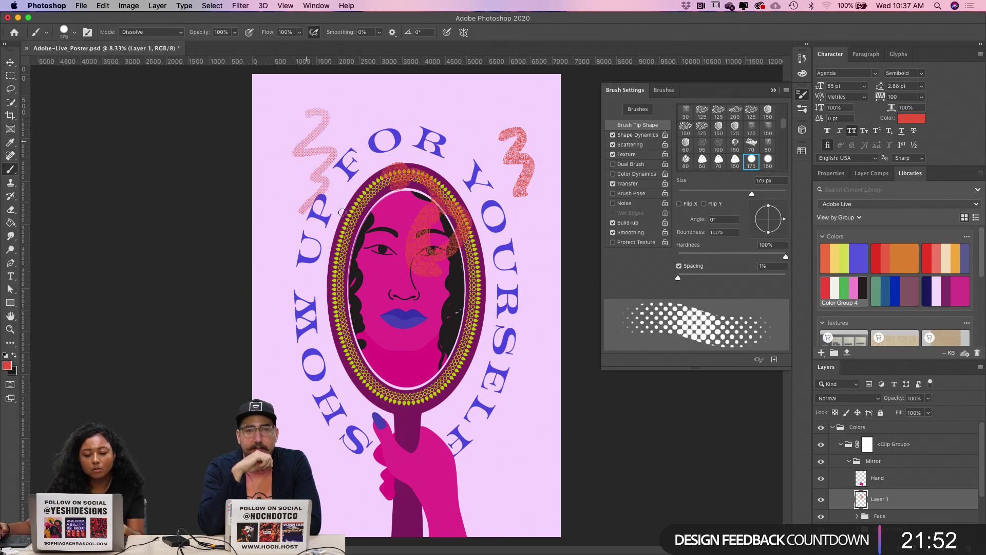
{"action": "key", "text": "super+z"}
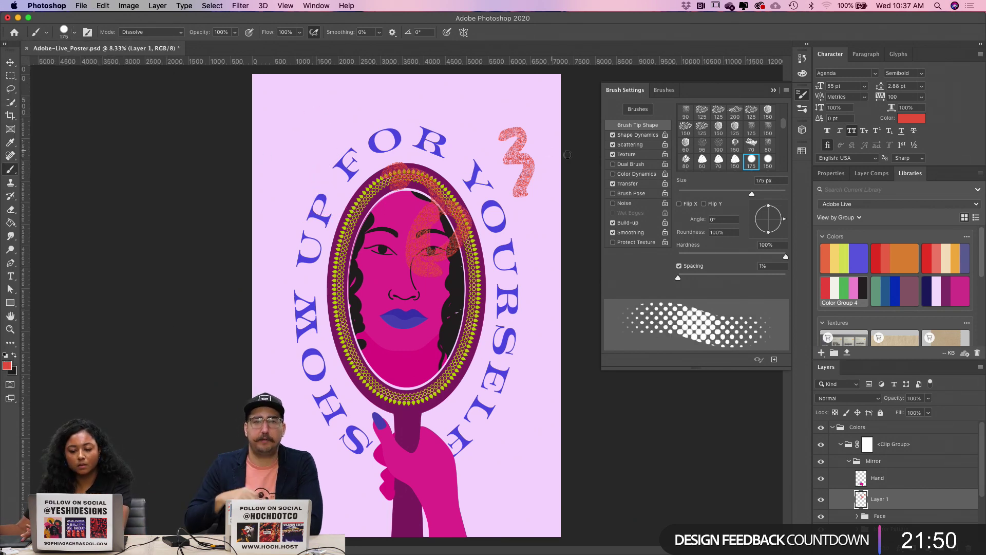
{"action": "key", "text": "super+z"}
{"action": "key", "text": "super+z"}
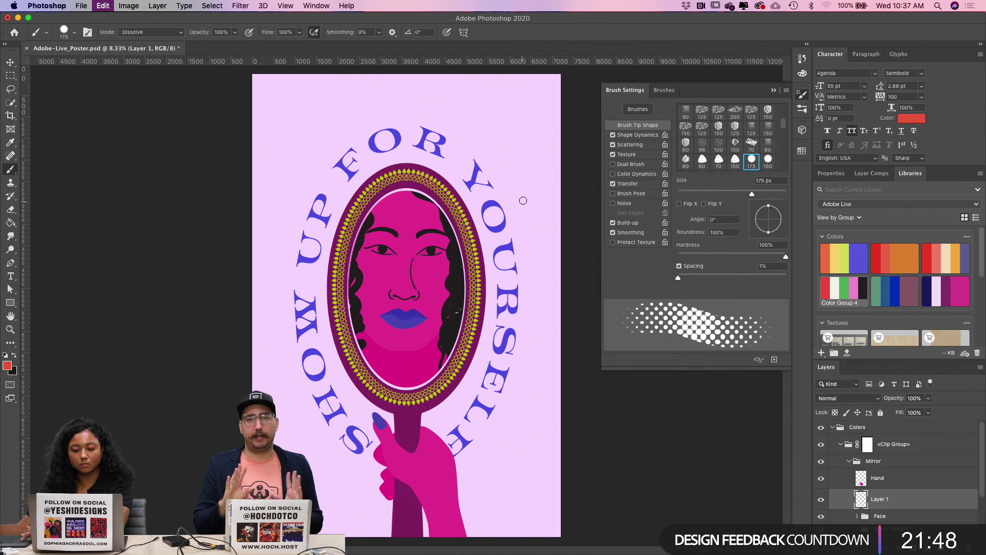
{"action": "key", "text": "super+z"}
Step: Enlarge the Big Dots Wonky brush to 1100 px for painting over the face in the mirror
{"action": "key", "text": "bracketright"}
{"action": "key", "text": "bracketright"}
{"action": "key", "text": "bracketright"}
{"action": "key", "text": "bracketright"}
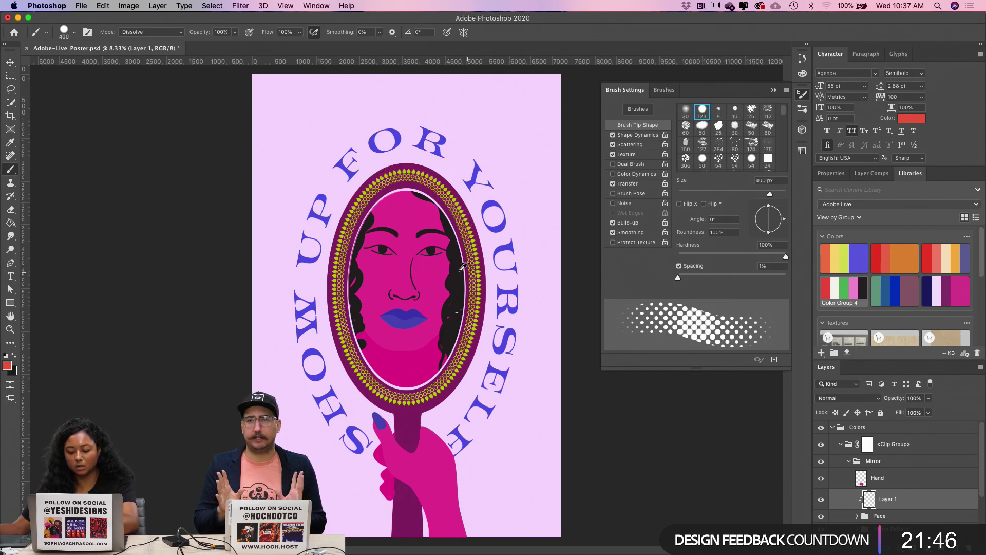
{"action": "key", "text": "super+equal"}
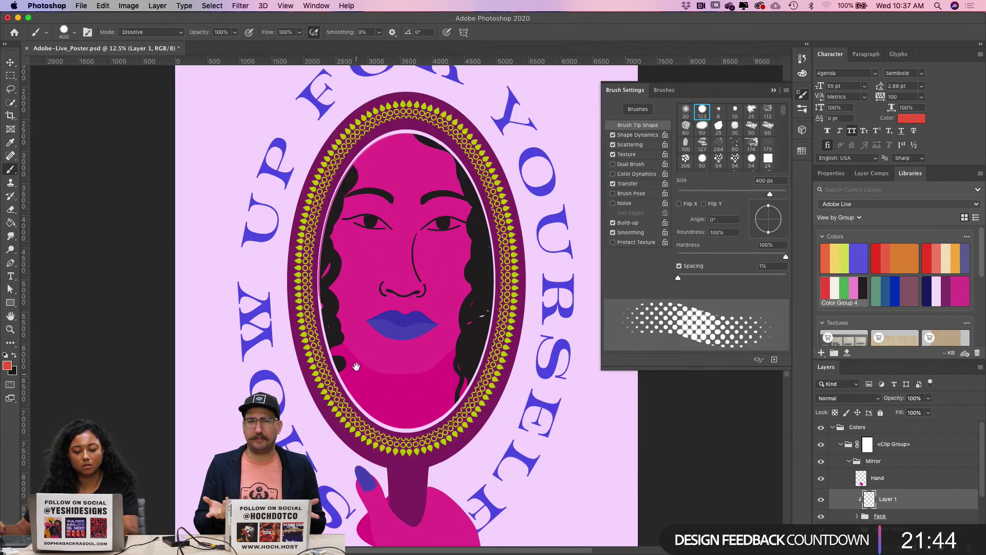
{"action": "left_click_drag", "start_coordinate": [357, 366], "coordinate": [353, 356]}
{"action": "key", "text": "super+z"}
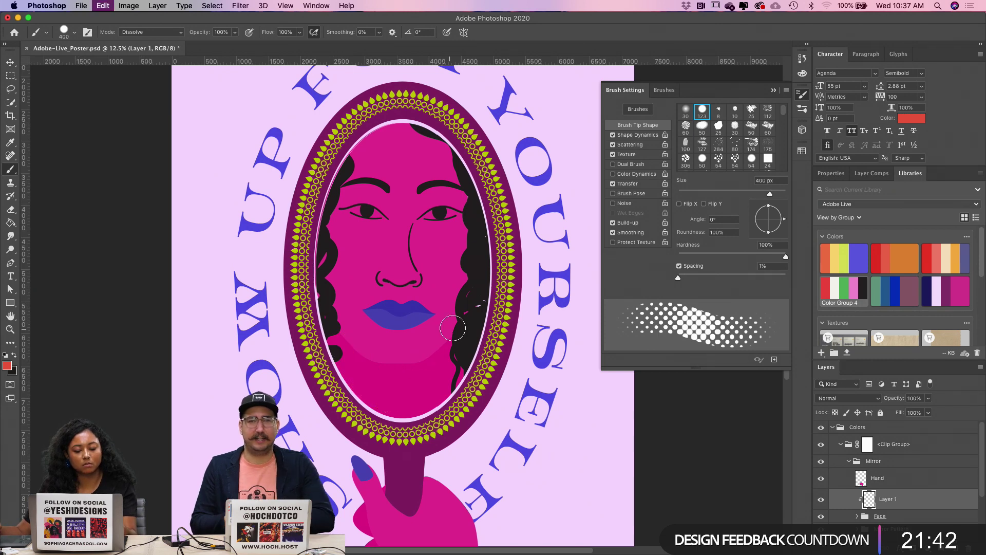
{"action": "left_click", "coordinate": [67, 32]}
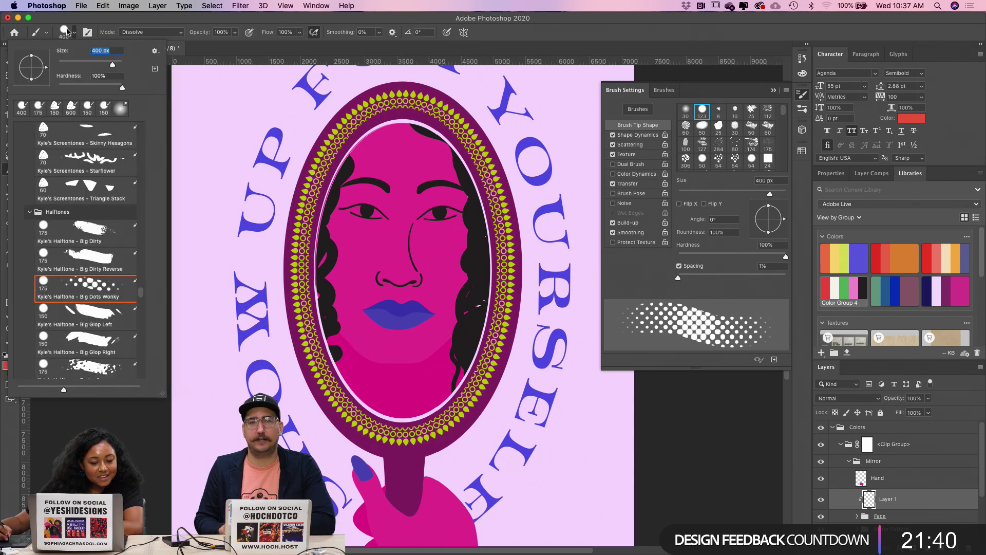
{"action": "left_click", "coordinate": [65, 32]}
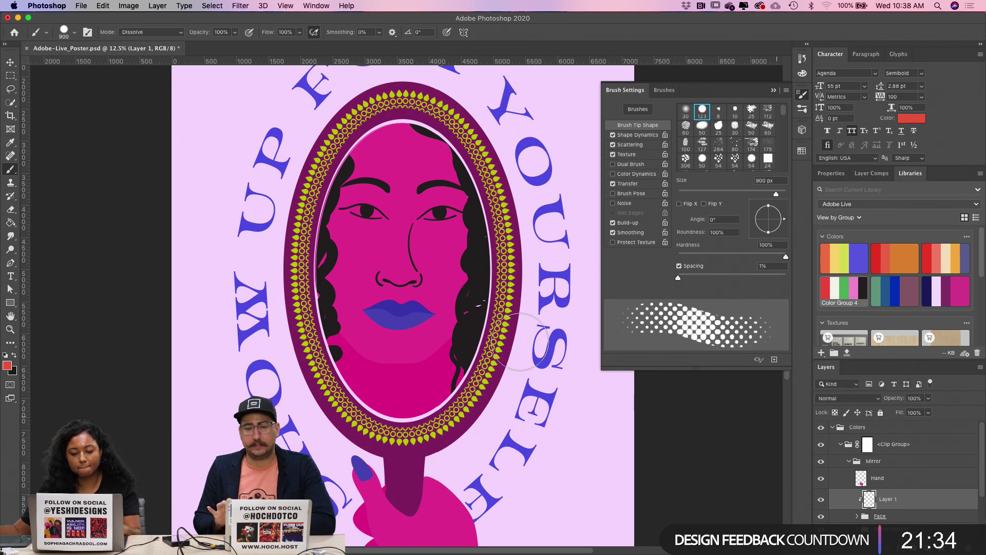
{"action": "key", "text": "bracketright"}
{"action": "key", "text": "bracketright"}
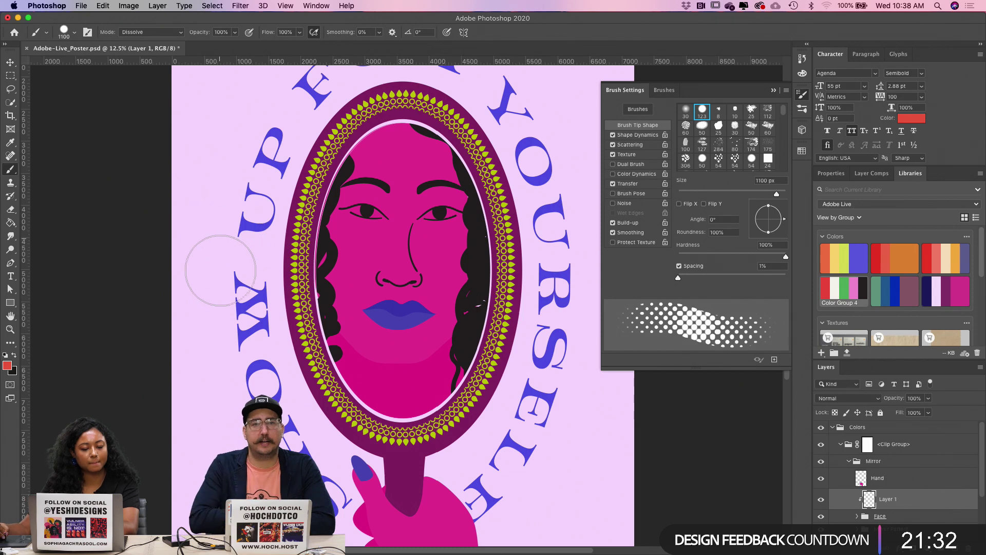
Step: Try painting red halftone dots across the face and hair in the mirror on the clipped Layer 1, and undo each attempt
{"action": "mouse_move", "coordinate": [238, 246]}
{"action": "left_mouse_down"}
{"action": "mouse_move", "coordinate": [355, 282]}
{"action": "mouse_move", "coordinate": [340, 300]}
{"action": "mouse_move", "coordinate": [374, 397]}
{"action": "mouse_move", "coordinate": [397, 402]}
{"action": "mouse_move", "coordinate": [424, 346]}
{"action": "left_mouse_up"}
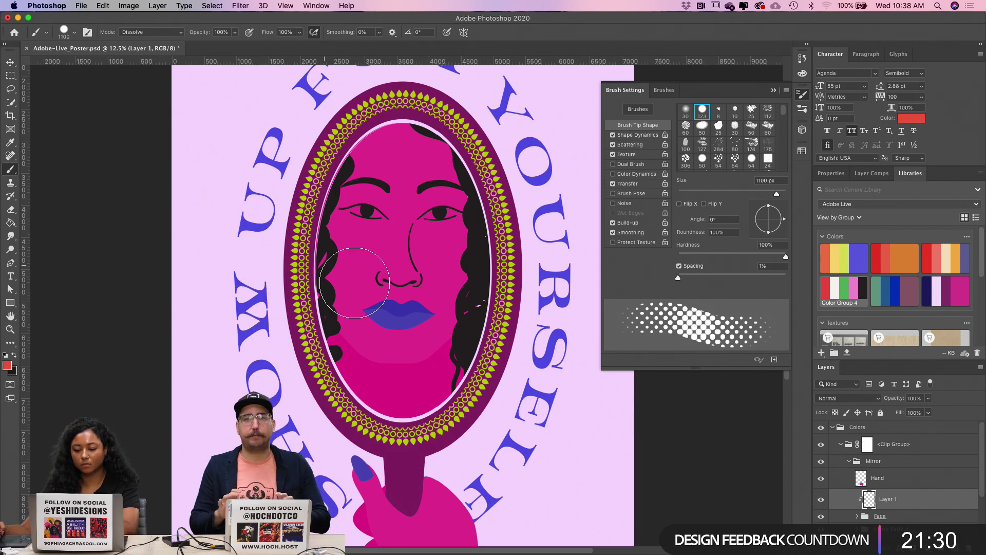
{"action": "key", "text": "super+z"}
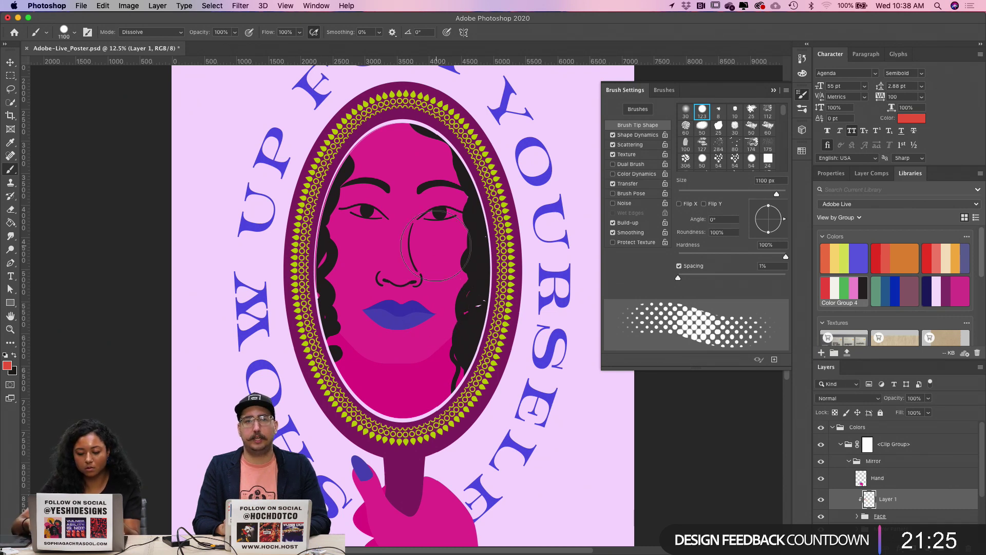
{"action": "mouse_move", "coordinate": [329, 355]}
{"action": "left_mouse_down"}
{"action": "mouse_move", "coordinate": [339, 391]}
{"action": "mouse_move", "coordinate": [407, 399]}
{"action": "mouse_move", "coordinate": [478, 318]}
{"action": "mouse_move", "coordinate": [509, 365]}
{"action": "mouse_move", "coordinate": [493, 362]}
{"action": "left_mouse_up"}
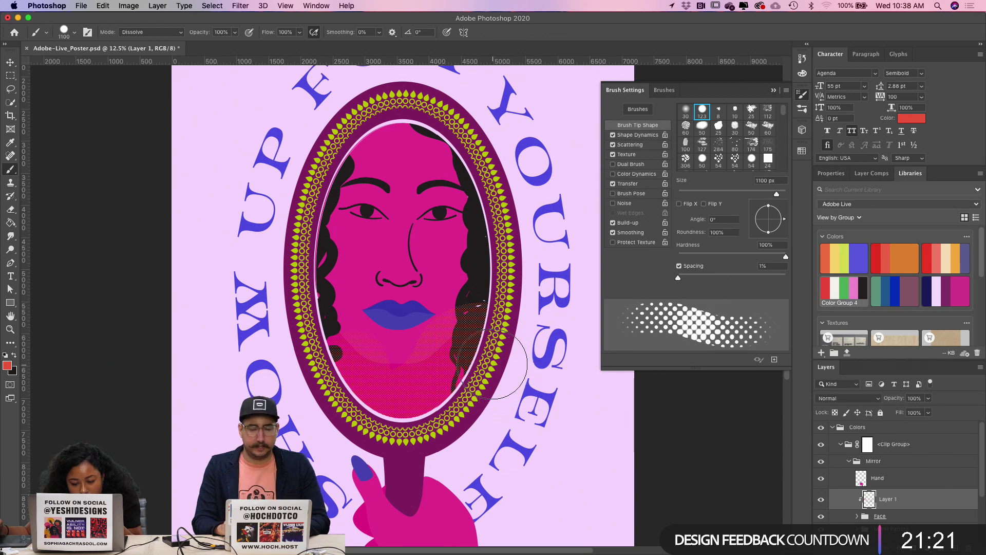
{"action": "key", "text": "super+z"}
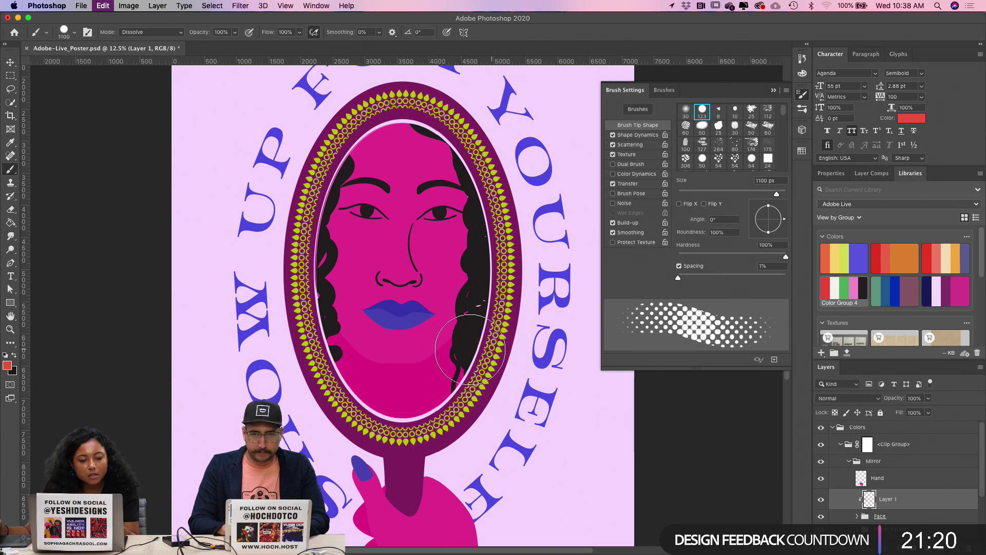
{"action": "mouse_move", "coordinate": [329, 357]}
{"action": "left_mouse_down"}
{"action": "mouse_move", "coordinate": [387, 391]}
{"action": "mouse_move", "coordinate": [412, 383]}
{"action": "mouse_move", "coordinate": [410, 313]}
{"action": "mouse_move", "coordinate": [434, 261]}
{"action": "mouse_move", "coordinate": [393, 125]}
{"action": "mouse_move", "coordinate": [464, 128]}
{"action": "left_mouse_up"}
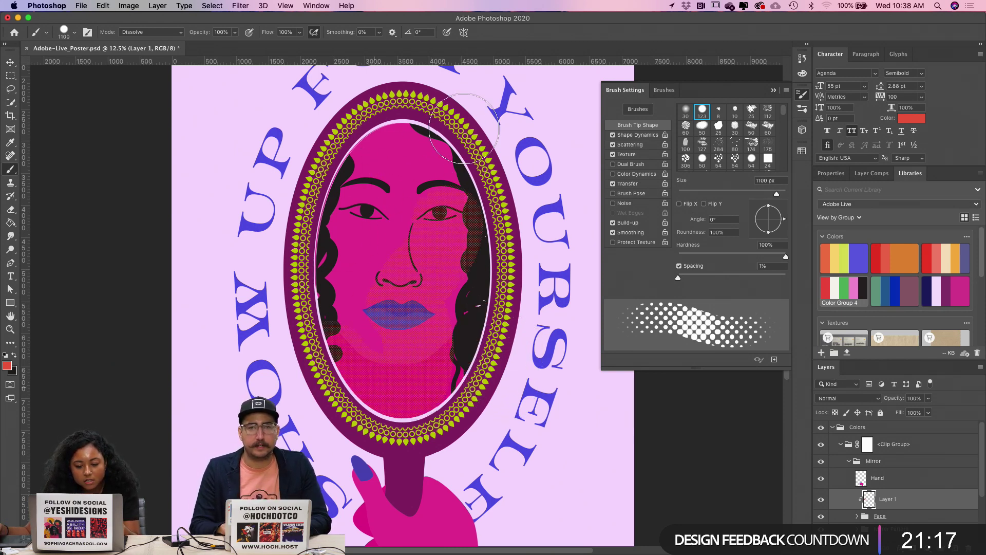
{"action": "key", "text": "super+z"}
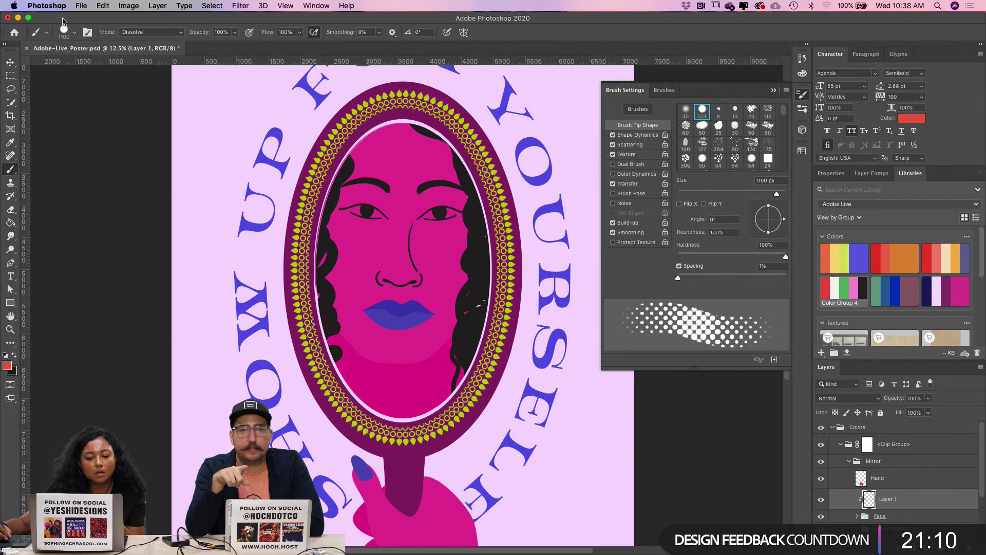
Step: Lower the halftone brush's hardness to 50%
{"action": "left_click", "coordinate": [67, 33]}
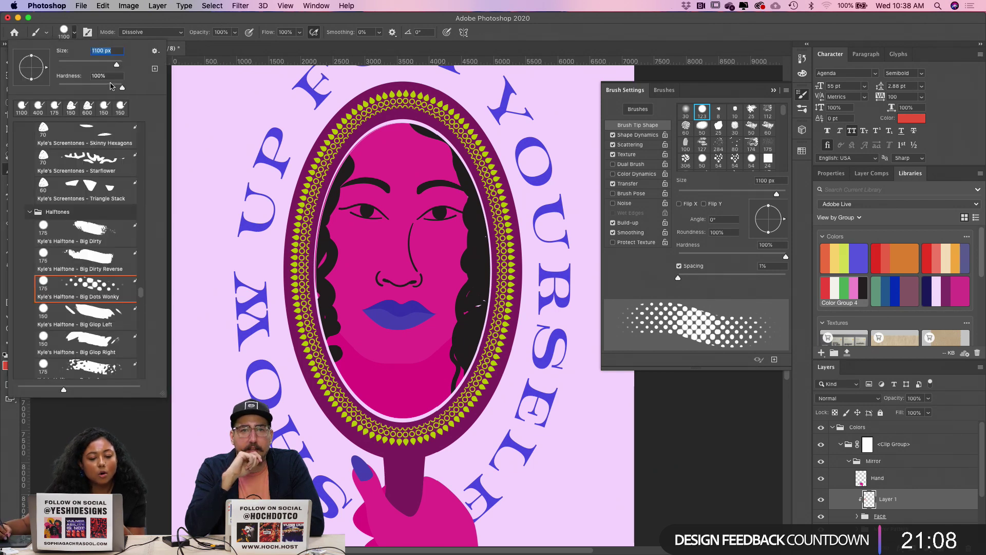
{"action": "left_click_drag", "start_coordinate": [109, 91], "coordinate": [82, 89]}
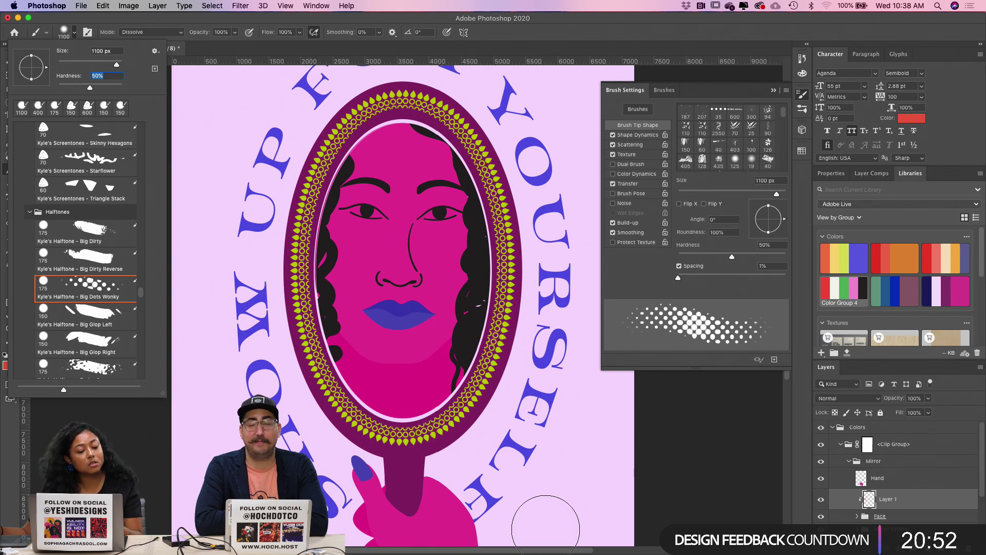
Step: Look through the Screentones and Halftones brush sets for a texture brush suited to the face
{"action": "scroll", "coordinate": [91, 250], "scroll_direction": "up", "scroll_amount": 20}
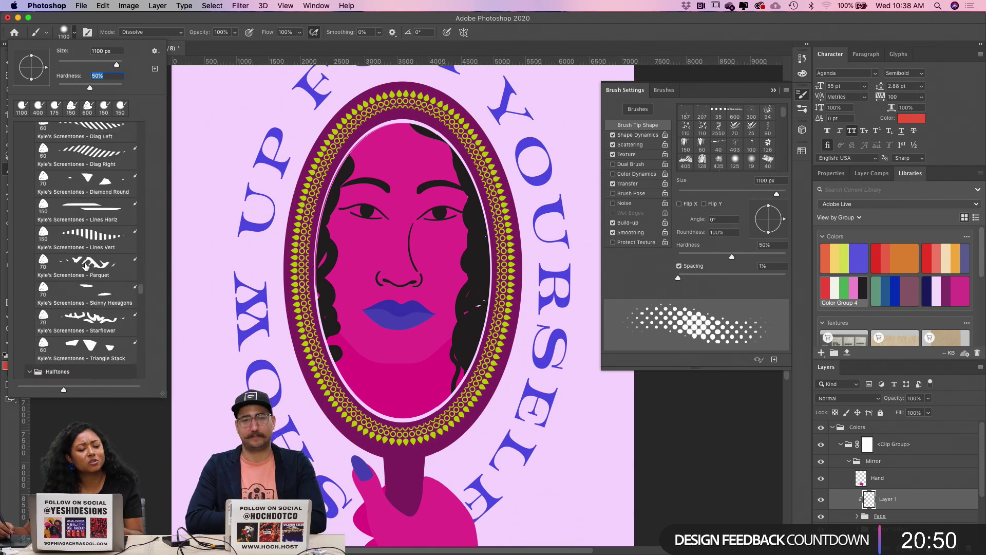
{"action": "scroll", "coordinate": [82, 271], "scroll_direction": "up", "scroll_amount": 4}
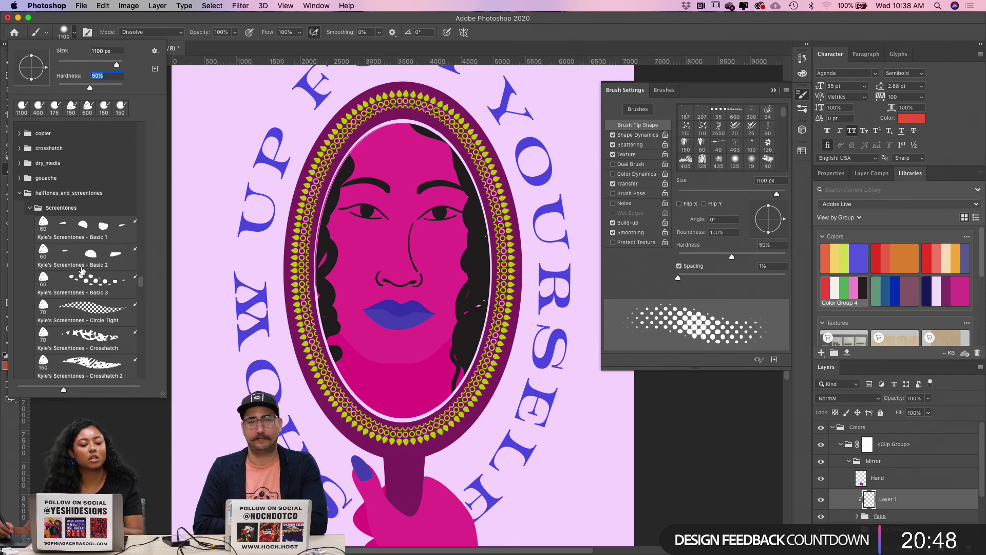
{"action": "scroll", "coordinate": [75, 245], "scroll_direction": "down", "scroll_amount": 20}
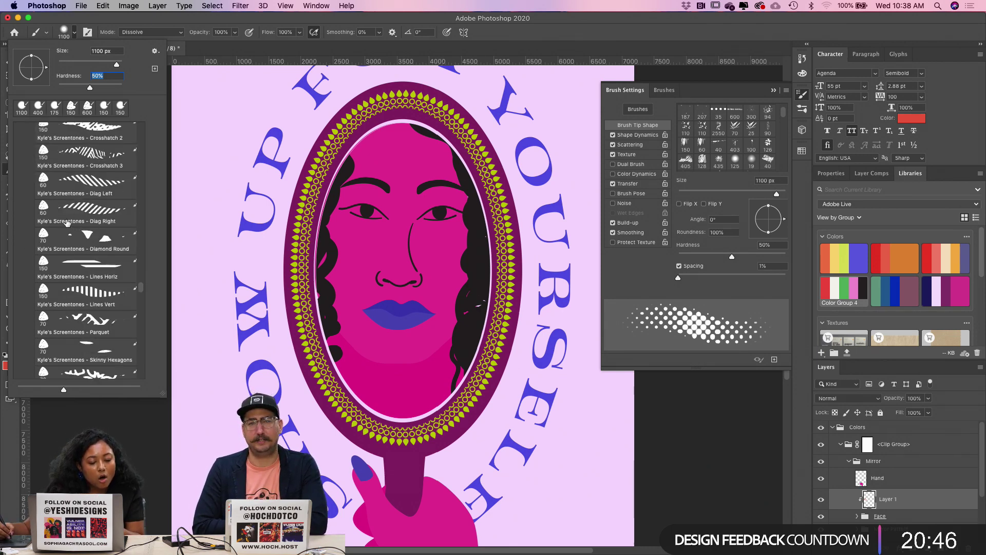
{"action": "scroll", "coordinate": [65, 224], "scroll_direction": "down", "scroll_amount": 10}
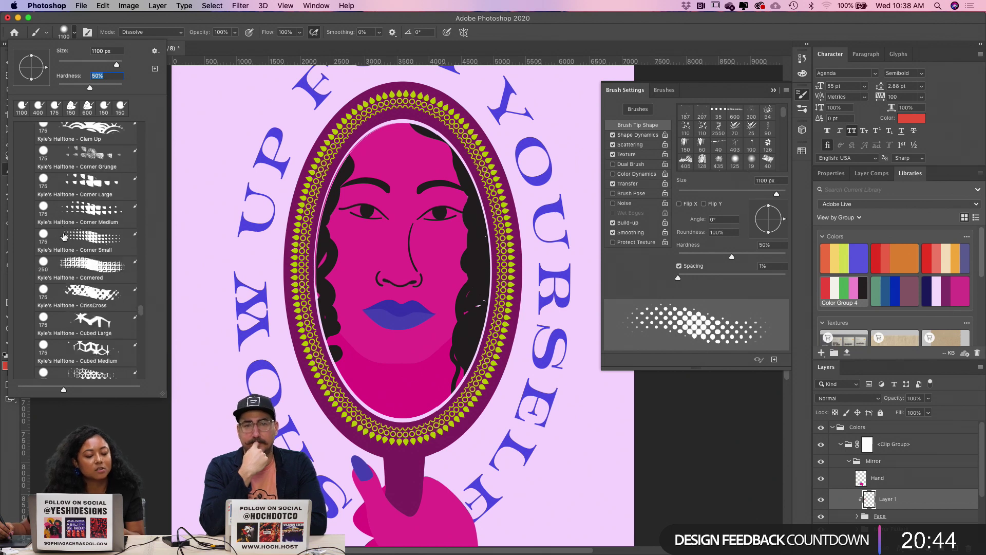
{"action": "scroll", "coordinate": [59, 240], "scroll_direction": "down", "scroll_amount": 6}
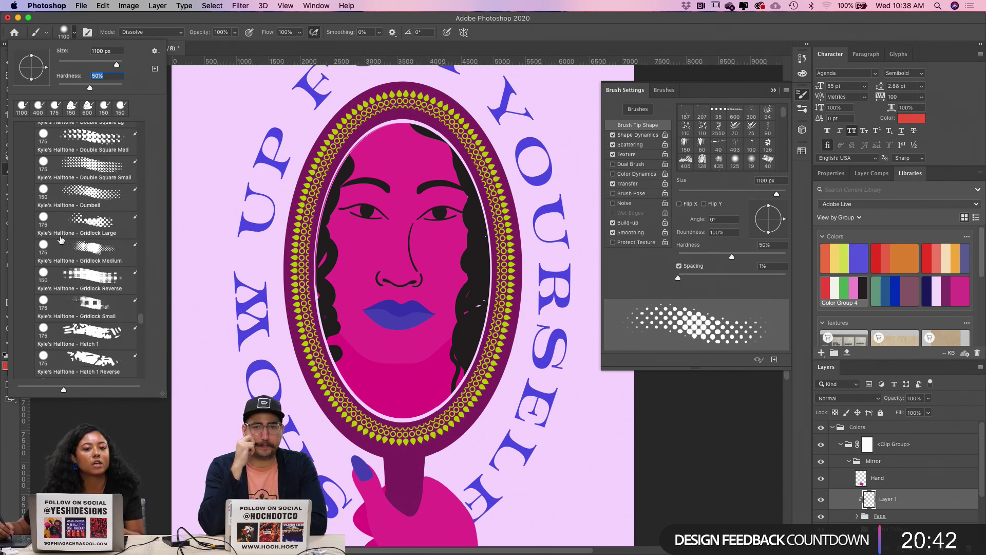
{"action": "scroll", "coordinate": [55, 282], "scroll_direction": "down", "scroll_amount": 8}
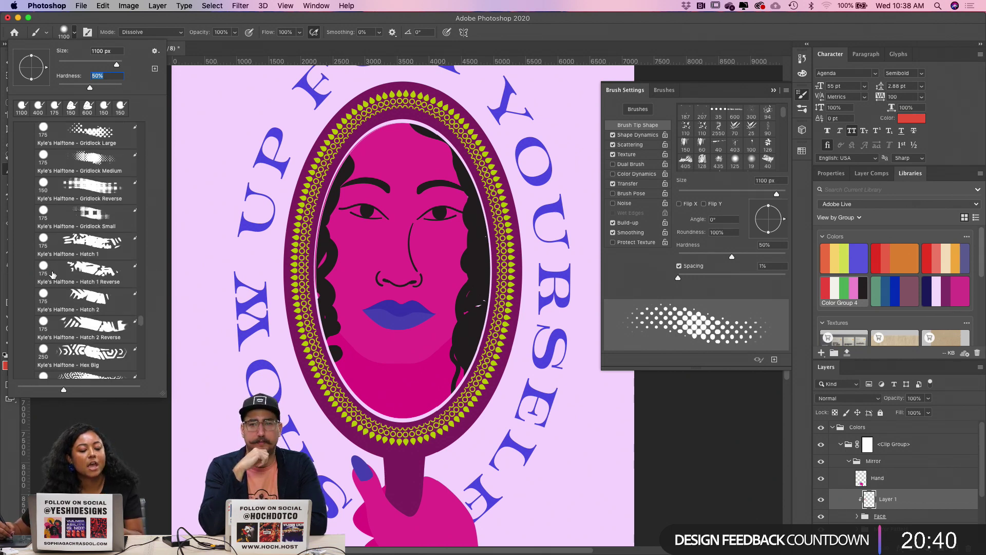
{"action": "scroll", "coordinate": [90, 260], "scroll_direction": "down", "scroll_amount": 5}
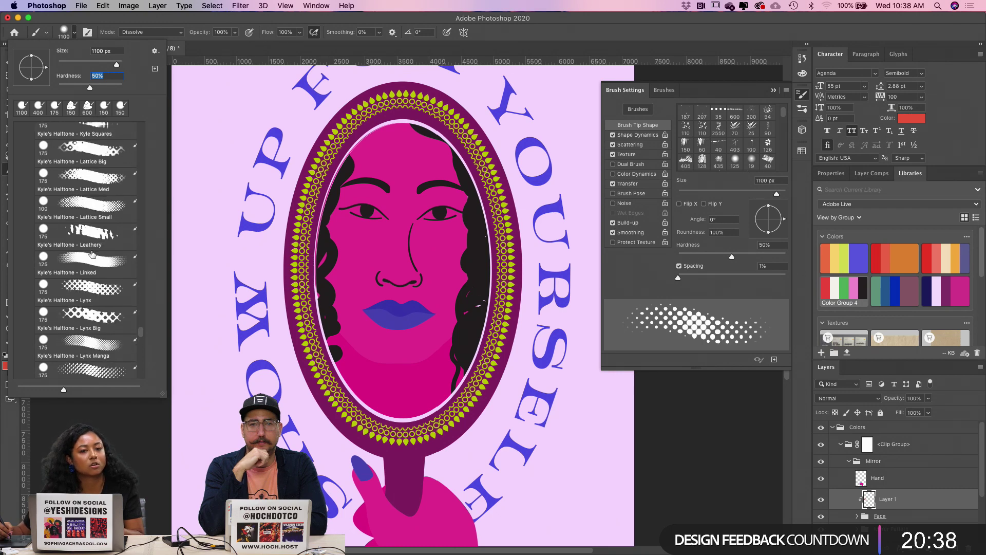
{"action": "scroll", "coordinate": [90, 256], "scroll_direction": "down", "scroll_amount": 10}
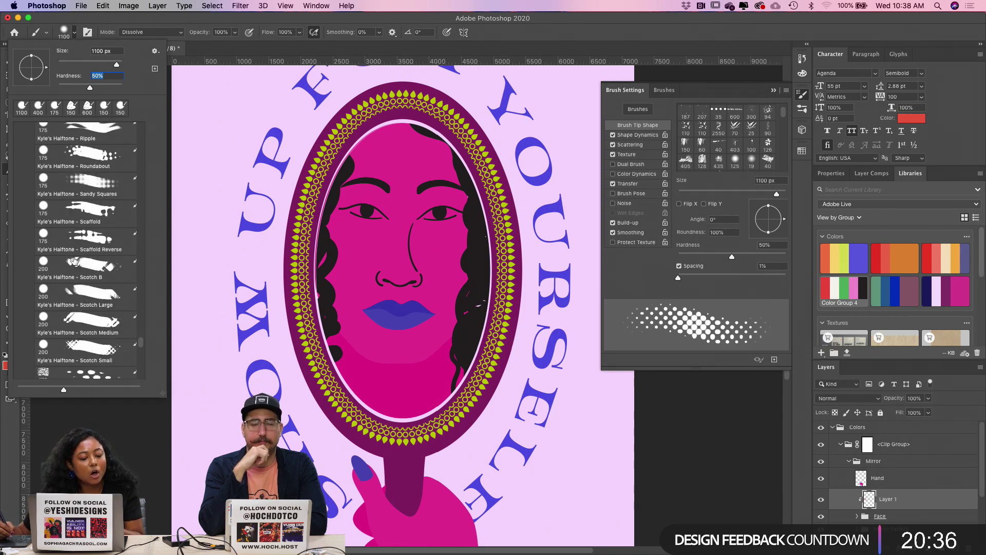
{"action": "scroll", "coordinate": [77, 257], "scroll_direction": "down", "scroll_amount": 4}
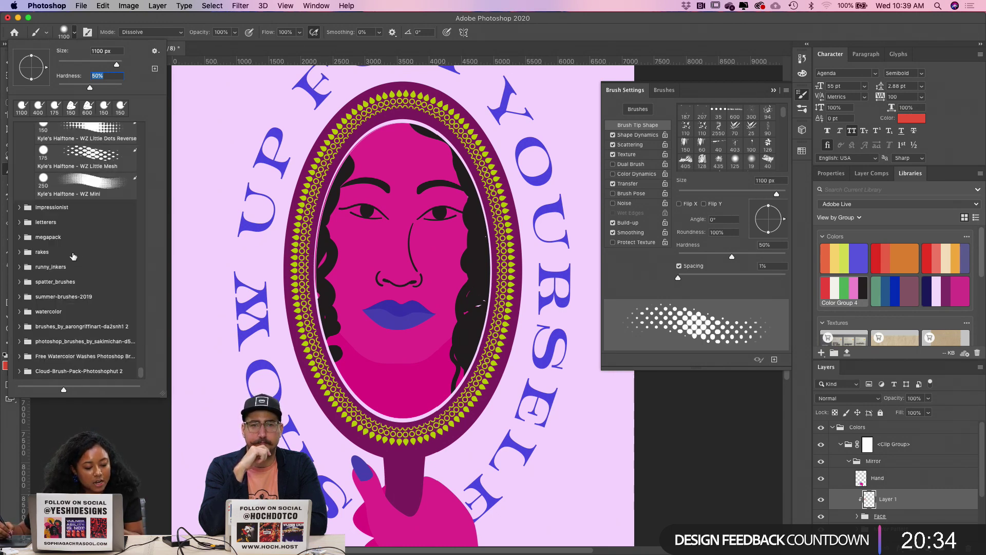
{"action": "scroll", "coordinate": [51, 247], "scroll_direction": "up", "scroll_amount": 2}
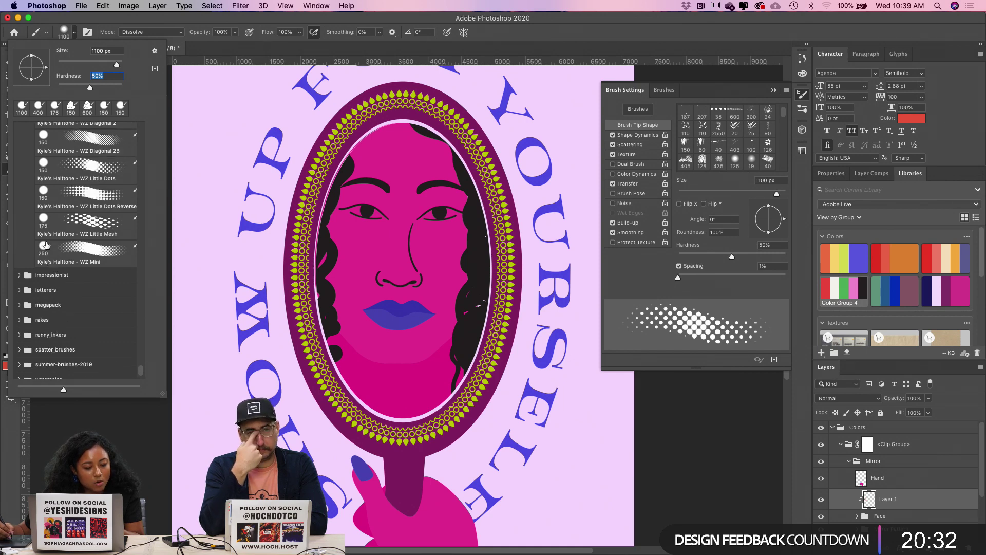
{"action": "left_click", "coordinate": [22, 290]}
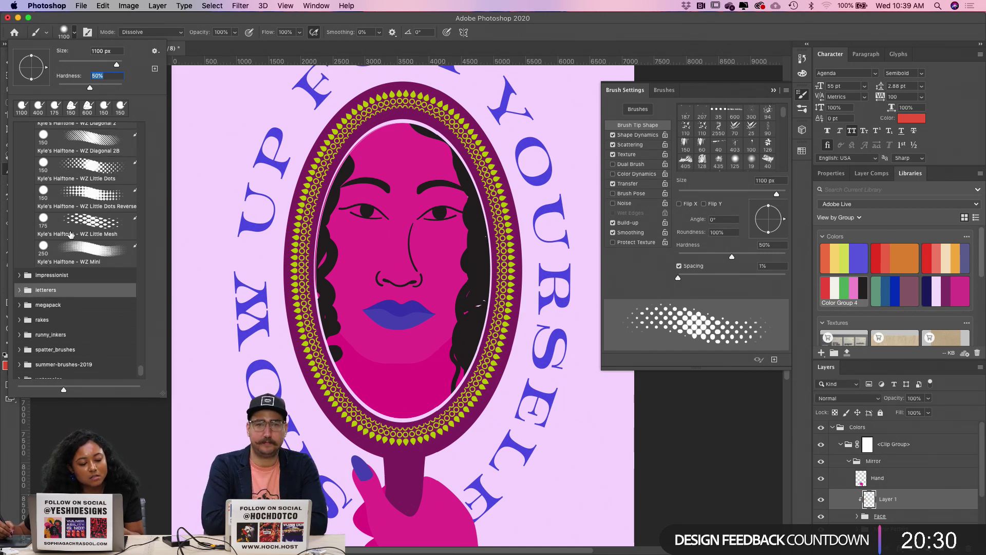
{"action": "scroll", "coordinate": [72, 232], "scroll_direction": "up", "scroll_amount": 8}
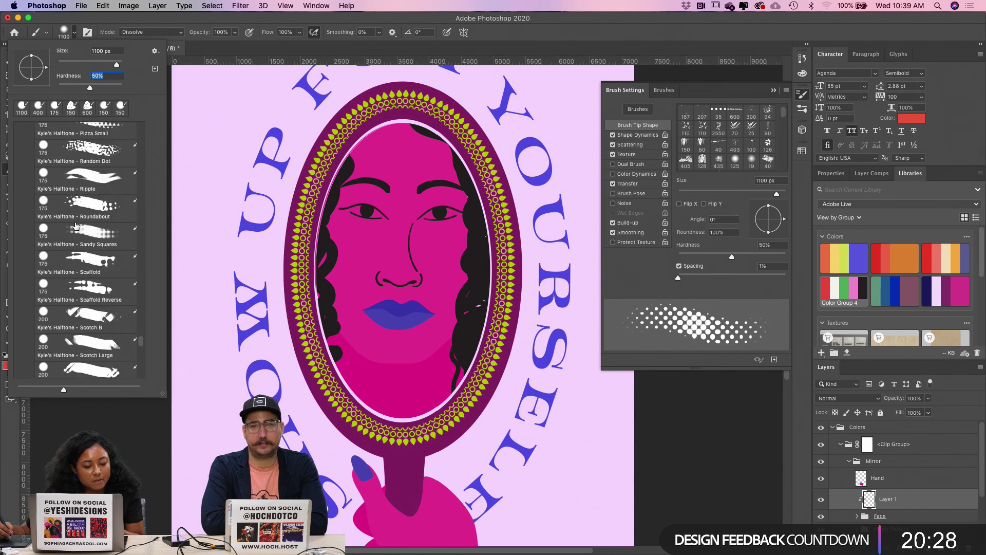
{"action": "scroll", "coordinate": [76, 226], "scroll_direction": "up", "scroll_amount": 8}
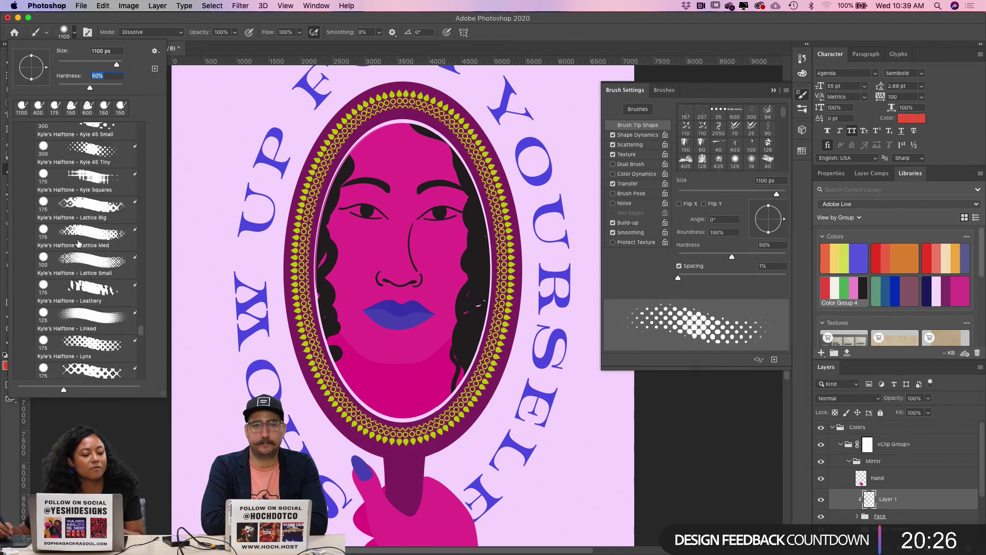
{"action": "scroll", "coordinate": [78, 242], "scroll_direction": "up", "scroll_amount": 8}
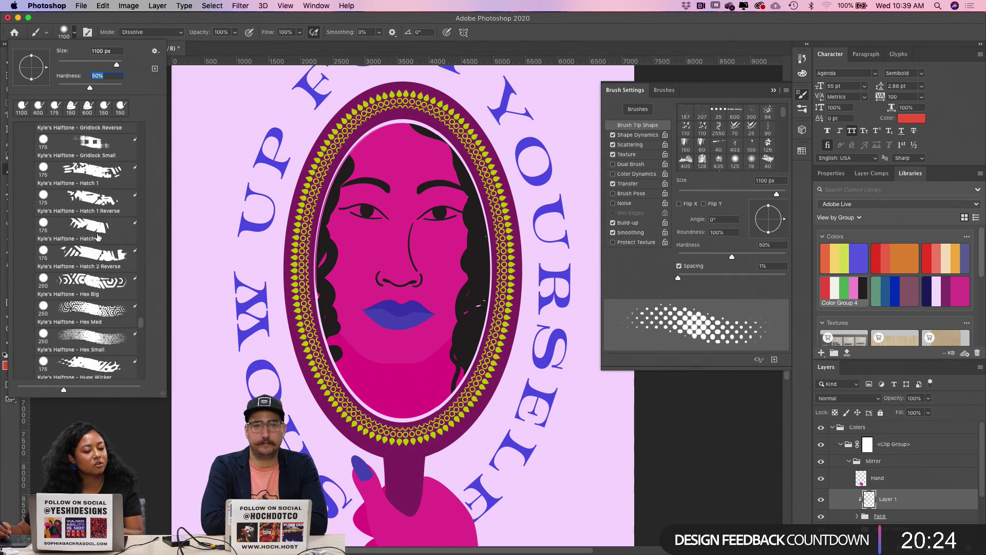
{"action": "scroll", "coordinate": [94, 218], "scroll_direction": "up", "scroll_amount": 8}
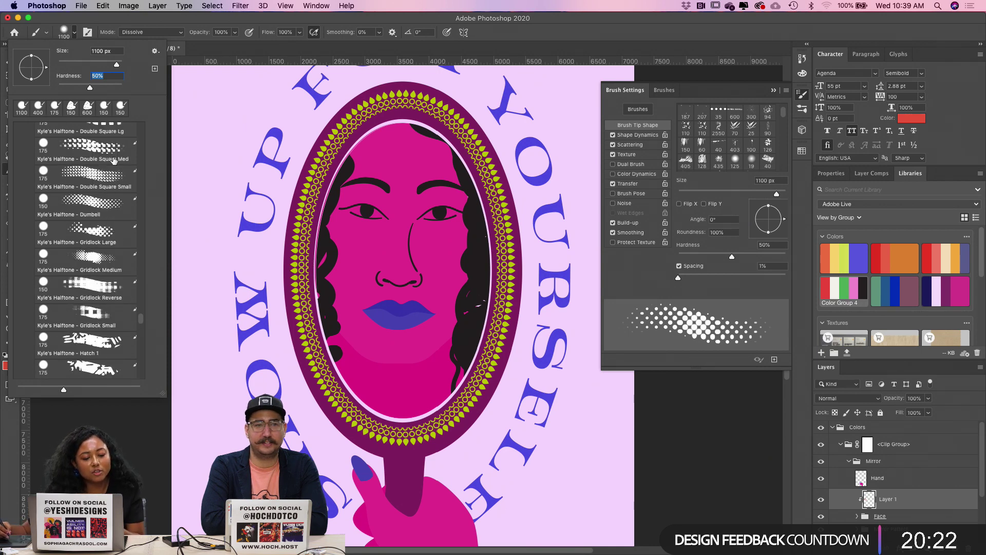
{"action": "scroll", "coordinate": [101, 210], "scroll_direction": "up", "scroll_amount": 3}
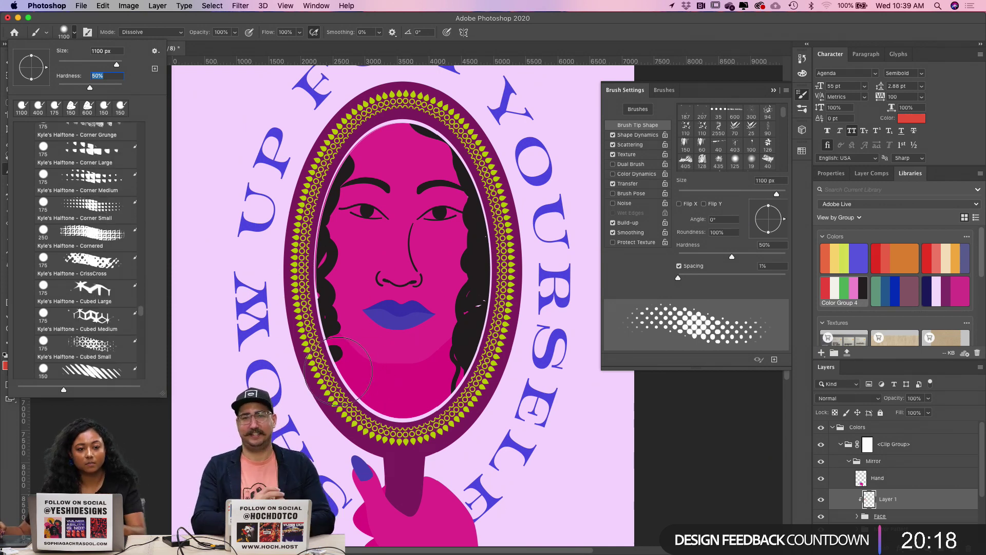
Step: Try a red halftone stroke over the chin and neck, undo it, and pick dark purple from Color Group 6 as the painting color
{"action": "left_click", "coordinate": [361, 396]}
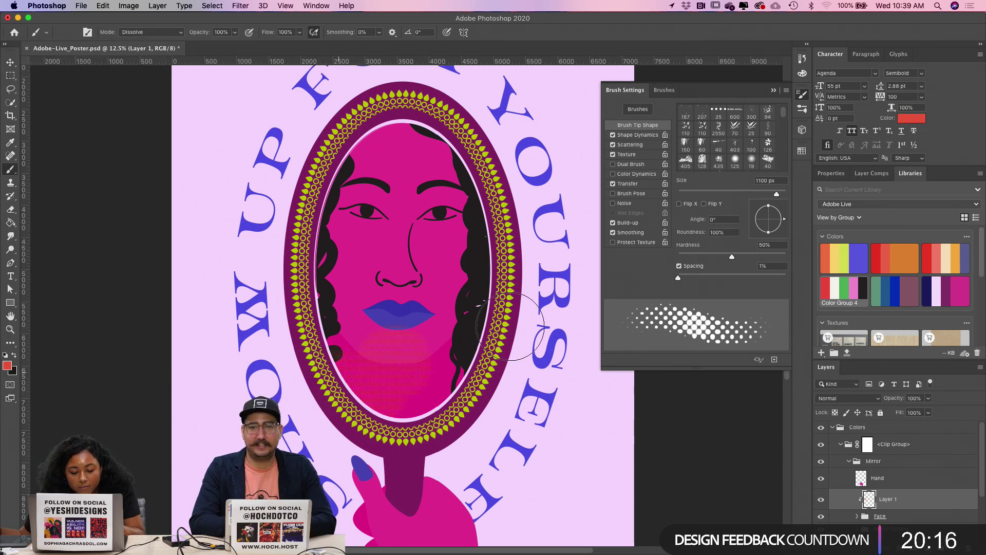
{"action": "key", "text": "super+z"}
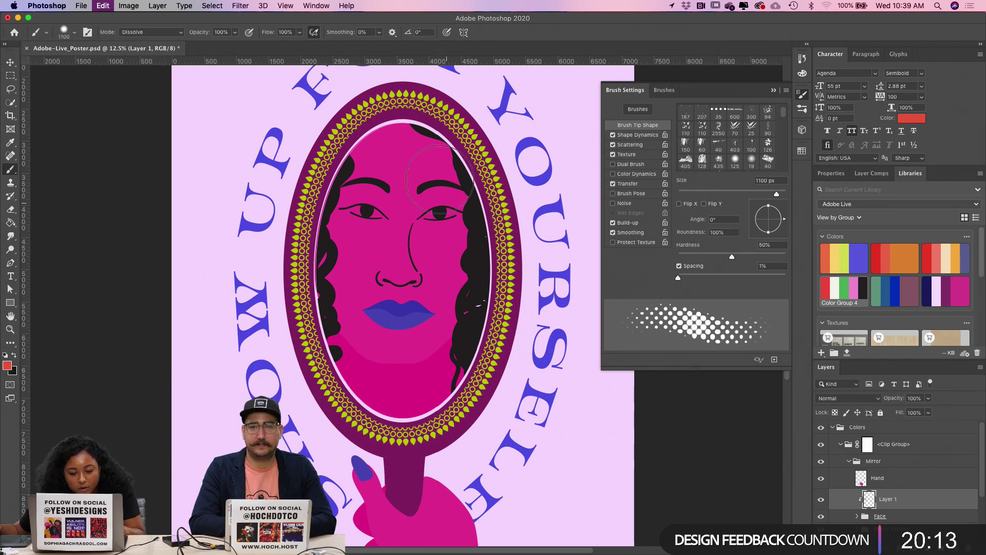
{"action": "left_click", "coordinate": [947, 291]}
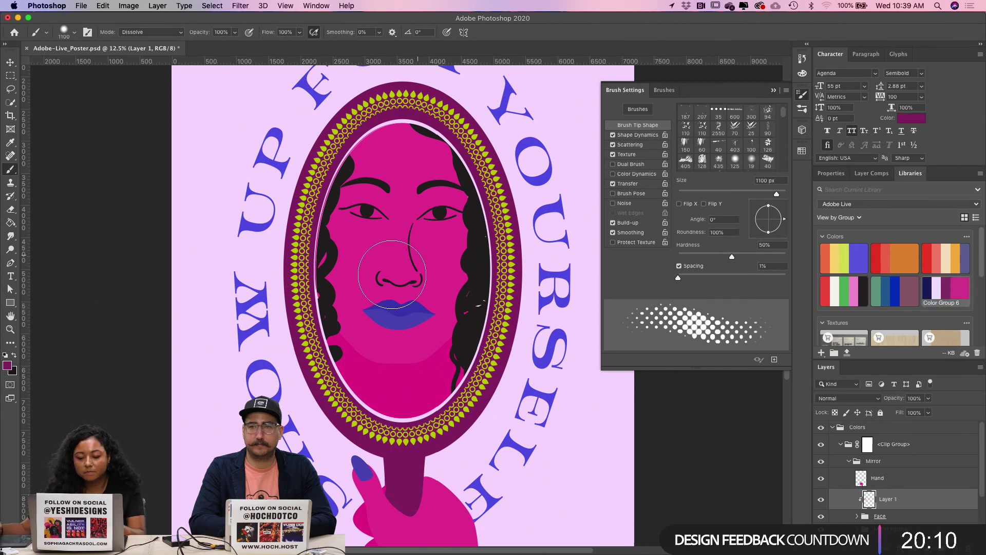
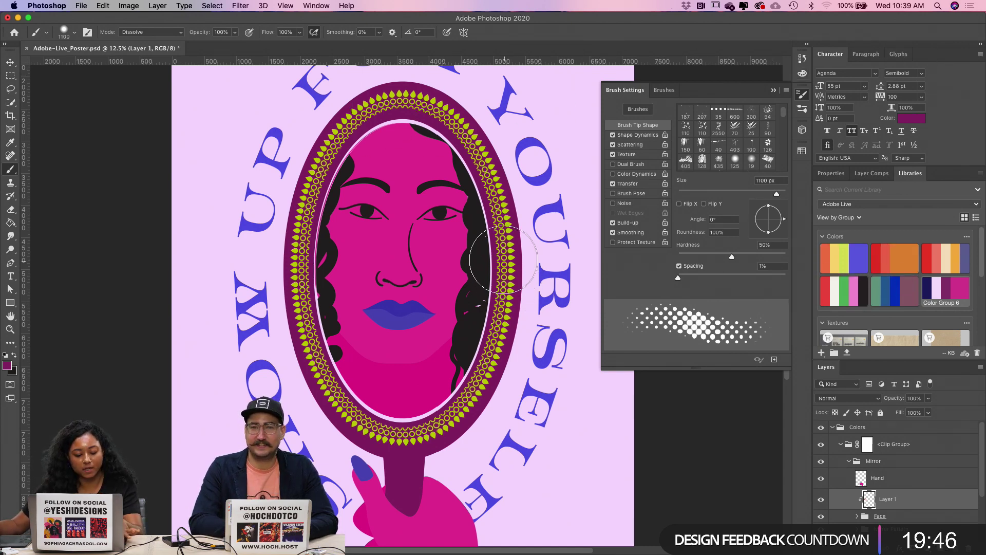
{"action": "key", "text": "Tab"}
{"action": "key", "text": "Tab"}
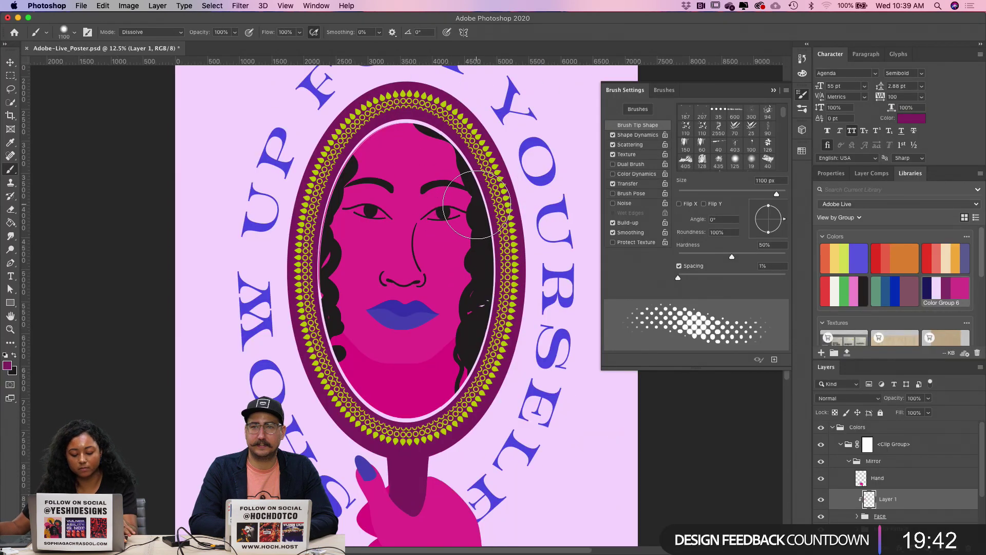
{"action": "key", "text": "f"}
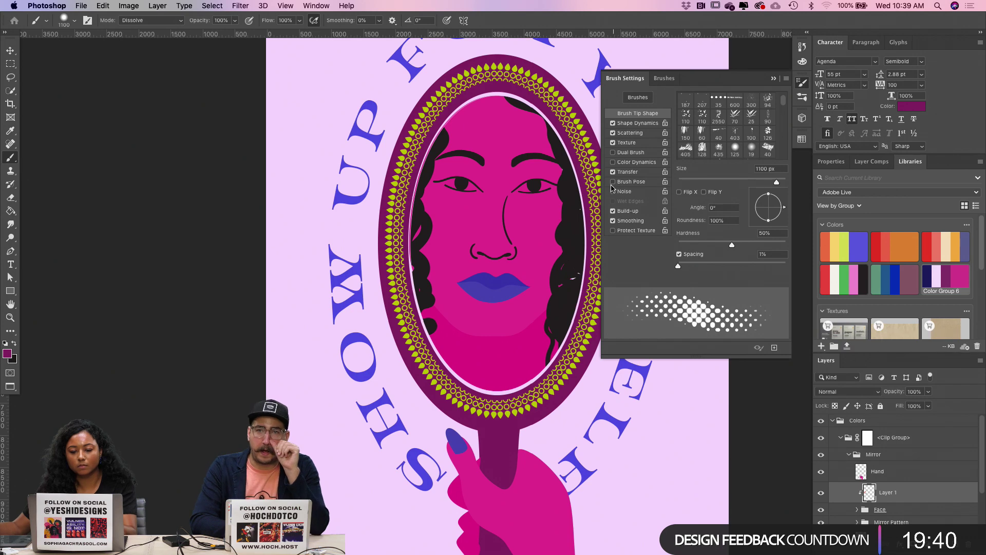
{"action": "key", "text": "f"}
{"action": "key", "text": "f"}
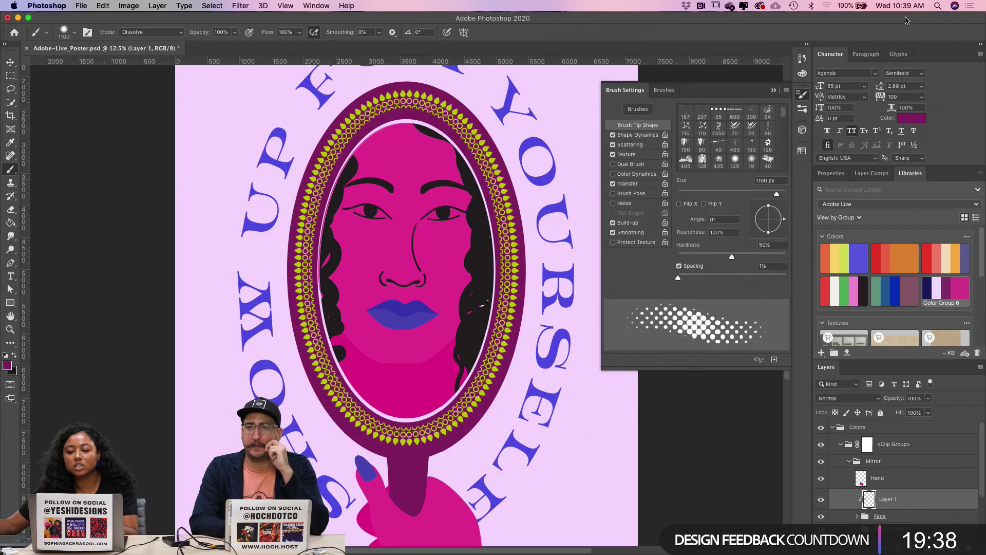
Step: Switch to the Painting workspace
{"action": "left_click", "coordinate": [316, 5]}
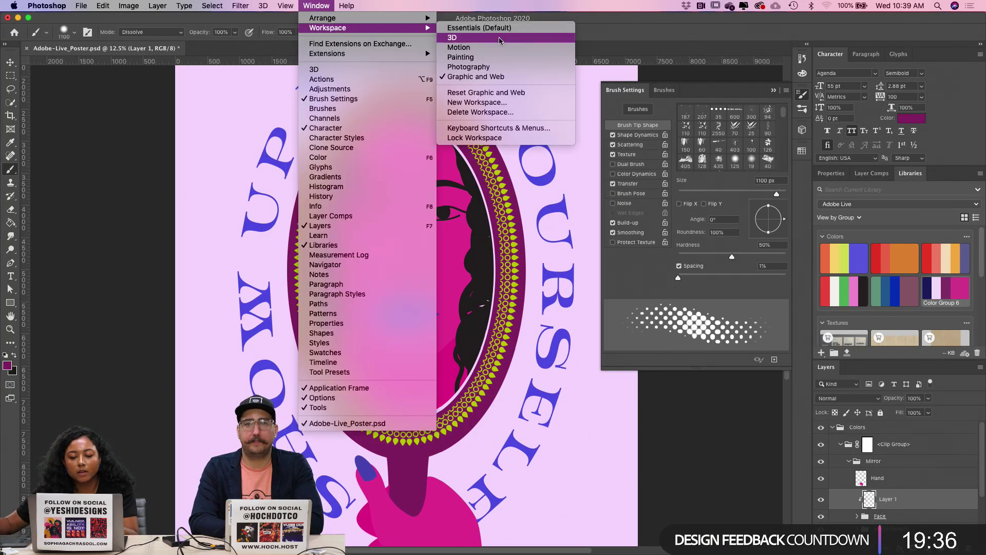
{"action": "left_click", "coordinate": [492, 18]}
{"action": "left_click", "coordinate": [345, 5]}
{"action": "left_click", "coordinate": [323, 4]}
{"action": "left_click", "coordinate": [323, 4]}
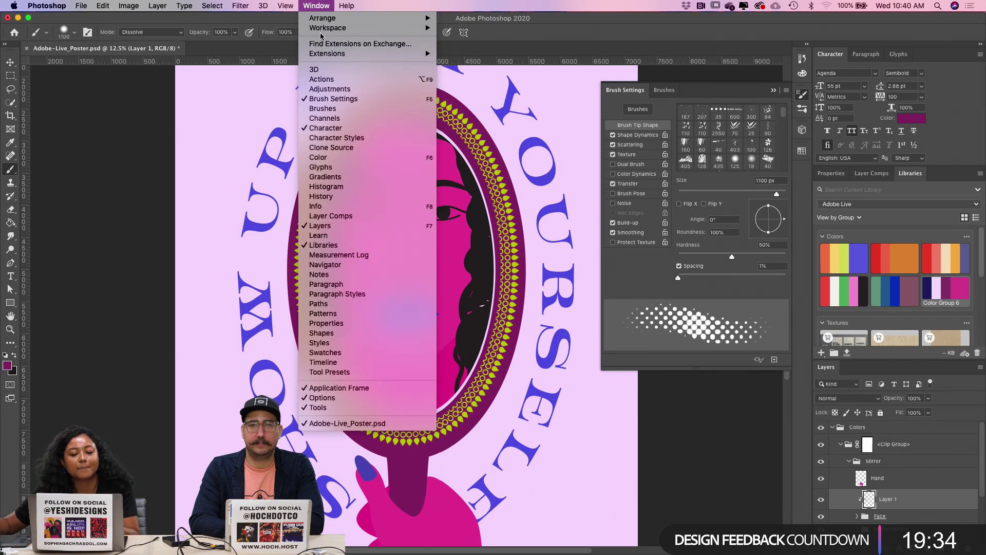
{"action": "mouse_move", "coordinate": [329, 29]}
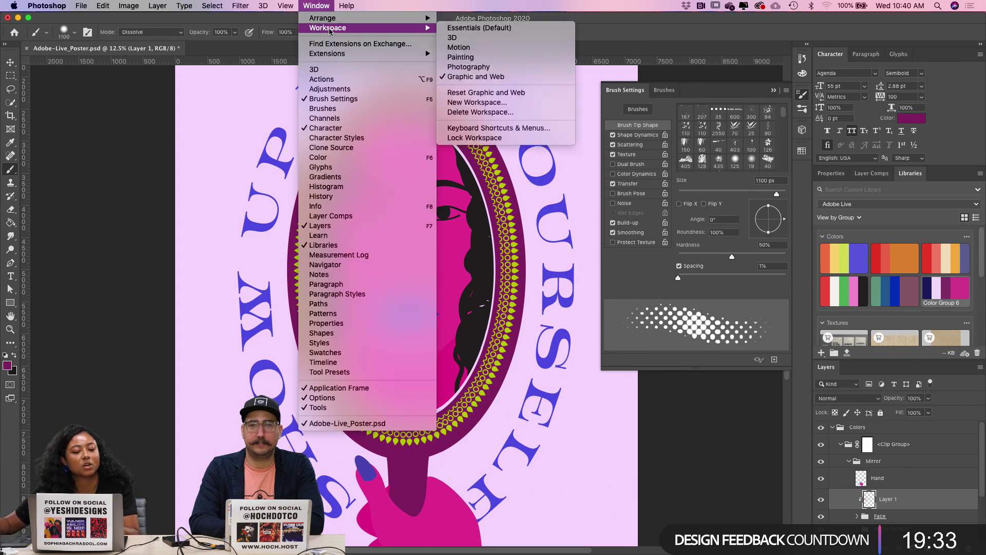
{"action": "left_click", "coordinate": [479, 58]}
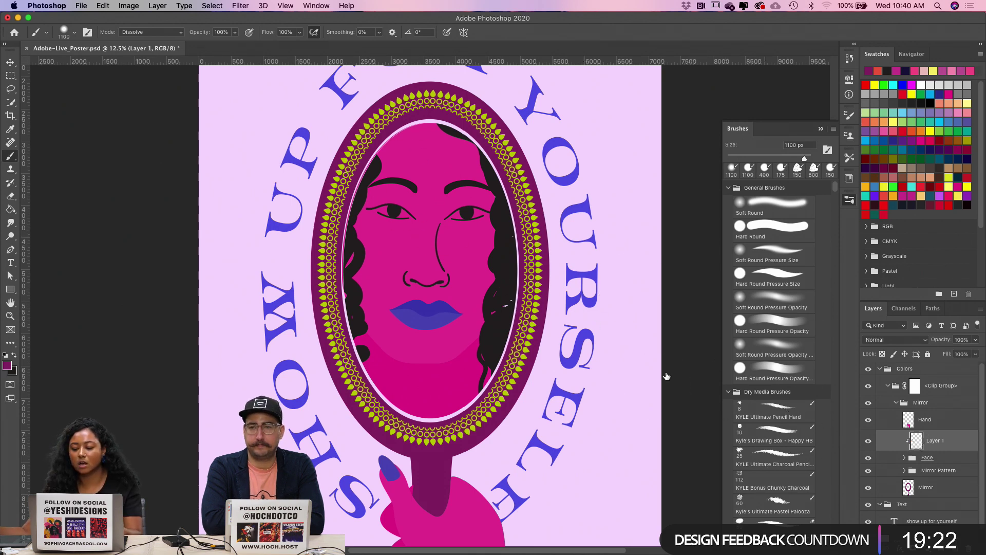
Step: Try painting dark purple halftone dots across the face on the clipped Layer 1, and undo the stroke
{"action": "mouse_move", "coordinate": [362, 201]}
{"action": "left_mouse_down"}
{"action": "mouse_move", "coordinate": [344, 238]}
{"action": "mouse_move", "coordinate": [363, 298]}
{"action": "mouse_move", "coordinate": [390, 335]}
{"action": "mouse_move", "coordinate": [425, 331]}
{"action": "mouse_move", "coordinate": [458, 373]}
{"action": "left_mouse_up"}
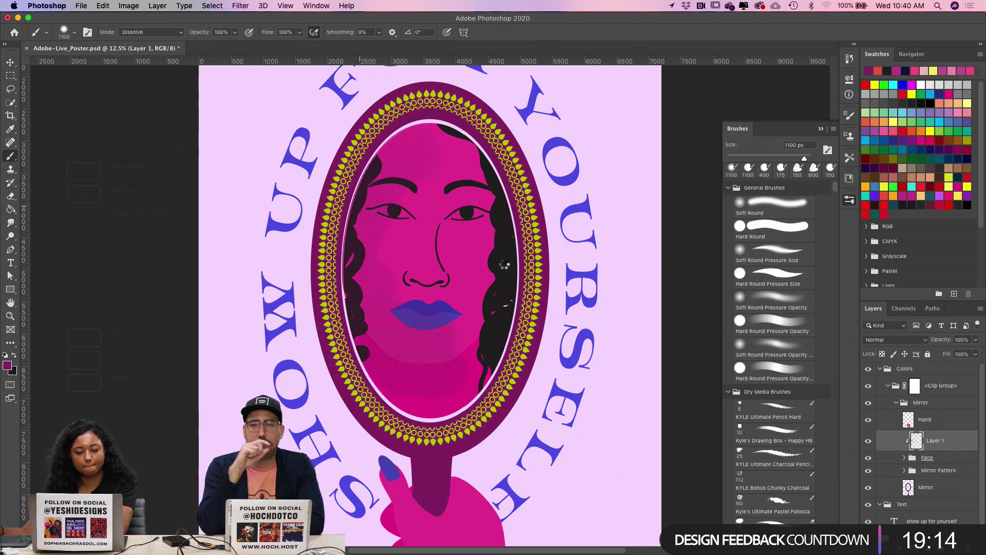
{"action": "key", "text": "super+z"}
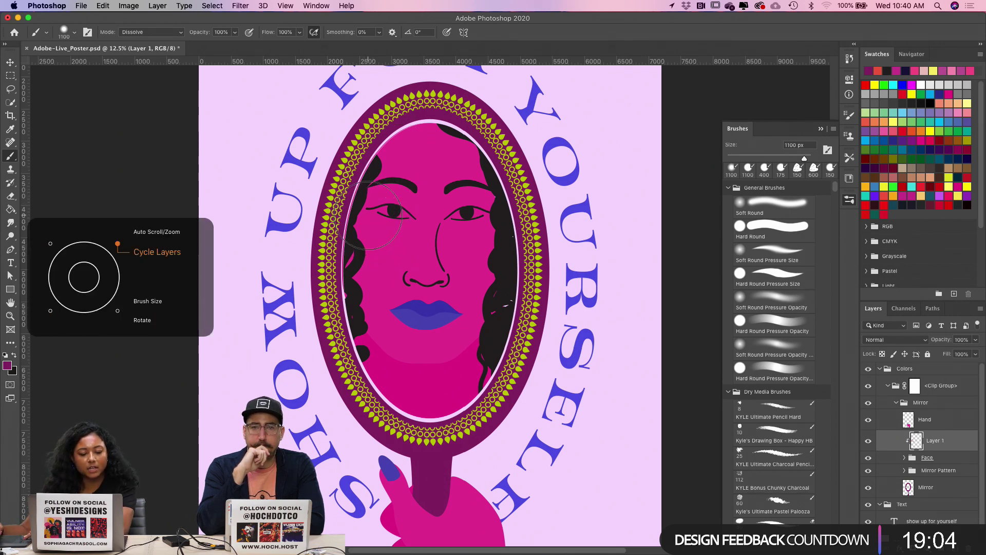
Step: Reduce the brush to 700 px and paint purple halftone dots on Layer 1 along the left cheek
{"action": "key", "text": "bracketleft"}
{"action": "key", "text": "bracketleft"}
{"action": "key", "text": "bracketleft"}
{"action": "key", "text": "bracketleft"}
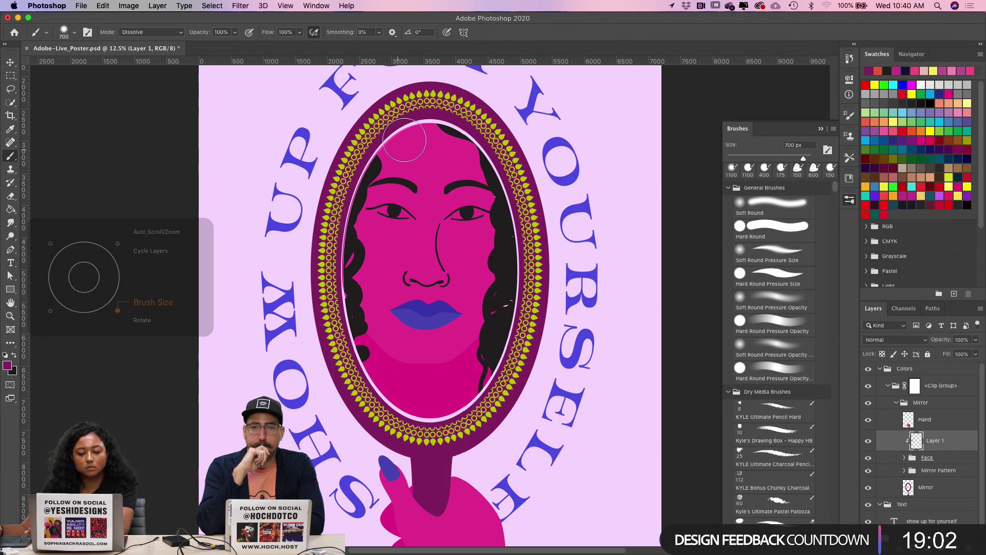
{"action": "mouse_move", "coordinate": [370, 246]}
{"action": "left_mouse_down"}
{"action": "mouse_move", "coordinate": [349, 227]}
{"action": "mouse_move", "coordinate": [369, 276]}
{"action": "mouse_move", "coordinate": [344, 244]}
{"action": "left_mouse_up"}
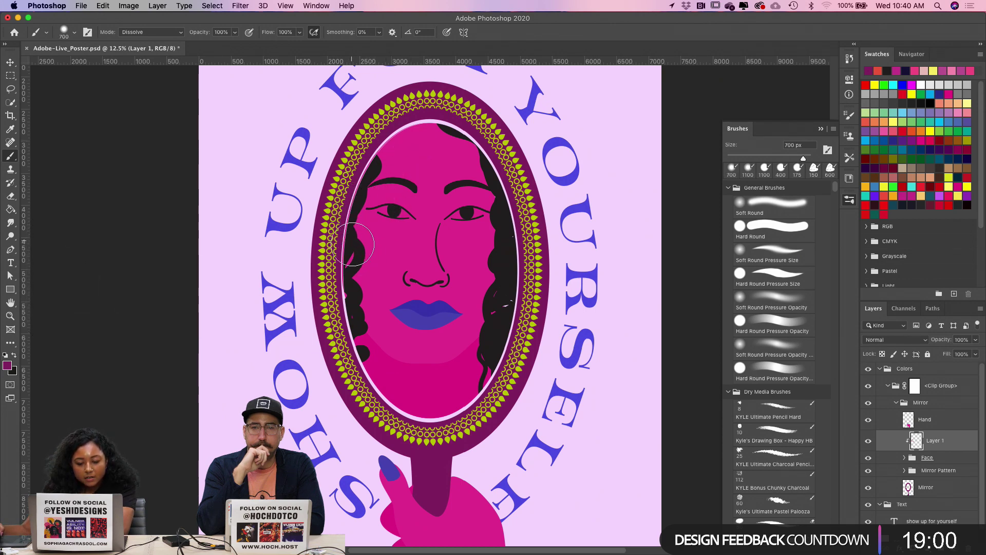
{"action": "left_click_drag", "start_coordinate": [365, 285], "coordinate": [360, 309]}
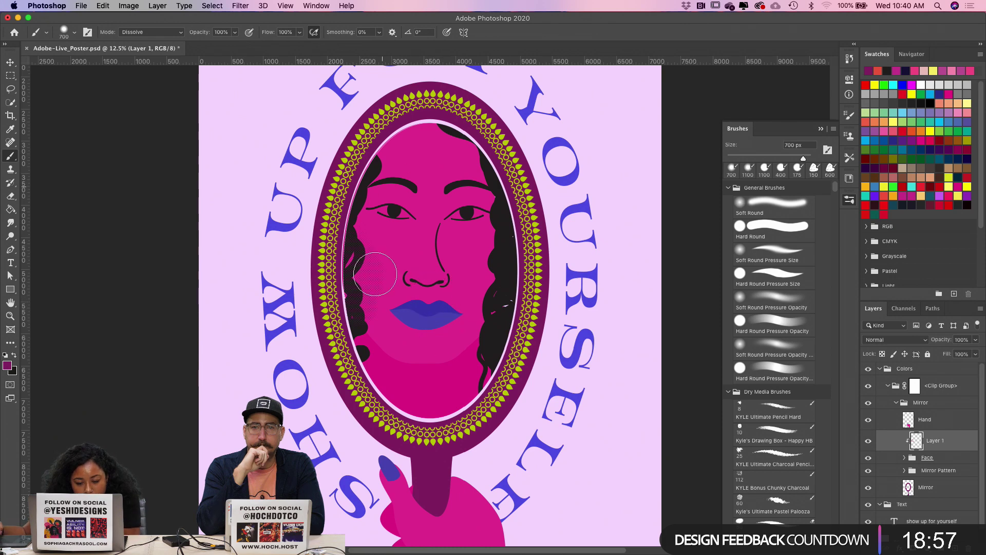
{"action": "left_click_drag", "start_coordinate": [375, 274], "coordinate": [352, 250]}
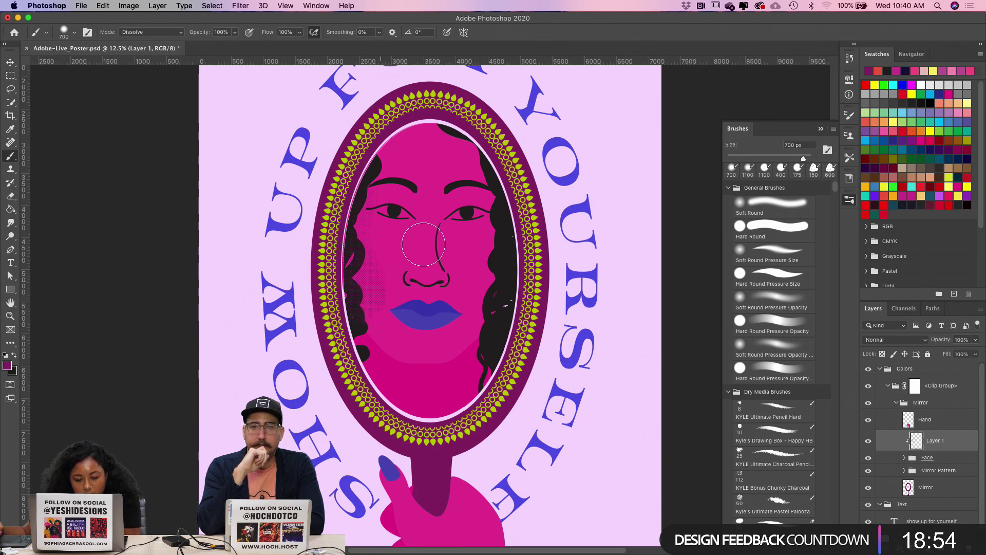
Step: Build up the halftone dots on the left cheek and shade the right cheek and the hair beside it
{"action": "key", "text": "super+equal"}
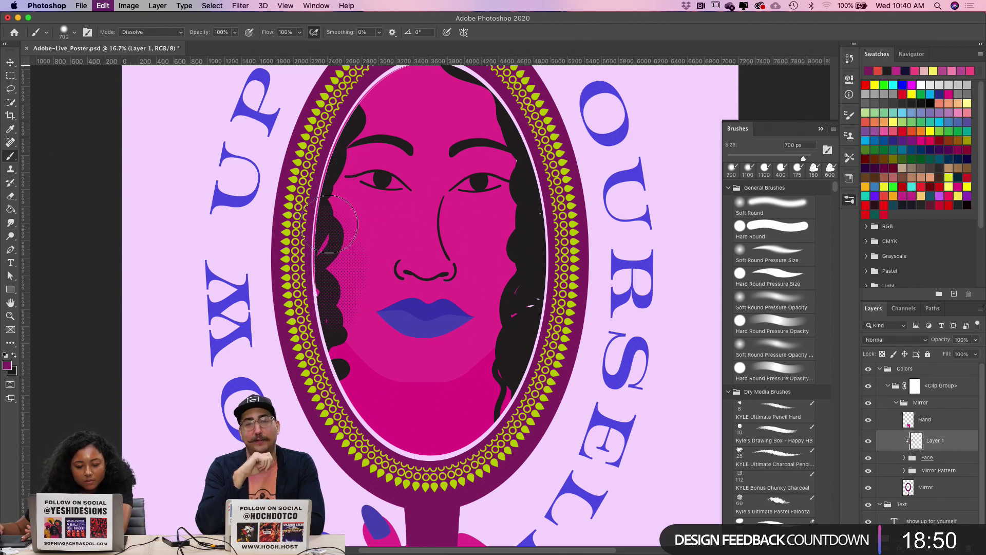
{"action": "left_click_drag", "start_coordinate": [354, 242], "coordinate": [354, 268]}
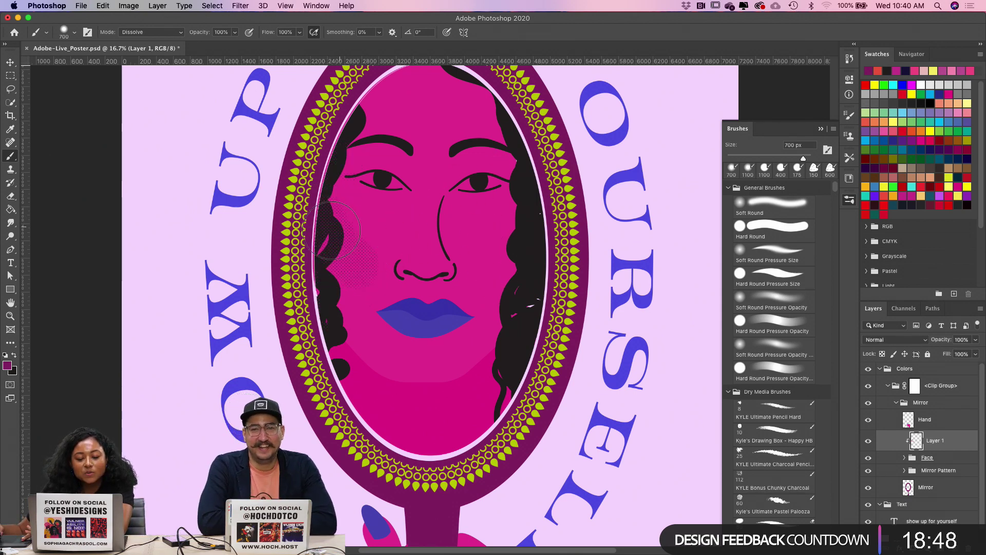
{"action": "left_click_drag", "start_coordinate": [329, 236], "coordinate": [332, 270]}
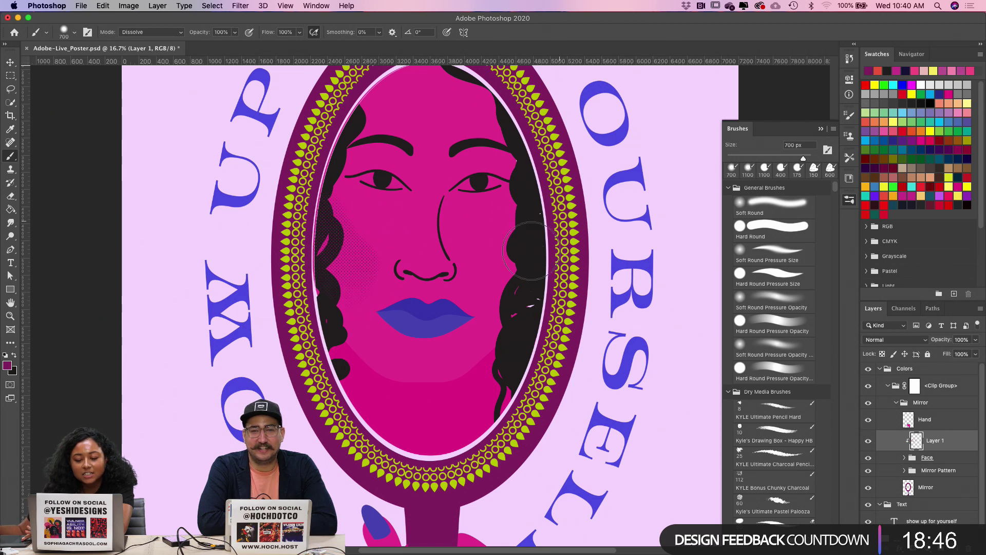
{"action": "mouse_move", "coordinate": [531, 251]}
{"action": "left_mouse_down"}
{"action": "mouse_move", "coordinate": [500, 263]}
{"action": "mouse_move", "coordinate": [535, 201]}
{"action": "mouse_move", "coordinate": [529, 252]}
{"action": "mouse_move", "coordinate": [517, 262]}
{"action": "mouse_move", "coordinate": [533, 201]}
{"action": "mouse_move", "coordinate": [514, 258]}
{"action": "left_mouse_up"}
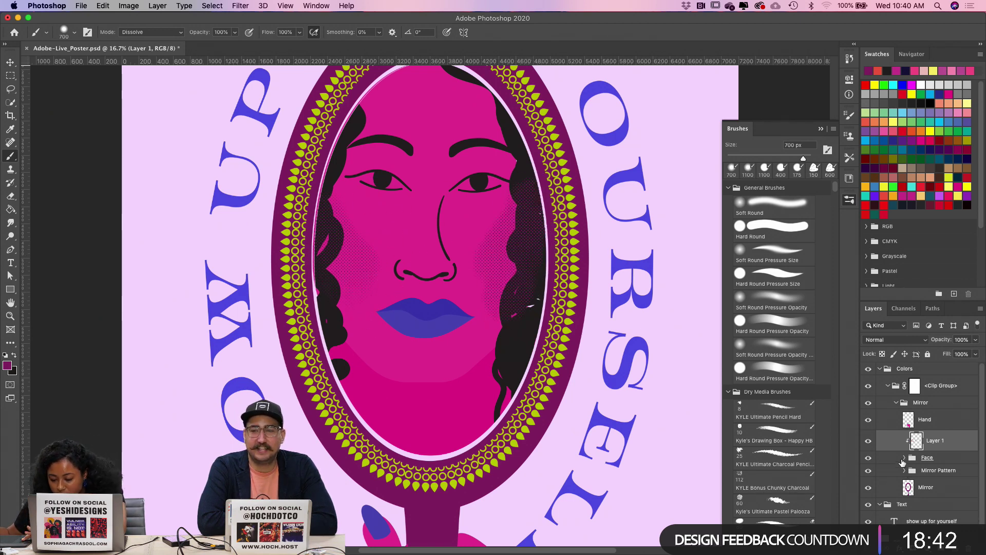
Step: Select the pink <Path> face shape inside the Face group and paint halftone dots down the right side of the face
{"action": "left_click", "coordinate": [909, 460]}
{"action": "left_click", "coordinate": [905, 457]}
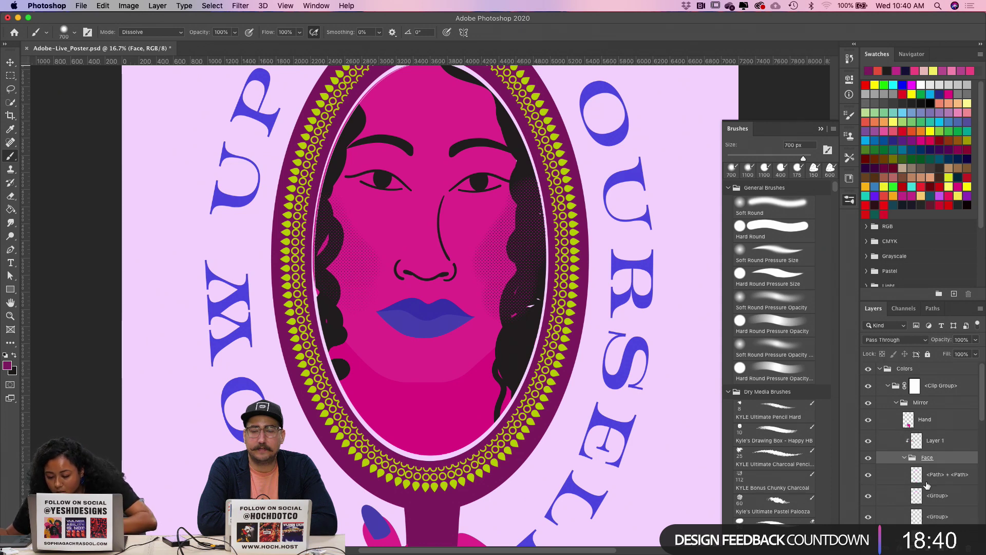
{"action": "scroll", "coordinate": [927, 485], "scroll_direction": "down", "scroll_amount": 6}
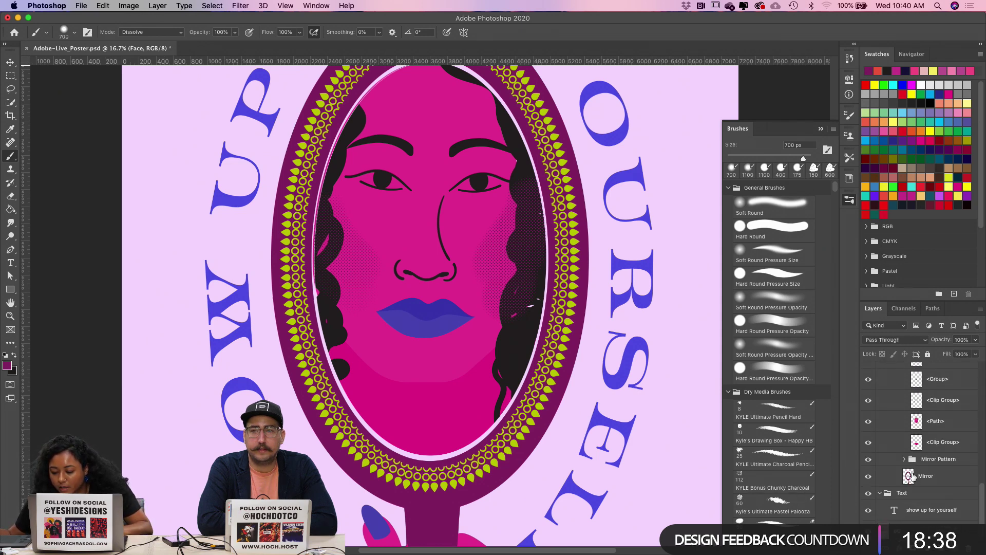
{"action": "scroll", "coordinate": [919, 434], "scroll_direction": "up", "scroll_amount": 1}
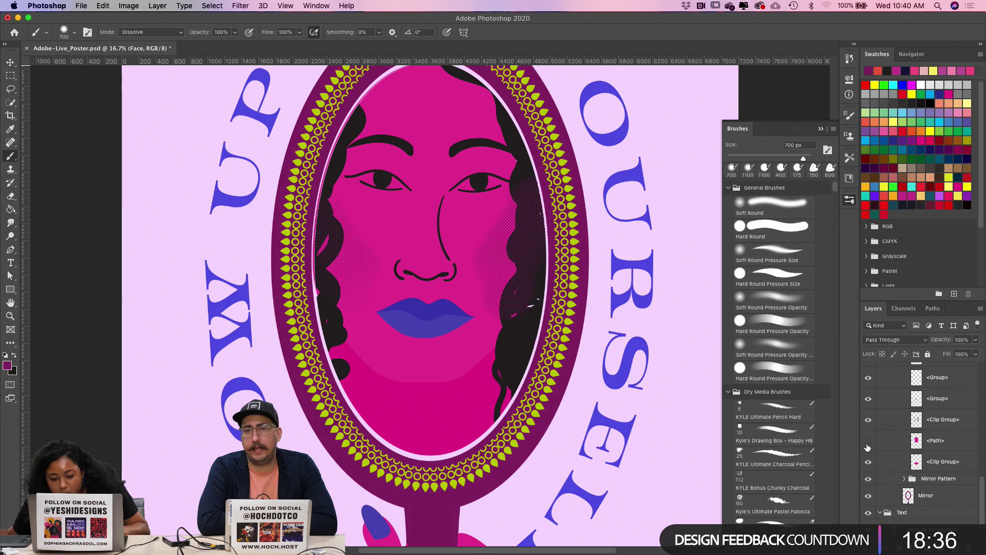
{"action": "left_click", "coordinate": [868, 441]}
{"action": "left_click", "coordinate": [868, 443]}
{"action": "left_click", "coordinate": [944, 448]}
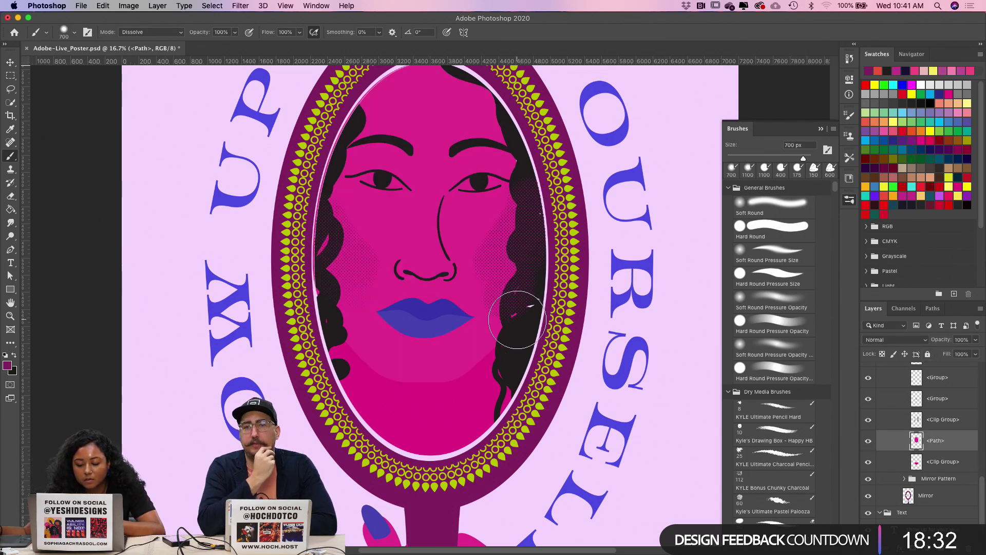
{"action": "mouse_move", "coordinate": [517, 319]}
{"action": "left_mouse_down"}
{"action": "mouse_move", "coordinate": [539, 240]}
{"action": "mouse_move", "coordinate": [540, 264]}
{"action": "mouse_move", "coordinate": [539, 288]}
{"action": "mouse_move", "coordinate": [528, 154]}
{"action": "left_mouse_up"}
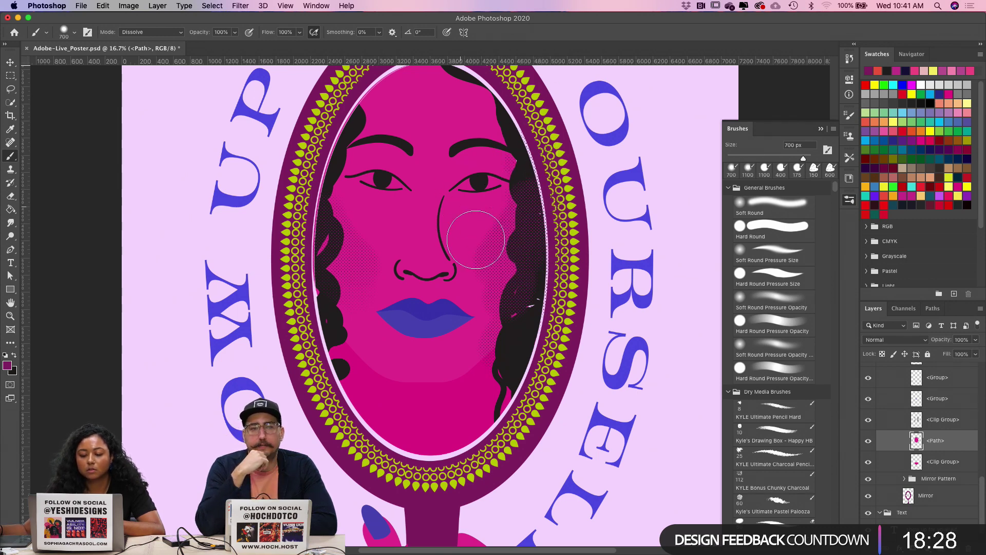
{"action": "scroll", "coordinate": [476, 240], "scroll_direction": "up", "scroll_amount": 5}
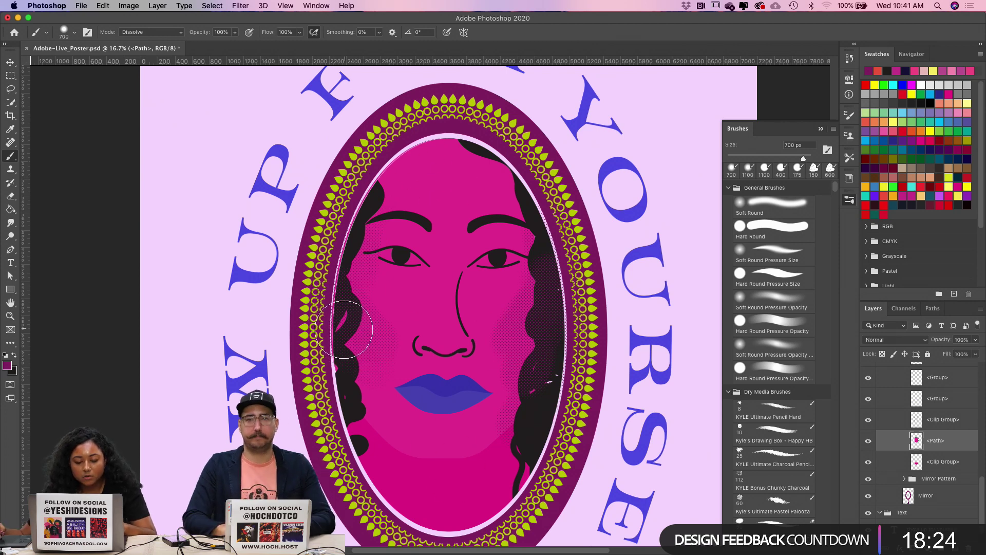
Step: Choose the Kyle's Halftone - Tight Dots brush and enlarge it to 500 px
{"action": "left_click", "coordinate": [74, 32]}
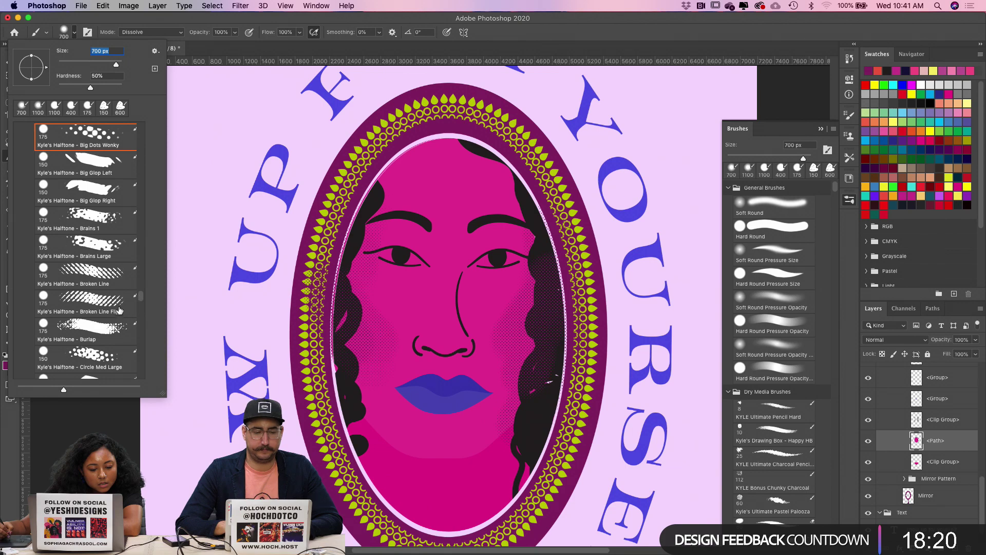
{"action": "left_click_drag", "start_coordinate": [141, 298], "coordinate": [149, 351]}
{"action": "scroll", "coordinate": [146, 347], "scroll_direction": "down", "scroll_amount": 10}
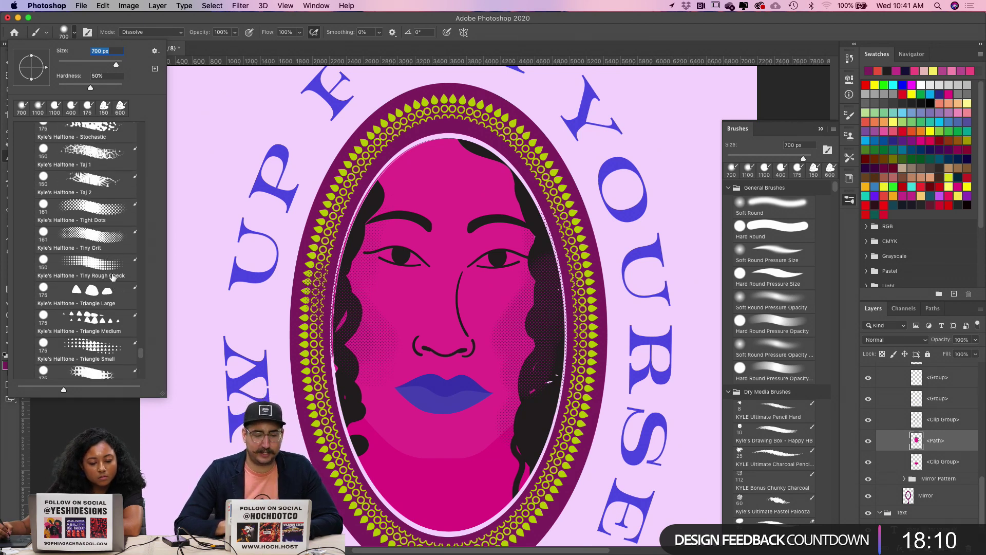
{"action": "left_click", "coordinate": [102, 207]}
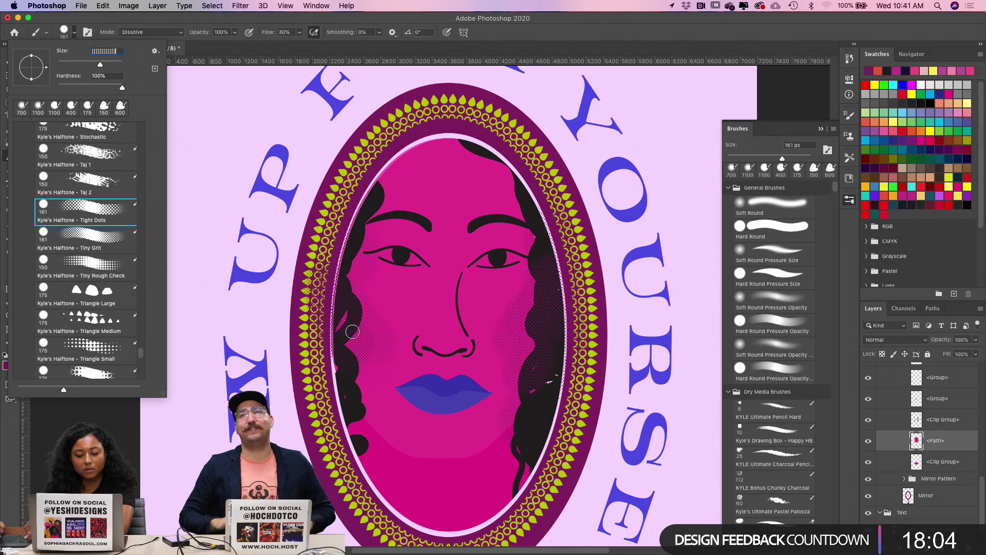
{"action": "left_click", "coordinate": [372, 344]}
{"action": "left_click", "coordinate": [570, 193]}
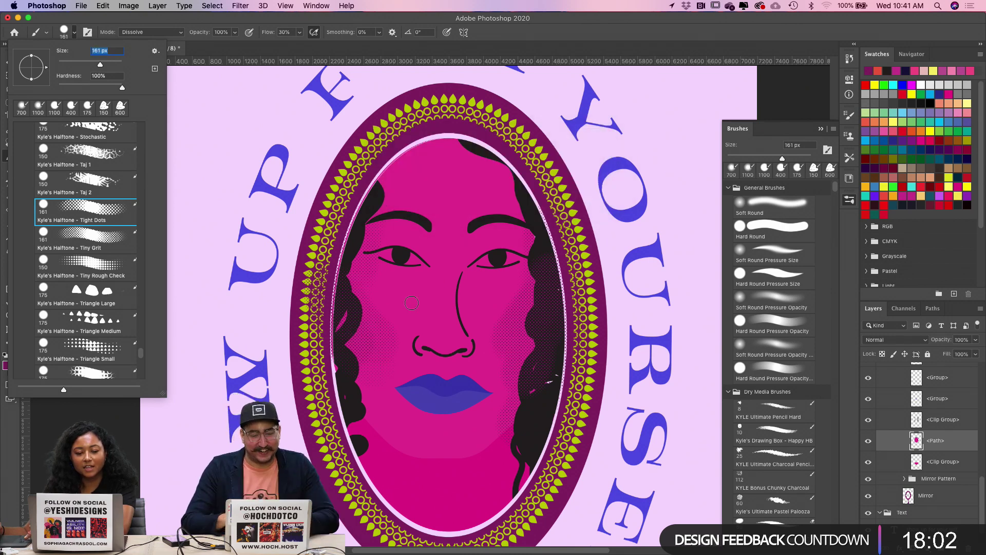
{"action": "left_click", "coordinate": [359, 335]}
{"action": "key", "text": "]"}
{"action": "key", "text": "]"}
{"action": "key", "text": "]"}
{"action": "key", "text": "]"}
{"action": "key", "text": "]"}
{"action": "key", "text": "]"}
{"action": "key", "text": "]"}
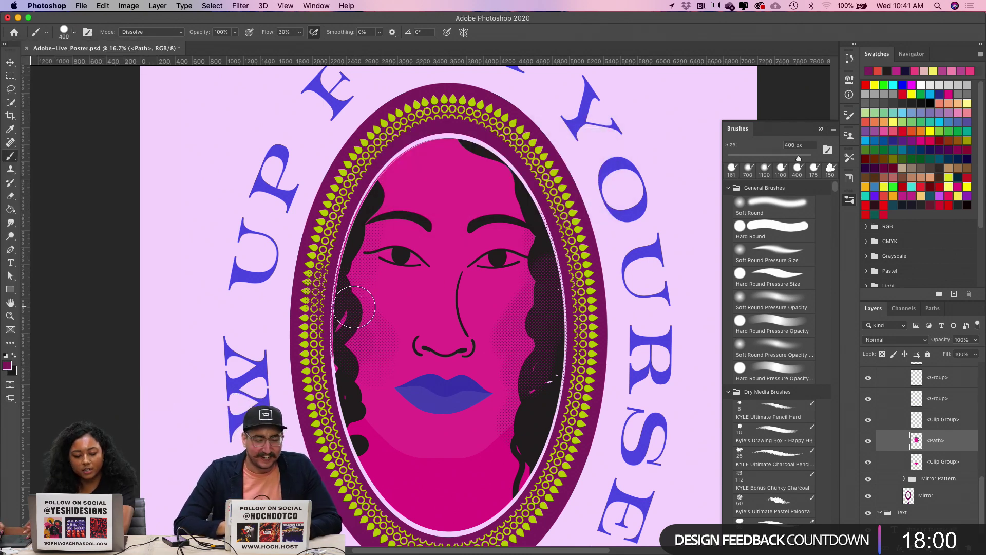
{"action": "key", "text": "["}
Step: Undo a test stroke on the left cheek, set the brush hardness to 17%, and paint soft shading along the cheek and forehead
{"action": "mouse_move", "coordinate": [340, 306]}
{"action": "left_mouse_down"}
{"action": "mouse_move", "coordinate": [367, 342]}
{"action": "mouse_move", "coordinate": [333, 300]}
{"action": "mouse_move", "coordinate": [360, 351]}
{"action": "left_mouse_up"}
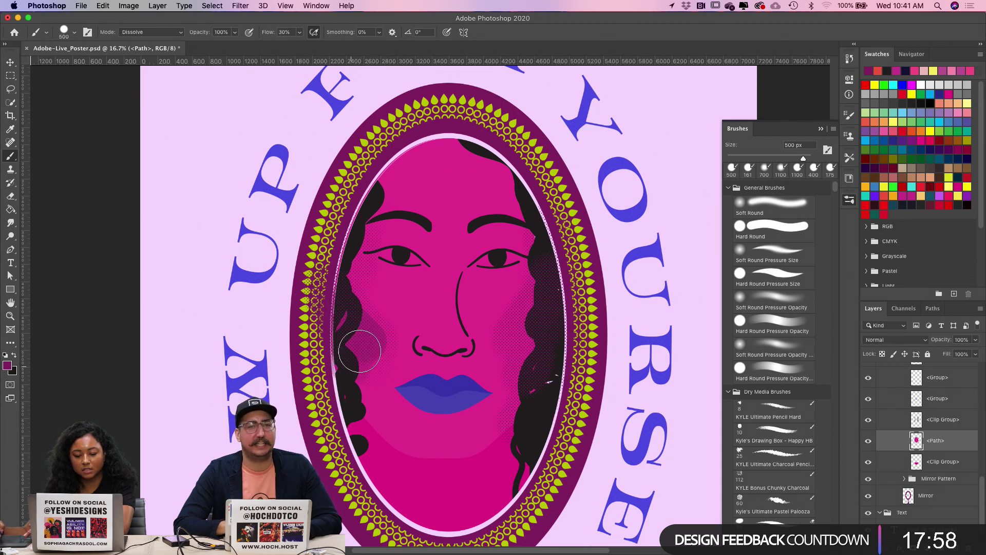
{"action": "key", "text": "super+z"}
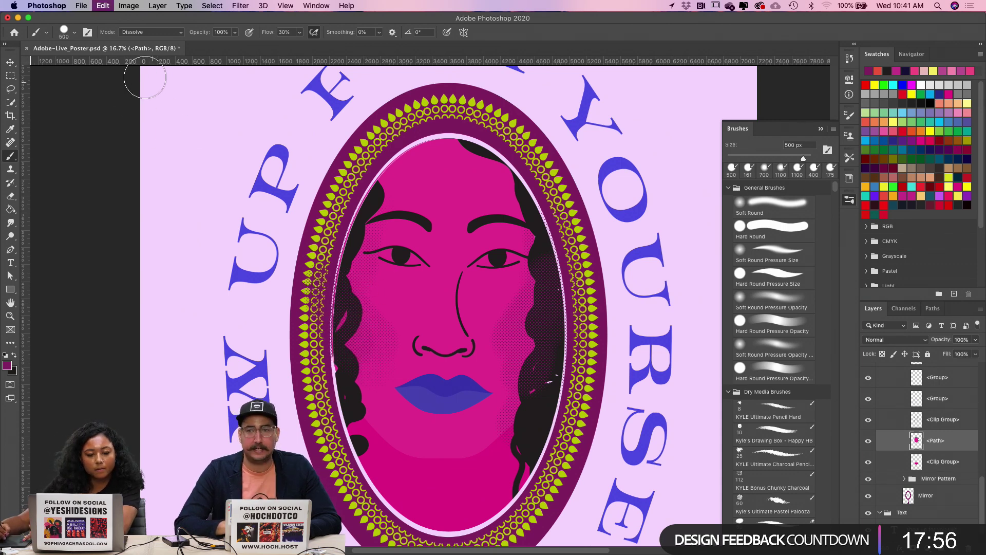
{"action": "left_click", "coordinate": [67, 37]}
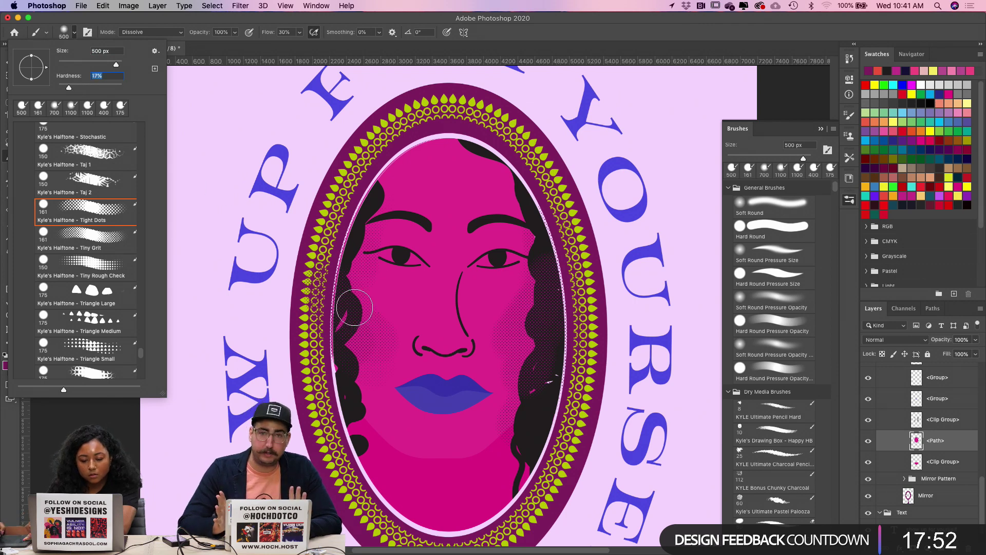
{"action": "mouse_move", "coordinate": [339, 302]}
{"action": "left_mouse_down"}
{"action": "mouse_move", "coordinate": [366, 351]}
{"action": "mouse_move", "coordinate": [335, 291]}
{"action": "mouse_move", "coordinate": [357, 411]}
{"action": "left_mouse_up"}
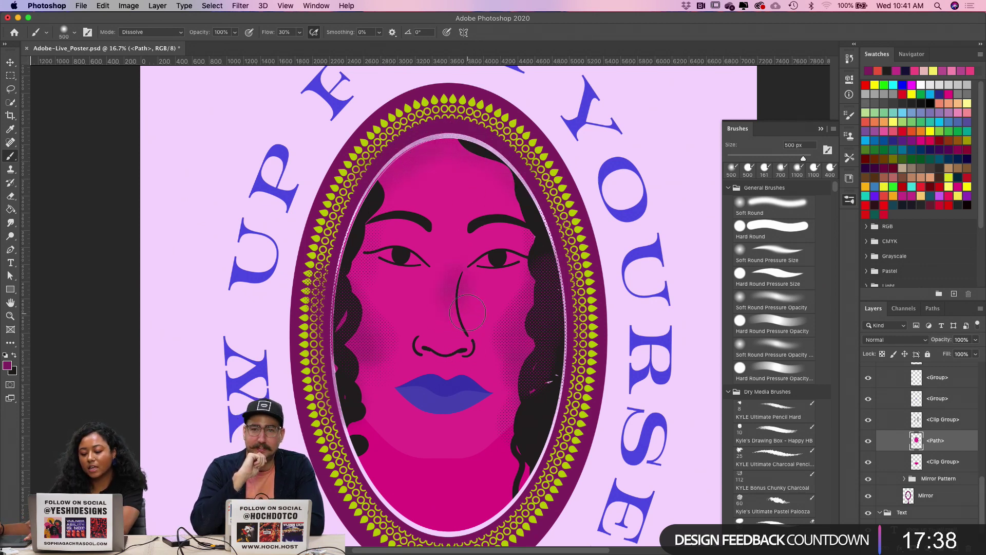
Step: Reduce the brush to 150 px and paint soft purple shading along the nose line
{"action": "key", "text": "bracketleft"}
{"action": "key", "text": "bracketleft"}
{"action": "key", "text": "bracketleft"}
{"action": "key", "text": "bracketleft"}
{"action": "key", "text": "bracketleft"}
{"action": "key", "text": "bracketleft"}
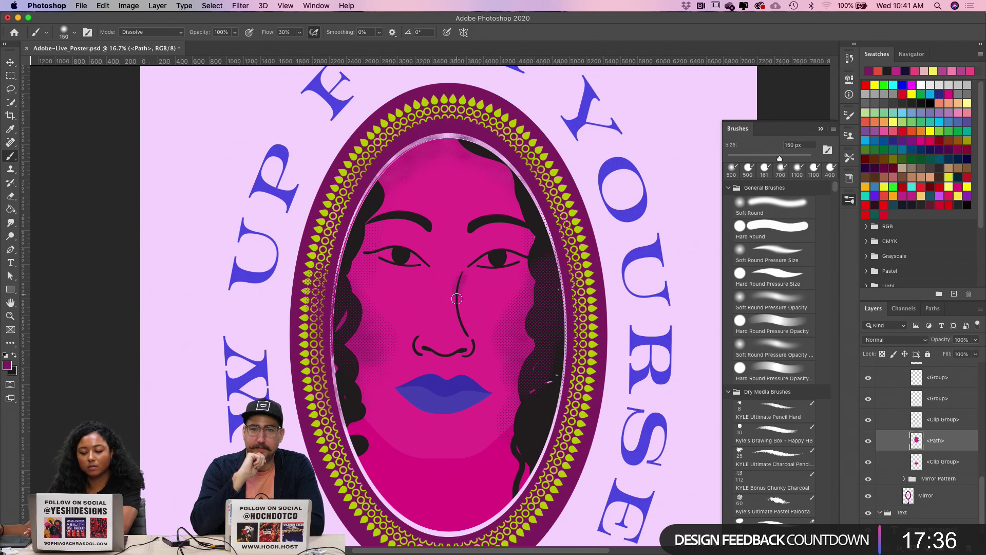
{"action": "left_click_drag", "start_coordinate": [457, 299], "coordinate": [458, 280]}
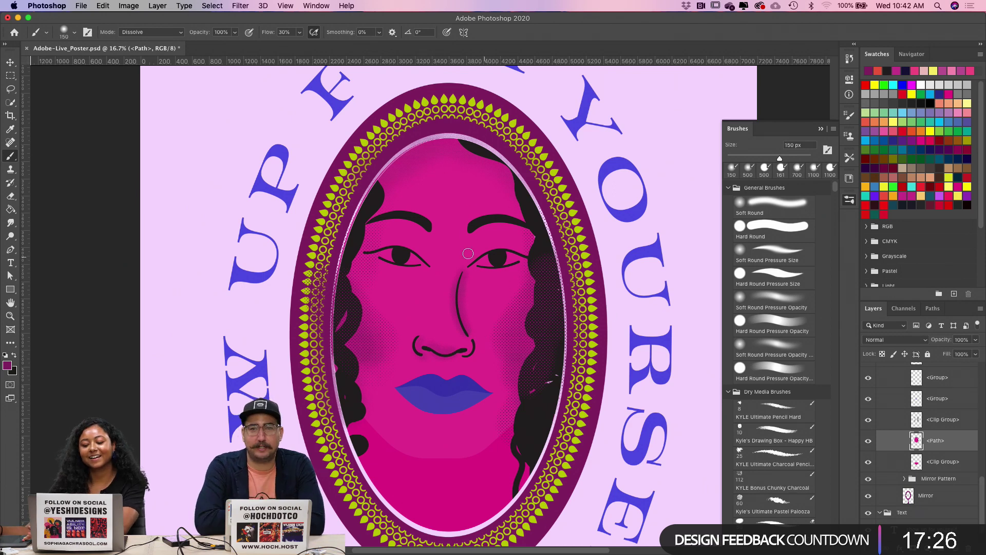
Step: Try shading the other side of the nose and undo the last strokes
{"action": "left_click_drag", "start_coordinate": [433, 276], "coordinate": [435, 337]}
{"action": "key", "text": "super+z"}
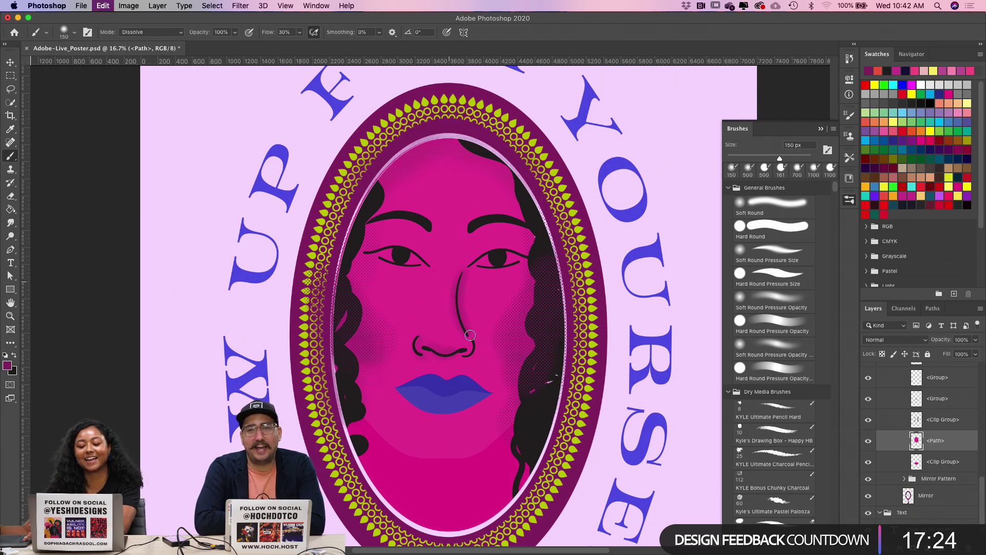
{"action": "key", "text": "super+alt+z"}
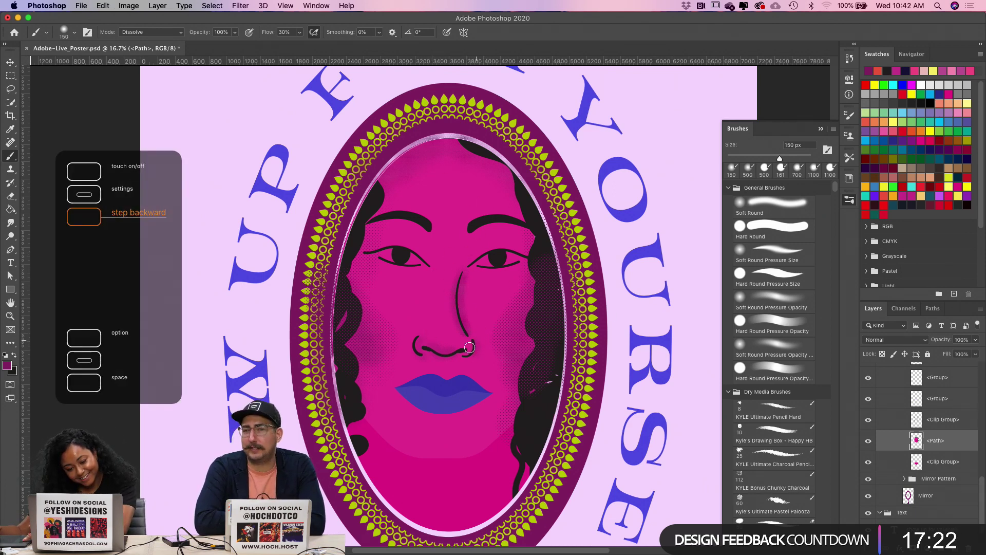
{"action": "key", "text": "super+alt+z"}
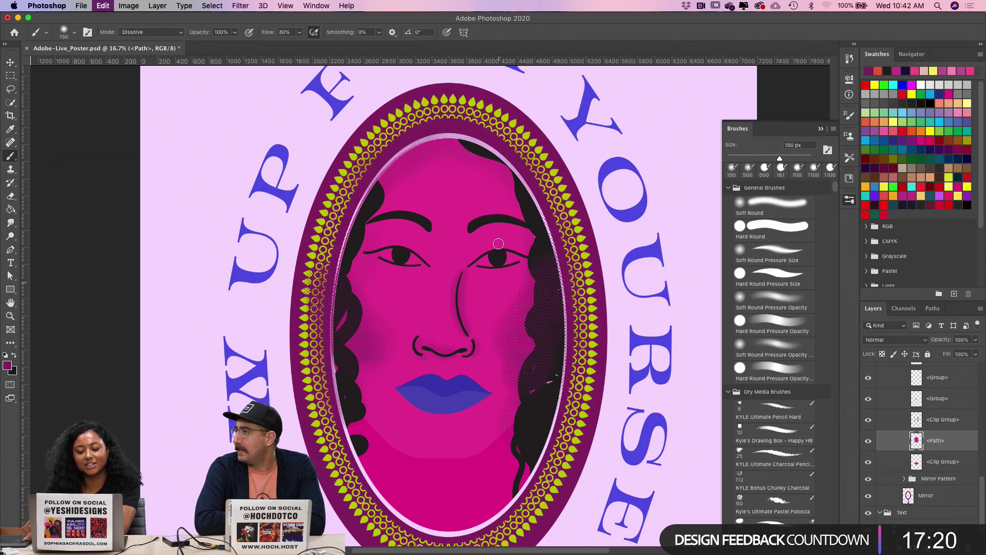
Step: Shade around the eyes with the brush at 175 px, and set the brush size to 200 px
{"action": "key", "text": "bracketright"}
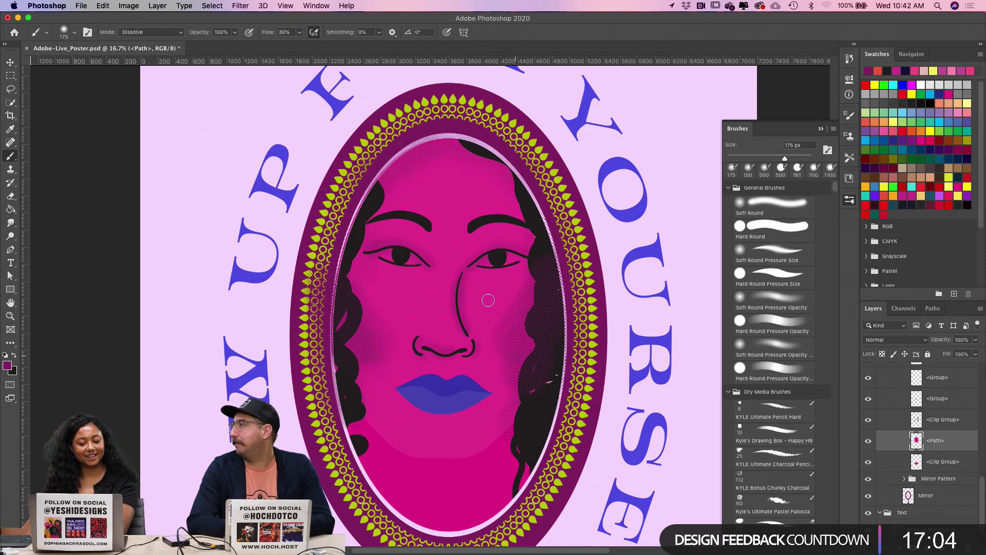
{"action": "key", "text": "bracketright"}
{"action": "key", "text": "bracketright"}
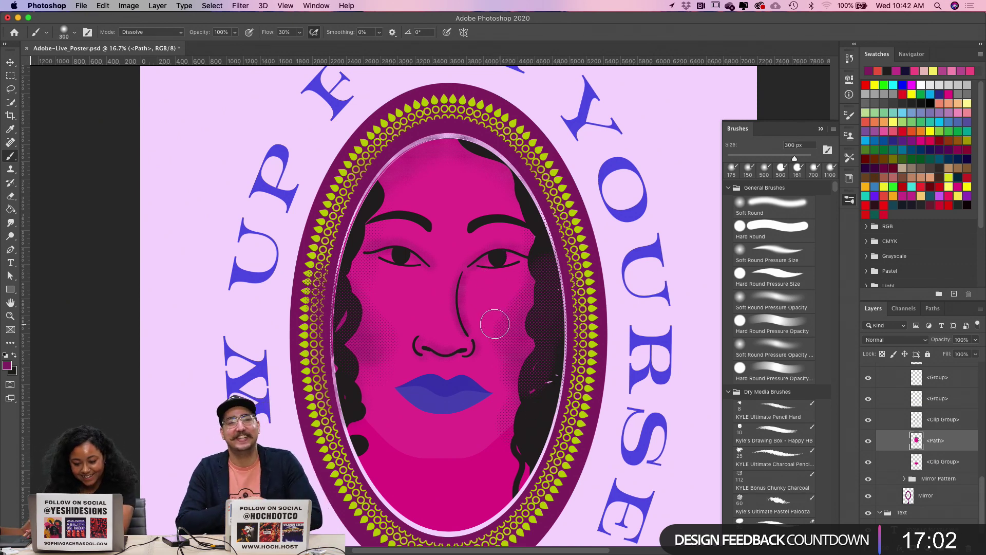
{"action": "key", "text": "bracketleft"}
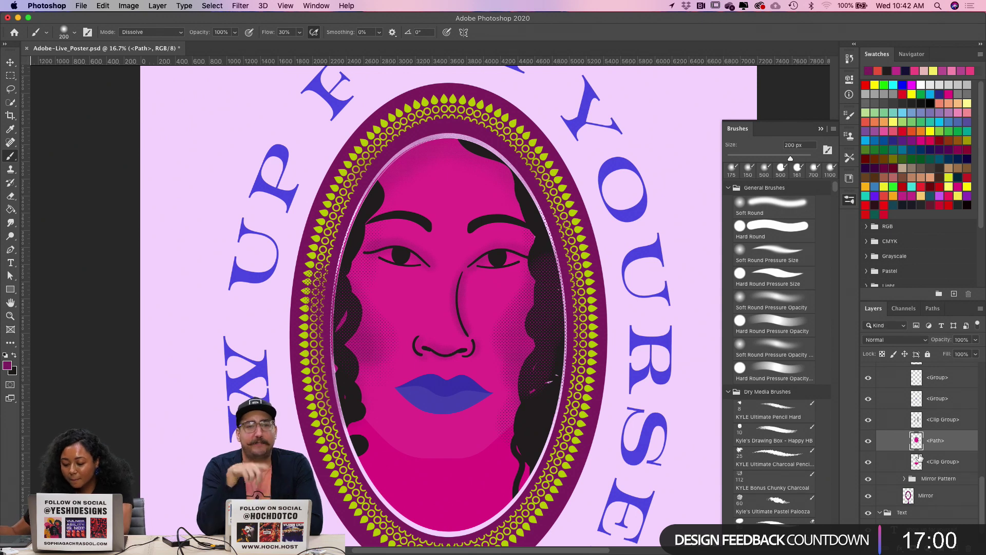
{"action": "left_click", "coordinate": [66, 32]}
{"action": "left_click", "coordinate": [65, 34]}
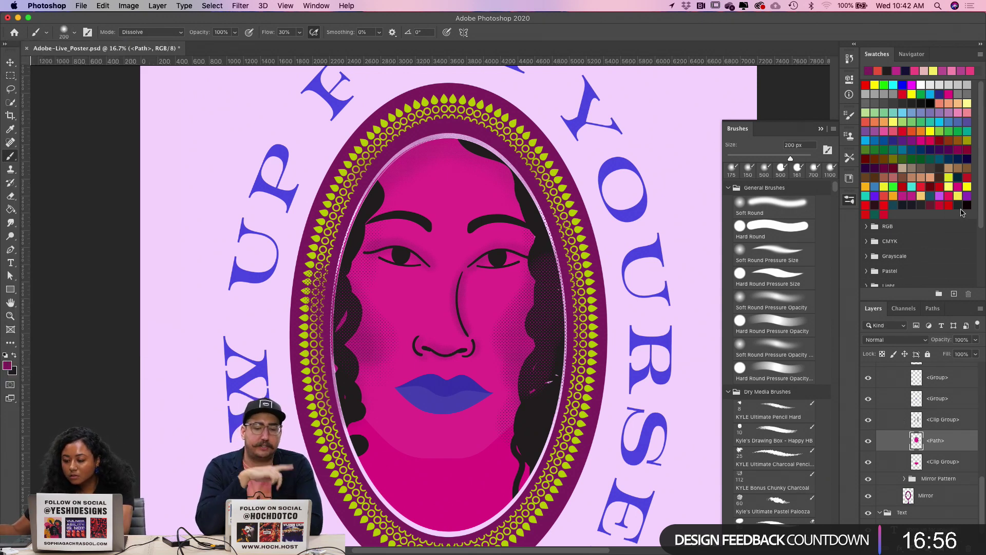
Step: Sample the blue of the lips and change the foreground colour to light yellow, hex faf057
{"action": "left_click", "coordinate": [451, 395], "text": "alt"}
{"action": "left_click", "coordinate": [7, 366]}
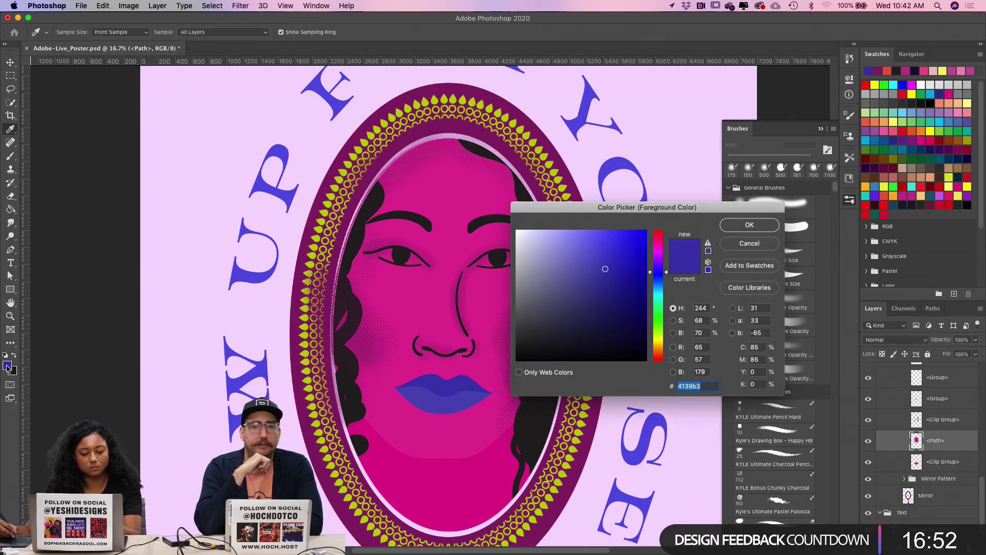
{"action": "left_click", "coordinate": [657, 342]}
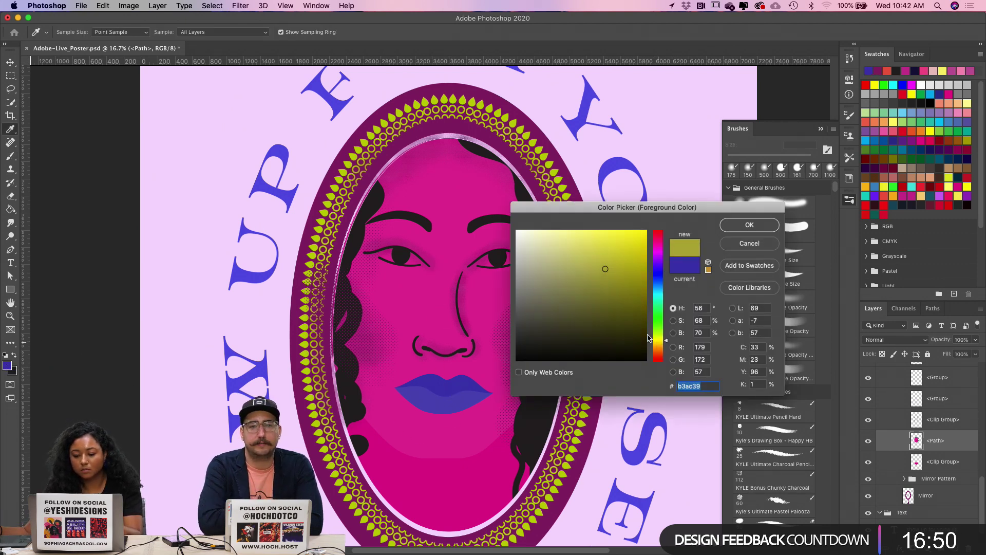
{"action": "left_click", "coordinate": [602, 232]}
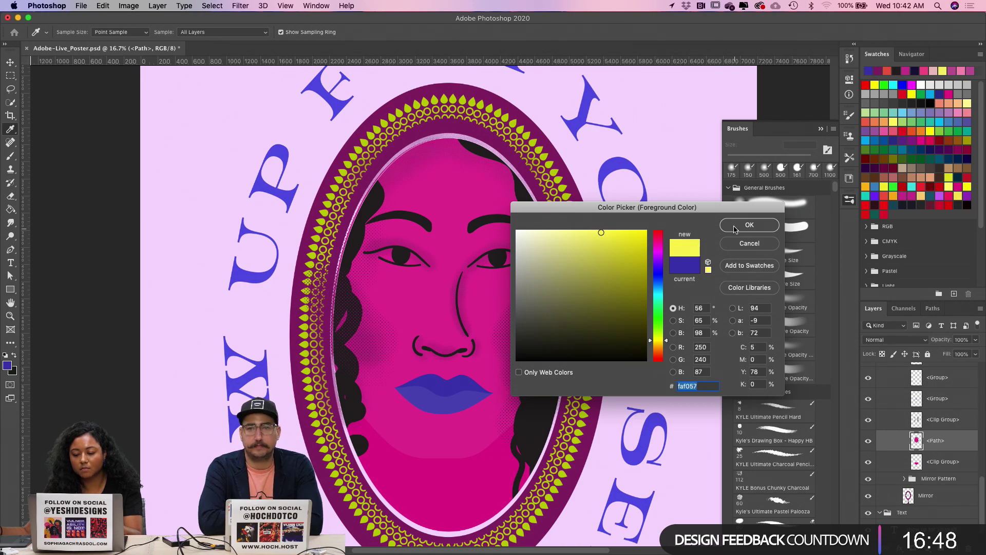
{"action": "left_click", "coordinate": [734, 229]}
Step: Try a yellow halftone highlight on the upper lip with the face layer active and undo it
{"action": "key", "text": "super+equal"}
{"action": "key", "text": "super+equal"}
{"action": "key", "text": "super+equal"}
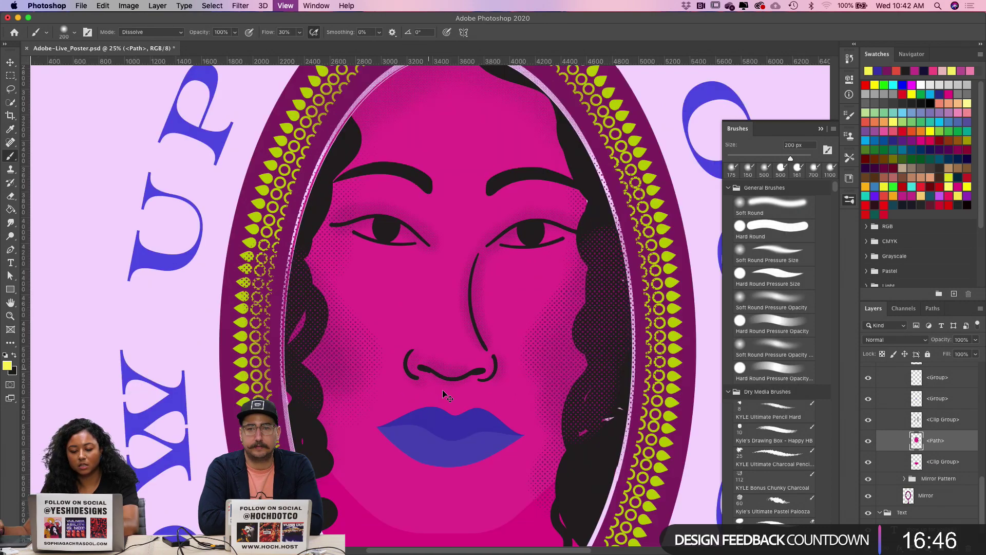
{"action": "left_click_drag", "start_coordinate": [503, 440], "coordinate": [520, 227]}
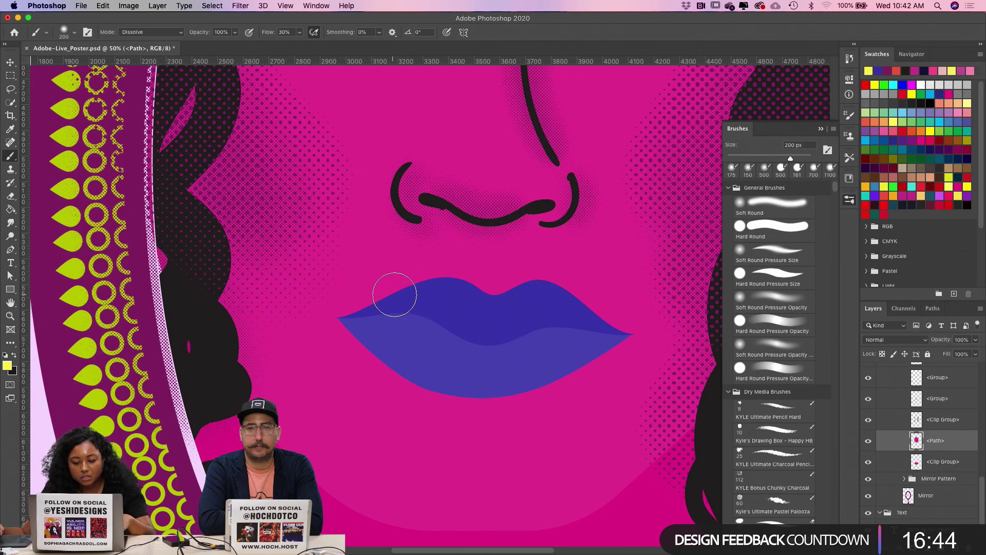
{"action": "left_click_drag", "start_coordinate": [392, 293], "coordinate": [462, 271]}
{"action": "key", "text": "super+z"}
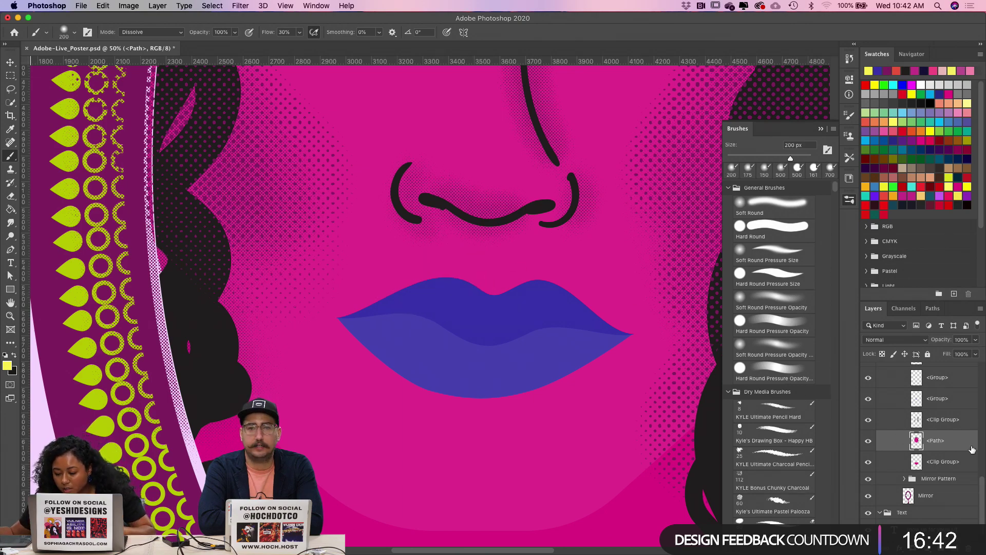
Step: Select the lips' layer, test a yellow brush stroke on the upper lip and undo it
{"action": "left_click_drag", "start_coordinate": [984, 496], "coordinate": [980, 438]}
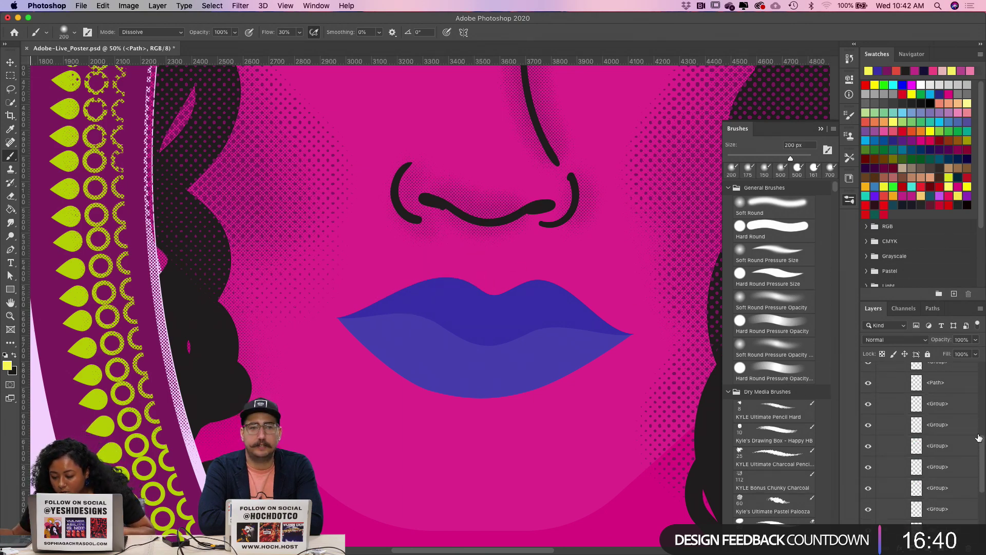
{"action": "key", "text": "v"}
{"action": "left_click", "coordinate": [513, 323]}
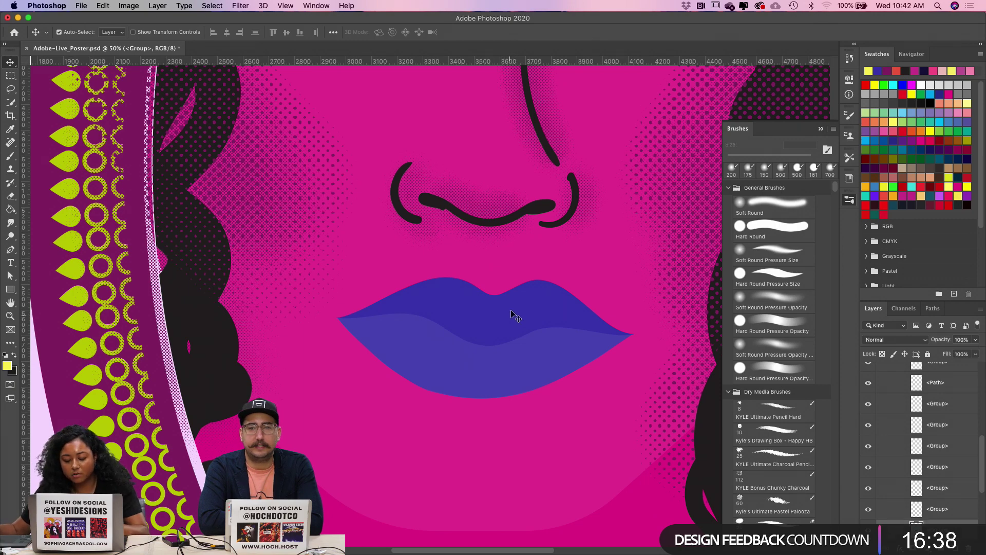
{"action": "key", "text": "b"}
{"action": "left_click_drag", "start_coordinate": [489, 304], "coordinate": [527, 310]}
{"action": "key", "text": "super+z"}
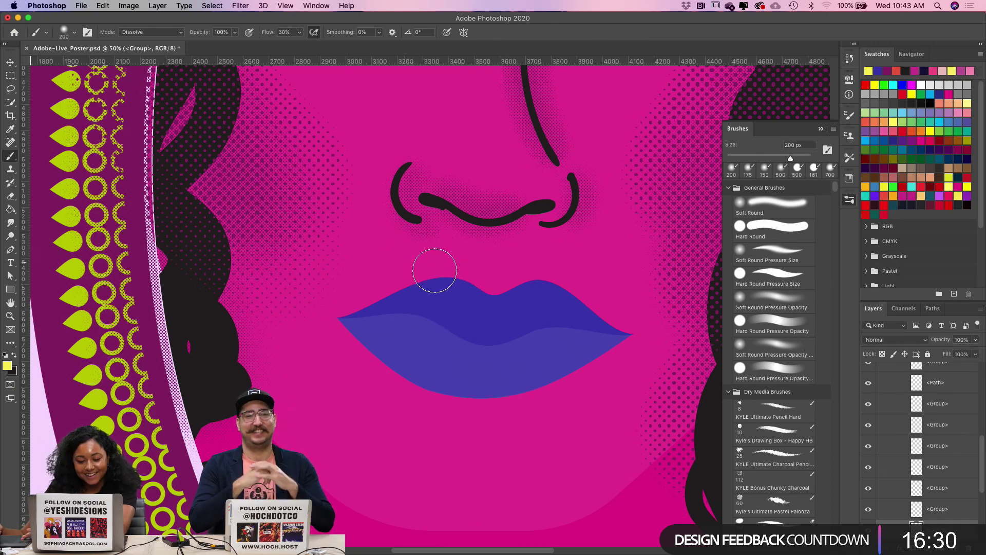
Step: Reduce the brush to 100 px, try a yellow highlight along the upper lip's left peak and undo it
{"action": "key", "text": "bracketleft"}
{"action": "key", "text": "bracketleft"}
{"action": "key", "text": "bracketleft"}
{"action": "key", "text": "bracketleft"}
{"action": "mouse_move", "coordinate": [403, 300]}
{"action": "left_mouse_down"}
{"action": "mouse_move", "coordinate": [437, 286]}
{"action": "mouse_move", "coordinate": [480, 293]}
{"action": "left_mouse_up"}
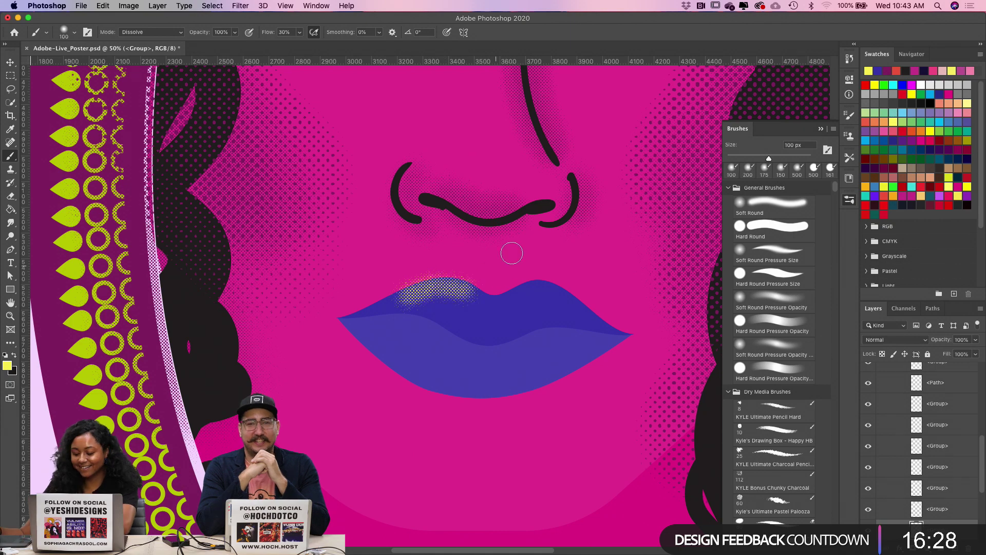
{"action": "key", "text": "cmd+z"}
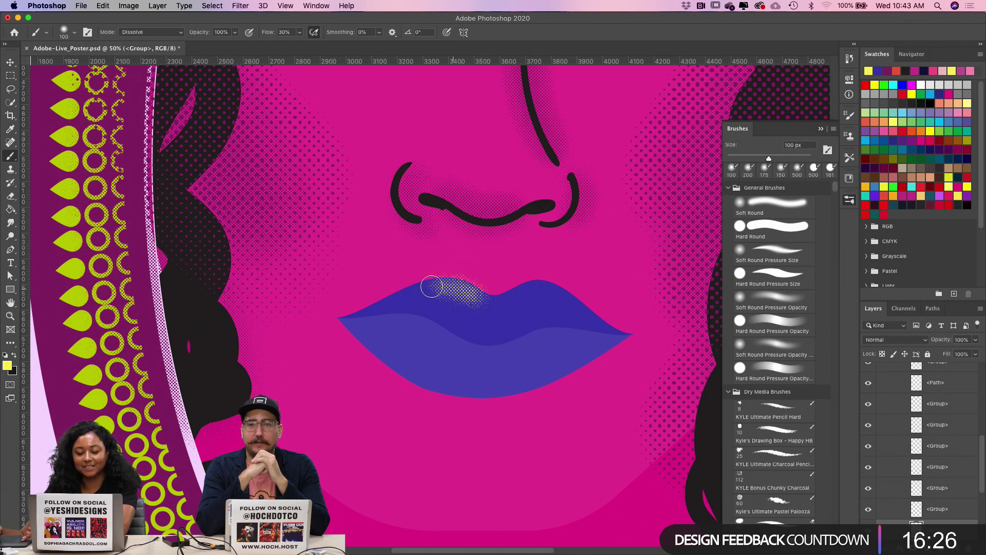
Step: Repaint the yellow halftone highlight on the upper lip's left peak, undoing the unwanted strokes
{"action": "mouse_move", "coordinate": [423, 292]}
{"action": "left_mouse_down"}
{"action": "mouse_move", "coordinate": [468, 296]}
{"action": "mouse_move", "coordinate": [421, 294]}
{"action": "mouse_move", "coordinate": [451, 298]}
{"action": "mouse_move", "coordinate": [428, 296]}
{"action": "mouse_move", "coordinate": [448, 294]}
{"action": "left_mouse_up"}
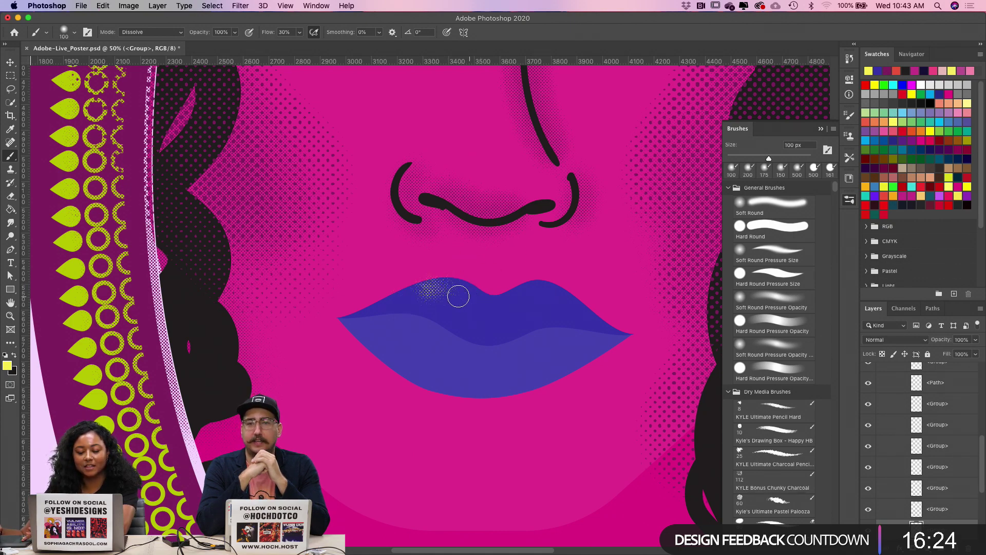
{"action": "key", "text": "cmd+z"}
{"action": "key", "text": "cmd+z"}
{"action": "key", "text": "cmd+z"}
{"action": "mouse_move", "coordinate": [423, 296]}
{"action": "left_mouse_down"}
{"action": "mouse_move", "coordinate": [469, 294]}
{"action": "mouse_move", "coordinate": [447, 302]}
{"action": "mouse_move", "coordinate": [472, 310]}
{"action": "mouse_move", "coordinate": [510, 299]}
{"action": "mouse_move", "coordinate": [485, 307]}
{"action": "mouse_move", "coordinate": [460, 297]}
{"action": "mouse_move", "coordinate": [512, 303]}
{"action": "left_mouse_up"}
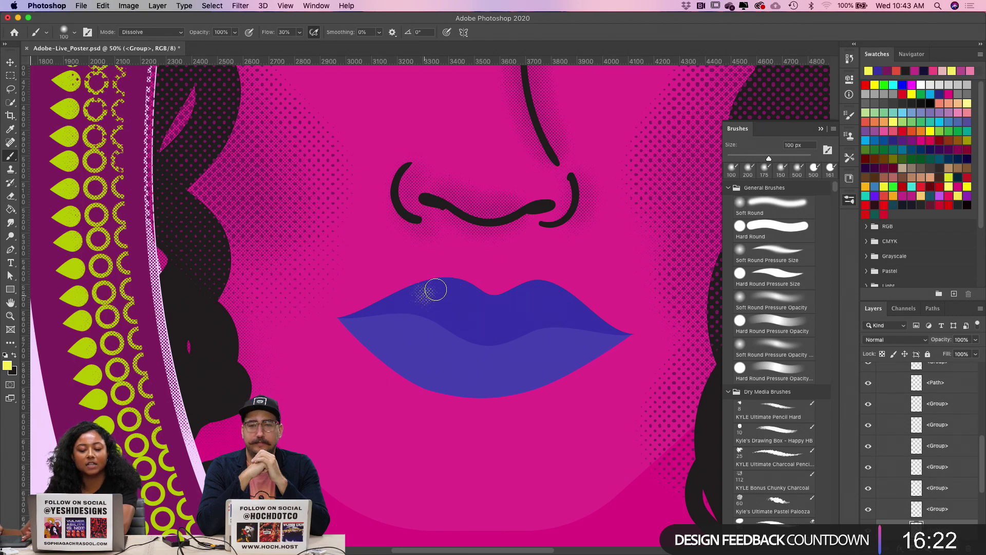
{"action": "key", "text": "cmd+z"}
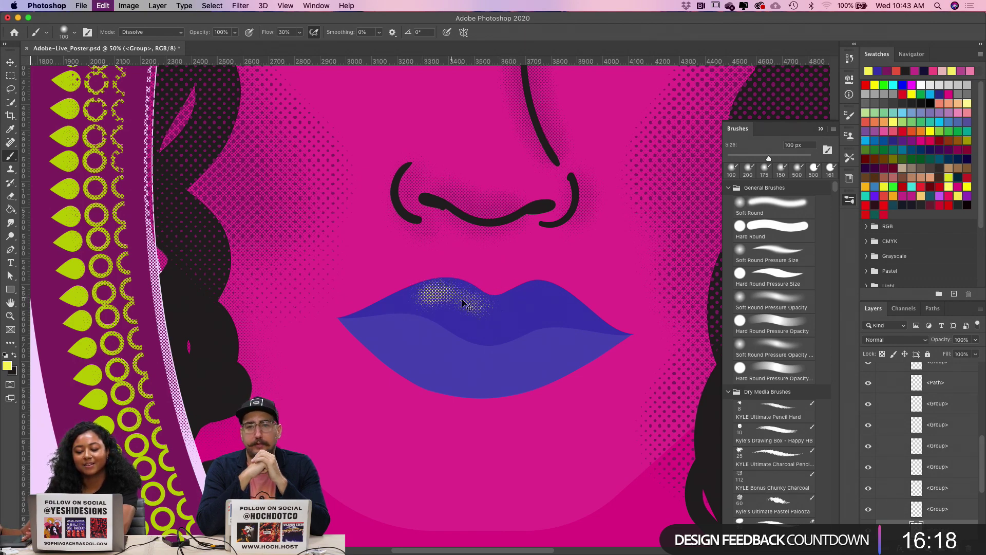
{"action": "key", "text": "super+z"}
{"action": "mouse_move", "coordinate": [453, 293]}
{"action": "left_mouse_down"}
{"action": "mouse_move", "coordinate": [490, 306]}
{"action": "mouse_move", "coordinate": [538, 290]}
{"action": "left_mouse_up"}
{"action": "key", "text": "super+z"}
Step: Set the brush opacity to 54% and extend the yellow highlight across the upper lip's centre and right peak
{"action": "left_click", "coordinate": [235, 32]}
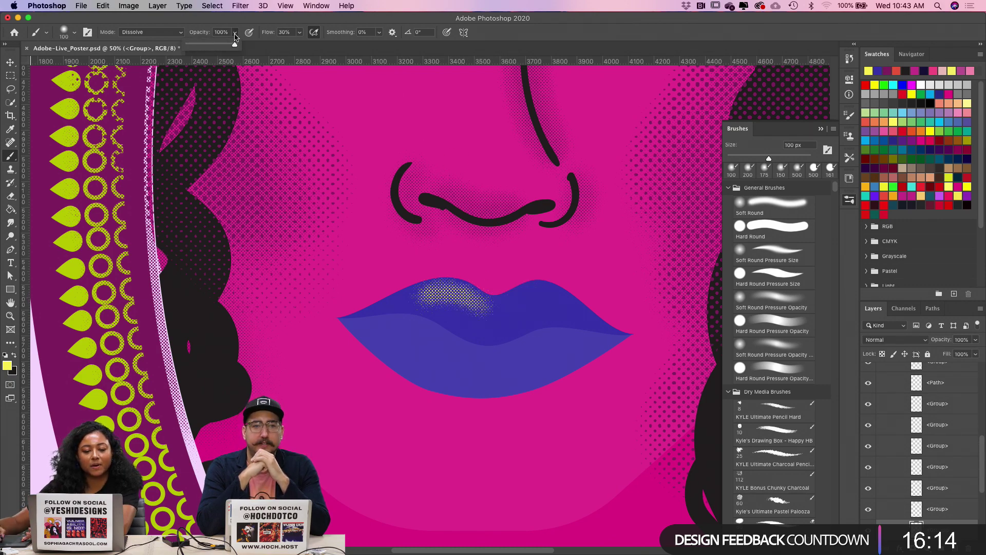
{"action": "mouse_move", "coordinate": [514, 298]}
{"action": "left_mouse_down"}
{"action": "mouse_move", "coordinate": [531, 298]}
{"action": "mouse_move", "coordinate": [514, 305]}
{"action": "left_mouse_up"}
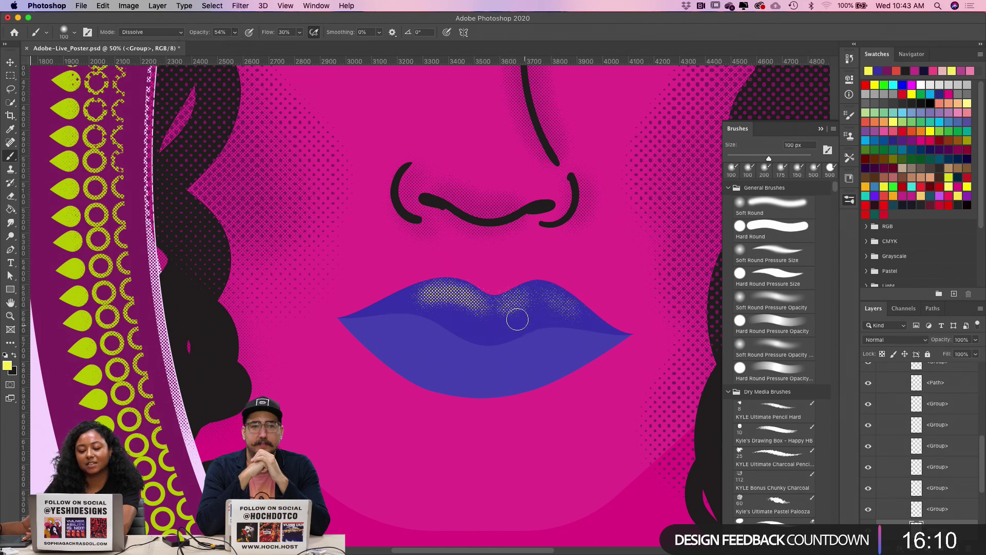
{"action": "mouse_move", "coordinate": [379, 307]}
{"action": "left_mouse_down"}
{"action": "mouse_move", "coordinate": [415, 297]}
{"action": "mouse_move", "coordinate": [460, 317]}
{"action": "left_mouse_up"}
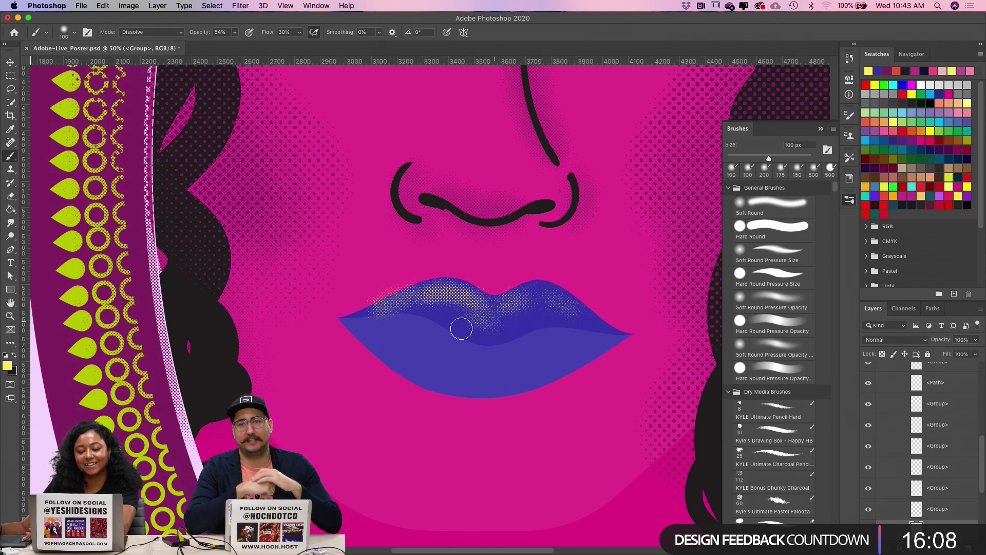
{"action": "key", "text": "super+z"}
{"action": "key", "text": "super+z"}
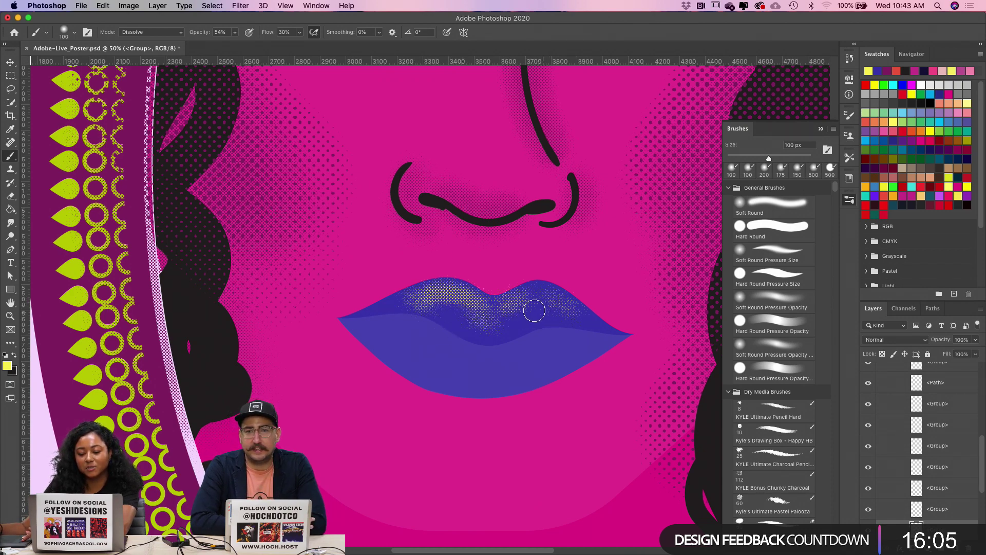
{"action": "mouse_move", "coordinate": [571, 315]}
{"action": "left_mouse_down"}
{"action": "mouse_move", "coordinate": [540, 303]}
{"action": "mouse_move", "coordinate": [481, 317]}
{"action": "mouse_move", "coordinate": [545, 317]}
{"action": "mouse_move", "coordinate": [474, 296]}
{"action": "mouse_move", "coordinate": [552, 320]}
{"action": "mouse_move", "coordinate": [458, 304]}
{"action": "mouse_move", "coordinate": [526, 335]}
{"action": "left_mouse_up"}
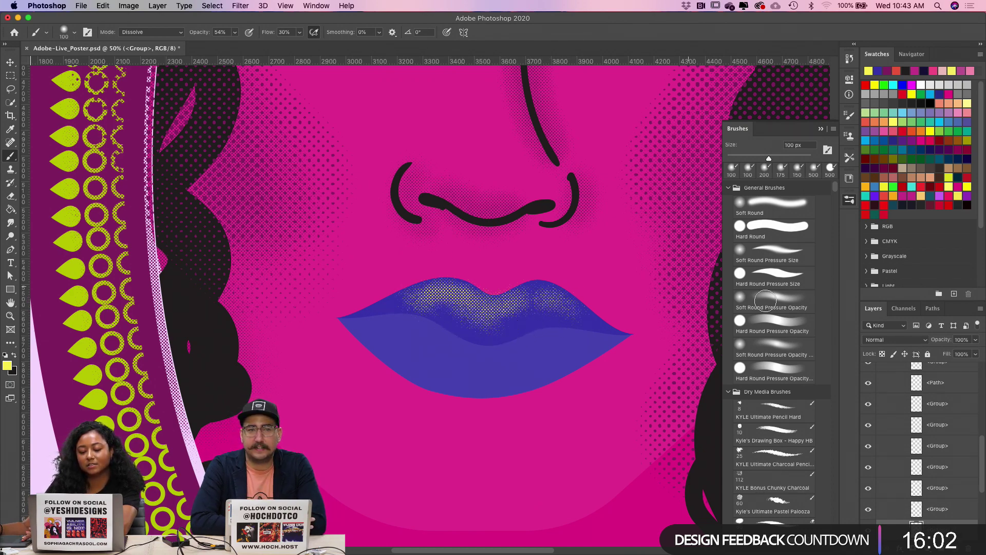
Step: Examine the upper lip's highlight in the context of the whole mirror poster
{"action": "key", "text": "super+minus"}
{"action": "key", "text": "super+minus"}
{"action": "key", "text": "super+minus"}
{"action": "key", "text": "super+minus"}
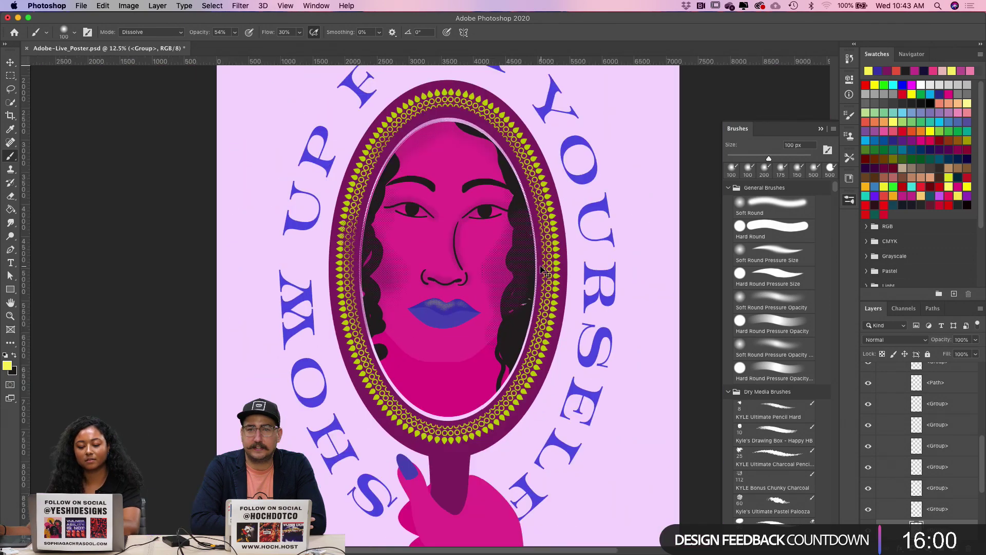
{"action": "key", "text": "super+plus"}
{"action": "key", "text": "super+plus"}
{"action": "key", "text": "super+plus"}
{"action": "key", "text": "super+plus"}
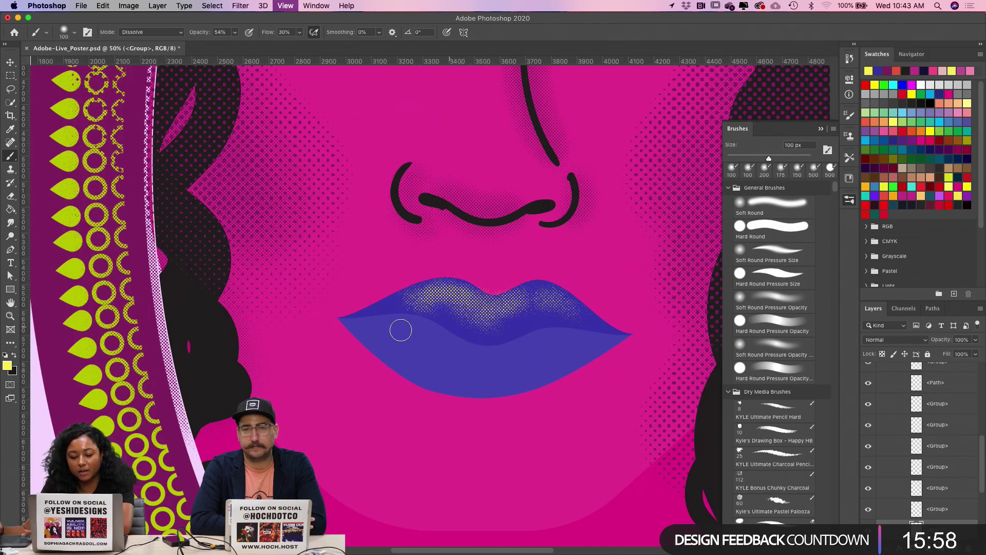
Step: Paint yellow halftone highlights at both corners of the lower lip and try a stroke along its lower centre
{"action": "left_click_drag", "start_coordinate": [401, 330], "coordinate": [353, 321]}
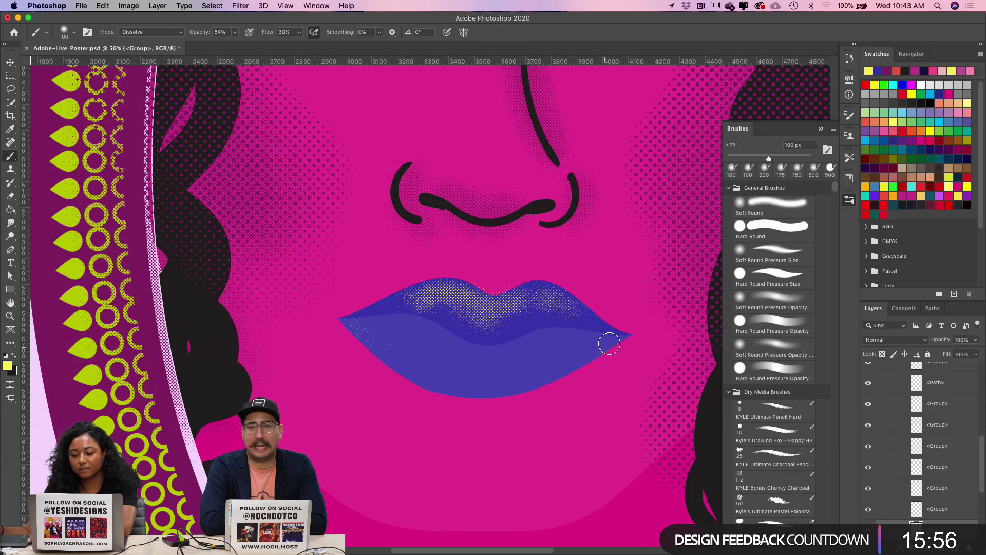
{"action": "mouse_move", "coordinate": [610, 343]}
{"action": "left_mouse_down"}
{"action": "mouse_move", "coordinate": [576, 380]}
{"action": "mouse_move", "coordinate": [596, 344]}
{"action": "left_mouse_up"}
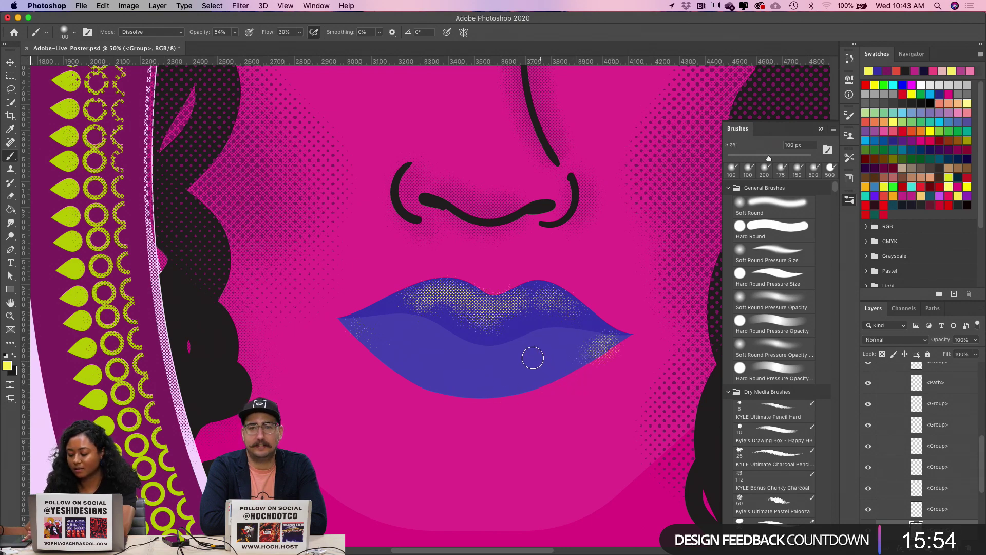
{"action": "key", "text": "super+z"}
{"action": "left_click_drag", "start_coordinate": [461, 380], "coordinate": [527, 388]}
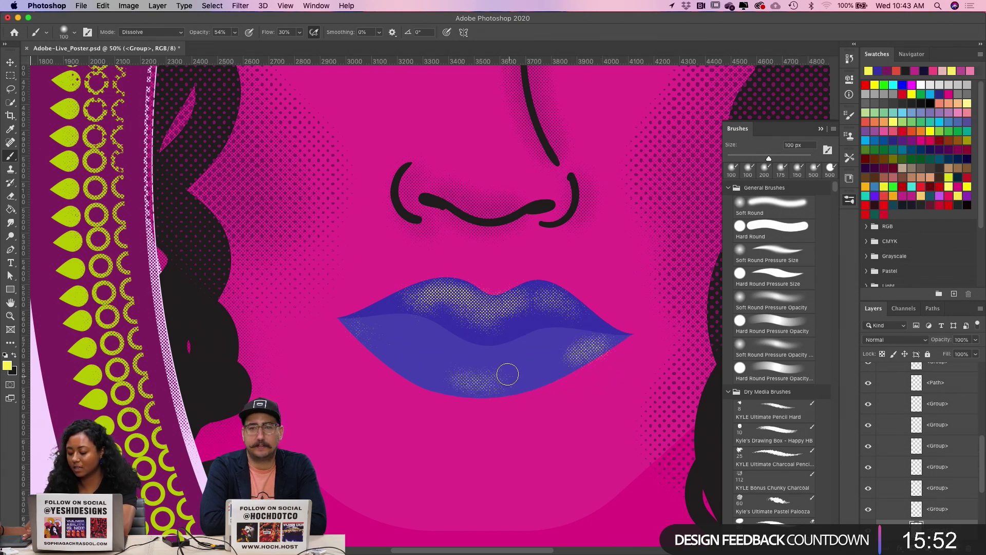
{"action": "key", "text": "super+z"}
Step: Reduce the brush to 50 px, try a thin yellow highlight along the lower lip's bottom edge and undo it
{"action": "key", "text": "bracketleft"}
{"action": "key", "text": "bracketleft"}
{"action": "key", "text": "bracketleft"}
{"action": "key", "text": "bracketleft"}
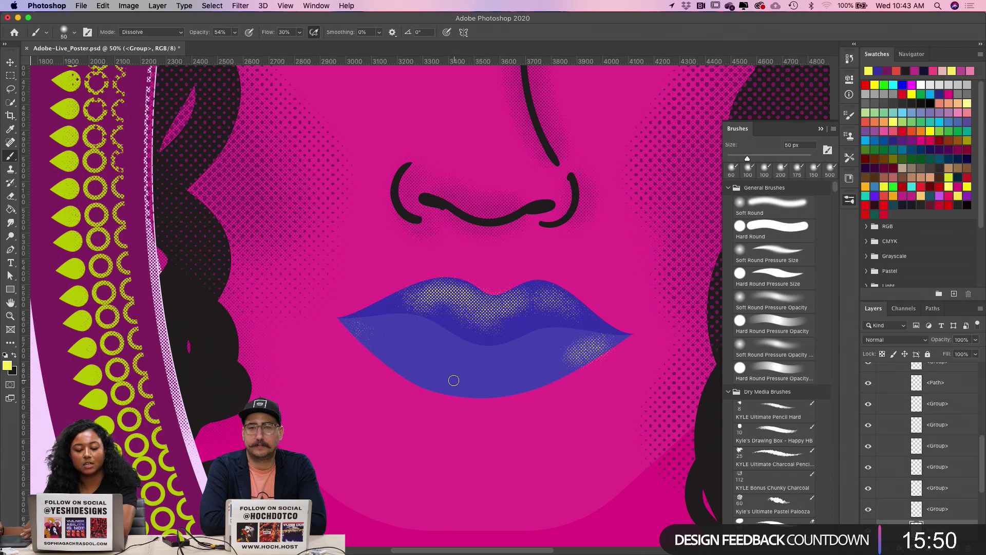
{"action": "mouse_move", "coordinate": [453, 380]}
{"action": "left_mouse_down"}
{"action": "mouse_move", "coordinate": [519, 393]}
{"action": "mouse_move", "coordinate": [506, 395]}
{"action": "left_mouse_up"}
{"action": "key", "text": "super+z"}
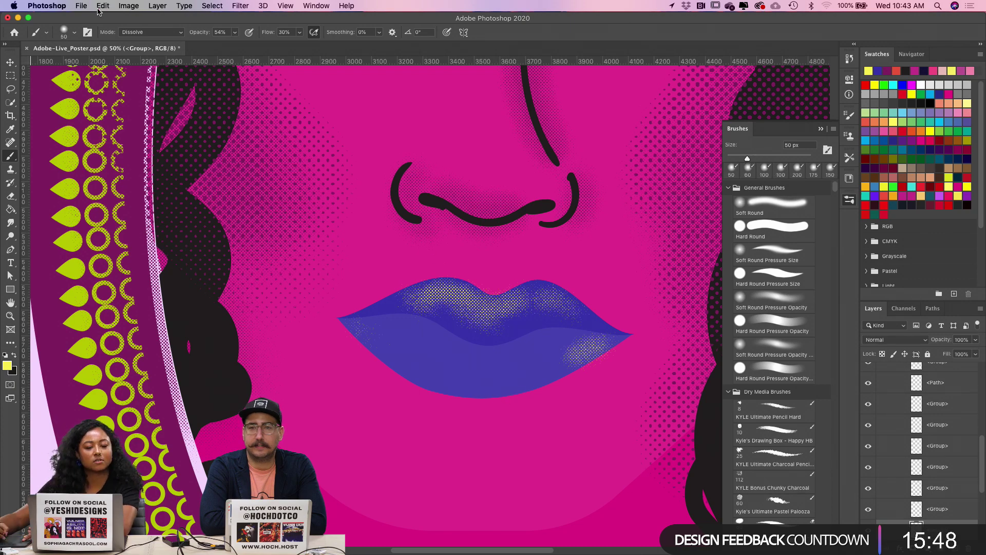
Step: Repaint a small yellow highlight at the lower lip's bottom centre and strengthen the highlights on the upper lip's peaks
{"action": "left_click", "coordinate": [61, 32]}
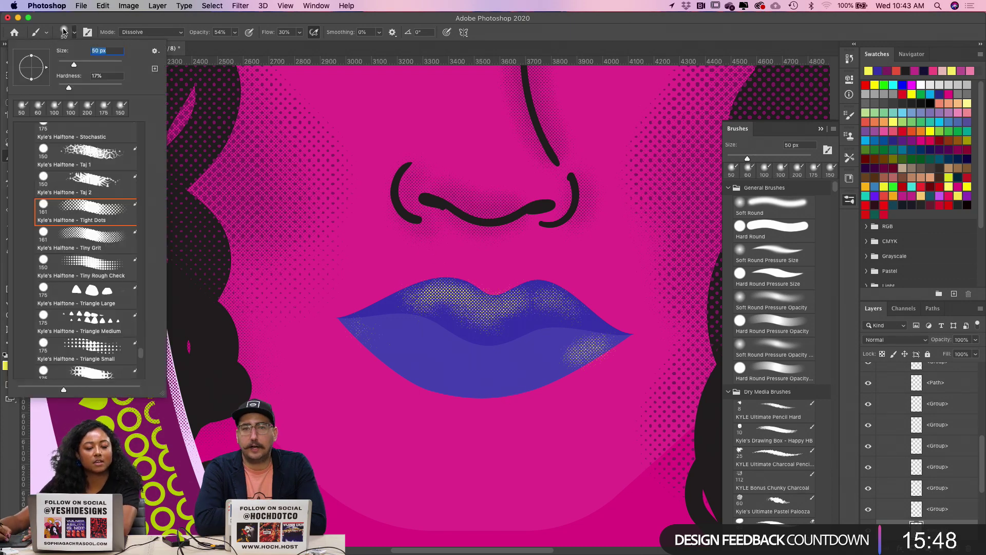
{"action": "key", "text": "Escape"}
{"action": "left_click_drag", "start_coordinate": [450, 390], "coordinate": [510, 394]}
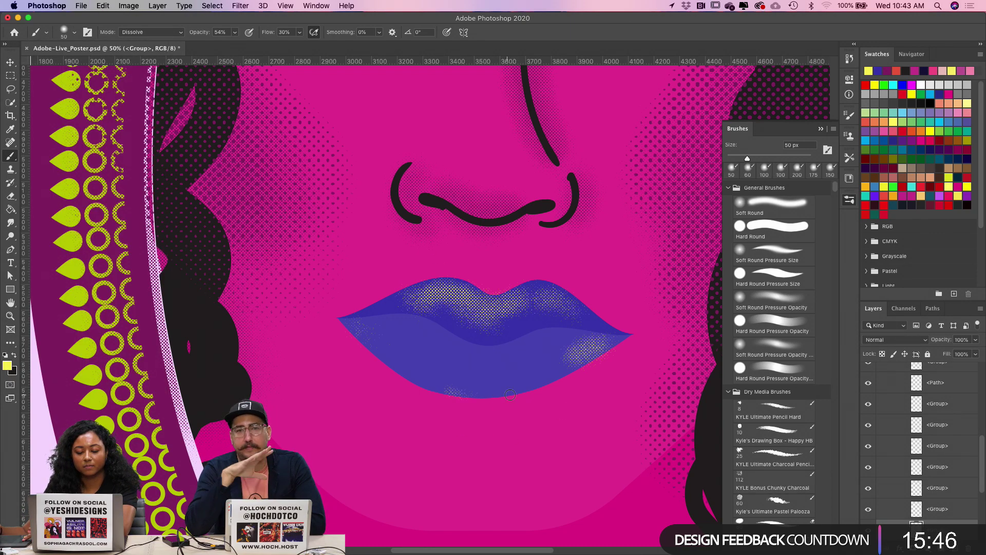
{"action": "key", "text": "super+z"}
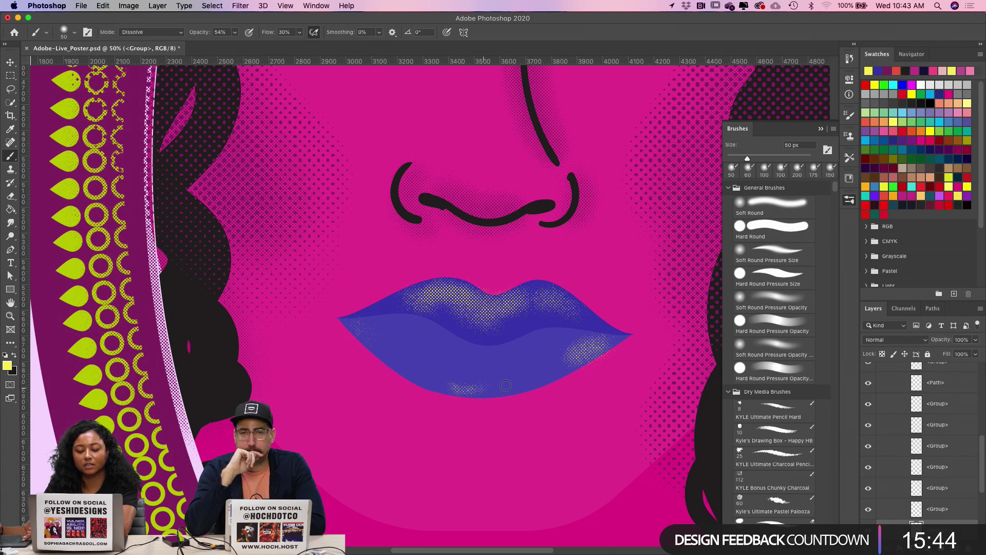
{"action": "key", "text": "super+z"}
{"action": "left_click_drag", "start_coordinate": [453, 383], "coordinate": [494, 386]}
{"action": "key", "text": "super+z"}
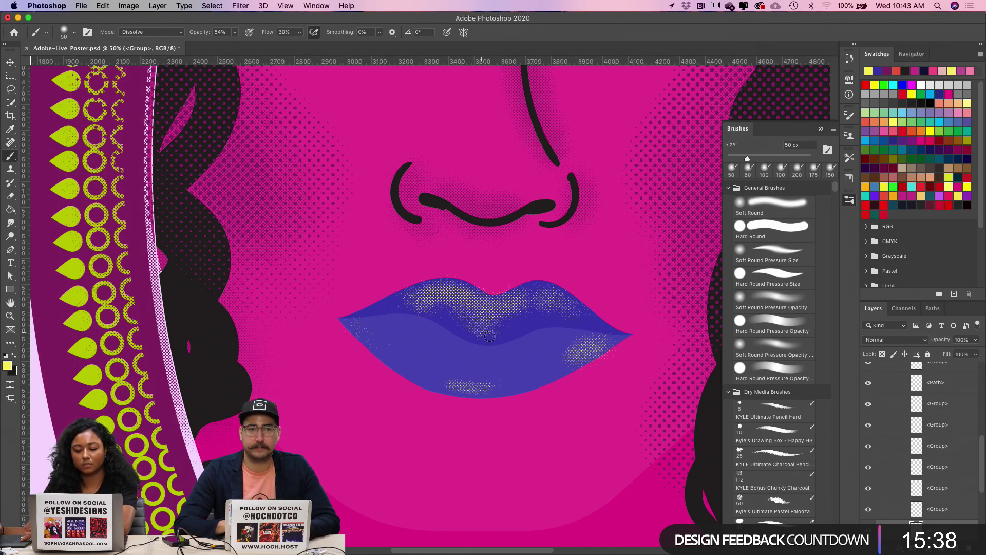
{"action": "key", "text": "super+z"}
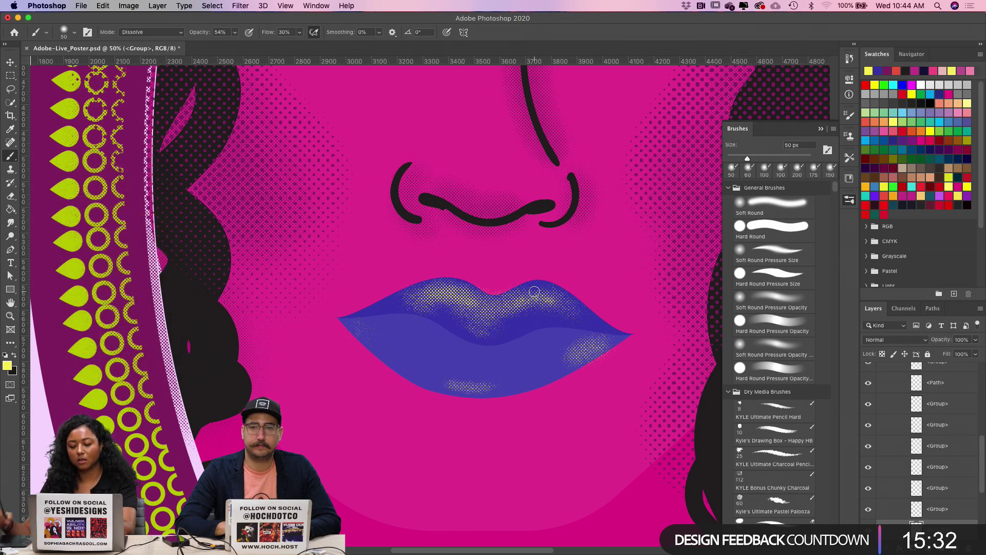
Step: Examine the highlighted lips at face and poster scale and look through the start of the layer stack
{"action": "key", "text": "super+minus"}
{"action": "key", "text": "super+minus"}
{"action": "key", "text": "super+minus"}
{"action": "key", "text": "super+minus"}
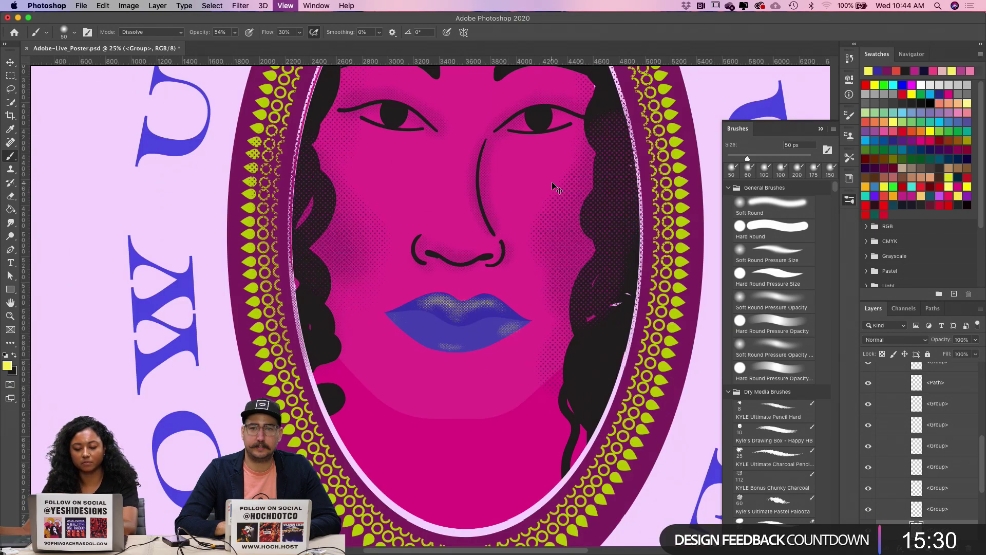
{"action": "key", "text": "super+plus"}
{"action": "key", "text": "super+plus"}
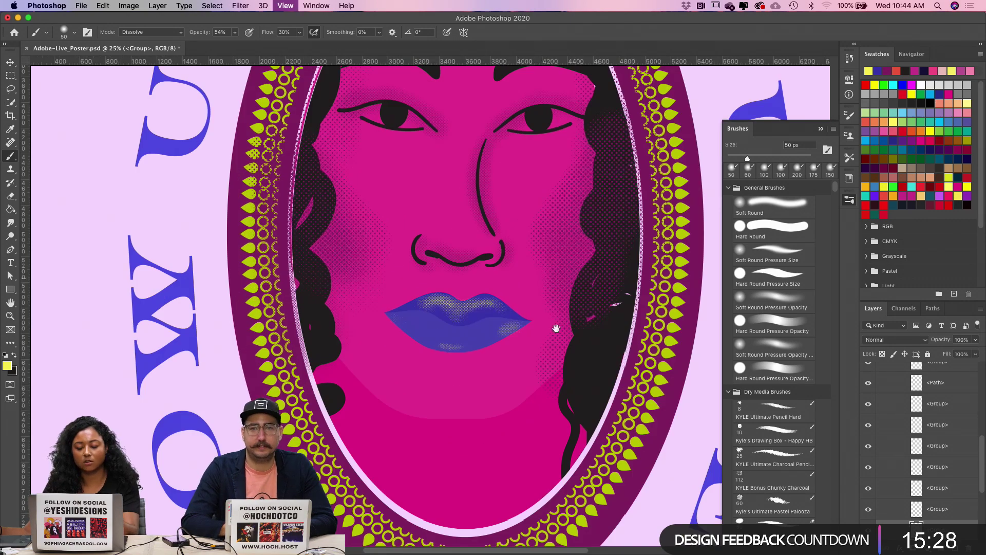
{"action": "key", "text": "super+minus"}
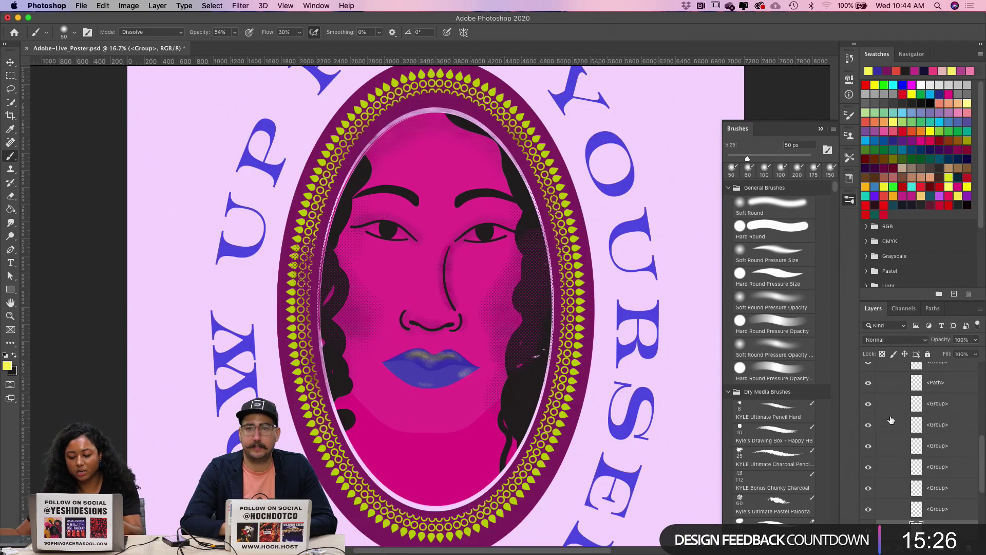
{"action": "key", "text": "v"}
{"action": "scroll", "coordinate": [934, 427], "scroll_direction": "up", "scroll_amount": 10}
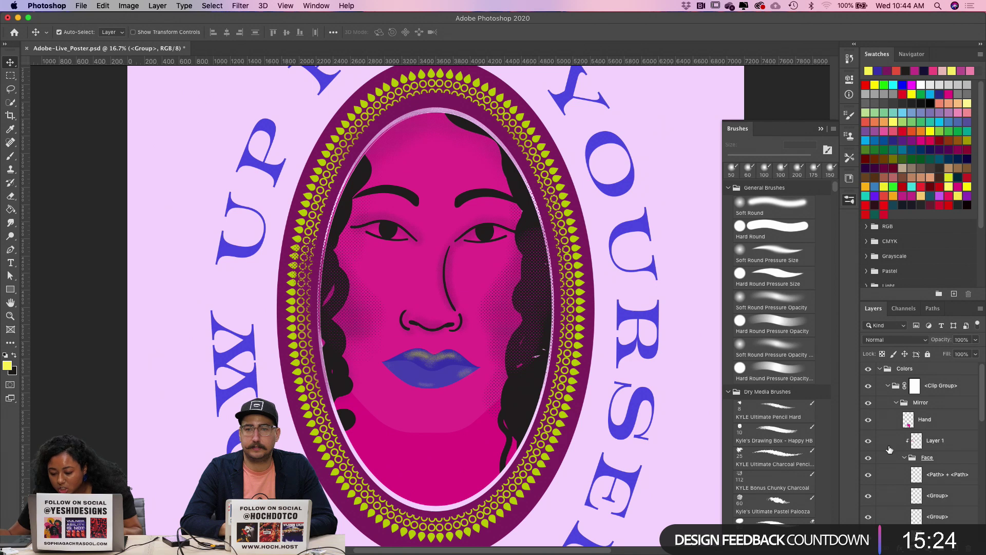
Step: Toggle Layer 1's visibility to check its content and move the layer down into the Face group
{"action": "left_click", "coordinate": [868, 441]}
{"action": "left_click", "coordinate": [868, 442]}
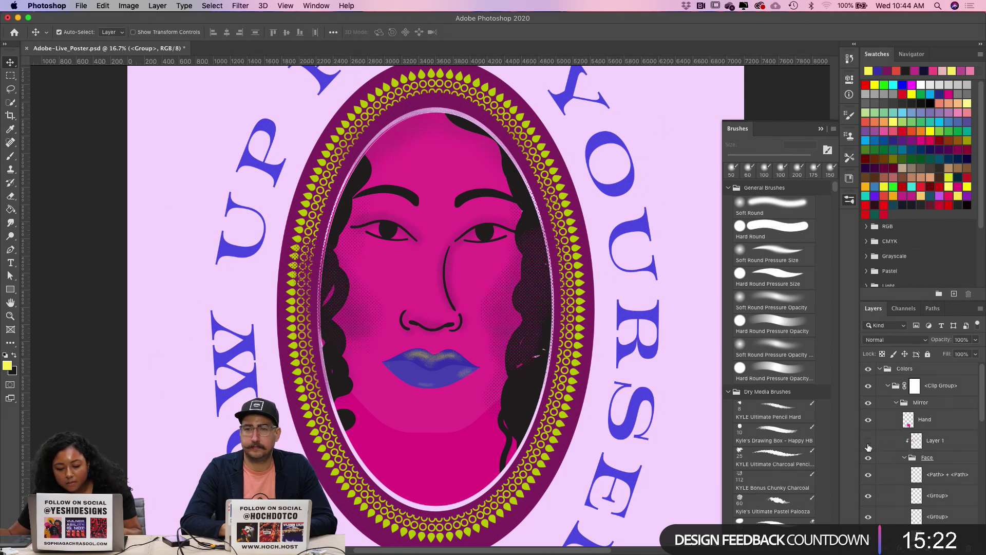
{"action": "left_click", "coordinate": [868, 441]}
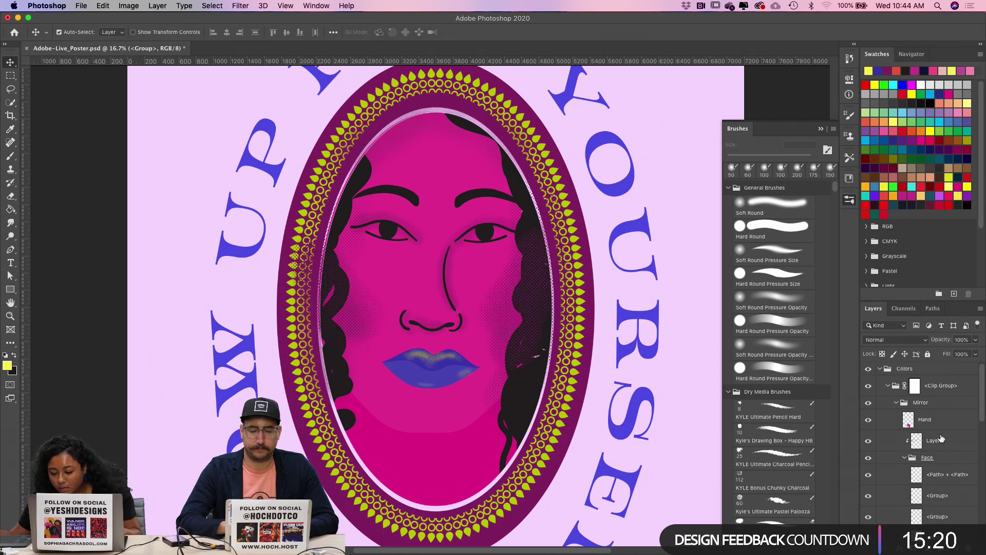
{"action": "left_click_drag", "start_coordinate": [957, 441], "coordinate": [956, 526]}
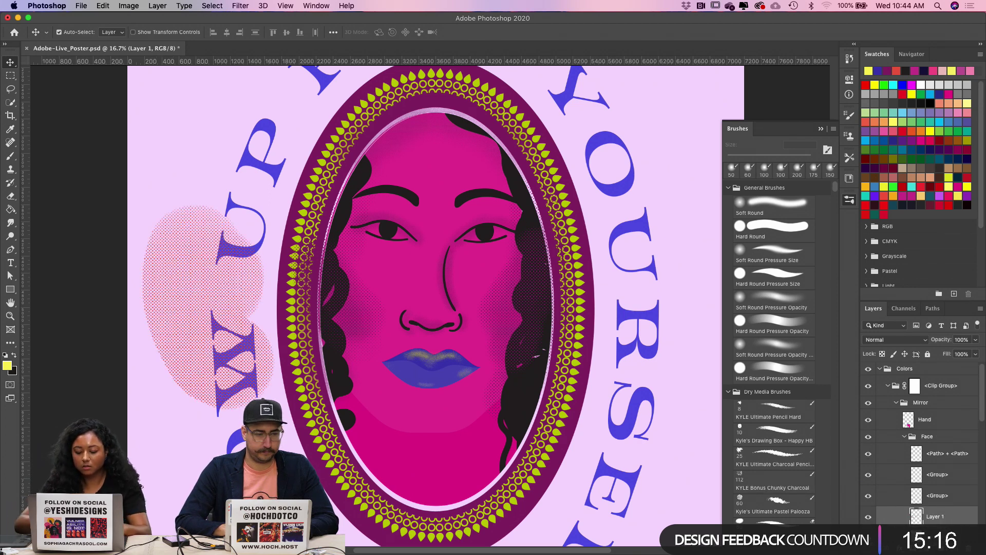
{"action": "key", "text": "super+bracketleft"}
{"action": "scroll", "coordinate": [916, 492], "scroll_direction": "down", "scroll_amount": 4}
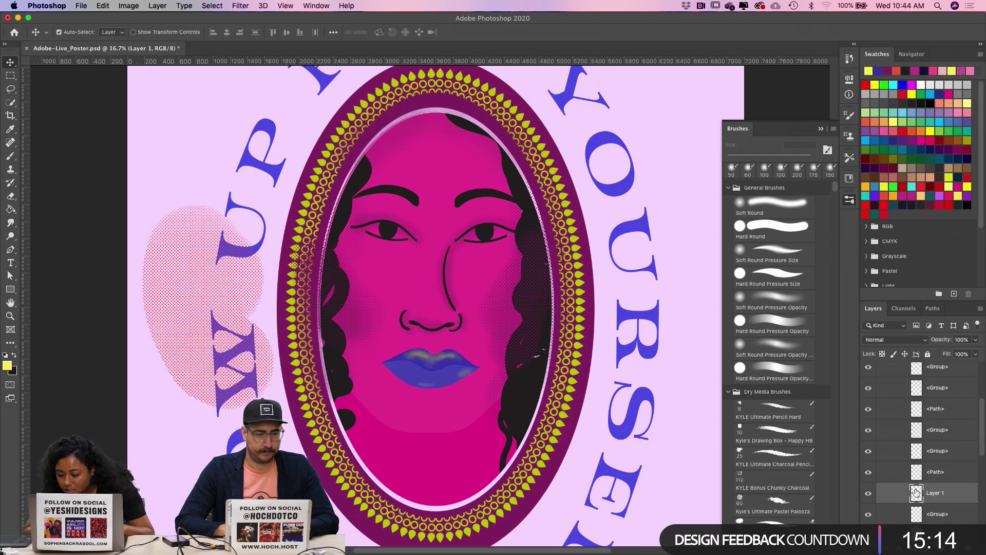
Step: Lower Layer 1 to directly above the face's <Path> layer and clip it to that shape
{"action": "key", "text": "super+bracketleft"}
{"action": "key", "text": "super+bracketleft"}
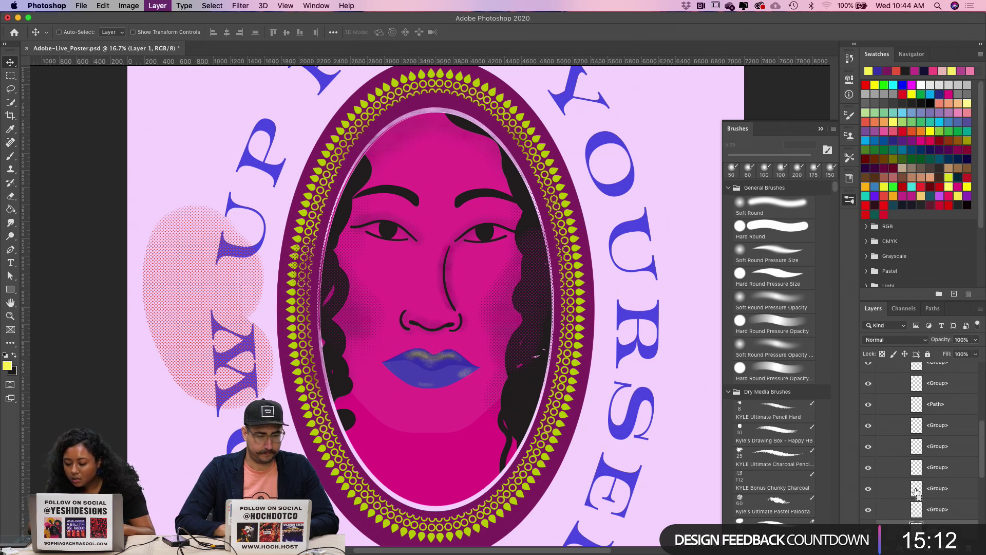
{"action": "scroll", "coordinate": [917, 492], "scroll_direction": "down", "scroll_amount": 3}
{"action": "key", "text": "super+bracketleft"}
{"action": "key", "text": "super+bracketleft"}
{"action": "key", "text": "super+bracketleft"}
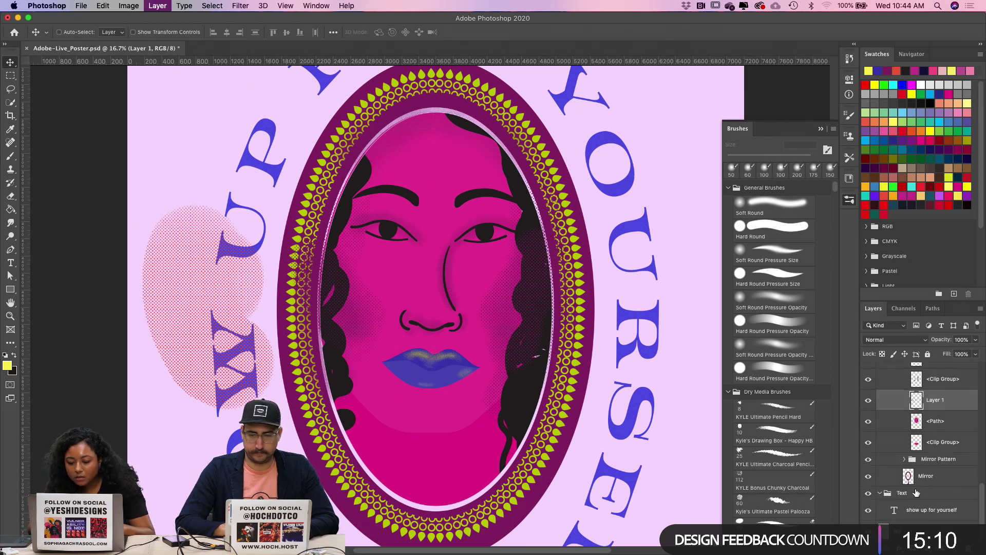
{"action": "key", "text": "super+bracketright"}
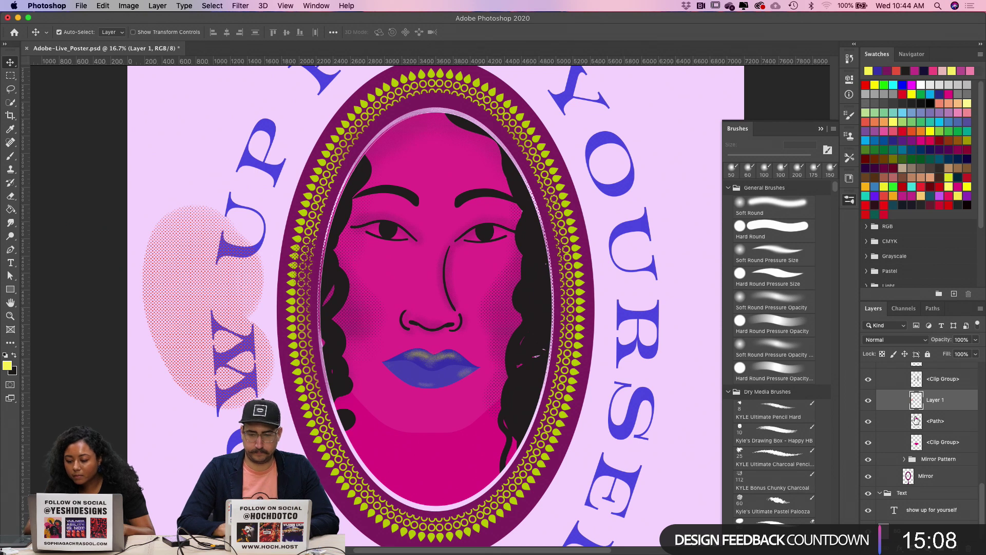
{"action": "left_click", "coordinate": [904, 408], "text": "alt"}
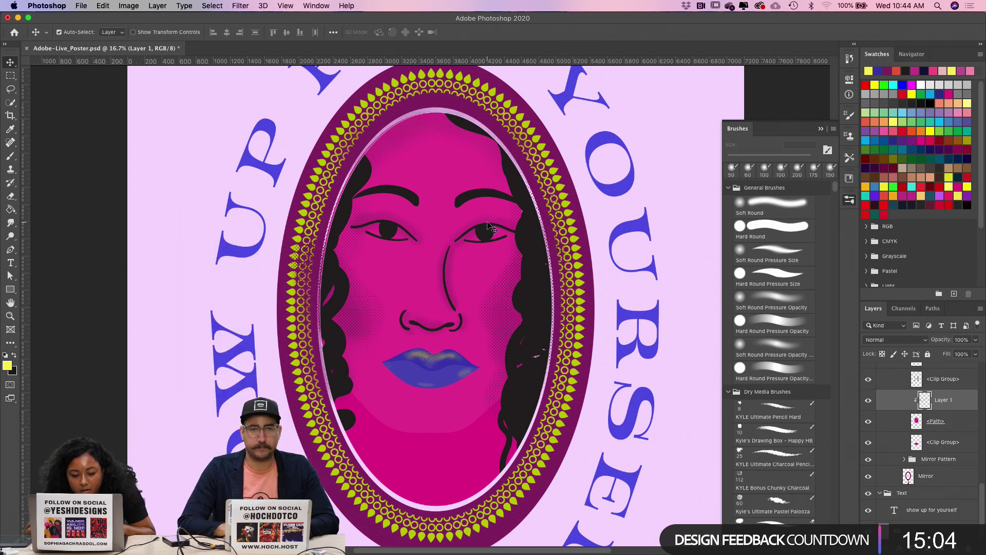
Step: Try moving the face shape and the mirror frame aside to trace the halftone spilling over the frame, undoing each move
{"action": "left_click_drag", "start_coordinate": [307, 261], "coordinate": [303, 216]}
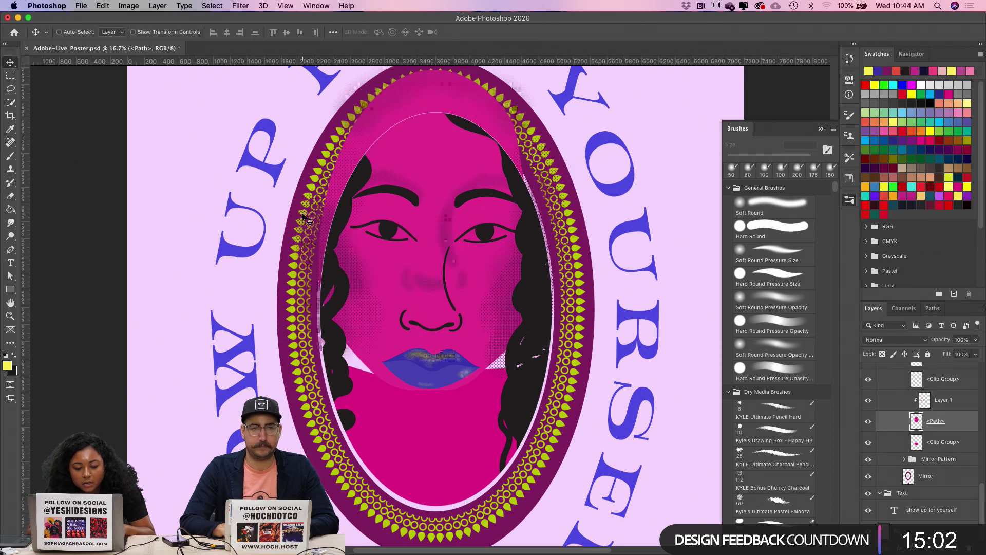
{"action": "key", "text": "super+z"}
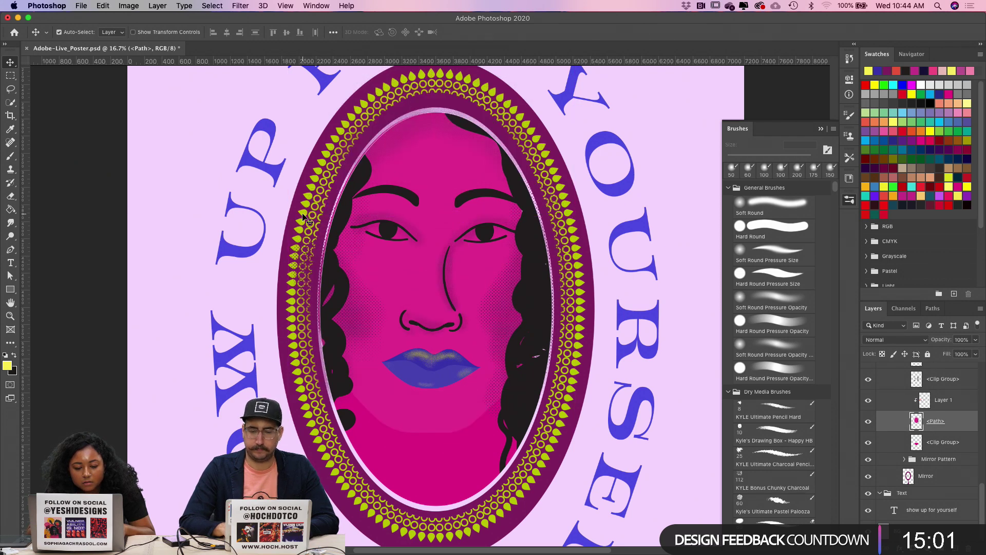
{"action": "left_click", "coordinate": [925, 399]}
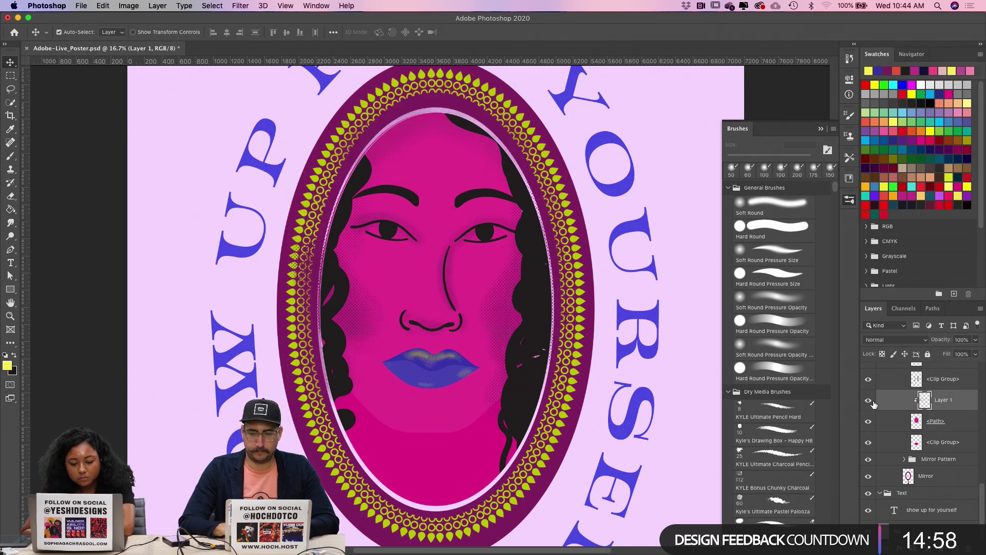
{"action": "left_click", "coordinate": [294, 261]}
{"action": "left_click_drag", "start_coordinate": [294, 261], "coordinate": [363, 268]}
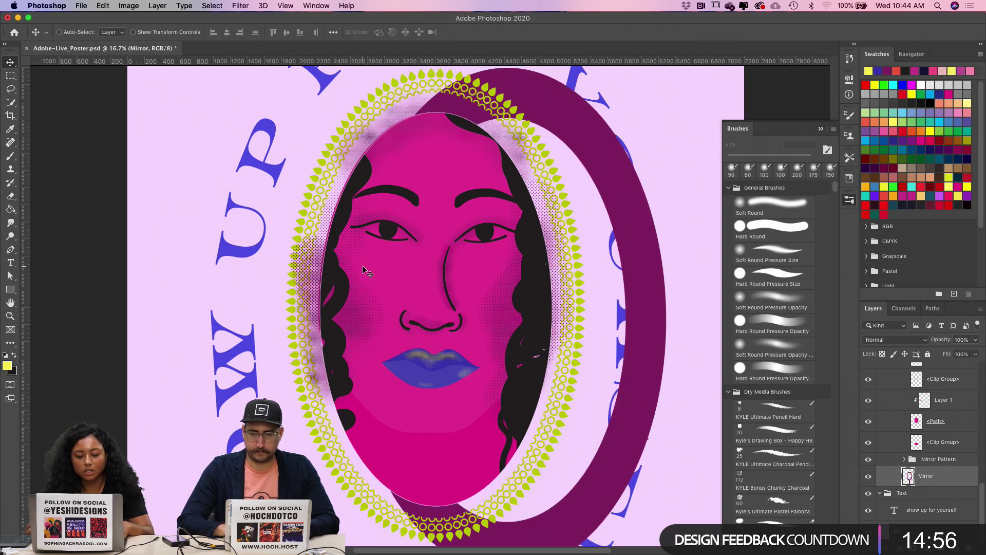
{"action": "key", "text": "super+z"}
{"action": "left_click_drag", "start_coordinate": [325, 306], "coordinate": [350, 283]}
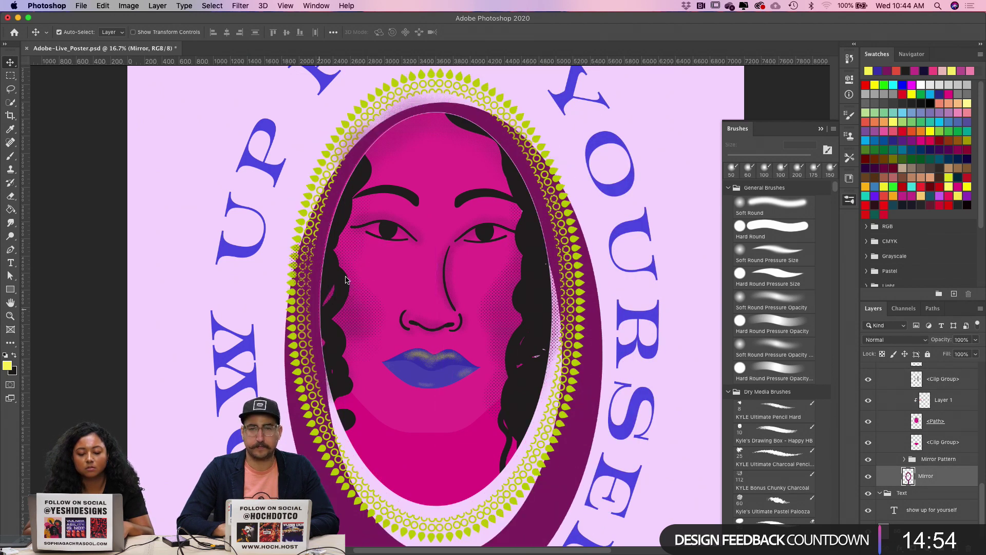
{"action": "key", "text": "super+z"}
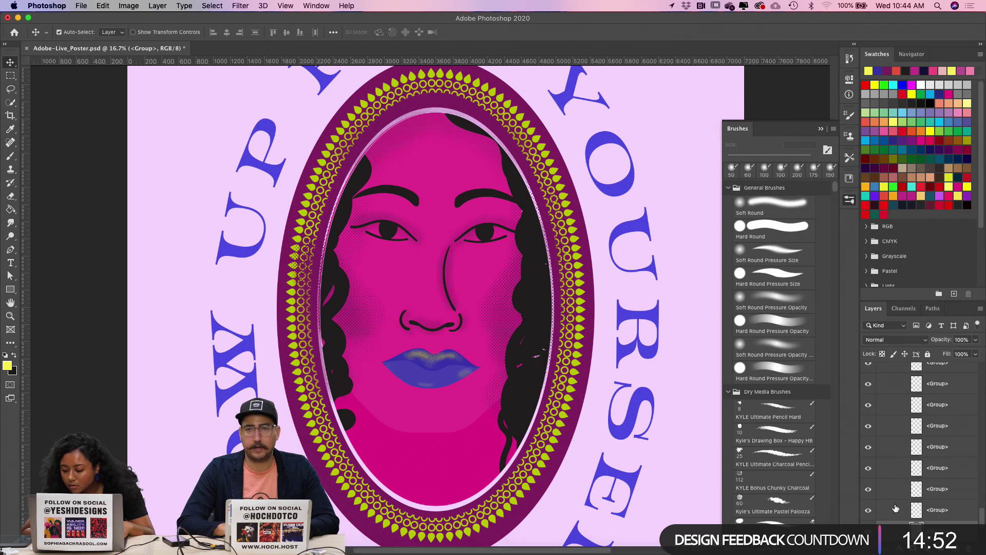
Step: Try moving the hair and overlapping mirror parts aside to see which layers they belong to, and undo those moves
{"action": "scroll", "coordinate": [918, 482], "scroll_direction": "down", "scroll_amount": 2}
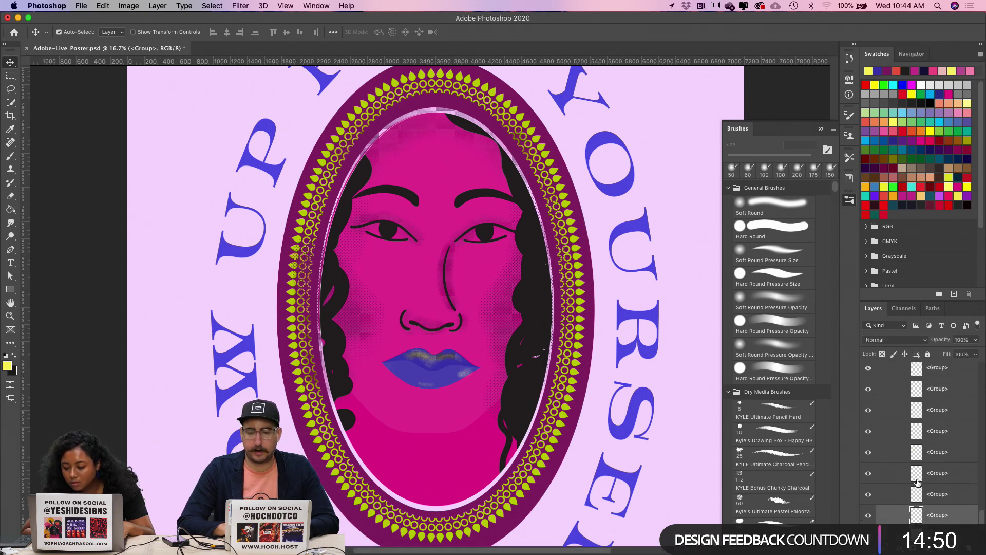
{"action": "scroll", "coordinate": [918, 482], "scroll_direction": "down", "scroll_amount": 2}
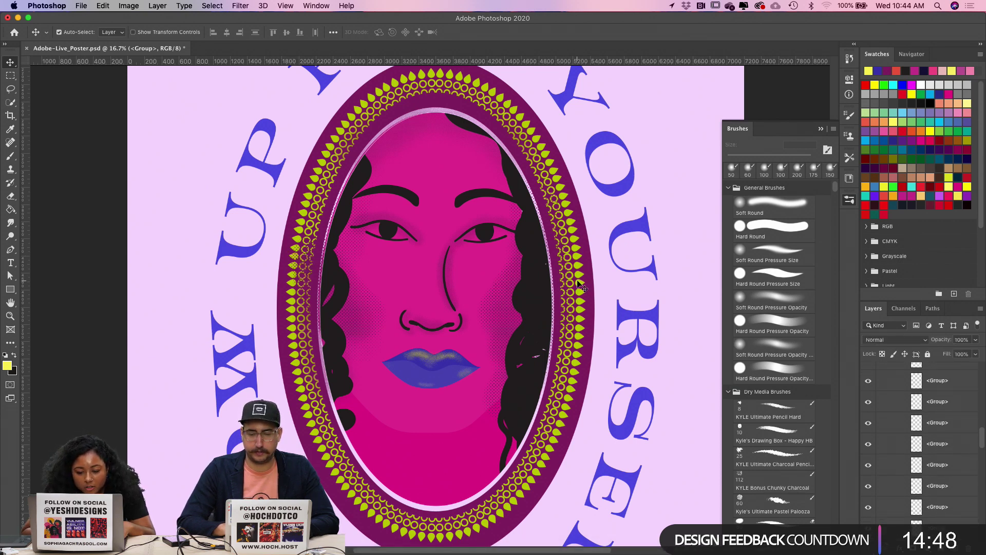
{"action": "left_click_drag", "start_coordinate": [550, 283], "coordinate": [466, 285]}
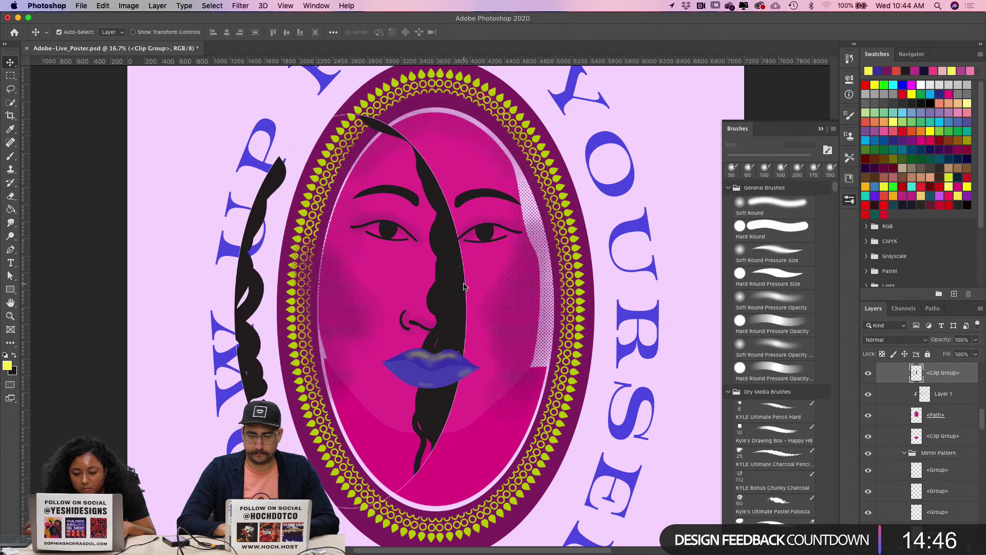
{"action": "key", "text": "ctrl+z"}
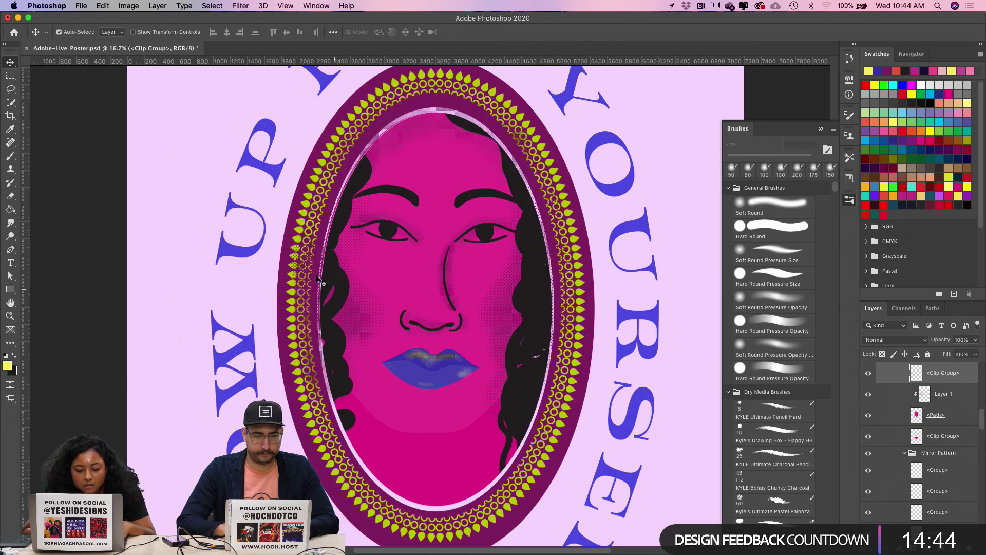
{"action": "left_click_drag", "start_coordinate": [303, 279], "coordinate": [344, 313]}
{"action": "key", "text": "super+z"}
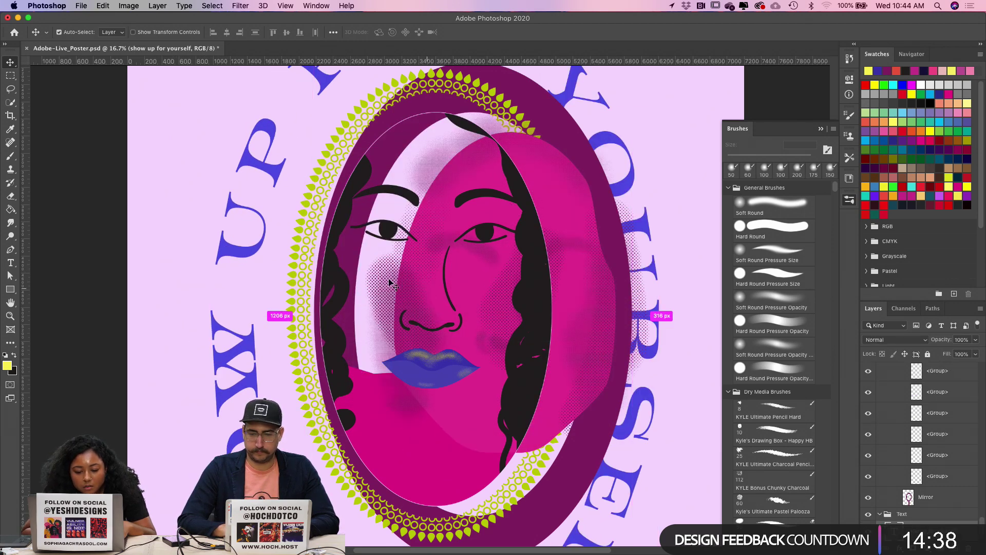
{"action": "left_click_drag", "start_coordinate": [385, 273], "coordinate": [356, 269]}
{"action": "key", "text": "super+z"}
{"action": "key", "text": "super+z"}
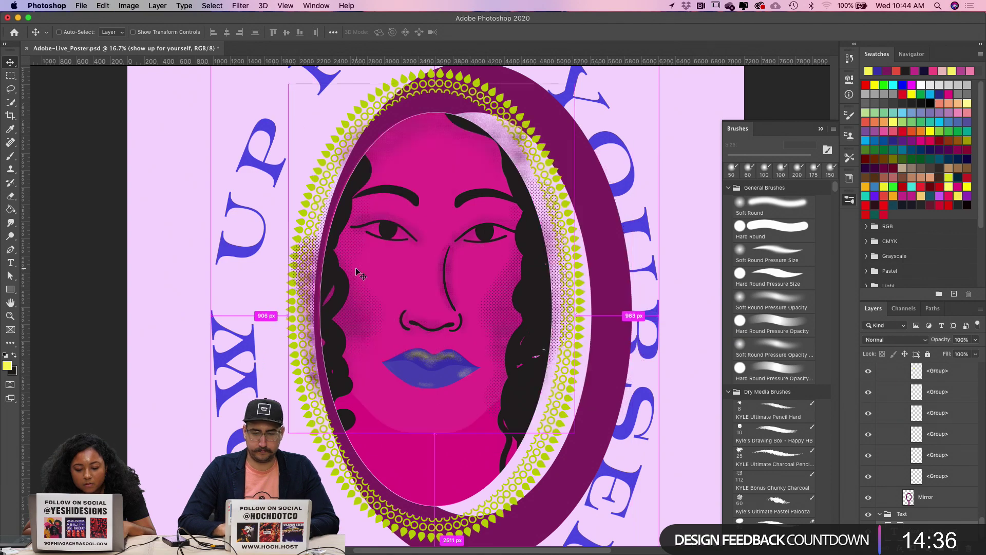
{"action": "key", "text": "super+z"}
Step: Select the face's <Path> layer and toggle its visibility to examine the halftone overlapping the mirror frame
{"action": "left_click", "coordinate": [311, 259]}
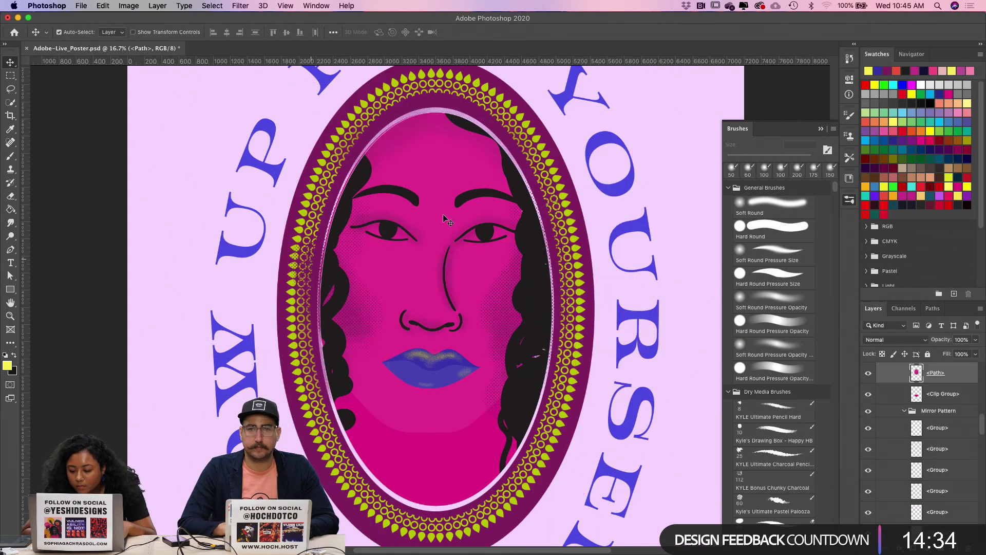
{"action": "left_click", "coordinate": [872, 379]}
{"action": "left_click", "coordinate": [872, 379]}
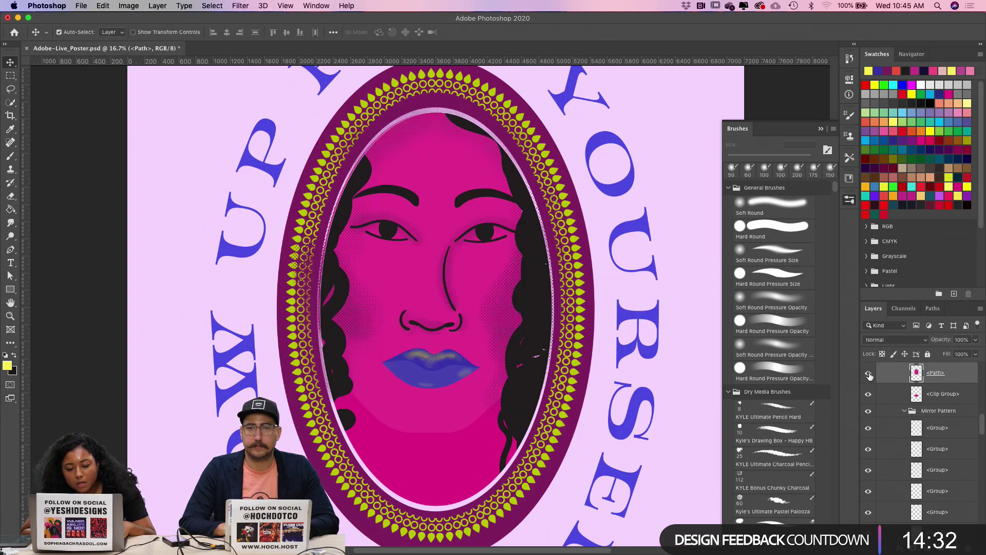
{"action": "scroll", "coordinate": [947, 386], "scroll_direction": "up", "scroll_amount": 3}
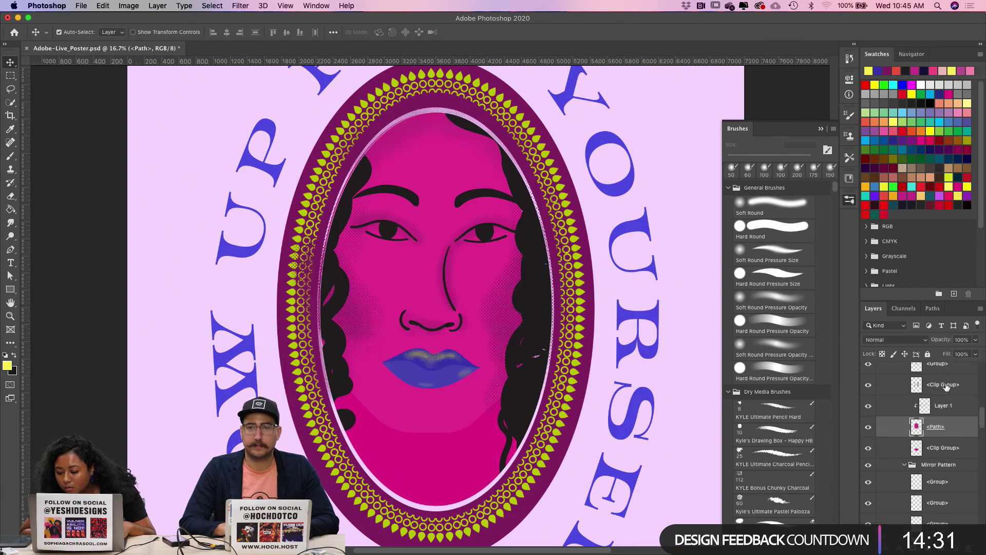
{"action": "left_click", "coordinate": [869, 428]}
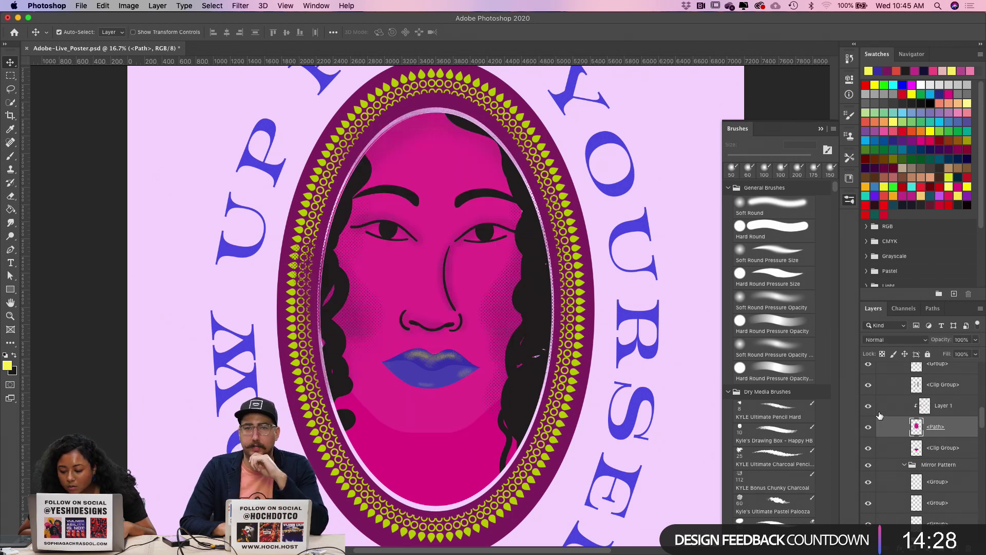
{"action": "scroll", "coordinate": [278, 274], "scroll_direction": "up", "scroll_amount": 5}
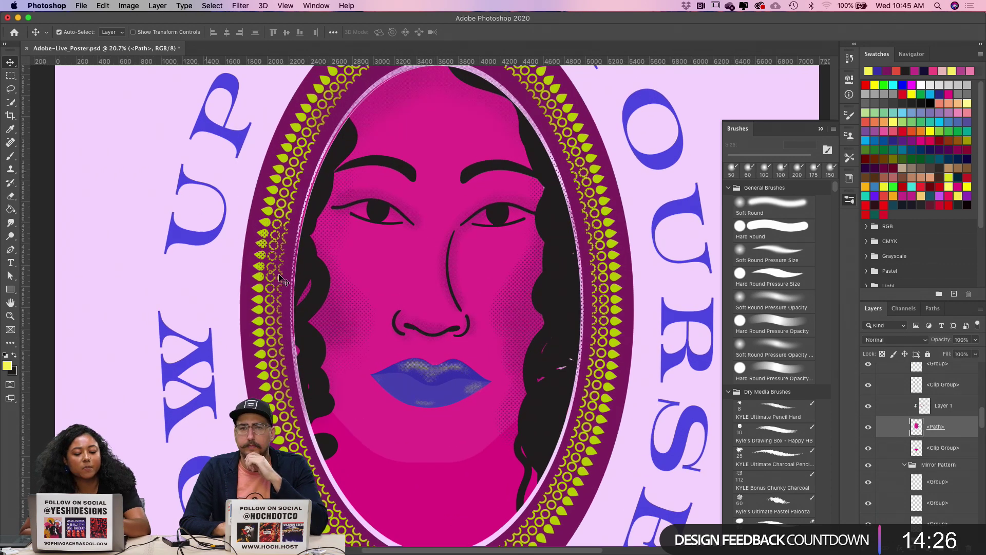
{"action": "scroll", "coordinate": [283, 246], "scroll_direction": "down", "scroll_amount": 5}
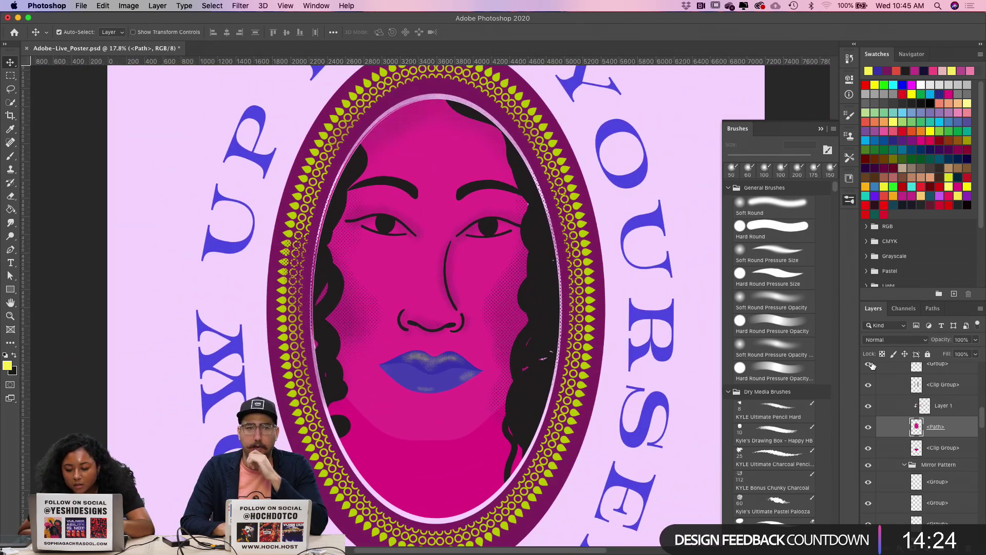
{"action": "scroll", "coordinate": [899, 427], "scroll_direction": "up", "scroll_amount": 1}
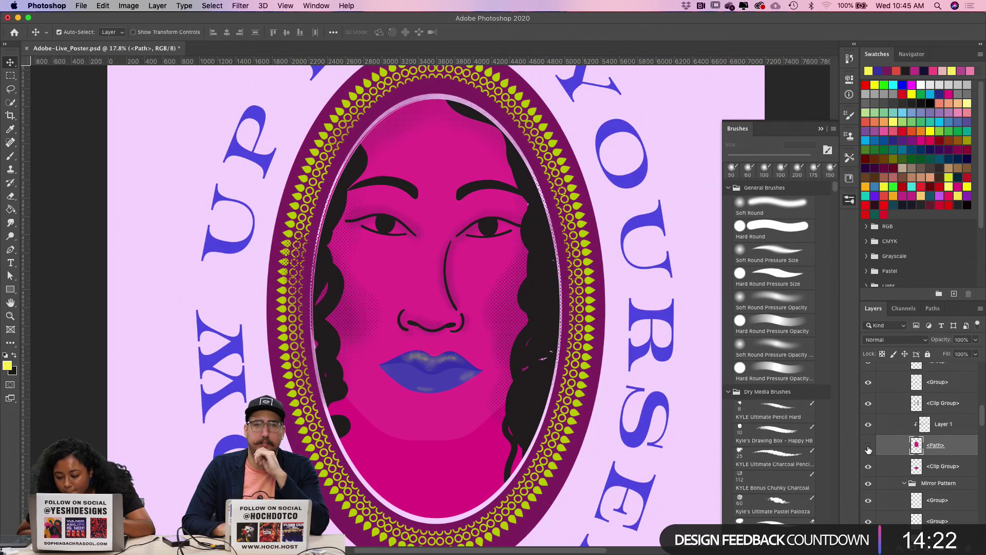
{"action": "left_click", "coordinate": [868, 448]}
{"action": "left_click", "coordinate": [868, 448]}
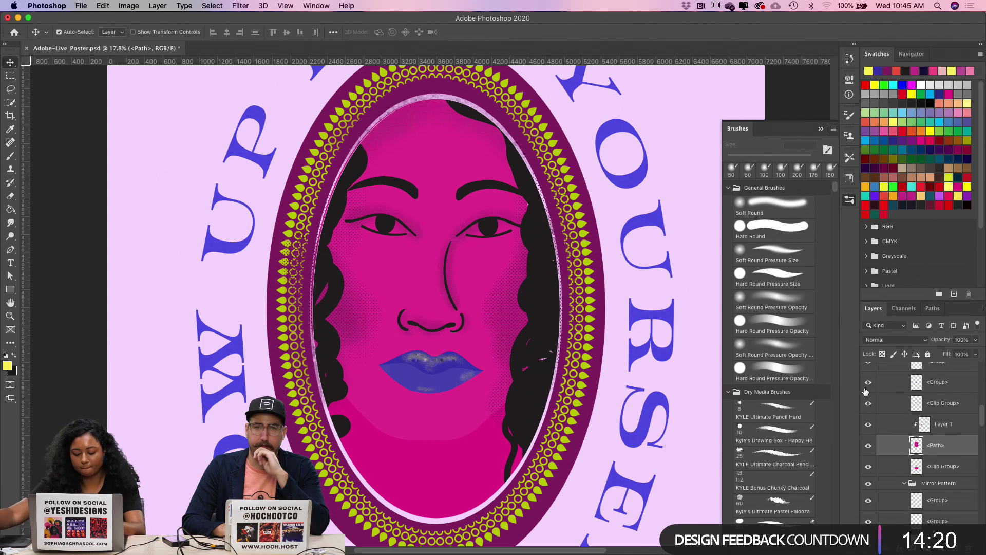
Step: Try erasing the halftone spill on the frame beside the face with a hard round 1800 px eraser and undo it
{"action": "key", "text": "e"}
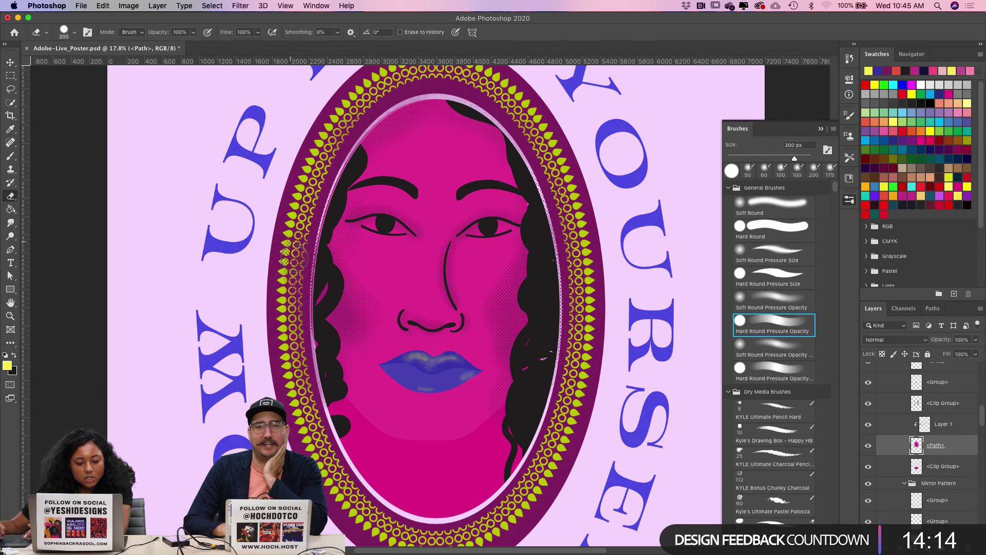
{"action": "key", "text": "bracketright"}
{"action": "key", "text": "bracketright"}
{"action": "key", "text": "bracketright"}
{"action": "key", "text": "bracketright"}
{"action": "key", "text": "bracketright"}
{"action": "key", "text": "bracketright"}
{"action": "key", "text": "bracketright"}
{"action": "key", "text": "bracketright"}
{"action": "key", "text": "bracketright"}
{"action": "key", "text": "bracketright"}
{"action": "key", "text": "bracketright"}
{"action": "key", "text": "bracketright"}
{"action": "key", "text": "bracketright"}
{"action": "key", "text": "bracketright"}
{"action": "key", "text": "bracketright"}
{"action": "left_click_drag", "start_coordinate": [295, 247], "coordinate": [296, 293]}
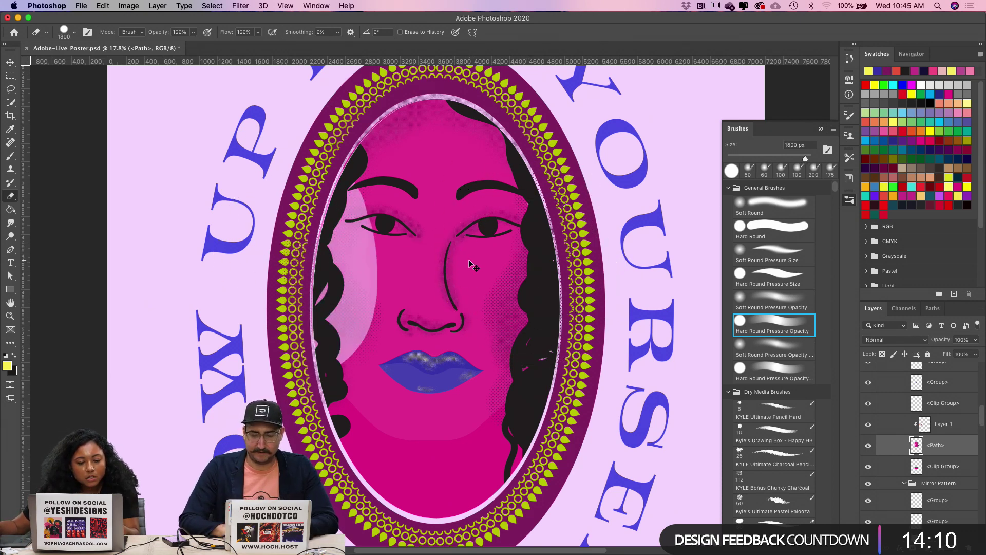
{"action": "key", "text": "super+z"}
{"action": "key", "text": "bracketleft"}
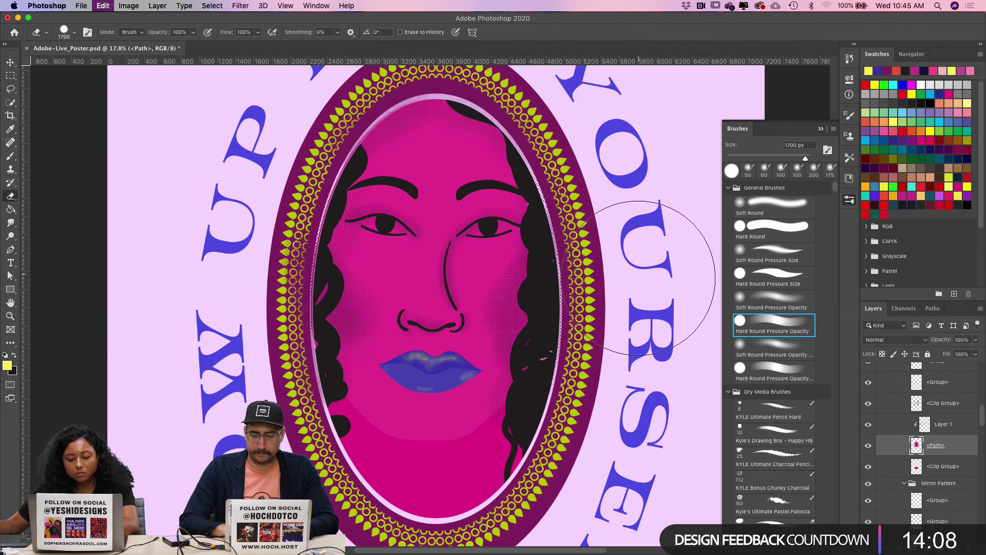
Step: Select the neck's <Clip Group> layer, check it by toggling its visibility and add a new layer above it
{"action": "key", "text": "b"}
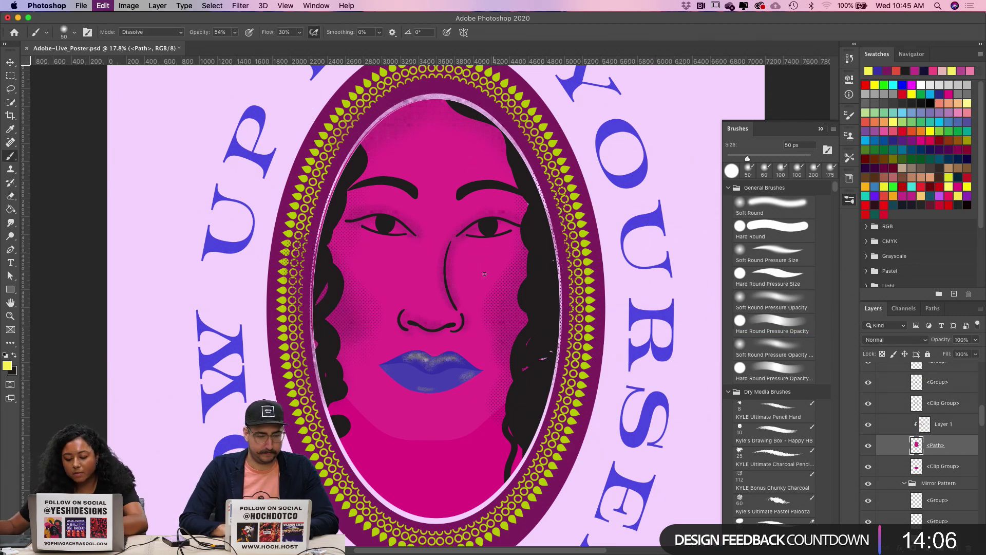
{"action": "key", "text": "super+minus"}
{"action": "key", "text": "v"}
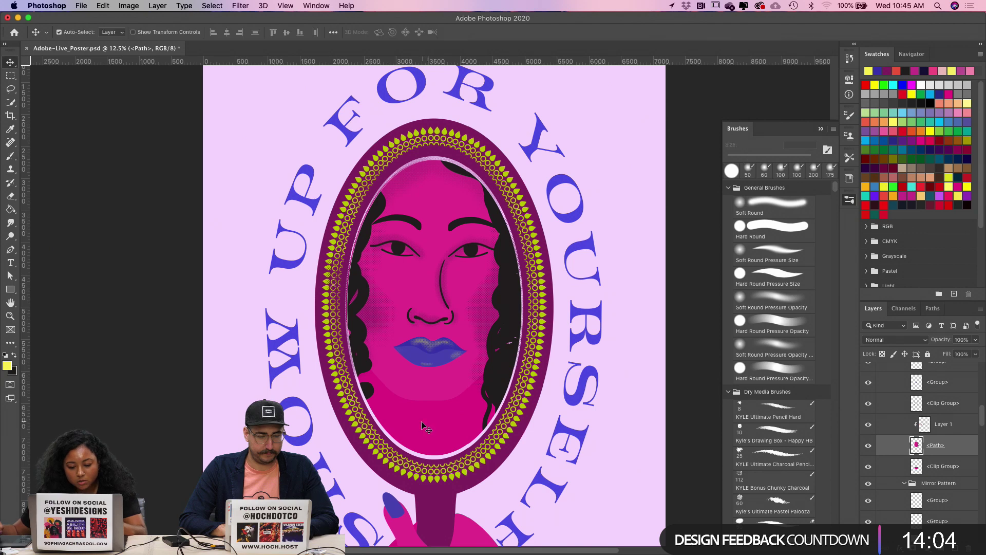
{"action": "left_click", "coordinate": [442, 440]}
{"action": "left_click", "coordinate": [866, 468]}
{"action": "left_click", "coordinate": [866, 468]}
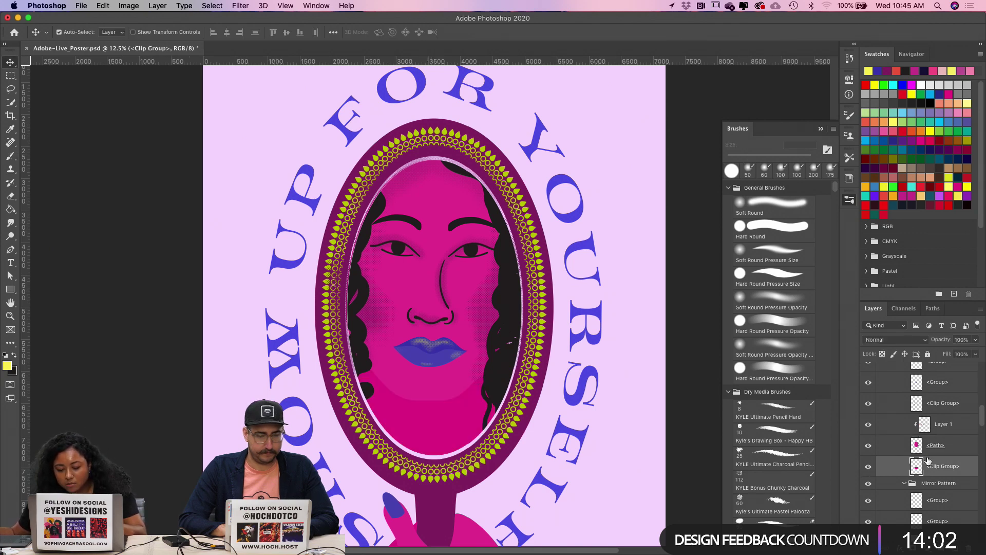
{"action": "left_click", "coordinate": [956, 548]}
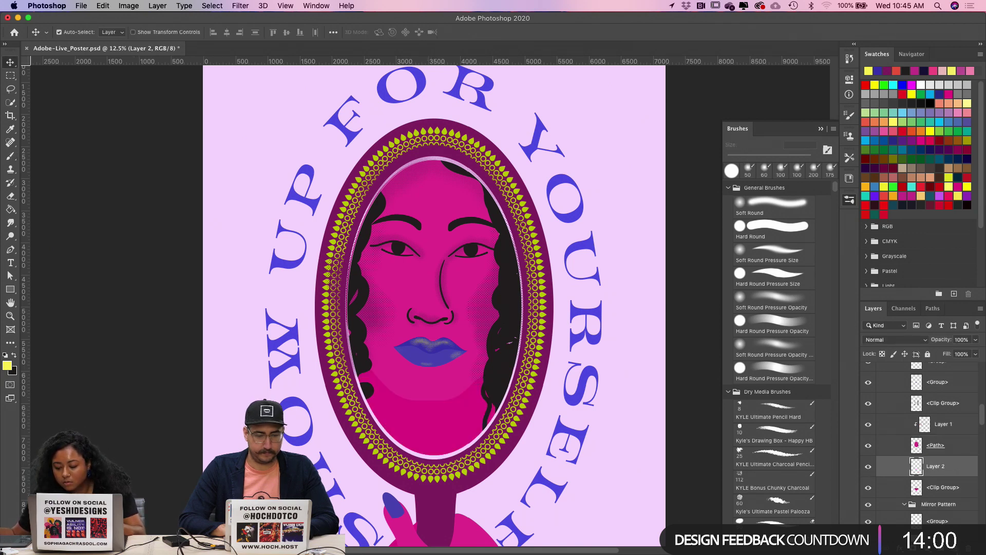
Step: Clip Layer 2 to the neck's <Clip Group> layer and choose the Kyle's Halftone - Kyle 45 Small brush at 300 px
{"action": "left_click", "coordinate": [906, 471], "text": "alt"}
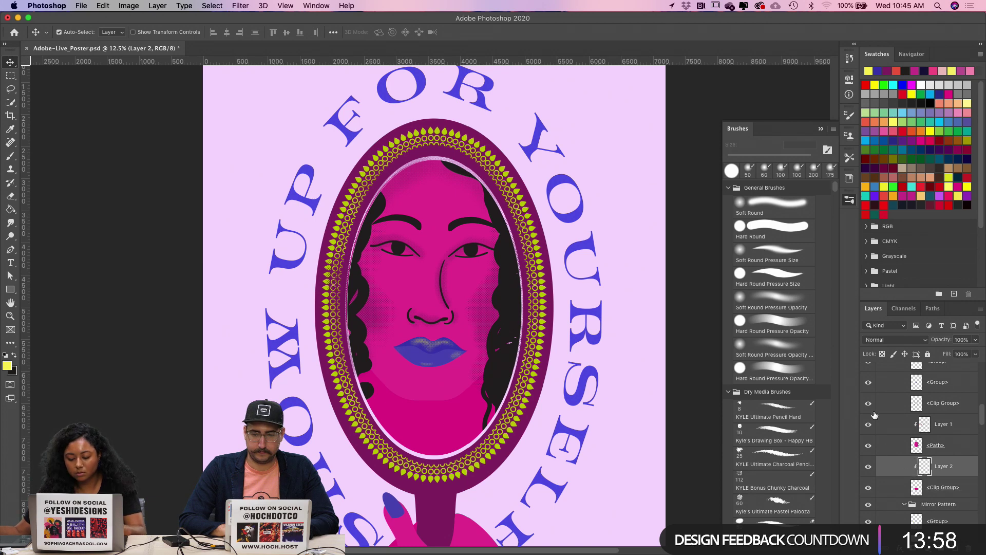
{"action": "key", "text": "b"}
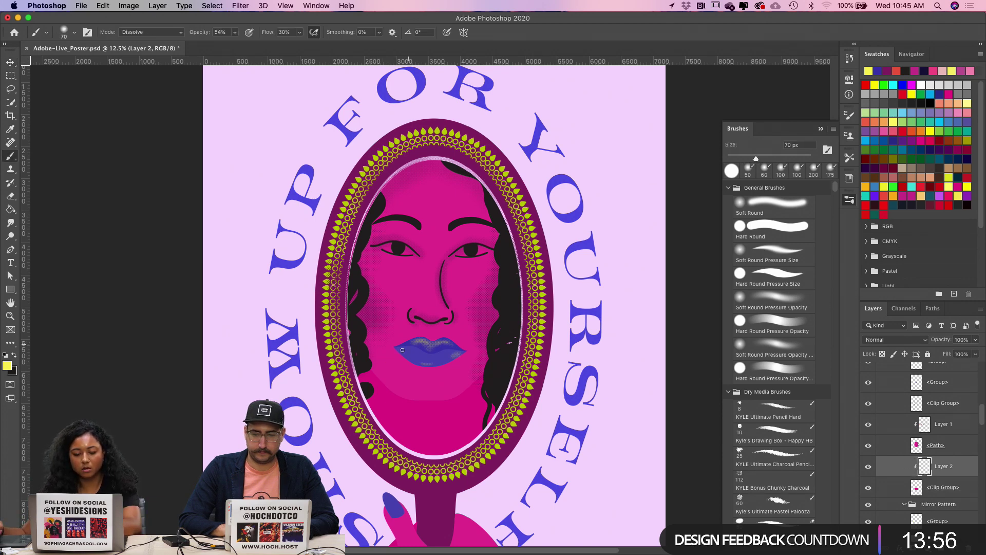
{"action": "key", "text": "bracketright"}
{"action": "key", "text": "bracketright"}
{"action": "key", "text": "bracketright"}
{"action": "key", "text": "bracketright"}
{"action": "key", "text": "bracketright"}
{"action": "left_click", "coordinate": [71, 32]}
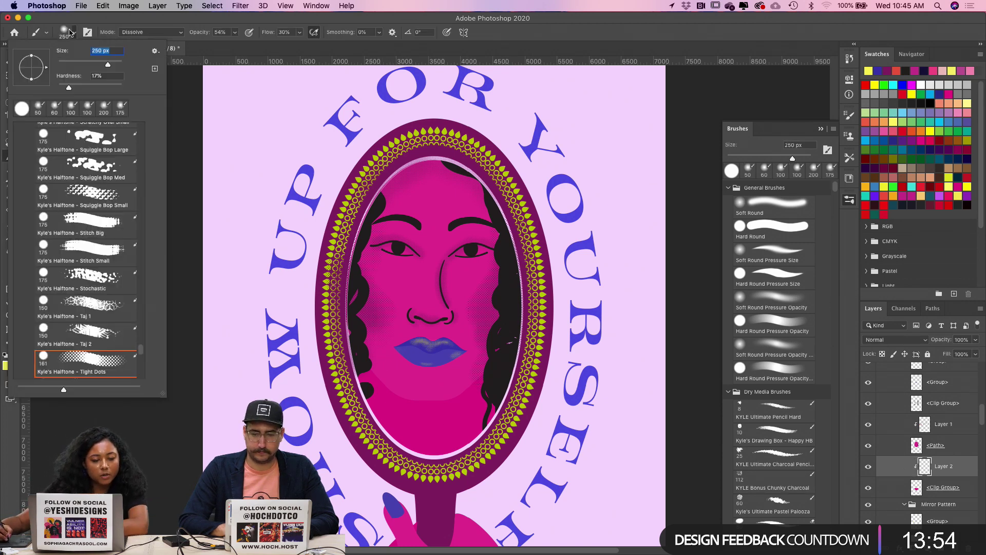
{"action": "scroll", "coordinate": [96, 242], "scroll_direction": "up", "scroll_amount": 10}
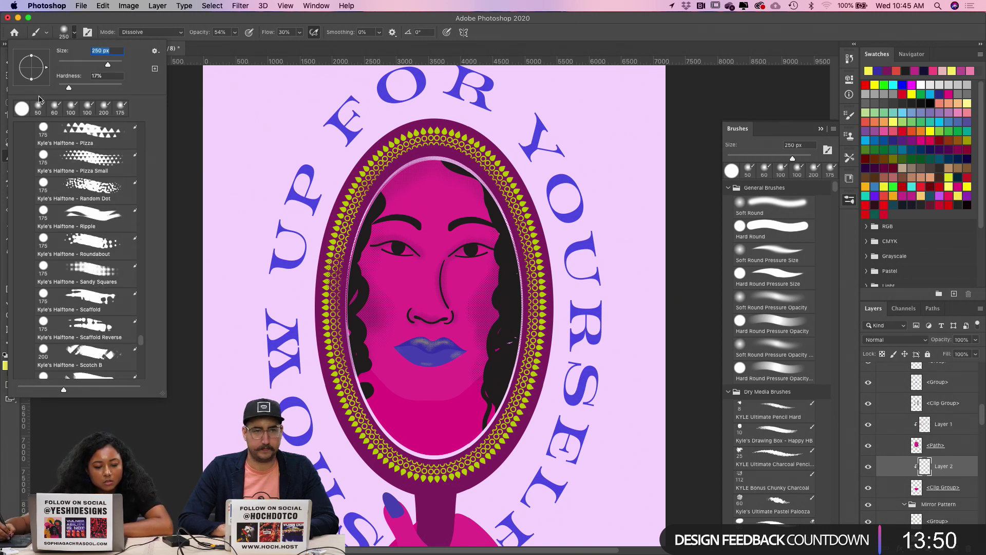
{"action": "left_click", "coordinate": [38, 108]}
{"action": "scroll", "coordinate": [62, 128], "scroll_direction": "up", "scroll_amount": 8}
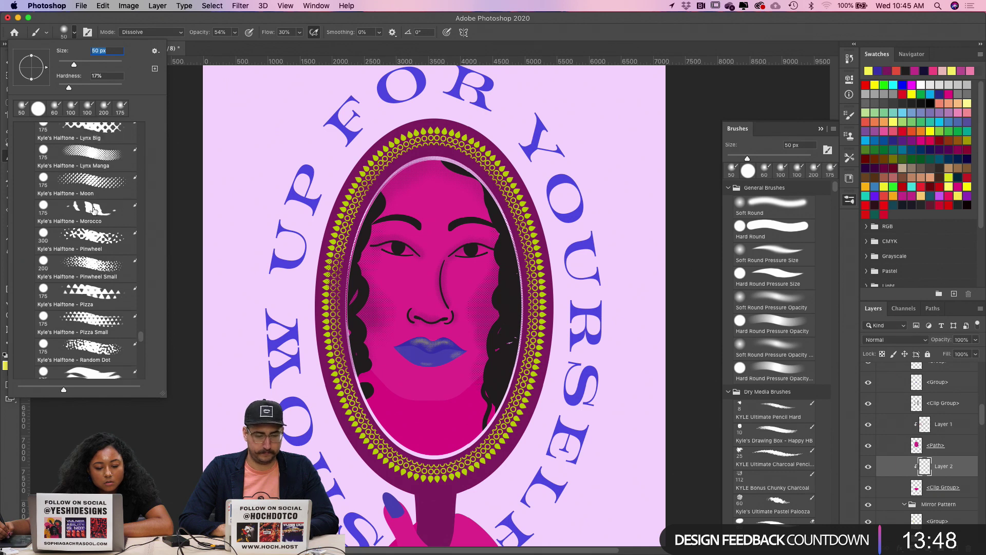
{"action": "scroll", "coordinate": [93, 152], "scroll_direction": "up", "scroll_amount": 8}
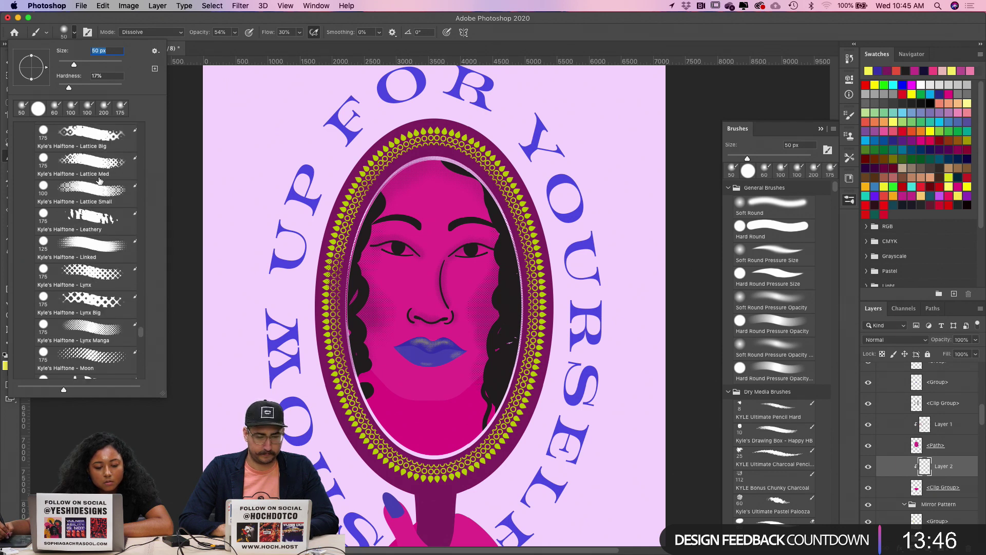
{"action": "scroll", "coordinate": [96, 180], "scroll_direction": "up", "scroll_amount": 1}
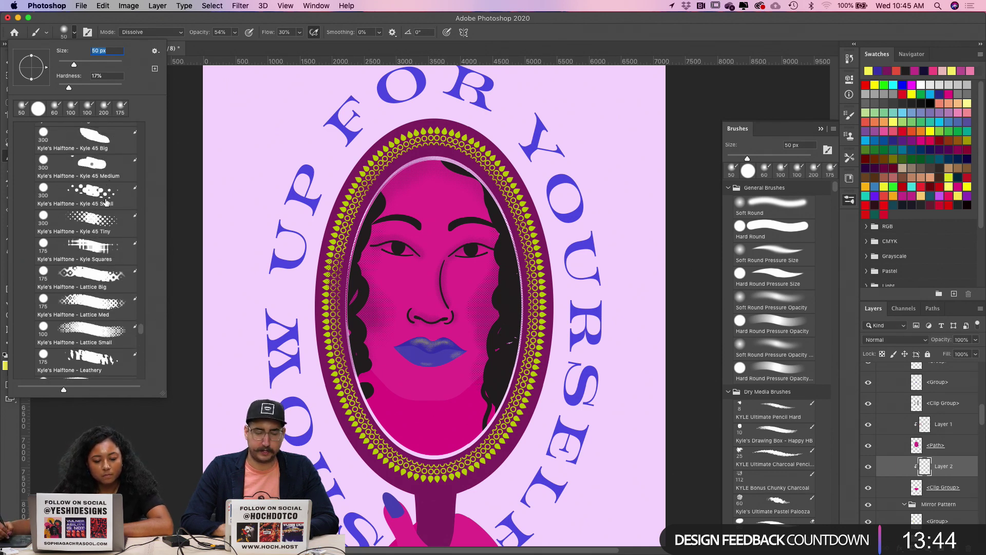
{"action": "left_click", "coordinate": [104, 198]}
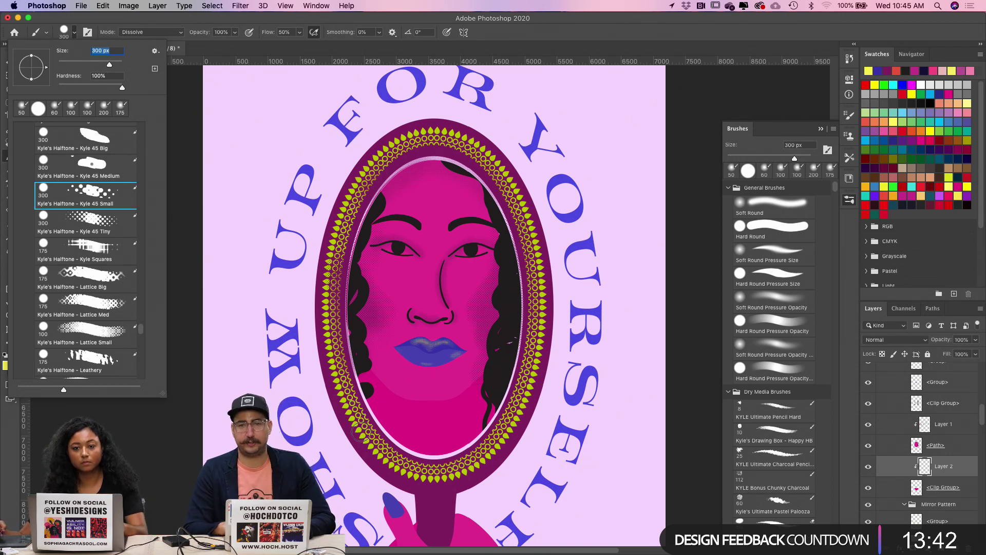
Step: Try a yellow halftone stroke on the neck, undo it, and pick dark purple from Color Group 6 in the Adobe Live library
{"action": "left_click_drag", "start_coordinate": [385, 412], "coordinate": [357, 371]}
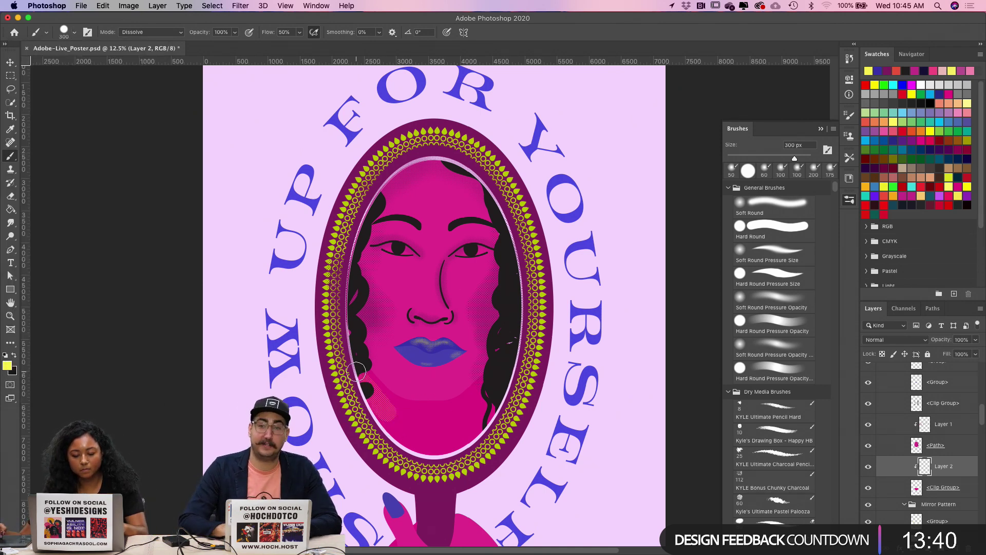
{"action": "key", "text": "super+z"}
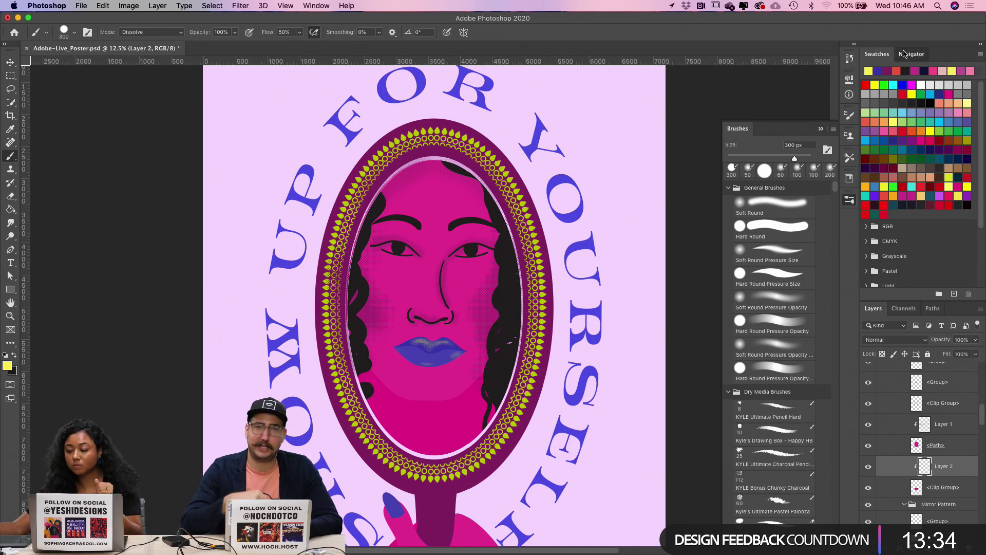
{"action": "left_click", "coordinate": [905, 54]}
{"action": "left_click", "coordinate": [877, 54]}
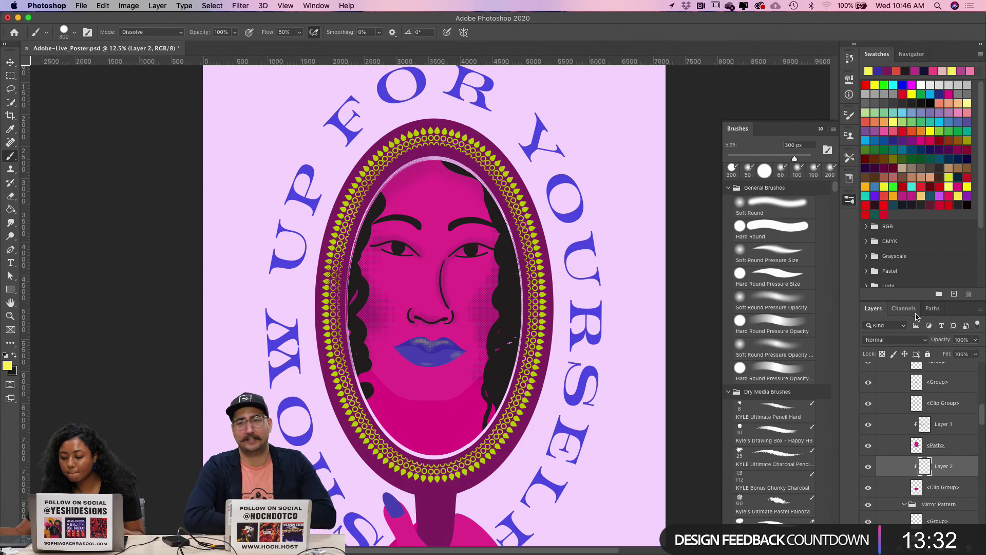
{"action": "left_click", "coordinate": [316, 5]}
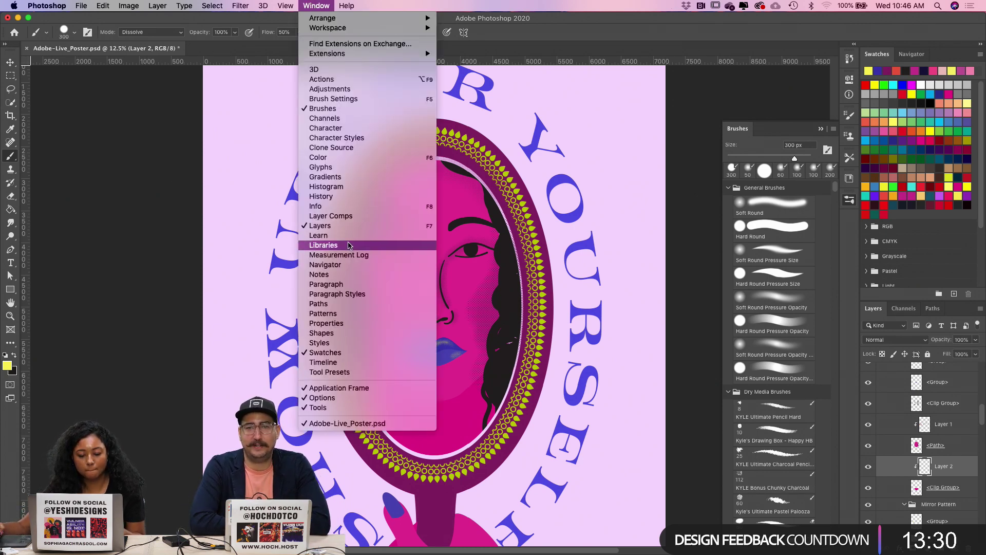
{"action": "left_click", "coordinate": [347, 246]}
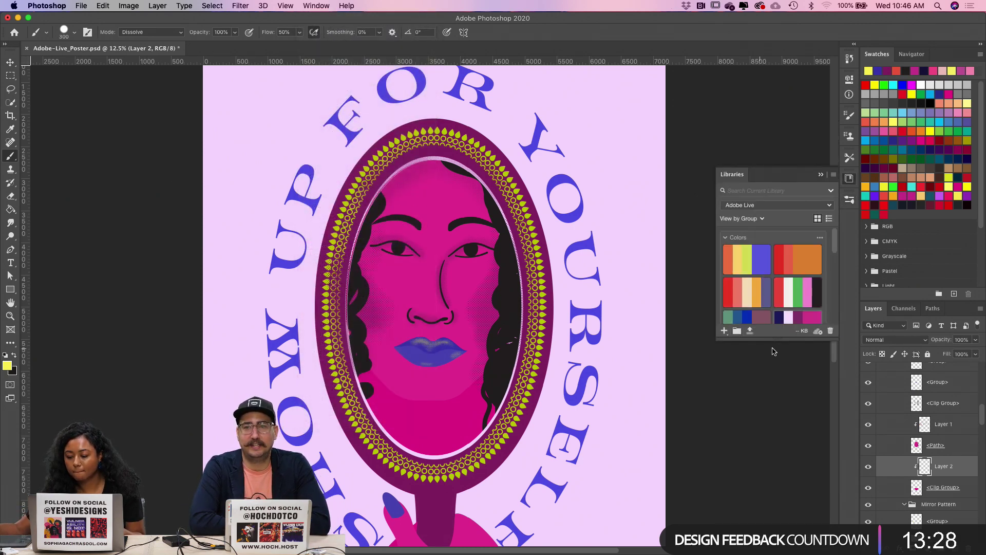
{"action": "left_click_drag", "start_coordinate": [778, 342], "coordinate": [779, 481]}
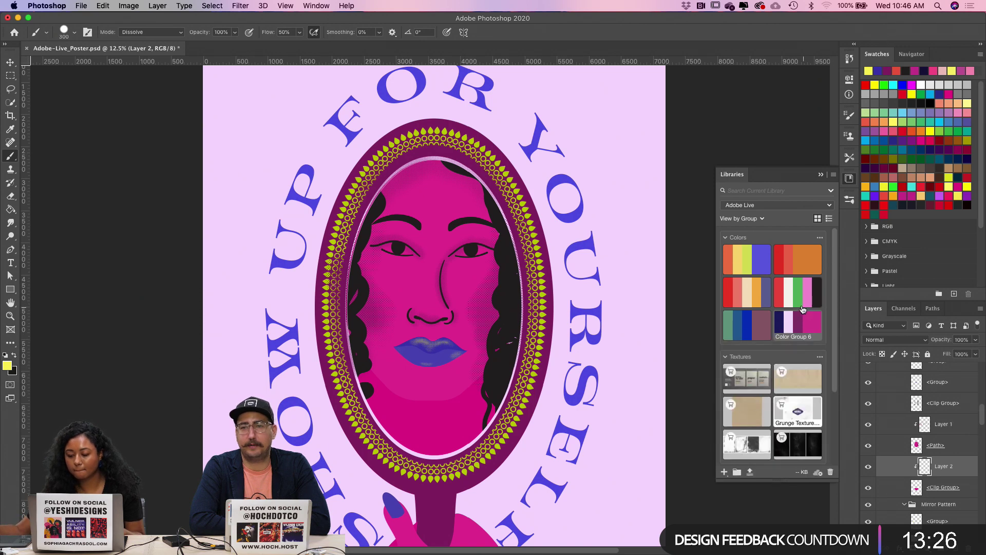
{"action": "left_click", "coordinate": [798, 322]}
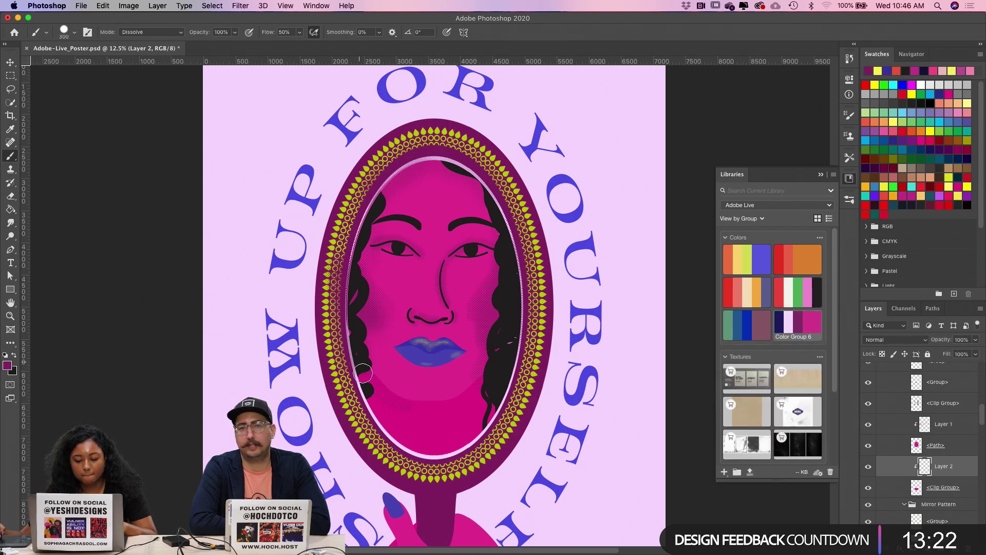
Step: Set the brush hardness to 46% and paint dark purple halftone shading over the neck on Layer 2
{"action": "left_click", "coordinate": [64, 31]}
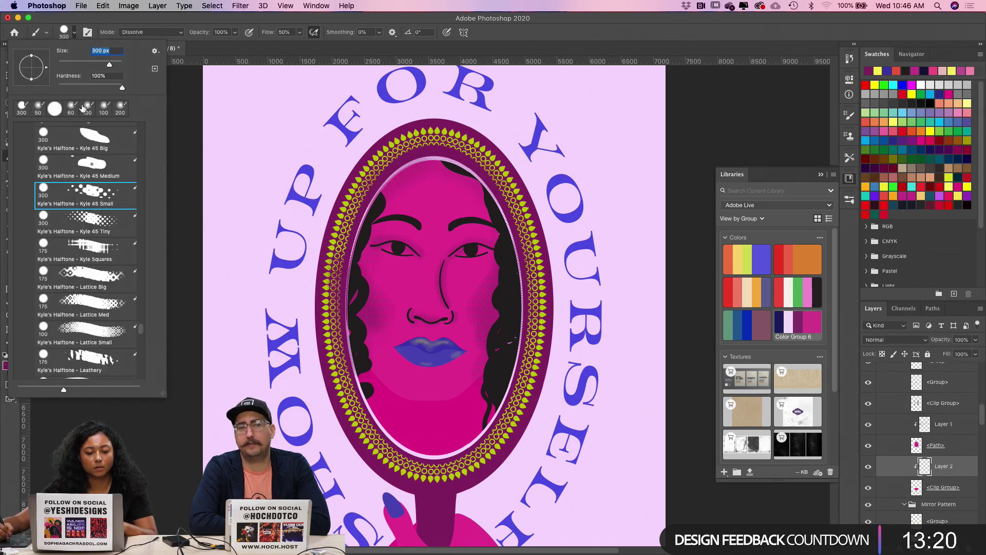
{"action": "left_click", "coordinate": [88, 87]}
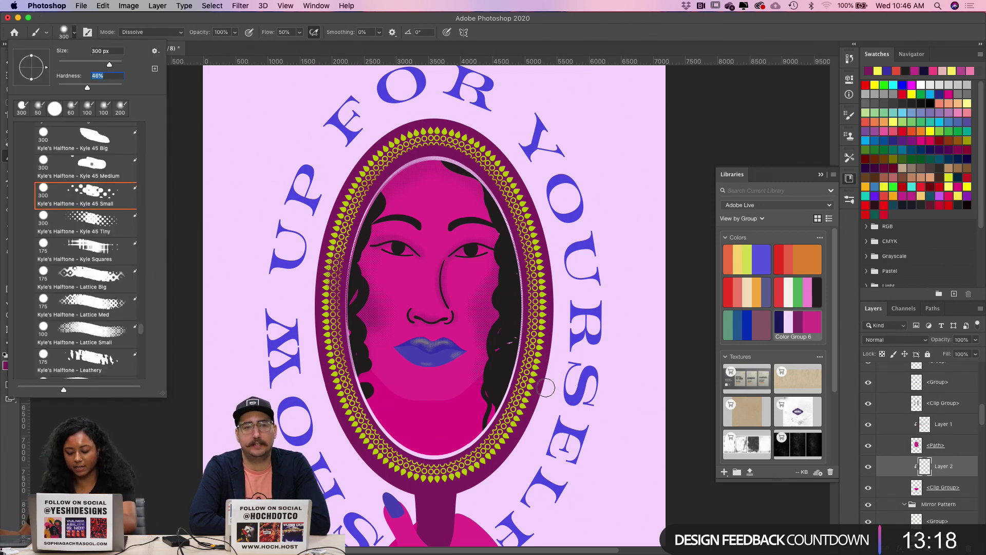
{"action": "left_click", "coordinate": [367, 376]}
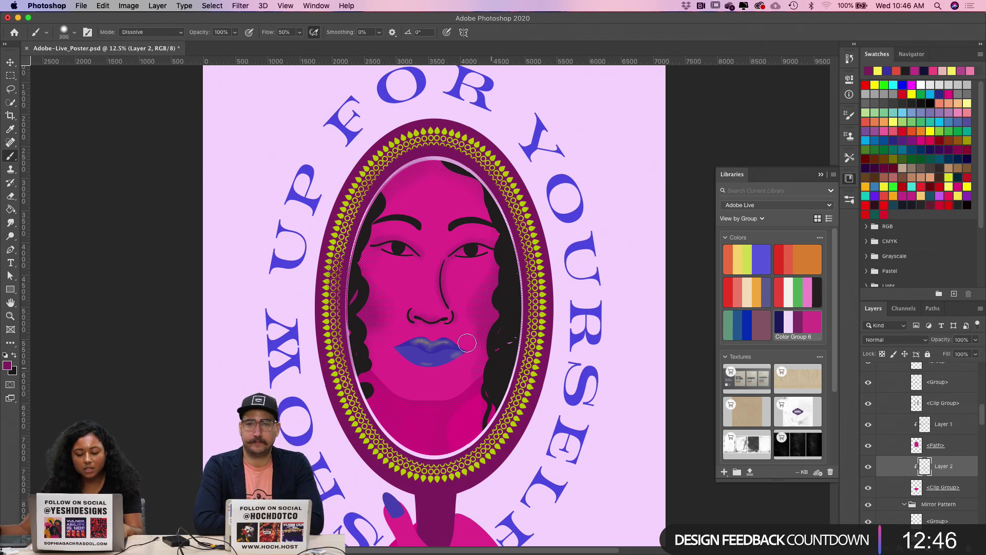
Step: Select the face's Layer 1, set the foreground color to yellow and choose the Kyle's Halftone - Tiny Grit brush at 161 px
{"action": "left_click", "coordinate": [949, 426]}
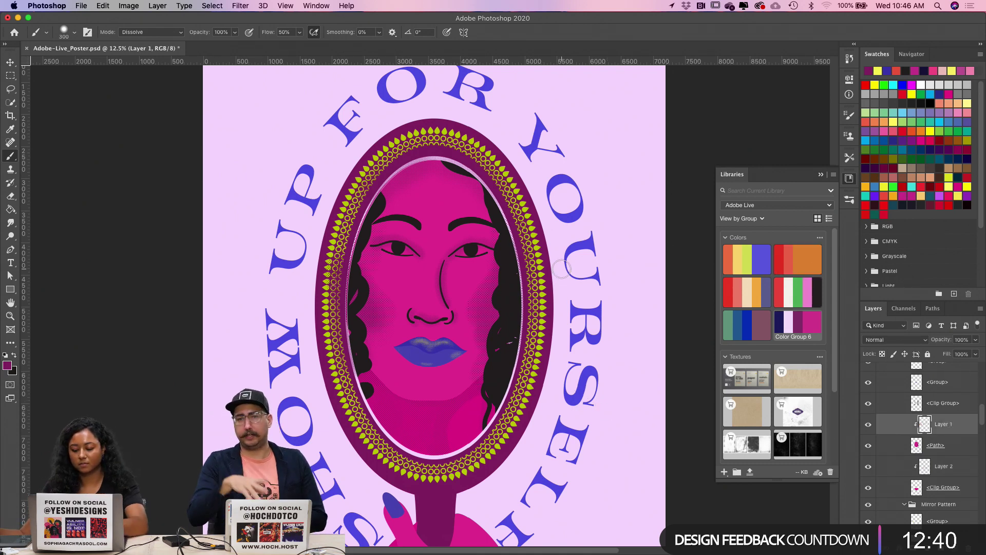
{"action": "key", "text": "super+equal"}
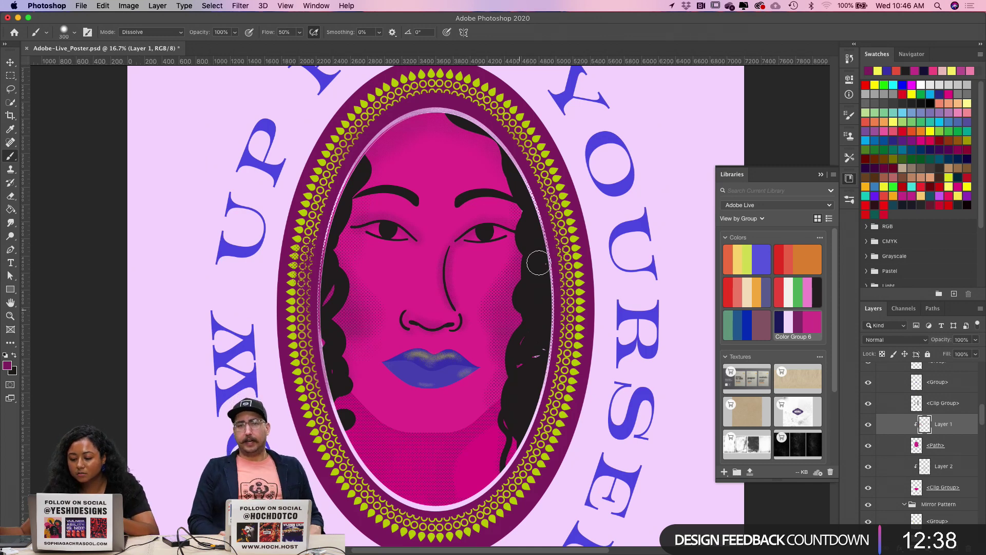
{"action": "left_click", "coordinate": [878, 70]}
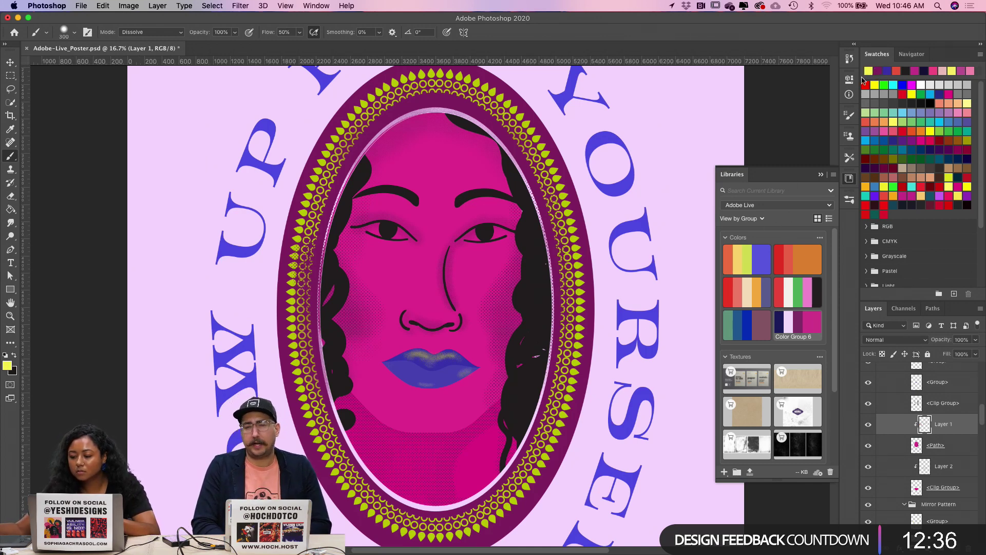
{"action": "key", "text": "bracketleft"}
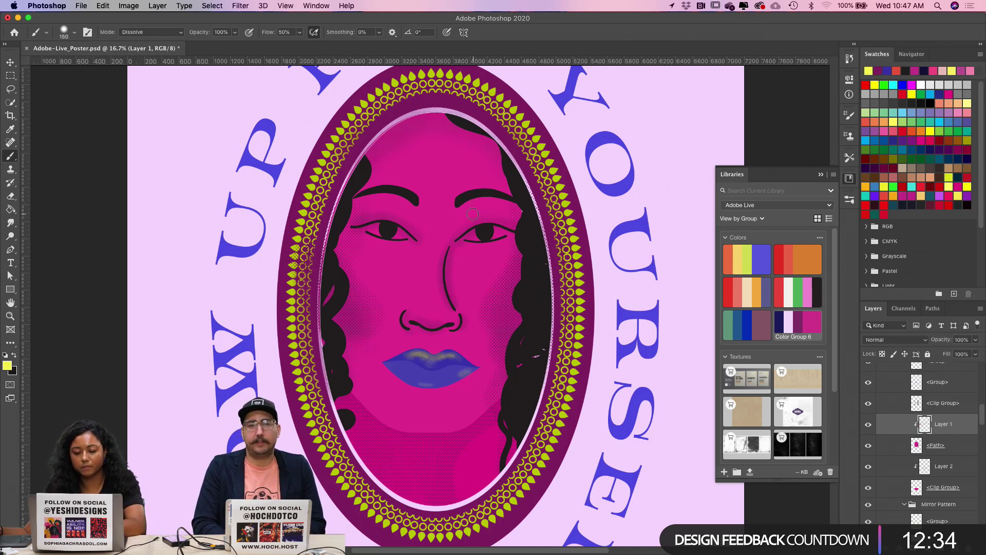
{"action": "left_click", "coordinate": [65, 36]}
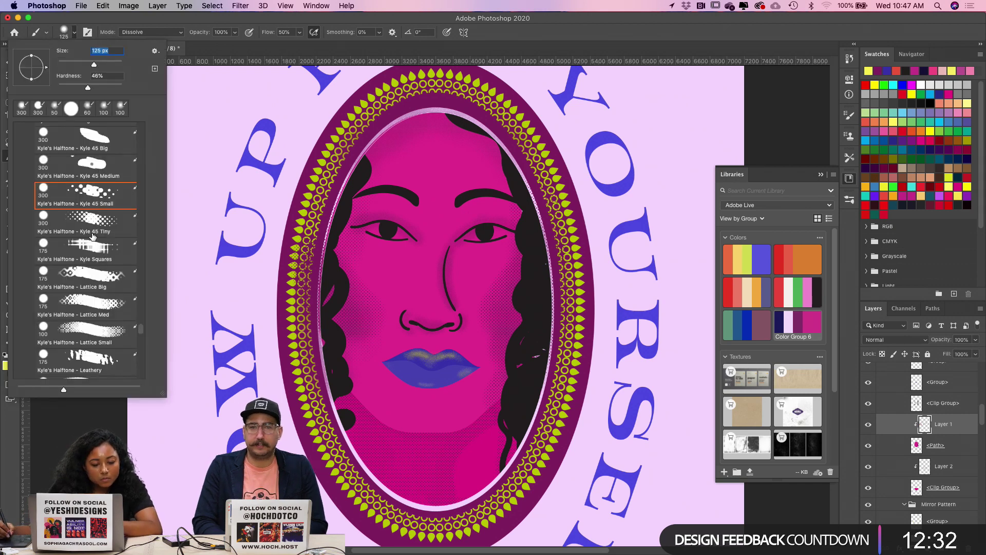
{"action": "scroll", "coordinate": [93, 235], "scroll_direction": "down", "scroll_amount": 8}
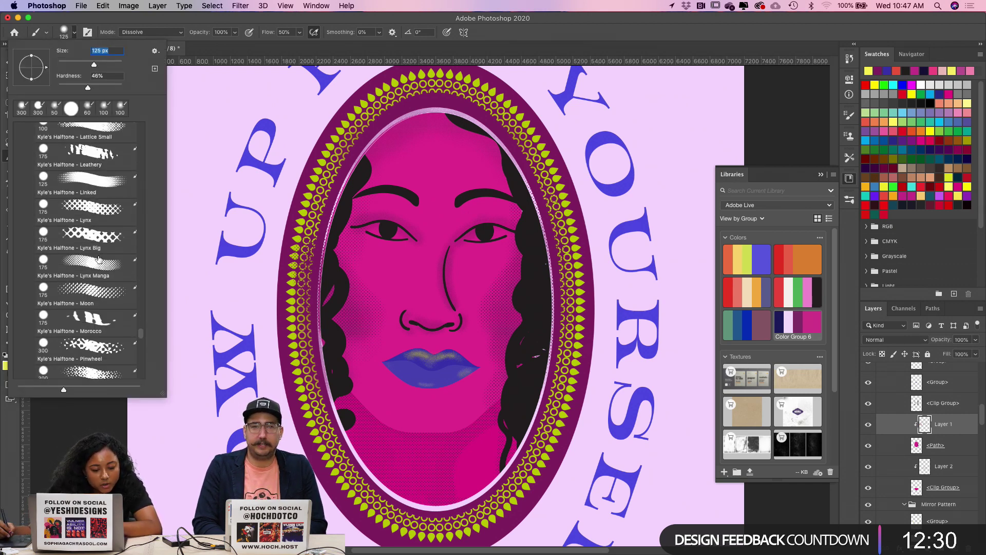
{"action": "scroll", "coordinate": [99, 259], "scroll_direction": "down", "scroll_amount": 6}
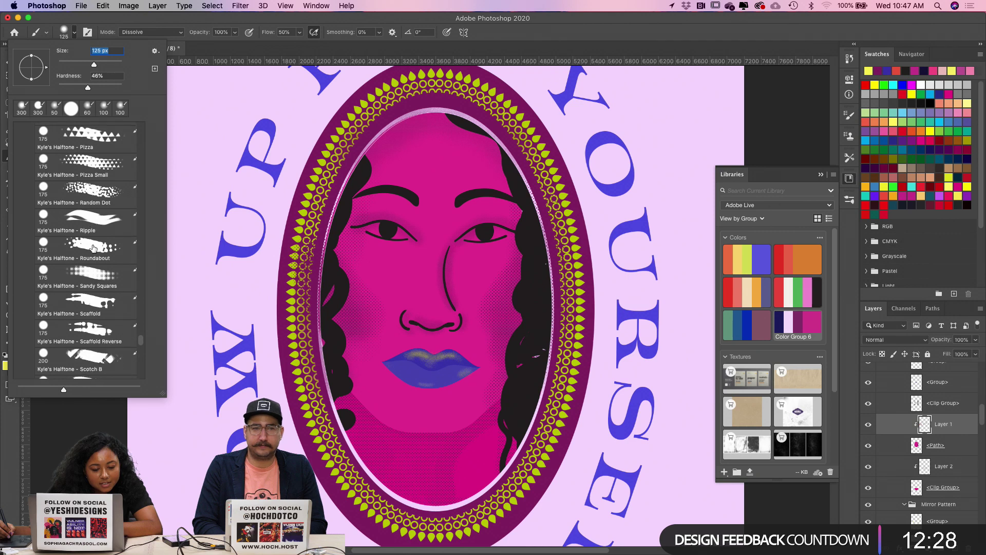
{"action": "scroll", "coordinate": [93, 248], "scroll_direction": "down", "scroll_amount": 5}
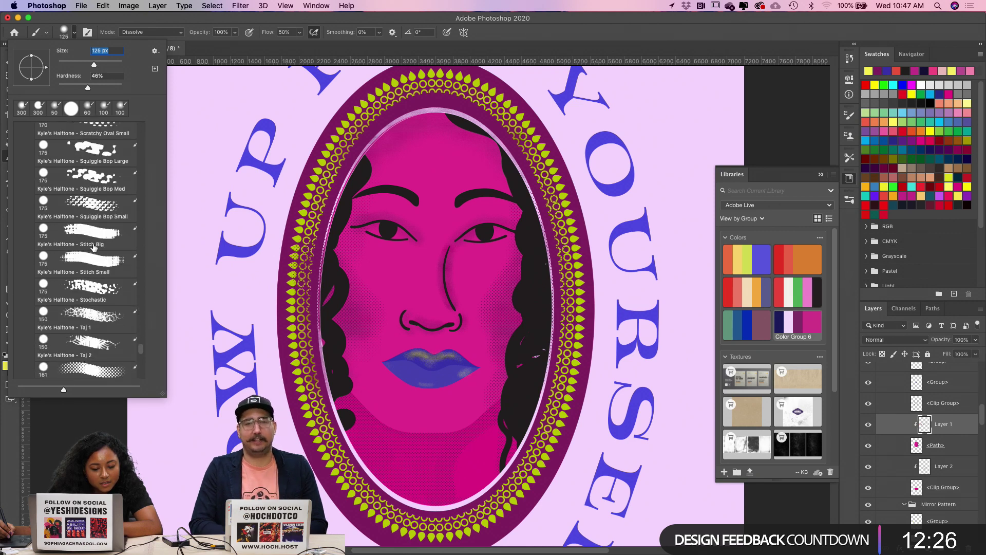
{"action": "scroll", "coordinate": [92, 248], "scroll_direction": "down", "scroll_amount": 6}
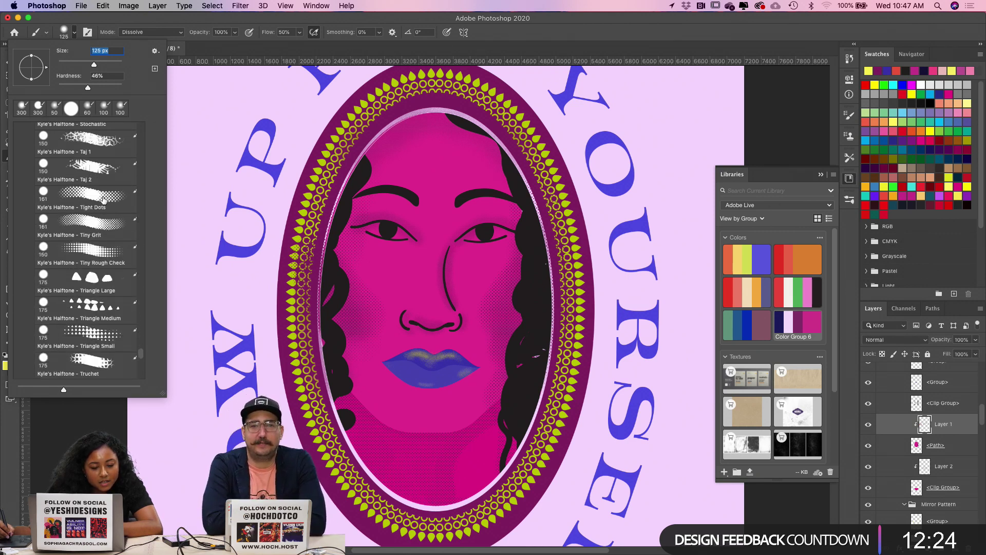
{"action": "left_click", "coordinate": [99, 226]}
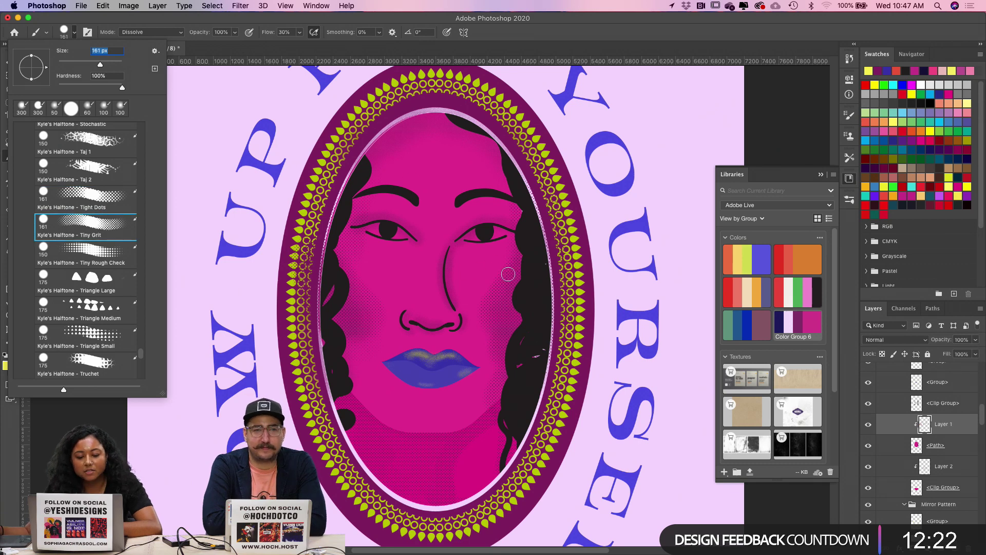
Step: Try a yellow highlight stroke on the cheek beside the nose line and undo it
{"action": "left_click", "coordinate": [478, 268]}
{"action": "left_click_drag", "start_coordinate": [478, 268], "coordinate": [502, 238]}
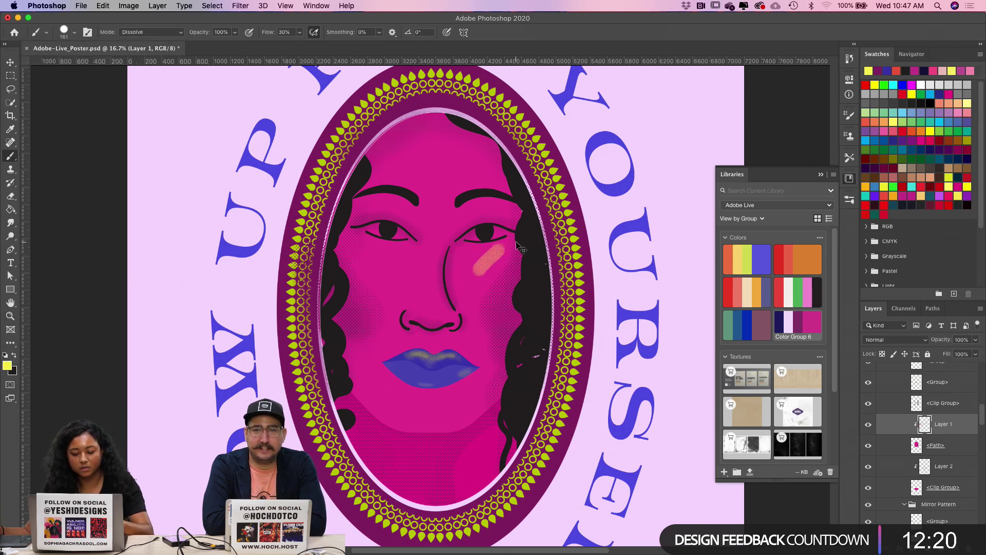
{"action": "key", "text": "super+z"}
Step: Soften the Tiny Grit brush to 46% hardness and lower its opacity to 51%
{"action": "left_click", "coordinate": [63, 31]}
{"action": "left_click_drag", "start_coordinate": [122, 88], "coordinate": [85, 88]}
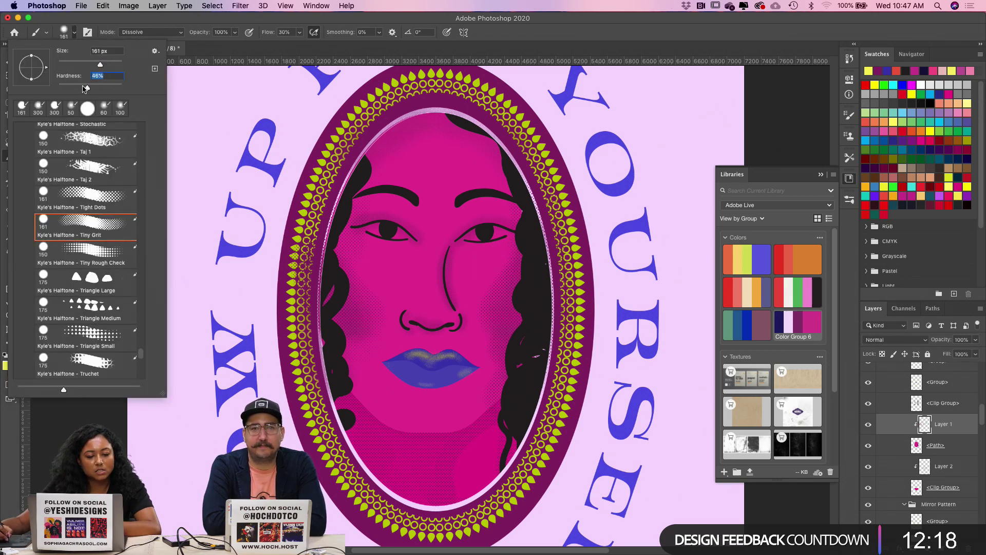
{"action": "key", "text": "Return"}
{"action": "left_click", "coordinate": [235, 32]}
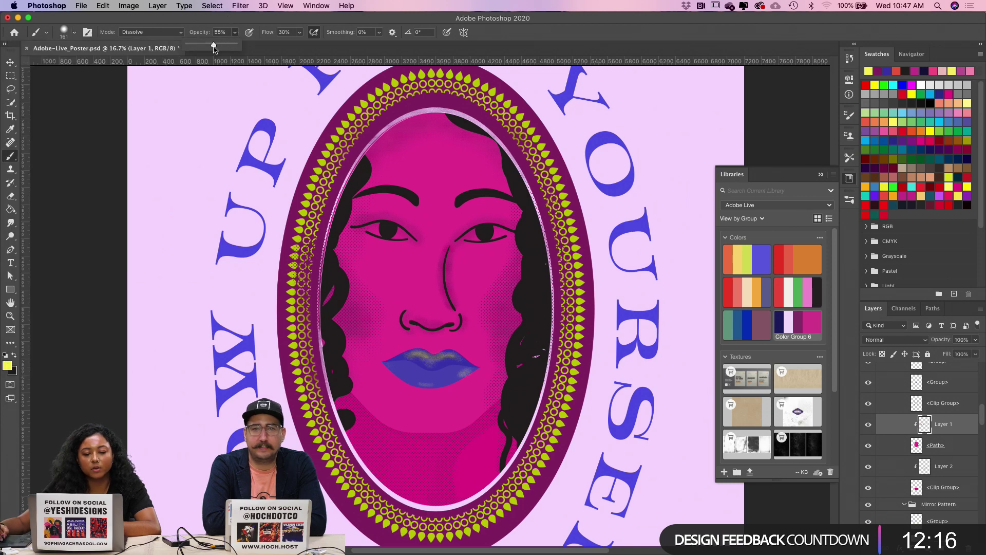
{"action": "left_click", "coordinate": [313, 32]}
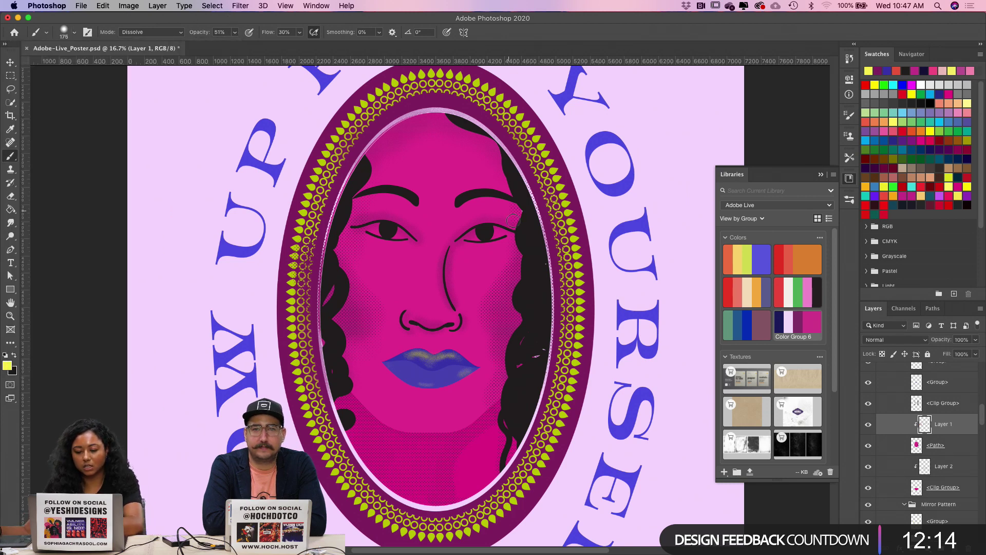
Step: Paint a yellow highlight on the cheek beside the nose line at 300 px, undo it and repaint it higher toward the hair
{"action": "mouse_move", "coordinate": [481, 281]}
{"action": "left_mouse_down"}
{"action": "mouse_move", "coordinate": [515, 254]}
{"action": "mouse_move", "coordinate": [535, 284]}
{"action": "left_mouse_up"}
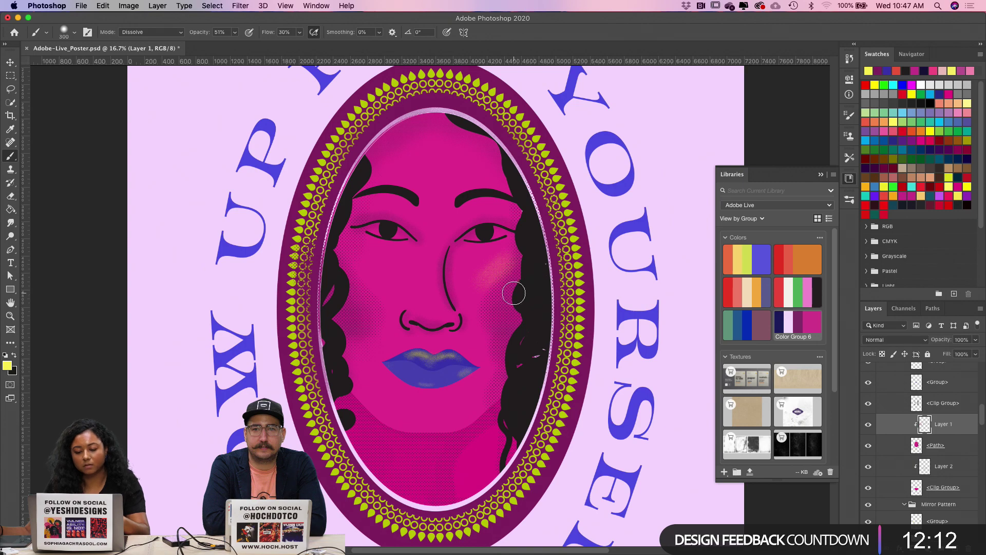
{"action": "key", "text": "super+equal"}
{"action": "key", "text": "super+equal"}
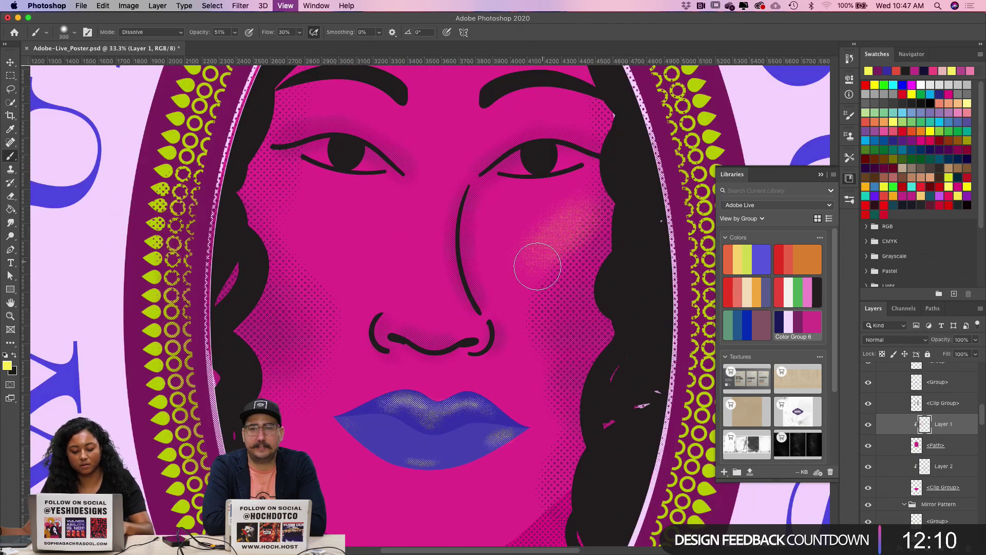
{"action": "key", "text": "super+z"}
{"action": "left_click_drag", "start_coordinate": [561, 248], "coordinate": [594, 201]}
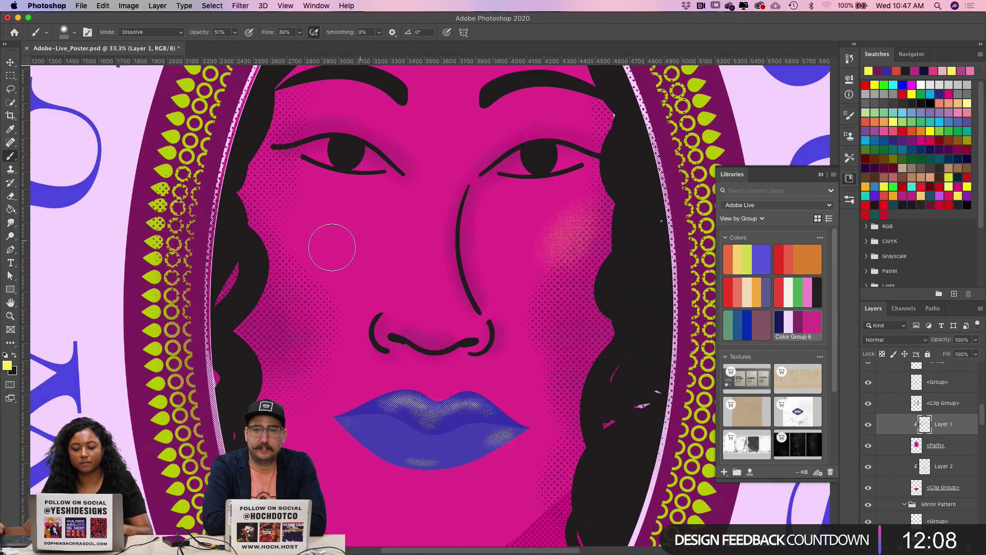
Step: Paint a 300 px yellow highlight on the cheek opposite the nose line, undo it and repaint it from near the hair toward the nose
{"action": "mouse_move", "coordinate": [332, 247]}
{"action": "left_mouse_down"}
{"action": "mouse_move", "coordinate": [271, 205]}
{"action": "mouse_move", "coordinate": [334, 280]}
{"action": "mouse_move", "coordinate": [260, 214]}
{"action": "mouse_move", "coordinate": [298, 262]}
{"action": "left_mouse_up"}
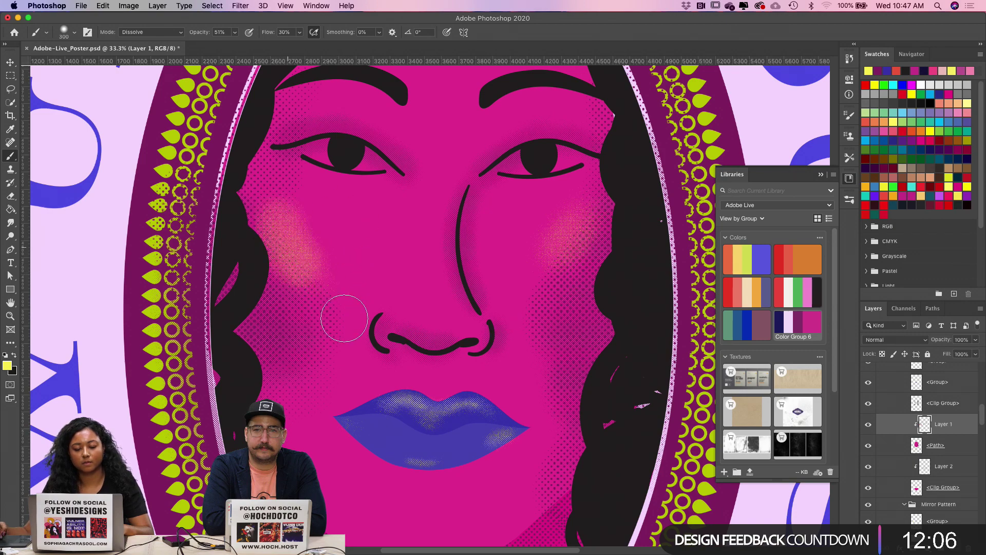
{"action": "key", "text": "super+z"}
{"action": "mouse_move", "coordinate": [275, 205]}
{"action": "left_mouse_down"}
{"action": "mouse_move", "coordinate": [344, 291]}
{"action": "mouse_move", "coordinate": [382, 263]}
{"action": "left_mouse_up"}
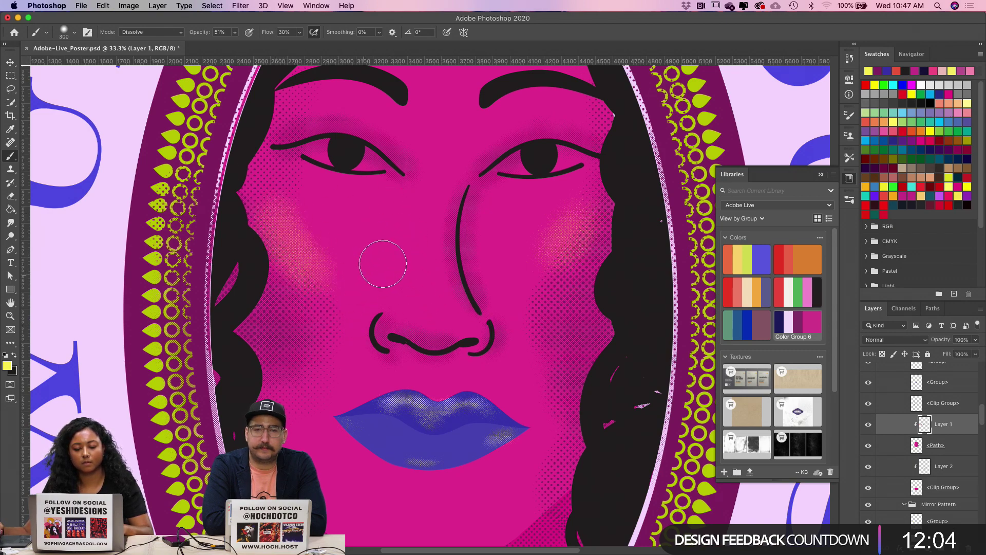
Step: Reduce the brush to 200 px and paint a yellow highlight on the nose tip, undoing the first stroke and repainting it
{"action": "key", "text": "bracketleft"}
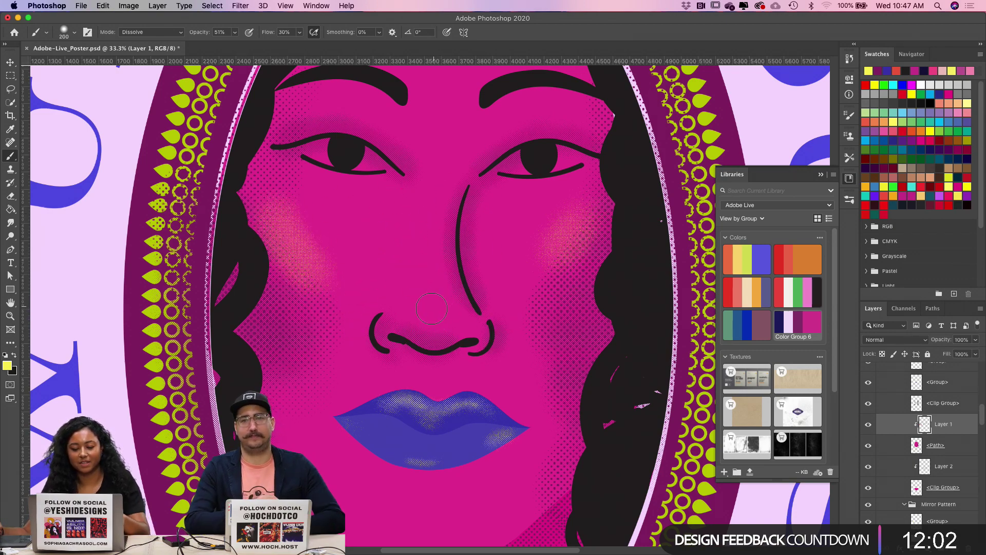
{"action": "left_click_drag", "start_coordinate": [430, 307], "coordinate": [434, 272]}
{"action": "key", "text": "super+z"}
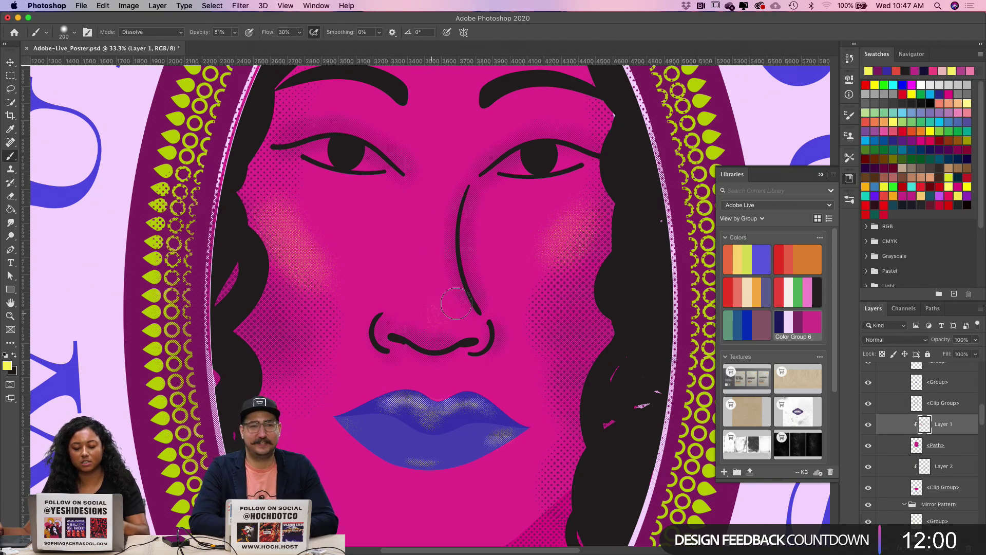
{"action": "left_click_drag", "start_coordinate": [434, 316], "coordinate": [455, 305]}
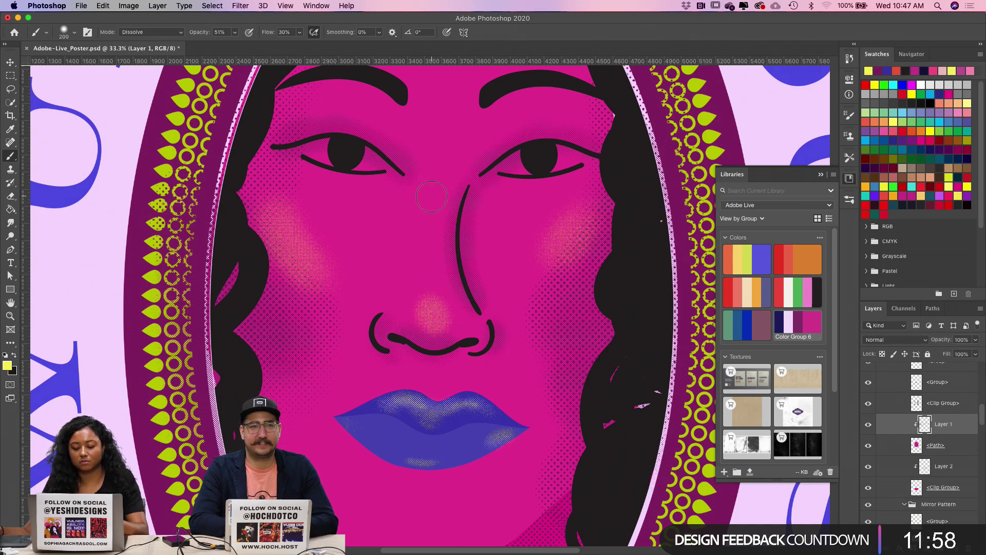
Step: Try yellow highlight strokes down the nose bridge, reducing the brush to 150 and 100 px, and undo each one
{"action": "left_click_drag", "start_coordinate": [425, 209], "coordinate": [432, 282]}
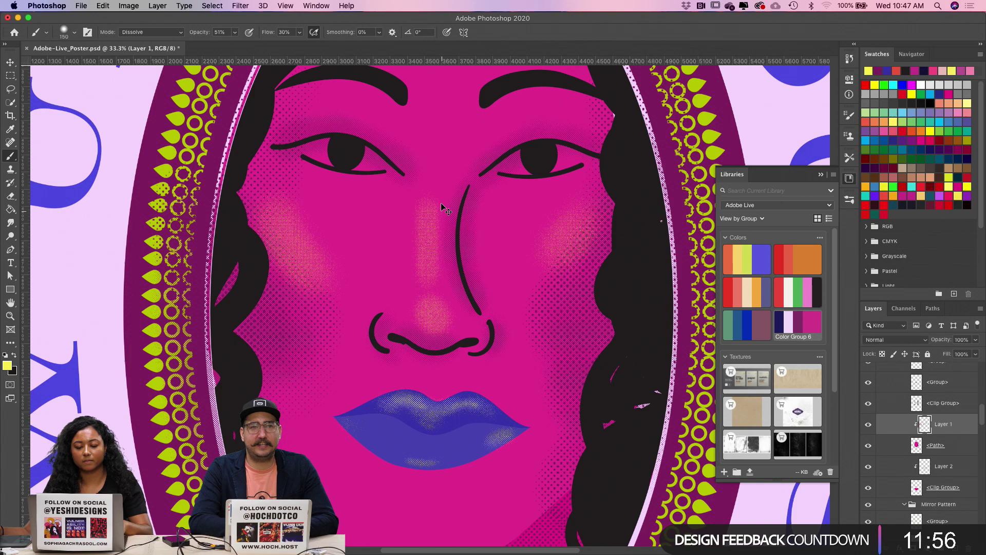
{"action": "key", "text": "super+z"}
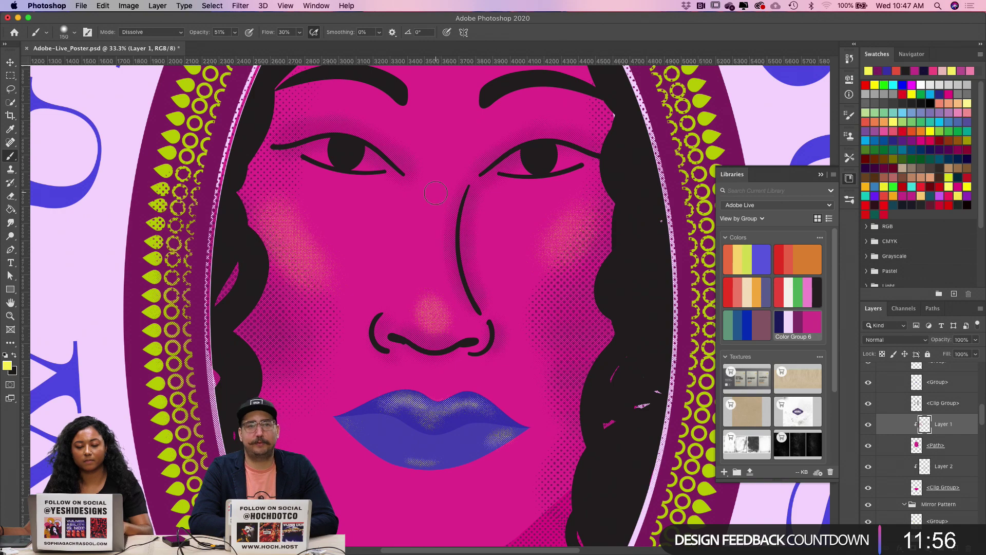
{"action": "left_click_drag", "start_coordinate": [436, 212], "coordinate": [447, 253]}
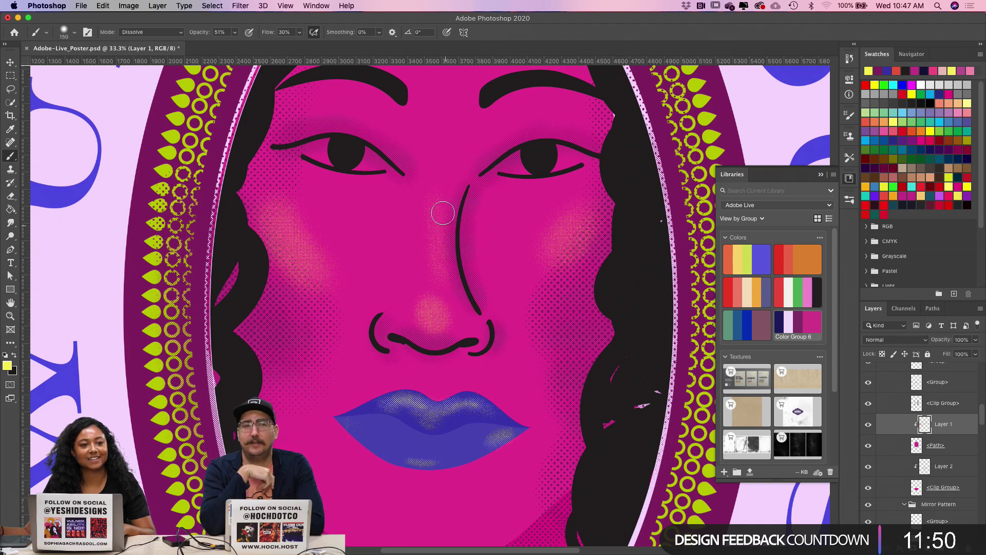
{"action": "key", "text": "super+z"}
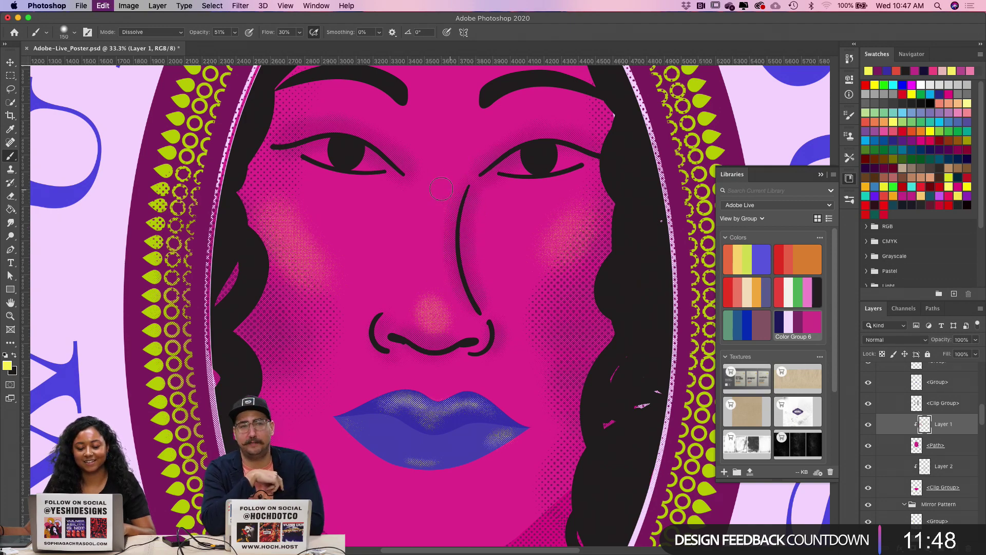
{"action": "left_click_drag", "start_coordinate": [436, 192], "coordinate": [433, 278]}
{"action": "key", "text": "super+z"}
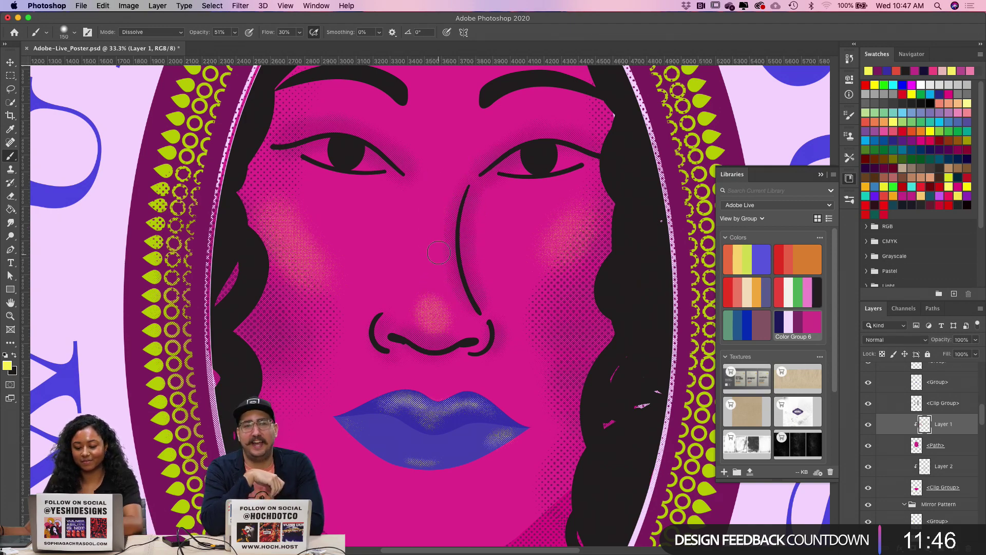
{"action": "left_click_drag", "start_coordinate": [434, 197], "coordinate": [432, 285]}
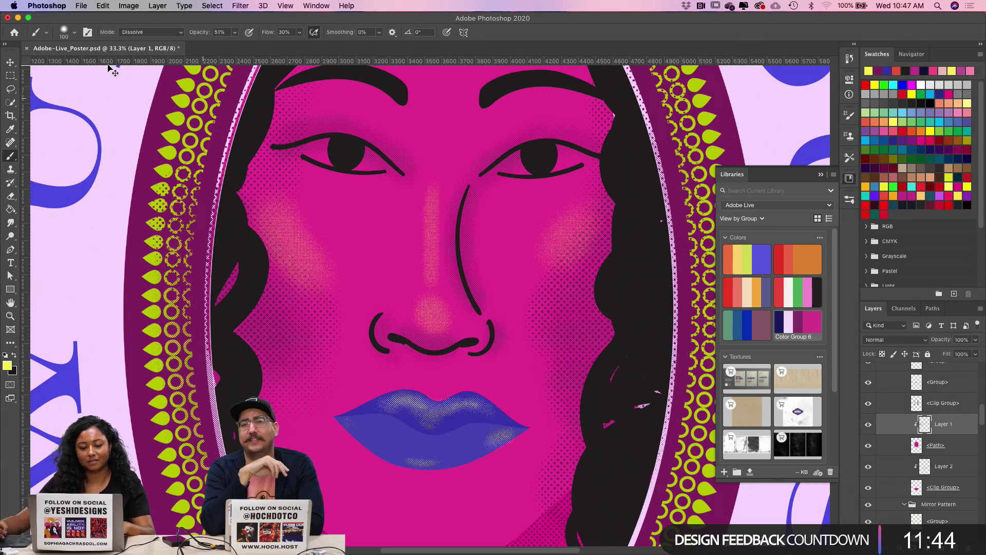
{"action": "key", "text": "super+z"}
Step: Try the Kyle's Halftone - Tiny Rough Check brush at 150 px on the nose bridge and tip, and undo the strokes
{"action": "left_click", "coordinate": [68, 31]}
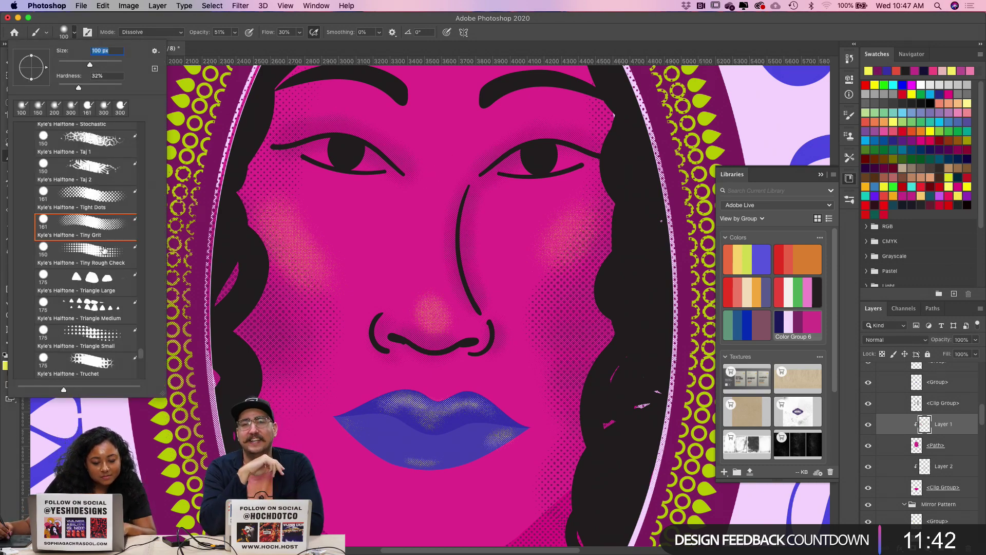
{"action": "left_click", "coordinate": [103, 251]}
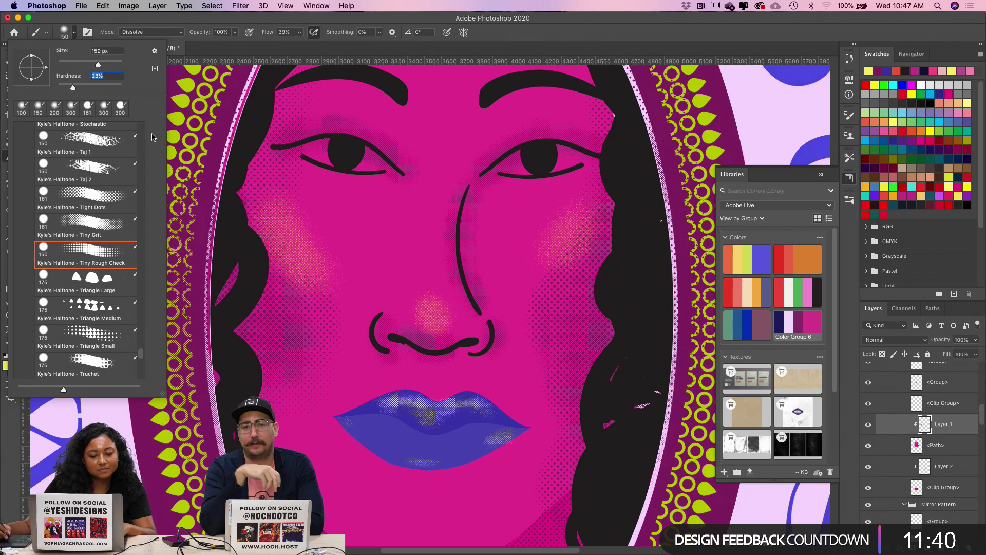
{"action": "left_click", "coordinate": [432, 204]}
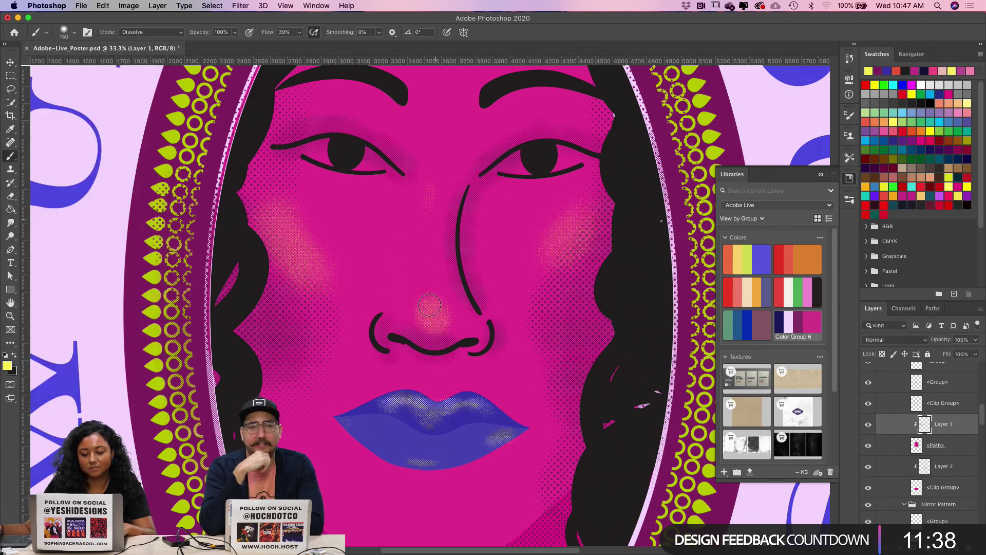
{"action": "left_click_drag", "start_coordinate": [436, 215], "coordinate": [435, 277]}
{"action": "key", "text": "super+z"}
{"action": "key", "text": "super+z"}
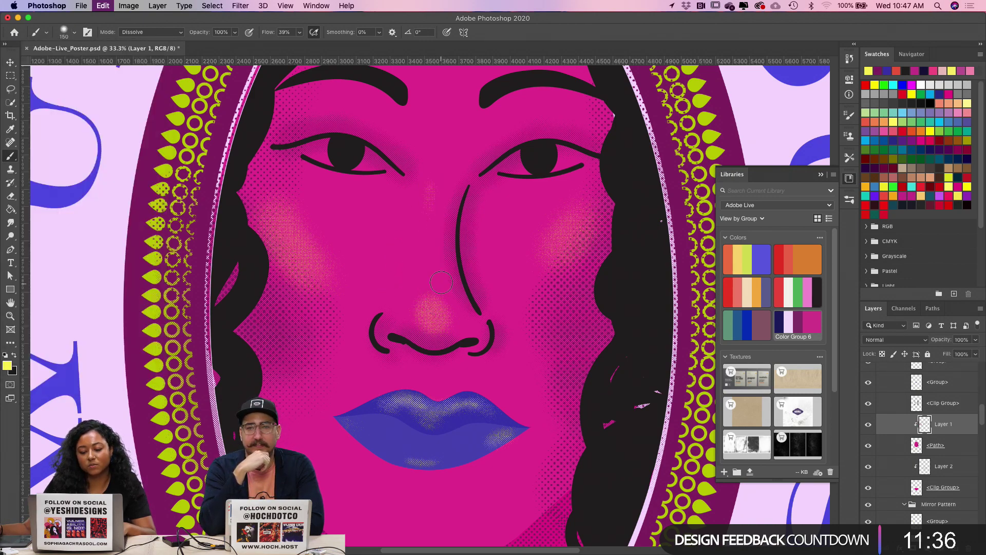
{"action": "left_click_drag", "start_coordinate": [434, 314], "coordinate": [437, 278]}
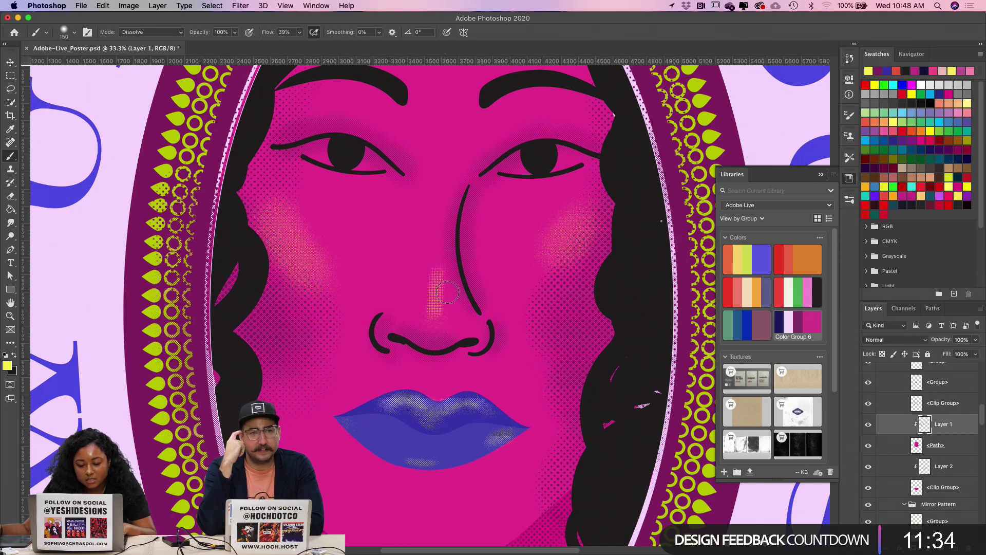
{"action": "key", "text": "super+z"}
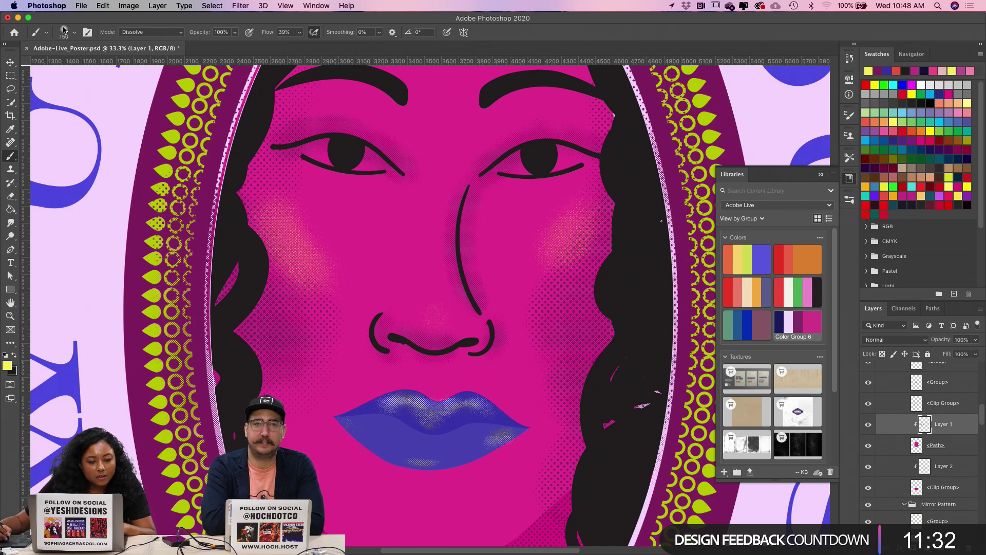
Step: Look through the halftone brushes and choose the Kyle's Screentones - Basic 2 brush
{"action": "left_click", "coordinate": [64, 29]}
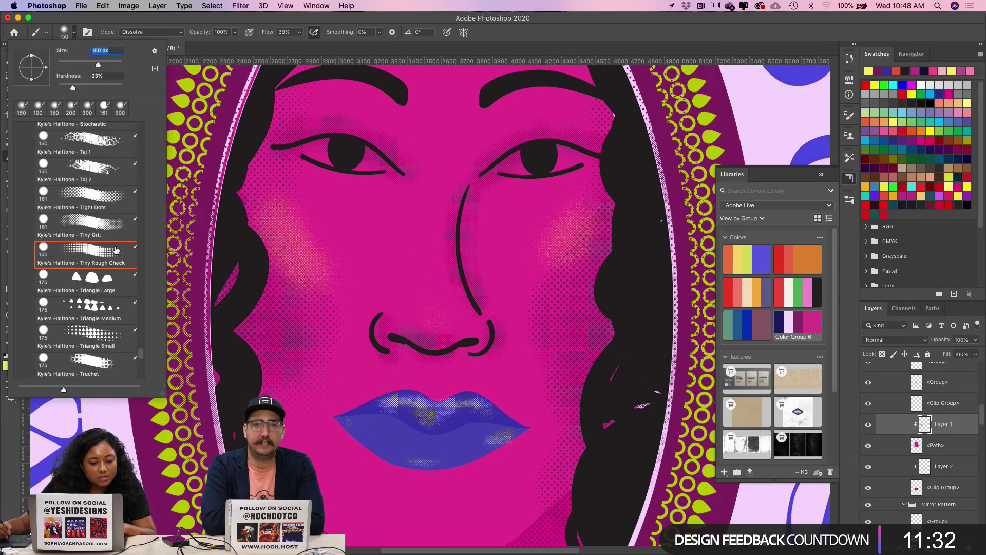
{"action": "scroll", "coordinate": [107, 229], "scroll_direction": "down", "scroll_amount": 10}
{"action": "scroll", "coordinate": [107, 230], "scroll_direction": "down", "scroll_amount": 10}
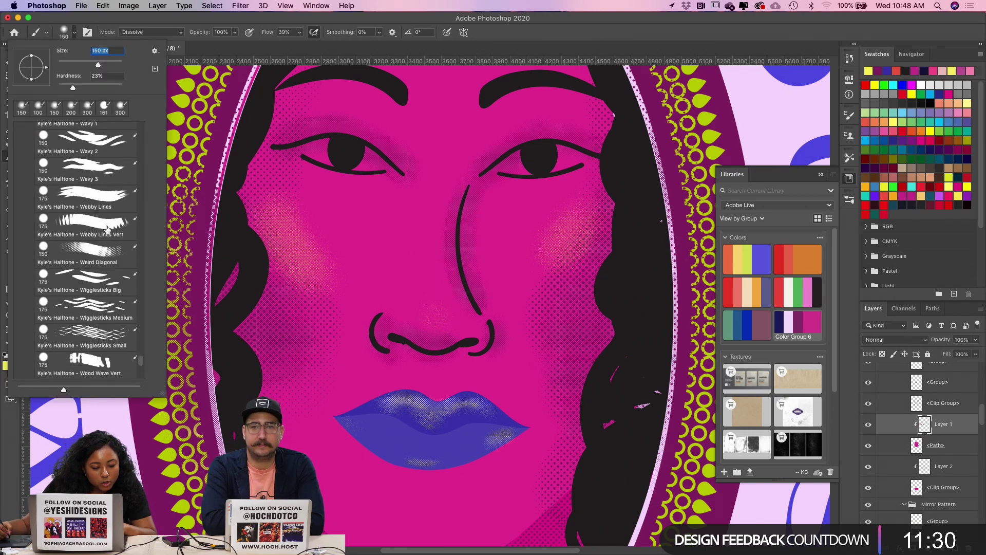
{"action": "scroll", "coordinate": [107, 230], "scroll_direction": "down", "scroll_amount": 5}
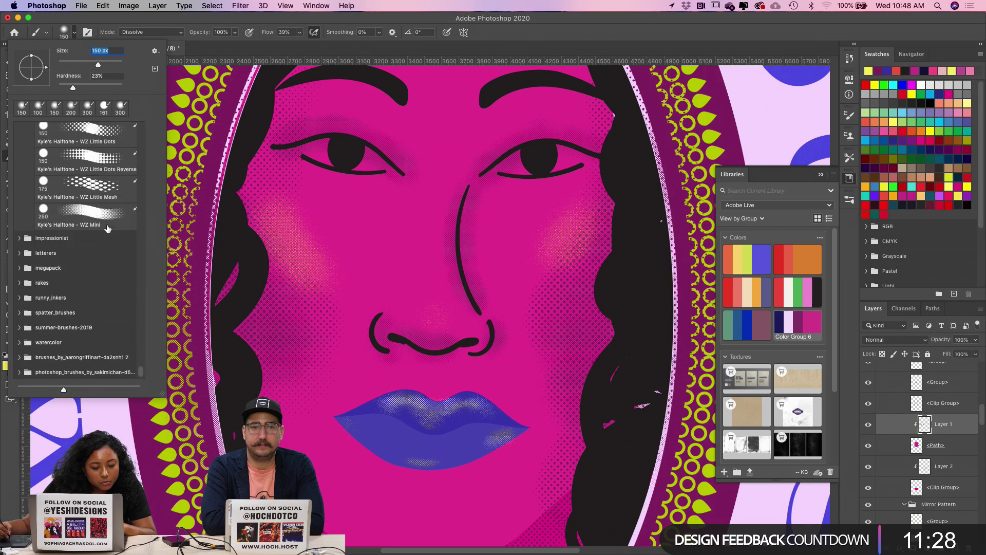
{"action": "scroll", "coordinate": [105, 228], "scroll_direction": "up", "scroll_amount": 15}
{"action": "scroll", "coordinate": [105, 226], "scroll_direction": "up", "scroll_amount": 10}
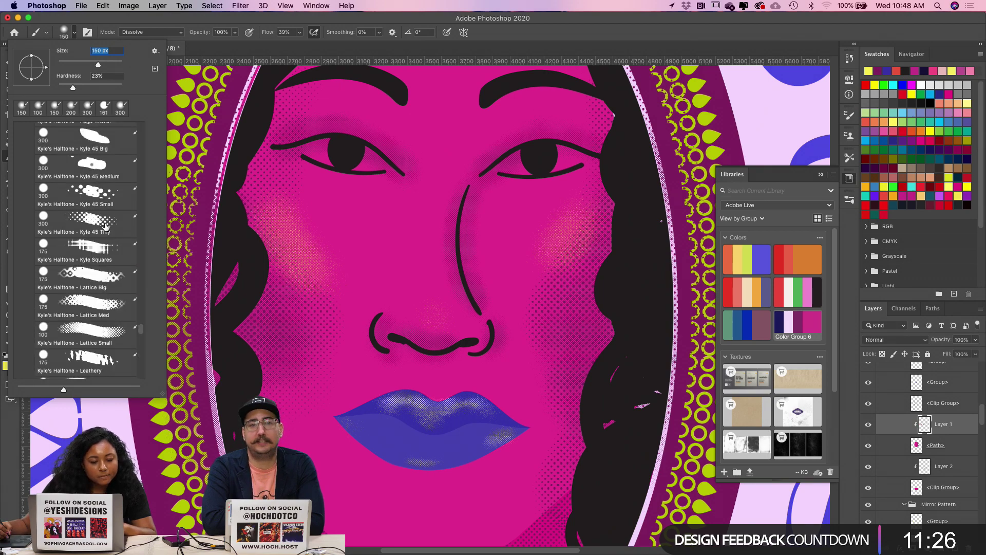
{"action": "scroll", "coordinate": [109, 224], "scroll_direction": "up", "scroll_amount": 10}
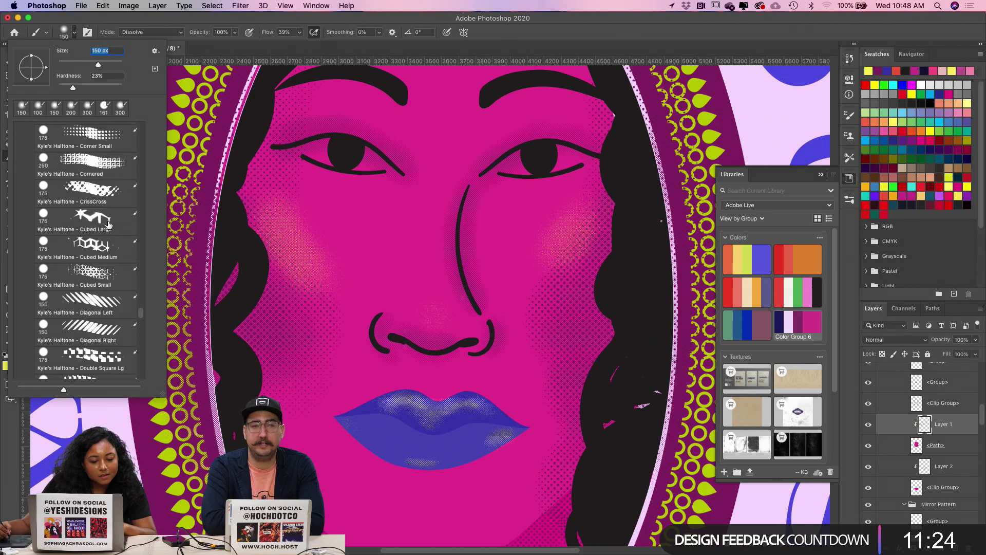
{"action": "scroll", "coordinate": [85, 195], "scroll_direction": "up", "scroll_amount": 10}
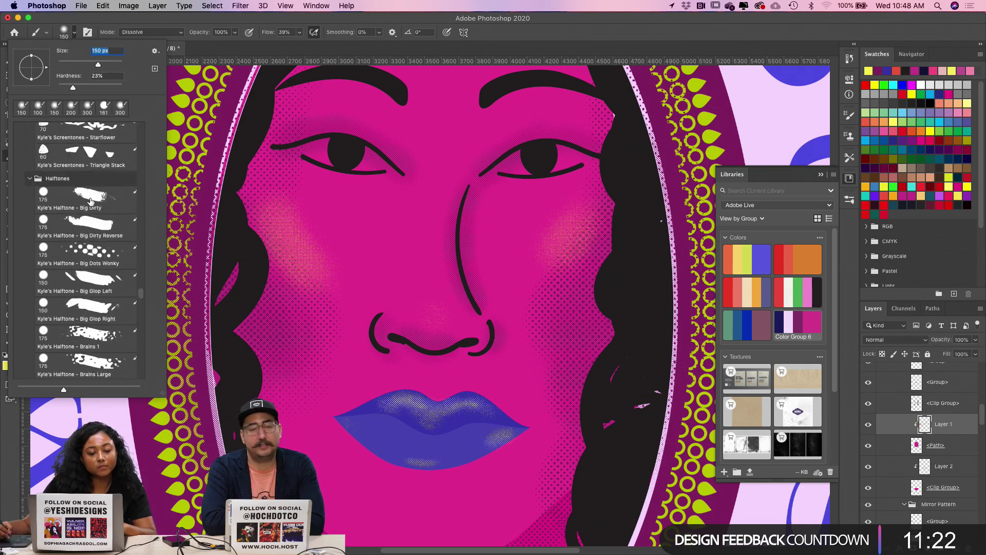
{"action": "scroll", "coordinate": [98, 218], "scroll_direction": "up", "scroll_amount": 4}
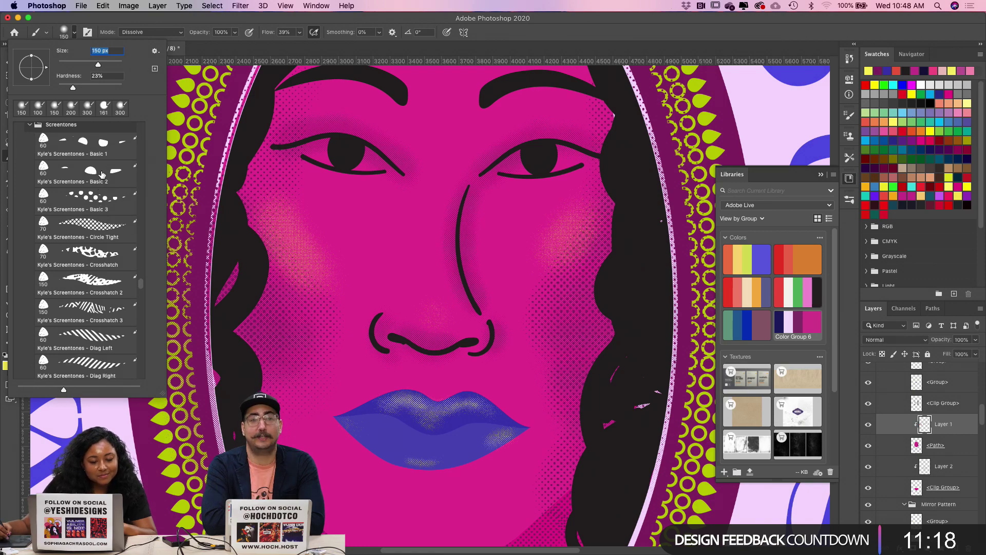
{"action": "left_click", "coordinate": [102, 175]}
Step: Try dotted yellow strokes down the nose bridge with the 60 px Basic 2 brush at 100% opacity, undoing each one
{"action": "left_click_drag", "start_coordinate": [432, 194], "coordinate": [430, 255]}
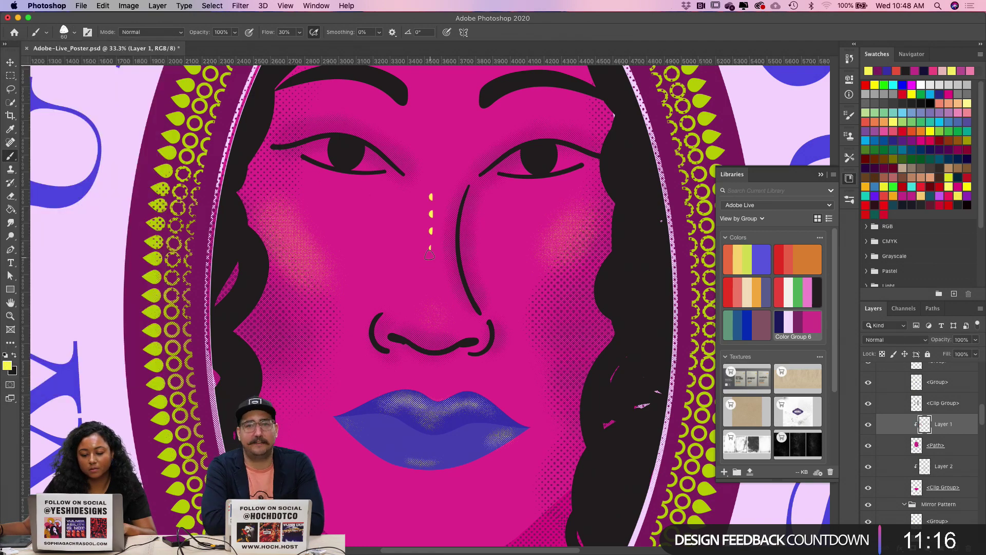
{"action": "key", "text": "super+z"}
{"action": "left_click", "coordinate": [235, 33]}
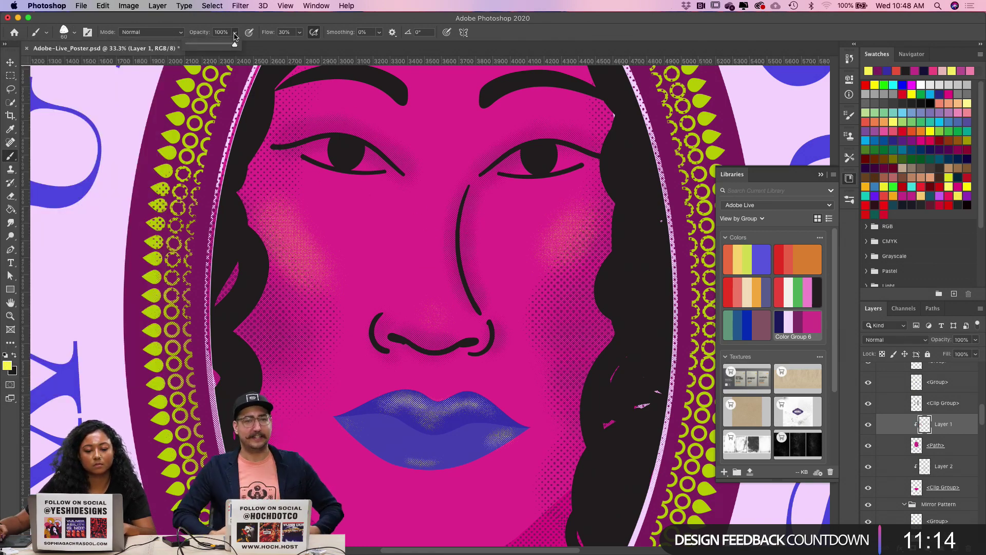
{"action": "left_click_drag", "start_coordinate": [235, 45], "coordinate": [204, 44]}
{"action": "left_click", "coordinate": [74, 32]}
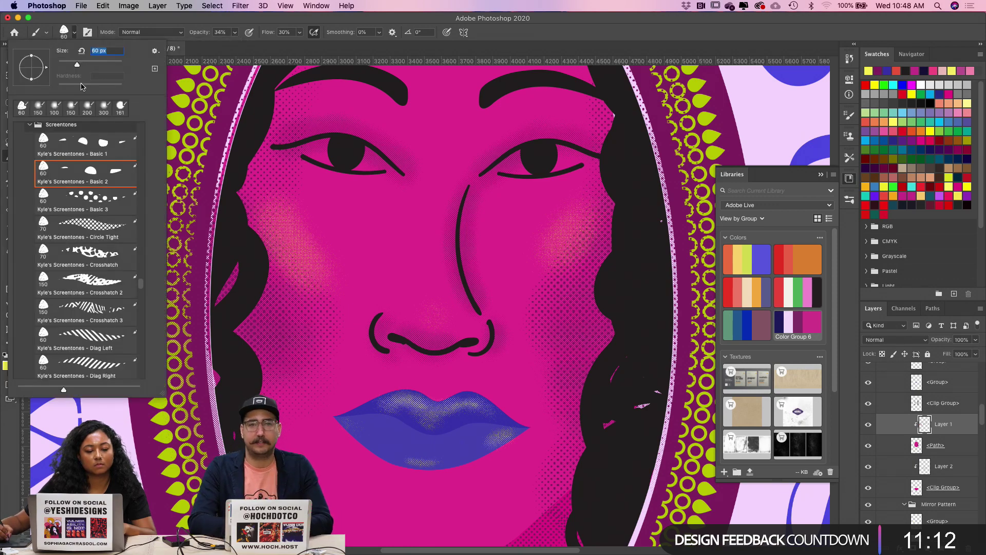
{"action": "left_click", "coordinate": [91, 170]}
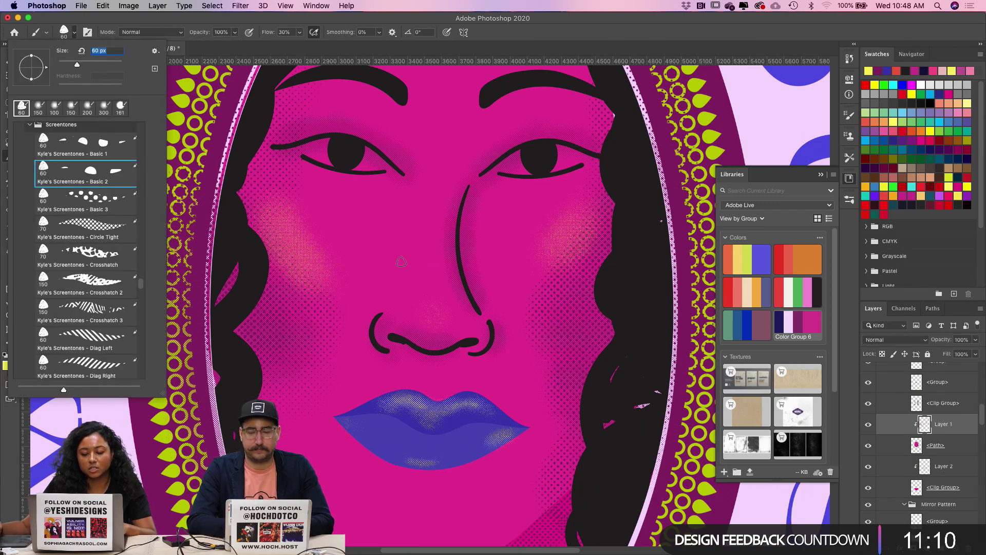
{"action": "left_click", "coordinate": [442, 207]}
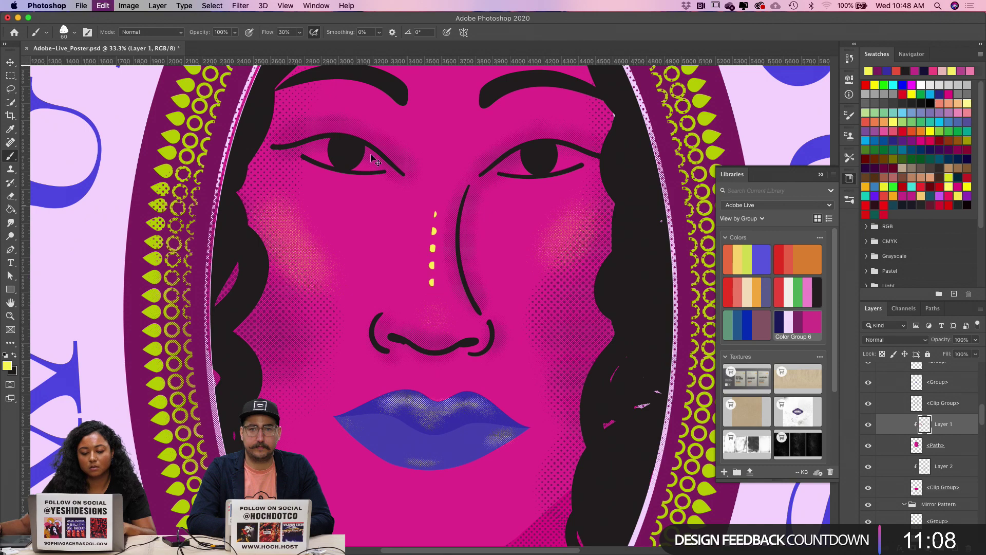
{"action": "key", "text": "super+z"}
Step: Lower the brush opacity to 34%, enlarge it to 125 px and paint a dotted highlight line down the nose bridge
{"action": "left_click", "coordinate": [234, 32]}
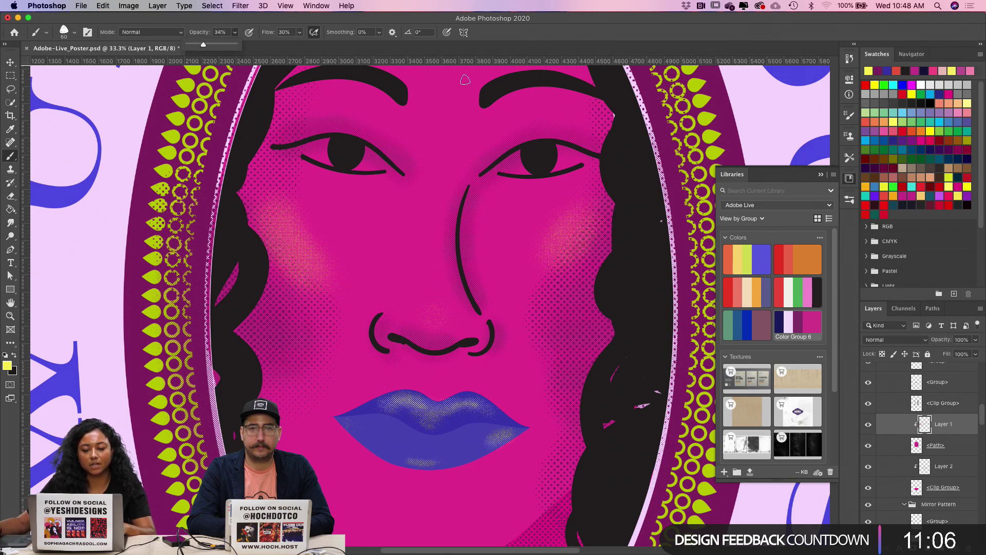
{"action": "key", "text": "bracketright"}
{"action": "key", "text": "bracketright"}
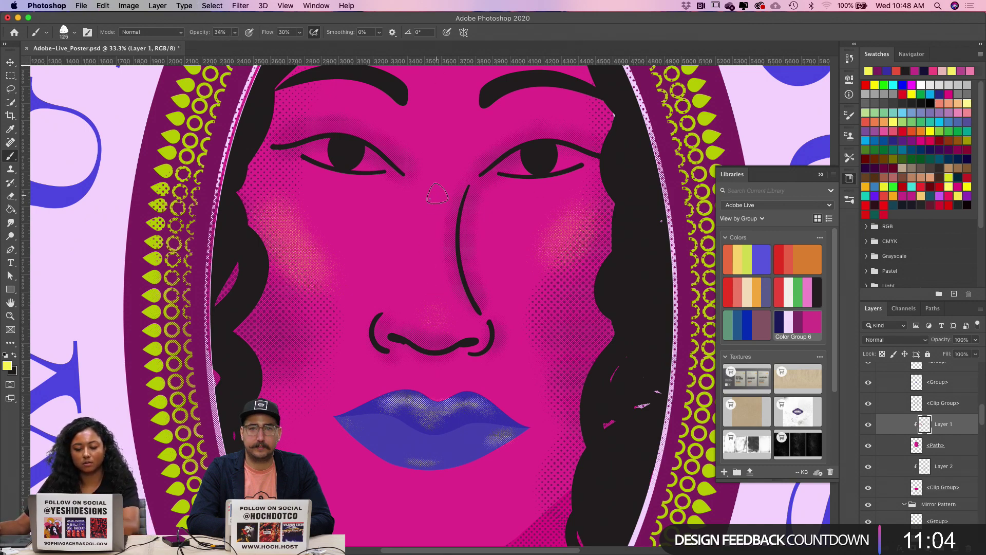
{"action": "left_click_drag", "start_coordinate": [433, 180], "coordinate": [434, 265]}
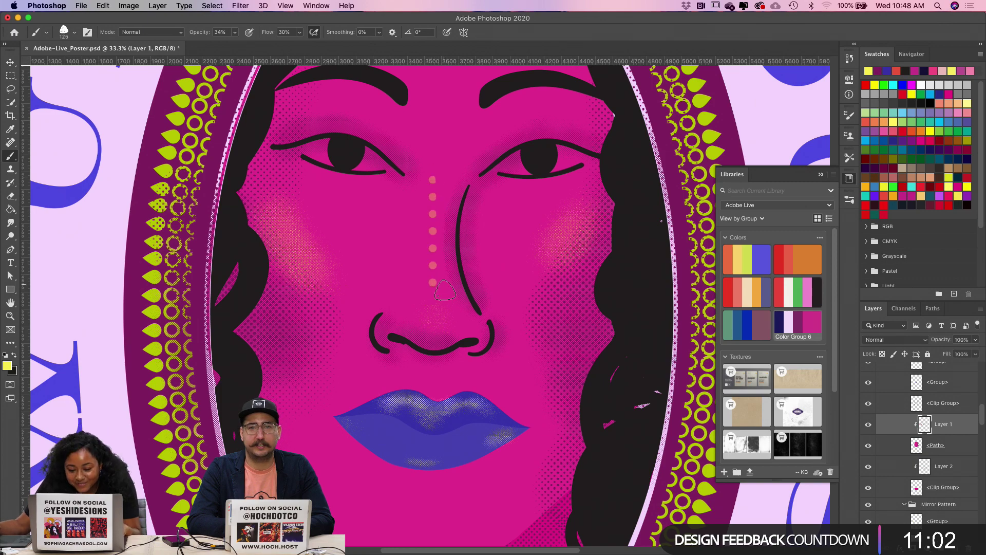
Step: Shrink the Basic 2 brush to 31 px, try a fine dotted highlight down the nose bridge and undo it
{"action": "left_click", "coordinate": [74, 33]}
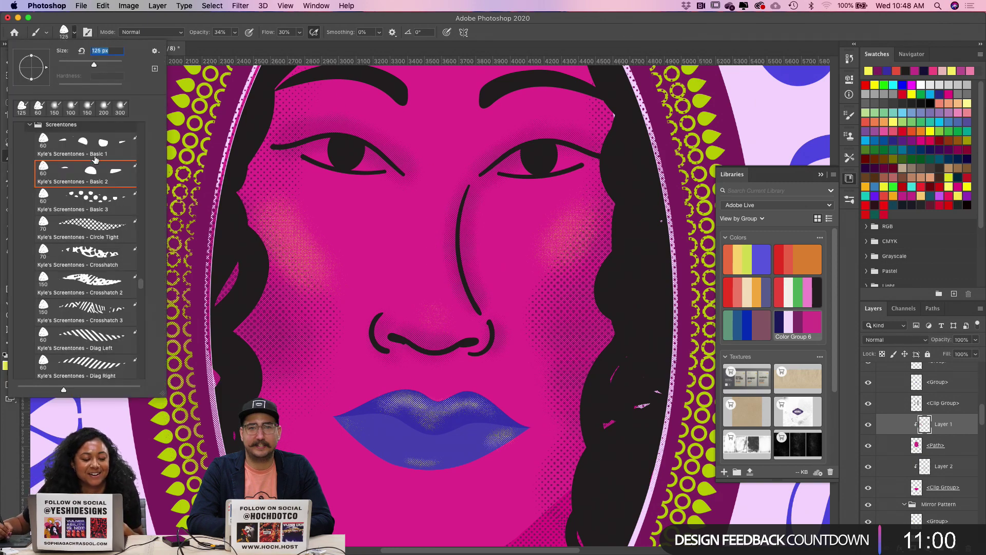
{"action": "left_click_drag", "start_coordinate": [94, 65], "coordinate": [67, 65]}
{"action": "mouse_move", "coordinate": [429, 195]}
{"action": "left_mouse_down"}
{"action": "mouse_move", "coordinate": [430, 304]}
{"action": "mouse_move", "coordinate": [428, 206]}
{"action": "left_mouse_up"}
{"action": "key", "text": "super+z"}
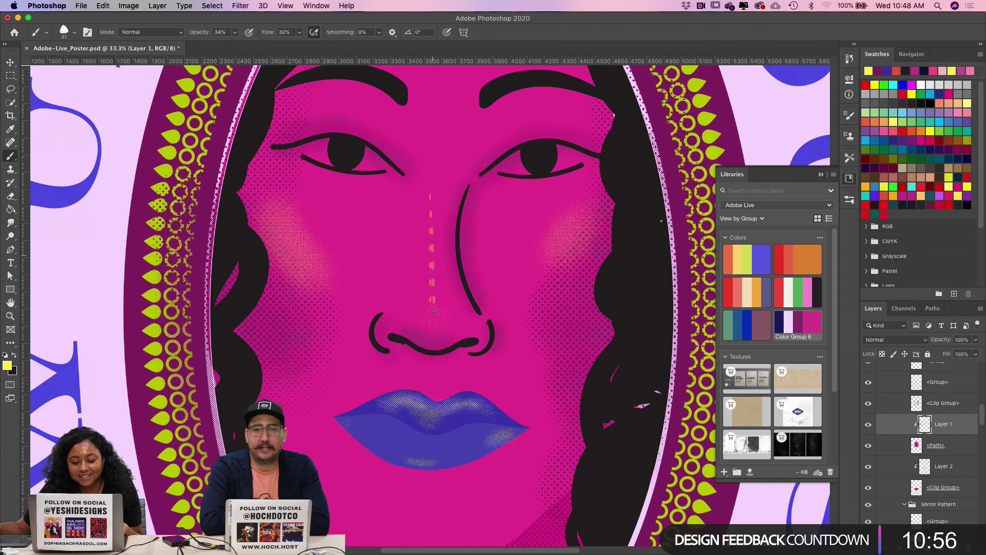
Step: Choose the Kyle's Screentones - Circle Tight brush at 70 px and try a stroke down the nose bridge, undoing it
{"action": "left_click", "coordinate": [75, 32]}
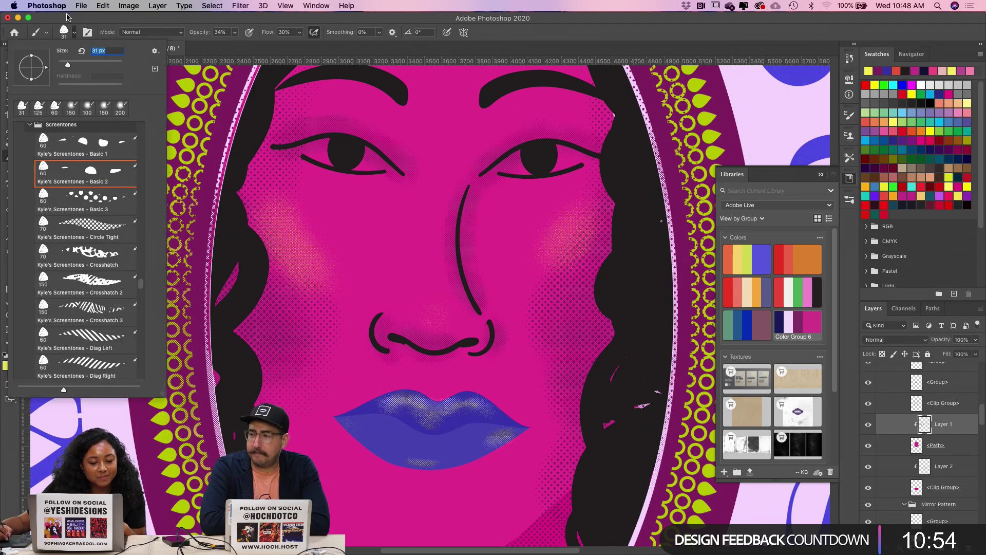
{"action": "left_click", "coordinate": [118, 225]}
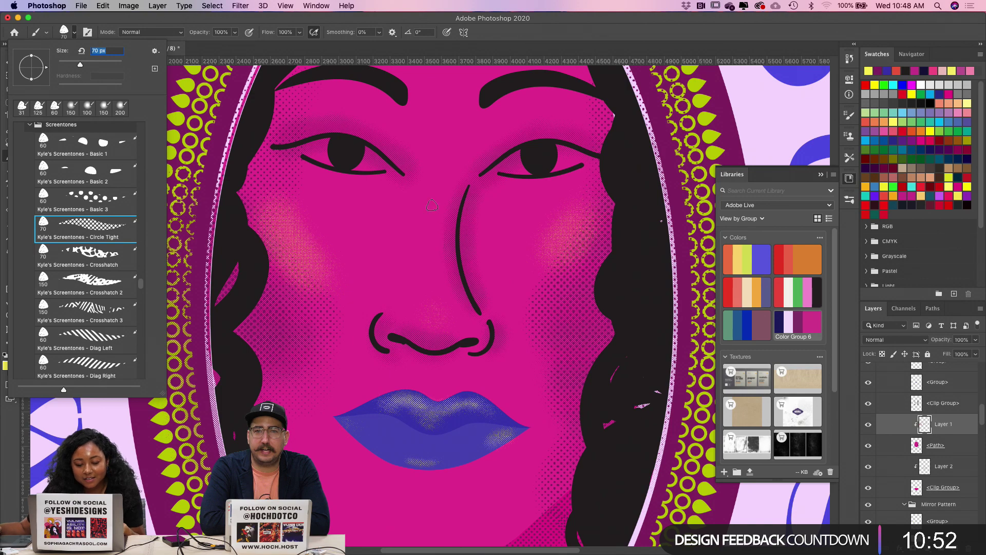
{"action": "left_click_drag", "start_coordinate": [436, 186], "coordinate": [426, 302]}
{"action": "key", "text": "super+z"}
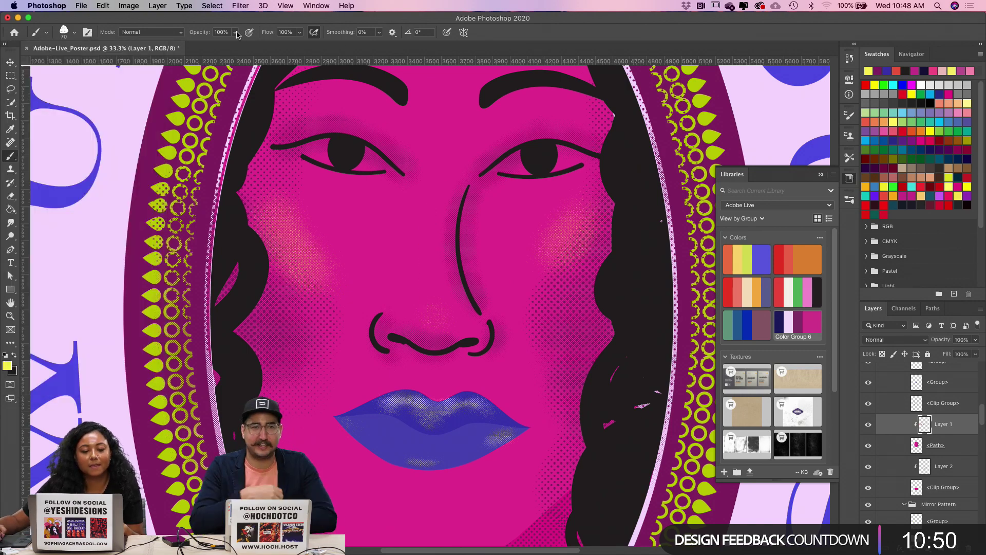
Step: Lower the brush opacity to 39%, enlarge the brush to 150 px and try long highlights down the nose bridge, undoing each one
{"action": "left_click", "coordinate": [236, 32]}
{"action": "key", "text": "bracketright"}
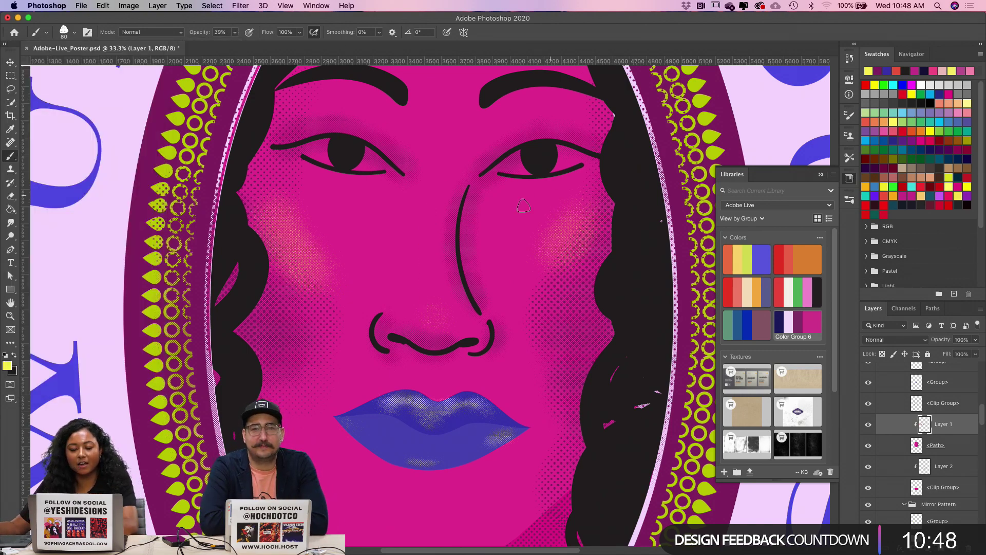
{"action": "left_click_drag", "start_coordinate": [434, 192], "coordinate": [446, 266]}
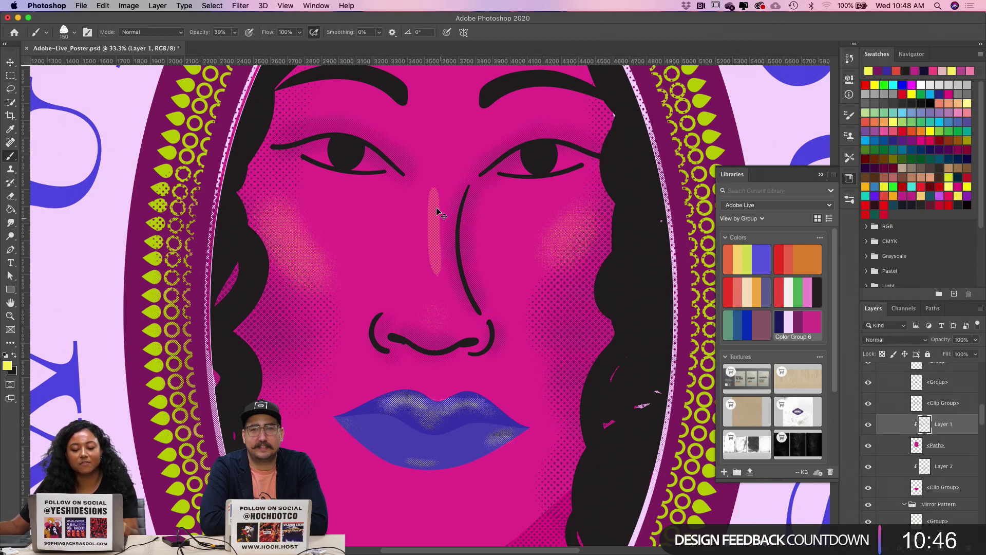
{"action": "key", "text": "super+z"}
{"action": "left_click_drag", "start_coordinate": [432, 196], "coordinate": [436, 292]}
{"action": "key", "text": "super+z"}
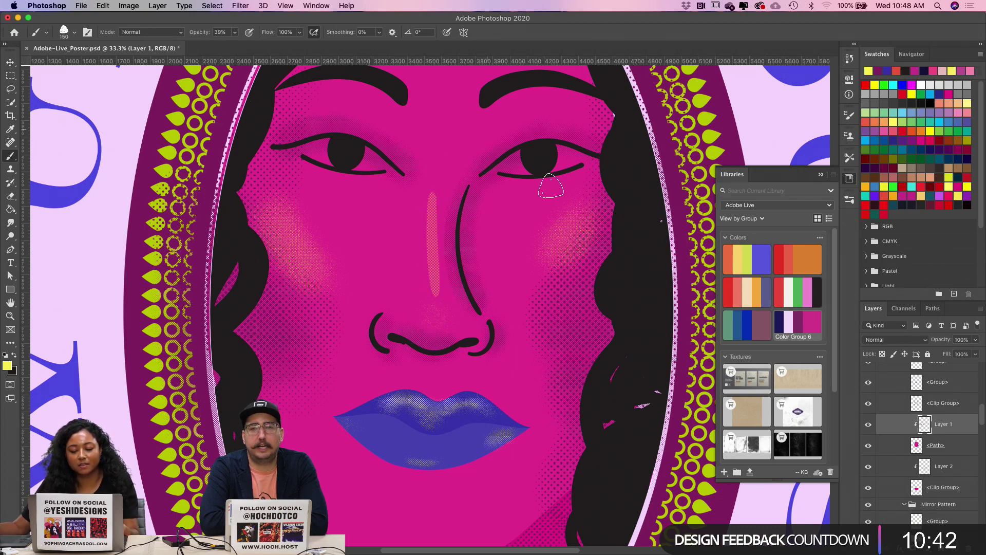
{"action": "key", "text": "super+minus"}
{"action": "key", "text": "super+minus"}
{"action": "key", "text": "super+plus"}
{"action": "key", "text": "super+z"}
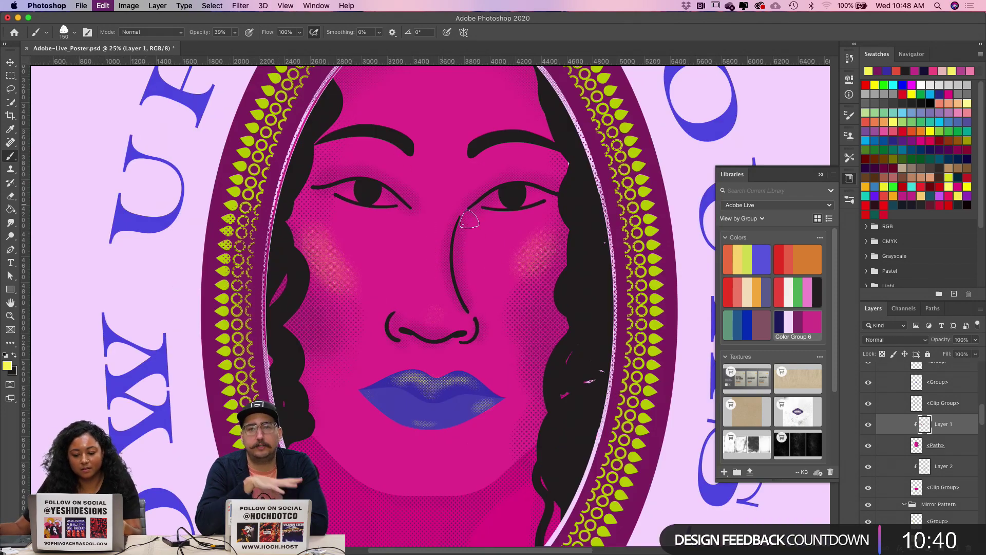
Step: Paint a short dotted yellow highlight on the upper nose bridge and another across the nose tip
{"action": "left_click_drag", "start_coordinate": [423, 230], "coordinate": [423, 238]}
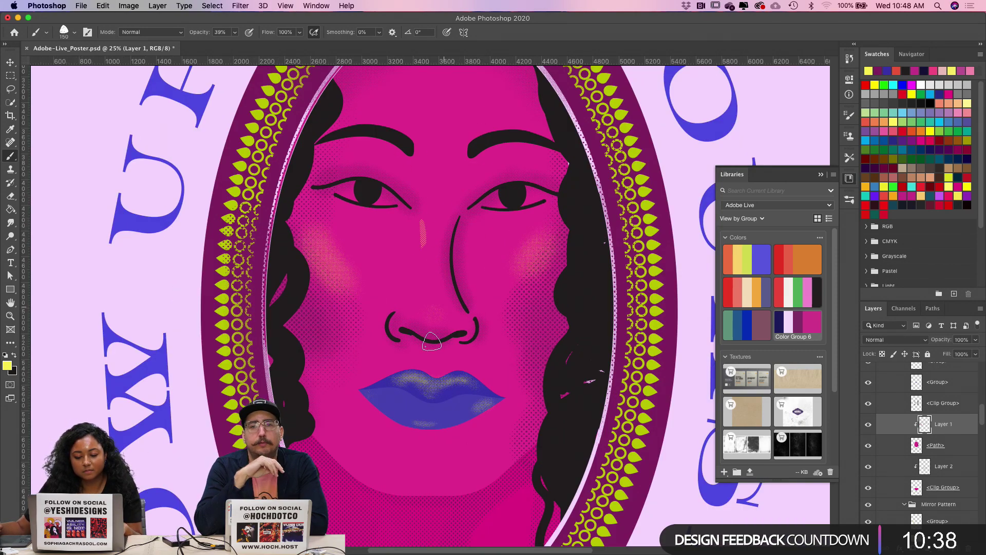
{"action": "key", "text": "super+z"}
{"action": "mouse_move", "coordinate": [420, 322]}
{"action": "left_mouse_down"}
{"action": "mouse_move", "coordinate": [471, 331]}
{"action": "mouse_move", "coordinate": [440, 324]}
{"action": "left_mouse_up"}
{"action": "key", "text": "super+z"}
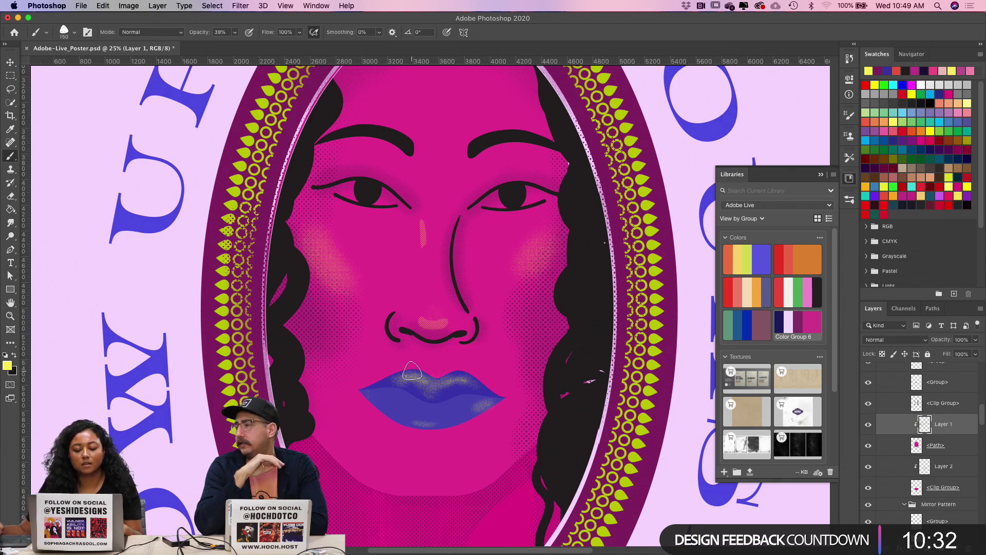
Step: Paint two small vertical highlights between the nose and the upper lip, undoing the strokes that do not fit
{"action": "key", "text": "super+z"}
{"action": "left_click_drag", "start_coordinate": [442, 380], "coordinate": [450, 370]}
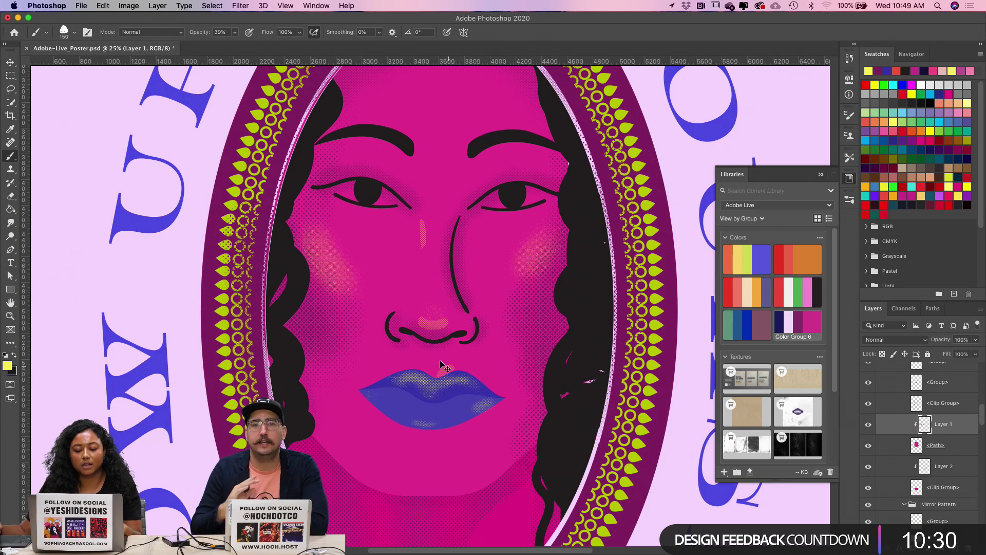
{"action": "key", "text": "super+z"}
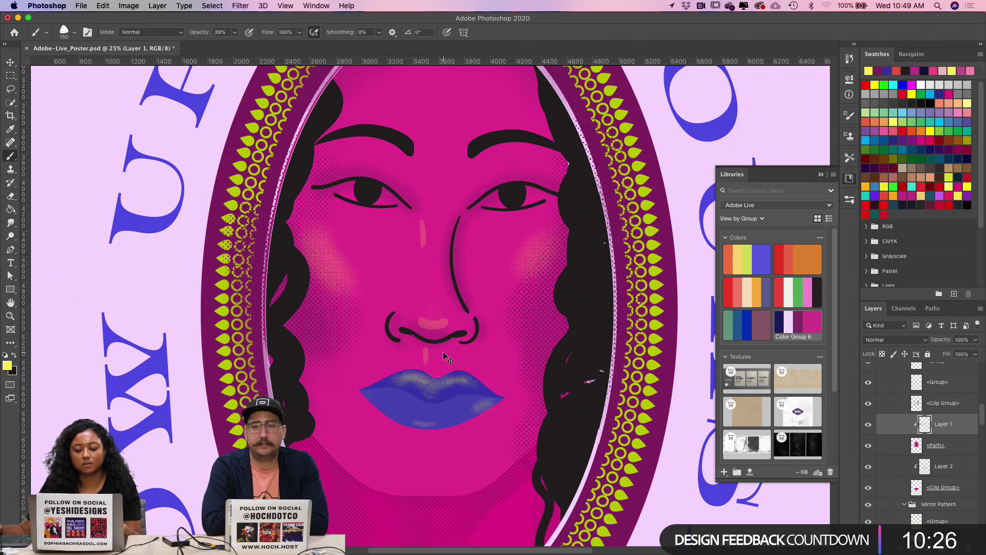
{"action": "key", "text": "super+z"}
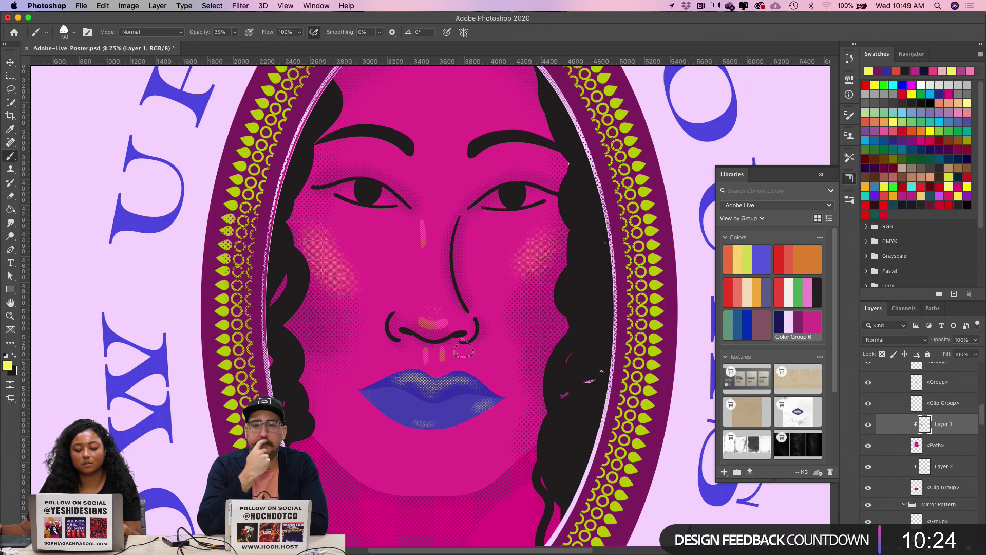
{"action": "key", "text": "super+z"}
{"action": "key", "text": "super+z"}
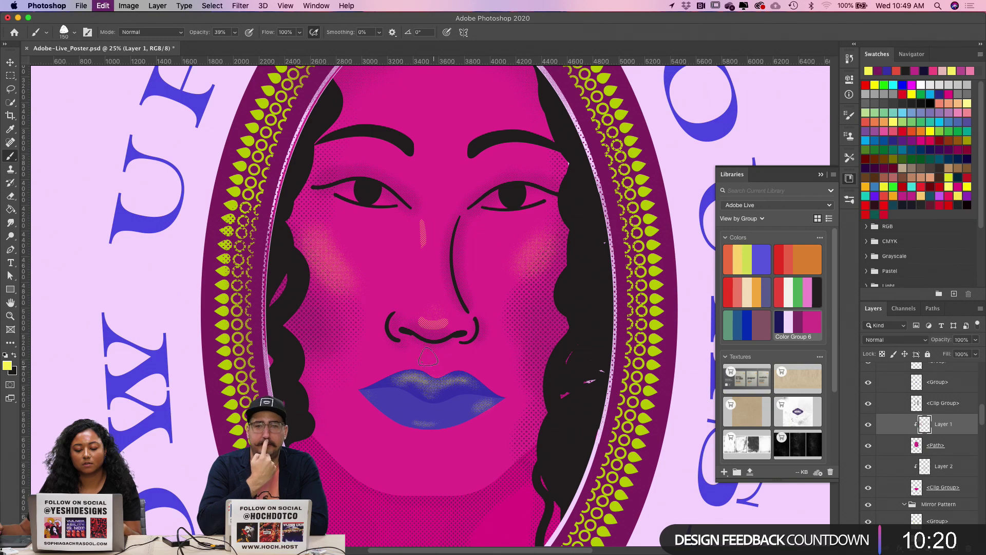
{"action": "key", "text": "super+z"}
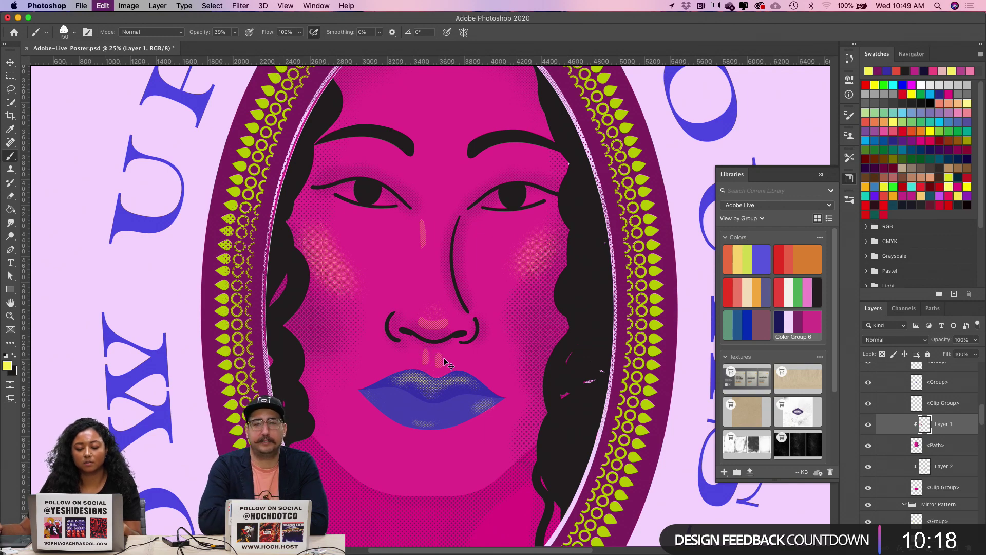
{"action": "key", "text": "super+z"}
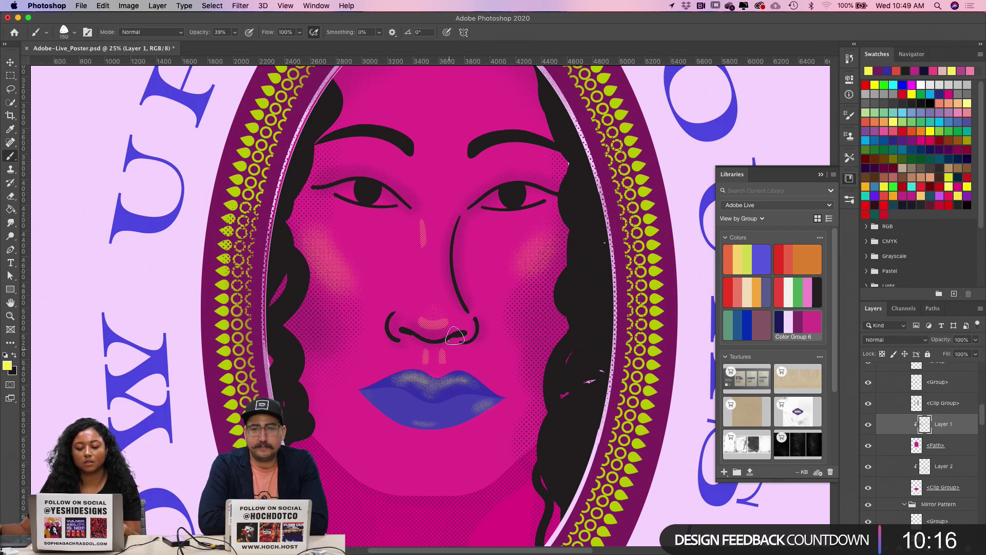
Step: Examine the shaded face, the mirror and the hand, both up close and within the whole poster
{"action": "key", "text": "super+0"}
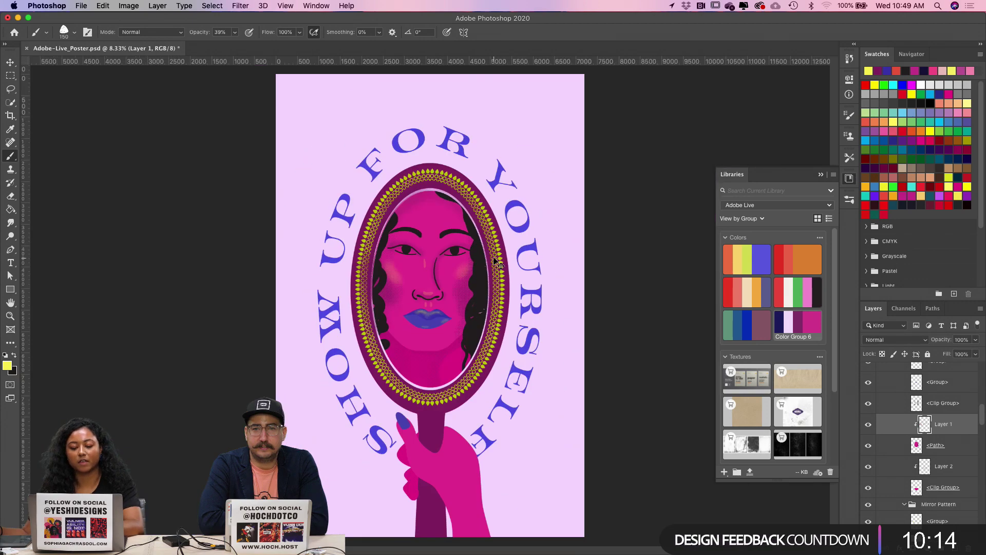
{"action": "key", "text": "super+equal"}
{"action": "scroll", "coordinate": [498, 263], "scroll_direction": "up", "scroll_amount": 2}
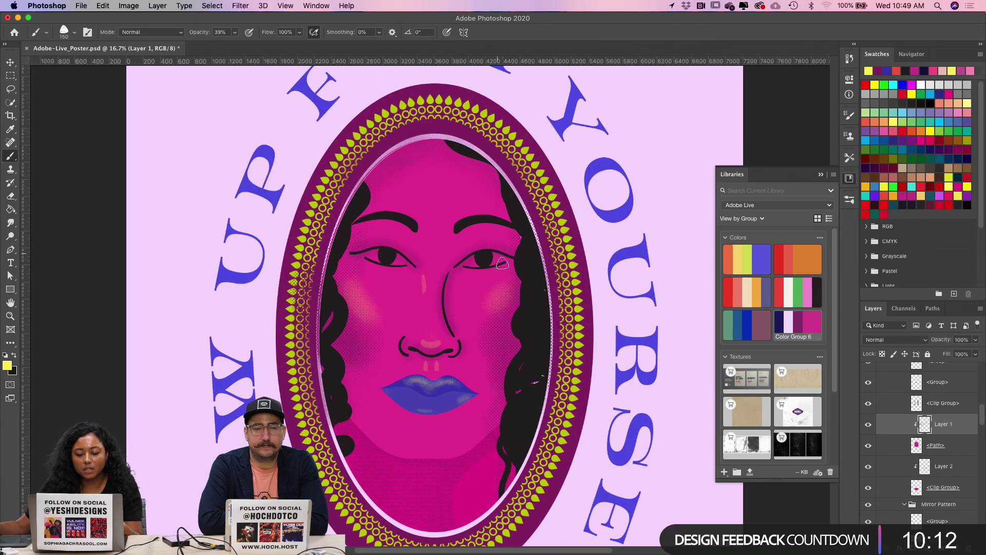
{"action": "scroll", "coordinate": [501, 216], "scroll_direction": "down", "scroll_amount": 5}
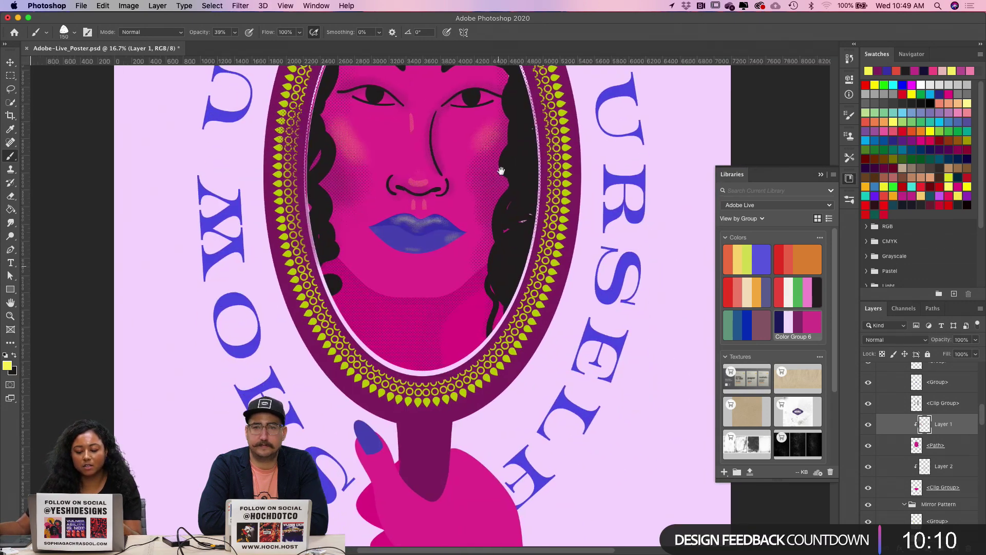
{"action": "scroll", "coordinate": [501, 171], "scroll_direction": "down", "scroll_amount": 5}
{"action": "key", "text": "super+minus"}
{"action": "key", "text": "super+minus"}
{"action": "key", "text": "super+minus"}
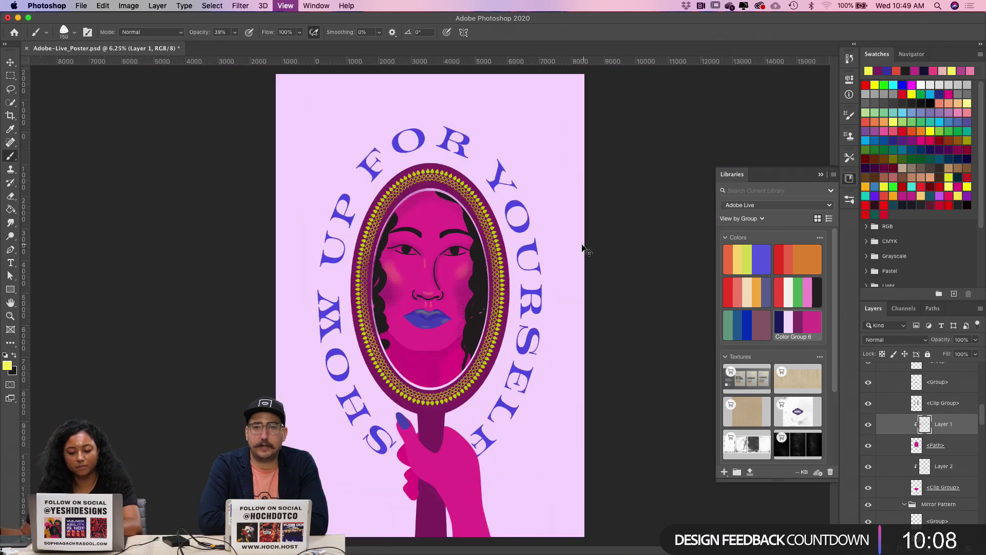
{"action": "key", "text": "super+equal"}
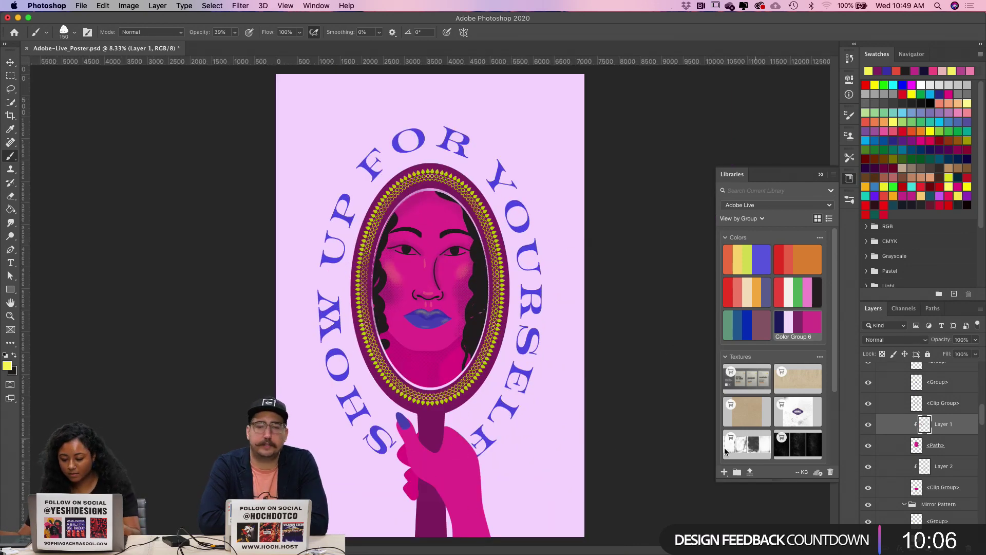
Step: Create a new layer directly above the Hand layer and clip it to the hand
{"action": "key", "text": "v"}
{"action": "left_click", "coordinate": [453, 486]}
{"action": "scroll", "coordinate": [955, 501], "scroll_direction": "up", "scroll_amount": 2}
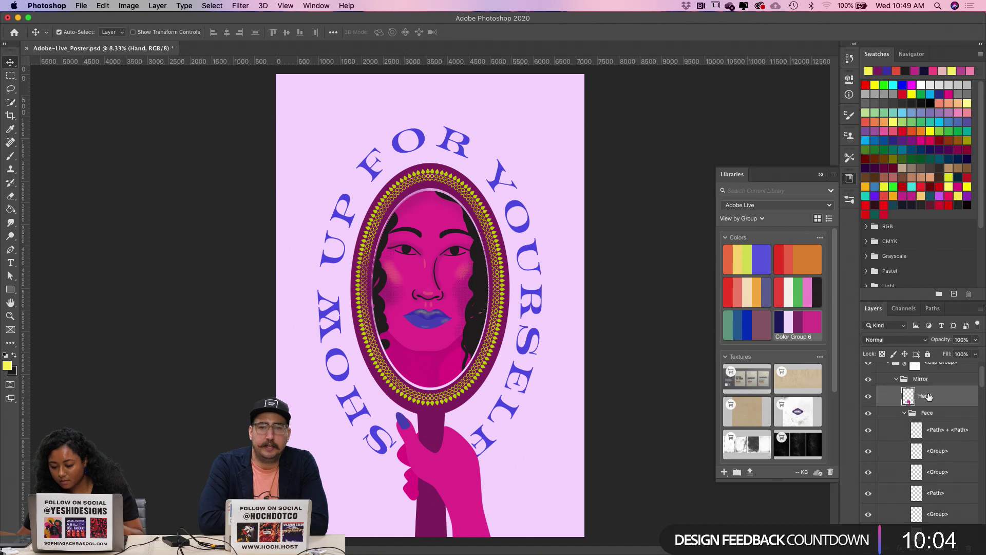
{"action": "key", "text": "super+shift+alt+n"}
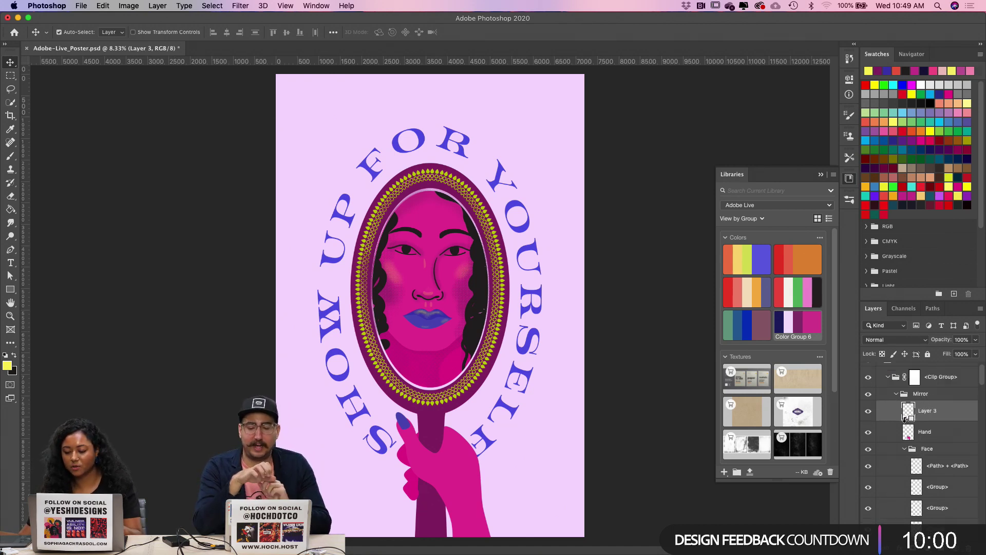
Step: Sample the dark purple of the mirror handle and try Circle Tight shading on the hand, enlarging the brush to 600 px
{"action": "key", "text": "super+equal"}
{"action": "key", "text": "super+equal"}
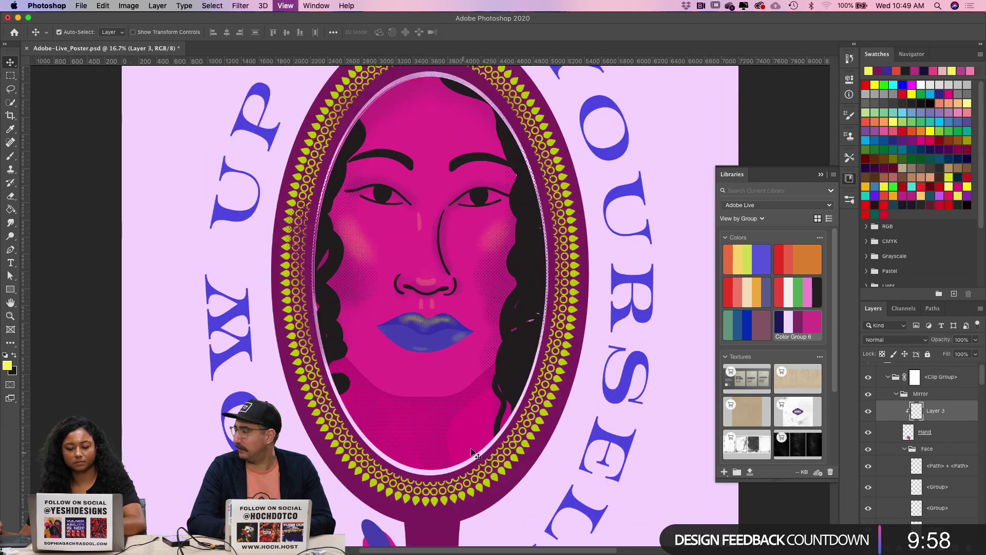
{"action": "scroll", "coordinate": [521, 457], "scroll_direction": "down", "scroll_amount": 10}
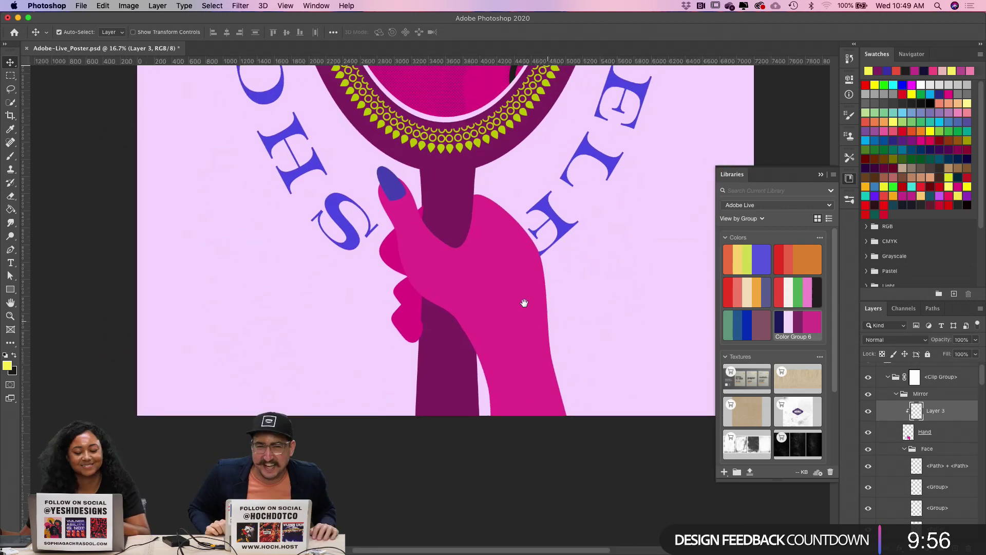
{"action": "key", "text": "b"}
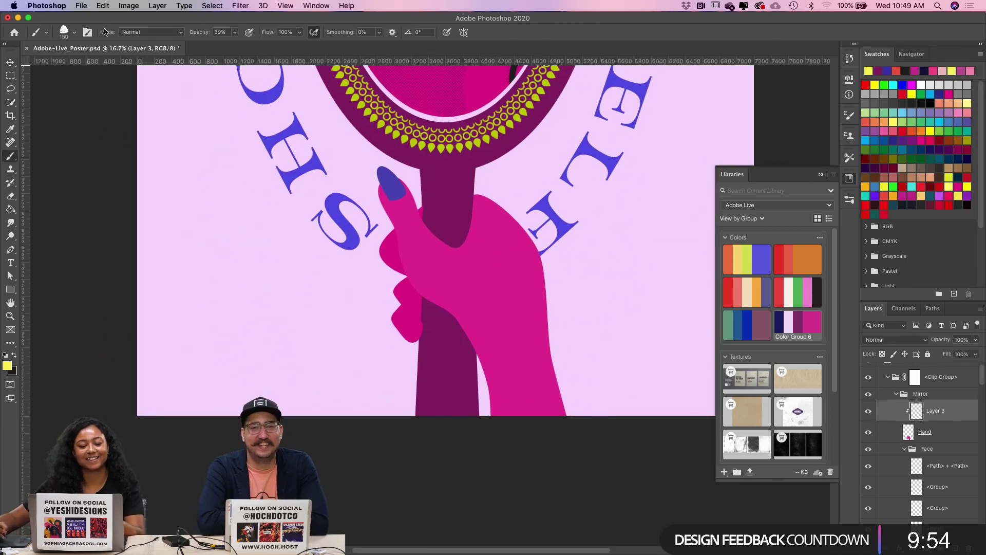
{"action": "left_click", "coordinate": [453, 338], "text": "alt"}
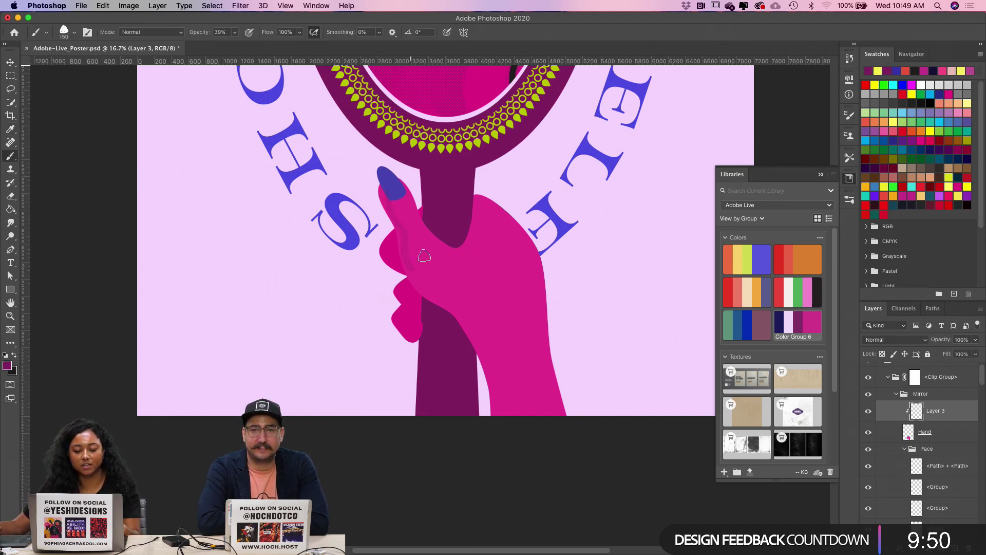
{"action": "key", "text": "bracketright"}
{"action": "key", "text": "bracketright"}
{"action": "key", "text": "bracketright"}
{"action": "key", "text": "bracketright"}
{"action": "key", "text": "bracketright"}
{"action": "key", "text": "bracketright"}
{"action": "key", "text": "bracketright"}
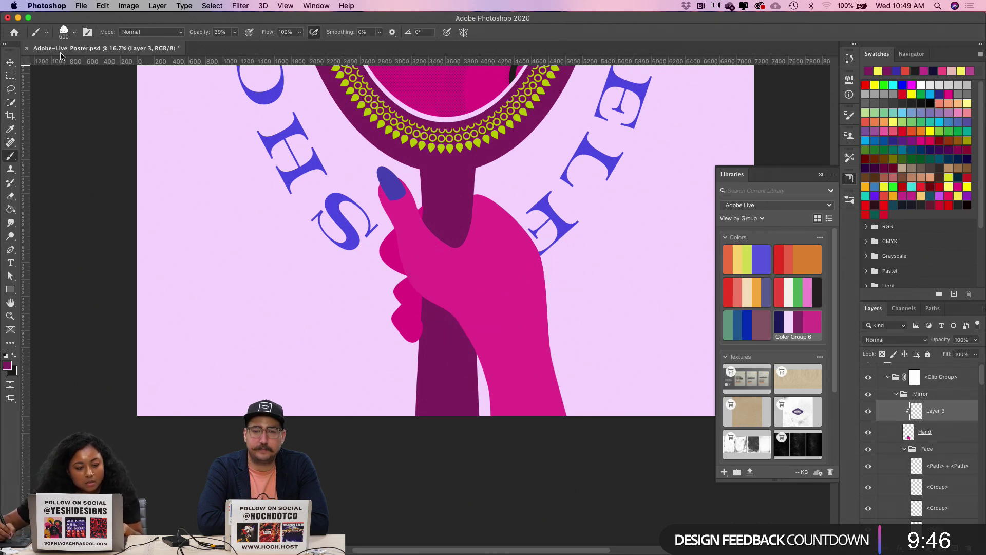
Step: Choose the Kyle's Screentones - Basic 3 brush, enlarge it to 125 px and try shading on the hand, undoing the strokes
{"action": "left_click", "coordinate": [74, 32]}
{"action": "left_click", "coordinate": [101, 207]}
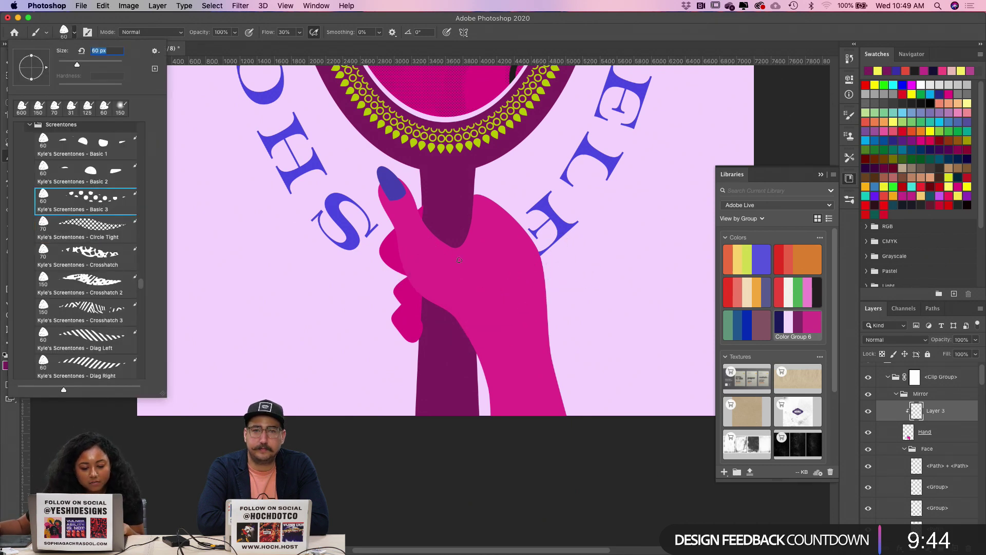
{"action": "key", "text": "Return"}
{"action": "key", "text": "super+z"}
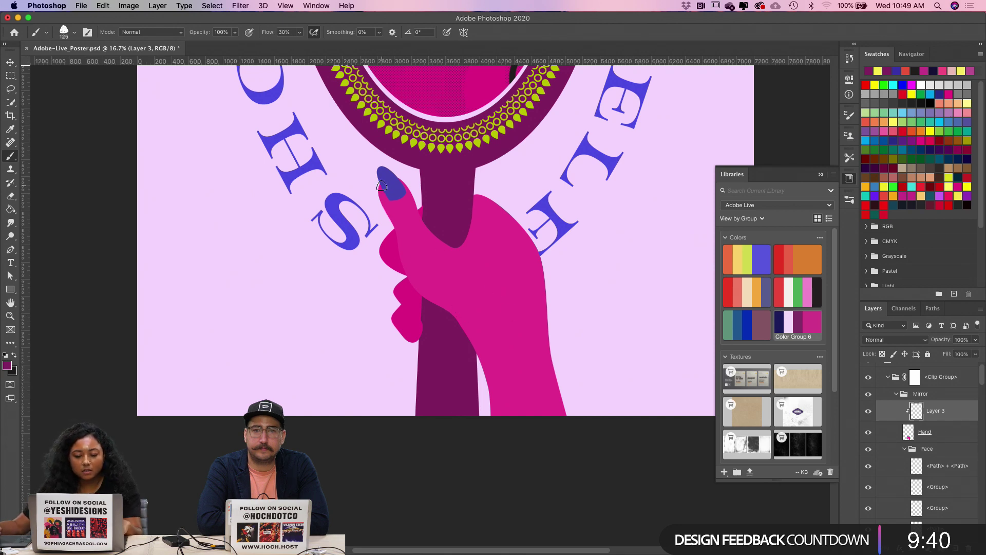
{"action": "key", "text": "super+z"}
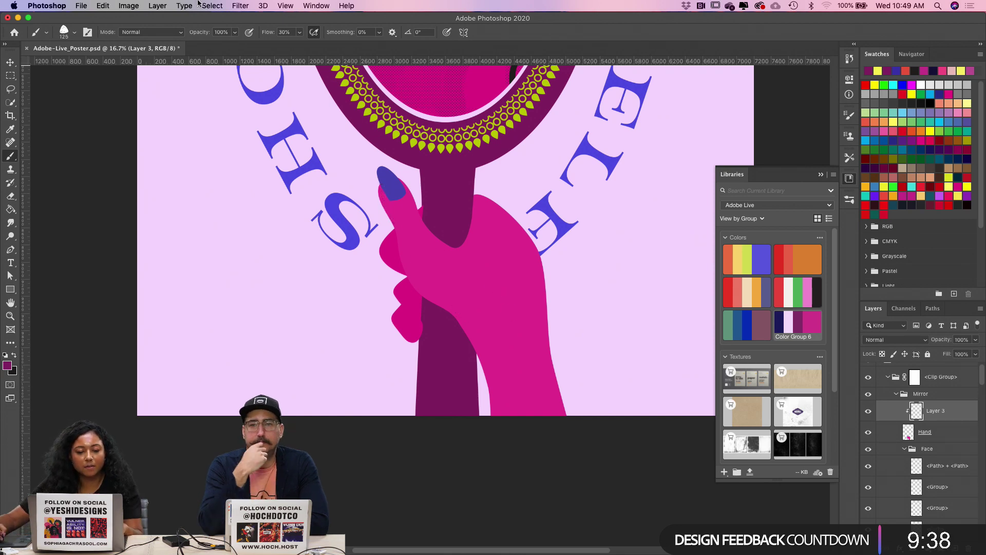
Step: Lower the brush opacity to 54% and test dotted purple shading along the thumb's outer edge
{"action": "left_click", "coordinate": [235, 33]}
{"action": "left_click", "coordinate": [213, 43]}
{"action": "left_click", "coordinate": [382, 186]}
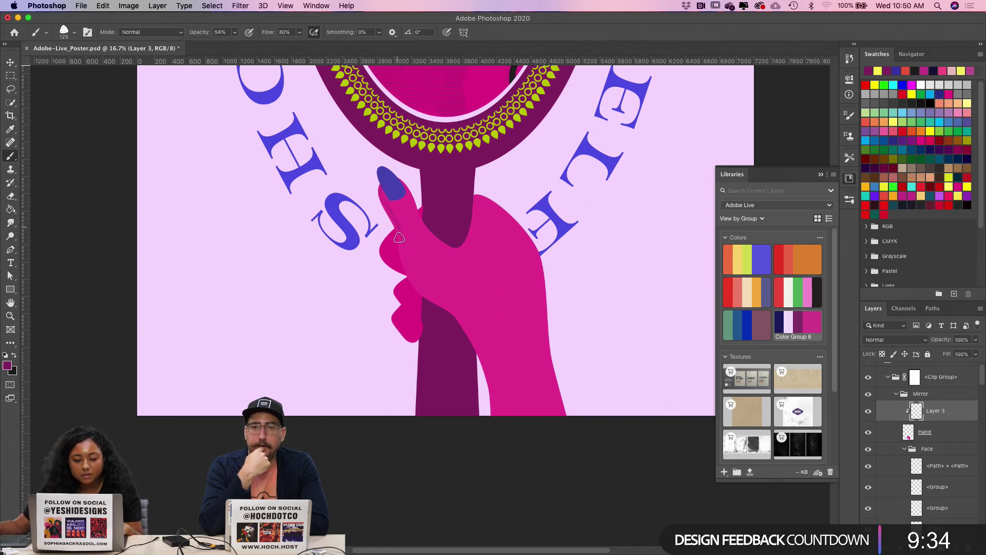
Step: Enlarge the brush to 500 px and shade the hand's inner edge from the thumb towards the wrist, saving the poster along the way
{"action": "key", "text": "bracketright"}
{"action": "key", "text": "bracketright"}
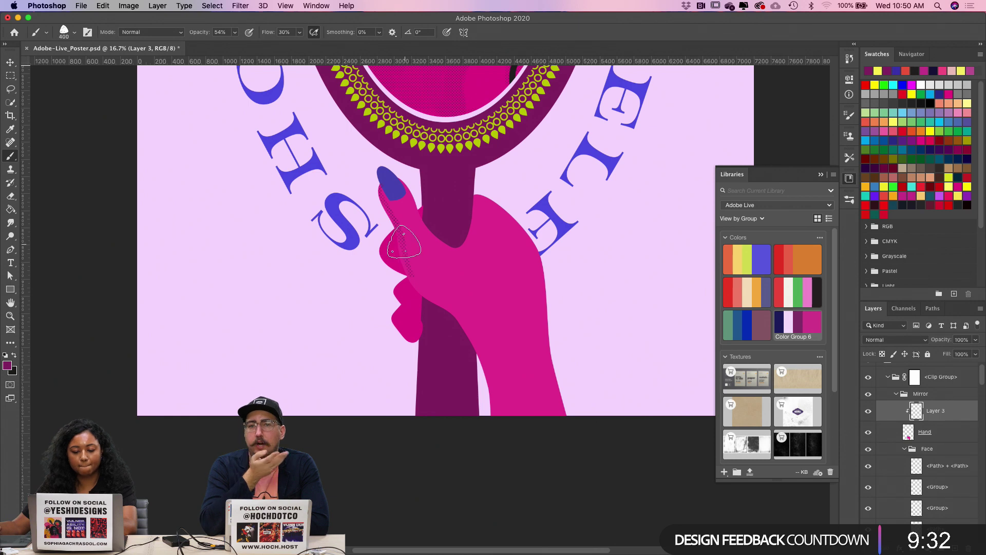
{"action": "key", "text": "bracketright"}
{"action": "mouse_move", "coordinate": [404, 239]}
{"action": "left_mouse_down"}
{"action": "mouse_move", "coordinate": [443, 294]}
{"action": "mouse_move", "coordinate": [414, 268]}
{"action": "mouse_move", "coordinate": [457, 306]}
{"action": "left_mouse_up"}
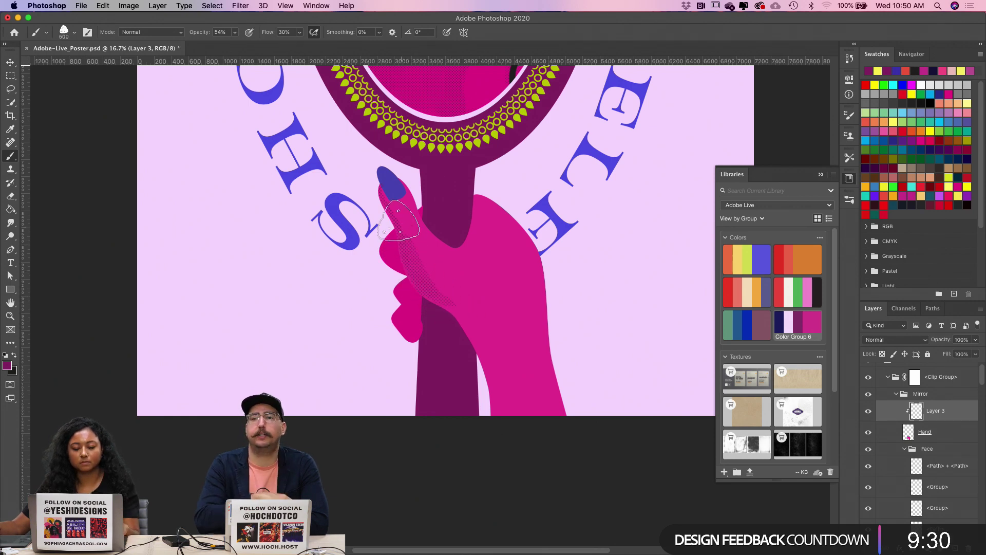
{"action": "key", "text": "super+z"}
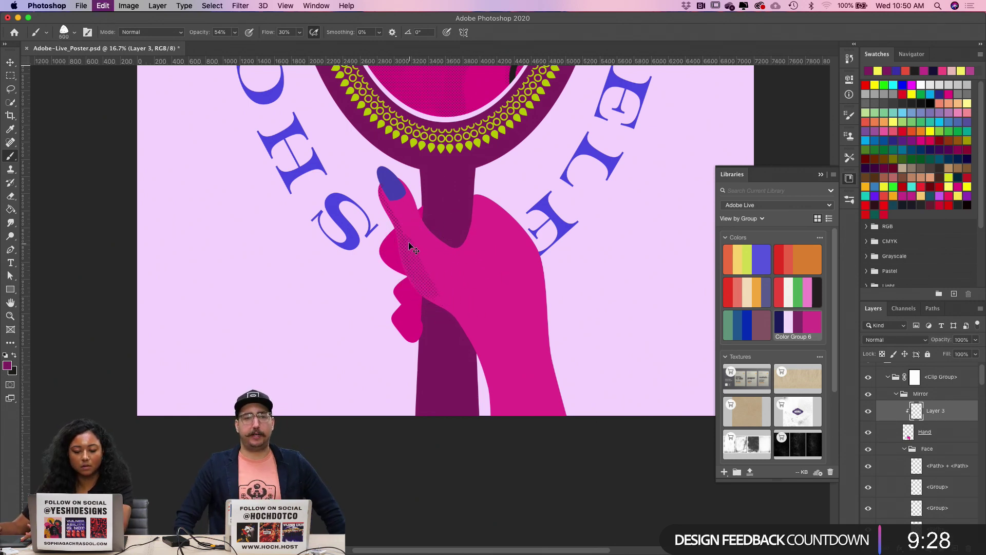
{"action": "key", "text": "super+s"}
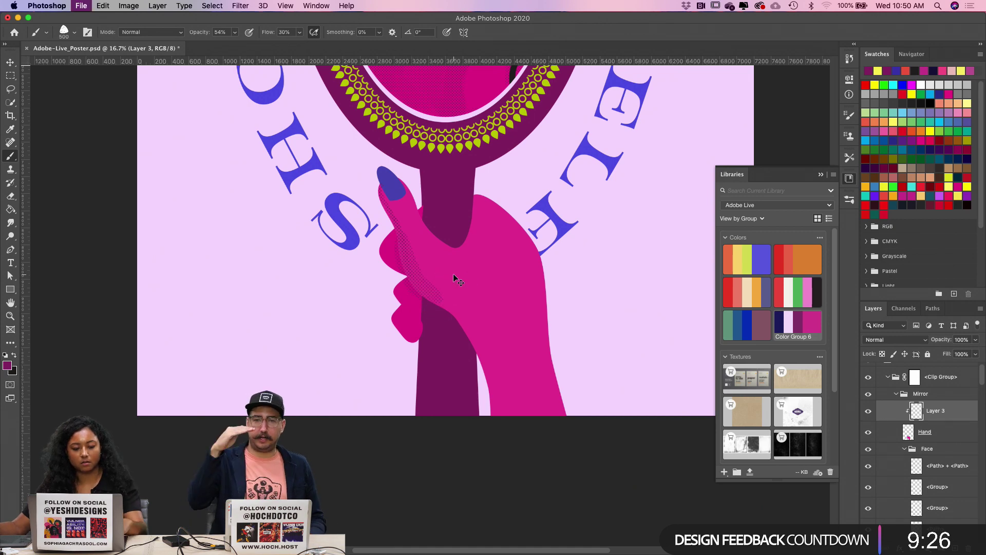
{"action": "left_click_drag", "start_coordinate": [427, 303], "coordinate": [478, 344]}
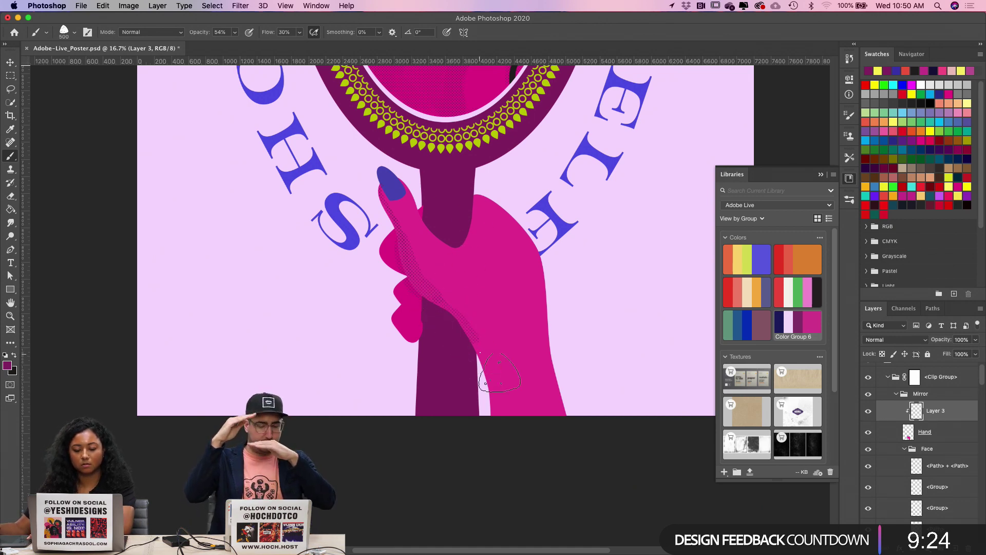
Step: Paint halftone shading along the forearm's inner edge and undo the stroke on the hand beside the mirror handle
{"action": "mouse_move", "coordinate": [500, 402]}
{"action": "left_mouse_down"}
{"action": "mouse_move", "coordinate": [484, 360]}
{"action": "mouse_move", "coordinate": [507, 439]}
{"action": "mouse_move", "coordinate": [489, 352]}
{"action": "mouse_move", "coordinate": [521, 426]}
{"action": "mouse_move", "coordinate": [504, 421]}
{"action": "mouse_move", "coordinate": [547, 434]}
{"action": "mouse_move", "coordinate": [515, 385]}
{"action": "left_mouse_up"}
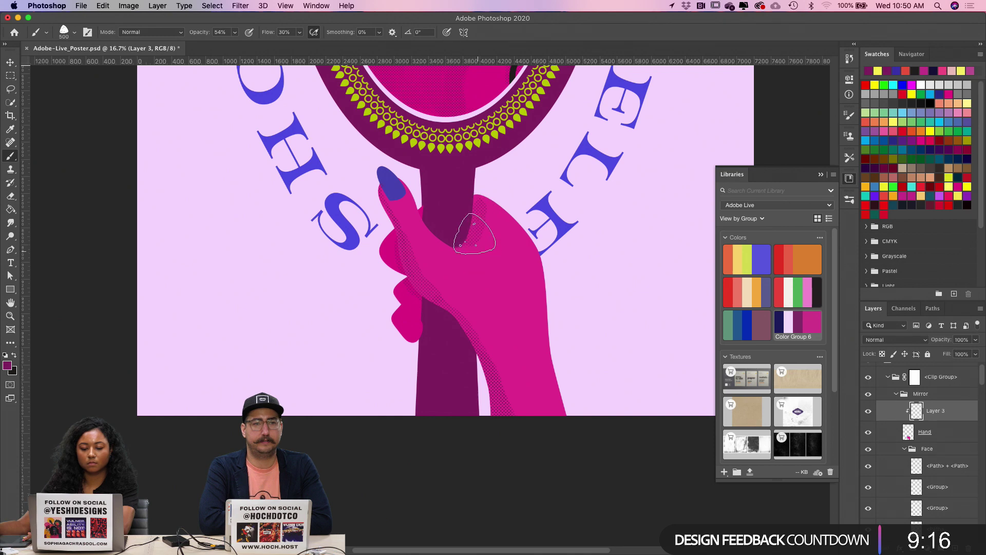
{"action": "key", "text": "super+z"}
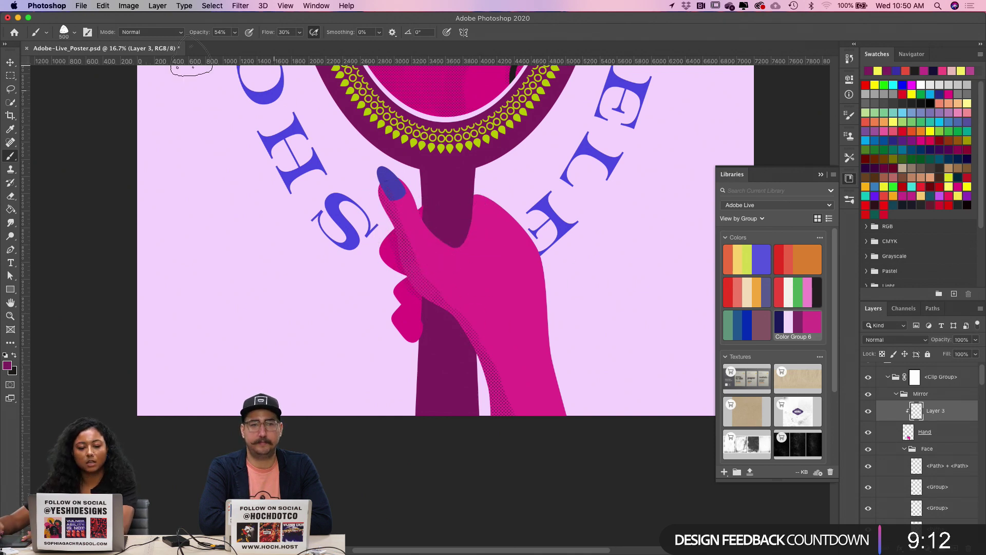
Step: Darken the shading along the thumb's lower edge using the Kyle's Screentones - Circle Tight brush at 175 px, replacing the first trial stroke
{"action": "left_click", "coordinate": [74, 32]}
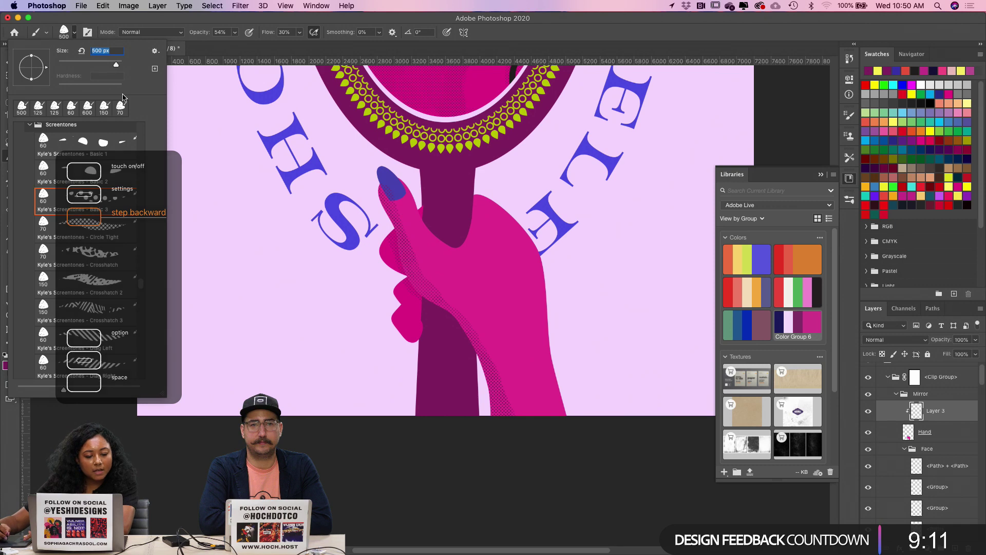
{"action": "left_click", "coordinate": [110, 234]}
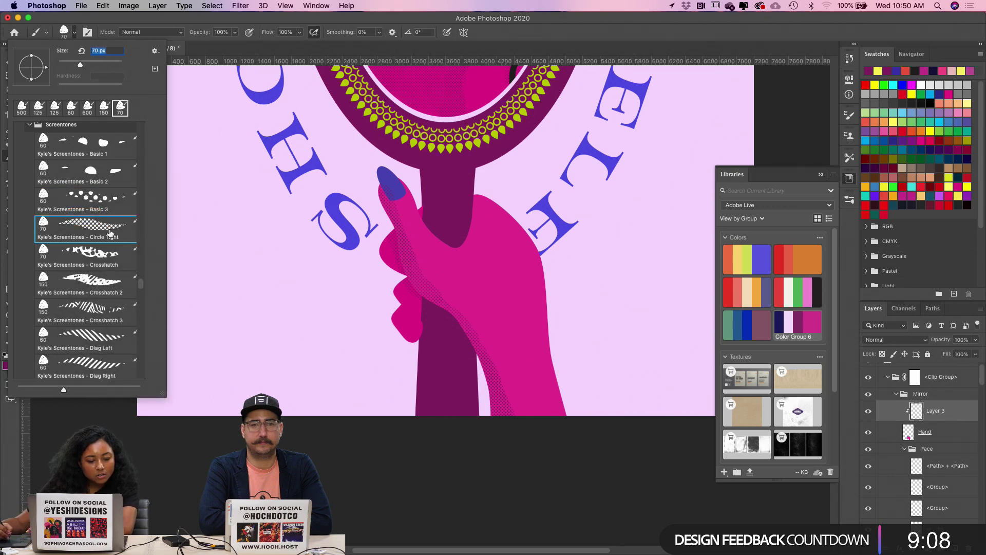
{"action": "left_click", "coordinate": [403, 252]}
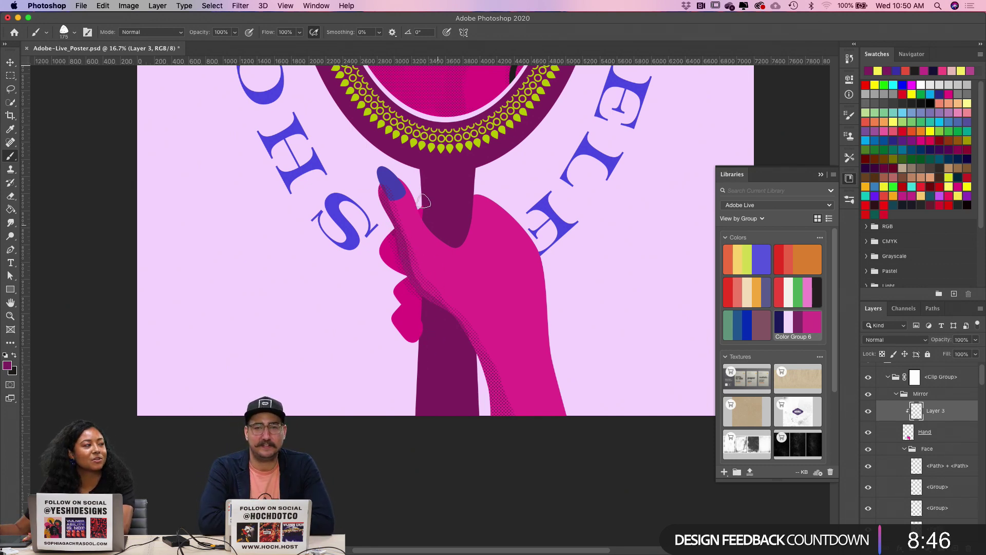
{"action": "key", "text": "super+z"}
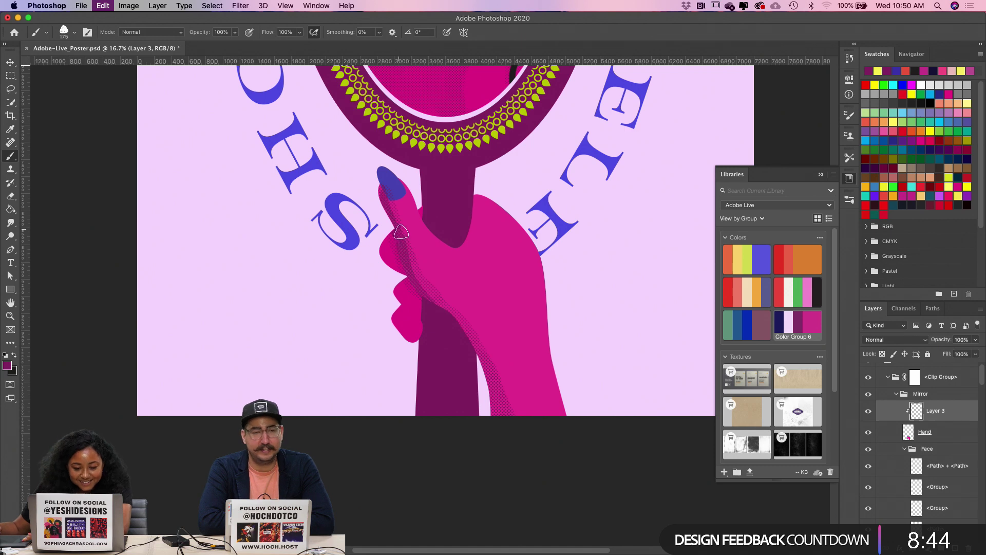
{"action": "left_click_drag", "start_coordinate": [402, 235], "coordinate": [425, 289]}
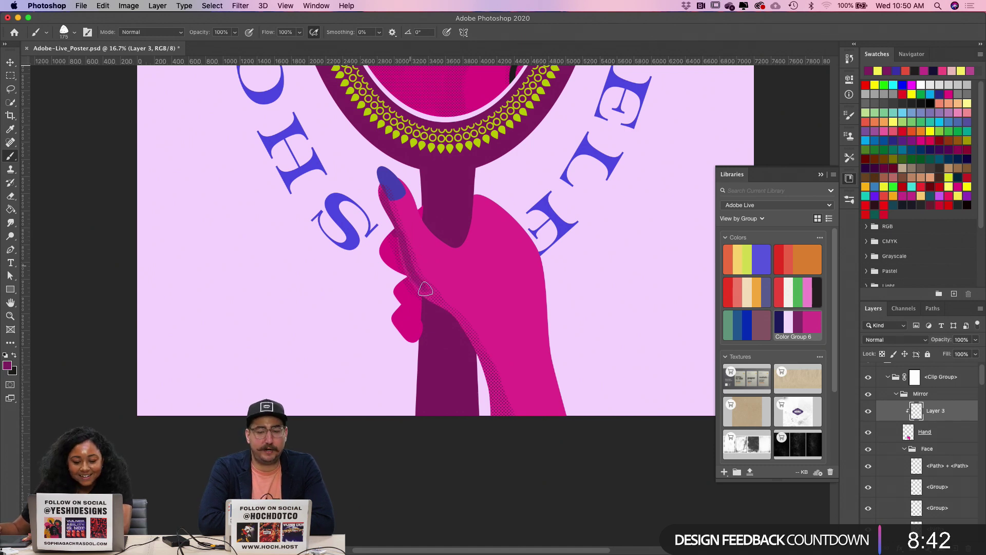
{"action": "left_click_drag", "start_coordinate": [397, 232], "coordinate": [431, 301]}
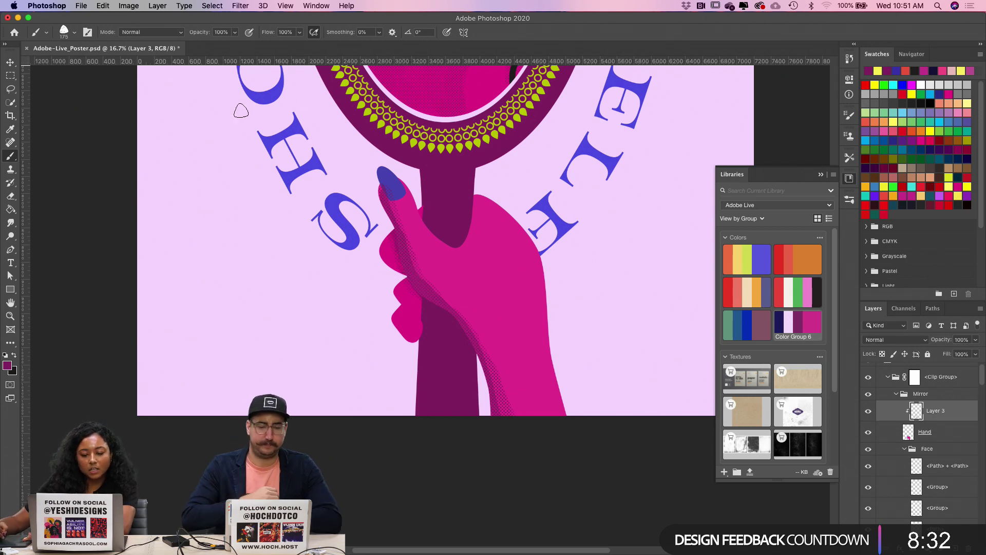
Step: Trim the excess shading at the base of the thumb with a 500 px eraser
{"action": "key", "text": "e"}
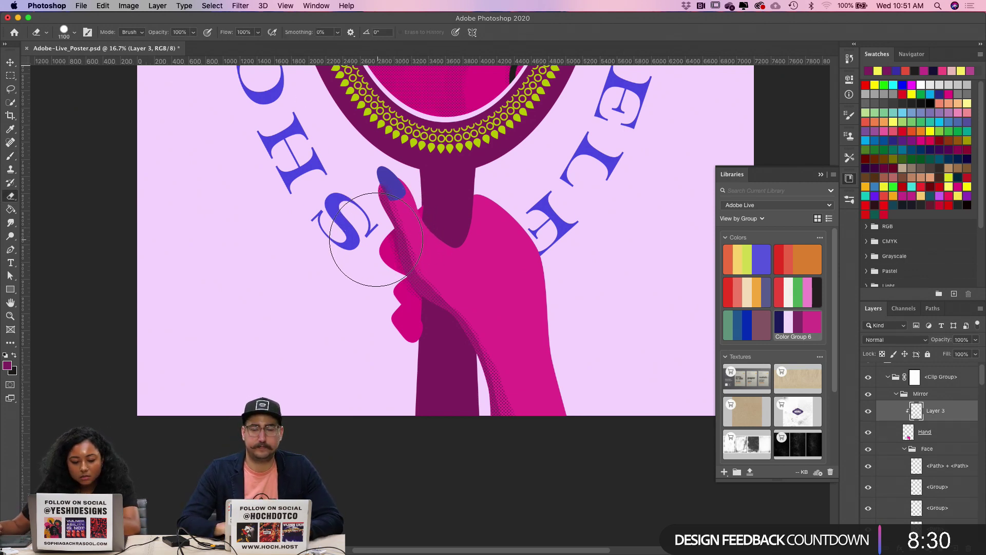
{"action": "key", "text": "bracketleft"}
{"action": "key", "text": "bracketleft"}
{"action": "key", "text": "bracketleft"}
{"action": "key", "text": "bracketleft"}
{"action": "key", "text": "bracketleft"}
{"action": "key", "text": "bracketleft"}
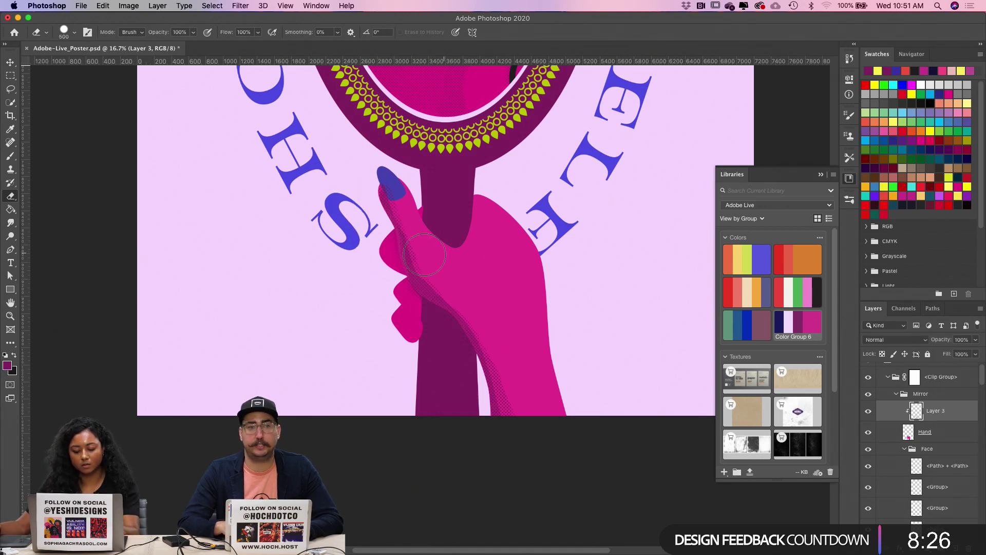
Step: Shade the curled fingers using the brush at 23% opacity
{"action": "key", "text": "b"}
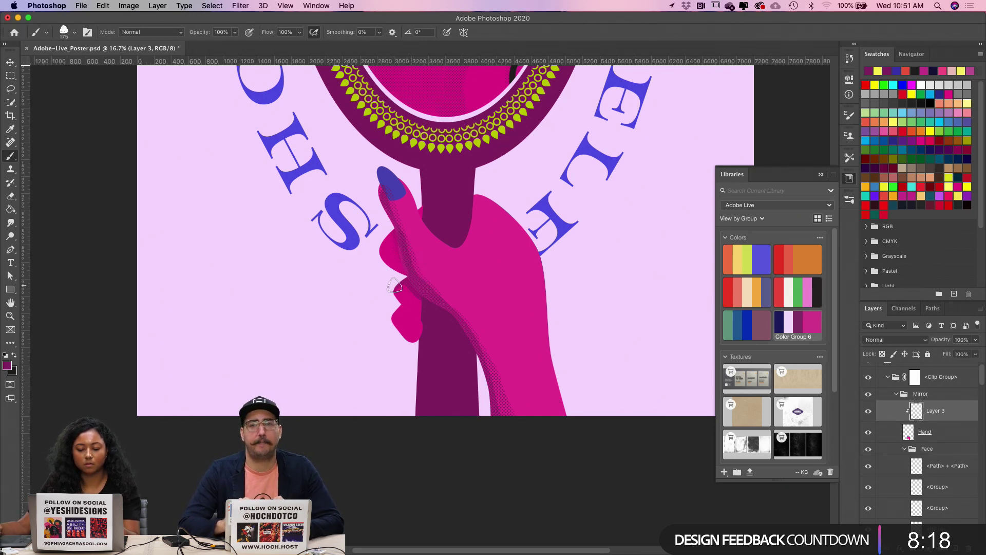
{"action": "left_click", "coordinate": [235, 31]}
{"action": "left_click_drag", "start_coordinate": [237, 45], "coordinate": [198, 45]}
{"action": "left_click", "coordinate": [400, 291]}
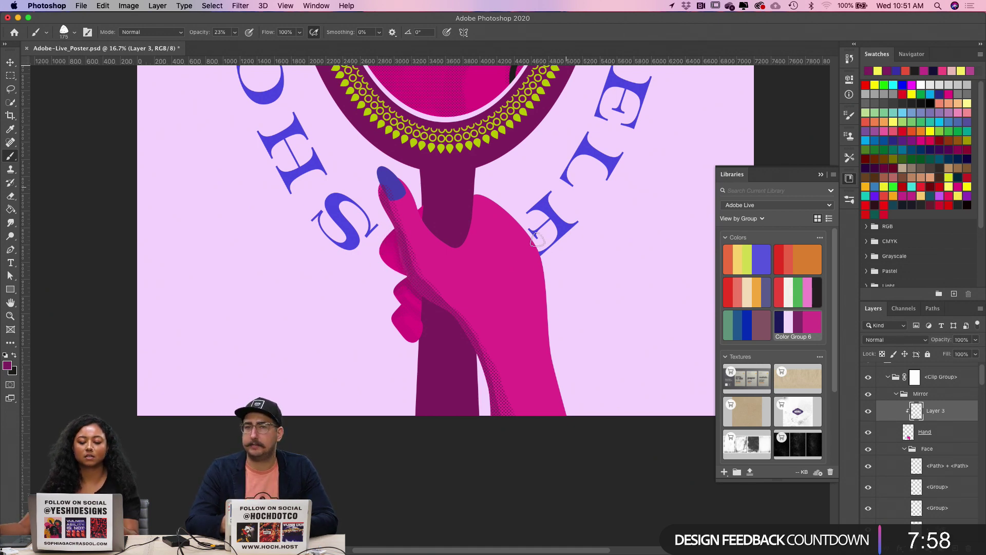
Step: Add soft shading to the back of the hand with the brush enlarged to 600 px
{"action": "key", "text": "super+minus"}
{"action": "key", "text": "super+plus"}
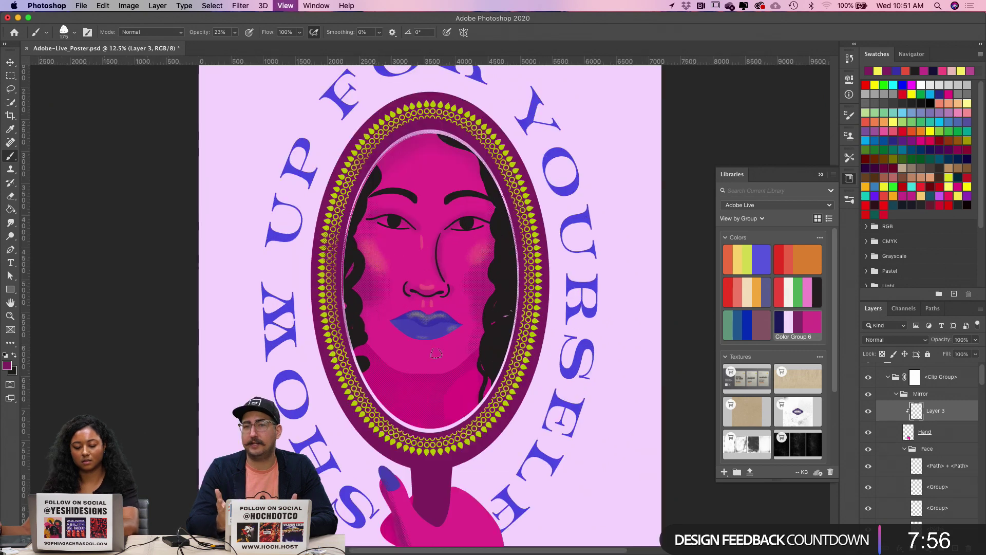
{"action": "scroll", "coordinate": [382, 342], "scroll_direction": "down", "scroll_amount": 5}
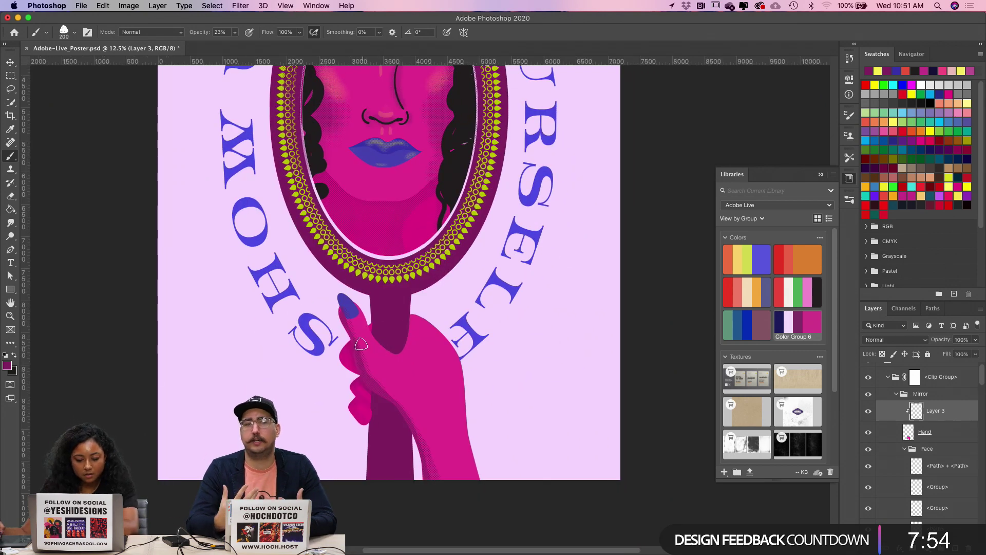
{"action": "key", "text": "bracketright"}
{"action": "key", "text": "bracketright"}
{"action": "key", "text": "bracketright"}
{"action": "key", "text": "bracketright"}
{"action": "key", "text": "bracketright"}
{"action": "key", "text": "bracketright"}
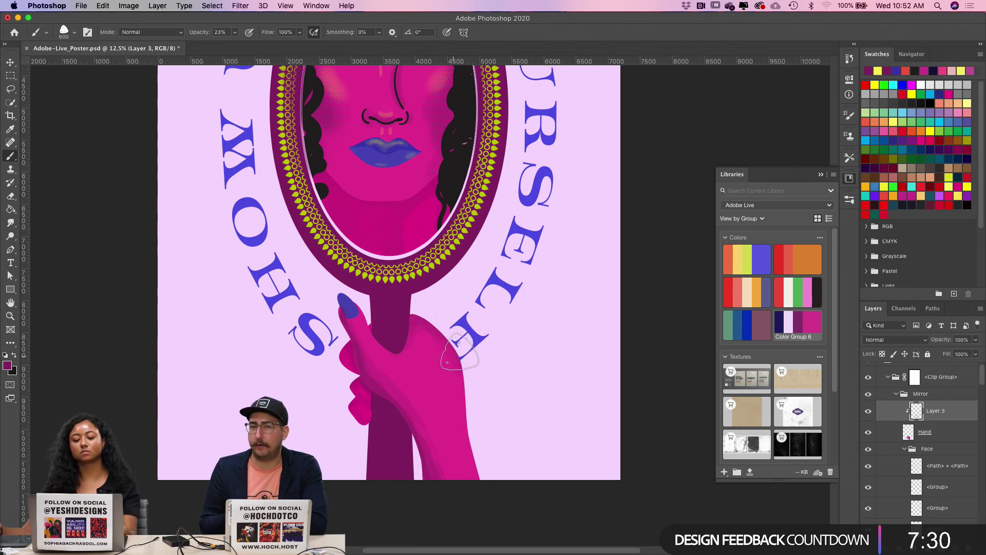
Step: Paint yellow highlights along the thumb and the hand's edge beside the handle with a 300 px brush, undoing unwanted strokes
{"action": "left_click", "coordinate": [879, 70]}
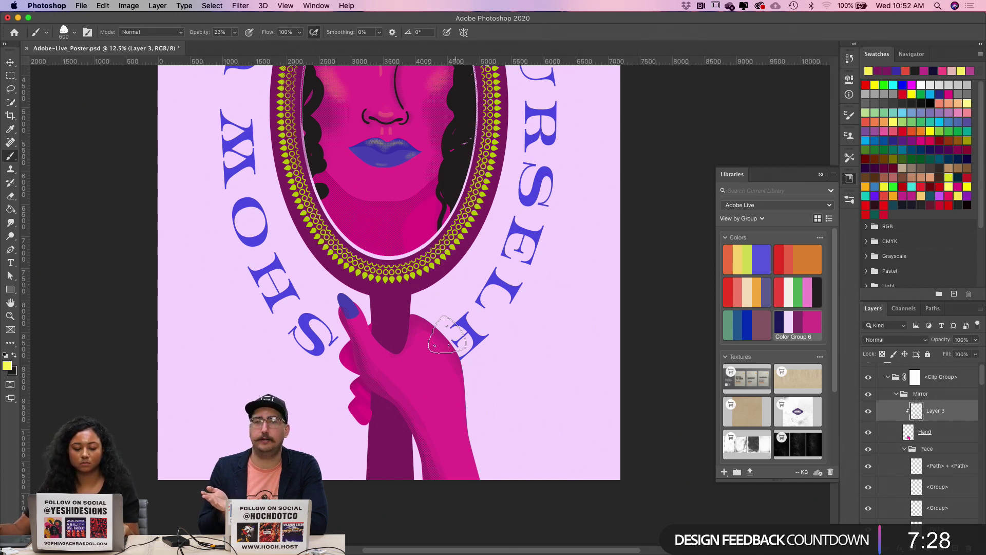
{"action": "mouse_move", "coordinate": [371, 329]}
{"action": "left_mouse_down"}
{"action": "mouse_move", "coordinate": [404, 342]}
{"action": "mouse_move", "coordinate": [446, 282]}
{"action": "mouse_move", "coordinate": [387, 362]}
{"action": "mouse_move", "coordinate": [366, 330]}
{"action": "mouse_move", "coordinate": [392, 363]}
{"action": "mouse_move", "coordinate": [417, 352]}
{"action": "left_mouse_up"}
{"action": "key", "text": "super+z"}
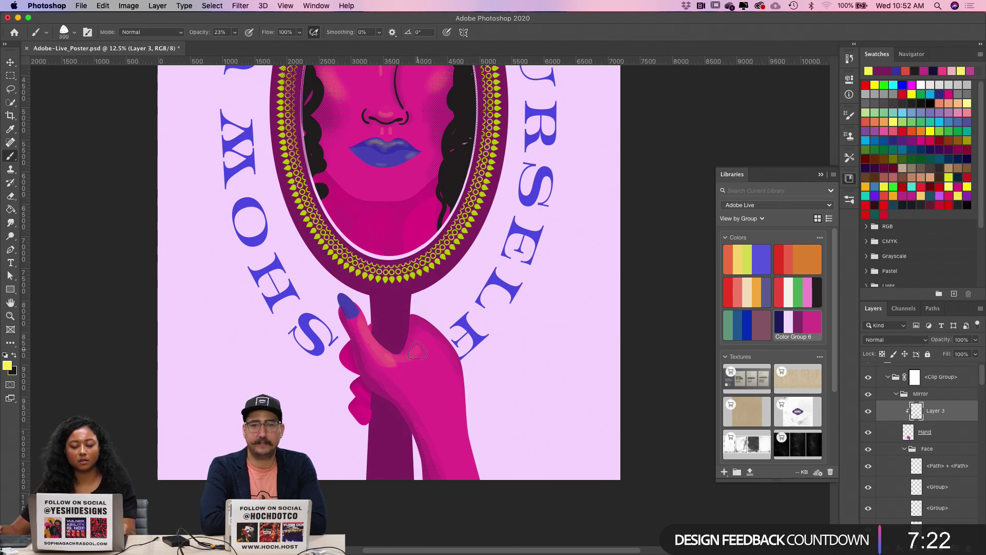
{"action": "key", "text": "super+z"}
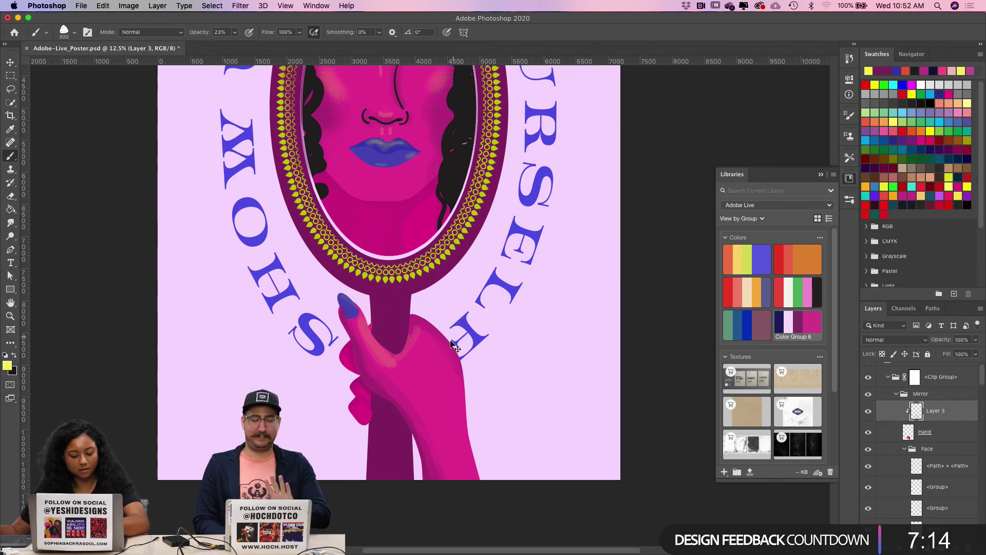
Step: Highlight the thumbnail and trim the highlight to its upper edge with a 100 px eraser
{"action": "key", "text": "super+equal"}
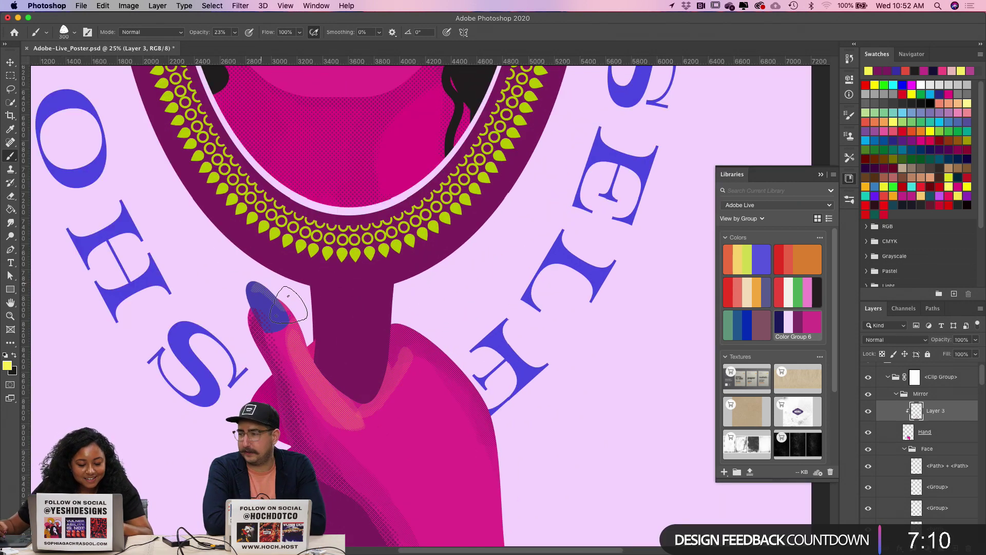
{"action": "key", "text": "e"}
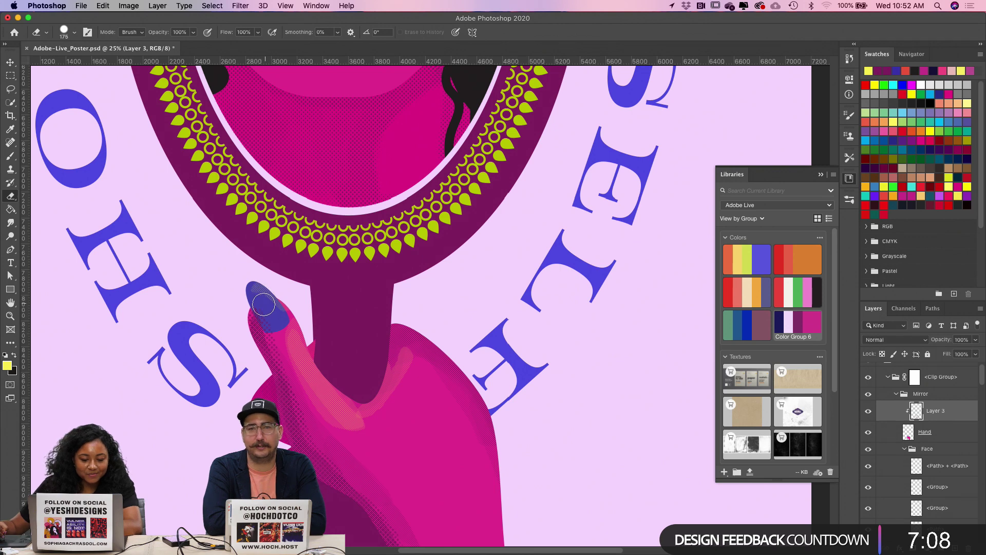
{"action": "key", "text": "bracketleft"}
{"action": "key", "text": "bracketleft"}
{"action": "key", "text": "bracketleft"}
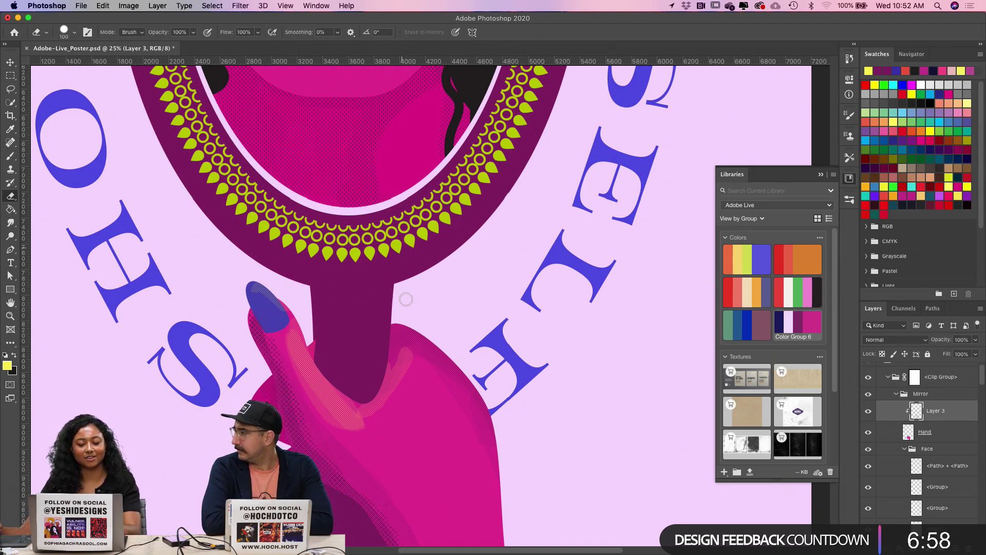
Step: Brush another yellow highlight along the curve of the hand where it meets the mirror handle
{"action": "key", "text": "b"}
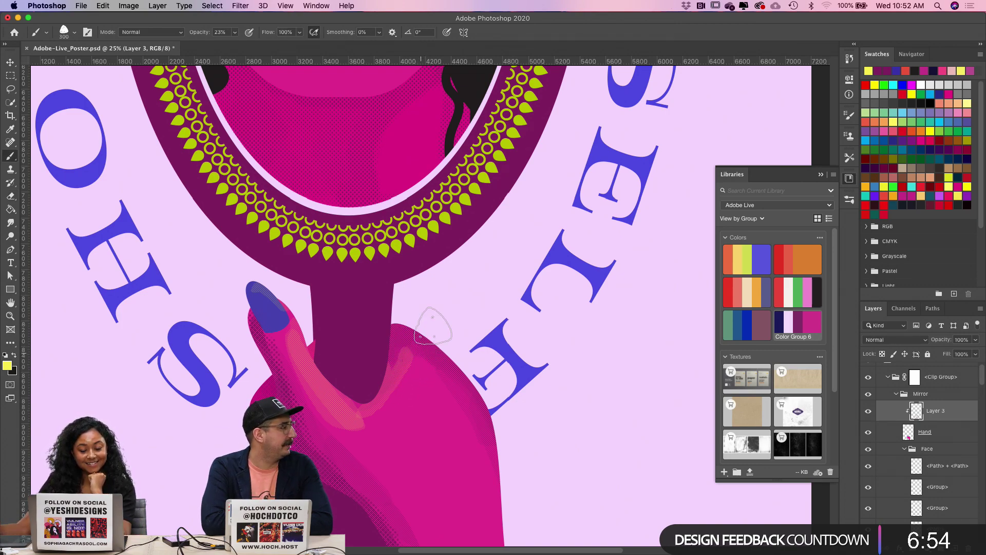
{"action": "key", "text": "super+minus"}
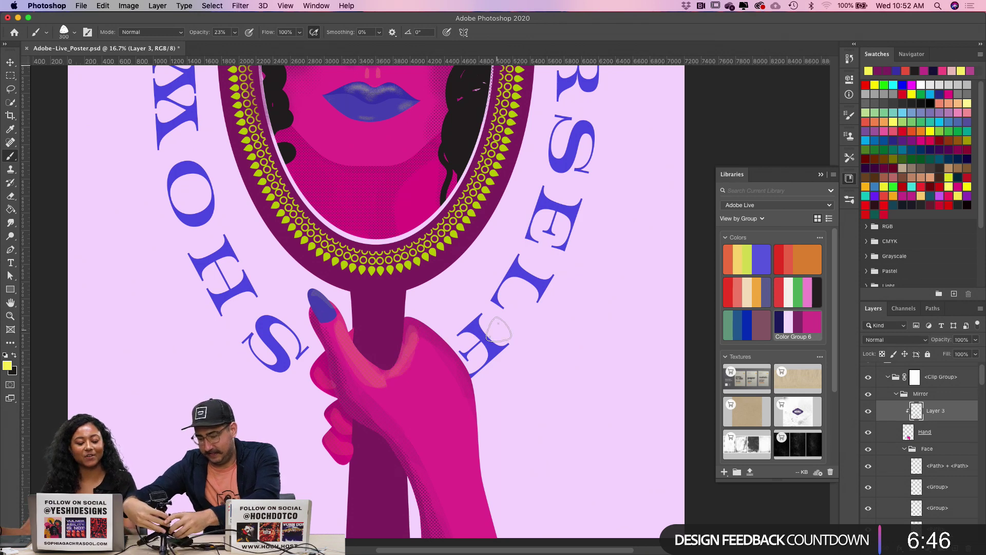
{"action": "mouse_move", "coordinate": [445, 553]}
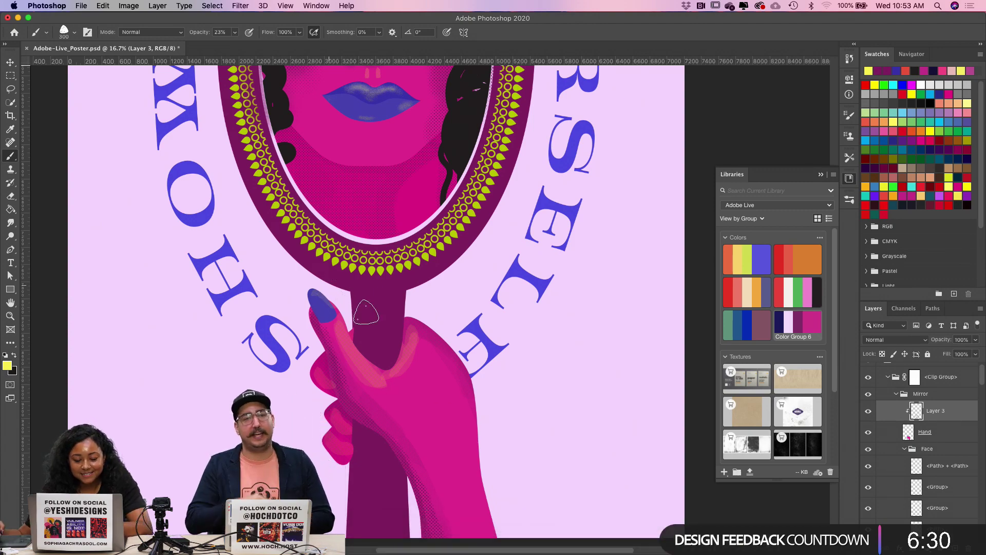
{"action": "left_click_drag", "start_coordinate": [409, 334], "coordinate": [394, 370]}
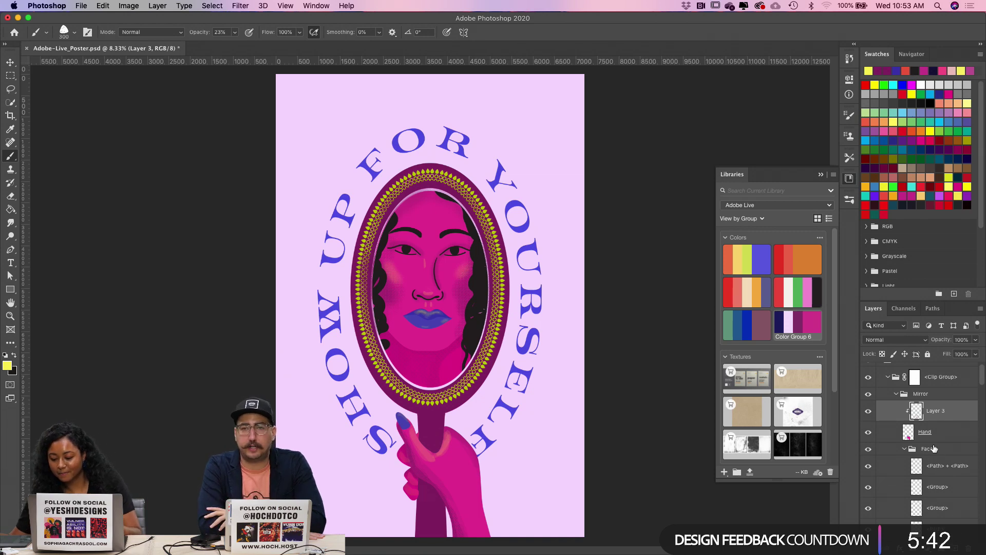
Step: Add a new empty layer at the top of the Colors group
{"action": "scroll", "coordinate": [935, 449], "scroll_direction": "up", "scroll_amount": 1}
{"action": "left_click", "coordinate": [934, 370]}
{"action": "left_click", "coordinate": [940, 516]}
{"action": "left_click", "coordinate": [938, 532]}
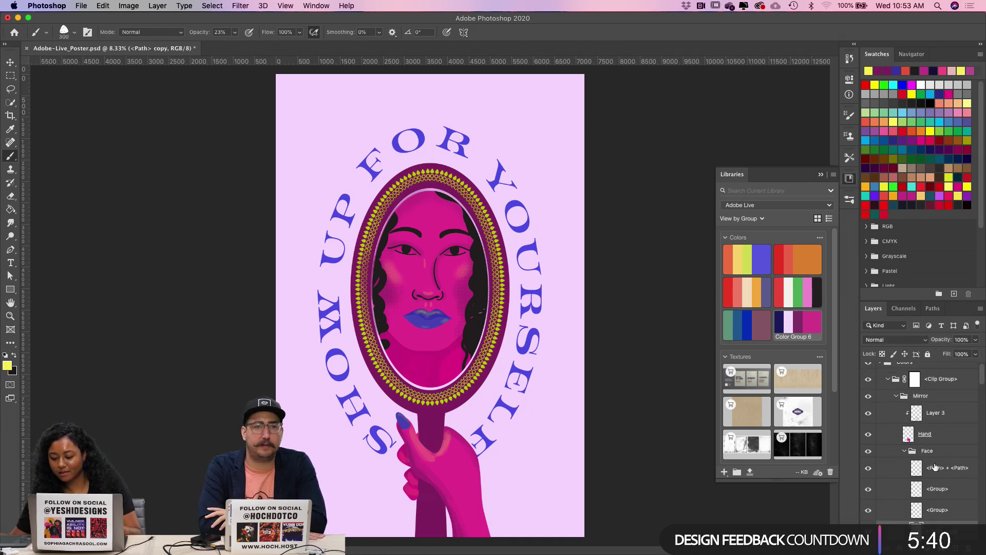
{"action": "key", "text": "alt+bracketright"}
{"action": "scroll", "coordinate": [935, 451], "scroll_direction": "up", "scroll_amount": 1}
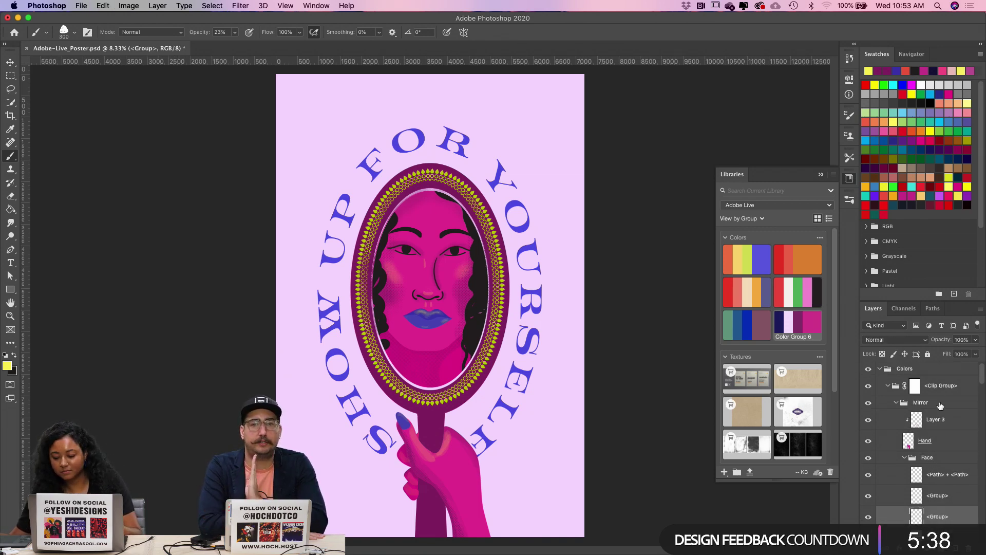
{"action": "left_click", "coordinate": [936, 370]}
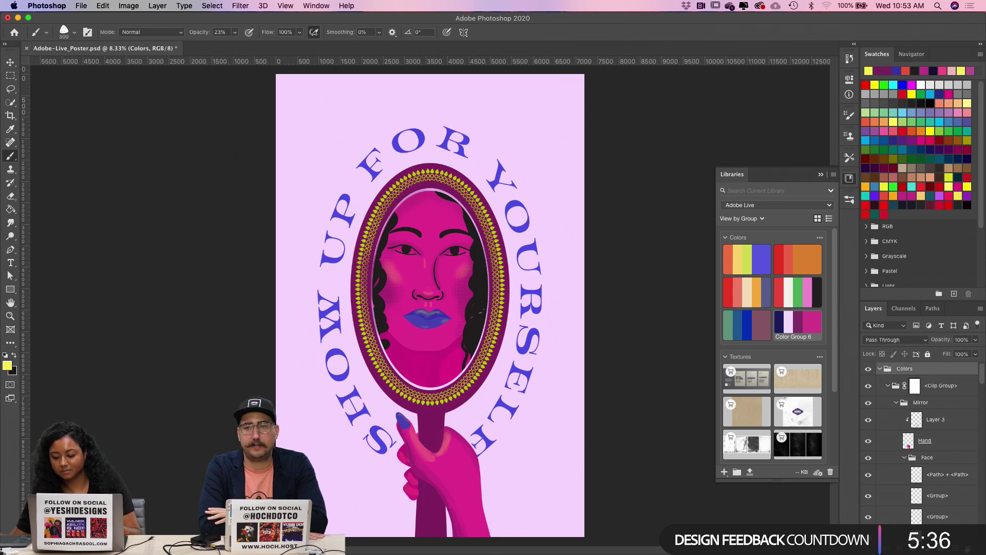
{"action": "key", "text": "super+shift+alt+n"}
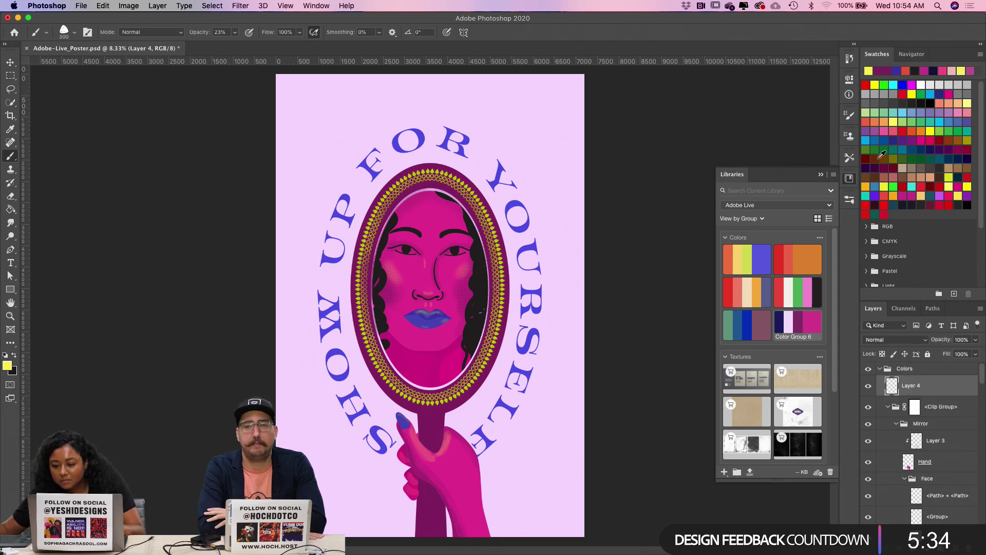
Step: Try to license the Craft paper texture from the Adobe Live library's Textures group and check the Wi-Fi connection
{"action": "scroll", "coordinate": [745, 391], "scroll_direction": "down", "scroll_amount": 3}
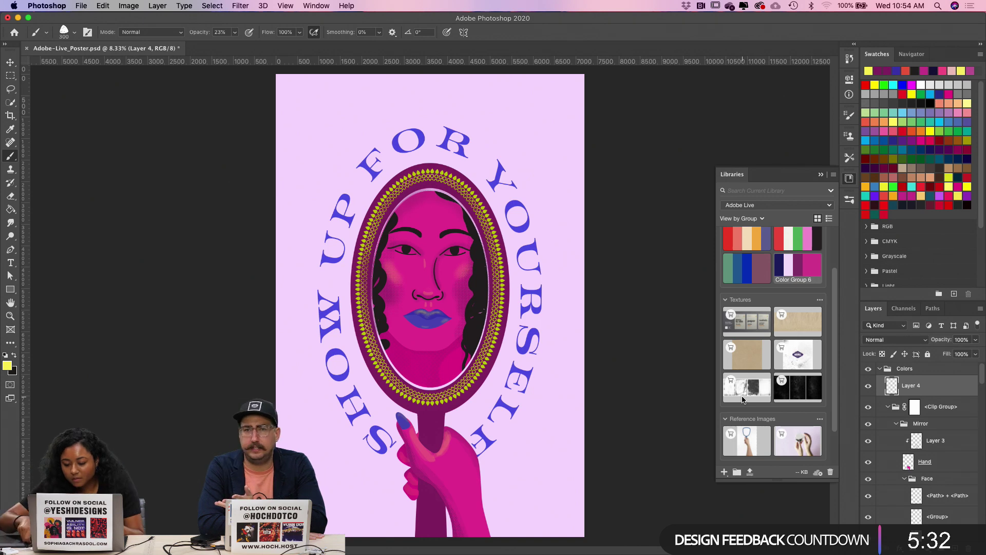
{"action": "scroll", "coordinate": [786, 359], "scroll_direction": "down", "scroll_amount": 2}
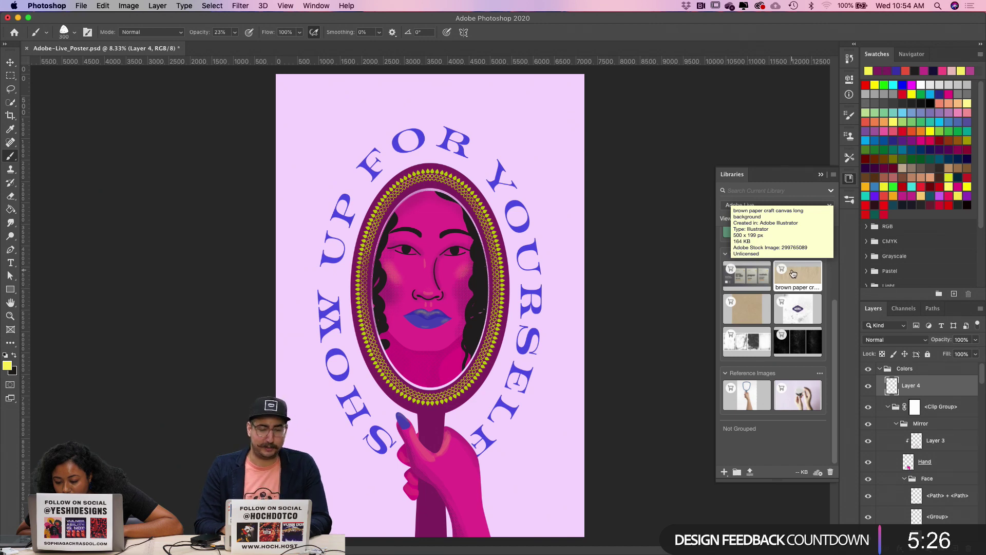
{"action": "left_click", "coordinate": [741, 302]}
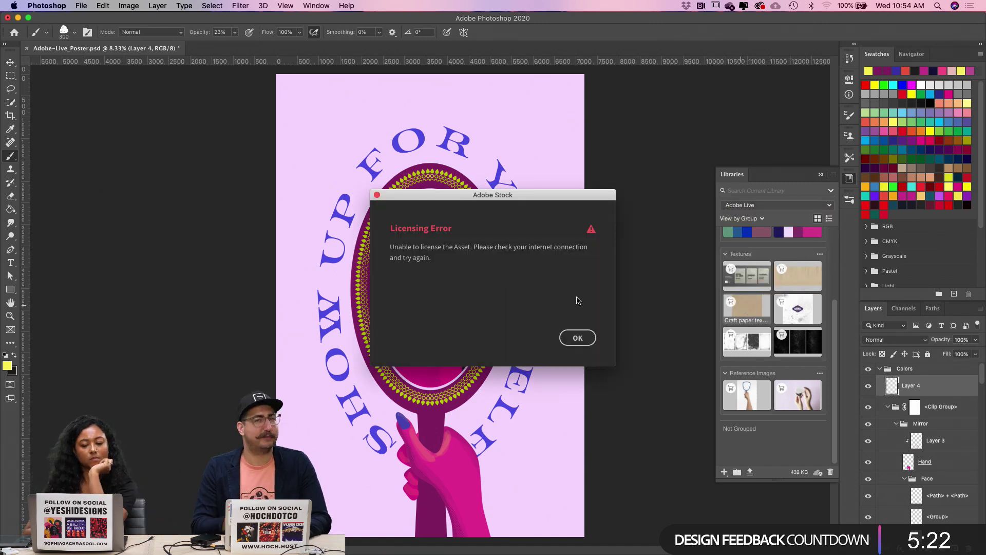
{"action": "left_click", "coordinate": [577, 338]}
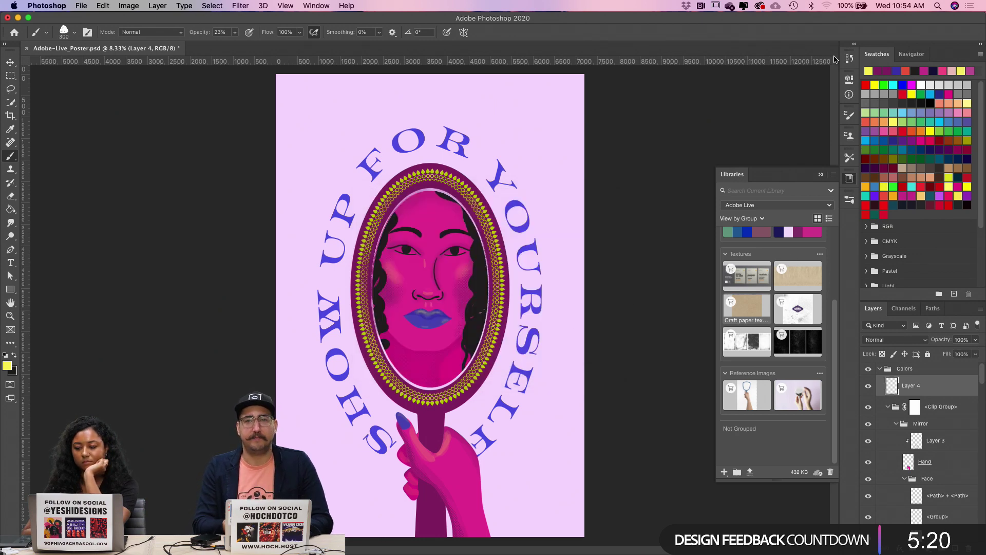
{"action": "left_click", "coordinate": [828, 6]}
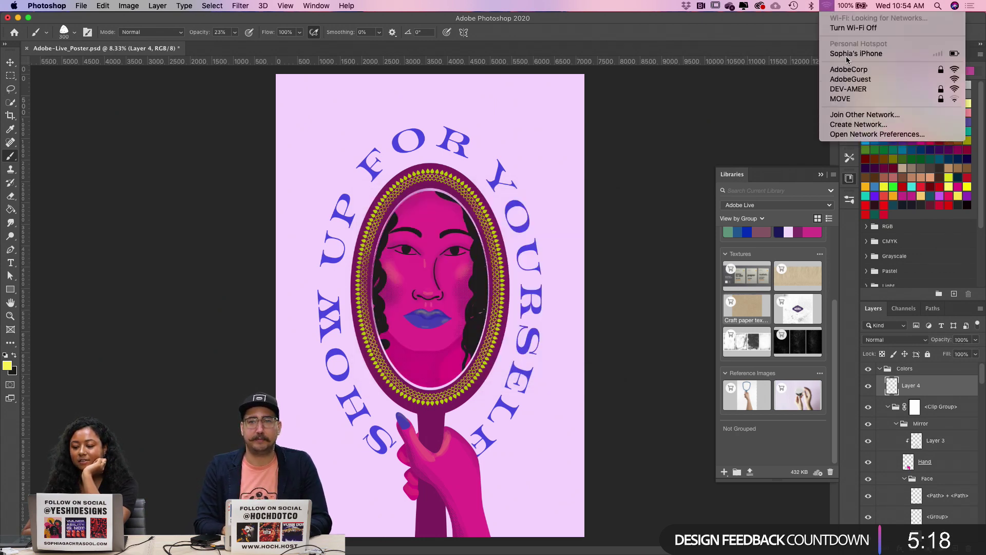
{"action": "left_click", "coordinate": [825, 5]}
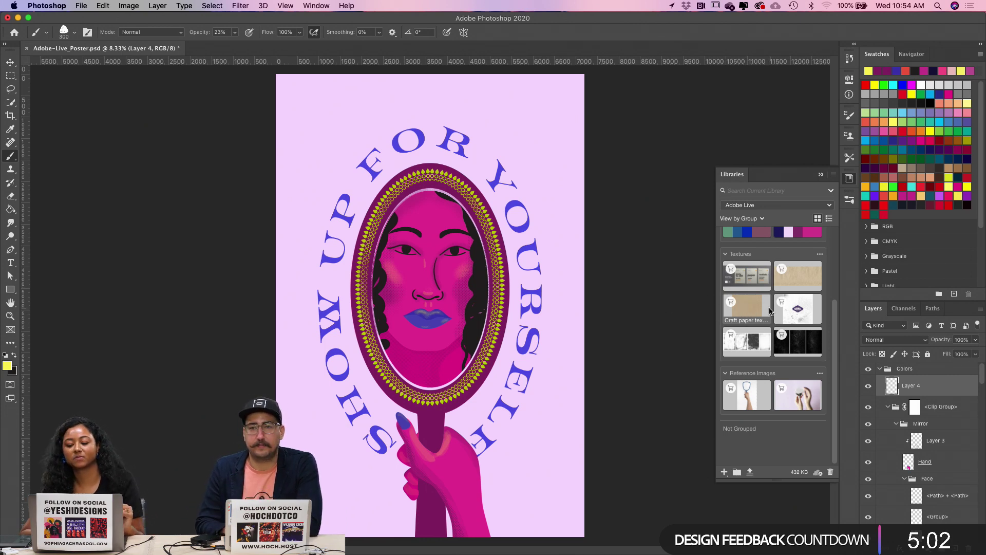
Step: Save the poster and place the Craft paper texture from the Adobe Live library onto it
{"action": "mouse_move", "coordinate": [746, 317]}
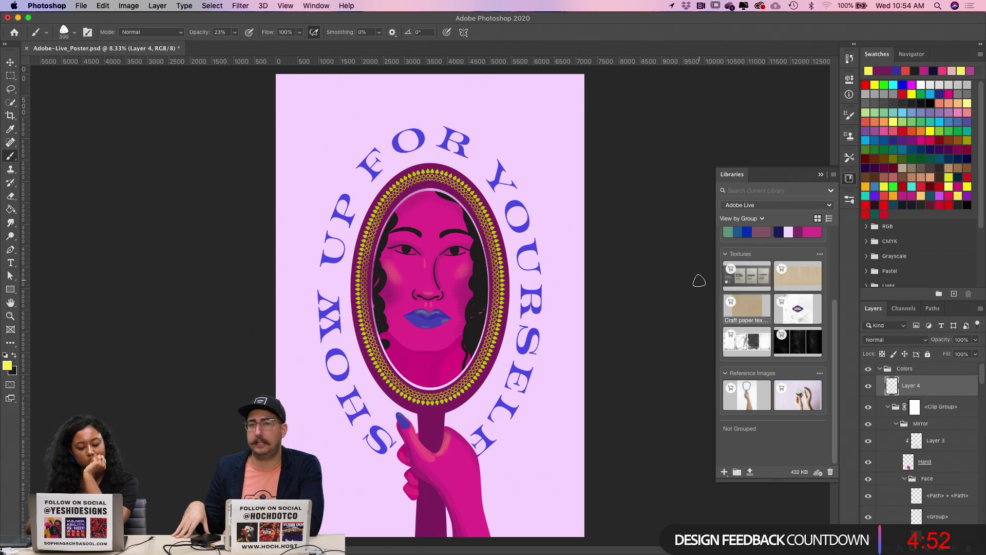
{"action": "key", "text": "super+s"}
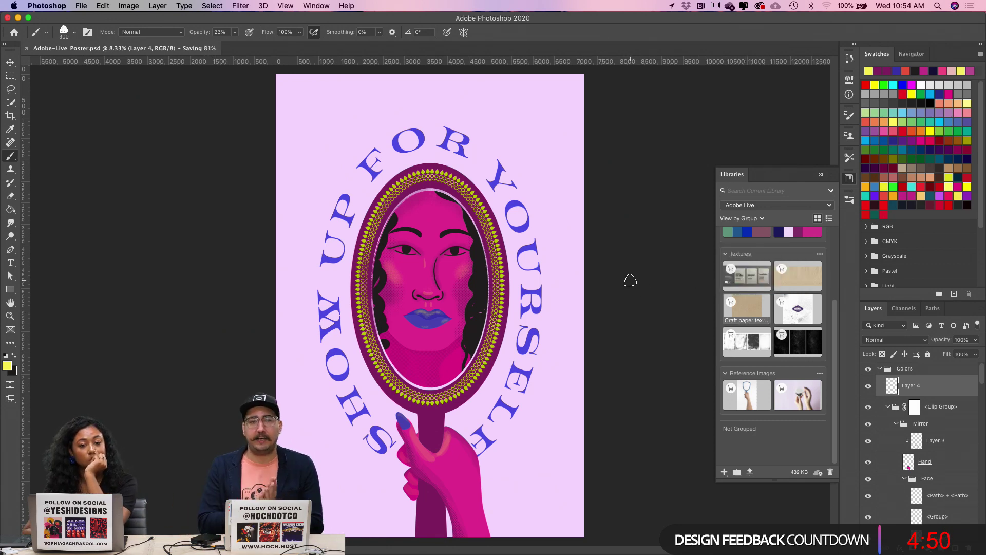
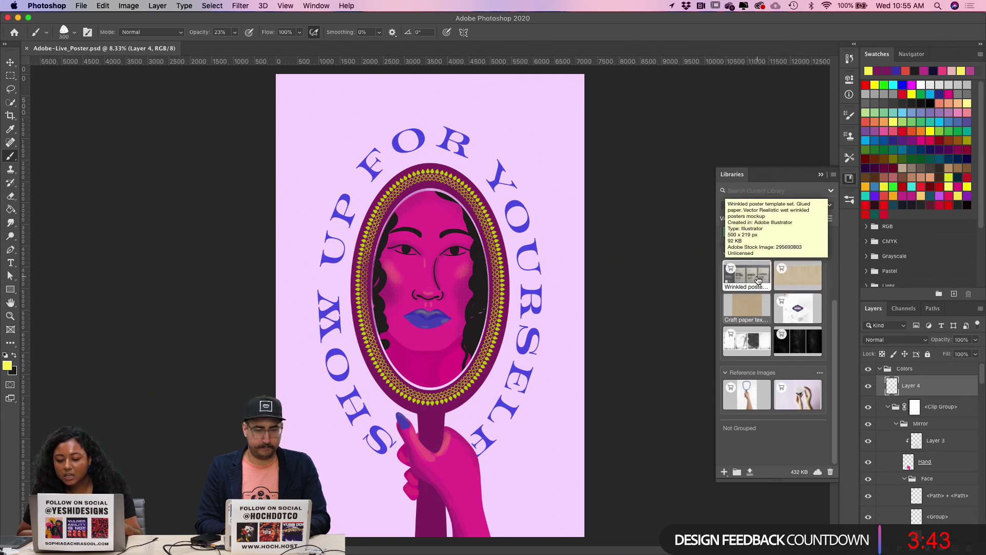
{"action": "left_click_drag", "start_coordinate": [759, 279], "coordinate": [390, 221]}
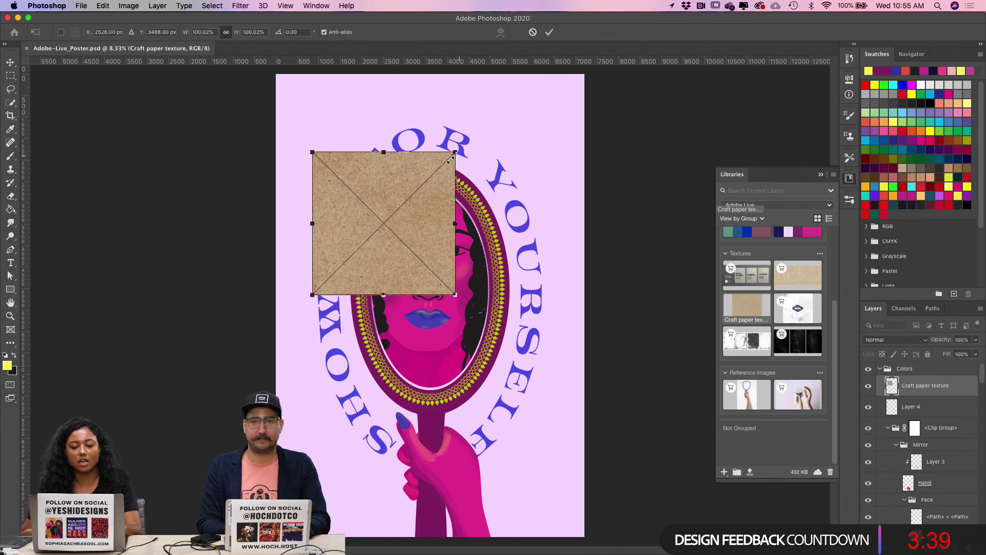
Step: Scale the Craft paper texture to about 327% and position it so it covers the whole poster
{"action": "left_click_drag", "start_coordinate": [450, 154], "coordinate": [539, 68]}
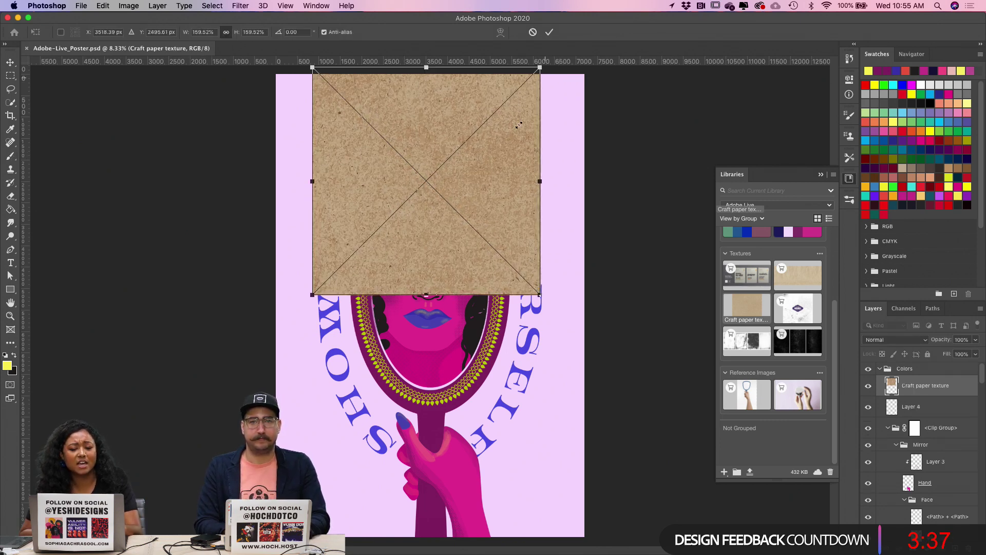
{"action": "left_click_drag", "start_coordinate": [485, 171], "coordinate": [445, 169]}
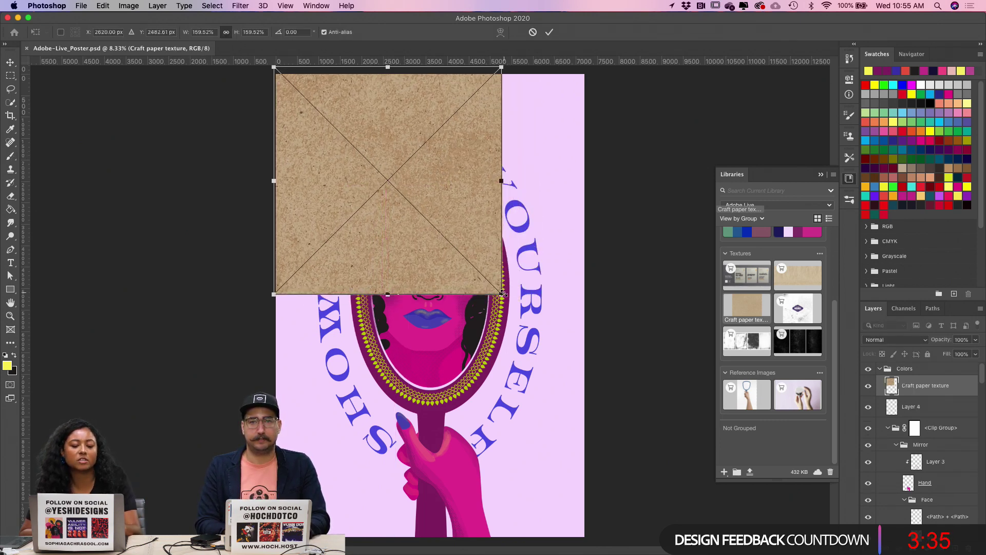
{"action": "left_click_drag", "start_coordinate": [503, 294], "coordinate": [741, 533]}
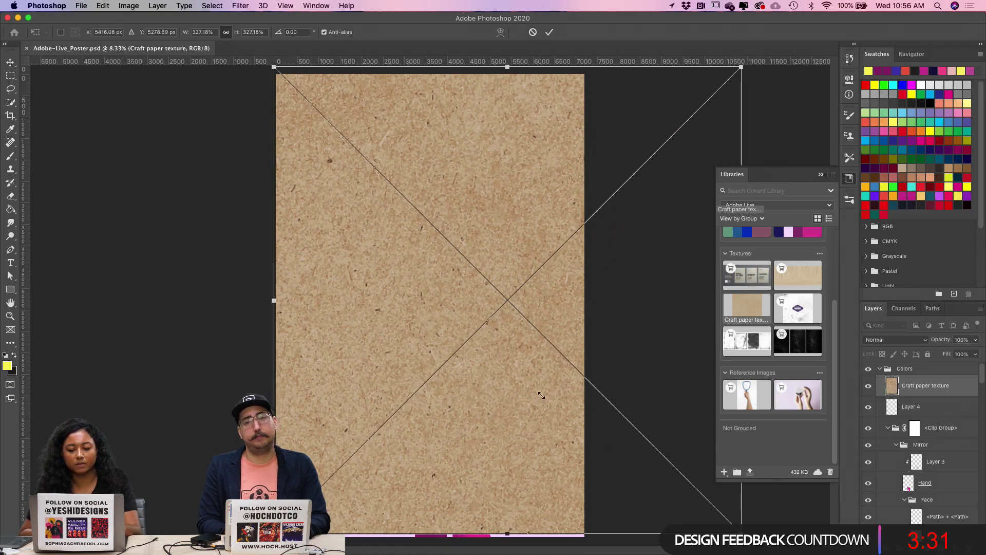
{"action": "left_click_drag", "start_coordinate": [495, 272], "coordinate": [450, 279]}
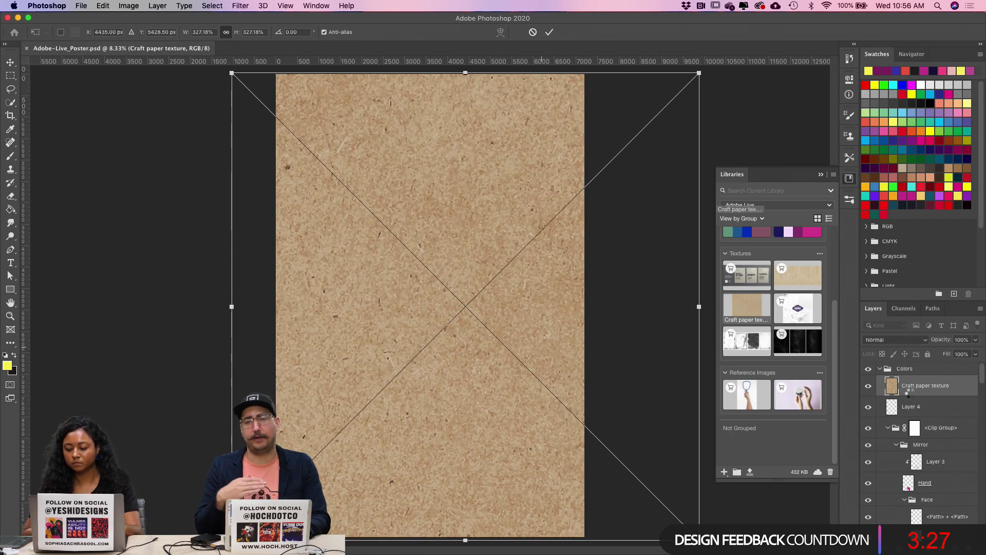
{"action": "key", "text": "Return"}
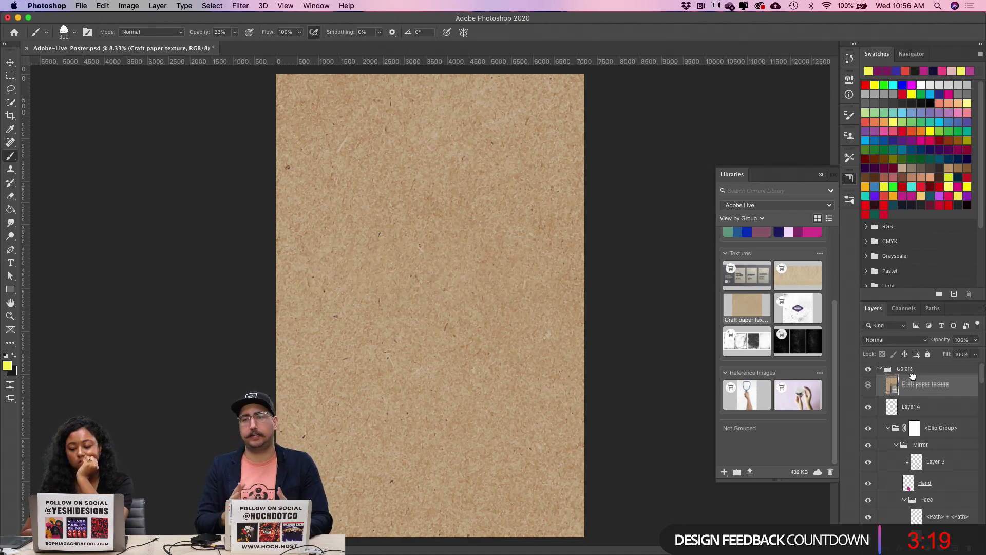
Step: Move the Craft paper texture layer above the Colors group and blend it with Darken at 13% opacity
{"action": "mouse_move", "coordinate": [915, 386]}
{"action": "left_mouse_down"}
{"action": "mouse_move", "coordinate": [916, 366]}
{"action": "mouse_move", "coordinate": [918, 382]}
{"action": "left_mouse_up"}
{"action": "left_click", "coordinate": [896, 339]}
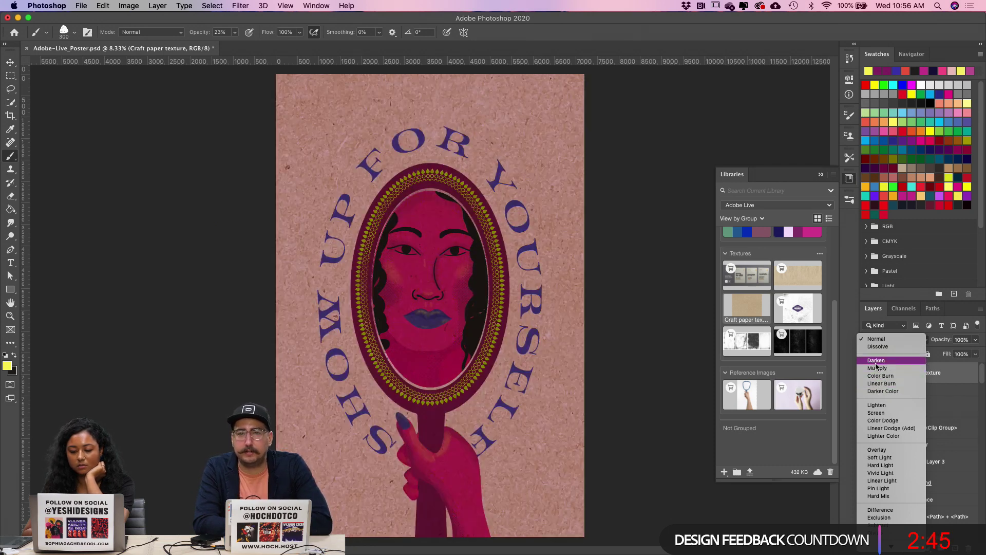
{"action": "left_click", "coordinate": [877, 361]}
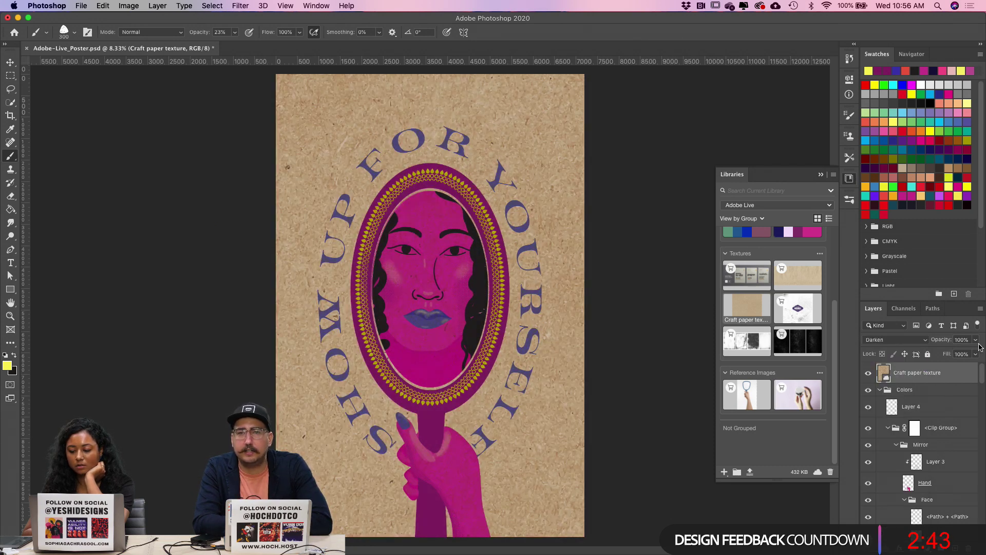
{"action": "left_click", "coordinate": [976, 340]}
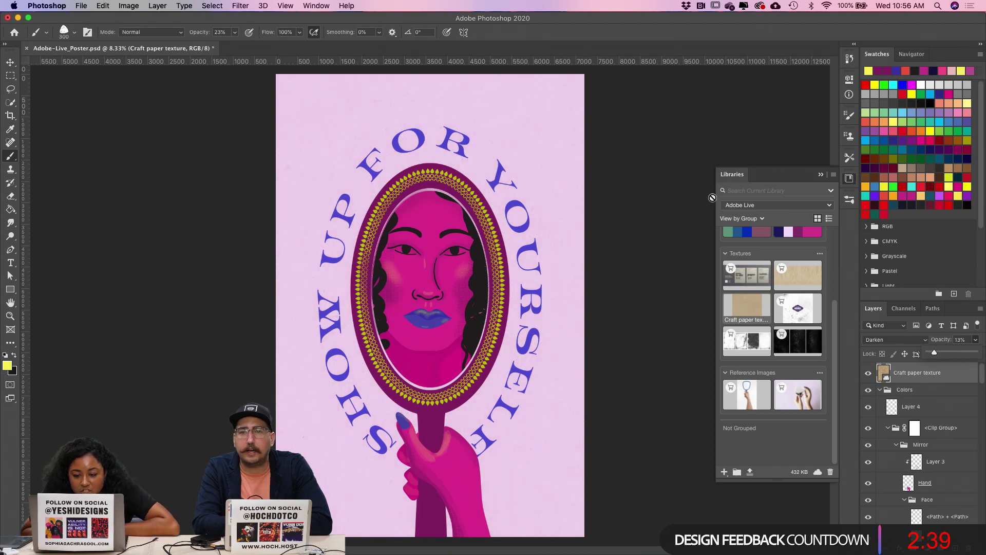
Step: Examine the paper texture's effect up close on the face, lettering, hand and background, and on the poster as a whole
{"action": "key", "text": "super+plus"}
{"action": "key", "text": "super+plus"}
{"action": "scroll", "coordinate": [642, 136], "scroll_direction": "up", "scroll_amount": 3}
{"action": "scroll", "coordinate": [641, 136], "scroll_direction": "right", "scroll_amount": 1}
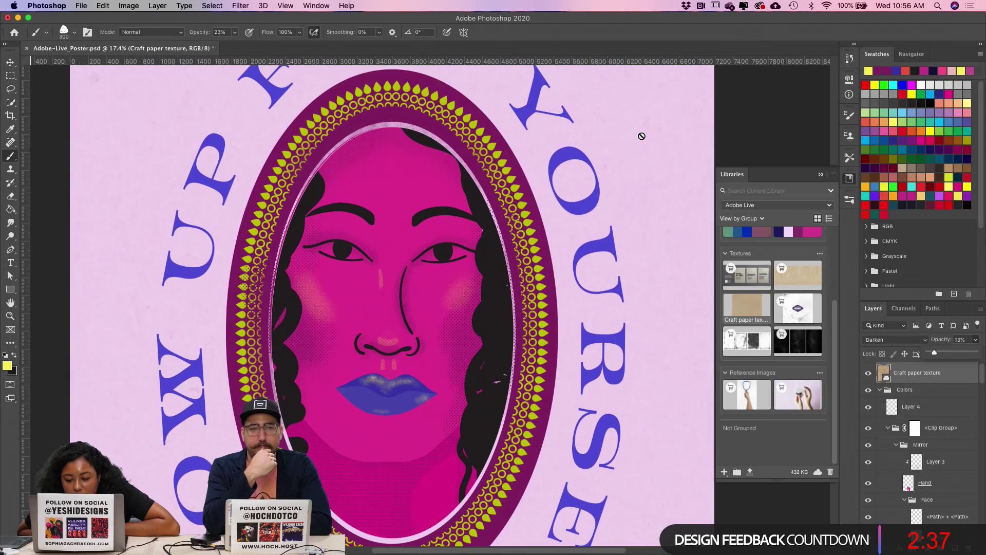
{"action": "scroll", "coordinate": [647, 211], "scroll_direction": "down", "scroll_amount": 10}
{"action": "scroll", "coordinate": [646, 211], "scroll_direction": "left", "scroll_amount": 1}
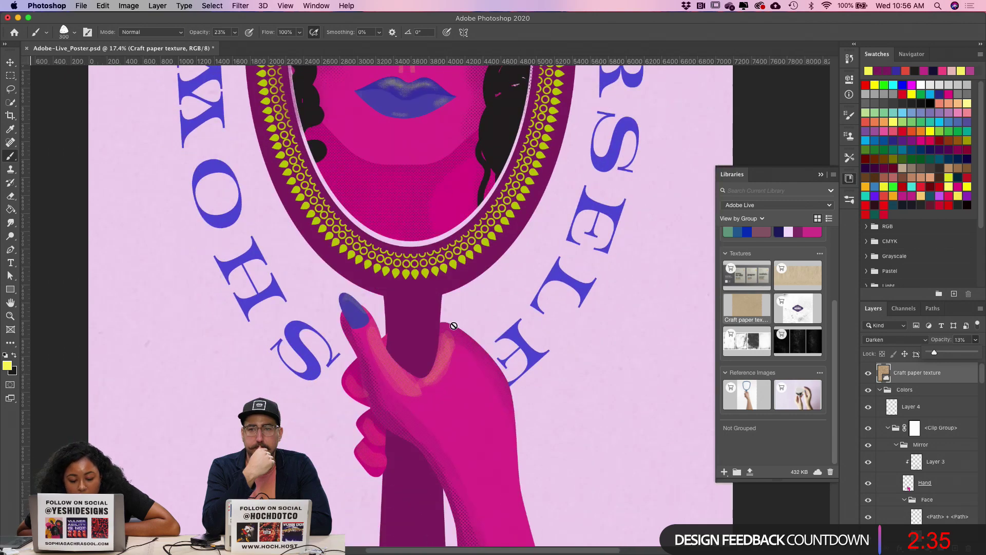
{"action": "scroll", "coordinate": [467, 394], "scroll_direction": "down", "scroll_amount": 5}
{"action": "scroll", "coordinate": [467, 395], "scroll_direction": "up", "scroll_amount": 4}
{"action": "scroll", "coordinate": [467, 395], "scroll_direction": "down", "scroll_amount": 3}
{"action": "scroll", "coordinate": [465, 396], "scroll_direction": "up", "scroll_amount": 7}
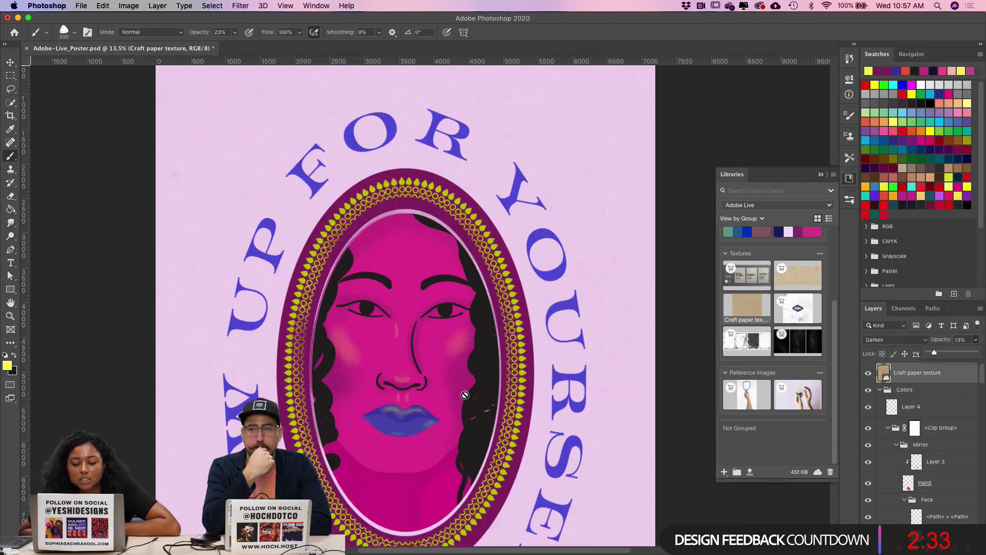
{"action": "scroll", "coordinate": [465, 394], "scroll_direction": "up", "scroll_amount": 2}
{"action": "scroll", "coordinate": [464, 394], "scroll_direction": "down", "scroll_amount": 5}
{"action": "scroll", "coordinate": [407, 234], "scroll_direction": "down", "scroll_amount": 2}
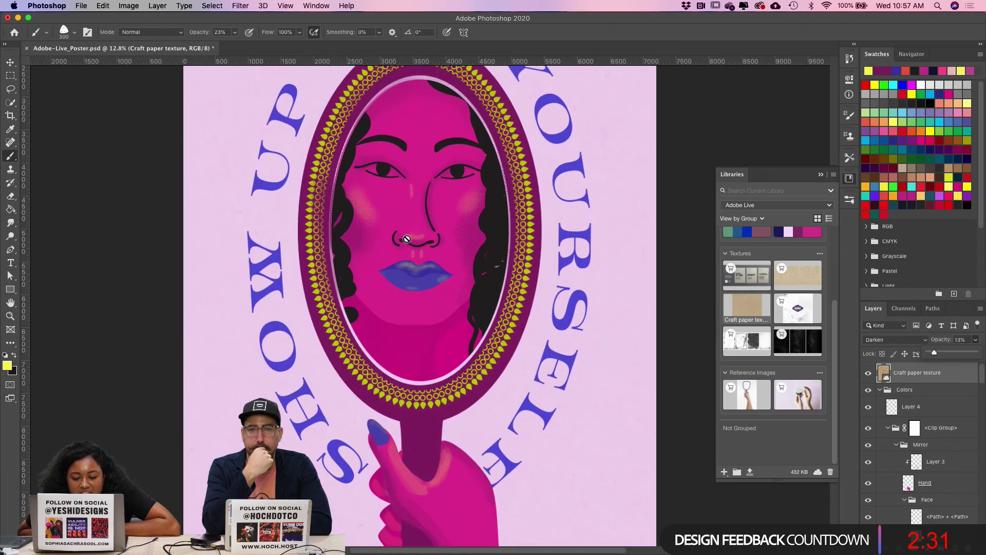
{"action": "scroll", "coordinate": [407, 239], "scroll_direction": "down", "scroll_amount": 5}
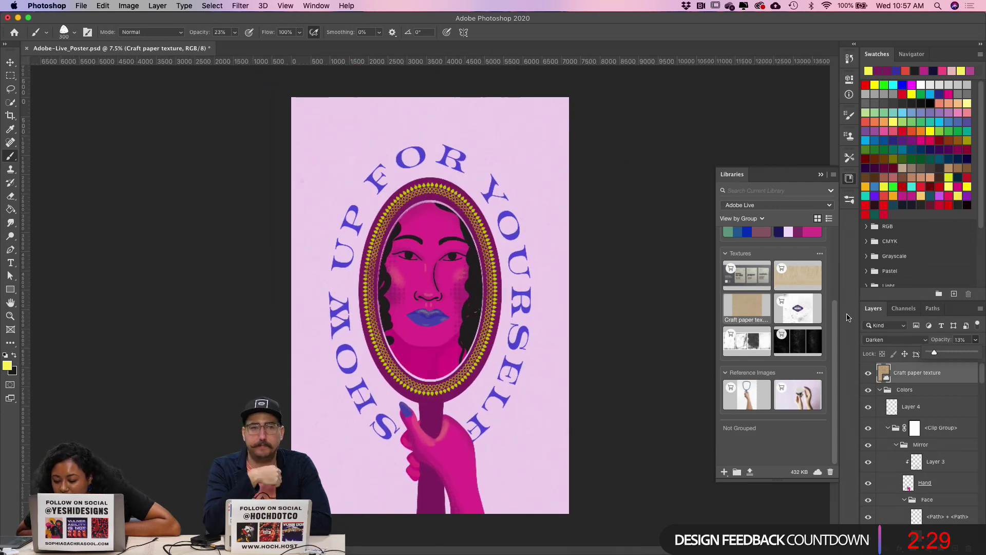
Step: Keep the Craft paper texture in Darken mode and set its opacity to 7%
{"action": "left_click", "coordinate": [894, 340]}
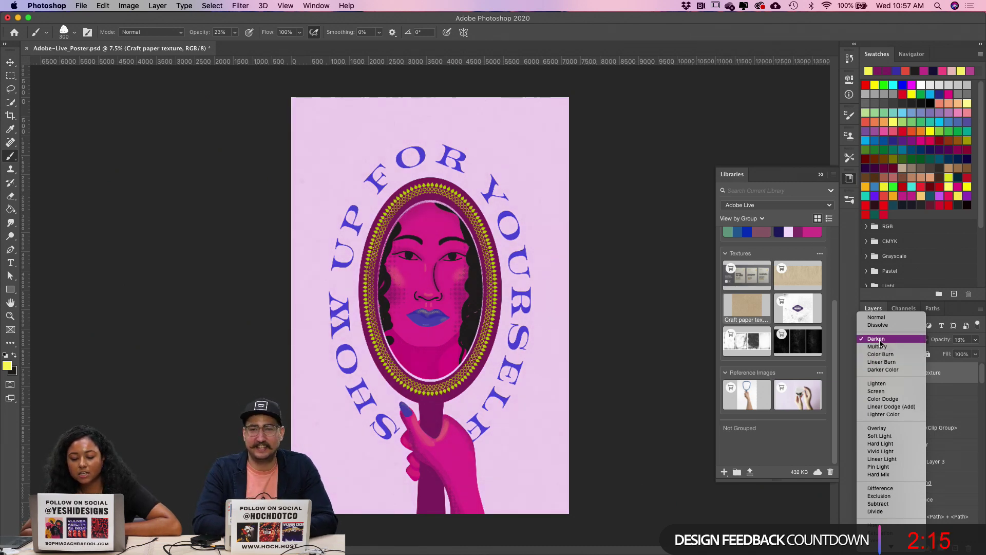
{"action": "left_click", "coordinate": [881, 339]}
{"action": "left_click", "coordinate": [977, 341]}
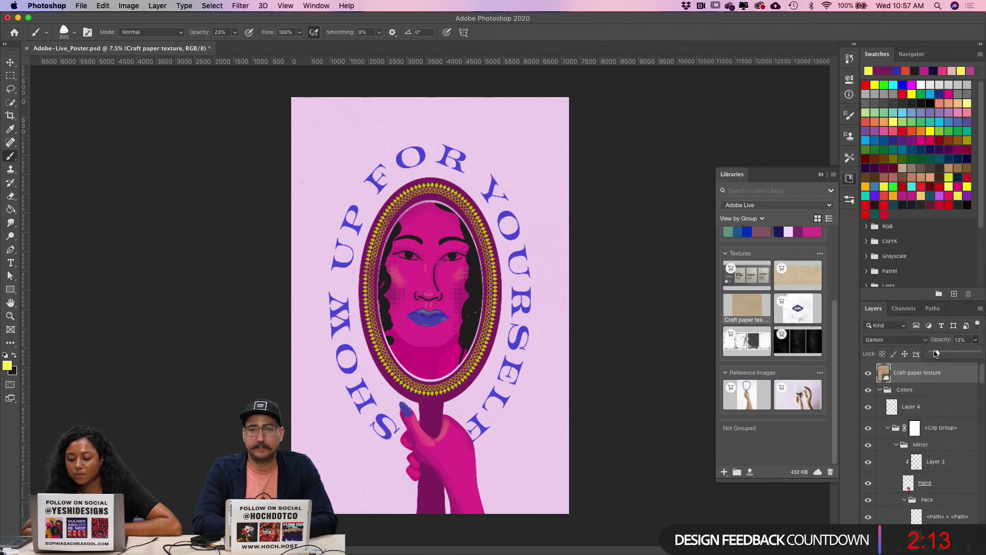
{"action": "key", "text": "v"}
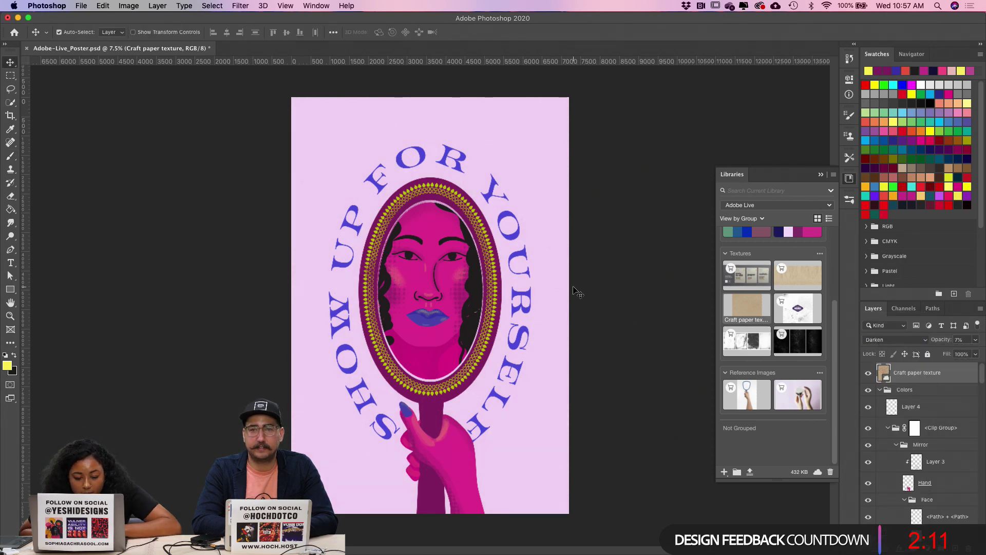
{"action": "scroll", "coordinate": [489, 211], "scroll_direction": "up", "scroll_amount": 2}
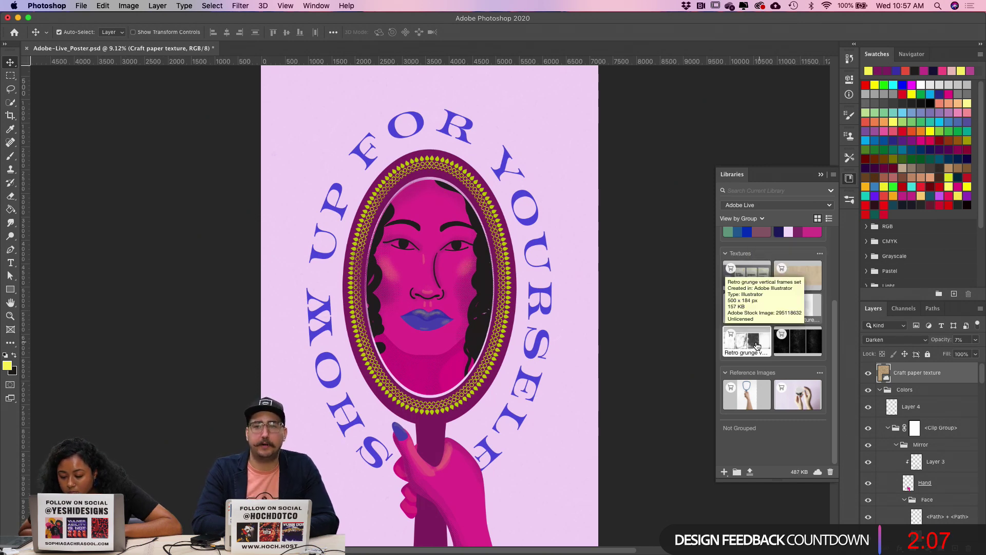
Step: Place the Retro grunge vertical frames set preview from the library over the upper part of the mirror
{"action": "left_click_drag", "start_coordinate": [747, 340], "coordinate": [400, 208]}
{"action": "scroll", "coordinate": [400, 207], "scroll_direction": "up", "scroll_amount": 3}
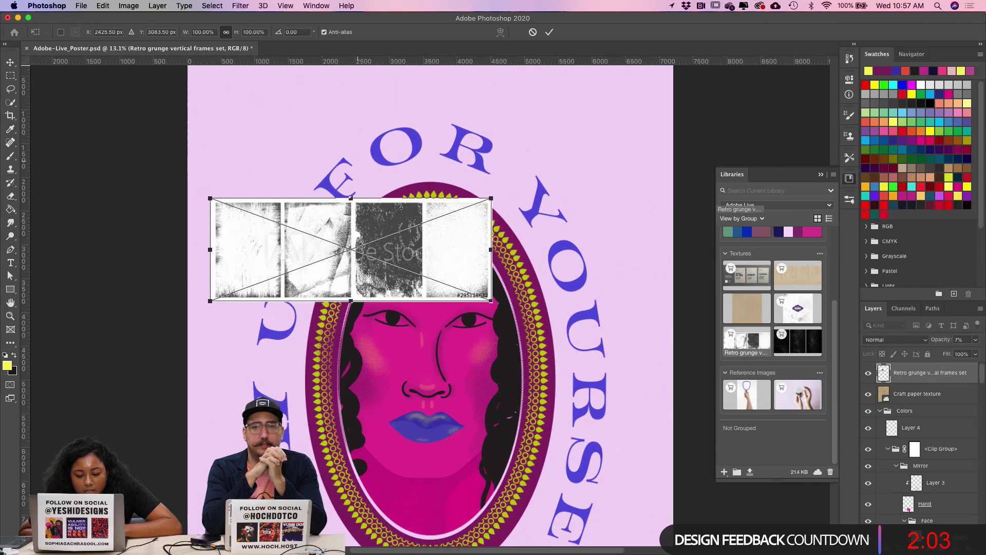
{"action": "left_click", "coordinate": [549, 32]}
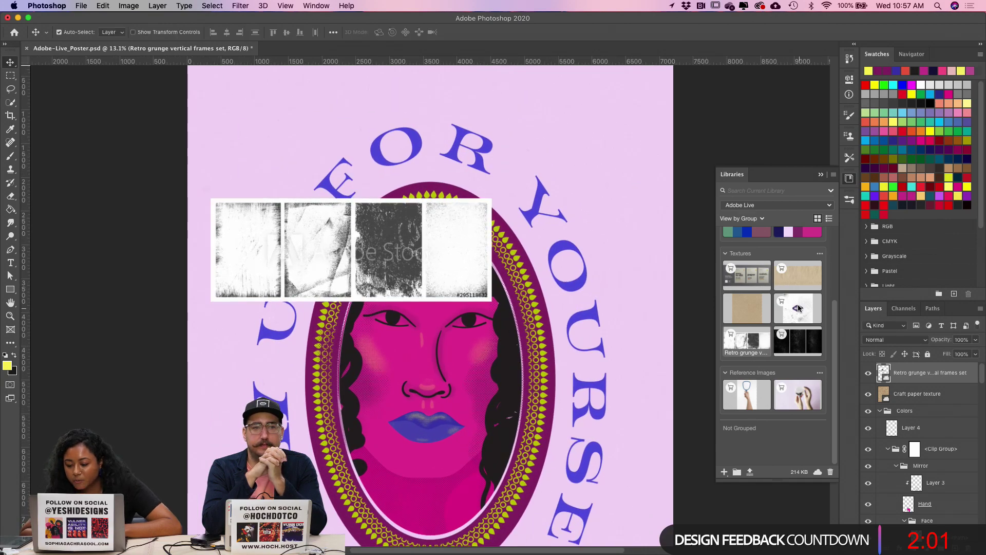
{"action": "left_click_drag", "start_coordinate": [798, 309], "coordinate": [514, 288]}
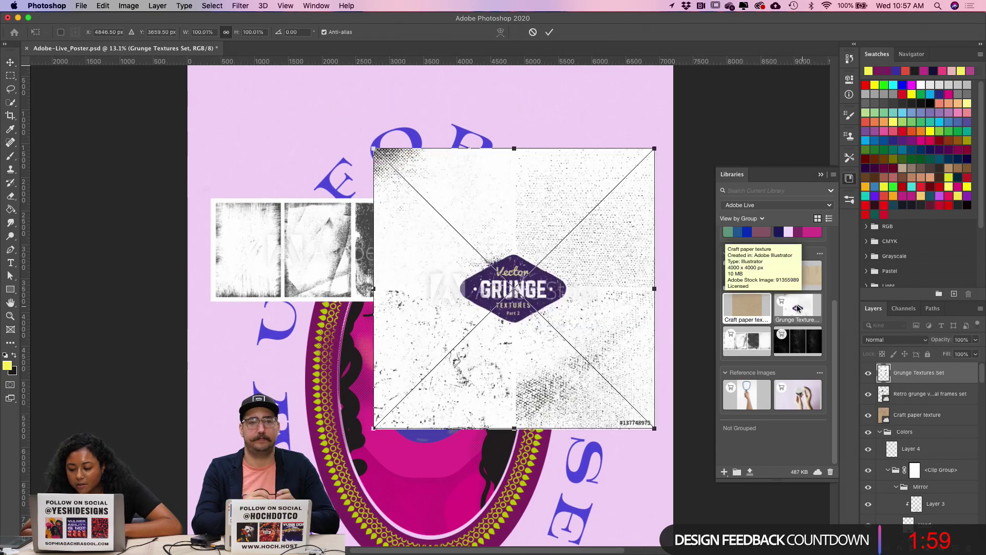
{"action": "left_click_drag", "start_coordinate": [577, 251], "coordinate": [498, 291]}
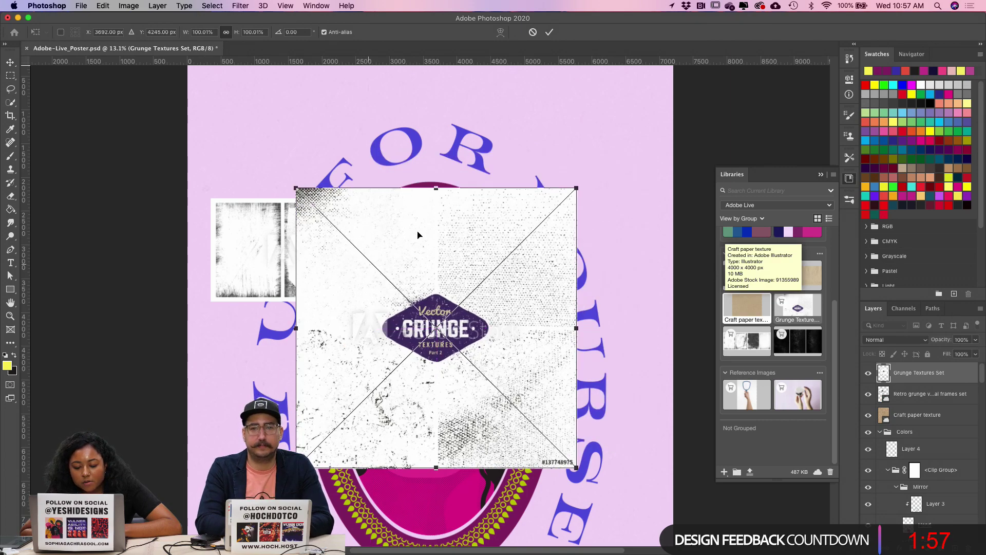
{"action": "left_click_drag", "start_coordinate": [498, 336], "coordinate": [534, 470]}
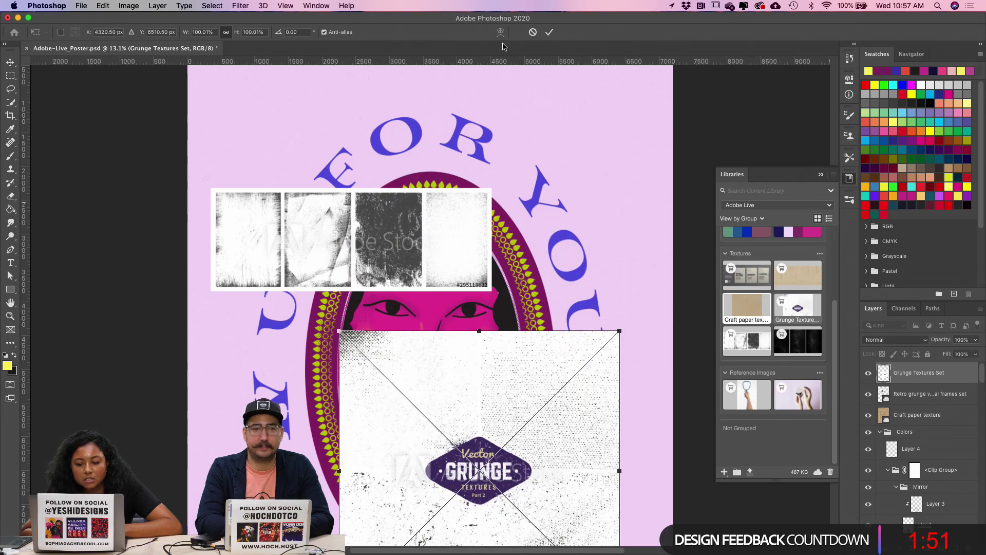
{"action": "left_click", "coordinate": [533, 32]}
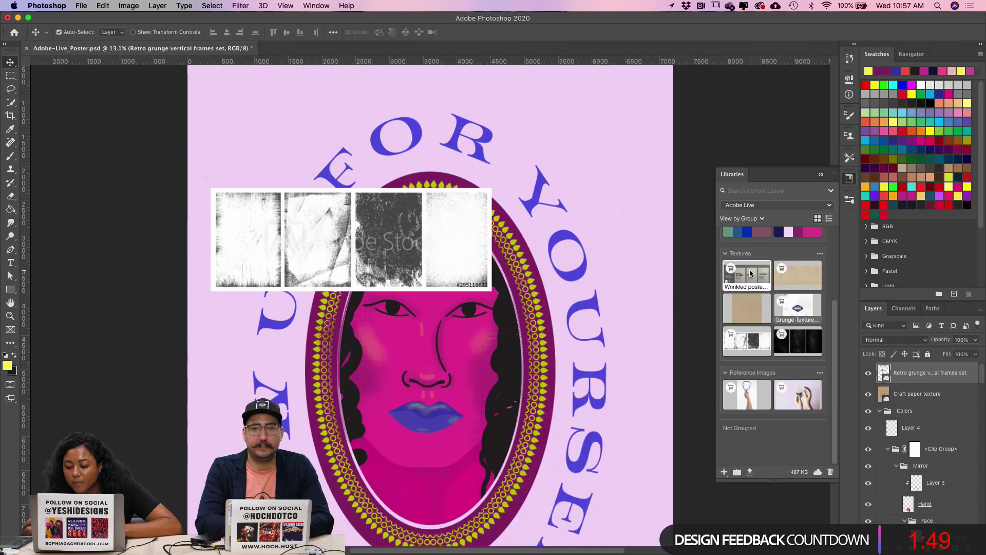
{"action": "left_click", "coordinate": [756, 286]}
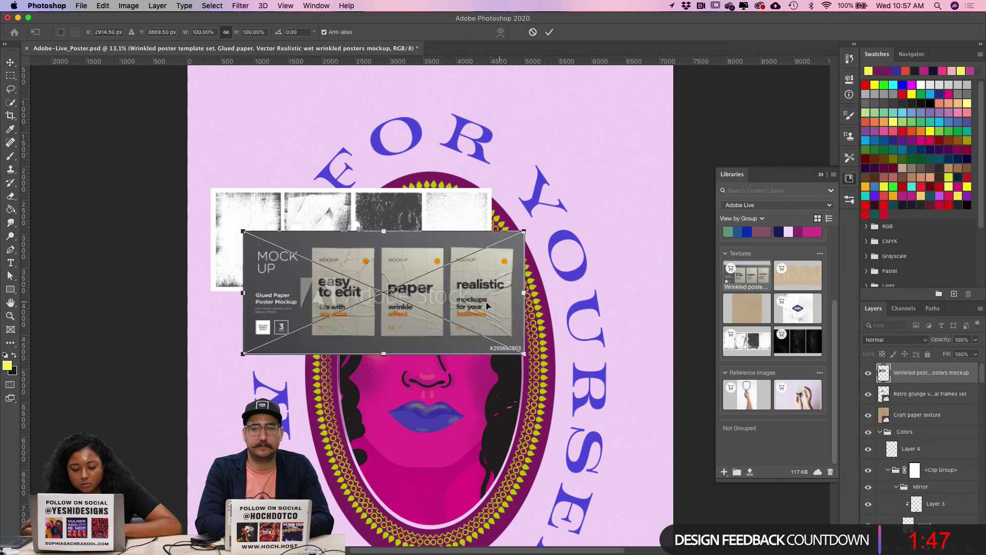
{"action": "left_click_drag", "start_coordinate": [488, 306], "coordinate": [485, 362]}
{"action": "left_click", "coordinate": [533, 32]}
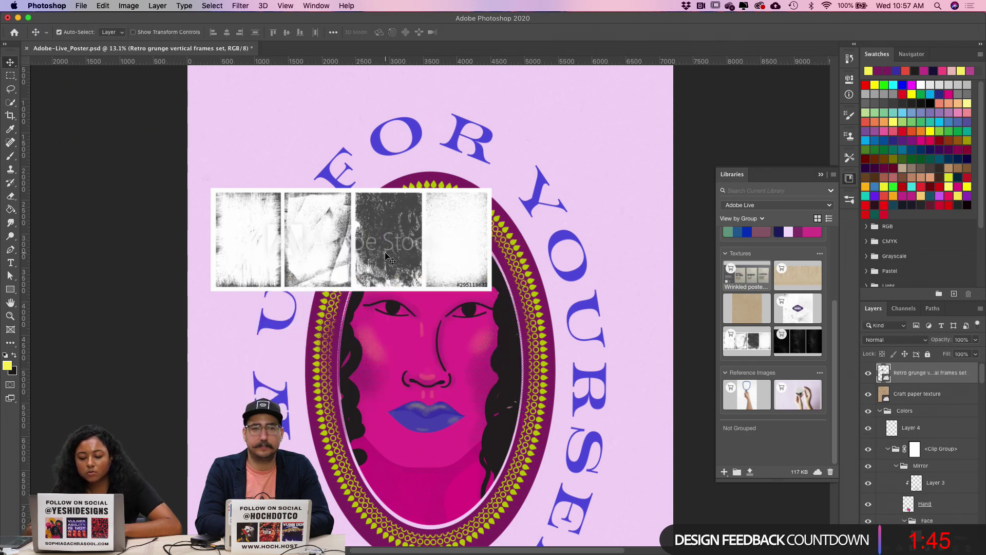
Step: License the Retro grunge vertical frames set from Adobe Stock and delete its placed preview layer from the poster
{"action": "left_click", "coordinate": [730, 335]}
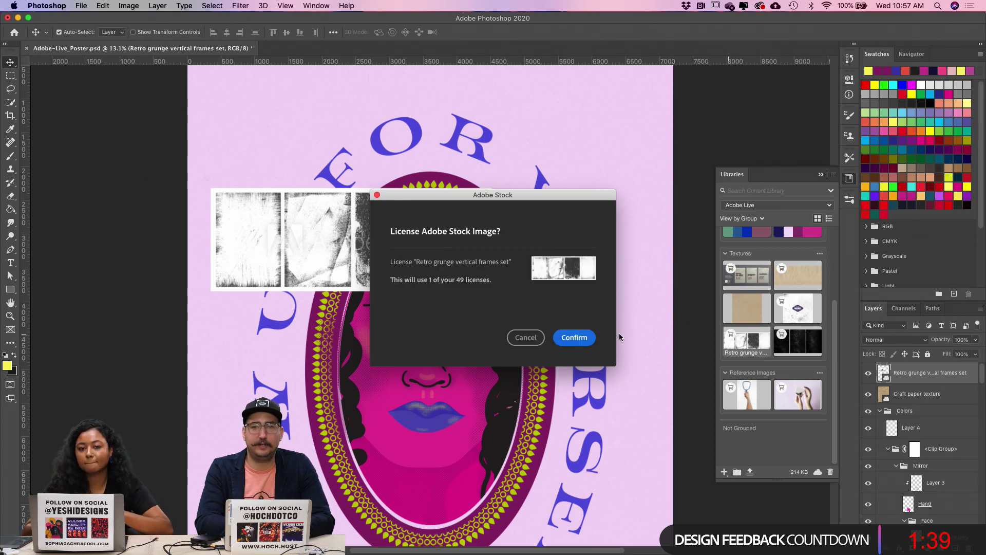
{"action": "left_click", "coordinate": [567, 342]}
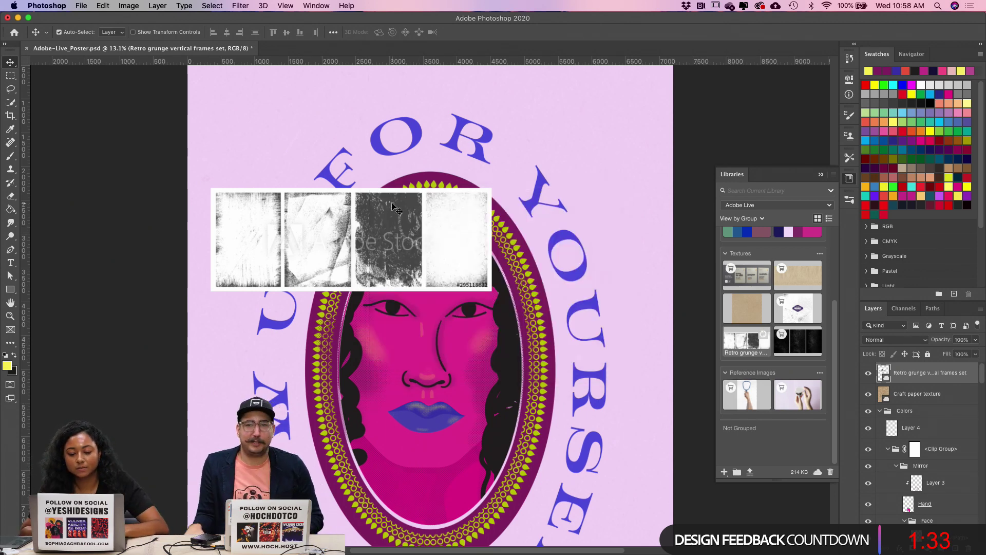
{"action": "key", "text": "Delete"}
Step: Switch to Illustrator and examine the four grunge frames in the licensed Retro grunge vertical frames file
{"action": "key", "text": "super+Tab"}
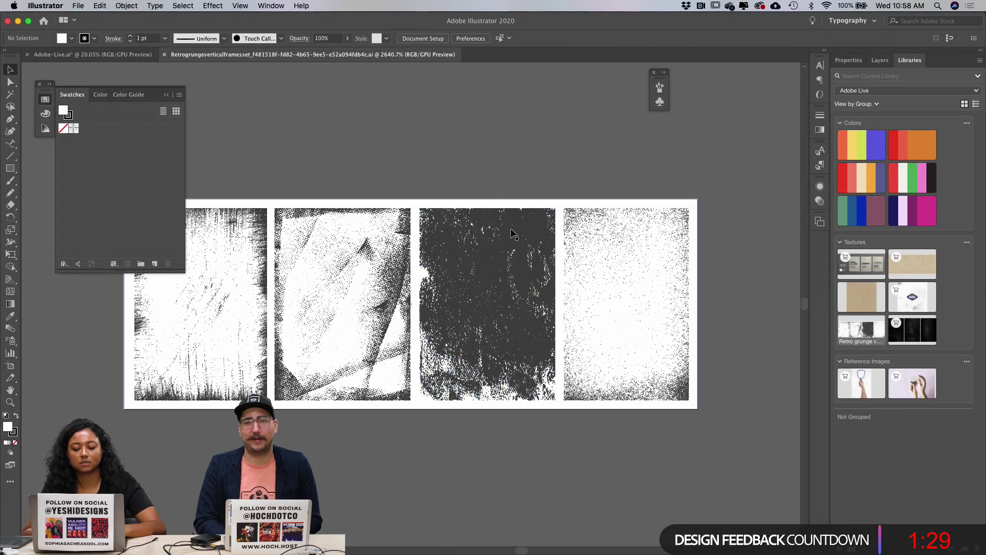
{"action": "left_click", "coordinate": [512, 234]}
{"action": "scroll", "coordinate": [513, 234], "scroll_direction": "up", "scroll_amount": 3}
{"action": "left_click", "coordinate": [443, 161]}
{"action": "left_click", "coordinate": [561, 308]}
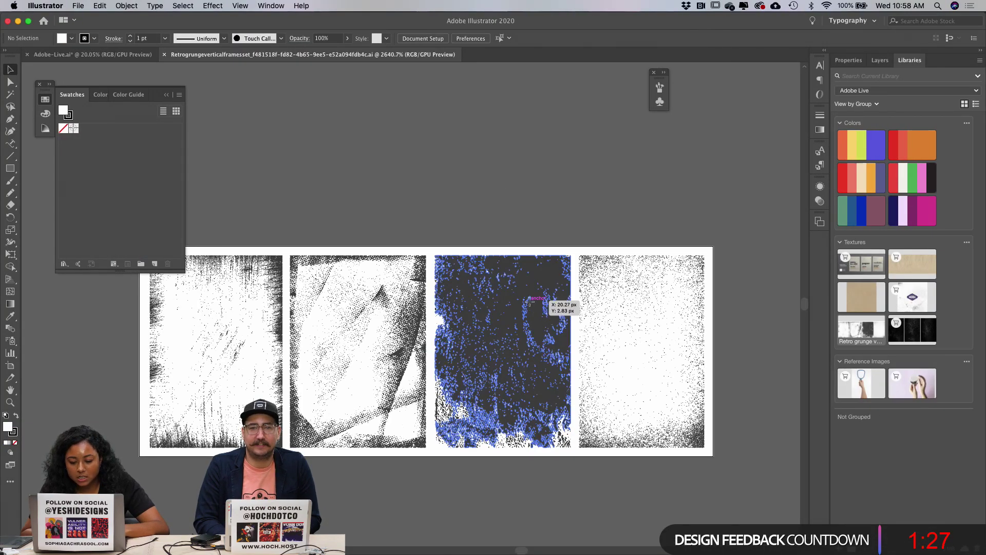
{"action": "left_click", "coordinate": [639, 324]}
{"action": "scroll", "coordinate": [357, 186], "scroll_direction": "left", "scroll_amount": 2}
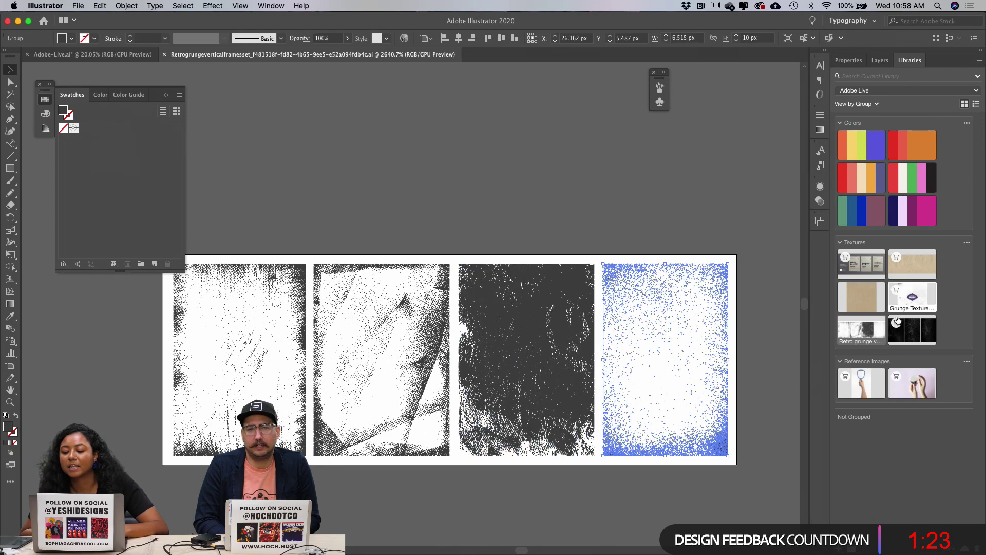
{"action": "scroll", "coordinate": [389, 246], "scroll_direction": "up", "scroll_amount": 4}
{"action": "scroll", "coordinate": [389, 246], "scroll_direction": "down", "scroll_amount": 3}
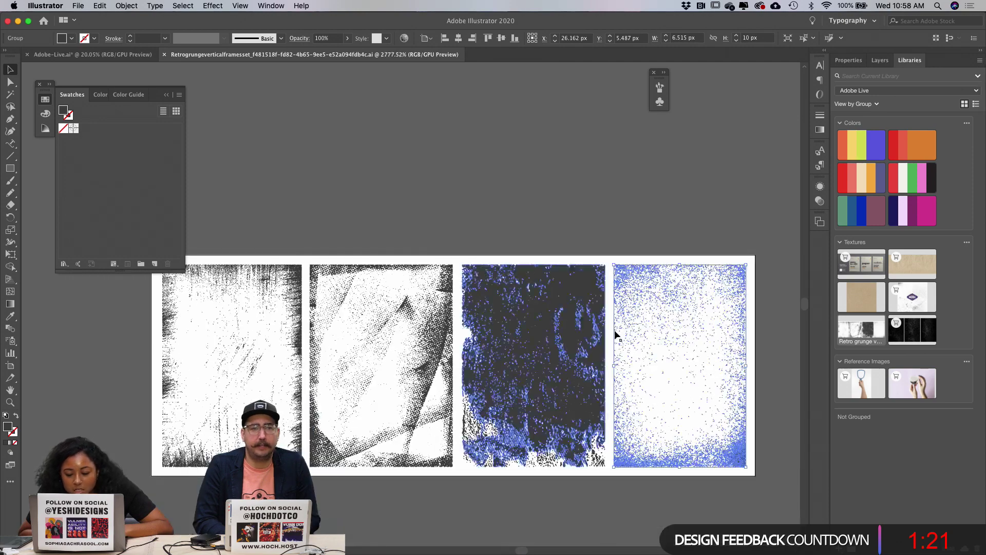
Step: Add the second grunge frame, the creased halftone one, to the Textures group of the Adobe Live library
{"action": "left_click", "coordinate": [552, 154]}
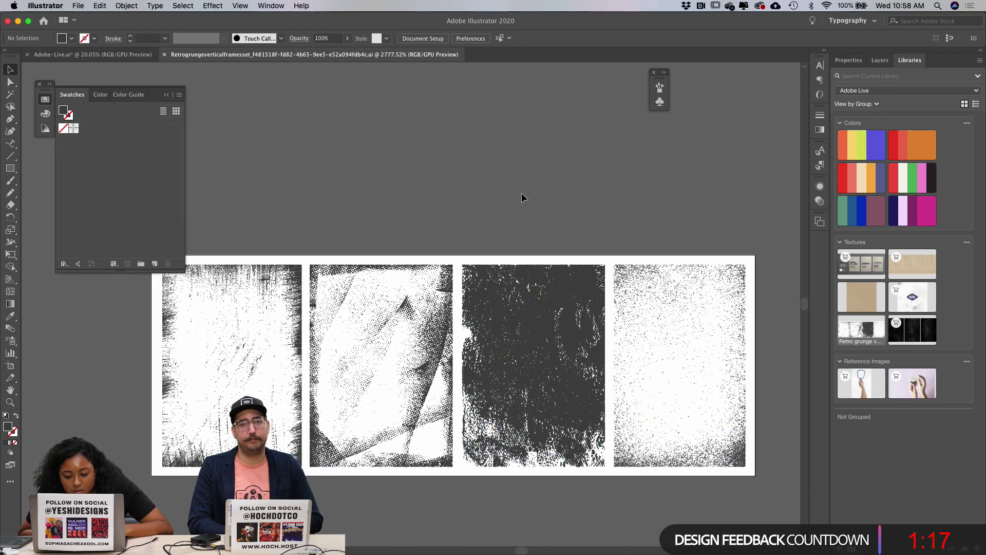
{"action": "left_click", "coordinate": [399, 295]}
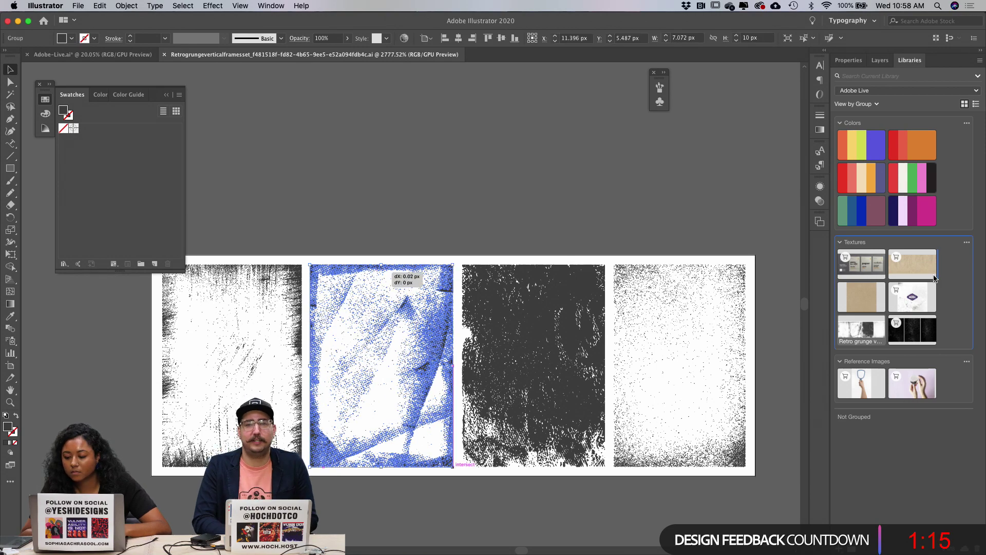
{"action": "left_click_drag", "start_coordinate": [971, 310], "coordinate": [969, 310]}
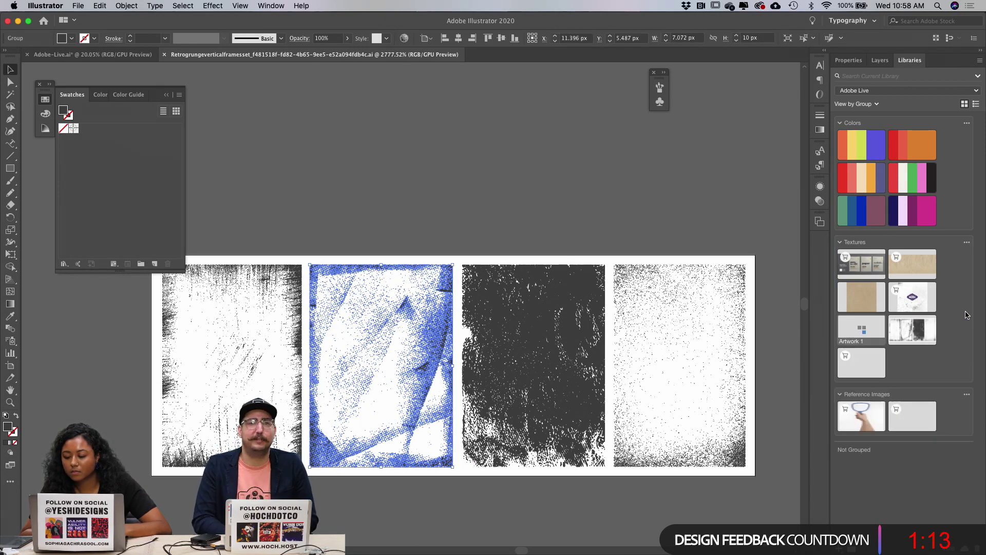
Step: Switch to Photoshop and place the Artwork 1 texture from the library over the face's eye and brow beside the nose line
{"action": "key", "text": "ctrl+Left"}
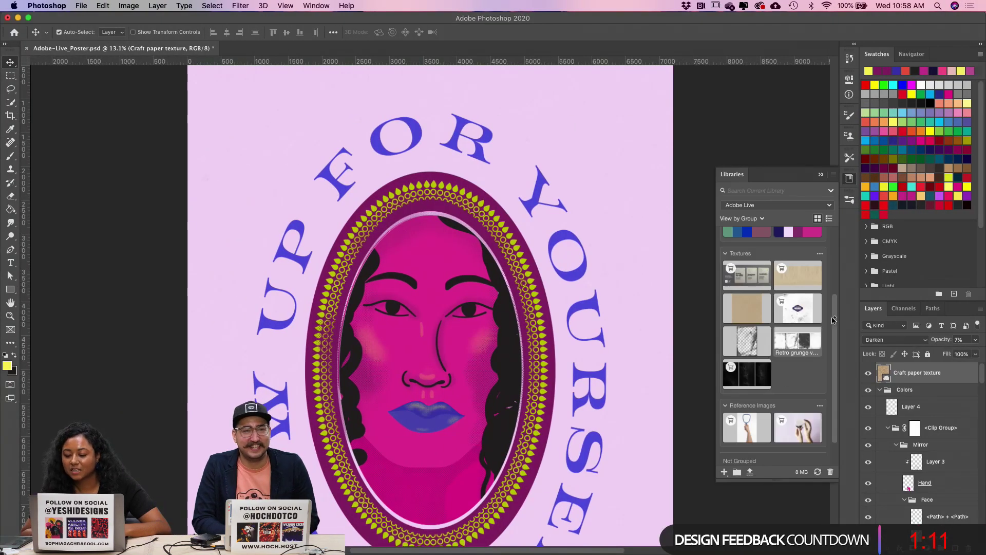
{"action": "left_click_drag", "start_coordinate": [485, 260], "coordinate": [442, 243]}
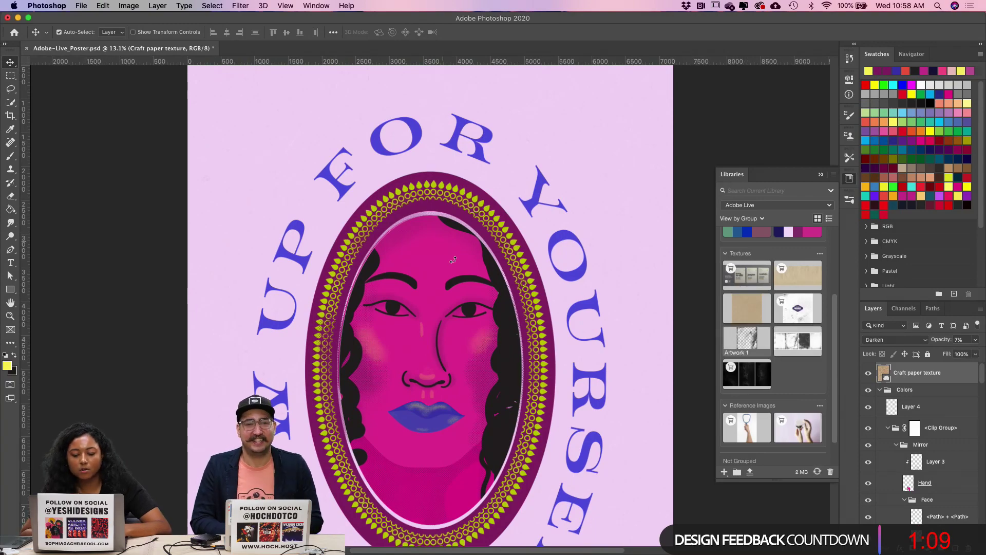
{"action": "key", "text": "super+plus"}
{"action": "key", "text": "super+plus"}
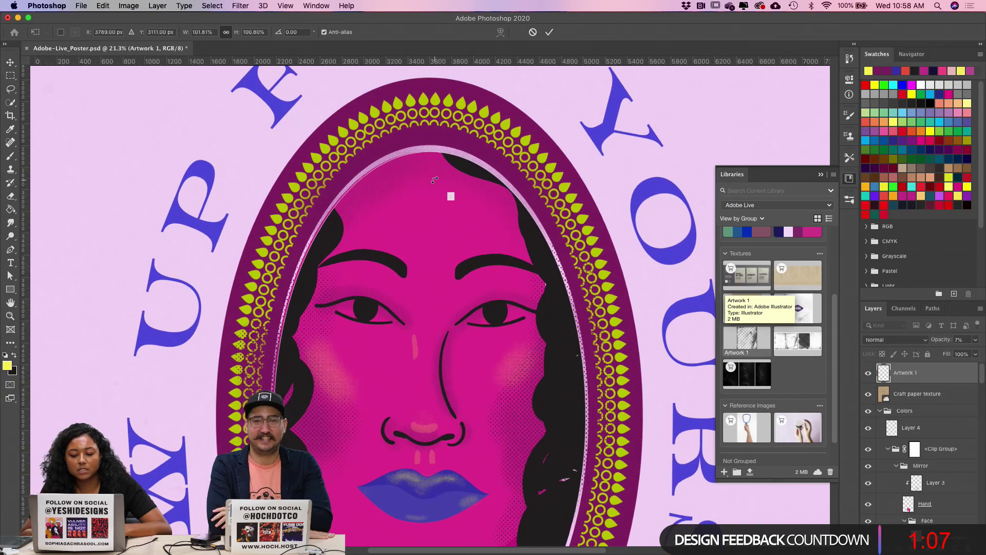
{"action": "key", "text": "super+plus"}
{"action": "left_click_drag", "start_coordinate": [468, 139], "coordinate": [639, 372]}
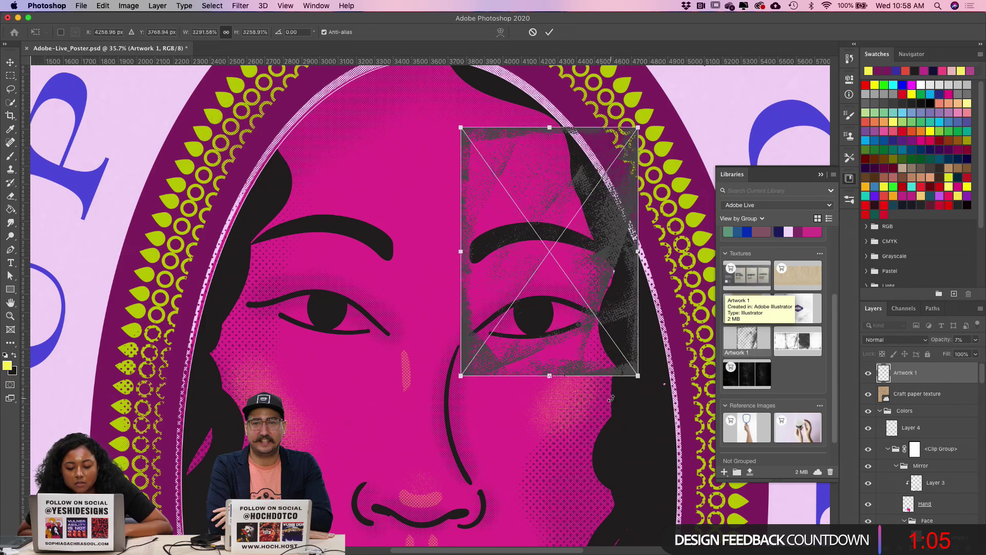
Step: Enlarge the placed Artwork 1 texture from the poster's upper-left corner until it covers the whole poster, and apply the placement
{"action": "key", "text": "super+minus"}
{"action": "key", "text": "super+minus"}
{"action": "key", "text": "super+minus"}
{"action": "key", "text": "super+minus"}
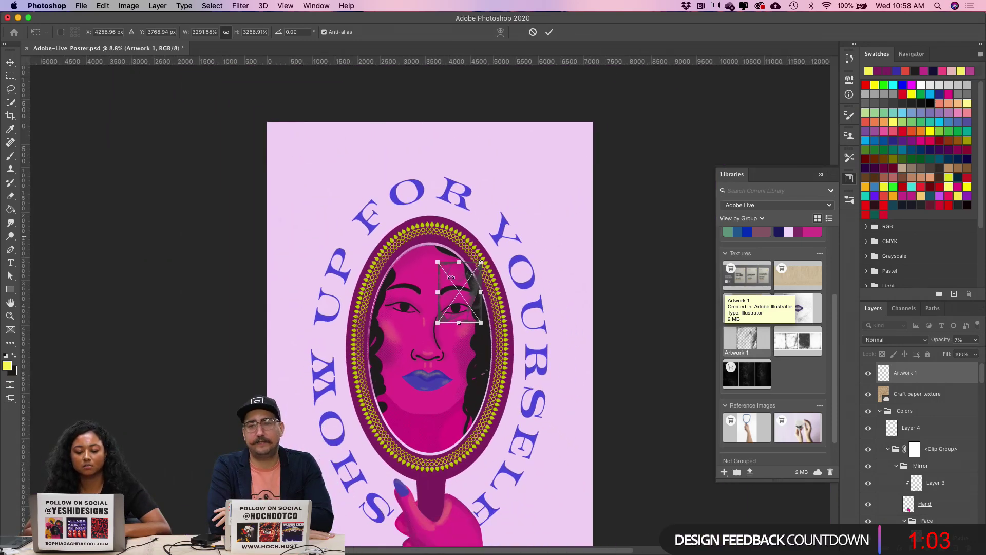
{"action": "left_click_drag", "start_coordinate": [438, 261], "coordinate": [313, 186]}
{"action": "scroll", "coordinate": [441, 302], "scroll_direction": "down", "scroll_amount": 2}
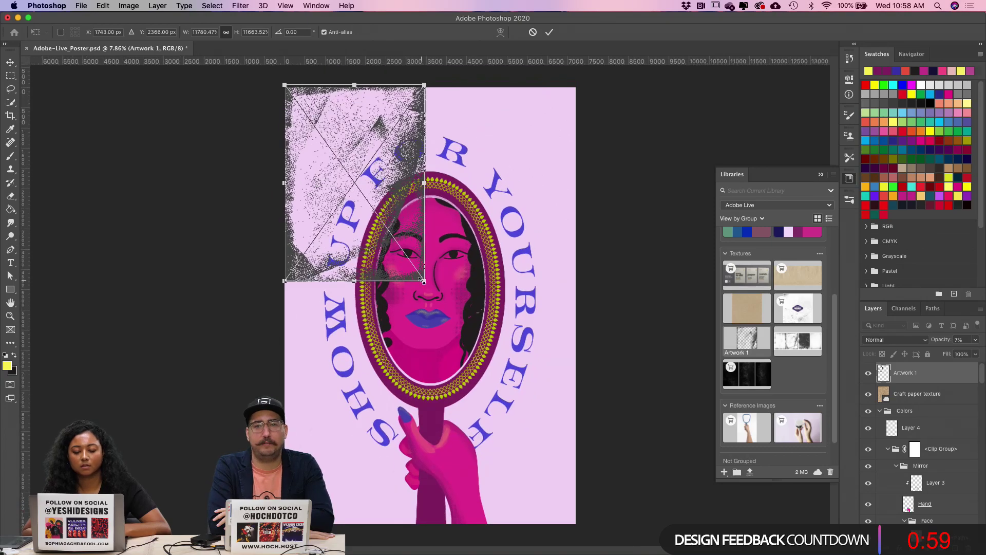
{"action": "left_click_drag", "start_coordinate": [423, 281], "coordinate": [580, 539]}
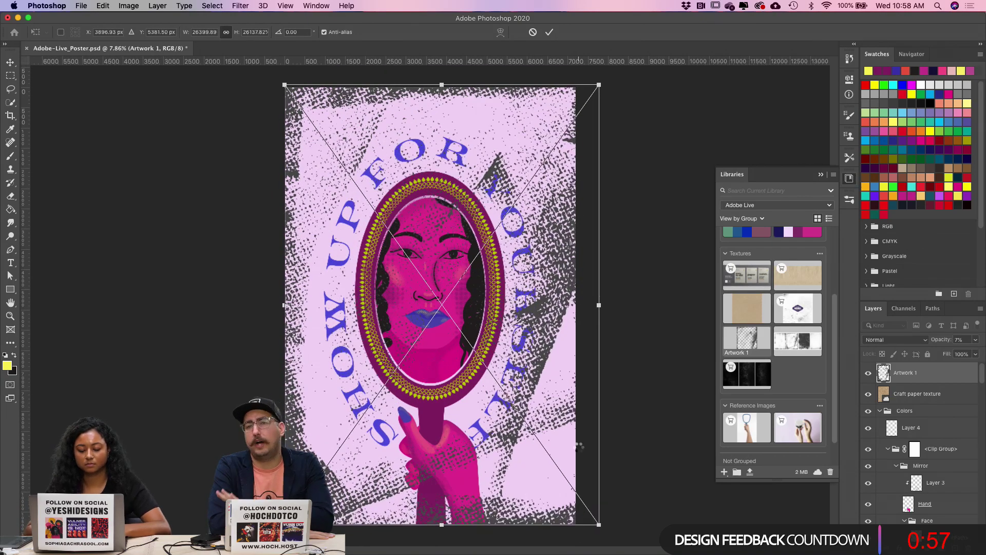
{"action": "key", "text": "Return"}
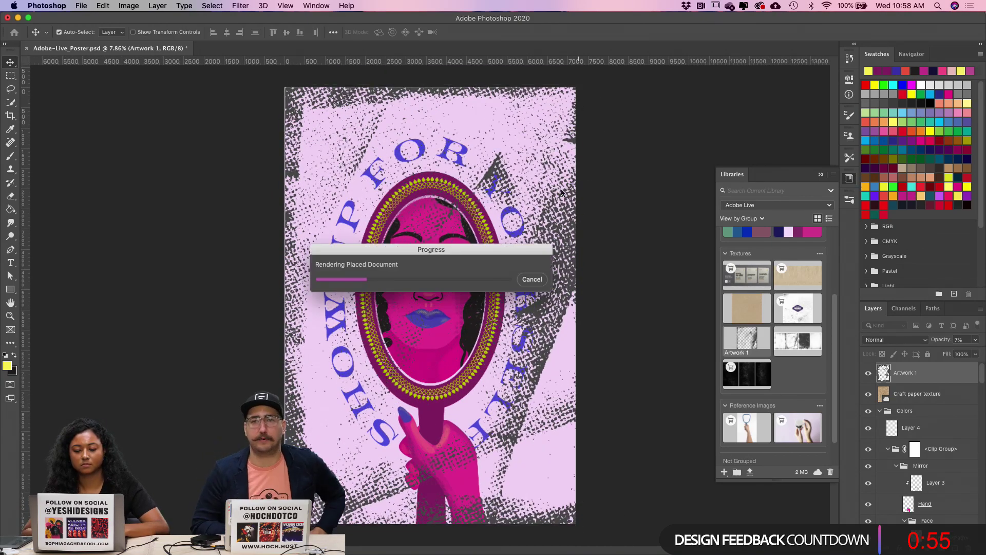
Step: Set the Artwork 1 layer's blend mode to Color Burn after comparing it with Multiply and Linear Burn
{"action": "left_click", "coordinate": [551, 198]}
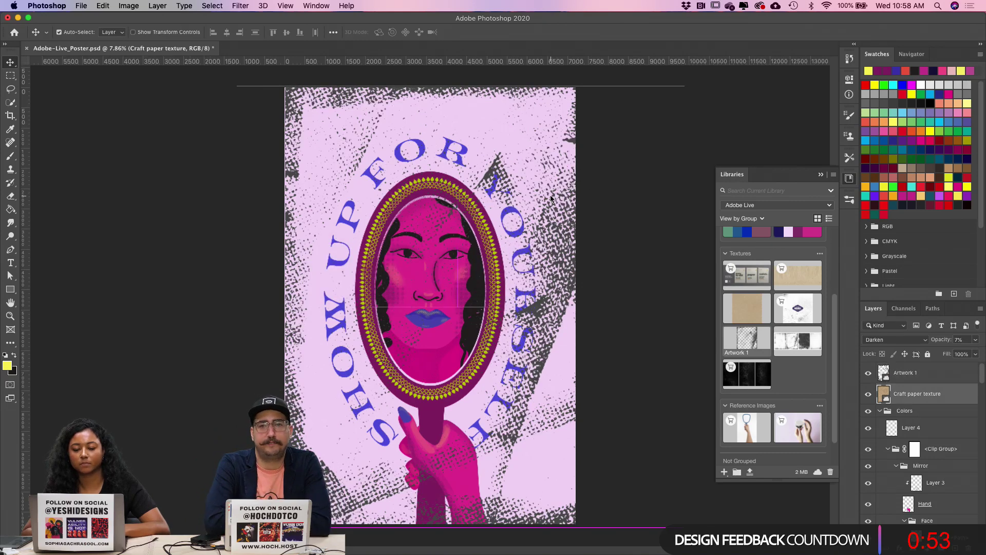
{"action": "left_click", "coordinate": [909, 380]}
{"action": "left_click", "coordinate": [893, 339]}
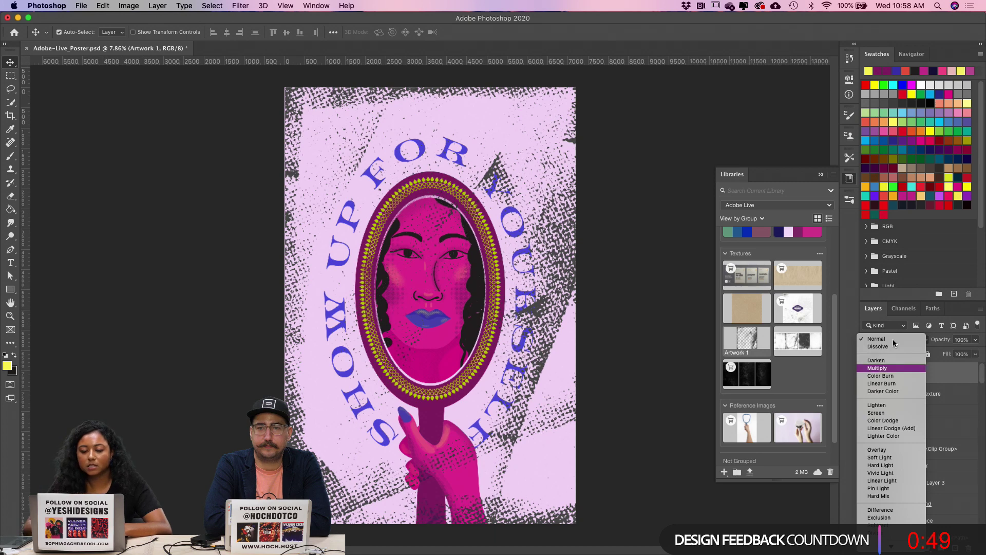
{"action": "key", "text": "Down"}
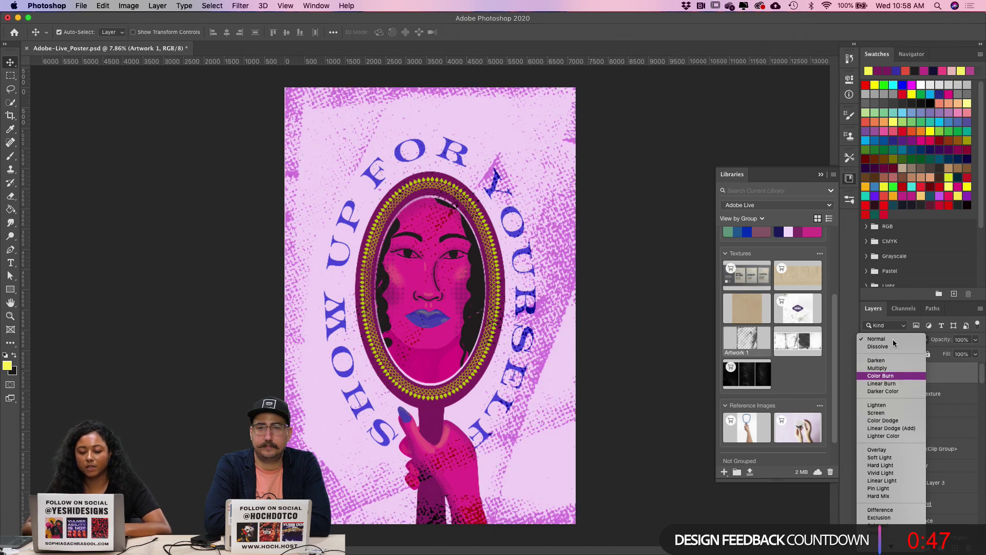
{"action": "key", "text": "Down"}
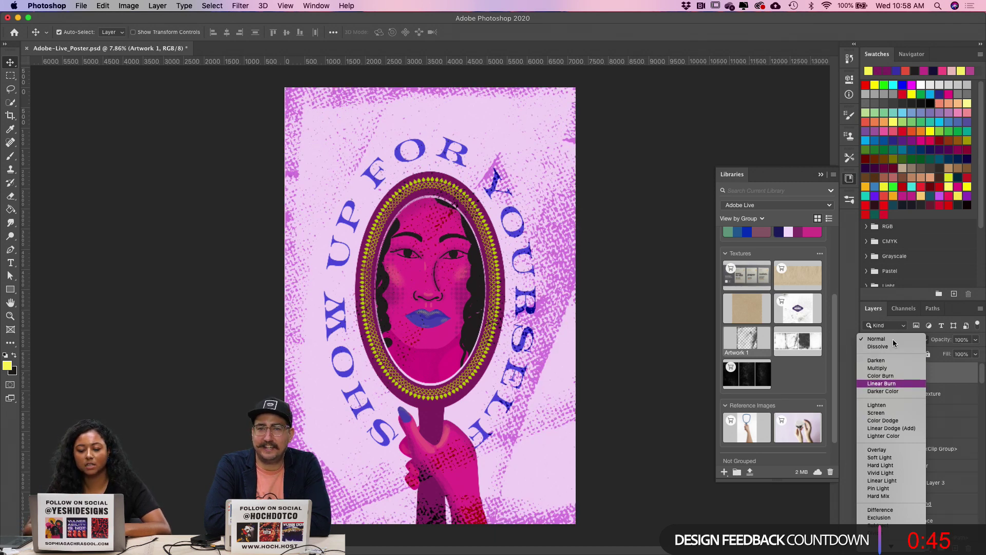
{"action": "key", "text": "Up"}
{"action": "key", "text": "Return"}
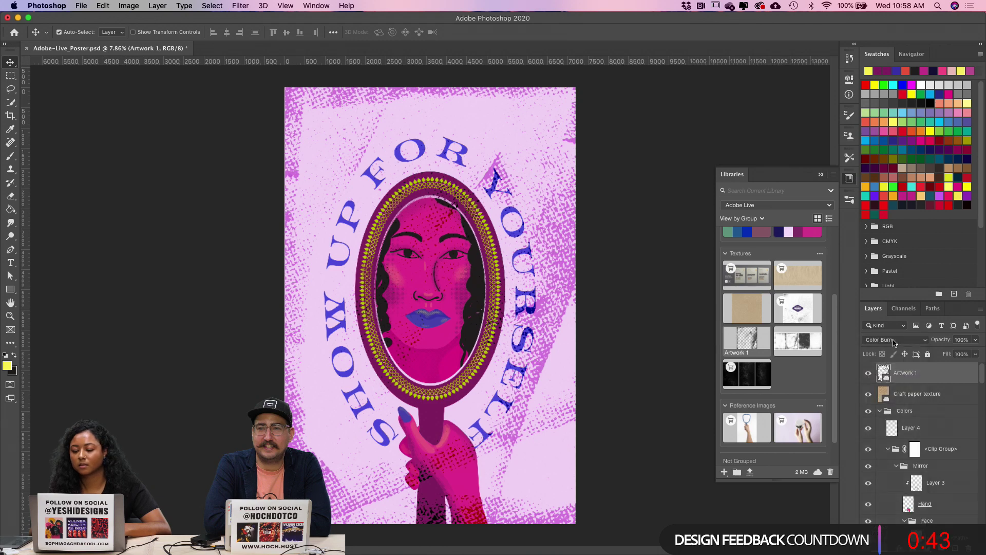
Step: Lower the Artwork 1 layer's opacity to 26% and move it beneath the Text group, just above the background
{"action": "left_click", "coordinate": [975, 340]}
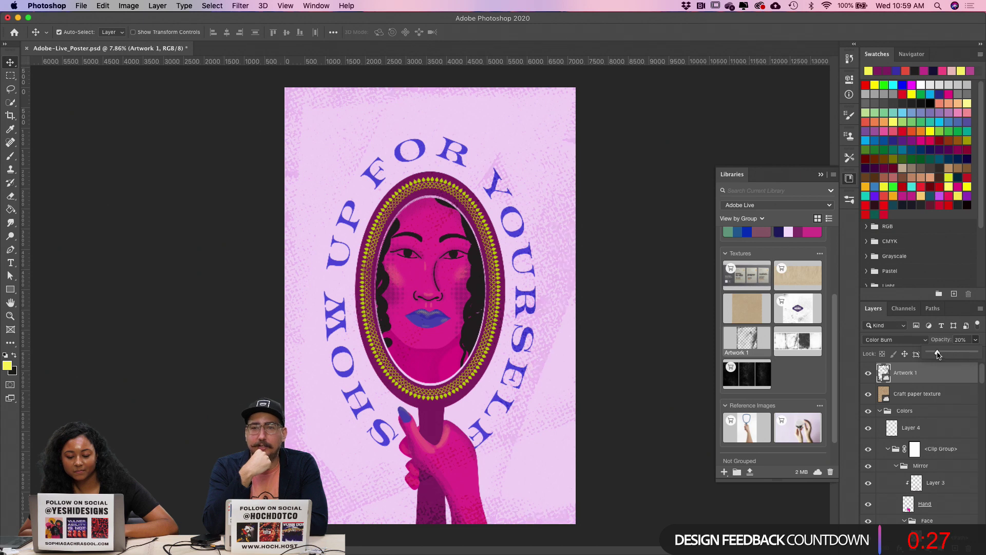
{"action": "left_click", "coordinate": [906, 380]}
{"action": "key", "text": "super+shift+["}
{"action": "key", "text": "super+]"}
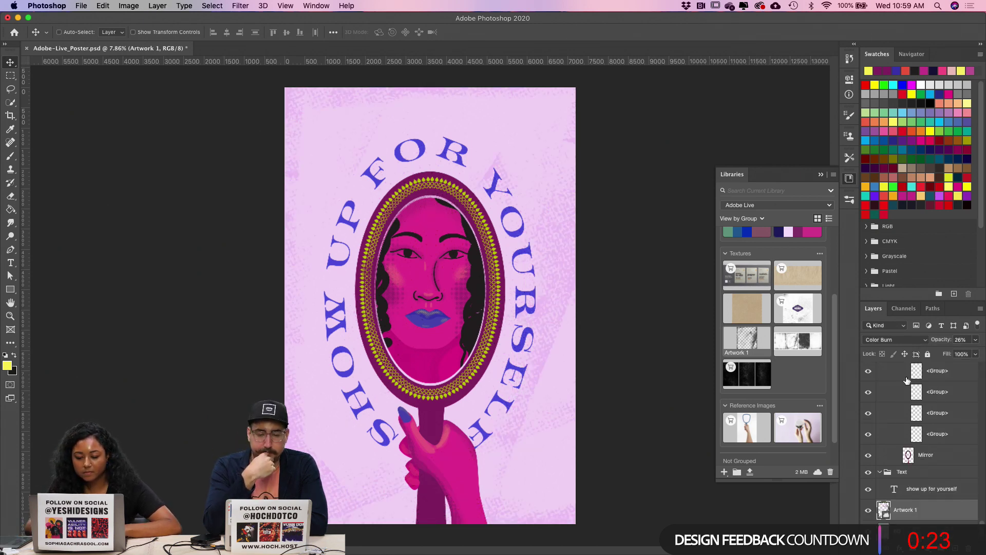
Step: Check the grunge texture on the poster background and reduce the Craft paper texture layer's opacity to 1%
{"action": "key", "text": "super+plus"}
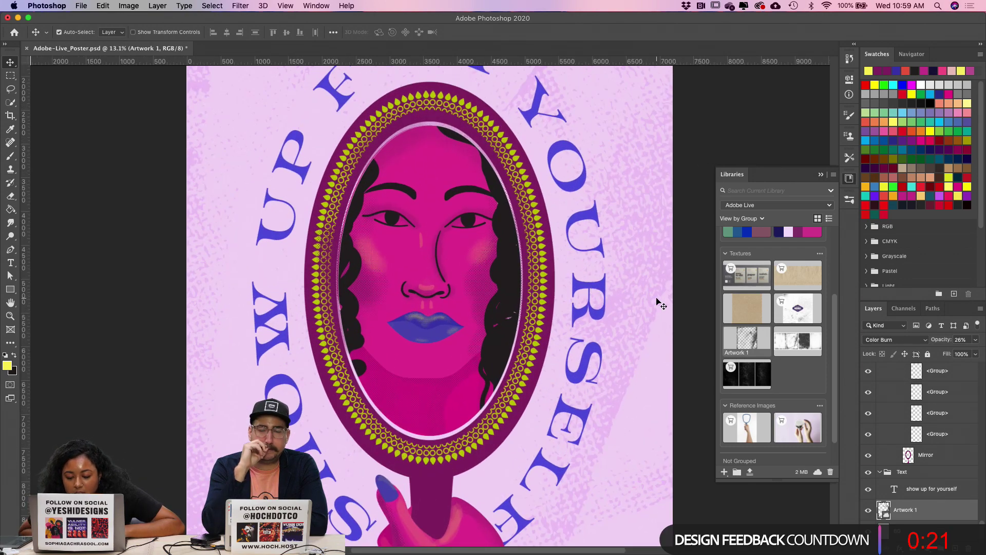
{"action": "key", "text": "super+minus"}
{"action": "scroll", "coordinate": [964, 450], "scroll_direction": "up", "scroll_amount": 3}
{"action": "scroll", "coordinate": [964, 451], "scroll_direction": "up", "scroll_amount": 3}
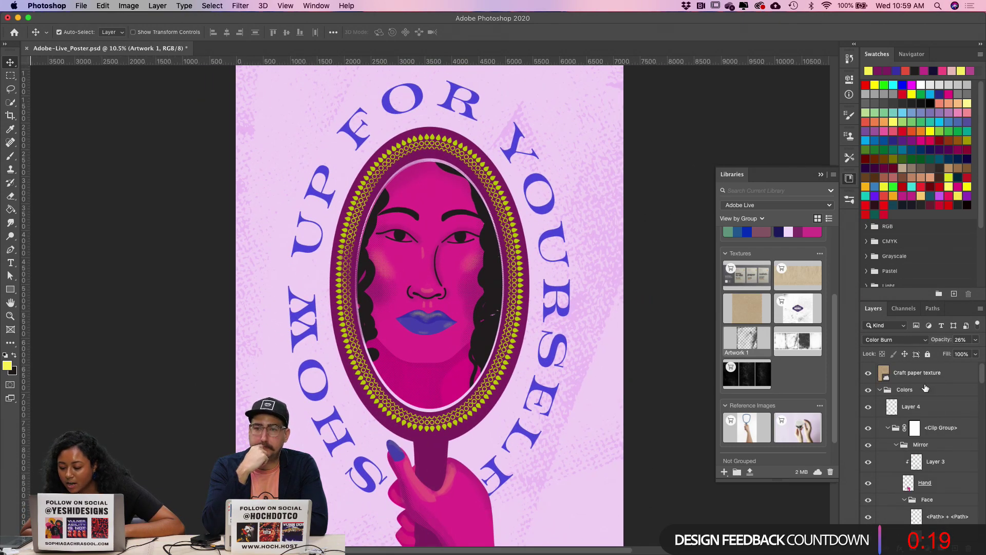
{"action": "left_click", "coordinate": [917, 374]}
{"action": "left_click", "coordinate": [975, 340]}
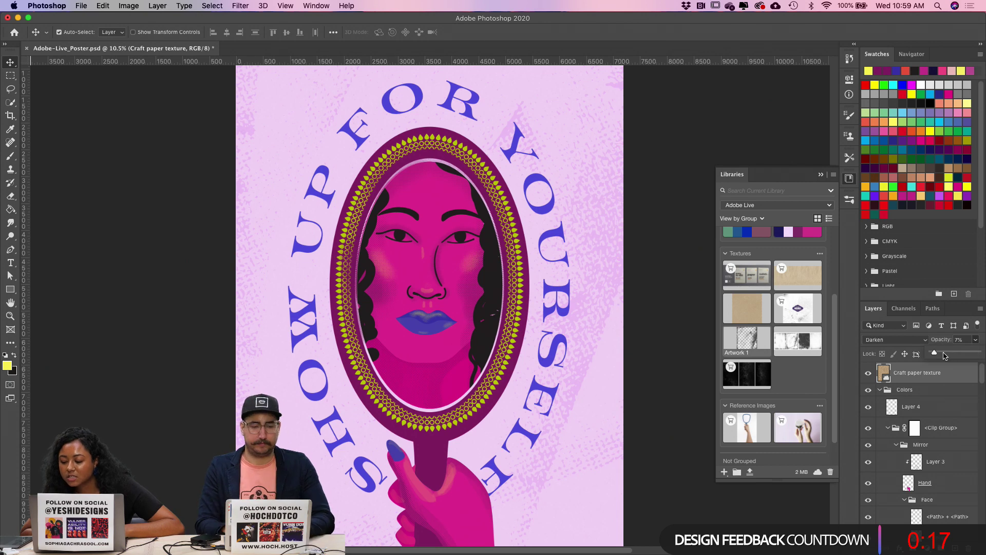
{"action": "left_click_drag", "start_coordinate": [935, 354], "coordinate": [932, 354]}
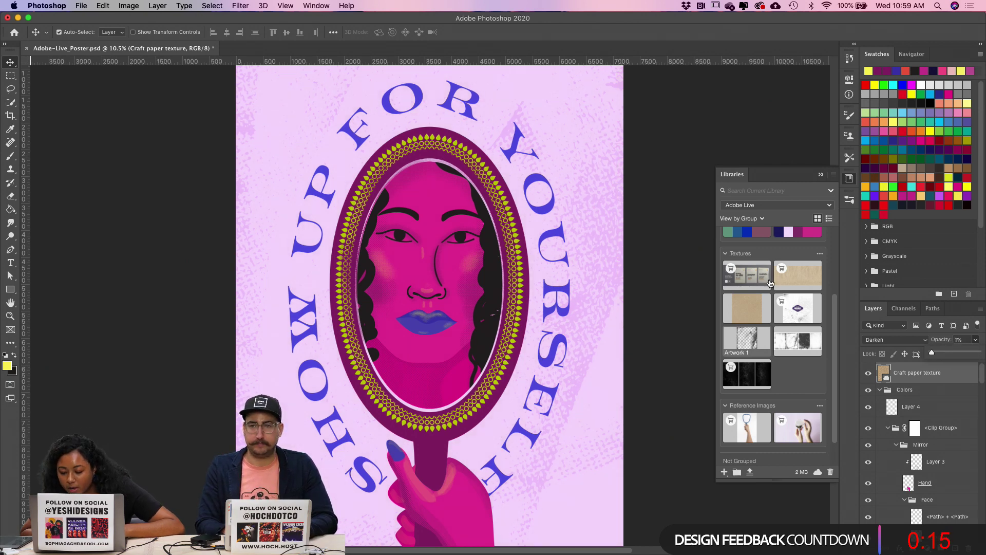
Step: Look through the library's colour themes, deselect all layers and view the whole poster
{"action": "scroll", "coordinate": [798, 330], "scroll_direction": "up", "scroll_amount": 3}
{"action": "scroll", "coordinate": [797, 330], "scroll_direction": "up", "scroll_amount": 2}
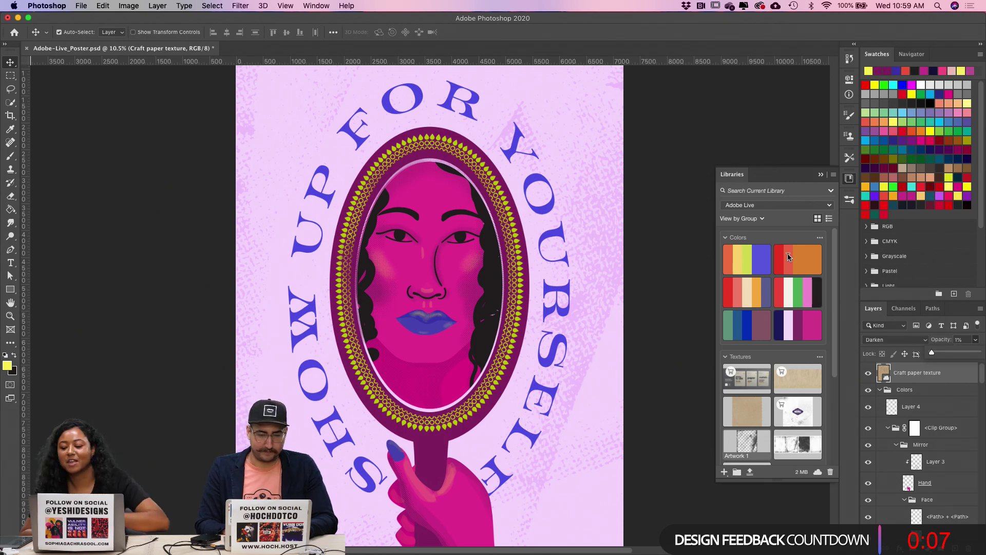
{"action": "left_click", "coordinate": [641, 330]}
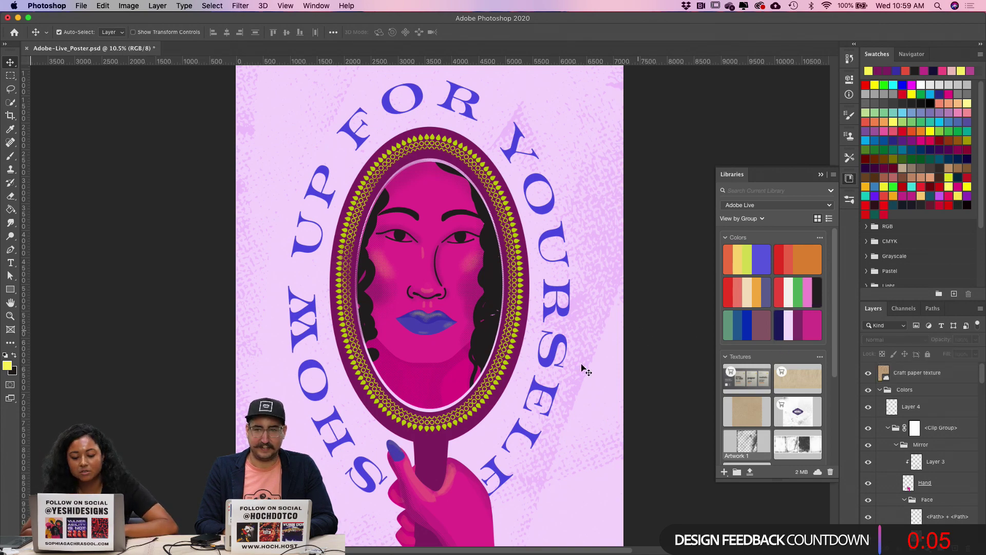
{"action": "key", "text": "super+0"}
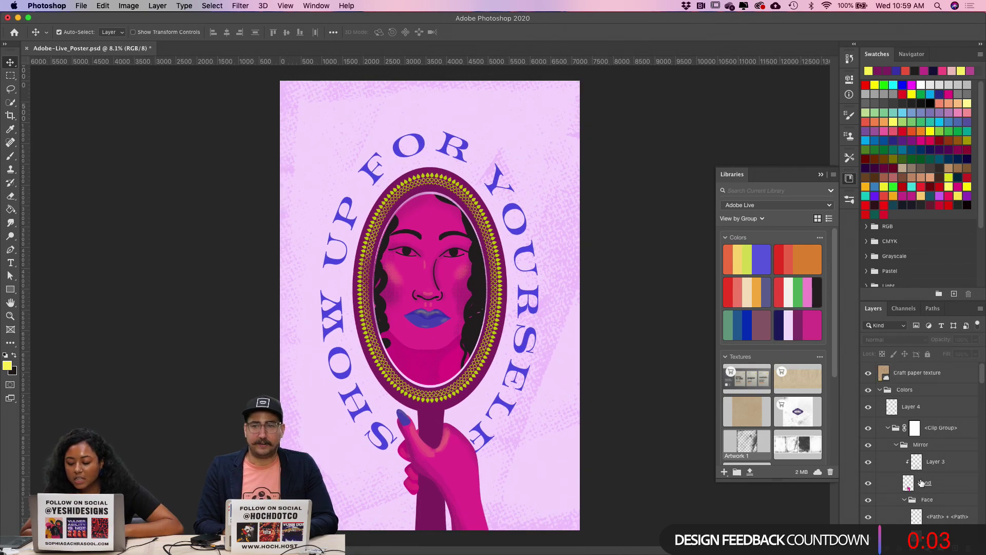
{"action": "scroll", "coordinate": [921, 483], "scroll_direction": "down", "scroll_amount": 10}
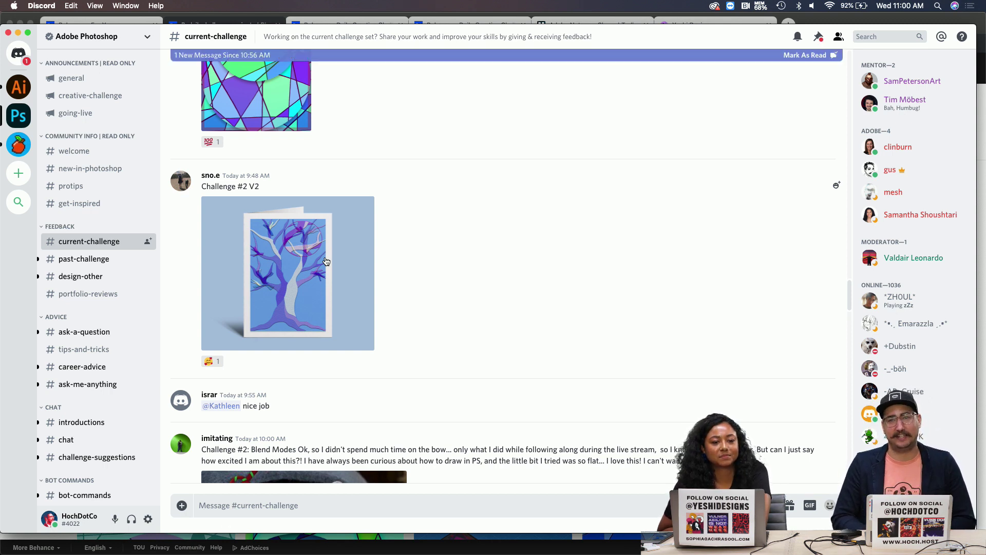
Step: Review the "Challenge #2 V2" tree card enlarged in Discord's current-challenge channel and move on to the following submission
{"action": "left_click", "coordinate": [291, 264]}
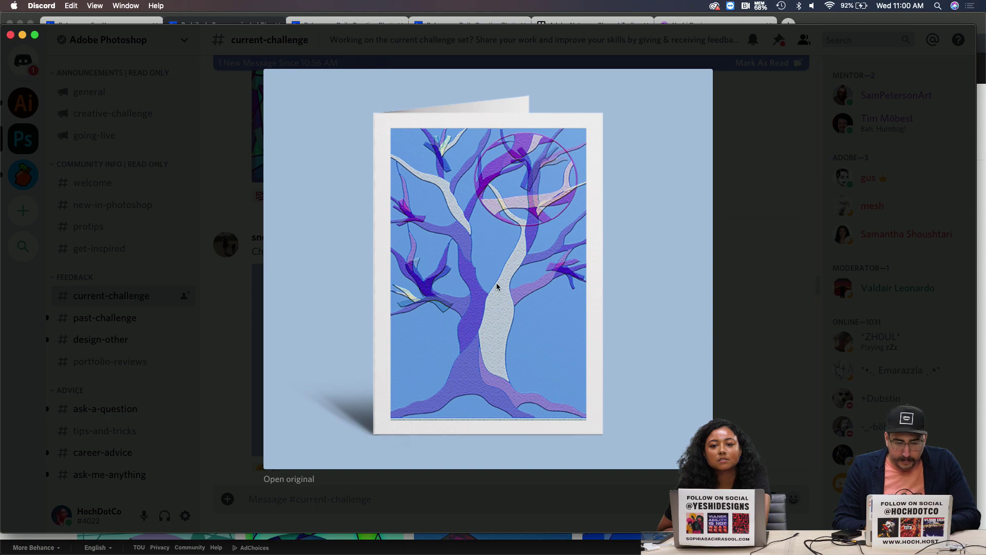
{"action": "left_click", "coordinate": [184, 296]}
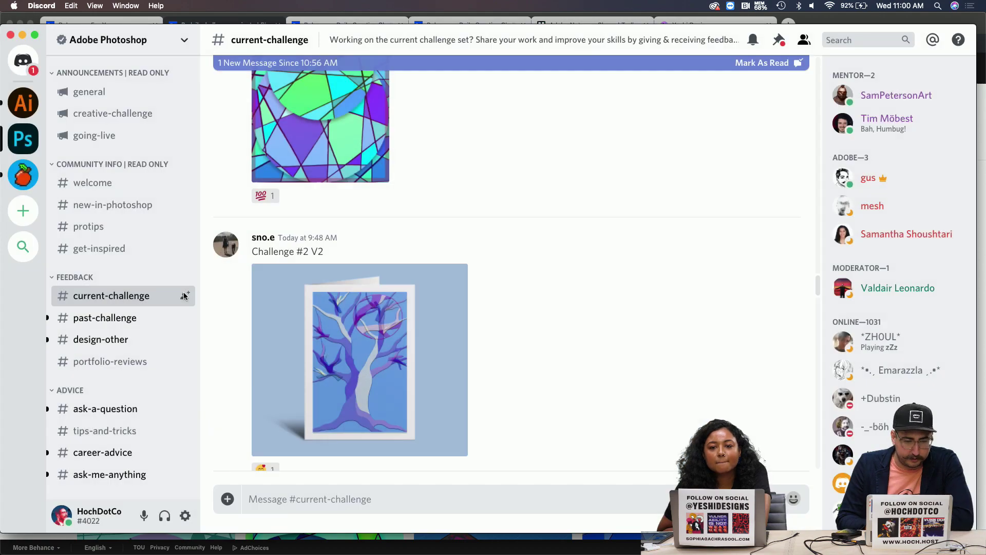
{"action": "left_click", "coordinate": [345, 329]}
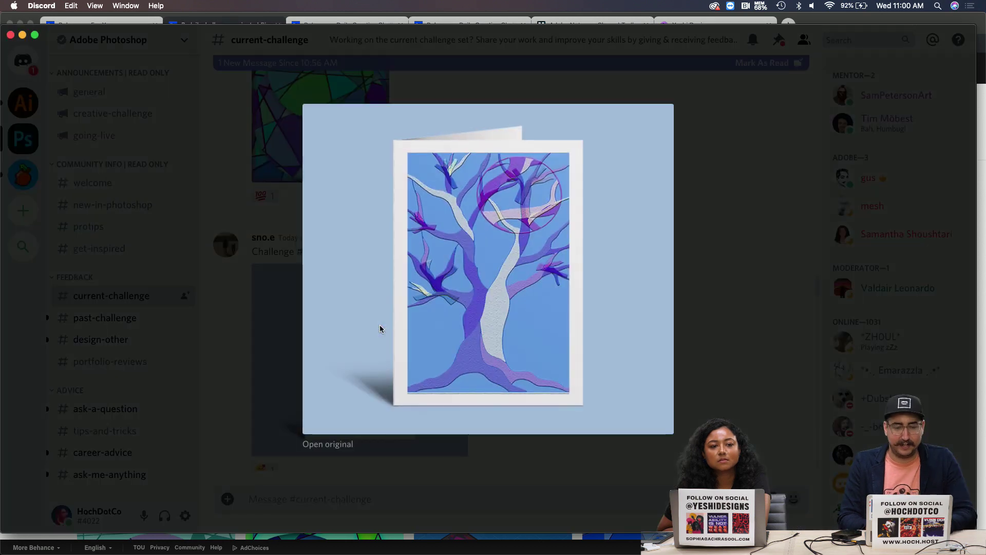
{"action": "key", "text": "super+plus"}
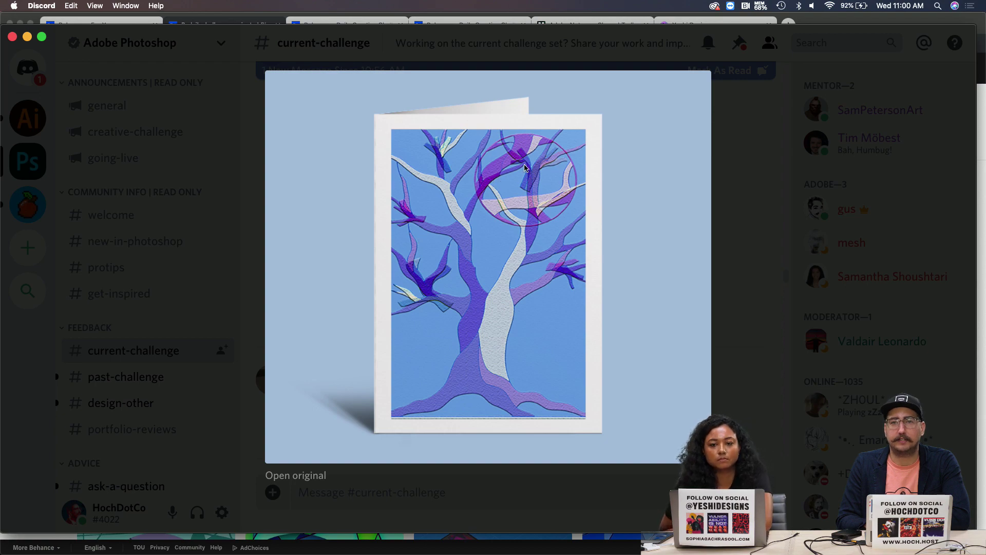
{"action": "left_click", "coordinate": [776, 294]}
{"action": "scroll", "coordinate": [536, 269], "scroll_direction": "down", "scroll_amount": 7}
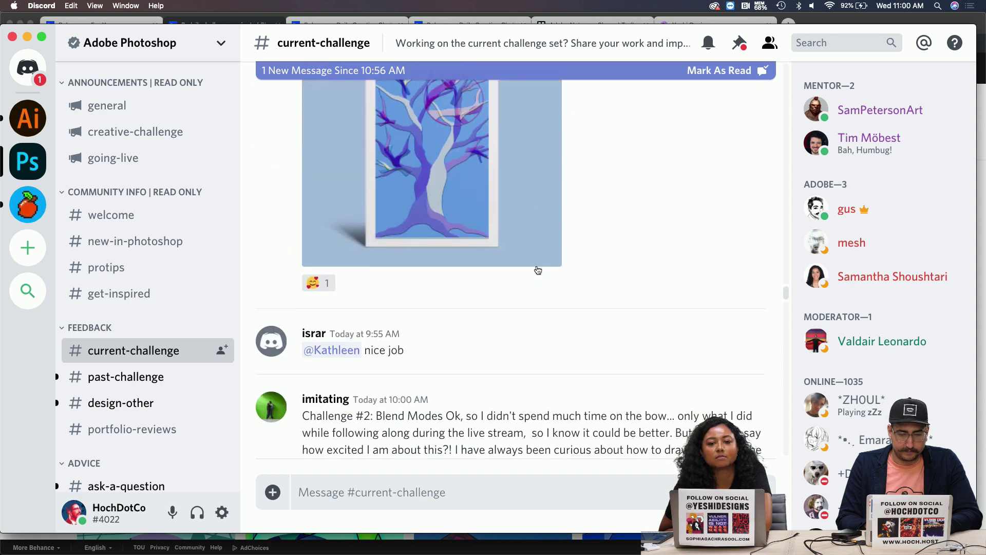
Step: Examine the striped bow in the "Challenge #2: Blend Modes" cat submission at enlarged size and close the preview
{"action": "scroll", "coordinate": [538, 270], "scroll_direction": "down", "scroll_amount": 6}
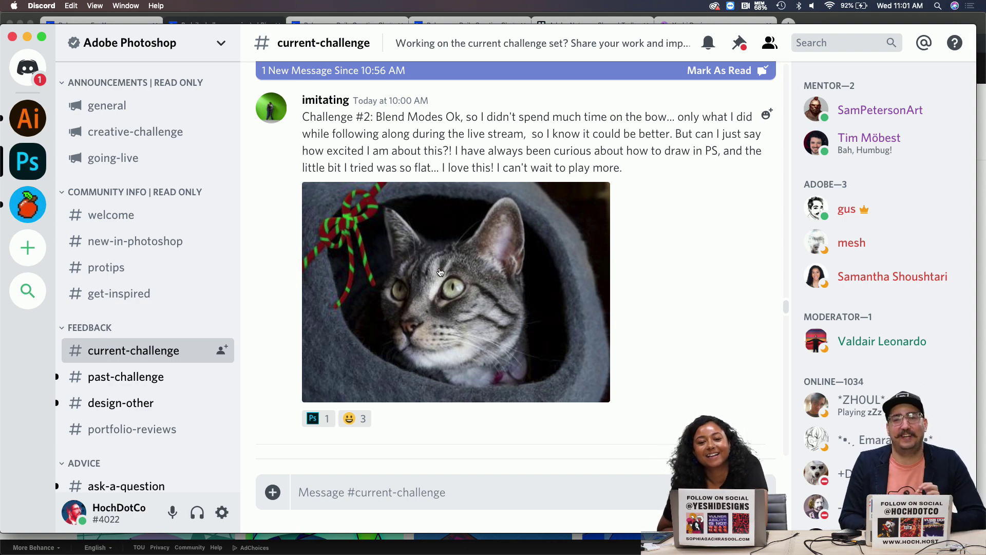
{"action": "left_click", "coordinate": [439, 272]}
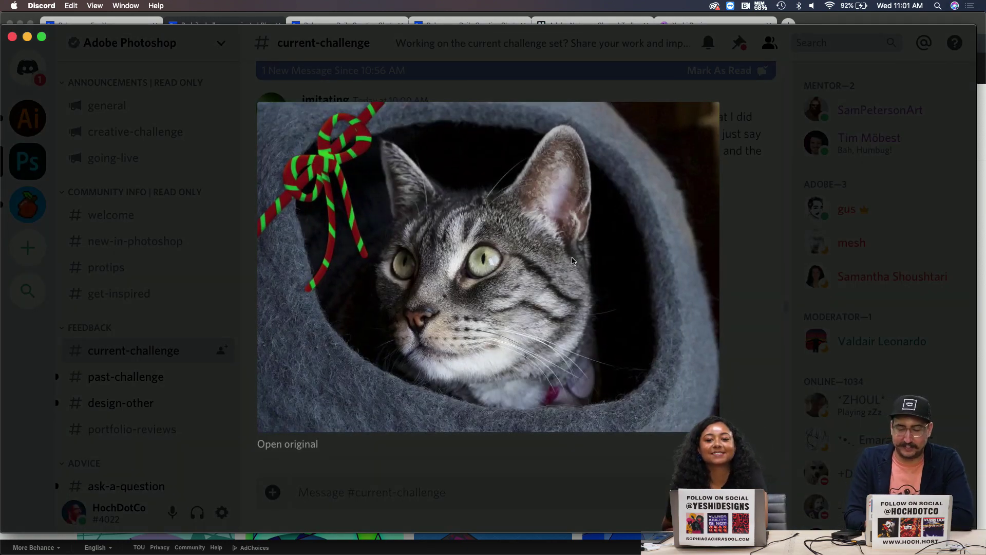
{"action": "key", "text": "super+equal"}
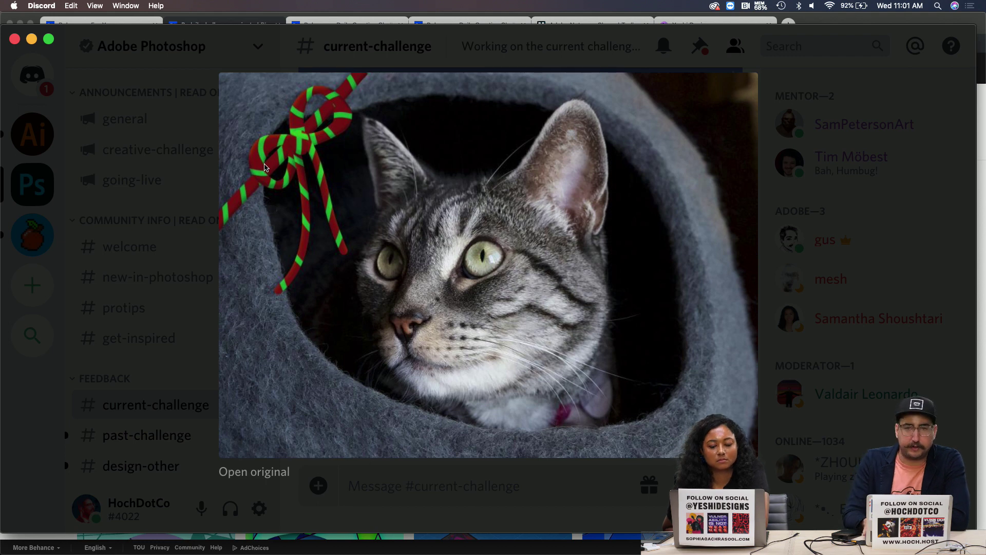
{"action": "key", "text": "super+equal"}
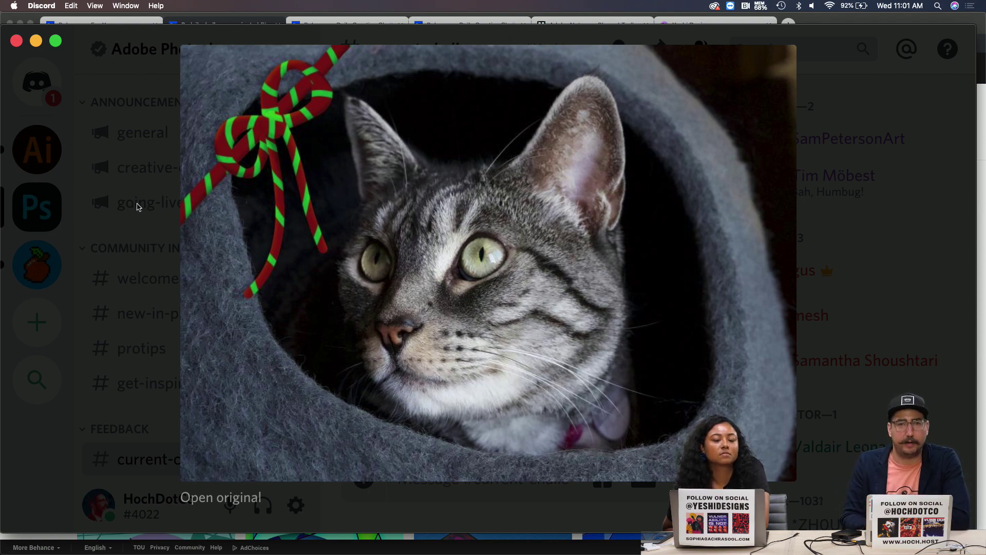
{"action": "left_click", "coordinate": [122, 207]}
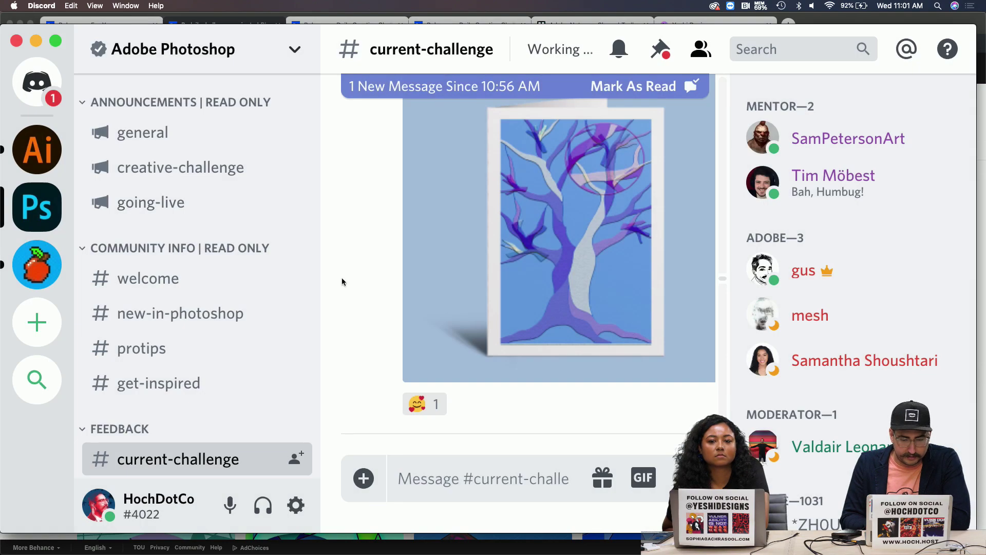
Step: Go past the comments to the "Day 2" black rabbit submission and inspect its red and yellow bow in the enlarged image
{"action": "scroll", "coordinate": [342, 280], "scroll_direction": "down", "scroll_amount": 5}
{"action": "scroll", "coordinate": [373, 305], "scroll_direction": "down", "scroll_amount": 1}
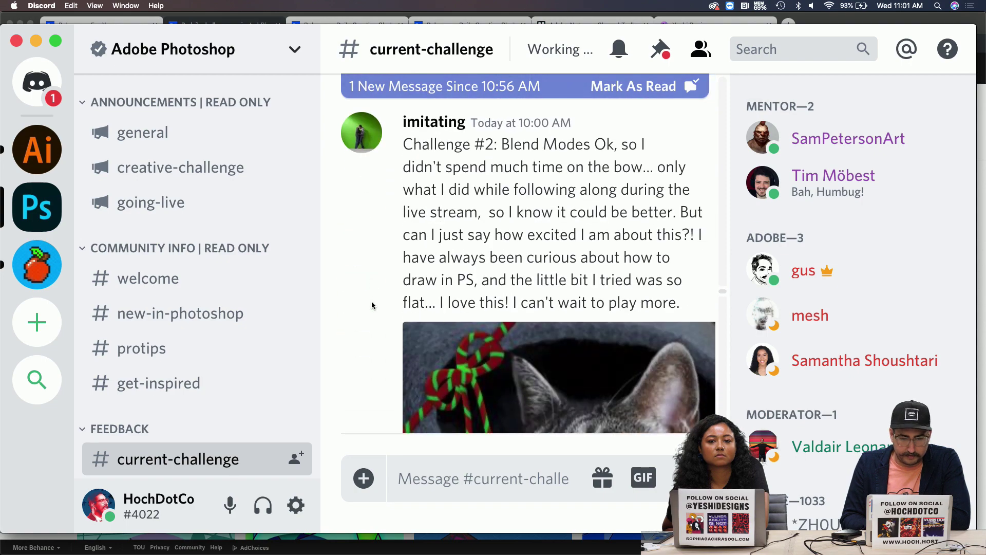
{"action": "scroll", "coordinate": [436, 126], "scroll_direction": "down", "scroll_amount": 10}
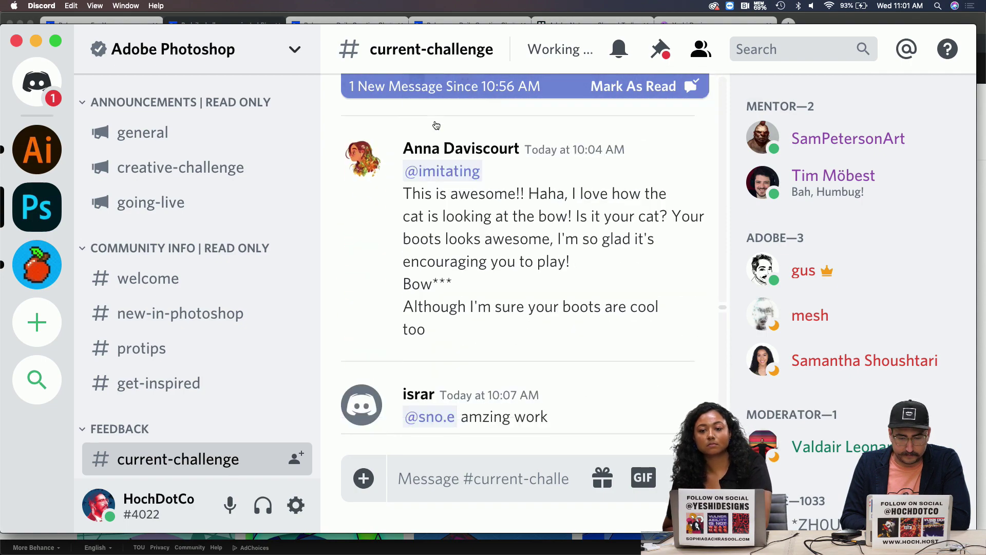
{"action": "scroll", "coordinate": [436, 125], "scroll_direction": "down", "scroll_amount": 8}
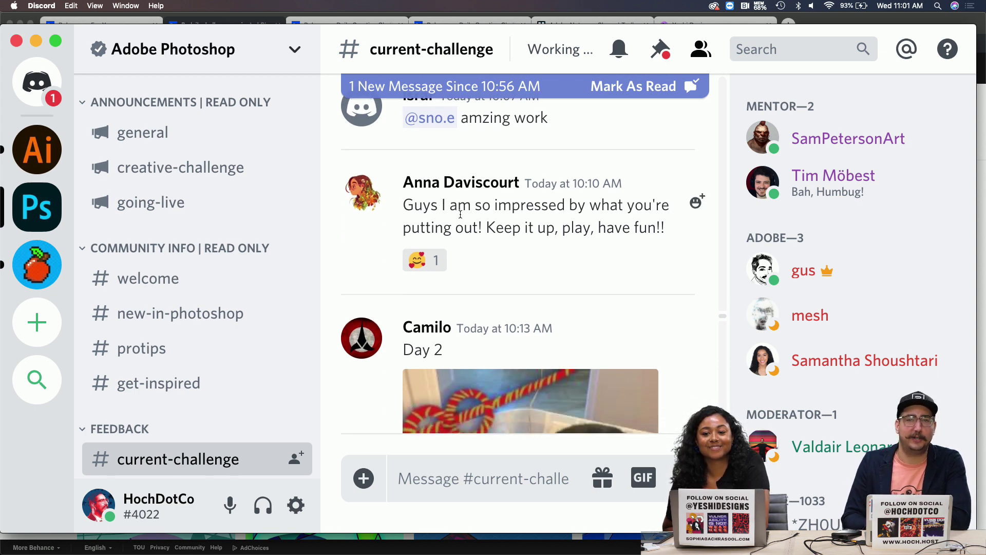
{"action": "scroll", "coordinate": [420, 159], "scroll_direction": "down", "scroll_amount": 2}
{"action": "scroll", "coordinate": [443, 152], "scroll_direction": "down", "scroll_amount": 3}
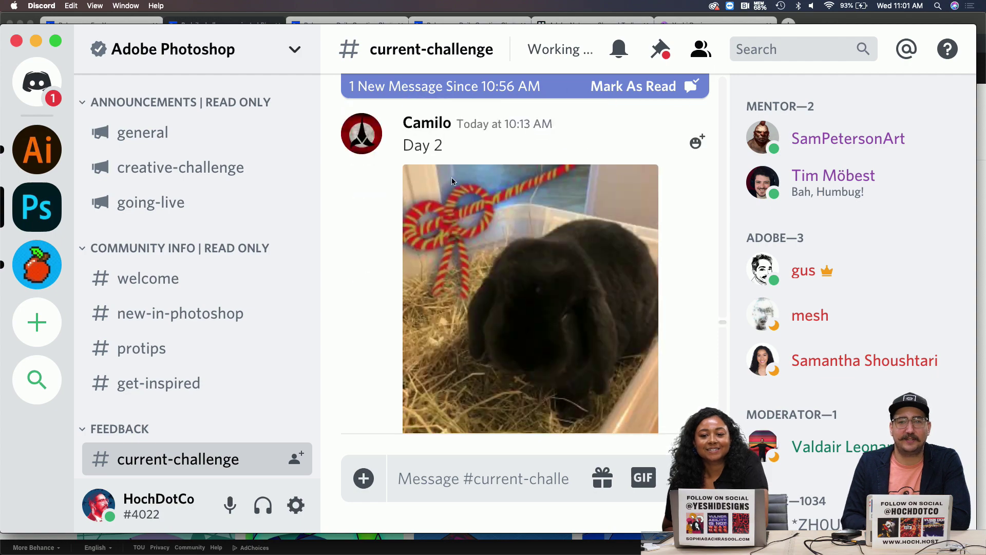
{"action": "left_click", "coordinate": [493, 281]}
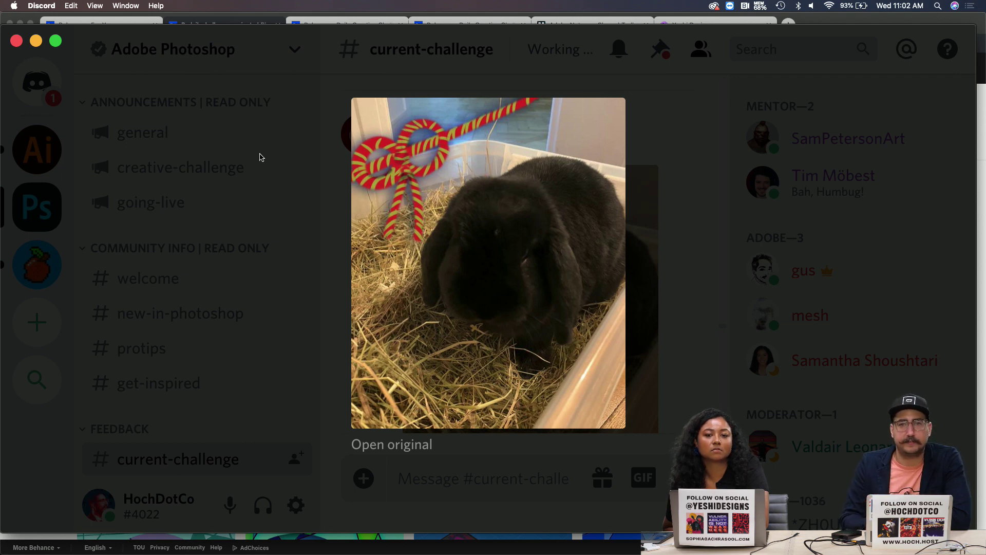
{"action": "left_click", "coordinate": [259, 157]}
Step: View the black cat submission with the large red bow enlarged and return to the channel
{"action": "scroll", "coordinate": [362, 205], "scroll_direction": "down", "scroll_amount": 2}
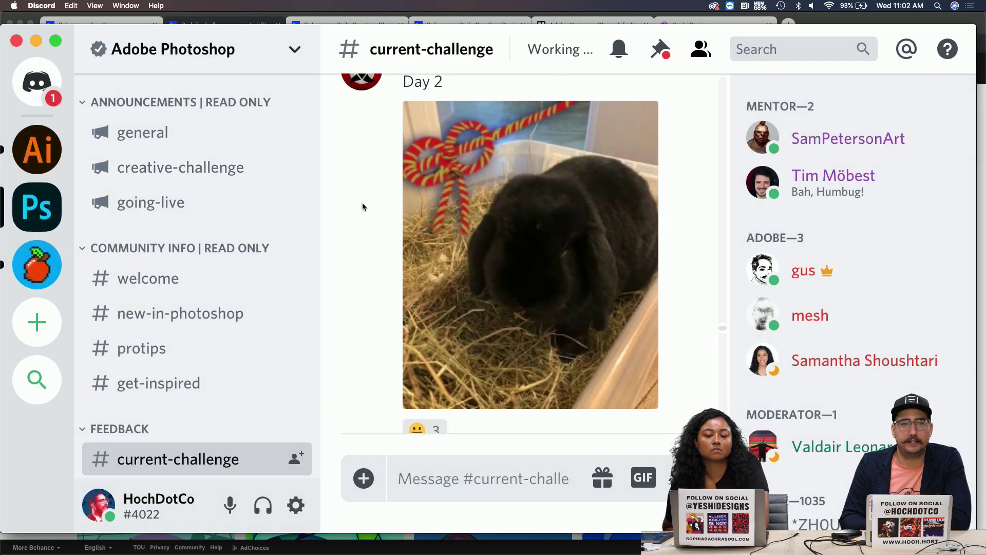
{"action": "scroll", "coordinate": [363, 206], "scroll_direction": "down", "scroll_amount": 10}
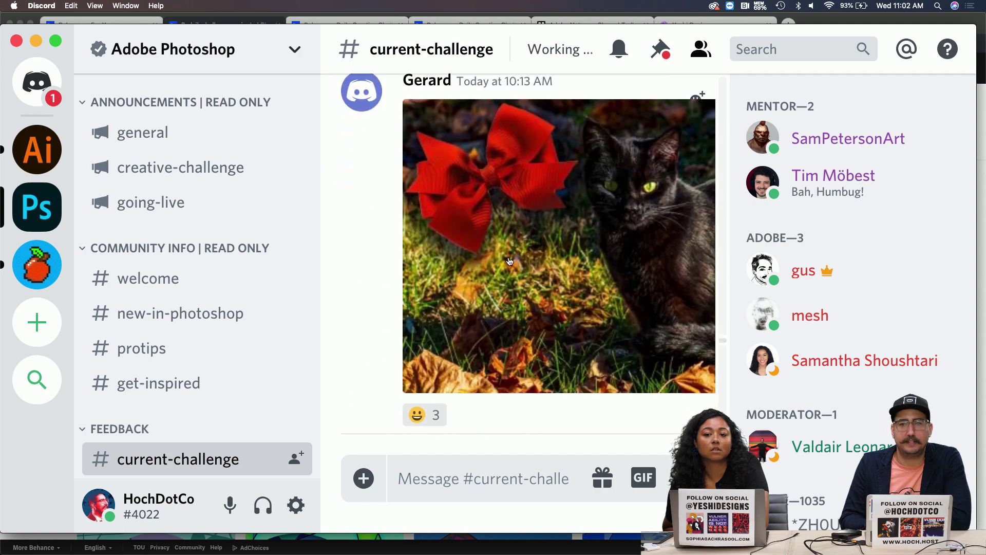
{"action": "left_click", "coordinate": [510, 261]}
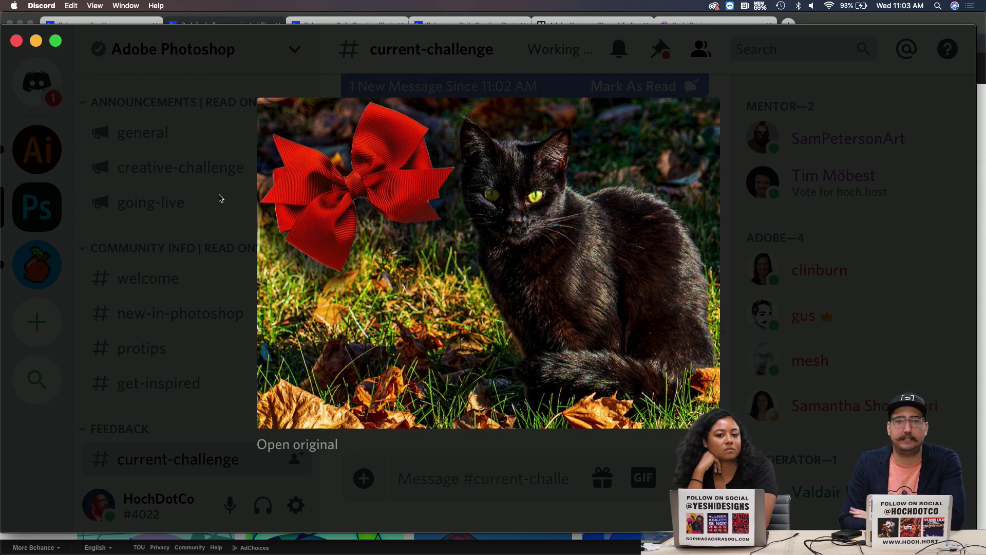
{"action": "left_click", "coordinate": [229, 233]}
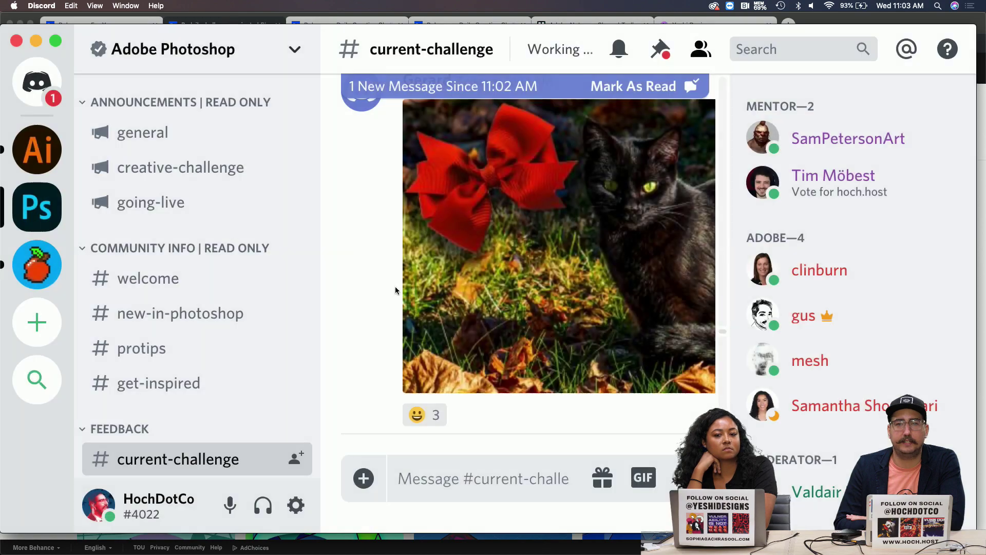
Step: Read the "Day 2" farmer's dog composite post and inspect the composite image enlarged
{"action": "scroll", "coordinate": [406, 318], "scroll_direction": "down", "scroll_amount": 5}
{"action": "scroll", "coordinate": [410, 332], "scroll_direction": "down", "scroll_amount": 10}
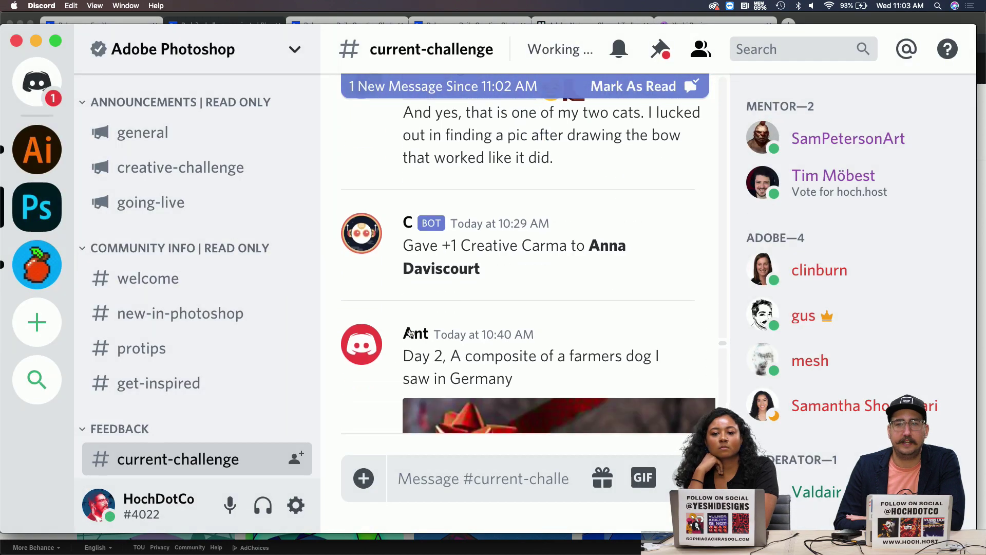
{"action": "left_click", "coordinate": [513, 312]}
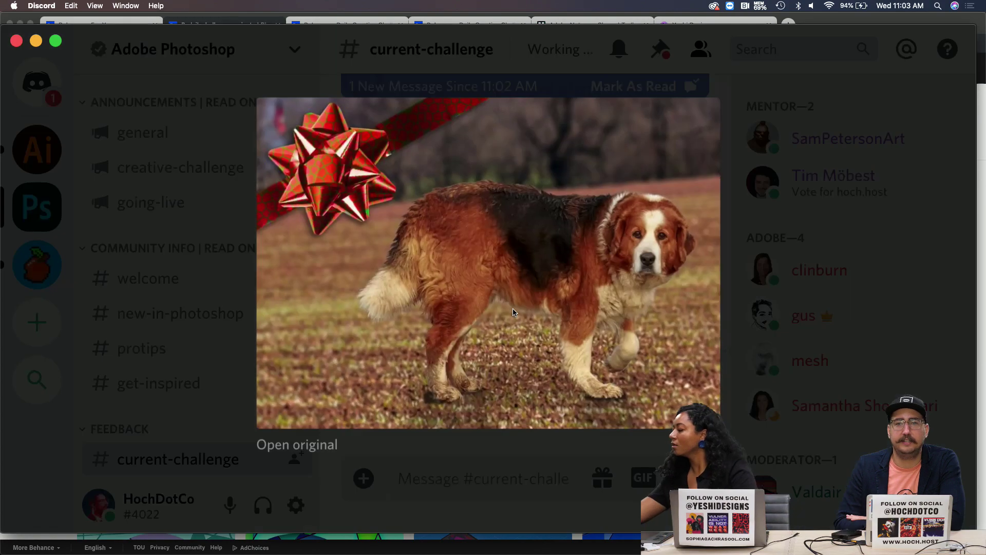
{"action": "left_click", "coordinate": [124, 239]}
{"action": "scroll", "coordinate": [334, 125], "scroll_direction": "up", "scroll_amount": 3}
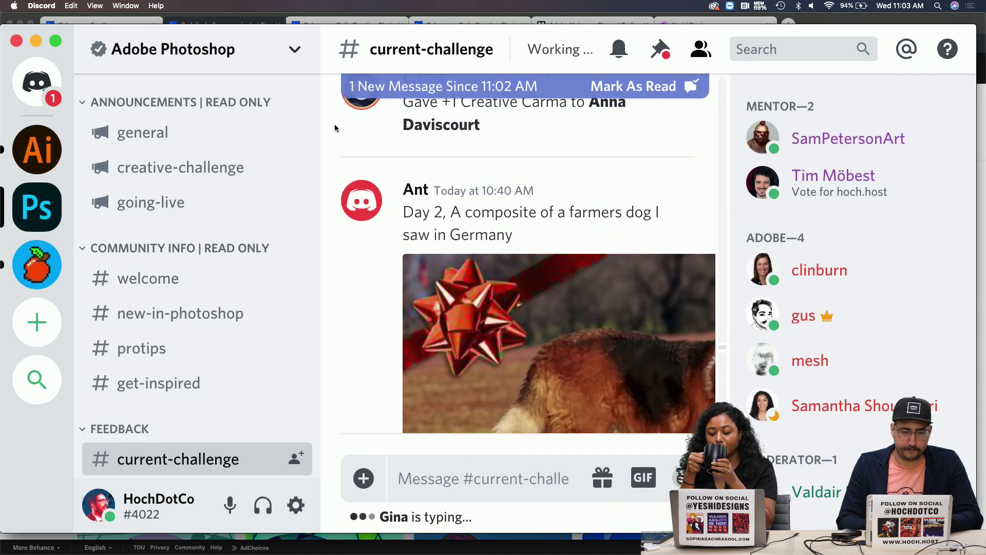
{"action": "scroll", "coordinate": [383, 214], "scroll_direction": "down", "scroll_amount": 1}
{"action": "scroll", "coordinate": [383, 215], "scroll_direction": "down", "scroll_amount": 3}
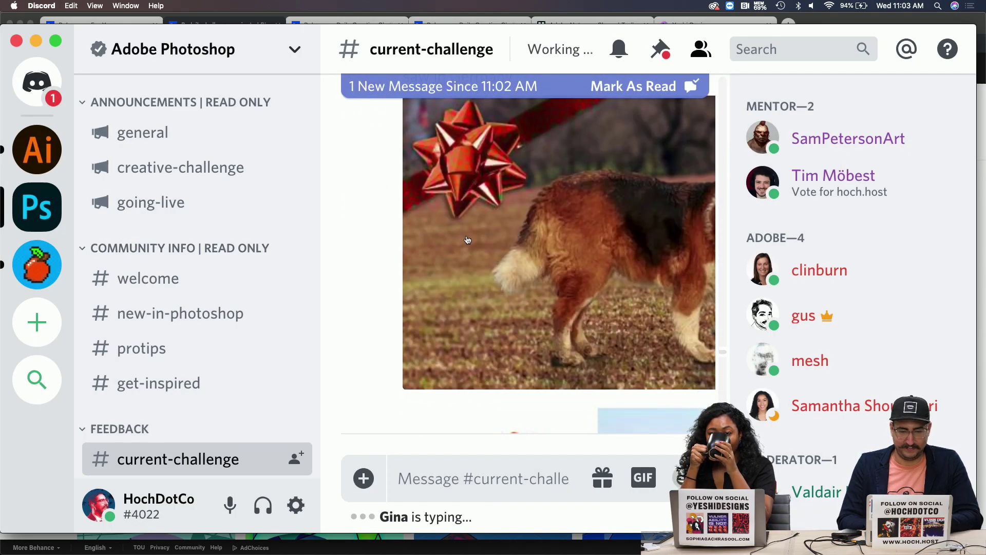
{"action": "left_click", "coordinate": [468, 240]}
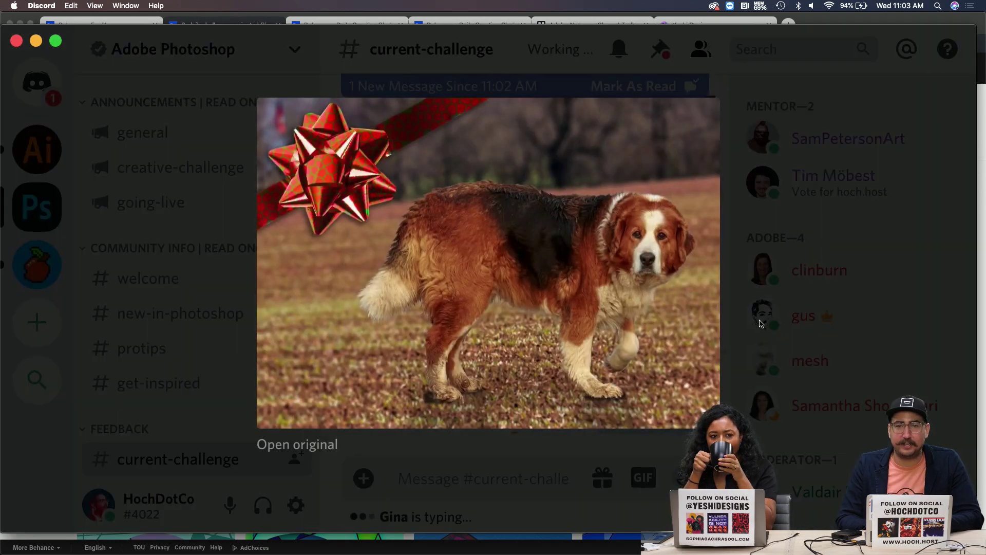
{"action": "left_click", "coordinate": [733, 315]}
Step: Compare the farmer's dog composite with its source images of the bow, field and dog, viewing each enlarged
{"action": "scroll", "coordinate": [607, 264], "scroll_direction": "down", "scroll_amount": 3}
{"action": "left_click", "coordinate": [596, 270]}
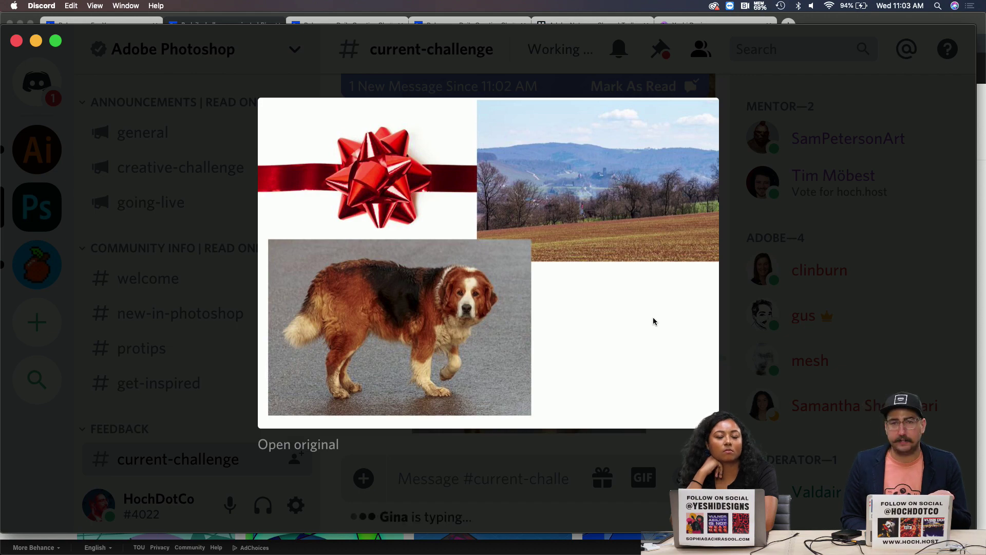
{"action": "left_click", "coordinate": [537, 313]}
{"action": "left_click", "coordinate": [513, 190]}
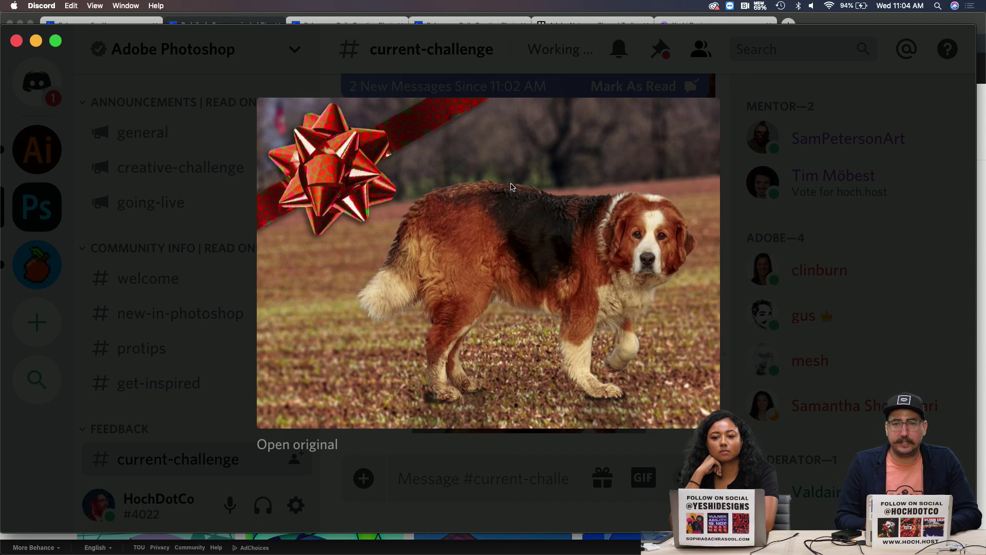
{"action": "key", "text": "Escape"}
{"action": "scroll", "coordinate": [539, 231], "scroll_direction": "down", "scroll_amount": 1}
{"action": "left_click", "coordinate": [573, 290]}
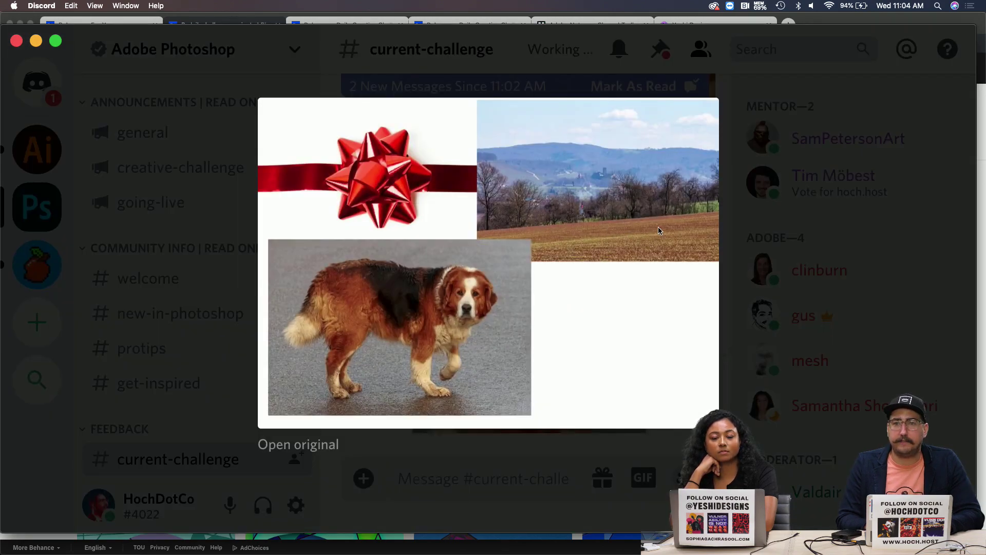
{"action": "key", "text": "Escape"}
{"action": "left_click", "coordinate": [570, 201]}
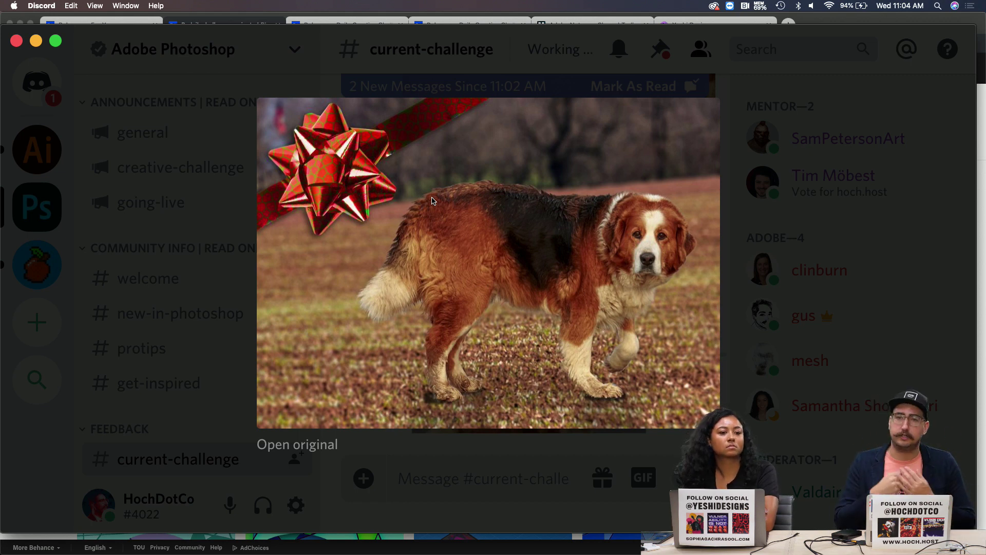
{"action": "left_click", "coordinate": [180, 231]}
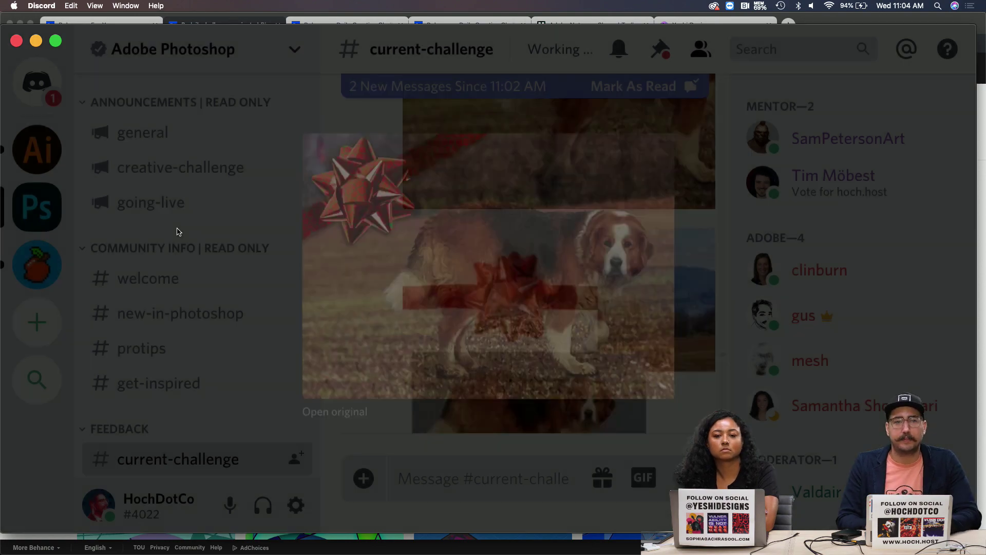
Step: Review the "Merry Christmas" corgi card submission enlarged and close the preview
{"action": "scroll", "coordinate": [429, 276], "scroll_direction": "down", "scroll_amount": 10}
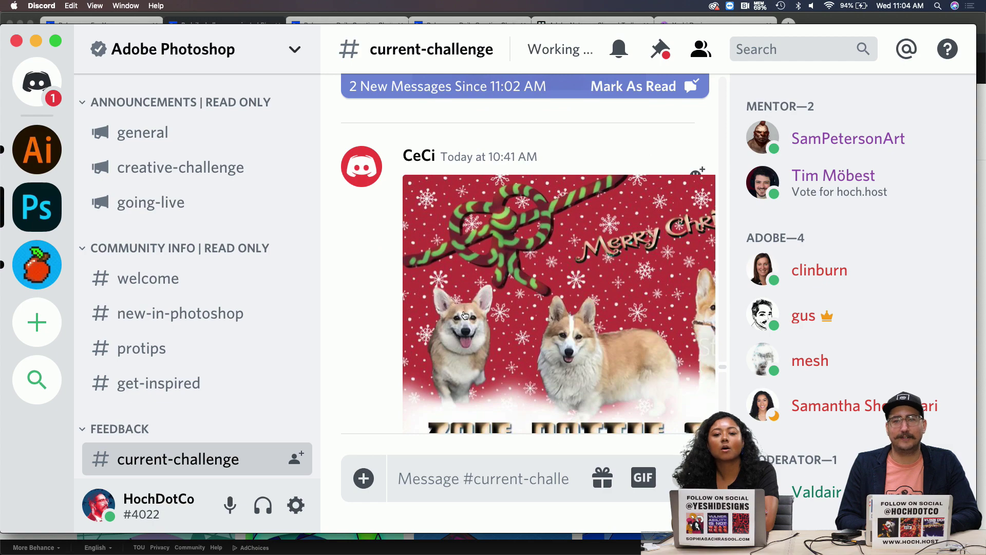
{"action": "left_click", "coordinate": [464, 315]}
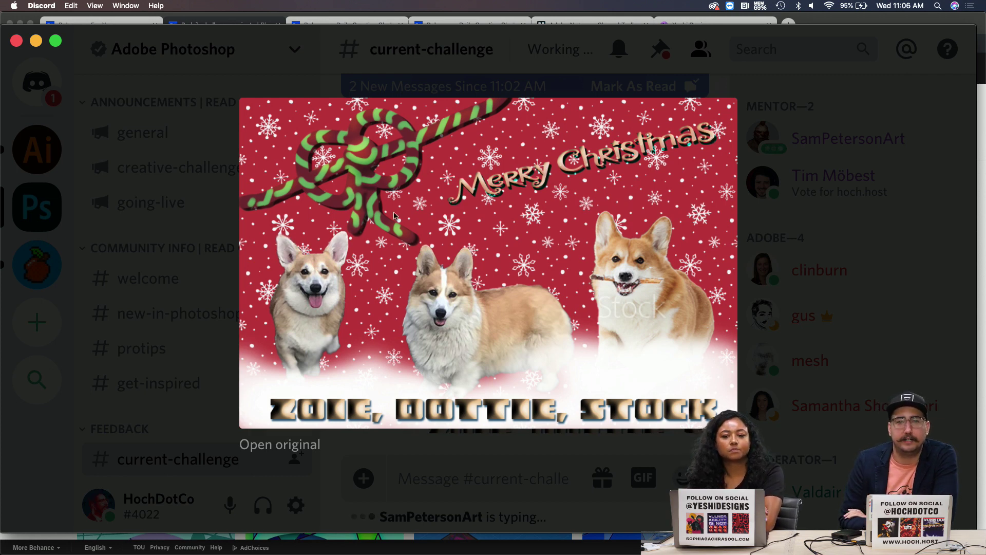
{"action": "left_click", "coordinate": [219, 269]}
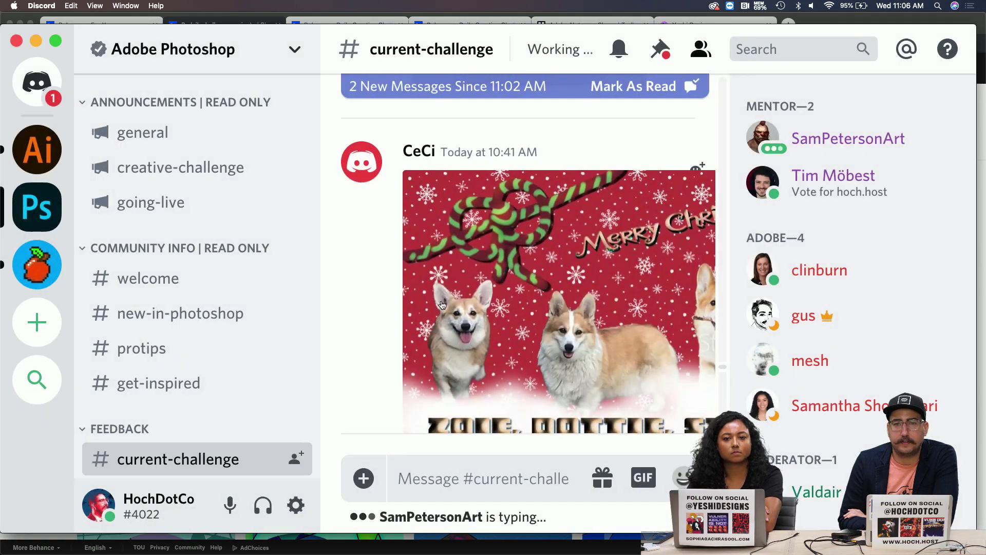
Step: Review the double-exposure portrait of a woman with foliage, red flowers and birds enlarged, and close it
{"action": "scroll", "coordinate": [411, 298], "scroll_direction": "down", "scroll_amount": 5}
{"action": "scroll", "coordinate": [442, 306], "scroll_direction": "down", "scroll_amount": 5}
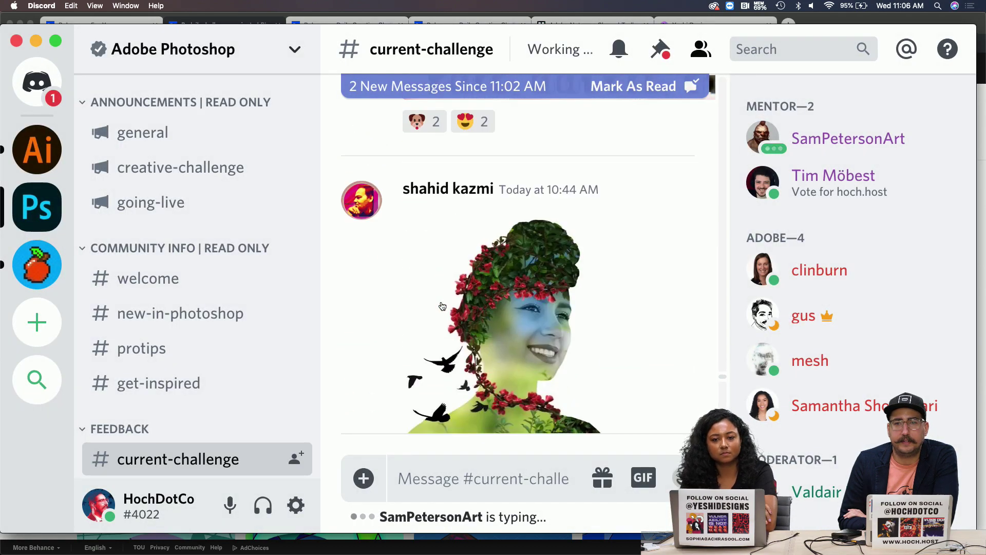
{"action": "left_click", "coordinate": [487, 296]}
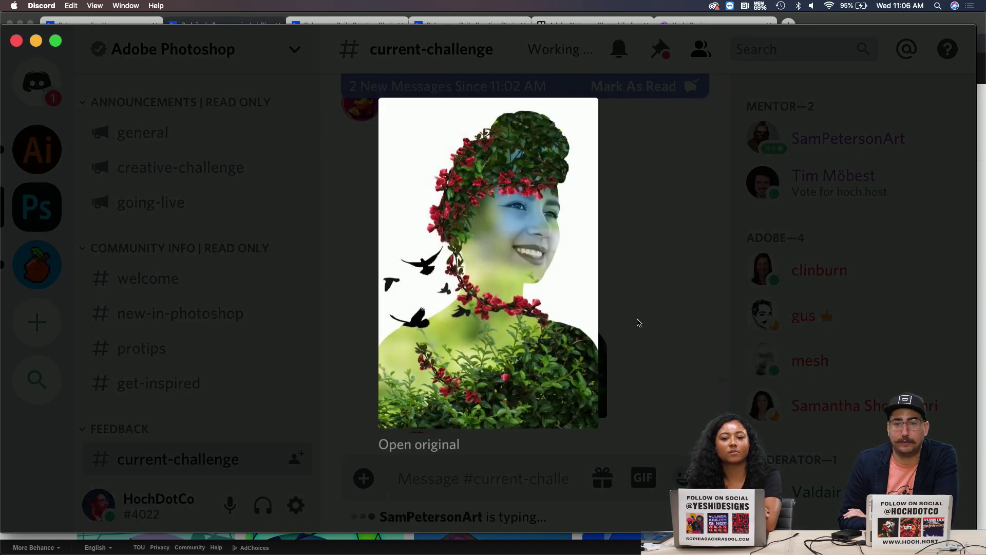
{"action": "key", "text": "super+minus"}
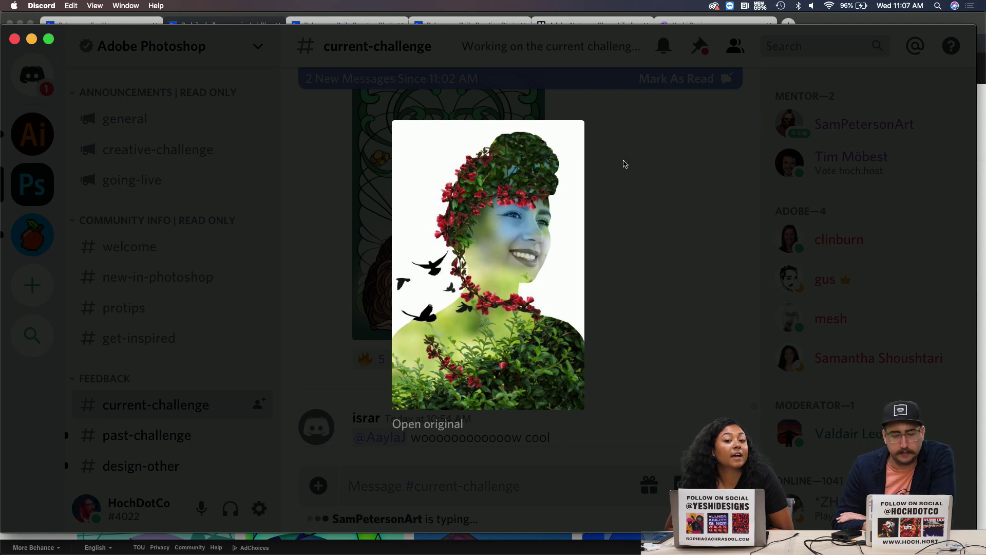
{"action": "left_click", "coordinate": [679, 172]}
Step: Read the post about yesterday's Photoshop DCC and view its stained-glass-style cat illustration enlarged
{"action": "scroll", "coordinate": [563, 218], "scroll_direction": "up", "scroll_amount": 5}
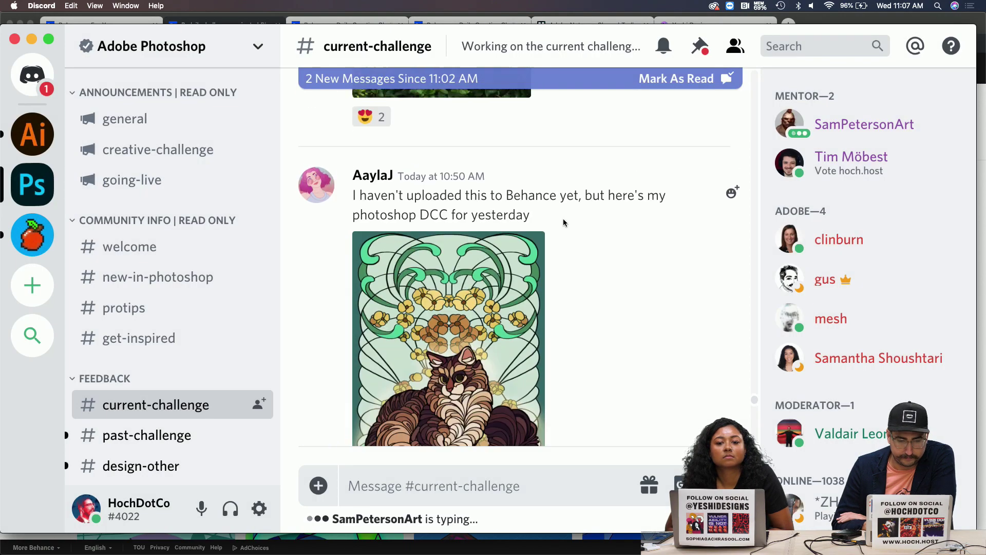
{"action": "scroll", "coordinate": [563, 218], "scroll_direction": "down", "scroll_amount": 5}
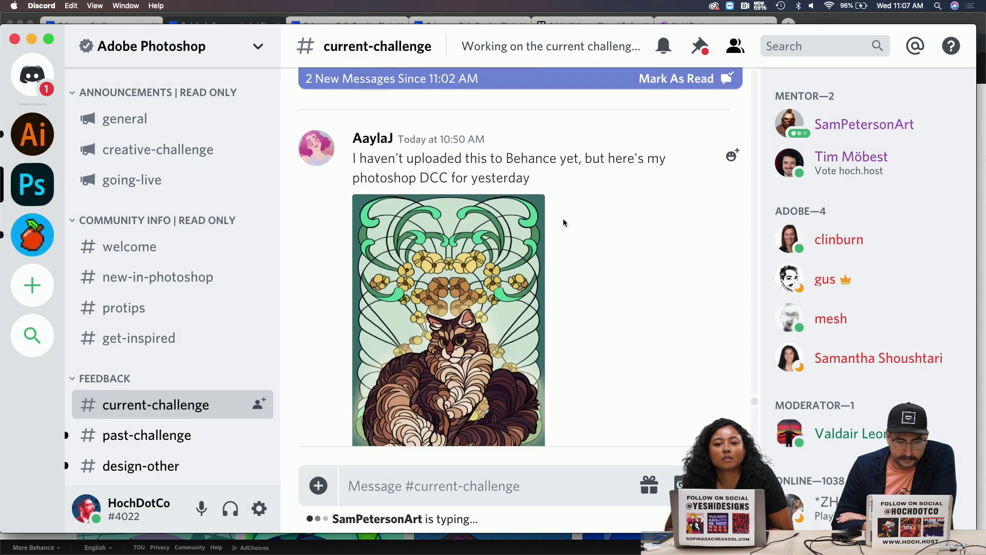
{"action": "left_click", "coordinate": [505, 274]}
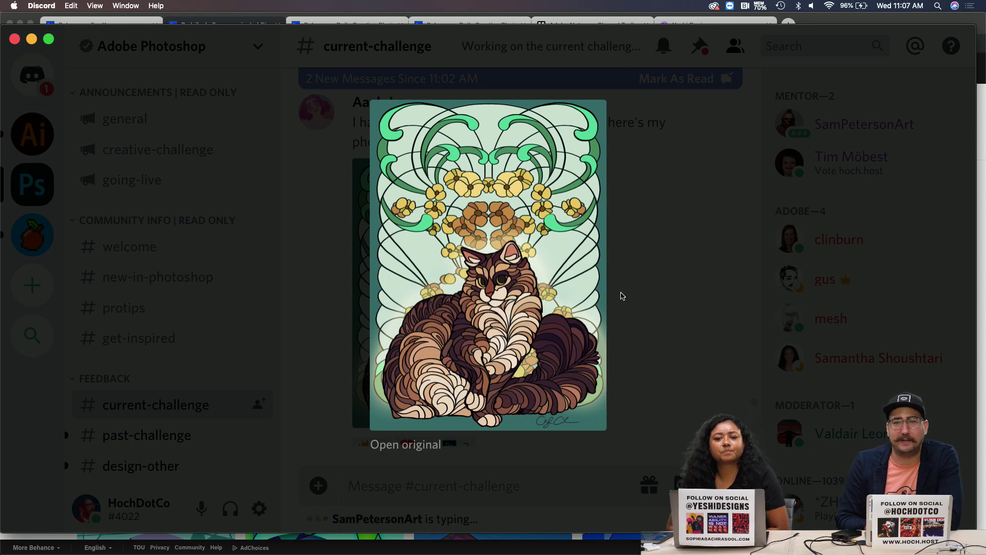
{"action": "left_click", "coordinate": [648, 295]}
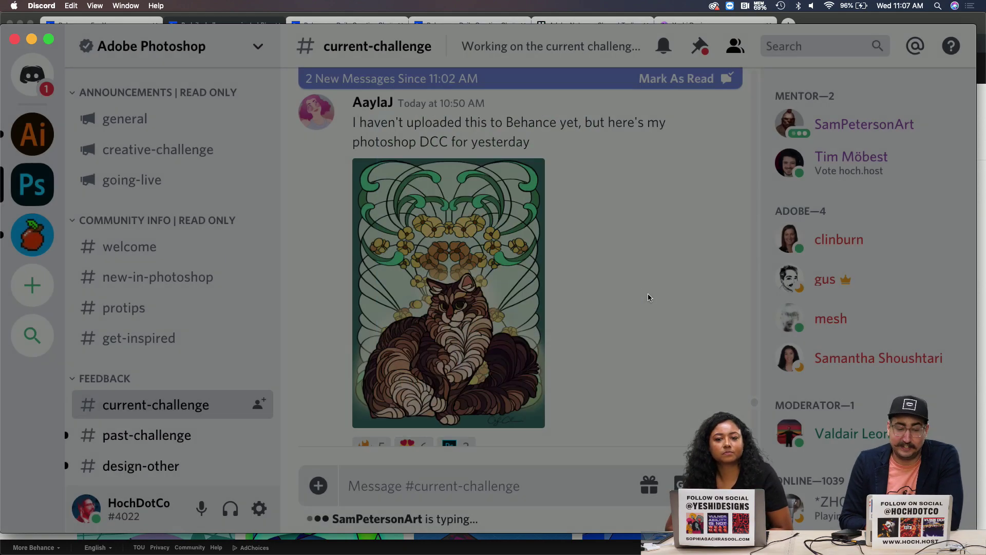
{"action": "scroll", "coordinate": [583, 288], "scroll_direction": "up", "scroll_amount": 1}
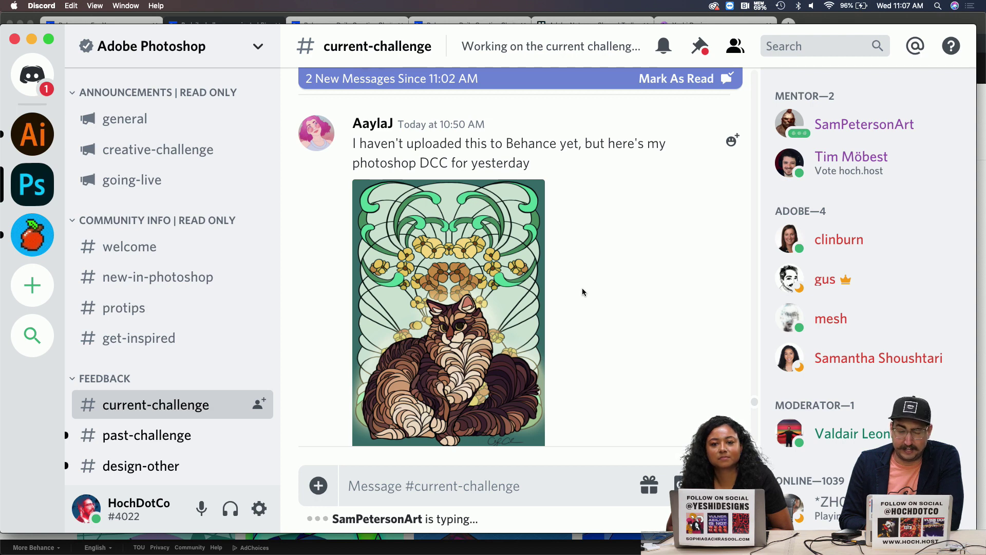
Step: Review the moon dream-crystal artwork and the "Day 2" cat-with-bow submission, viewing the cat image enlarged and closing it
{"action": "scroll", "coordinate": [583, 291], "scroll_direction": "down", "scroll_amount": 3}
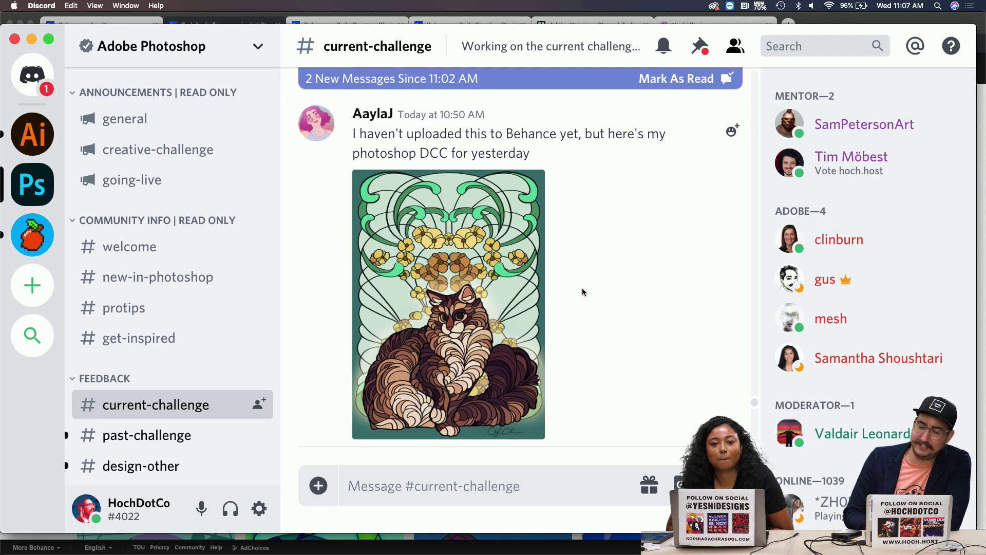
{"action": "scroll", "coordinate": [583, 289], "scroll_direction": "down", "scroll_amount": 18}
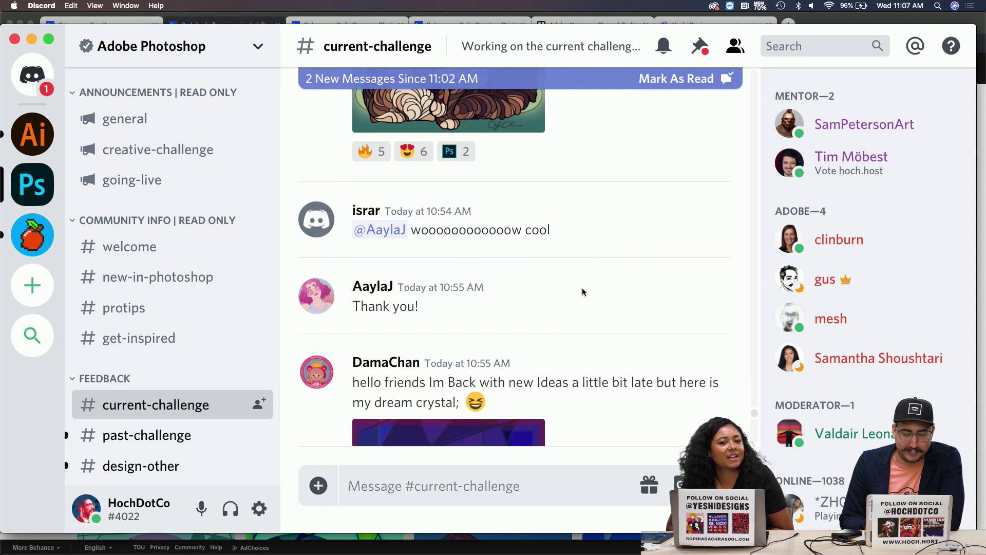
{"action": "scroll", "coordinate": [583, 291], "scroll_direction": "down", "scroll_amount": 2}
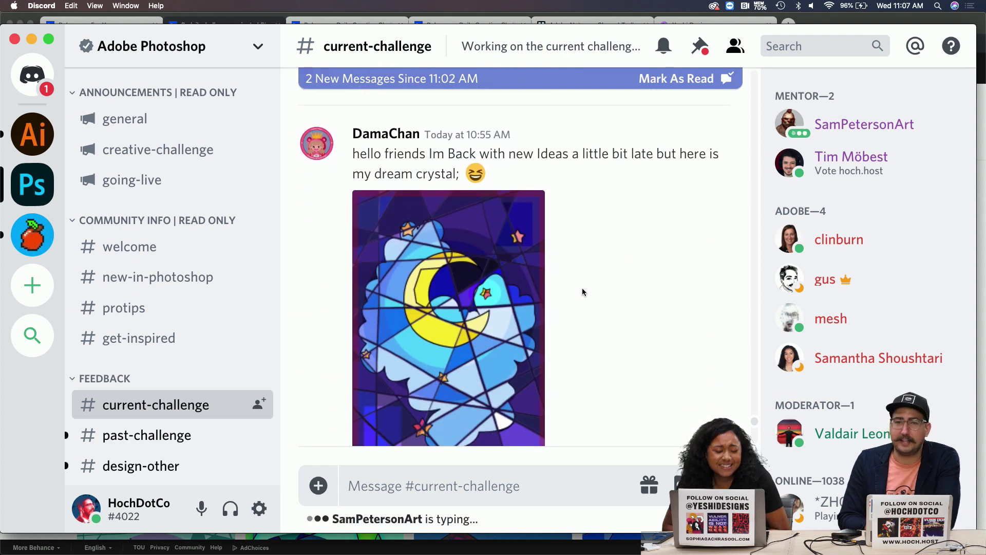
{"action": "scroll", "coordinate": [582, 287], "scroll_direction": "down", "scroll_amount": 15}
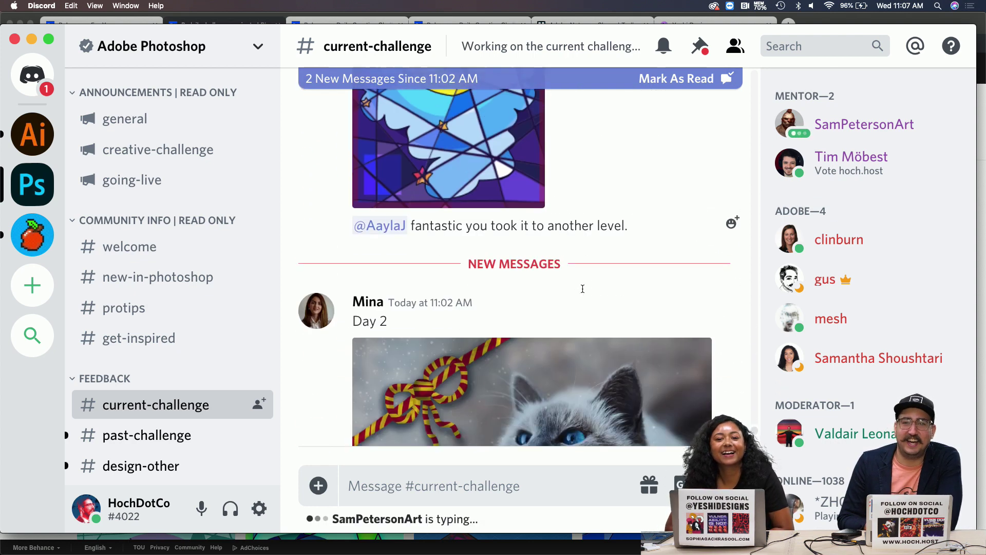
{"action": "scroll", "coordinate": [583, 289], "scroll_direction": "down", "scroll_amount": 2}
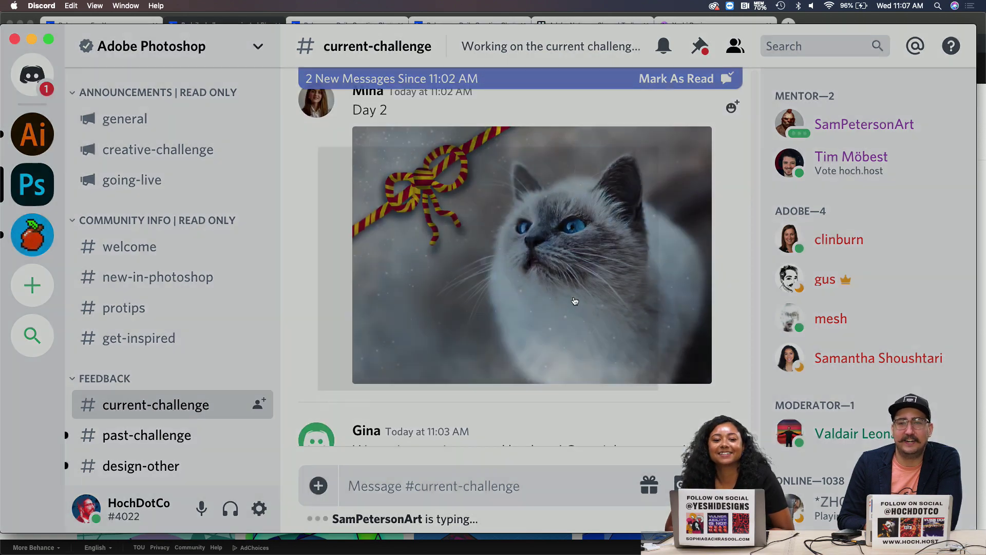
{"action": "left_click", "coordinate": [574, 299]}
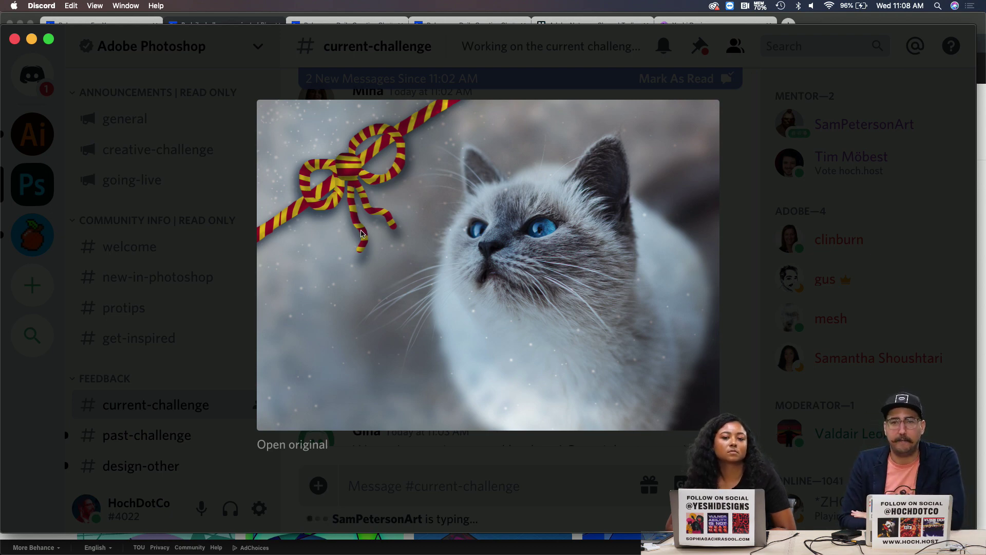
{"action": "left_click", "coordinate": [208, 207]}
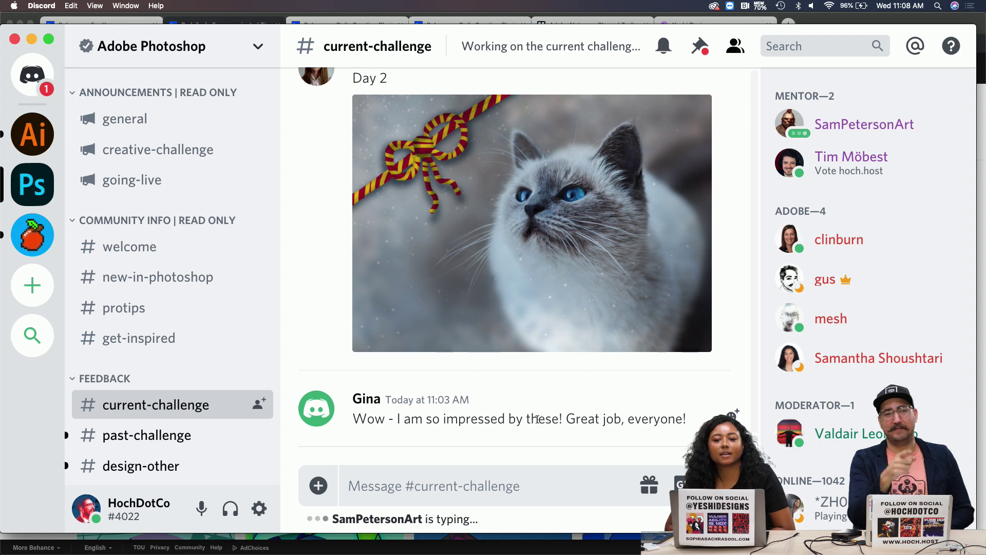
Step: Switch to Chrome and refresh the Behance project results for psdailychallenge
{"action": "key", "text": "super+Tab"}
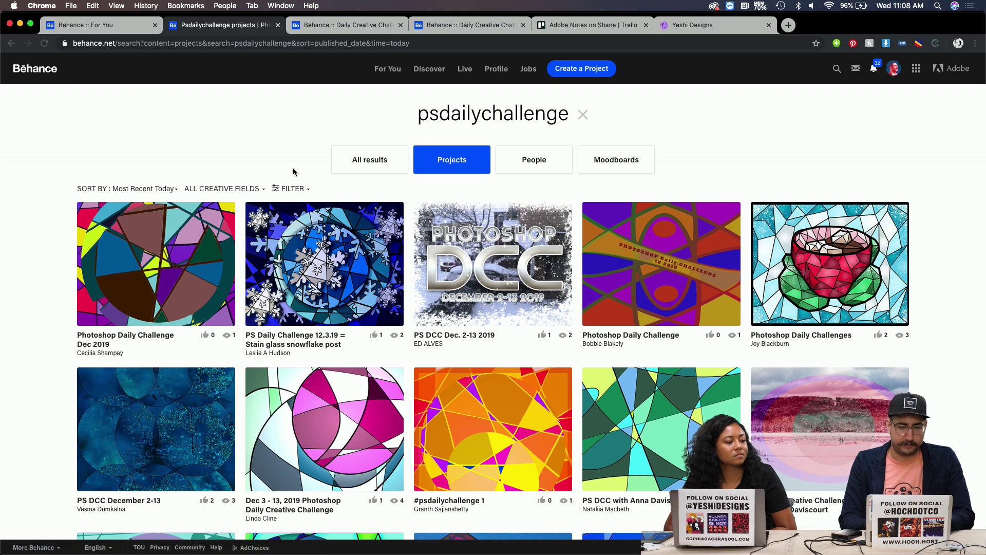
{"action": "key", "text": "super+r"}
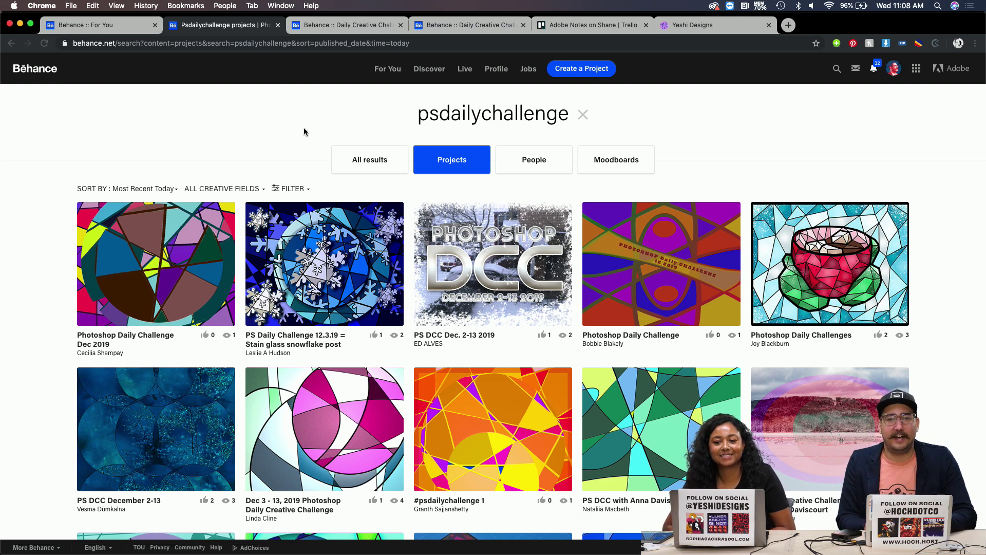
{"action": "left_click", "coordinate": [483, 114]}
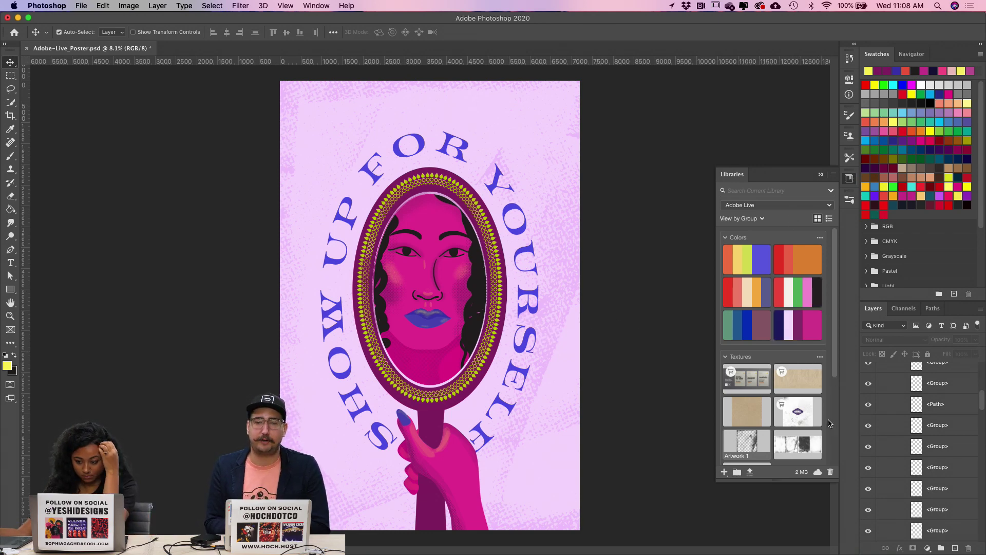
Step: Switch to Photoshop, collapse the Colors group and select the "show up for yourself" text layer in the Text group
{"action": "scroll", "coordinate": [947, 458], "scroll_direction": "up", "scroll_amount": 10}
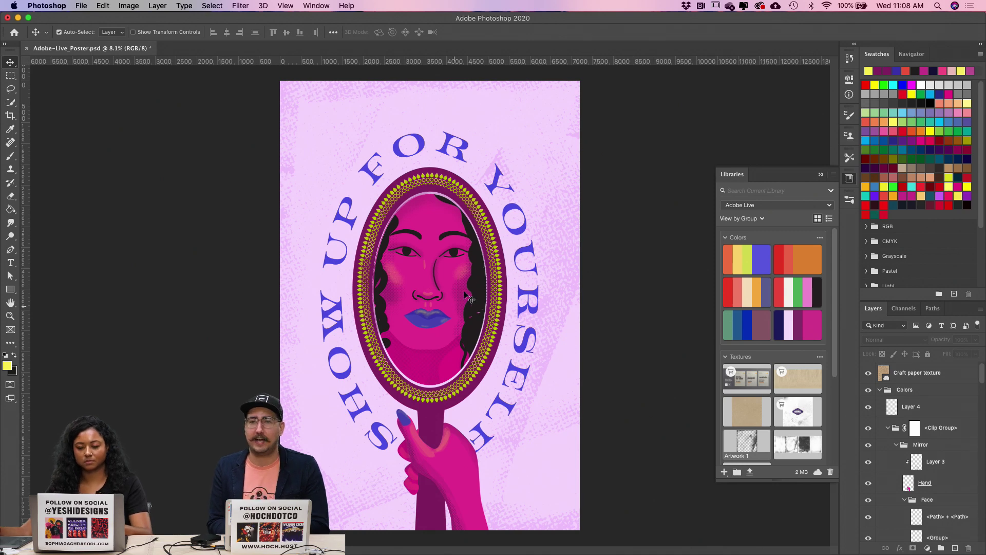
{"action": "left_click", "coordinate": [878, 380]}
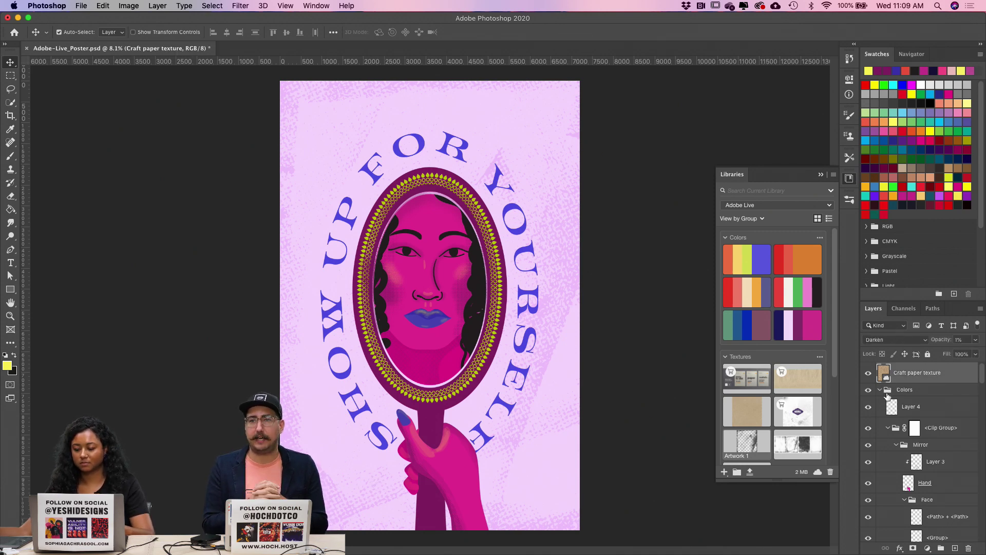
{"action": "left_click", "coordinate": [880, 389]}
{"action": "left_click", "coordinate": [910, 425]}
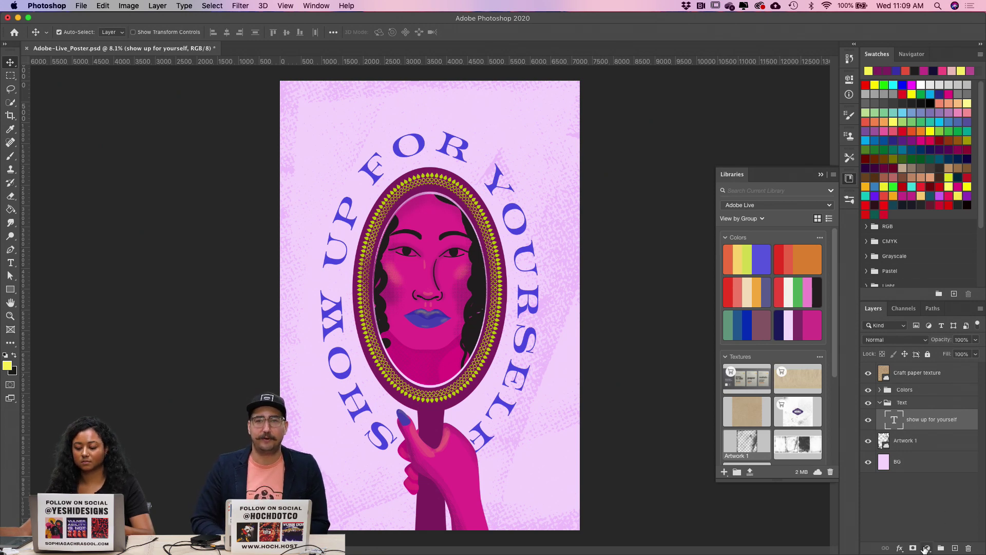
{"action": "left_click", "coordinate": [928, 549]}
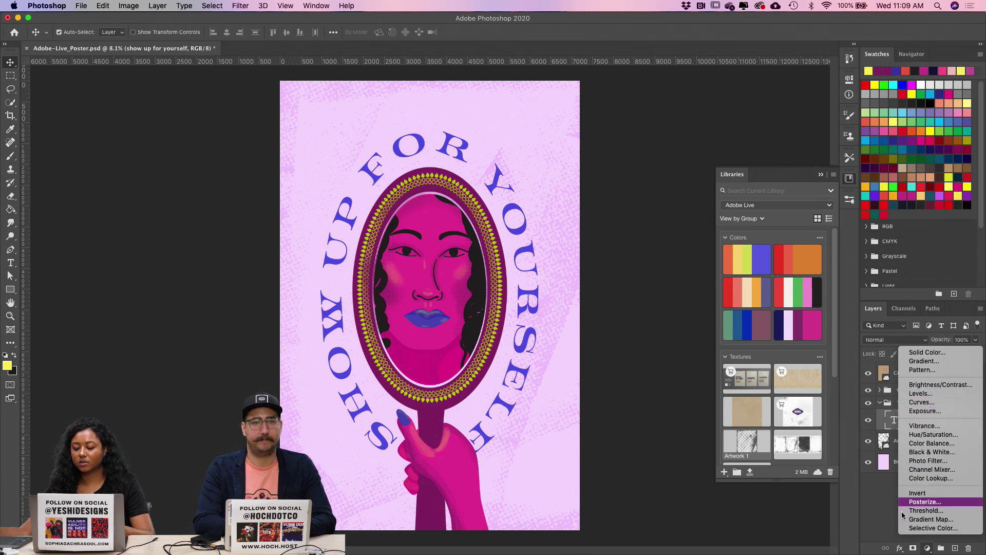
{"action": "left_click", "coordinate": [900, 548]}
{"action": "left_click", "coordinate": [900, 549]}
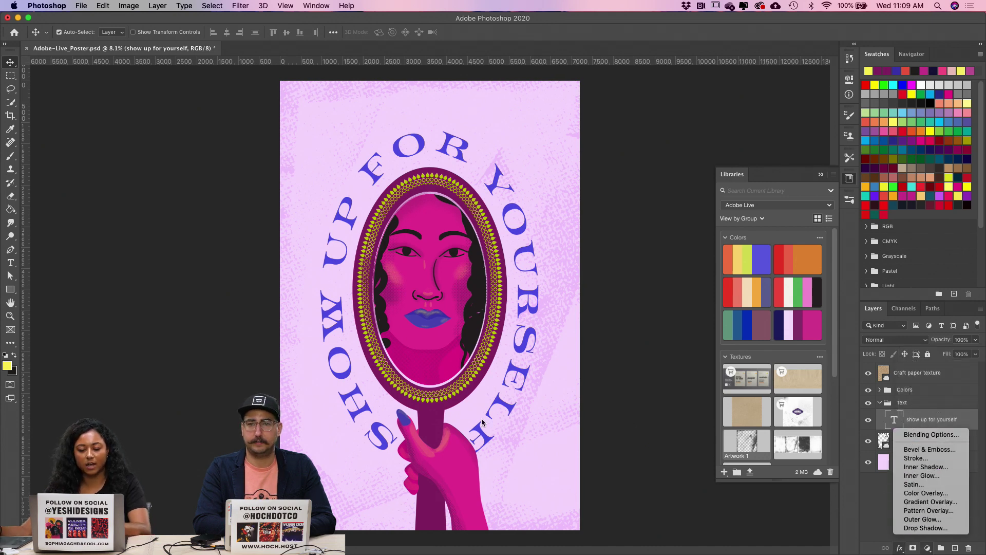
Step: Reduce the font size of all the curved "show up for yourself" text to 130.4 pt and commit the edit
{"action": "key", "text": "s"}
{"action": "left_click", "coordinate": [489, 444]}
{"action": "double_click", "coordinate": [485, 436]}
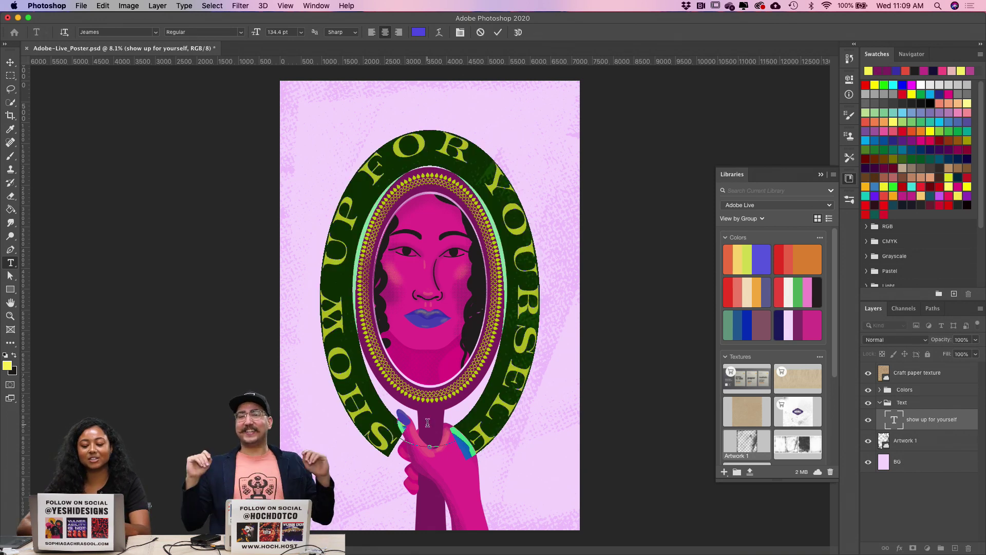
{"action": "key", "text": "super+a"}
{"action": "left_click", "coordinate": [293, 32]}
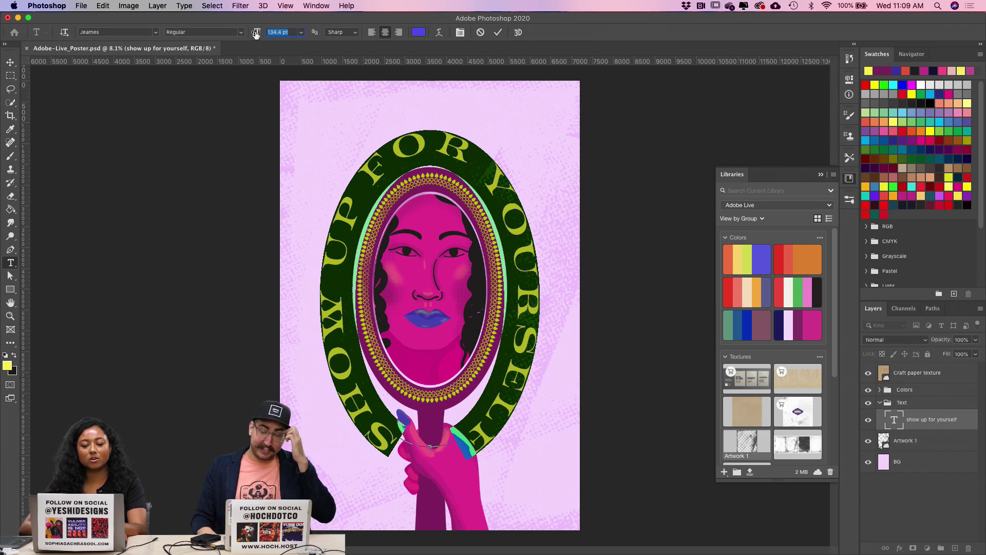
{"action": "left_click_drag", "start_coordinate": [256, 34], "coordinate": [254, 34]}
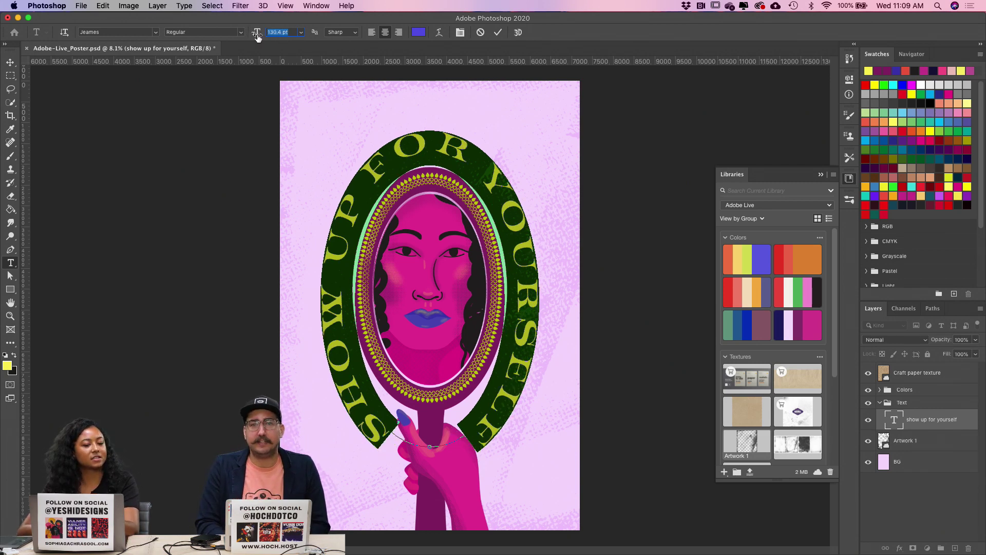
{"action": "left_click", "coordinate": [498, 32]}
{"action": "key", "text": "v"}
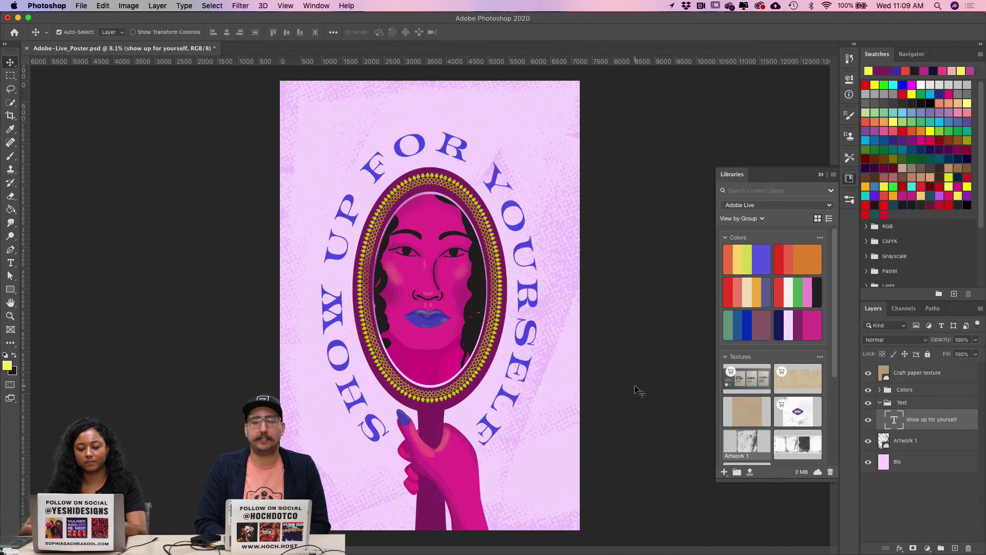
Step: Lock the Craft paper texture layer and the Colors group, keeping the Text group unlocked and its text layer selected
{"action": "left_click", "coordinate": [517, 366]}
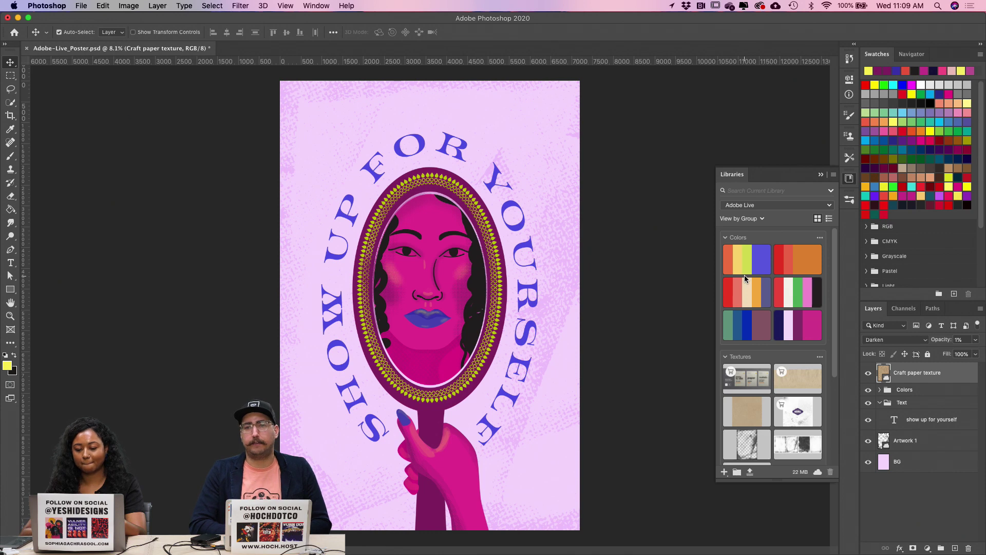
{"action": "left_click", "coordinate": [914, 403]}
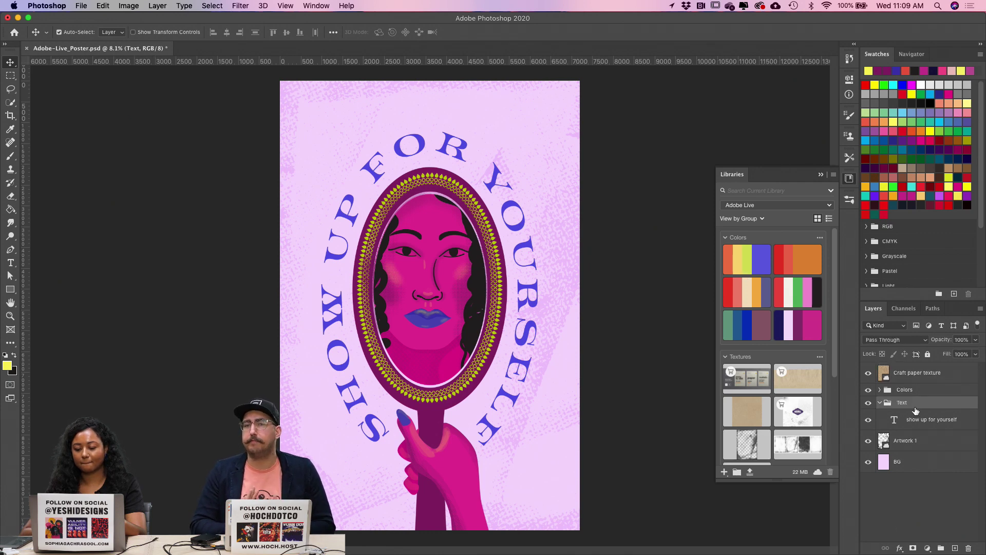
{"action": "left_click", "coordinate": [914, 376], "text": "shift"}
{"action": "left_click", "coordinate": [928, 354]}
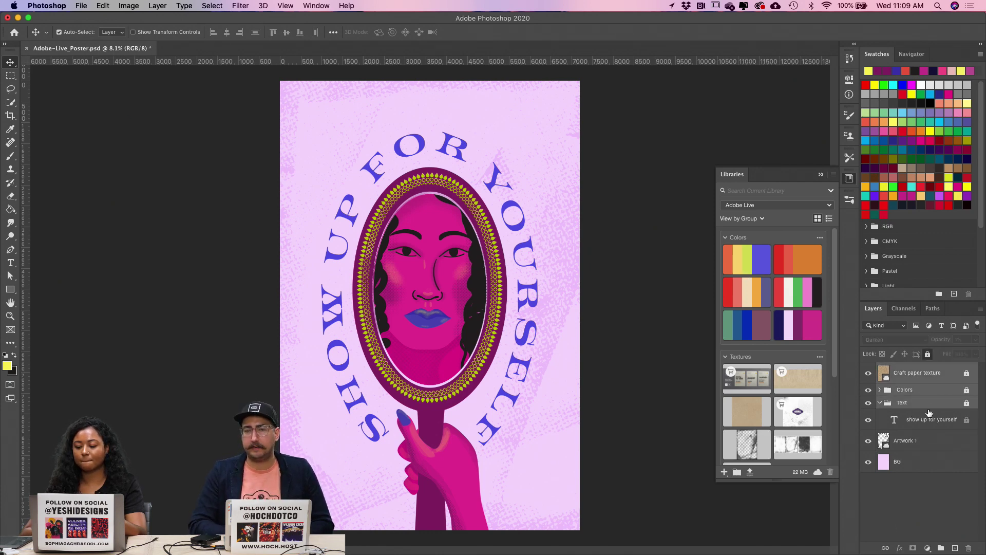
{"action": "left_click", "coordinate": [959, 423]}
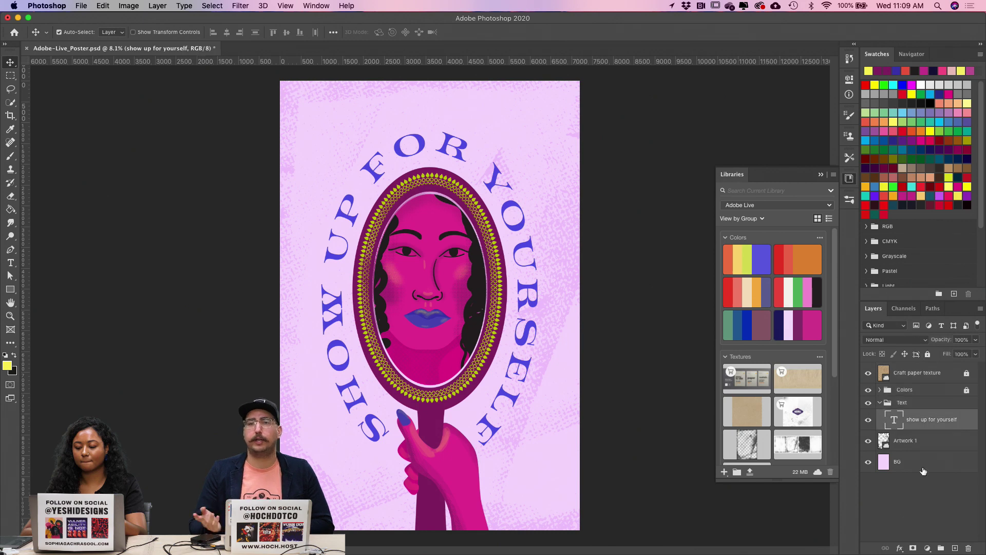
Step: Try a Multiply drop shadow on the curved text with 57% opacity, 31 px distance and an increased size
{"action": "left_click", "coordinate": [900, 548]}
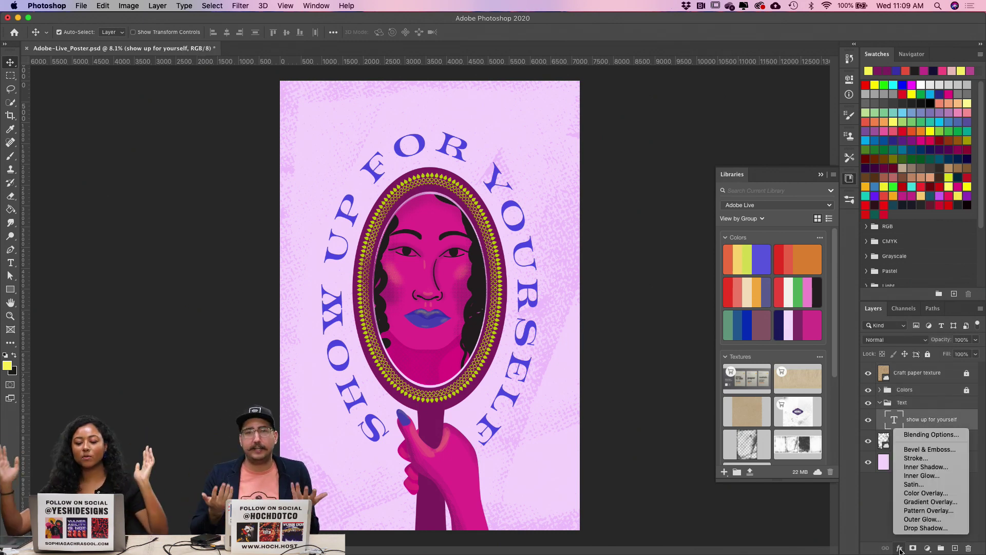
{"action": "left_click", "coordinate": [953, 529]}
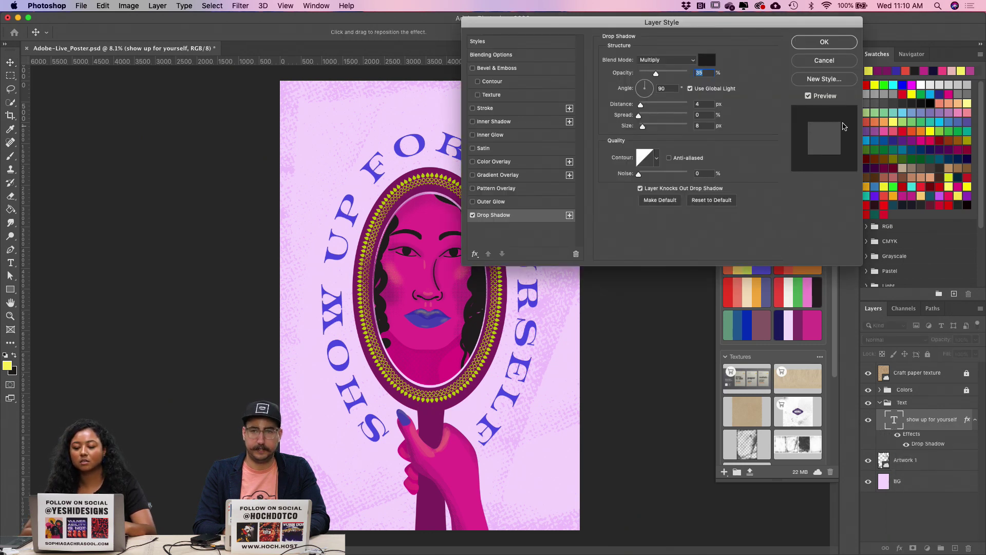
{"action": "left_click_drag", "start_coordinate": [726, 21], "coordinate": [831, 51]}
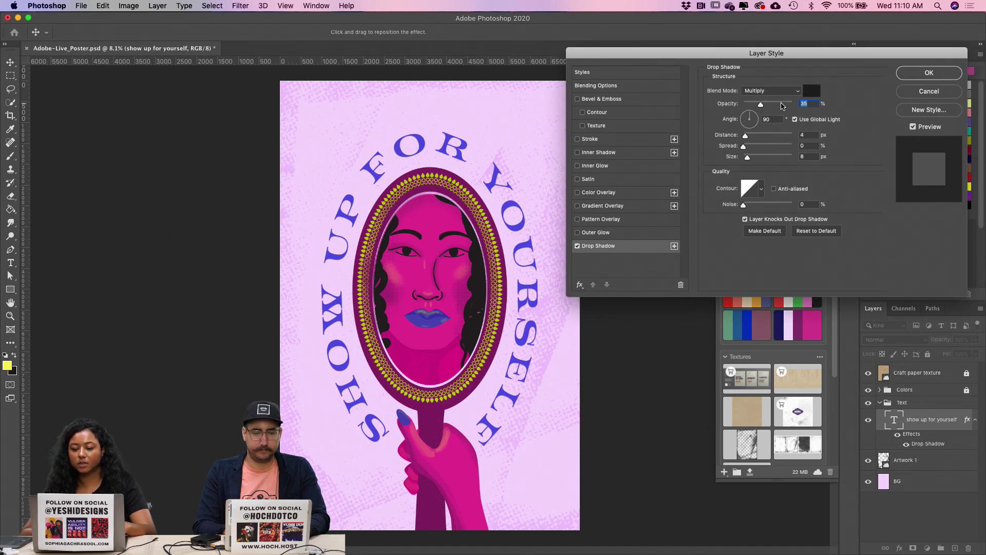
{"action": "left_click_drag", "start_coordinate": [782, 105], "coordinate": [795, 105]}
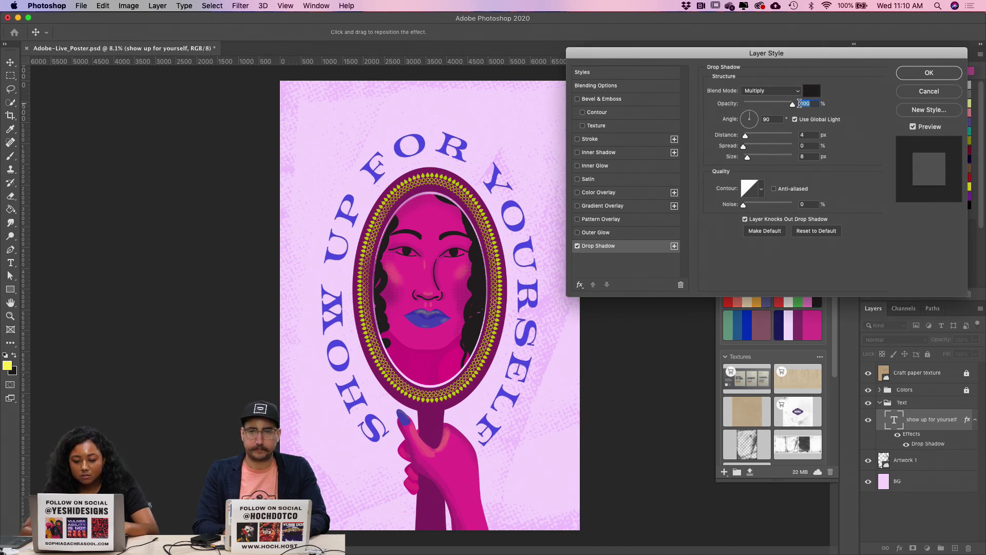
{"action": "left_click", "coordinate": [773, 104]}
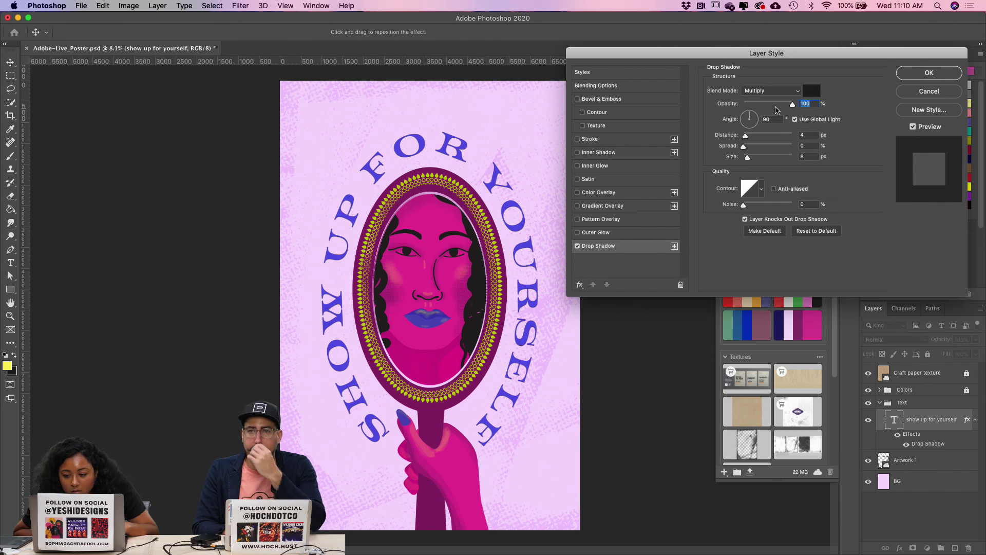
{"action": "left_click", "coordinate": [756, 136]}
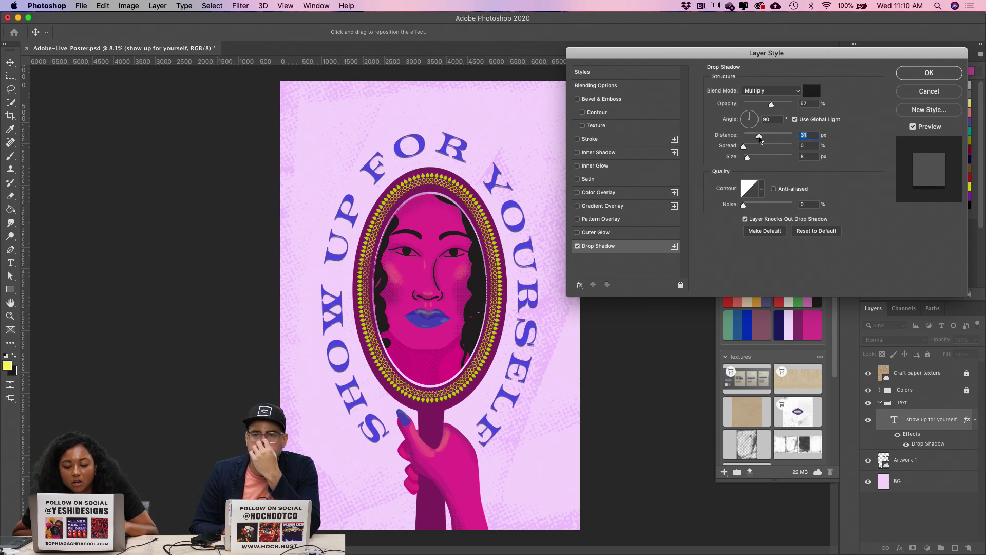
{"action": "left_click", "coordinate": [758, 157]}
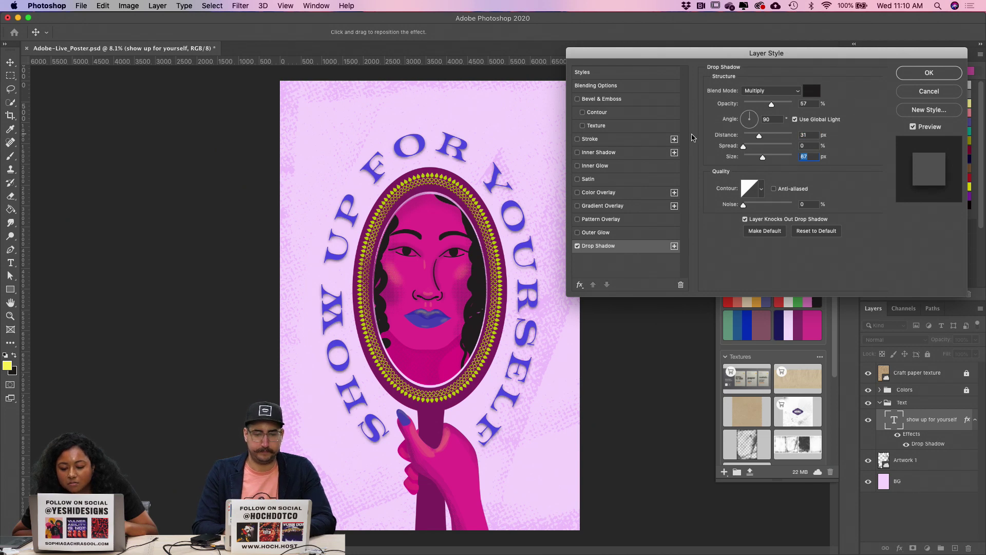
Step: Turn off the text's drop shadow and briefly try an outer glow in its place
{"action": "left_click", "coordinate": [577, 245]}
{"action": "left_click", "coordinate": [577, 233]}
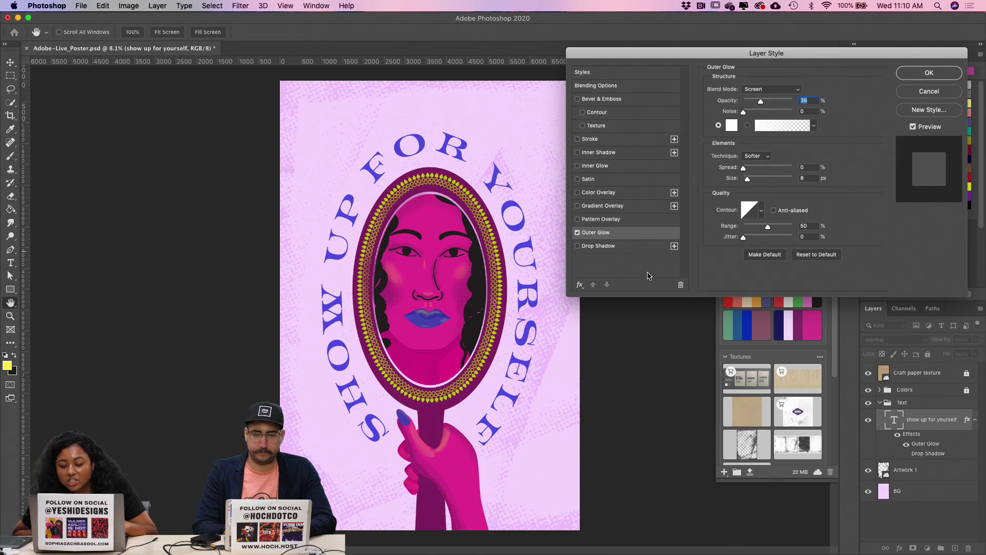
{"action": "left_click", "coordinate": [577, 232]}
Step: Add a gradient overlay to the curved text, sampling the mirror frame's plum for the 25% stop and the face's magenta for the 66% stop
{"action": "left_click", "coordinate": [578, 206]}
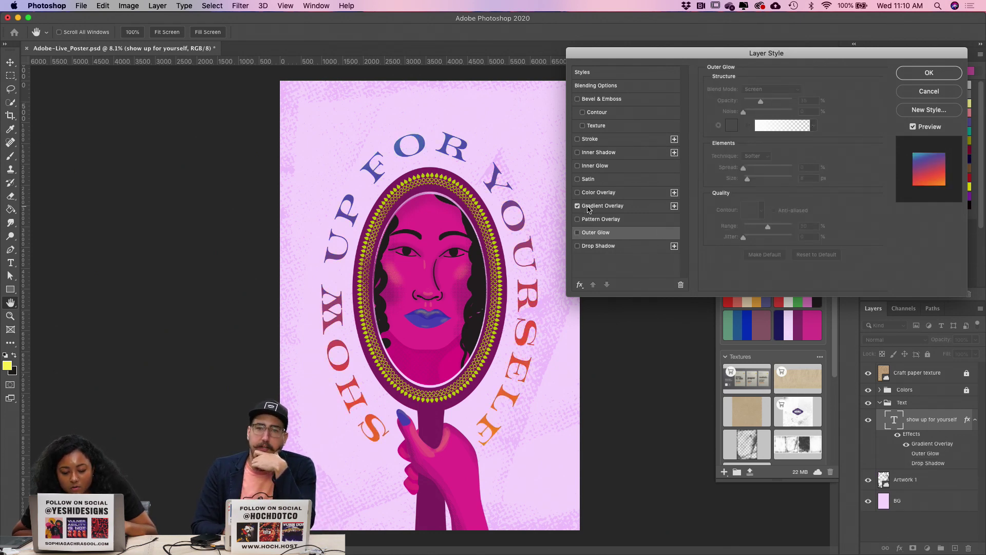
{"action": "left_click", "coordinate": [588, 207]}
{"action": "left_click", "coordinate": [761, 118]}
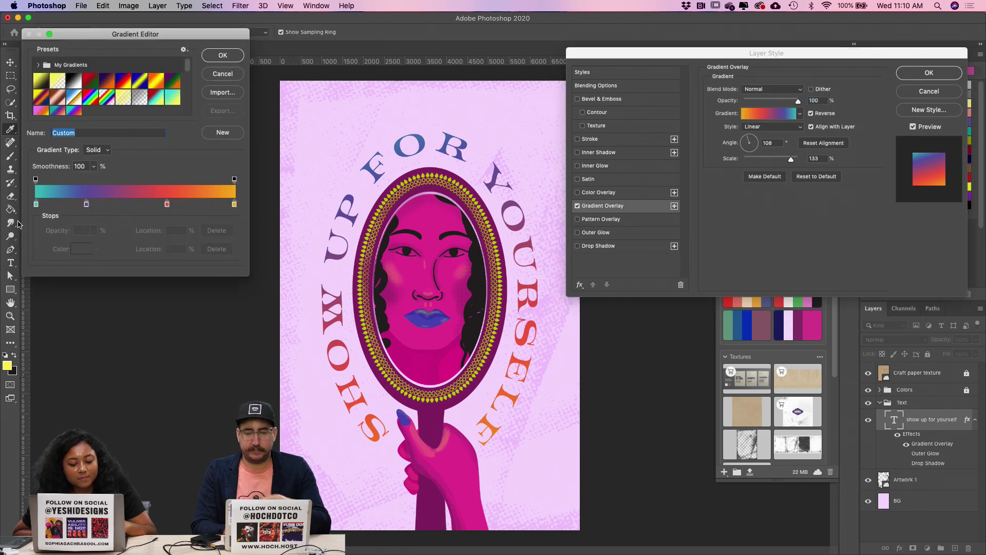
{"action": "left_click", "coordinate": [85, 204]}
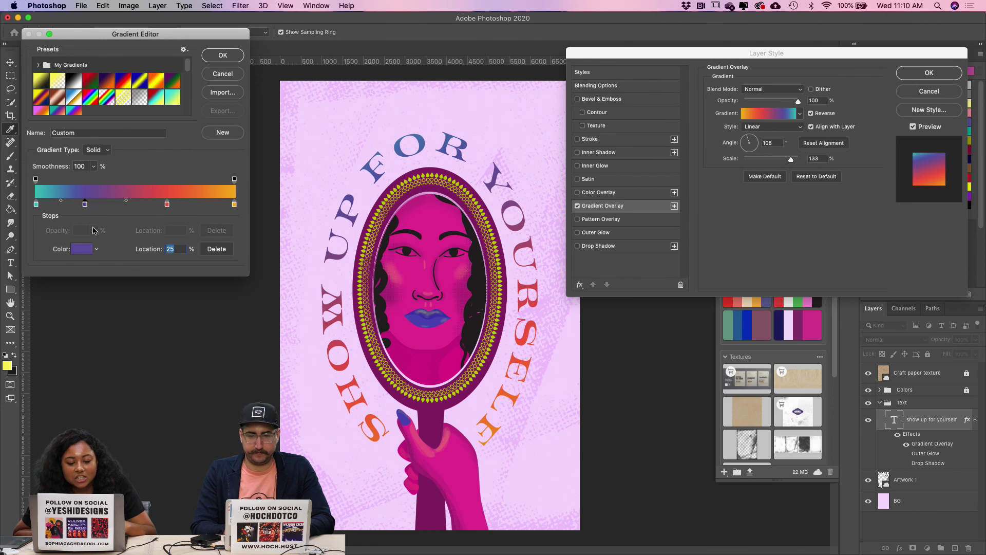
{"action": "left_click", "coordinate": [433, 269]}
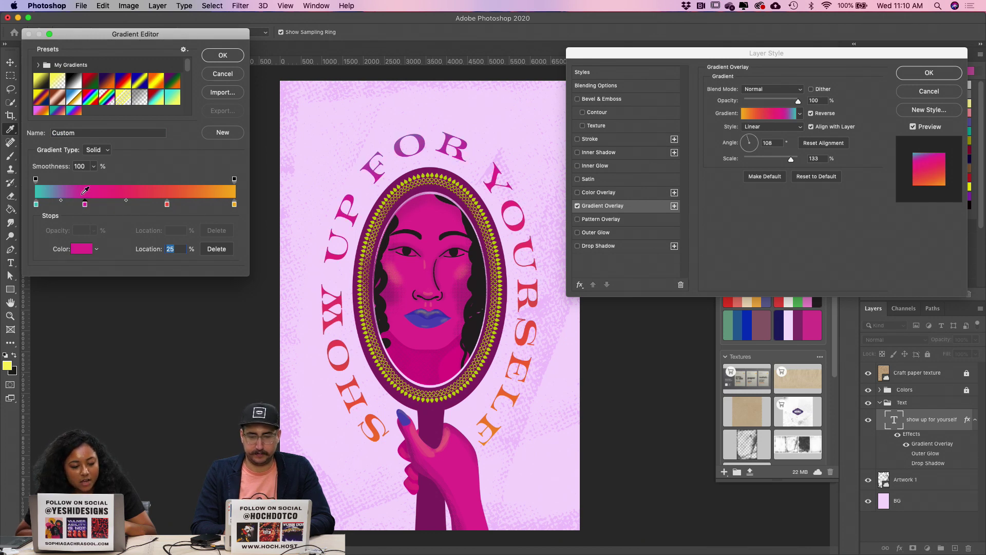
{"action": "left_click", "coordinate": [422, 194]}
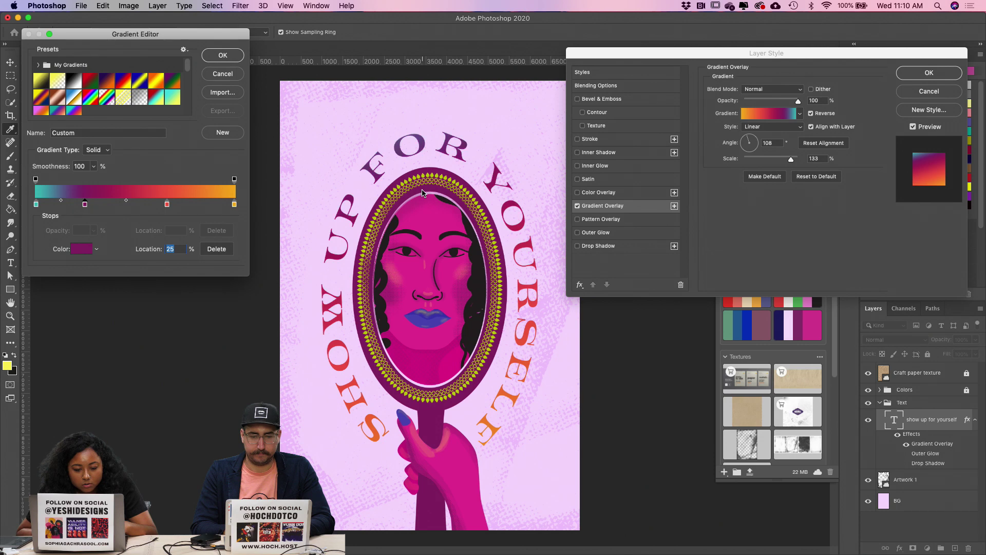
{"action": "left_click", "coordinate": [169, 205]}
{"action": "left_click", "coordinate": [464, 267]}
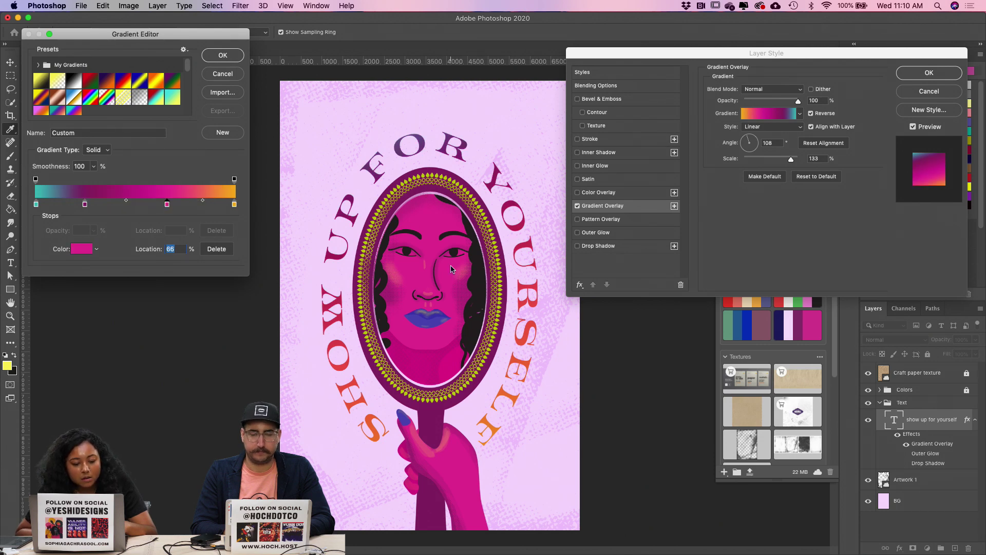
Step: Recolor the gradient's 100% stop with the frame ornament's lime green and its 0% stop with the lips' blue-violet, and accept the gradient
{"action": "left_click", "coordinate": [235, 205]}
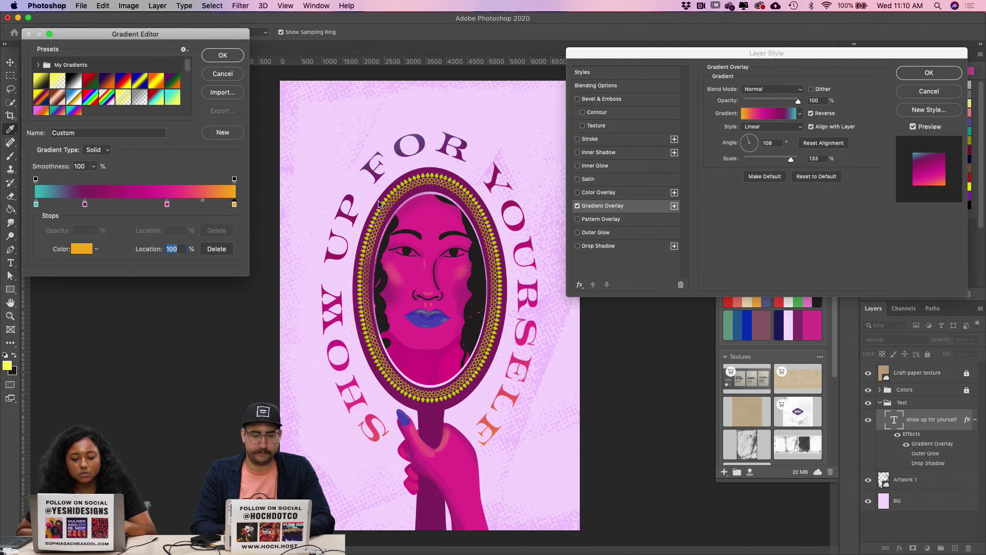
{"action": "left_click", "coordinate": [421, 181]}
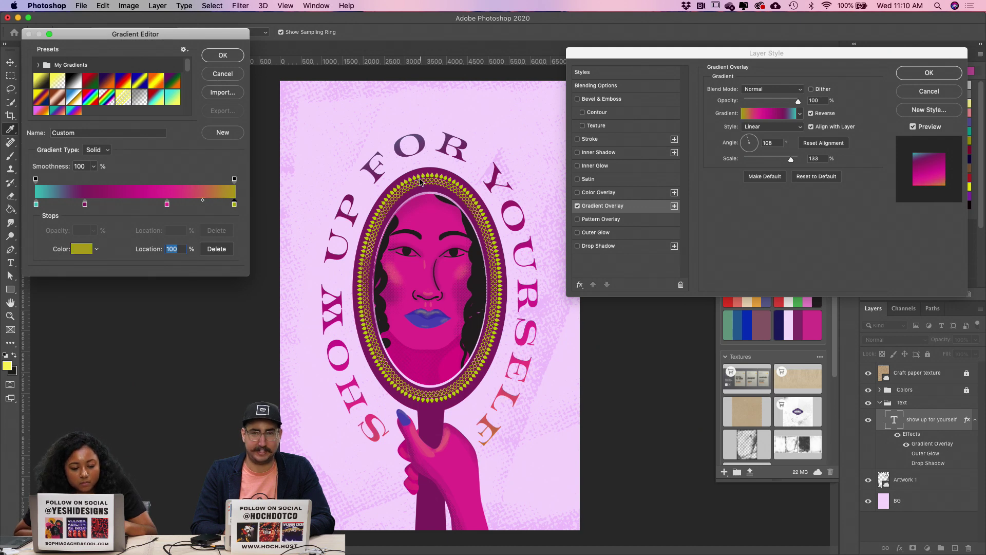
{"action": "left_click", "coordinate": [425, 178]}
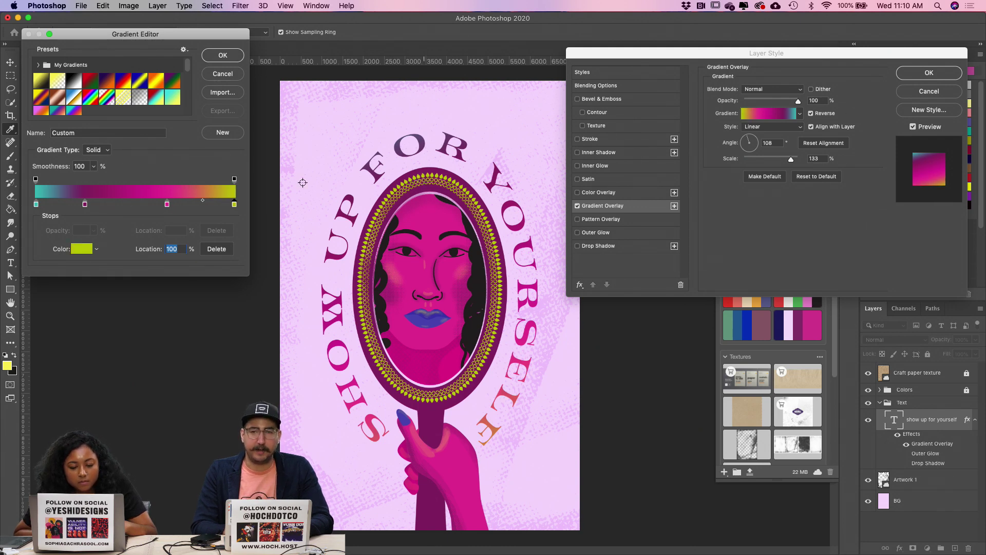
{"action": "left_click", "coordinate": [35, 204]}
{"action": "left_click", "coordinate": [417, 322]}
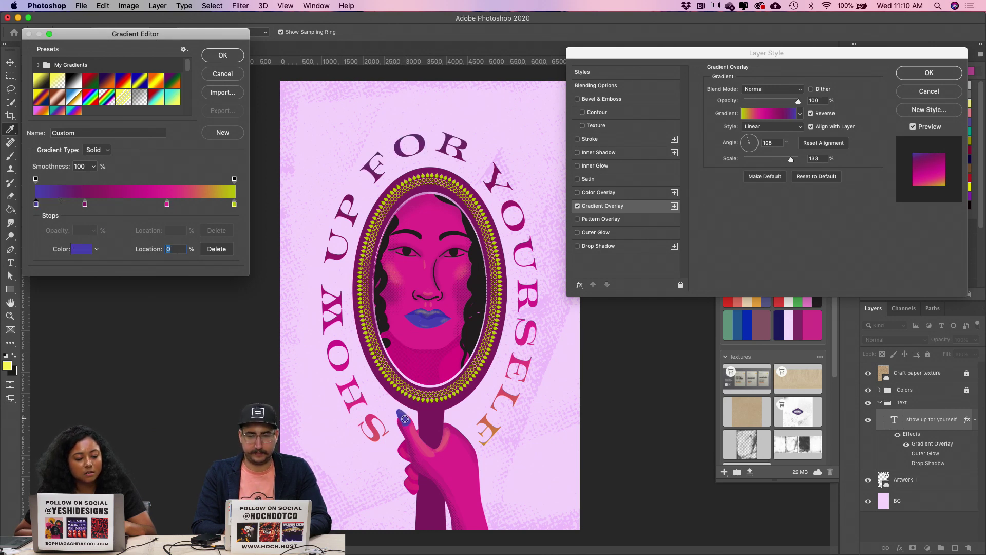
{"action": "left_click", "coordinate": [223, 57]}
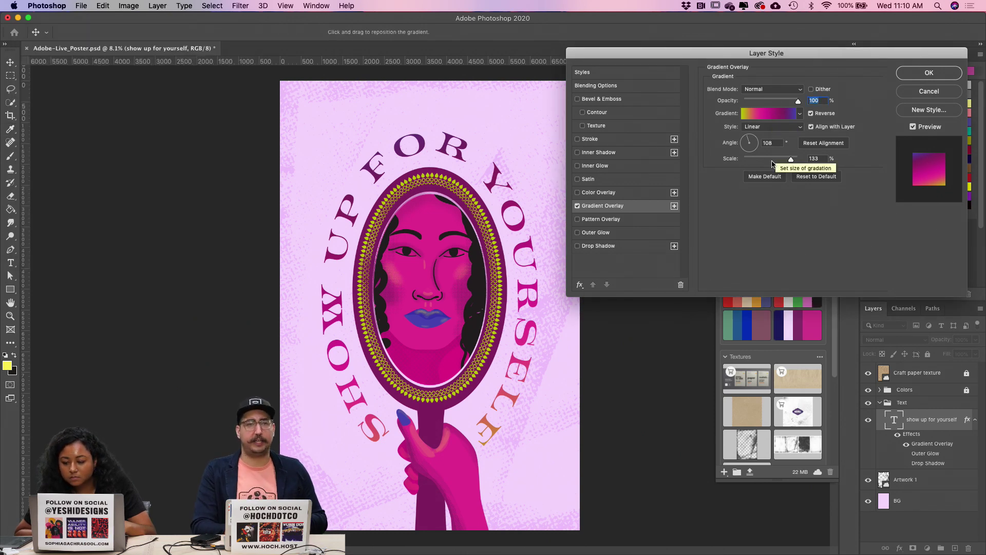
Step: Reduce the gradient overlay's scale to 127% and compare its direction with Reverse off, leaving Reverse on
{"action": "mouse_move", "coordinate": [791, 160]}
{"action": "left_mouse_down"}
{"action": "mouse_move", "coordinate": [772, 160]}
{"action": "mouse_move", "coordinate": [790, 160]}
{"action": "left_mouse_up"}
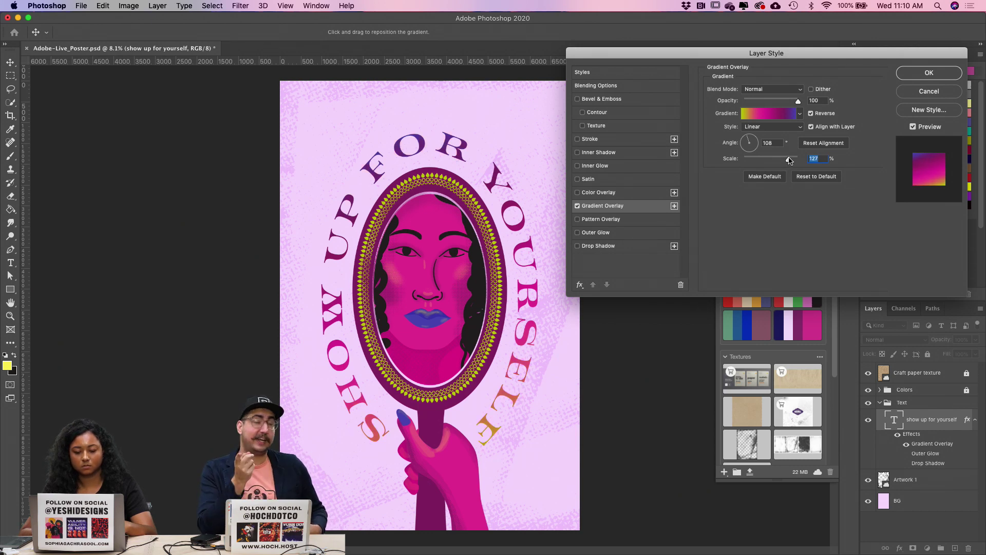
{"action": "left_click", "coordinate": [810, 113]}
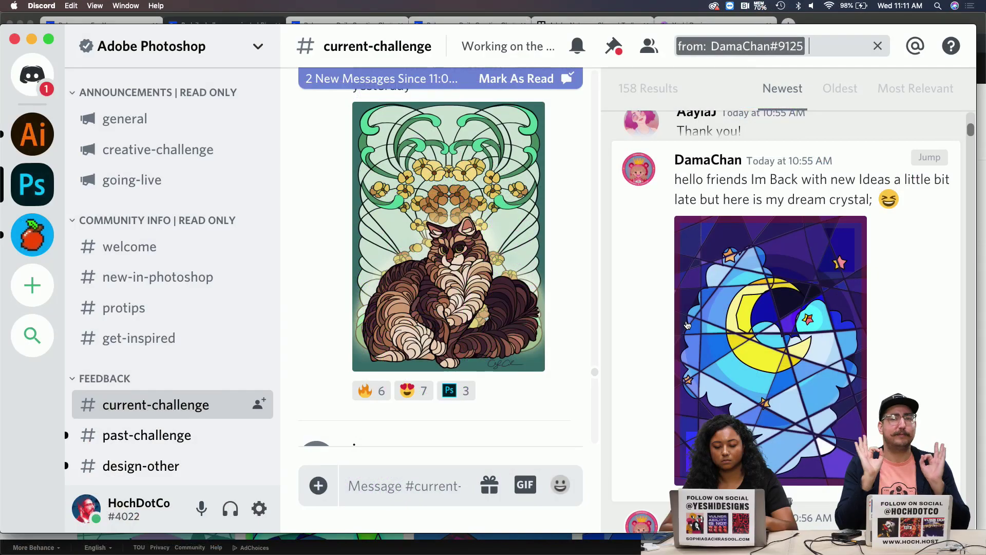
{"action": "scroll", "coordinate": [809, 321], "scroll_direction": "down", "scroll_amount": 3}
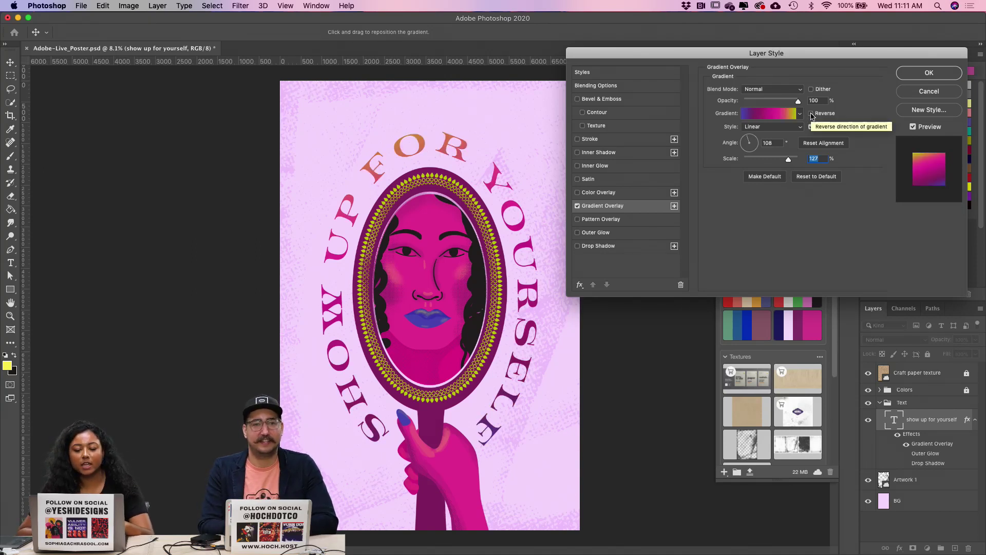
{"action": "left_click", "coordinate": [812, 114]}
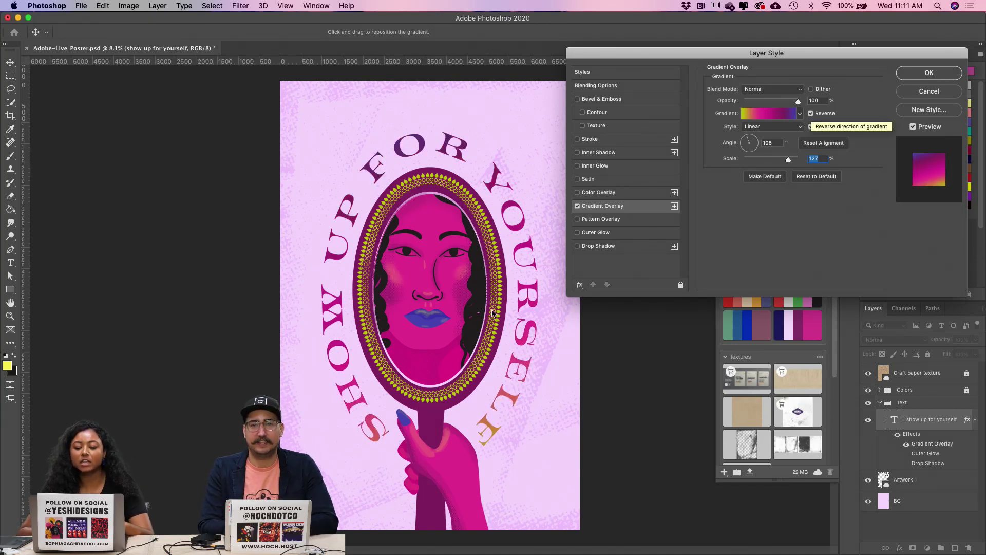
Step: Change the gradient's 25% stop from plum to the bright magenta dd169e and accept the gradient
{"action": "left_click", "coordinate": [769, 113]}
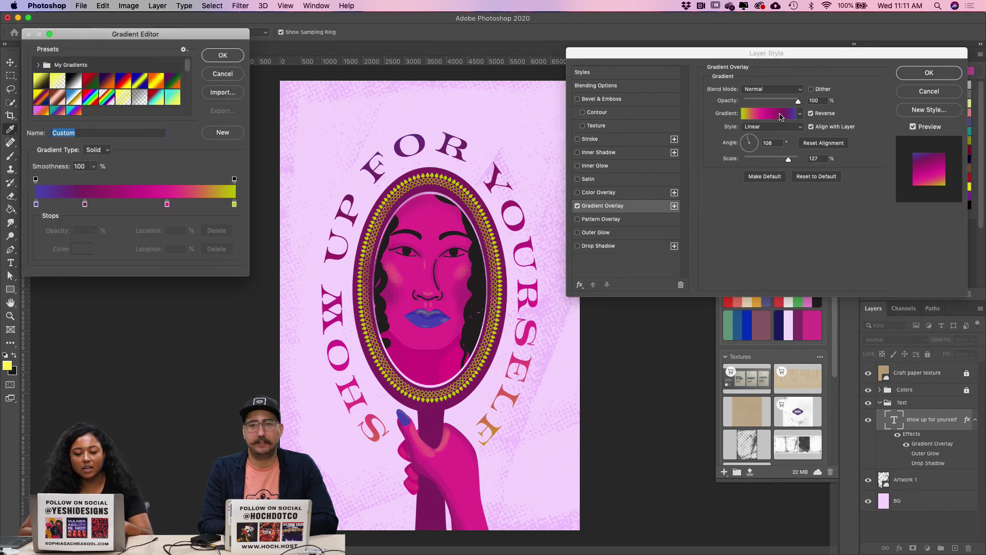
{"action": "left_click", "coordinate": [85, 205]}
{"action": "double_click", "coordinate": [86, 204]}
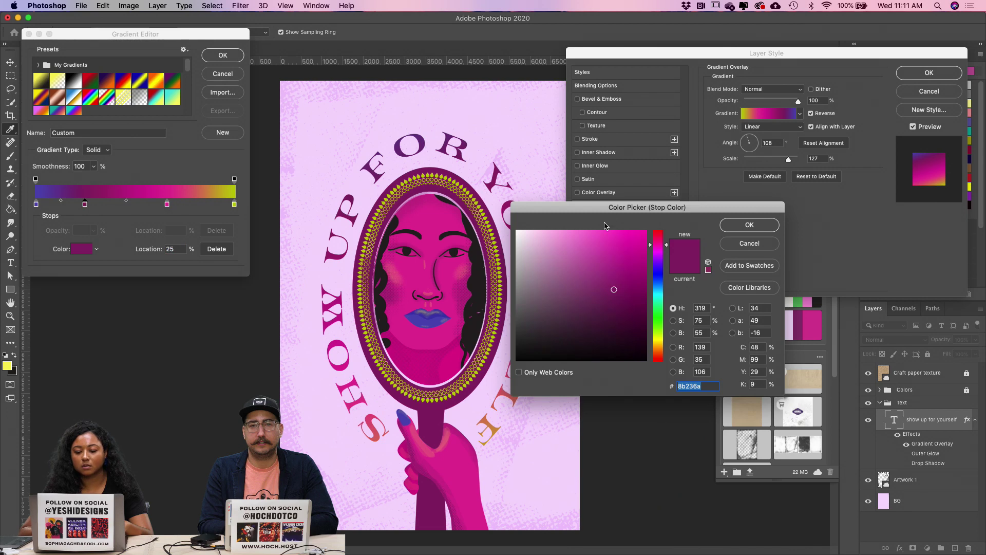
{"action": "left_click_drag", "start_coordinate": [617, 262], "coordinate": [635, 247]}
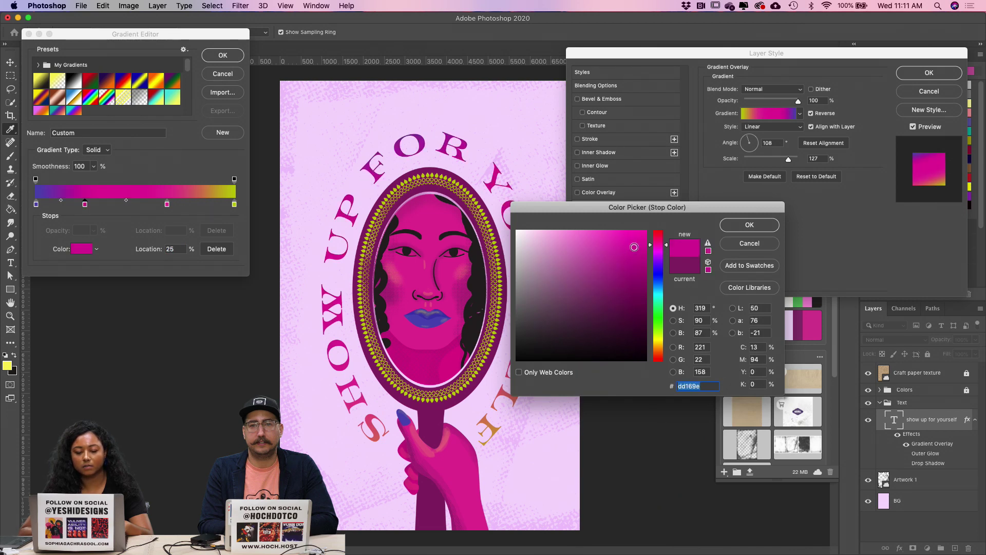
{"action": "left_click", "coordinate": [748, 225]}
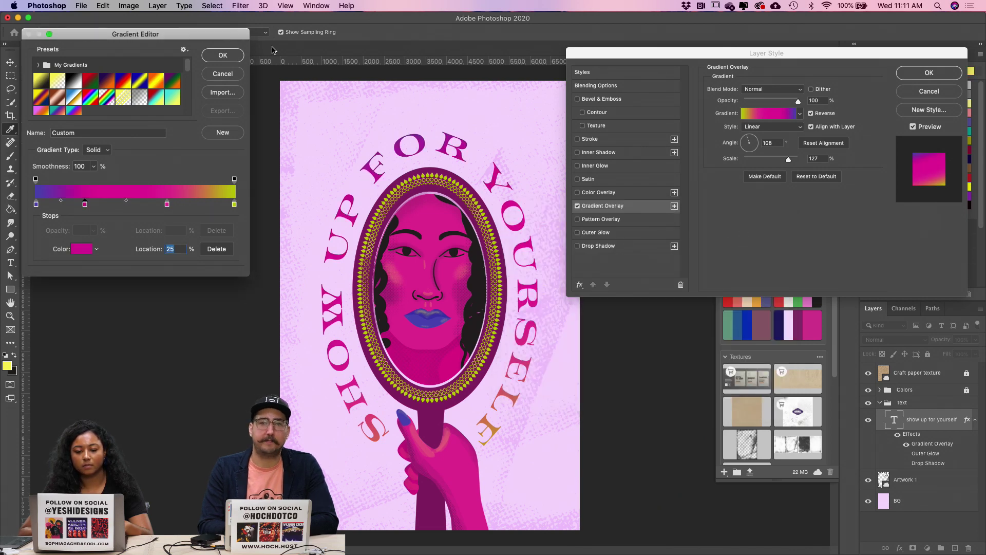
{"action": "key", "text": "Return"}
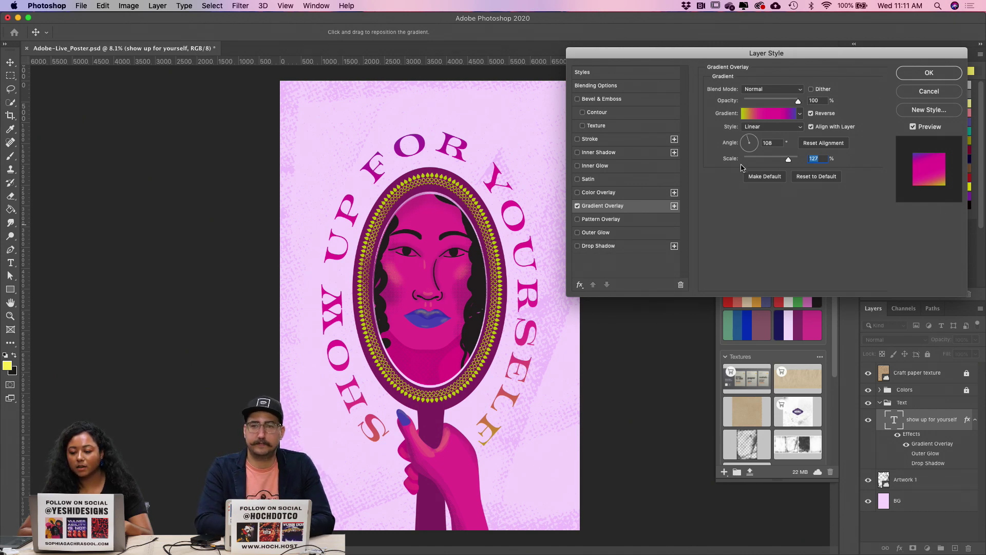
Step: Try the Darken and Color Dodge blend modes on the text's gradient overlay and return it to Normal
{"action": "left_click", "coordinate": [774, 89]}
{"action": "left_click", "coordinate": [754, 102]}
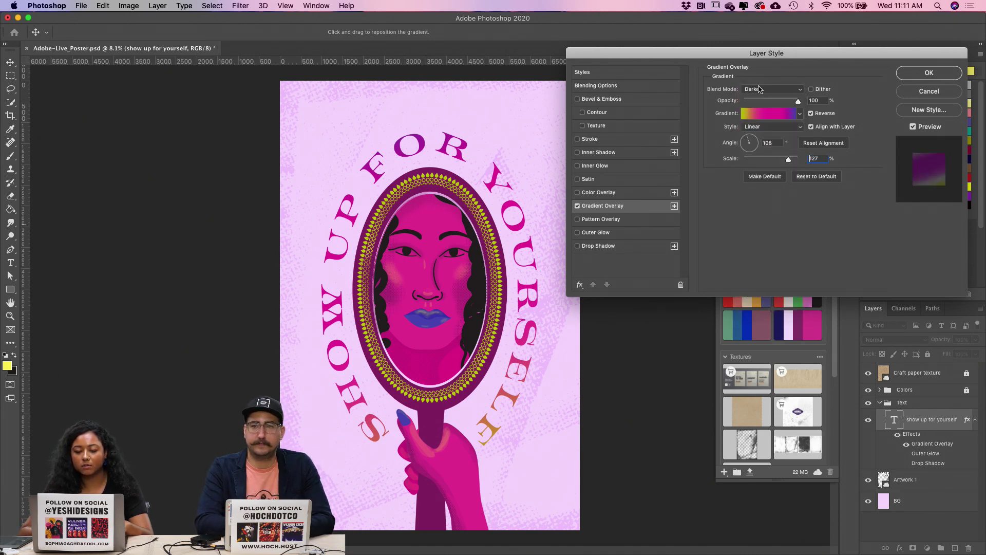
{"action": "left_click", "coordinate": [755, 90]}
{"action": "left_click", "coordinate": [759, 149]}
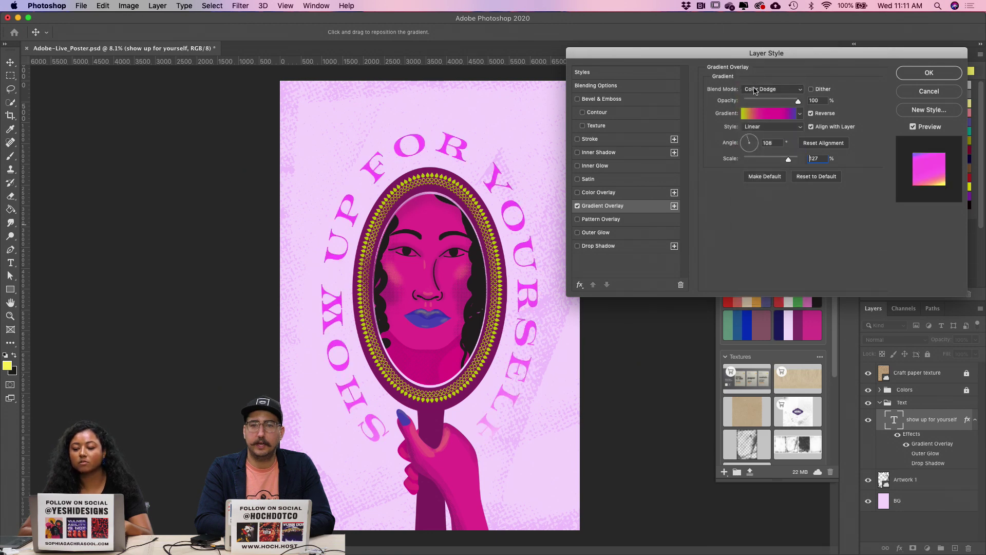
{"action": "left_click", "coordinate": [754, 91]}
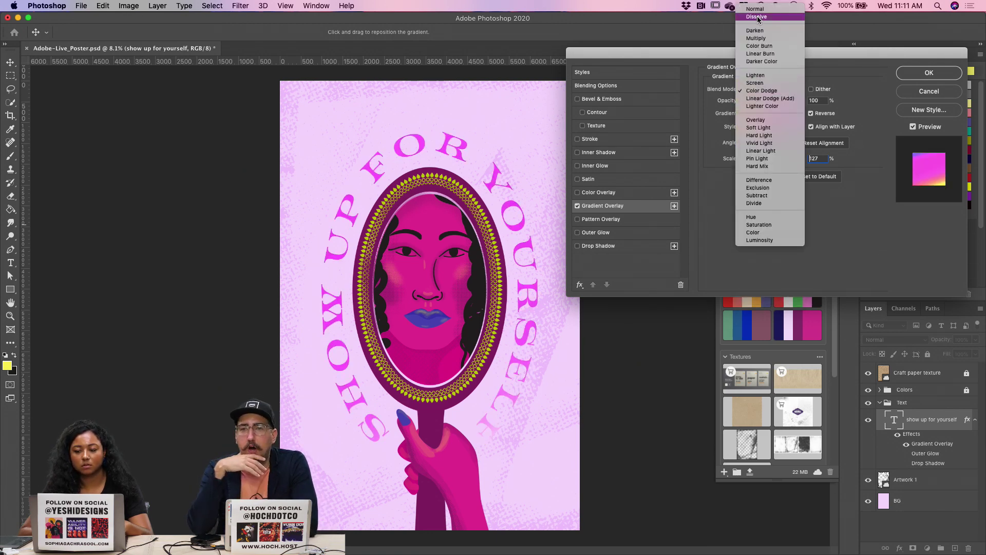
{"action": "left_click", "coordinate": [759, 10]}
Step: Try Hard Light, Vivid Light, Linear Light, Pin Light and Hue on the gradient overlay, and set its blend mode back to Normal
{"action": "left_click", "coordinate": [761, 88]}
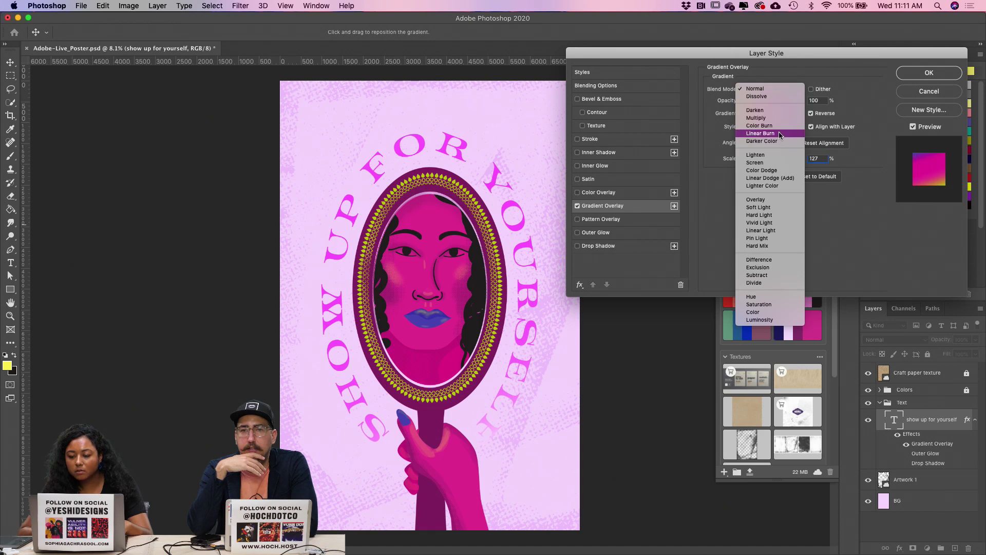
{"action": "left_click", "coordinate": [759, 215]}
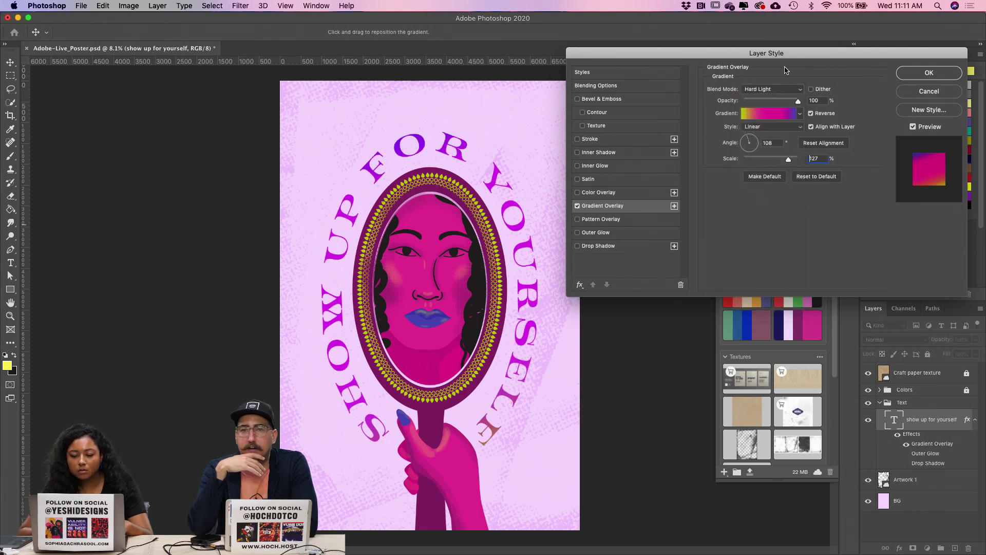
{"action": "left_click", "coordinate": [767, 89]}
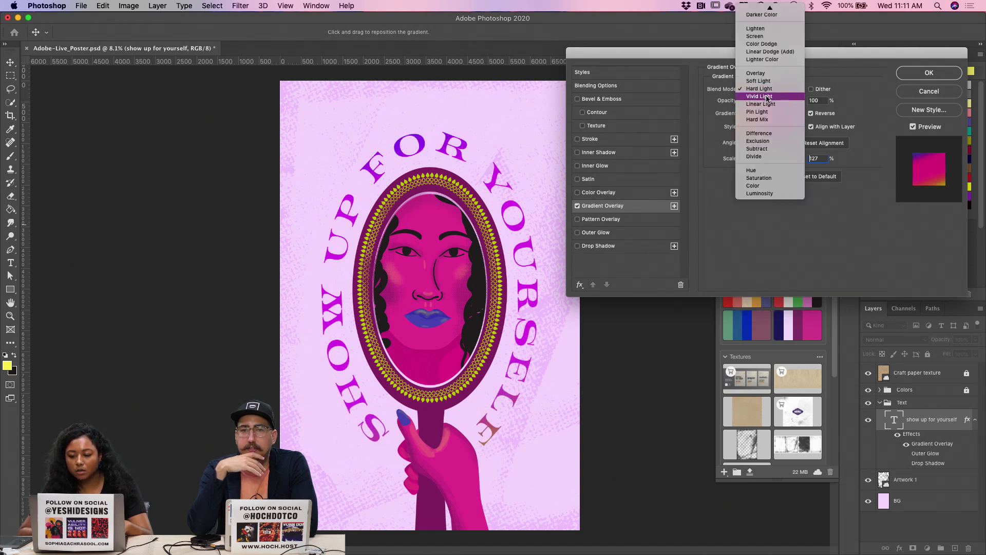
{"action": "left_click", "coordinate": [762, 96]}
{"action": "left_click", "coordinate": [762, 89]}
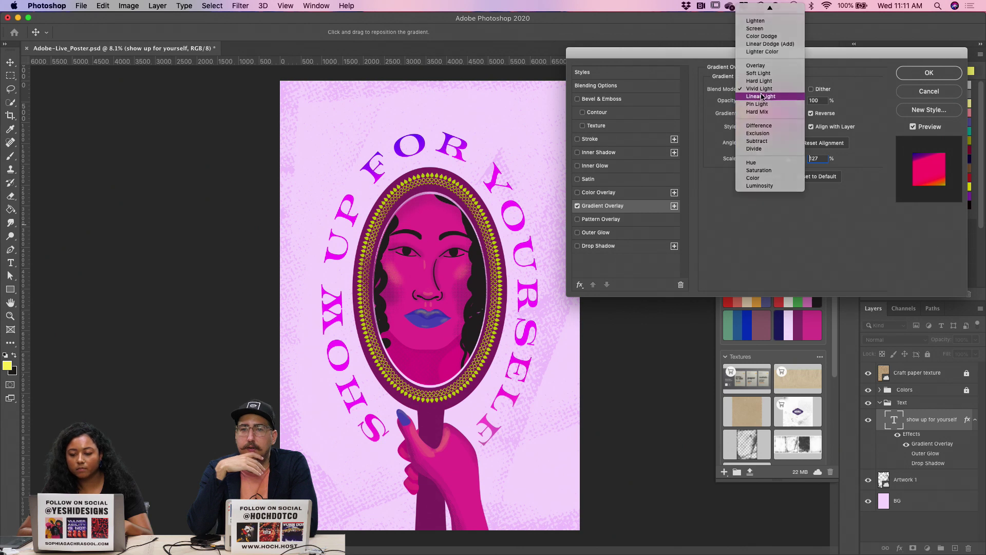
{"action": "left_click", "coordinate": [761, 96]}
{"action": "left_click", "coordinate": [757, 90]}
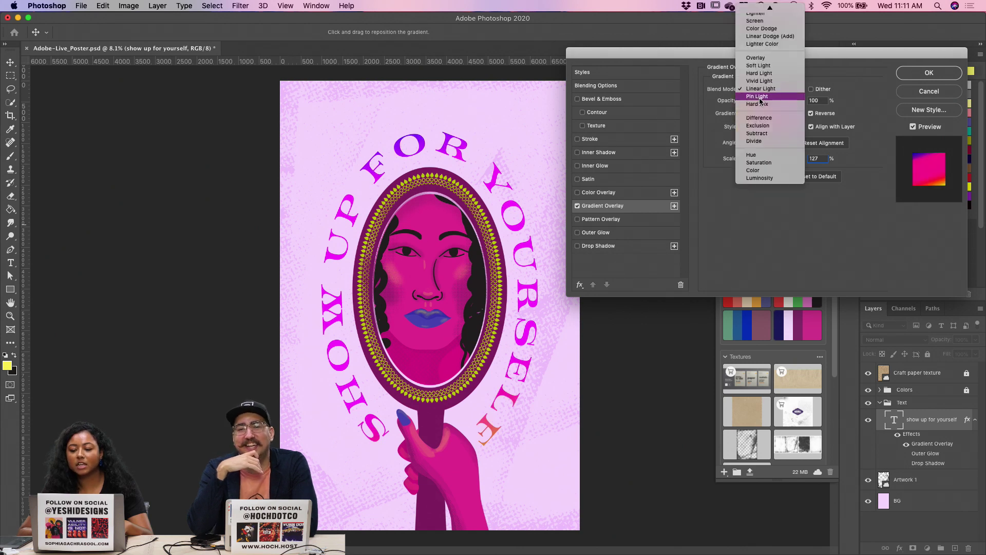
{"action": "left_click", "coordinate": [759, 96]}
{"action": "left_click", "coordinate": [759, 91]}
{"action": "scroll", "coordinate": [763, 154], "scroll_direction": "up", "scroll_amount": 3}
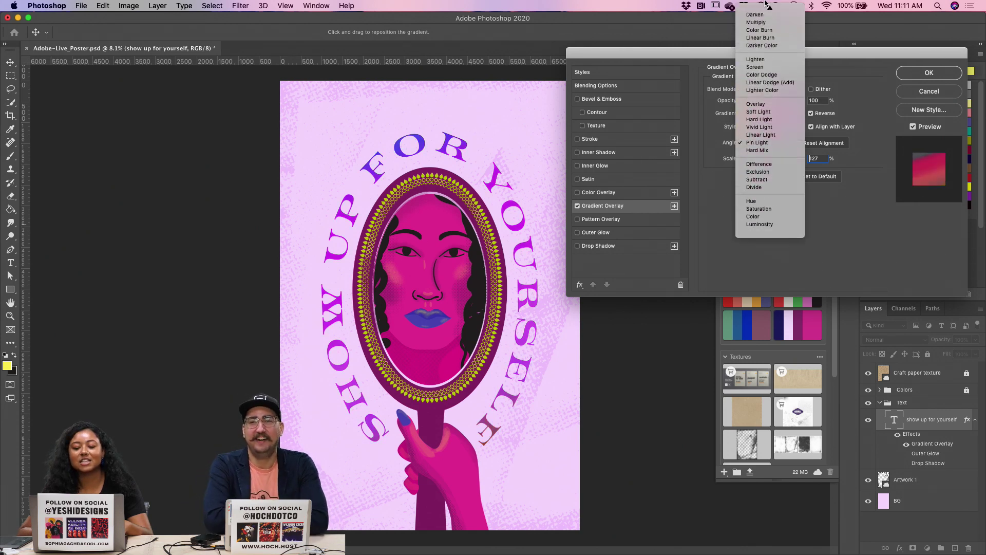
{"action": "left_click", "coordinate": [765, 217]}
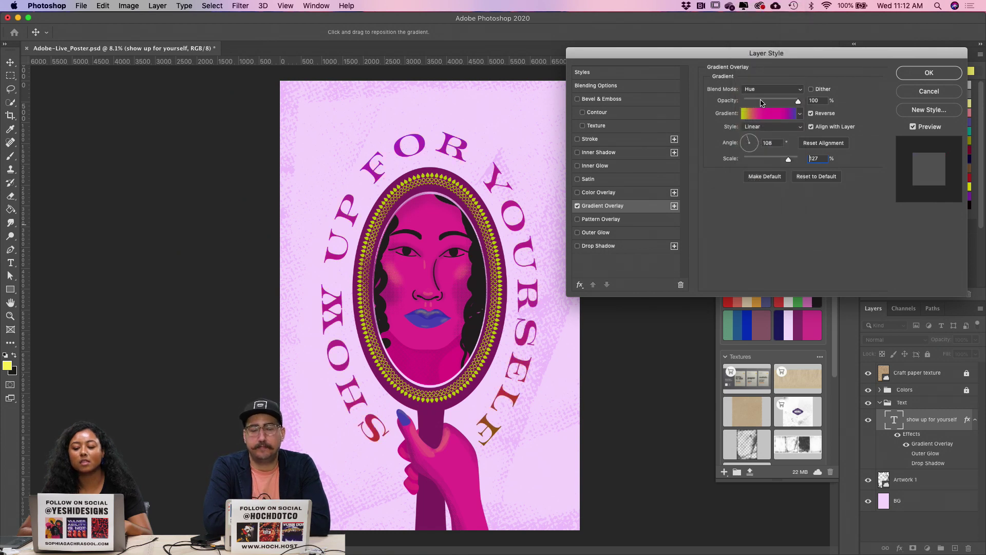
{"action": "left_click", "coordinate": [759, 90]}
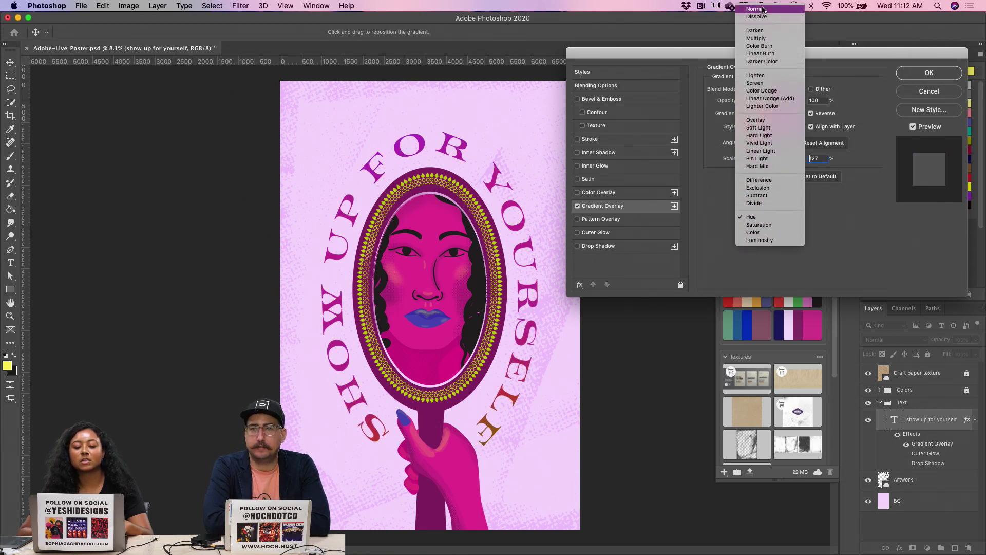
{"action": "left_click", "coordinate": [764, 10]}
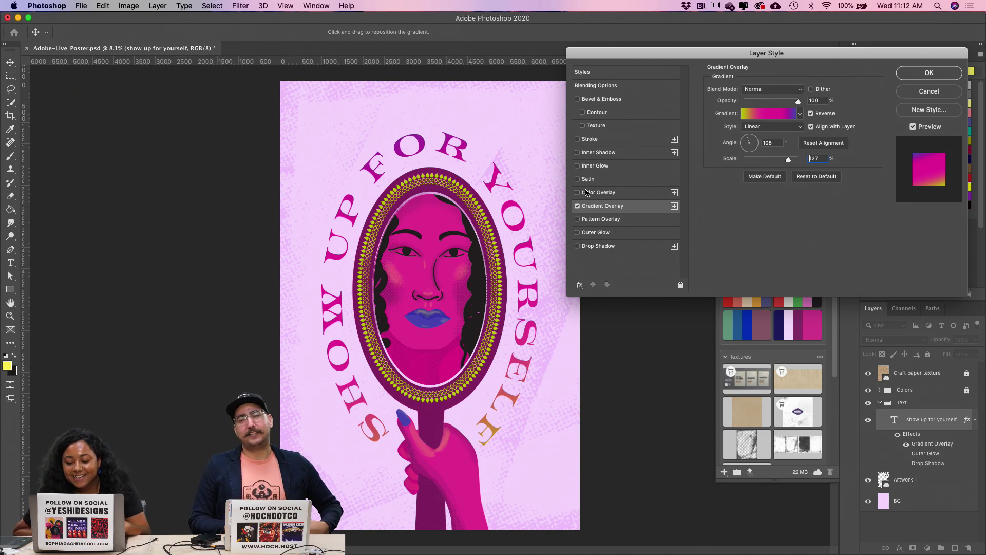
Step: Try an inner shadow on the curved text at 22% opacity, coloured bright yellow
{"action": "left_click", "coordinate": [594, 152]}
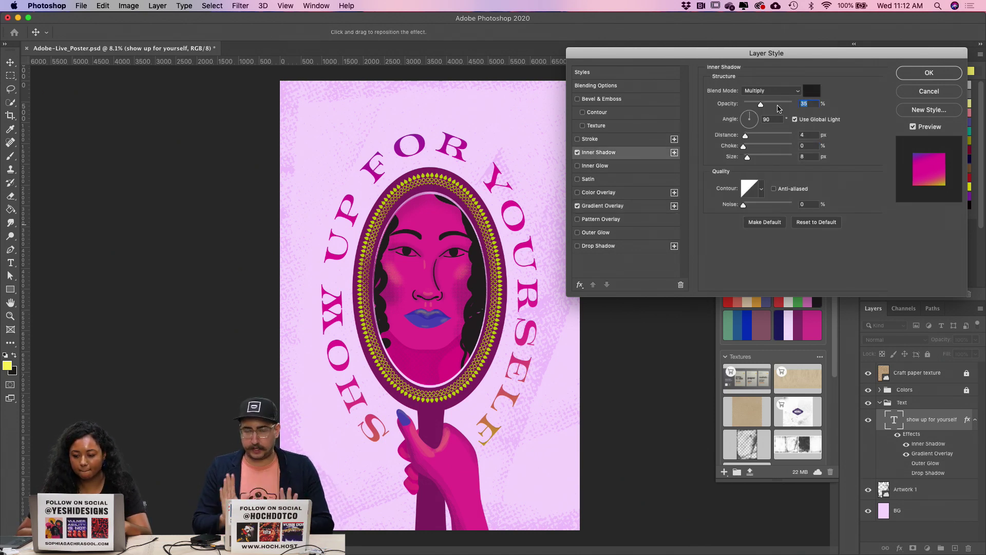
{"action": "left_click_drag", "start_coordinate": [761, 105], "coordinate": [808, 106]}
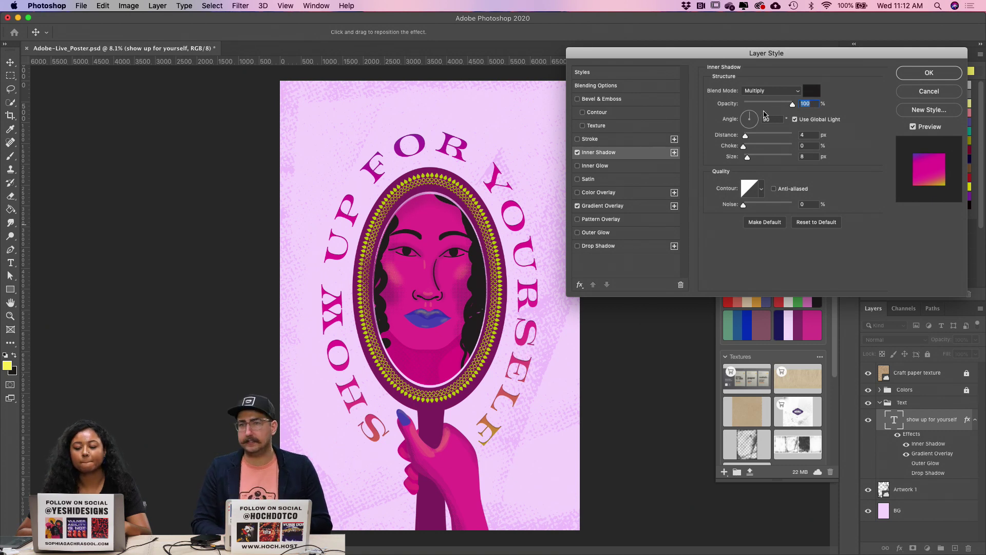
{"action": "left_click", "coordinate": [811, 93]}
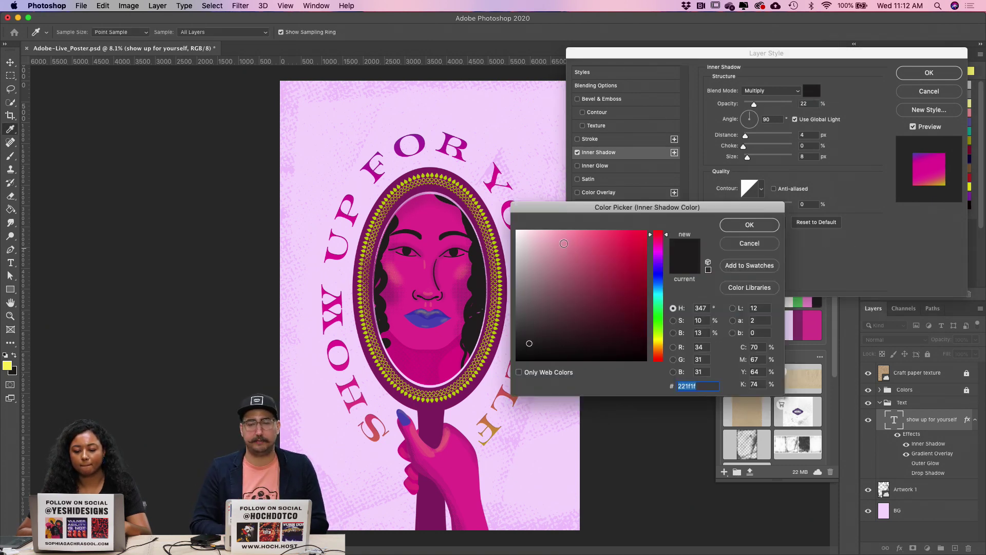
{"action": "left_click_drag", "start_coordinate": [564, 243], "coordinate": [504, 226]}
{"action": "left_click_drag", "start_coordinate": [655, 351], "coordinate": [659, 344]}
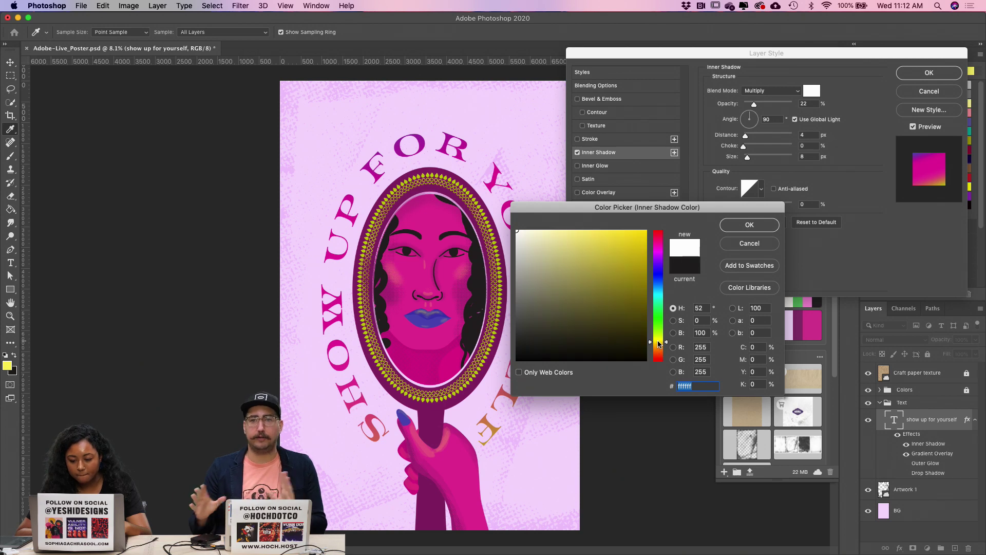
{"action": "left_click", "coordinate": [623, 233]}
{"action": "left_click", "coordinate": [743, 226]}
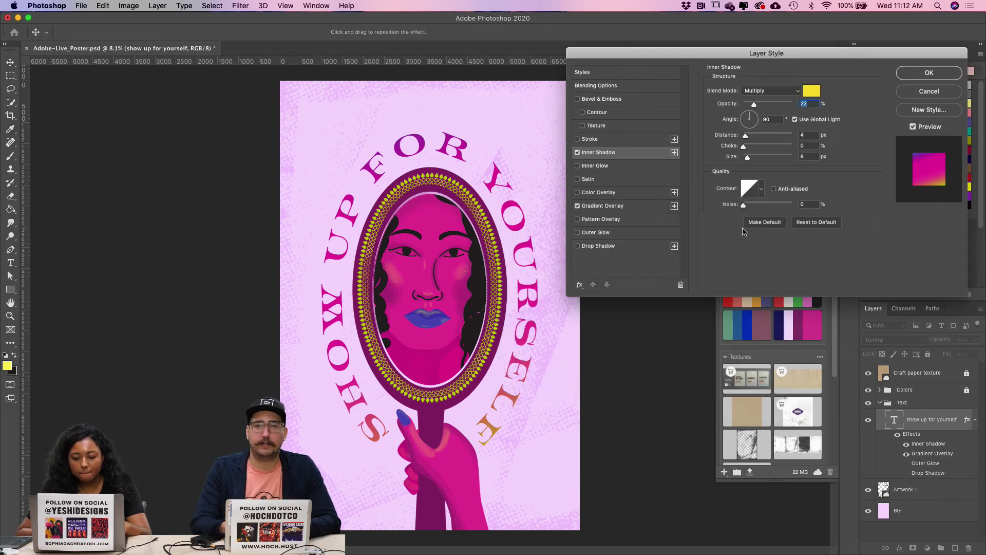
Step: Try the inner shadow in near-black 050504 with Normal blending, 45 px distance and 250 px size, and turn the effect off
{"action": "left_click", "coordinate": [585, 156]}
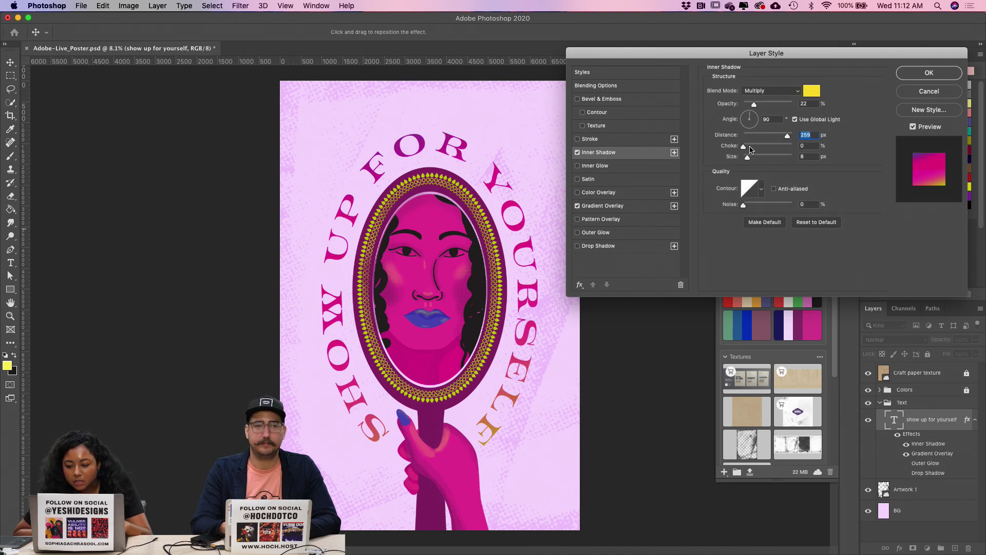
{"action": "left_click_drag", "start_coordinate": [787, 137], "coordinate": [805, 157]}
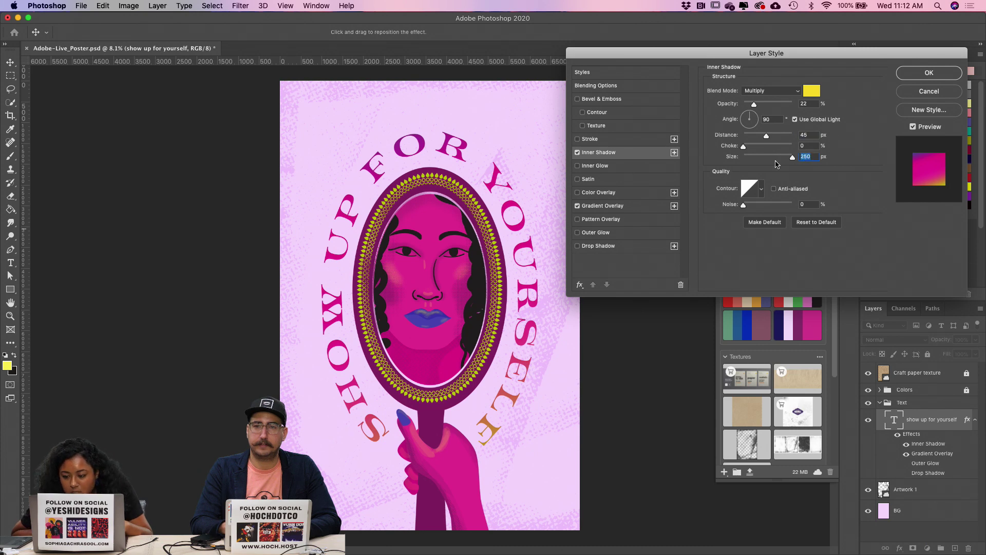
{"action": "left_click", "coordinate": [812, 90]}
{"action": "left_click", "coordinate": [534, 358]}
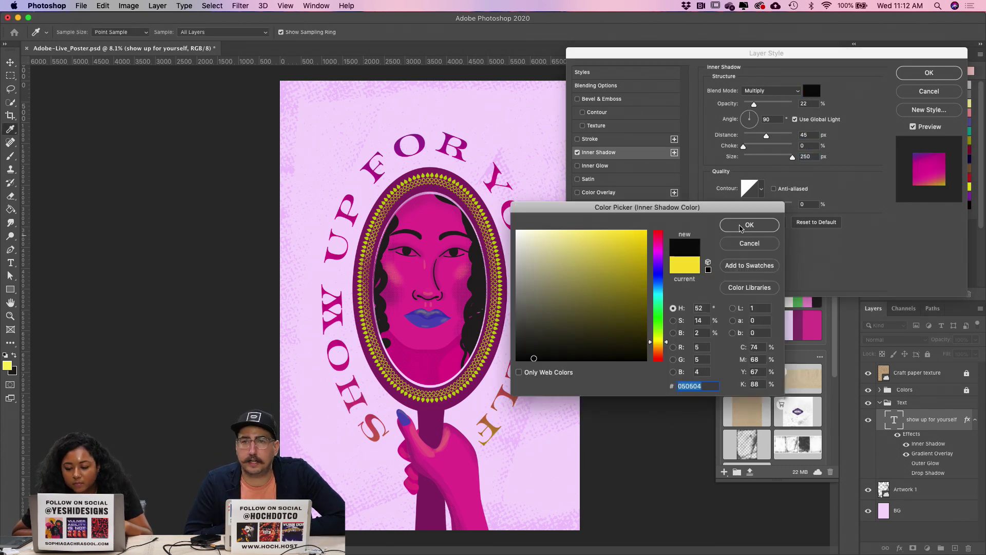
{"action": "left_click", "coordinate": [742, 226]}
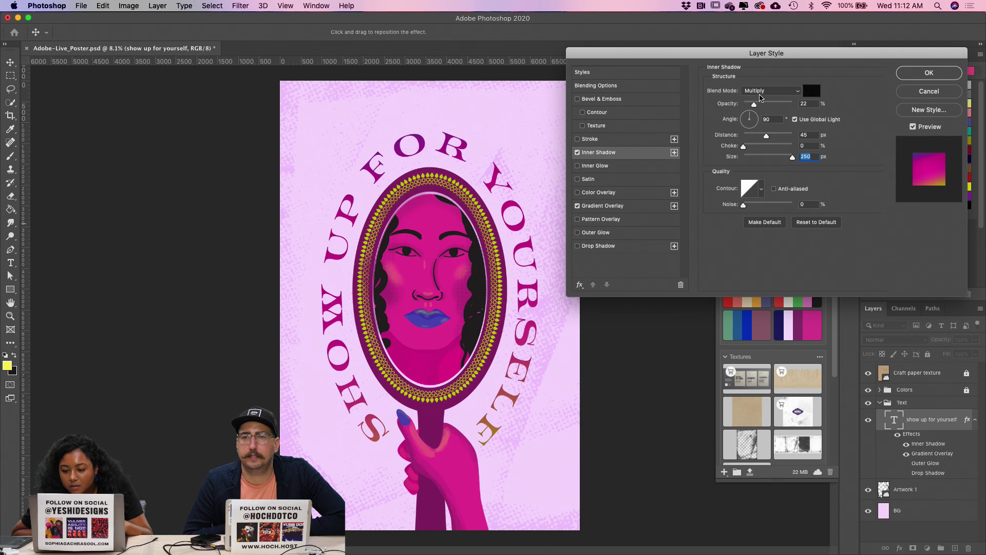
{"action": "left_click", "coordinate": [769, 91]}
{"action": "left_click", "coordinate": [760, 62]}
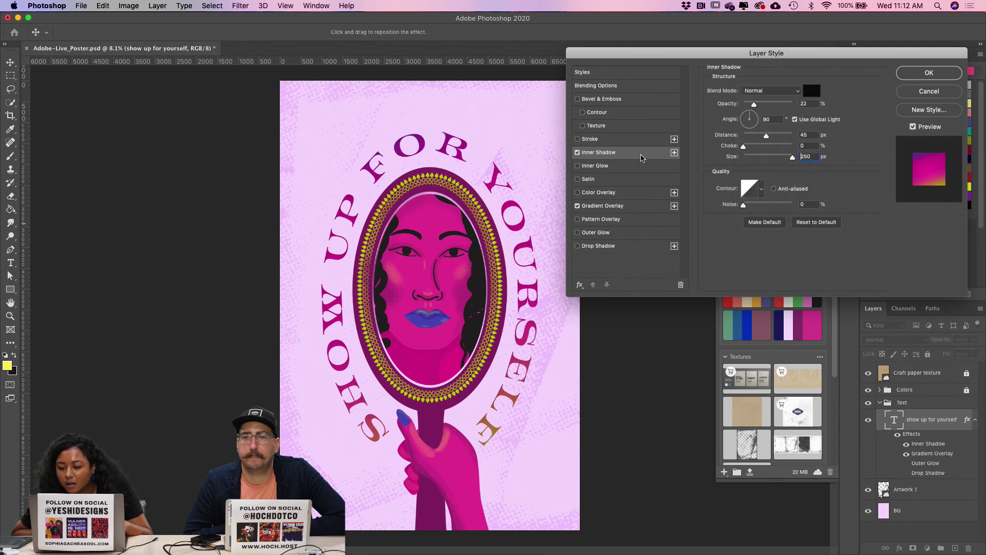
{"action": "left_click", "coordinate": [578, 152]}
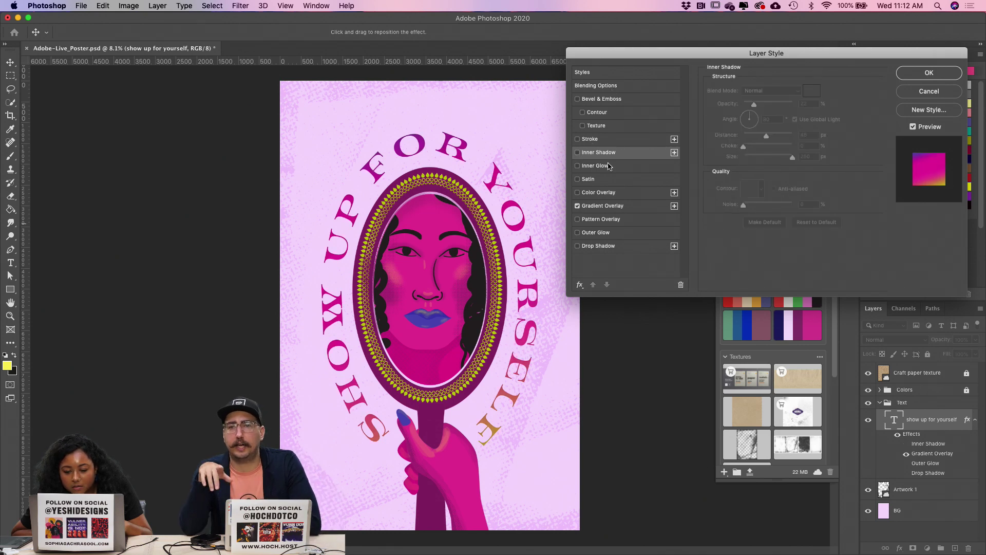
Step: Add an inner glow to the curved text, coloured with the lime green bccb00 sampled from the mirror frame
{"action": "left_click", "coordinate": [586, 167]}
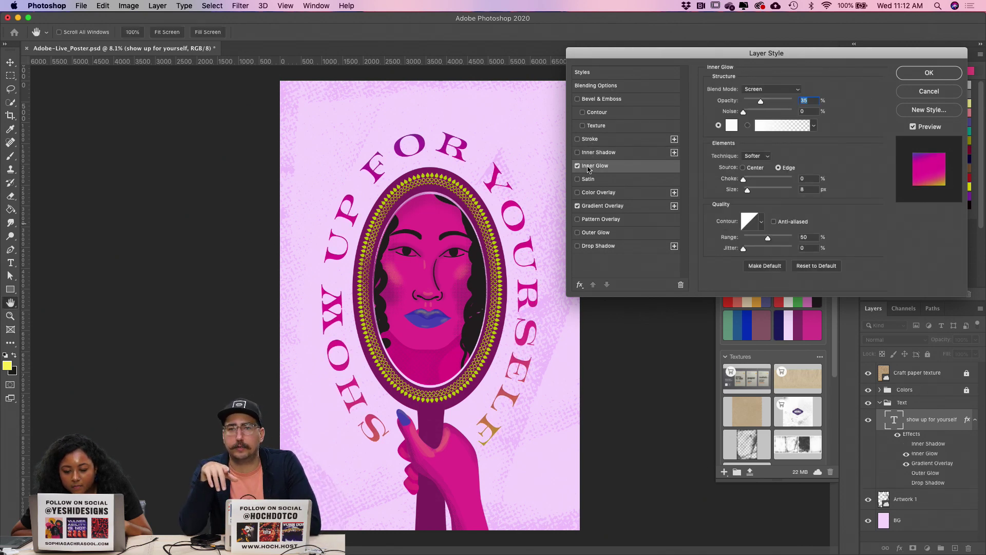
{"action": "left_click", "coordinate": [766, 123]}
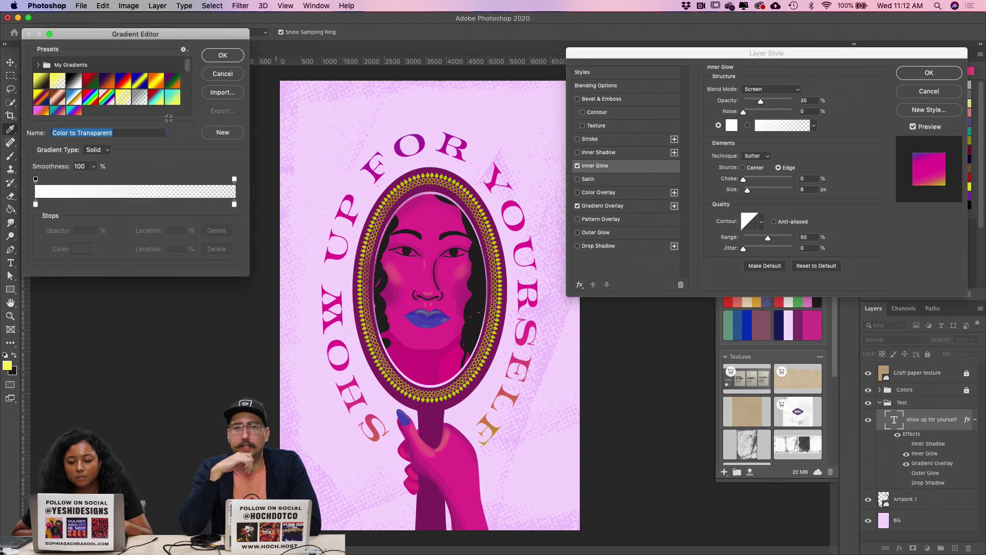
{"action": "left_click", "coordinate": [223, 73]}
{"action": "left_click", "coordinate": [718, 126]}
{"action": "left_click", "coordinate": [732, 127]}
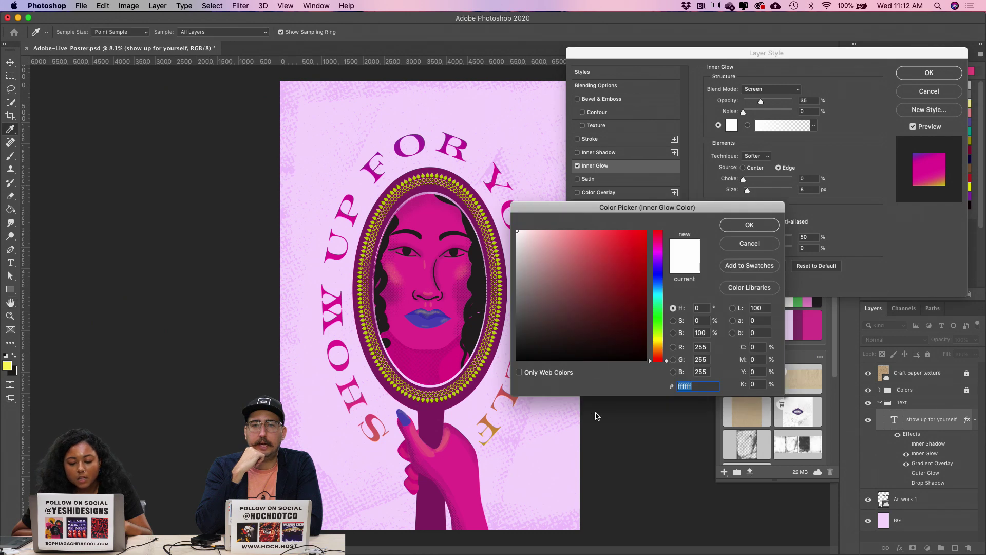
{"action": "left_click", "coordinate": [659, 343]}
{"action": "left_click", "coordinate": [564, 231]}
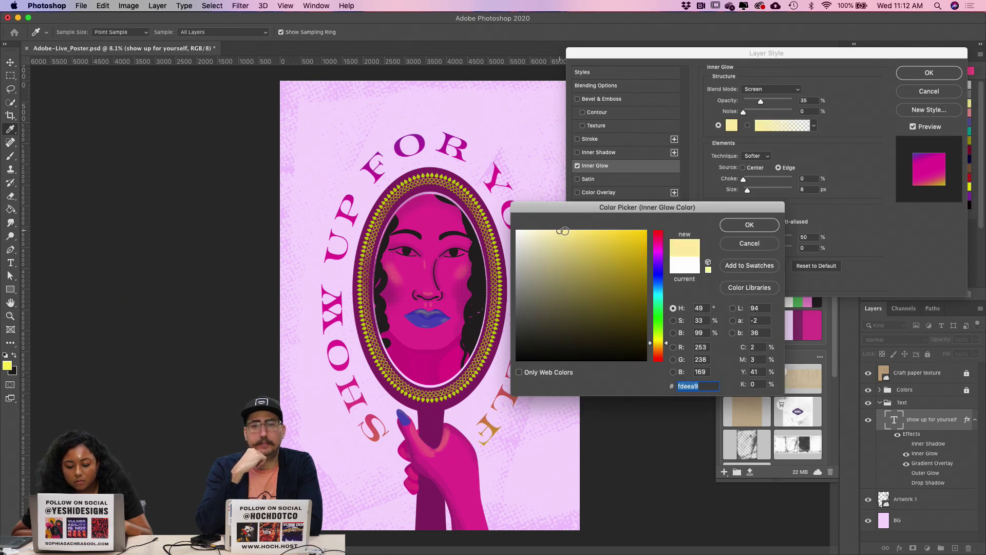
{"action": "left_click", "coordinate": [365, 250]}
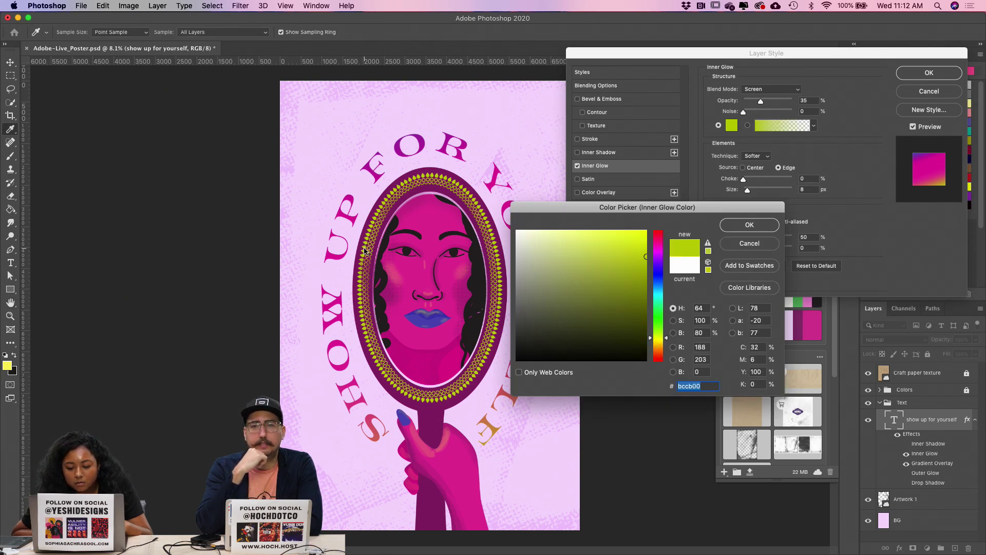
{"action": "left_click", "coordinate": [729, 227]}
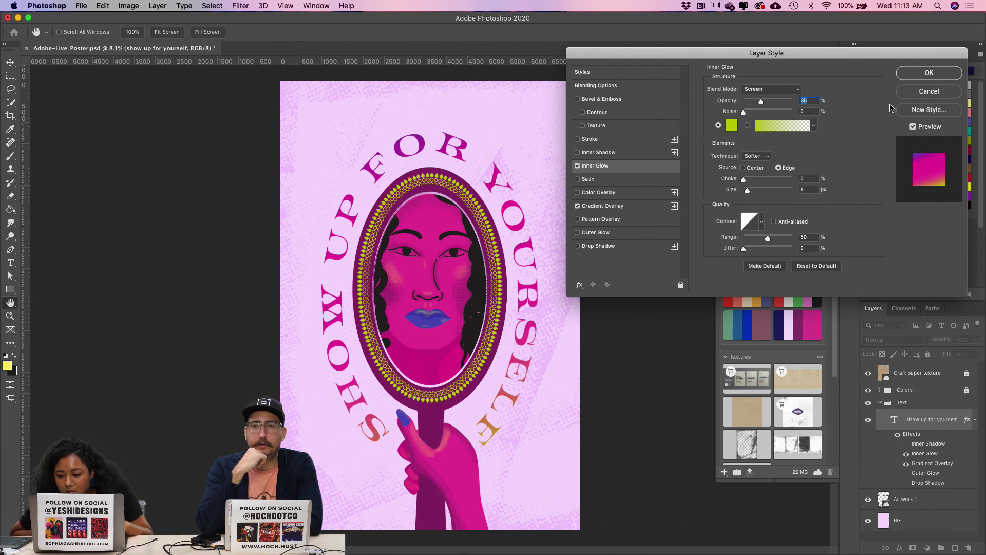
Step: Set the inner glow's blend mode to Normal and its opacity to 50%, and apply the layer style
{"action": "left_click", "coordinate": [778, 90]}
{"action": "left_click", "coordinate": [770, 14]}
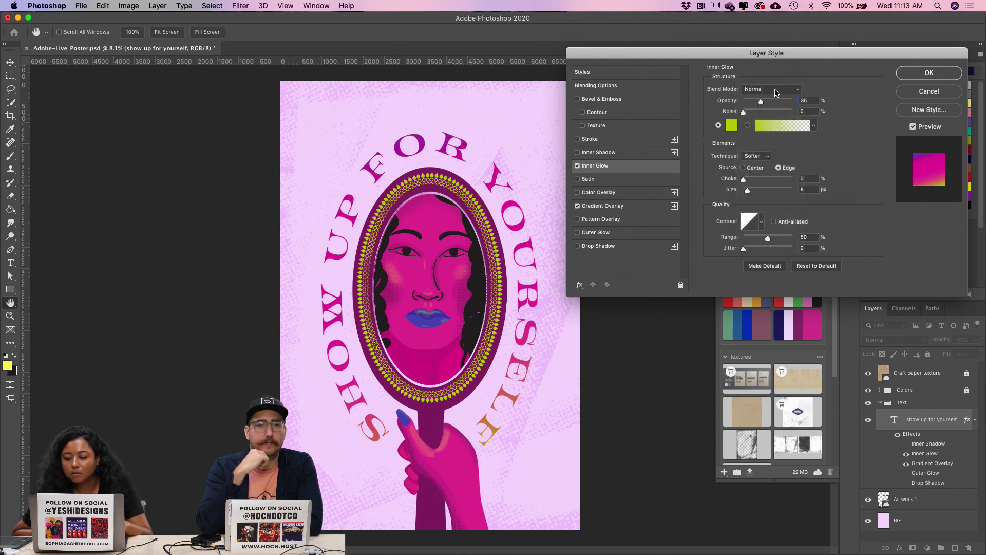
{"action": "left_click_drag", "start_coordinate": [777, 104], "coordinate": [805, 106]}
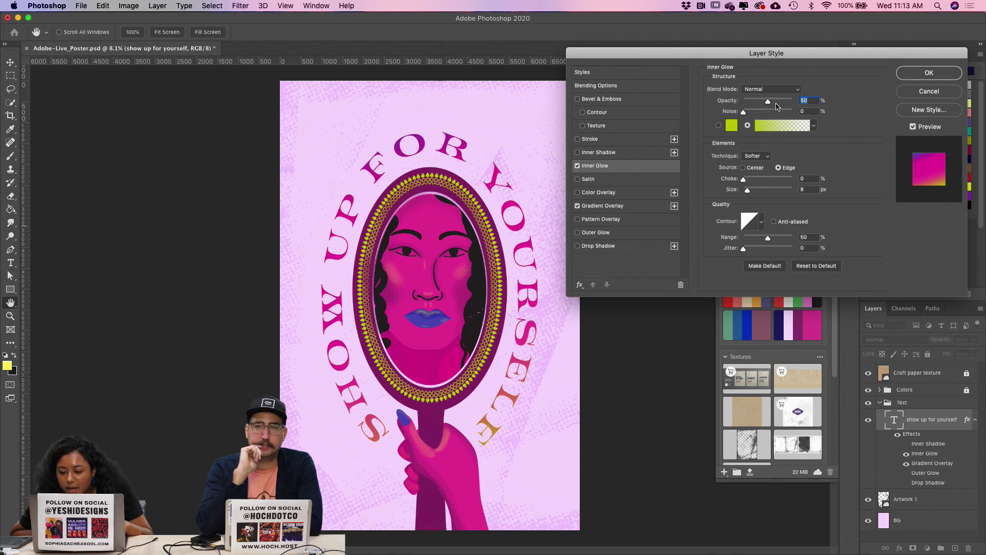
{"action": "left_click", "coordinate": [926, 73]}
{"action": "scroll", "coordinate": [514, 158], "scroll_direction": "up", "scroll_amount": 5}
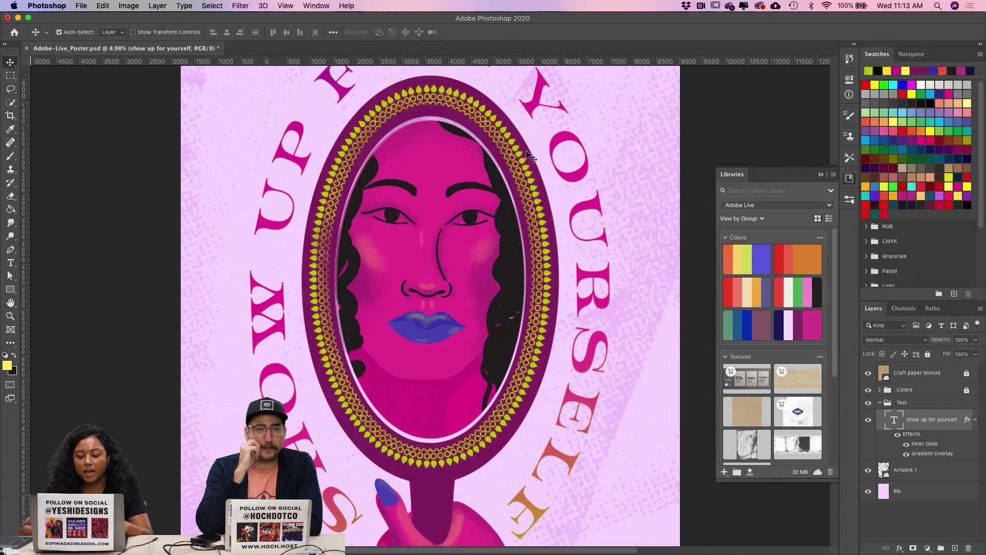
{"action": "scroll", "coordinate": [412, 148], "scroll_direction": "up", "scroll_amount": 5}
{"action": "scroll", "coordinate": [412, 148], "scroll_direction": "up", "scroll_amount": 5}
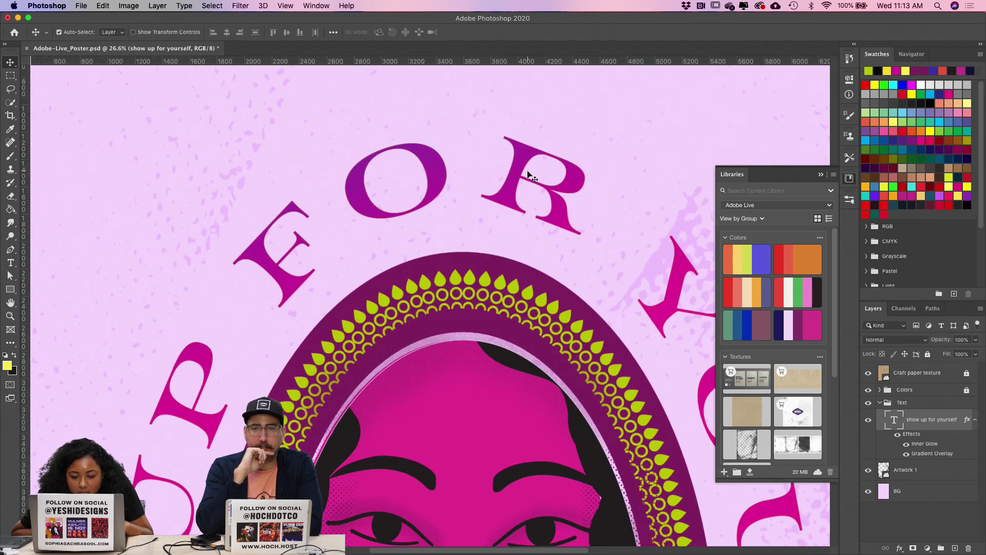
{"action": "scroll", "coordinate": [530, 176], "scroll_direction": "down", "scroll_amount": 3}
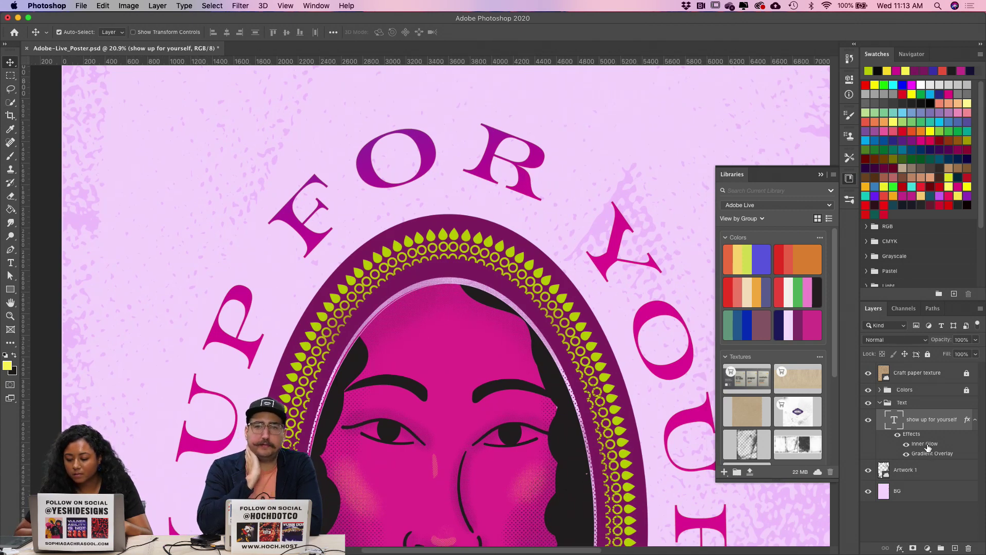
Step: Compare Center and Edge as the inner glow's source, keep Edge, and set the glow's size to 18 px
{"action": "double_click", "coordinate": [928, 448]}
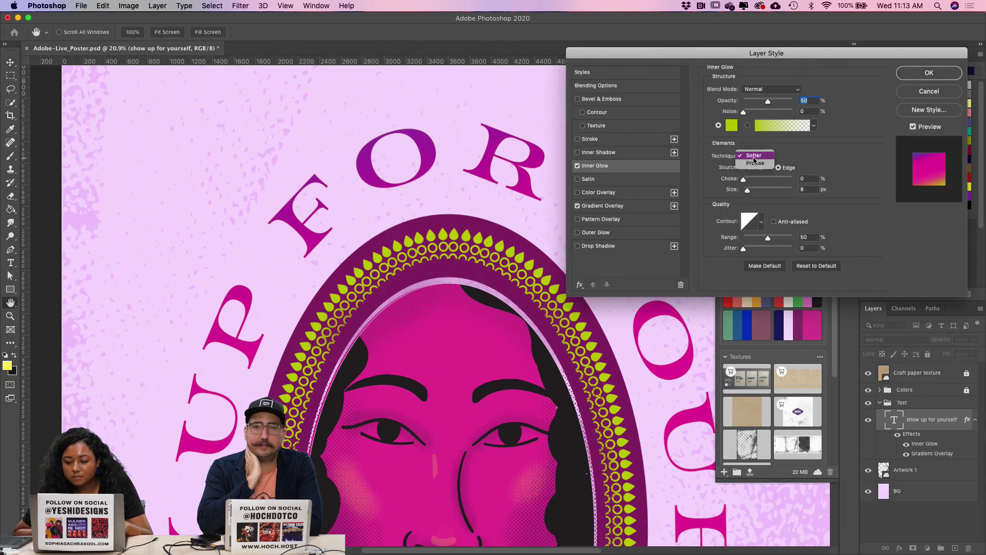
{"action": "left_click", "coordinate": [744, 167]}
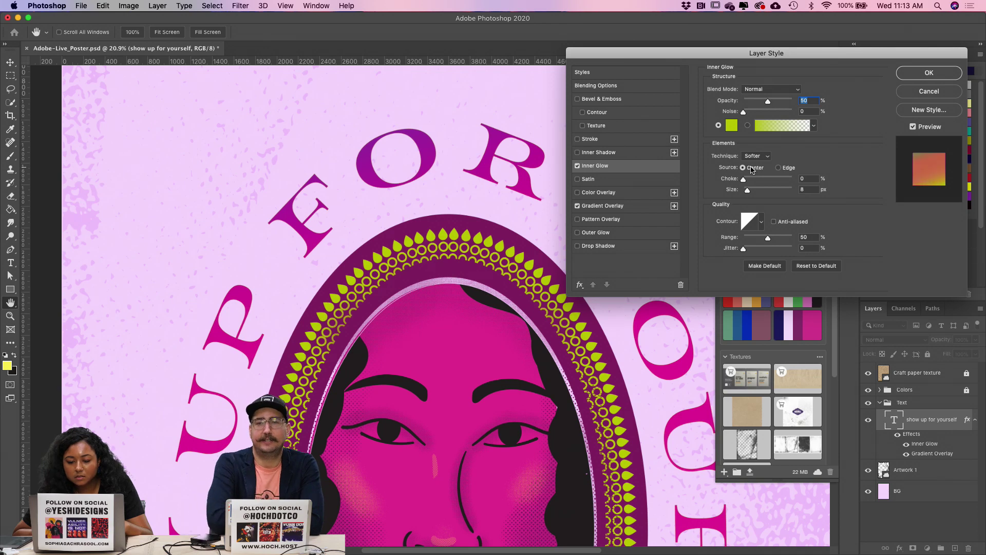
{"action": "left_click", "coordinate": [778, 167]}
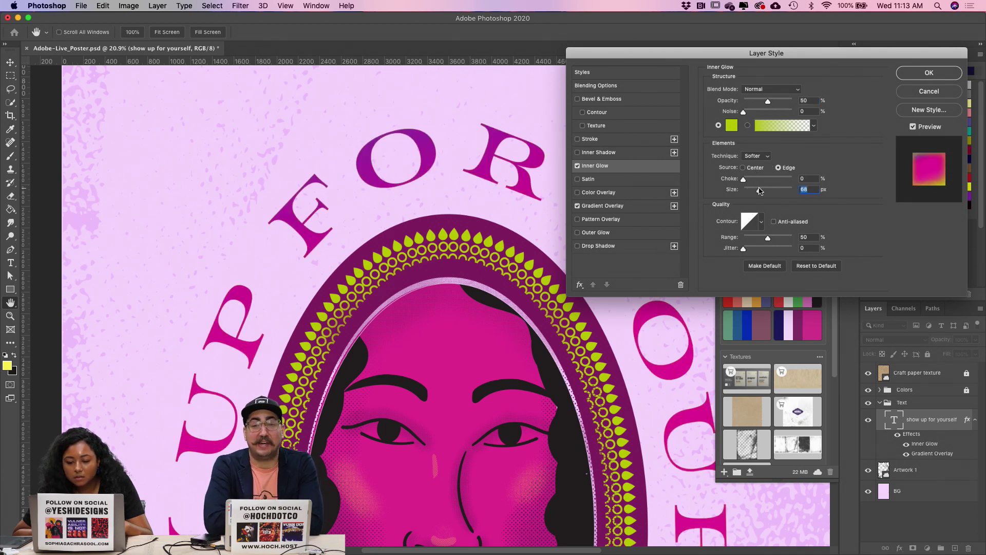
{"action": "mouse_move", "coordinate": [748, 190]}
{"action": "left_mouse_down"}
{"action": "mouse_move", "coordinate": [768, 191]}
{"action": "mouse_move", "coordinate": [750, 190]}
{"action": "left_mouse_up"}
{"action": "left_click", "coordinate": [755, 191]}
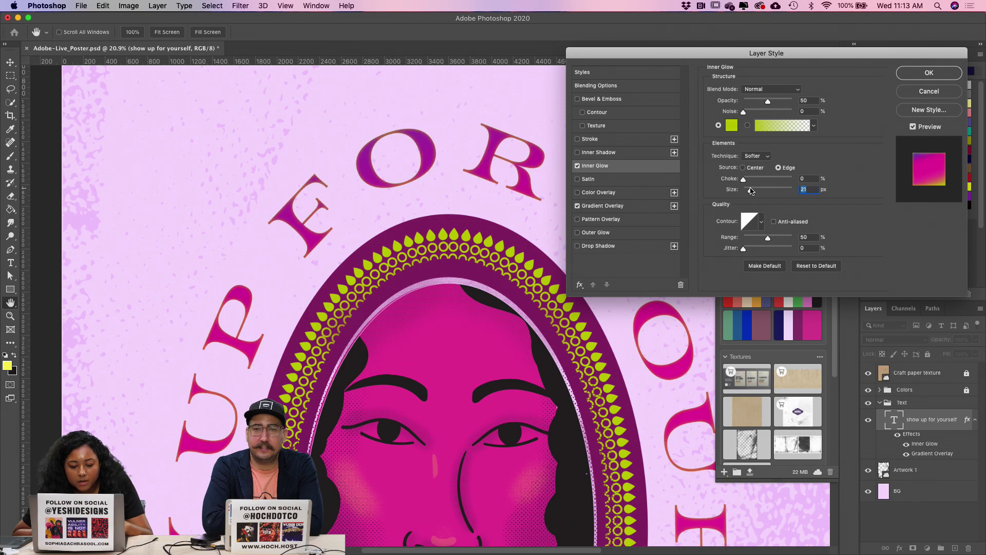
{"action": "left_click", "coordinate": [731, 126]}
{"action": "left_click", "coordinate": [730, 247]}
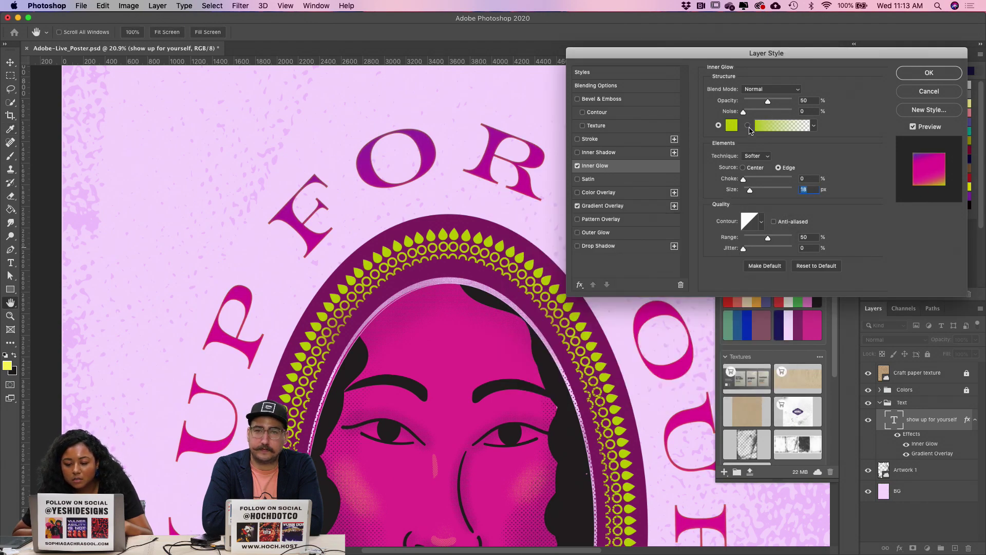
Step: Switch the inner glow to a gradient, recolour its first stop light yellow, and apply the layer style
{"action": "left_click", "coordinate": [763, 127]}
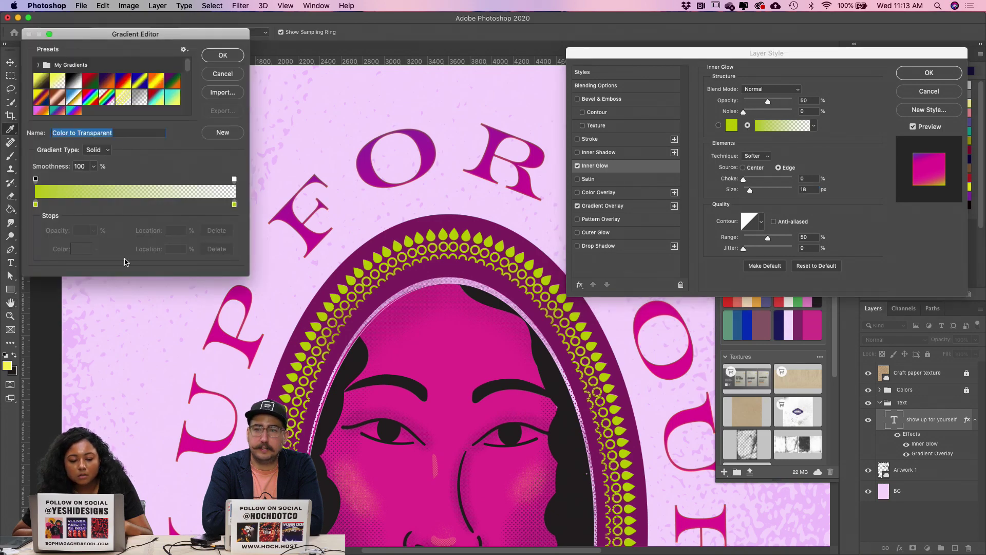
{"action": "double_click", "coordinate": [36, 205]}
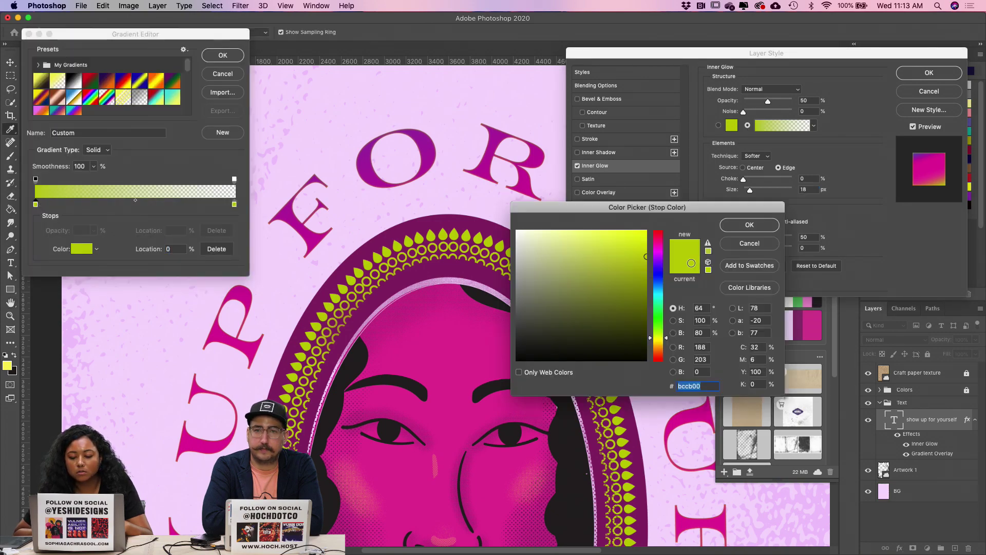
{"action": "left_click_drag", "start_coordinate": [644, 238], "coordinate": [620, 231]}
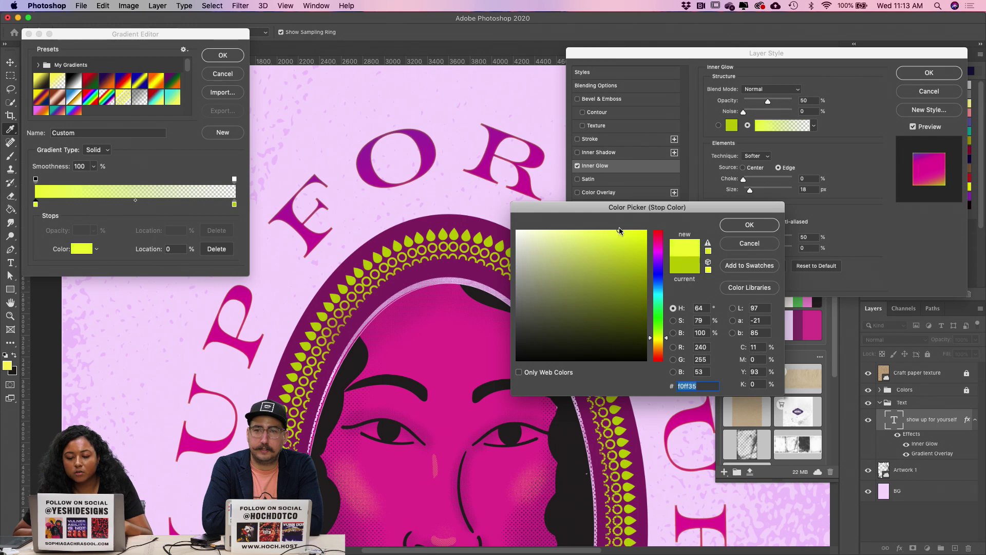
{"action": "left_click", "coordinate": [708, 243]}
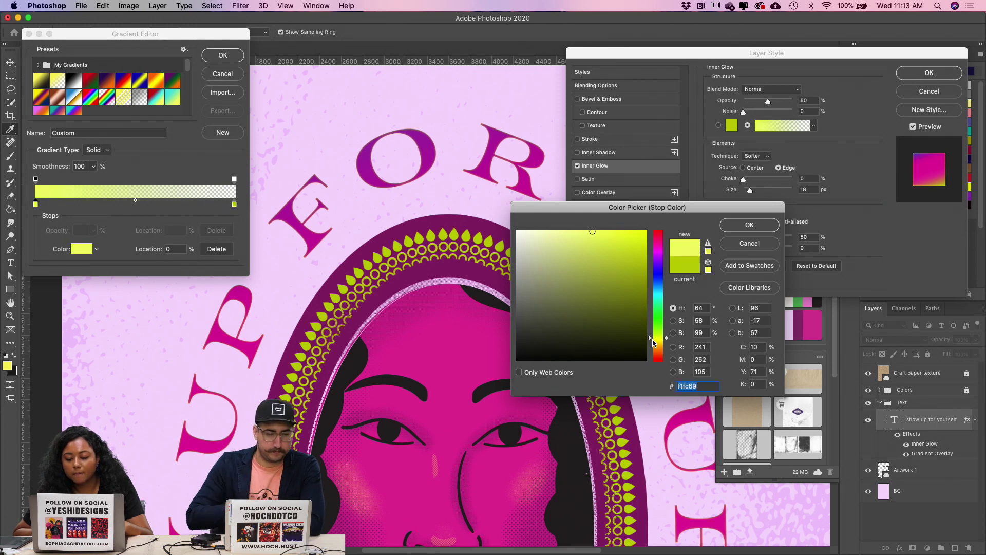
{"action": "left_click", "coordinate": [729, 226]}
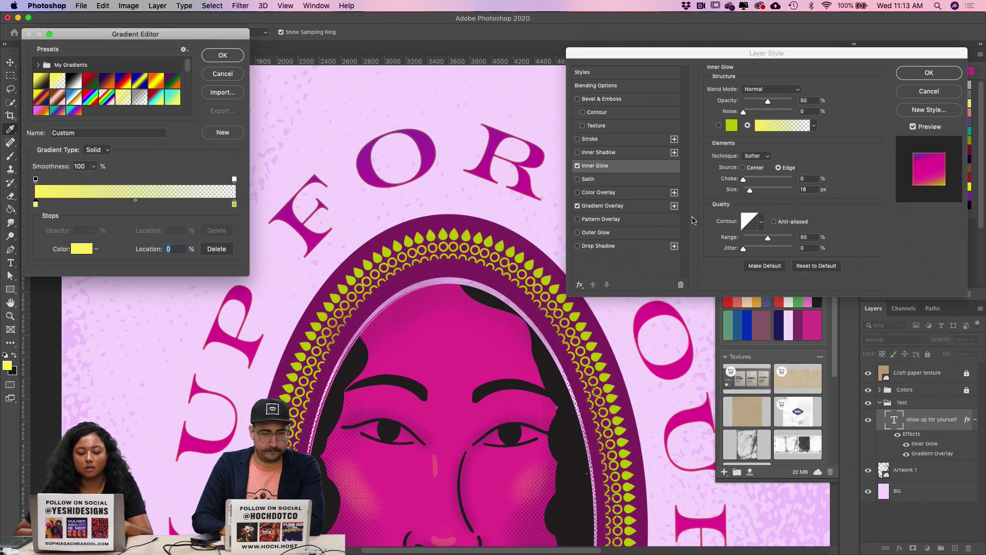
{"action": "left_click", "coordinate": [235, 57]}
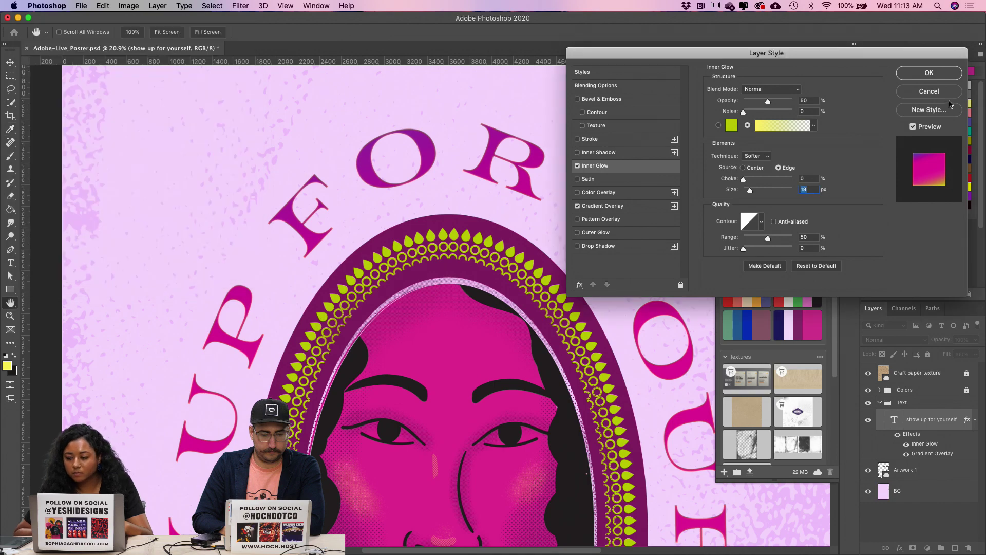
{"action": "left_click", "coordinate": [929, 73]}
{"action": "key", "text": "v"}
{"action": "scroll", "coordinate": [551, 205], "scroll_direction": "down", "scroll_amount": 3}
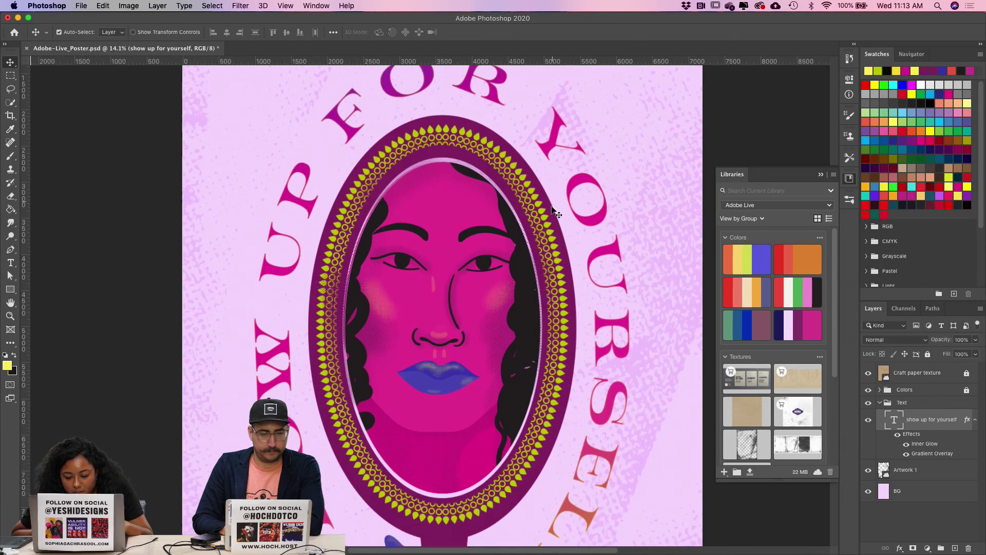
{"action": "scroll", "coordinate": [553, 211], "scroll_direction": "down", "scroll_amount": 3}
{"action": "scroll", "coordinate": [540, 218], "scroll_direction": "down", "scroll_amount": 2}
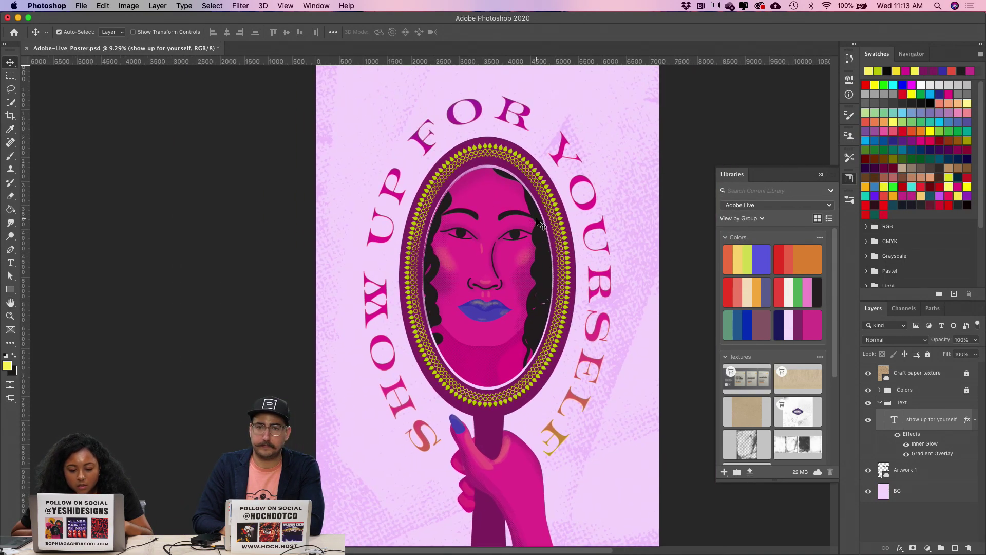
Step: Add a new empty layer directly above the Colors group
{"action": "scroll", "coordinate": [537, 222], "scroll_direction": "down", "scroll_amount": 2}
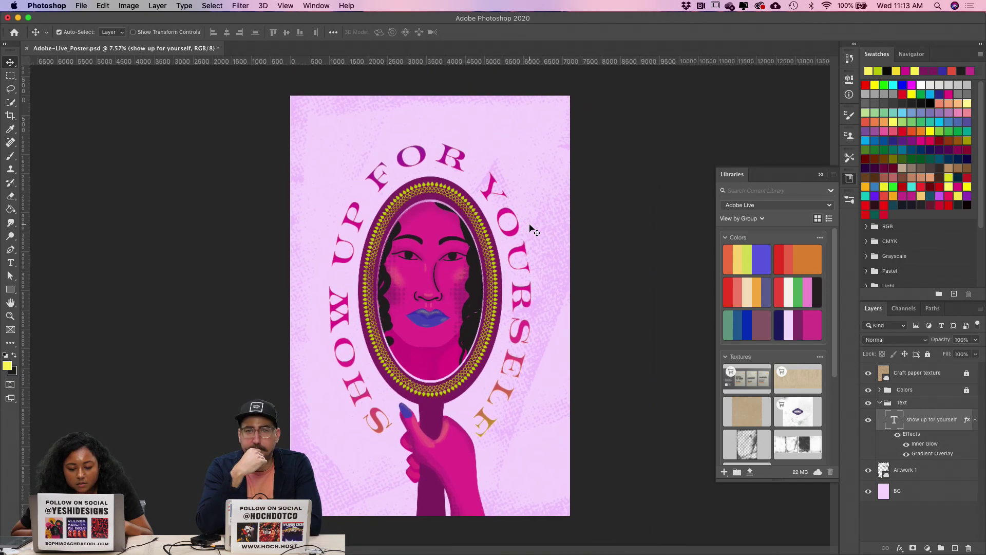
{"action": "scroll", "coordinate": [532, 228], "scroll_direction": "up", "scroll_amount": 3}
{"action": "scroll", "coordinate": [531, 228], "scroll_direction": "down", "scroll_amount": 1}
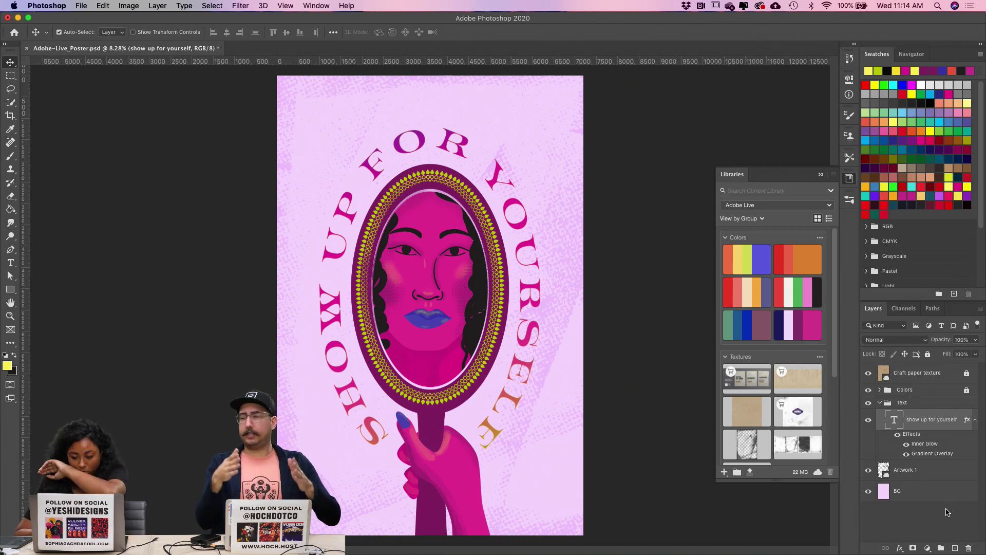
{"action": "left_click", "coordinate": [914, 496]}
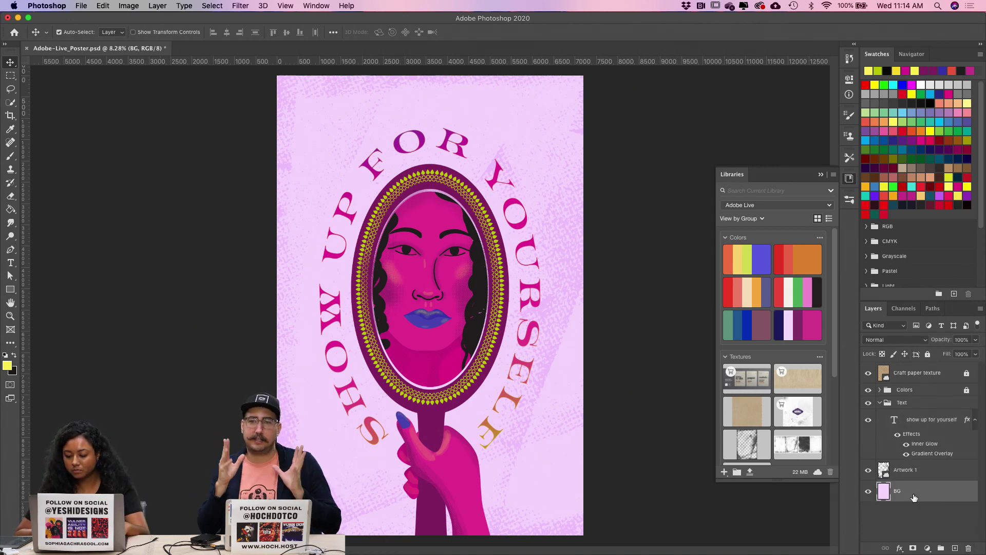
{"action": "left_click", "coordinate": [917, 421]}
{"action": "left_click", "coordinate": [926, 390]}
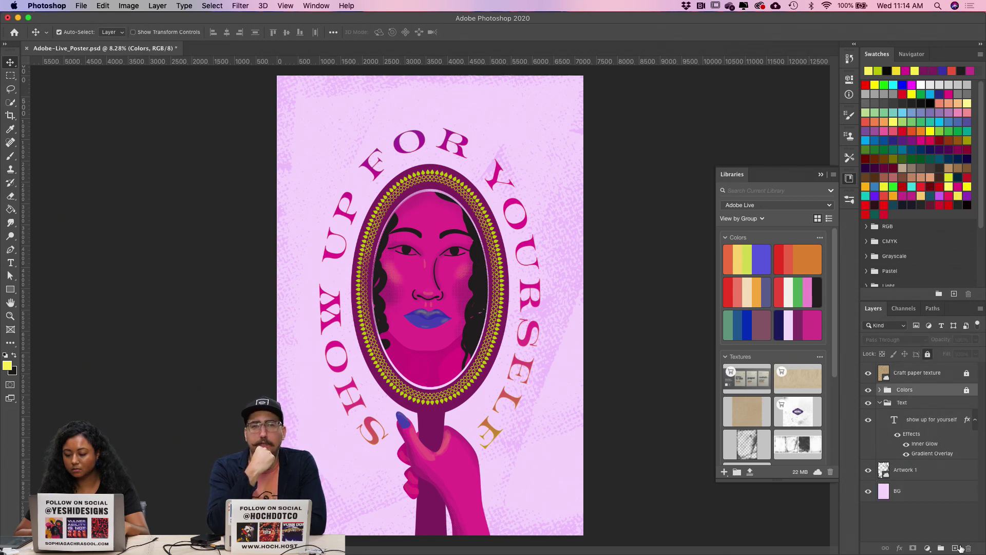
{"action": "left_click", "coordinate": [956, 548]}
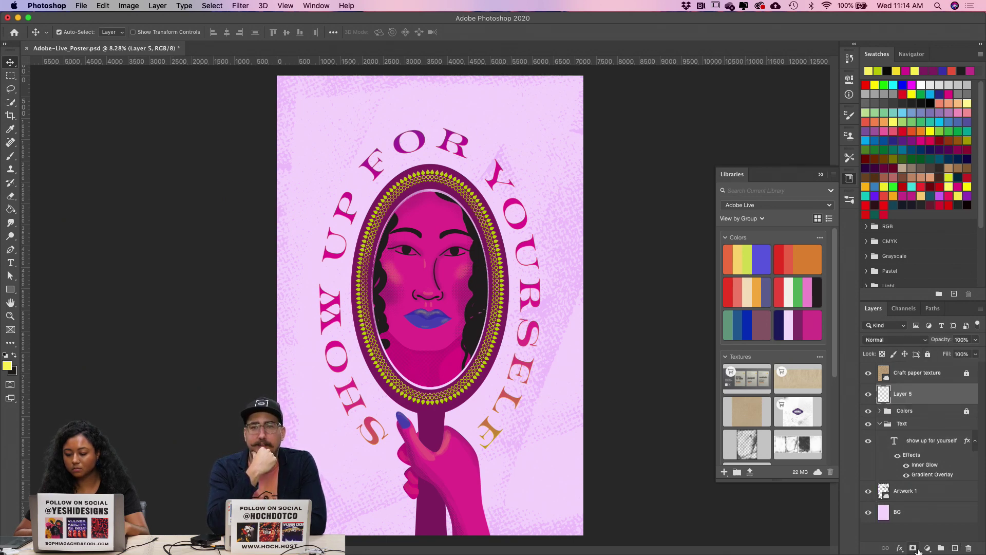
{"action": "left_click", "coordinate": [927, 548]}
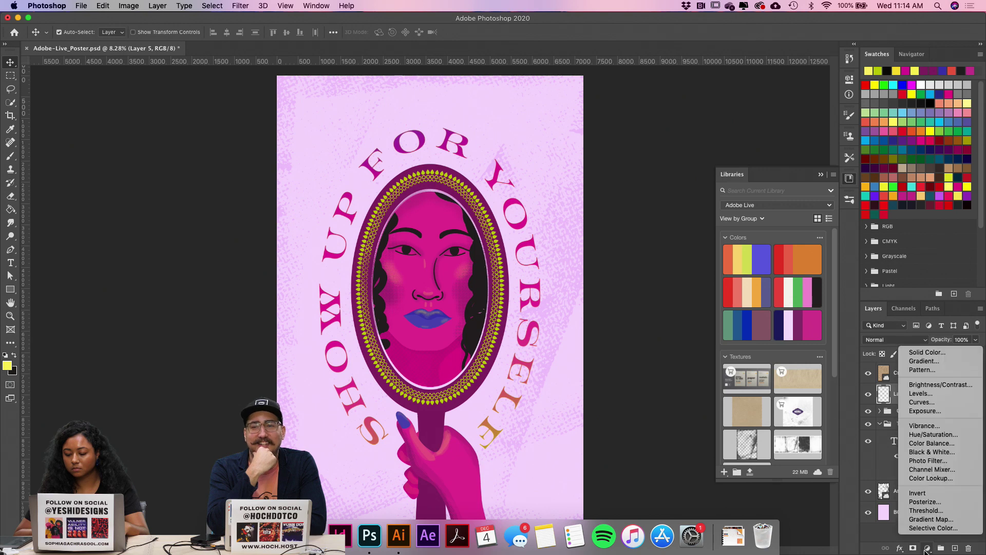
{"action": "key", "text": "Escape"}
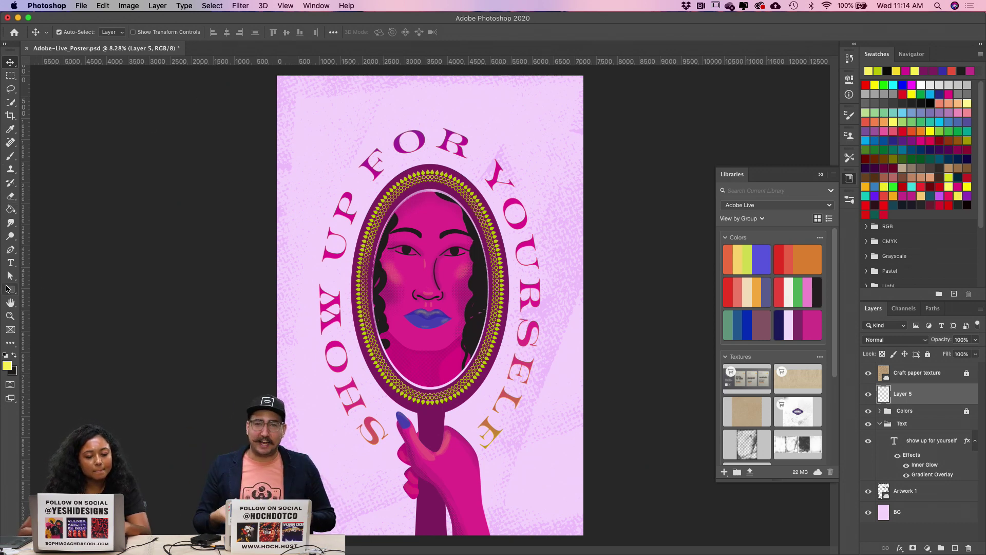
Step: Draw a yellow rectangle shape of about 7230 × 10794 px covering the whole poster
{"action": "left_click", "coordinate": [10, 289]}
{"action": "left_click", "coordinate": [10, 289]}
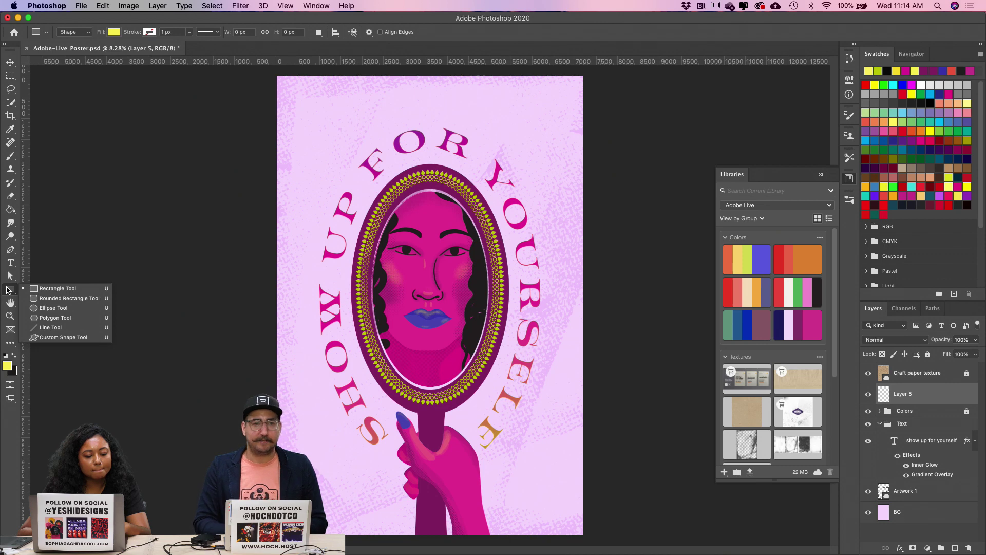
{"action": "left_click", "coordinate": [37, 290]}
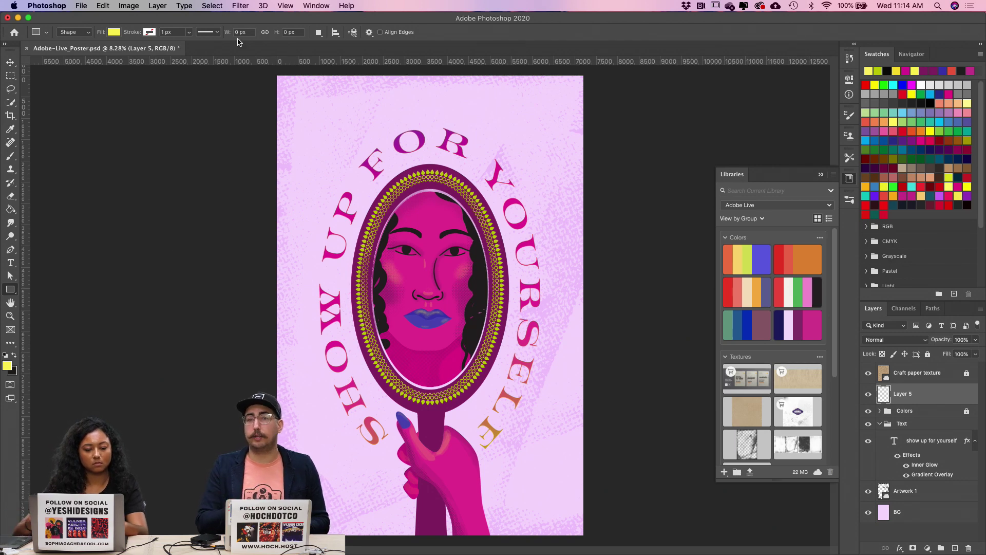
{"action": "left_click", "coordinate": [8, 293]}
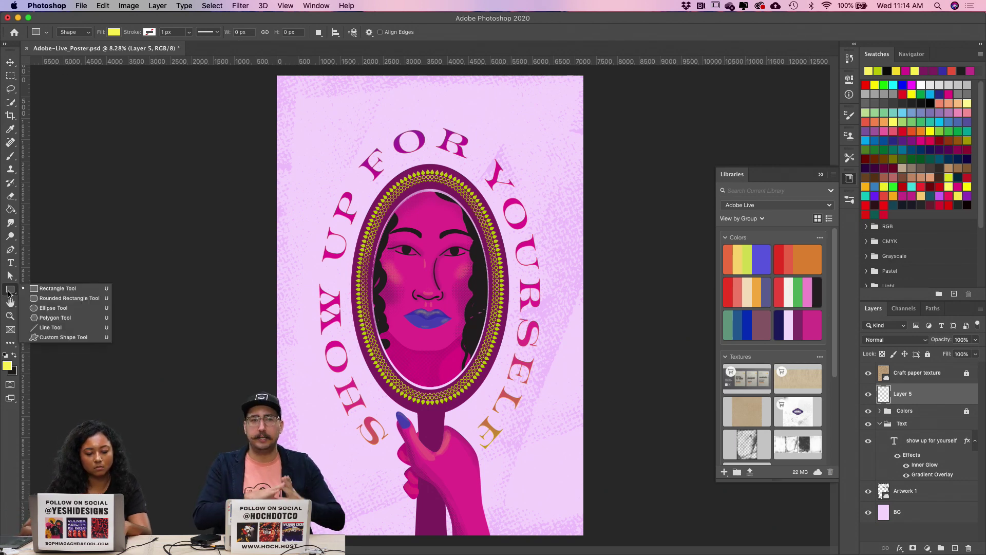
{"action": "left_click", "coordinate": [8, 294]}
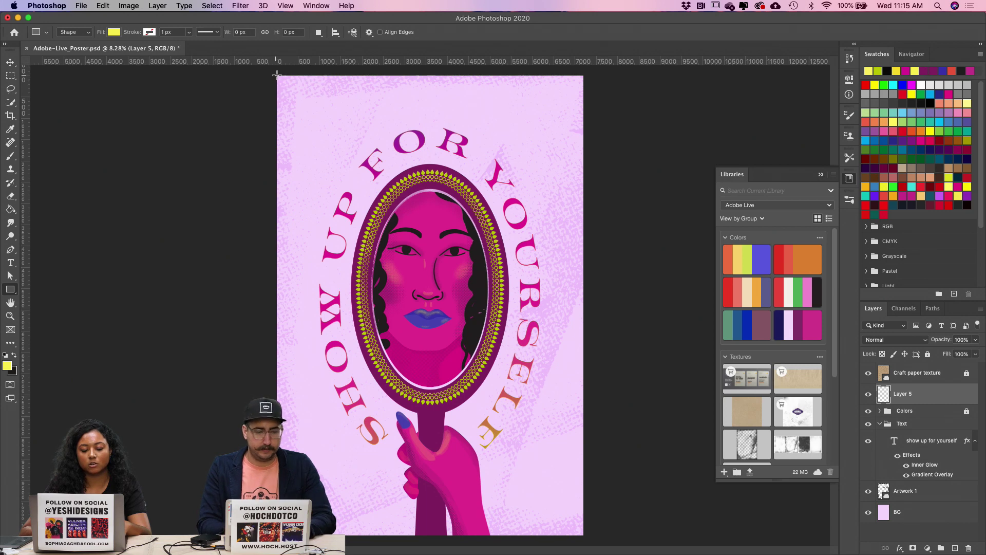
{"action": "left_click_drag", "start_coordinate": [277, 76], "coordinate": [583, 535]}
{"action": "key", "text": "v"}
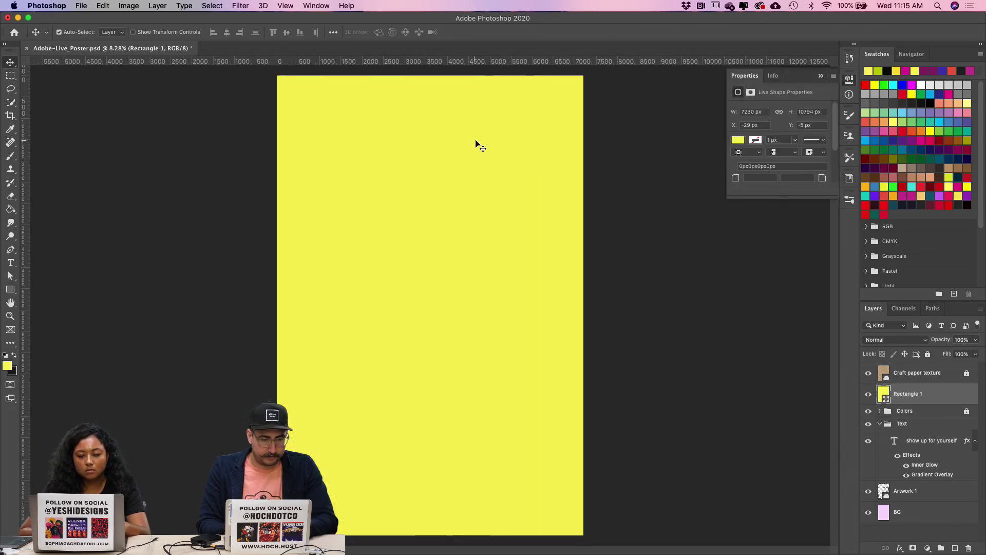
Step: Add a gradient overlay to the rectangle and set its style to Radial
{"action": "left_click", "coordinate": [11, 291]}
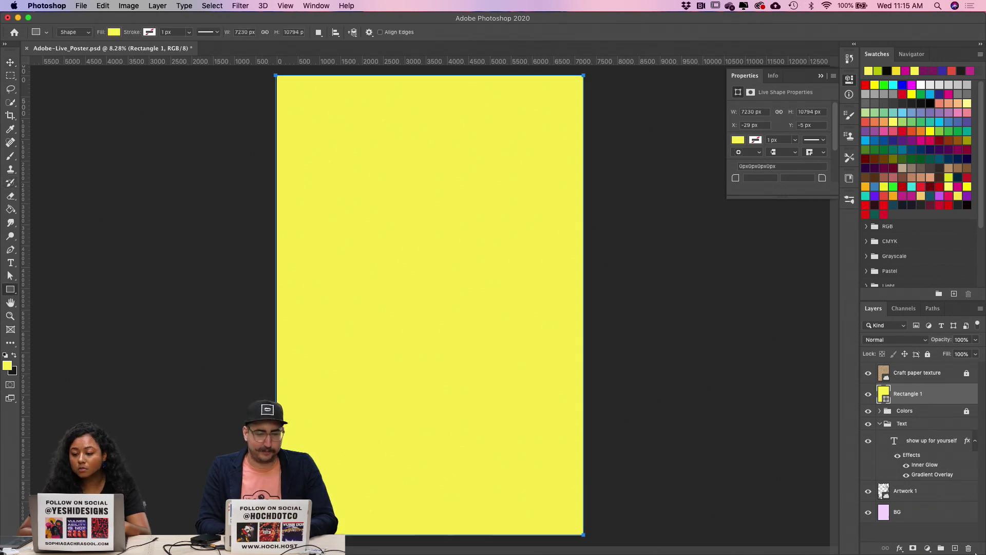
{"action": "left_click", "coordinate": [899, 549]}
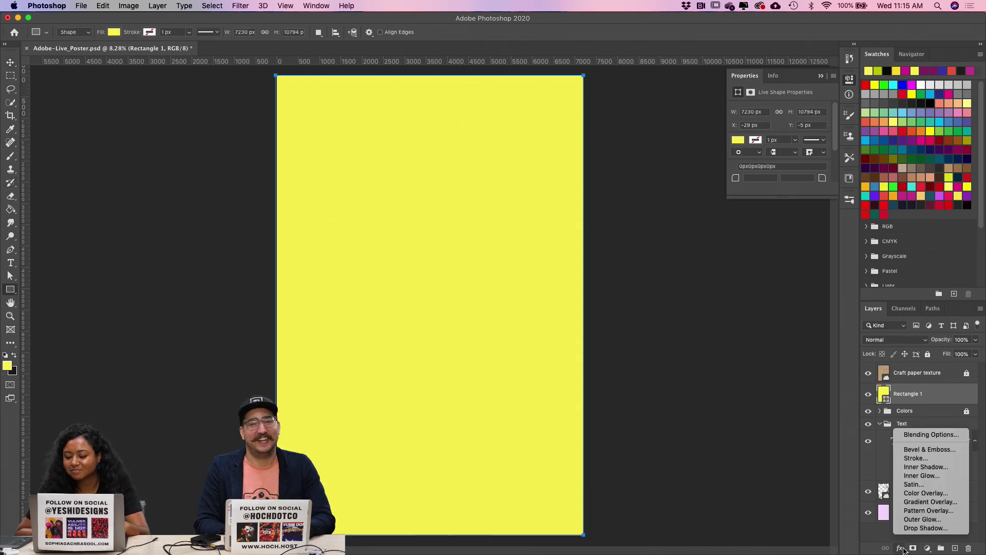
{"action": "left_click", "coordinate": [930, 502]}
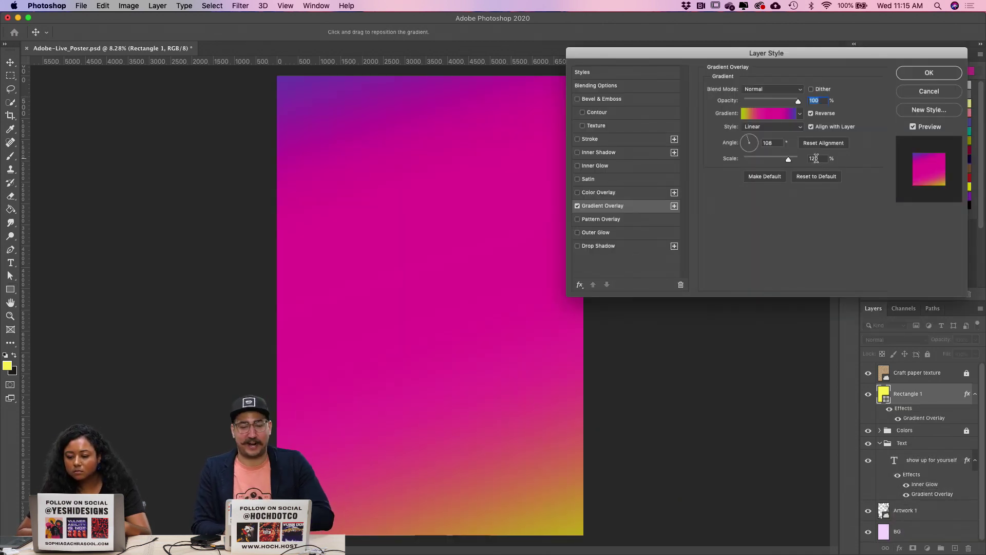
{"action": "left_click", "coordinate": [781, 126]}
{"action": "left_click", "coordinate": [777, 134]}
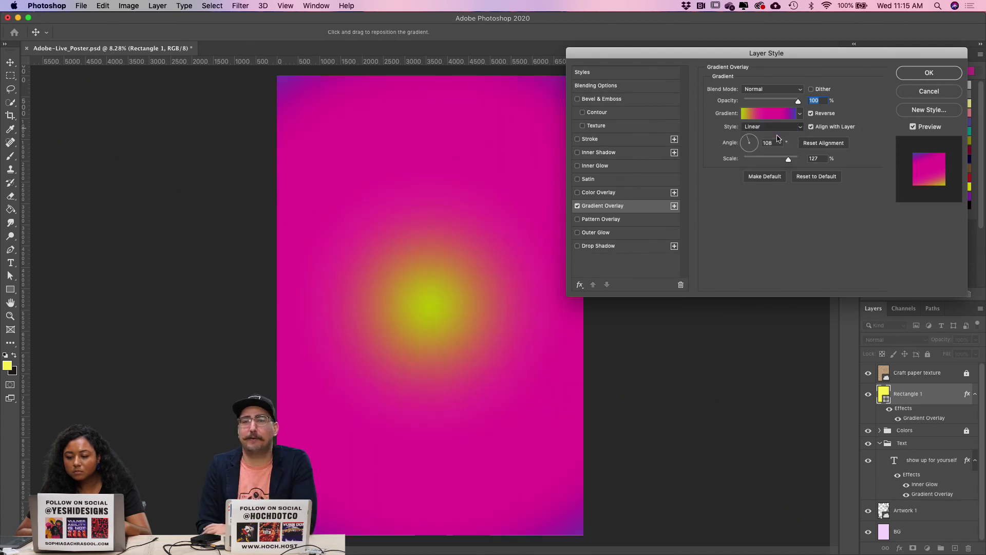
Step: Remove the lime green and yellow stops from the end of the overlay's gradient
{"action": "left_click", "coordinate": [764, 113]}
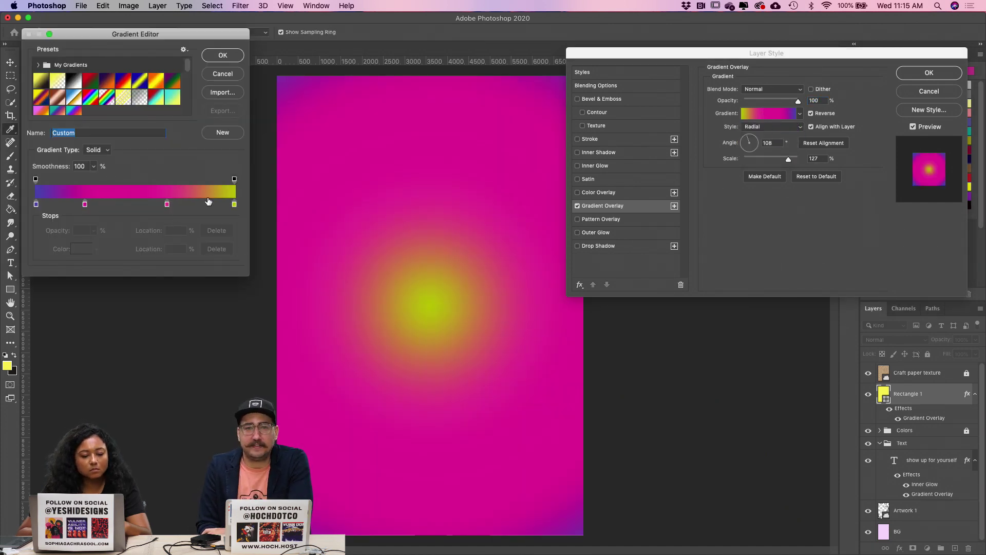
{"action": "double_click", "coordinate": [232, 204]}
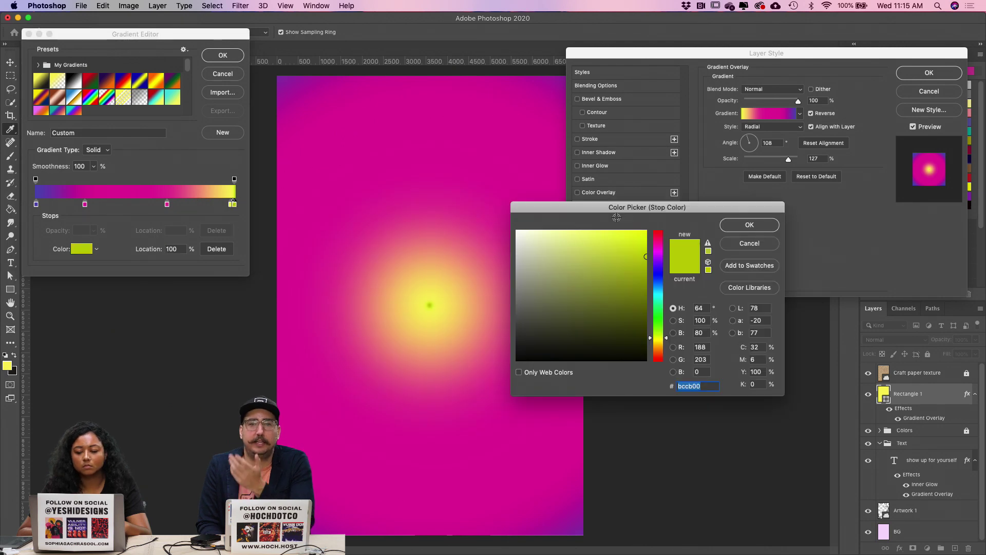
{"action": "left_click", "coordinate": [753, 247]}
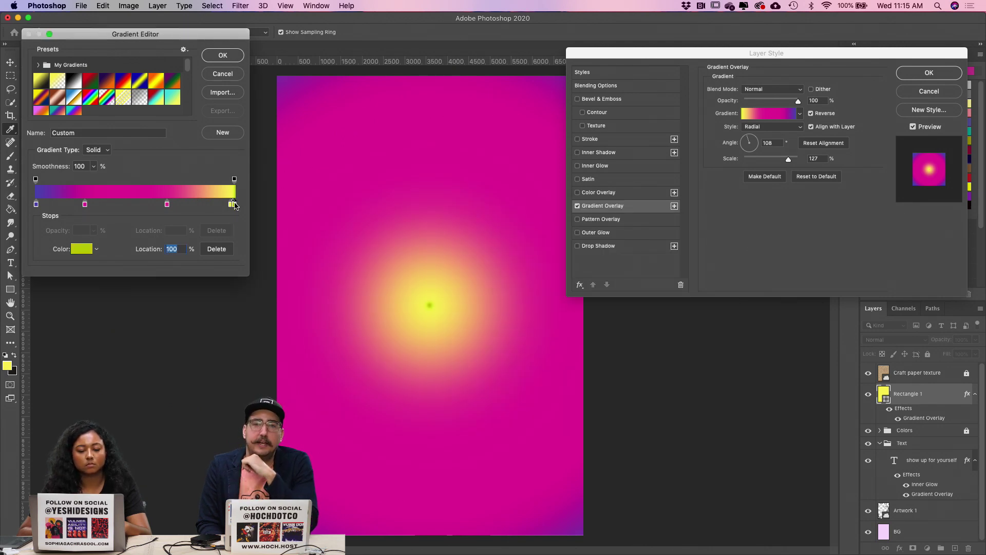
{"action": "left_click_drag", "start_coordinate": [232, 205], "coordinate": [236, 243]}
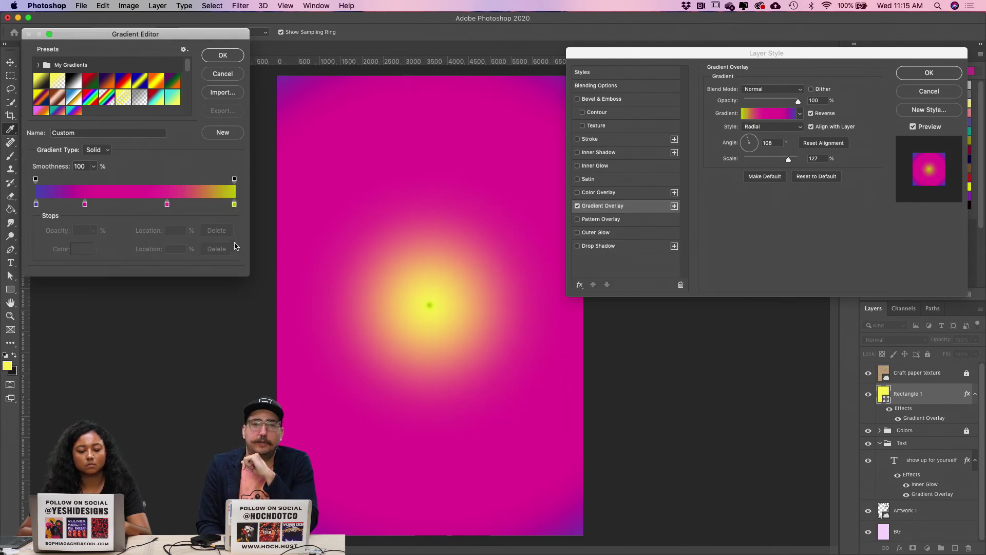
{"action": "left_click", "coordinate": [234, 204]}
{"action": "mouse_move", "coordinate": [236, 207]}
{"action": "left_mouse_down"}
{"action": "mouse_move", "coordinate": [174, 215]}
{"action": "mouse_move", "coordinate": [235, 206]}
{"action": "left_mouse_up"}
Step: Recolour the gradient's end stop white and delete the remaining pink stop
{"action": "double_click", "coordinate": [235, 205]}
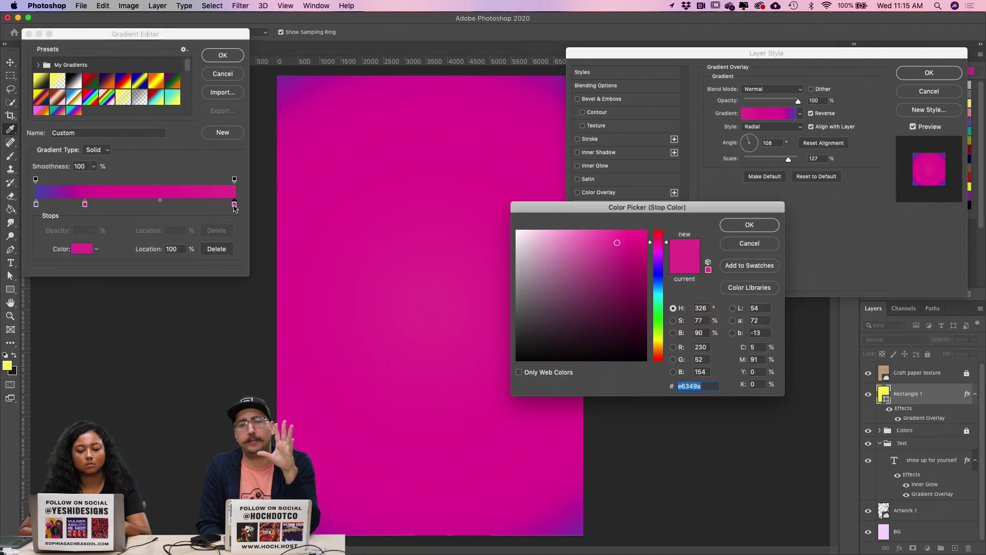
{"action": "left_click_drag", "start_coordinate": [513, 251], "coordinate": [467, 195]}
{"action": "key", "text": "Return"}
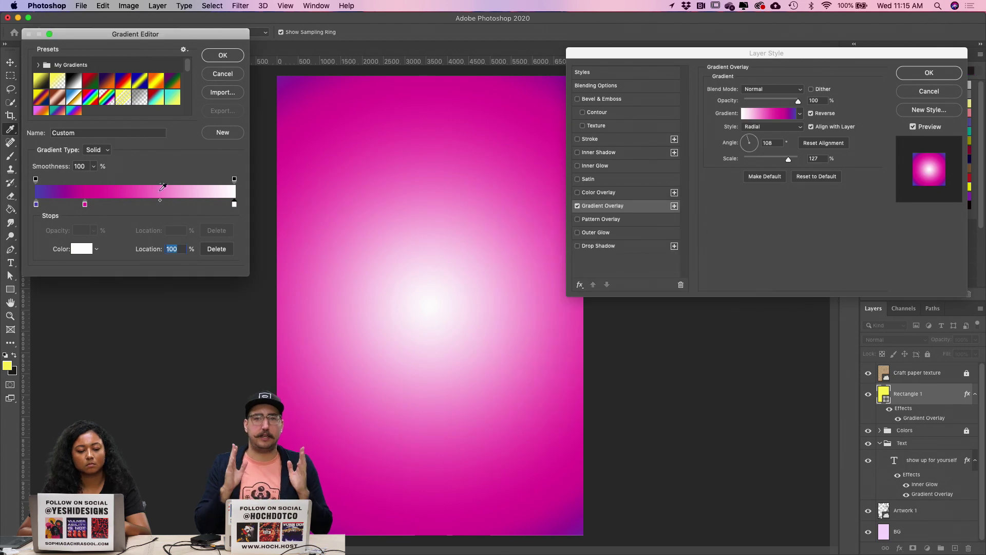
{"action": "left_click_drag", "start_coordinate": [85, 204], "coordinate": [87, 233]}
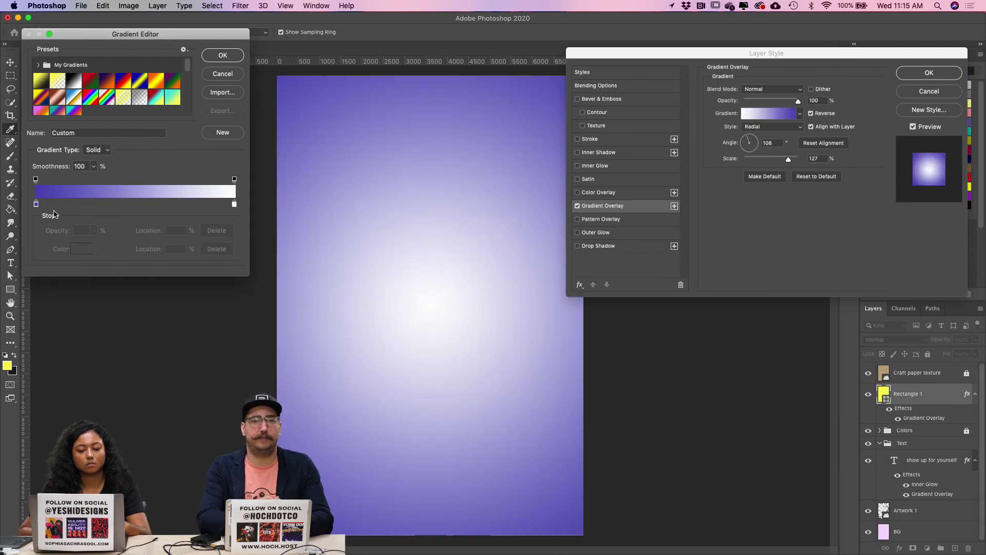
Step: Set the gradient's end opacity stop to 0%, accept the gradient, and reduce the rectangle's fill opacity to 0%
{"action": "left_click", "coordinate": [235, 180]}
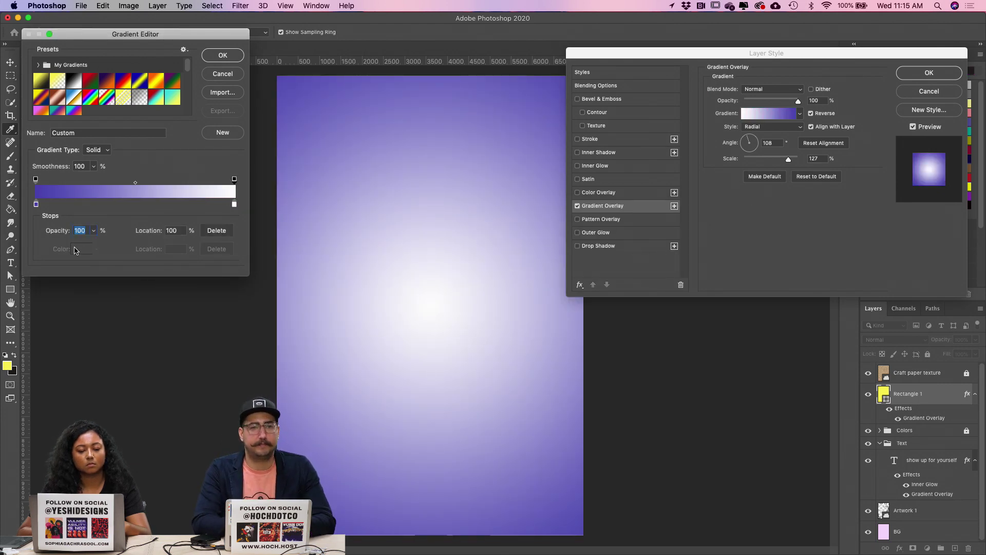
{"action": "left_click", "coordinate": [92, 232]}
{"action": "left_click_drag", "start_coordinate": [94, 243], "coordinate": [45, 243]}
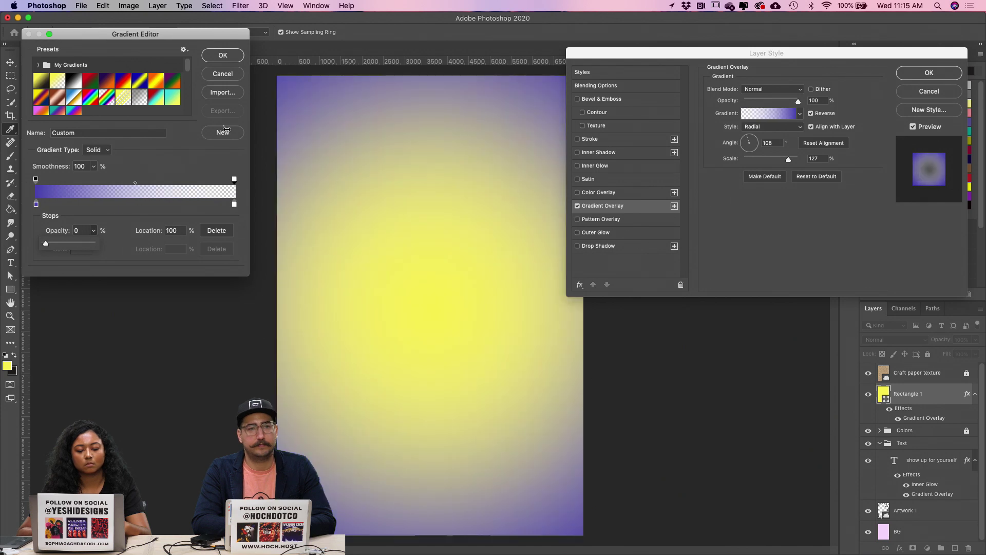
{"action": "left_click", "coordinate": [221, 163]}
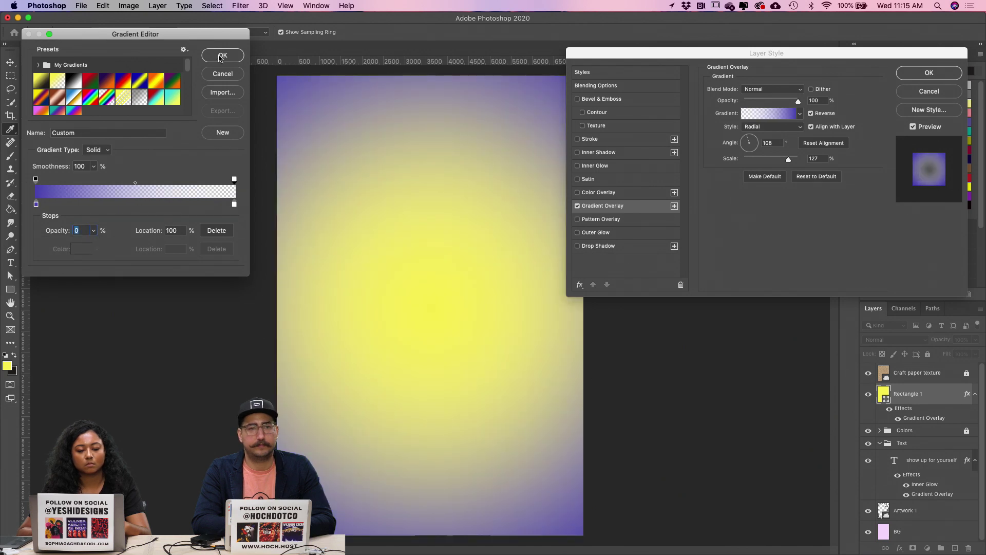
{"action": "left_click", "coordinate": [221, 56]}
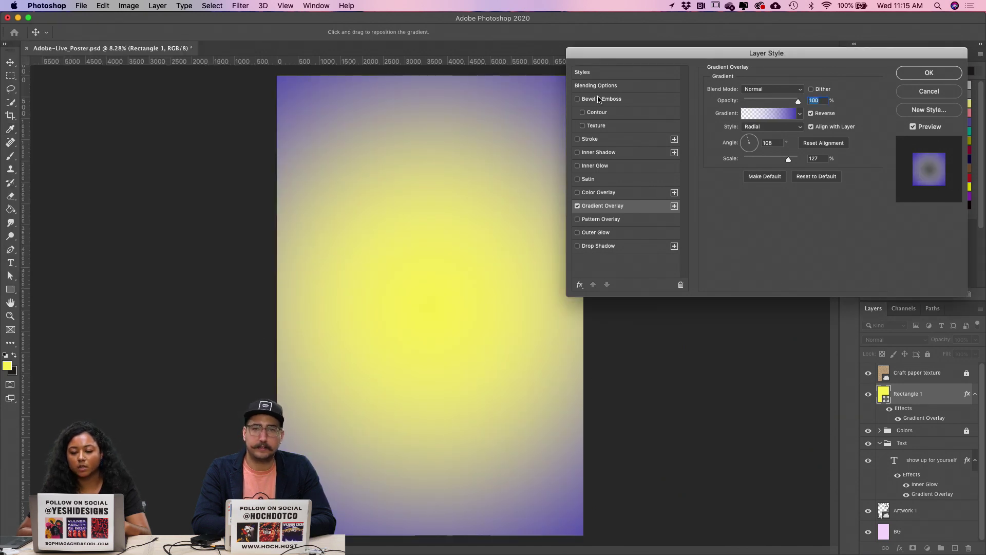
{"action": "left_click", "coordinate": [597, 87]}
{"action": "left_click_drag", "start_coordinate": [773, 128], "coordinate": [755, 128]}
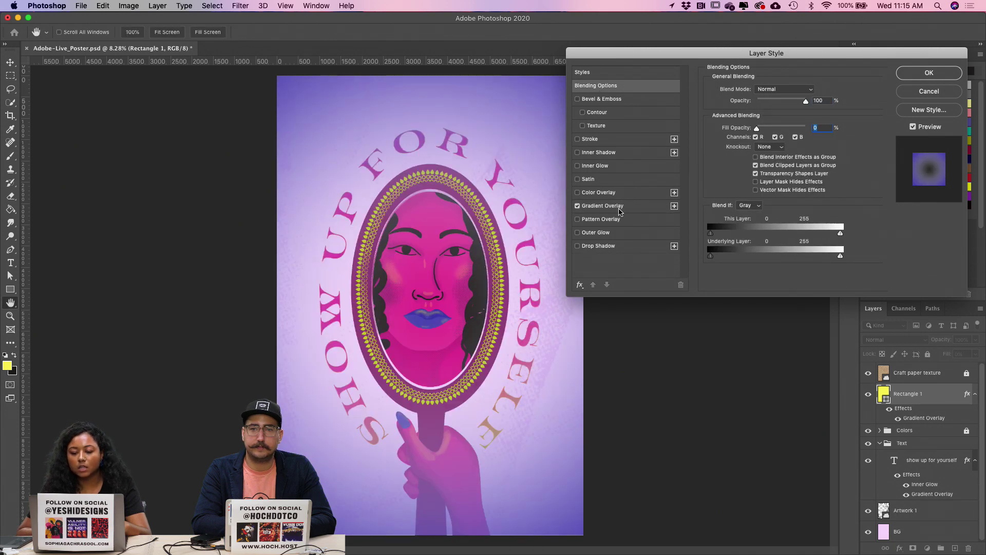
Step: Recolour the gradient's blue stop dark navy, accept the gradient, and set the overlay's blend mode to Multiply
{"action": "left_click", "coordinate": [625, 206]}
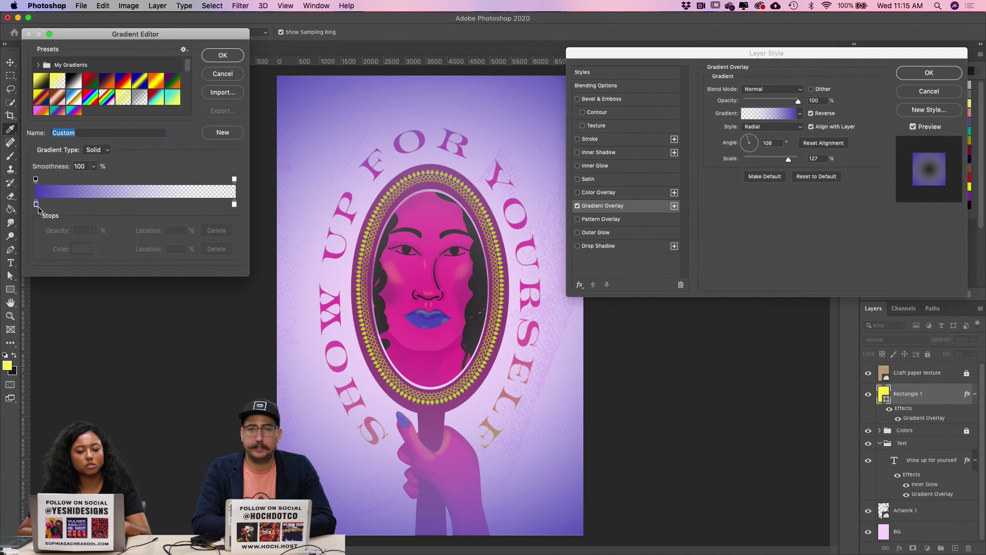
{"action": "double_click", "coordinate": [37, 206]}
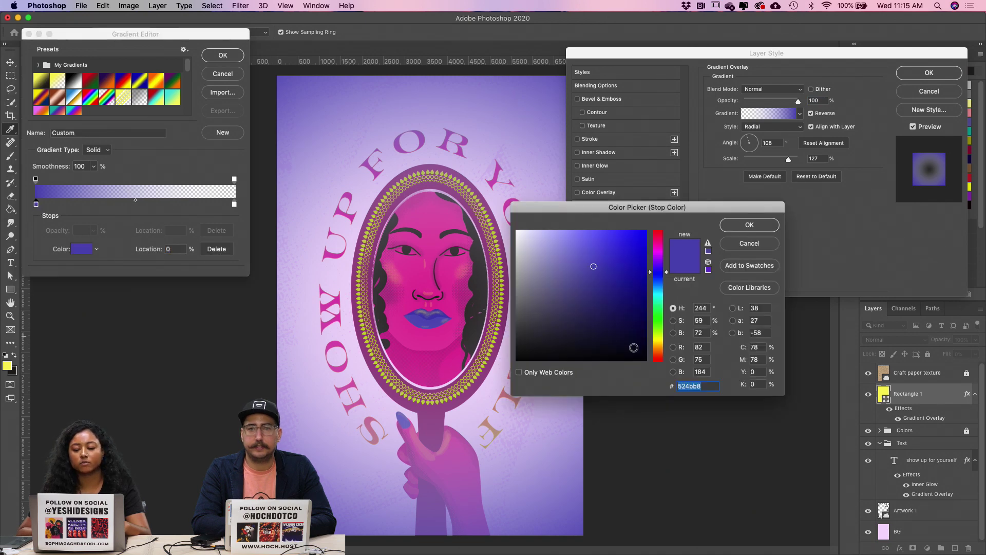
{"action": "left_click_drag", "start_coordinate": [633, 348], "coordinate": [643, 361]}
{"action": "left_click", "coordinate": [639, 306]}
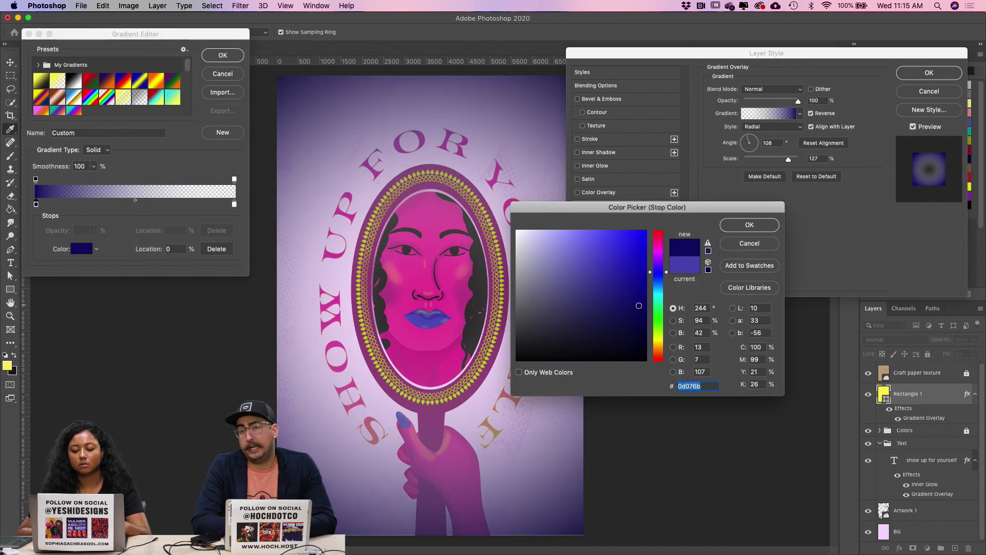
{"action": "left_click_drag", "start_coordinate": [640, 313], "coordinate": [640, 332]}
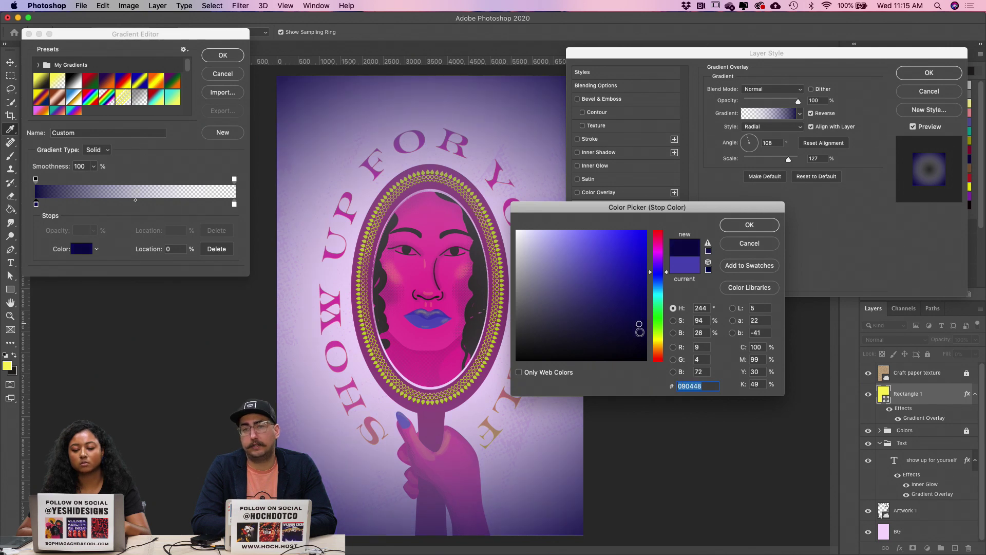
{"action": "left_click", "coordinate": [750, 225]}
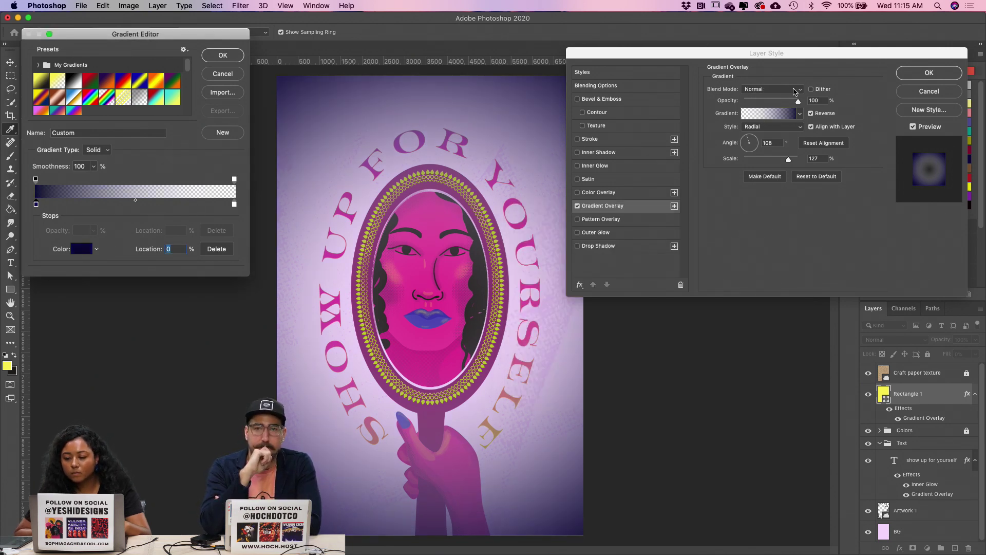
{"action": "key", "text": "Return"}
{"action": "left_click", "coordinate": [790, 91]}
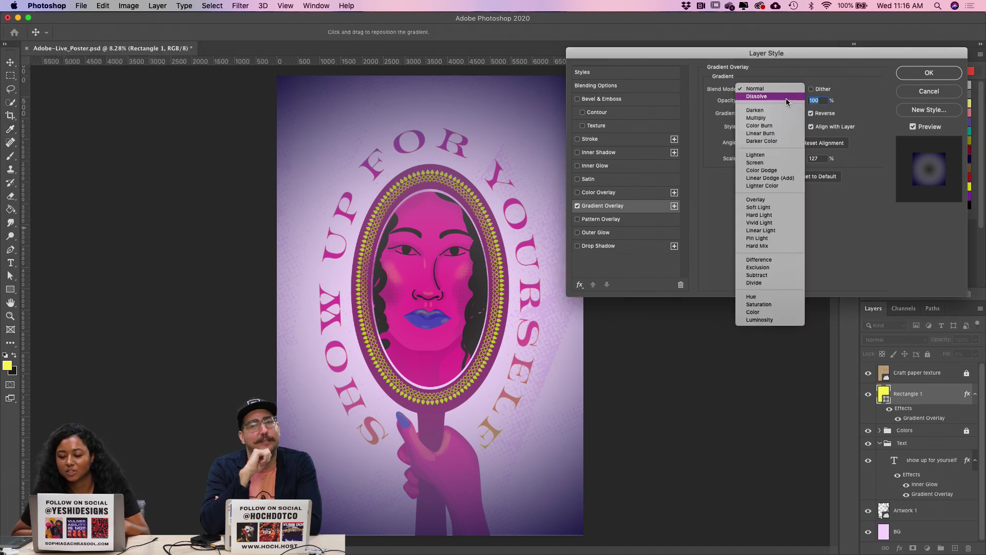
{"action": "left_click", "coordinate": [771, 114]}
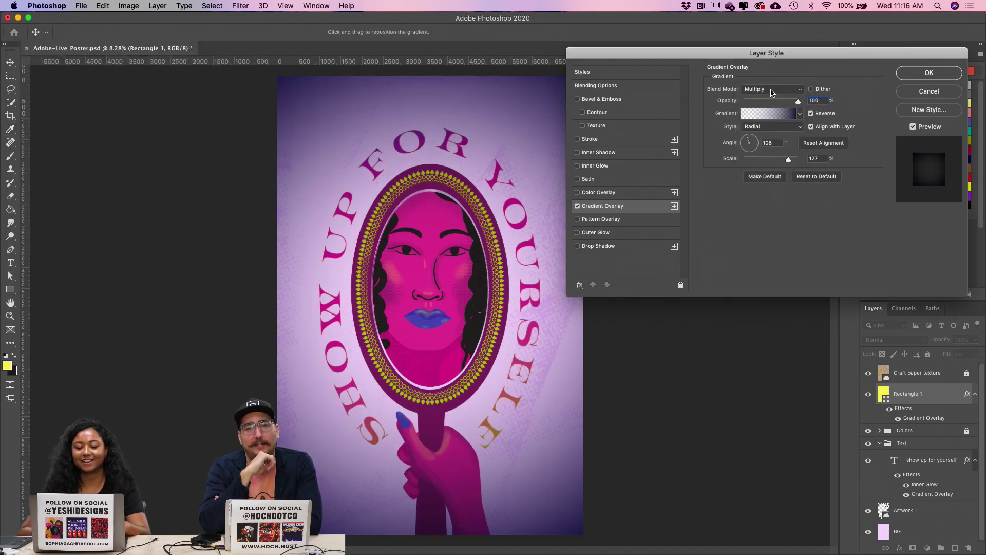
Step: Try the gradient overlay with Darken blend mode, 53% opacity and 98% scale
{"action": "left_click", "coordinate": [771, 90]}
{"action": "left_click", "coordinate": [770, 82]}
{"action": "left_click_drag", "start_coordinate": [798, 100], "coordinate": [750, 101]}
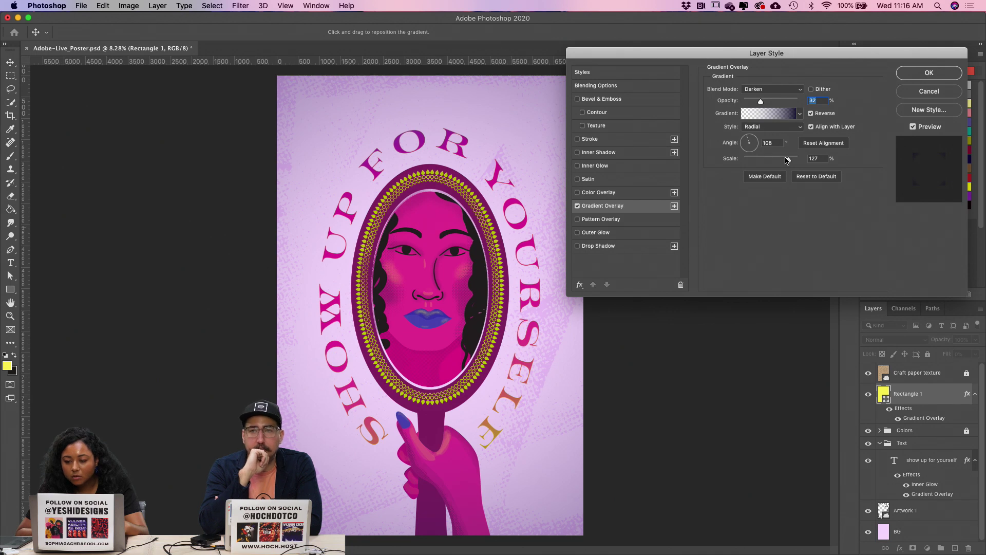
{"action": "left_click_drag", "start_coordinate": [794, 160], "coordinate": [775, 161]}
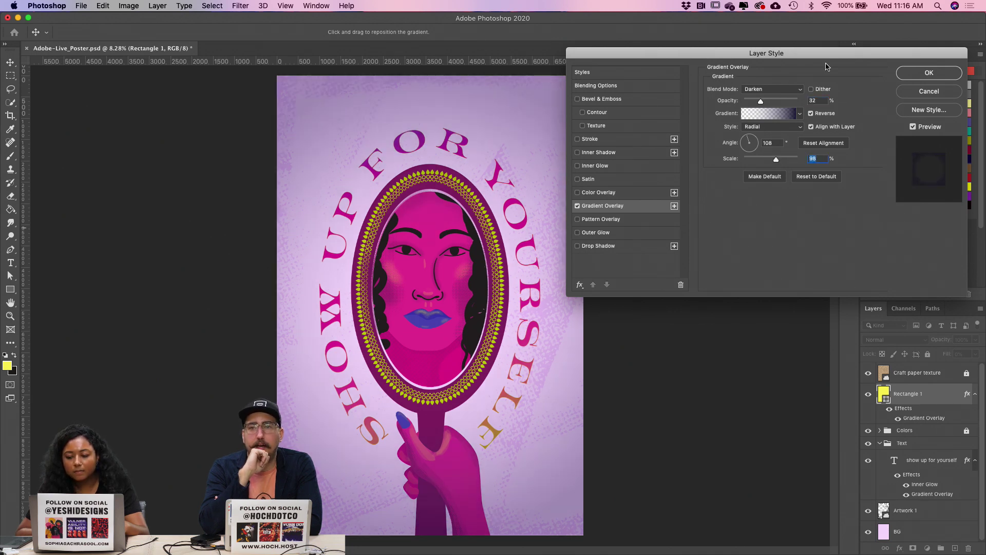
{"action": "left_click_drag", "start_coordinate": [761, 100], "coordinate": [773, 101]}
{"action": "left_click", "coordinate": [770, 91]}
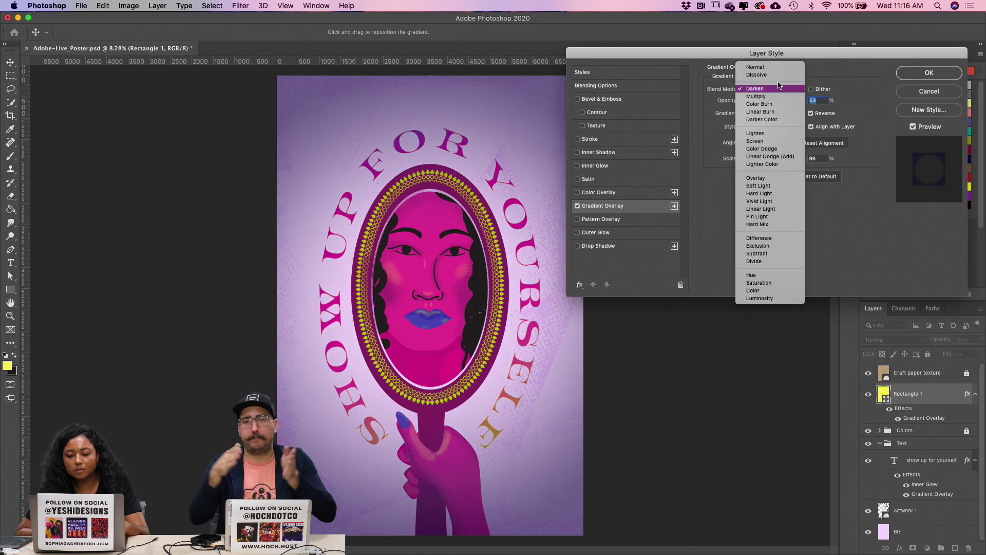
{"action": "left_click", "coordinate": [770, 91]}
{"action": "left_click", "coordinate": [768, 127]}
{"action": "left_click", "coordinate": [768, 108]}
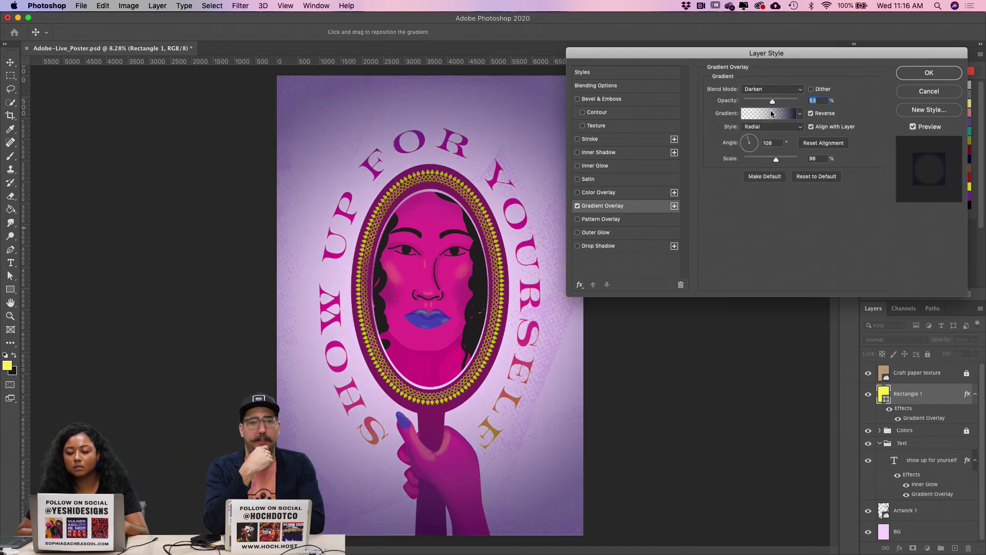
Step: Open the overlay's gradient for editing and set the midpoint between its navy and white colour stops to 31%
{"action": "left_click", "coordinate": [770, 110]}
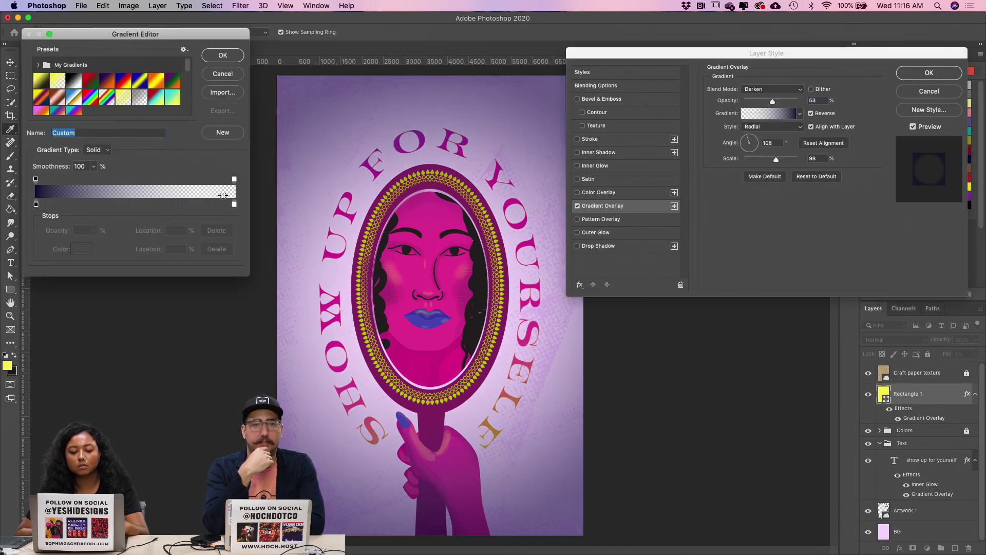
{"action": "left_click", "coordinate": [36, 205]}
{"action": "left_click_drag", "start_coordinate": [135, 201], "coordinate": [99, 201]}
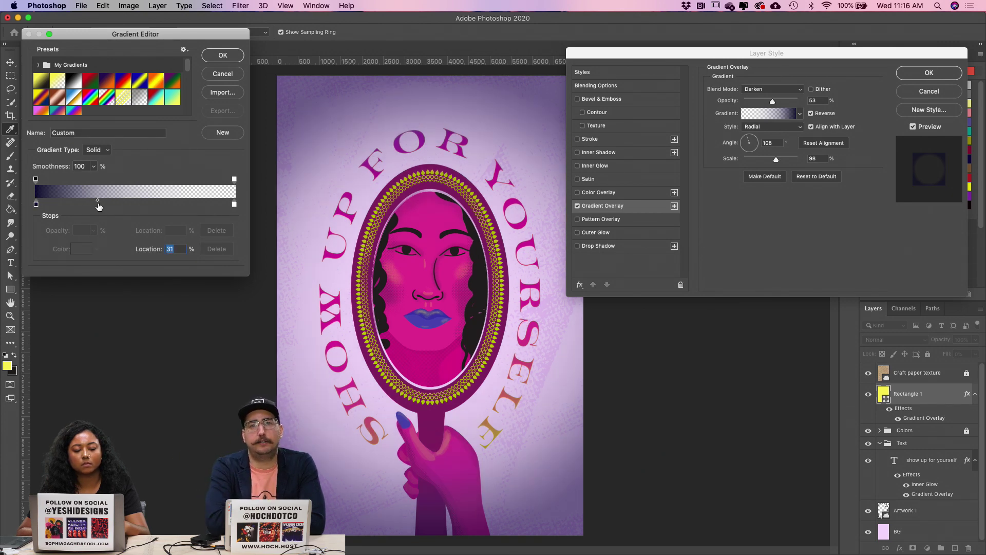
Step: Try extra navy stops at 26% and 33% with the colour midpoint at 21% and 23%, removing each added stop
{"action": "left_click", "coordinate": [89, 205]}
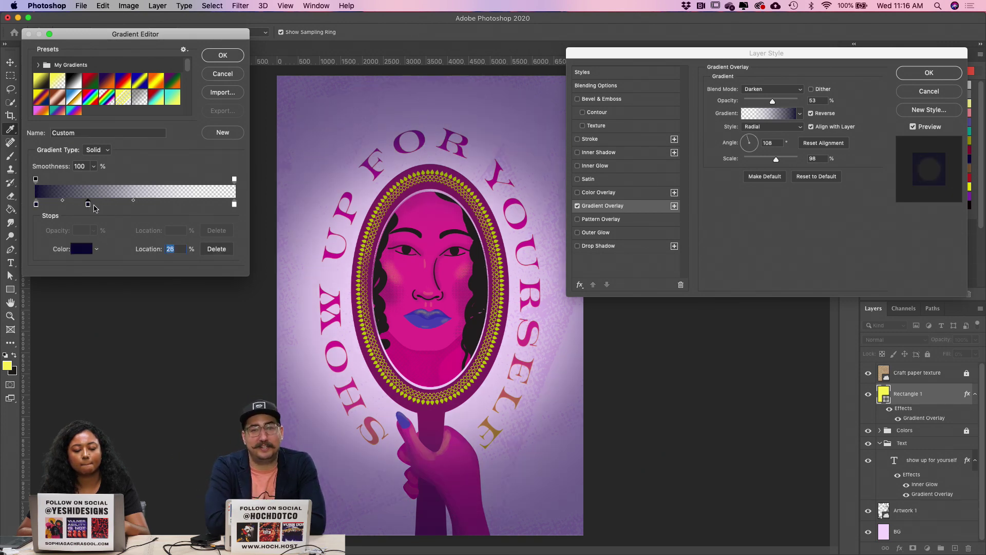
{"action": "left_click_drag", "start_coordinate": [87, 205], "coordinate": [88, 226]}
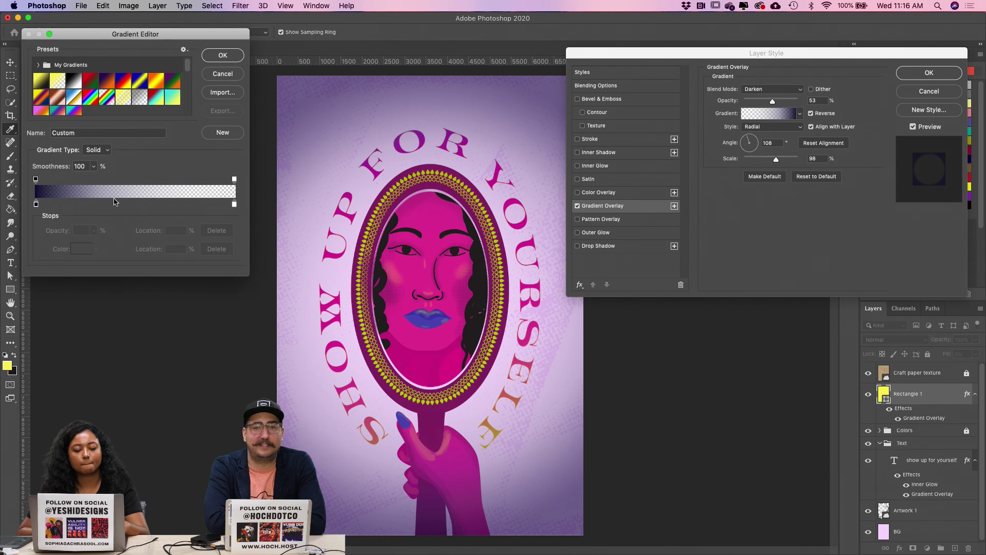
{"action": "left_click", "coordinate": [36, 205]}
{"action": "left_click_drag", "start_coordinate": [98, 204], "coordinate": [80, 202]}
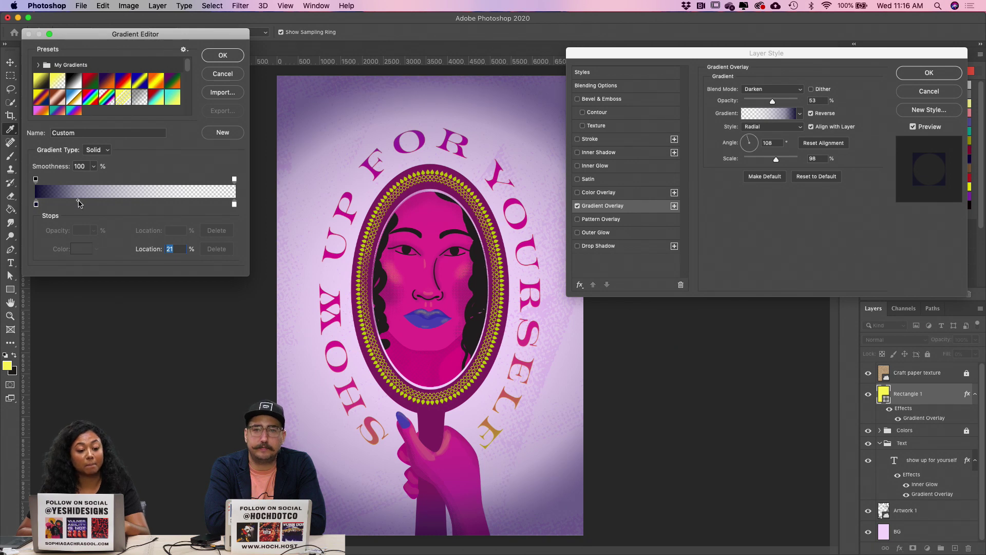
{"action": "left_click", "coordinate": [102, 204]}
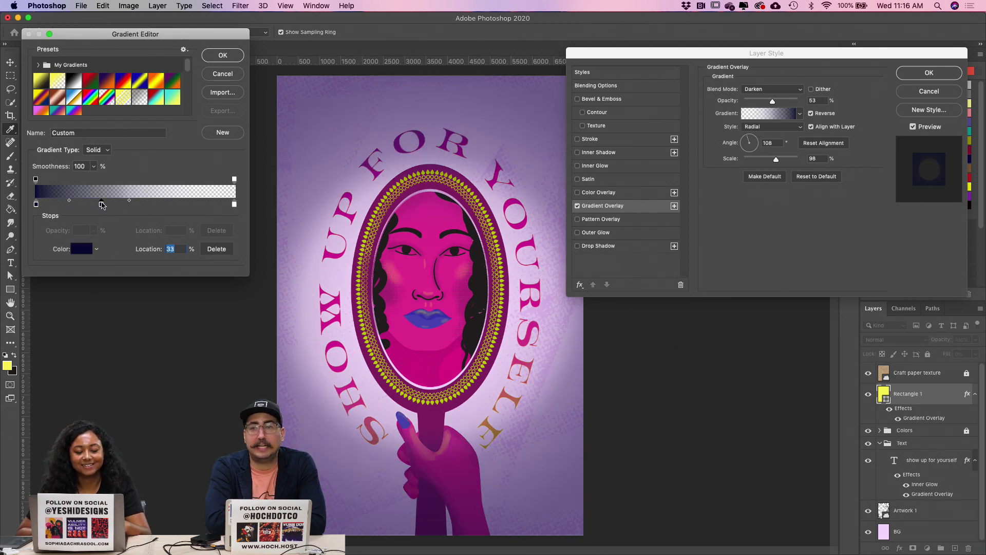
{"action": "left_click_drag", "start_coordinate": [101, 205], "coordinate": [80, 230]}
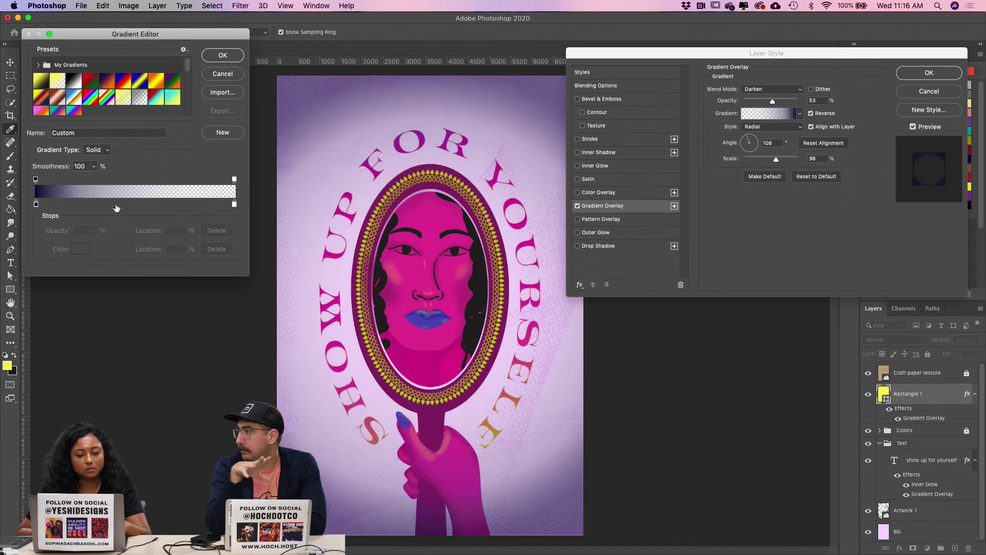
{"action": "left_click", "coordinate": [37, 203]}
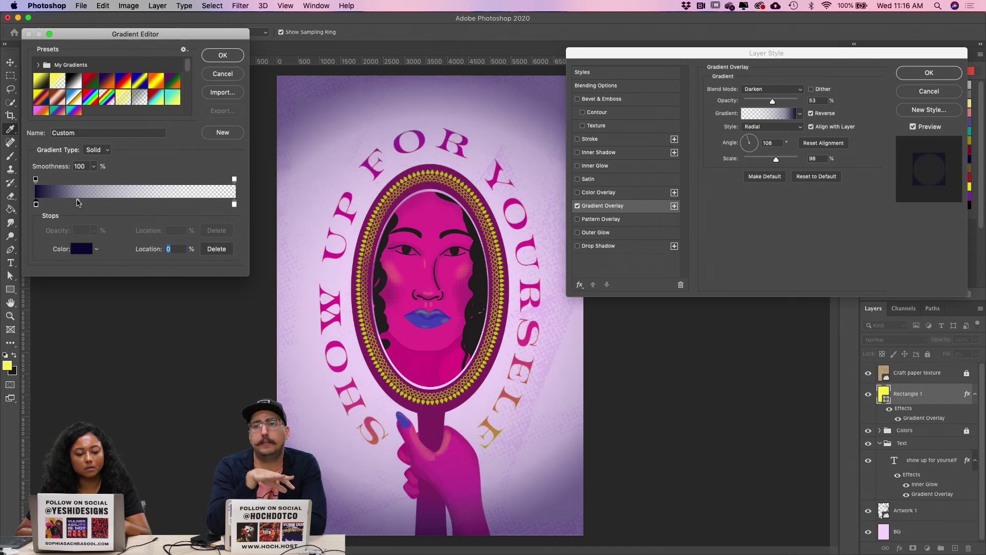
{"action": "left_click_drag", "start_coordinate": [76, 202], "coordinate": [75, 204]}
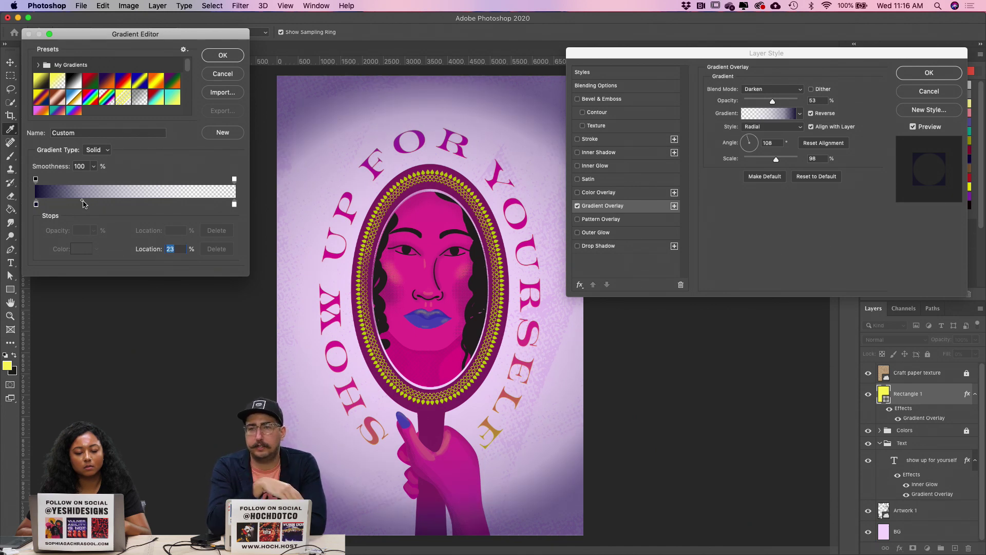
{"action": "left_click", "coordinate": [88, 204]}
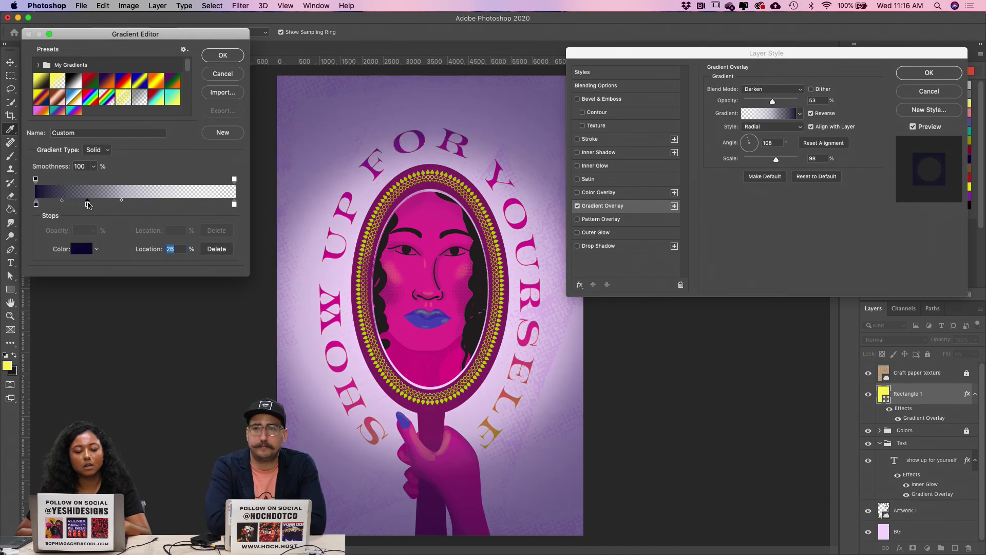
{"action": "left_click_drag", "start_coordinate": [87, 205], "coordinate": [90, 236]}
Step: Set the midpoint between the navy and white colour stops to 27% and accept the gradient
{"action": "left_click", "coordinate": [36, 204]}
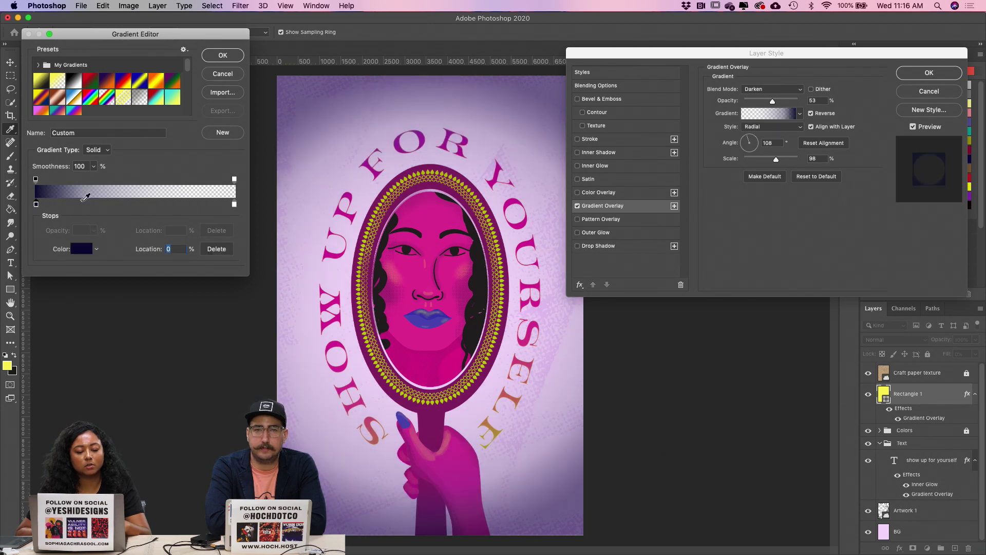
{"action": "left_click_drag", "start_coordinate": [82, 203], "coordinate": [90, 204]}
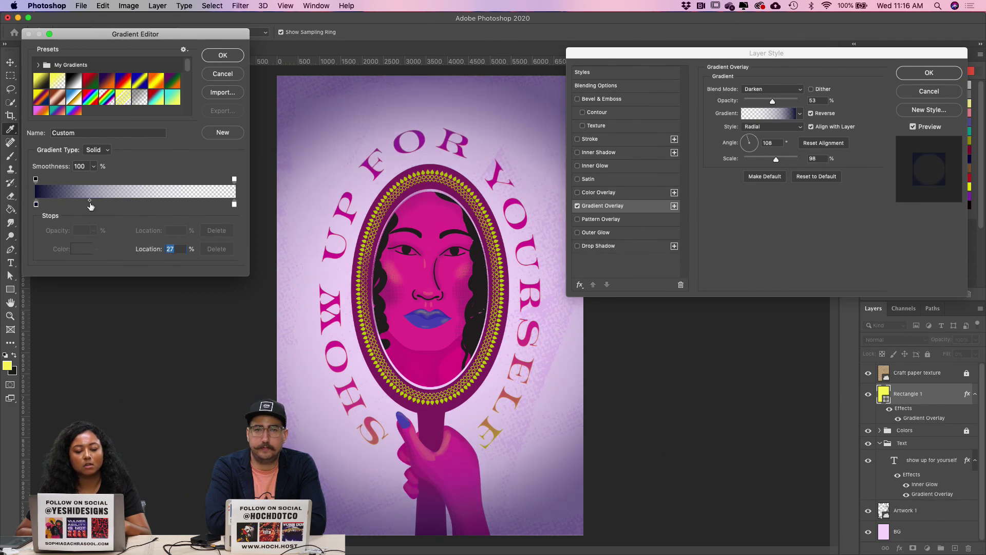
{"action": "left_click", "coordinate": [222, 55]}
Step: Set the gradient overlay's scale to 112% and its opacity to 55%
{"action": "left_click_drag", "start_coordinate": [776, 159], "coordinate": [785, 162]}
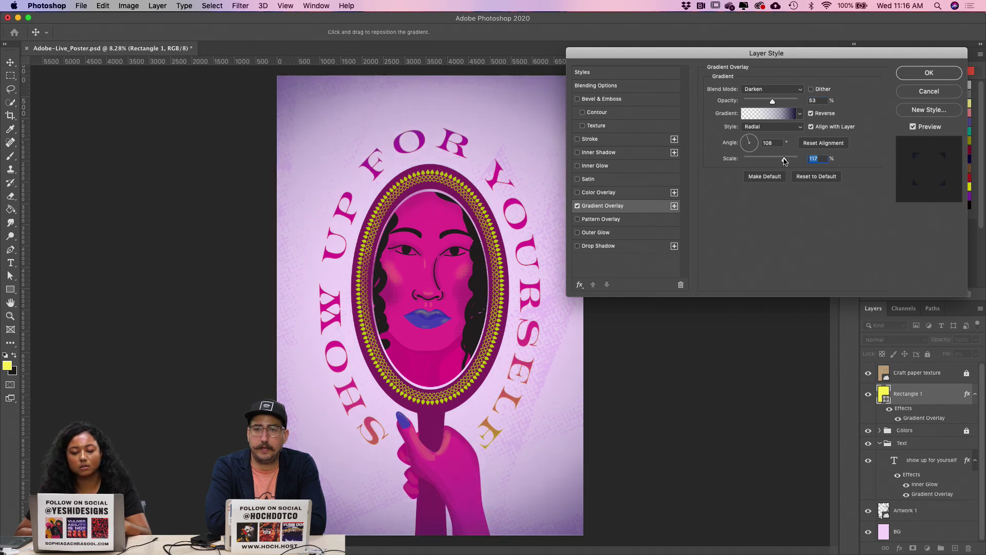
{"action": "left_click", "coordinate": [780, 101]}
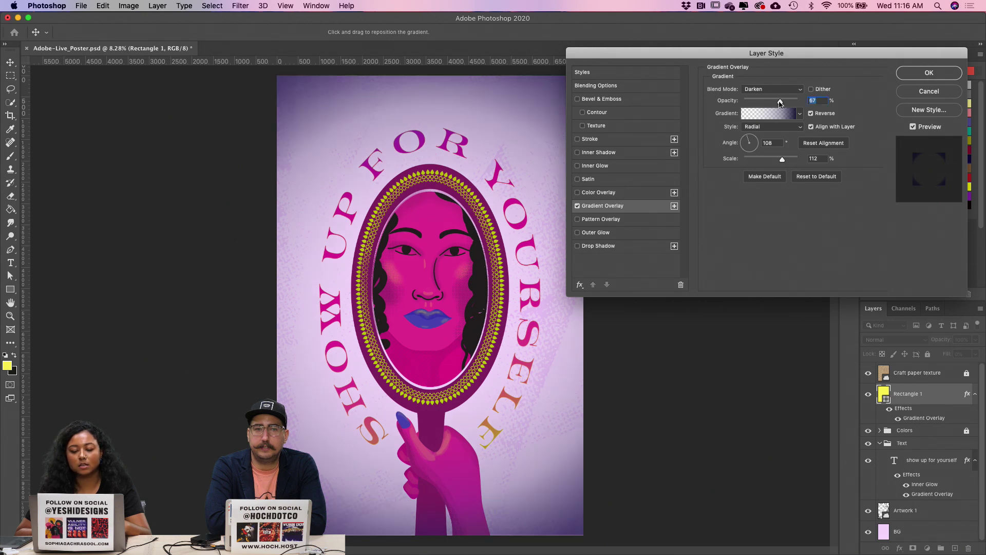
{"action": "left_click_drag", "start_coordinate": [780, 102], "coordinate": [774, 104]}
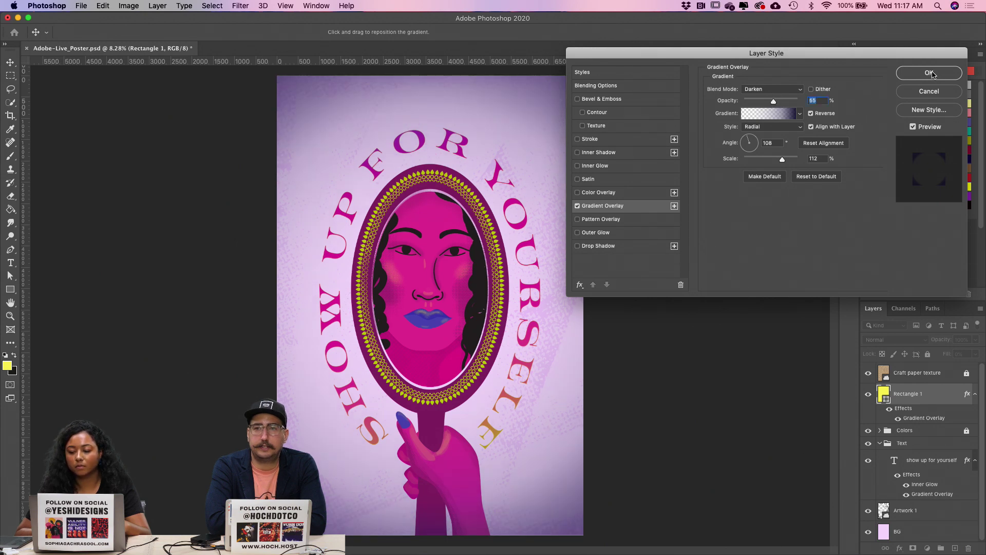
Step: Set the gradient overlay's blend mode to Multiply and accept the layer style
{"action": "left_click", "coordinate": [764, 89]}
{"action": "left_click", "coordinate": [764, 92]}
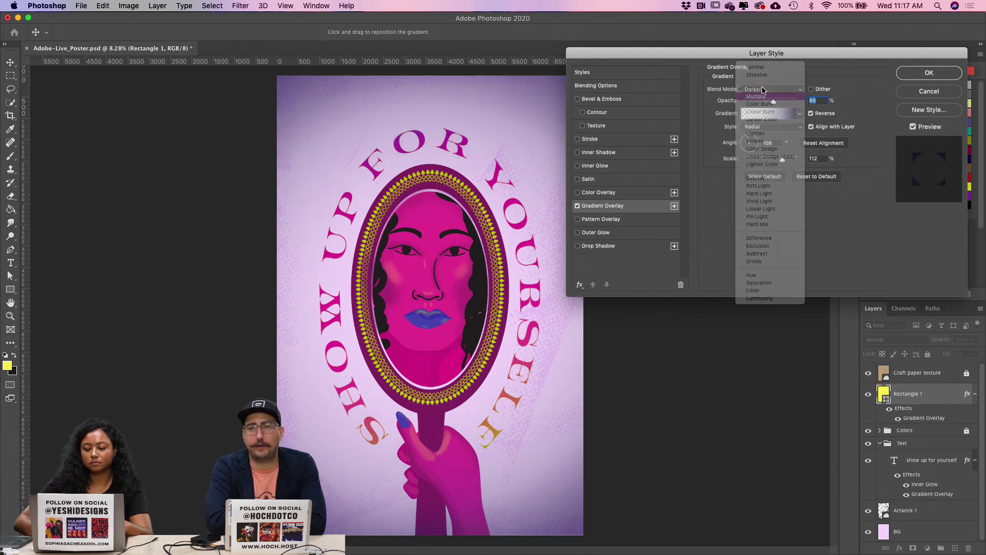
{"action": "left_click", "coordinate": [763, 90]}
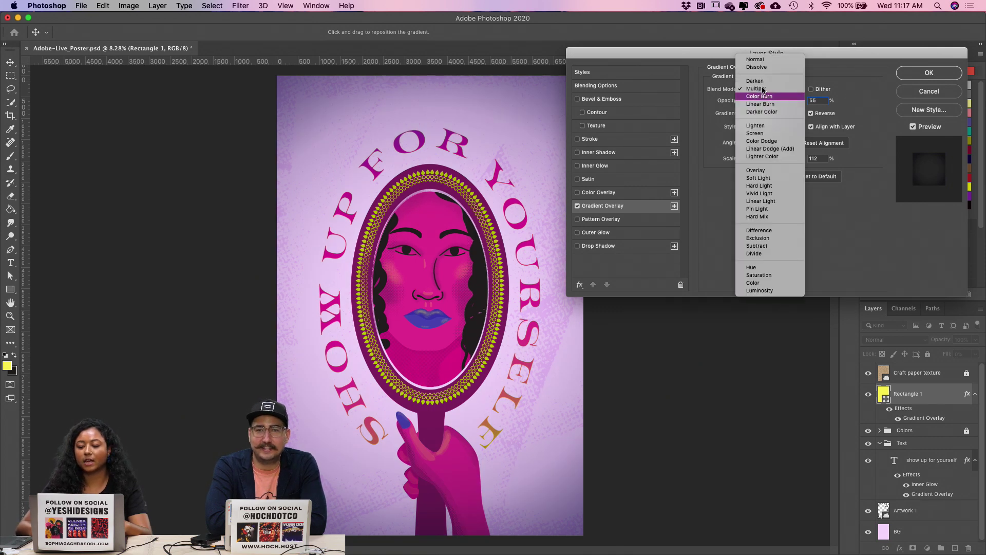
{"action": "left_click", "coordinate": [758, 89]}
{"action": "left_click", "coordinate": [931, 73]}
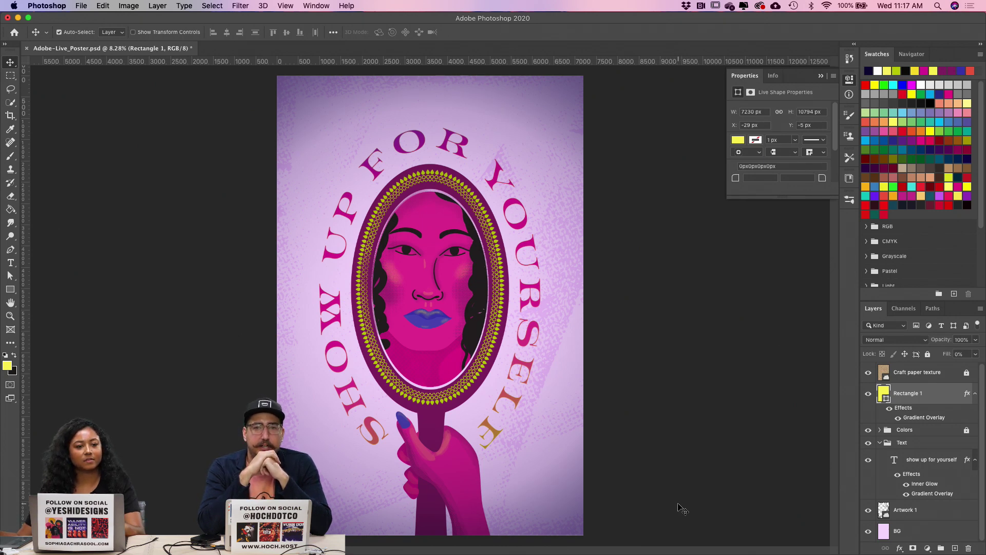
Step: Add a new empty layer and move it above the Craft paper texture layer
{"action": "key", "text": "b"}
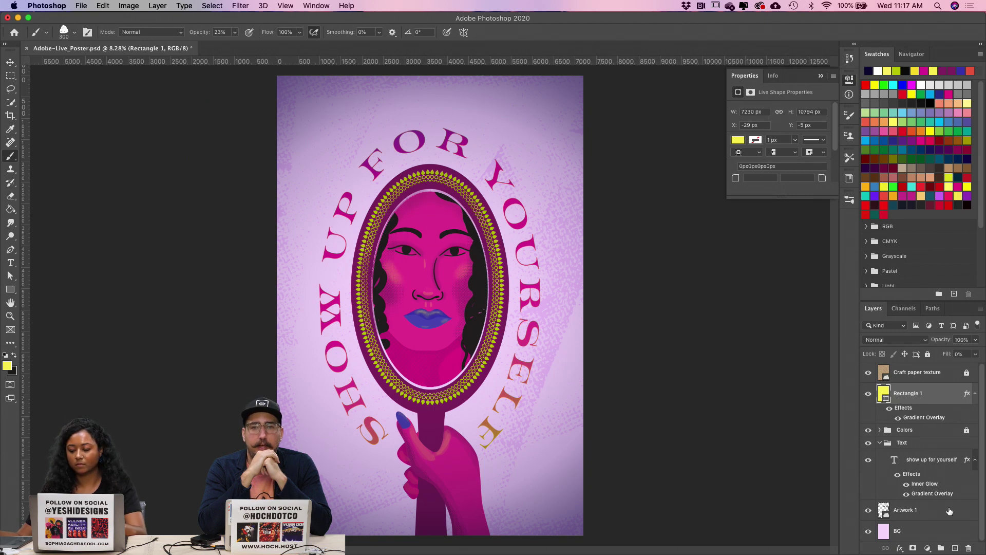
{"action": "left_click", "coordinate": [953, 548]}
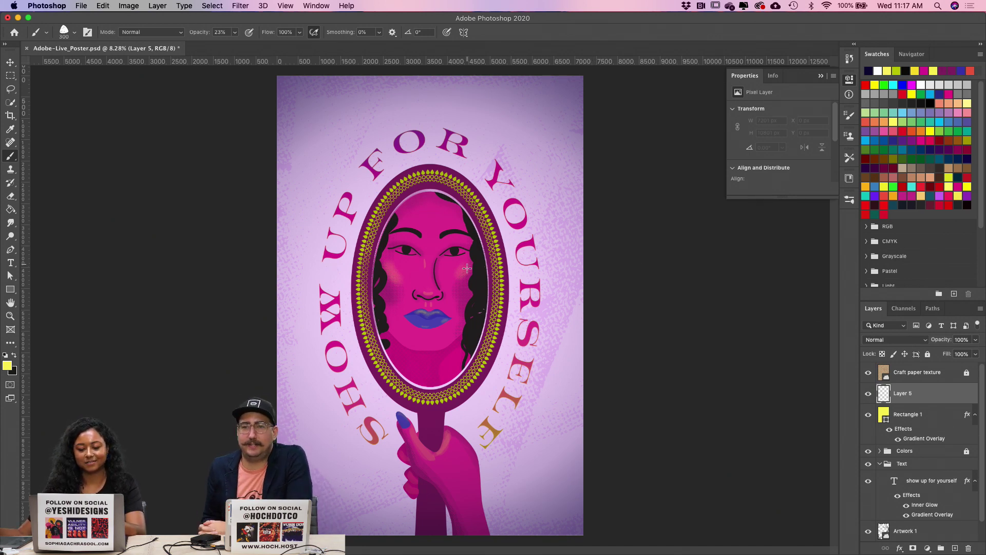
{"action": "key", "text": "z"}
{"action": "mouse_move", "coordinate": [459, 265]}
{"action": "left_mouse_down"}
{"action": "mouse_move", "coordinate": [494, 265]}
{"action": "mouse_move", "coordinate": [417, 265]}
{"action": "mouse_move", "coordinate": [452, 265]}
{"action": "left_mouse_up"}
{"action": "key", "text": "b"}
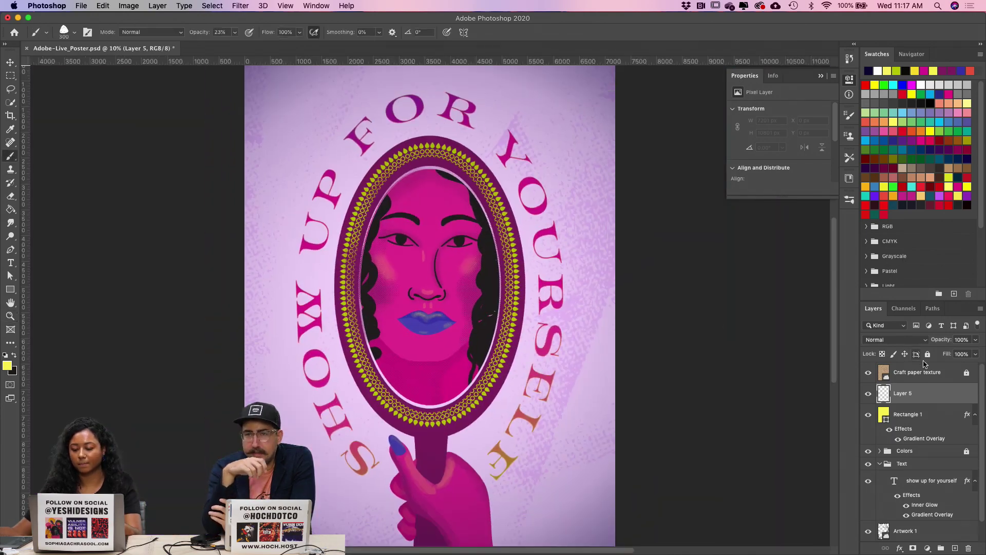
{"action": "left_click_drag", "start_coordinate": [926, 393], "coordinate": [923, 374]}
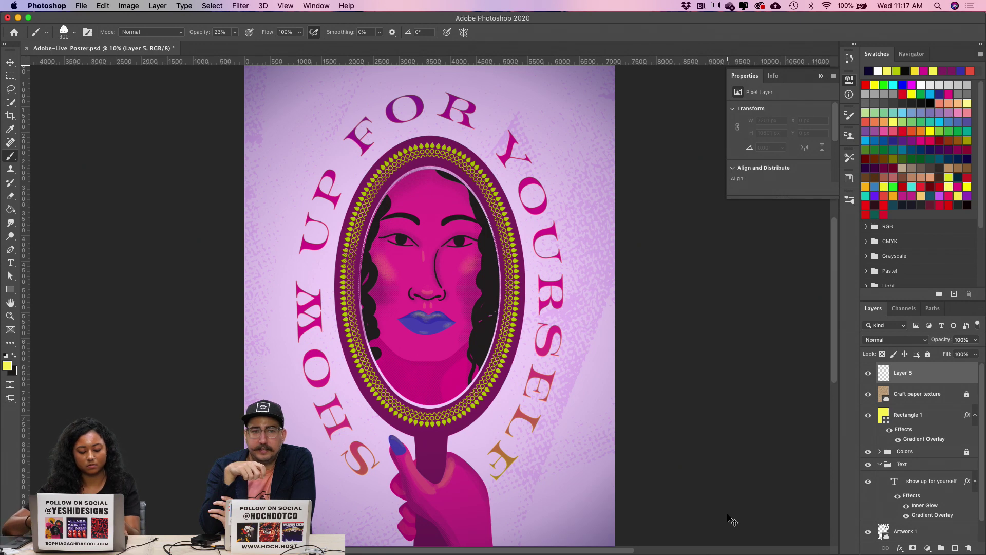
Step: Create a top layer in Overlay mode filled with 50% gray, and delete the empty layer beneath it
{"action": "key", "text": "super+shift+n"}
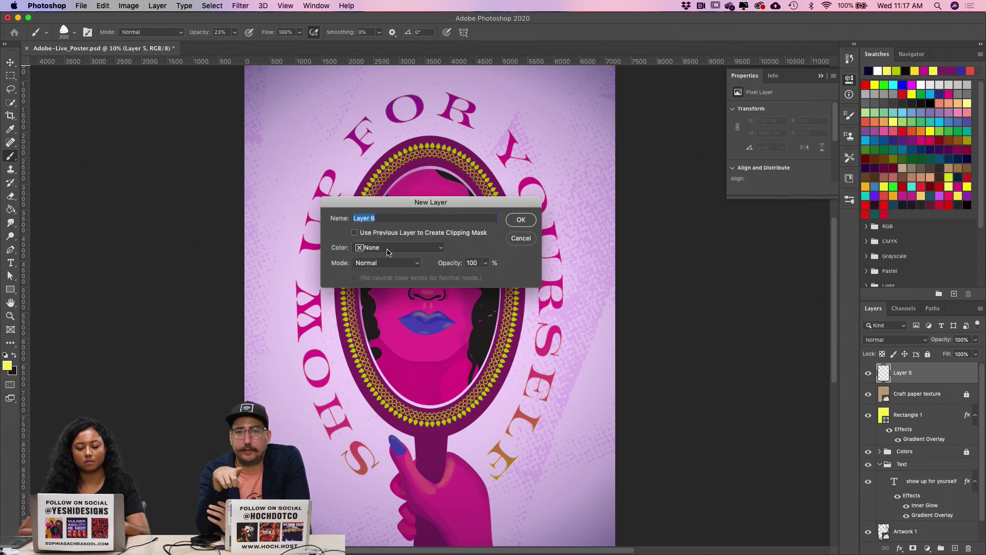
{"action": "left_click", "coordinate": [421, 262]}
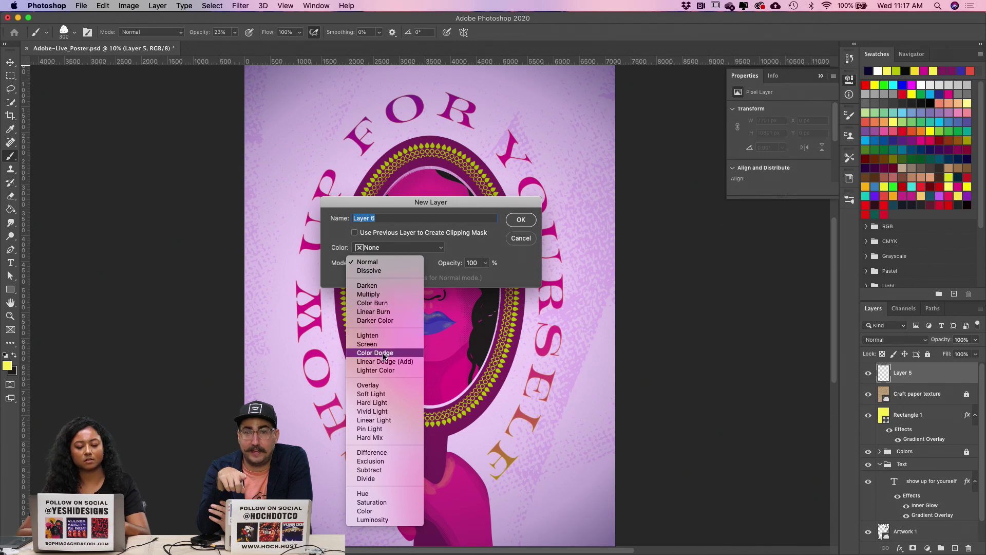
{"action": "left_click", "coordinate": [368, 384]}
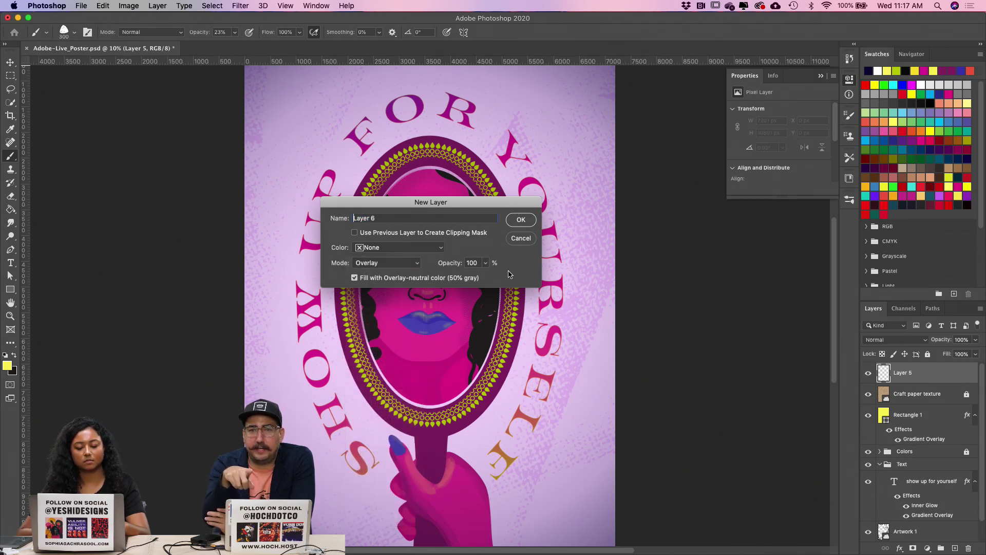
{"action": "left_click", "coordinate": [523, 219]}
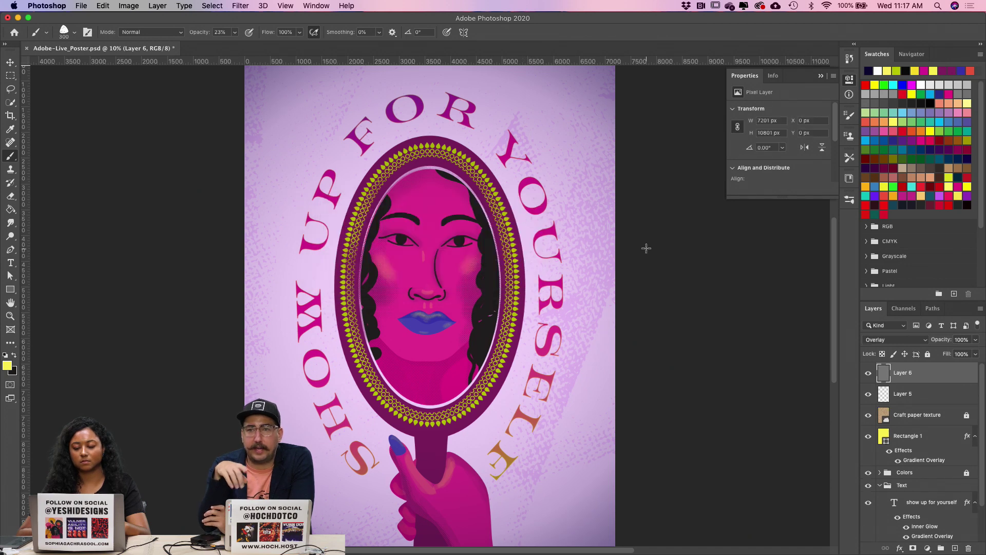
{"action": "key", "text": "super+minus"}
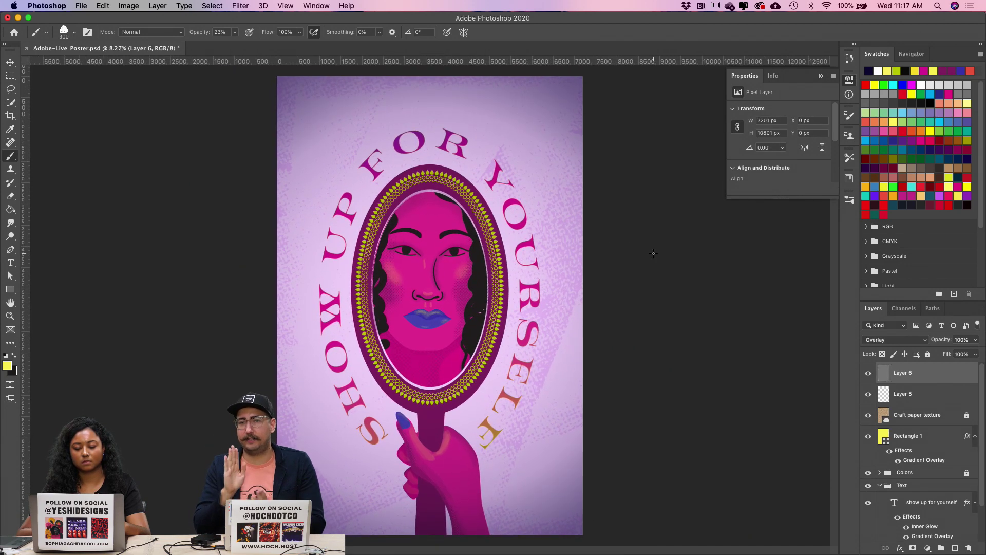
{"action": "left_click", "coordinate": [948, 400]}
{"action": "left_click", "coordinate": [969, 549]}
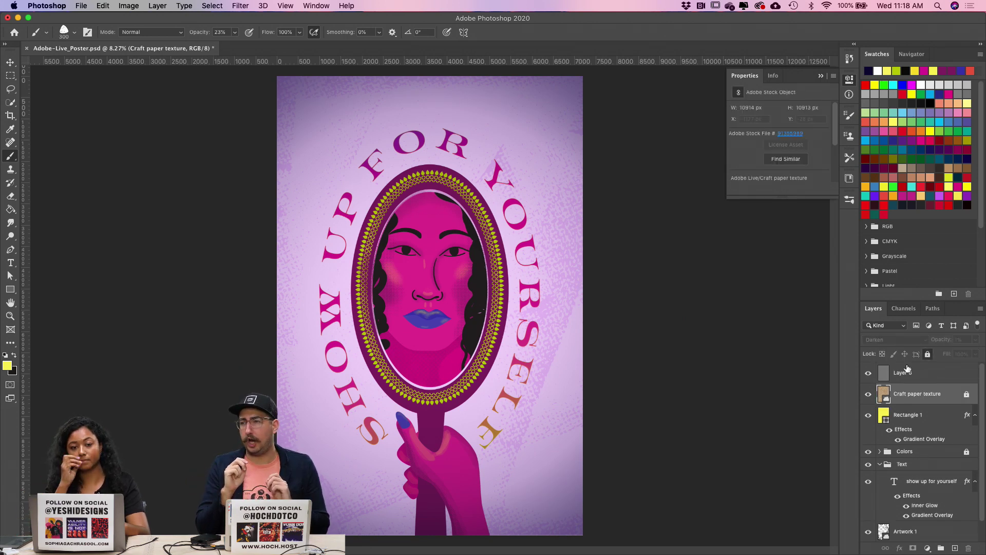
Step: Choose the Dodge tool, enlarge its brush to 200 px, and select the gray Overlay layer
{"action": "key", "text": "o"}
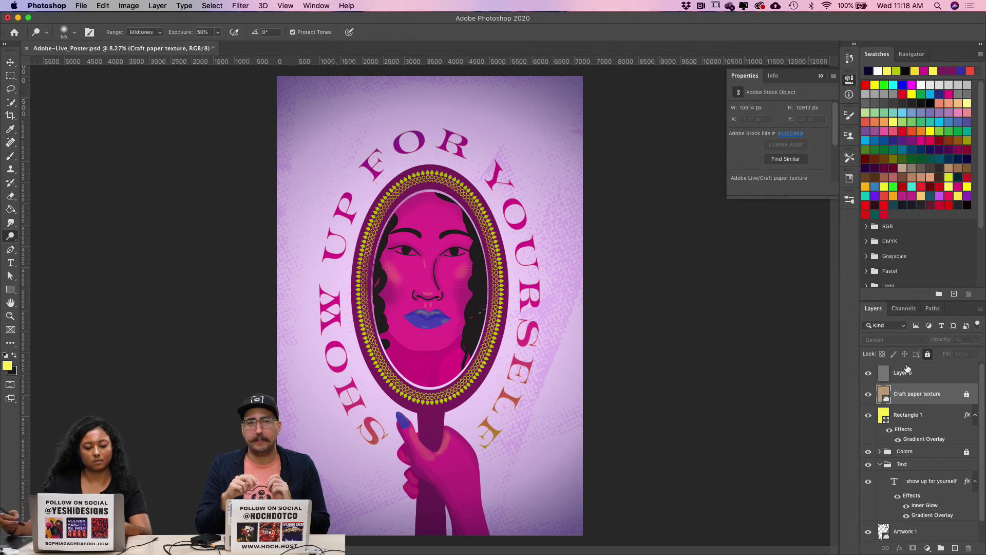
{"action": "right_click", "coordinate": [15, 239]}
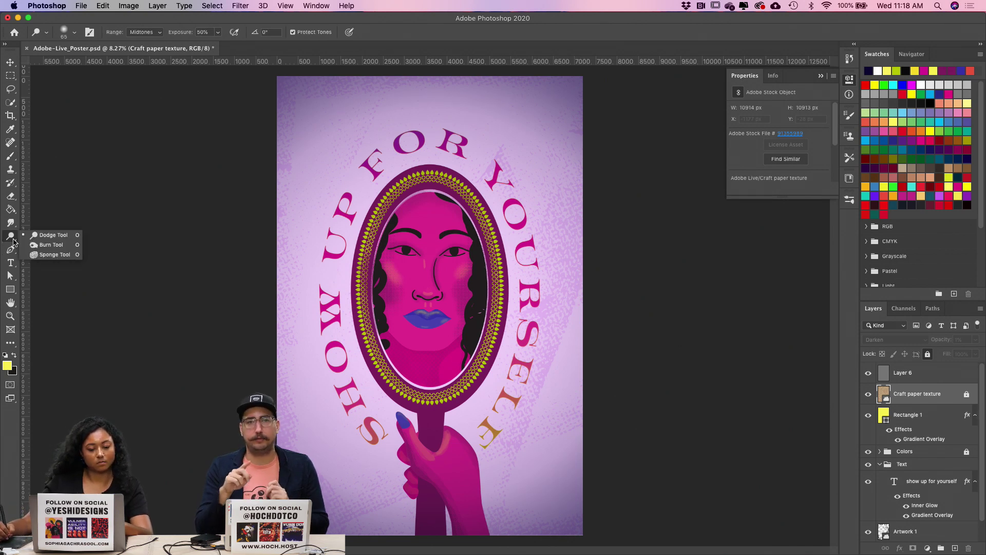
{"action": "left_click", "coordinate": [64, 238]}
{"action": "key", "text": "bracketright"}
{"action": "key", "text": "bracketright"}
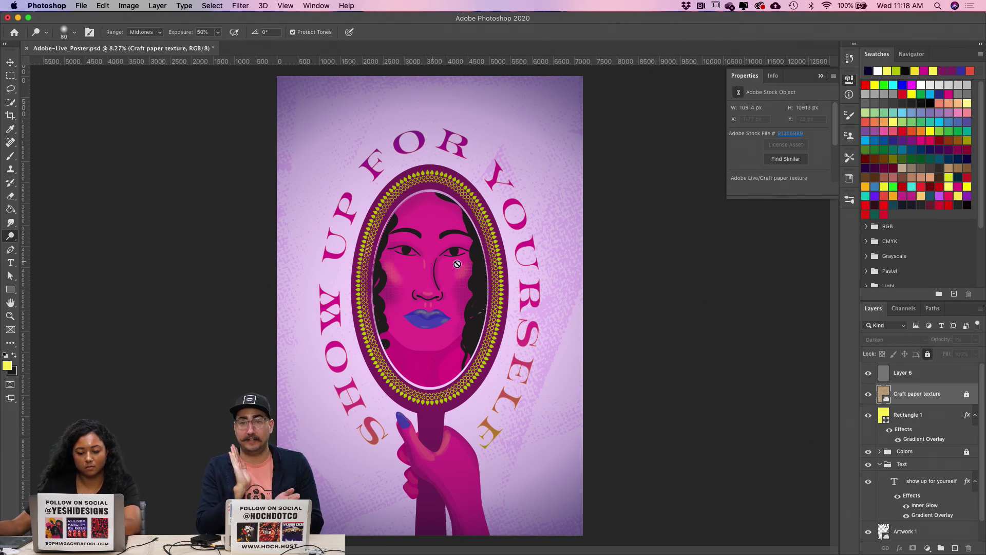
{"action": "left_click", "coordinate": [914, 372]}
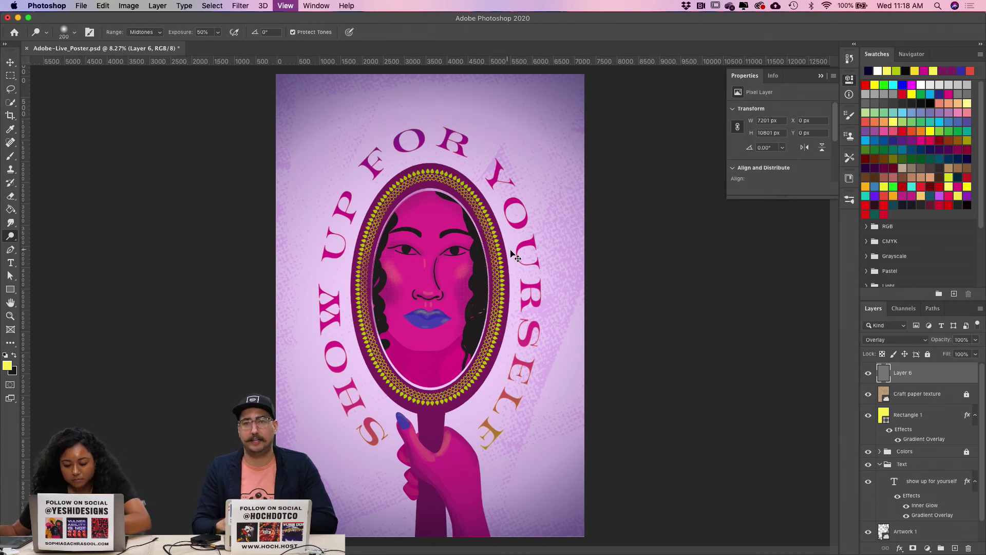
Step: Try a dodge highlight on the cheek between the nose line and the blush, and undo it
{"action": "key", "text": "super+equal"}
{"action": "key", "text": "super+equal"}
{"action": "key", "text": "super+equal"}
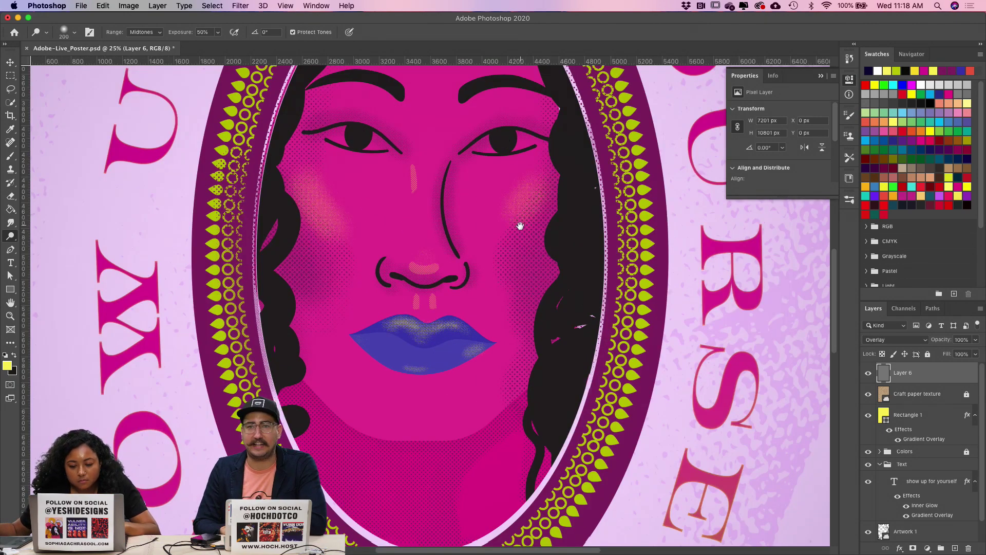
{"action": "scroll", "coordinate": [520, 224], "scroll_direction": "up", "scroll_amount": 3}
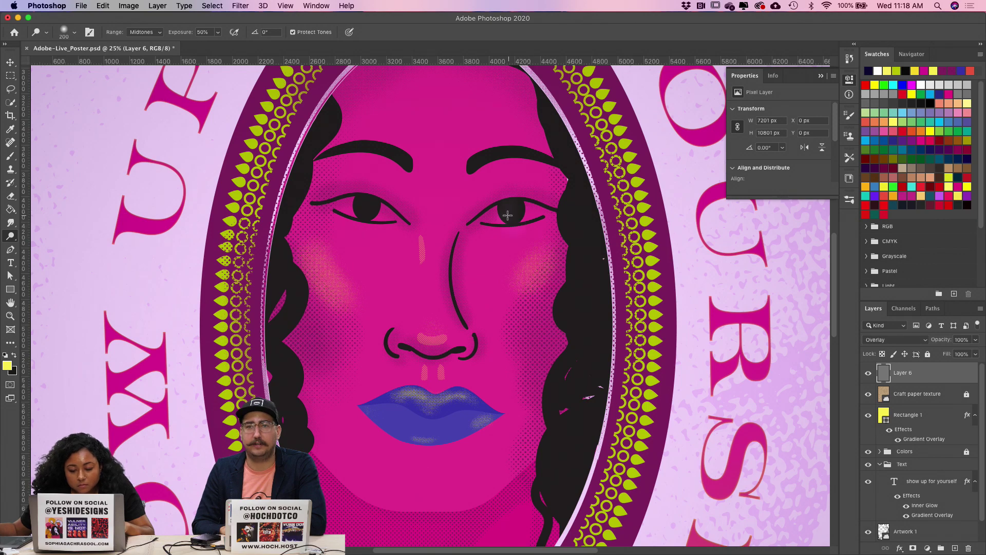
{"action": "key", "text": "super+z"}
{"action": "left_click_drag", "start_coordinate": [483, 301], "coordinate": [499, 240]}
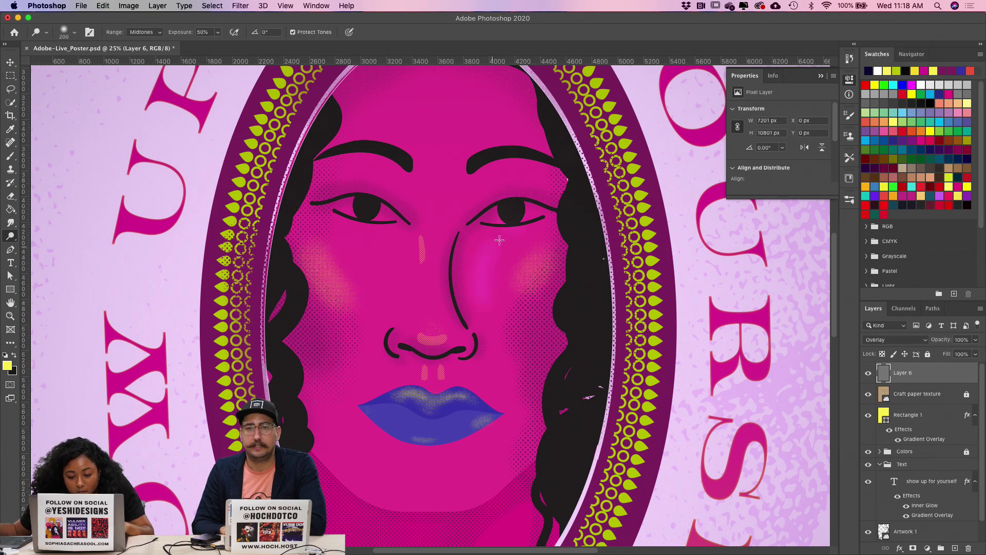
{"action": "key", "text": "super+z"}
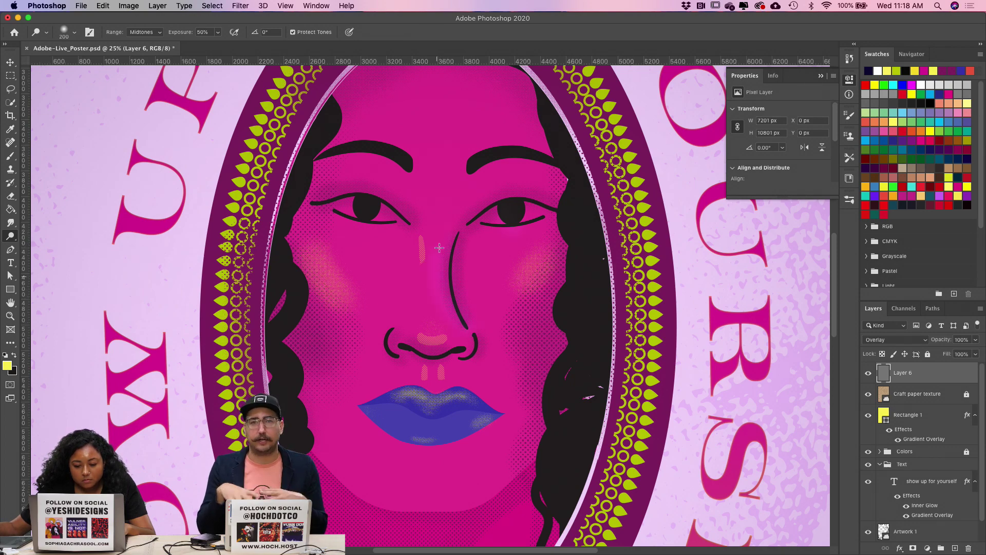
Step: Enlarge the Dodge brush to 500 px and brush soft highlights around the bridge of the nose
{"action": "key", "text": "bracketright"}
{"action": "key", "text": "bracketright"}
{"action": "key", "text": "bracketright"}
{"action": "key", "text": "bracketright"}
{"action": "key", "text": "bracketright"}
{"action": "key", "text": "bracketright"}
{"action": "key", "text": "bracketright"}
{"action": "key", "text": "bracketright"}
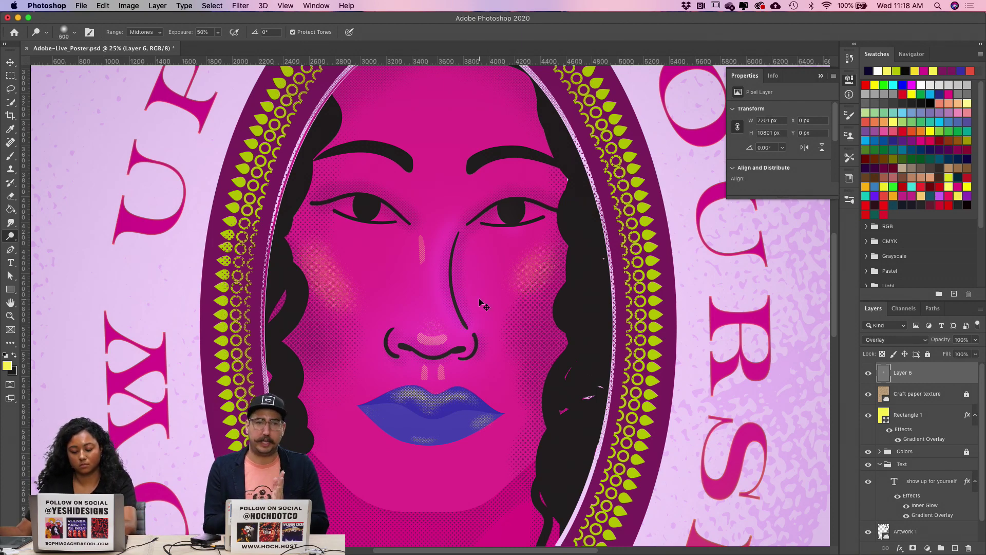
Step: Dodge highlights on the mirror frame, the handle and the background around the word FOR
{"action": "key", "text": "super+minus"}
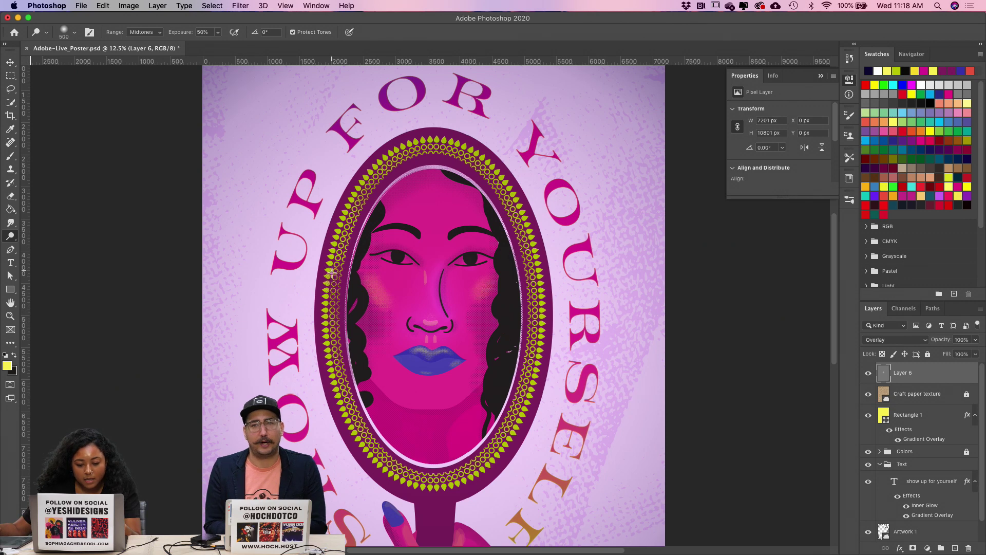
{"action": "left_click_drag", "start_coordinate": [360, 198], "coordinate": [407, 145]}
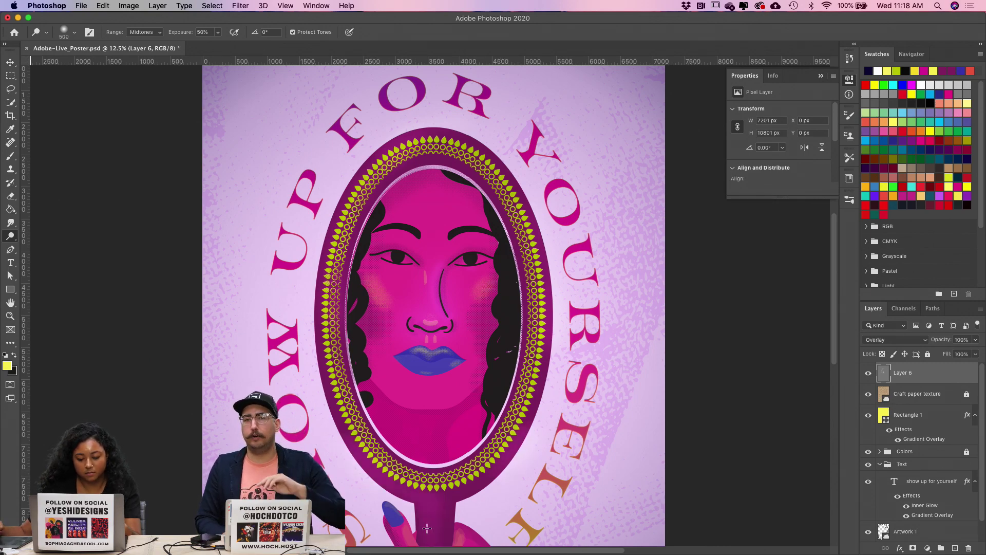
{"action": "scroll", "coordinate": [431, 513], "scroll_direction": "down", "scroll_amount": 5}
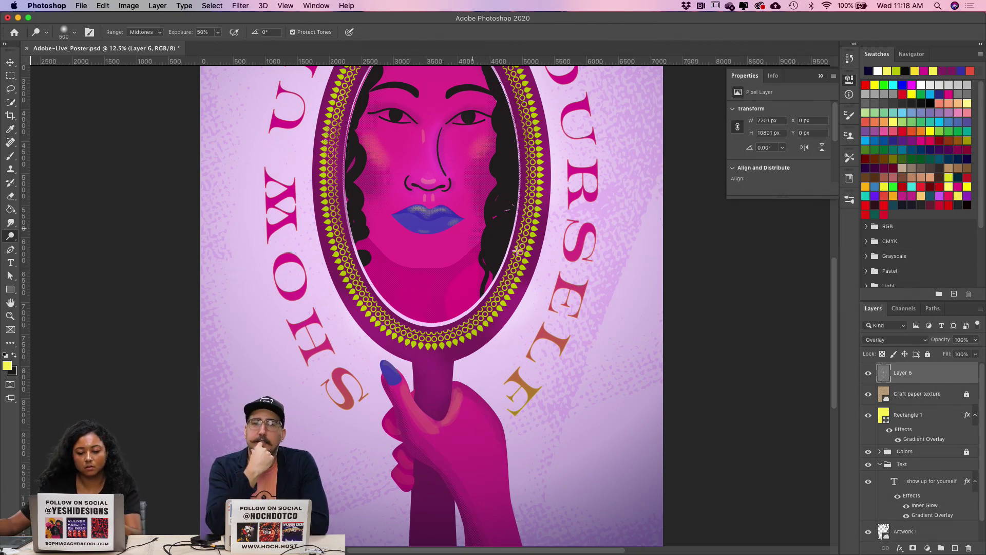
{"action": "left_click_drag", "start_coordinate": [504, 193], "coordinate": [511, 365]}
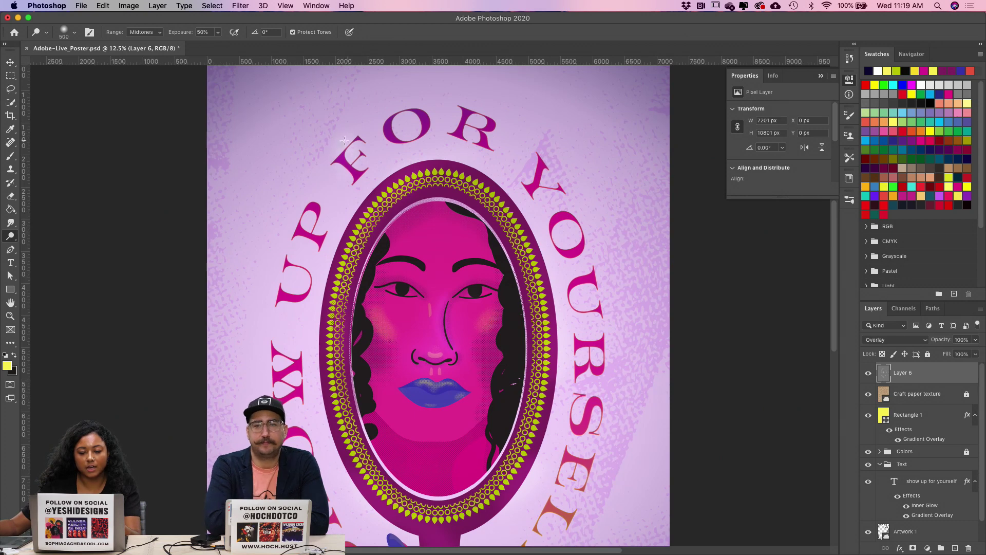
{"action": "left_click_drag", "start_coordinate": [470, 125], "coordinate": [480, 113]}
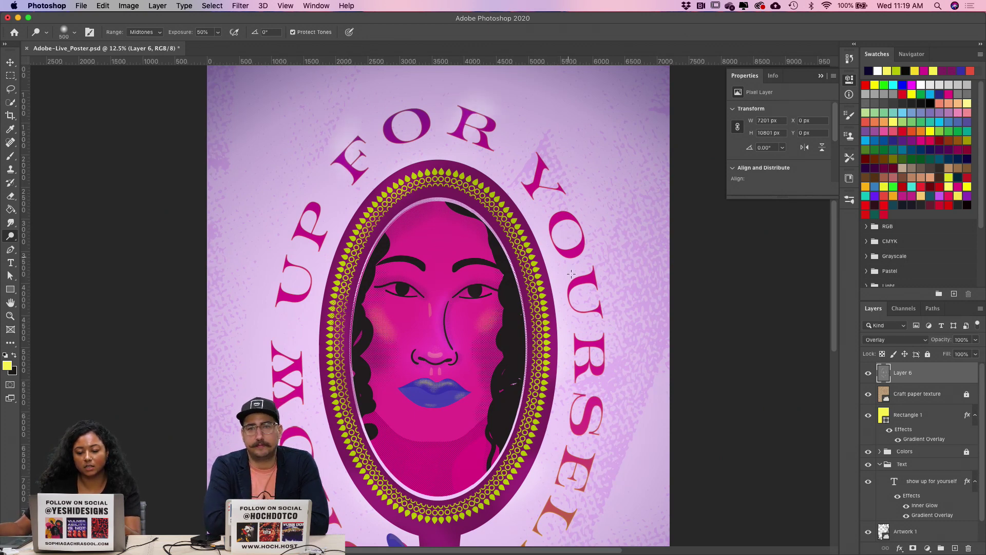
Step: Dodge the background beside the lower lettering, undo the last stroke, and add a highlight on the chin
{"action": "scroll", "coordinate": [499, 313], "scroll_direction": "down", "scroll_amount": 5}
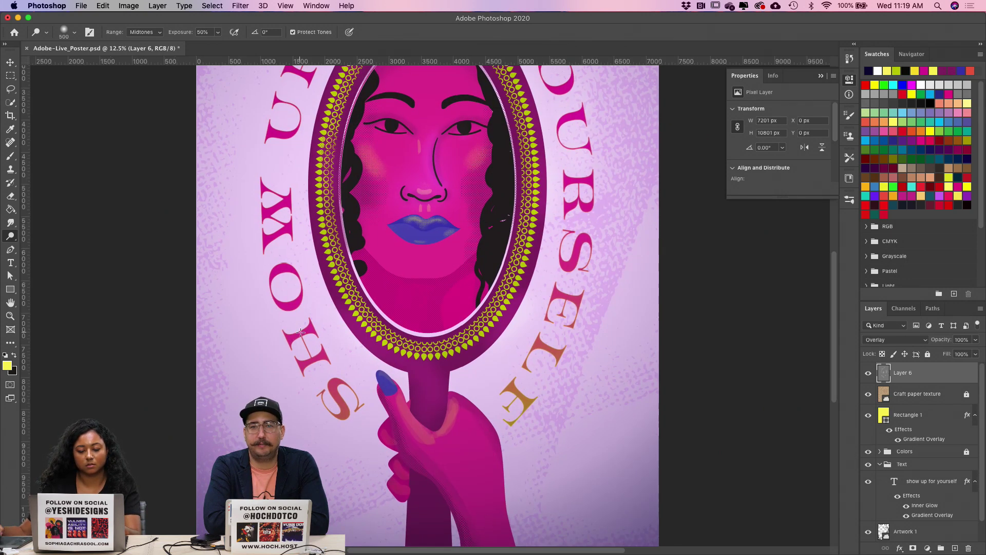
{"action": "left_click_drag", "start_coordinate": [594, 351], "coordinate": [658, 132]}
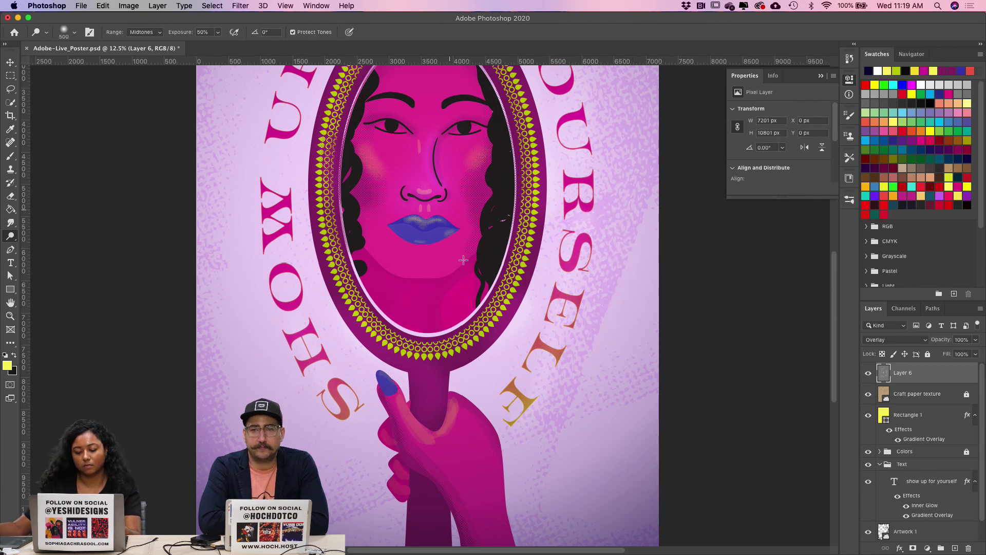
{"action": "key", "text": "super+z"}
{"action": "left_click", "coordinate": [424, 271]}
{"action": "left_click_drag", "start_coordinate": [521, 321], "coordinate": [526, 388]}
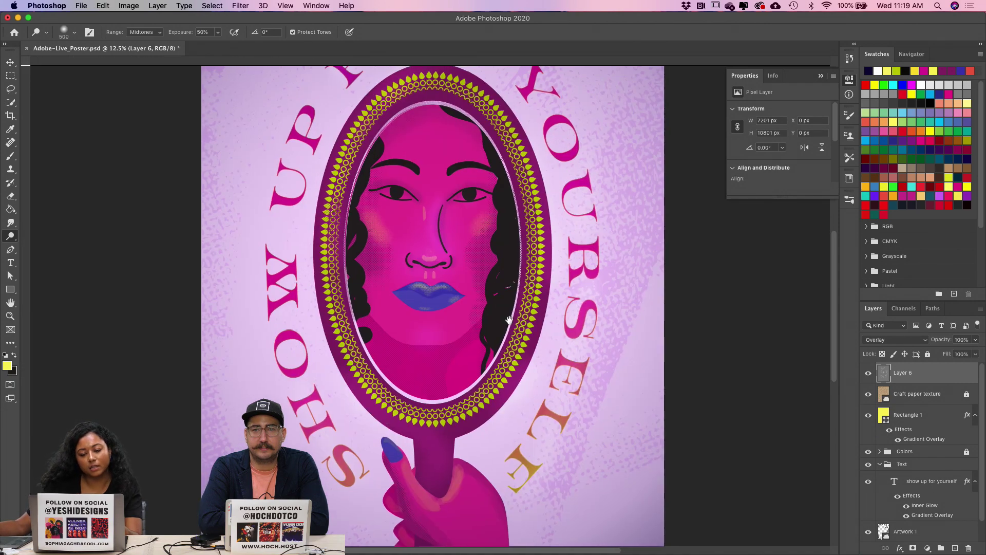
Step: Switch to the Burn tool and enlarge its brush to 125 px
{"action": "right_click", "coordinate": [10, 235]}
{"action": "left_click", "coordinate": [43, 255]}
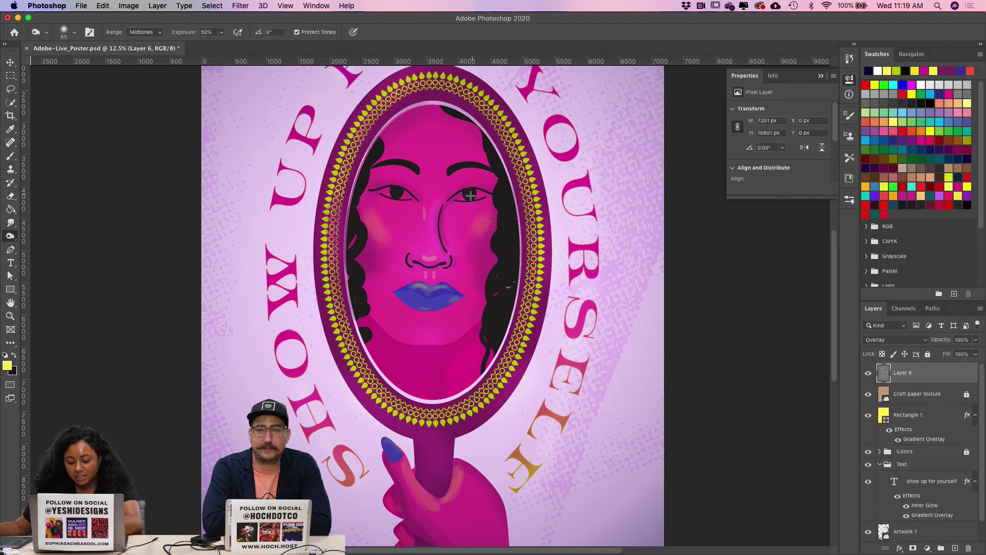
{"action": "key", "text": "bracketright"}
{"action": "key", "text": "bracketright"}
{"action": "key", "text": "bracketright"}
{"action": "key", "text": "bracketright"}
{"action": "key", "text": "bracketright"}
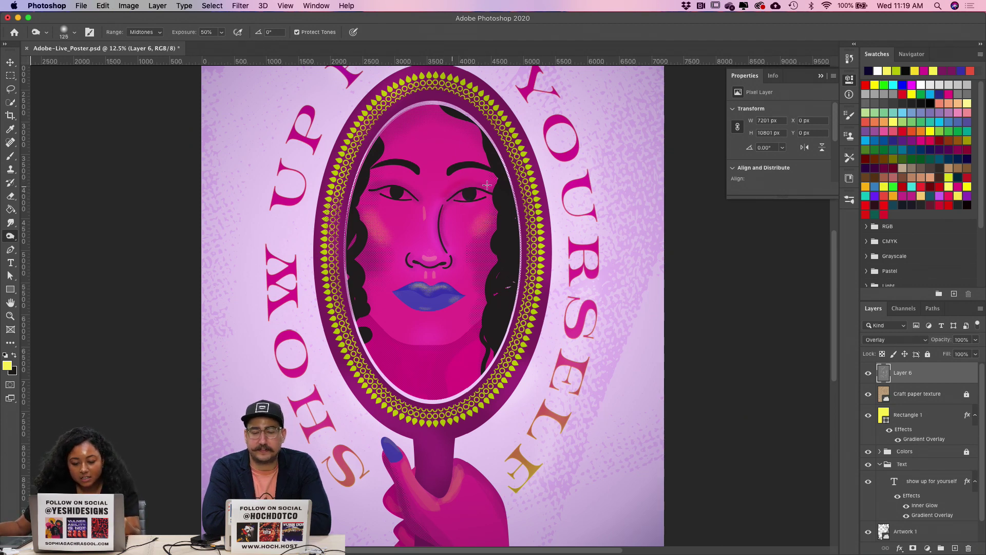
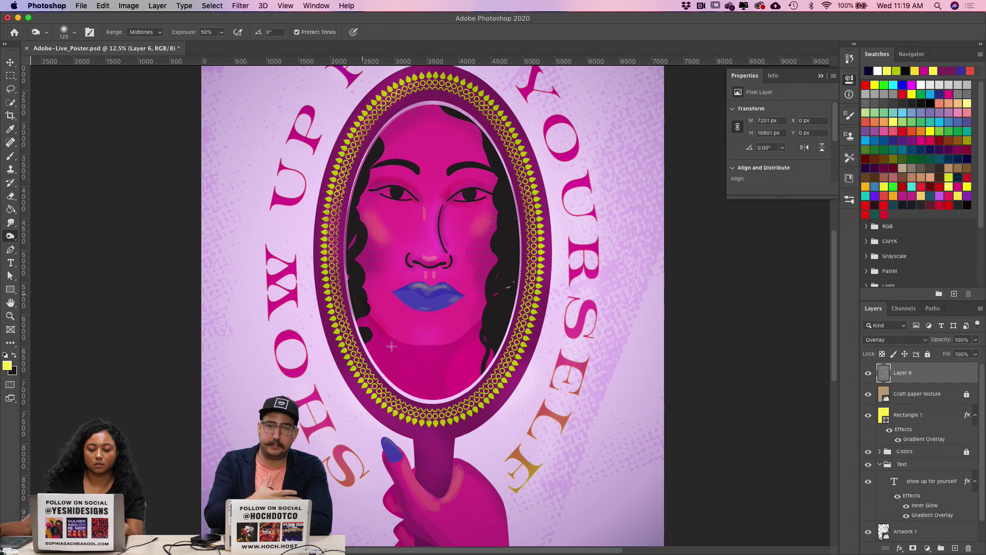
Step: Undo the last burn stroke, enlarge the Burn brush to 1400 px, and start shading the neck below the jaw
{"action": "key", "text": "super+z"}
{"action": "key", "text": "bracketright"}
{"action": "key", "text": "bracketright"}
{"action": "key", "text": "bracketright"}
{"action": "key", "text": "bracketright"}
{"action": "key", "text": "bracketright"}
{"action": "key", "text": "bracketright"}
{"action": "key", "text": "bracketright"}
{"action": "key", "text": "bracketright"}
{"action": "key", "text": "bracketright"}
{"action": "key", "text": "bracketright"}
{"action": "key", "text": "bracketright"}
{"action": "key", "text": "bracketright"}
{"action": "key", "text": "bracketright"}
{"action": "key", "text": "bracketright"}
{"action": "key", "text": "bracketright"}
{"action": "key", "text": "bracketright"}
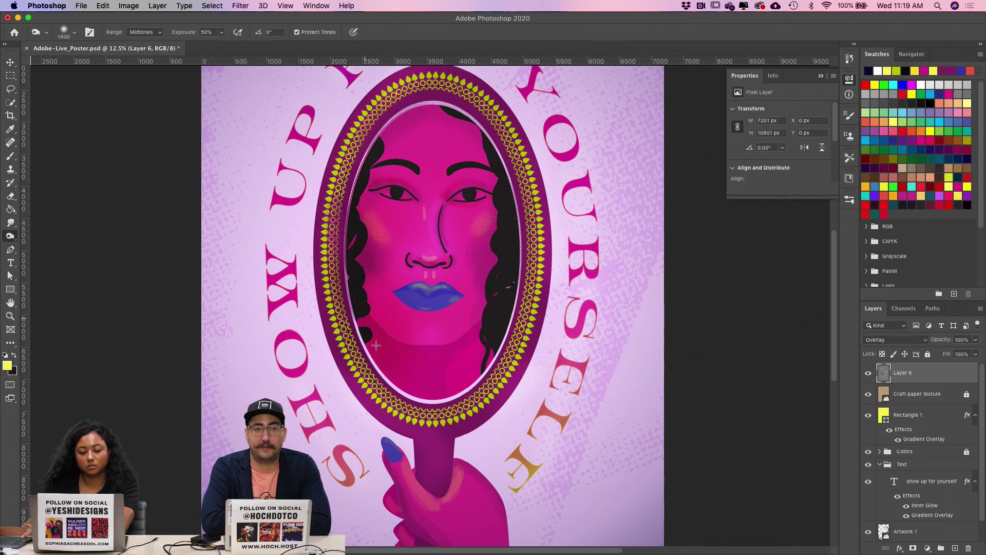
Step: Deepen the burned shadow across the neck under the chin and reduce the Burn brush to 800 px
{"action": "key", "text": "bracketleft"}
{"action": "key", "text": "bracketleft"}
{"action": "key", "text": "bracketleft"}
{"action": "key", "text": "bracketleft"}
{"action": "key", "text": "bracketleft"}
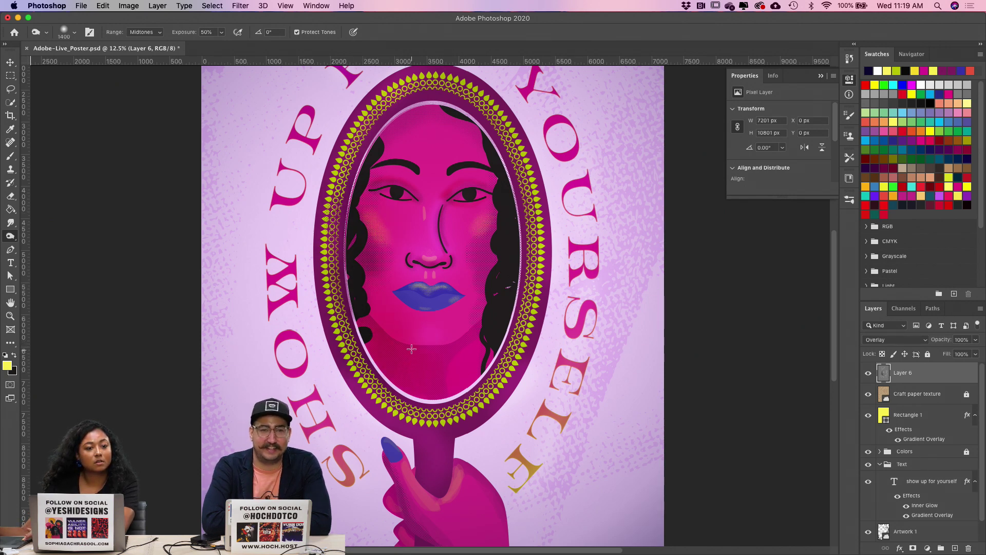
{"action": "key", "text": "bracketleft"}
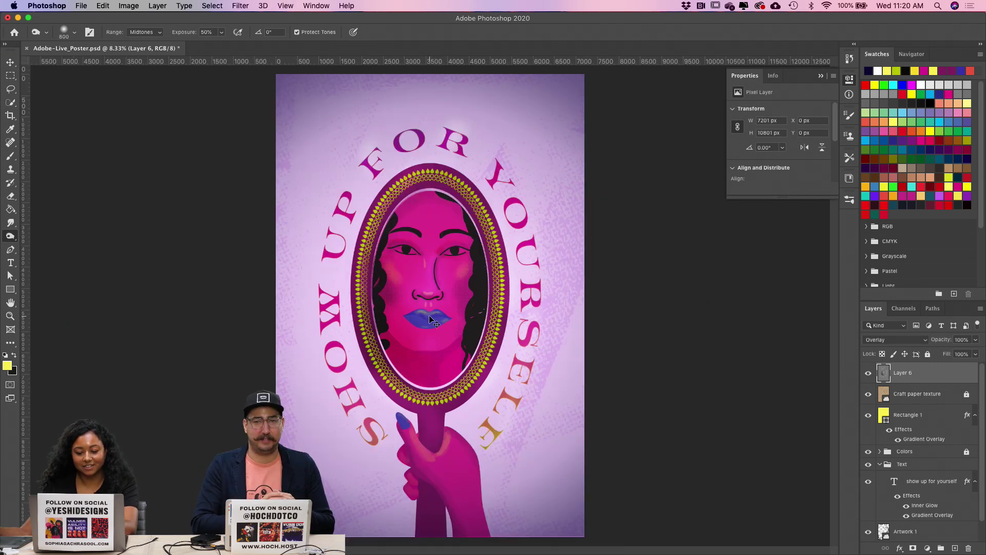
Step: Try to burn the background outside the lower end of YOURSELF, and undo the stroke
{"action": "key", "text": "super+minus"}
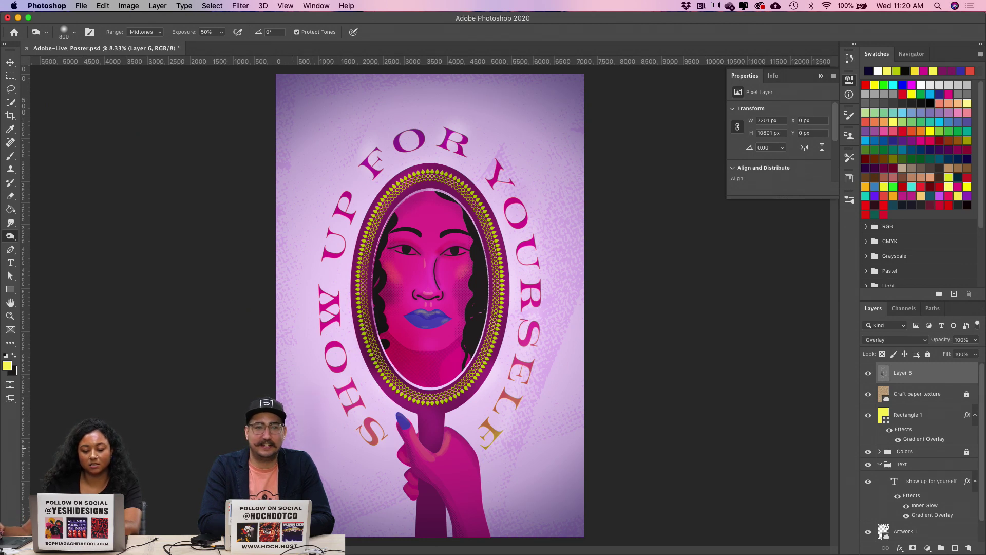
{"action": "mouse_move", "coordinate": [540, 488]}
{"action": "left_mouse_down"}
{"action": "mouse_move", "coordinate": [560, 416]}
{"action": "mouse_move", "coordinate": [553, 354]}
{"action": "left_mouse_up"}
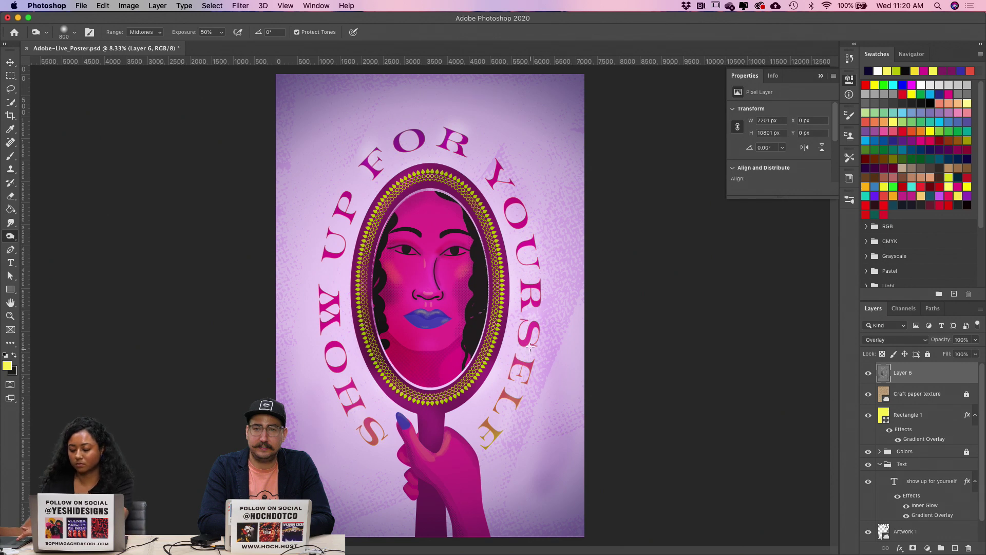
{"action": "key", "text": "super+z"}
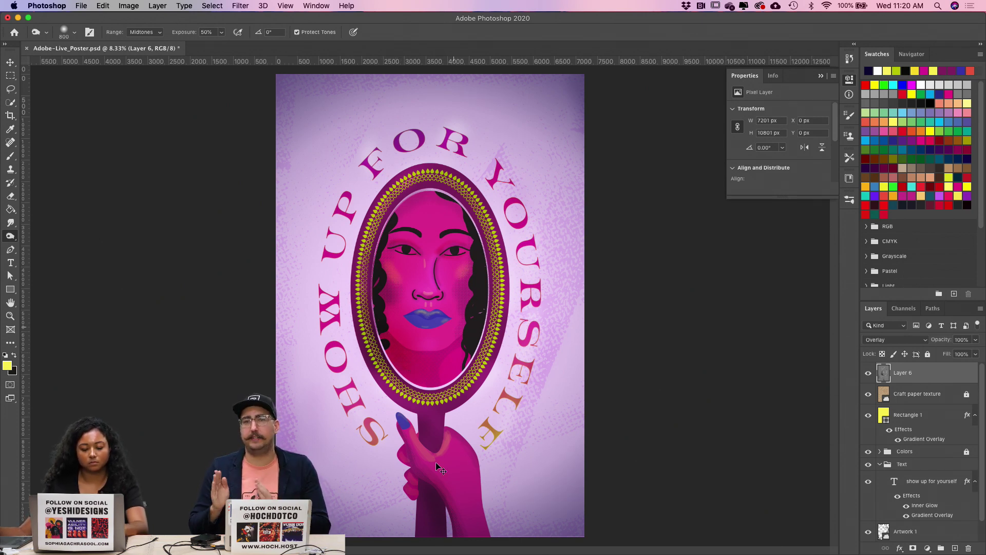
Step: Switch to Illustrator and view the flat poster in Adobe-Live.ai for comparison with the textured version
{"action": "key", "text": "ctrl+Right"}
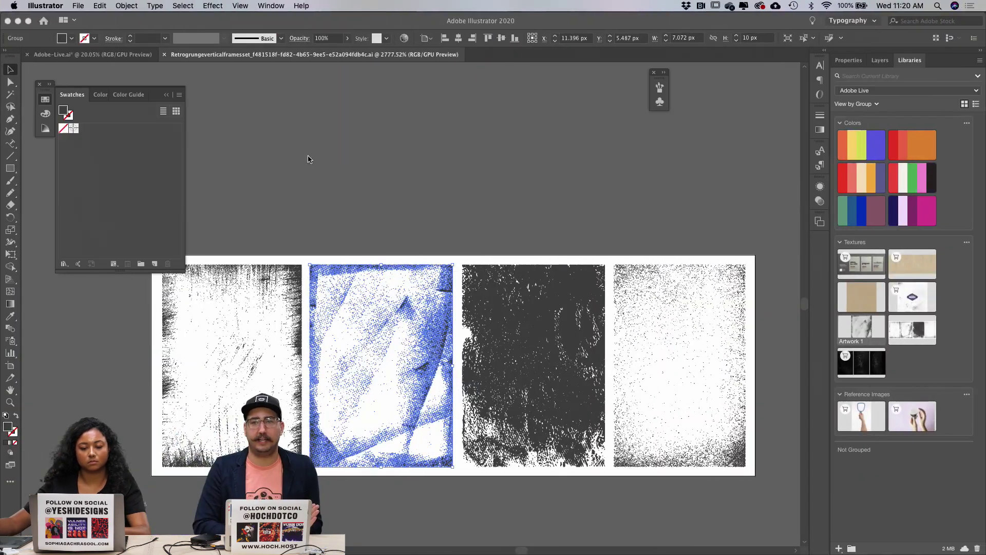
{"action": "left_click", "coordinate": [88, 55]}
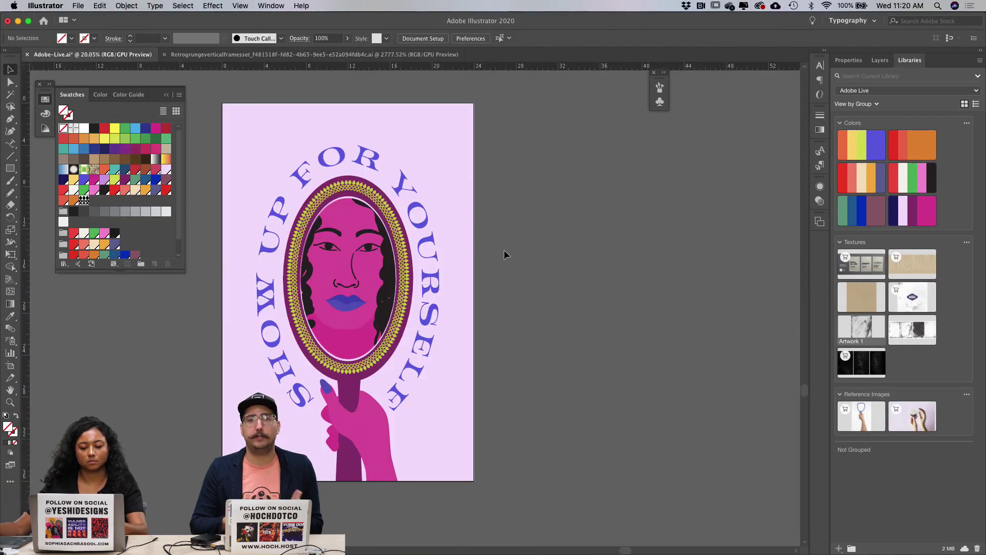
{"action": "left_click_drag", "start_coordinate": [596, 252], "coordinate": [696, 282]}
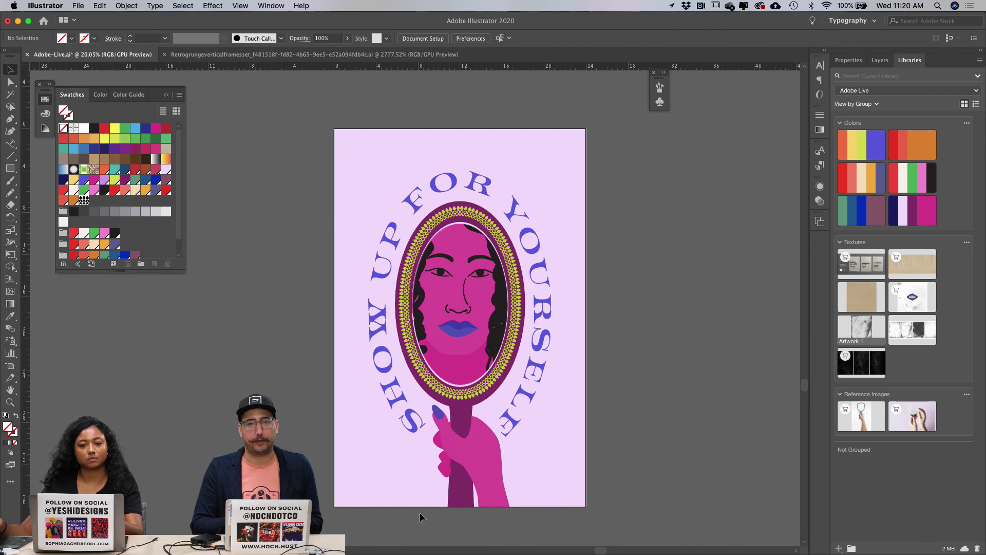
{"action": "scroll", "coordinate": [464, 327], "scroll_direction": "up", "scroll_amount": 2}
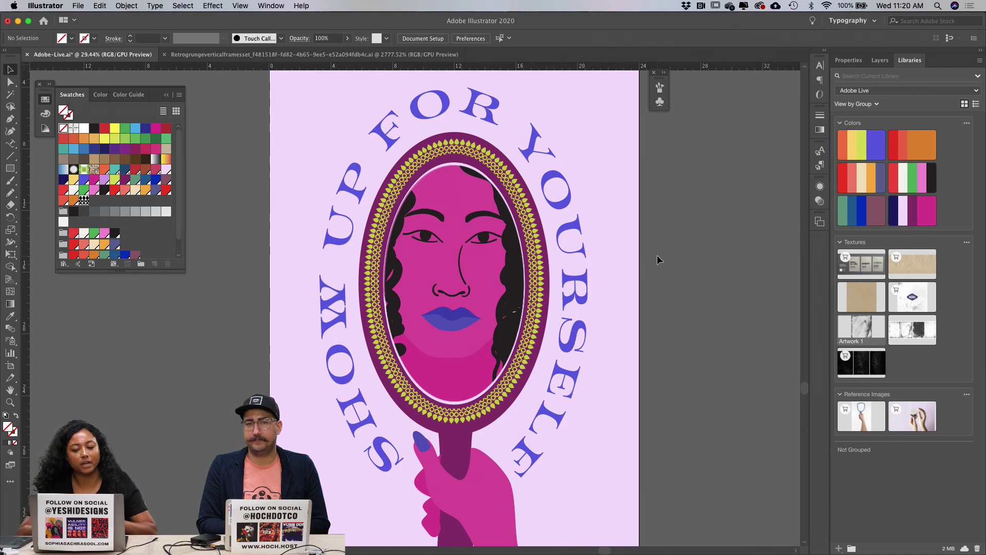
Step: Switch back to Photoshop and expand the Colors group to review the poster's layer structure
{"action": "key", "text": "super+Tab"}
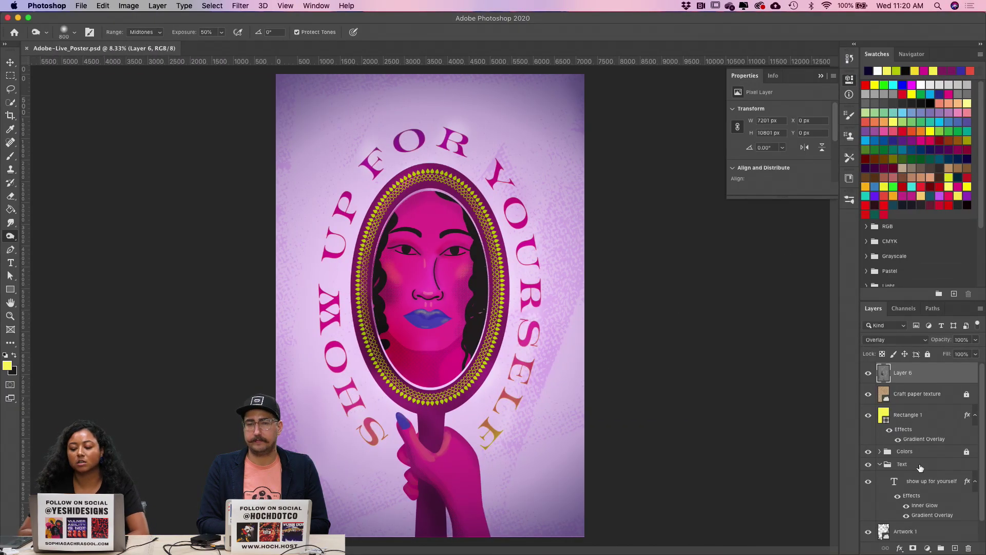
{"action": "scroll", "coordinate": [921, 468], "scroll_direction": "down", "scroll_amount": 2}
{"action": "scroll", "coordinate": [921, 468], "scroll_direction": "up", "scroll_amount": 2}
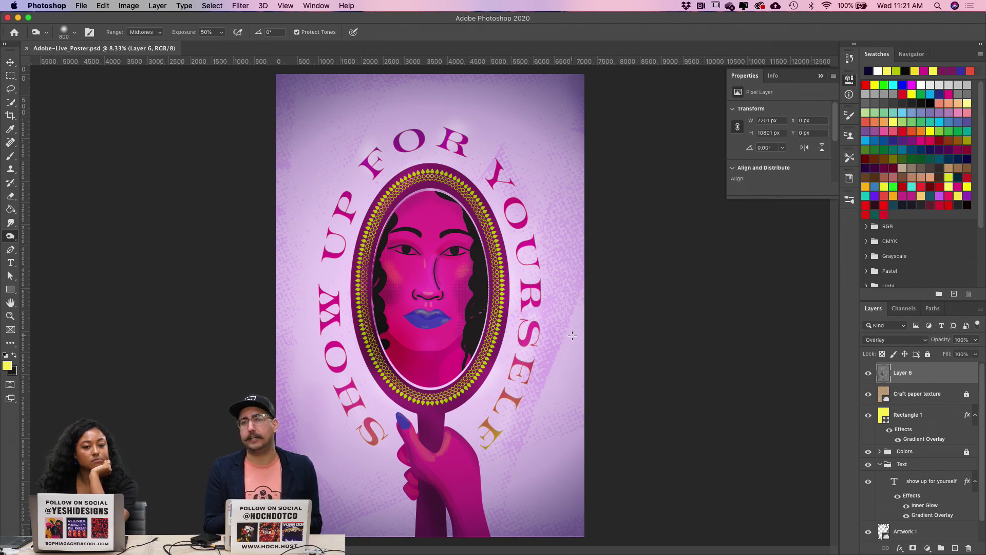
{"action": "scroll", "coordinate": [936, 490], "scroll_direction": "down", "scroll_amount": 1}
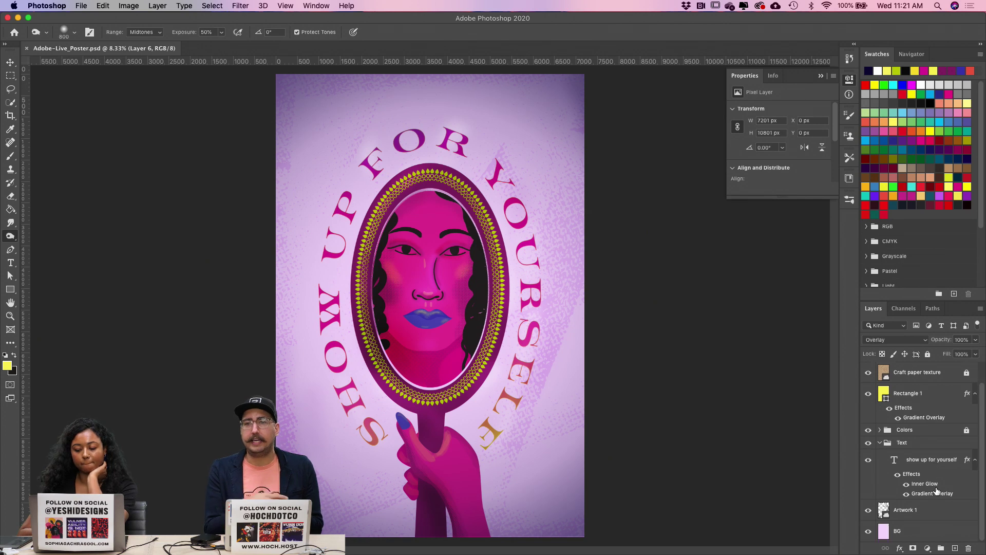
{"action": "left_click", "coordinate": [880, 430]}
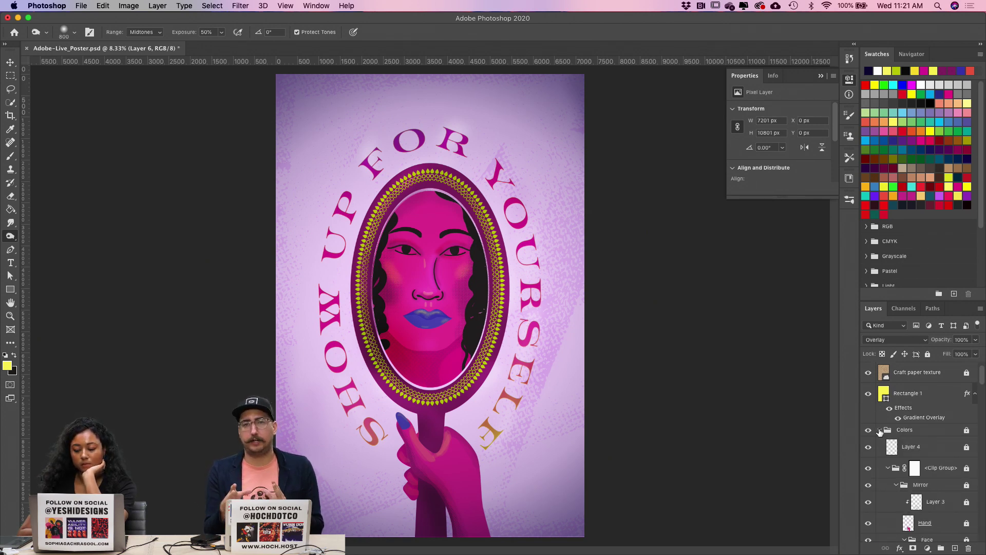
{"action": "scroll", "coordinate": [880, 433], "scroll_direction": "up", "scroll_amount": 1}
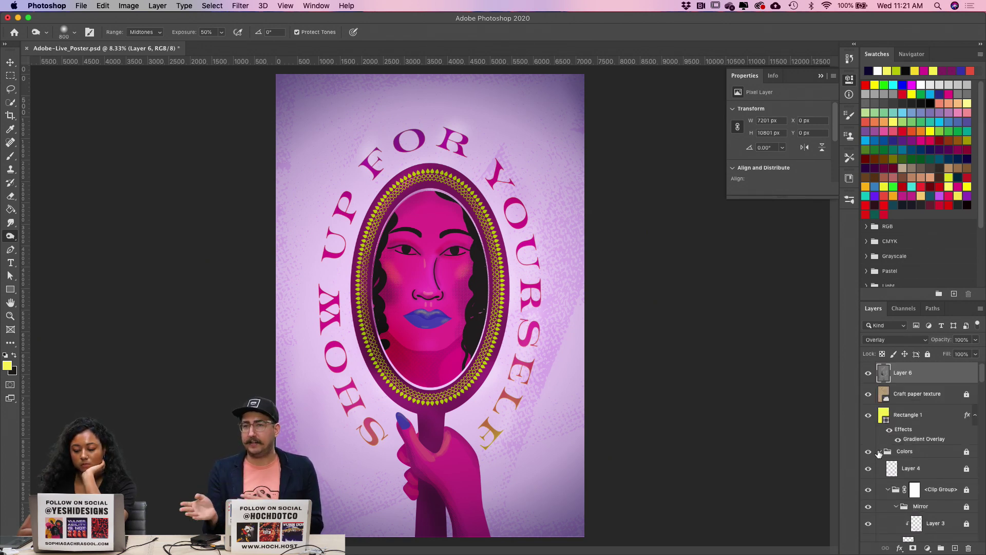
Step: Collapse the Colors group and compare the textured poster with the flat version in Illustrator, returning to Photoshop
{"action": "left_click", "coordinate": [879, 452]}
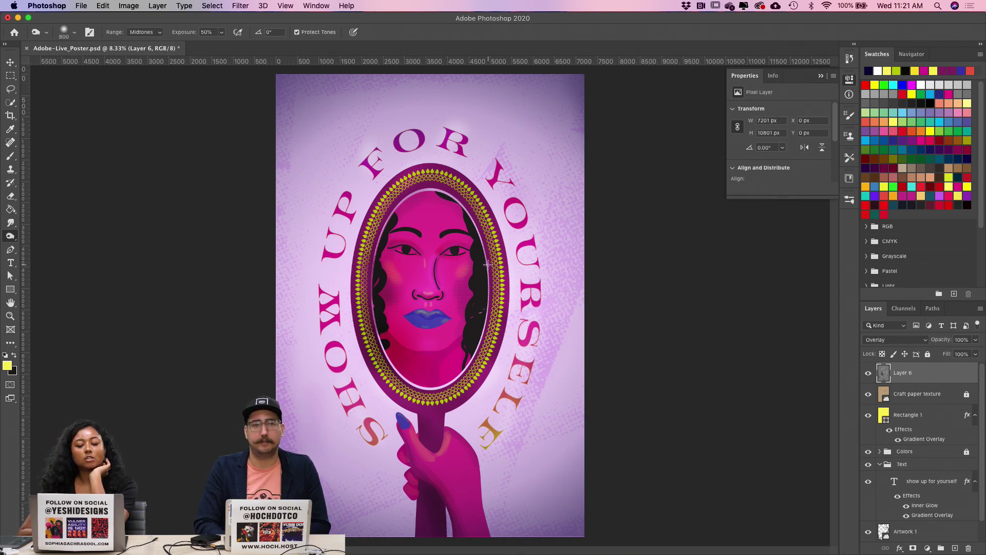
{"action": "key", "text": "ctrl+Right"}
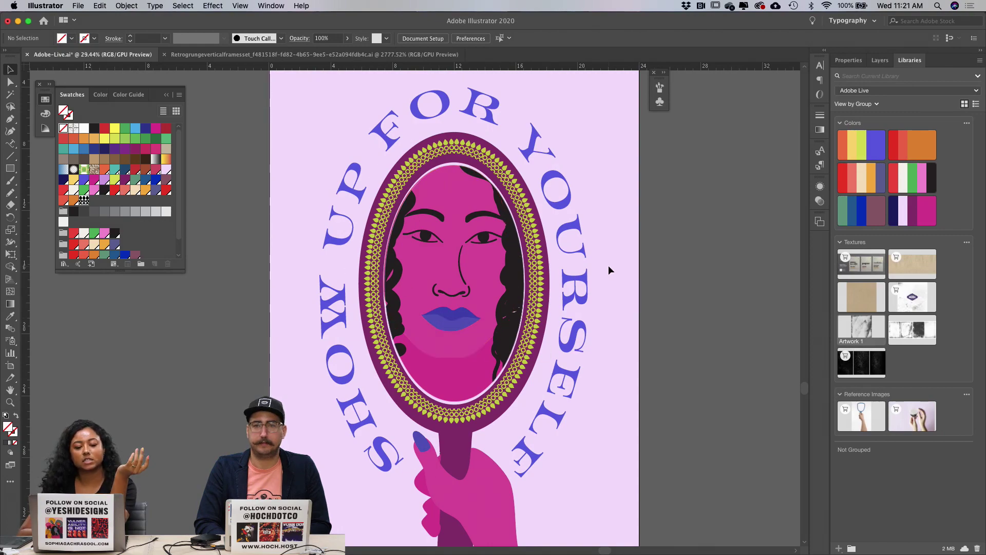
{"action": "key", "text": "ctrl+Left"}
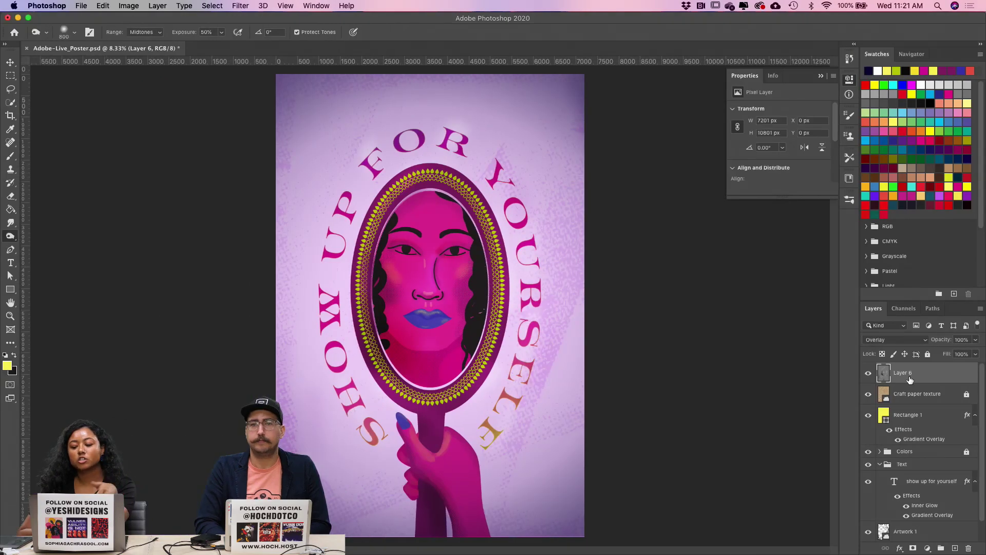
{"action": "scroll", "coordinate": [910, 390], "scroll_direction": "down", "scroll_amount": 1}
{"action": "scroll", "coordinate": [910, 390], "scroll_direction": "up", "scroll_amount": 1}
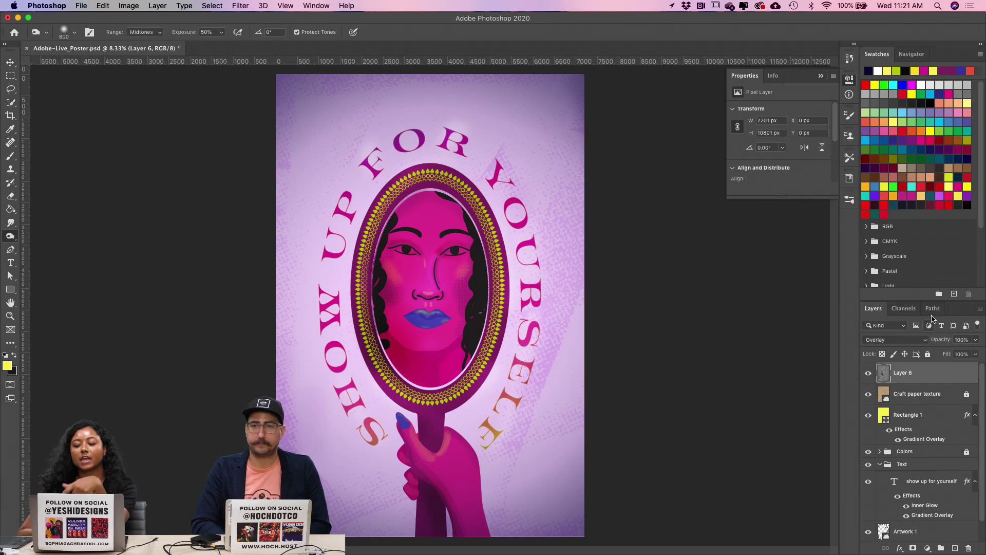
{"action": "key", "text": "ctrl+Right"}
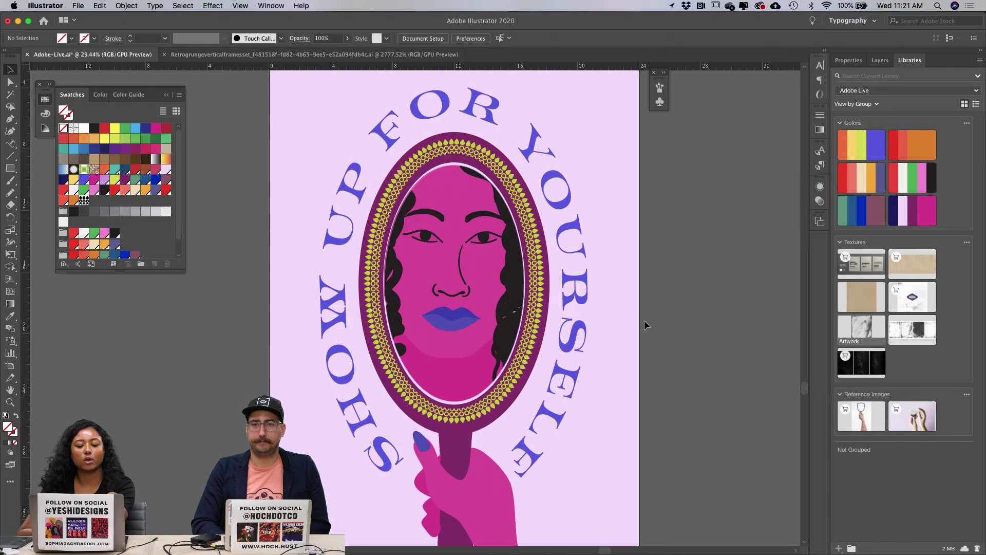
{"action": "key", "text": "ctrl+Left"}
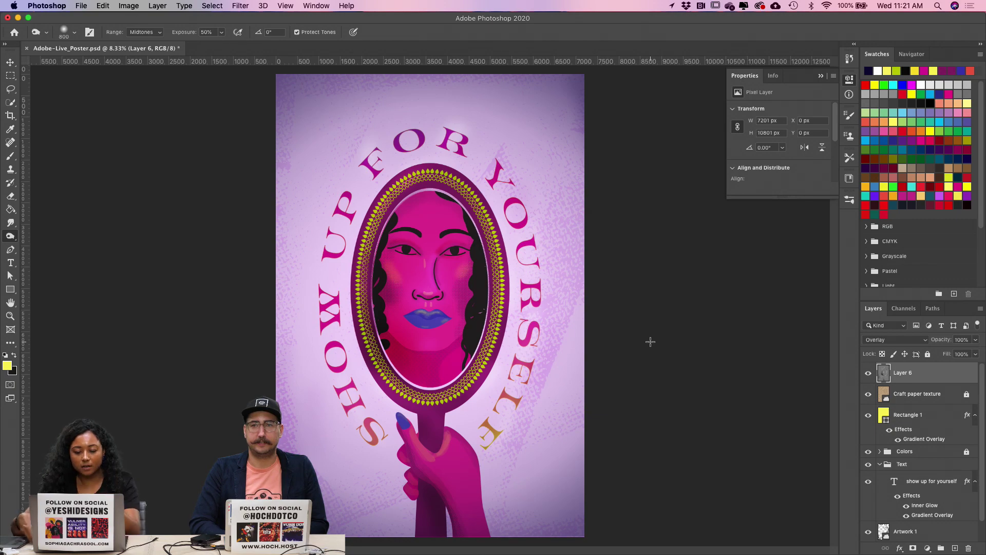
Step: Try to move the halftone-textured pattern on the mirror frame beside the hair, and undo the resulting shifts of Layer 6
{"action": "left_click_drag", "start_coordinate": [333, 264], "coordinate": [328, 280]}
{"action": "mouse_move", "coordinate": [603, 348]}
{"action": "left_mouse_down"}
{"action": "mouse_move", "coordinate": [411, 265]}
{"action": "mouse_move", "coordinate": [413, 292]}
{"action": "left_mouse_up"}
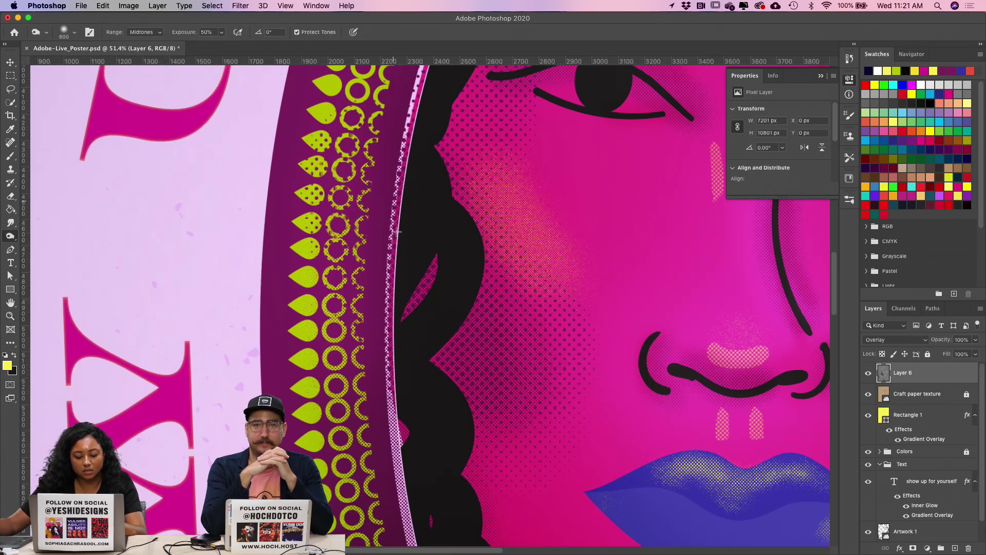
{"action": "key", "text": "v"}
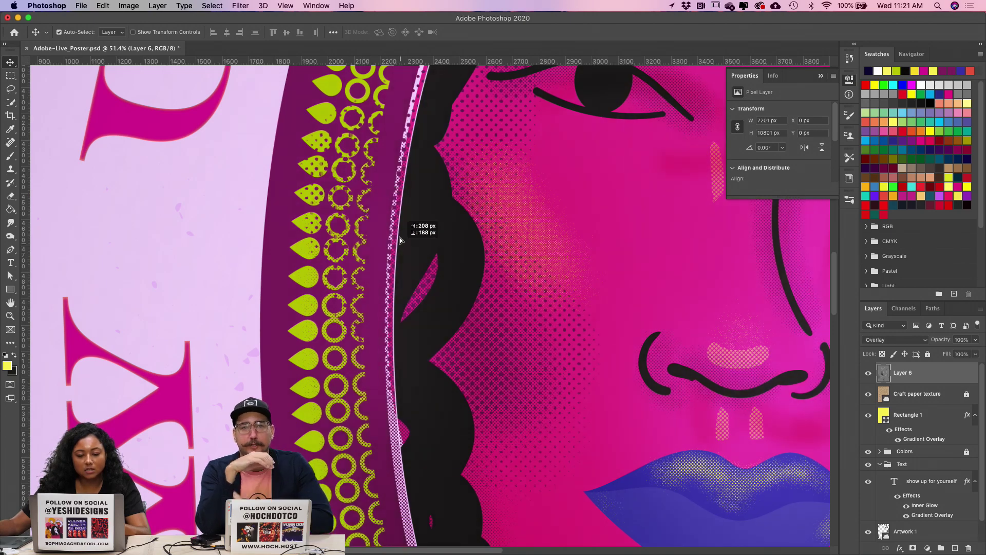
{"action": "key", "text": "super+minus"}
{"action": "key", "text": "super+minus"}
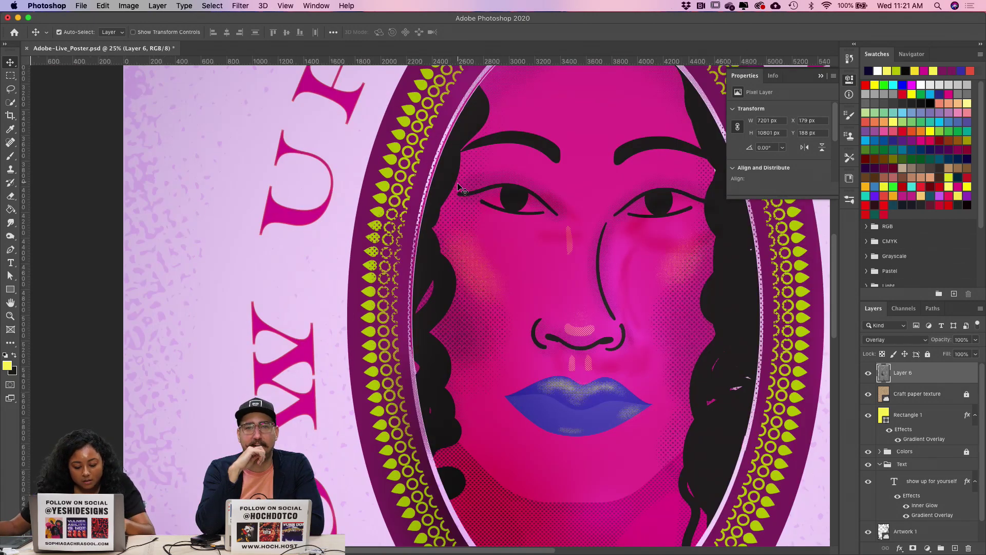
{"action": "key", "text": "super+z"}
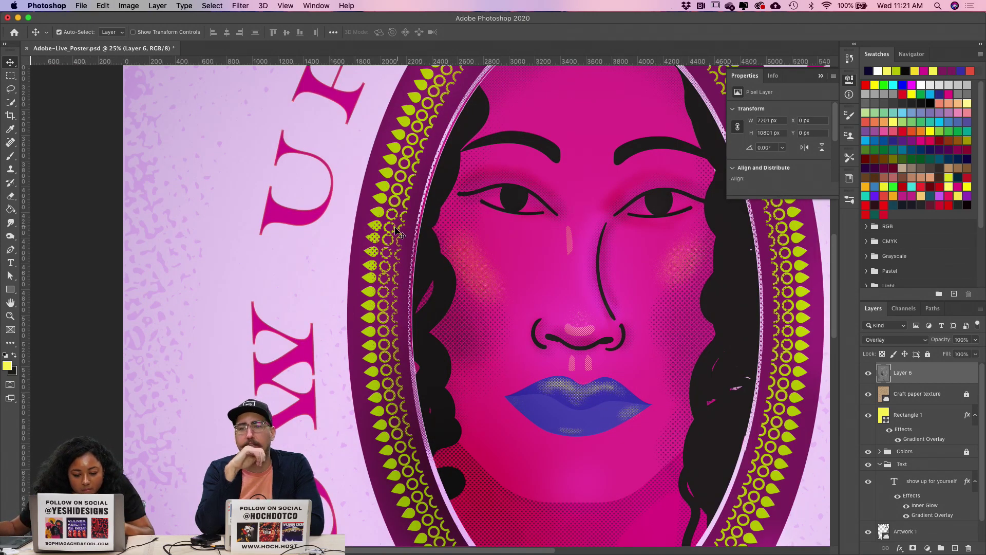
{"action": "left_click_drag", "start_coordinate": [399, 231], "coordinate": [372, 290]}
{"action": "key", "text": "super+z"}
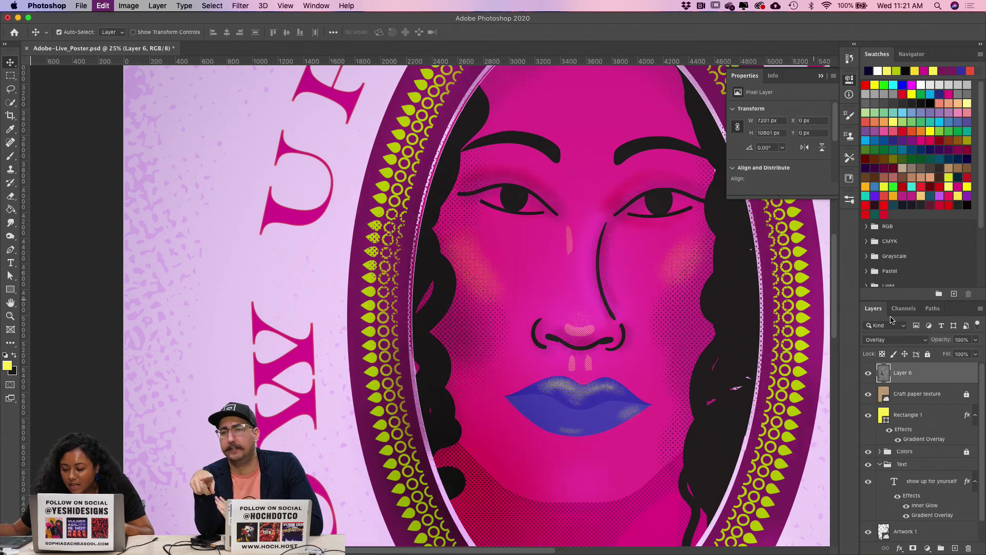
Step: Fully lock Layer 6 and the Rectangle 1 gradient layer
{"action": "left_click", "coordinate": [927, 354]}
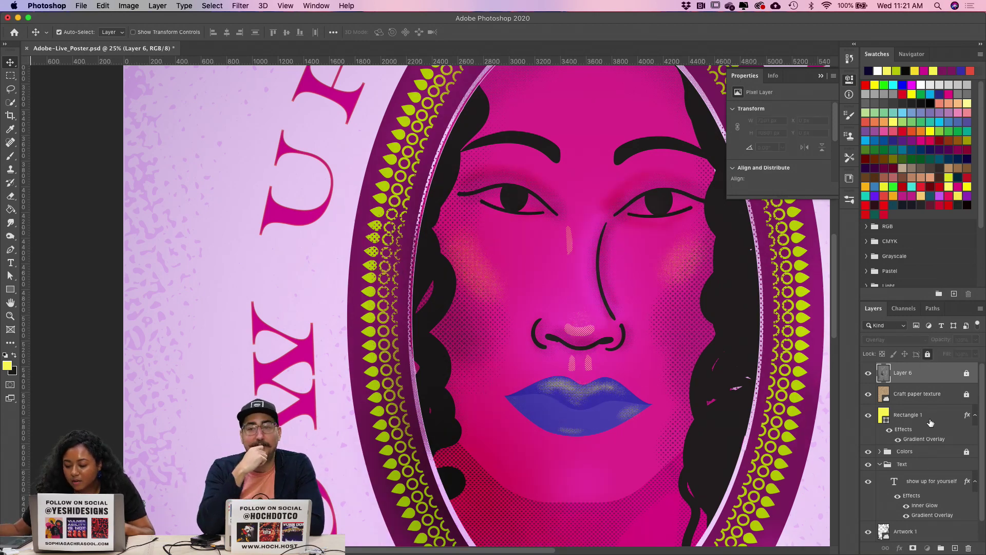
{"action": "left_click", "coordinate": [931, 415]}
{"action": "left_click", "coordinate": [927, 354]}
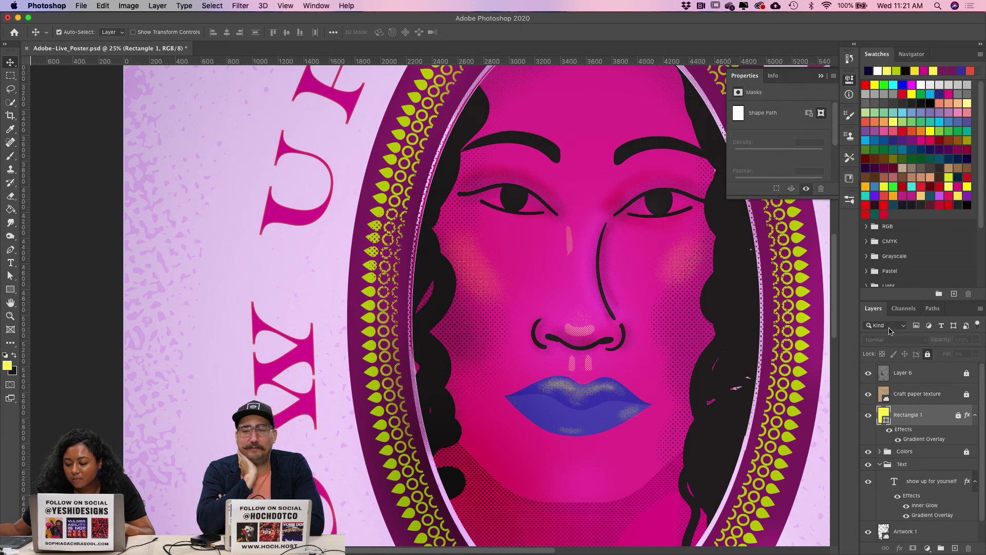
Step: Try again to move the frame pattern, undo the shifts of the show up for yourself text and BG, and lock both layers
{"action": "left_click_drag", "start_coordinate": [390, 258], "coordinate": [405, 303]}
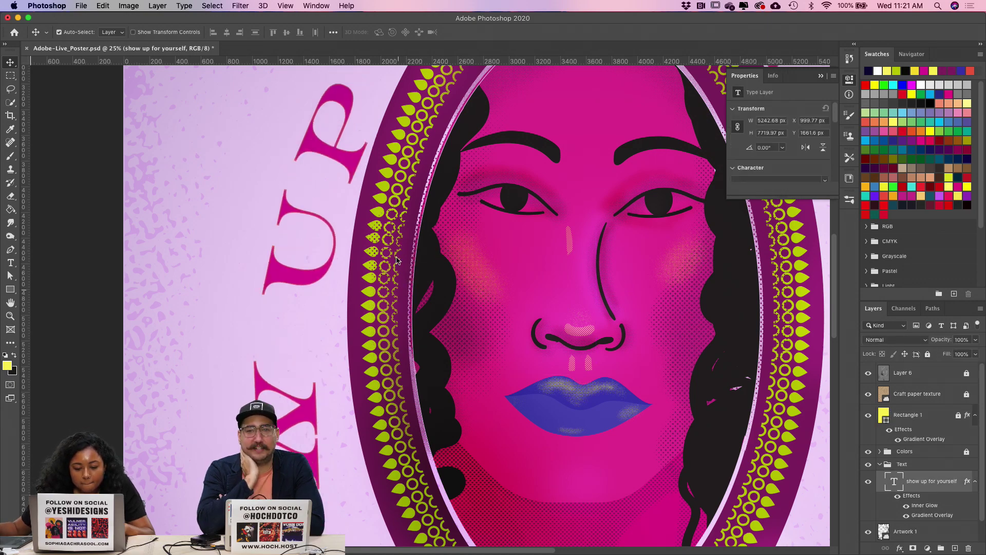
{"action": "key", "text": "super+z"}
{"action": "left_click", "coordinate": [928, 355]}
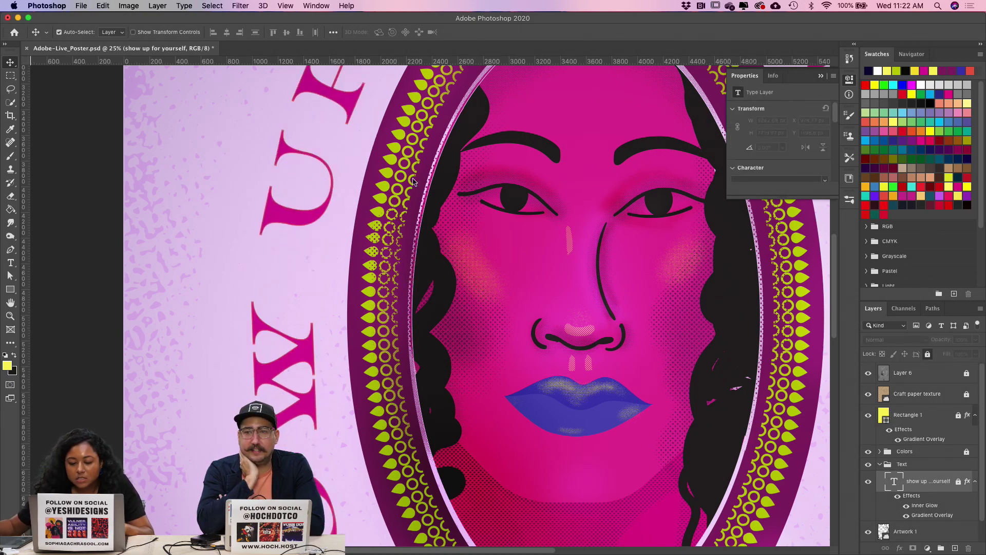
{"action": "left_click", "coordinate": [425, 259]}
{"action": "left_click_drag", "start_coordinate": [424, 259], "coordinate": [404, 247]}
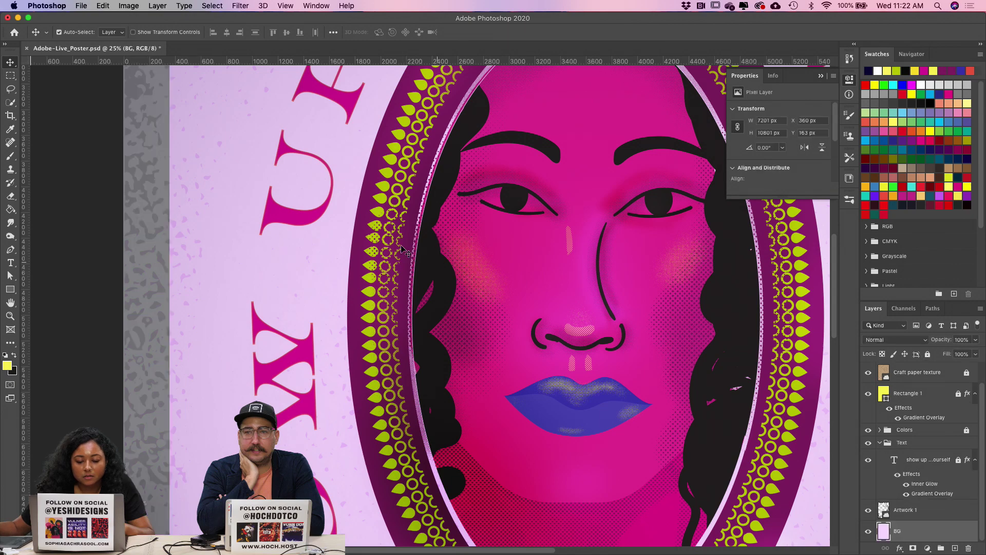
{"action": "key", "text": "super+z"}
{"action": "left_click", "coordinate": [928, 354]}
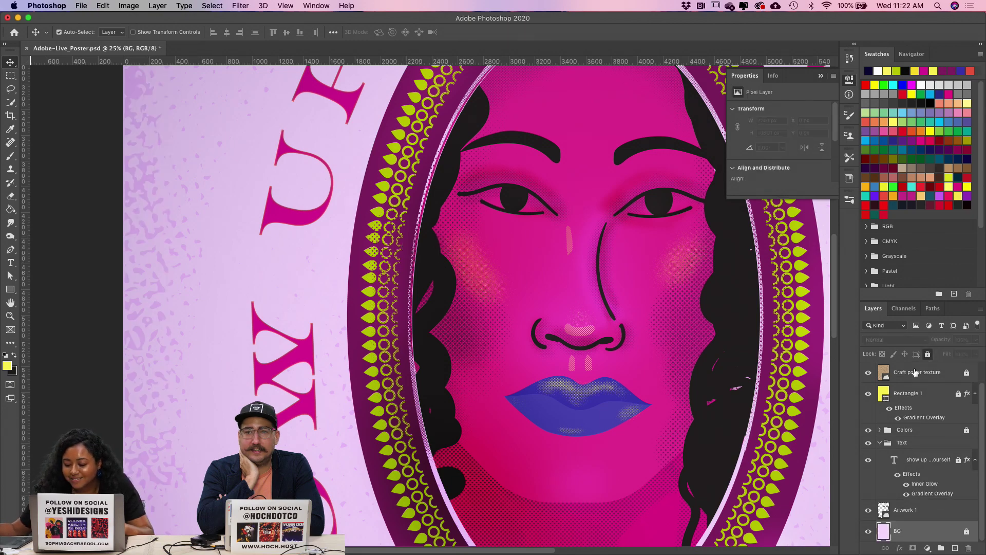
Step: Unlock the Colors group and try again to select the frame pattern on the canvas
{"action": "mouse_move", "coordinate": [398, 261]}
{"action": "left_mouse_down"}
{"action": "mouse_move", "coordinate": [440, 268]}
{"action": "mouse_move", "coordinate": [408, 261]}
{"action": "left_mouse_up"}
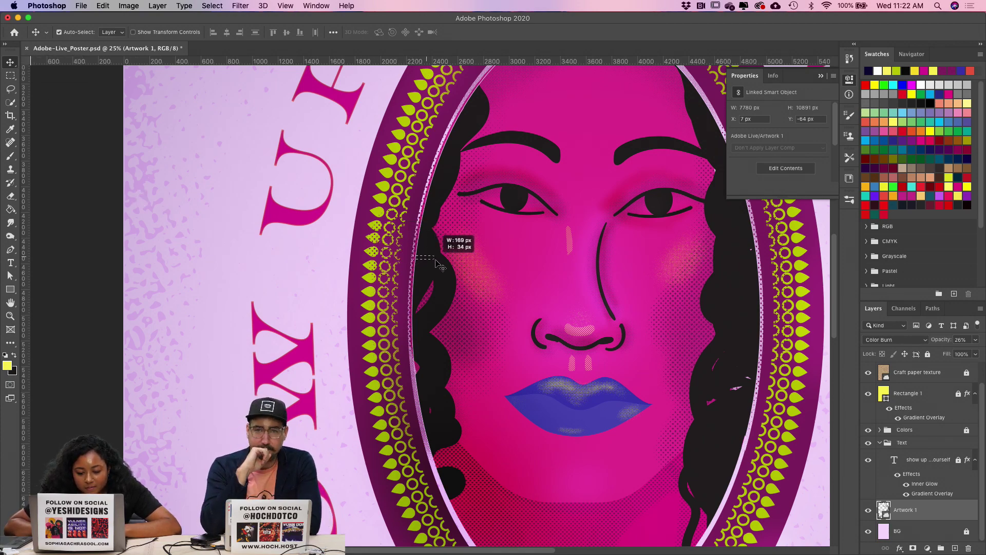
{"action": "left_click", "coordinate": [965, 466]}
{"action": "left_click", "coordinate": [959, 436]}
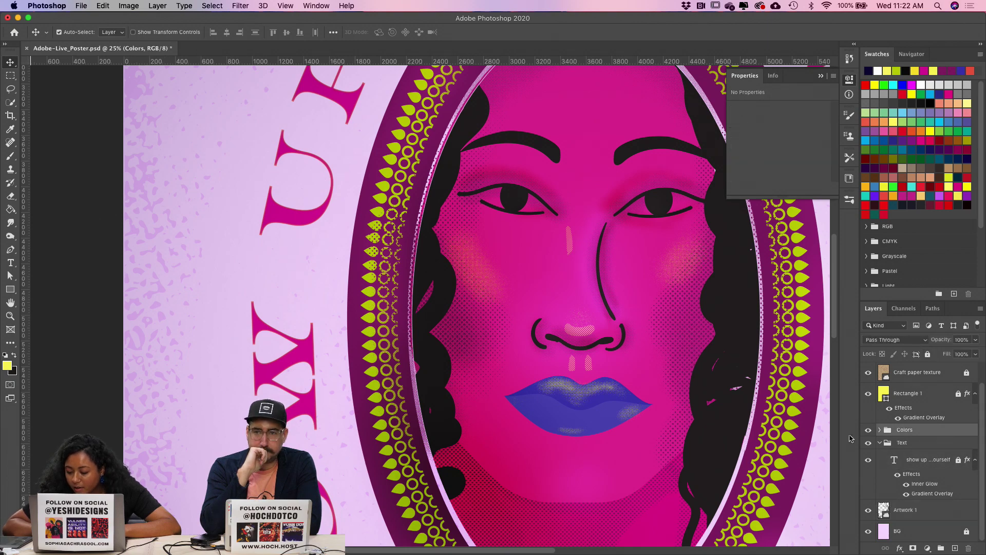
{"action": "left_click_drag", "start_coordinate": [389, 238], "coordinate": [422, 250]}
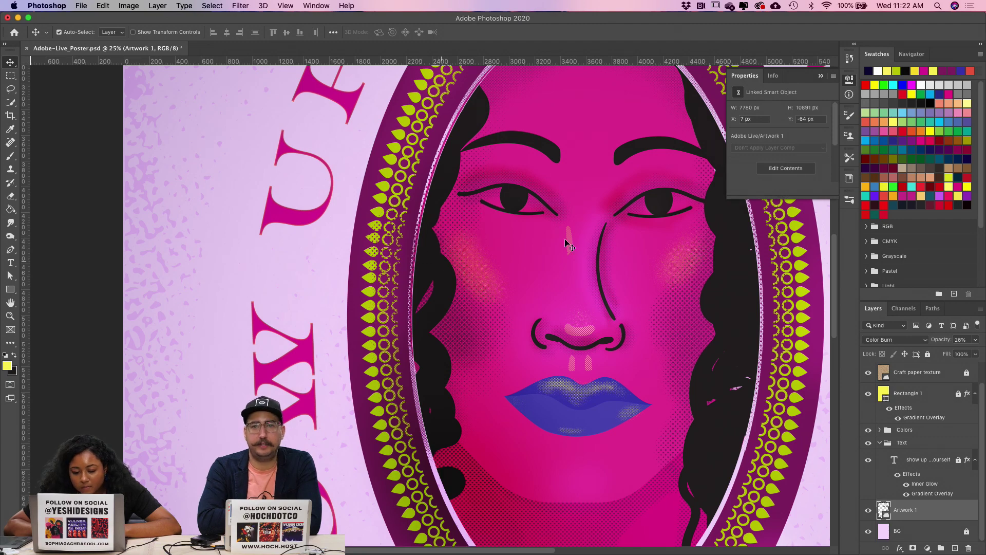
Step: Expand the Colors group to inspect its Mirror Pattern layers, and view the whole poster
{"action": "left_click", "coordinate": [880, 430]}
{"action": "scroll", "coordinate": [880, 434], "scroll_direction": "down", "scroll_amount": 3}
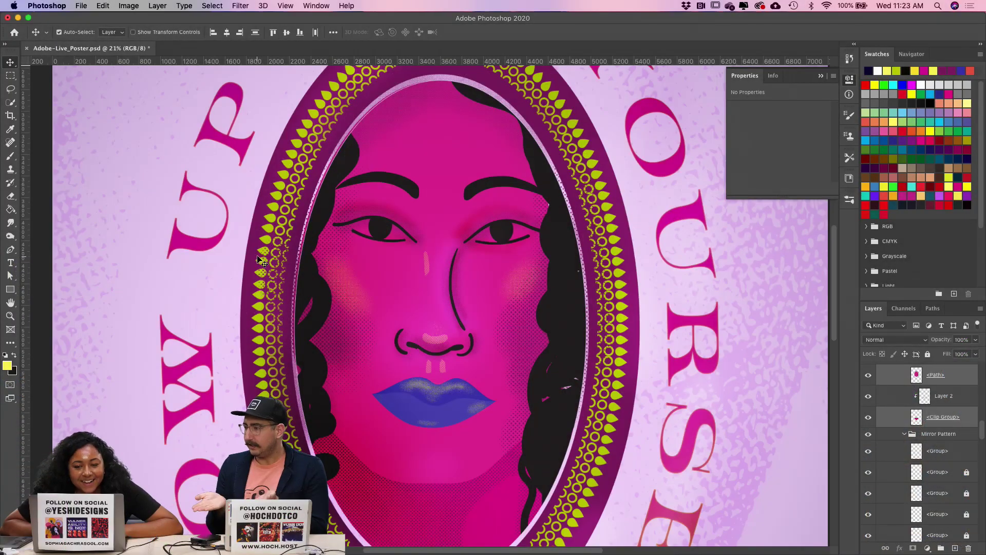
{"action": "key", "text": "super+0"}
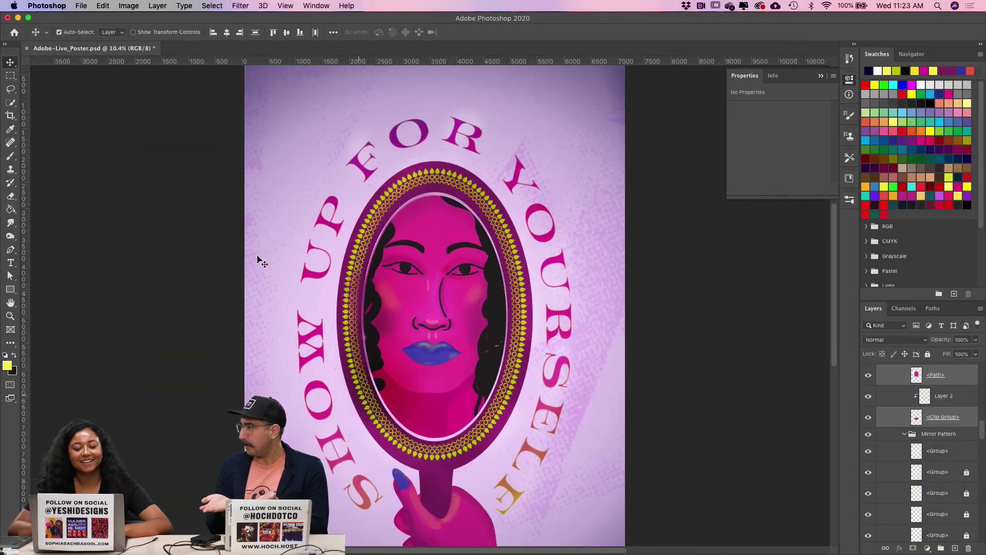
{"action": "key", "text": "super+0"}
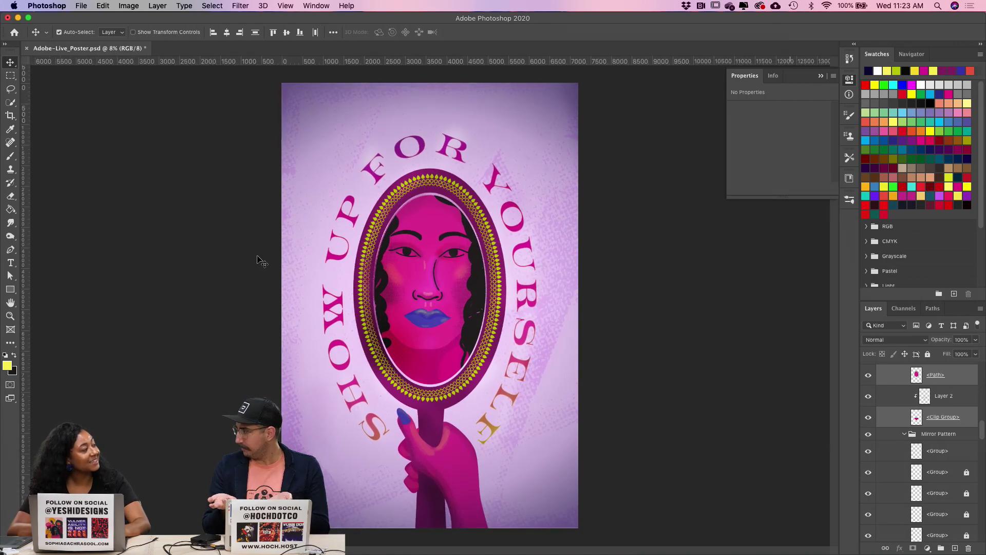